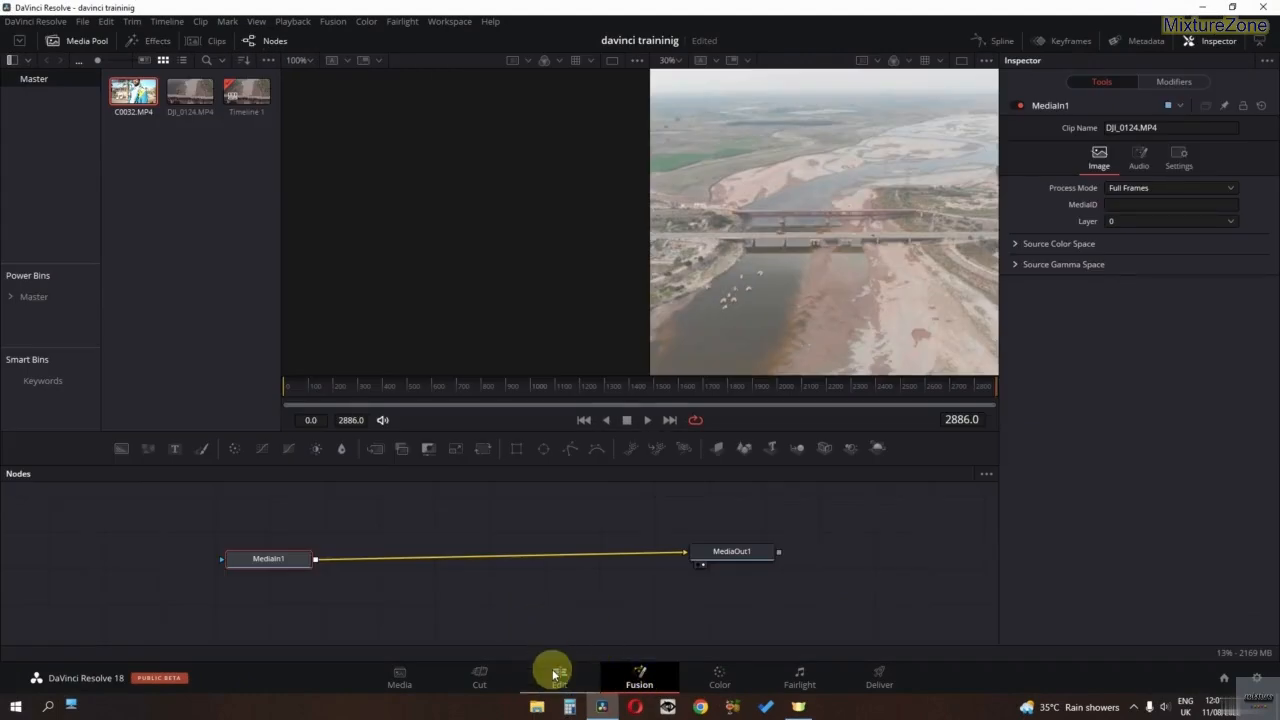
Step: In the Fusion composition of the DJI_0124.MP4 clip, move the MediaIn1 and MediaOut1 nodes slightly closer together
{"action": "left_click", "coordinate": [556, 676]}
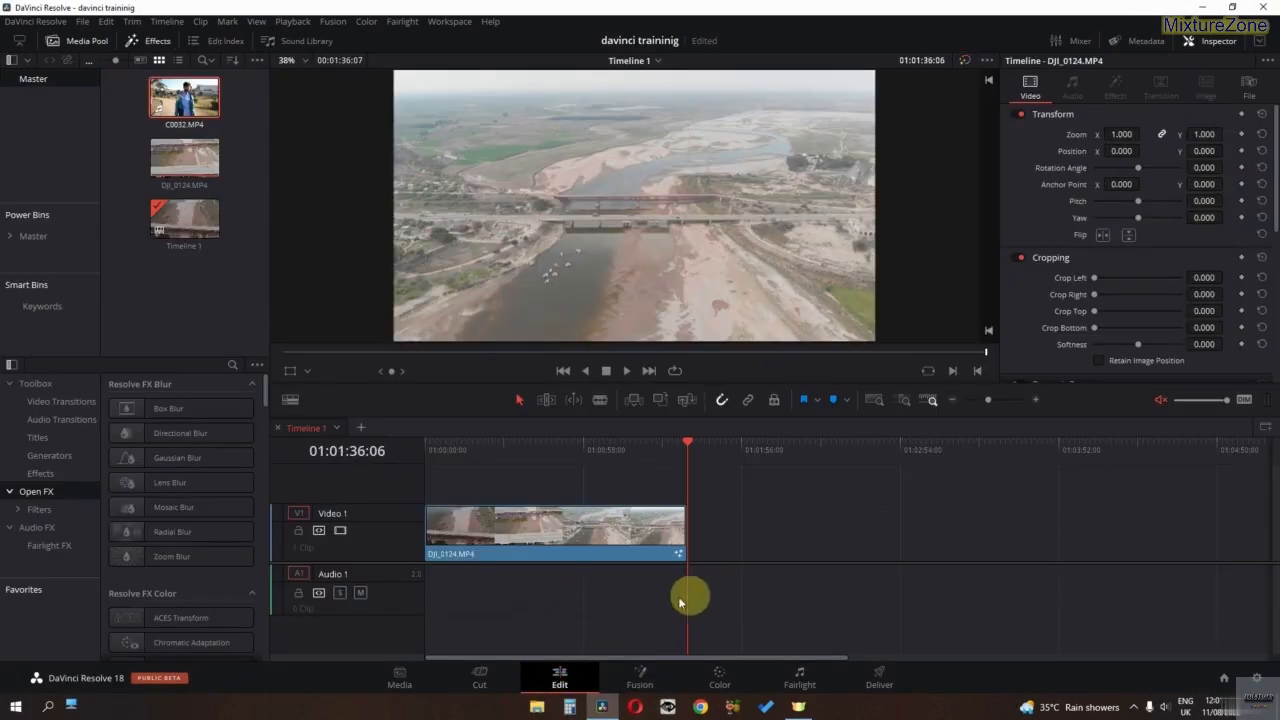
{"action": "left_click", "coordinate": [641, 678]}
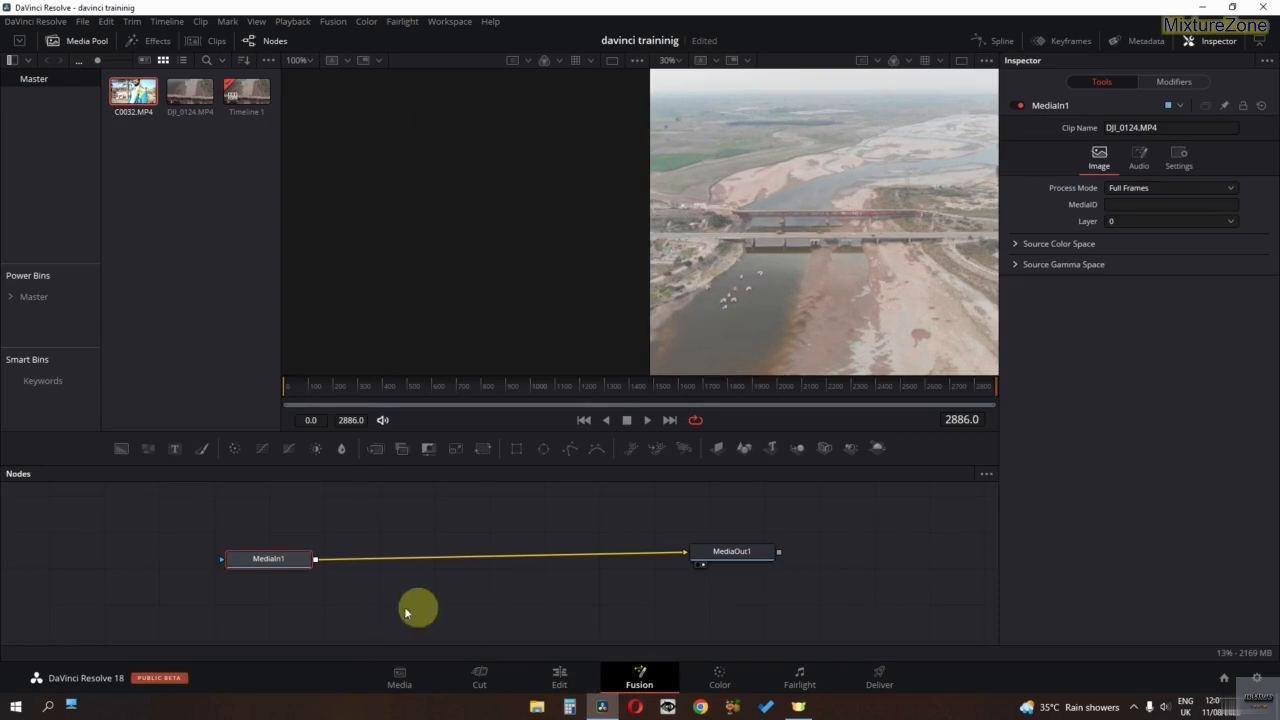
{"action": "left_click_drag", "start_coordinate": [266, 563], "coordinate": [288, 556]}
{"action": "mouse_move", "coordinate": [716, 548]}
{"action": "left_mouse_down"}
{"action": "mouse_move", "coordinate": [663, 545]}
{"action": "mouse_move", "coordinate": [703, 549]}
{"action": "left_mouse_up"}
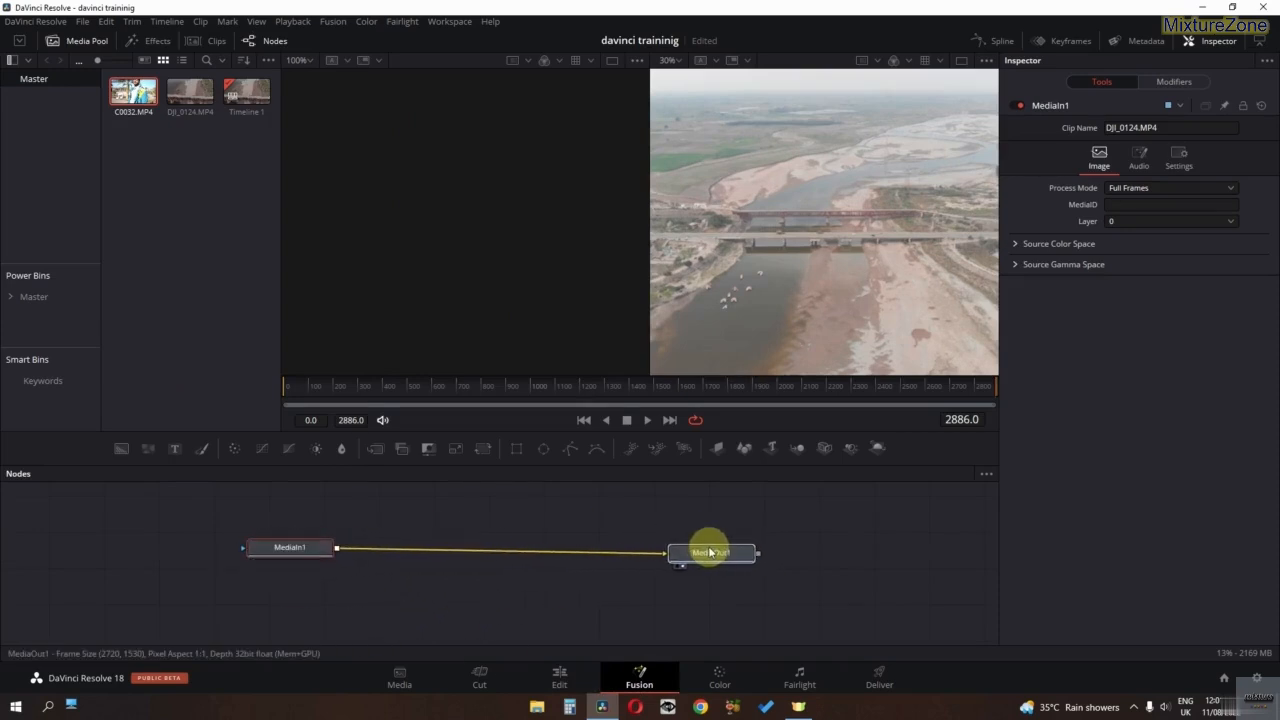
{"action": "left_click", "coordinate": [958, 64]}
{"action": "left_click", "coordinate": [956, 62]}
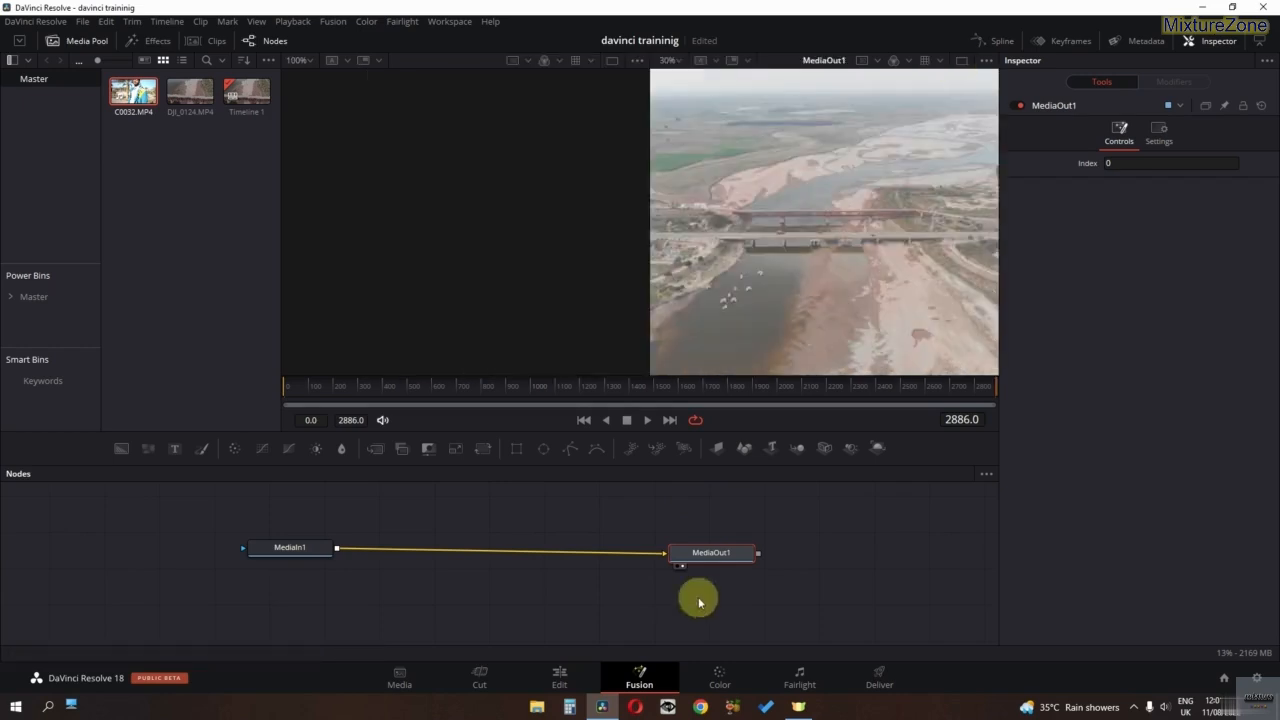
Step: Show the MediaIn1 node in the first viewer beside the MediaOut1 view
{"action": "left_click", "coordinate": [288, 549]}
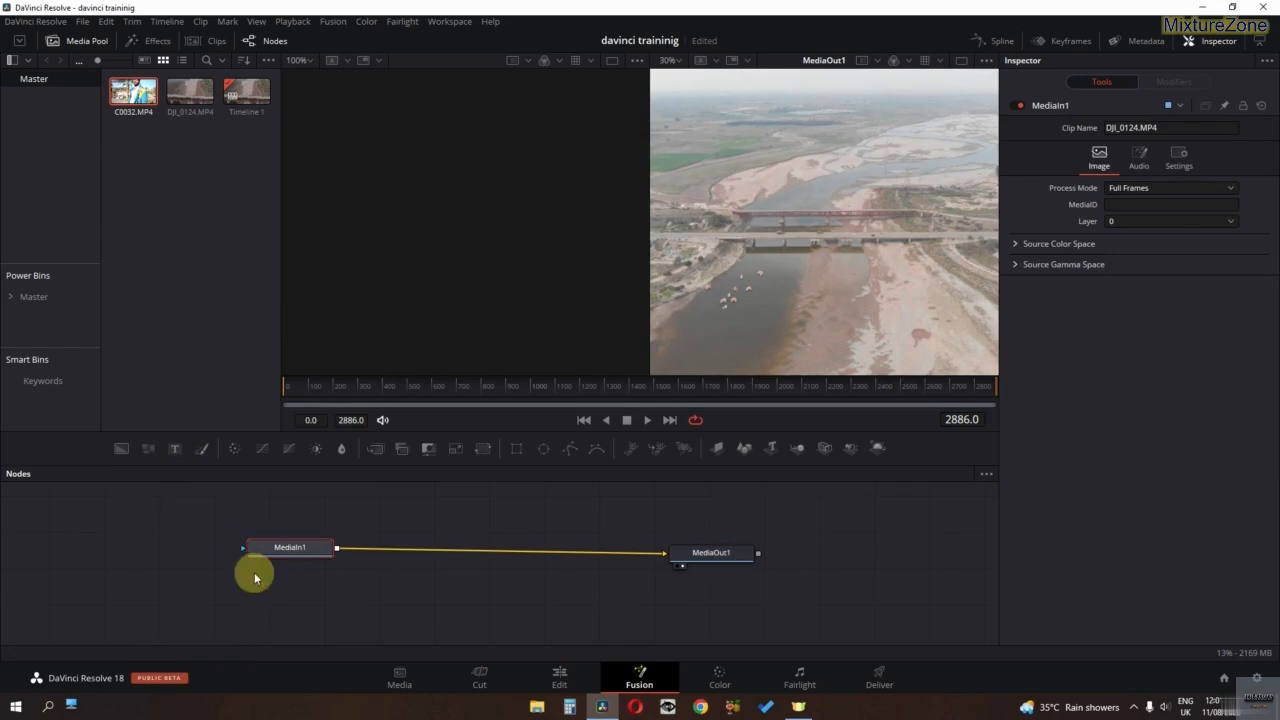
{"action": "key", "text": "1"}
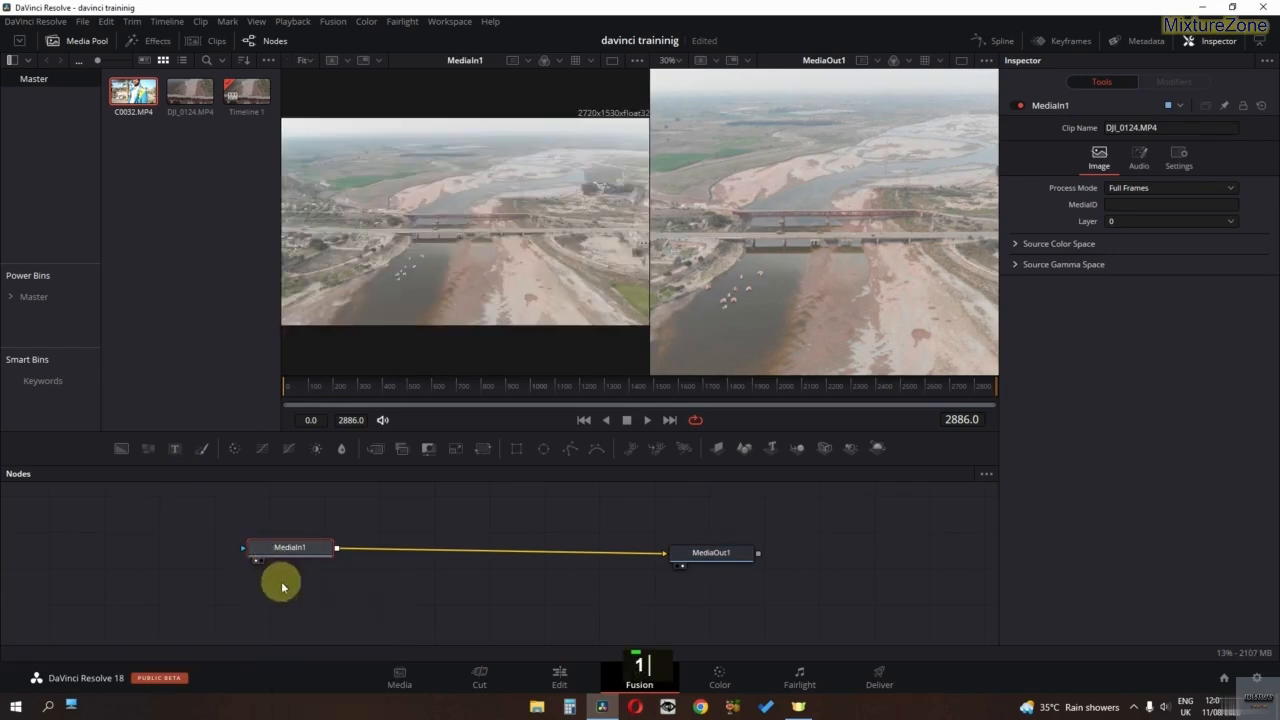
{"action": "double_click", "coordinate": [720, 552]}
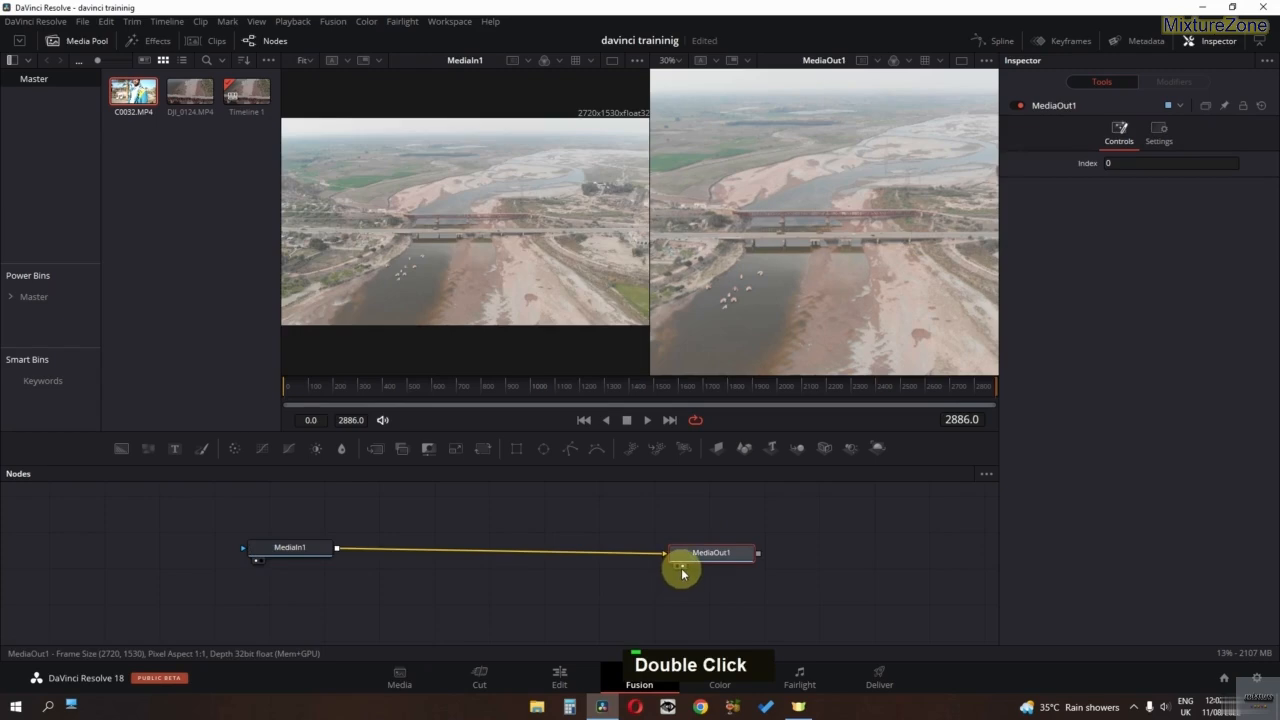
{"action": "left_click", "coordinate": [274, 553]}
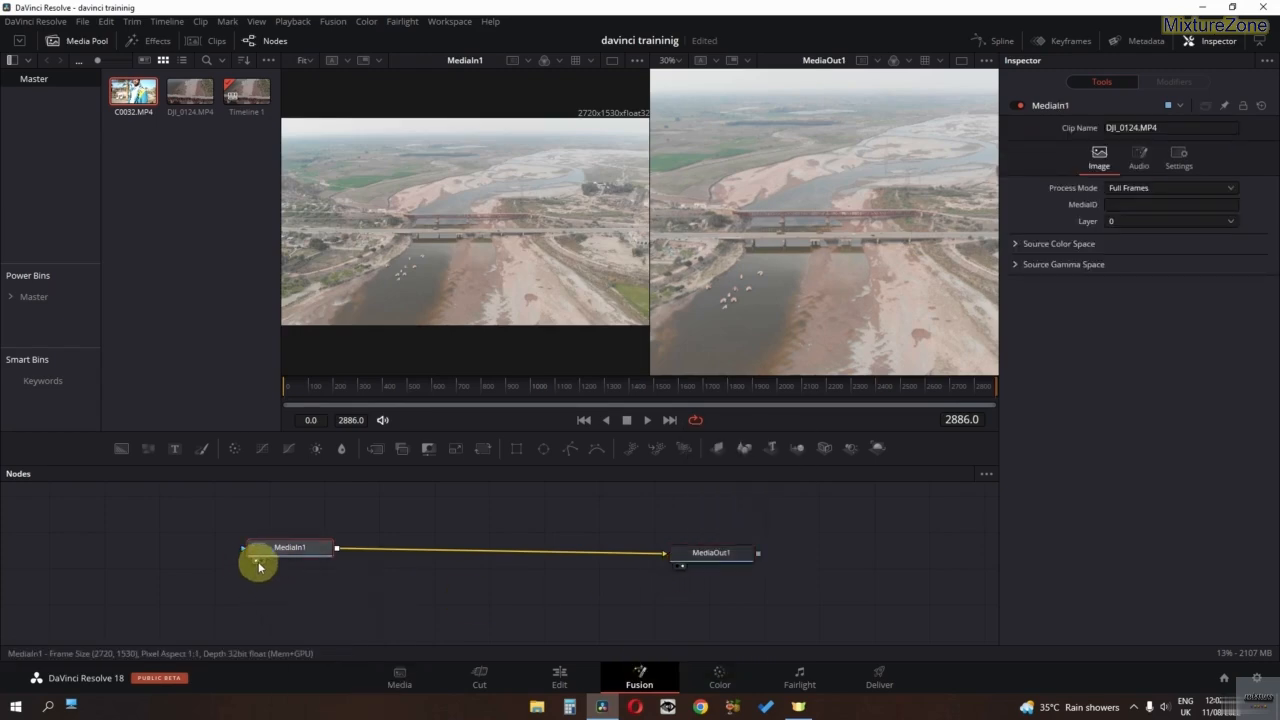
Step: On the Edit page, add C0032.MP4 after the DJI_0124.MP4 clip on Video 1 and delete its audio
{"action": "left_click", "coordinate": [561, 680]}
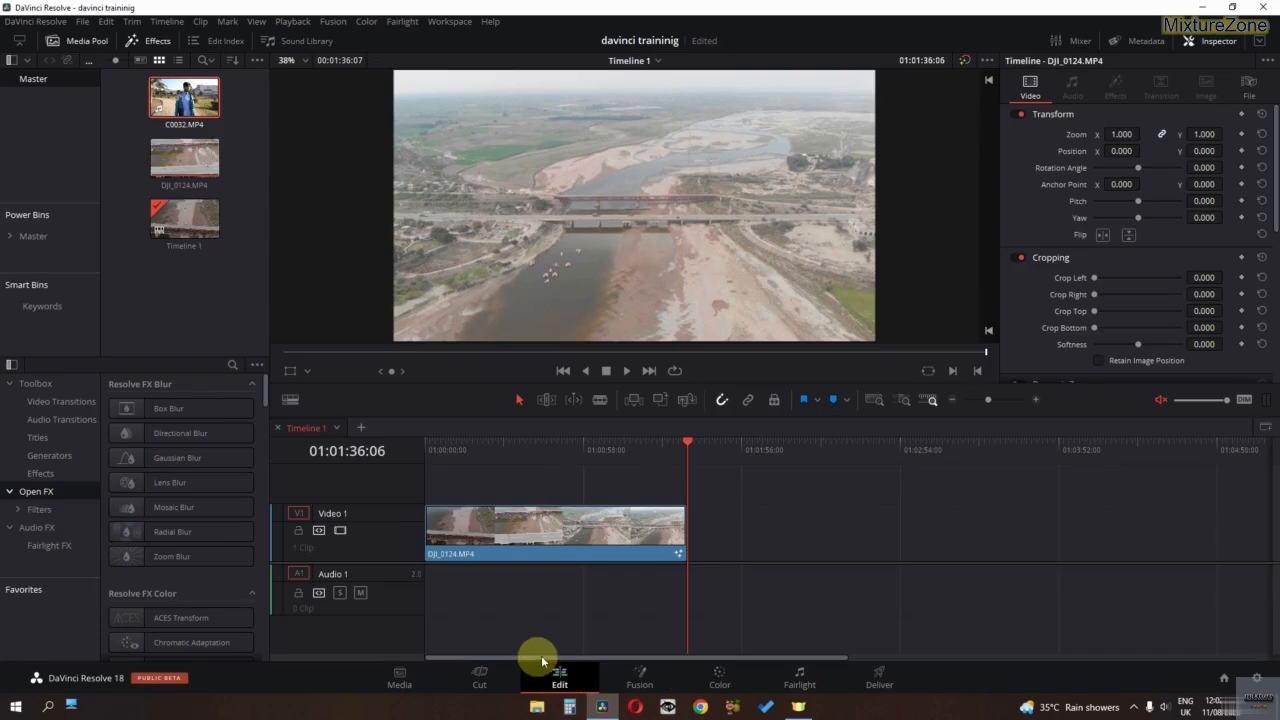
{"action": "left_click_drag", "start_coordinate": [193, 117], "coordinate": [720, 594]}
{"action": "left_click", "coordinate": [717, 603]}
{"action": "key", "text": "BackSpace"}
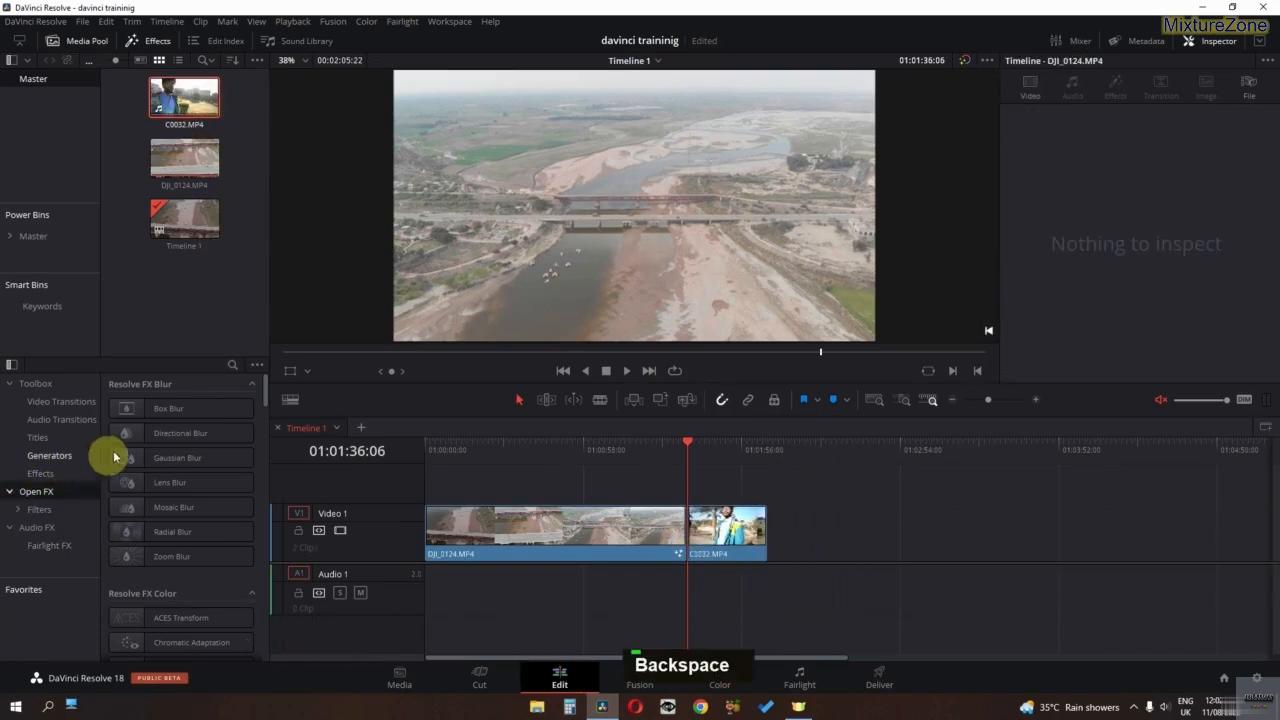
Step: Apply Box Blur to the C0032.MP4 clip, with horizontal and vertical strength 0.310 and 2 iterations
{"action": "left_click_drag", "start_coordinate": [140, 409], "coordinate": [717, 538]}
{"action": "left_click_drag", "start_coordinate": [696, 450], "coordinate": [715, 452]}
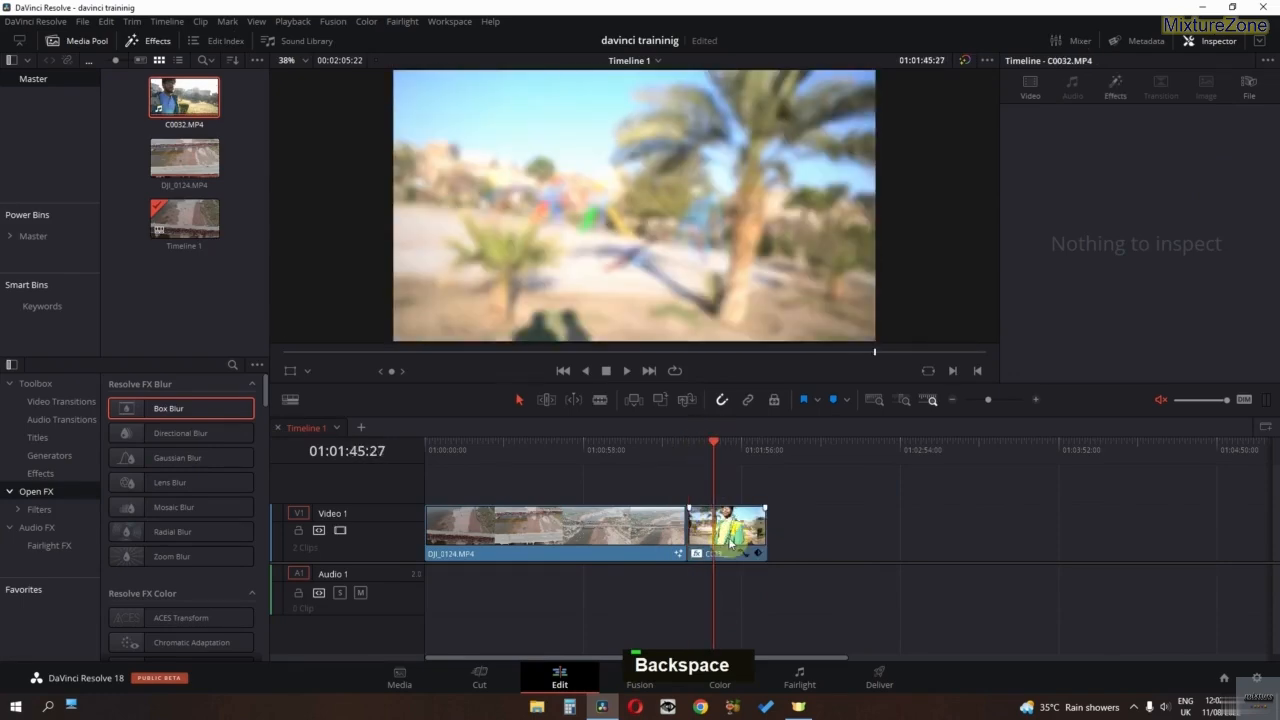
{"action": "left_click", "coordinate": [728, 537]}
{"action": "left_click", "coordinate": [1114, 91]}
{"action": "left_click_drag", "start_coordinate": [1115, 163], "coordinate": [1124, 170]}
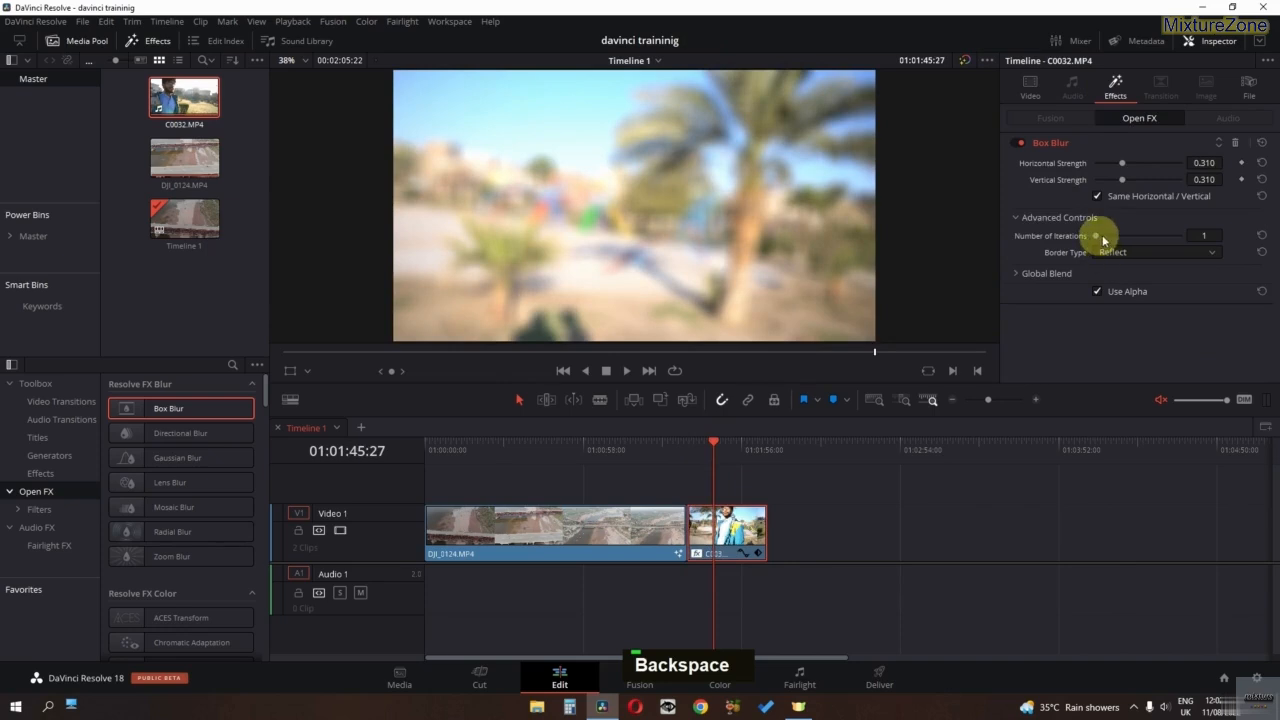
{"action": "left_click_drag", "start_coordinate": [1104, 238], "coordinate": [1118, 244]}
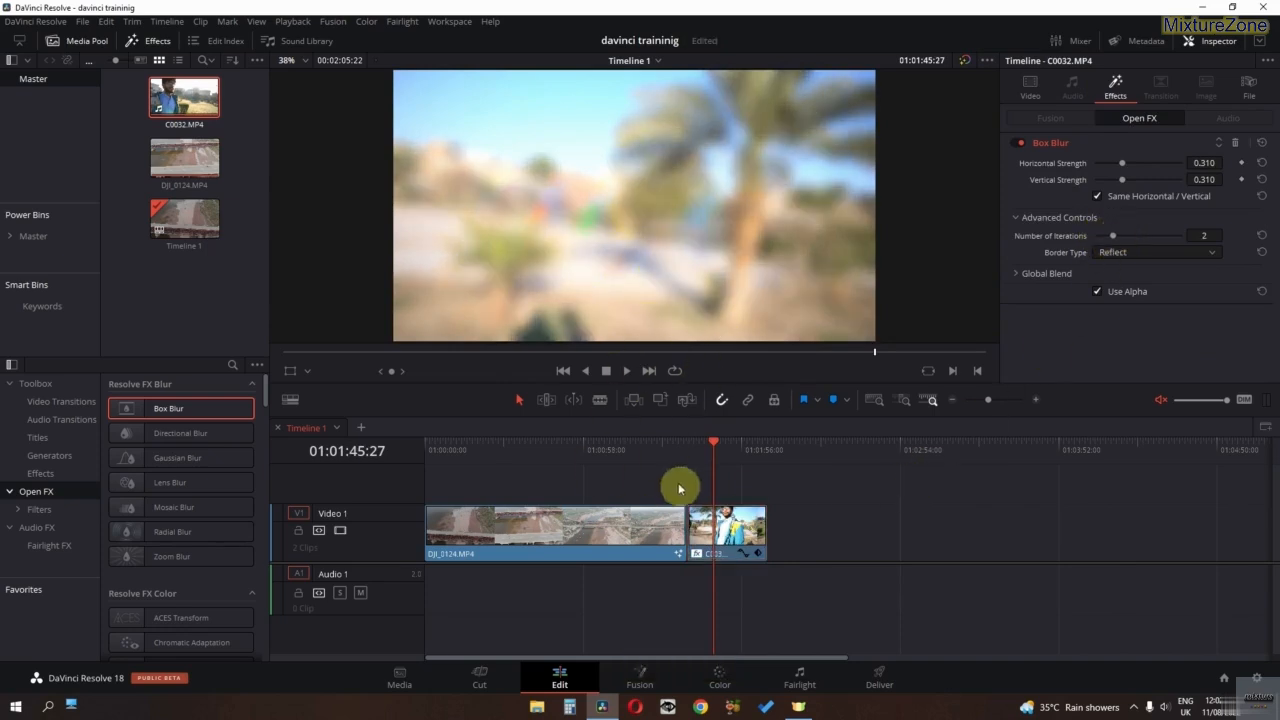
Step: In Fusion, insert a Blur node between MediaIn1 and MediaOut1 of C0032.MP4 and set its Blur Size to 28.3
{"action": "left_click", "coordinate": [633, 685]}
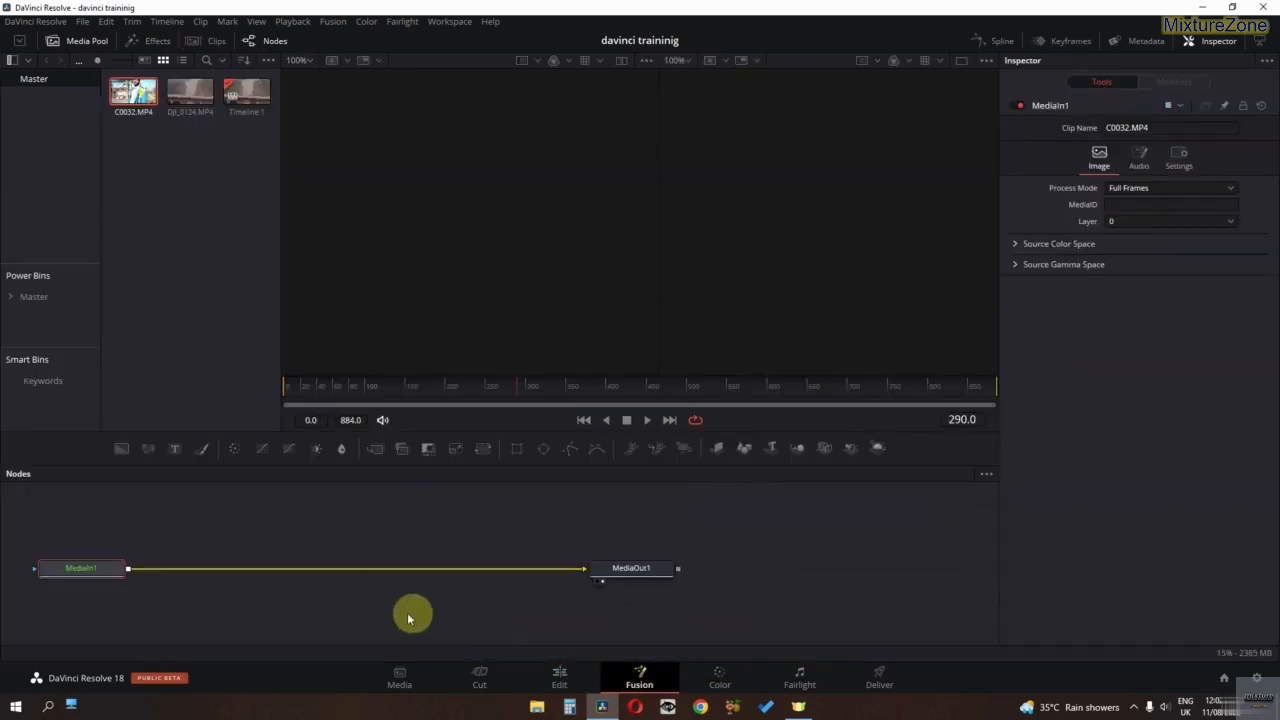
{"action": "middle_click", "coordinate": [411, 614]}
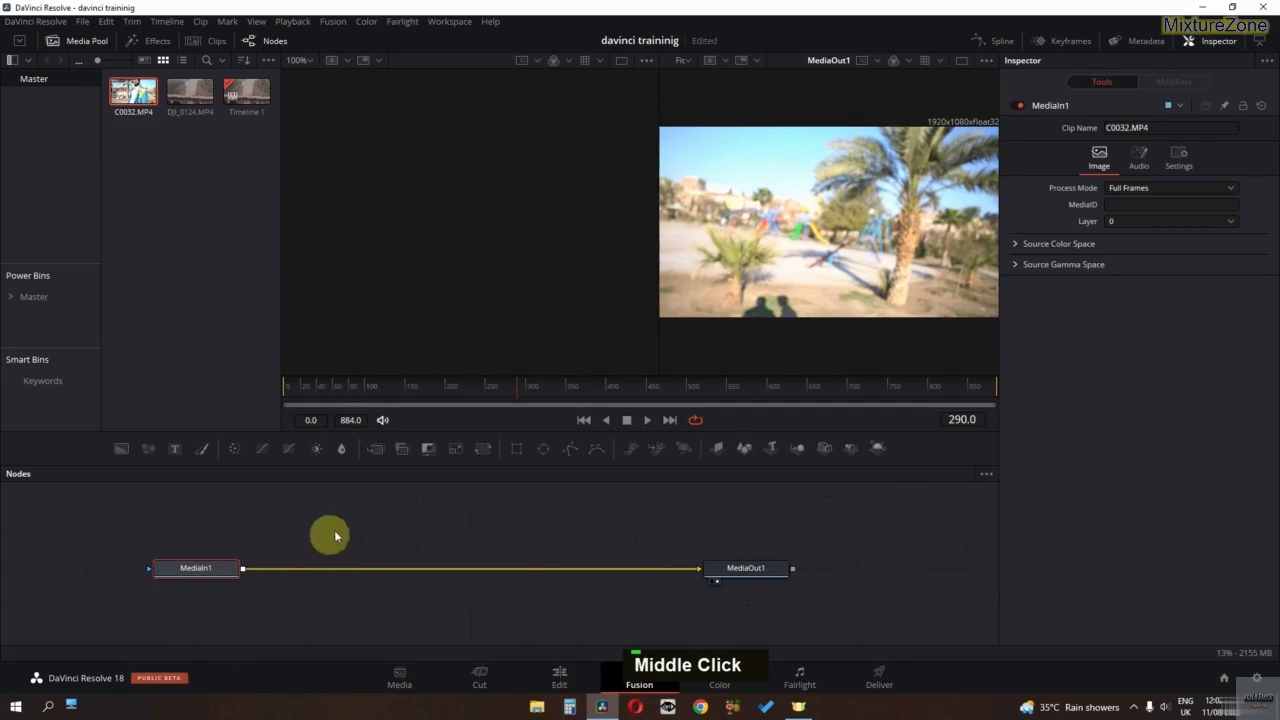
{"action": "left_click_drag", "start_coordinate": [340, 452], "coordinate": [452, 568]}
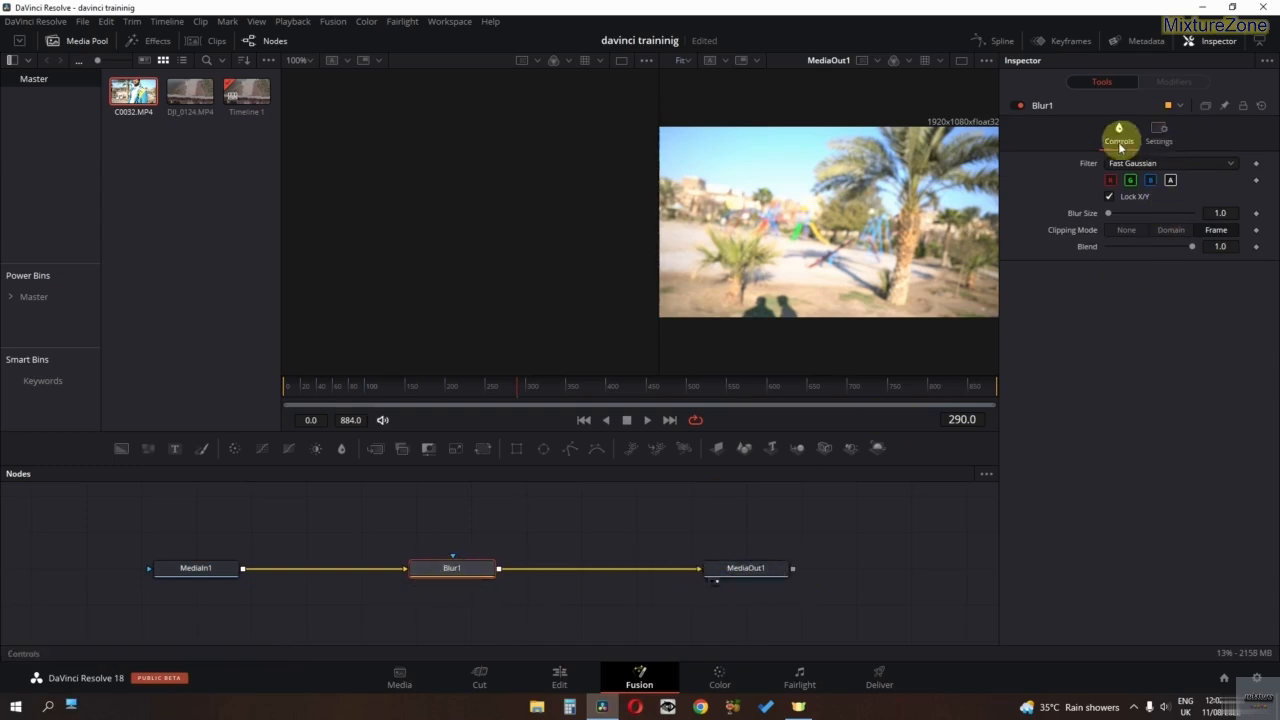
{"action": "double_click", "coordinate": [1153, 140]}
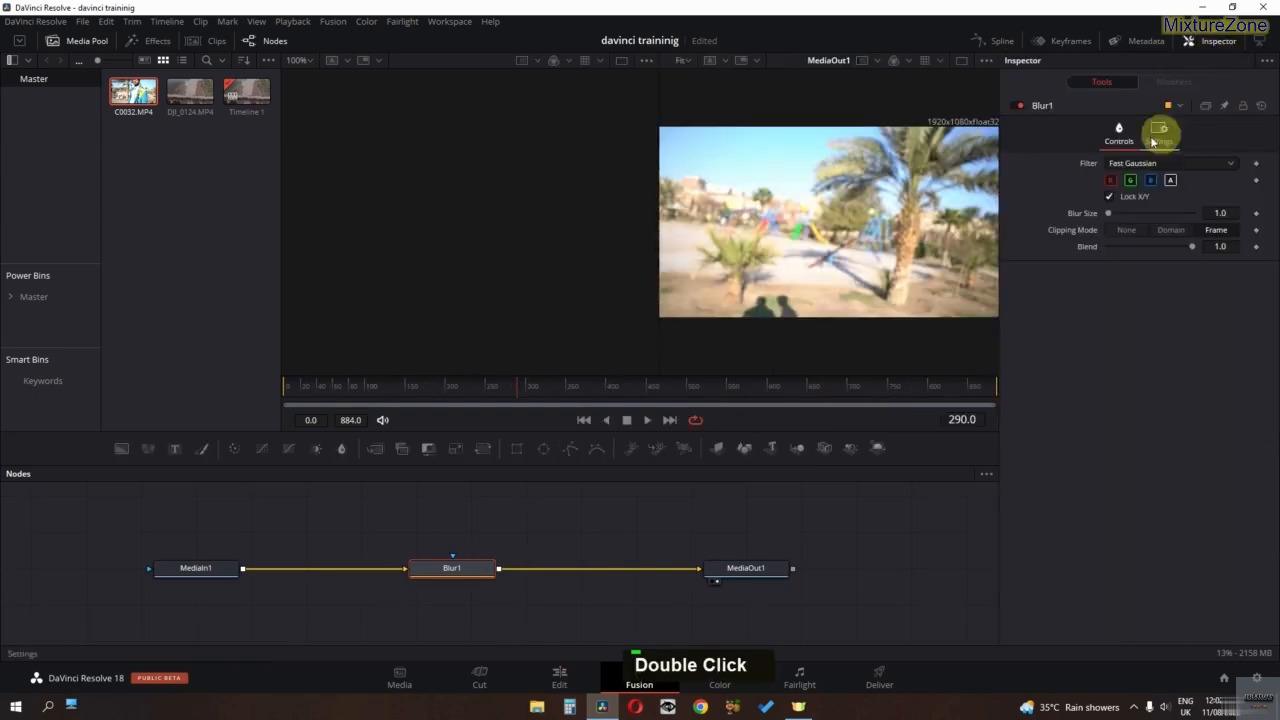
{"action": "left_click_drag", "start_coordinate": [1116, 215], "coordinate": [1131, 213]}
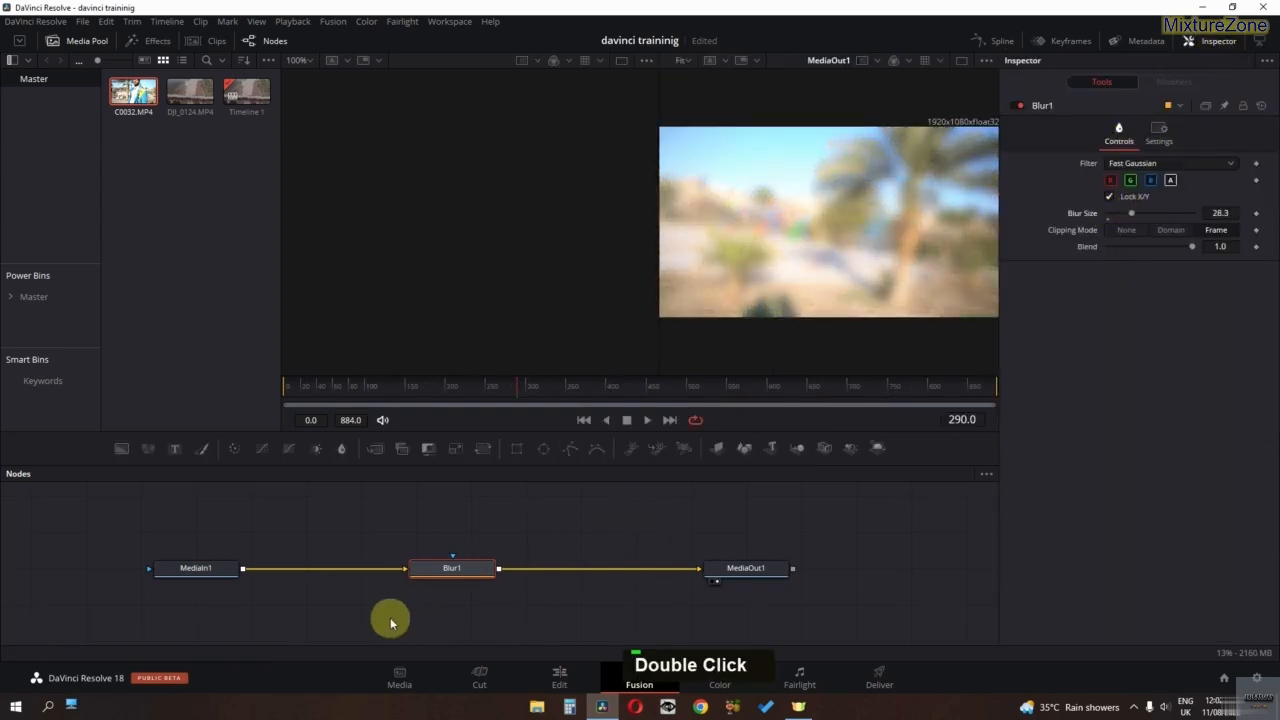
Step: Show MediaIn1 in the first viewer and go to frame 120 to compare the original with the blurred output
{"action": "left_click", "coordinate": [198, 577]}
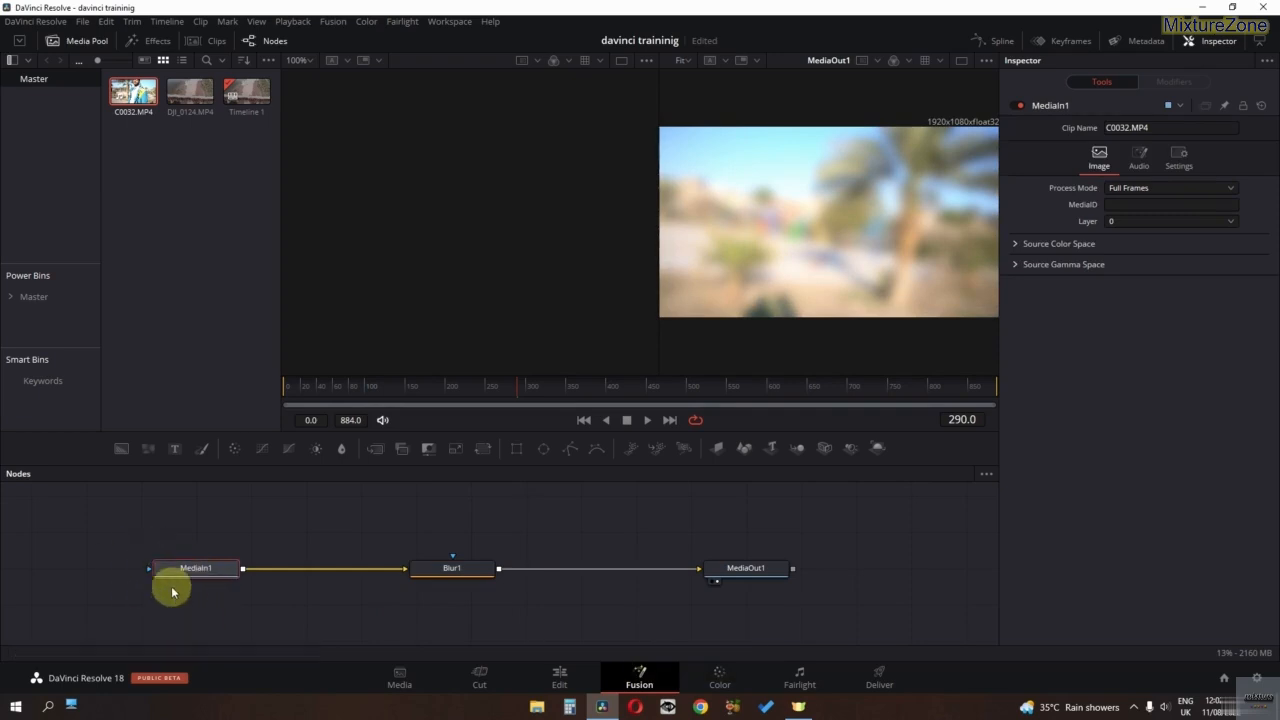
{"action": "key", "text": "1"}
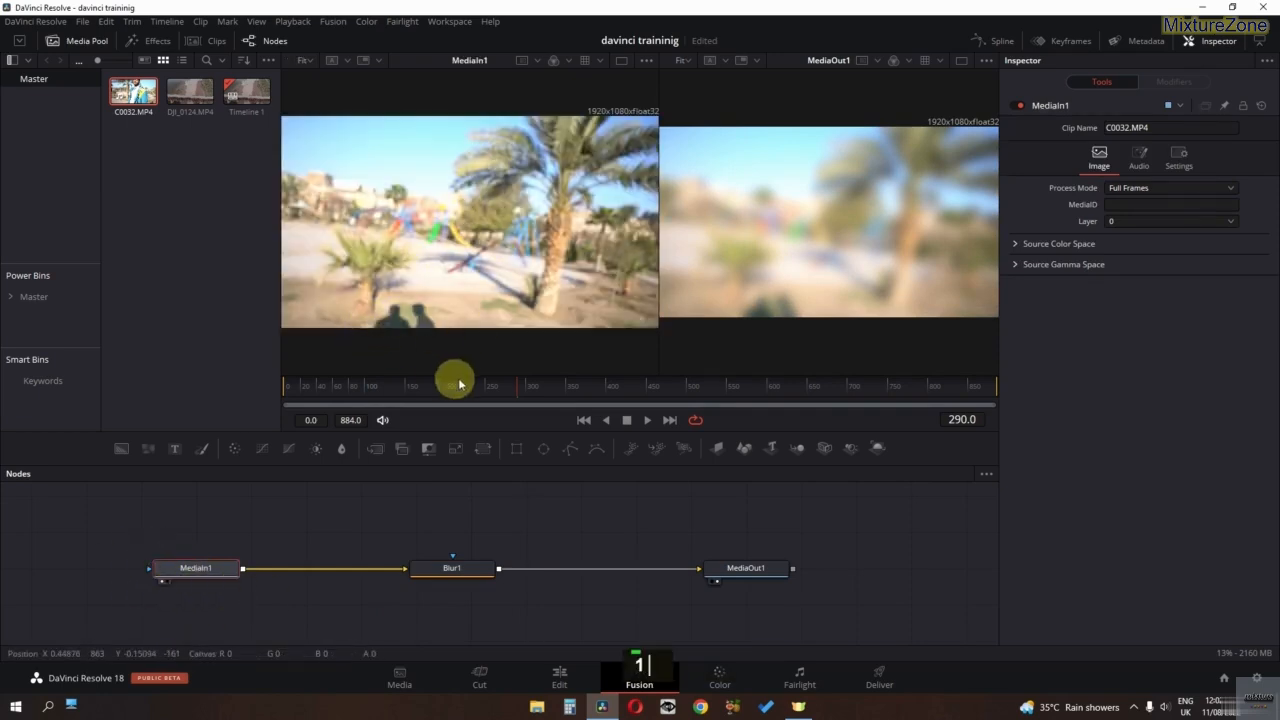
{"action": "left_click", "coordinate": [385, 386]}
Step: Delete the Blur1 node from the C0032.MP4 composition
{"action": "left_click", "coordinate": [478, 579]}
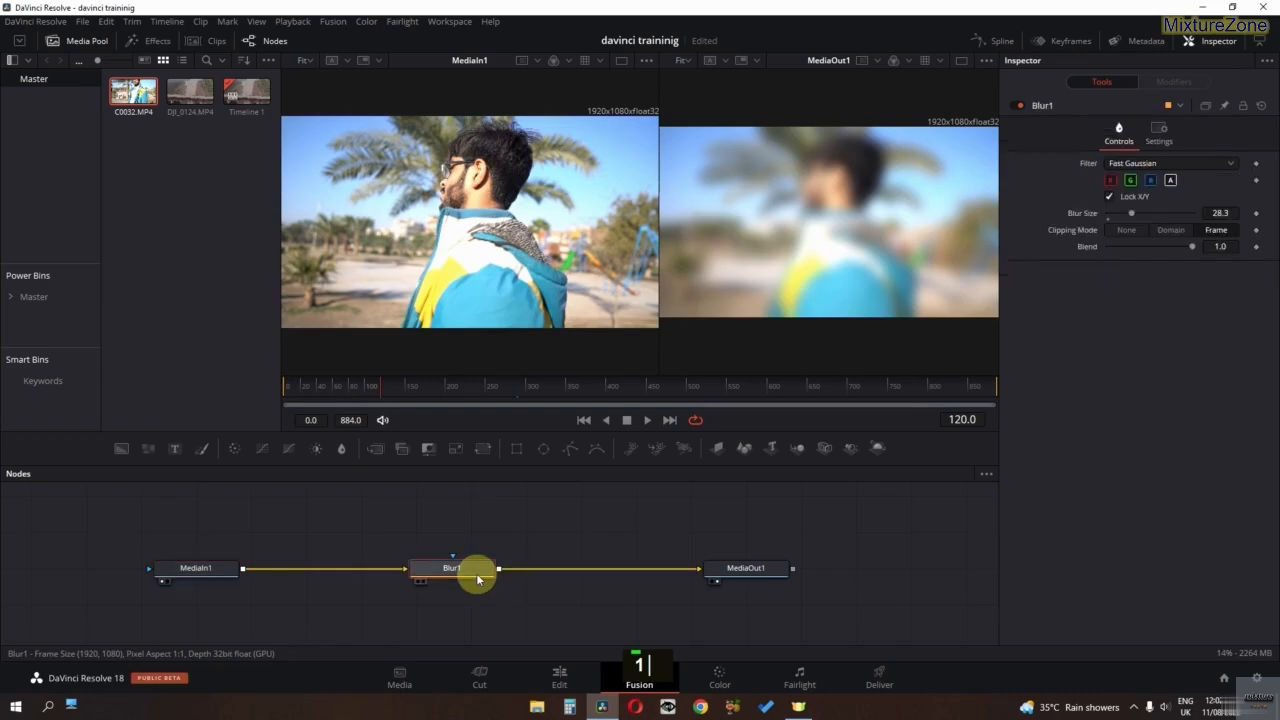
{"action": "key", "text": "BackSpace"}
Step: Open the DJI_0124.MP4 clip in Fusion, insert a Blur node between MediaIn1 and MediaOut1, and set its Blur Size to 18.1
{"action": "left_click", "coordinate": [566, 678]}
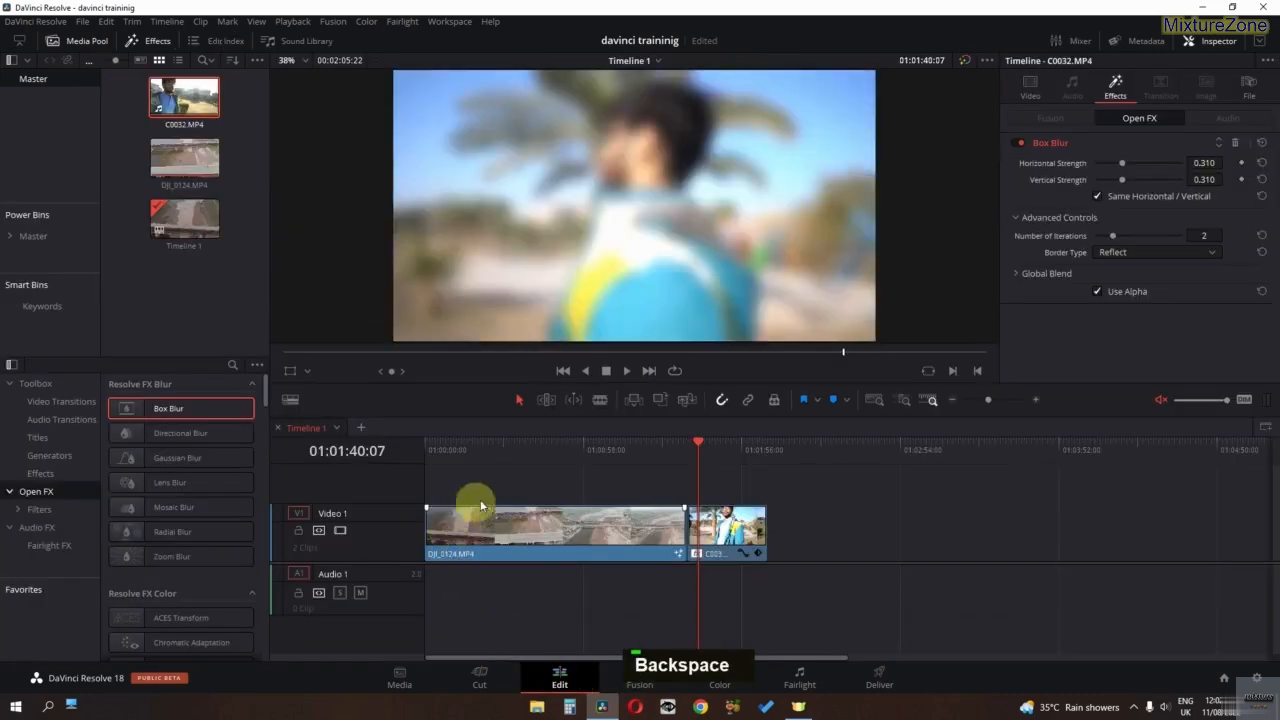
{"action": "left_click", "coordinate": [465, 452]}
{"action": "left_click", "coordinate": [442, 525]}
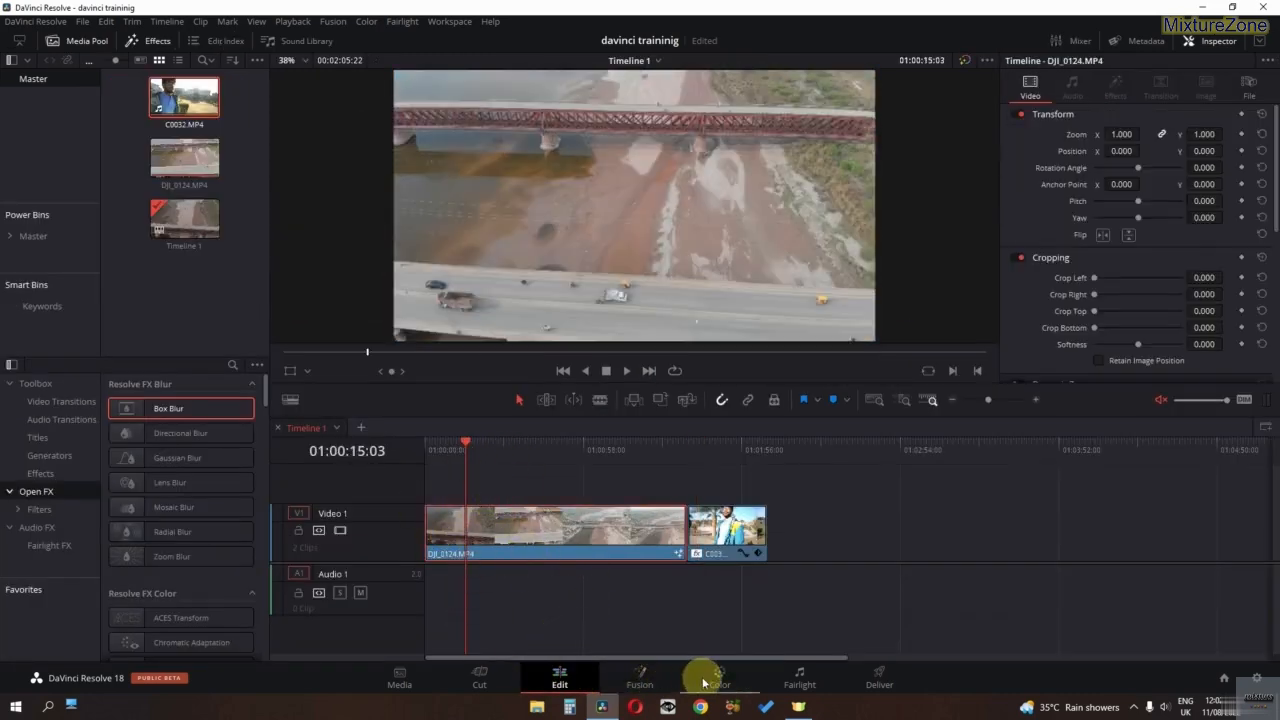
{"action": "left_click", "coordinate": [645, 678]}
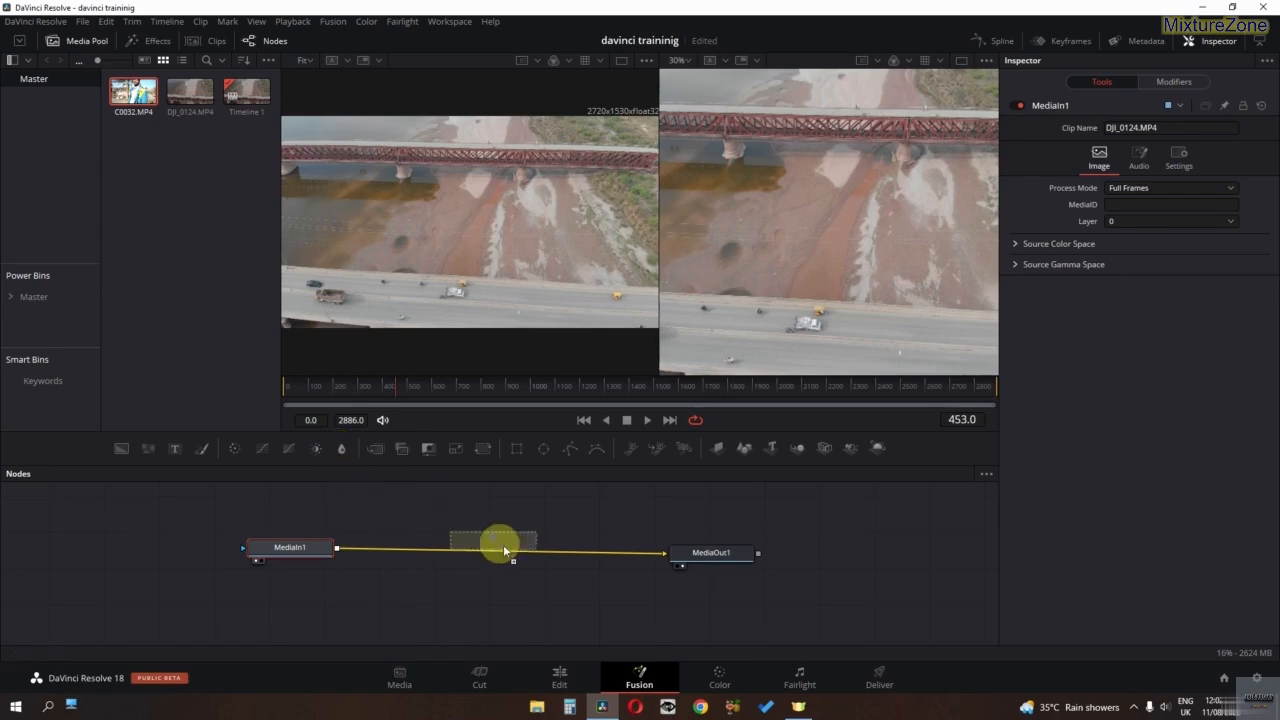
{"action": "left_click_drag", "start_coordinate": [514, 548], "coordinate": [508, 548]}
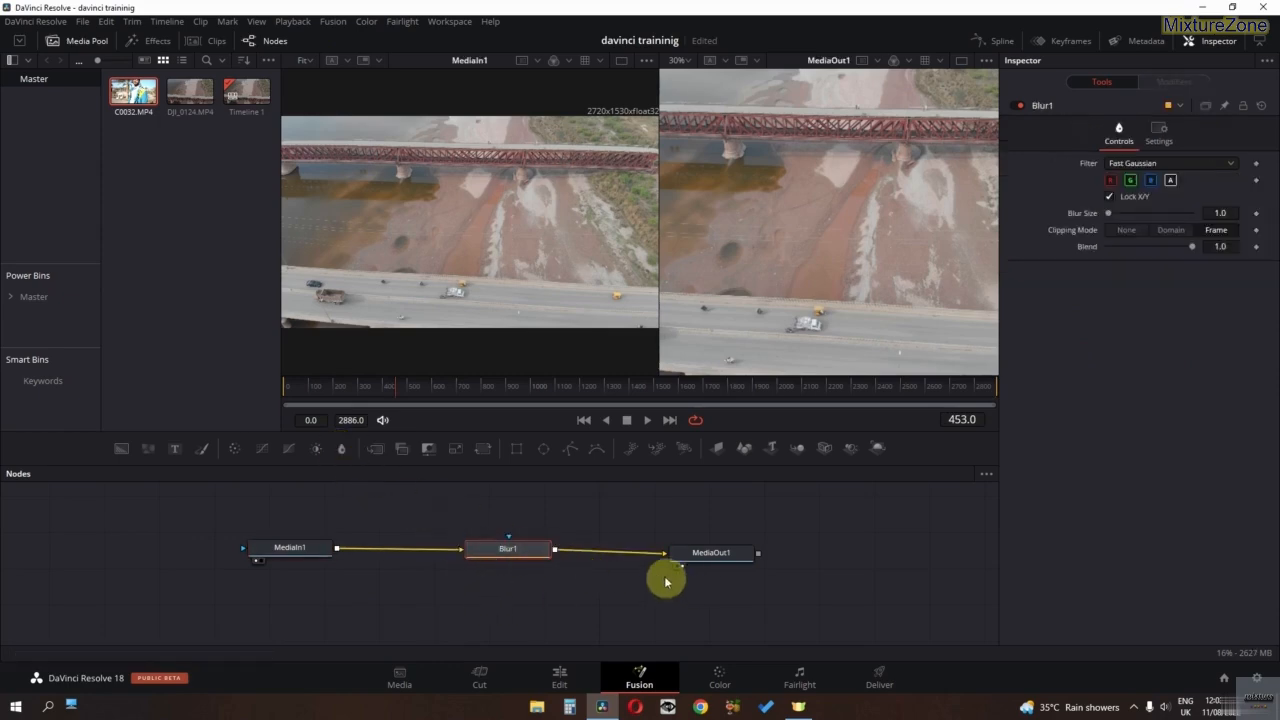
{"action": "left_click_drag", "start_coordinate": [726, 556], "coordinate": [731, 551]}
{"action": "left_click", "coordinate": [509, 555]}
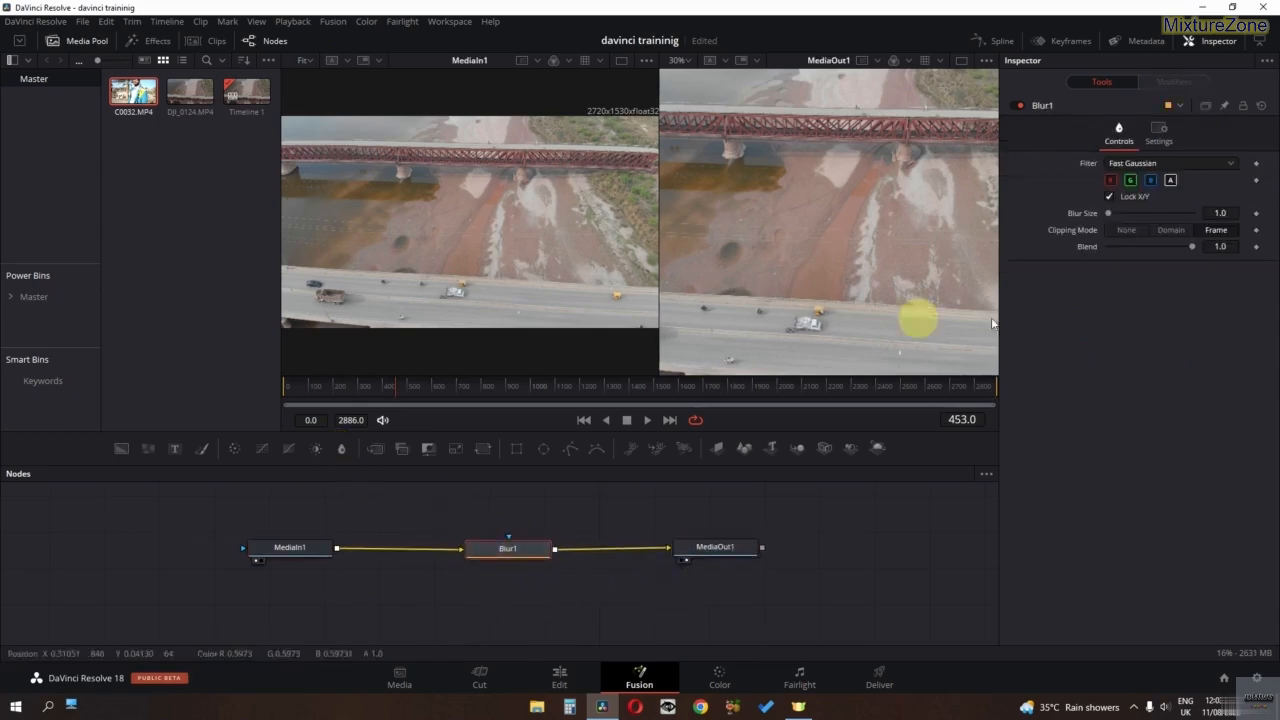
{"action": "left_click_drag", "start_coordinate": [1112, 216], "coordinate": [1119, 216]}
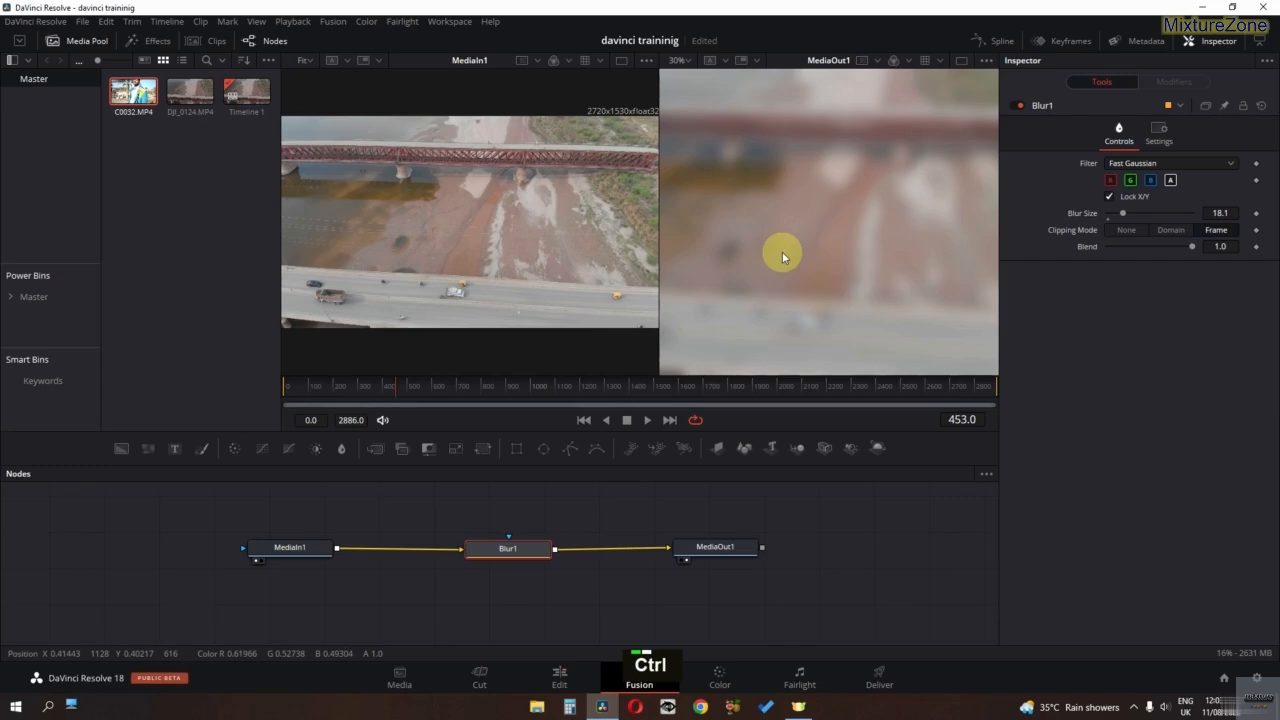
Step: Scale the images in both viewers so the full original and blurred frames can be compared side by side
{"action": "scroll", "coordinate": [782, 255], "scroll_direction": "down", "scroll_amount": 4, "text": "ctrl"}
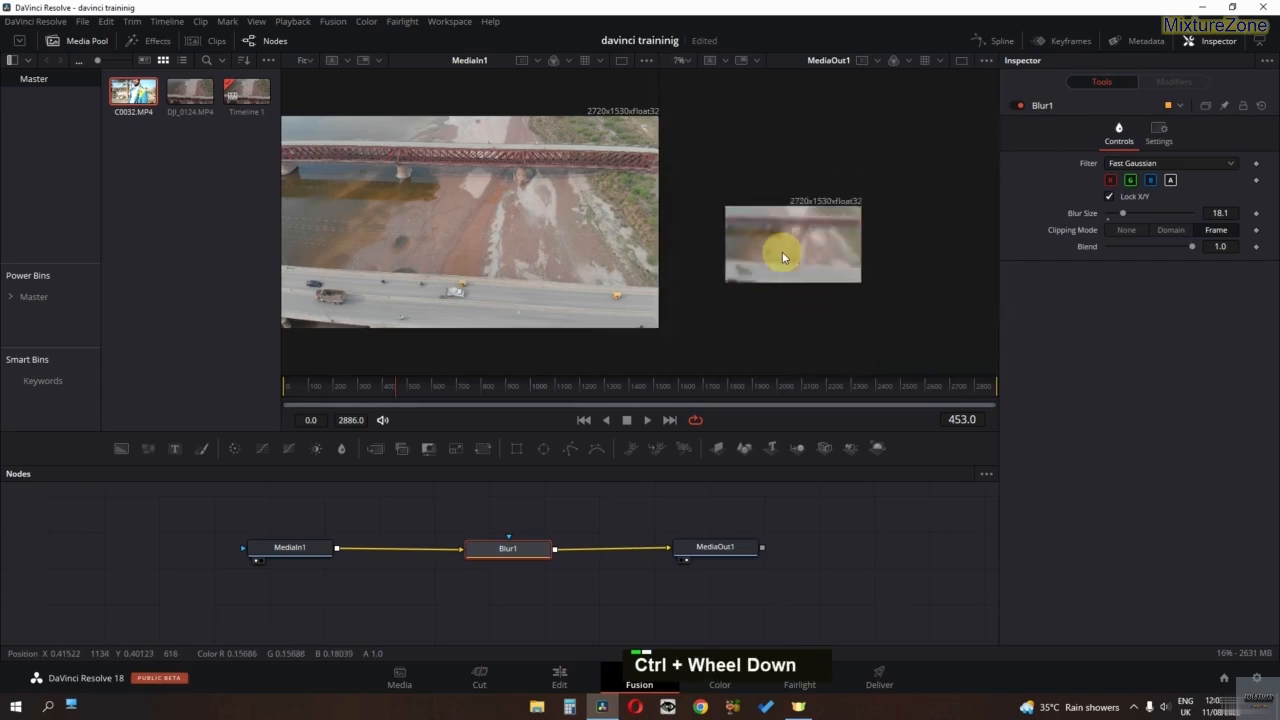
{"action": "scroll", "coordinate": [782, 251], "scroll_direction": "up", "scroll_amount": 3, "text": "ctrl"}
{"action": "scroll", "coordinate": [782, 251], "scroll_direction": "down", "scroll_amount": 2, "text": "ctrl"}
{"action": "scroll", "coordinate": [497, 251], "scroll_direction": "down", "scroll_amount": 1, "text": "ctrl"}
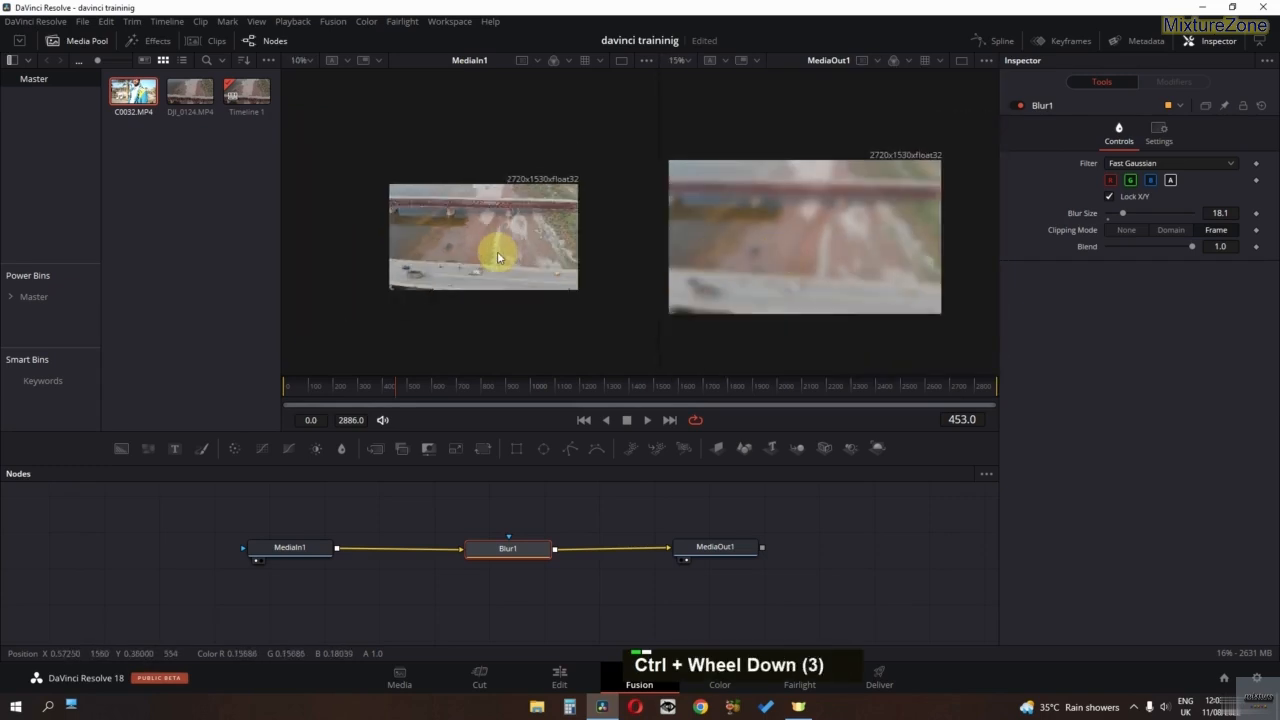
{"action": "scroll", "coordinate": [497, 251], "scroll_direction": "up", "scroll_amount": 3, "text": "ctrl"}
{"action": "scroll", "coordinate": [497, 251], "scroll_direction": "down", "scroll_amount": 2, "text": "ctrl"}
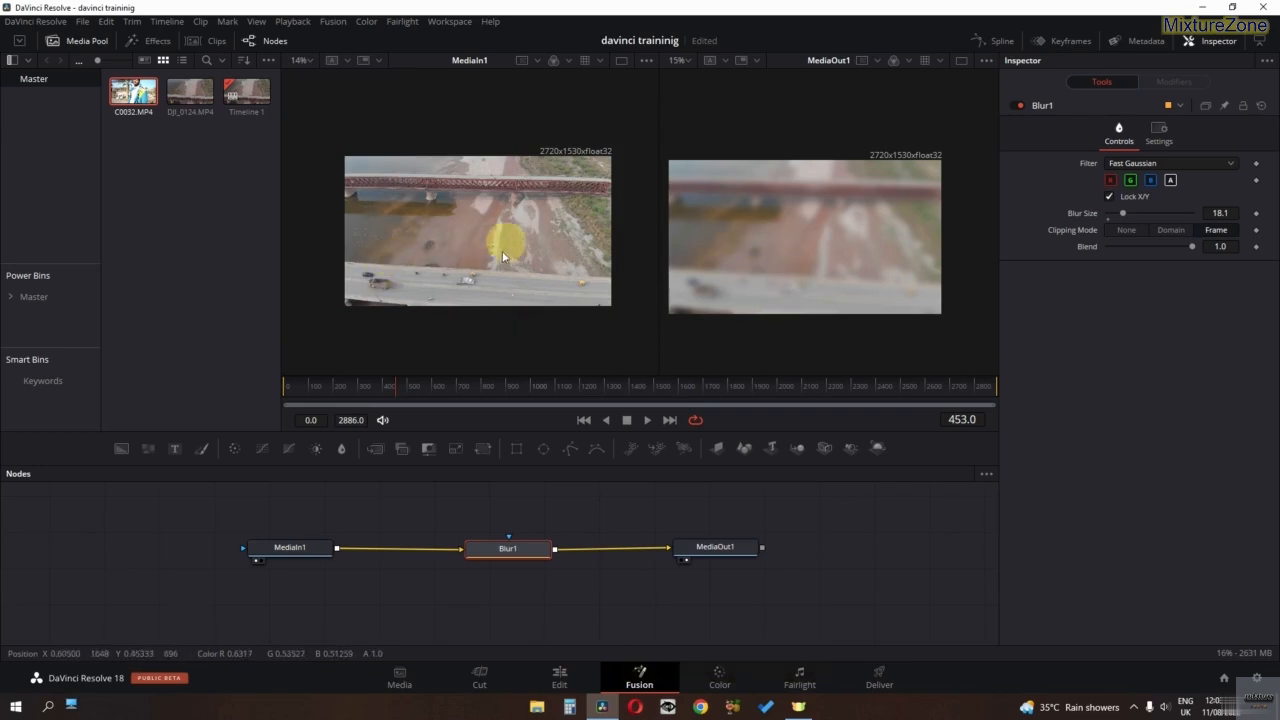
Step: Clear MediaIn1 from the first viewer and MediaOut1 from the second viewer
{"action": "left_click", "coordinate": [279, 556]}
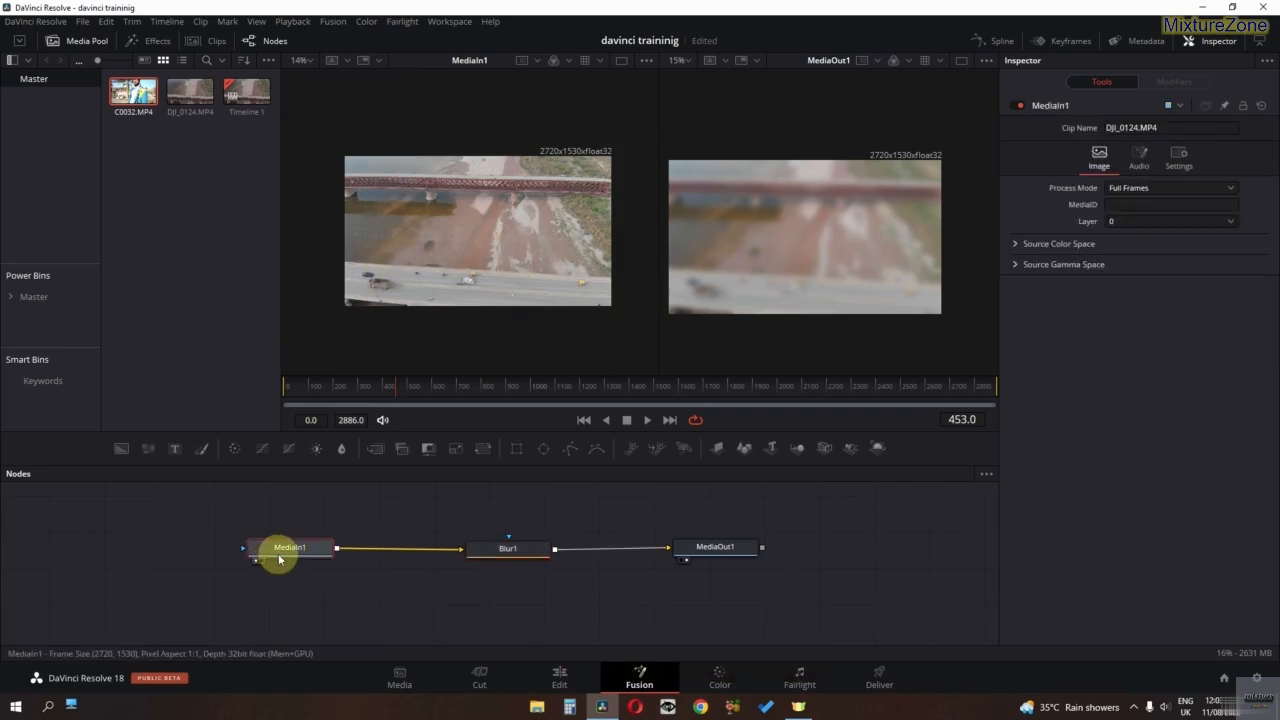
{"action": "key", "text": "1"}
{"action": "left_click", "coordinate": [712, 547]}
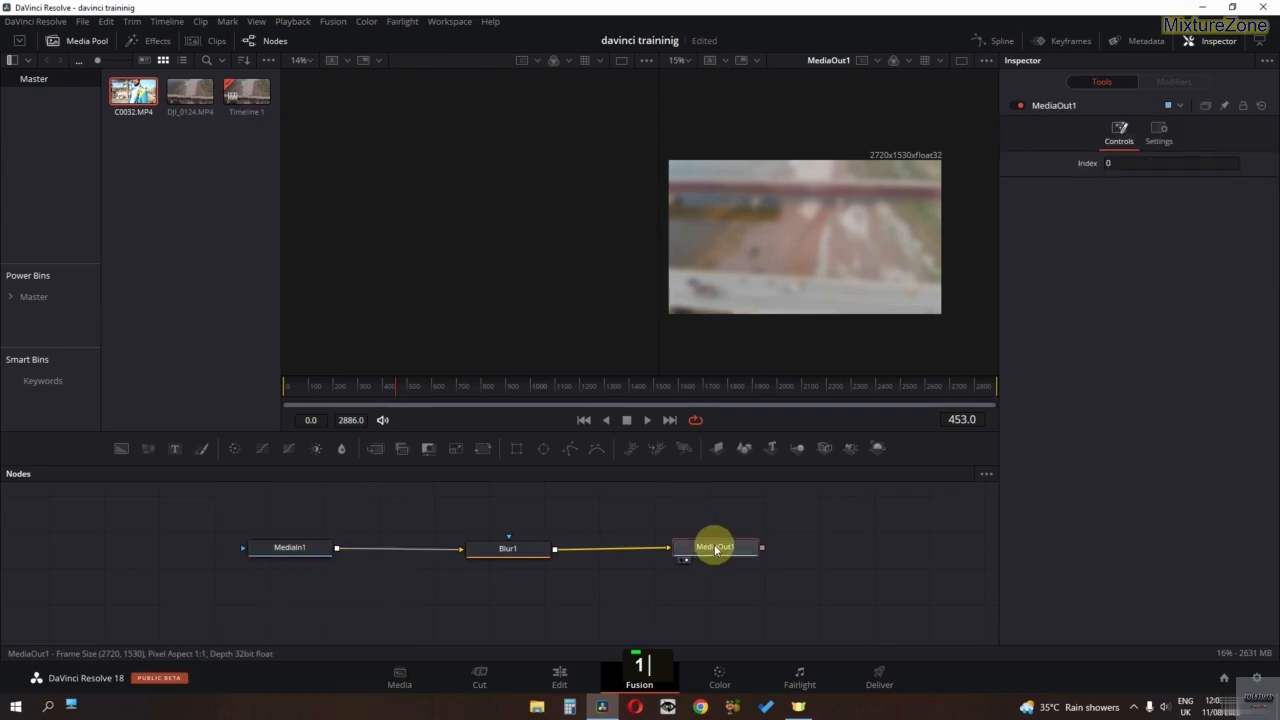
{"action": "key", "text": "2"}
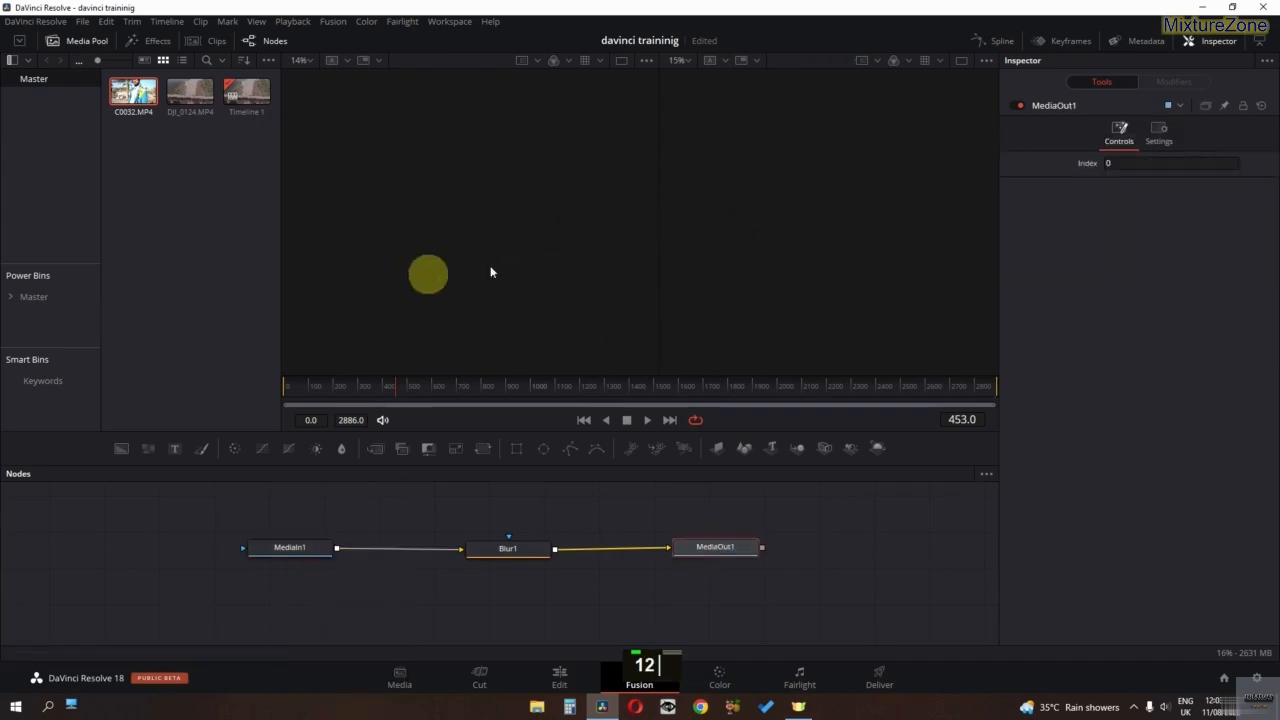
Step: Show MediaIn1 in the first viewer again, and clear it from that viewer
{"action": "double_click", "coordinate": [292, 550]}
{"action": "key", "text": "1"}
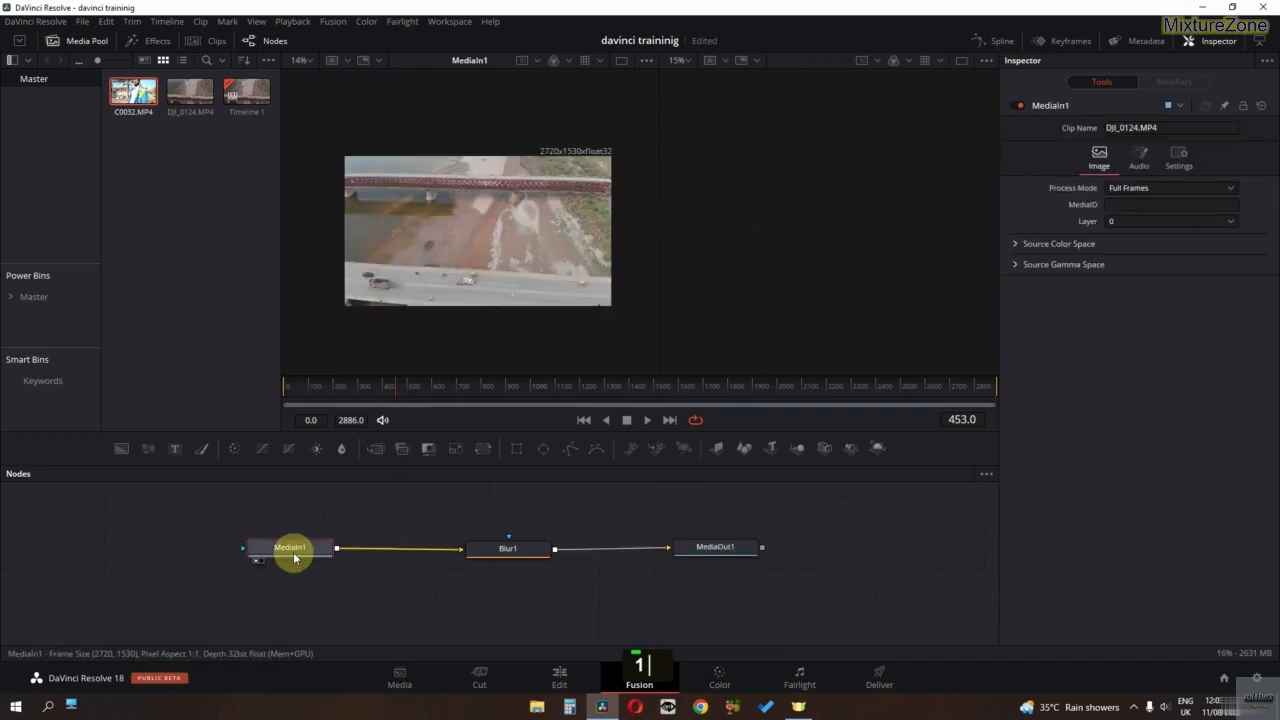
{"action": "key", "text": "1"}
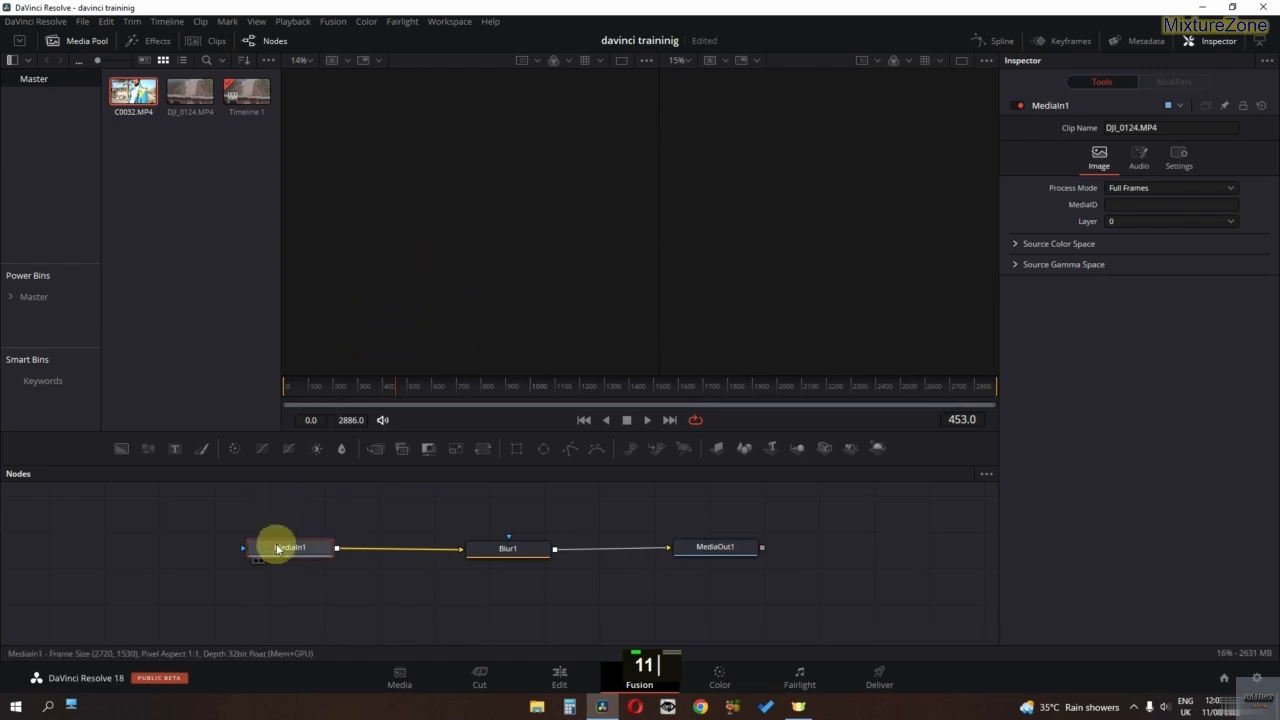
Step: Show MediaIn1 in the first viewer and MediaOut1 in the second viewer
{"action": "key", "text": "1"}
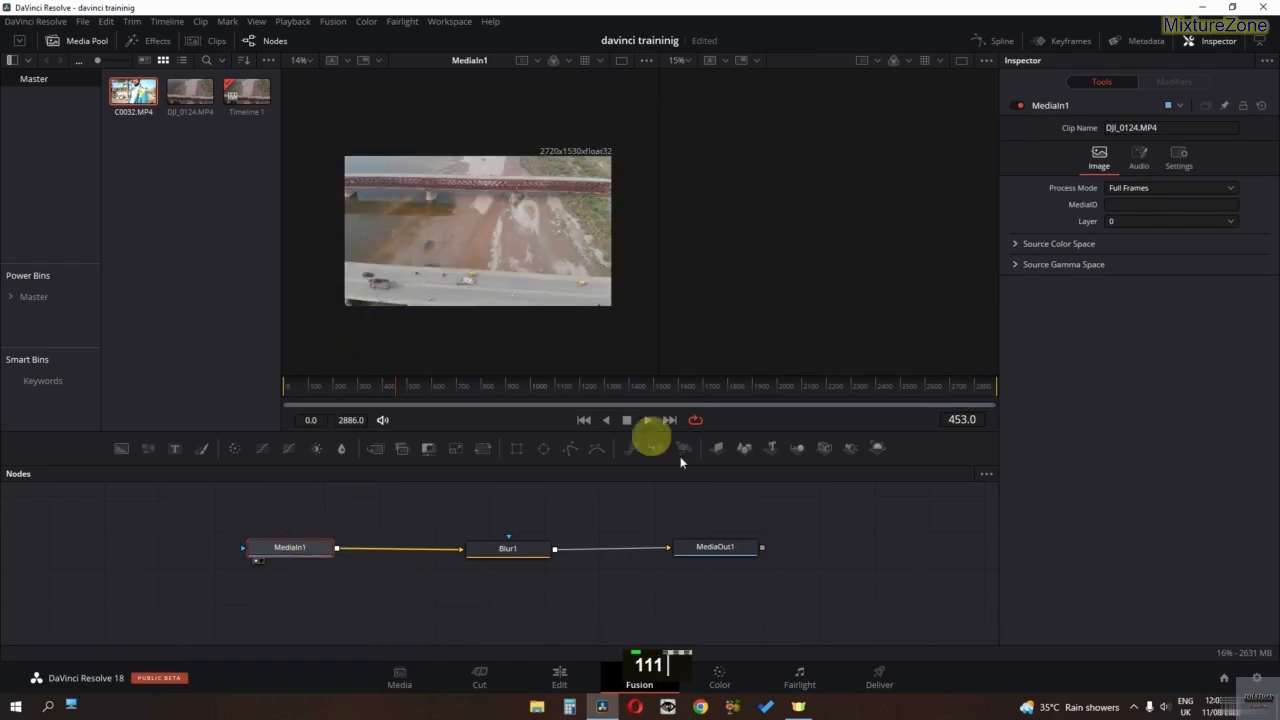
{"action": "left_click", "coordinate": [716, 547]}
{"action": "key", "text": "2"}
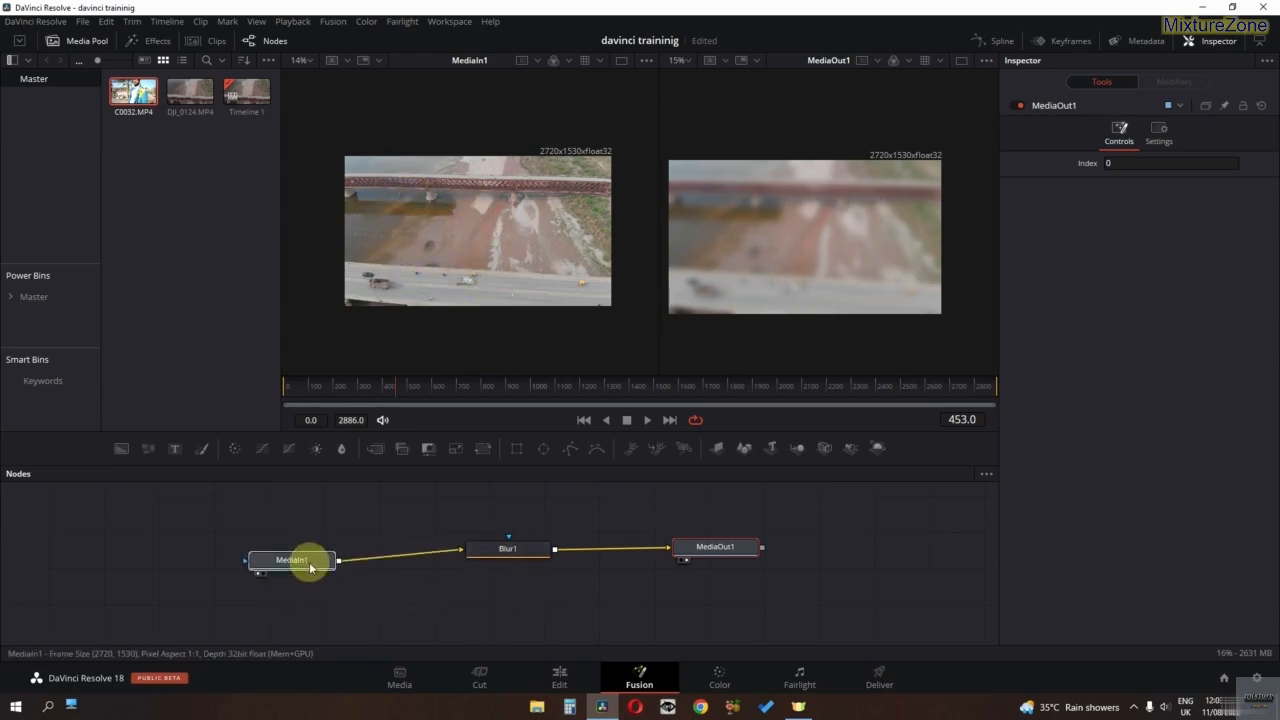
Step: Spread out the node chain by moving MediaIn1 and Blur1 further left and MediaOut1 further right
{"action": "left_click_drag", "start_coordinate": [309, 562], "coordinate": [255, 553]}
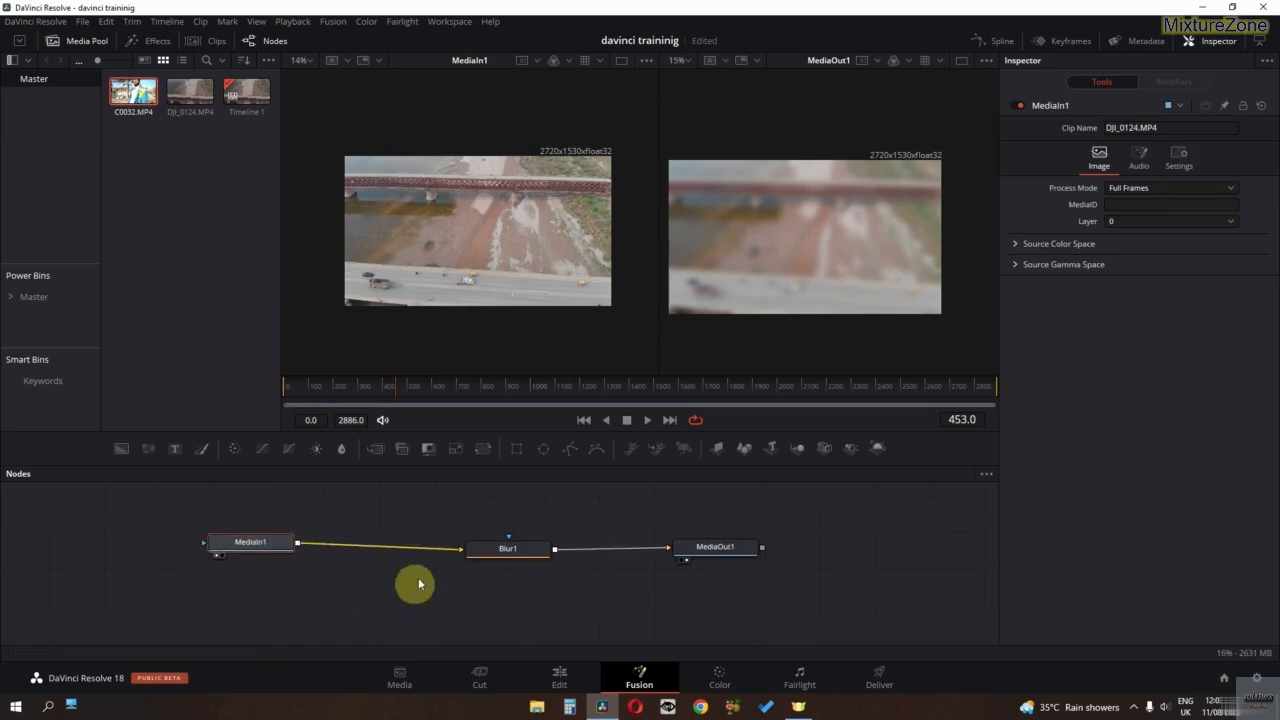
{"action": "left_click_drag", "start_coordinate": [257, 543], "coordinate": [226, 556]}
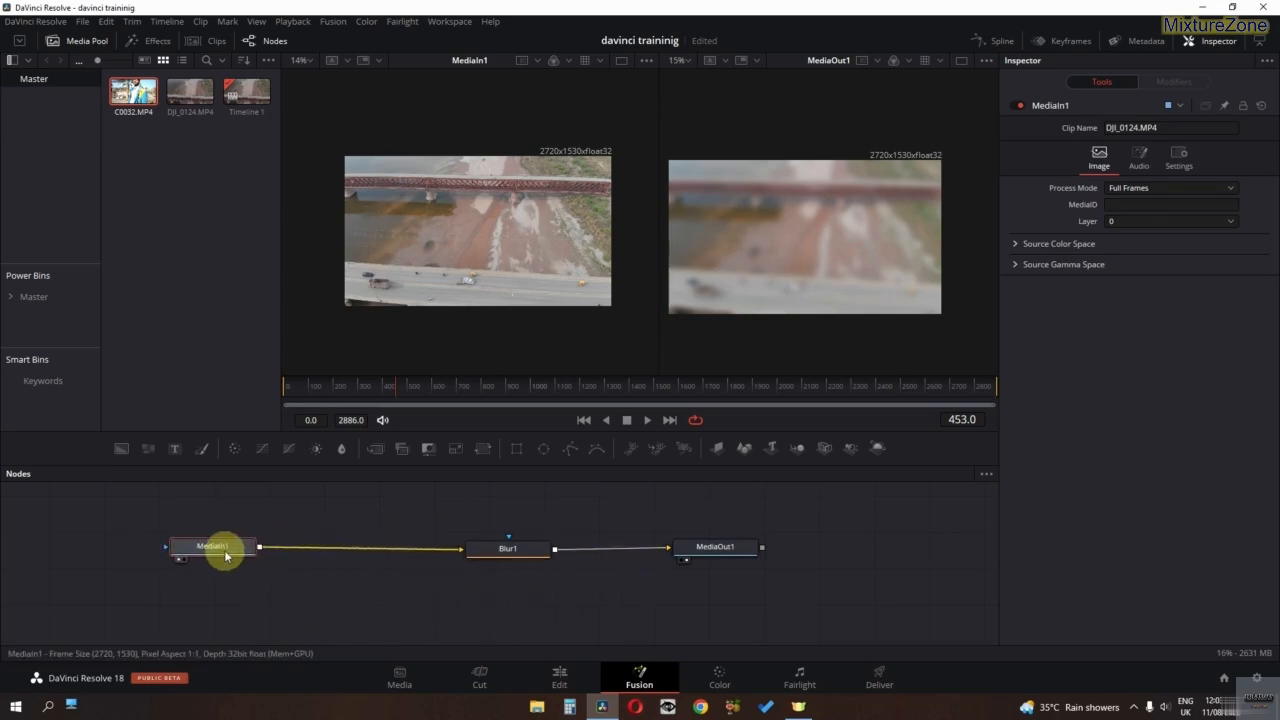
{"action": "left_click_drag", "start_coordinate": [506, 549], "coordinate": [411, 543]}
{"action": "left_click_drag", "start_coordinate": [725, 548], "coordinate": [771, 537]}
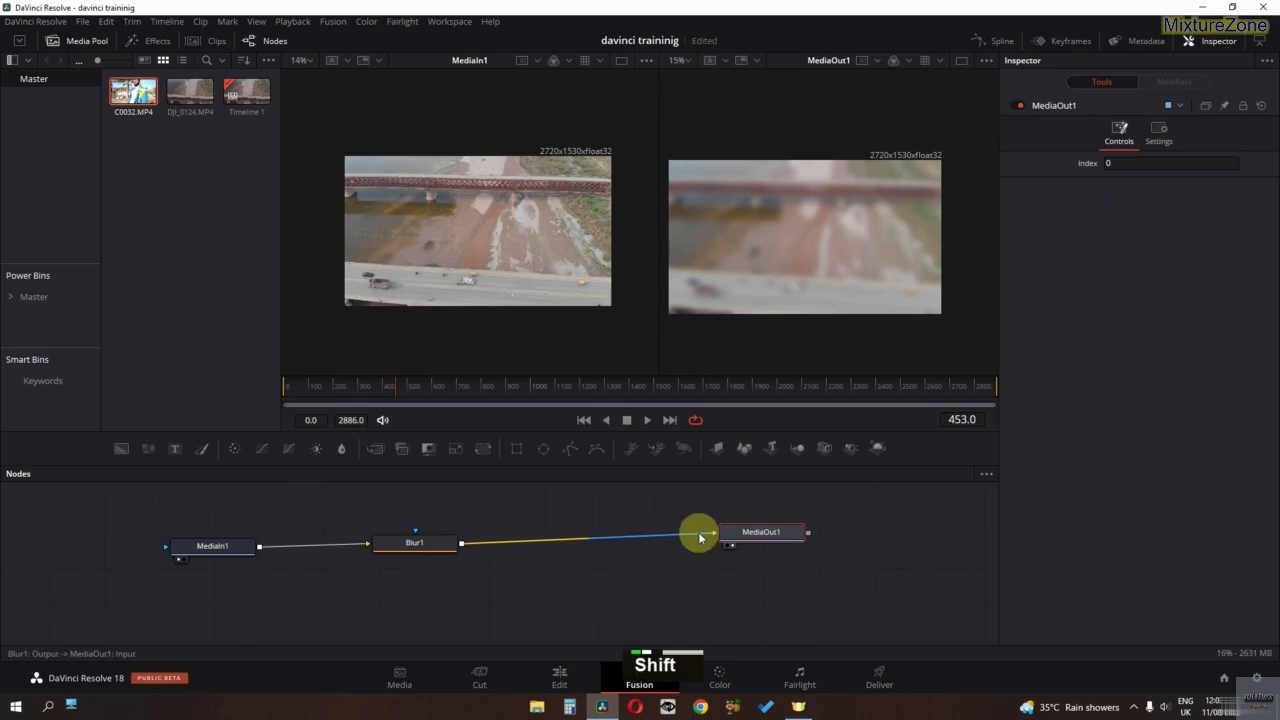
Step: Disconnect Blur1 from MediaOut1, then play the Edit page timeline from the start to check the clip's output
{"action": "left_click_drag", "start_coordinate": [699, 537], "coordinate": [690, 580]}
{"action": "left_click", "coordinate": [559, 677]}
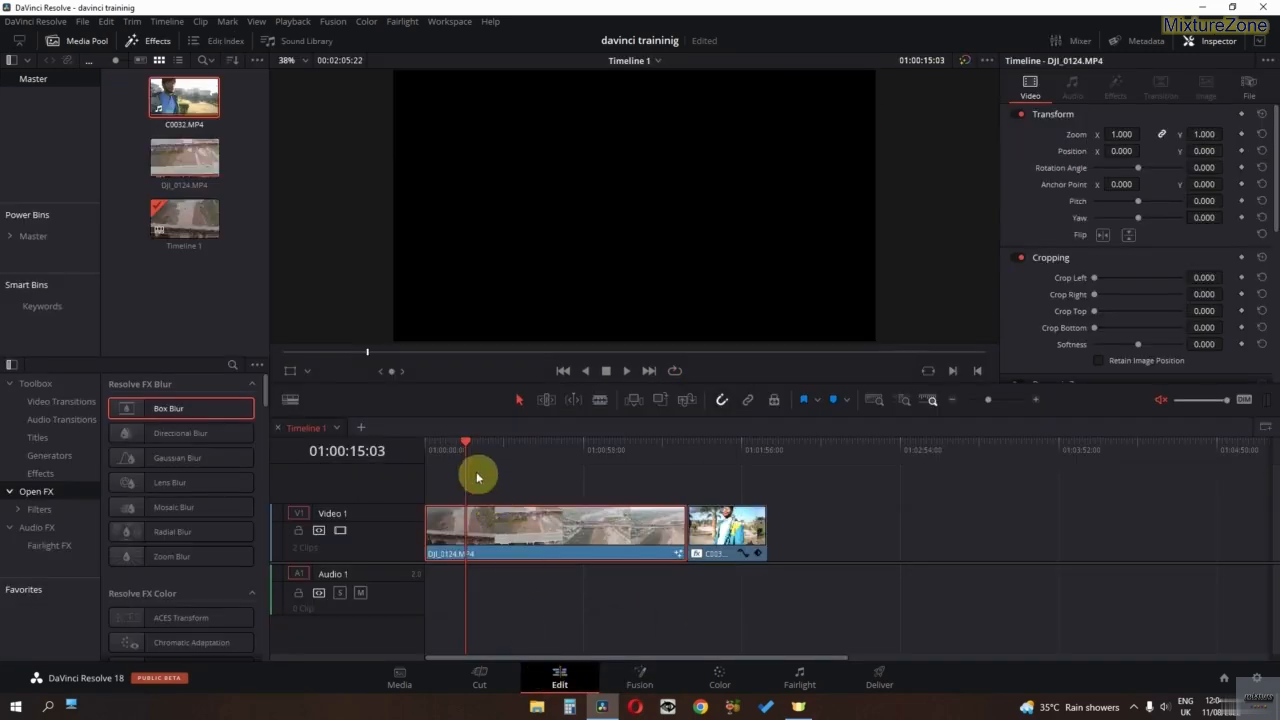
{"action": "left_click_drag", "start_coordinate": [545, 460], "coordinate": [411, 473]}
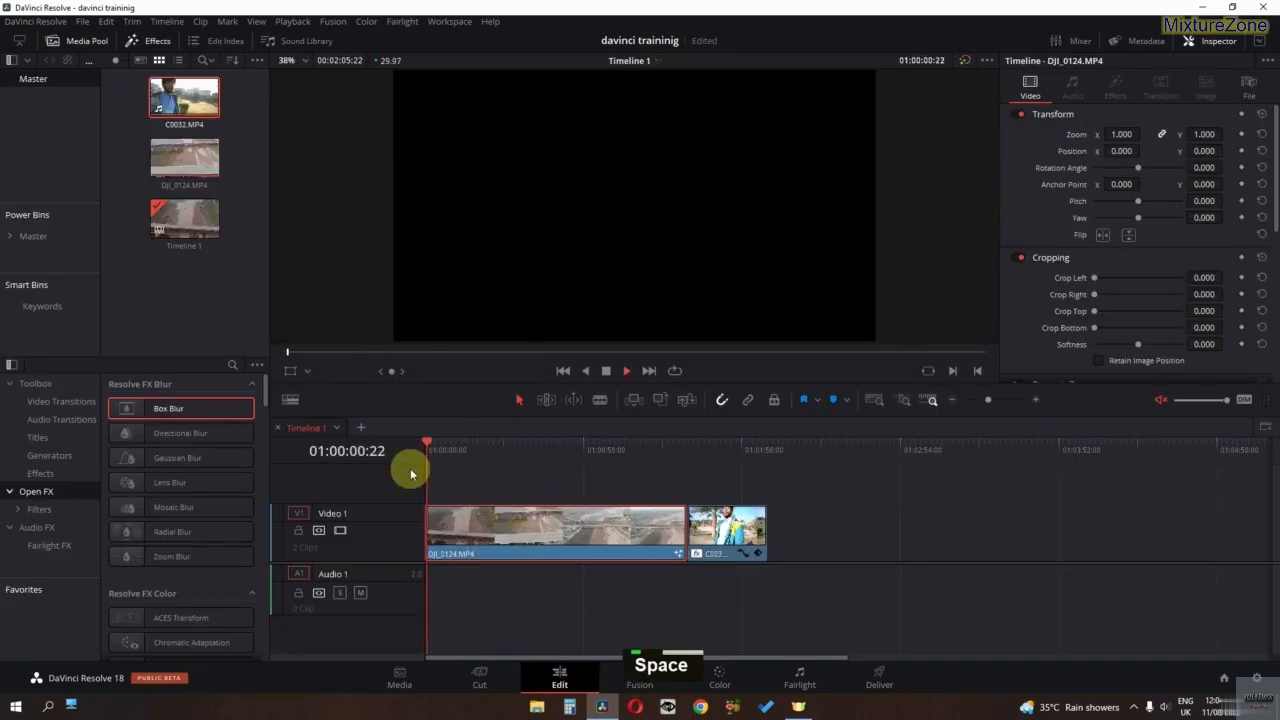
{"action": "key", "text": "space"}
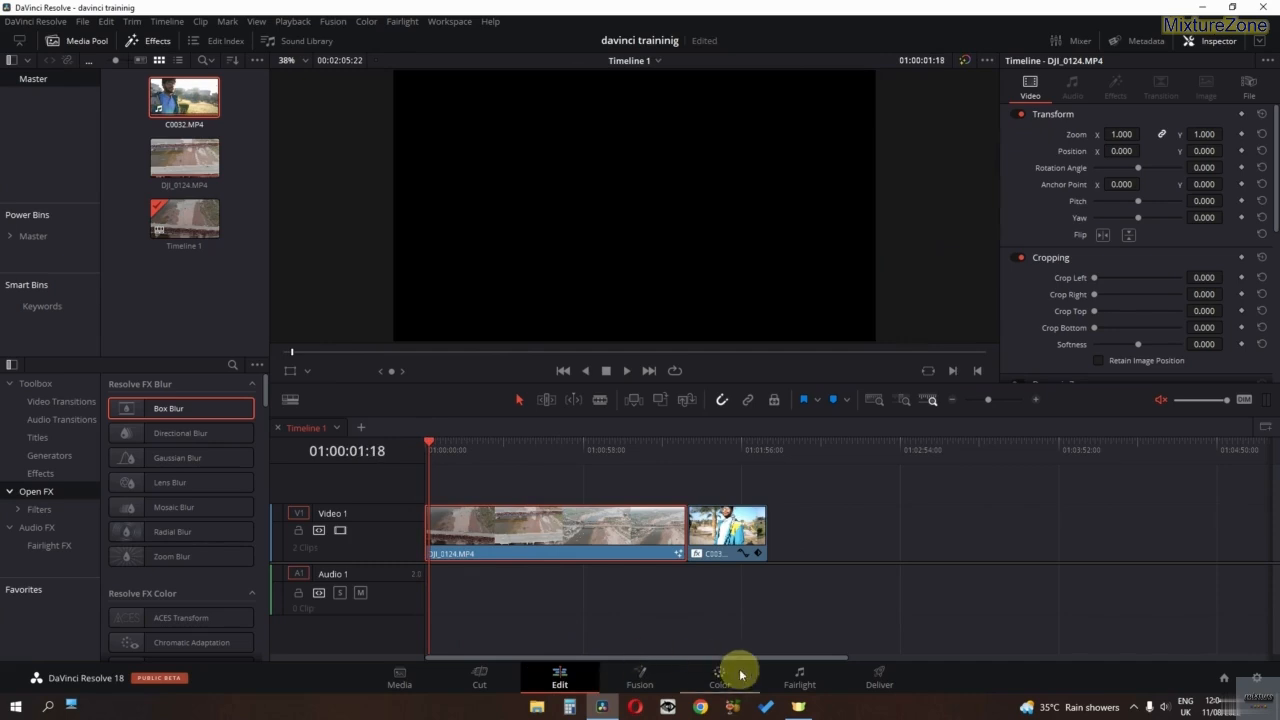
Step: Return to the Fusion composition and reconnect Blur1's output to MediaOut1
{"action": "left_click", "coordinate": [634, 674]}
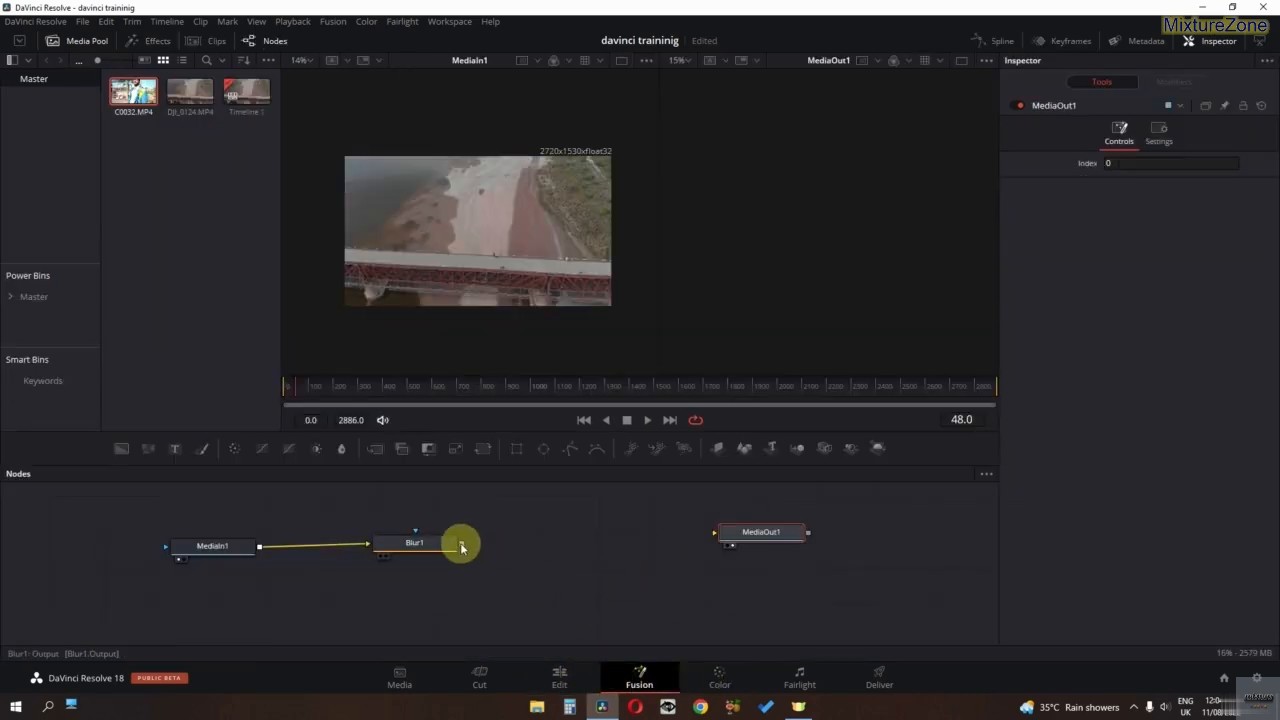
{"action": "left_click_drag", "start_coordinate": [461, 545], "coordinate": [755, 536]}
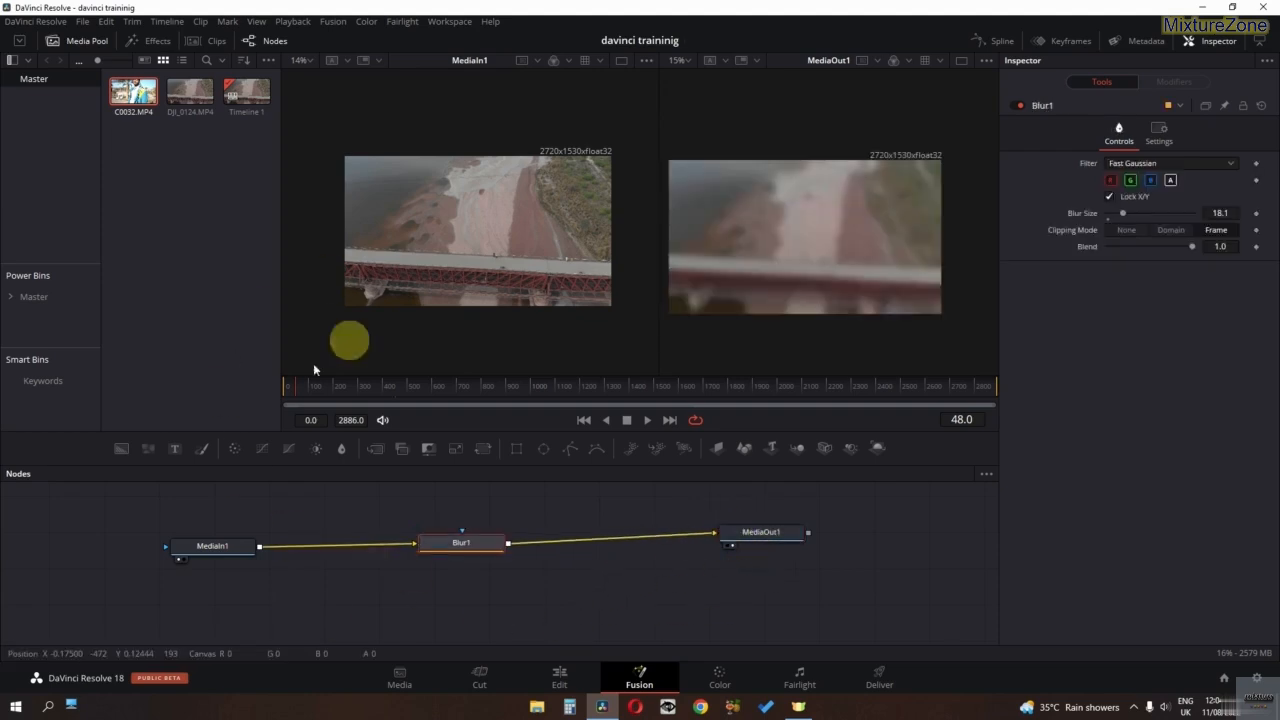
Step: Replace the media pool with the effects library and look through its OpenFX, Templates and LUTs categories
{"action": "double_click", "coordinate": [87, 42]}
{"action": "left_click", "coordinate": [136, 40]}
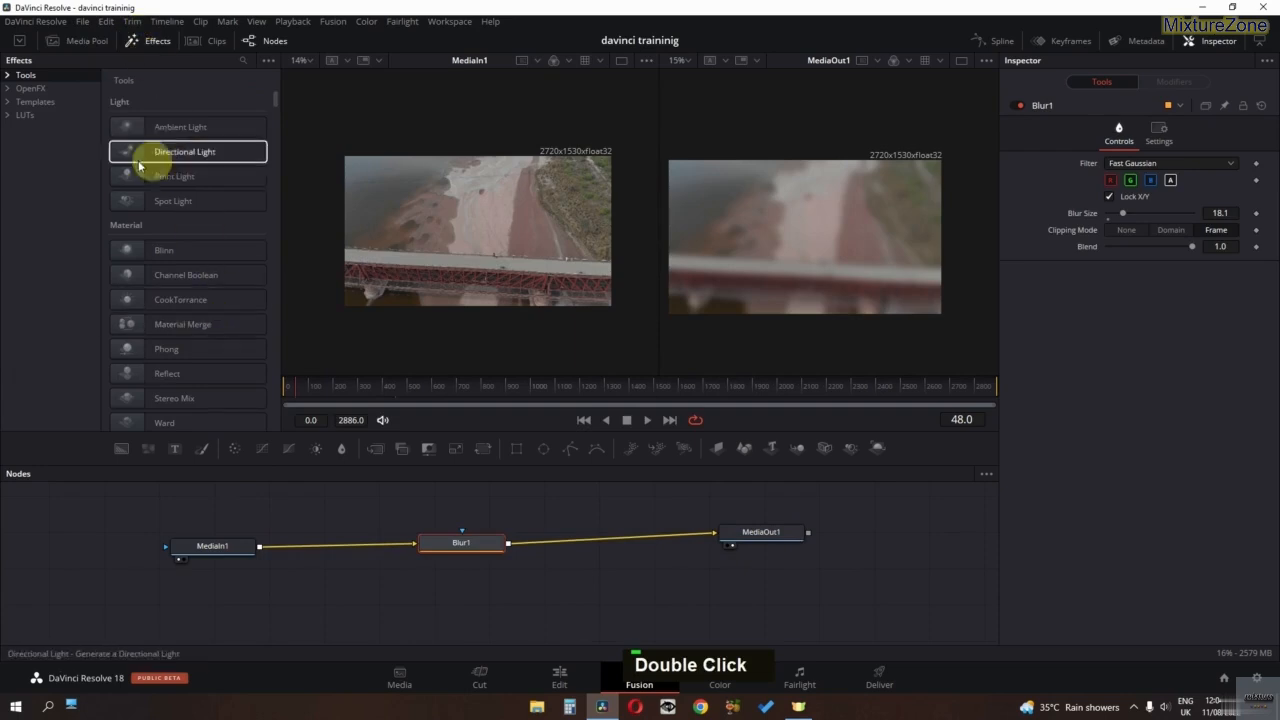
{"action": "left_click", "coordinate": [50, 89]}
{"action": "left_click", "coordinate": [40, 103]}
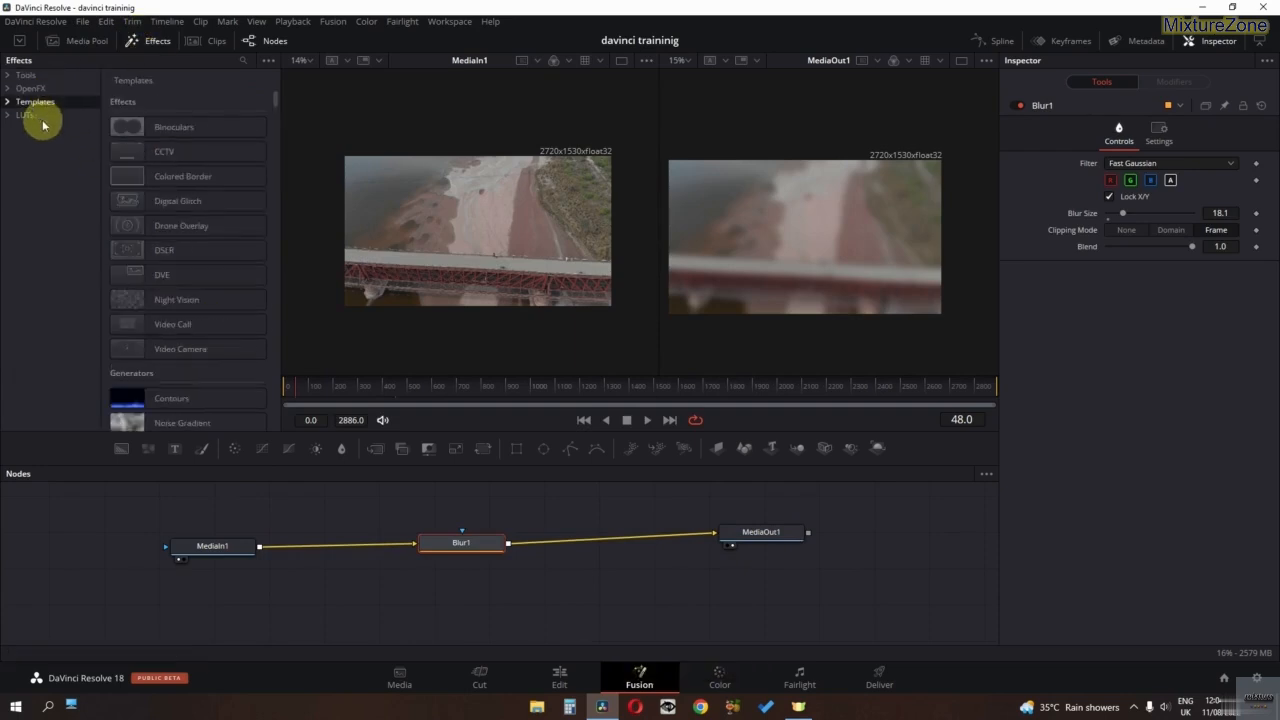
{"action": "left_click", "coordinate": [43, 117]}
Step: Show the strip of timeline clips and switch to the composition of the C0032.MP4 clip
{"action": "left_click", "coordinate": [210, 40]}
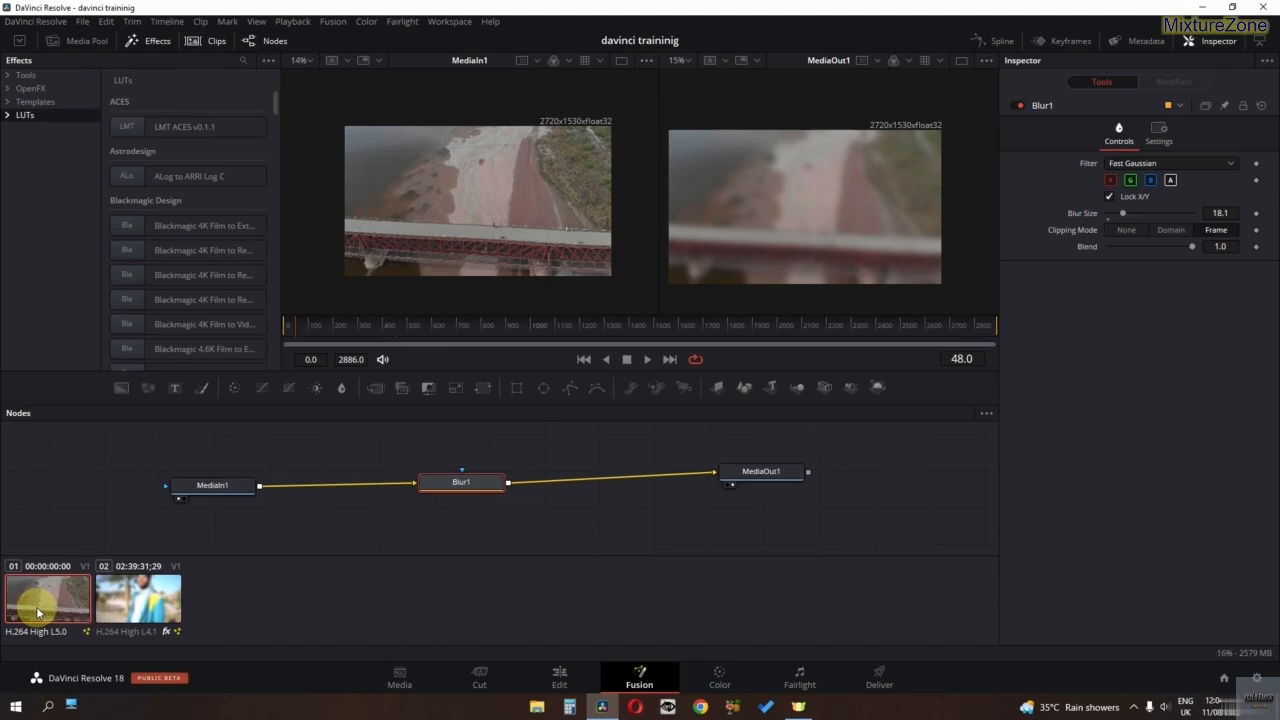
{"action": "left_click", "coordinate": [158, 588]}
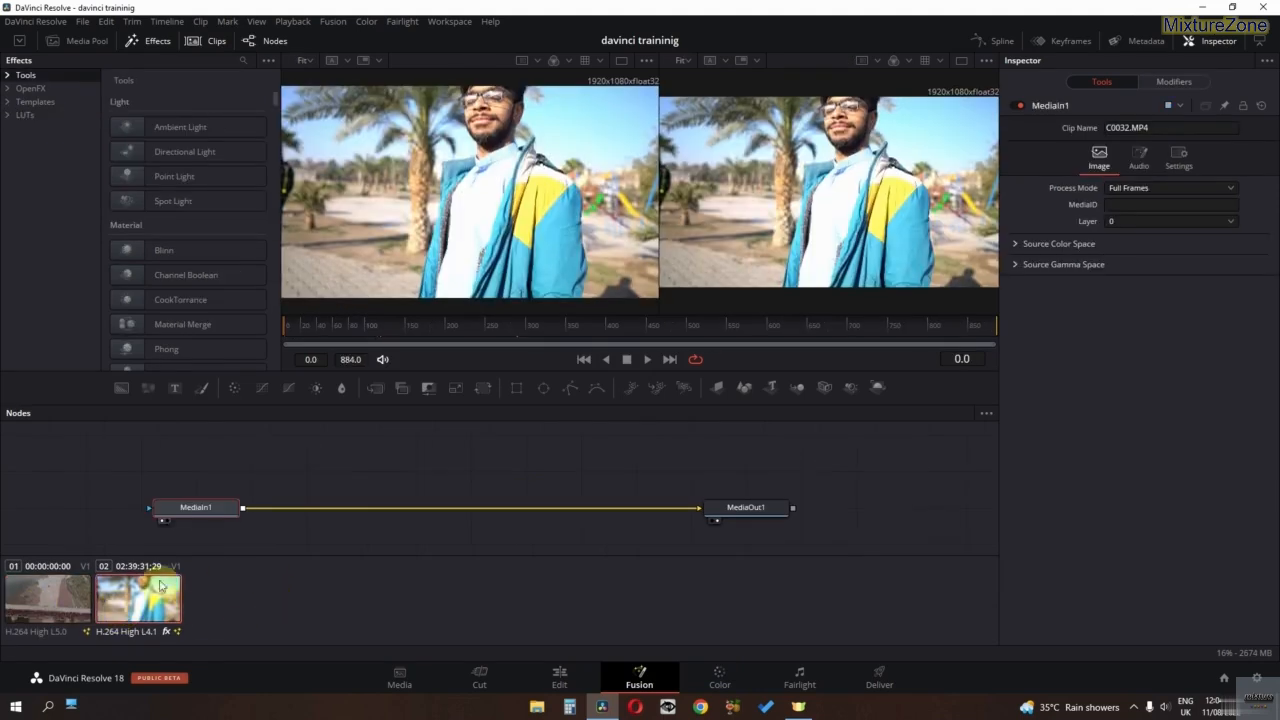
Step: Move the Edit timeline playhead to 01:01:00:01 over the DJI_0124.MP4 clip and open that clip in Fusion
{"action": "left_click", "coordinate": [560, 677]}
{"action": "left_click_drag", "start_coordinate": [653, 451], "coordinate": [590, 515]}
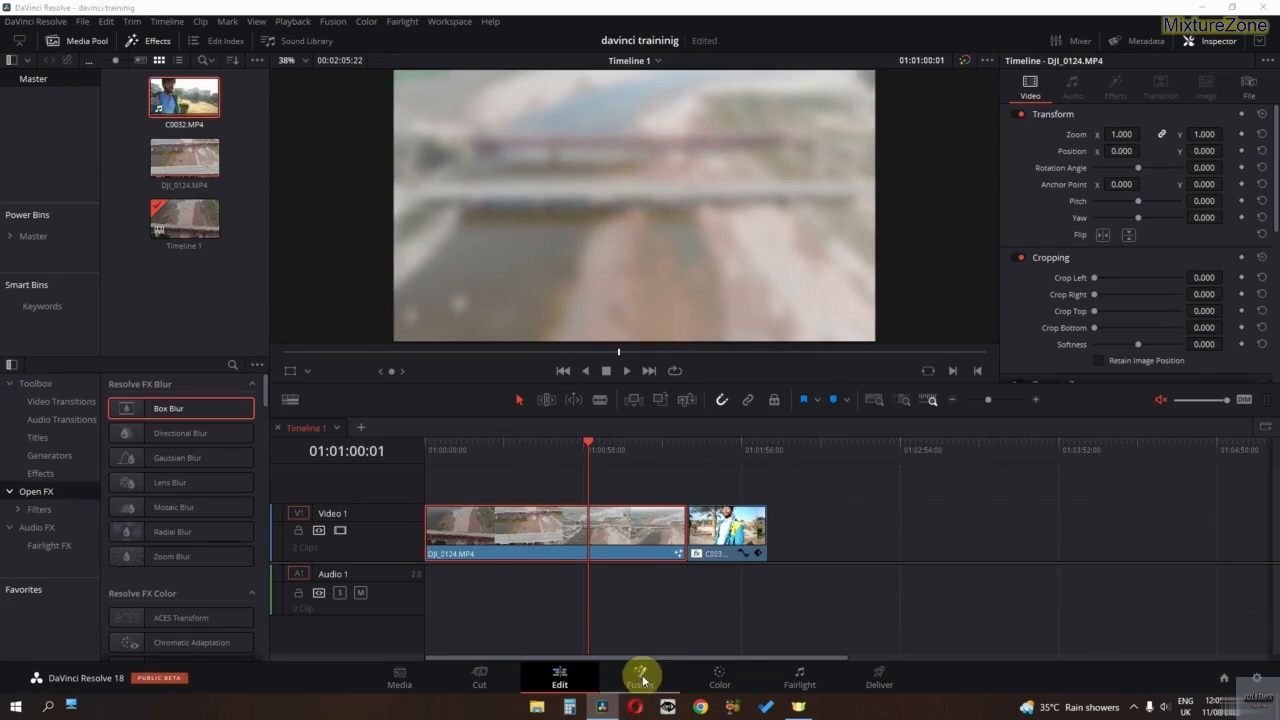
{"action": "left_click", "coordinate": [642, 680]}
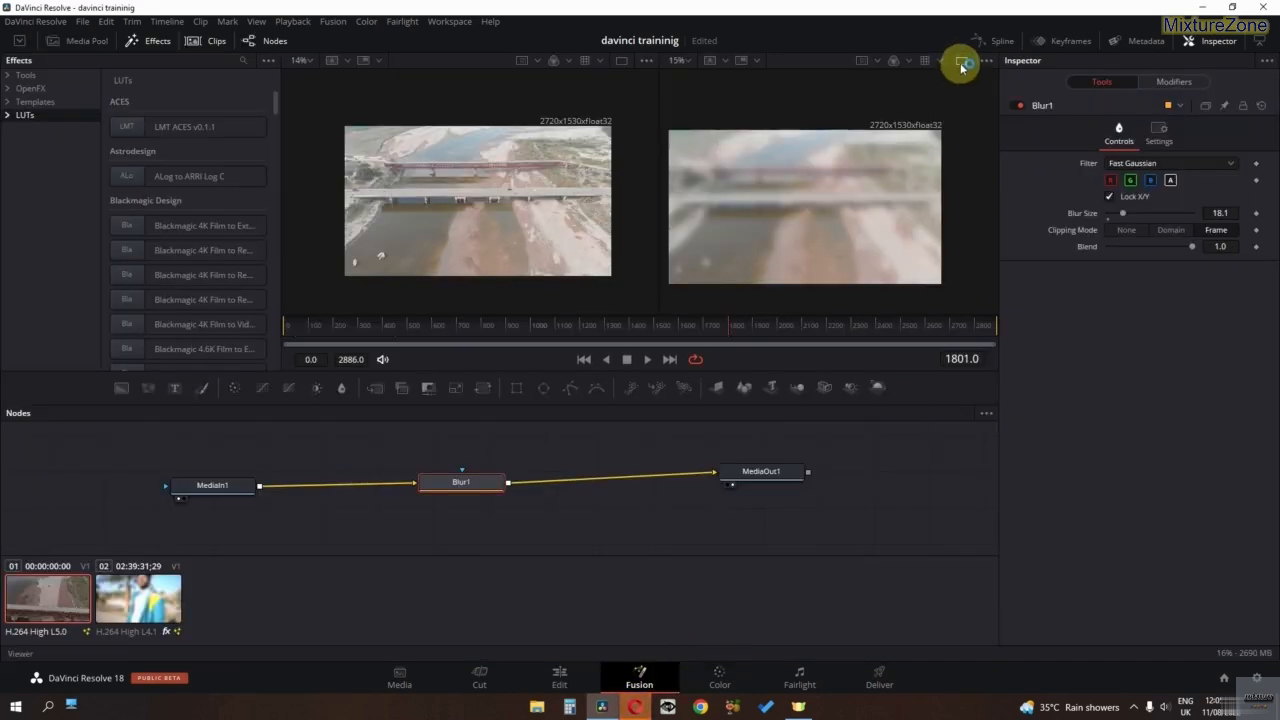
Step: Toggle between single and dual viewers and back, and hide and reshow the Inspector
{"action": "left_click", "coordinate": [961, 63]}
{"action": "left_click", "coordinate": [961, 64]}
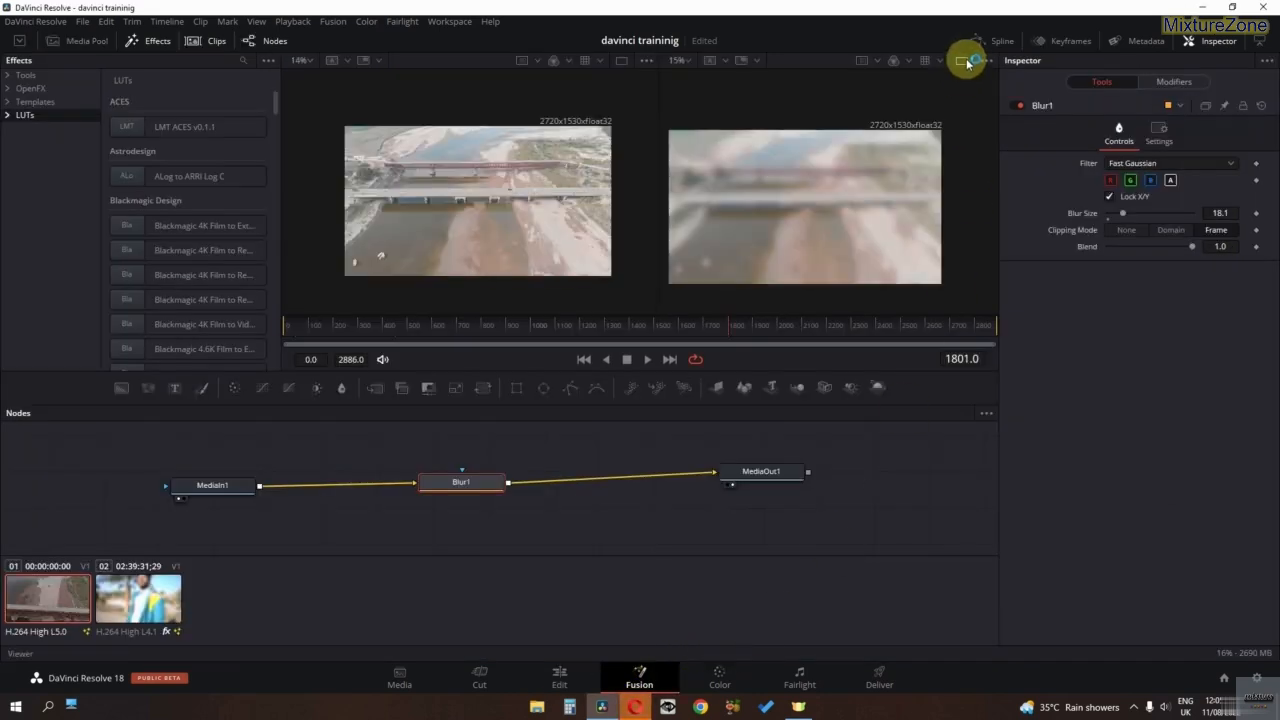
{"action": "double_click", "coordinate": [1208, 45]}
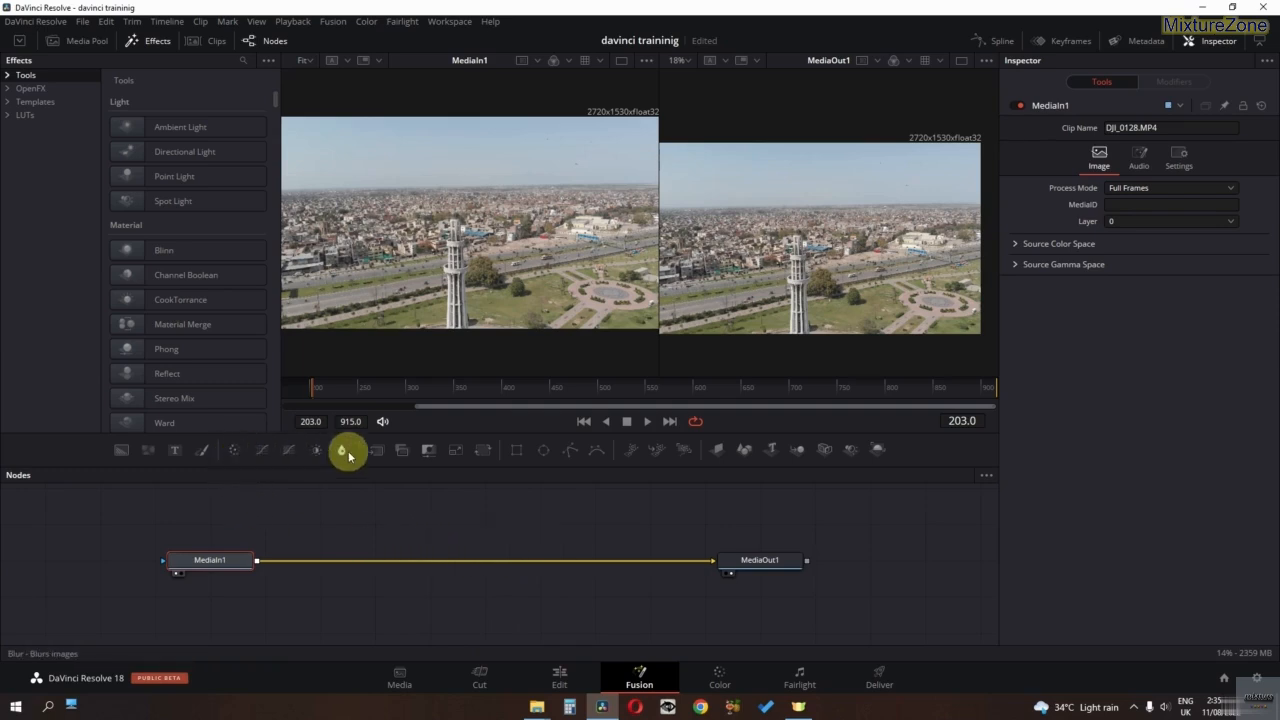
Step: Insert a Blur node between MediaIn1 and MediaOut1 of the DJI_0128.MP4 clip and set its Blur Size to 23.6
{"action": "left_click_drag", "start_coordinate": [342, 451], "coordinate": [377, 485]}
{"action": "left_click_drag", "start_coordinate": [507, 560], "coordinate": [507, 561]}
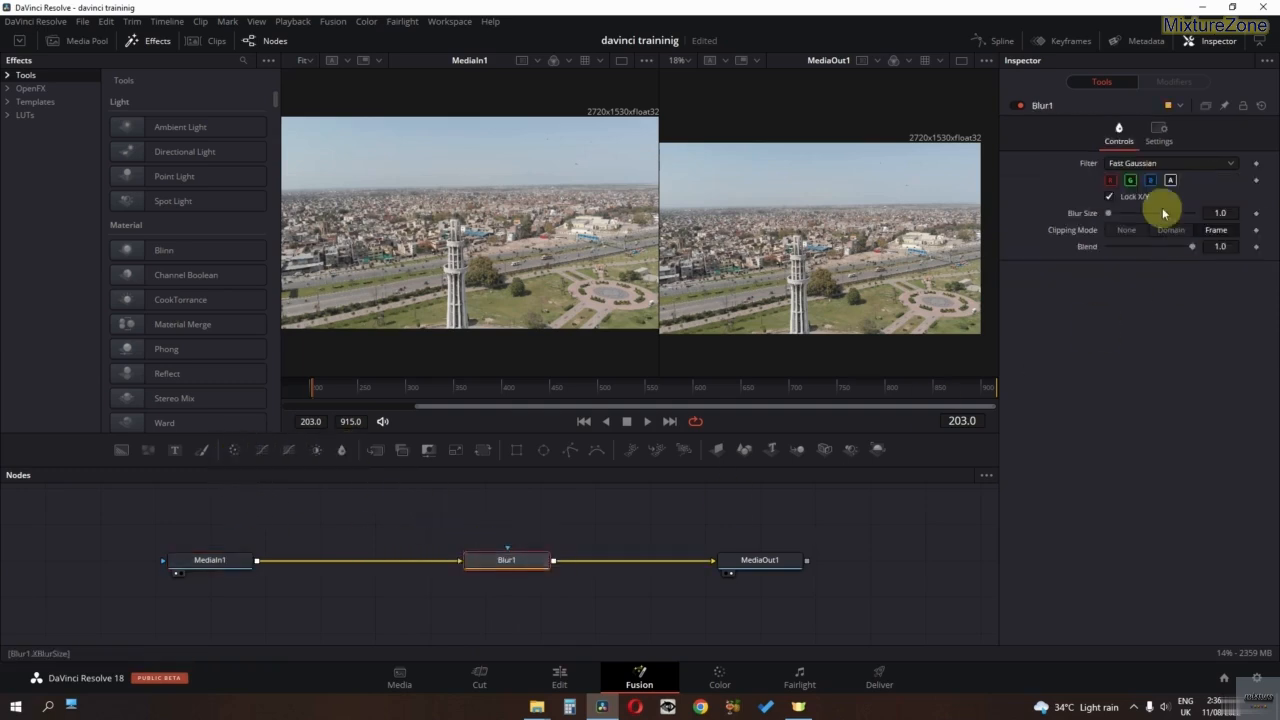
{"action": "left_click_drag", "start_coordinate": [1112, 214], "coordinate": [1126, 216]}
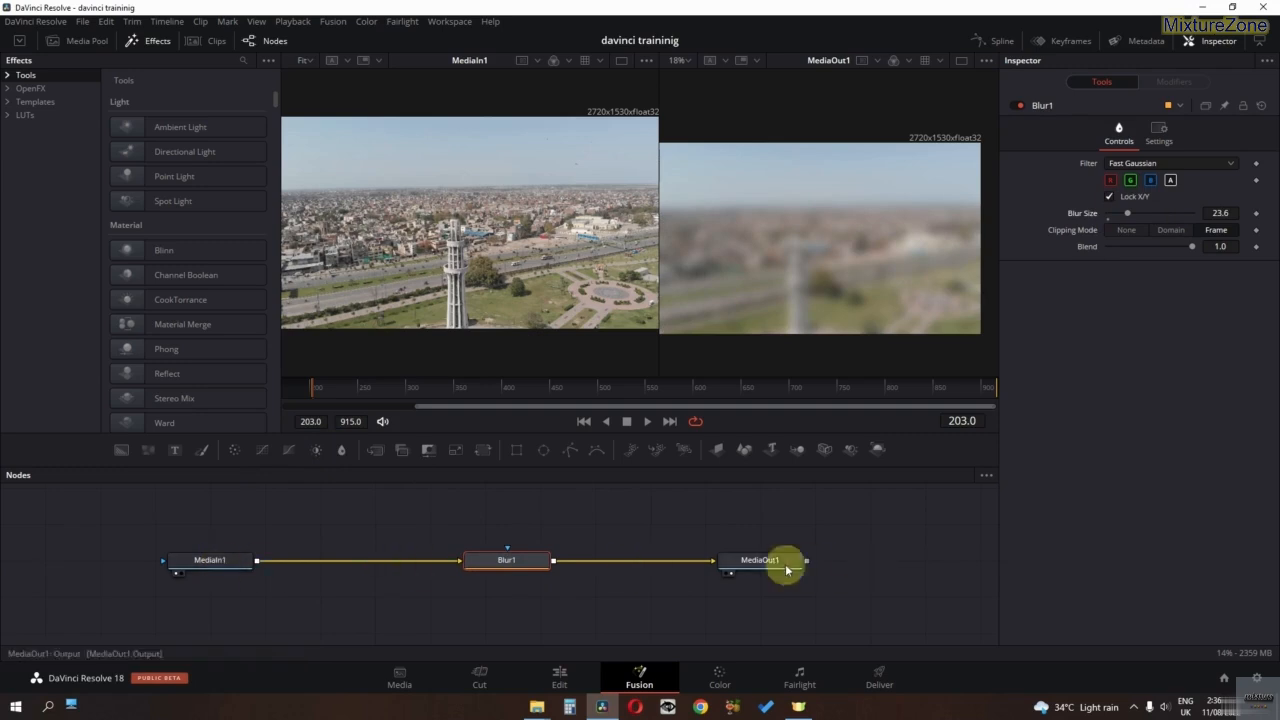
Step: Replace the Blur node with a BrightnessContrast node, setting its Gain to 0.92 and Lift to 0.1
{"action": "key", "text": "BackSpace"}
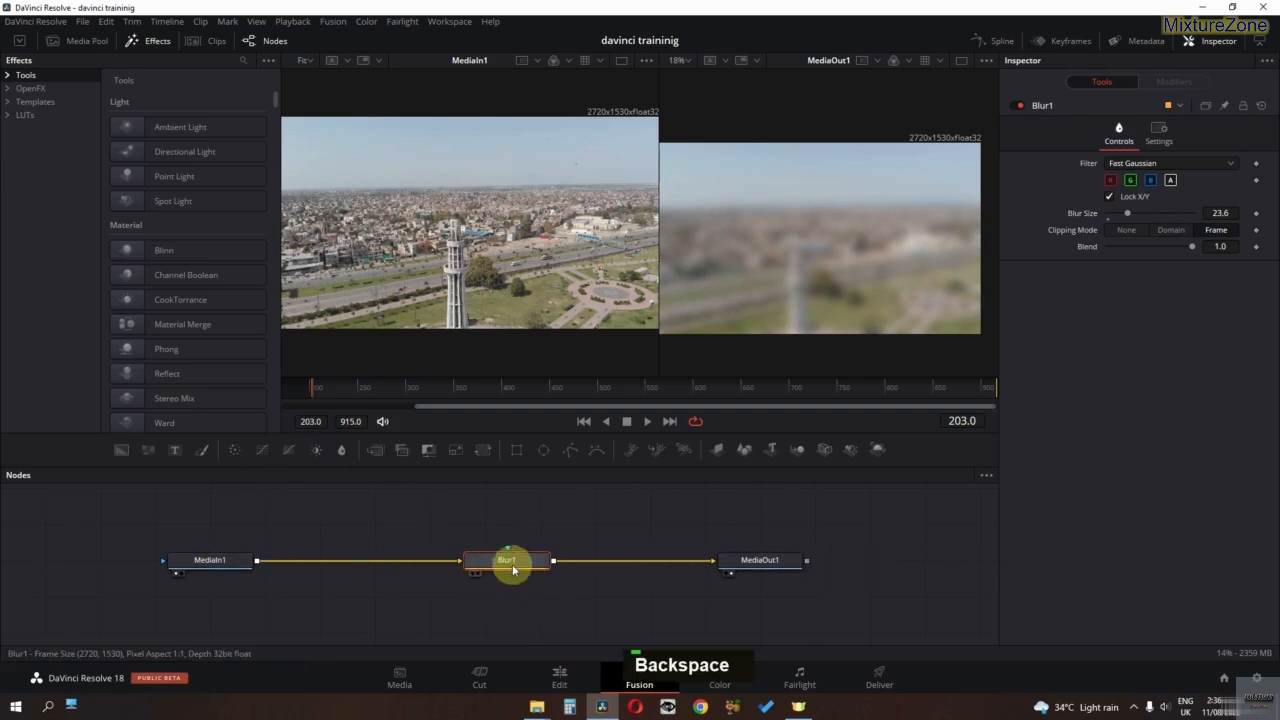
{"action": "left_click_drag", "start_coordinate": [312, 449], "coordinate": [506, 559]}
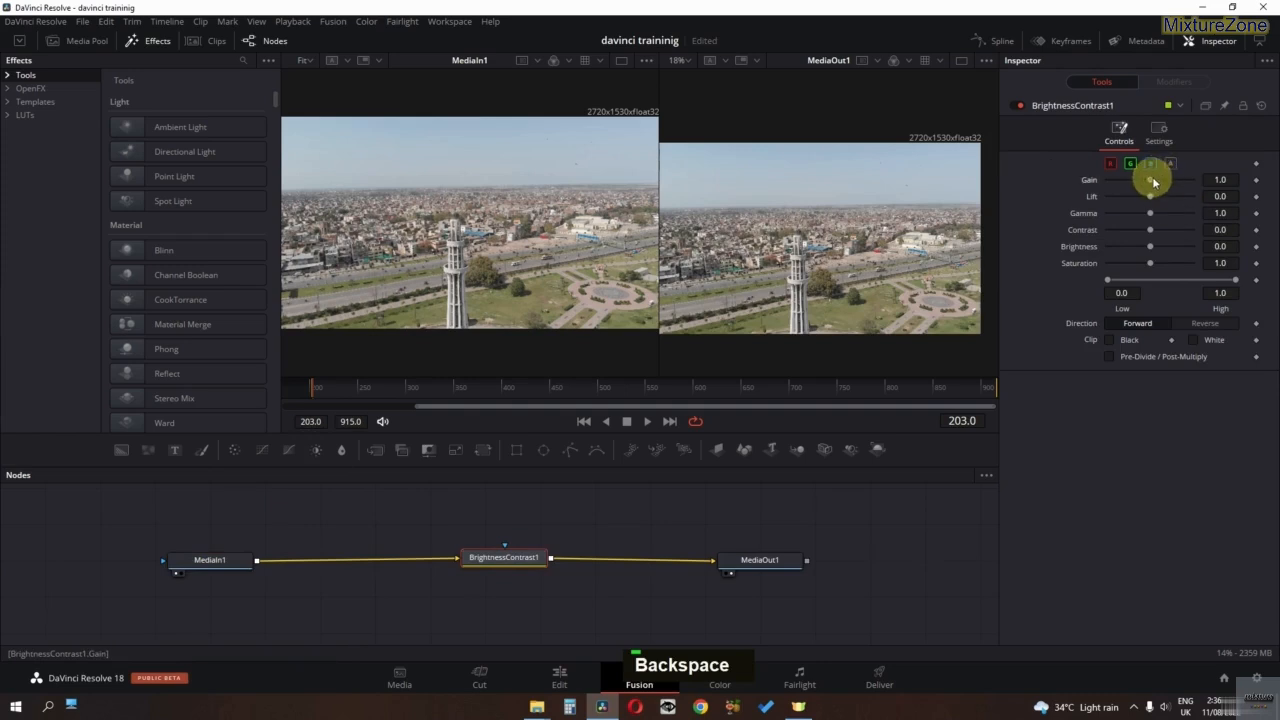
{"action": "left_click_drag", "start_coordinate": [1153, 181], "coordinate": [1153, 210]}
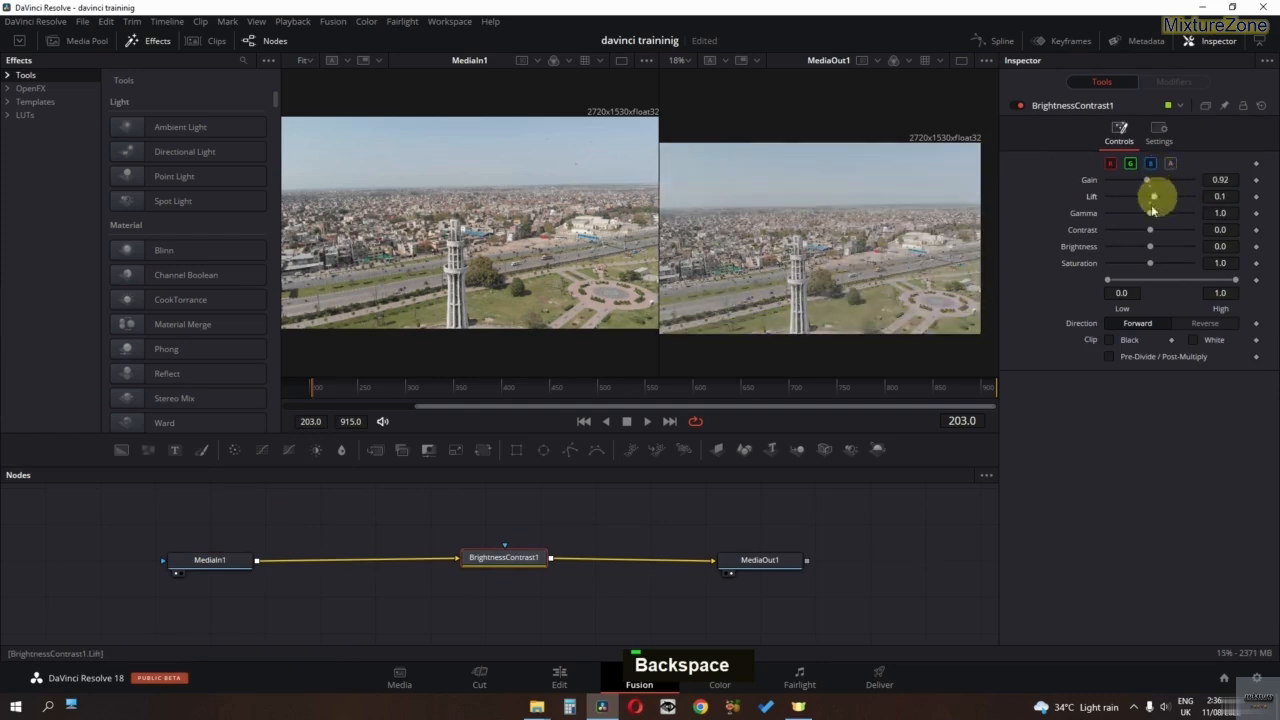
Step: Replace the BrightnessContrast node with a ColorCurves node and pull its curve's midpoint down to darken the image
{"action": "key", "text": "BackSpace"}
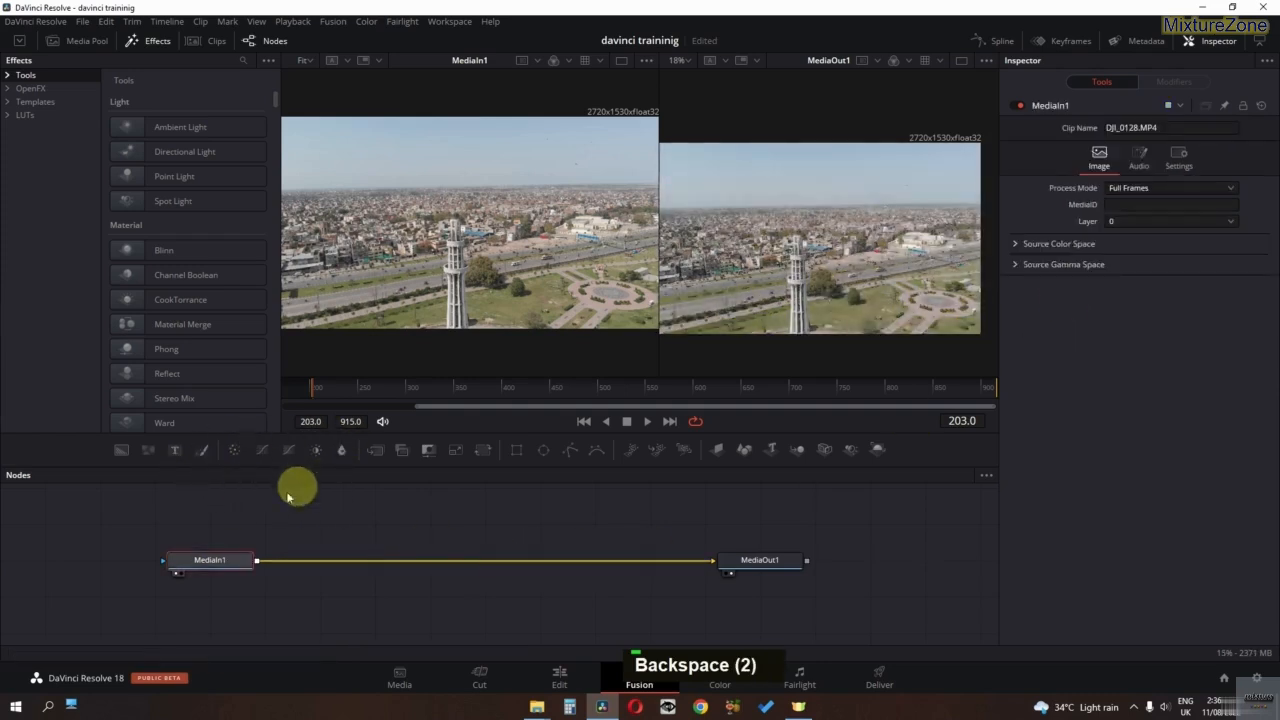
{"action": "left_click_drag", "start_coordinate": [262, 449], "coordinate": [465, 562]}
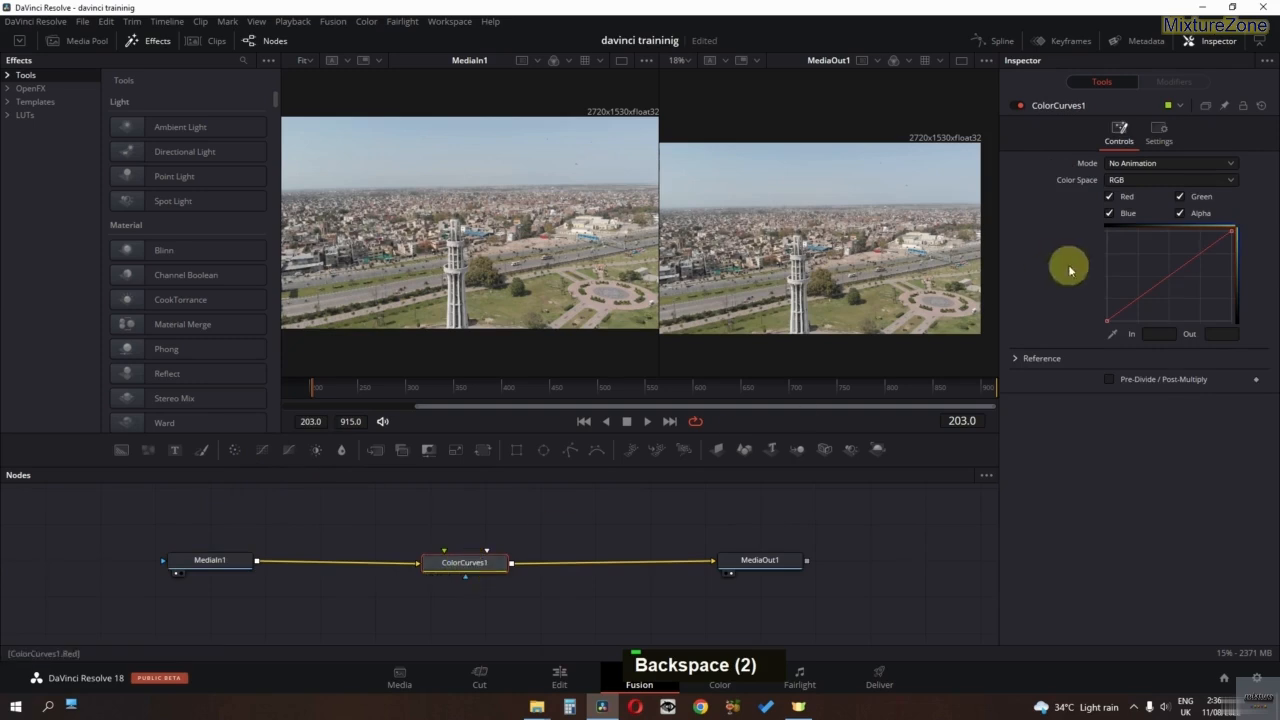
{"action": "double_click", "coordinate": [1155, 293]}
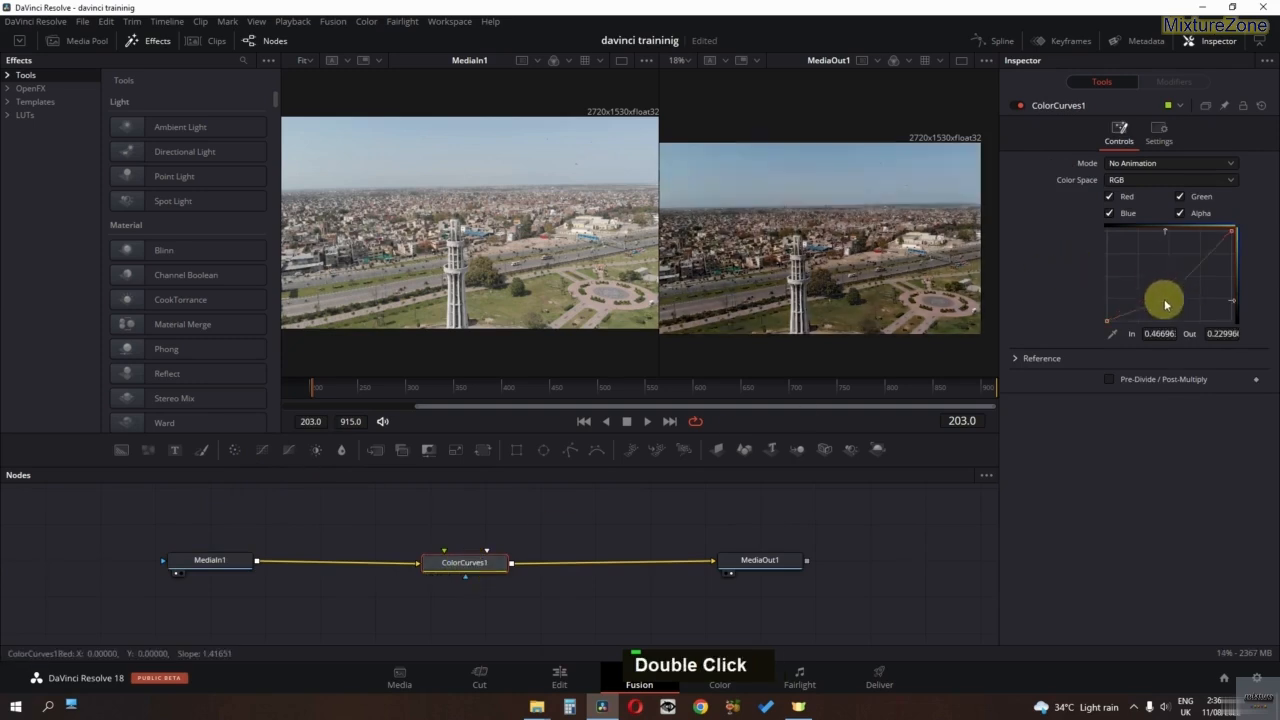
Step: Insert a ColorCorrector after ColorCurves1 with Hue -0.09, Saturation 1.62, Contrast 1.22, Gain 1.63, Lift 0.08 and Gamma 0.88
{"action": "left_click_drag", "start_coordinate": [237, 455], "coordinate": [614, 562]}
{"action": "left_click_drag", "start_coordinate": [1152, 380], "coordinate": [1172, 396]}
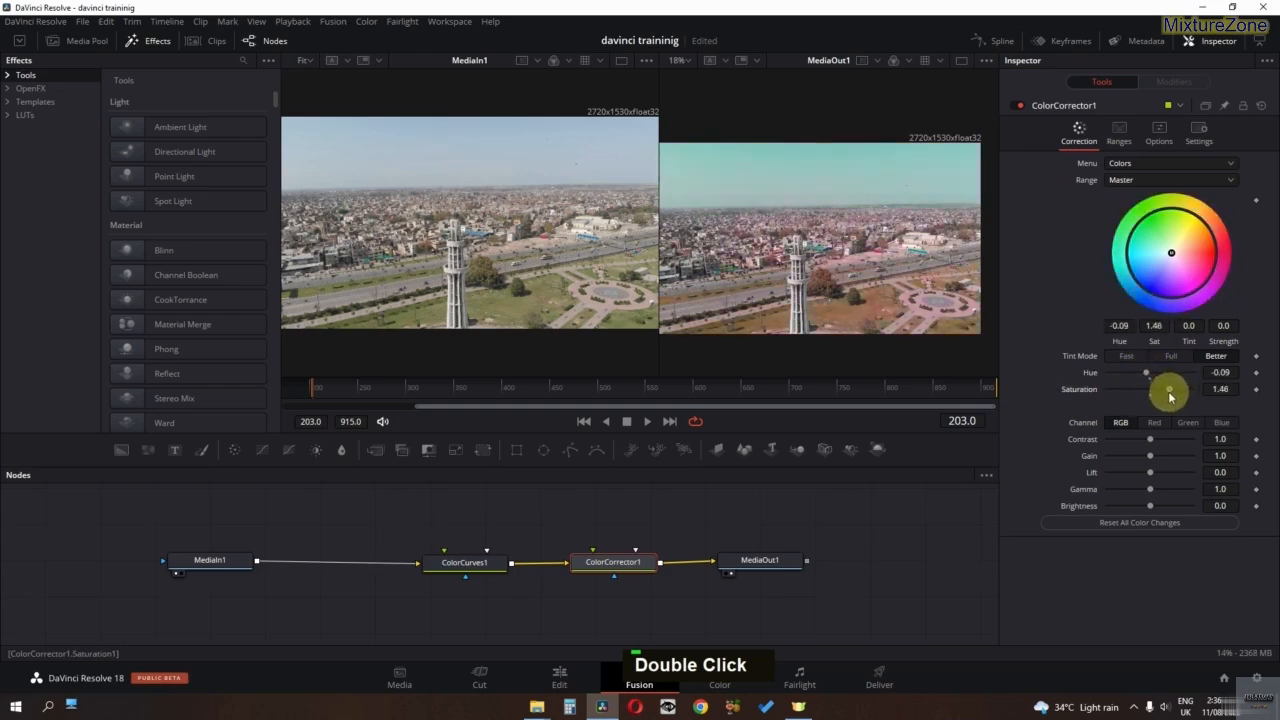
{"action": "left_click_drag", "start_coordinate": [1158, 446], "coordinate": [1151, 494]}
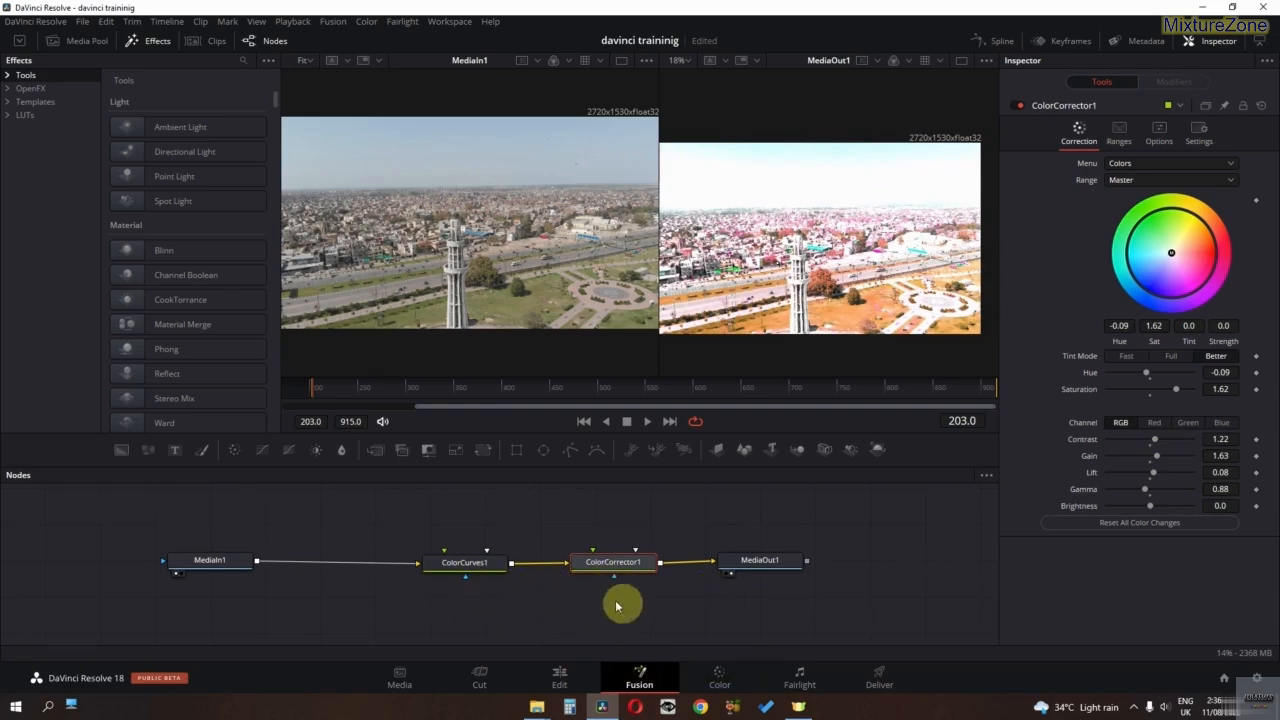
Step: Delete the ColorCurves1 and ColorCorrector1 nodes together
{"action": "left_click_drag", "start_coordinate": [622, 606], "coordinate": [418, 526]}
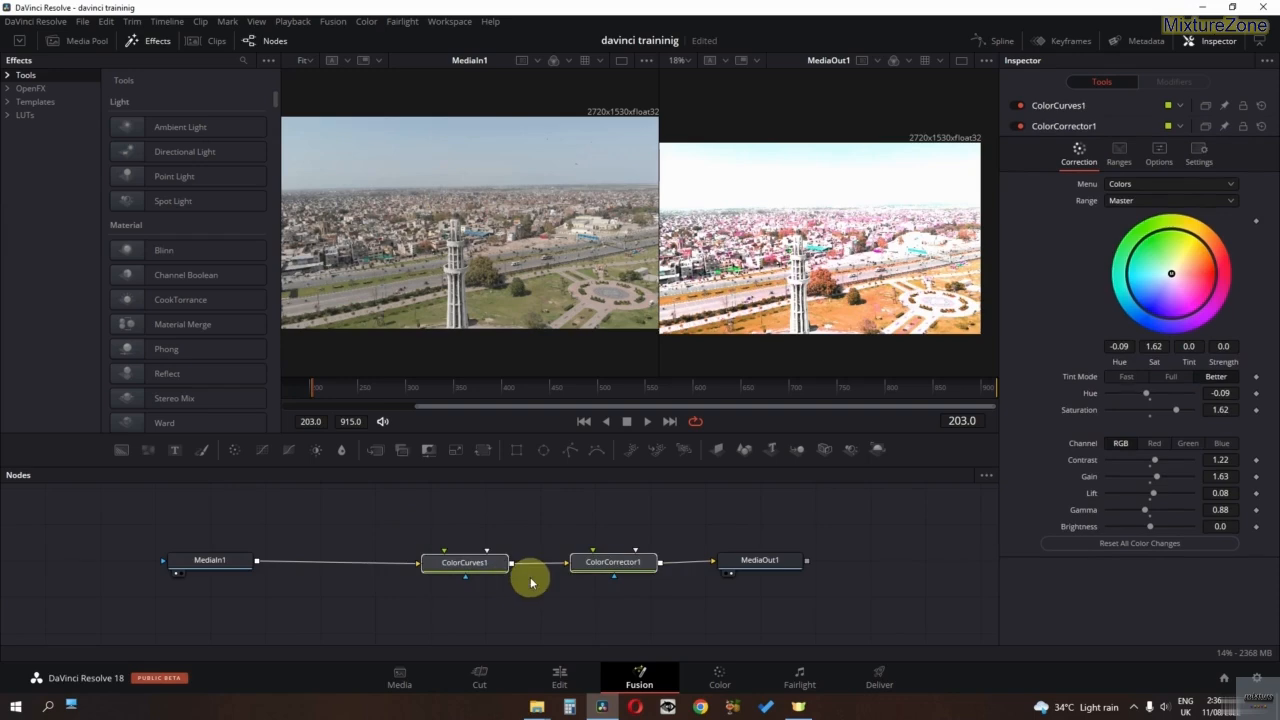
{"action": "key", "text": "Delete"}
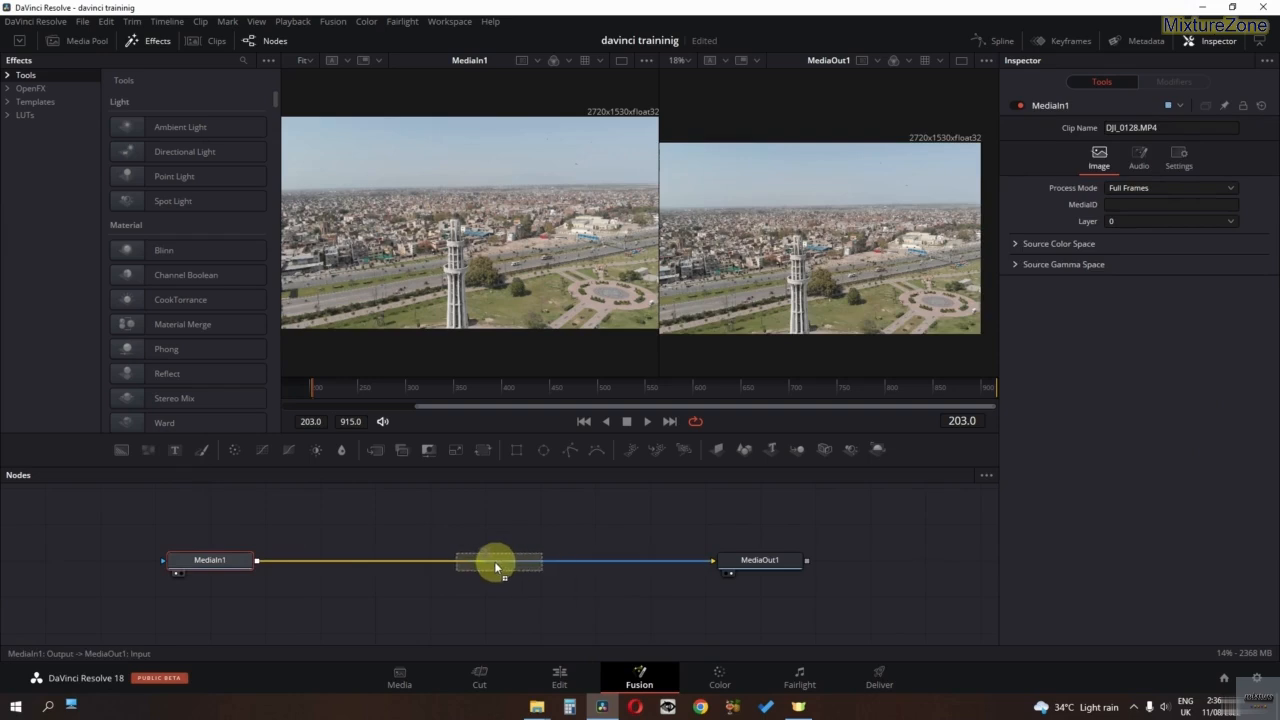
Step: Insert a Merge node between MediaIn1 and MediaOut1 with Text1 feeding it, and position Text1 above the chain
{"action": "mouse_move", "coordinate": [463, 565]}
{"action": "left_mouse_down"}
{"action": "mouse_move", "coordinate": [503, 558]}
{"action": "mouse_move", "coordinate": [488, 563]}
{"action": "left_mouse_up"}
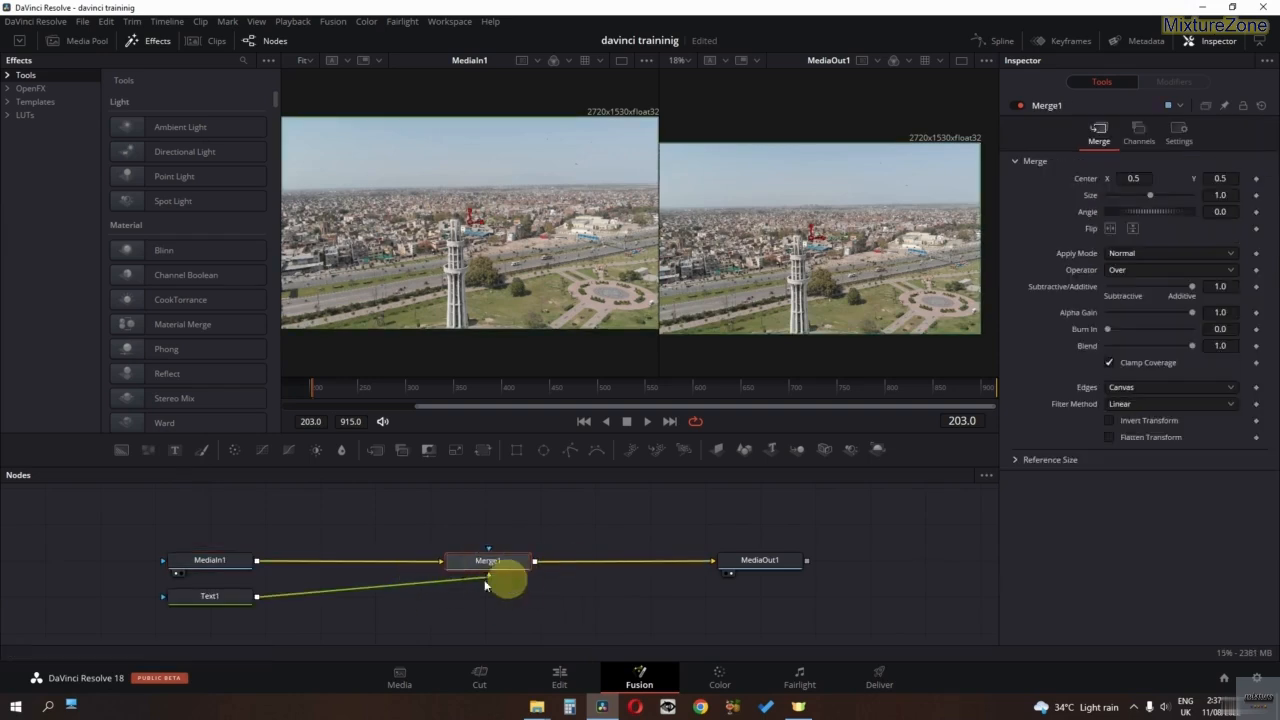
{"action": "left_click_drag", "start_coordinate": [195, 614], "coordinate": [334, 521]}
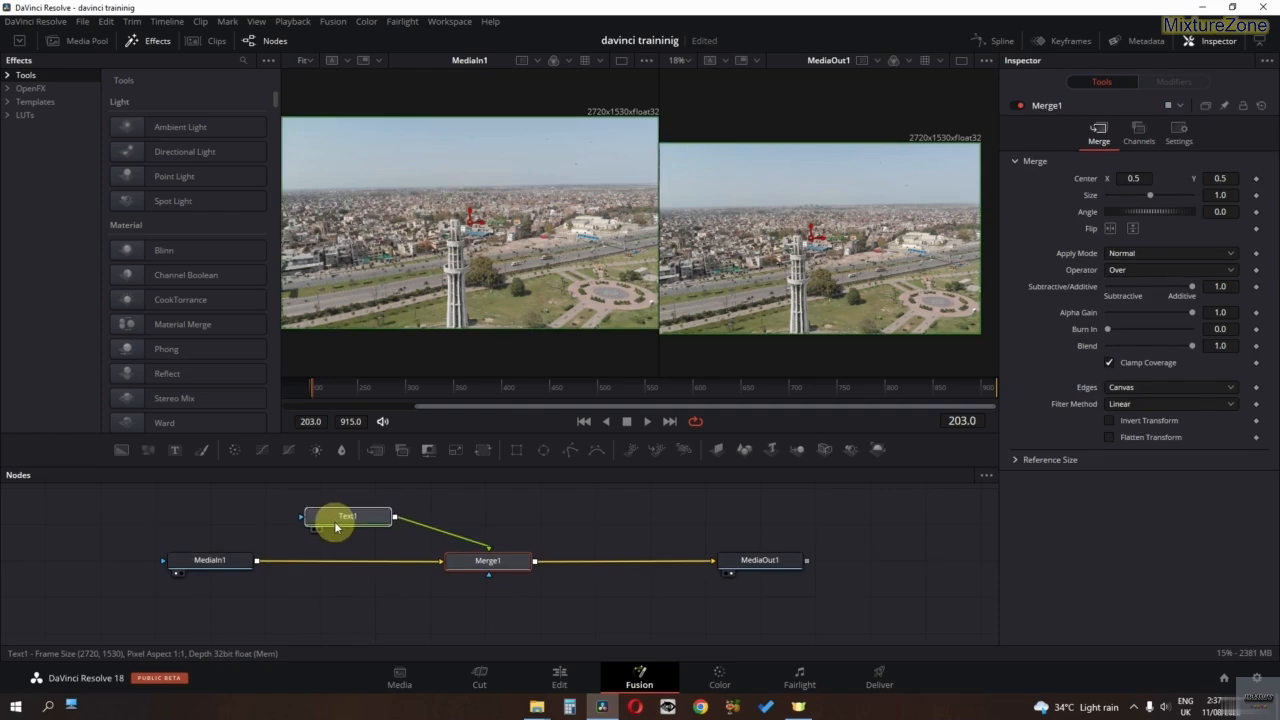
{"action": "left_click", "coordinate": [511, 572]}
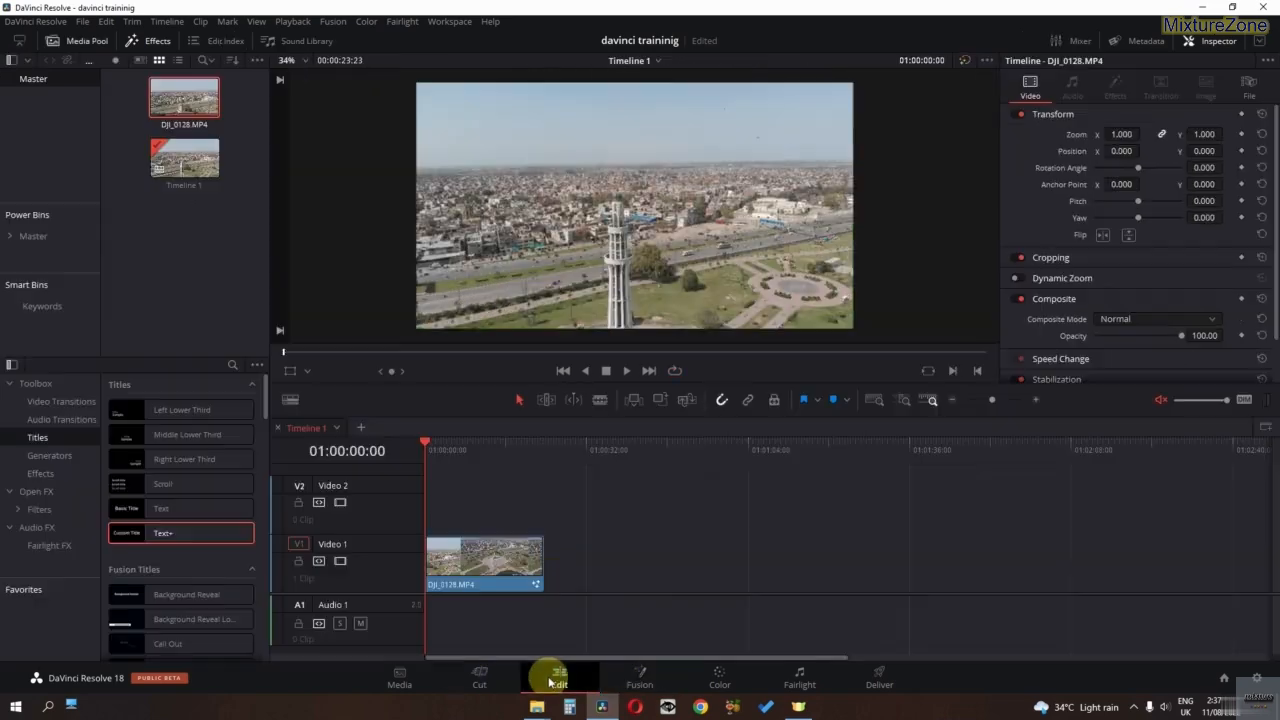
Step: On the Edit page, add a Text+ title on Video 2 above DJI_0128.MP4, spanning the clip's full length
{"action": "left_click", "coordinate": [553, 678]}
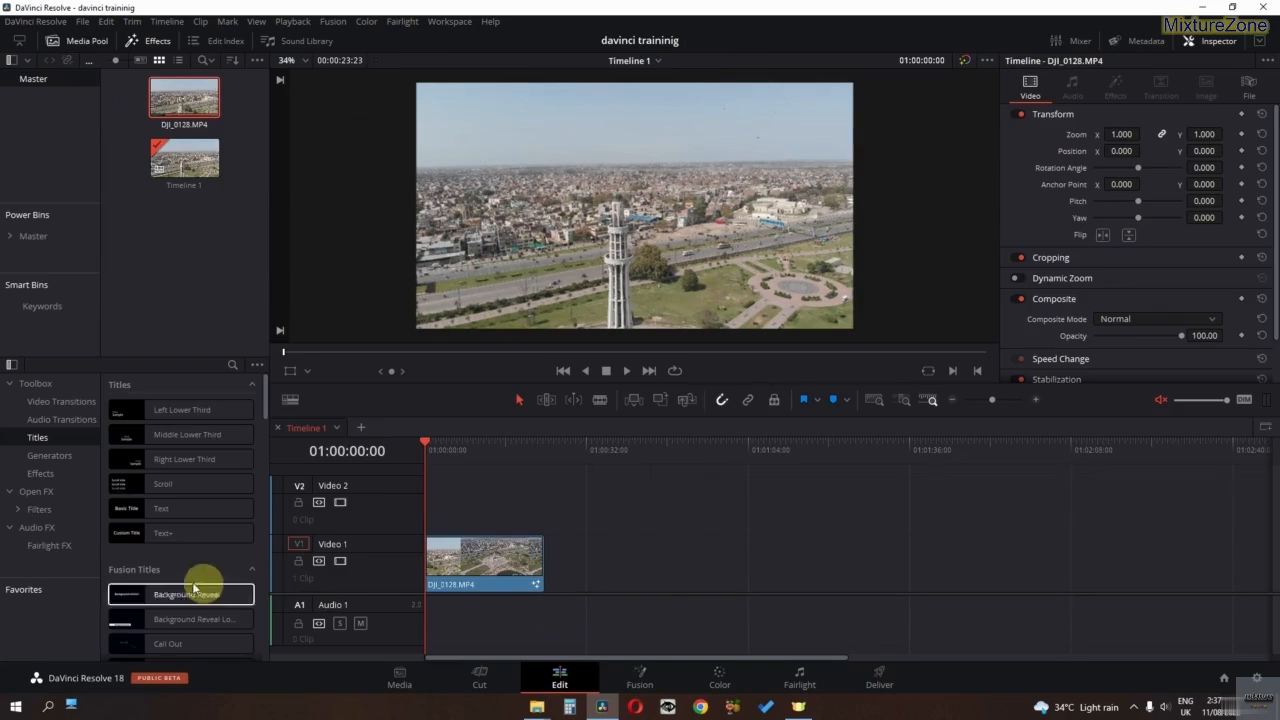
{"action": "left_click_drag", "start_coordinate": [160, 533], "coordinate": [542, 517]}
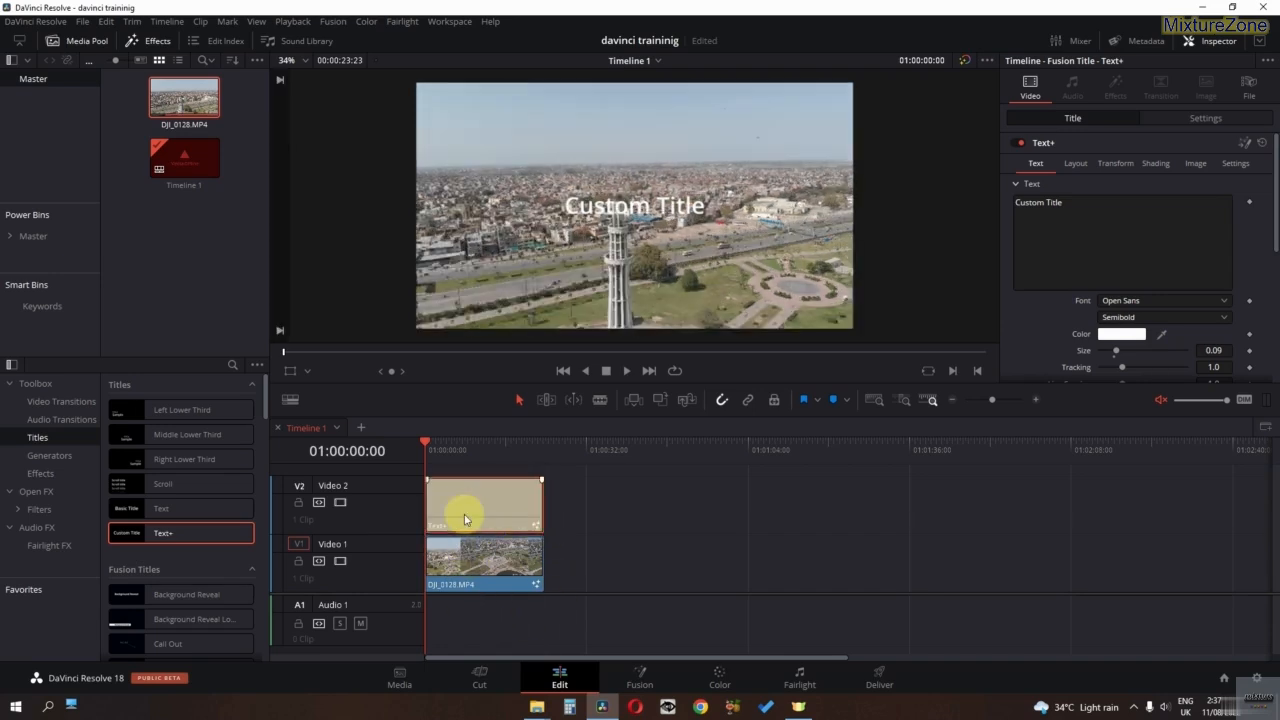
Step: Delete the Text+ title from Video 2 and open the DJI_0128.MP4 clip on the Fusion page
{"action": "left_click", "coordinate": [465, 580]}
{"action": "key", "text": "BackSpace"}
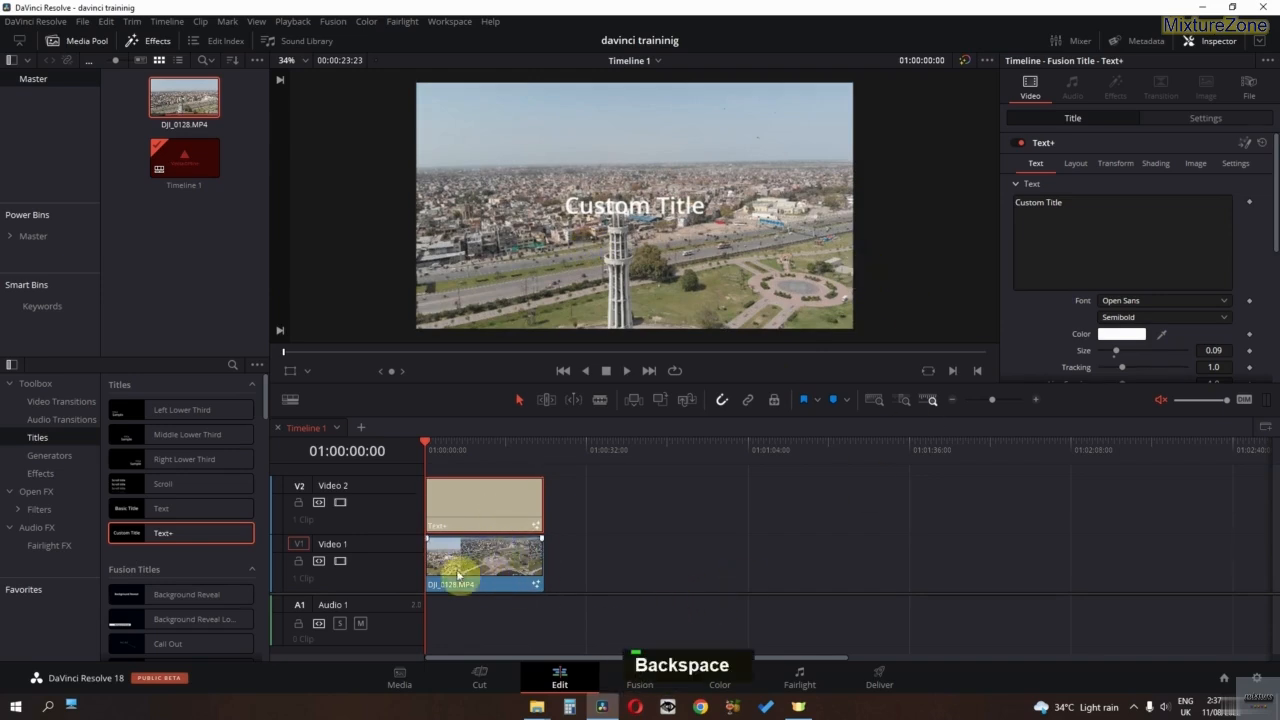
{"action": "left_click", "coordinate": [641, 676]}
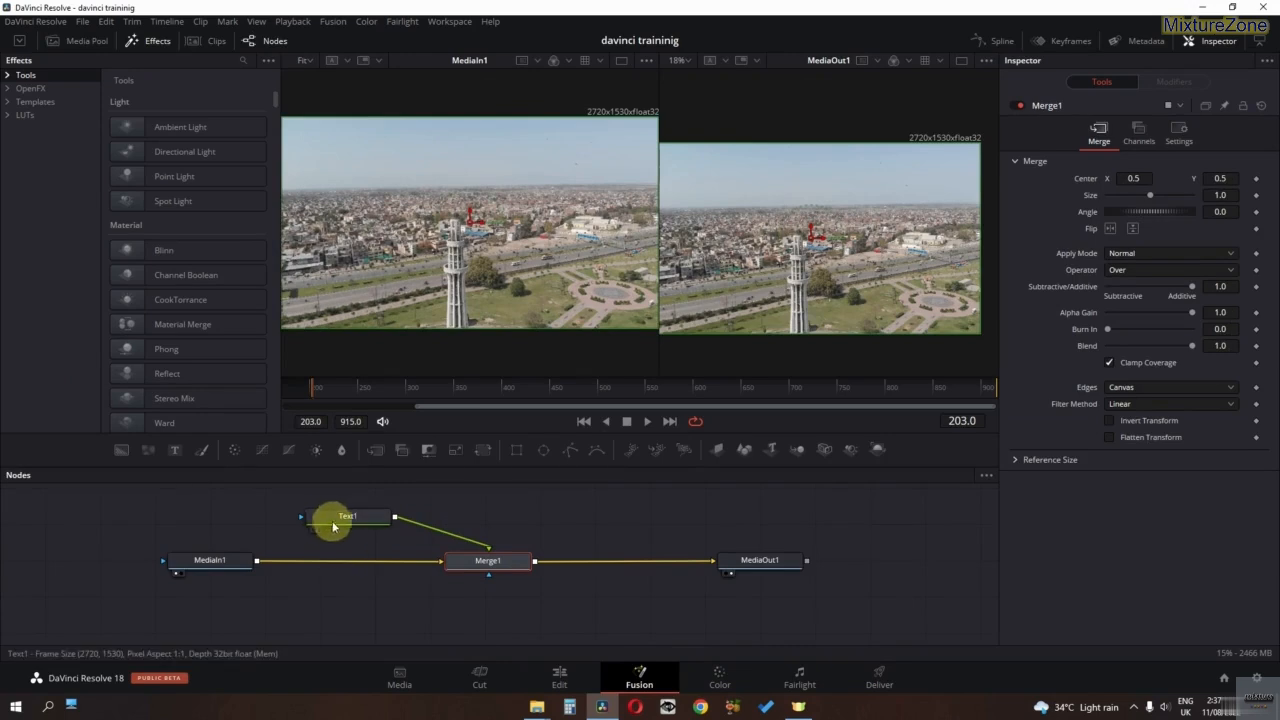
Step: Enter "TEXT" as the Text1 node's content and set its size to 0.2441
{"action": "left_click", "coordinate": [327, 522]}
{"action": "left_click", "coordinate": [1117, 288]}
{"action": "type", "text": "TEXT"}
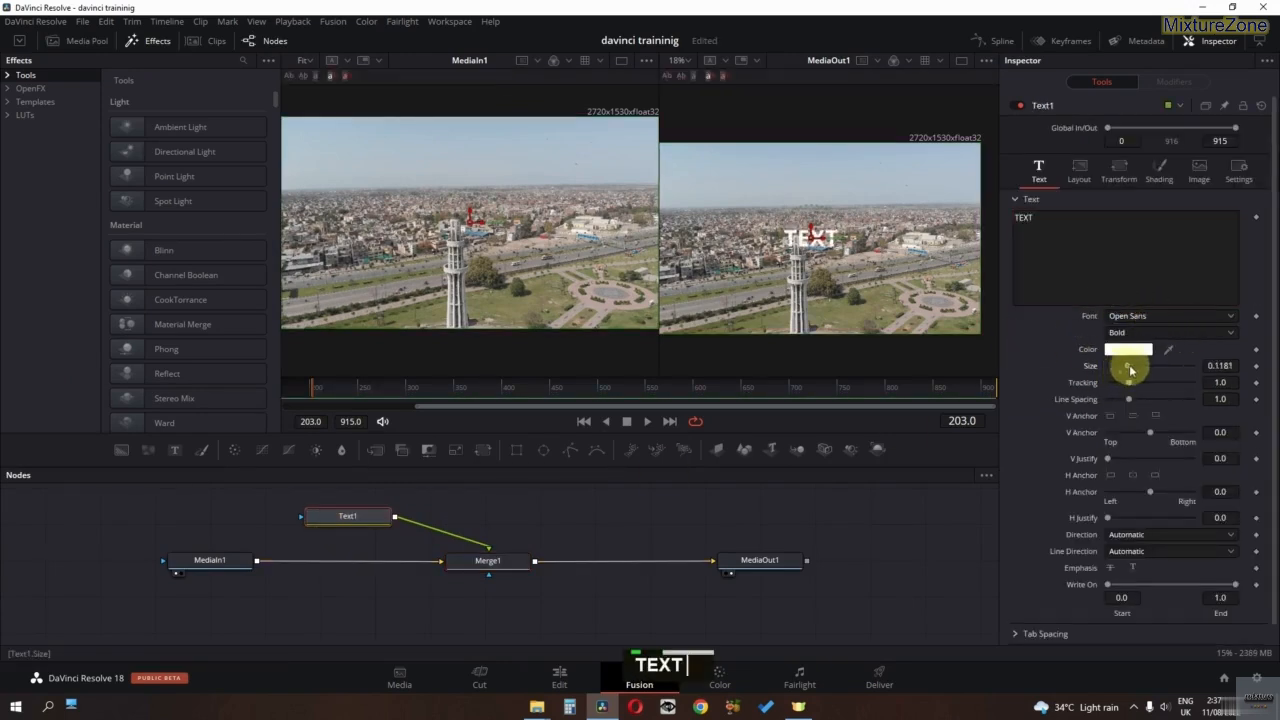
{"action": "left_click_drag", "start_coordinate": [1130, 370], "coordinate": [1148, 370]}
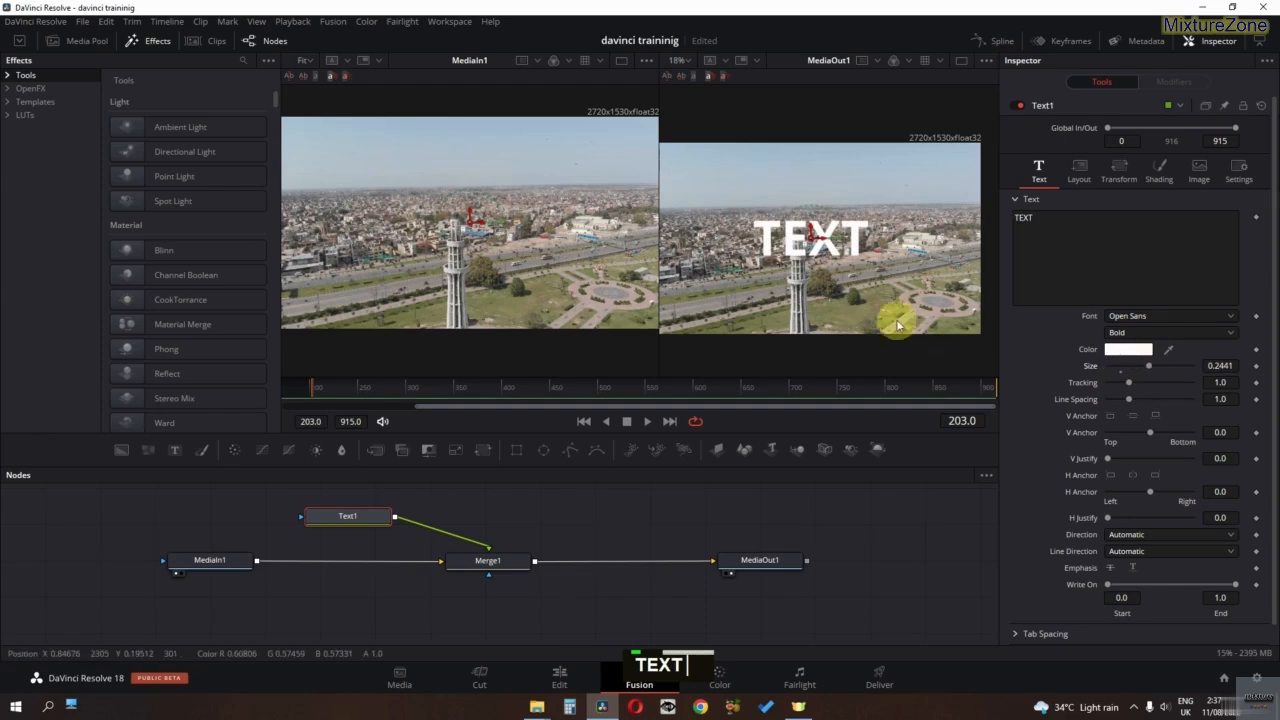
Step: Switch to a single MediaOut1 viewer at 26% zoom and shift the Text1 node slightly higher above the chain
{"action": "left_click", "coordinate": [960, 65]}
{"action": "scroll", "coordinate": [643, 229], "scroll_direction": "up", "scroll_amount": 2, "text": "ctrl"}
{"action": "scroll", "coordinate": [641, 229], "scroll_direction": "down", "scroll_amount": 1, "text": "ctrl"}
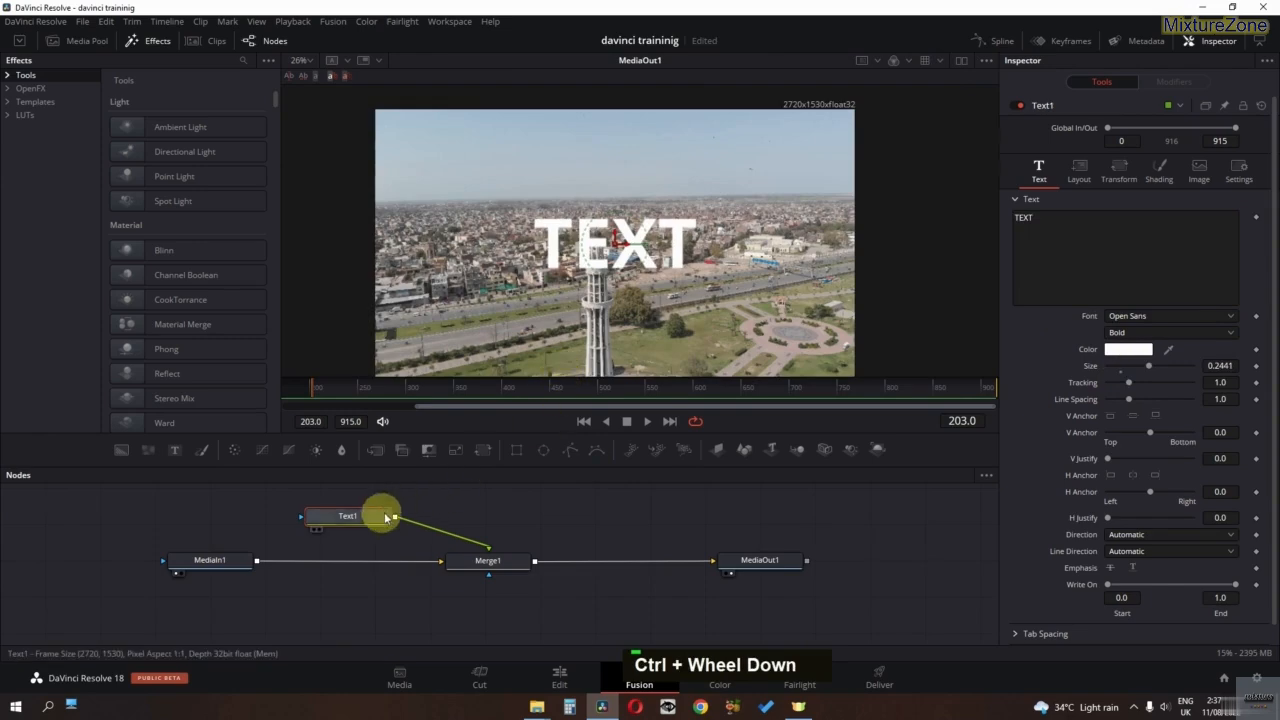
{"action": "left_click_drag", "start_coordinate": [365, 521], "coordinate": [369, 515]}
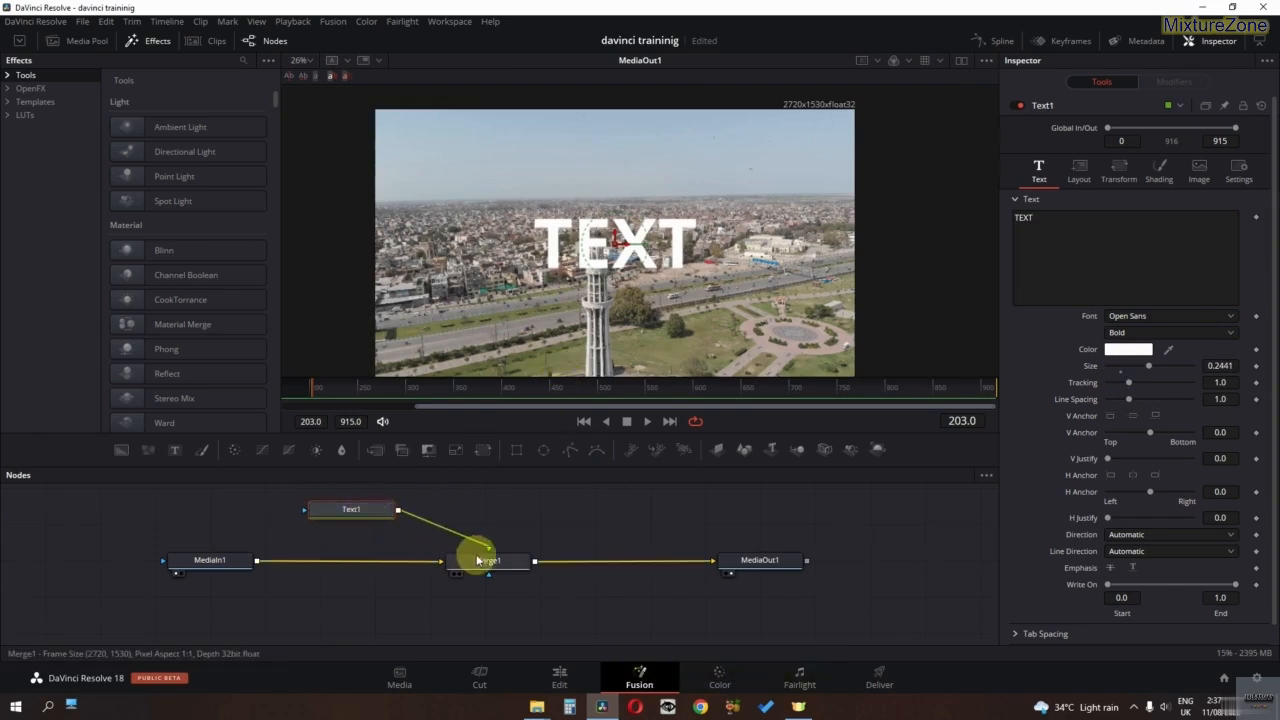
Step: On the Edit page, place a Text+ title on Video 2 above DJI_0128.MP4 at 01:00:05:25, and open it in Fusion
{"action": "left_click", "coordinate": [559, 678]}
{"action": "left_click_drag", "start_coordinate": [226, 530], "coordinate": [540, 510]}
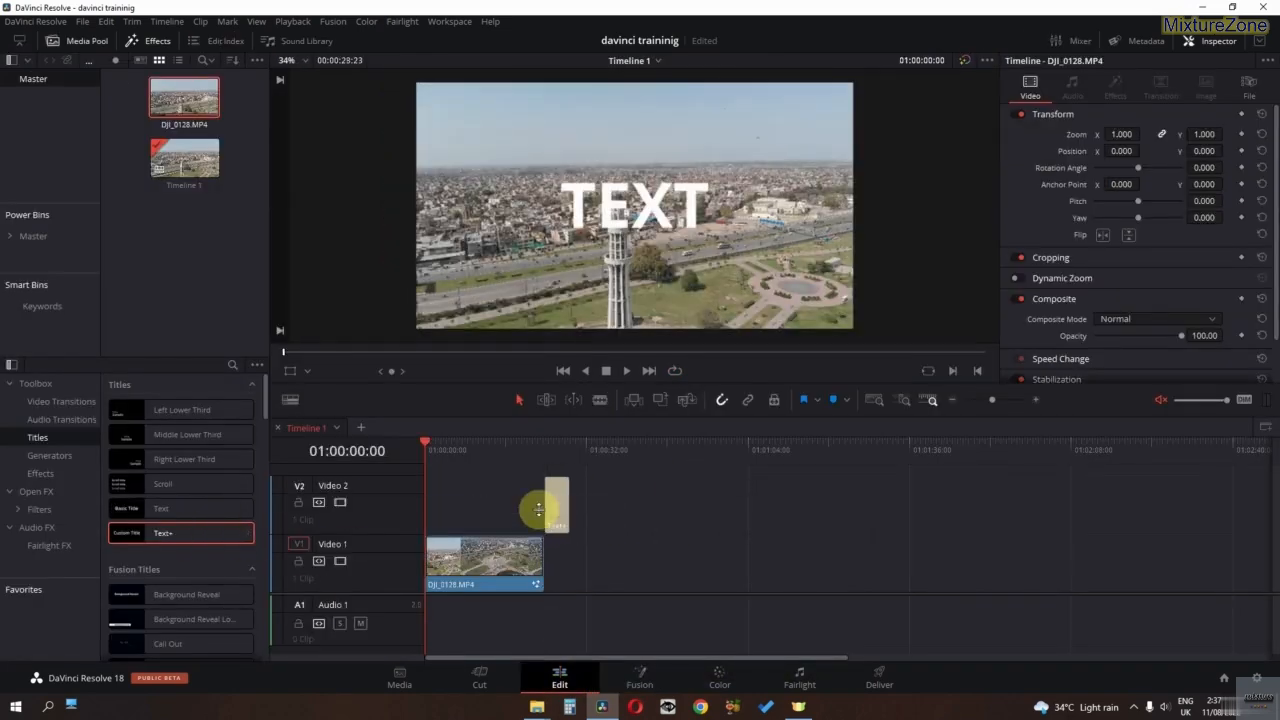
{"action": "left_click", "coordinate": [538, 456]}
{"action": "left_click", "coordinate": [468, 568]}
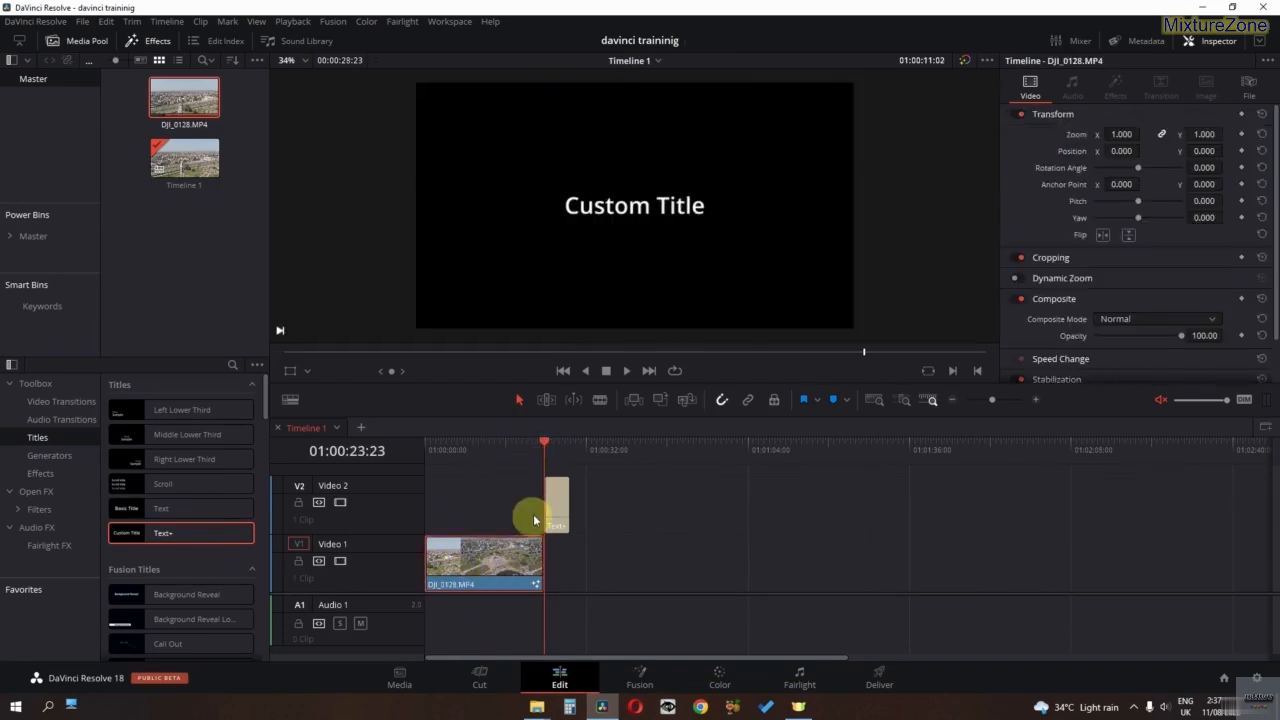
{"action": "left_click_drag", "start_coordinate": [550, 503], "coordinate": [457, 491]}
{"action": "left_click", "coordinate": [457, 449]}
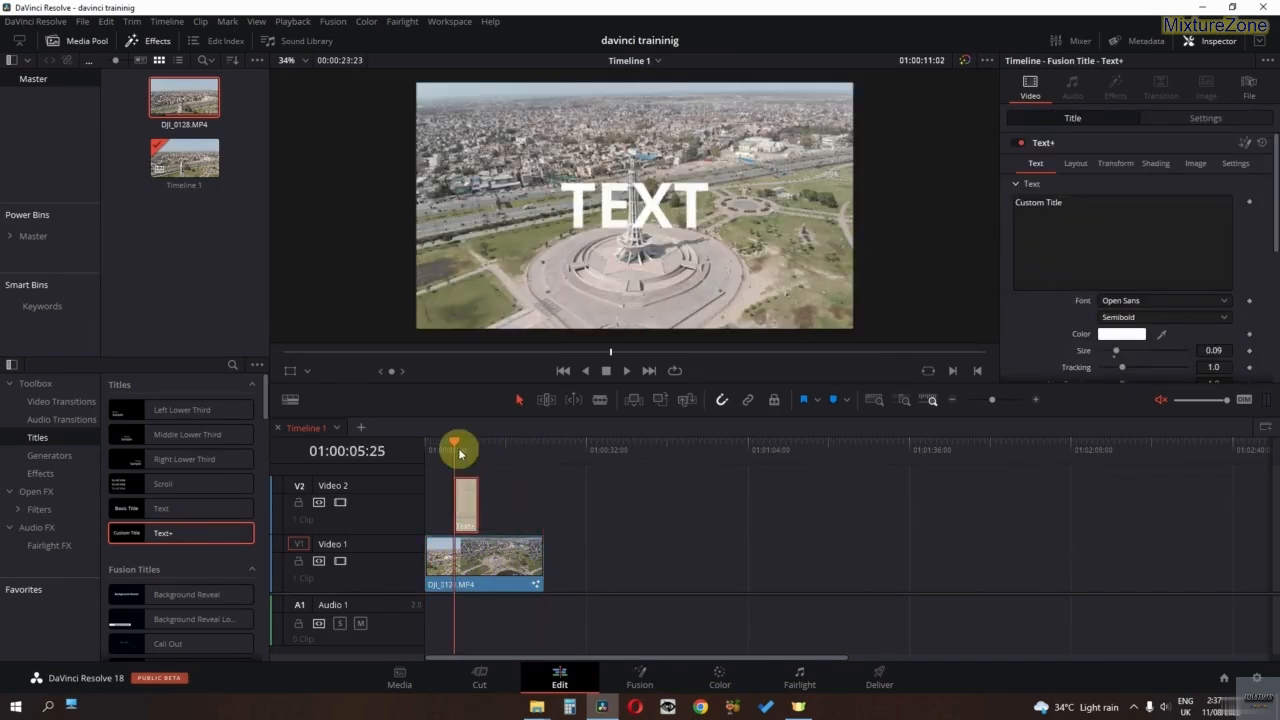
{"action": "left_click", "coordinate": [643, 674]}
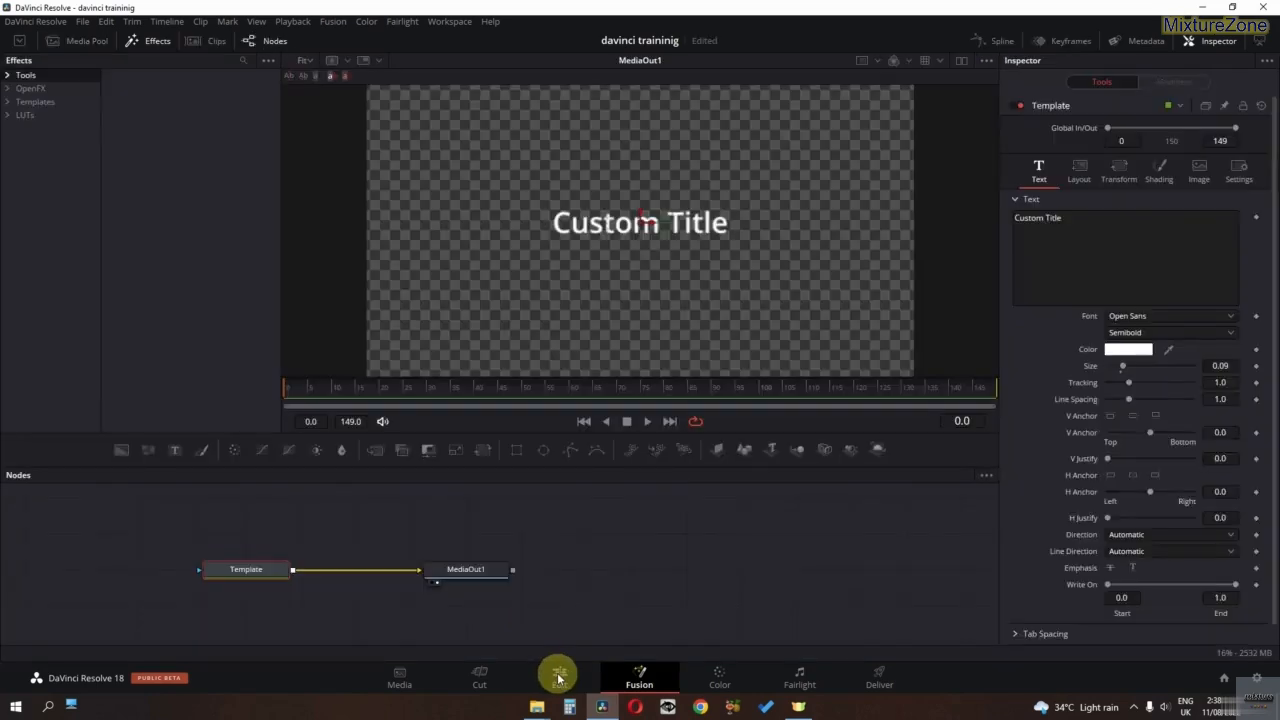
Step: Remove the Text+ title from the timeline and reopen DJI_0128.MP4 on the Fusion page
{"action": "left_click", "coordinate": [556, 676]}
{"action": "left_click", "coordinate": [466, 500]}
{"action": "key", "text": "BackSpace"}
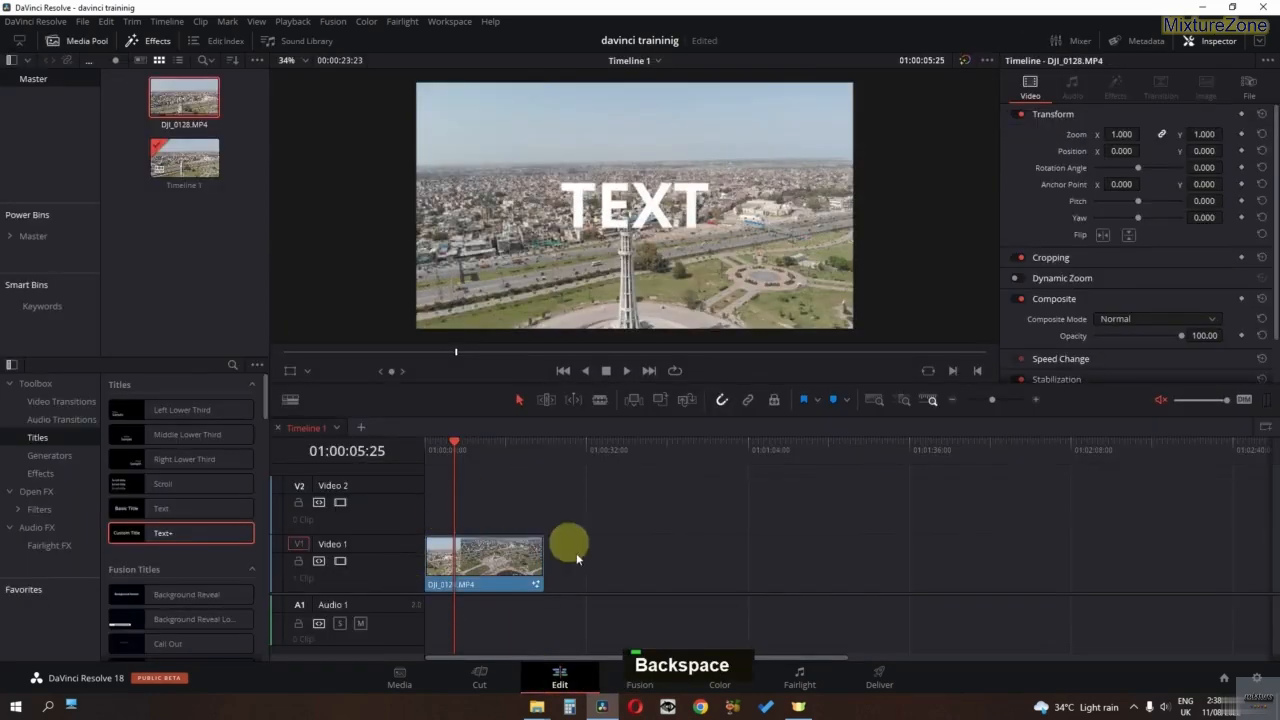
{"action": "left_click", "coordinate": [655, 670]}
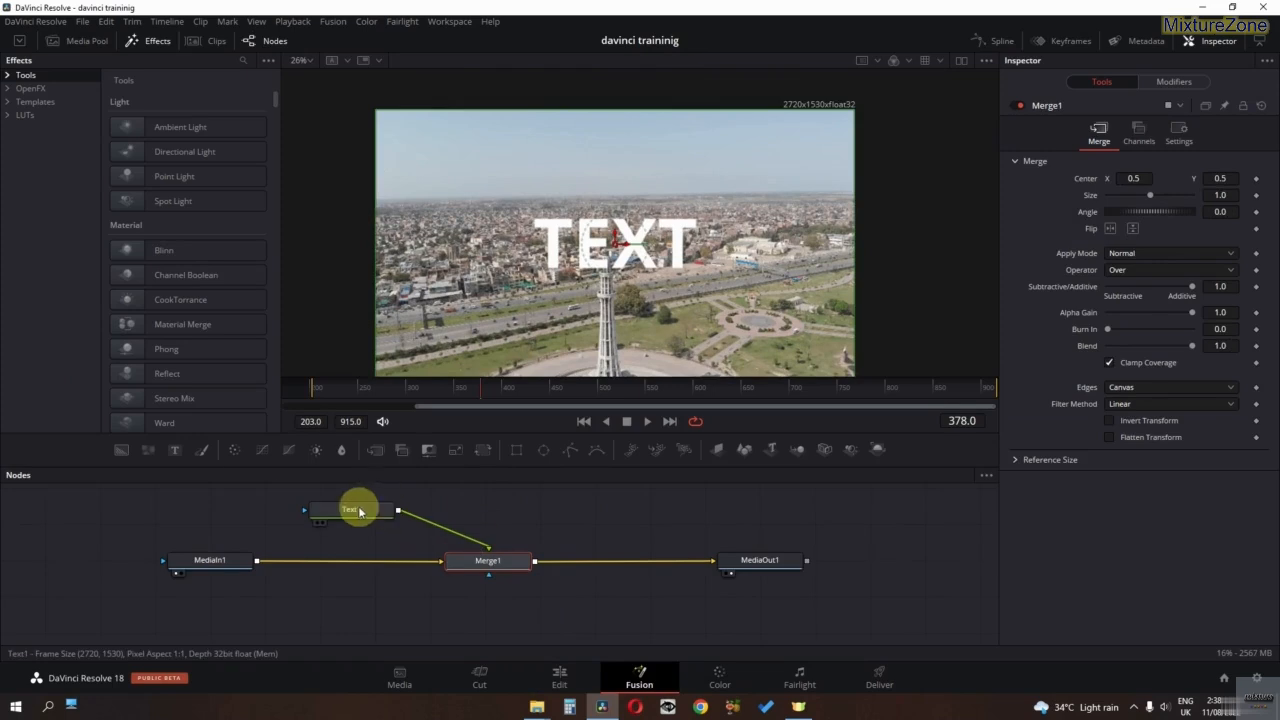
Step: Move Text1 below Merge1 and connect a new Ellipse mask node, placed above the chain, to Merge1's mask input
{"action": "left_click_drag", "start_coordinate": [360, 511], "coordinate": [506, 605]}
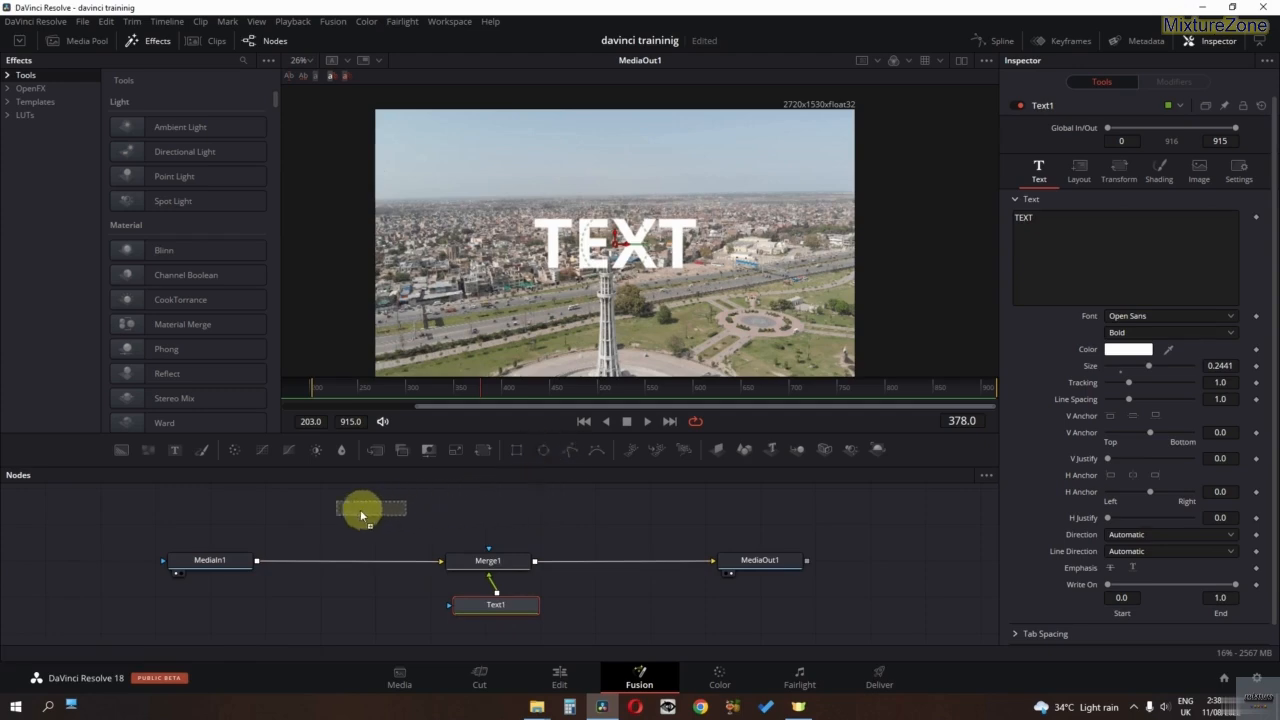
{"action": "left_click_drag", "start_coordinate": [360, 509], "coordinate": [361, 511]}
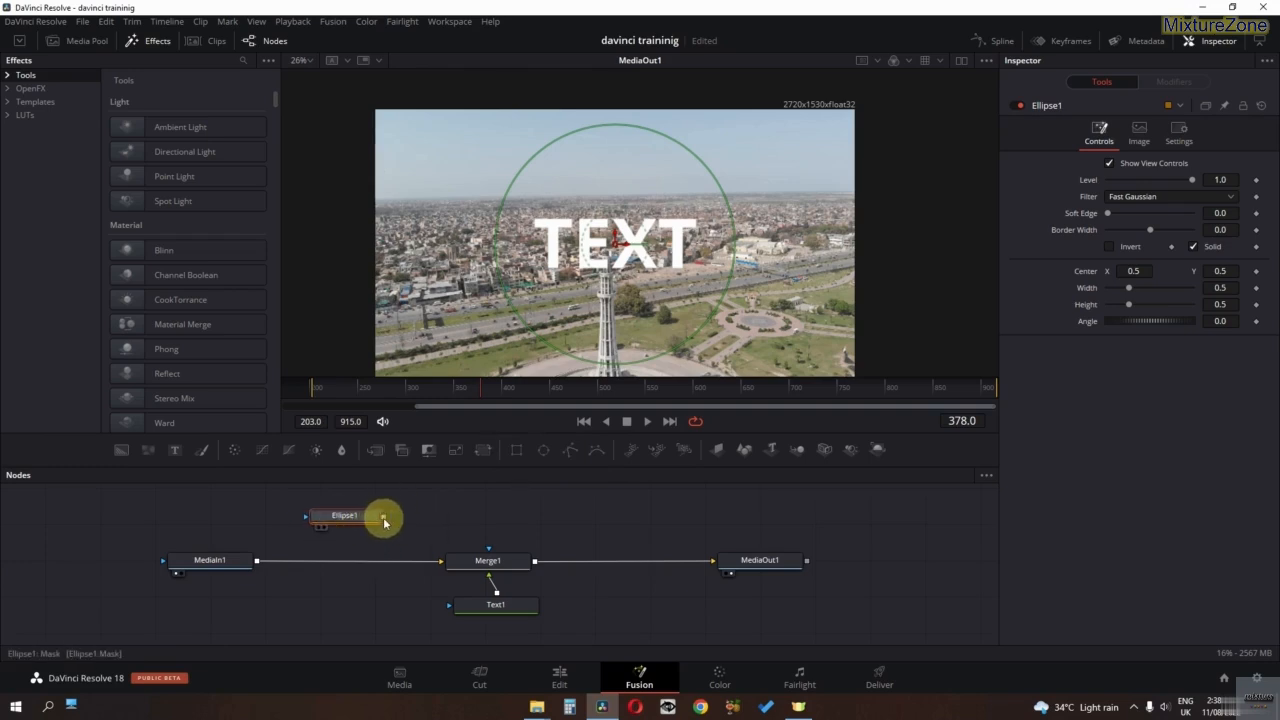
{"action": "left_click_drag", "start_coordinate": [384, 521], "coordinate": [497, 567]}
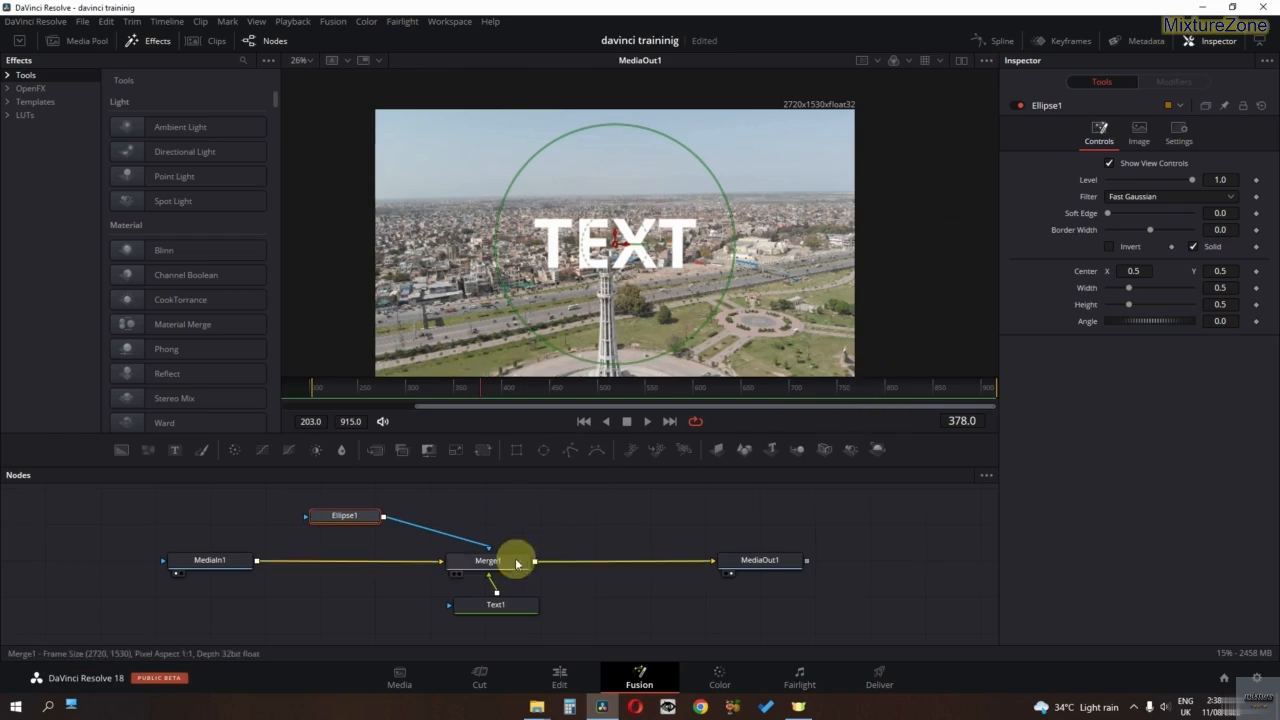
Step: Set the Ellipse1 mask's border width to -0.144 and its width to 0.315
{"action": "left_click", "coordinate": [350, 519]}
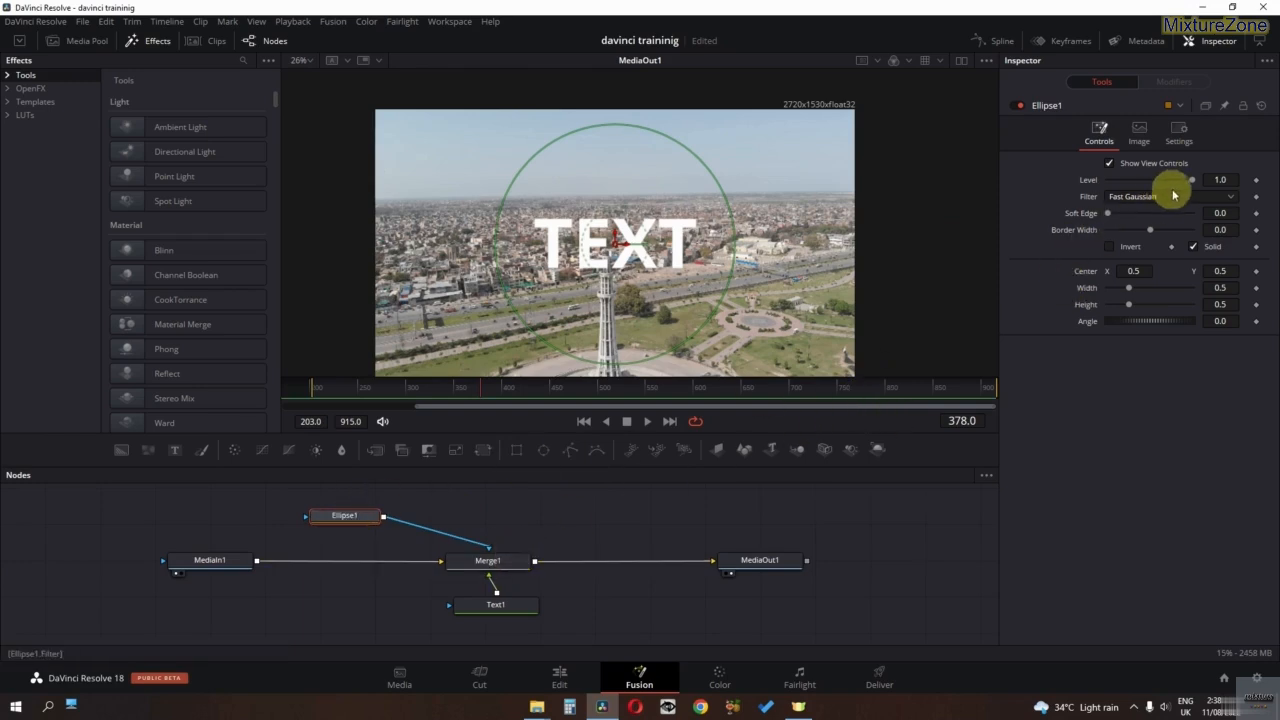
{"action": "left_click_drag", "start_coordinate": [1163, 187], "coordinate": [1249, 184]}
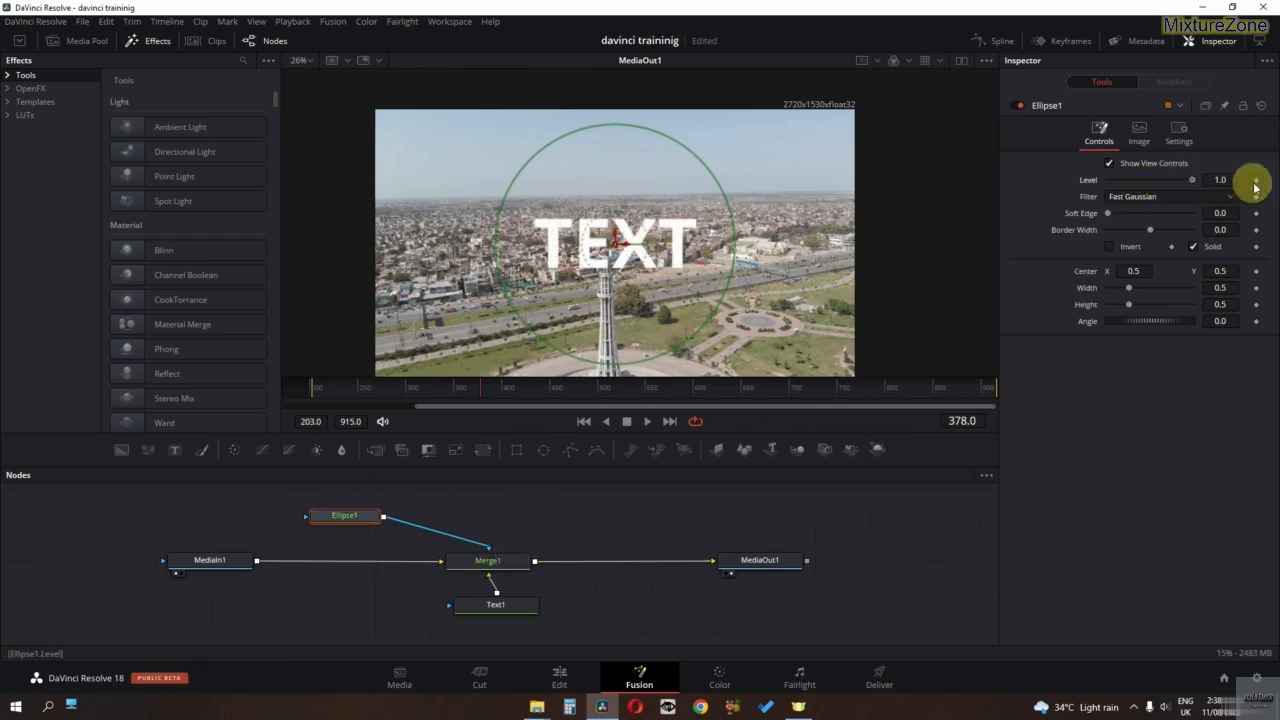
{"action": "left_click_drag", "start_coordinate": [1163, 233], "coordinate": [1121, 246]}
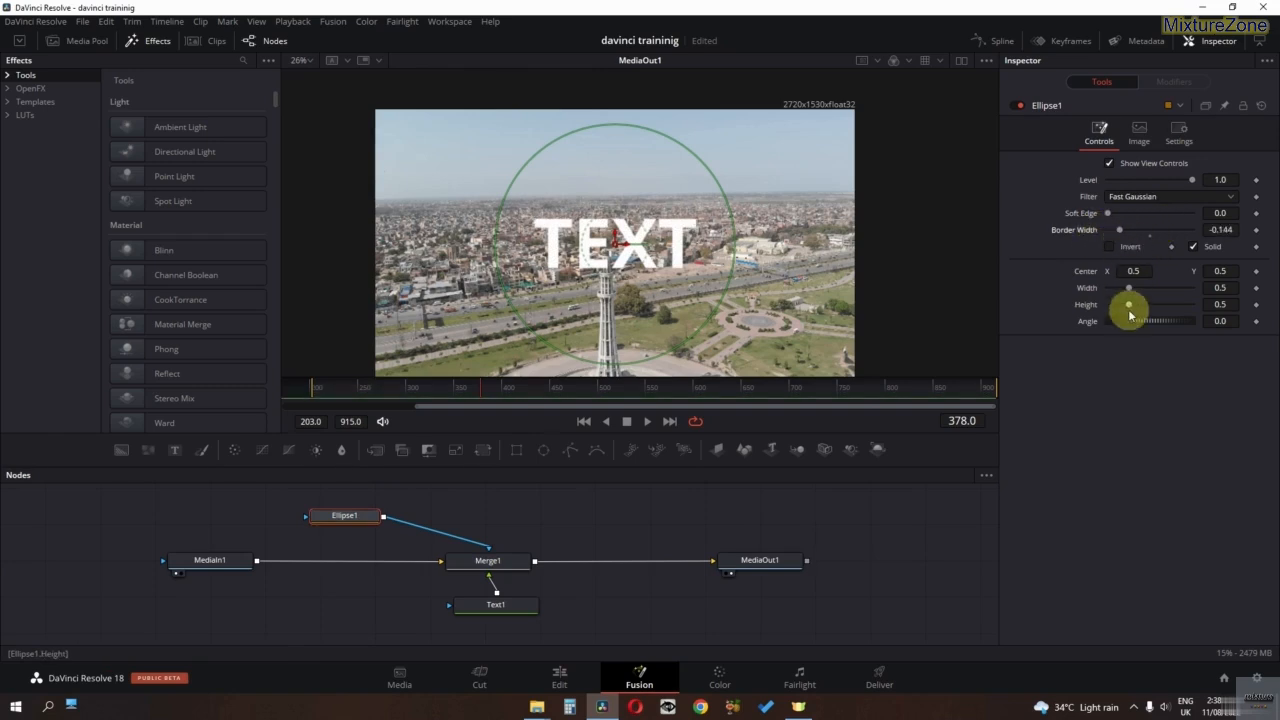
{"action": "mouse_move", "coordinate": [1135, 291]}
{"action": "left_mouse_down"}
{"action": "mouse_move", "coordinate": [1116, 290]}
{"action": "mouse_move", "coordinate": [1146, 290]}
{"action": "mouse_move", "coordinate": [1121, 288]}
{"action": "left_mouse_up"}
Step: Detach Text1 and Ellipse1 from Merge1 and place both nodes above the chain
{"action": "left_click_drag", "start_coordinate": [493, 606], "coordinate": [383, 617], "text": "shift"}
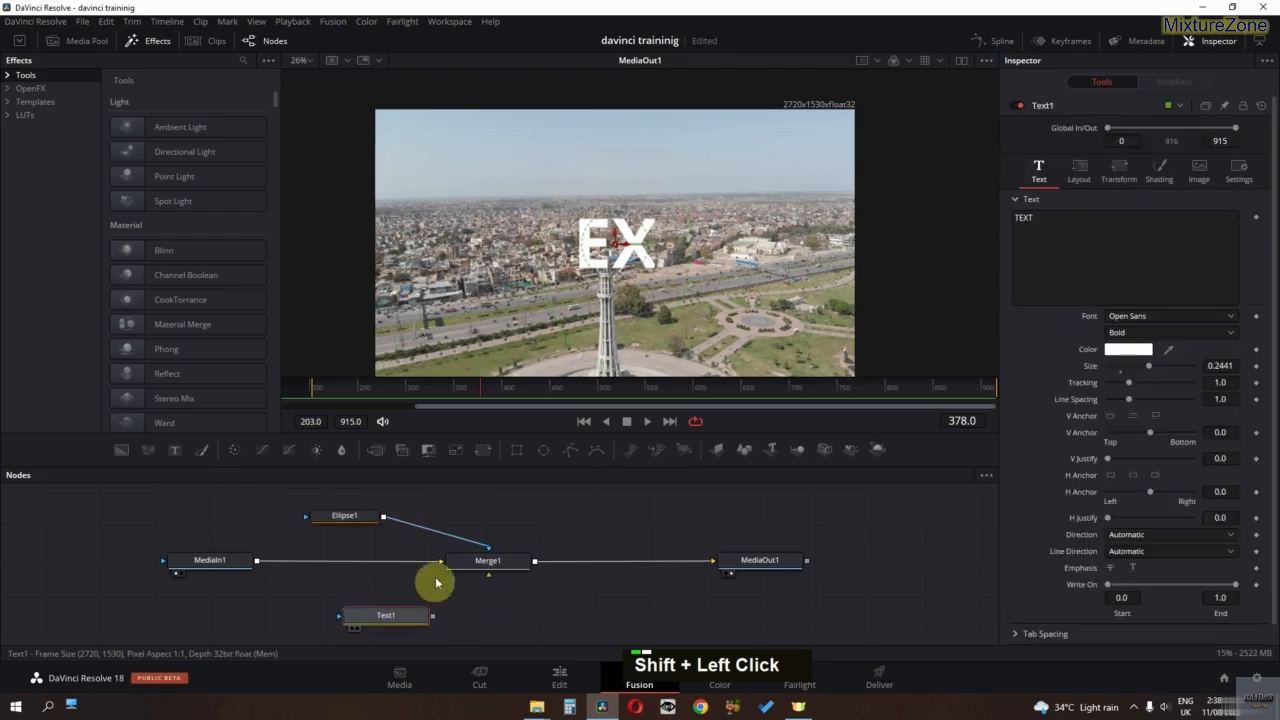
{"action": "left_click_drag", "start_coordinate": [365, 524], "coordinate": [294, 517], "text": "shift"}
{"action": "left_click_drag", "start_coordinate": [399, 615], "coordinate": [425, 500], "text": "shift"}
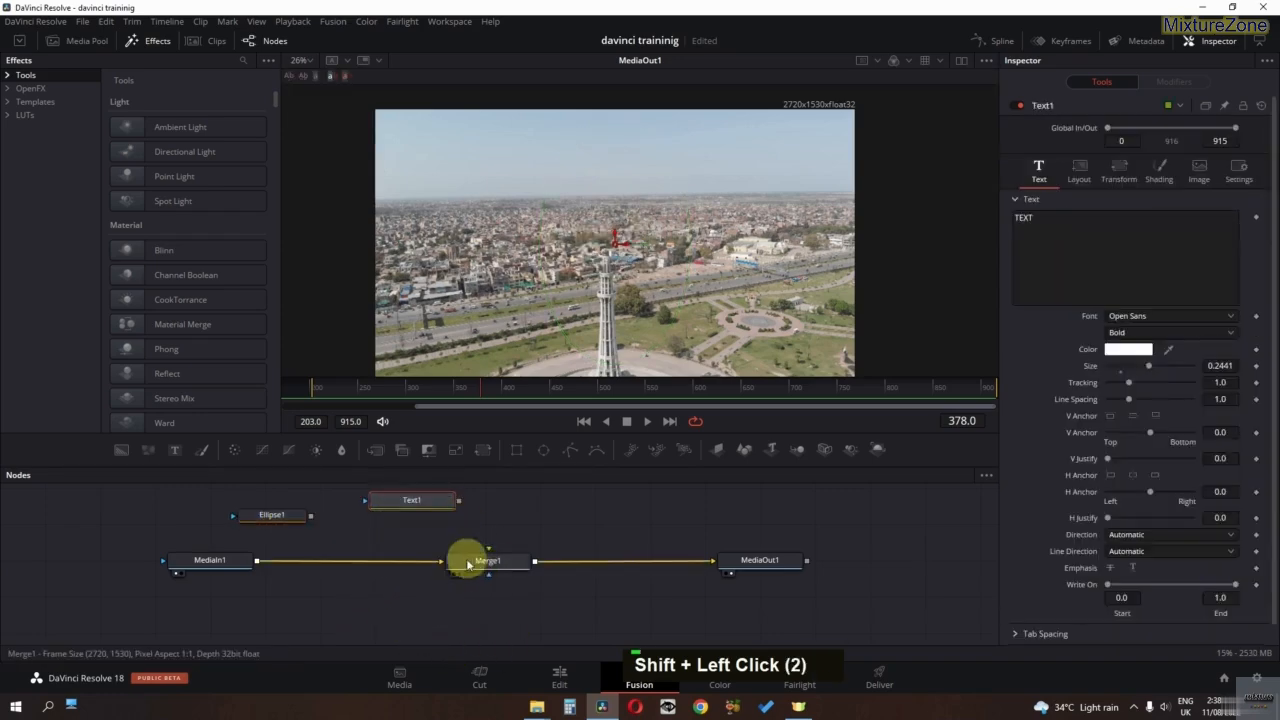
Step: Reconnect Text1 and the Ellipse1 mask to Merge1, with Ellipse1 positioned below Merge1
{"action": "left_click_drag", "start_coordinate": [458, 500], "coordinate": [488, 559]}
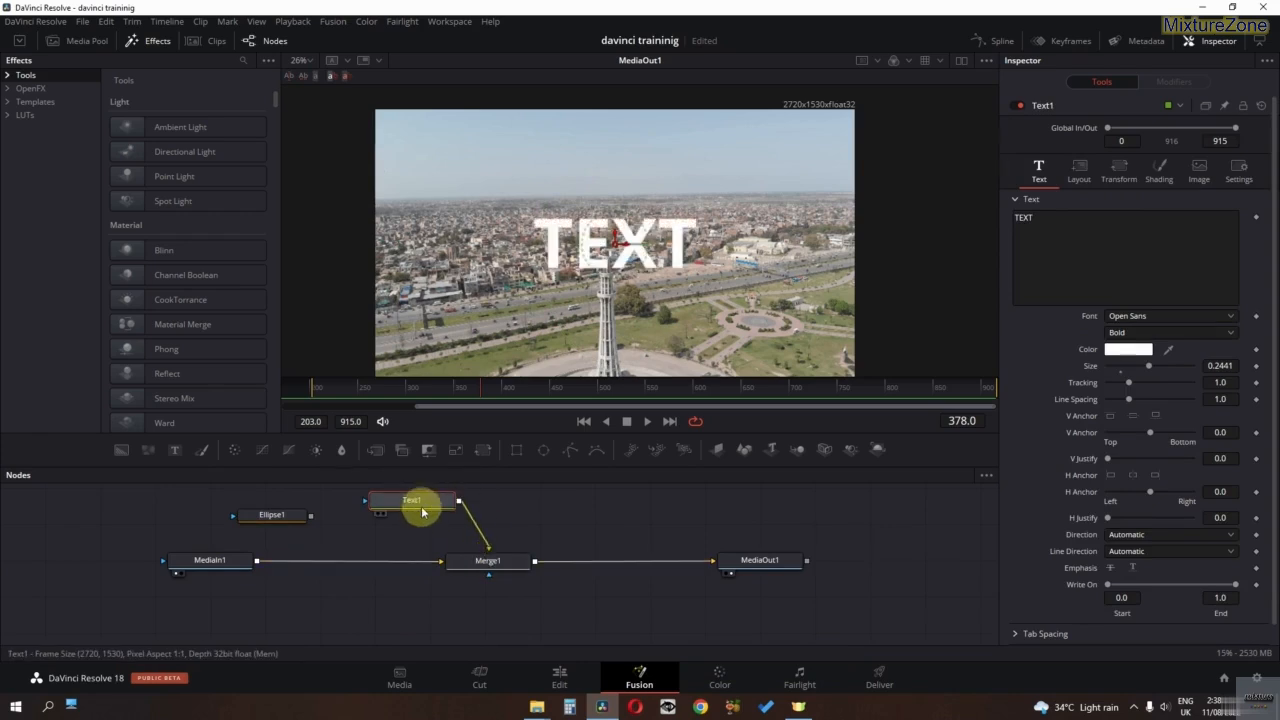
{"action": "left_click_drag", "start_coordinate": [273, 521], "coordinate": [500, 569]}
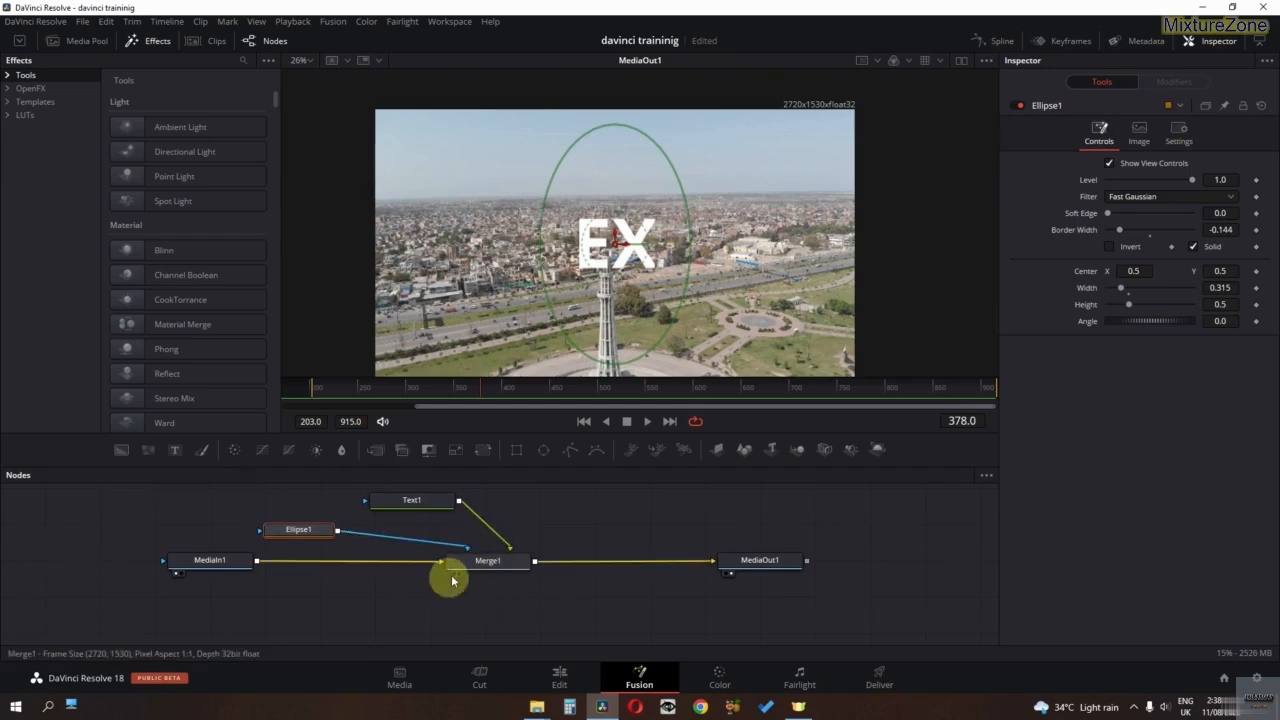
{"action": "left_click_drag", "start_coordinate": [343, 534], "coordinate": [540, 592]}
Step: Switch to dual viewers and compare the Text1 and Merge1 outputs in the first viewer against MediaOut1
{"action": "left_click", "coordinate": [412, 505]}
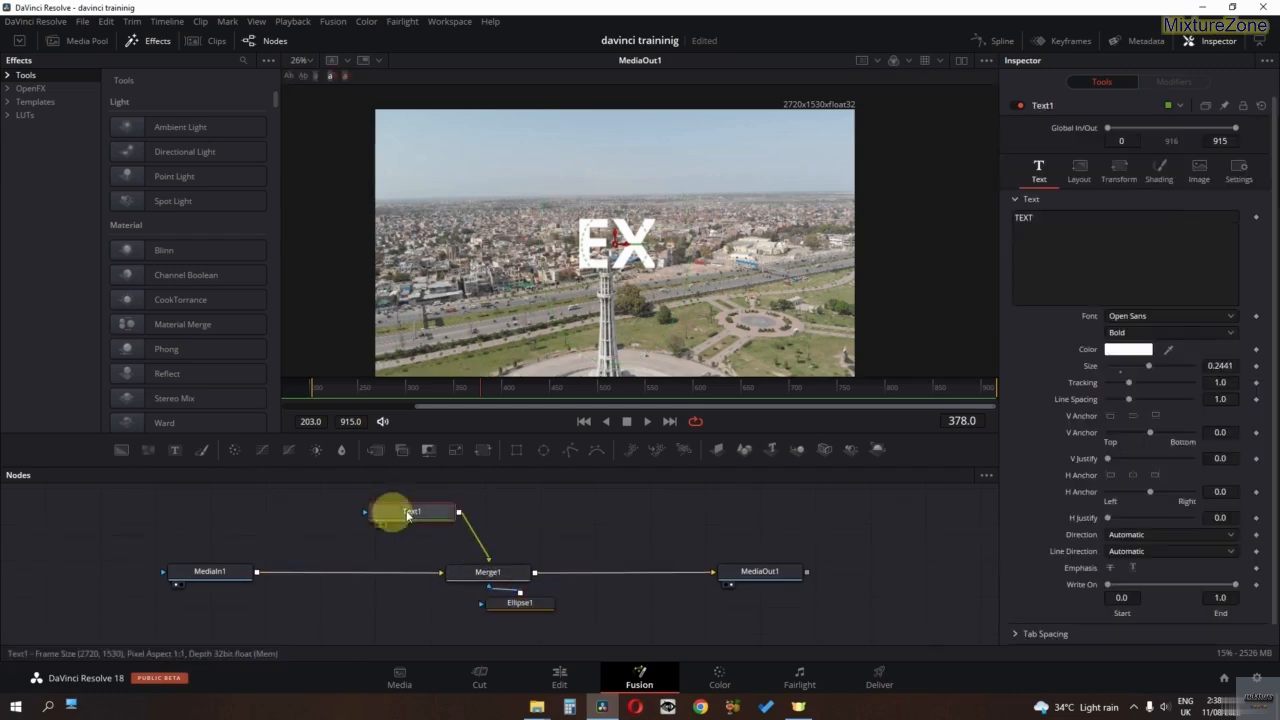
{"action": "left_click", "coordinate": [962, 60]}
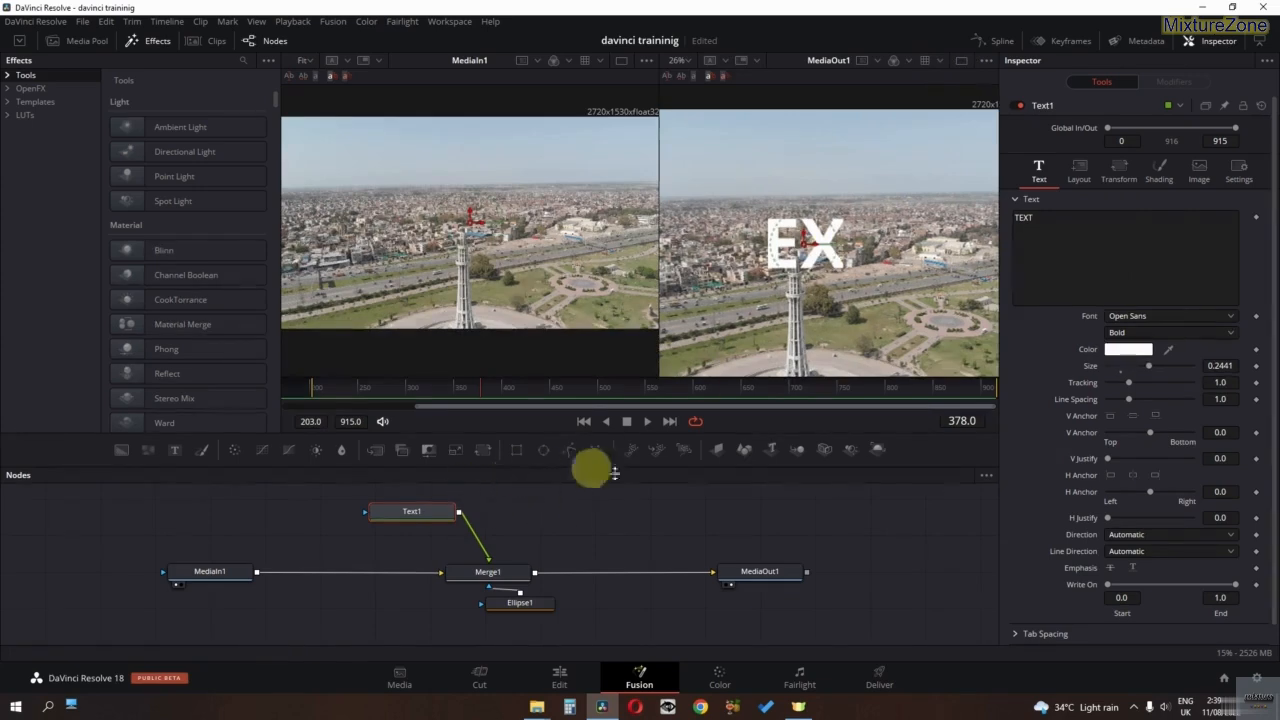
{"action": "left_click", "coordinate": [383, 520]}
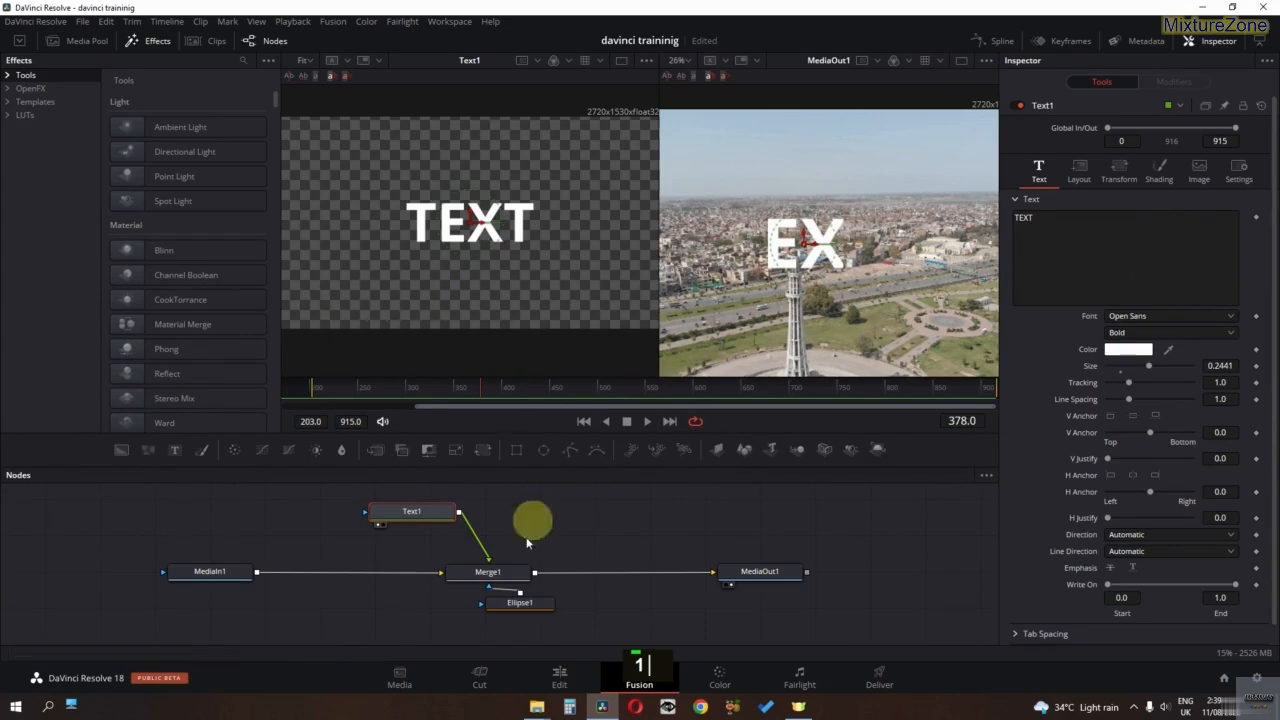
{"action": "left_click", "coordinate": [487, 575]}
{"action": "key", "text": "1"}
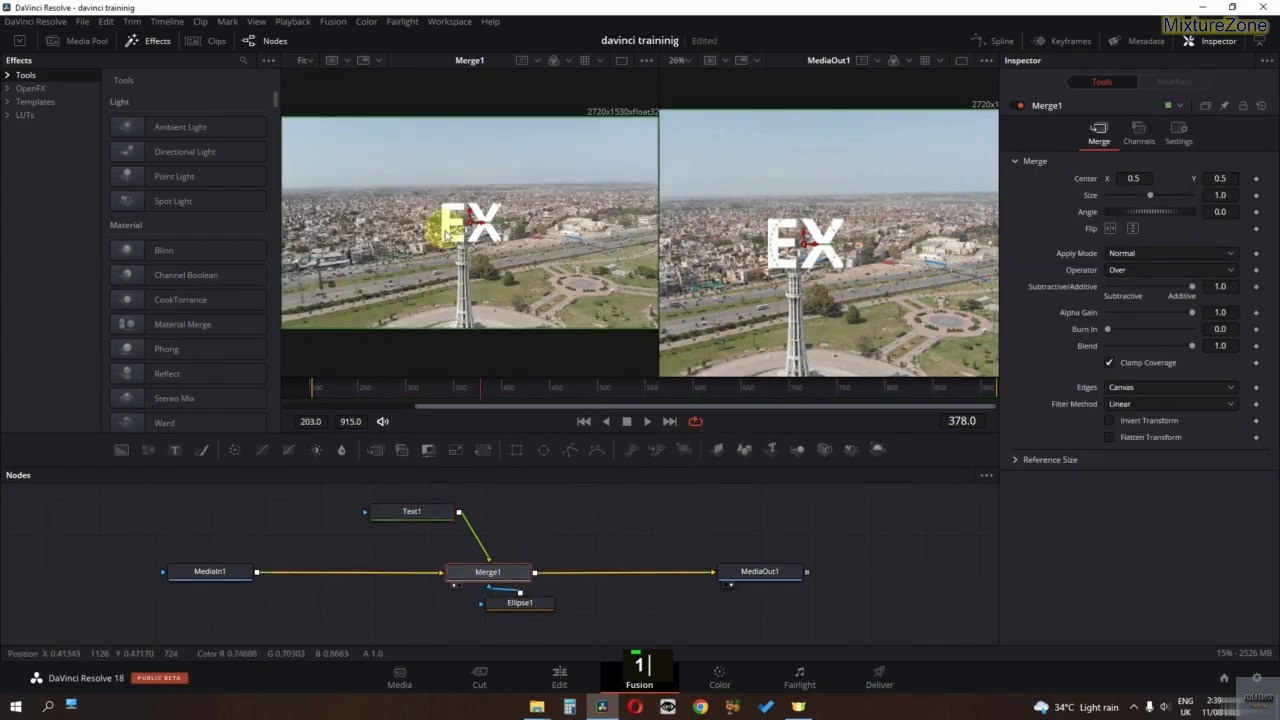
Step: Set the Ellipse1 mask's width to 0.268 and move its node above the chain beside Text1
{"action": "left_click", "coordinate": [513, 600]}
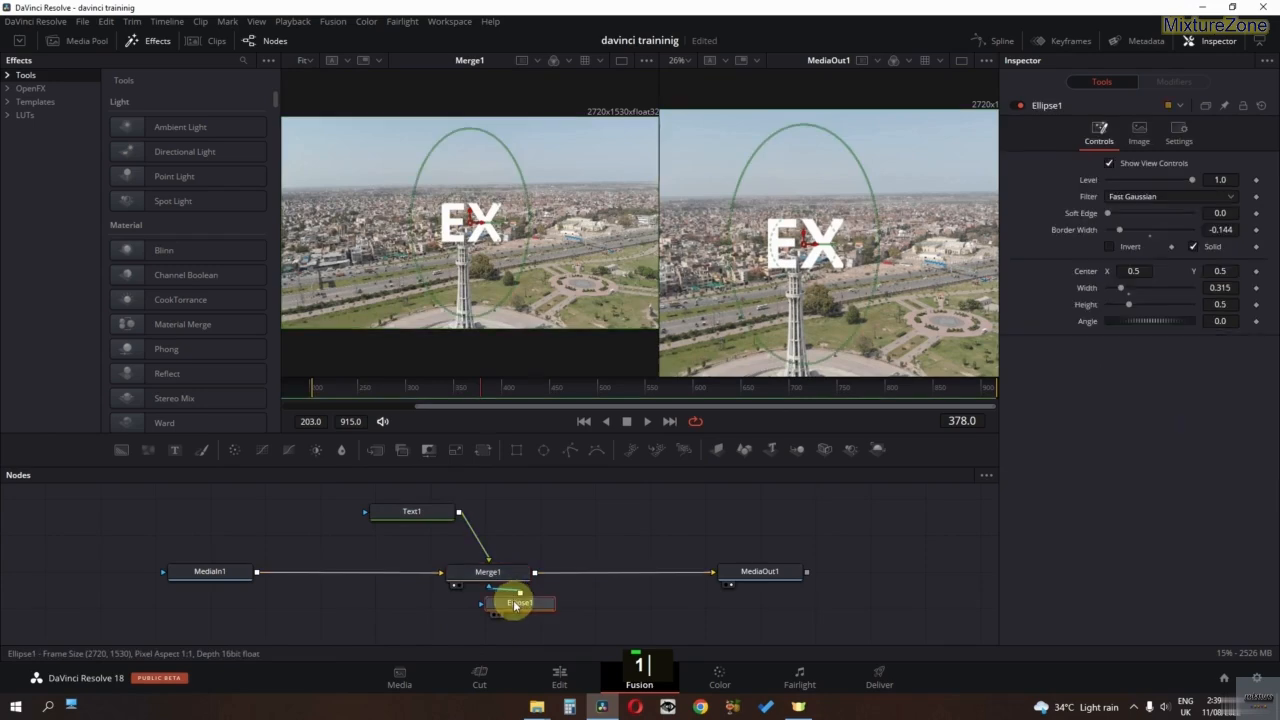
{"action": "mouse_move", "coordinate": [1120, 287]}
{"action": "left_mouse_down"}
{"action": "mouse_move", "coordinate": [1137, 277]}
{"action": "mouse_move", "coordinate": [1123, 286]}
{"action": "left_mouse_up"}
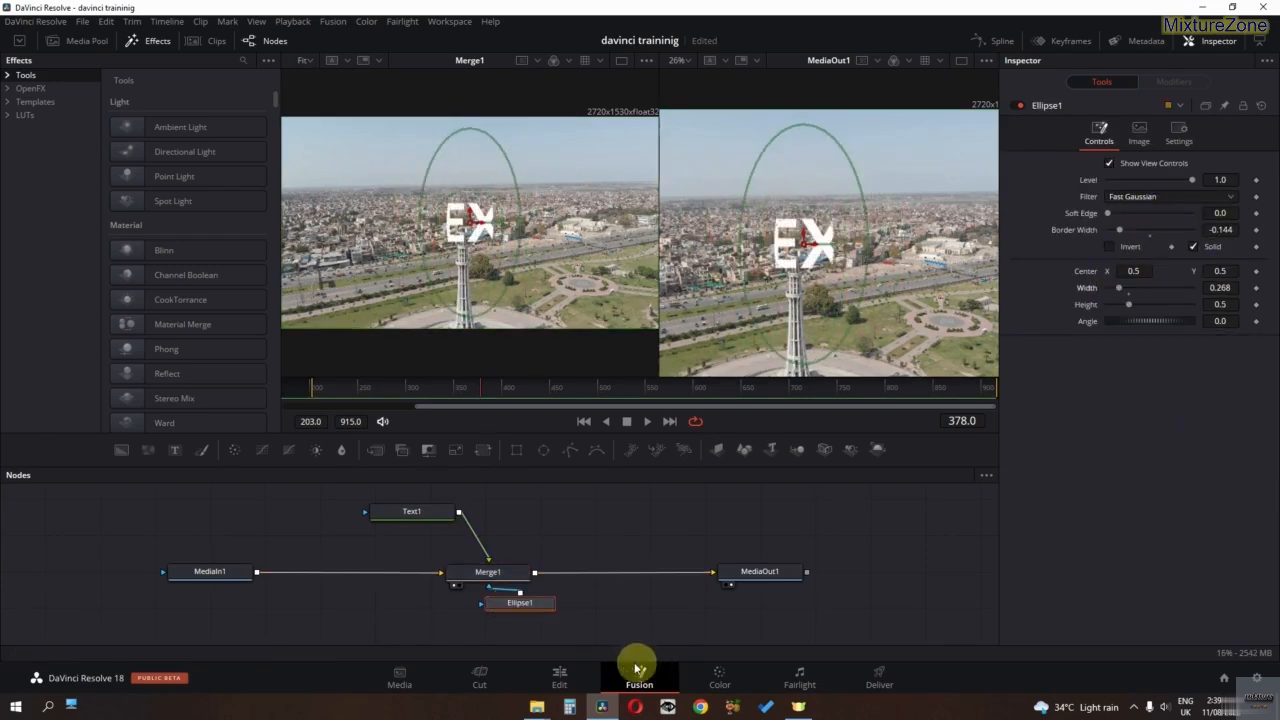
{"action": "left_click_drag", "start_coordinate": [523, 606], "coordinate": [528, 509]}
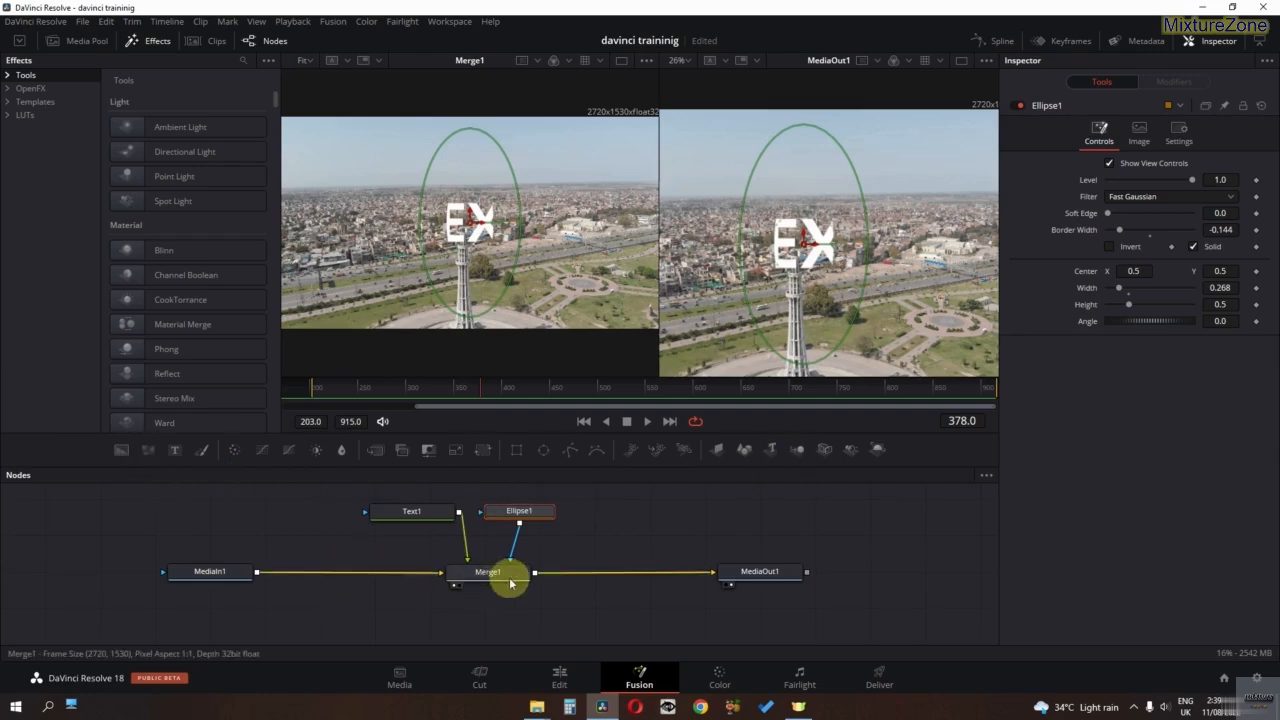
Step: Search the Effects library for "merge"
{"action": "left_click", "coordinate": [241, 61]}
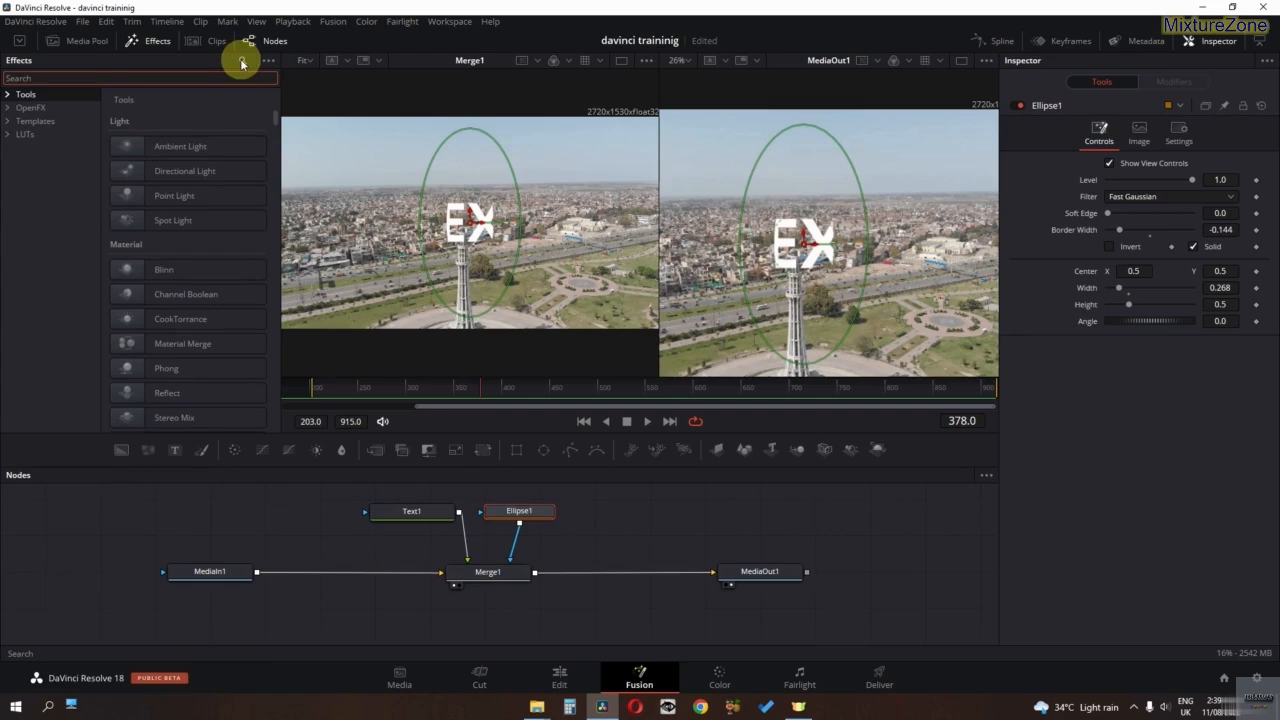
{"action": "type", "text": ",er"}
{"action": "key", "text": "BackSpace"}
{"action": "key", "text": "BackSpace"}
{"action": "key", "text": "BackSpace"}
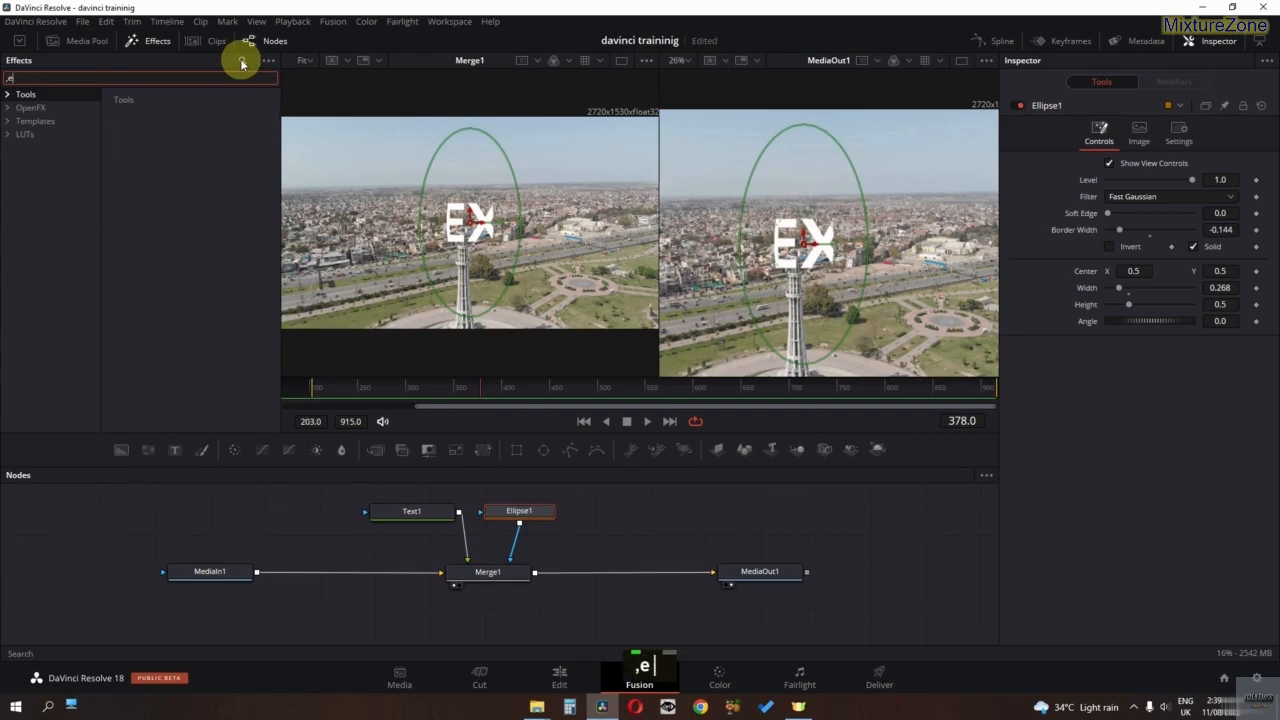
{"action": "type", "text": "merge"}
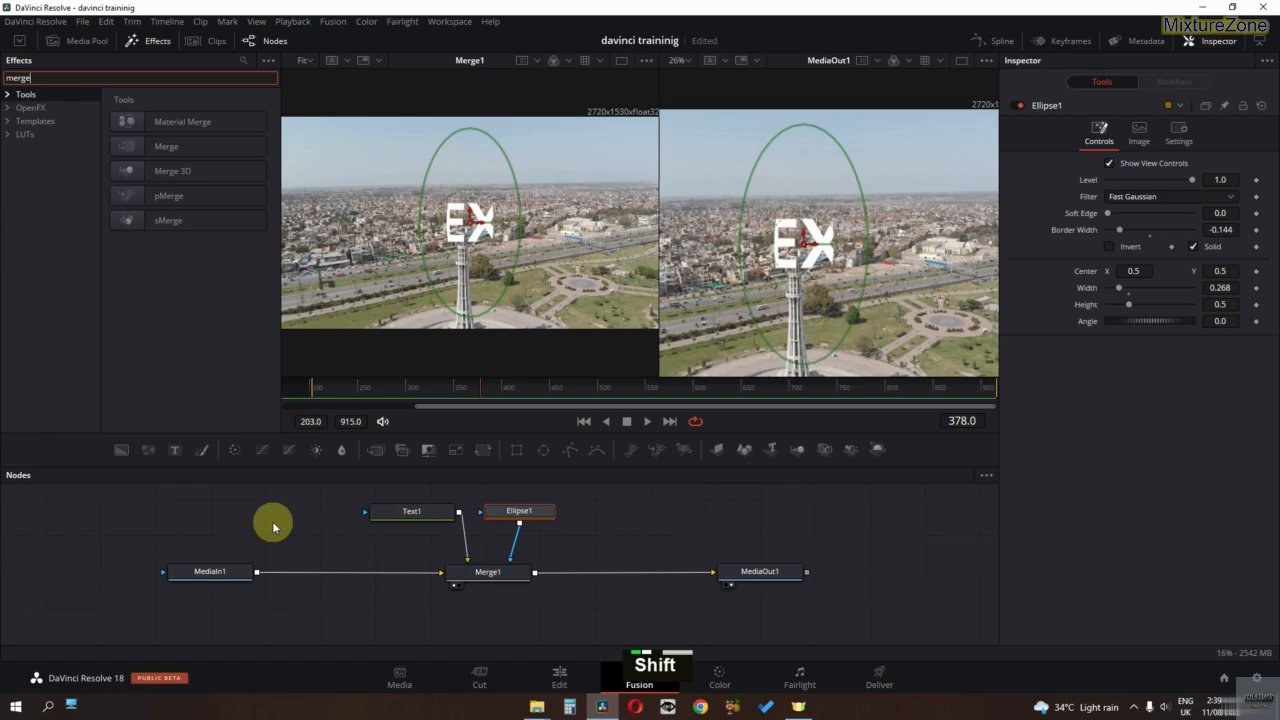
Step: Find the Color Corrector (CC) tool by searching for "color corr" in the Select Tool list and add it as a node
{"action": "left_click", "coordinate": [300, 528]}
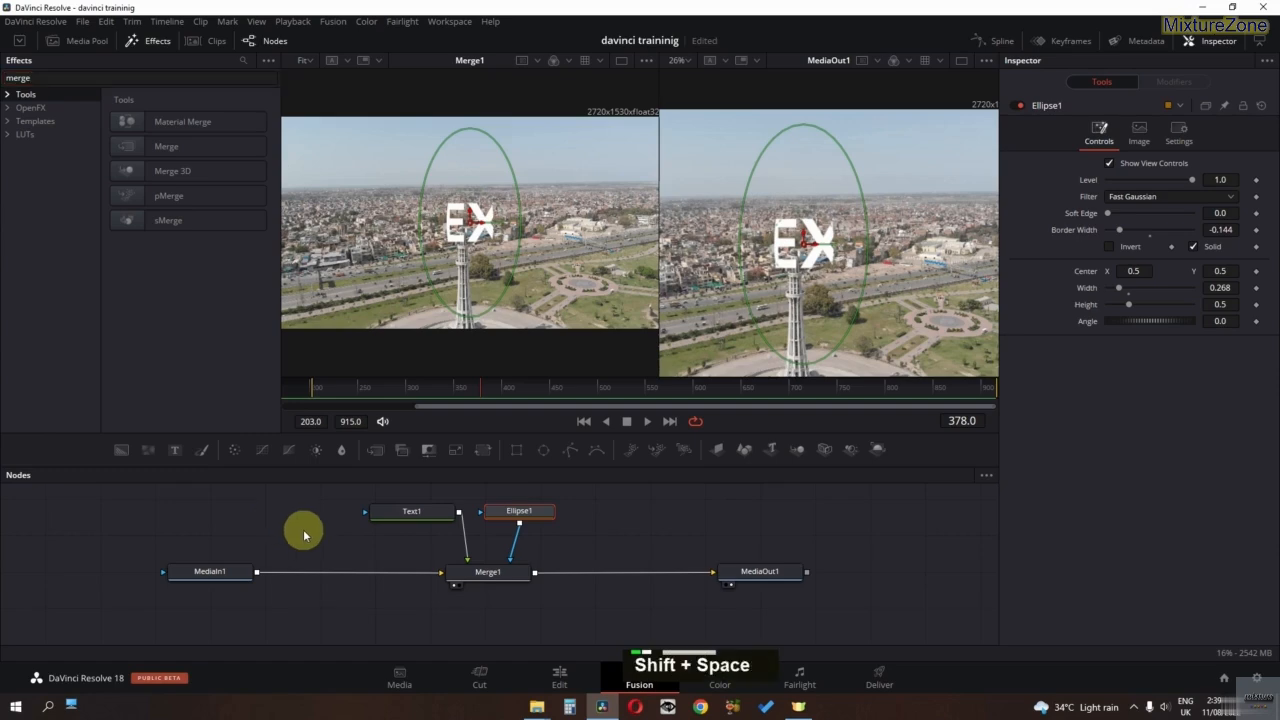
{"action": "key", "text": "shift+space"}
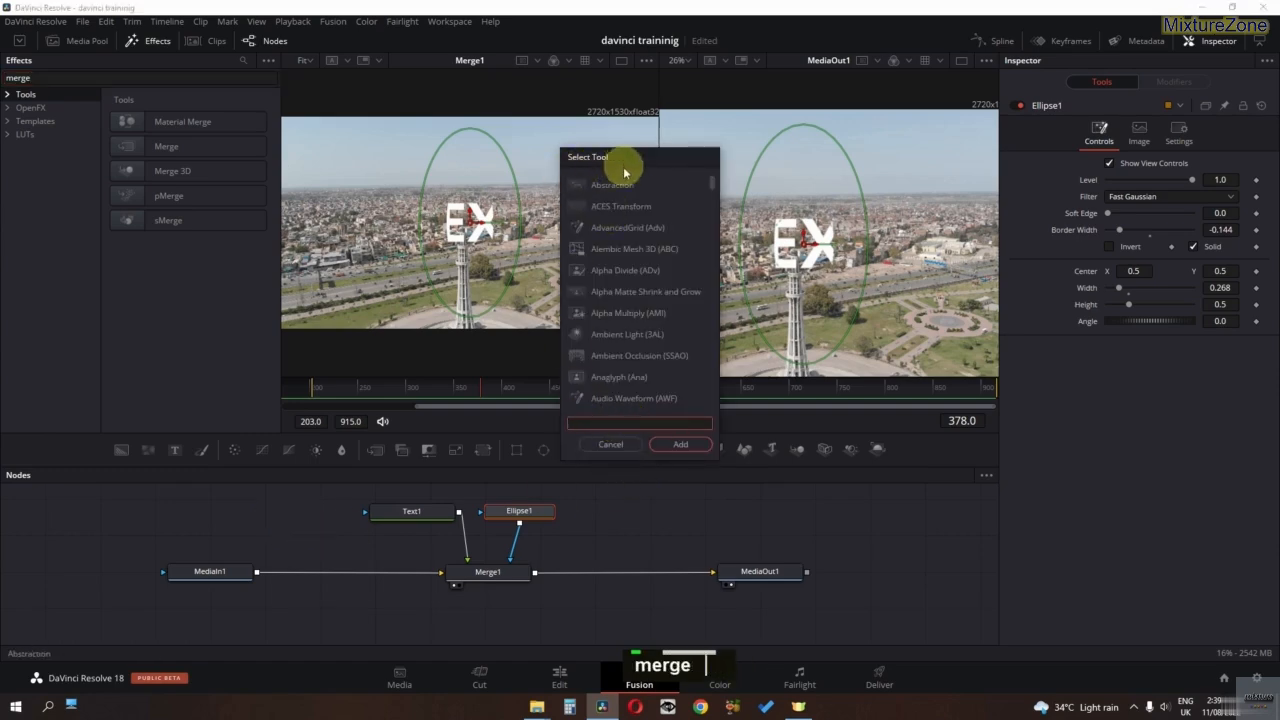
{"action": "scroll", "coordinate": [618, 388], "scroll_direction": "down", "scroll_amount": 5}
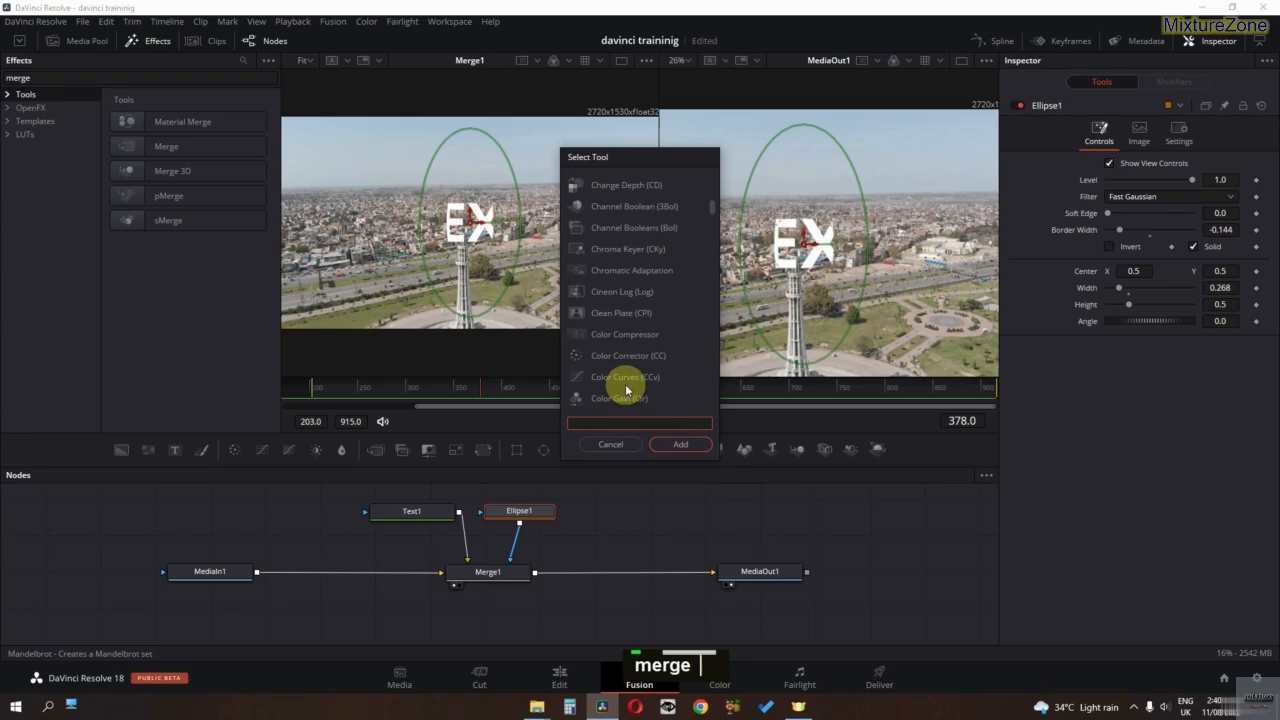
{"action": "type", "text": "col"}
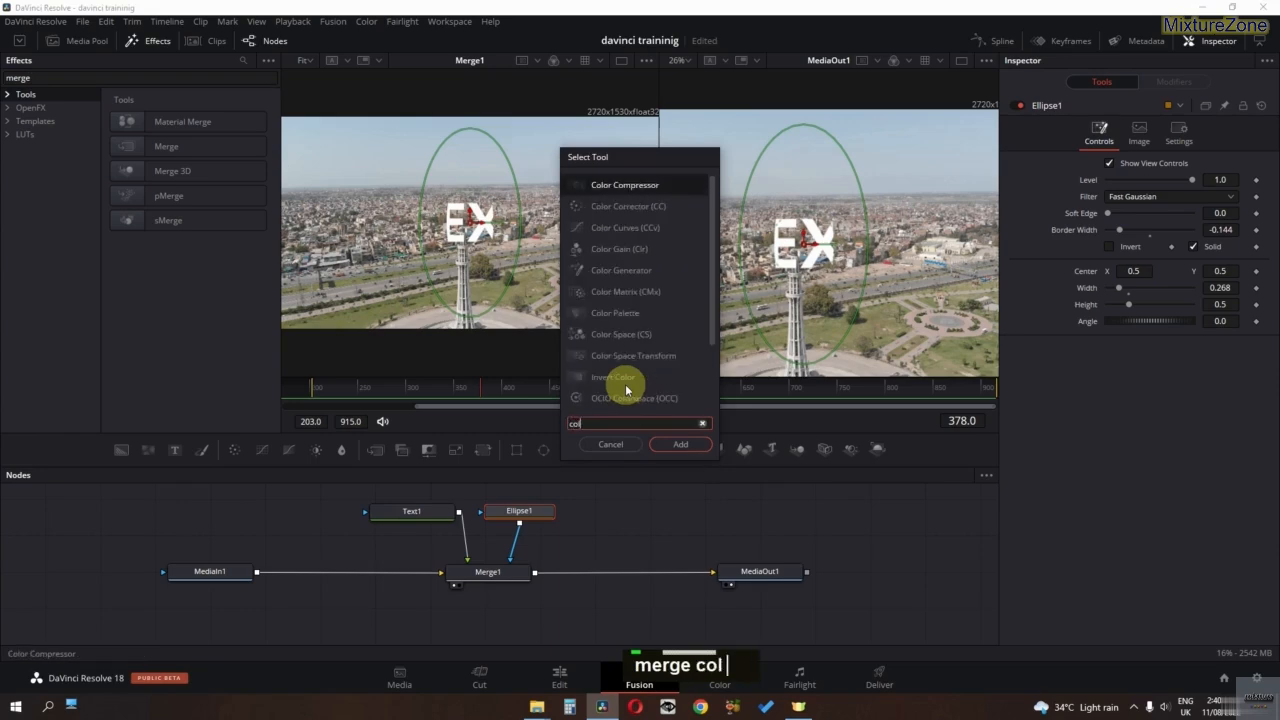
{"action": "type", "text": "or corr"}
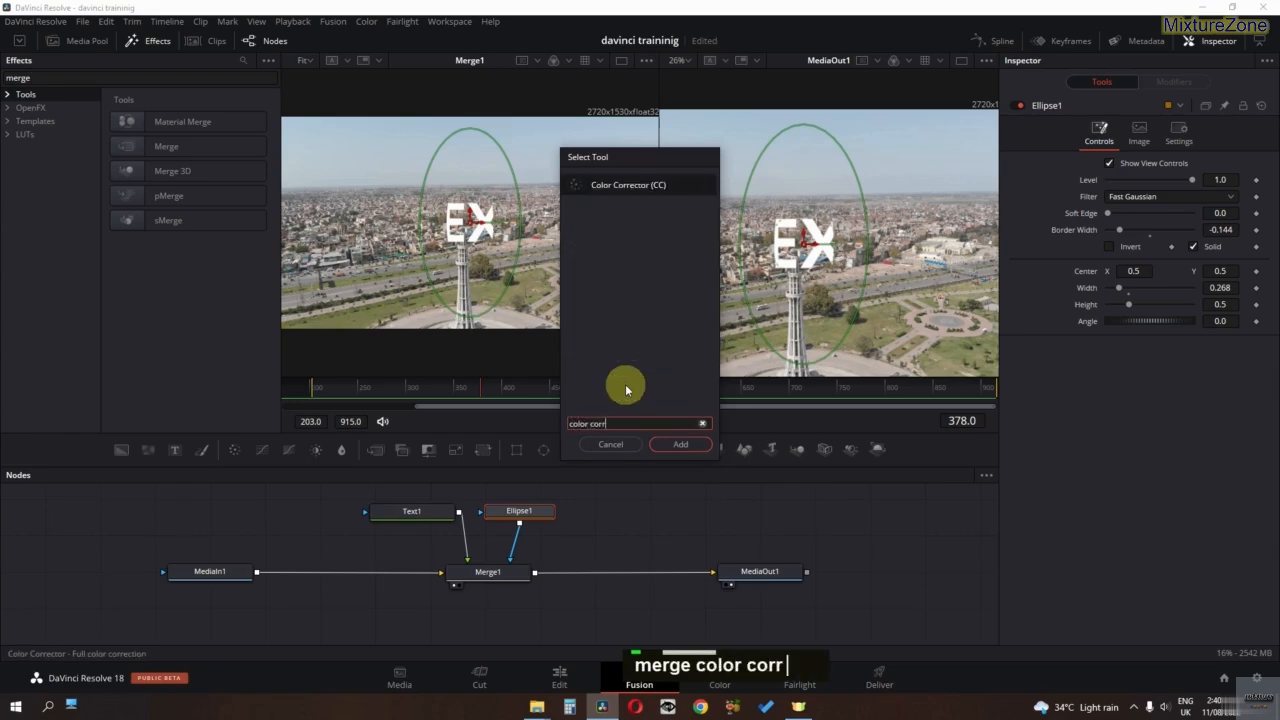
{"action": "left_click", "coordinate": [604, 184]}
{"action": "left_click", "coordinate": [679, 446]}
Step: Move the ColorCorrector1 node out and insert it between Merge1 and MediaOut1, with its hue set to -0.16
{"action": "left_click_drag", "start_coordinate": [543, 560], "coordinate": [583, 560]}
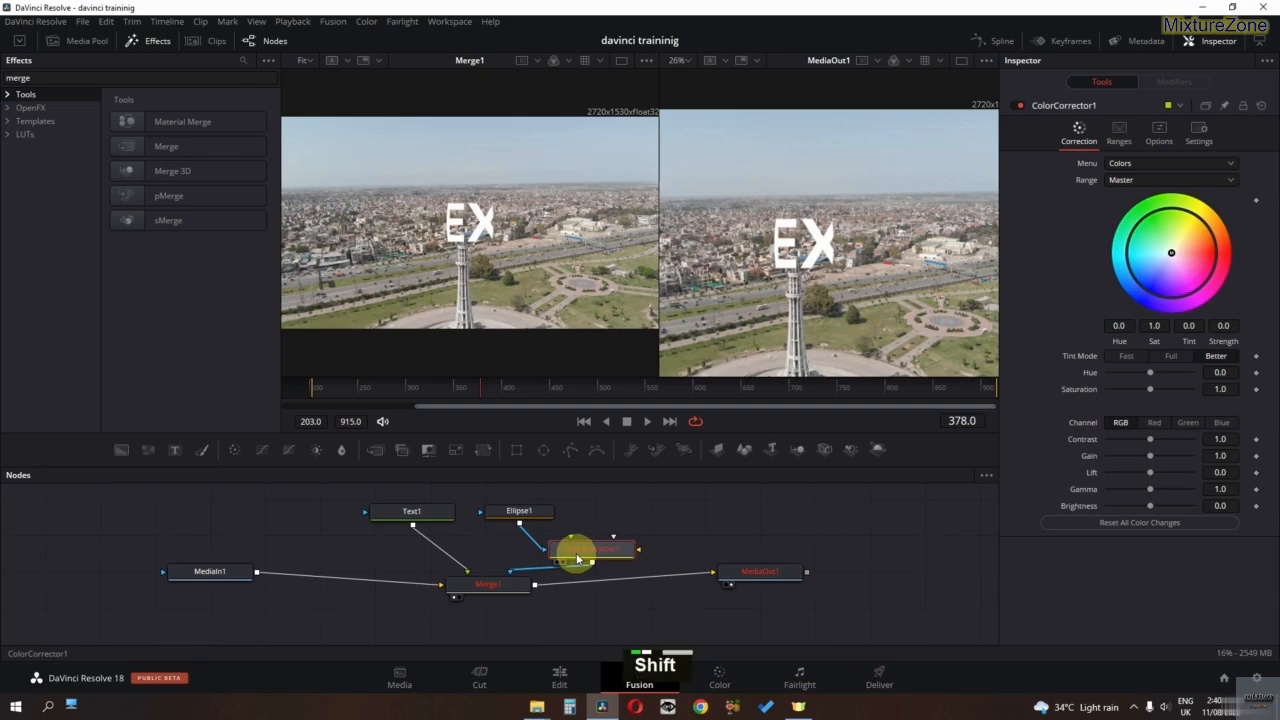
{"action": "left_click_drag", "start_coordinate": [587, 553], "coordinate": [654, 545]}
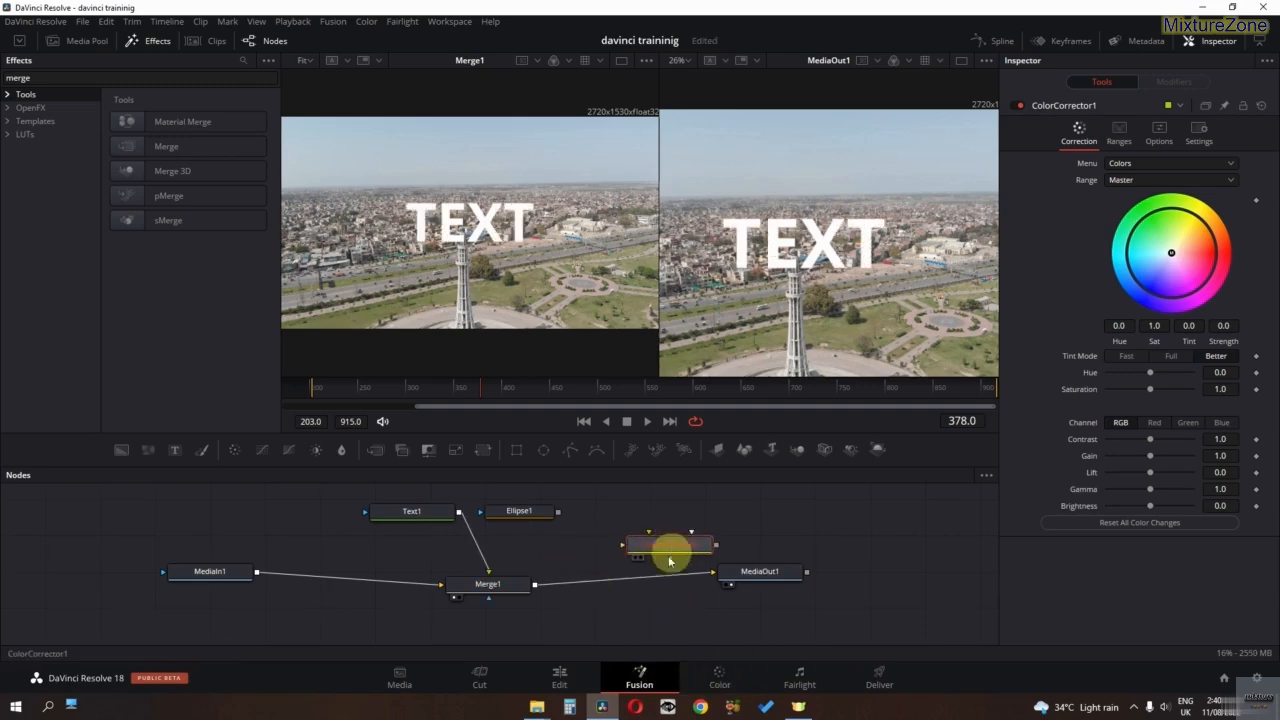
{"action": "left_click_drag", "start_coordinate": [663, 546], "coordinate": [631, 581]}
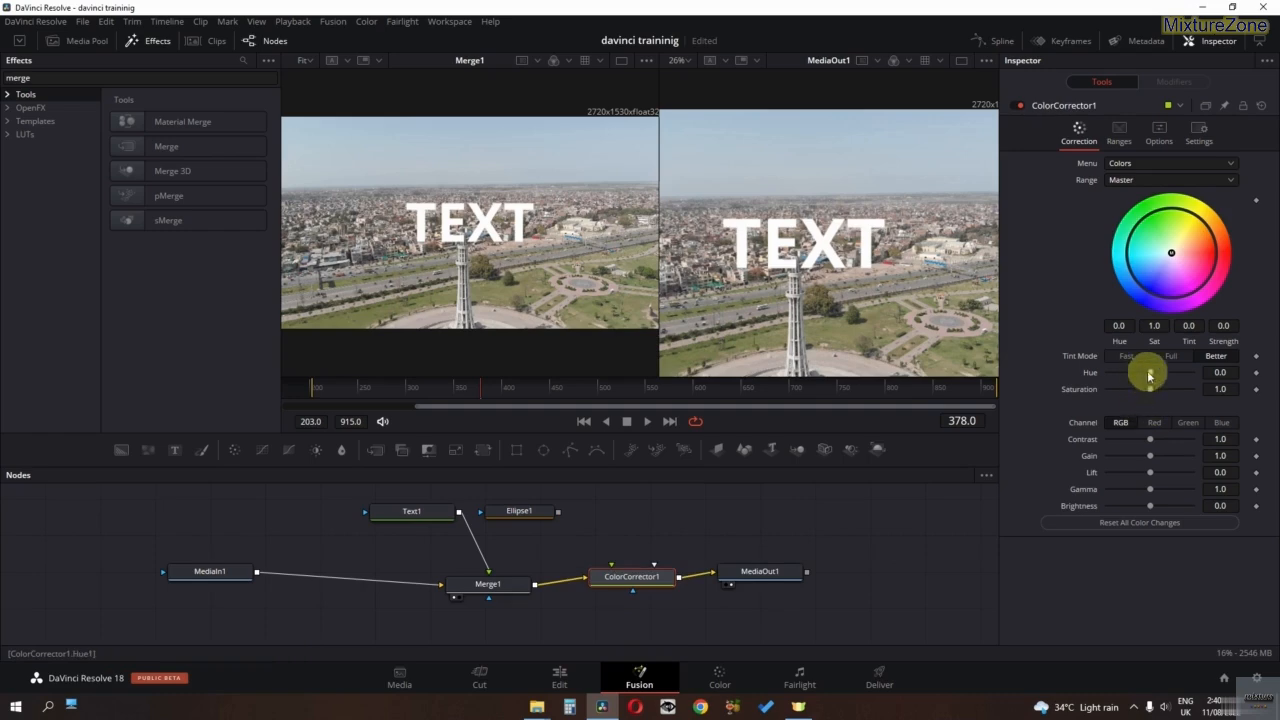
{"action": "mouse_move", "coordinate": [1149, 375]}
{"action": "left_mouse_down"}
{"action": "mouse_move", "coordinate": [1123, 375]}
{"action": "mouse_move", "coordinate": [1166, 382]}
{"action": "mouse_move", "coordinate": [1143, 376]}
{"action": "left_mouse_up"}
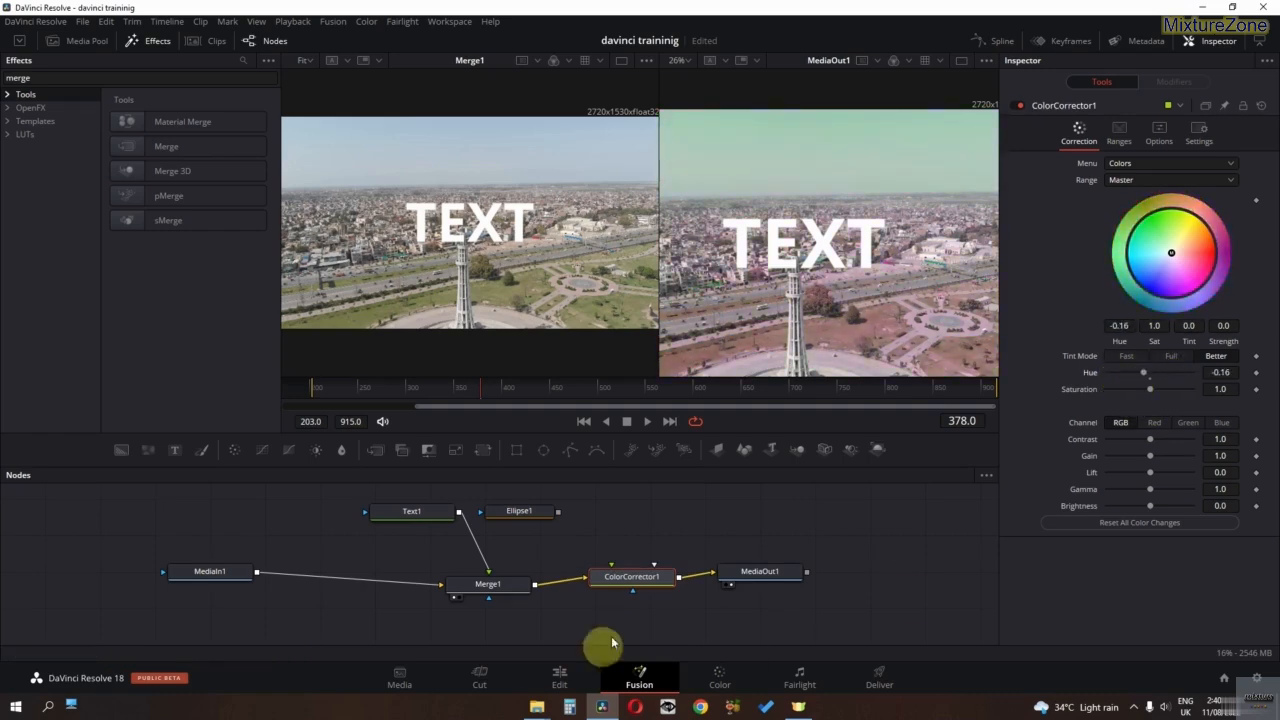
{"action": "left_click", "coordinate": [750, 572]}
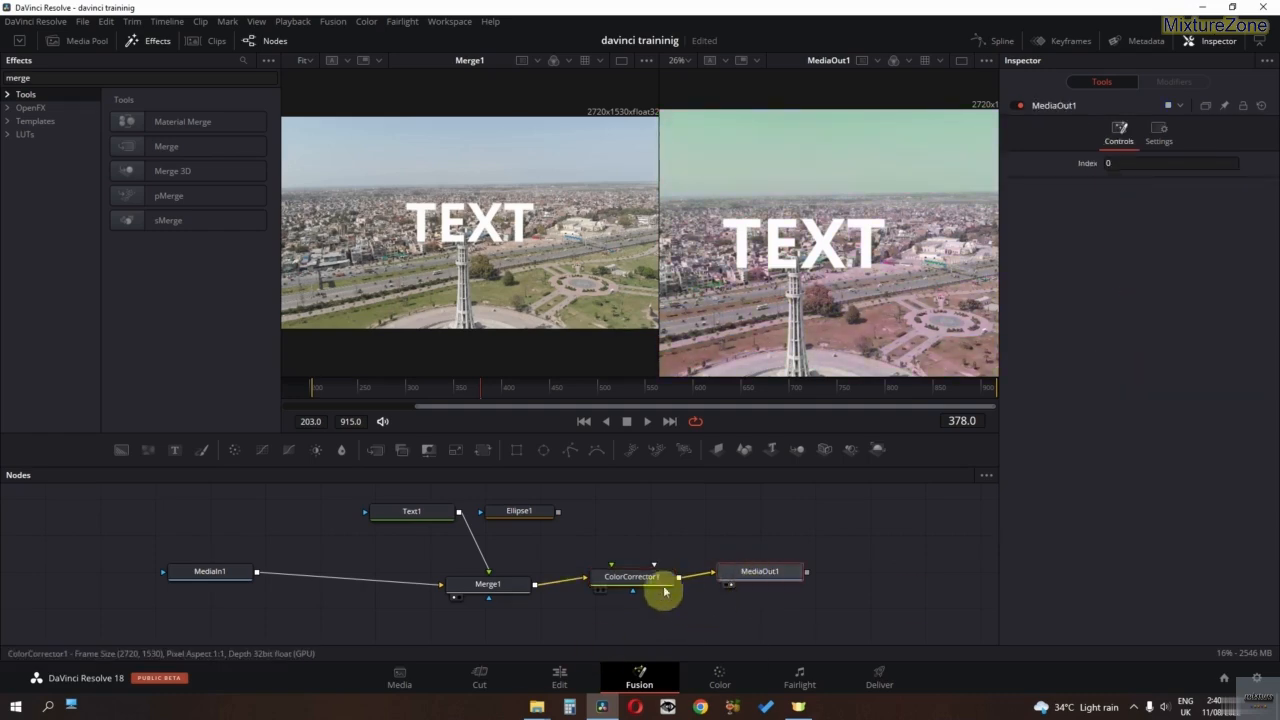
Step: Connect the Ellipse1 mask to ColorCorrector1 and set the ellipse's width to 0.646
{"action": "left_click", "coordinate": [559, 515]}
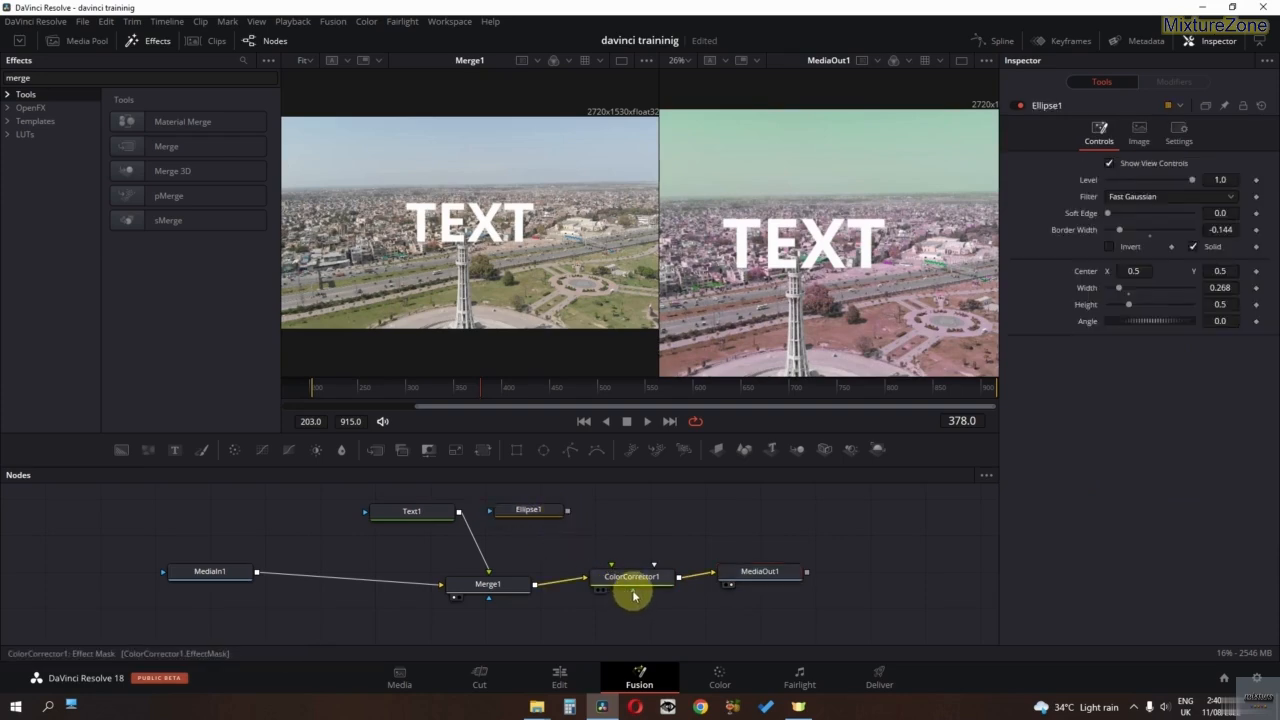
{"action": "left_click_drag", "start_coordinate": [567, 512], "coordinate": [636, 597]}
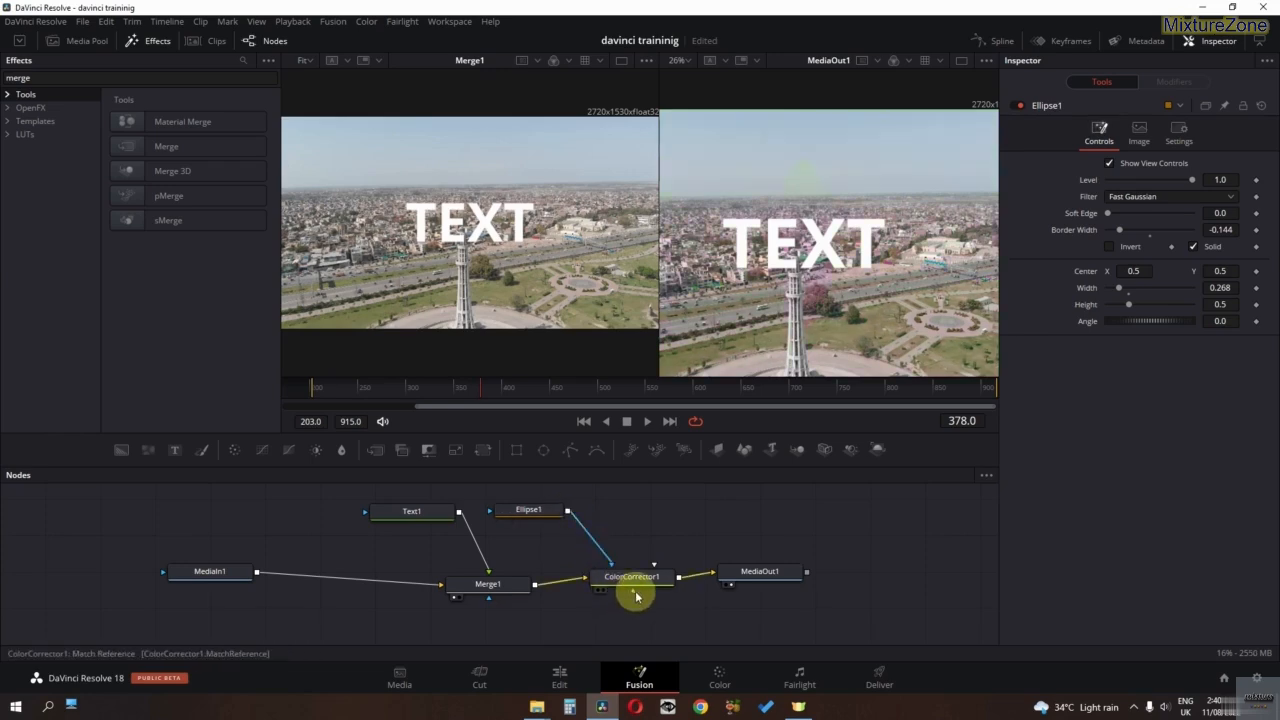
{"action": "left_click", "coordinate": [531, 513]}
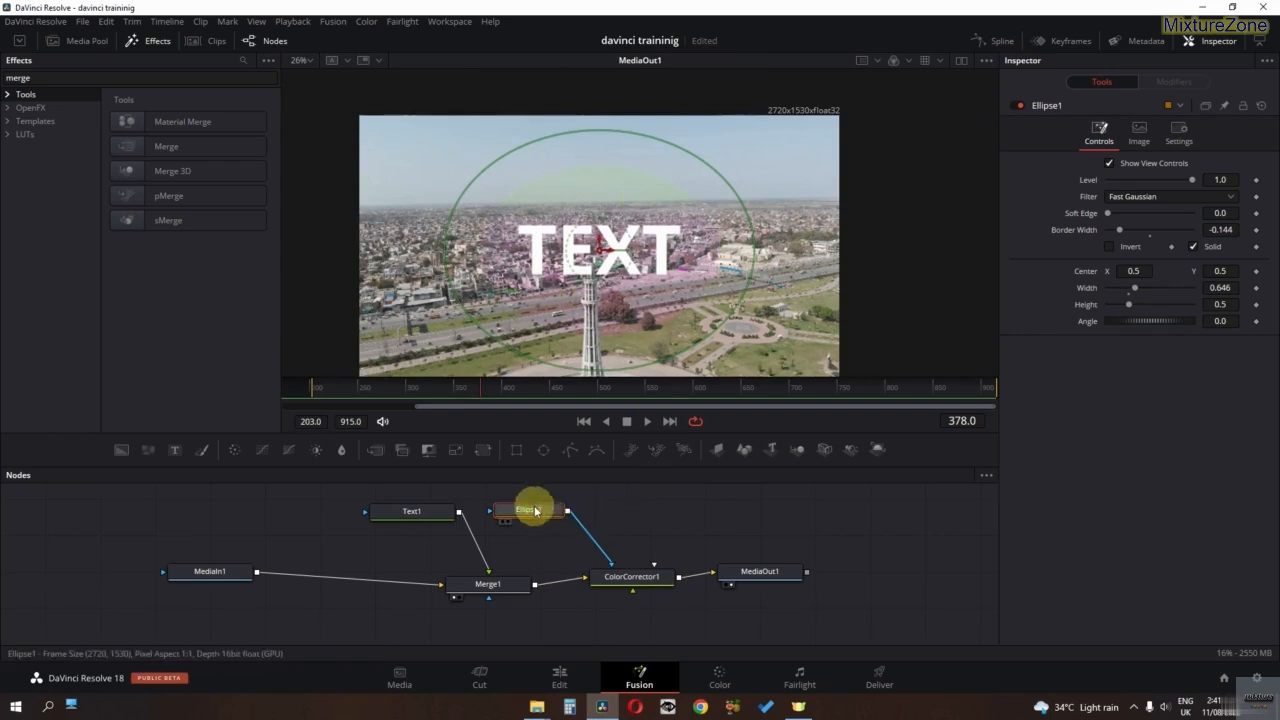
{"action": "left_click_drag", "start_coordinate": [553, 520], "coordinate": [575, 520]}
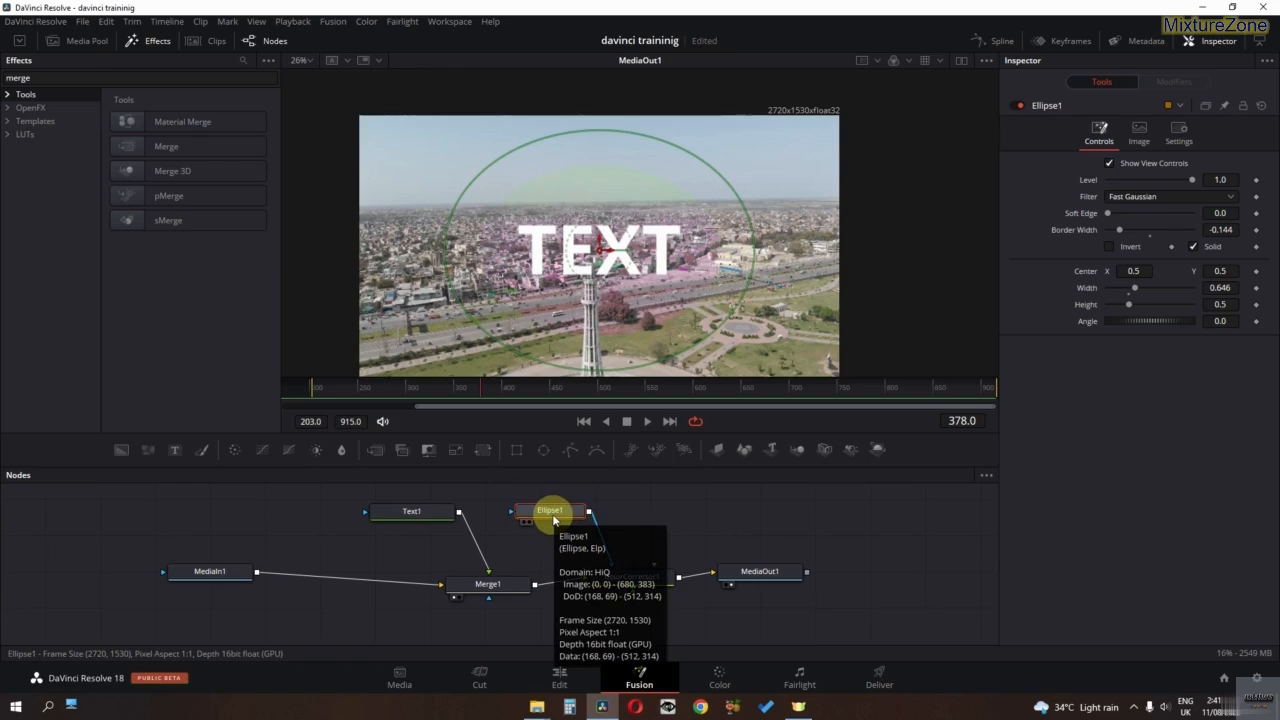
Step: Pull Ellipse1 off its connection, reconnect it to ColorCorrector1 and position it directly above that node
{"action": "key", "text": "shift"}
{"action": "left_click_drag", "start_coordinate": [538, 512], "coordinate": [663, 516]}
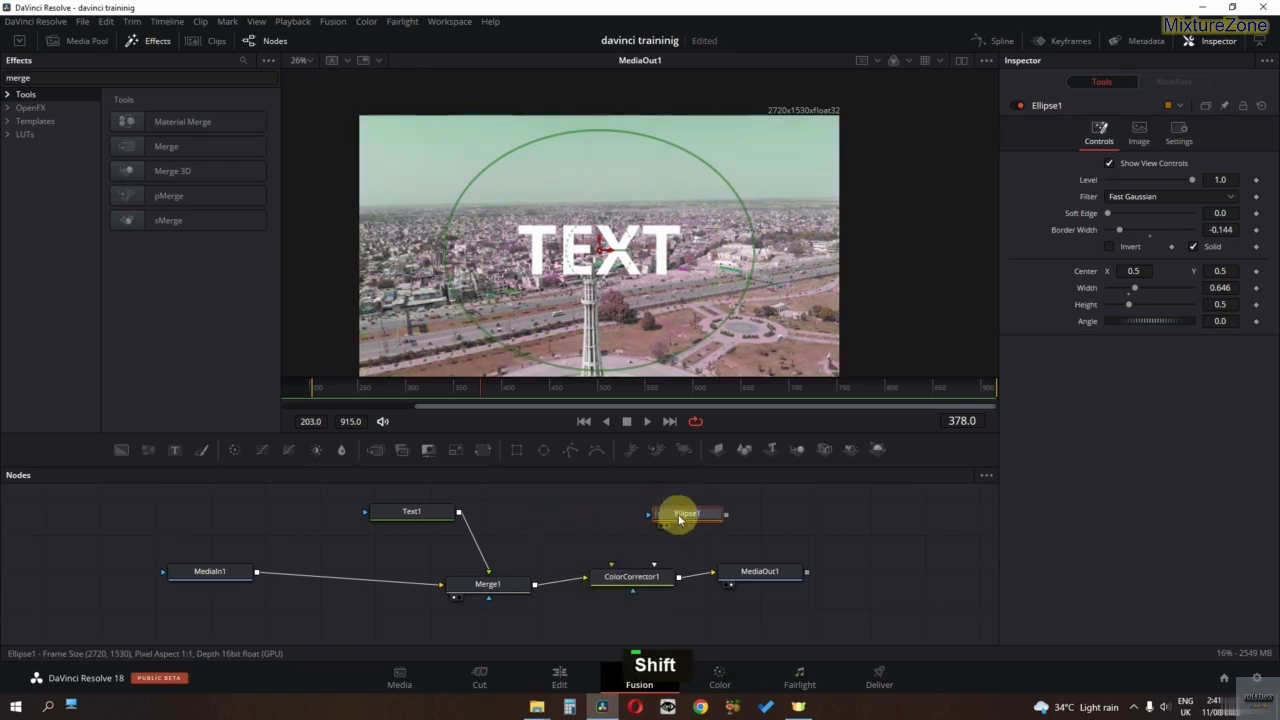
{"action": "left_click_drag", "start_coordinate": [727, 517], "coordinate": [628, 586]}
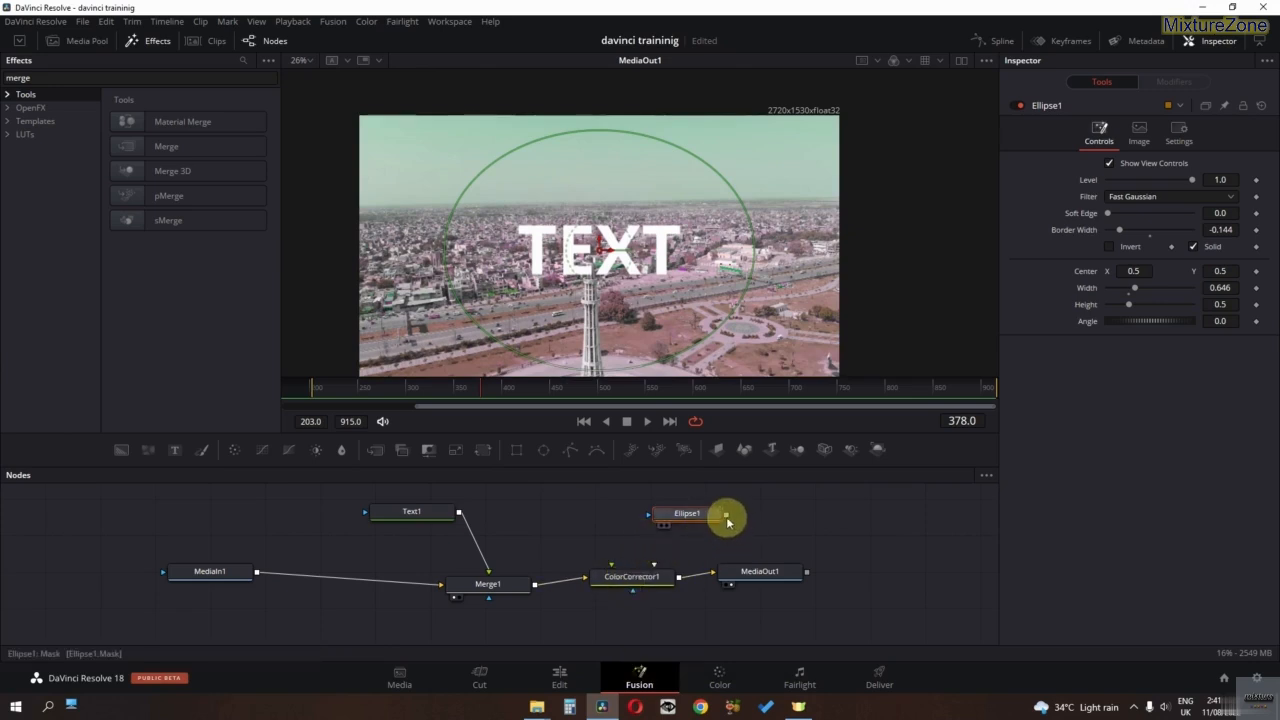
{"action": "left_click_drag", "start_coordinate": [733, 522], "coordinate": [633, 590]}
{"action": "left_click_drag", "start_coordinate": [670, 514], "coordinate": [618, 514]}
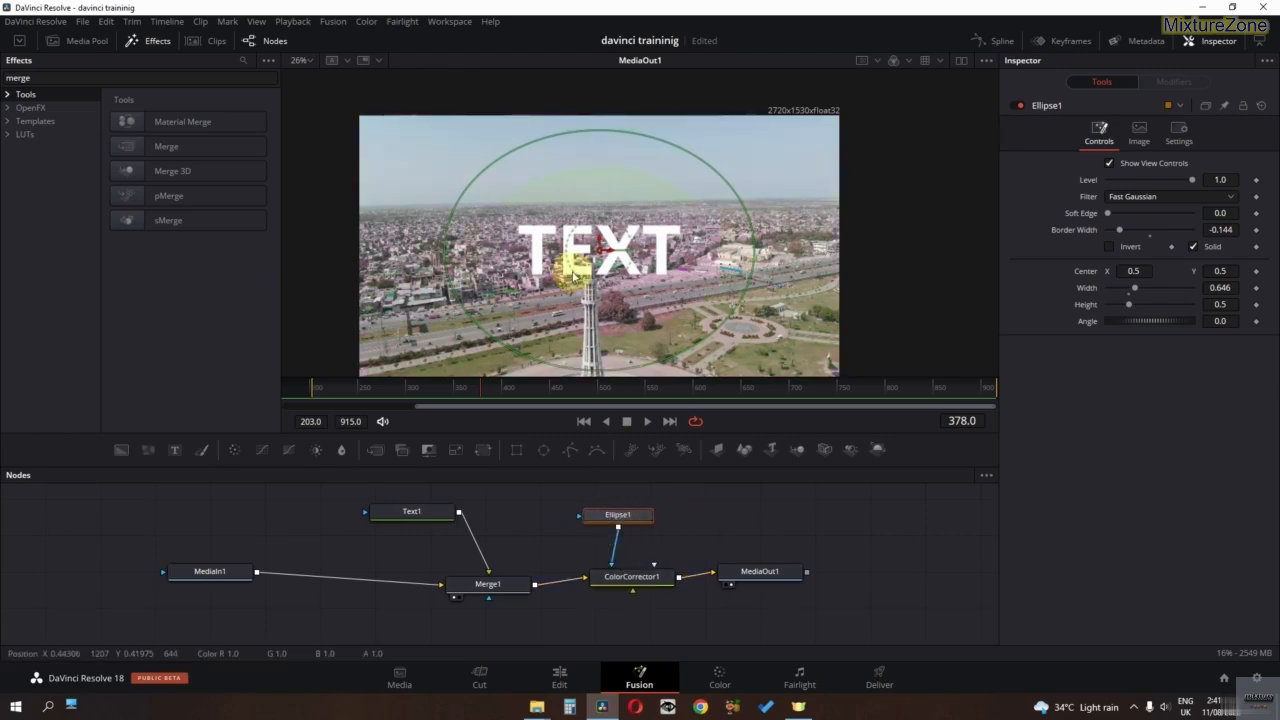
{"action": "scroll", "coordinate": [572, 265], "scroll_direction": "up", "scroll_amount": 1}
{"action": "scroll", "coordinate": [572, 265], "scroll_direction": "down", "scroll_amount": 1}
{"action": "scroll", "coordinate": [572, 265], "scroll_direction": "up", "scroll_amount": 1}
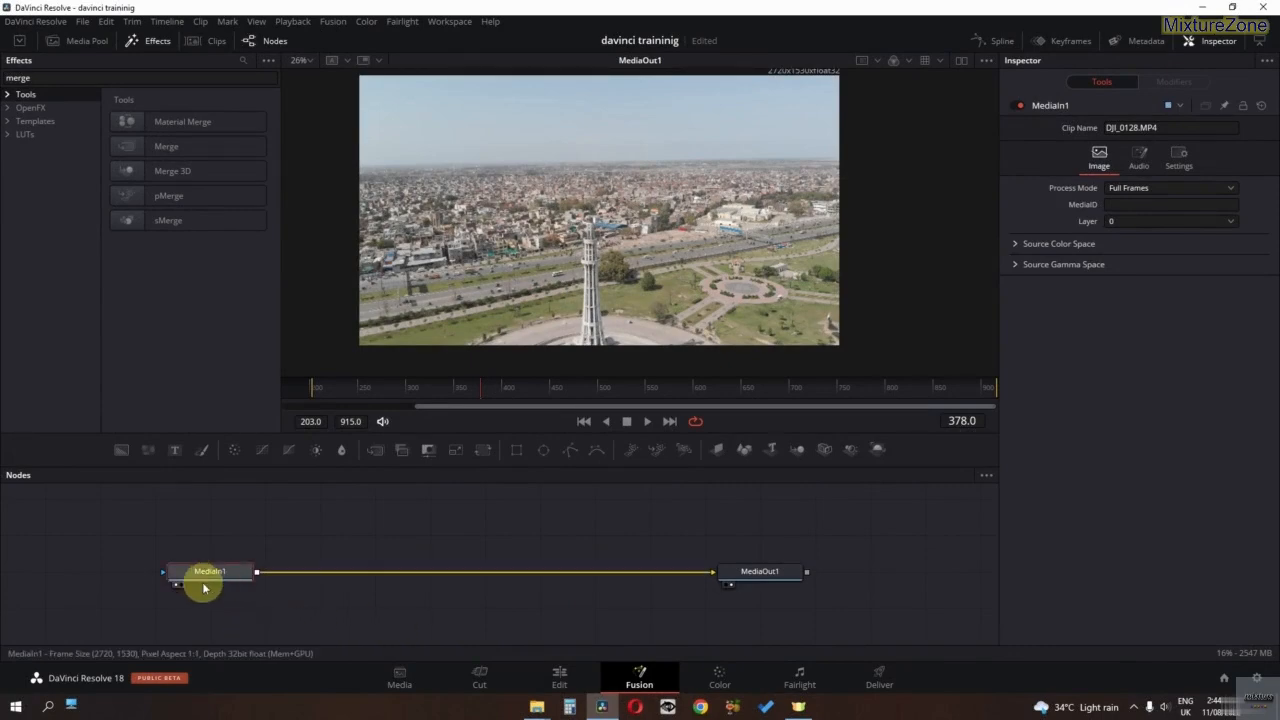
Step: Switch to dual viewers and compare MediaIn1 in the first viewer with MediaOut1 in the second
{"action": "left_click", "coordinate": [960, 61]}
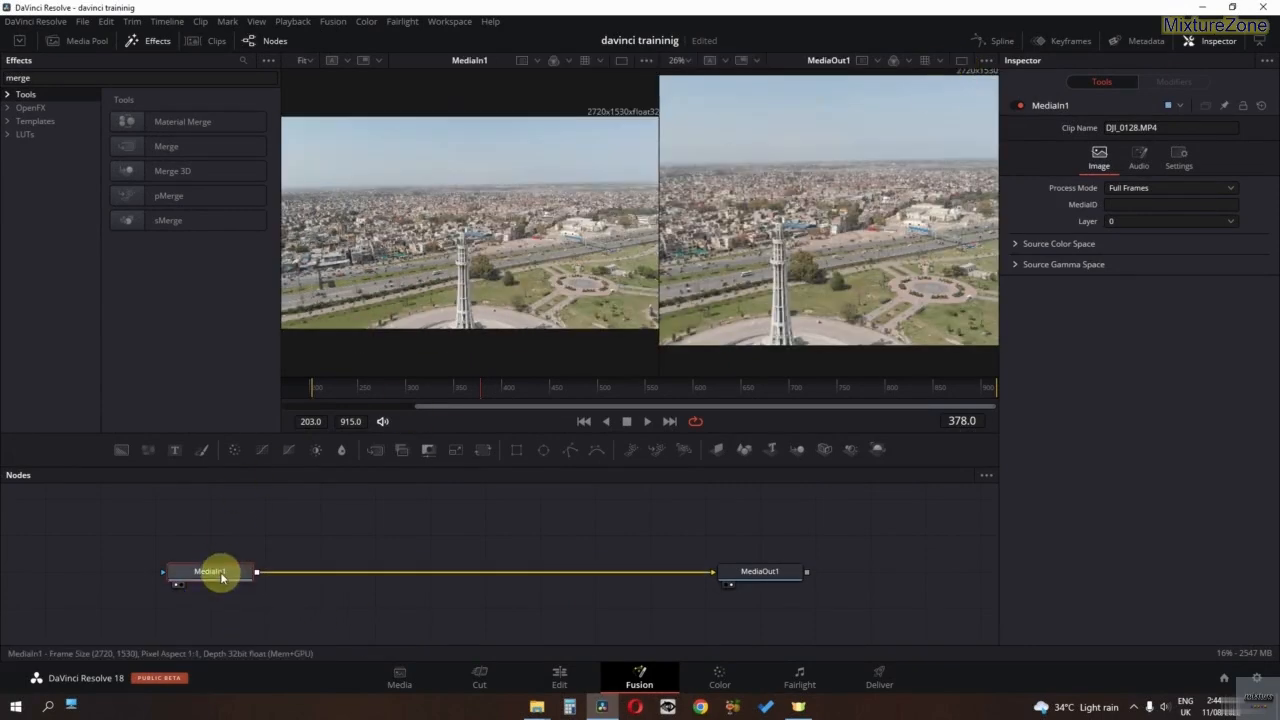
{"action": "key", "text": "1"}
{"action": "key", "text": "1"}
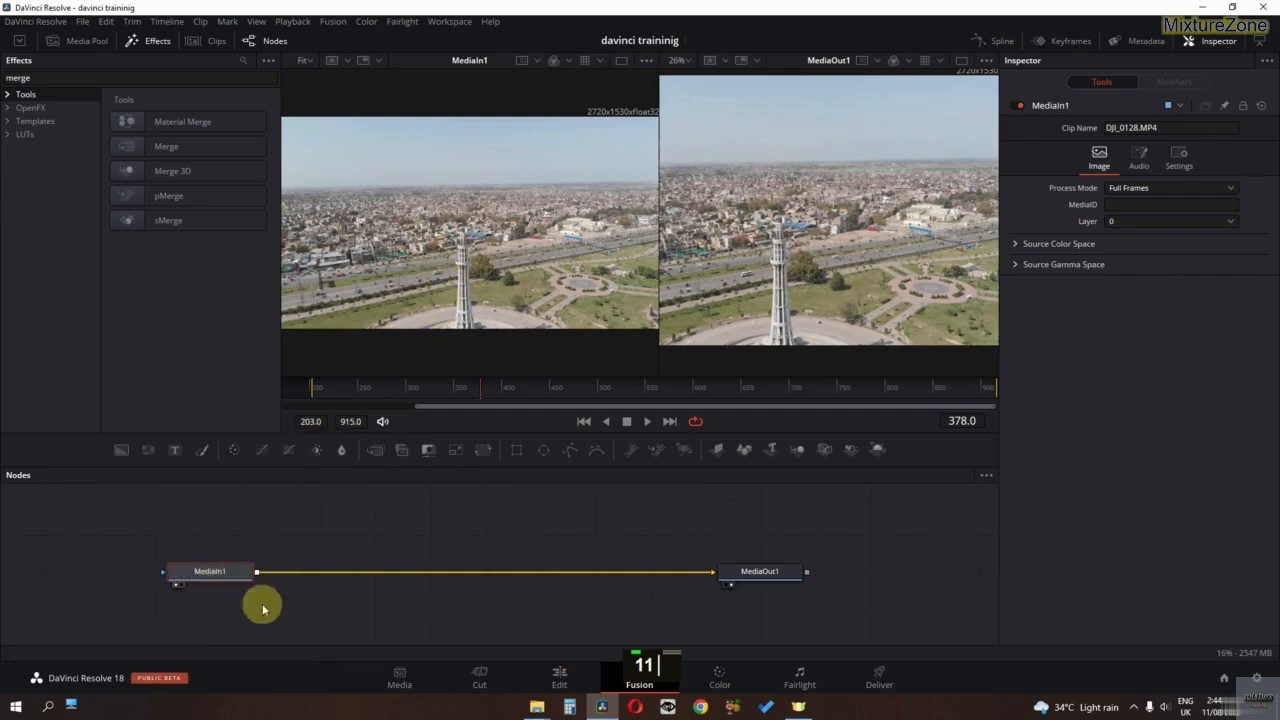
Step: Replace MediaIn1 with a new Background node feeding MediaOut1 and set the background type to Horizontal
{"action": "left_click_drag", "start_coordinate": [220, 572], "coordinate": [150, 533]}
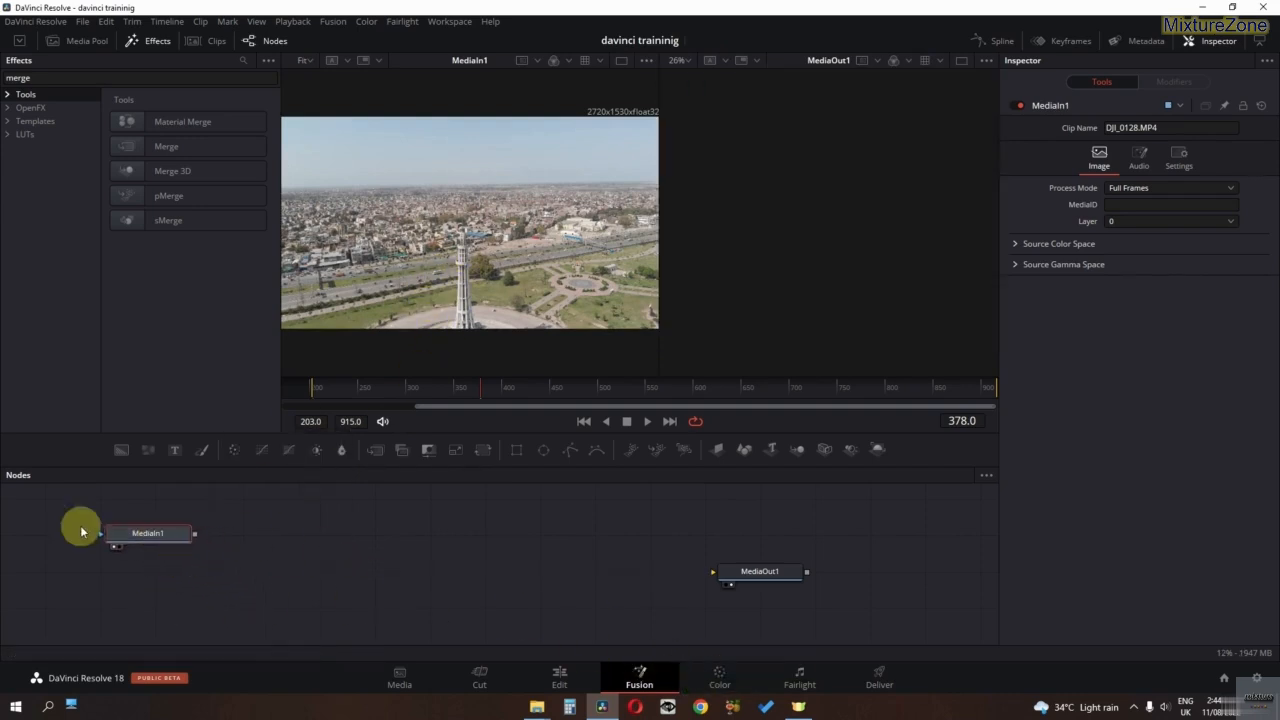
{"action": "left_click_drag", "start_coordinate": [120, 450], "coordinate": [220, 494]}
{"action": "left_click_drag", "start_coordinate": [237, 566], "coordinate": [752, 580]}
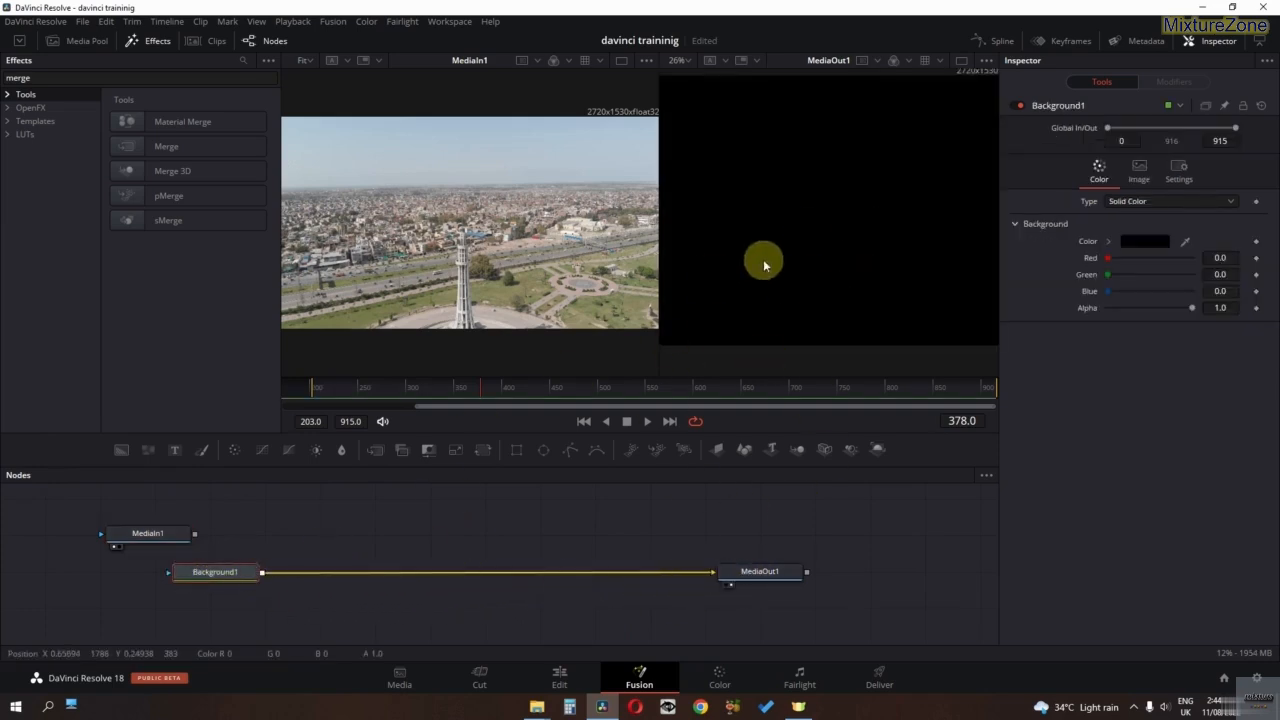
{"action": "left_click", "coordinate": [1151, 198]}
{"action": "left_click", "coordinate": [1144, 229]}
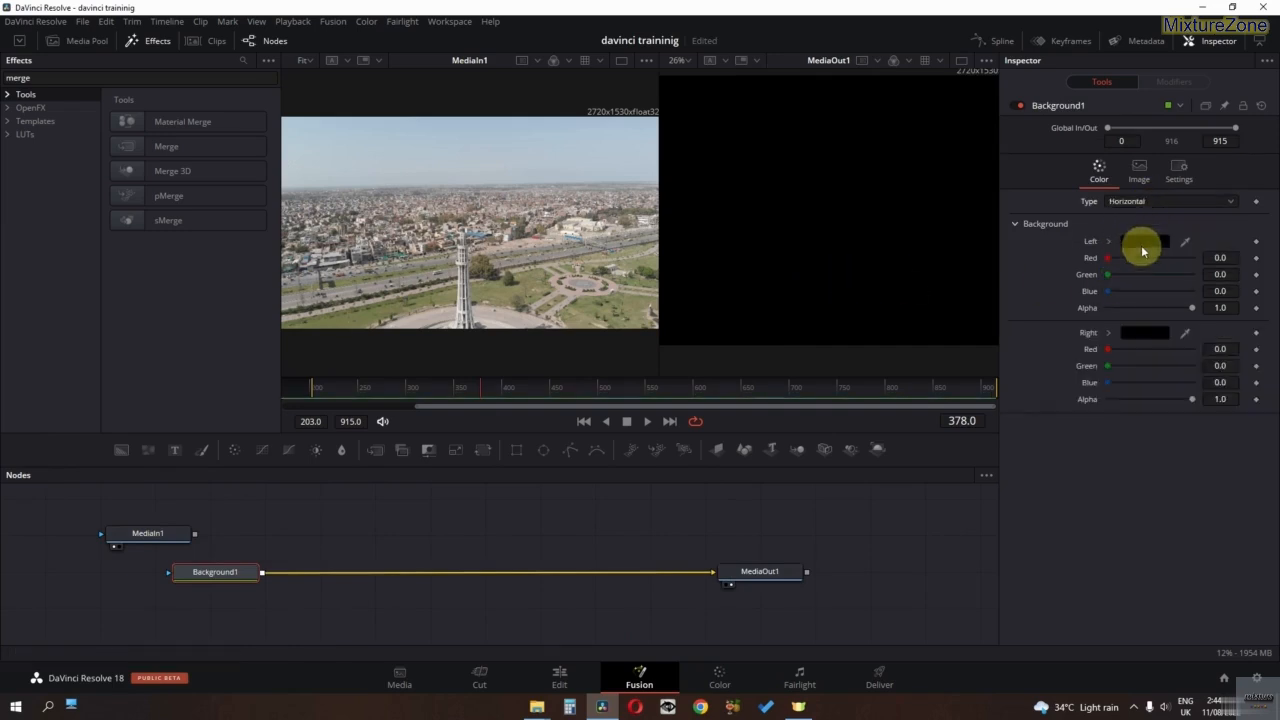
Step: Set the Left color of the Background1 gradient to bright green #00ff3c
{"action": "left_click", "coordinate": [1143, 241]}
{"action": "left_click", "coordinate": [723, 238]}
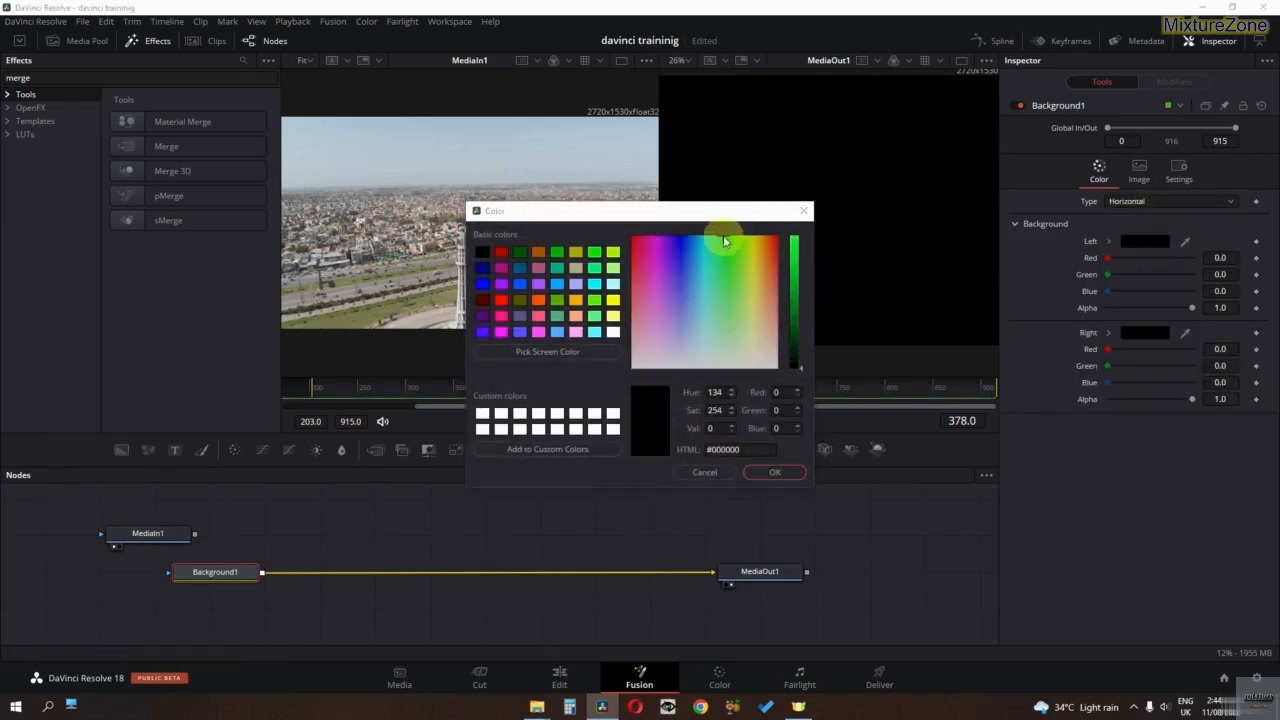
{"action": "left_click_drag", "start_coordinate": [797, 322], "coordinate": [795, 240]}
{"action": "left_click", "coordinate": [775, 472]}
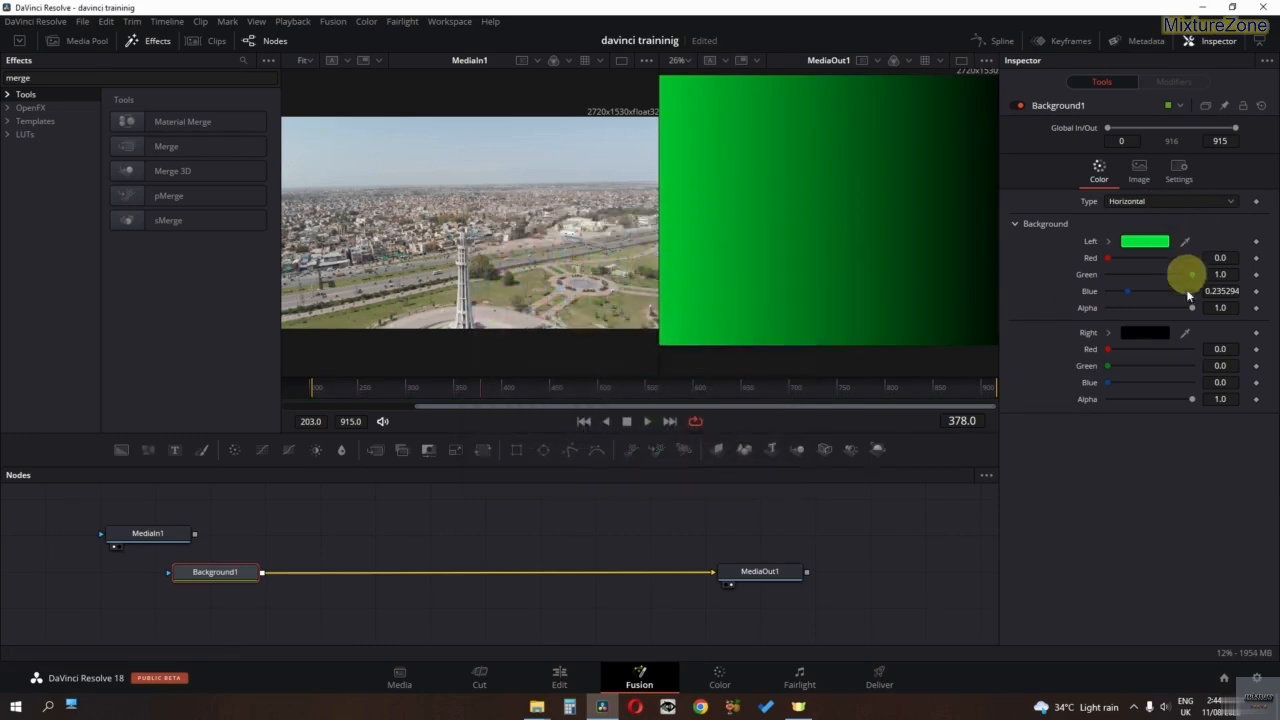
Step: Set the Right color of the Background1 gradient to blue #0091ff
{"action": "left_click", "coordinate": [1160, 334]}
{"action": "left_click", "coordinate": [716, 238]}
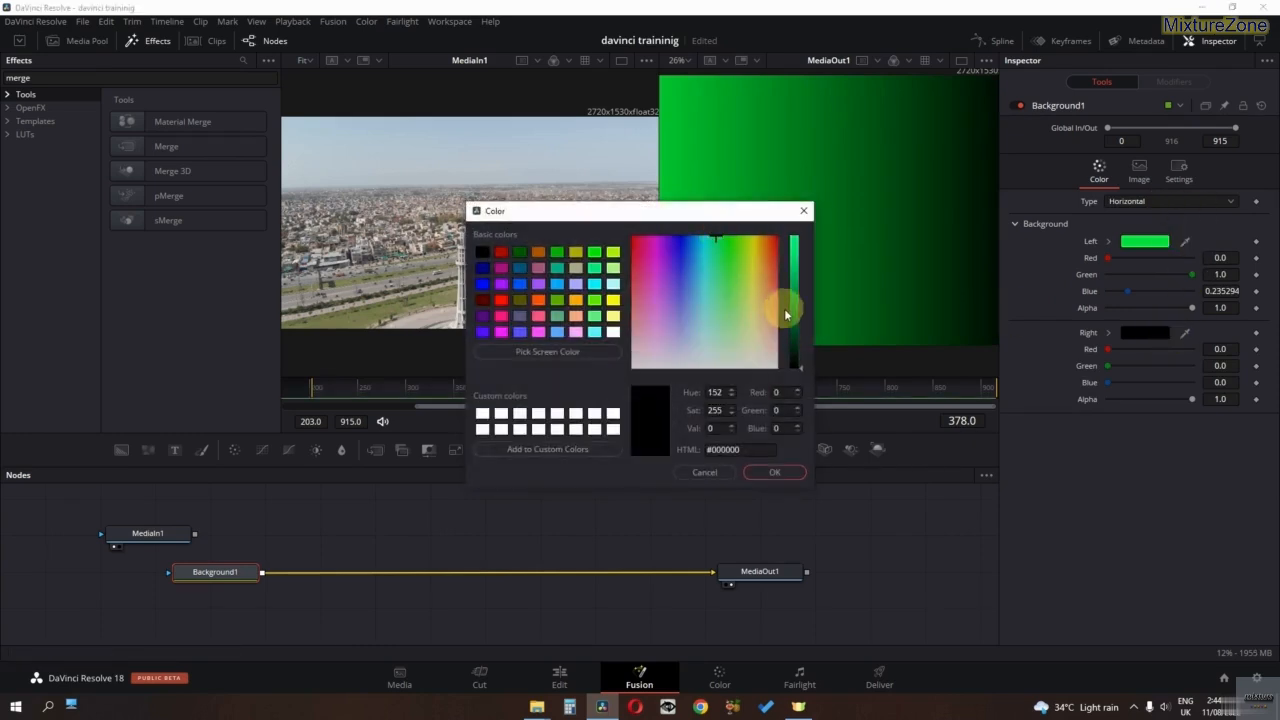
{"action": "left_click_drag", "start_coordinate": [795, 318], "coordinate": [797, 240]}
{"action": "left_click_drag", "start_coordinate": [729, 337], "coordinate": [694, 237]}
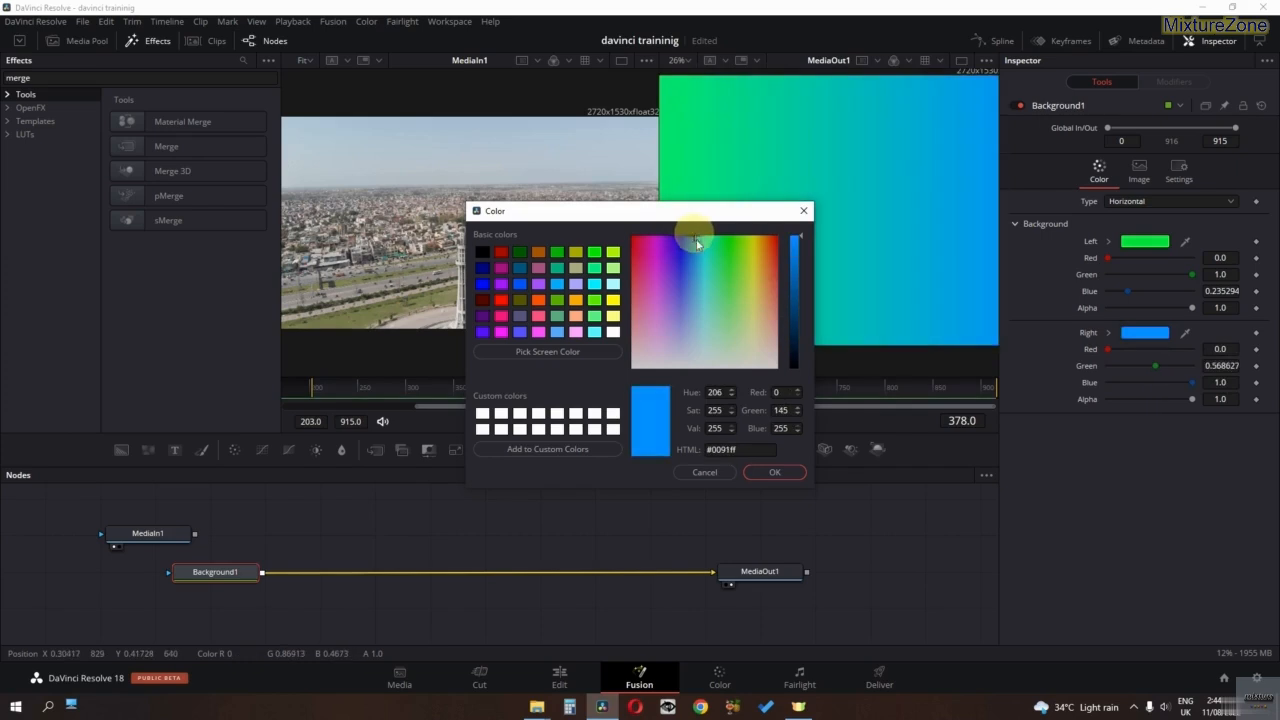
{"action": "left_click", "coordinate": [775, 472]}
Step: Change the Left color of the Background1 gradient to red #ff3f38 and return to a single viewer
{"action": "left_click", "coordinate": [1145, 241]}
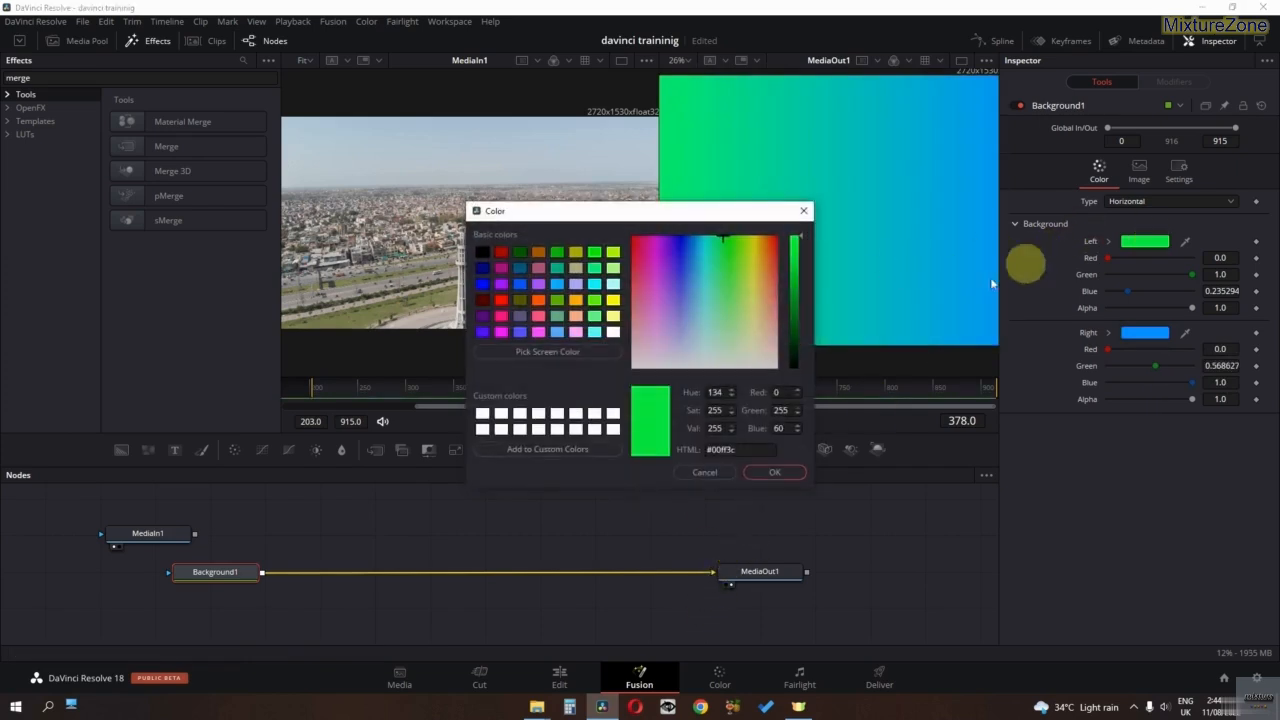
{"action": "left_click", "coordinate": [731, 250]}
{"action": "left_click_drag", "start_coordinate": [731, 250], "coordinate": [776, 264]}
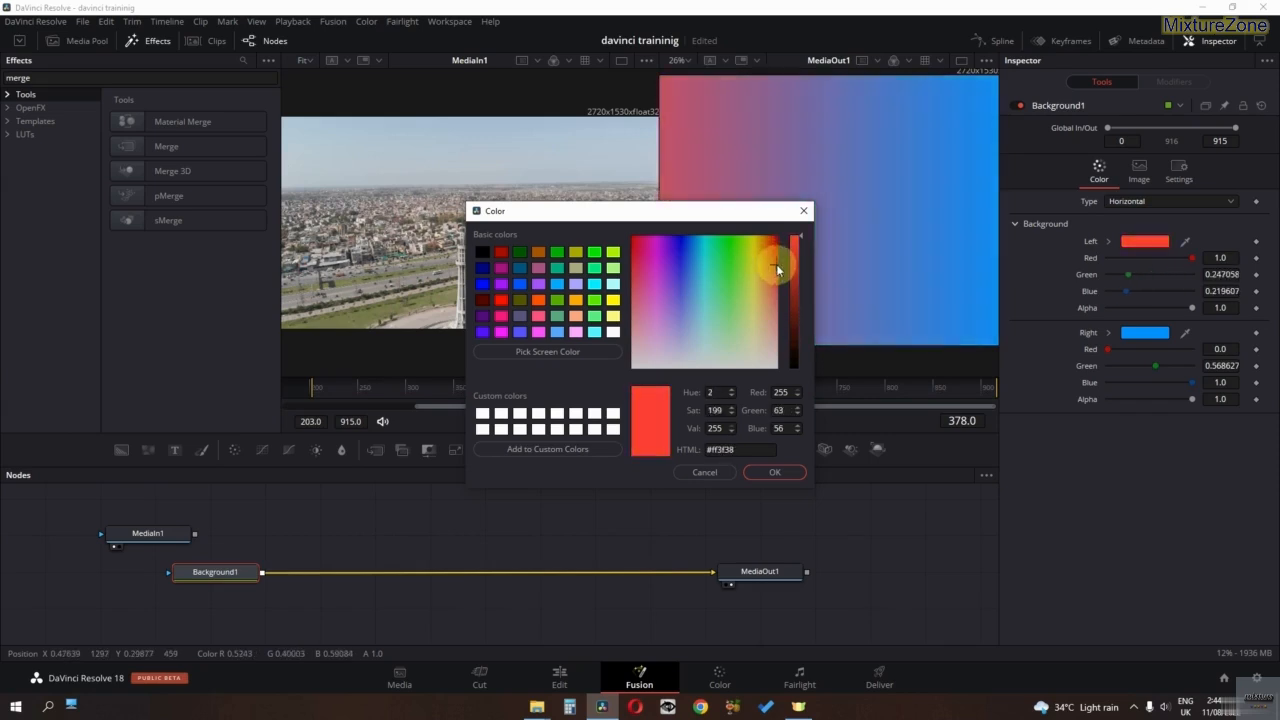
{"action": "left_click", "coordinate": [757, 475]}
{"action": "left_click", "coordinate": [961, 63]}
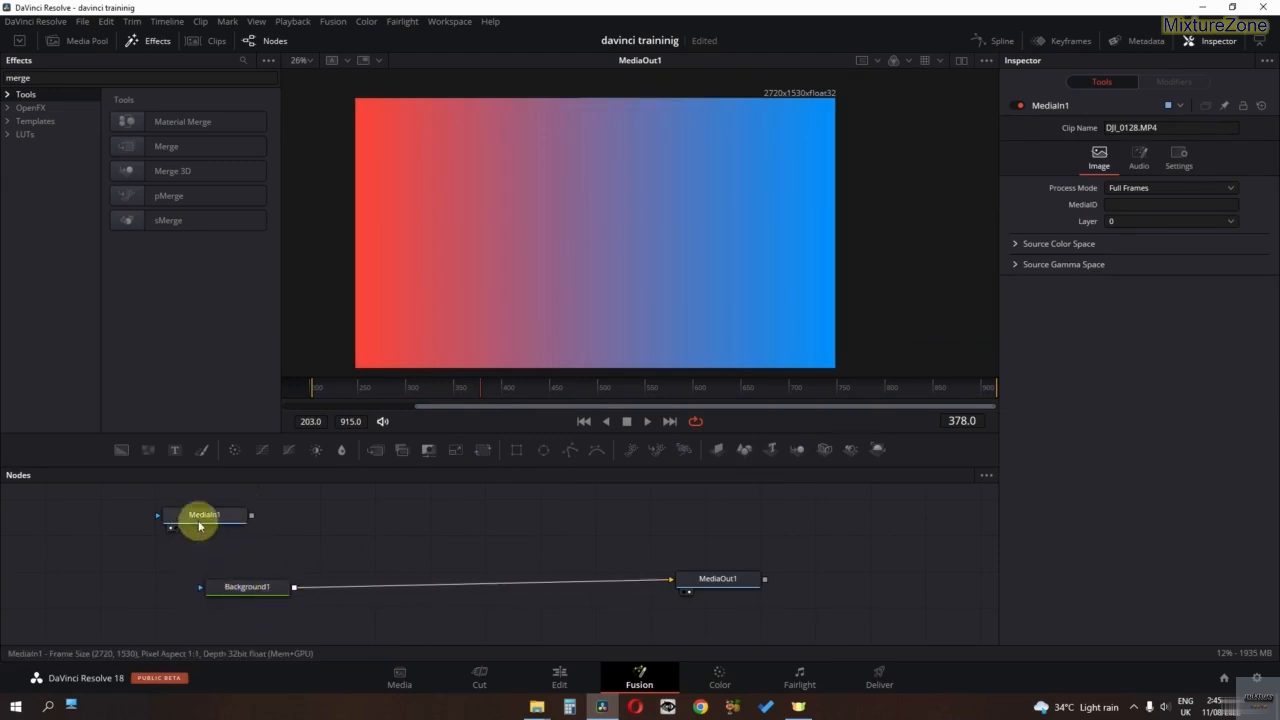
Step: Merge MediaIn1 as foreground over Background1 through a Merge node feeding MediaOut1, and place MediaIn1 above the merge
{"action": "left_click_drag", "start_coordinate": [199, 522], "coordinate": [489, 583]}
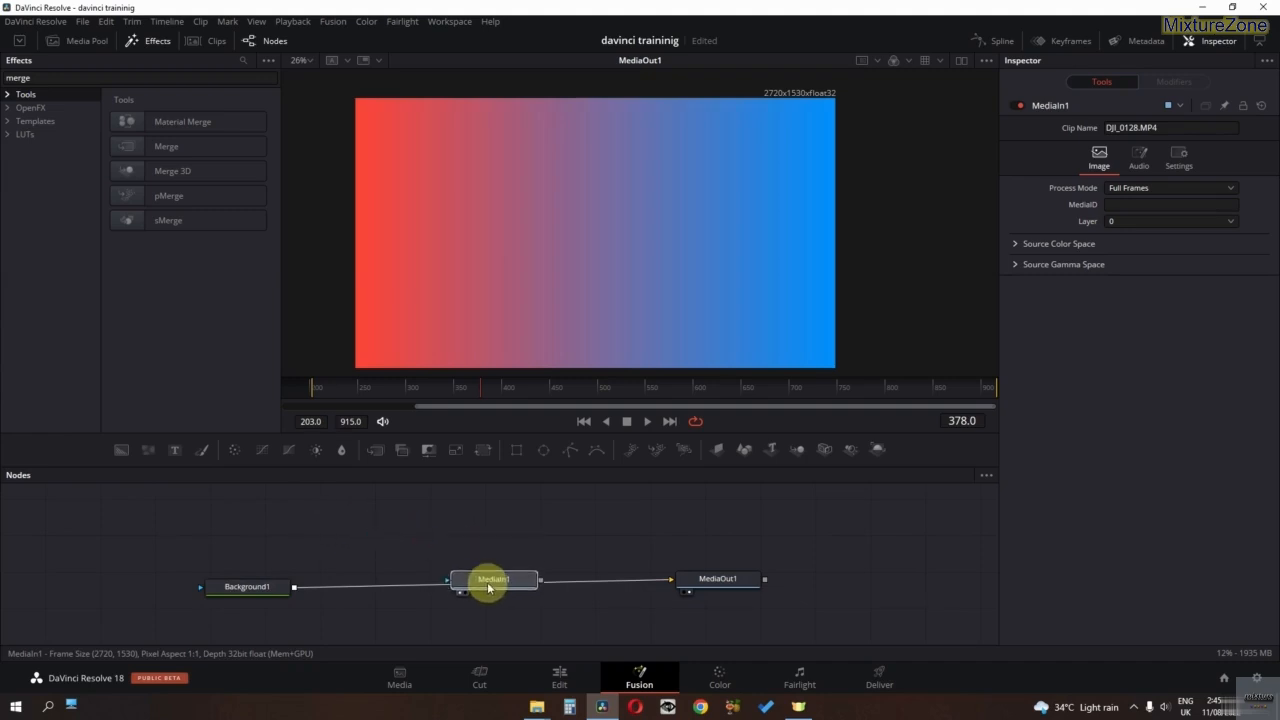
{"action": "left_click_drag", "start_coordinate": [489, 591], "coordinate": [491, 585]}
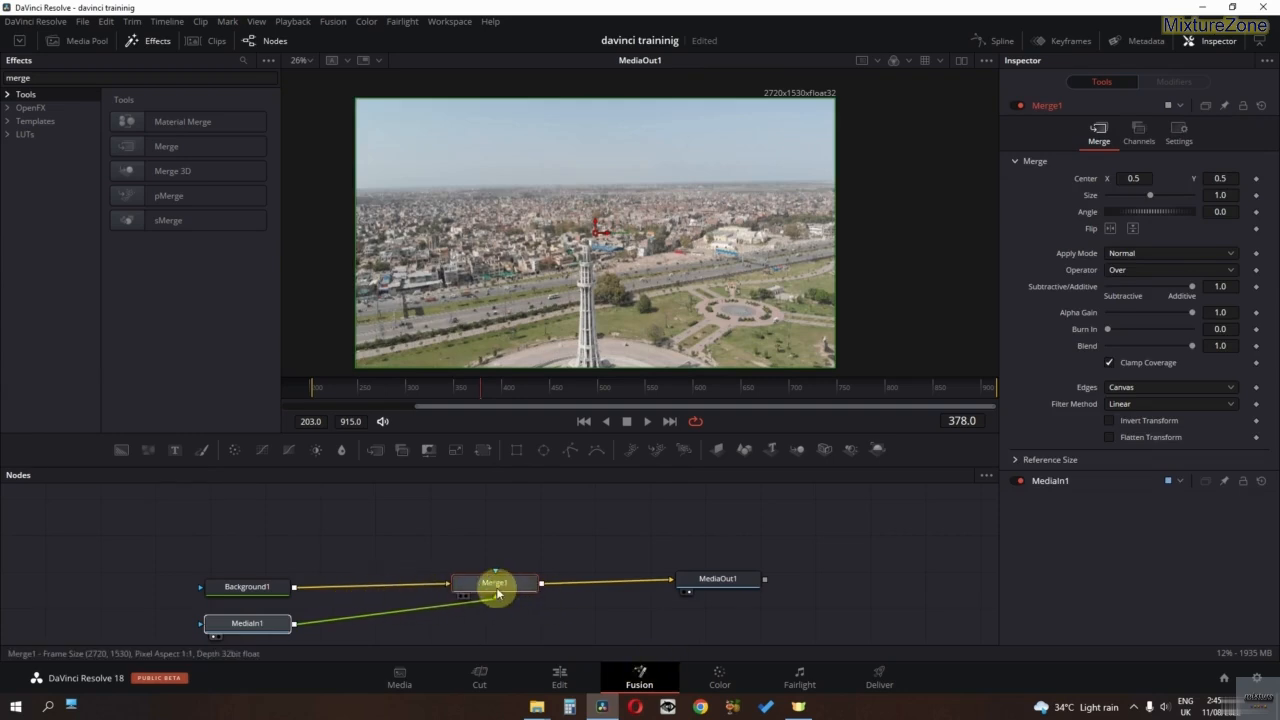
{"action": "left_click_drag", "start_coordinate": [497, 585], "coordinate": [420, 583]}
{"action": "left_click", "coordinate": [314, 614]}
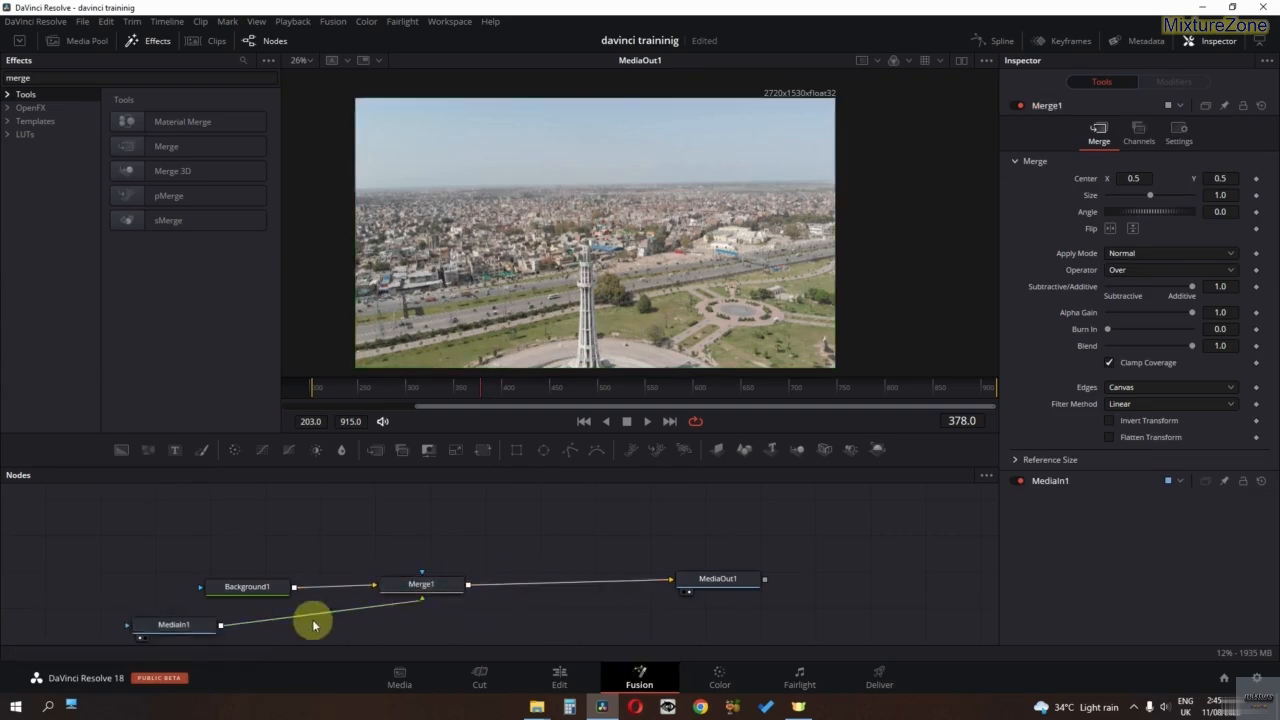
{"action": "left_click_drag", "start_coordinate": [182, 632], "coordinate": [390, 548]}
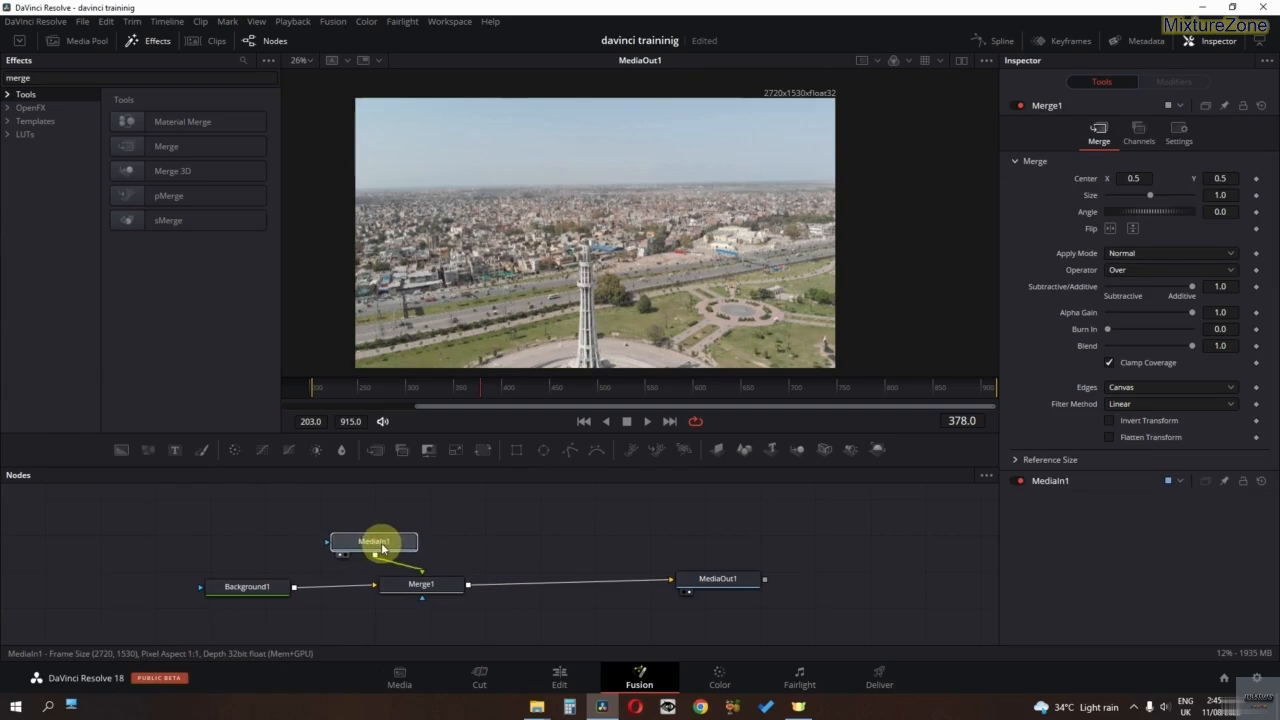
{"action": "left_click", "coordinate": [382, 548]}
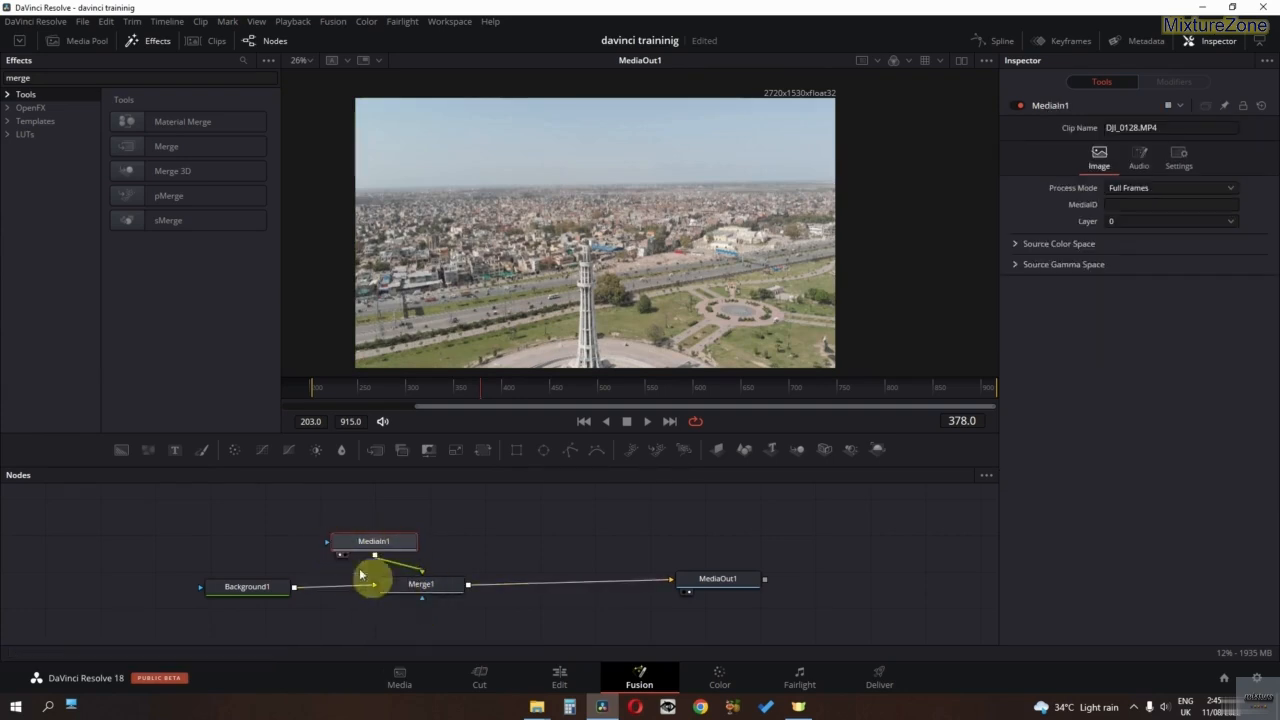
Step: Arrange MediaIn1 and Merge1 in a row above Background1 and set the Merge1 foreground size to 0.89
{"action": "left_click_drag", "start_coordinate": [246, 588], "coordinate": [253, 624]}
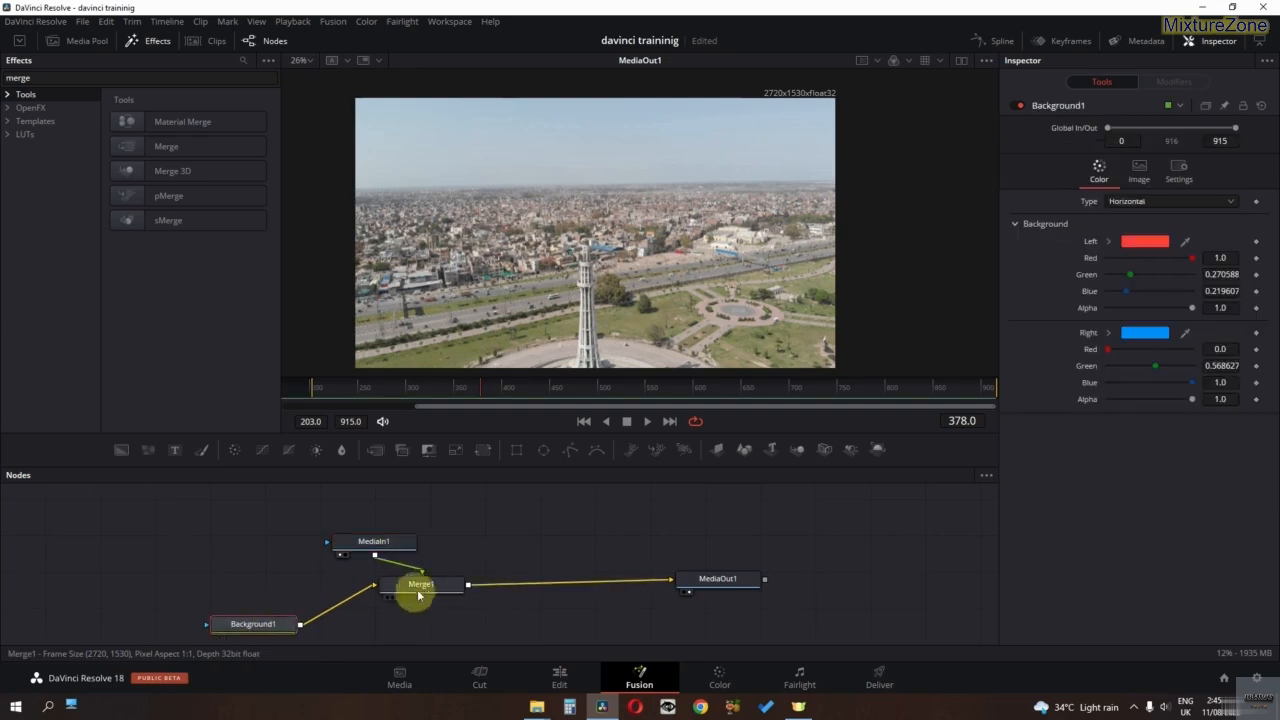
{"action": "left_click_drag", "start_coordinate": [418, 594], "coordinate": [194, 577]}
{"action": "left_click_drag", "start_coordinate": [331, 586], "coordinate": [321, 568]}
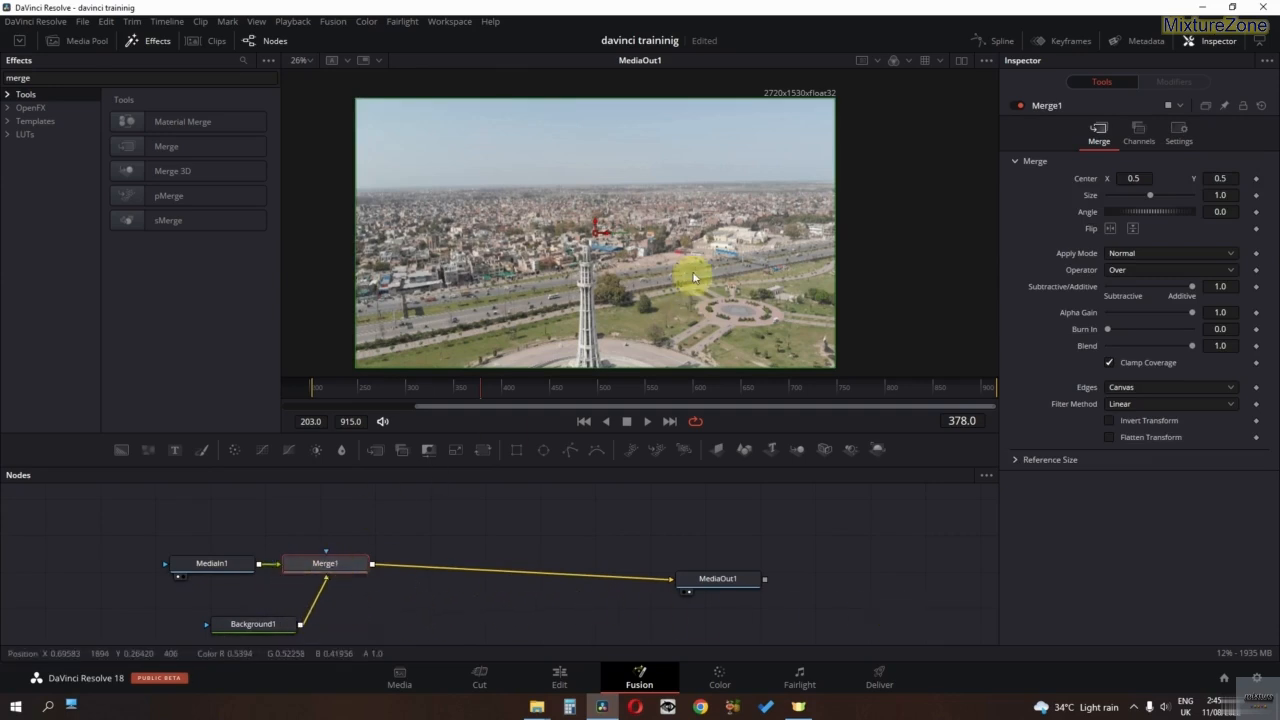
{"action": "scroll", "coordinate": [693, 268], "scroll_direction": "down", "scroll_amount": 2}
{"action": "left_click_drag", "start_coordinate": [1143, 194], "coordinate": [1144, 195]}
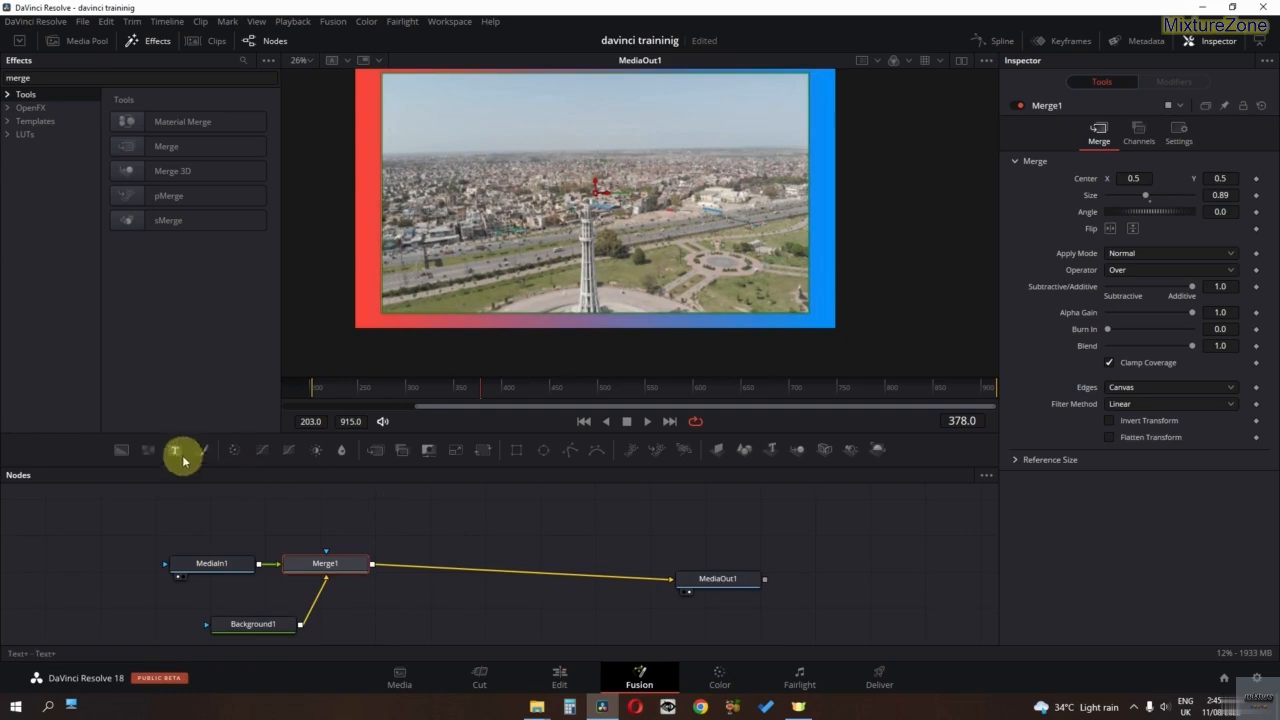
Step: Merge a Text+ node over the Merge1 output and place Text1 and Merge2 in a row above MediaIn1
{"action": "left_click_drag", "start_coordinate": [180, 458], "coordinate": [557, 575]}
{"action": "left_click_drag", "start_coordinate": [208, 600], "coordinate": [259, 520]}
{"action": "left_click_drag", "start_coordinate": [530, 574], "coordinate": [352, 522]}
Step: Enter TEXT as the content of Text1 and enlarge its size to about 0.24
{"action": "left_click", "coordinate": [287, 524]}
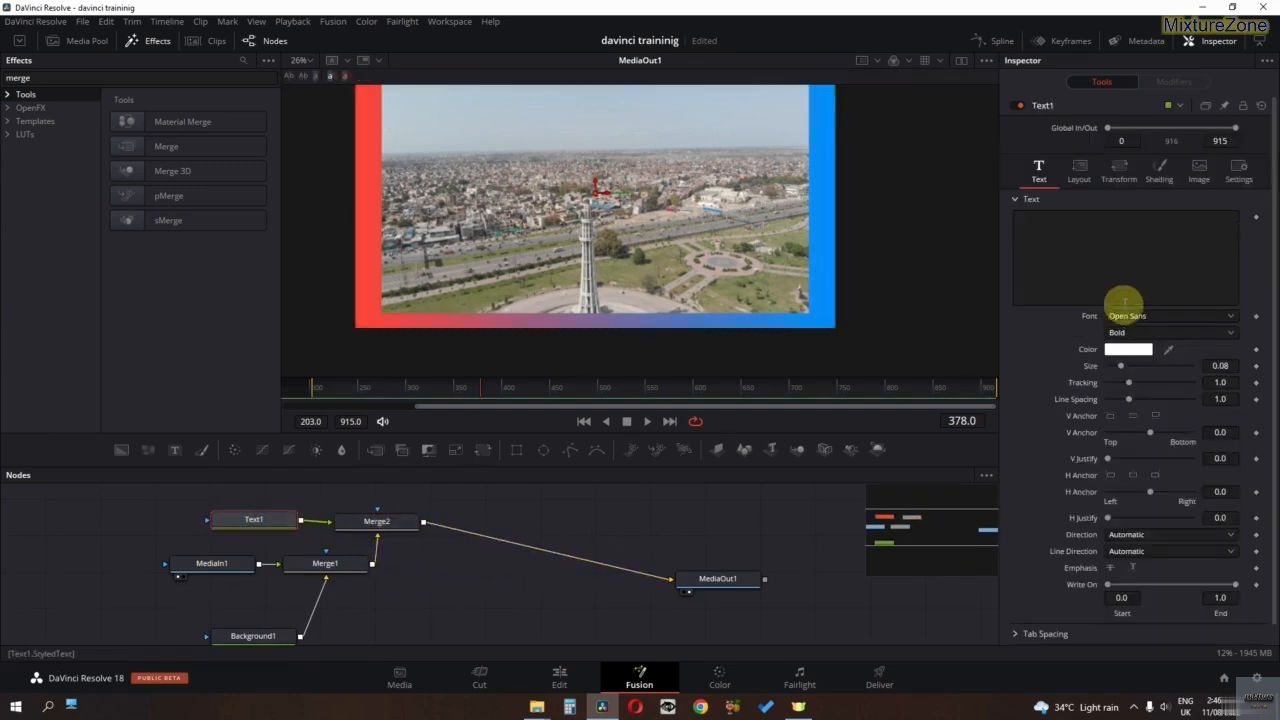
{"action": "left_click", "coordinate": [1111, 273]}
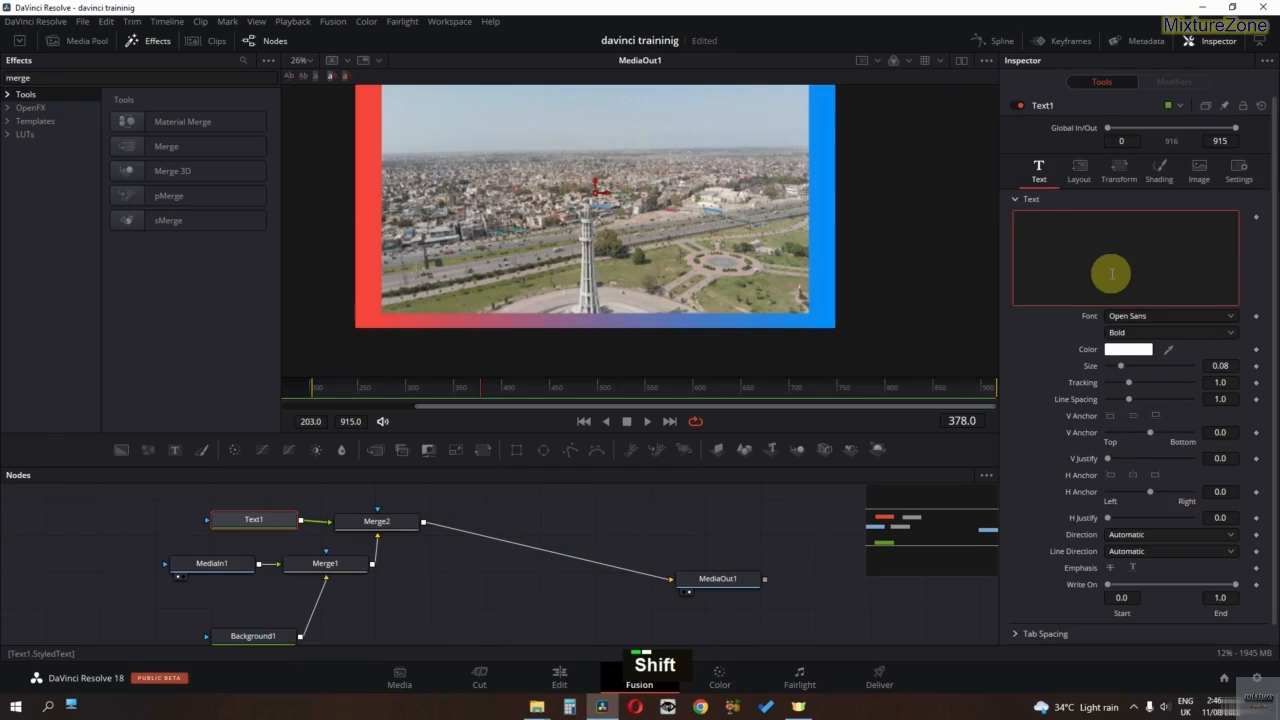
{"action": "type", "text": "TEXT"}
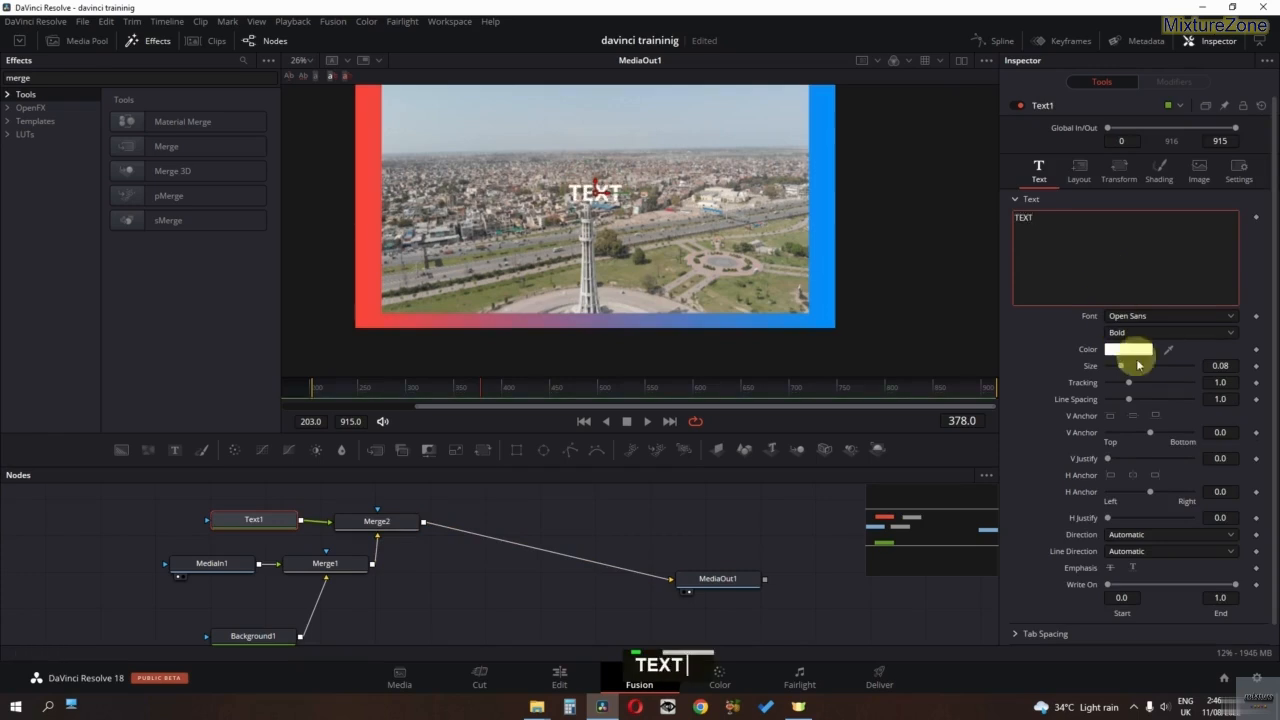
{"action": "left_click_drag", "start_coordinate": [1125, 369], "coordinate": [1152, 375]}
{"action": "middle_click", "coordinate": [651, 192]}
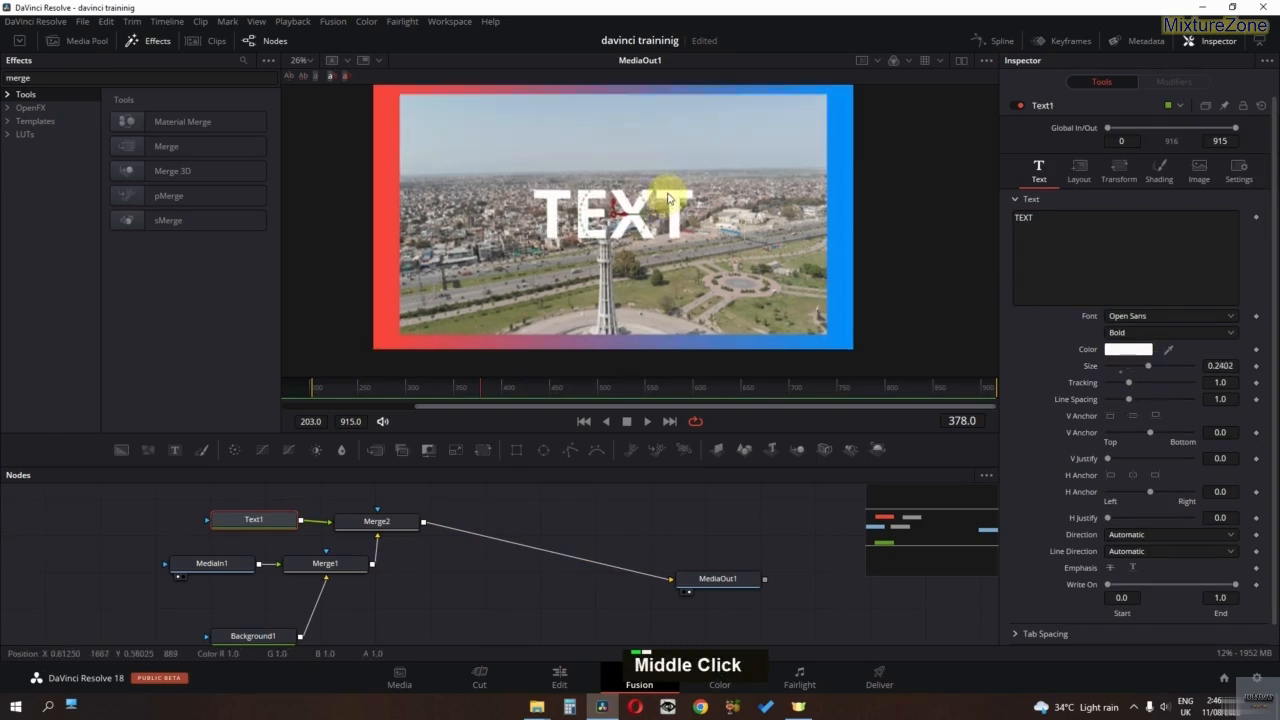
{"action": "scroll", "coordinate": [663, 200], "scroll_direction": "down", "scroll_amount": 2, "text": "ctrl"}
{"action": "scroll", "coordinate": [663, 200], "scroll_direction": "up", "scroll_amount": 2, "text": "ctrl"}
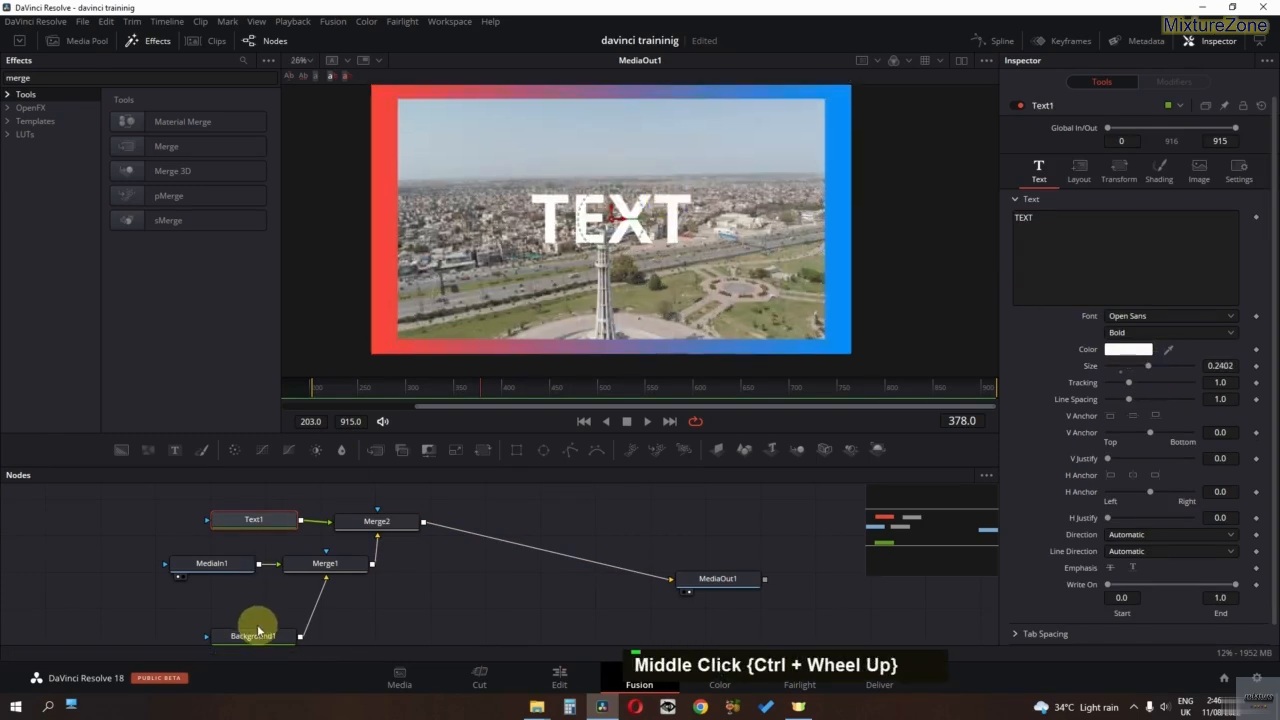
Step: Place Background1 below MediaIn1 and insert a Transform node between Merge2 and MediaOut1
{"action": "left_click_drag", "start_coordinate": [258, 630], "coordinate": [203, 613]}
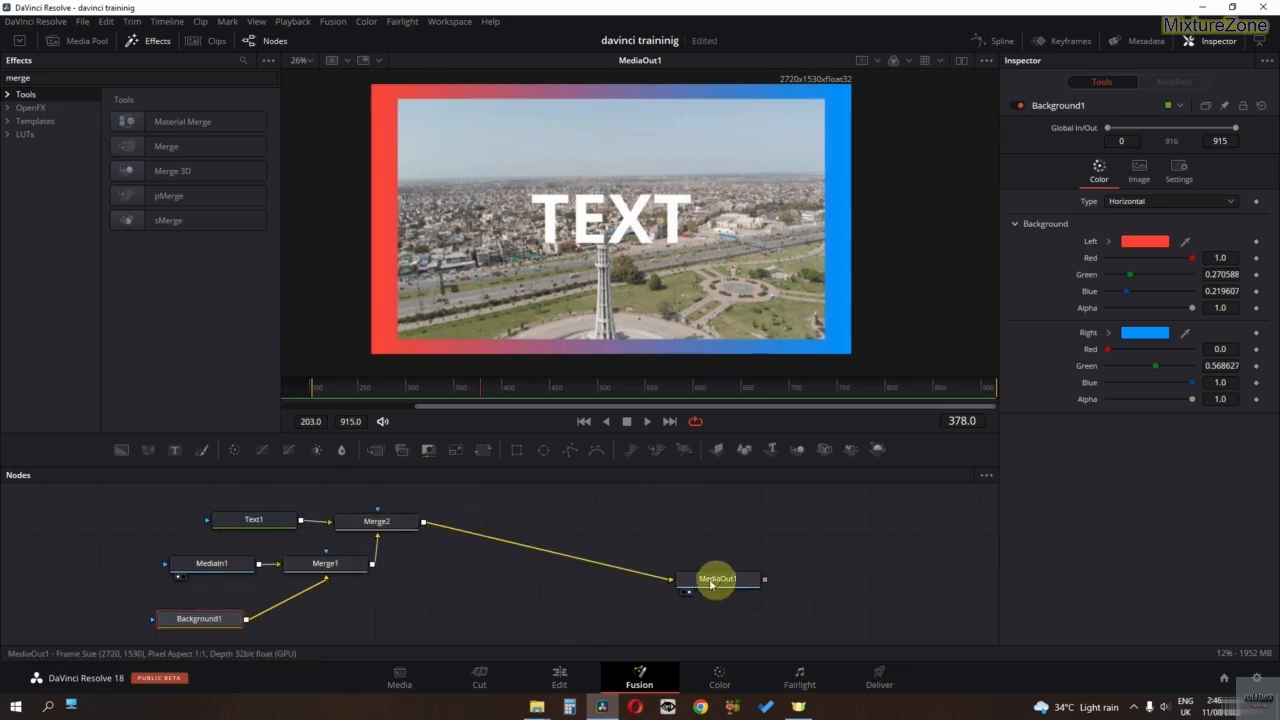
{"action": "left_click", "coordinate": [961, 60]}
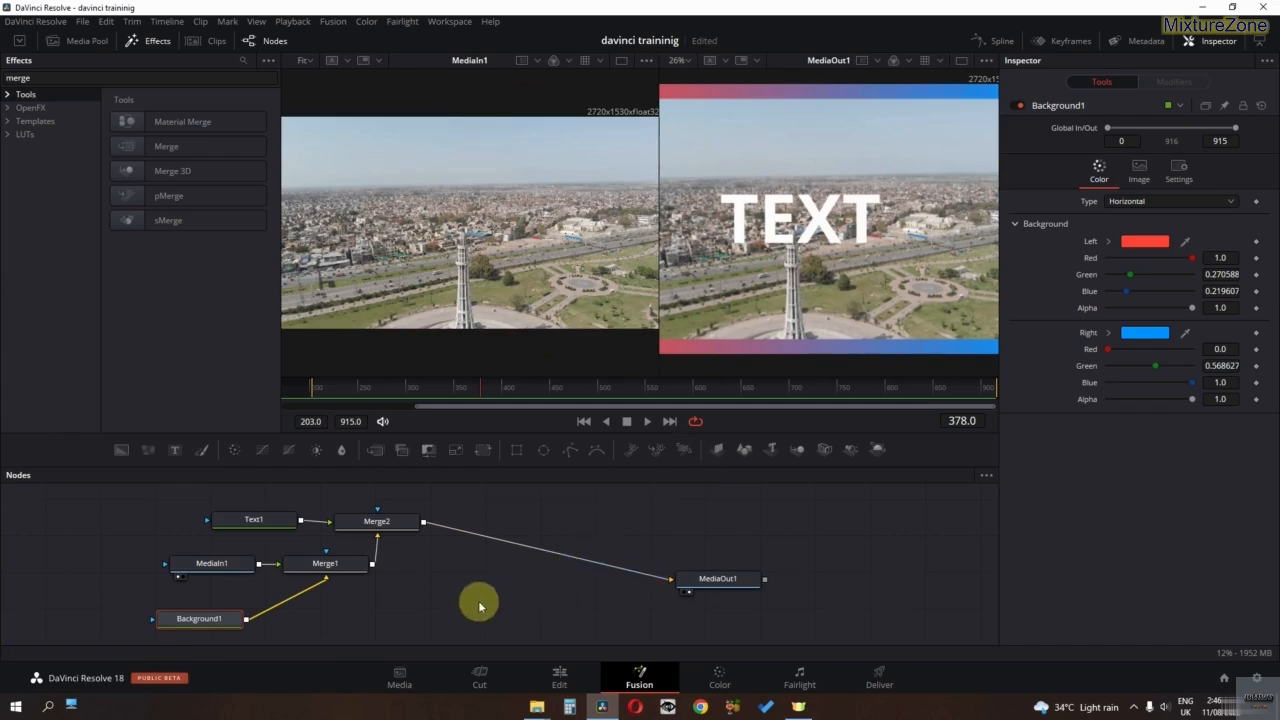
{"action": "left_click", "coordinate": [960, 62]}
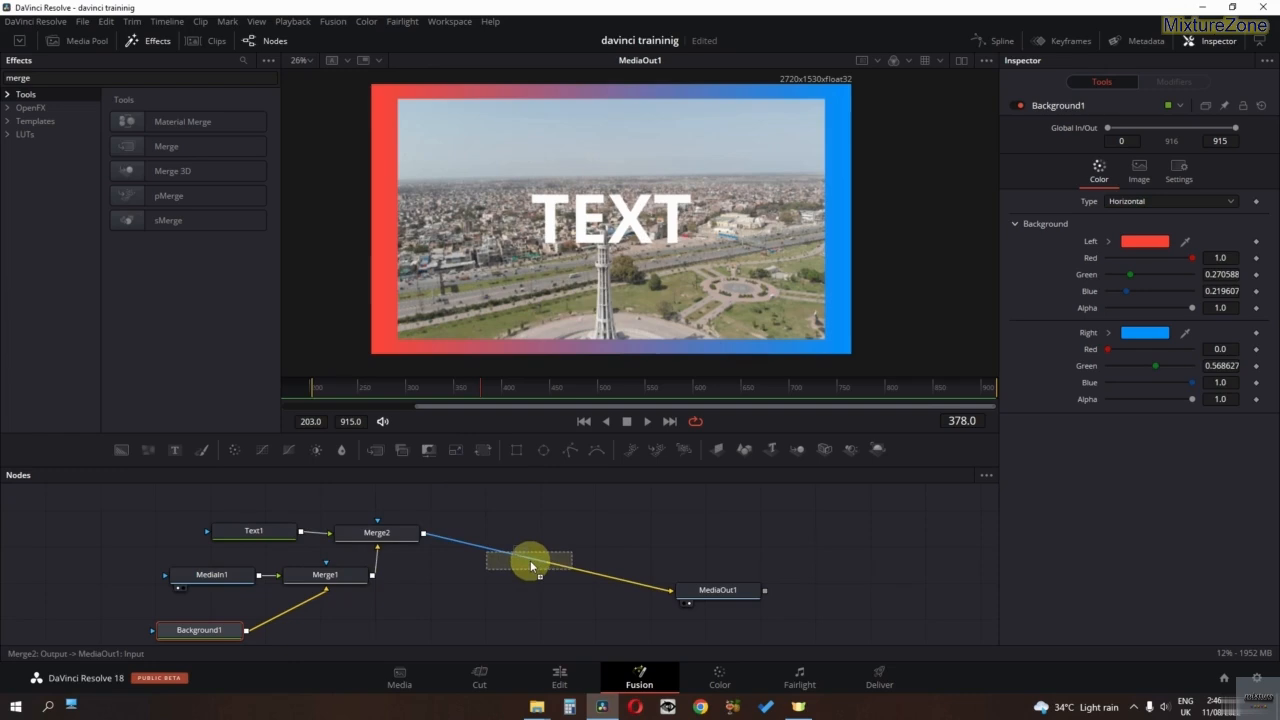
{"action": "left_click_drag", "start_coordinate": [531, 566], "coordinate": [530, 563]}
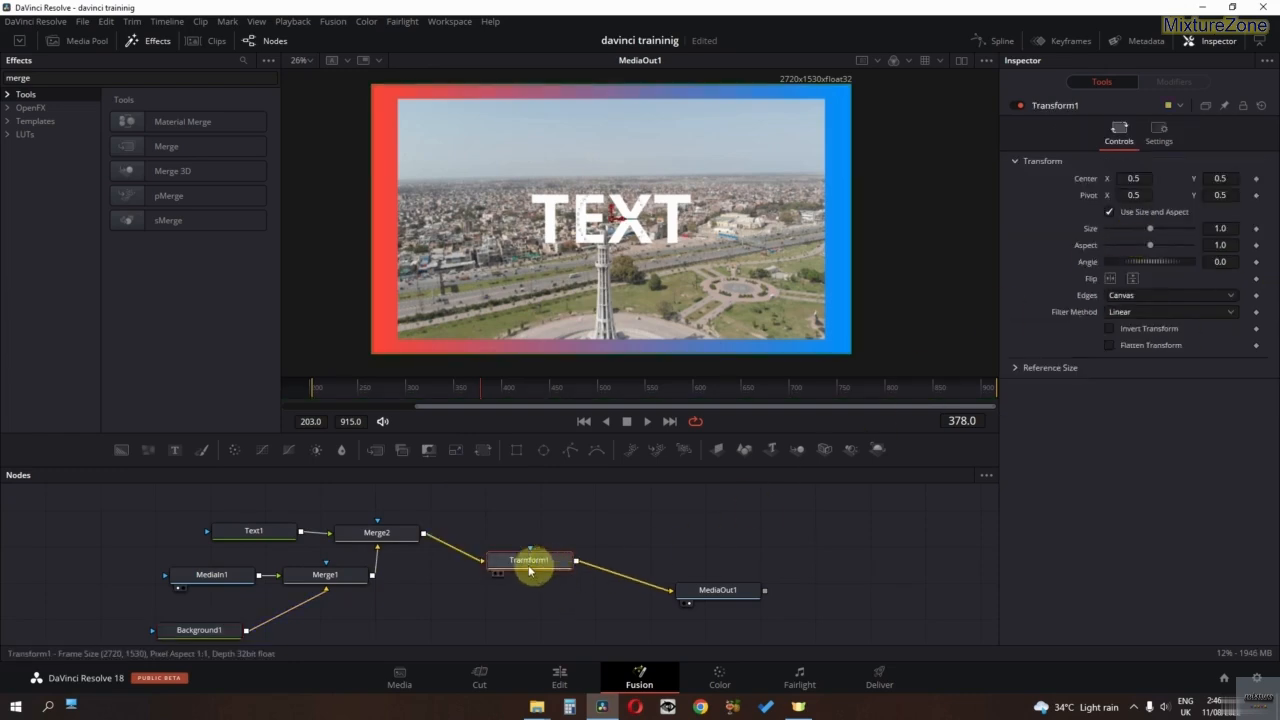
Step: Try Transform1 with size 0.94, aspect 1.95, angle 5.2, both flips and Center X 0.393, and reset the node
{"action": "left_click_drag", "start_coordinate": [1150, 228], "coordinate": [1114, 268]}
{"action": "left_click", "coordinate": [1111, 278]}
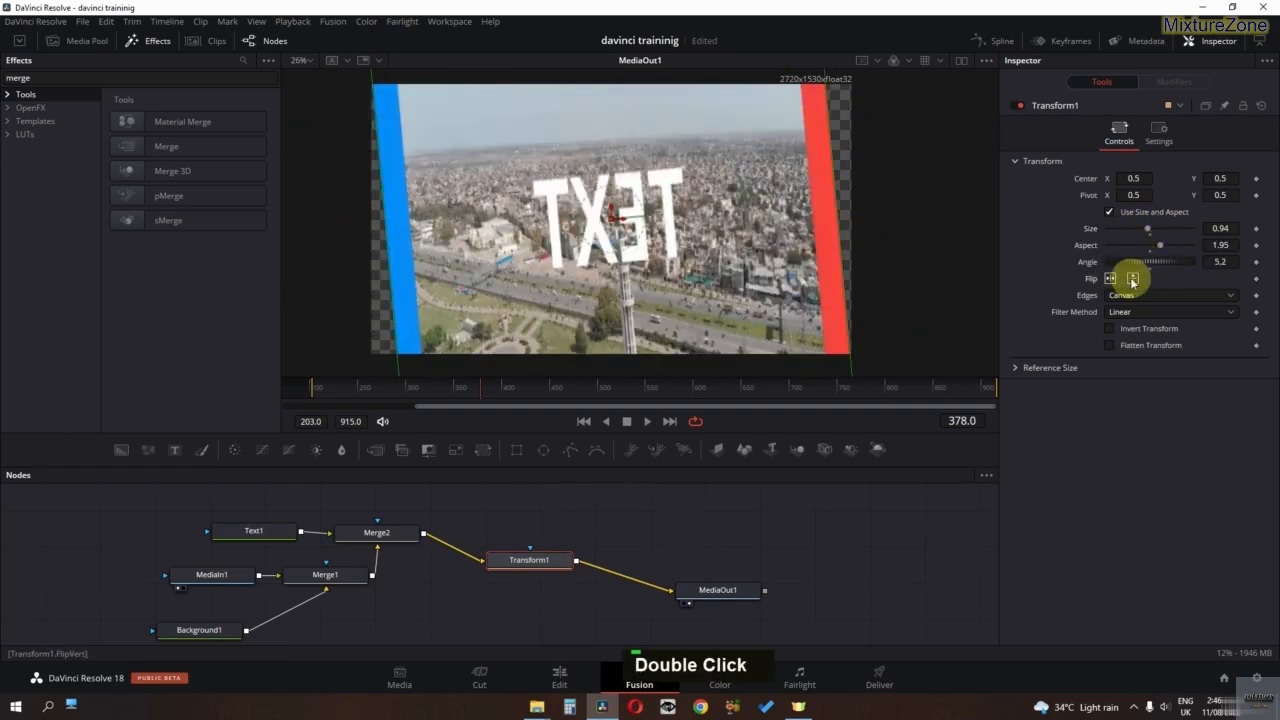
{"action": "left_click", "coordinate": [1133, 278]}
{"action": "left_click_drag", "start_coordinate": [1137, 178], "coordinate": [1028, 206]}
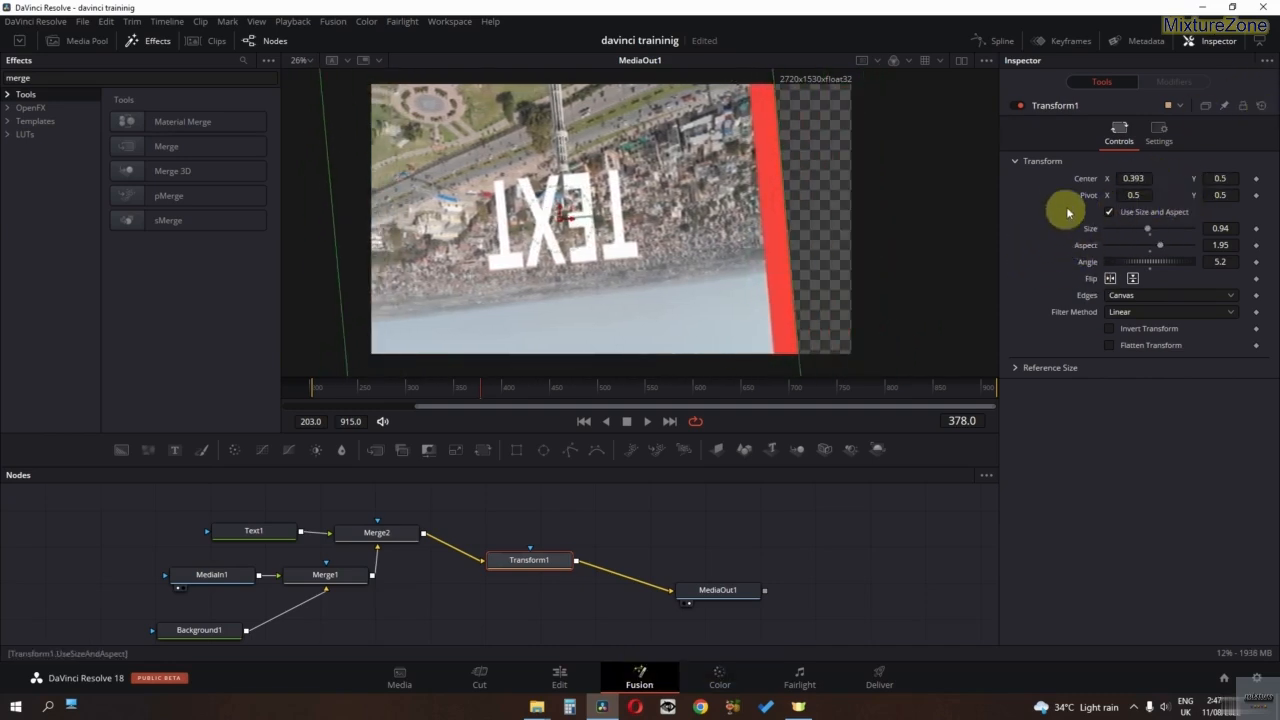
{"action": "left_click", "coordinate": [1258, 112]}
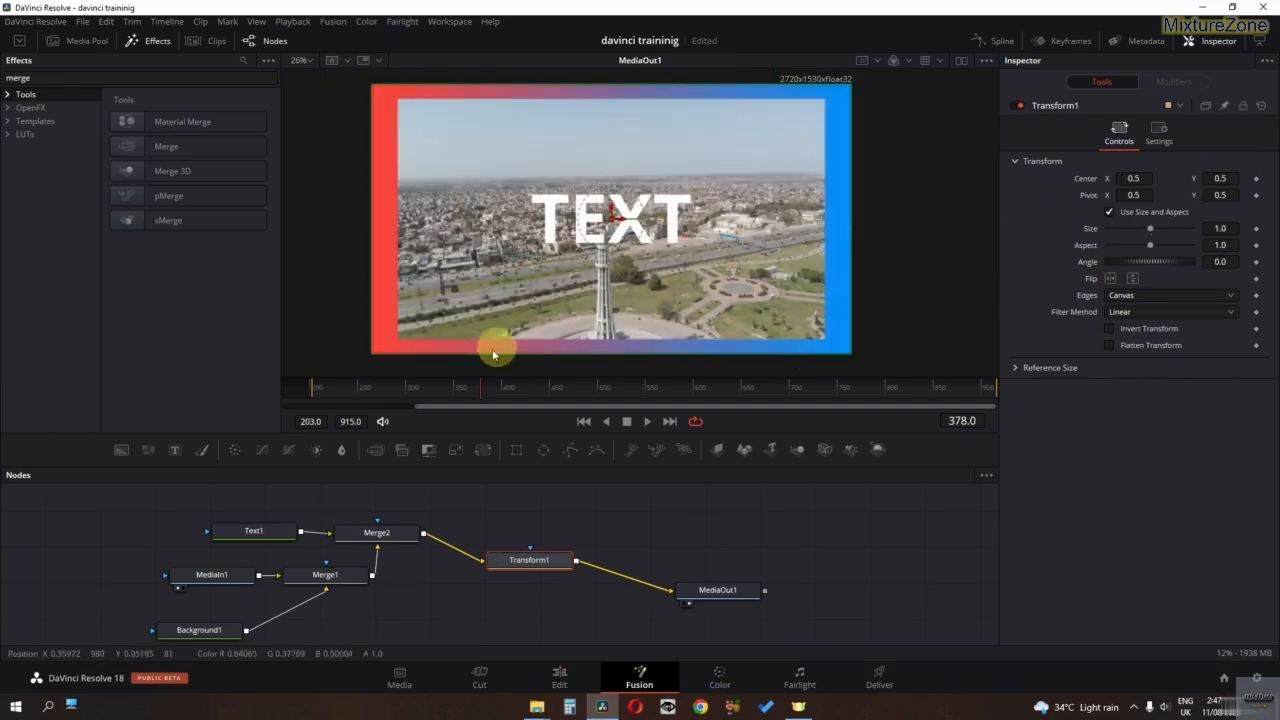
Step: Move Background1 farther away from Merge1 and try adding an unconnected Brightness Contrast node
{"action": "scroll", "coordinate": [500, 535], "scroll_direction": "down", "scroll_amount": 2}
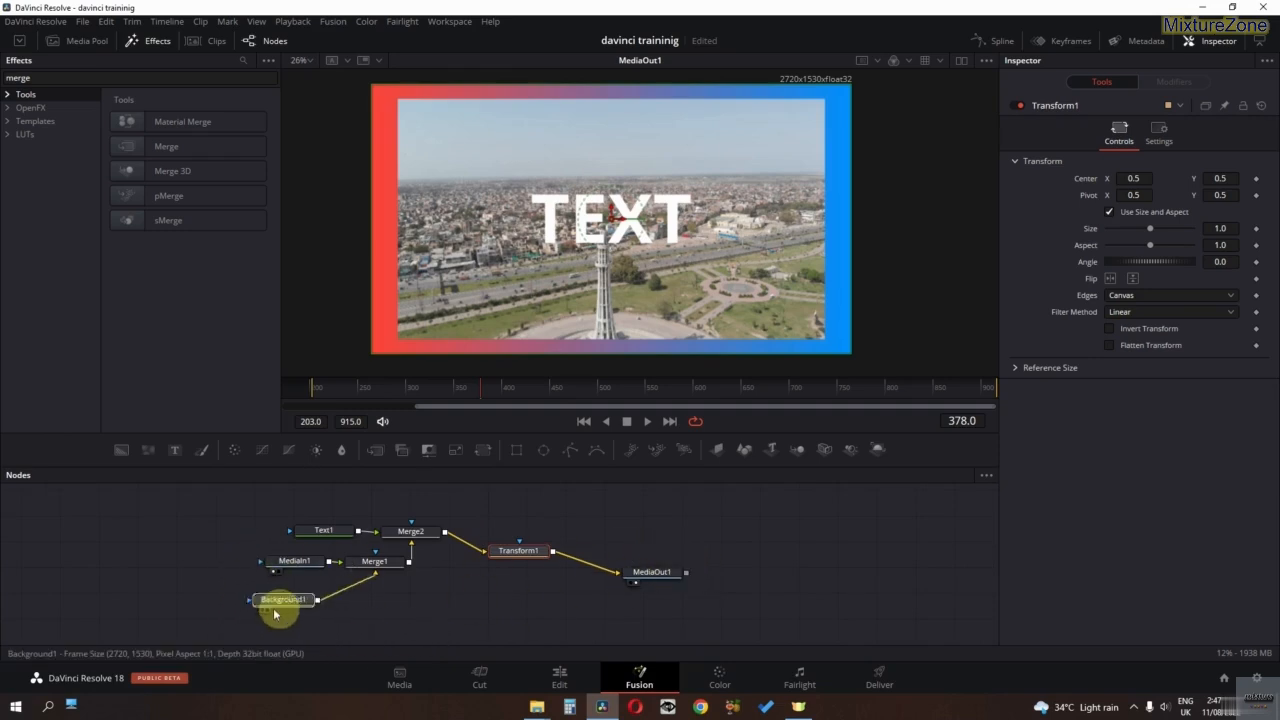
{"action": "left_click_drag", "start_coordinate": [275, 614], "coordinate": [191, 610]}
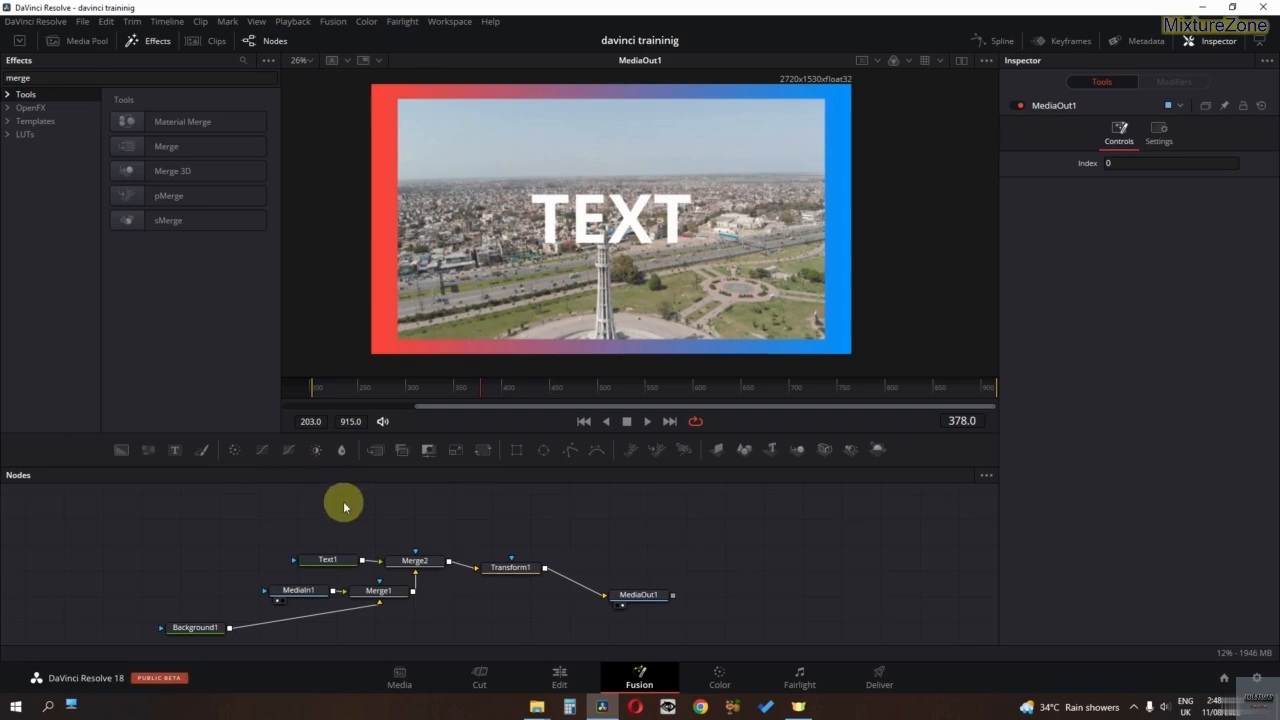
{"action": "left_click", "coordinate": [316, 453]}
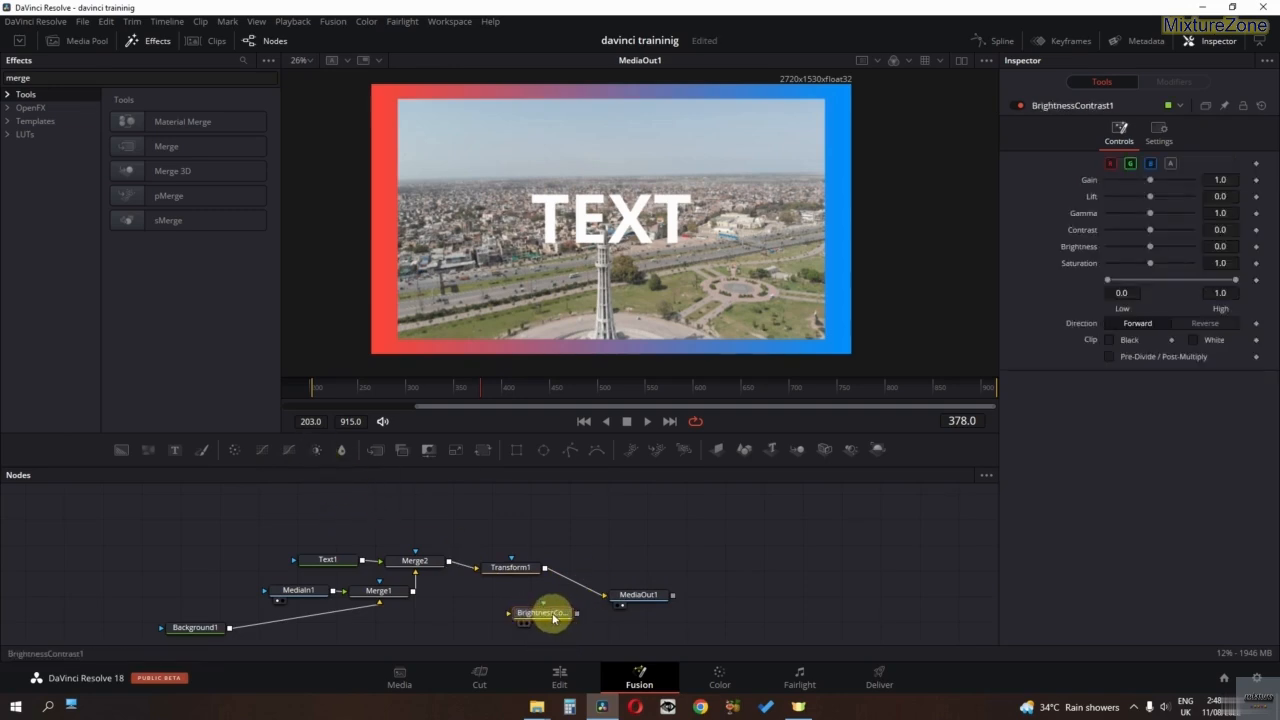
{"action": "key", "text": "BackSpace"}
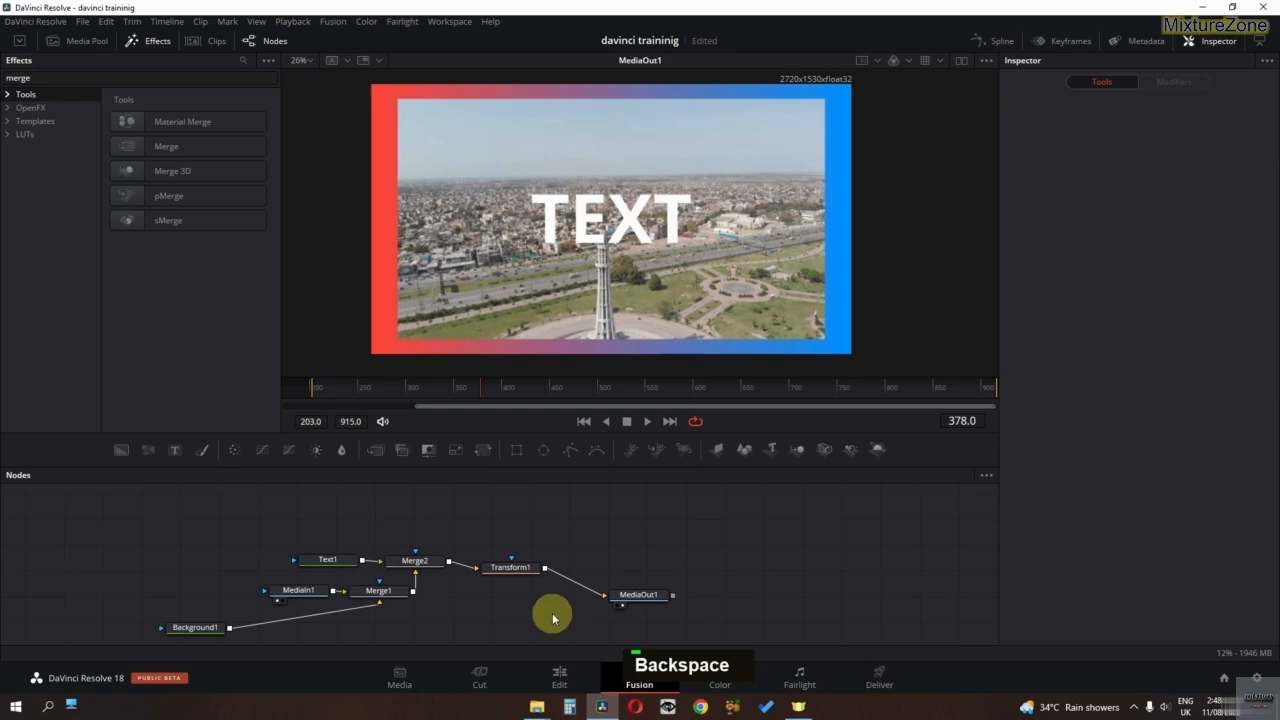
Step: Insert a Brightness Contrast node between Transform1 and MediaOut1 with Lift at -0.14 and Gamma at 1.7
{"action": "left_click", "coordinate": [516, 578]}
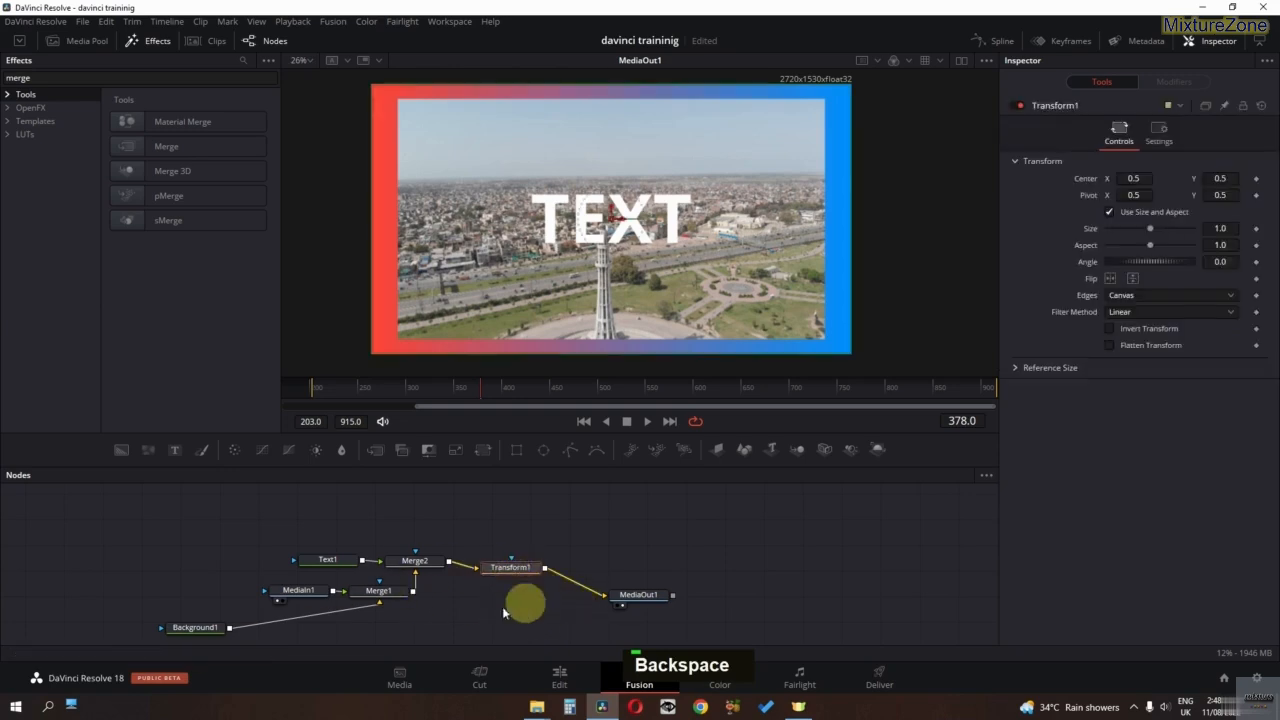
{"action": "left_click", "coordinate": [316, 456]}
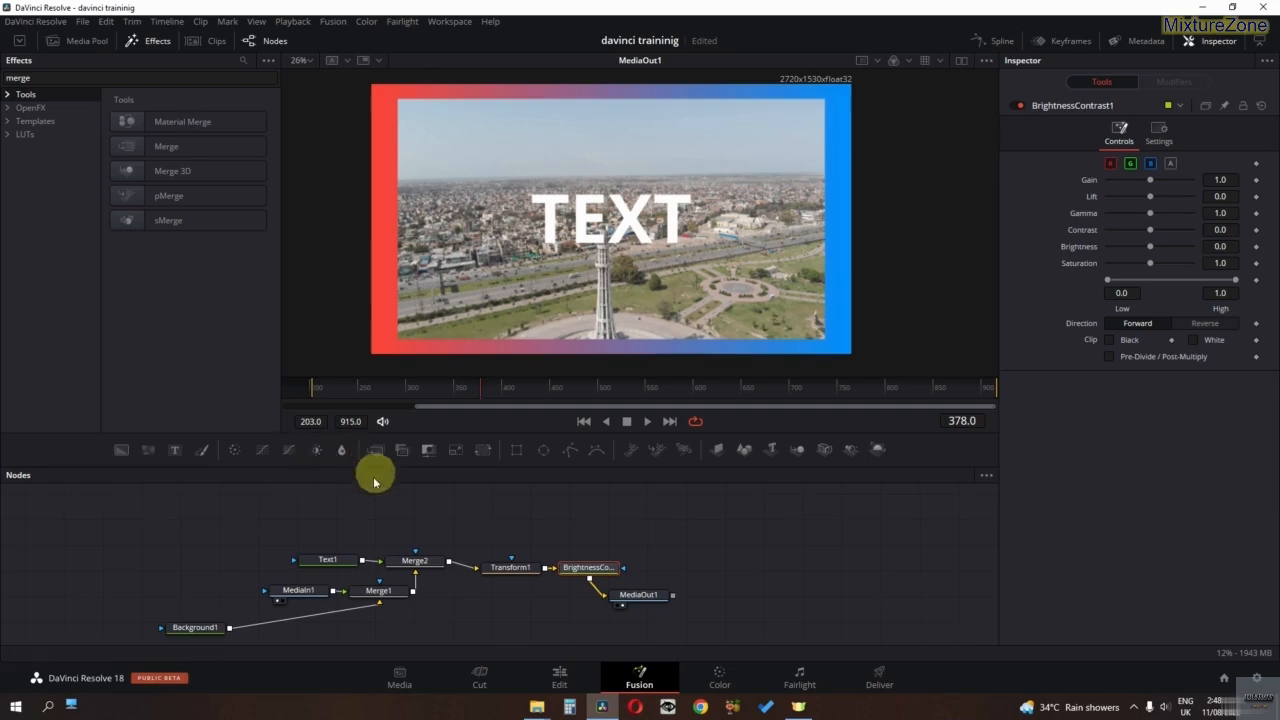
{"action": "left_click_drag", "start_coordinate": [640, 596], "coordinate": [723, 571]}
{"action": "left_click_drag", "start_coordinate": [575, 569], "coordinate": [608, 571]}
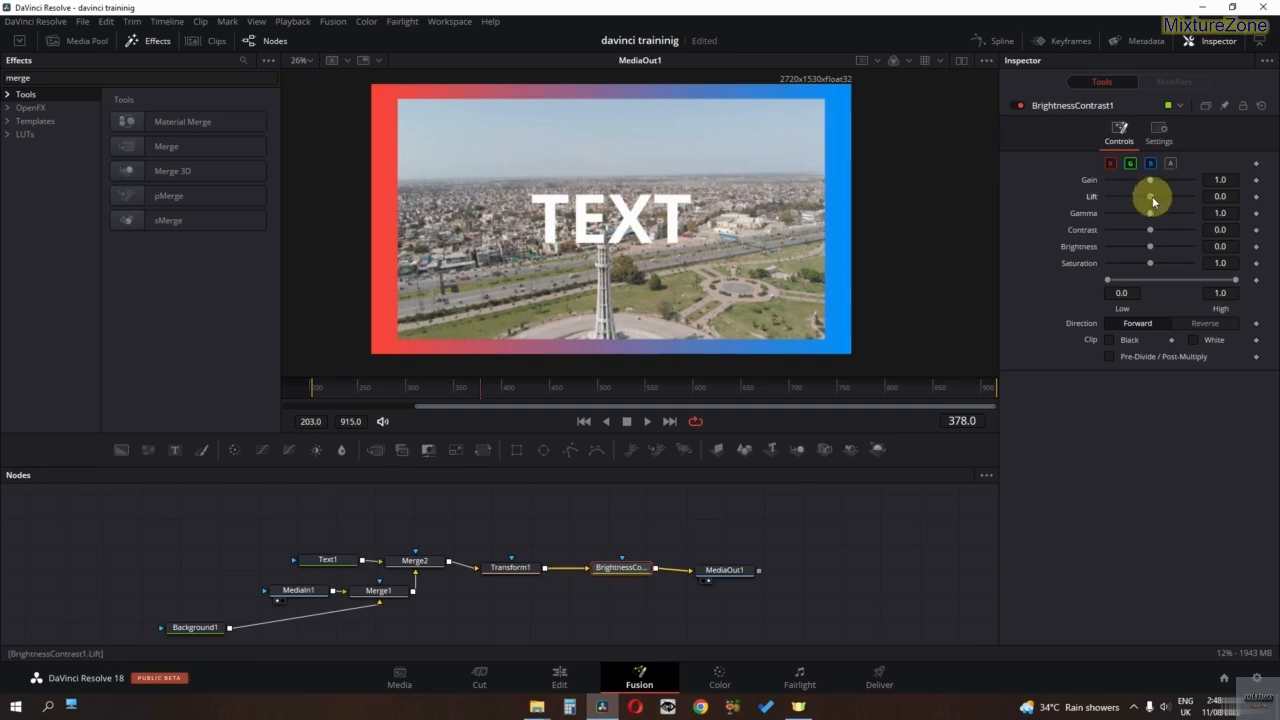
{"action": "mouse_move", "coordinate": [1153, 199]}
{"action": "left_mouse_down"}
{"action": "mouse_move", "coordinate": [1128, 203]}
{"action": "mouse_move", "coordinate": [1157, 213]}
{"action": "left_mouse_up"}
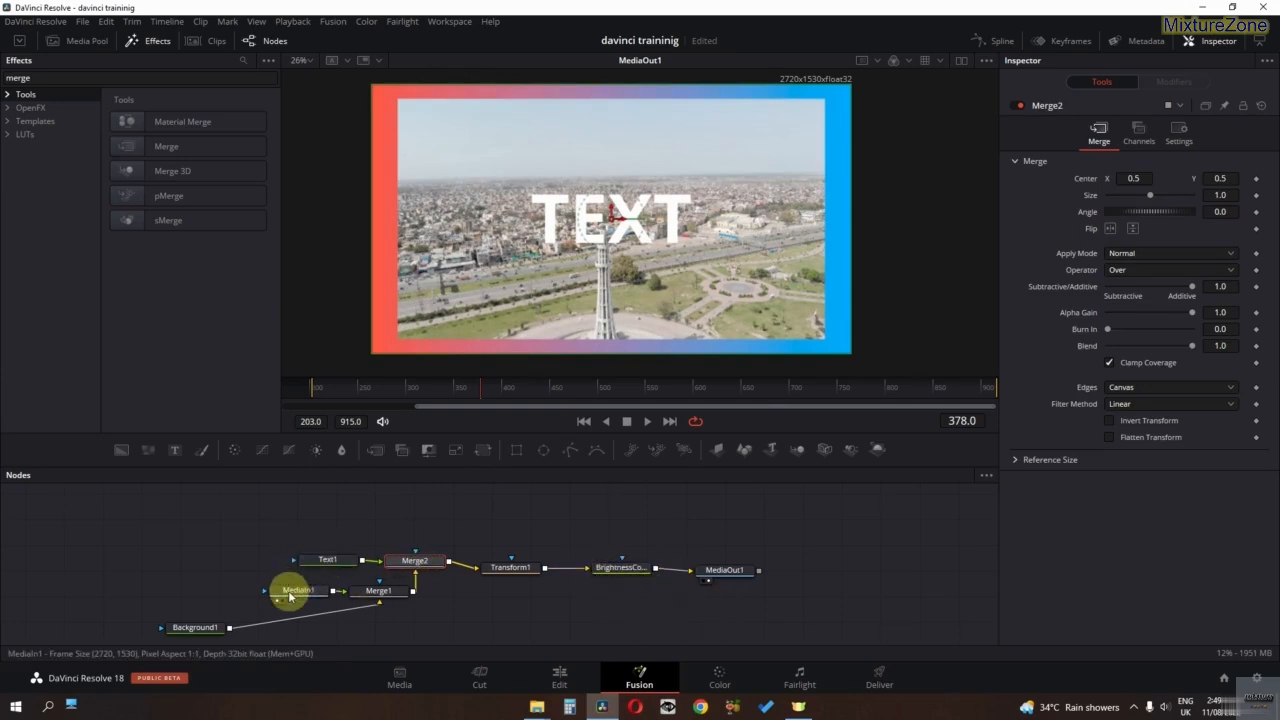
Step: Move MediaIn1 away from Merge1 to make room and delete the Brightness Contrast node following Transform1
{"action": "left_click_drag", "start_coordinate": [292, 597], "coordinate": [198, 596]}
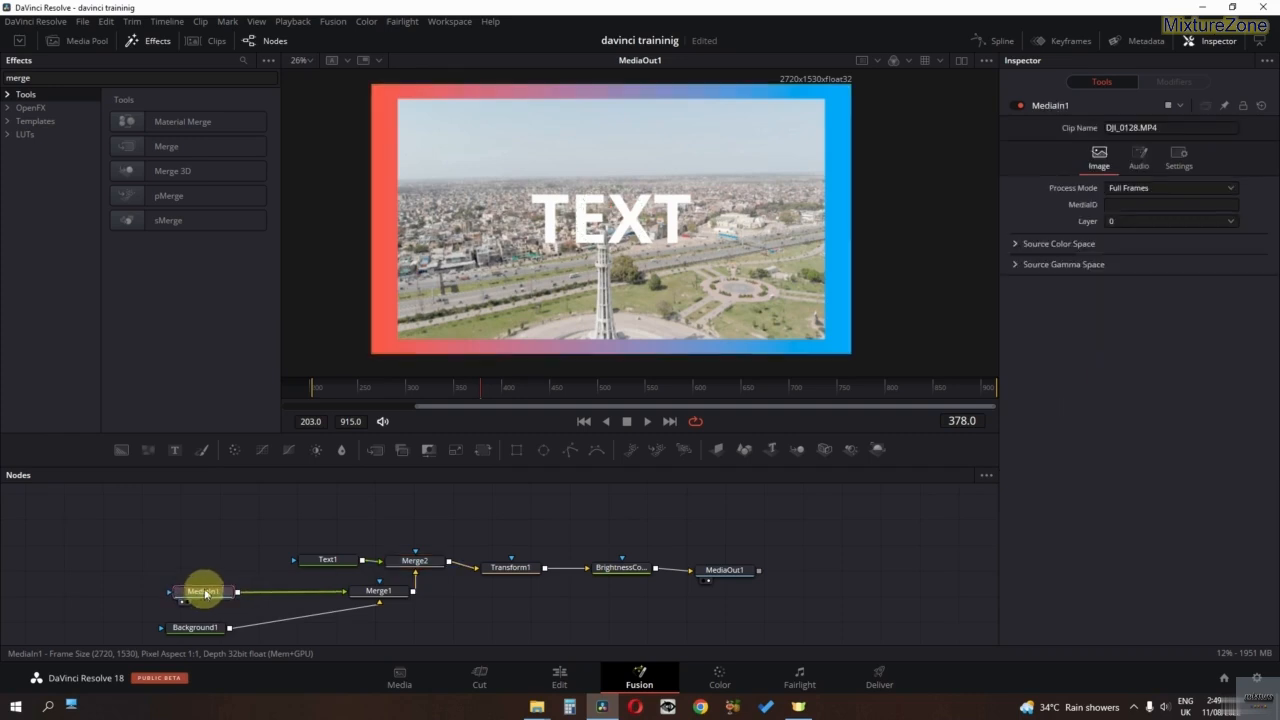
{"action": "left_click", "coordinate": [614, 568]}
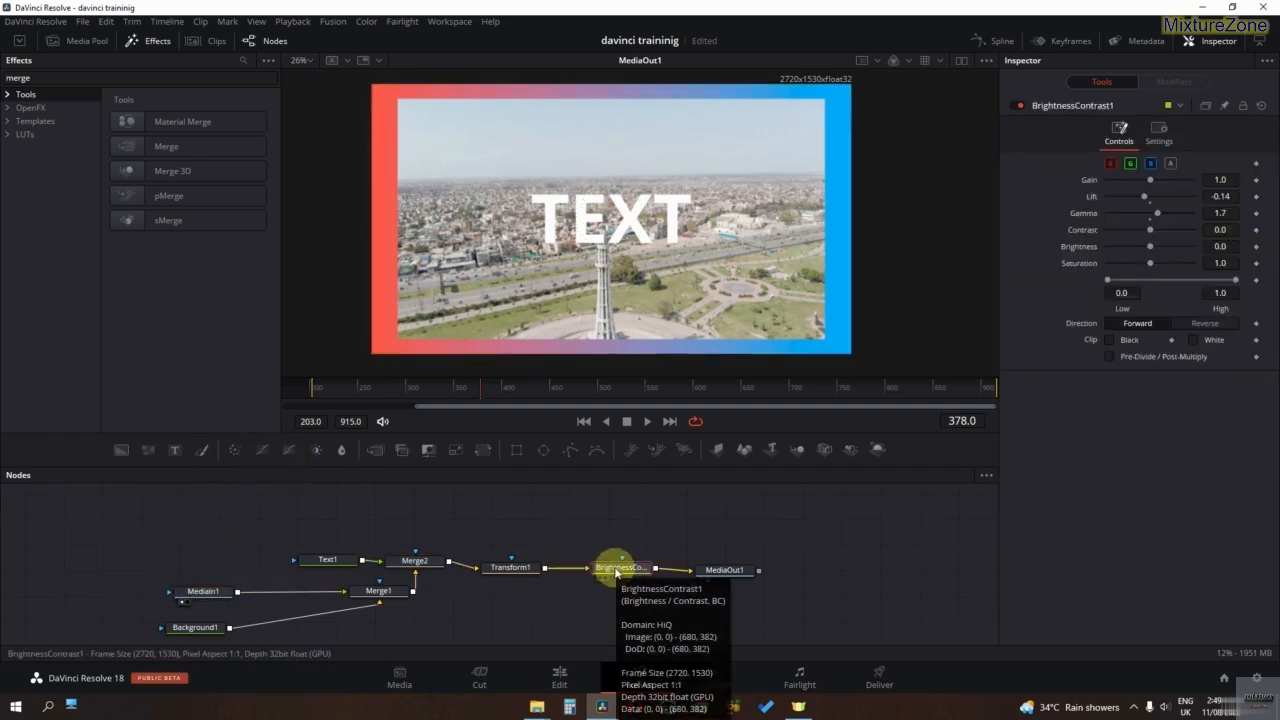
{"action": "key", "text": "BackSpace"}
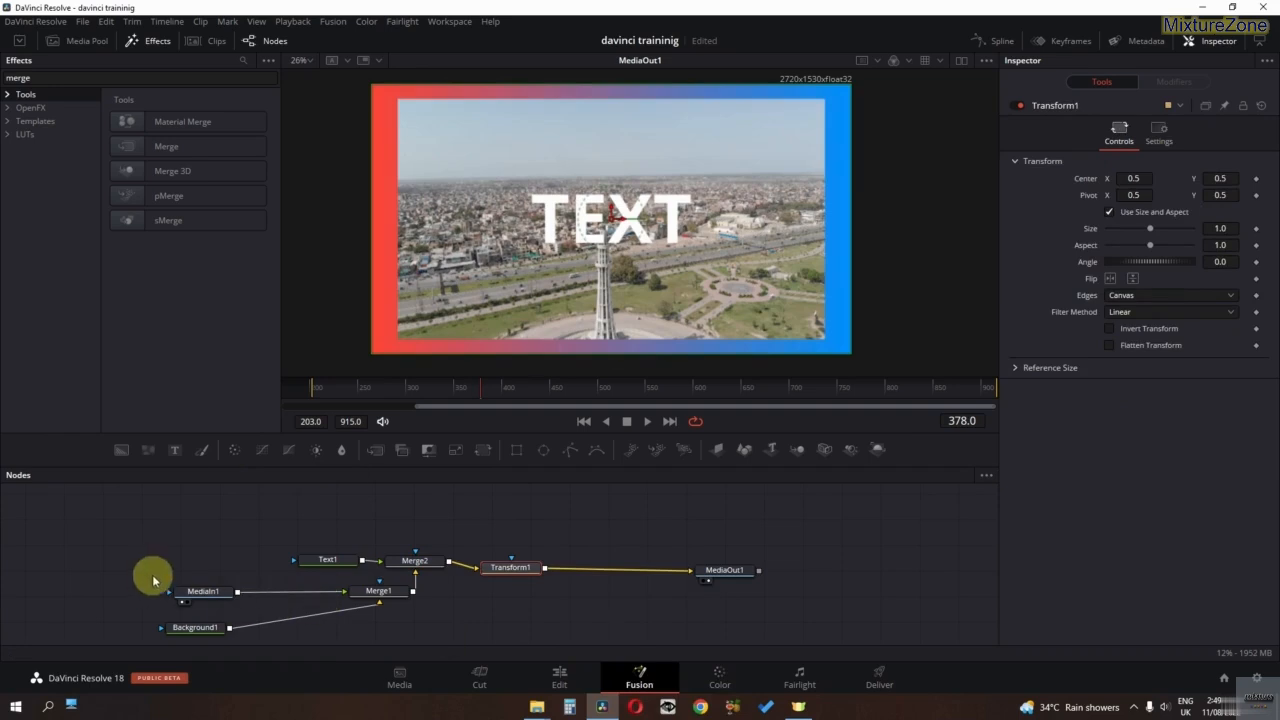
Step: Insert a Brightness Contrast node between MediaIn1 and Merge1 and set its Gain to 0.41
{"action": "left_click", "coordinate": [200, 593]}
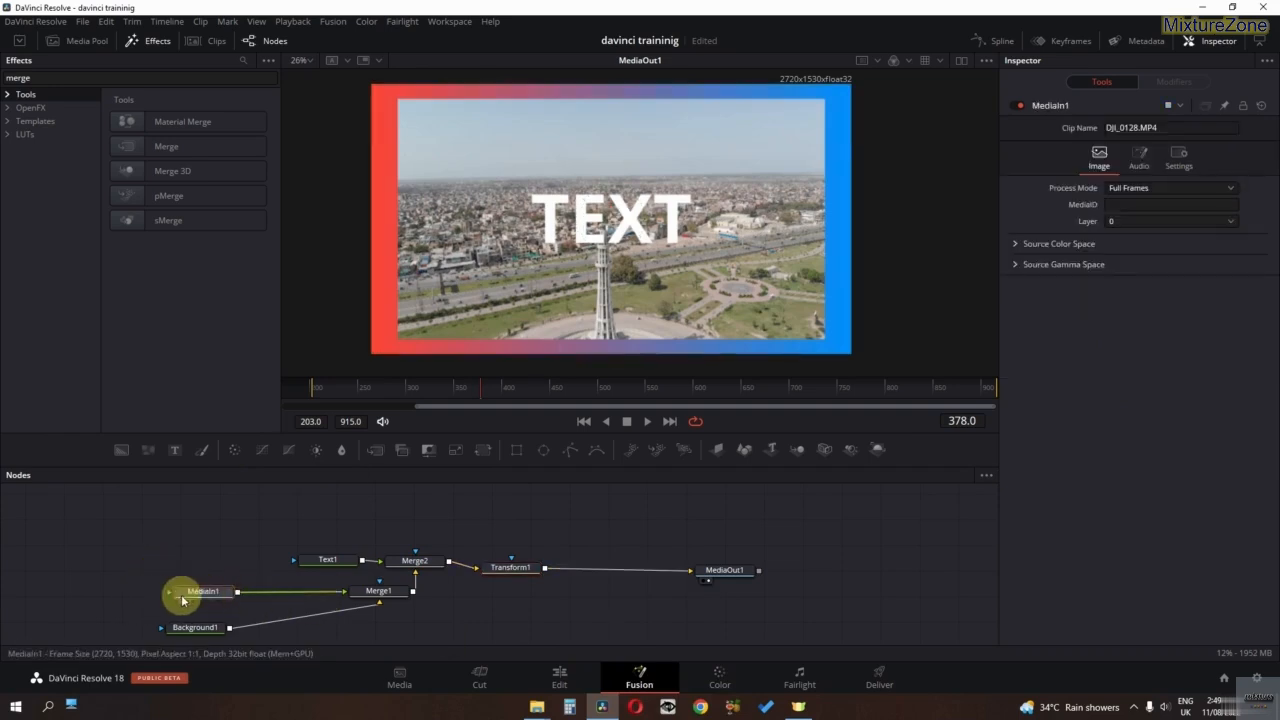
{"action": "left_click", "coordinate": [316, 452]}
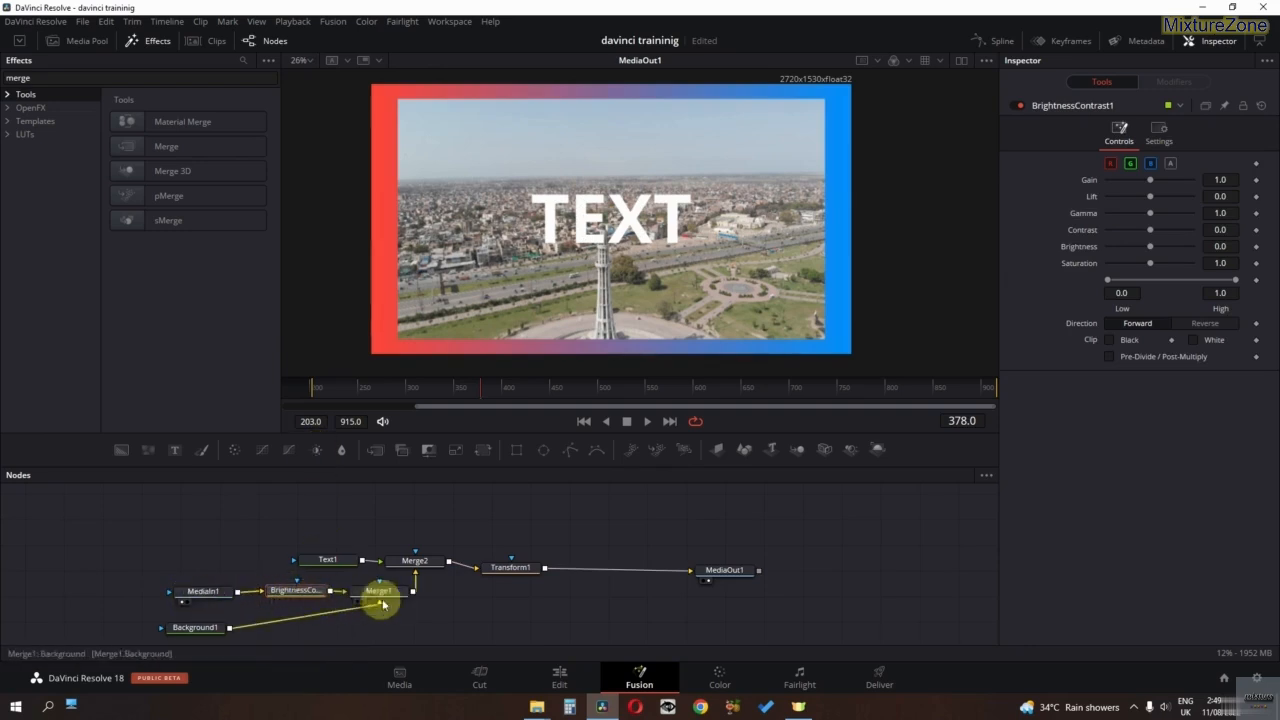
{"action": "mouse_move", "coordinate": [1150, 180]}
{"action": "left_mouse_down"}
{"action": "mouse_move", "coordinate": [1165, 183]}
{"action": "mouse_move", "coordinate": [1125, 181]}
{"action": "left_mouse_up"}
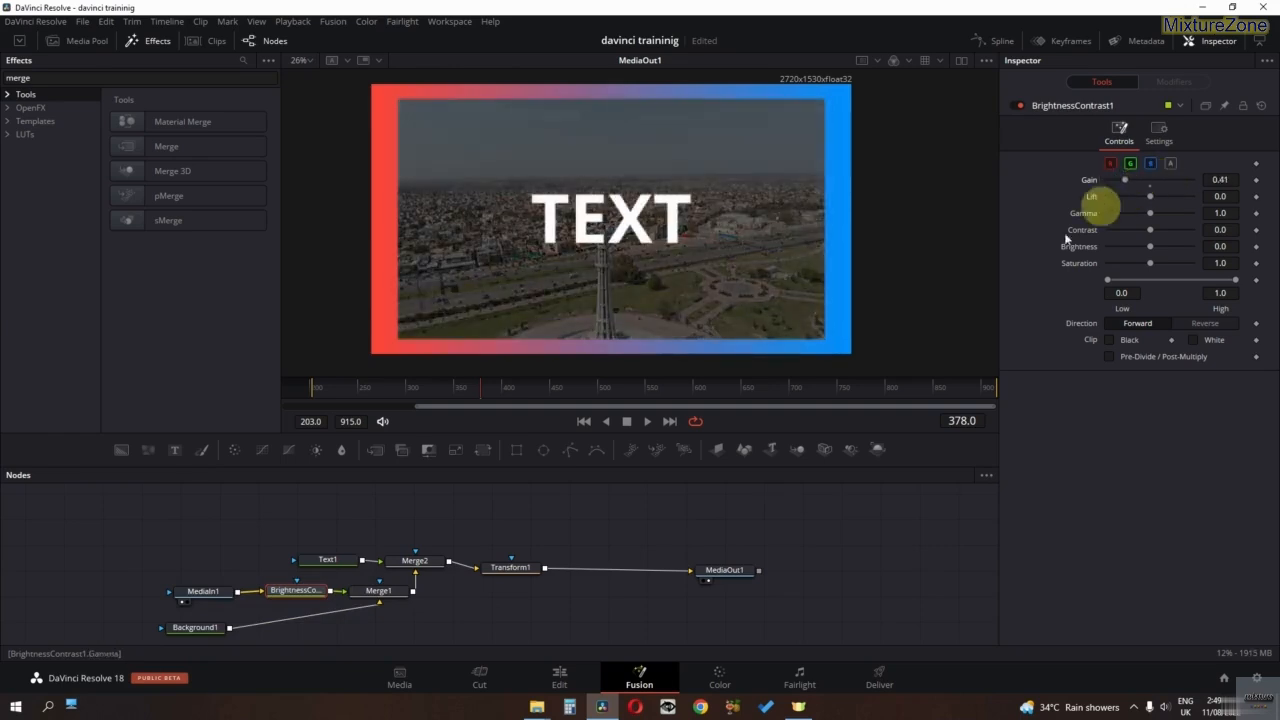
Step: Insert a Color Corrector node between Background1 and Merge1 and set its Hue to -0.59
{"action": "left_click_drag", "start_coordinate": [196, 589], "coordinate": [191, 585]}
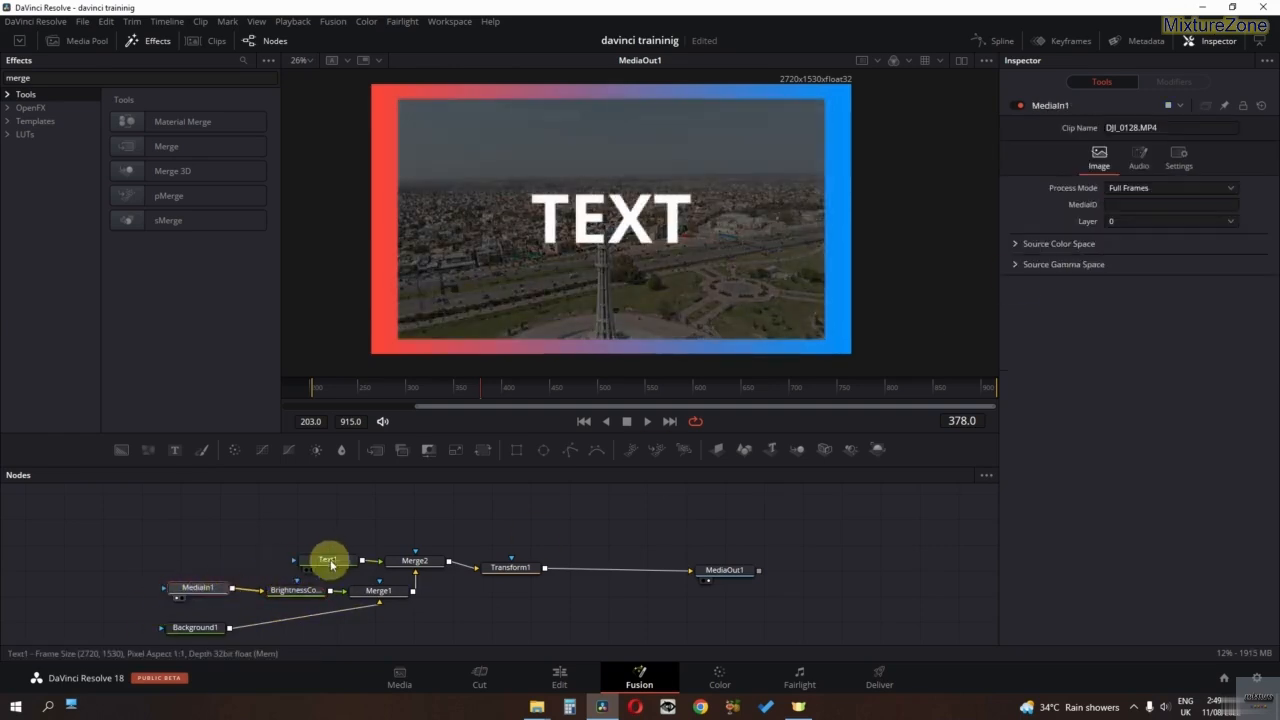
{"action": "left_click_drag", "start_coordinate": [329, 561], "coordinate": [325, 561]}
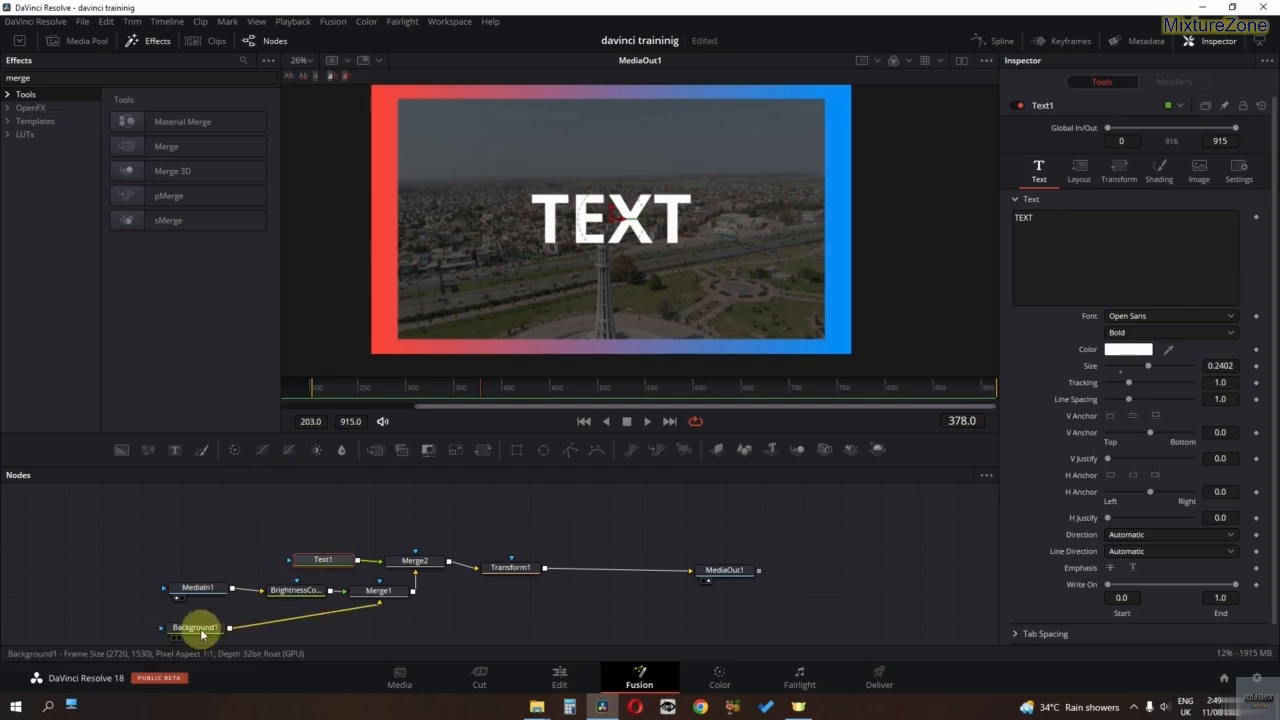
{"action": "left_click_drag", "start_coordinate": [202, 633], "coordinate": [194, 610]}
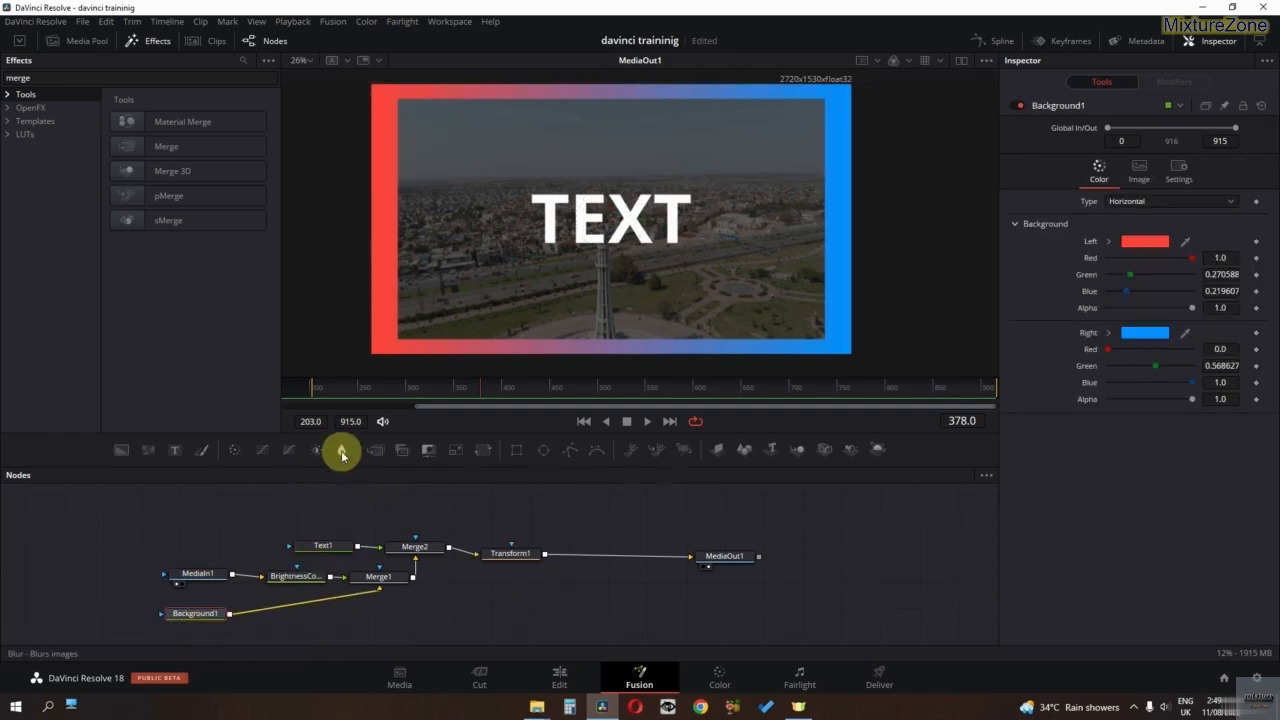
{"action": "left_click", "coordinate": [238, 456]}
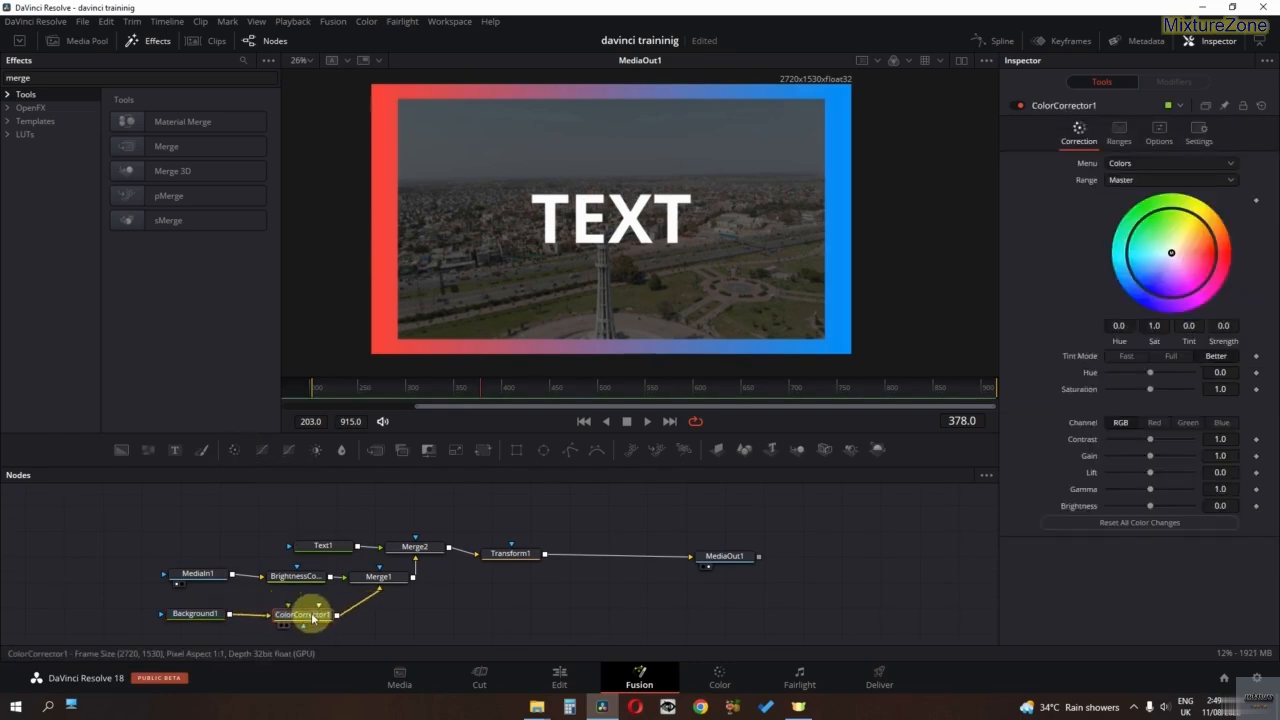
{"action": "mouse_move", "coordinate": [1146, 369]}
{"action": "left_mouse_down"}
{"action": "mouse_move", "coordinate": [1117, 366]}
{"action": "mouse_move", "coordinate": [1164, 376]}
{"action": "mouse_move", "coordinate": [1125, 372]}
{"action": "left_mouse_up"}
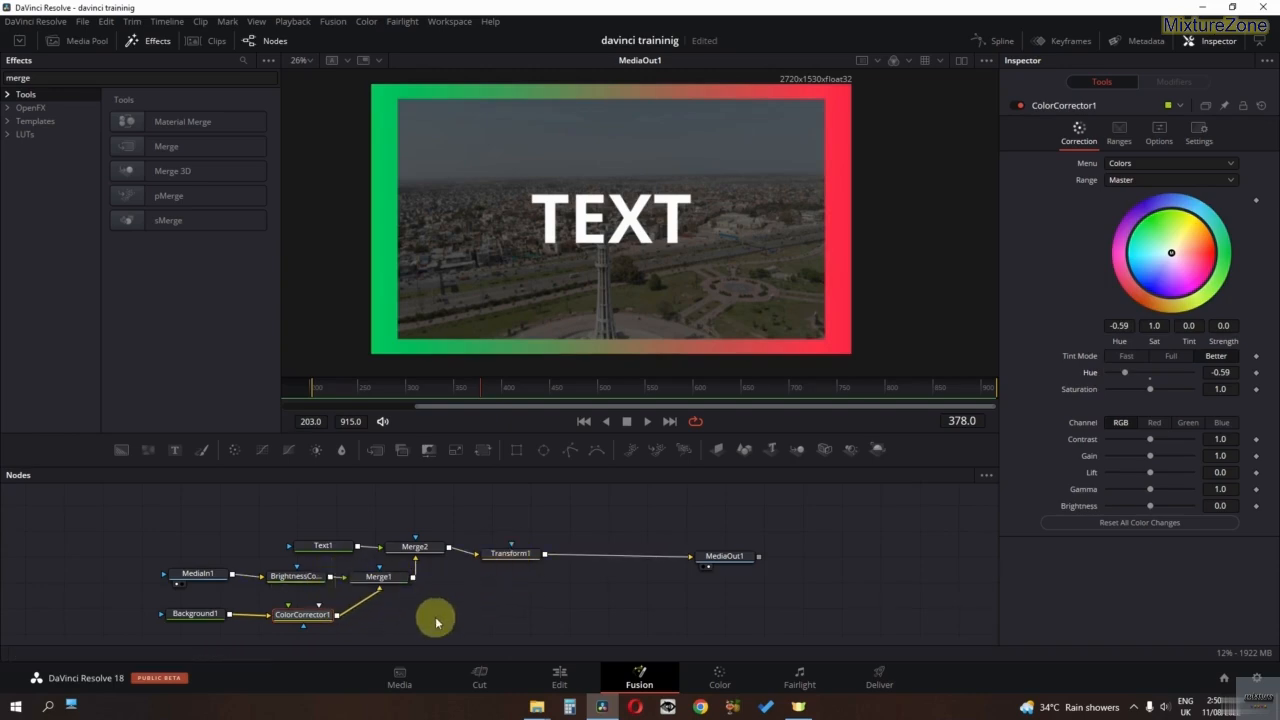
Step: Switch to the Edit page to review the finished composition on the timeline
{"action": "left_click", "coordinate": [556, 676]}
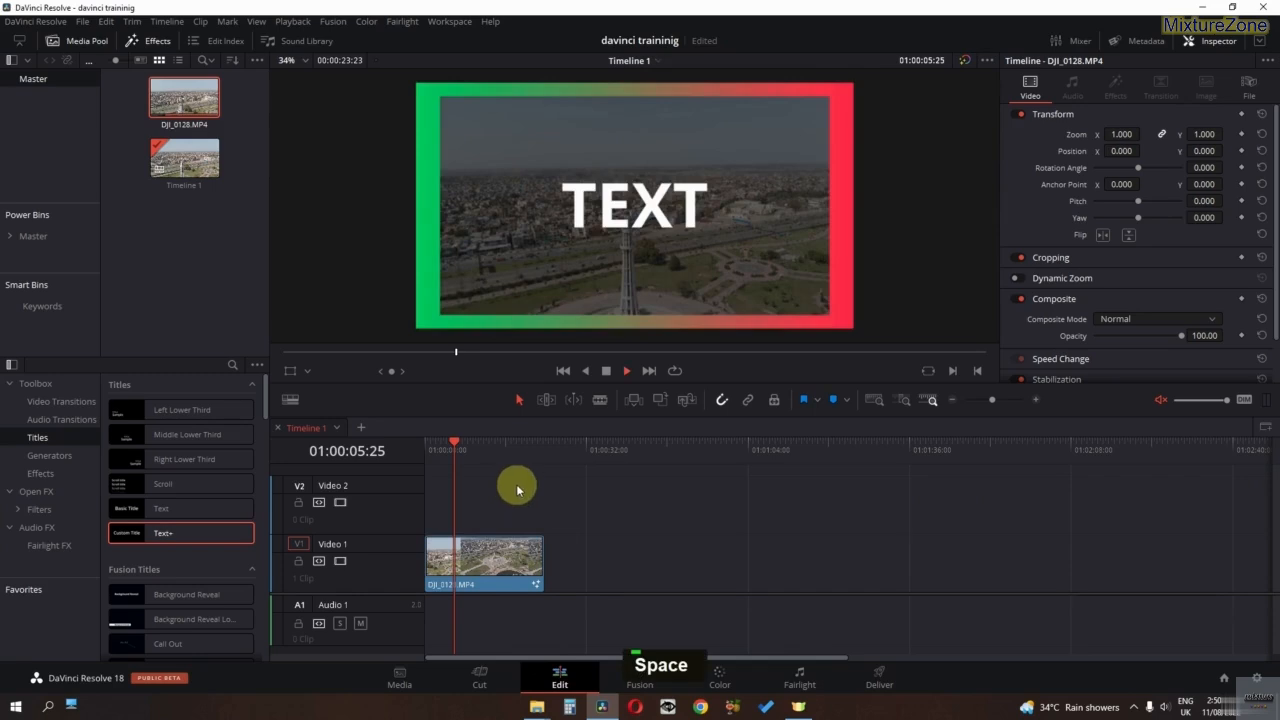
Step: Play back the finished composition on the timeline
{"action": "key", "text": "space"}
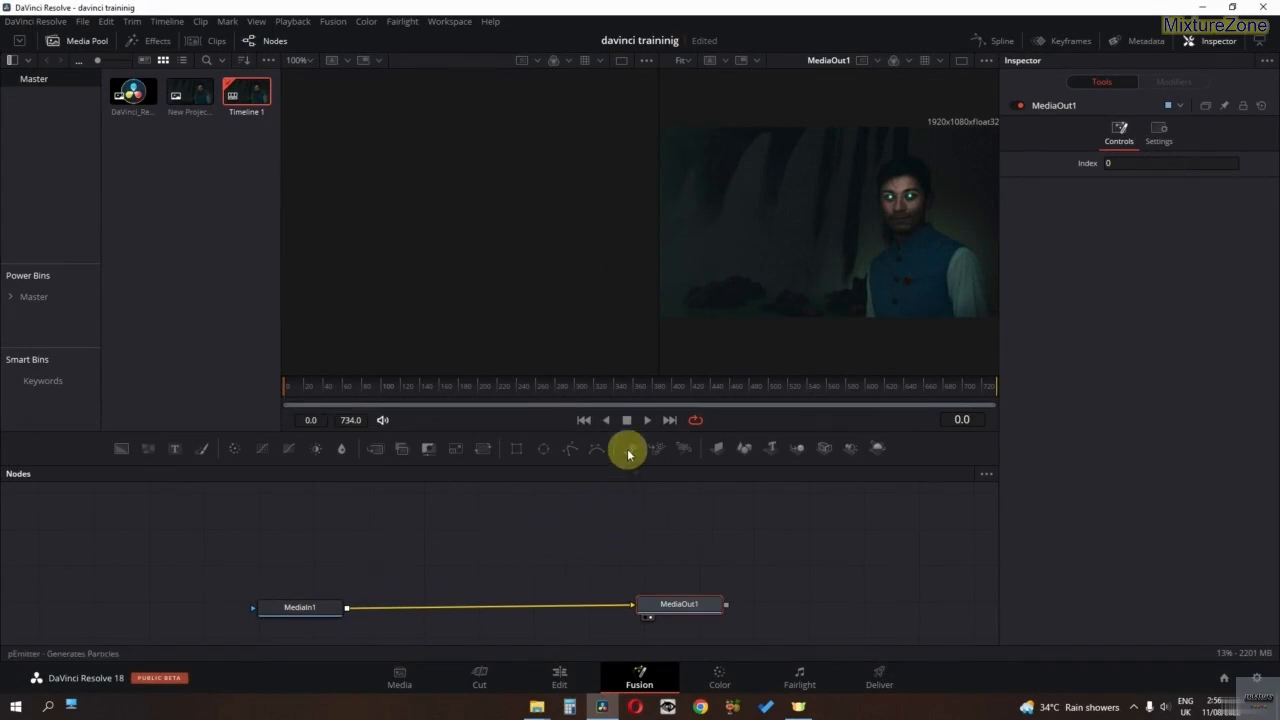
Step: Add a pEmitter node and a pRender node above the MediaIn1 row and connect the emitter's output to the renderer
{"action": "left_click_drag", "start_coordinate": [628, 454], "coordinate": [292, 511]}
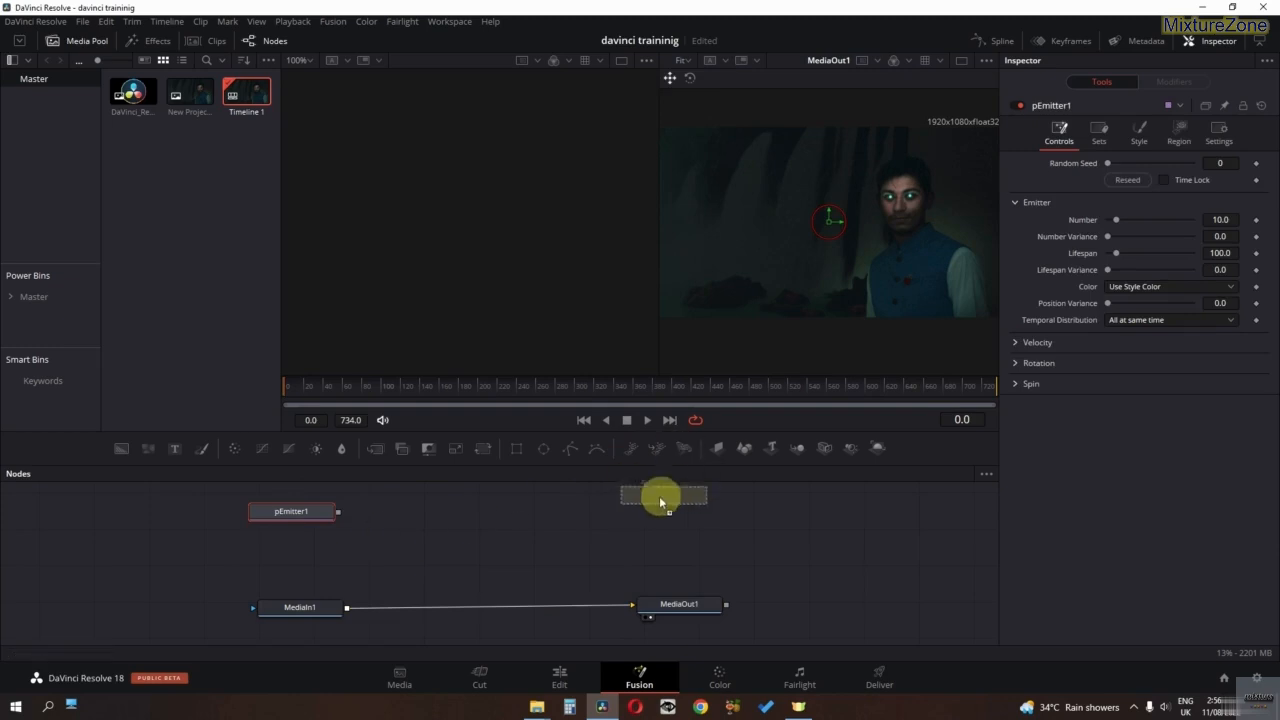
{"action": "left_click_drag", "start_coordinate": [561, 511], "coordinate": [561, 511]}
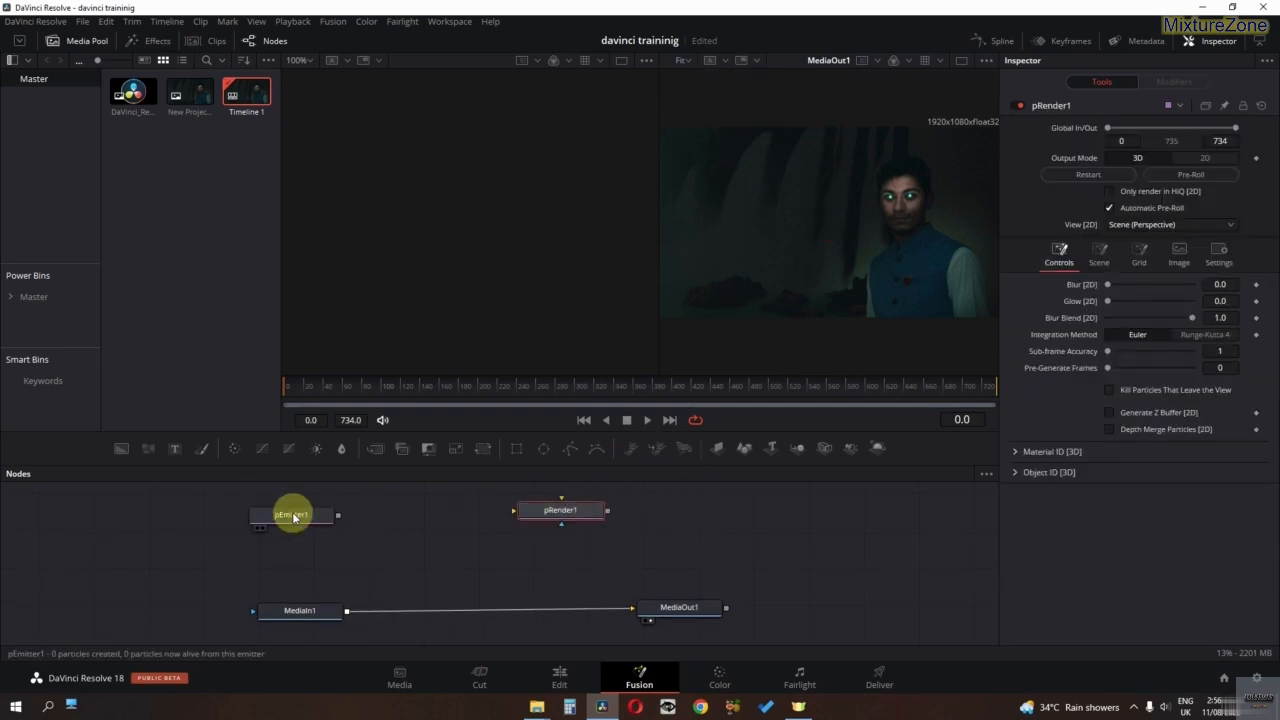
{"action": "left_click_drag", "start_coordinate": [340, 516], "coordinate": [550, 519]}
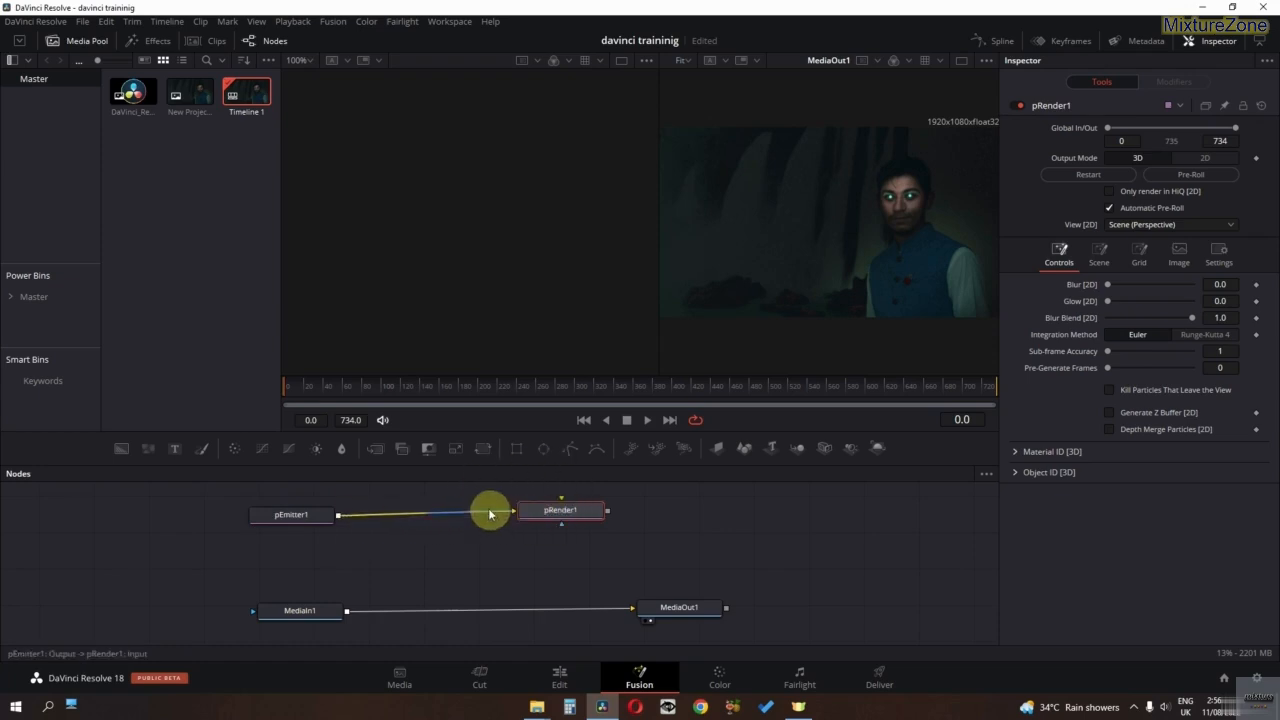
Step: Insert a Merge node between MediaIn1 and MediaOut1 and connect pRender1's output to it
{"action": "left_click_drag", "start_coordinate": [503, 557], "coordinate": [507, 616]}
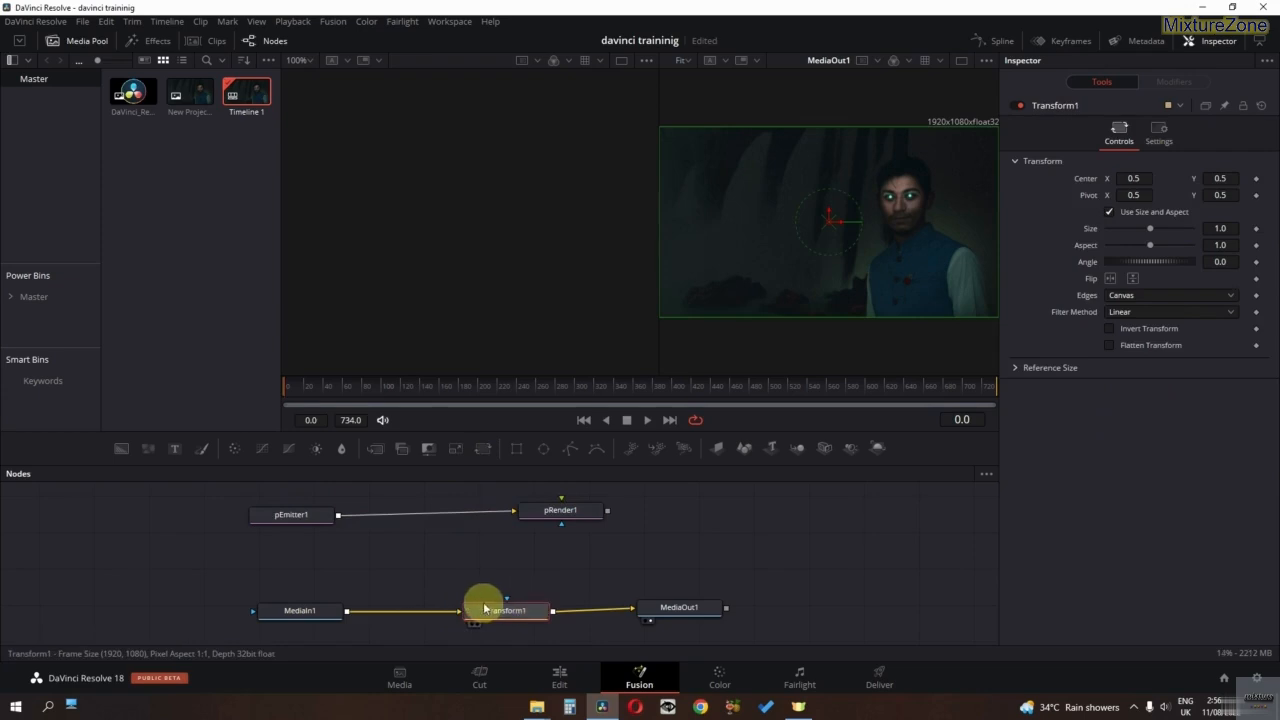
{"action": "key", "text": "BackSpace"}
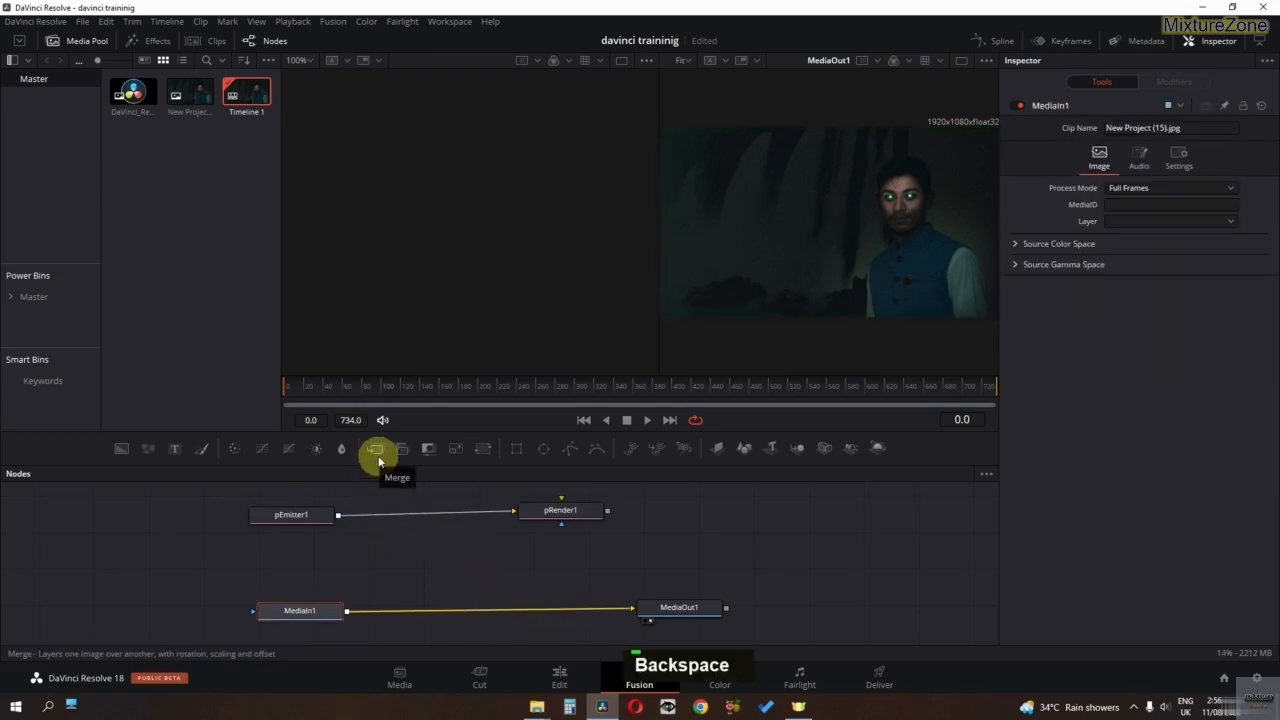
{"action": "left_click_drag", "start_coordinate": [379, 459], "coordinate": [424, 557]}
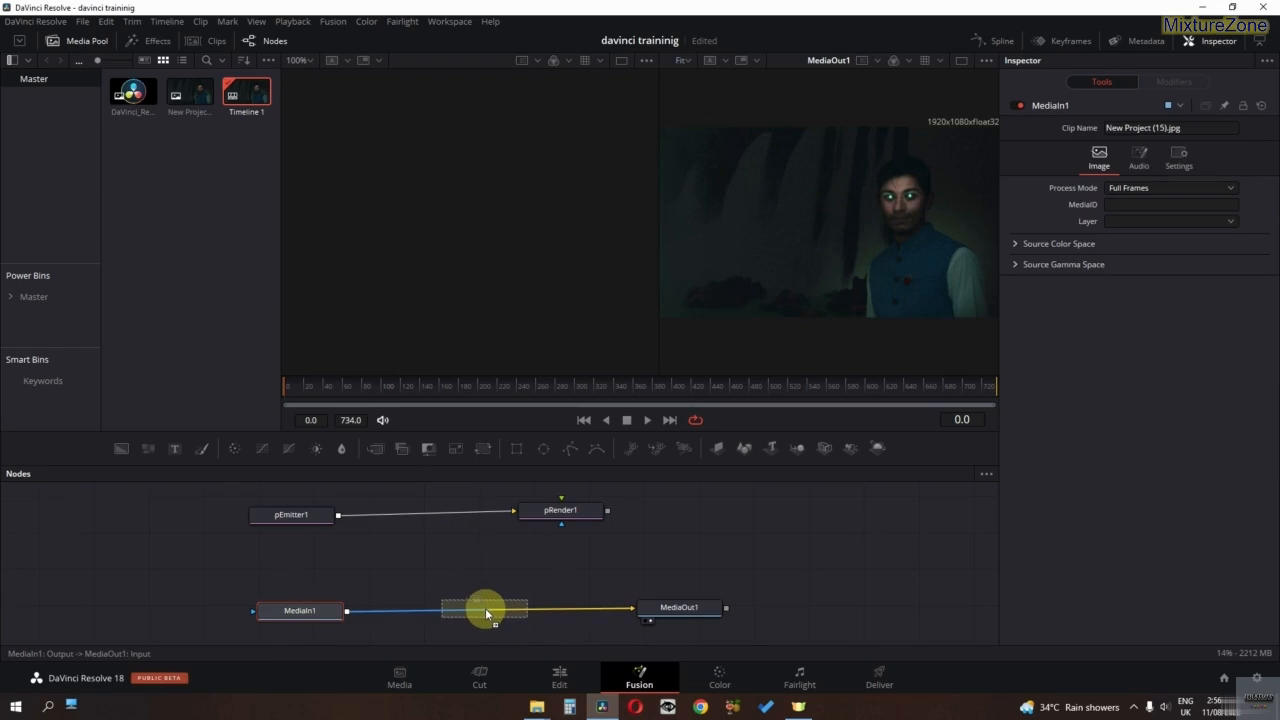
{"action": "left_click_drag", "start_coordinate": [485, 608], "coordinate": [485, 608]}
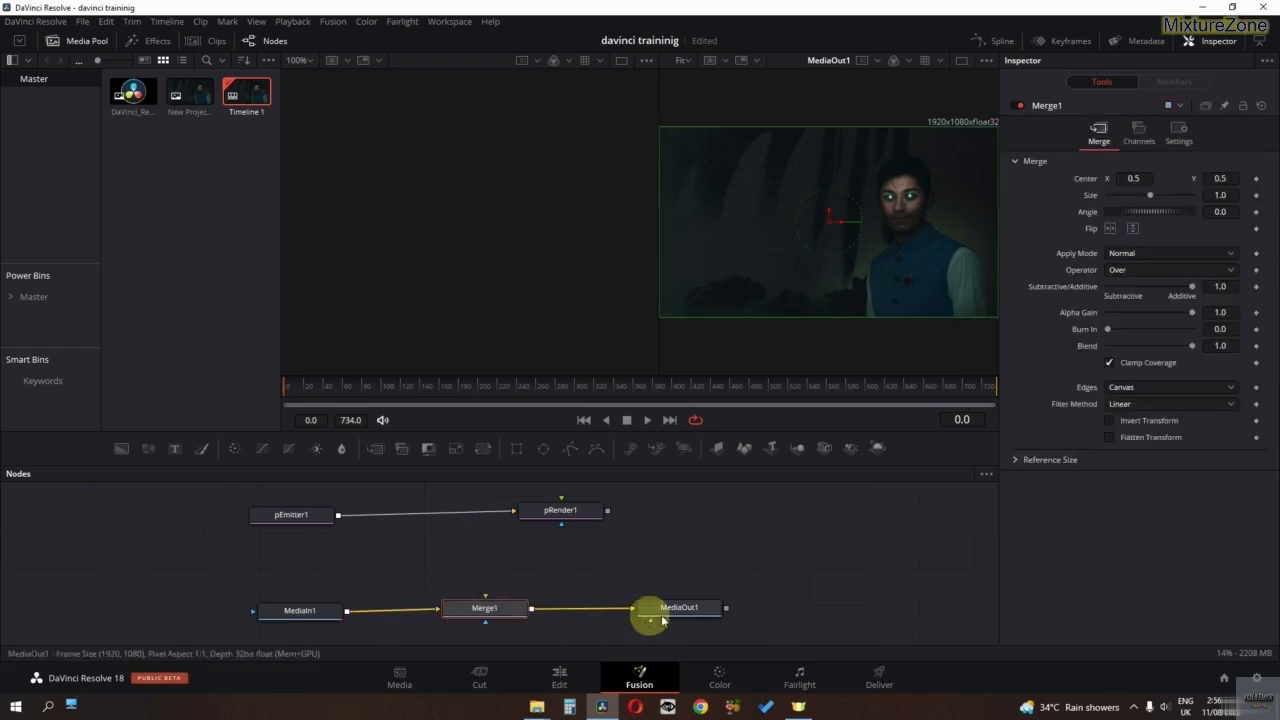
{"action": "left_click", "coordinate": [306, 611]}
{"action": "left_click_drag", "start_coordinate": [311, 618], "coordinate": [276, 618]}
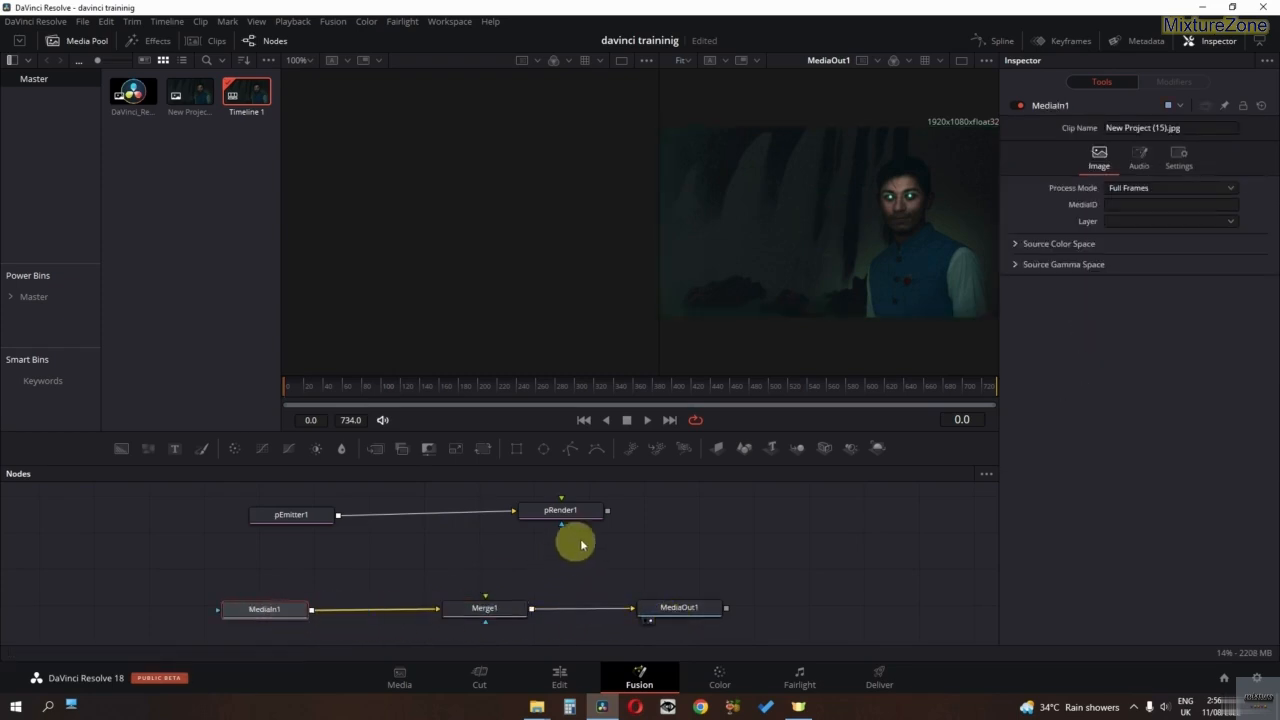
{"action": "left_click_drag", "start_coordinate": [608, 511], "coordinate": [483, 609]}
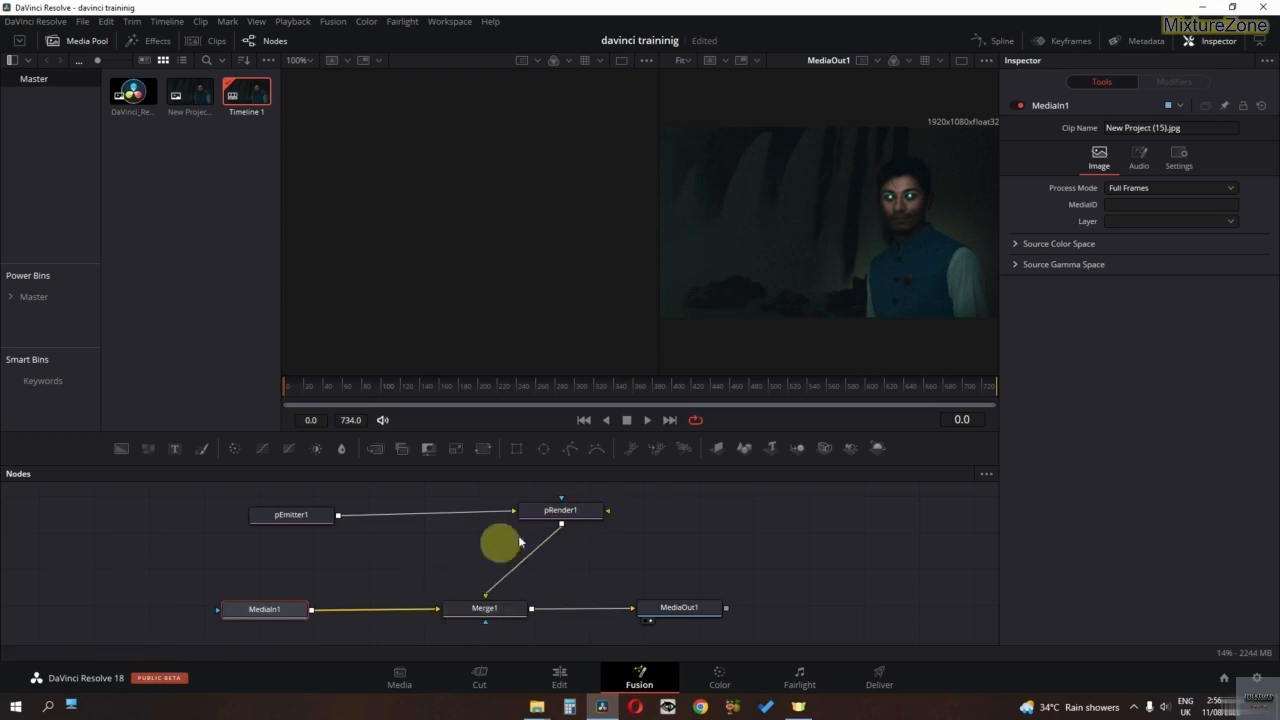
Step: Play the composition and examine the particles inside the emitter circle up close
{"action": "left_click", "coordinate": [572, 515]}
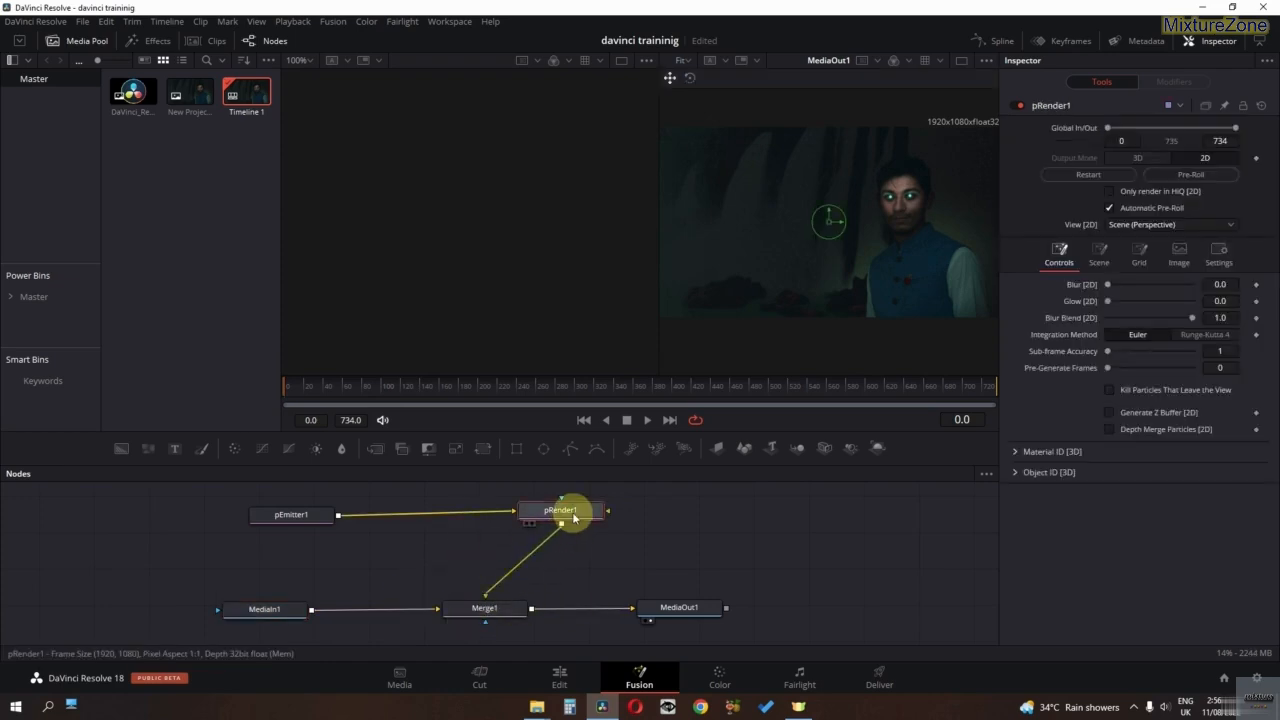
{"action": "key", "text": "space"}
{"action": "scroll", "coordinate": [840, 220], "scroll_direction": "up", "scroll_amount": 3, "text": "ctrl"}
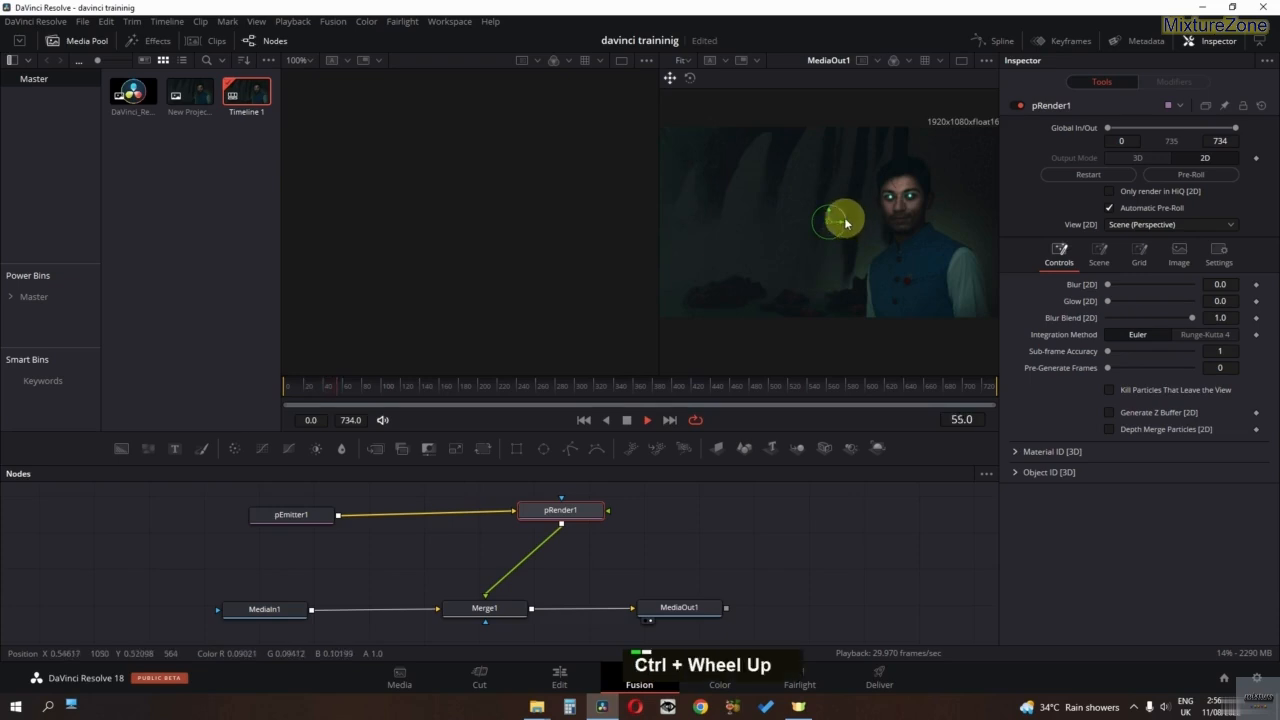
{"action": "scroll", "coordinate": [815, 242], "scroll_direction": "down", "scroll_amount": 1, "text": "ctrl"}
{"action": "key", "text": "space"}
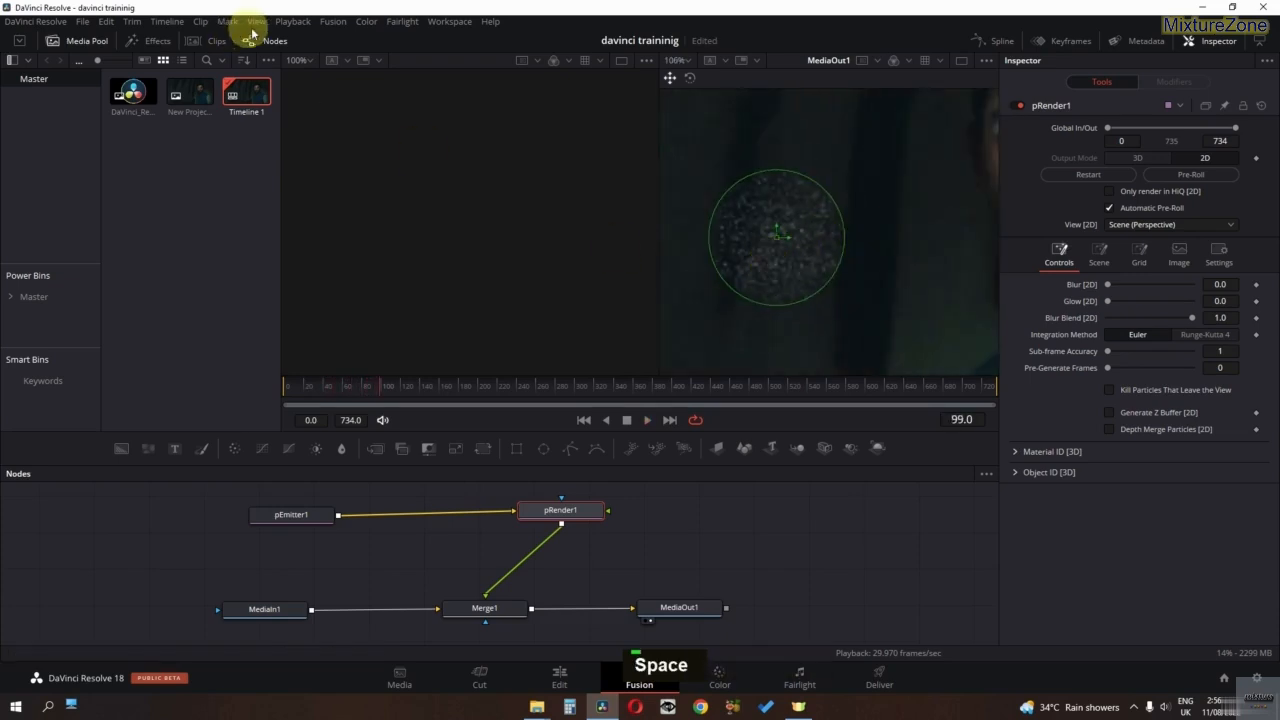
Step: Set the Timeline Proxy Resolution to Half and play back the particles again
{"action": "left_click", "coordinate": [293, 21]}
{"action": "mouse_move", "coordinate": [324, 69]}
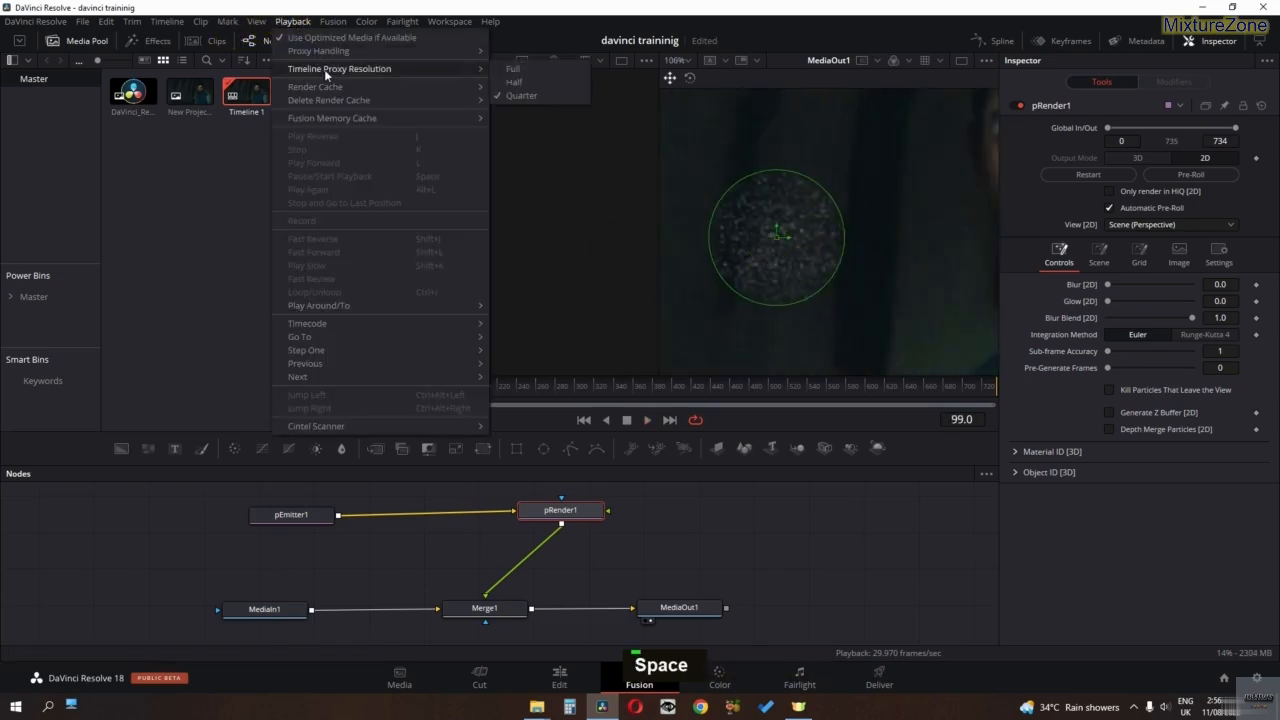
{"action": "left_click", "coordinate": [540, 80]}
{"action": "scroll", "coordinate": [829, 229], "scroll_direction": "down", "scroll_amount": 1, "text": "ctrl"}
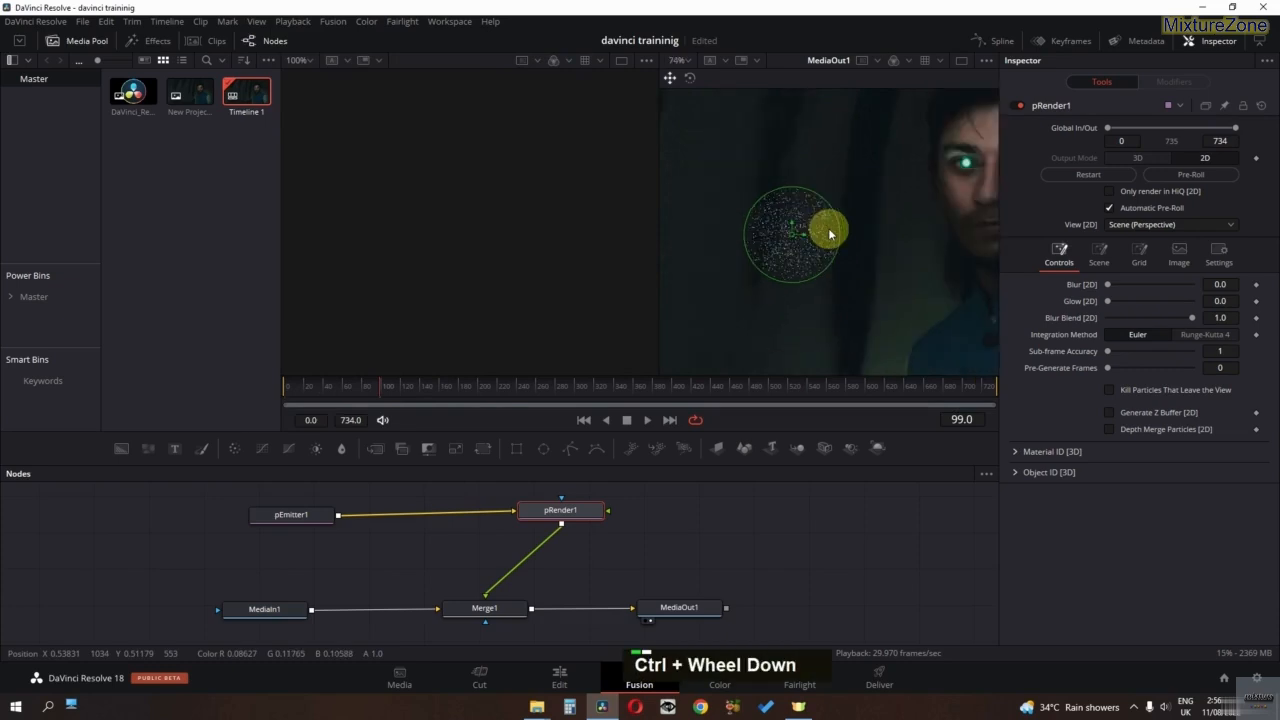
{"action": "scroll", "coordinate": [805, 243], "scroll_direction": "up", "scroll_amount": 1, "text": "ctrl"}
{"action": "key", "text": "space"}
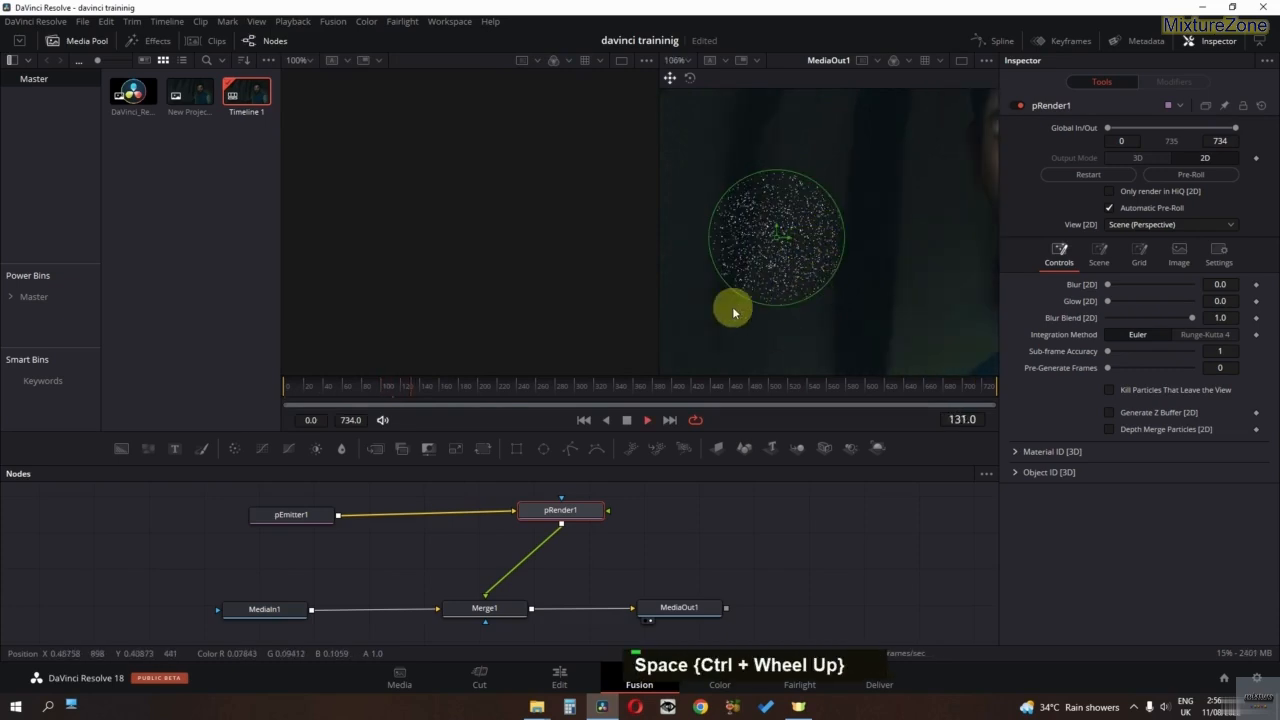
{"action": "key", "text": "space"}
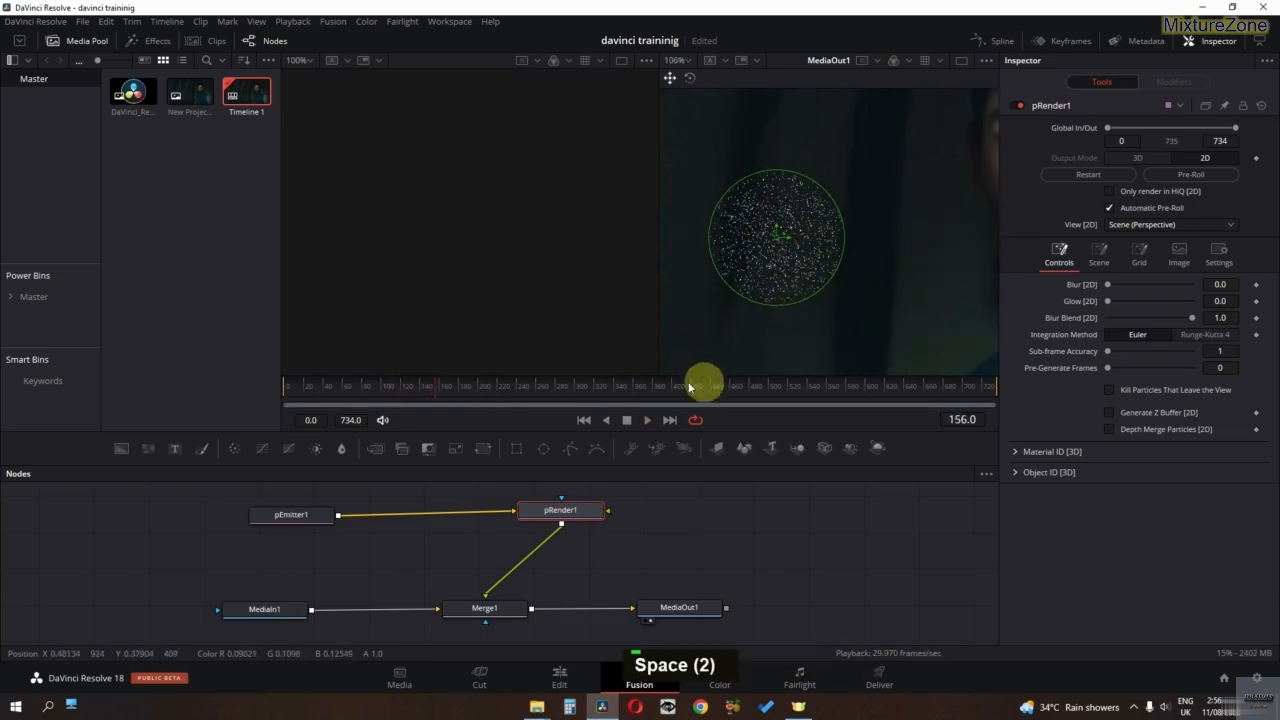
Step: Display pRender1 on its own in the empty viewer and play back the particles over transparency
{"action": "left_click", "coordinate": [302, 512]}
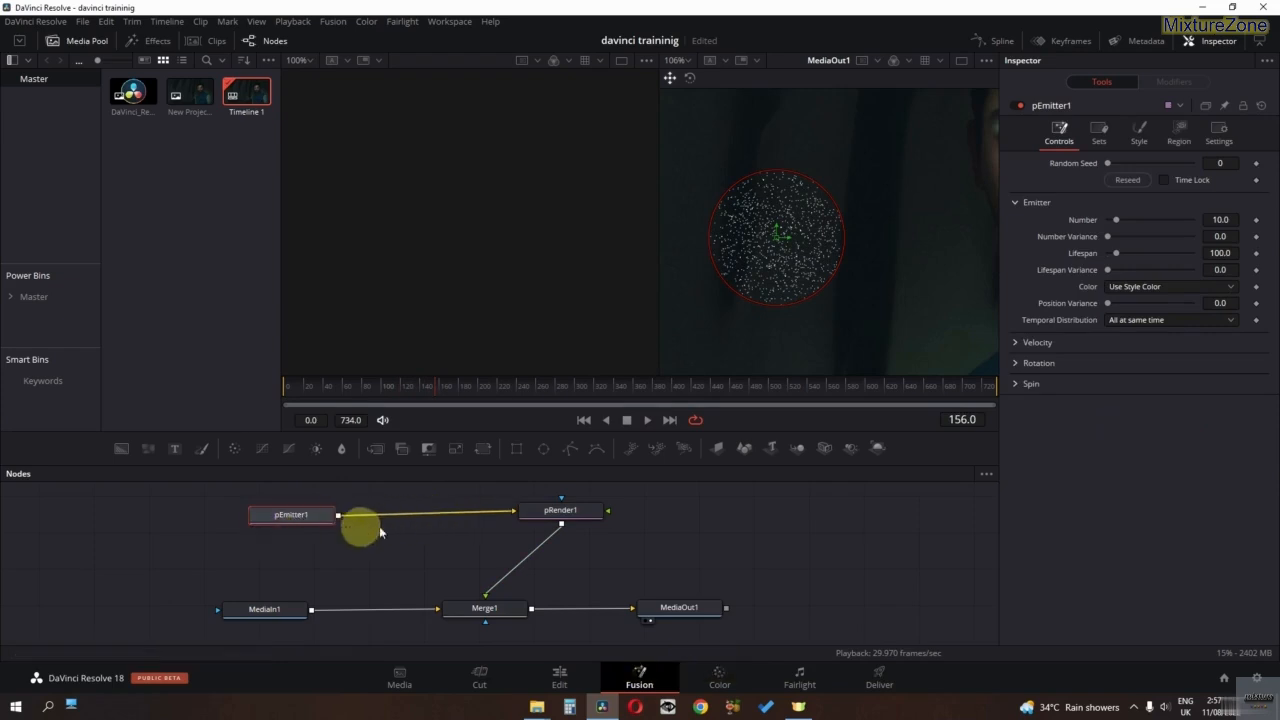
{"action": "left_click", "coordinate": [560, 516]}
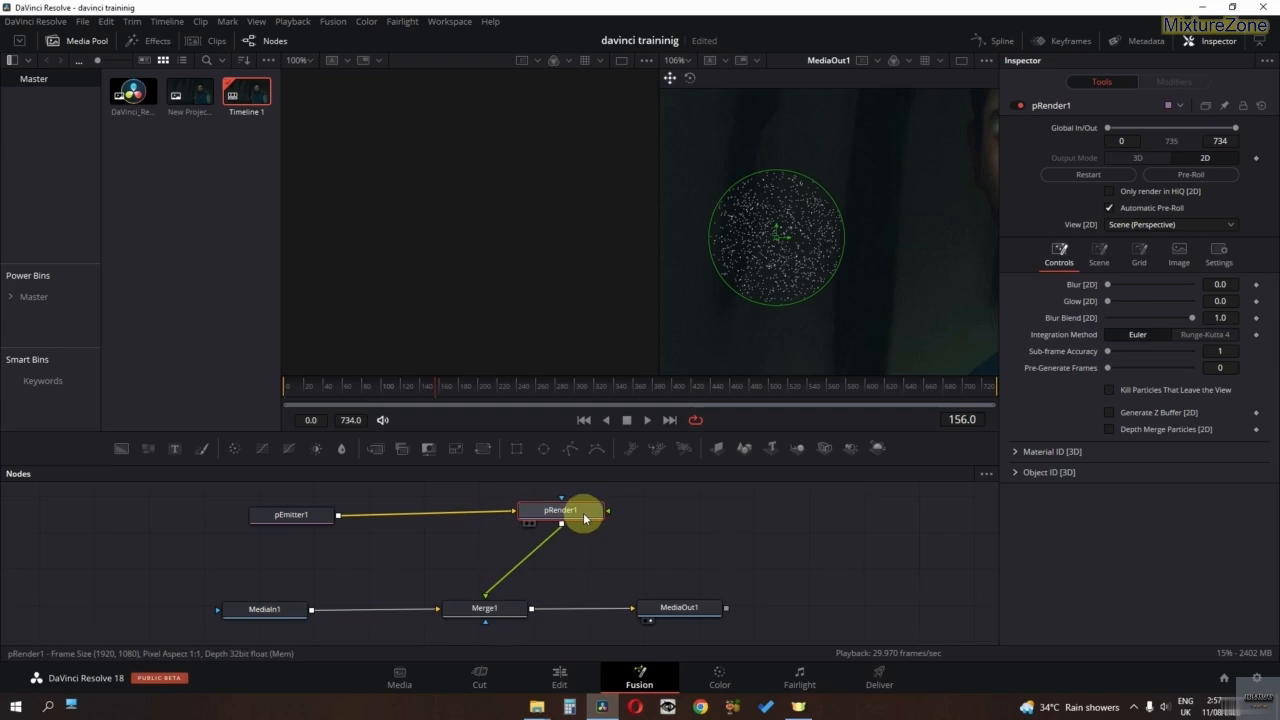
{"action": "key", "text": "1"}
{"action": "scroll", "coordinate": [443, 254], "scroll_direction": "up", "scroll_amount": 1}
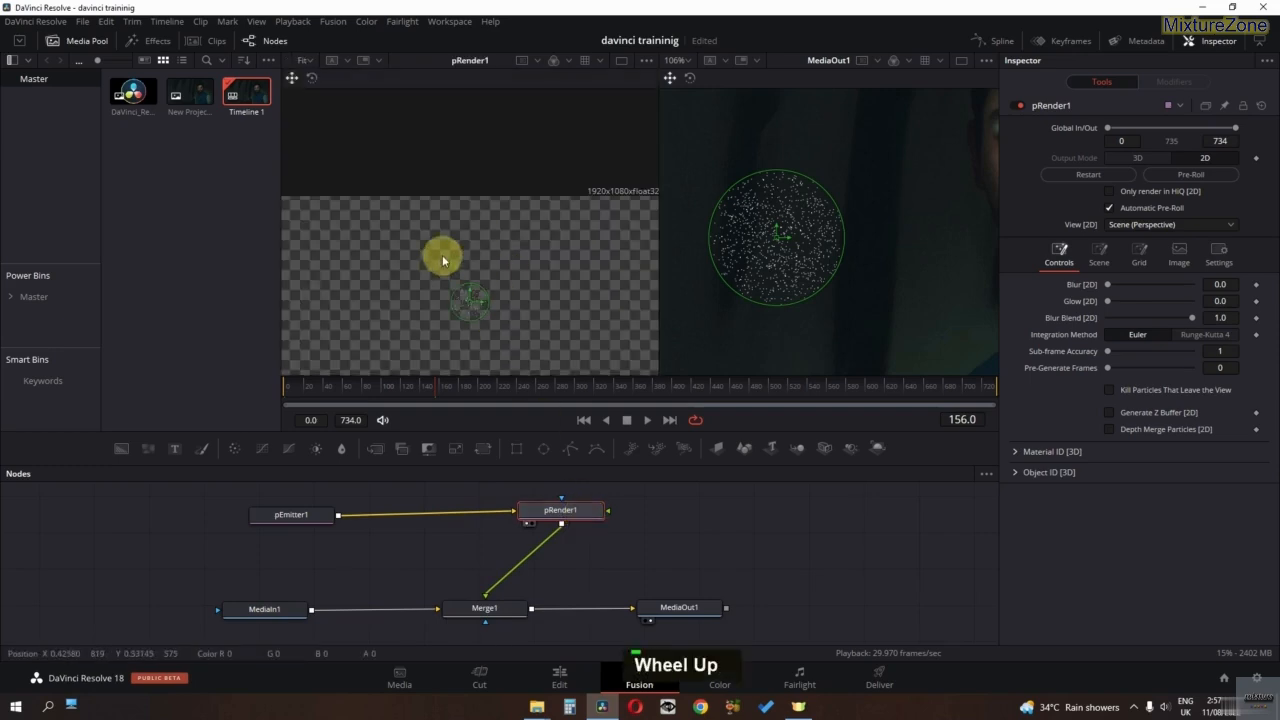
{"action": "scroll", "coordinate": [442, 254], "scroll_direction": "up", "scroll_amount": 1}
{"action": "key", "text": "ctrl+space"}
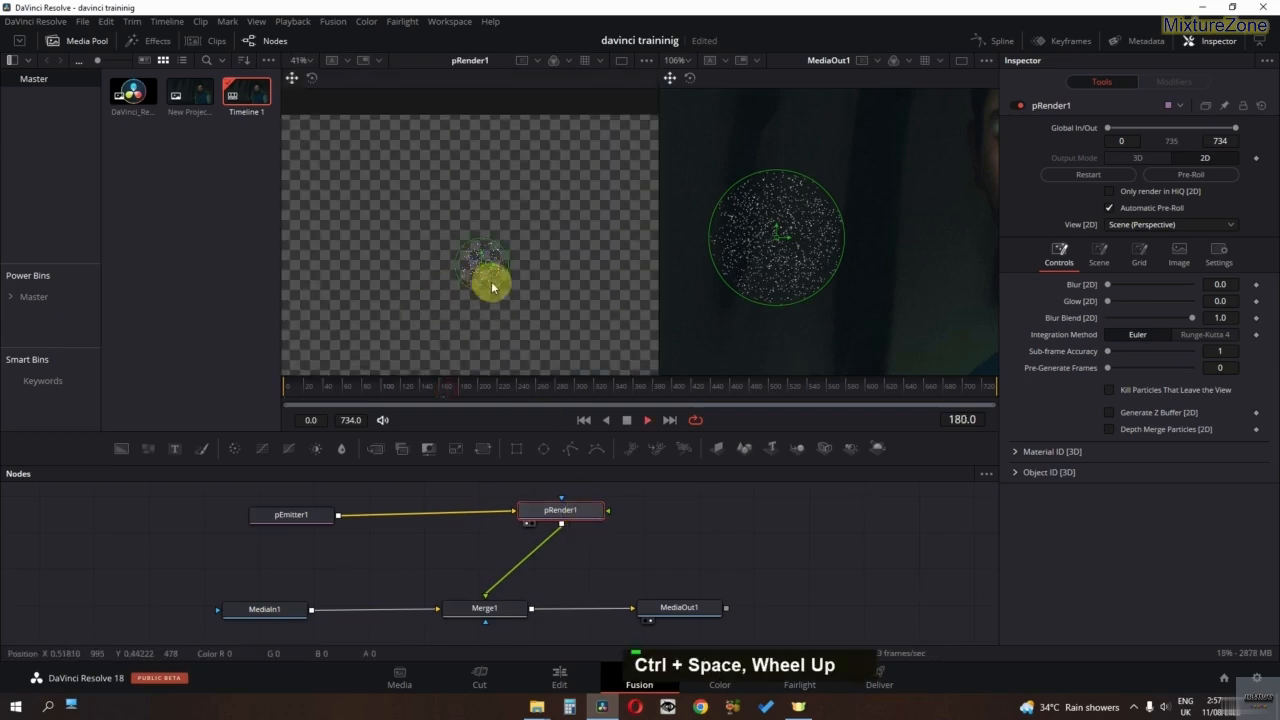
{"action": "key", "text": "space"}
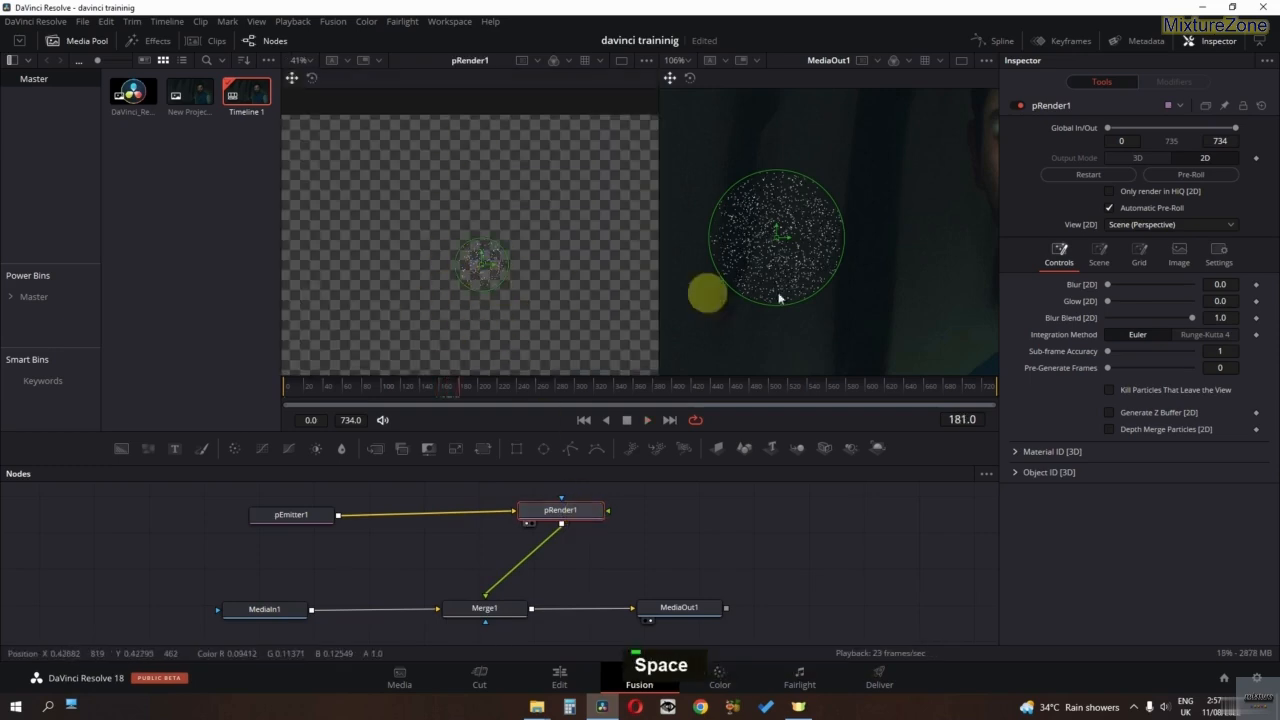
Step: Set pEmitter1's Velocity to 0.032 and play back the particle motion
{"action": "left_click", "coordinate": [300, 525]}
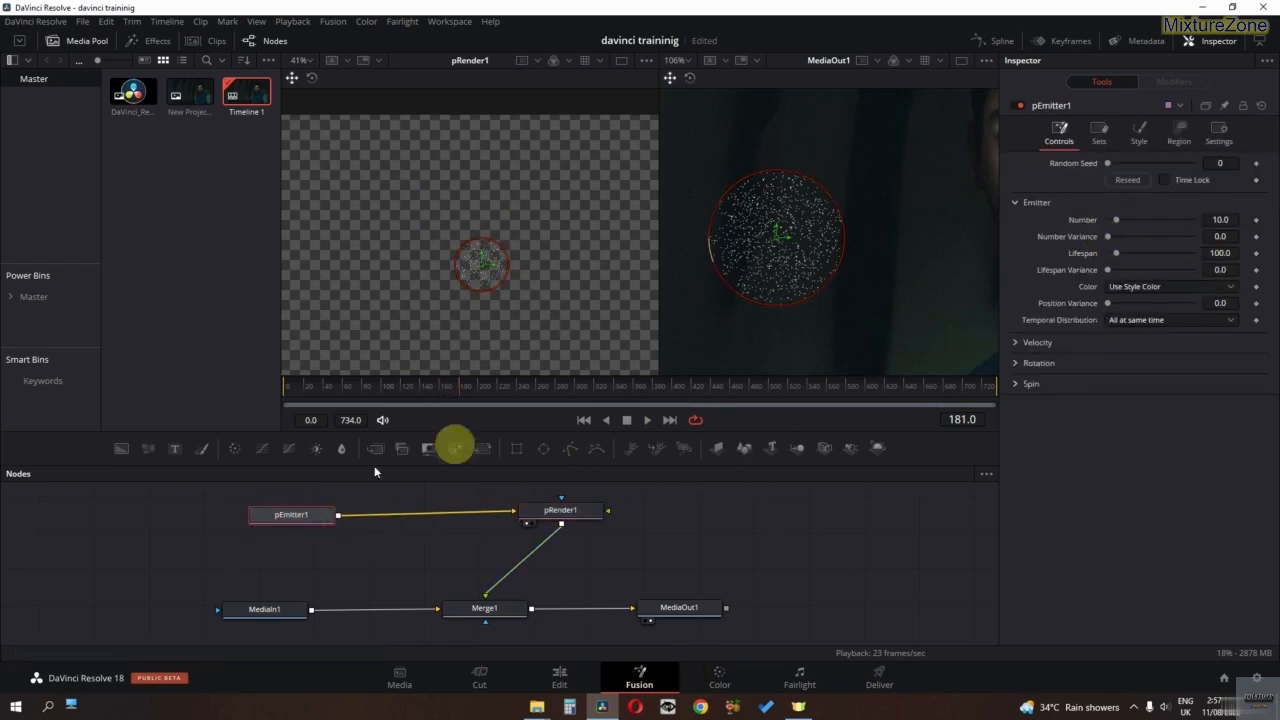
{"action": "left_click", "coordinate": [1014, 342]}
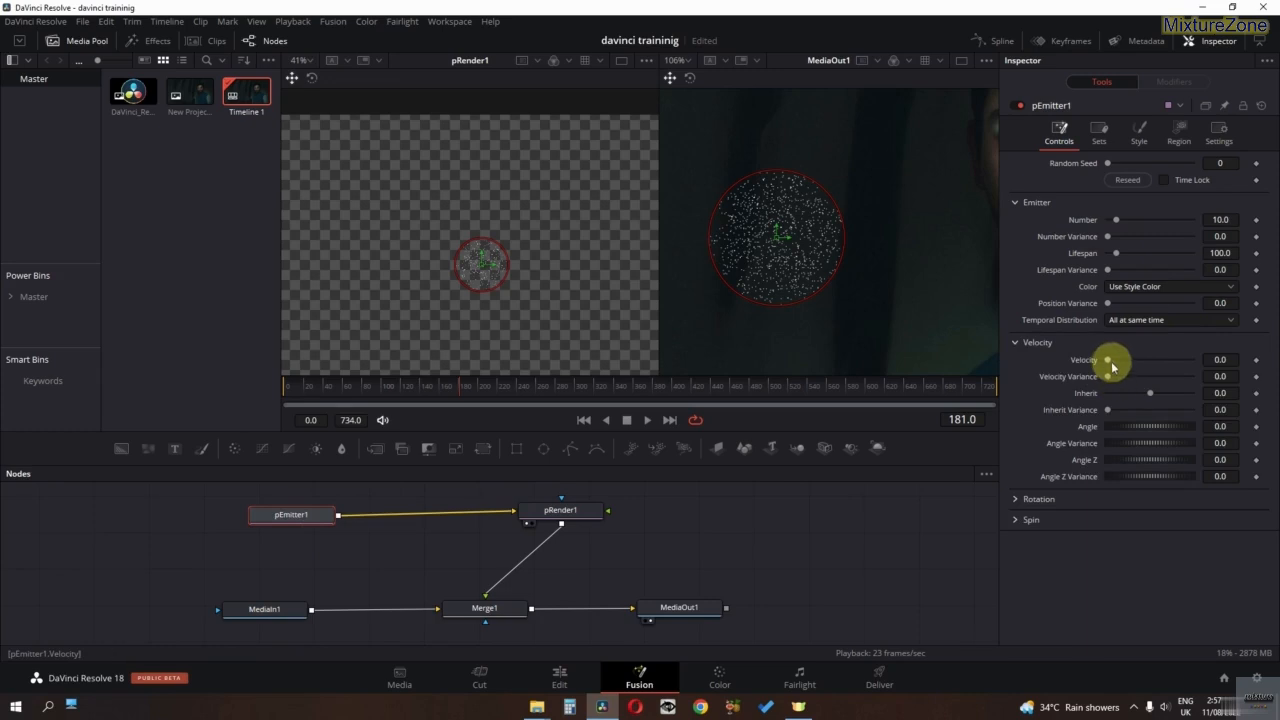
{"action": "left_click_drag", "start_coordinate": [1110, 365], "coordinate": [1107, 366]}
{"action": "left_click_drag", "start_coordinate": [1223, 359], "coordinate": [1248, 365]}
{"action": "scroll", "coordinate": [832, 242], "scroll_direction": "down", "scroll_amount": 4, "text": "ctrl"}
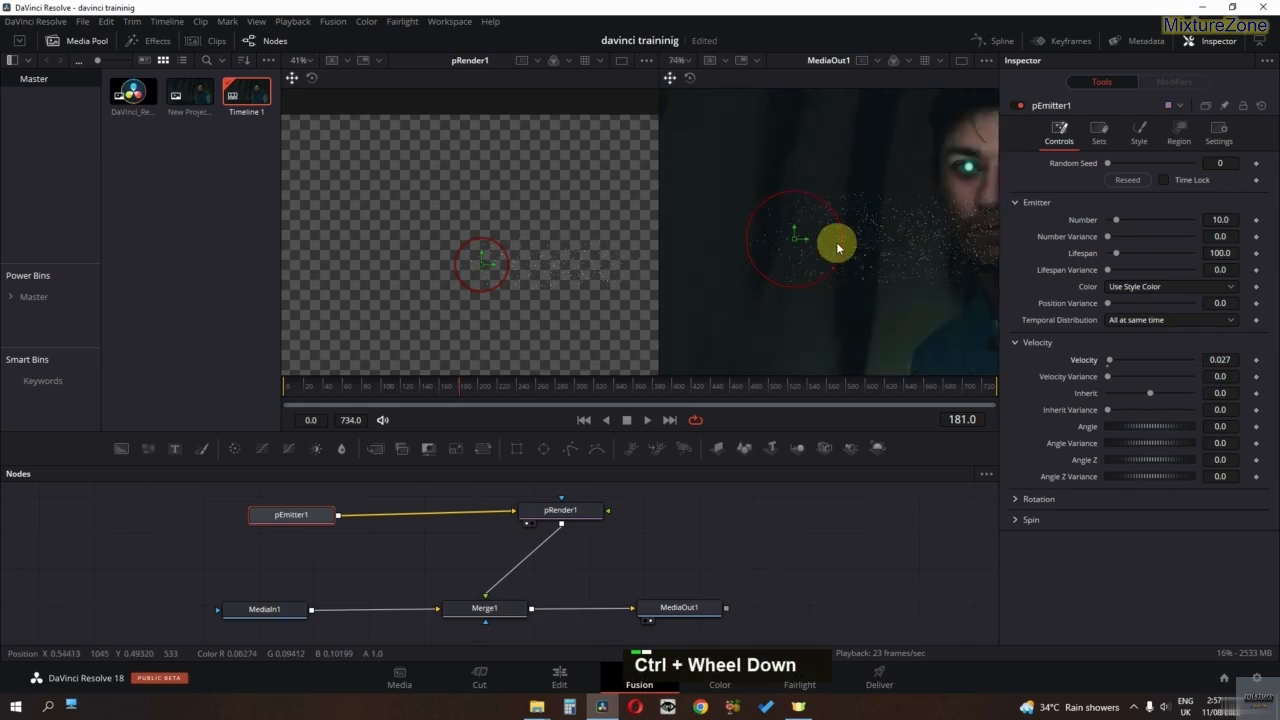
{"action": "scroll", "coordinate": [828, 248], "scroll_direction": "up", "scroll_amount": 1, "text": "ctrl"}
{"action": "middle_click", "coordinate": [566, 286]}
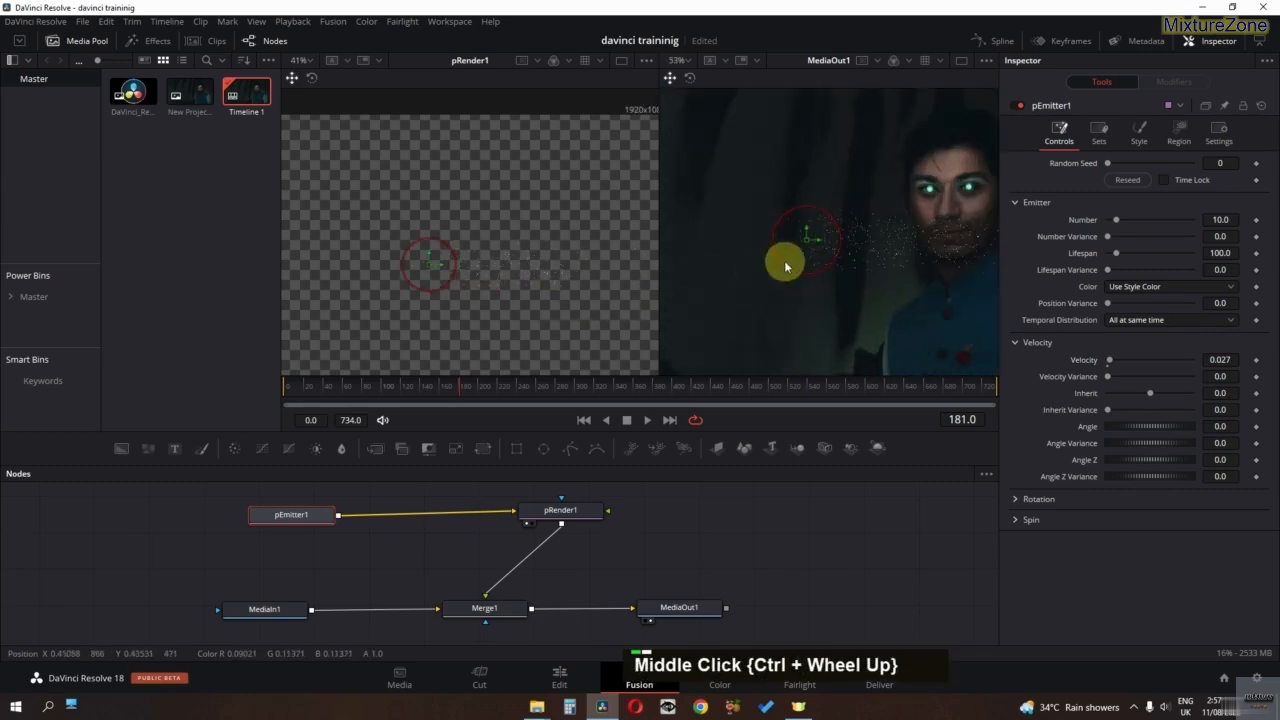
{"action": "scroll", "coordinate": [784, 260], "scroll_direction": "down", "scroll_amount": 2, "text": "ctrl"}
{"action": "scroll", "coordinate": [784, 260], "scroll_direction": "up", "scroll_amount": 1, "text": "ctrl"}
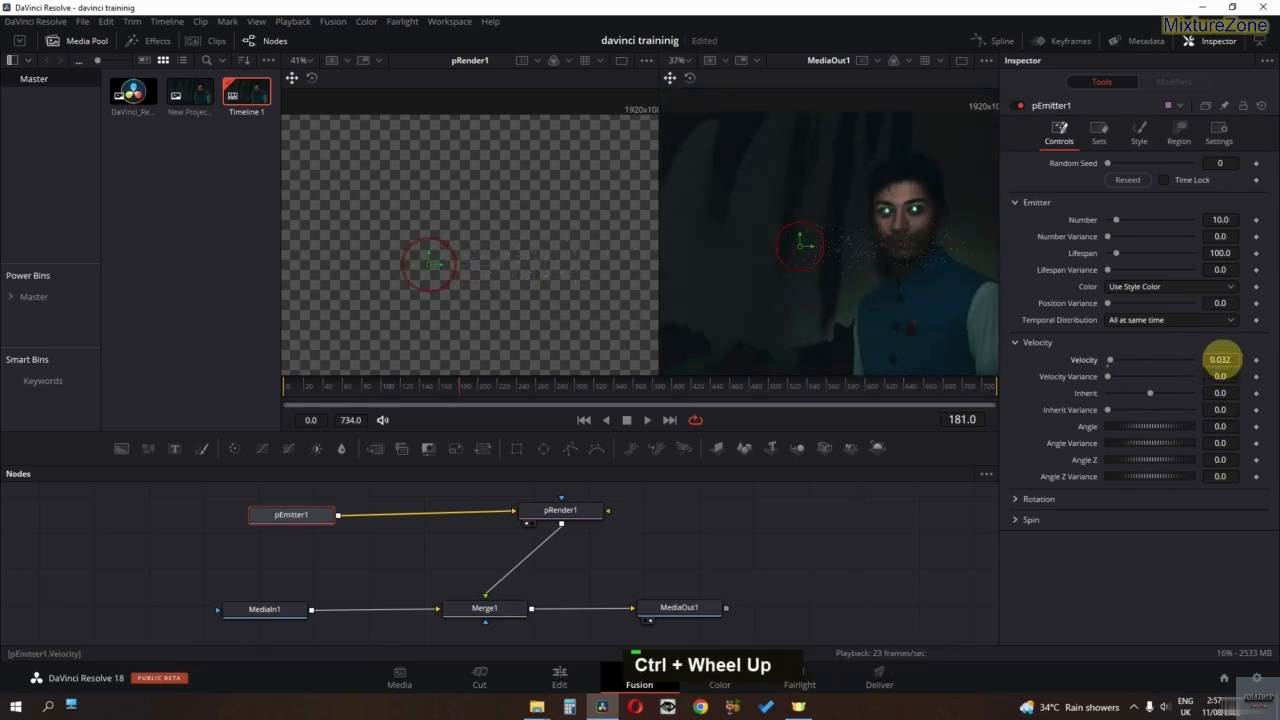
{"action": "key", "text": "space"}
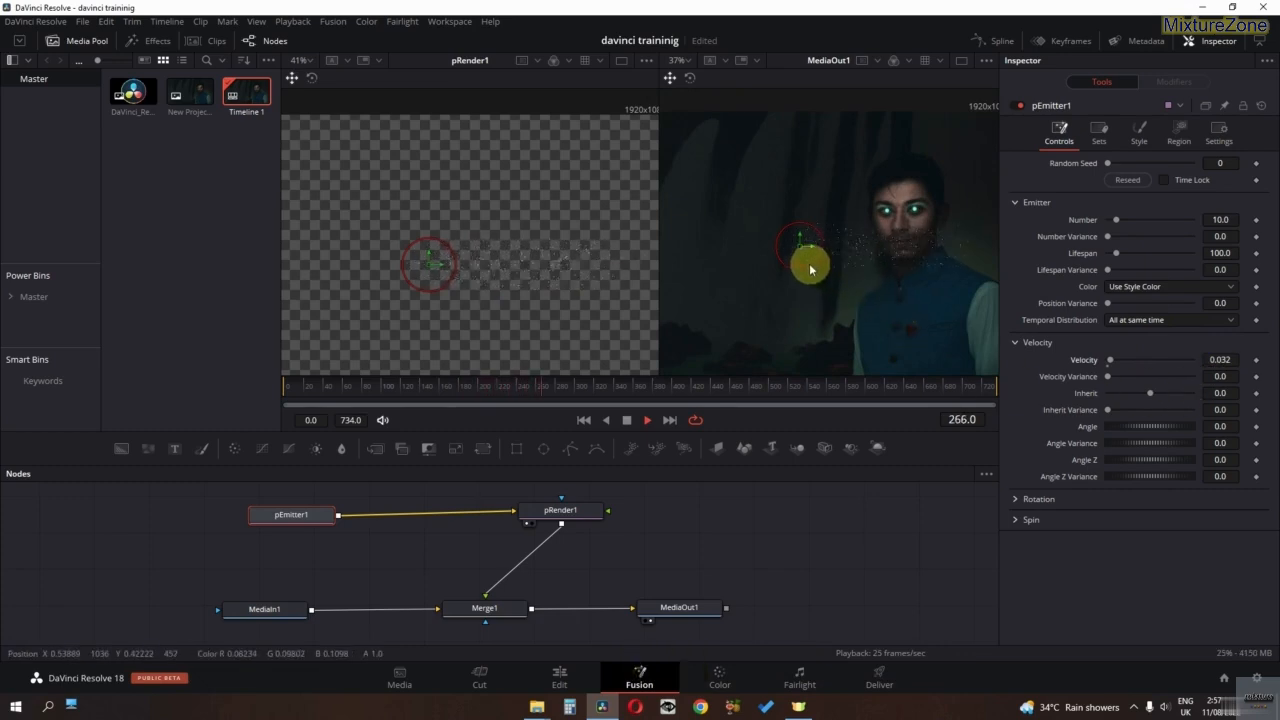
{"action": "key", "text": "space"}
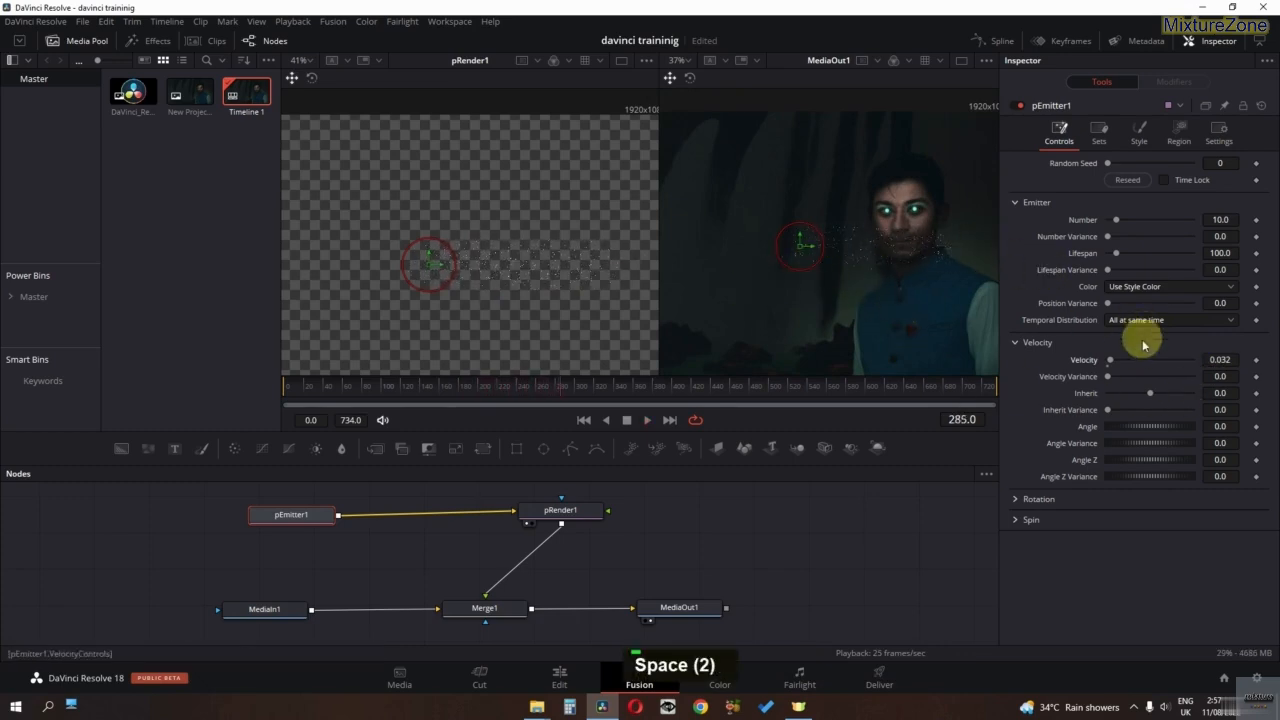
Step: Increase pEmitter1's Velocity to 0.097 and set its Velocity Variance to 0.07, checking playback
{"action": "left_click_drag", "start_coordinate": [1220, 362], "coordinate": [1258, 367]}
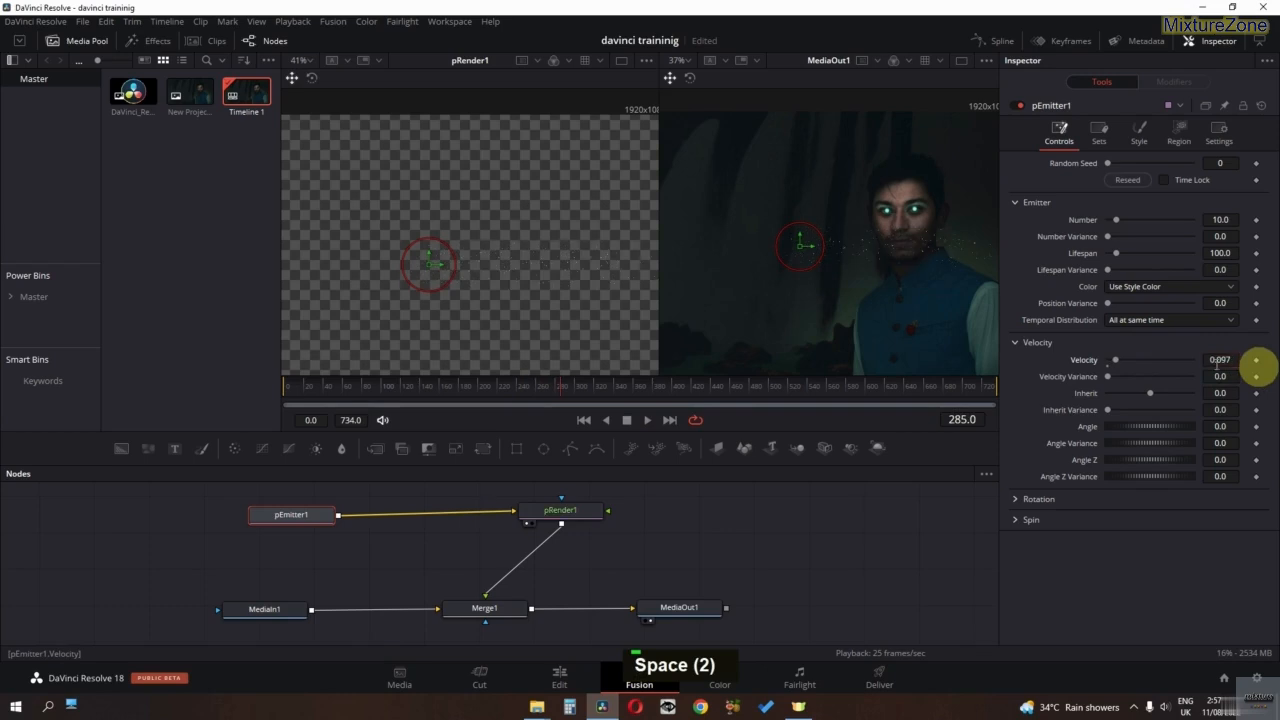
{"action": "key", "text": "space"}
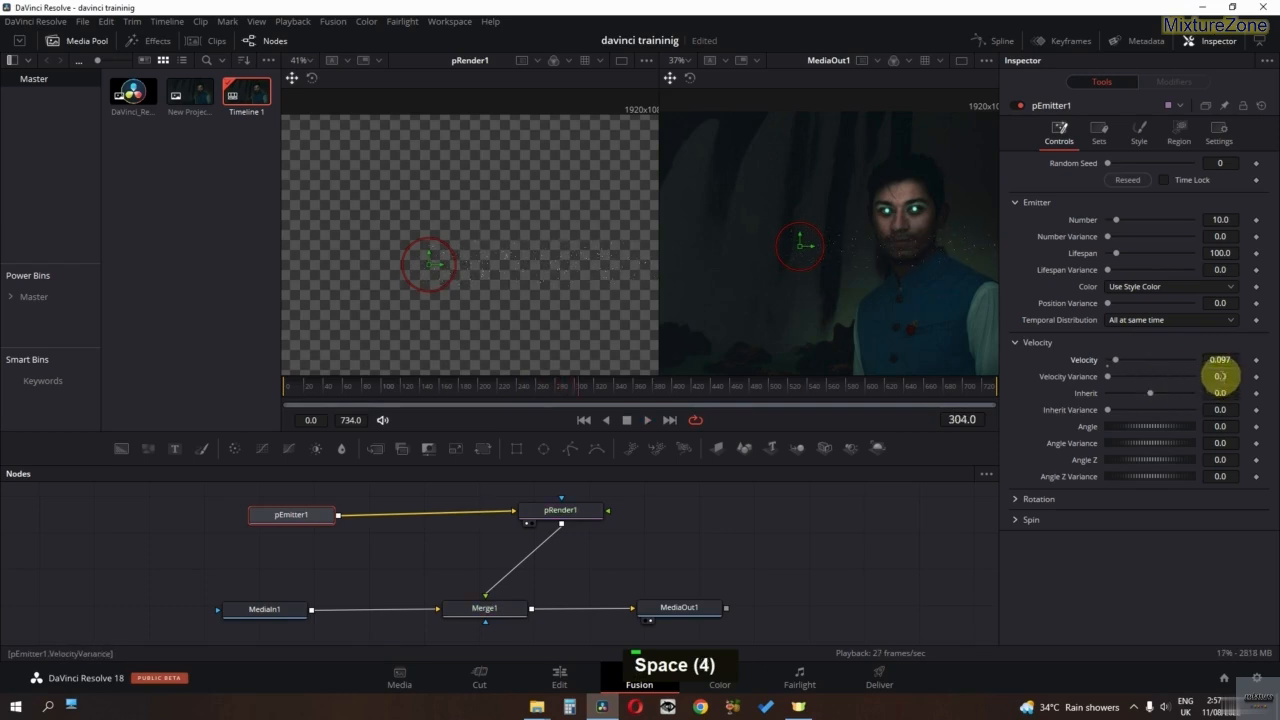
{"action": "left_click_drag", "start_coordinate": [1240, 376], "coordinate": [1270, 383]}
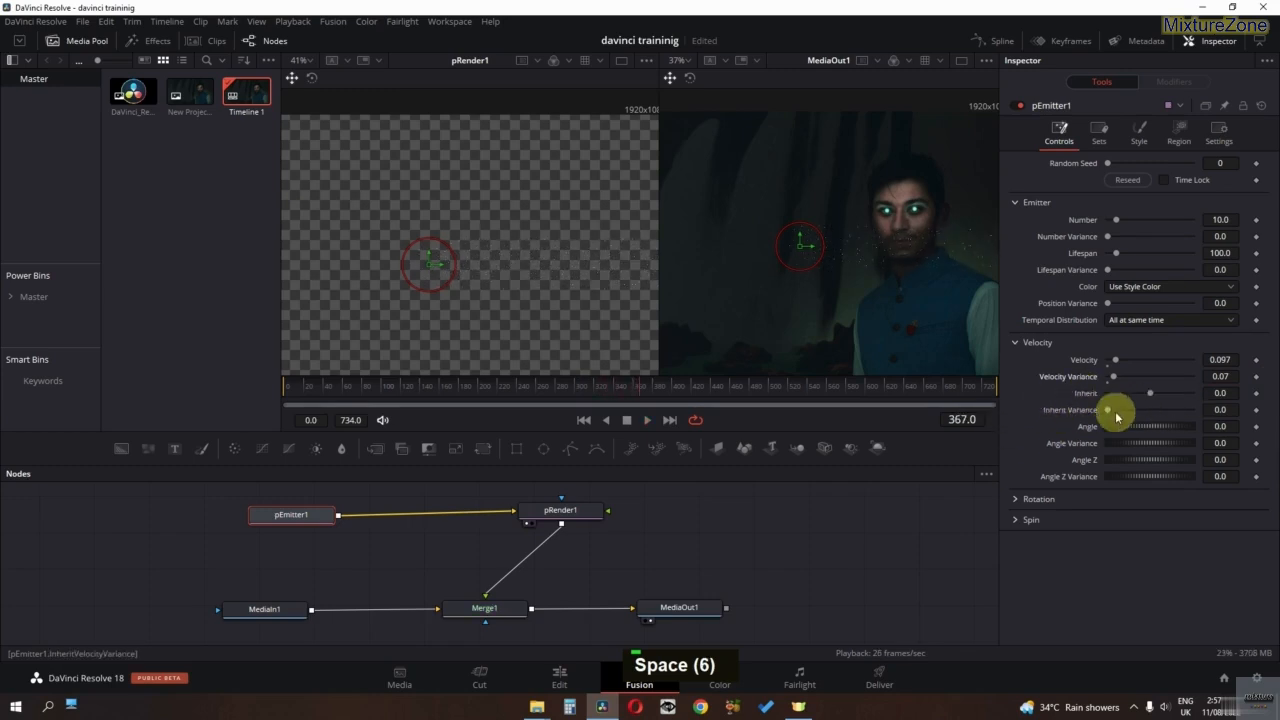
Step: Set pEmitter1's velocity Angle to -7.8, Angle Variance to 54.8 and Angle Z to 23.5, previewing the particle spread
{"action": "mouse_move", "coordinate": [1135, 430]}
{"action": "left_mouse_down"}
{"action": "mouse_move", "coordinate": [1124, 428]}
{"action": "mouse_move", "coordinate": [1124, 450]}
{"action": "mouse_move", "coordinate": [1138, 450]}
{"action": "left_mouse_up"}
{"action": "key", "text": "space"}
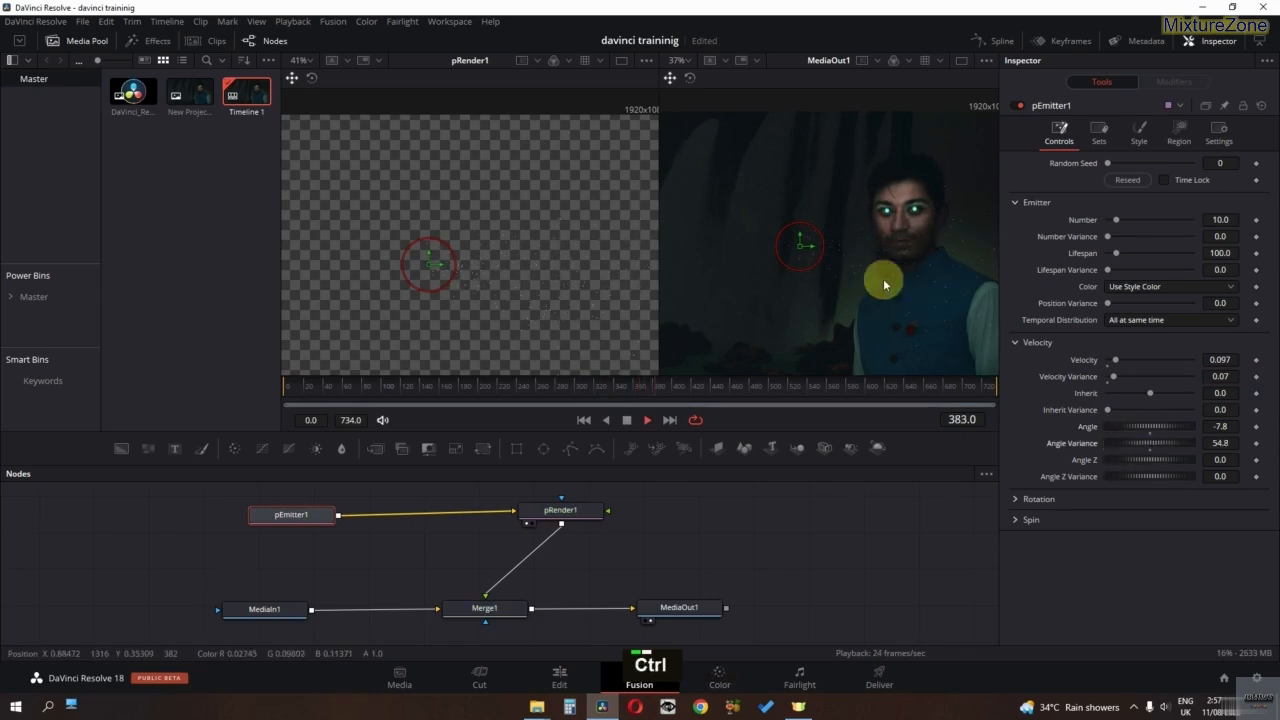
{"action": "scroll", "coordinate": [883, 278], "scroll_direction": "up", "scroll_amount": 1, "text": "ctrl"}
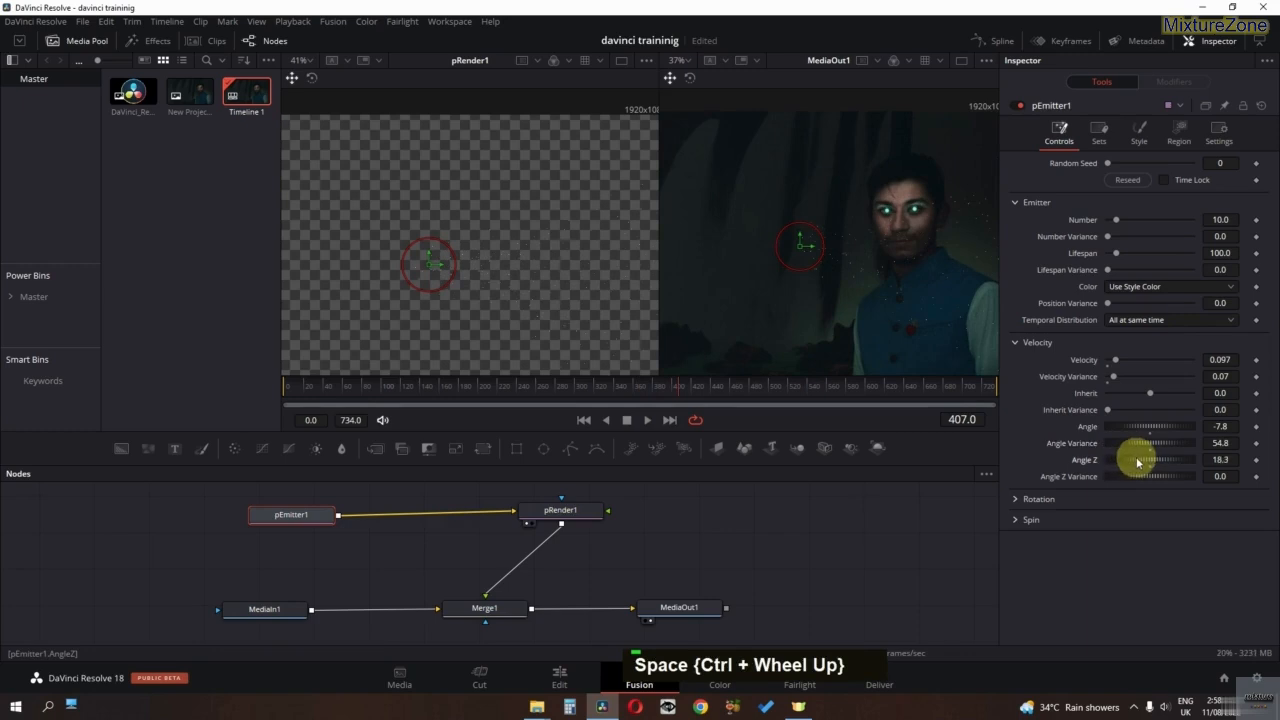
{"action": "left_click_drag", "start_coordinate": [1137, 462], "coordinate": [1155, 463]}
{"action": "key", "text": "space"}
{"action": "key", "text": "space"}
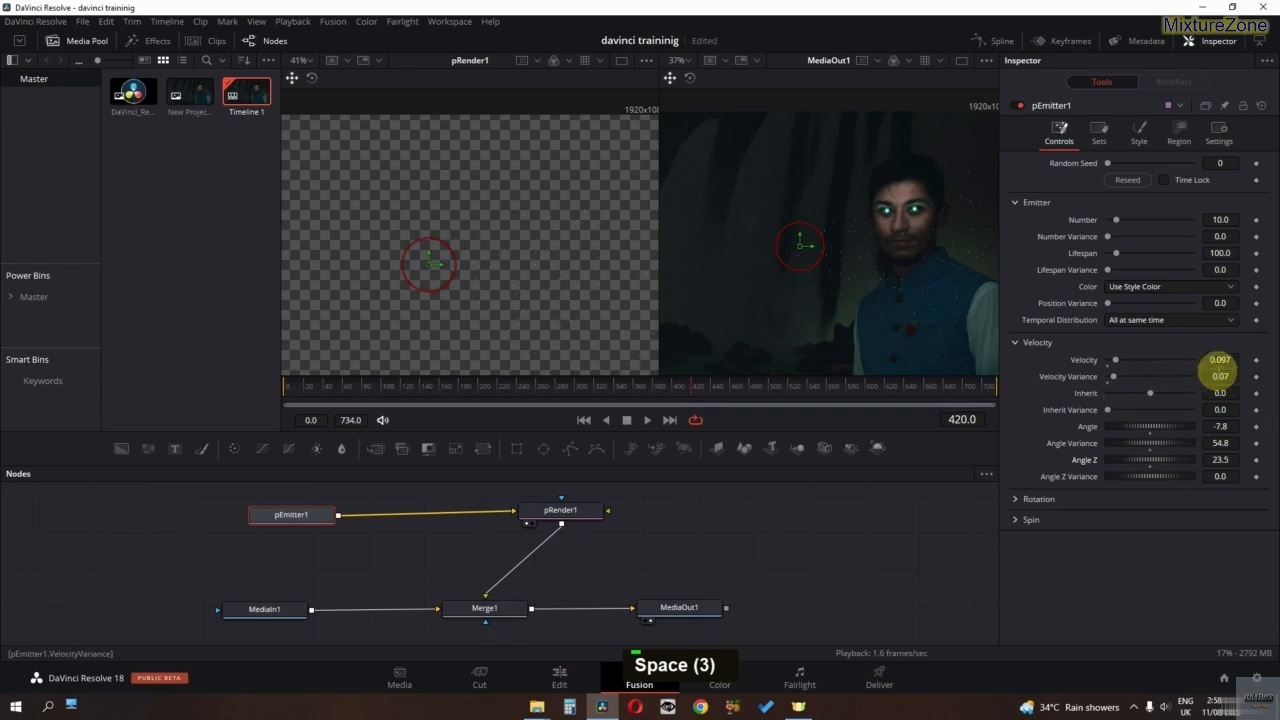
Step: Set pEmitter1's Velocity Variance to 0.0 and Velocity to 0.038, playing back the particles to check the motion
{"action": "left_click_drag", "start_coordinate": [1223, 377], "coordinate": [1048, 386]}
{"action": "key", "text": "space"}
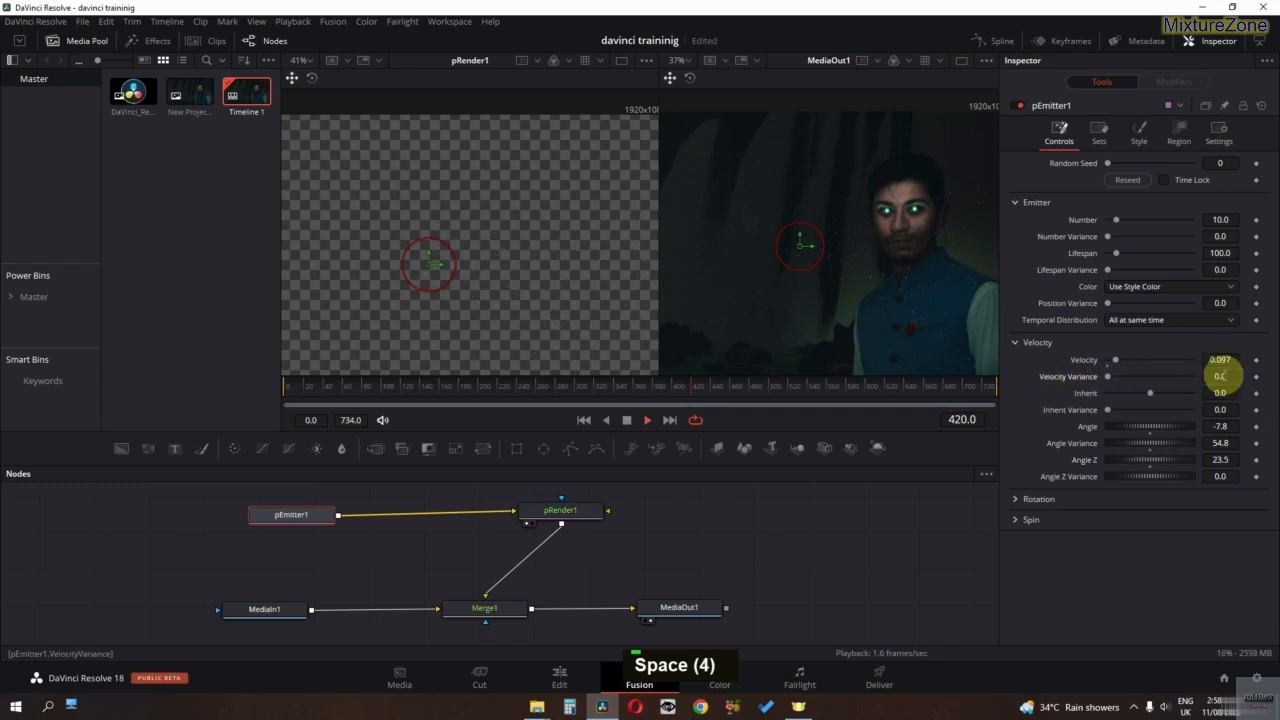
{"action": "key", "text": "space"}
{"action": "double_click", "coordinate": [1221, 360]}
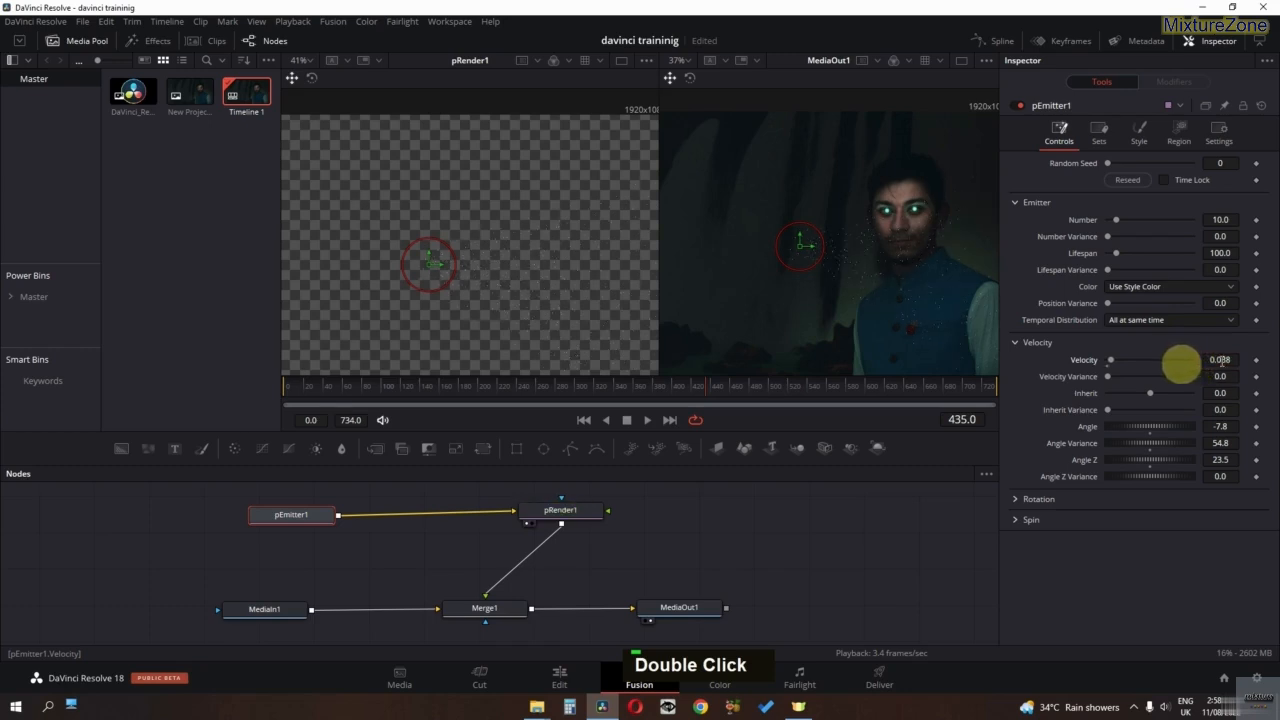
{"action": "key", "text": "space"}
{"action": "key", "text": "space"}
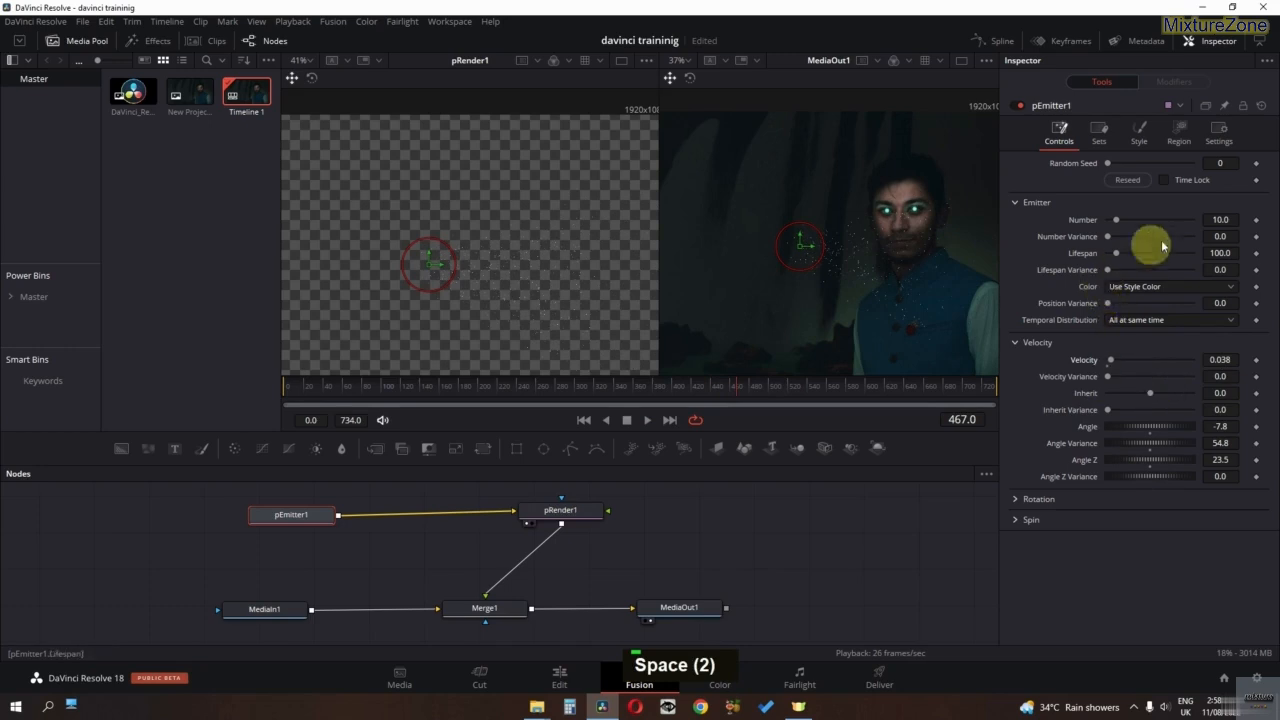
Step: Reduce pEmitter1's particle Number to 3.0 and play back the sparser emission
{"action": "left_click_drag", "start_coordinate": [1228, 222], "coordinate": [1229, 216]}
{"action": "double_click", "coordinate": [1220, 220]}
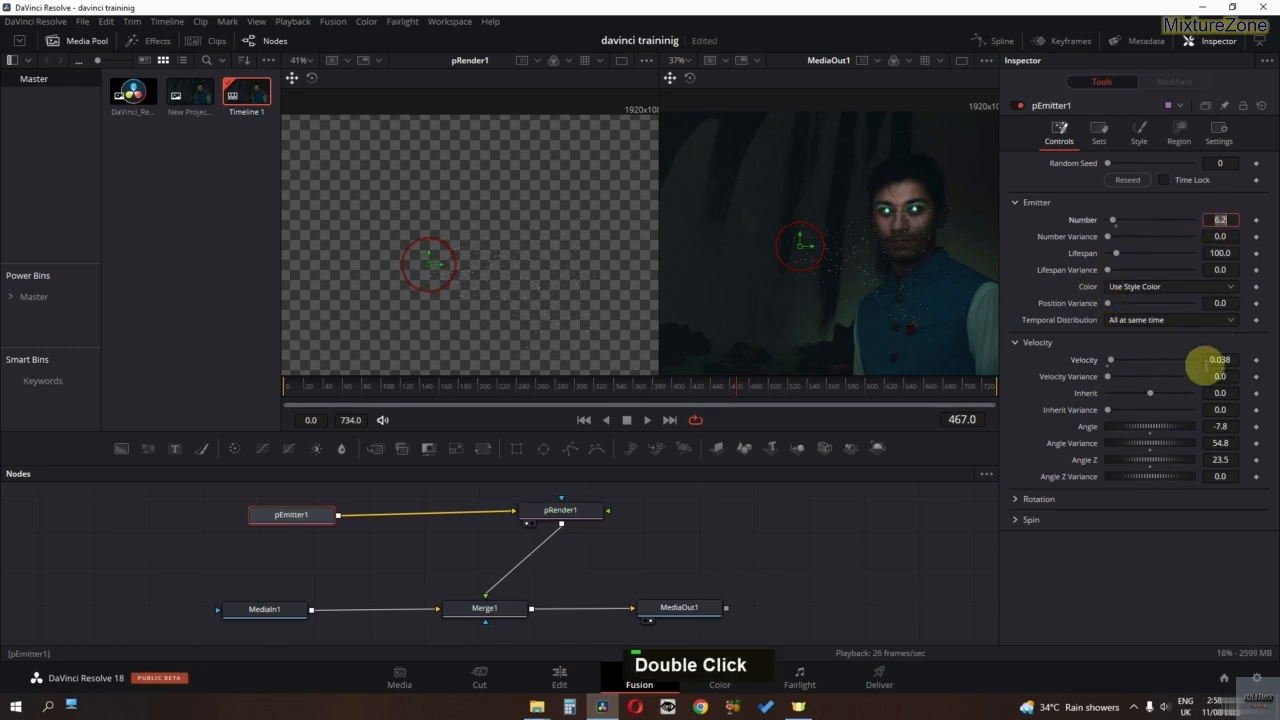
{"action": "type", "text": "3"}
{"action": "key", "text": "Return"}
{"action": "key", "text": "space"}
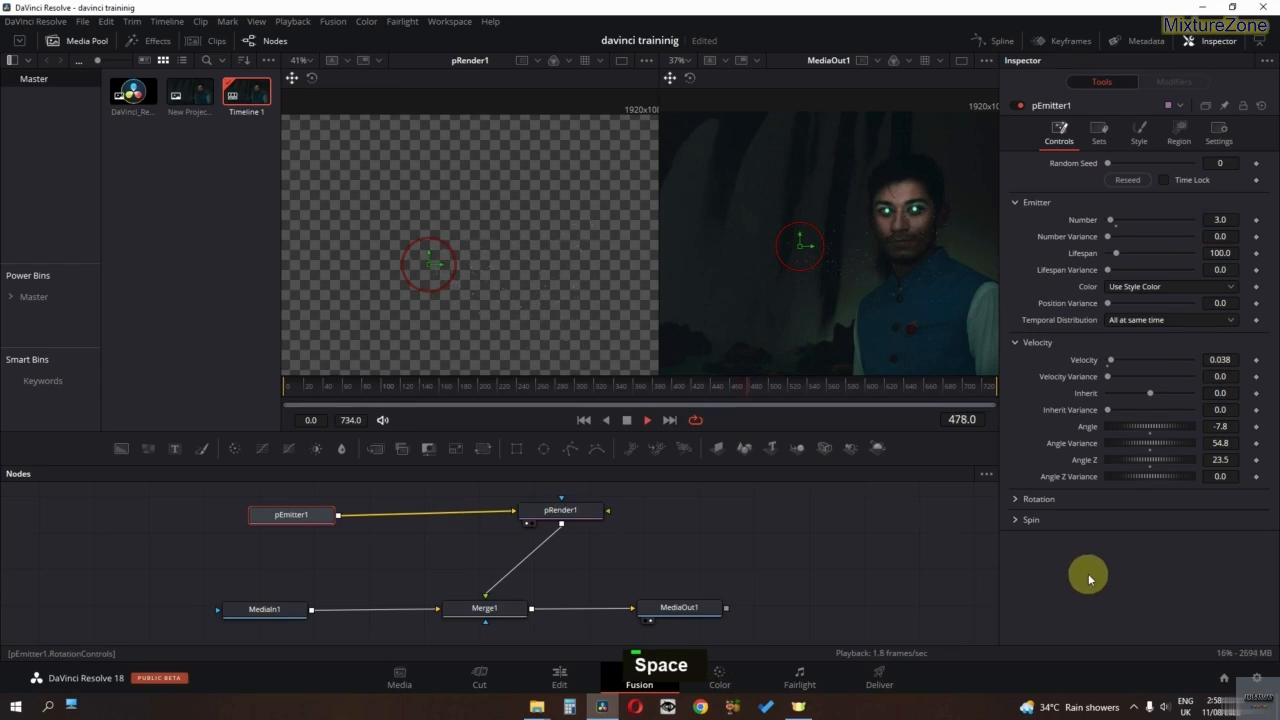
{"action": "key", "text": "space"}
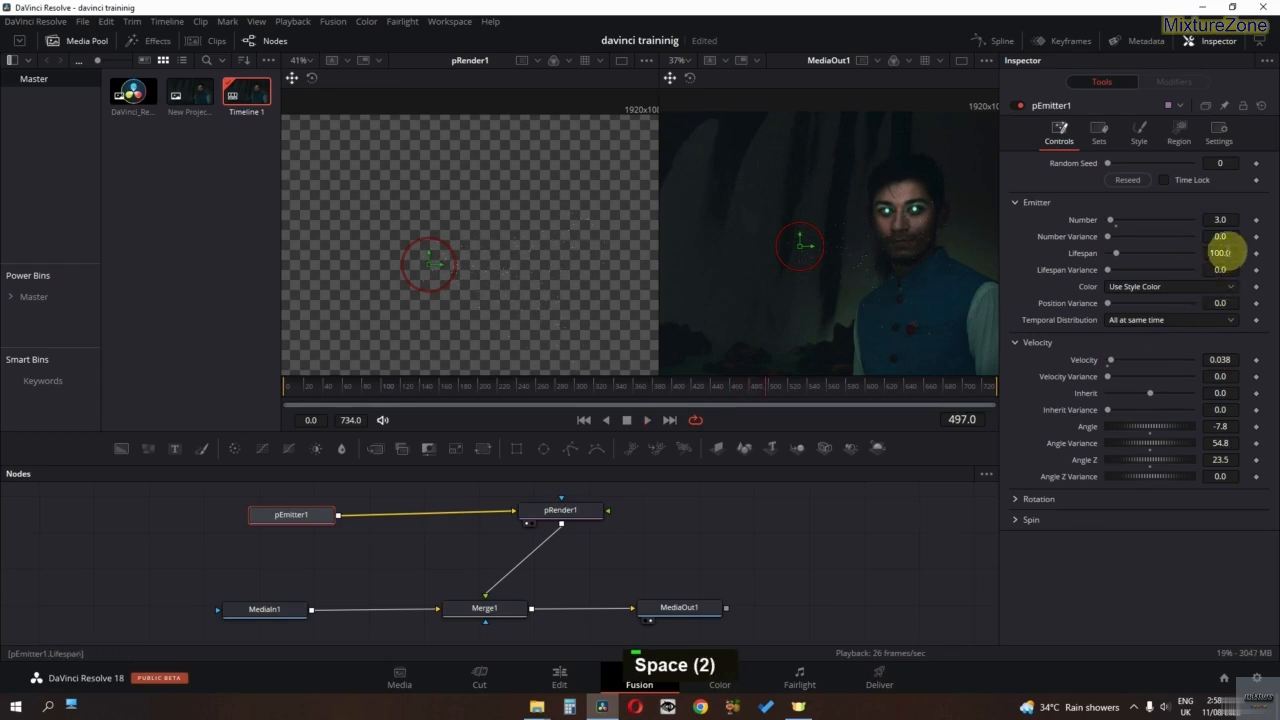
Step: Set pEmitter1's Lifespan to 50 and play back the particles
{"action": "double_click", "coordinate": [1220, 253]}
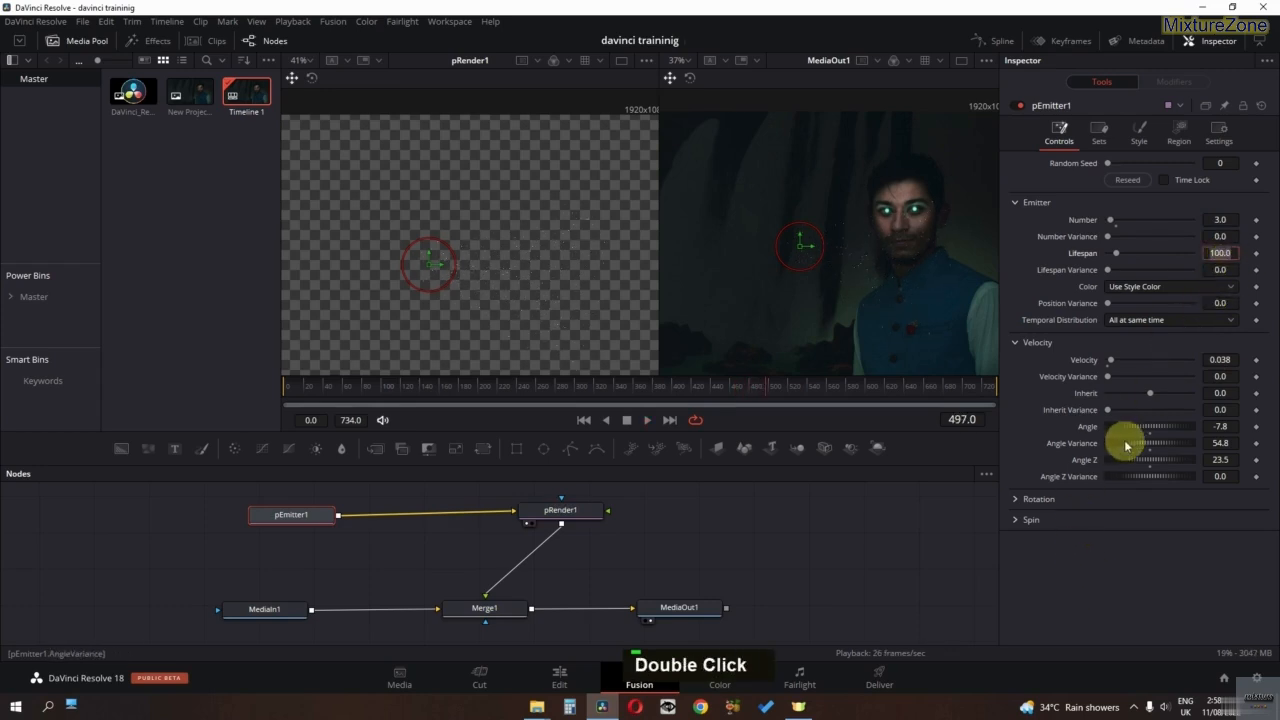
{"action": "type", "text": "50"}
{"action": "key", "text": "Return"}
{"action": "key", "text": "space"}
{"action": "key", "text": "space"}
{"action": "key", "text": "space"}
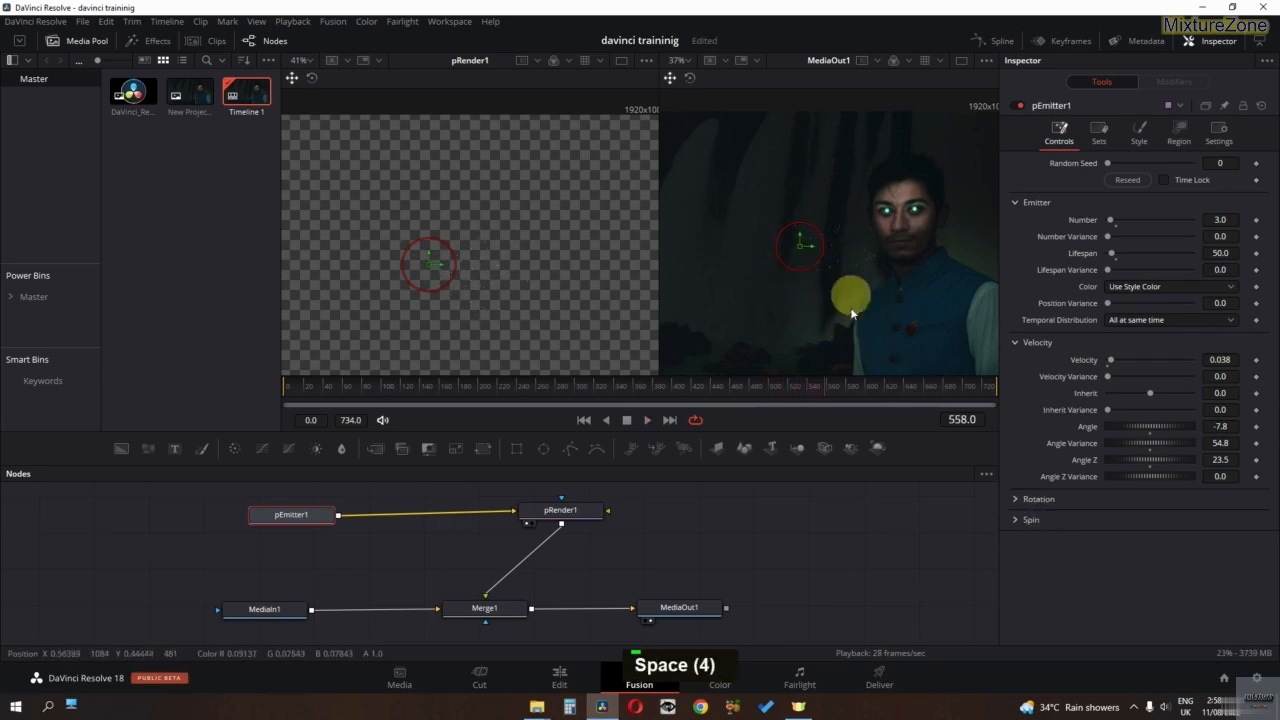
{"action": "double_click", "coordinate": [1035, 496]}
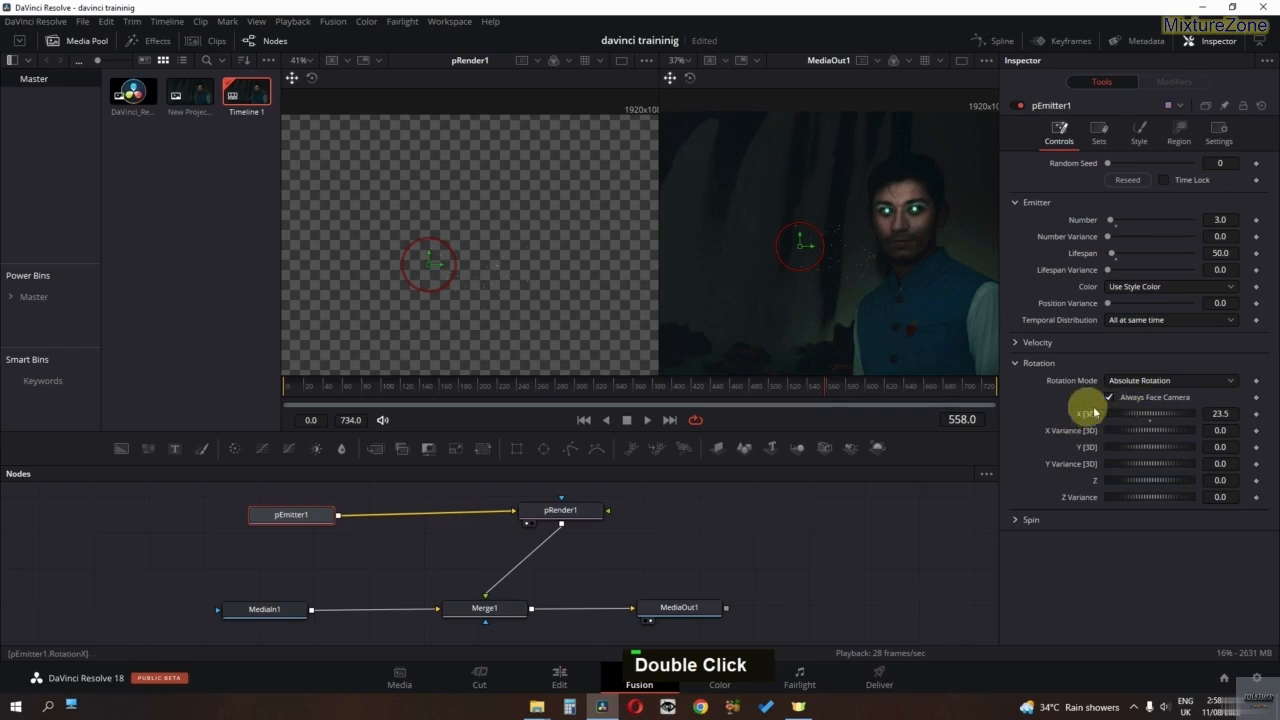
{"action": "left_click", "coordinate": [1012, 363]}
Step: Disconnect pRender1 from Merge1, switch its Output Mode to 3D and play back the particles in 3D space
{"action": "left_click", "coordinate": [552, 510]}
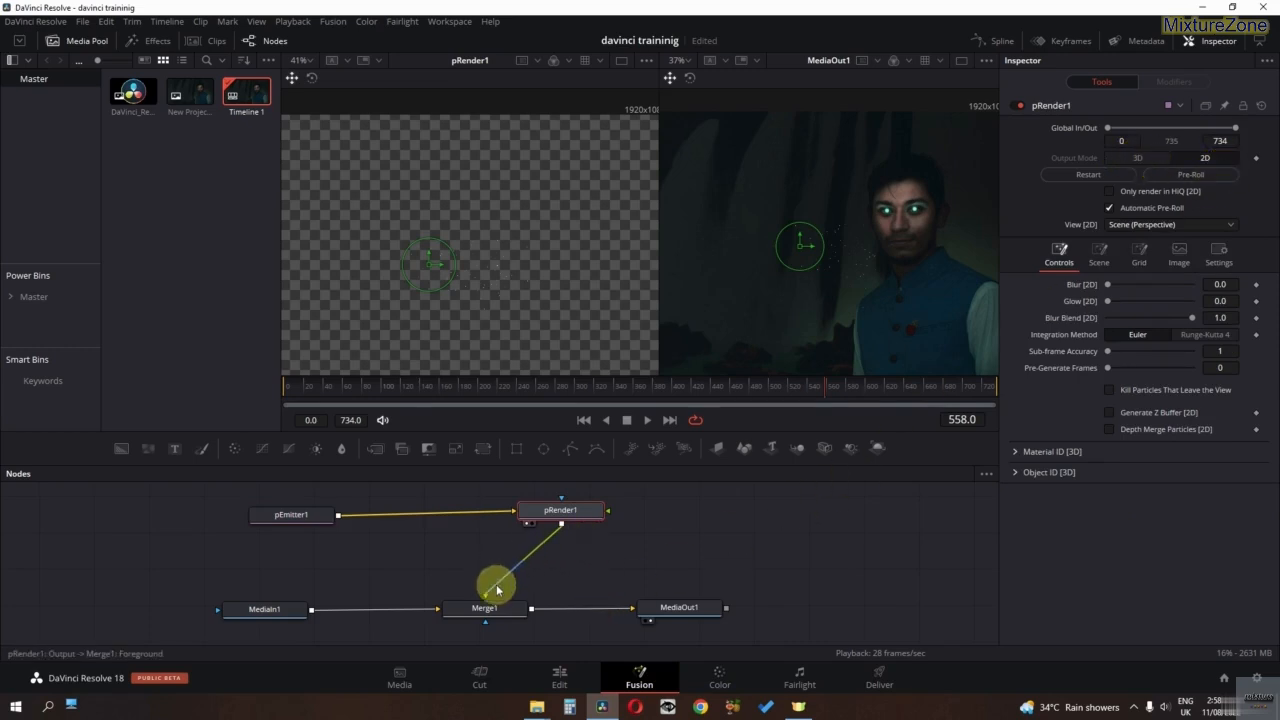
{"action": "left_click_drag", "start_coordinate": [497, 590], "coordinate": [569, 514]}
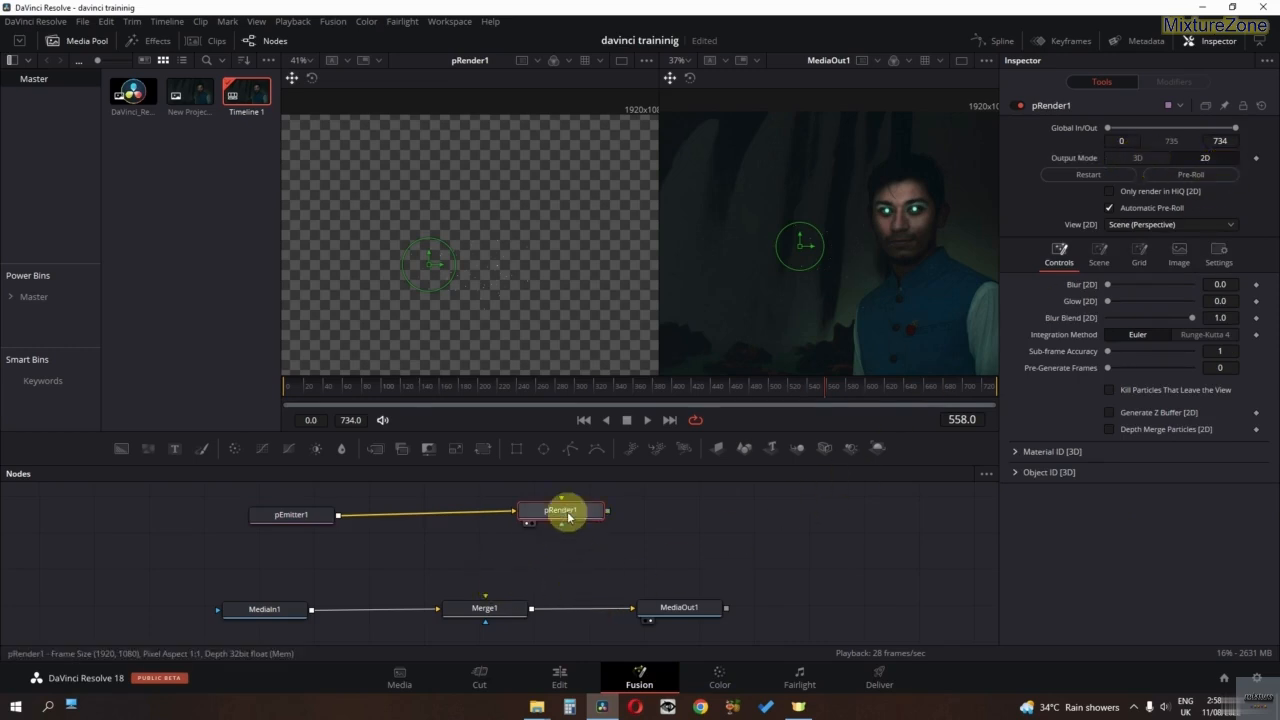
{"action": "left_click", "coordinate": [1136, 160]}
{"action": "key", "text": "space"}
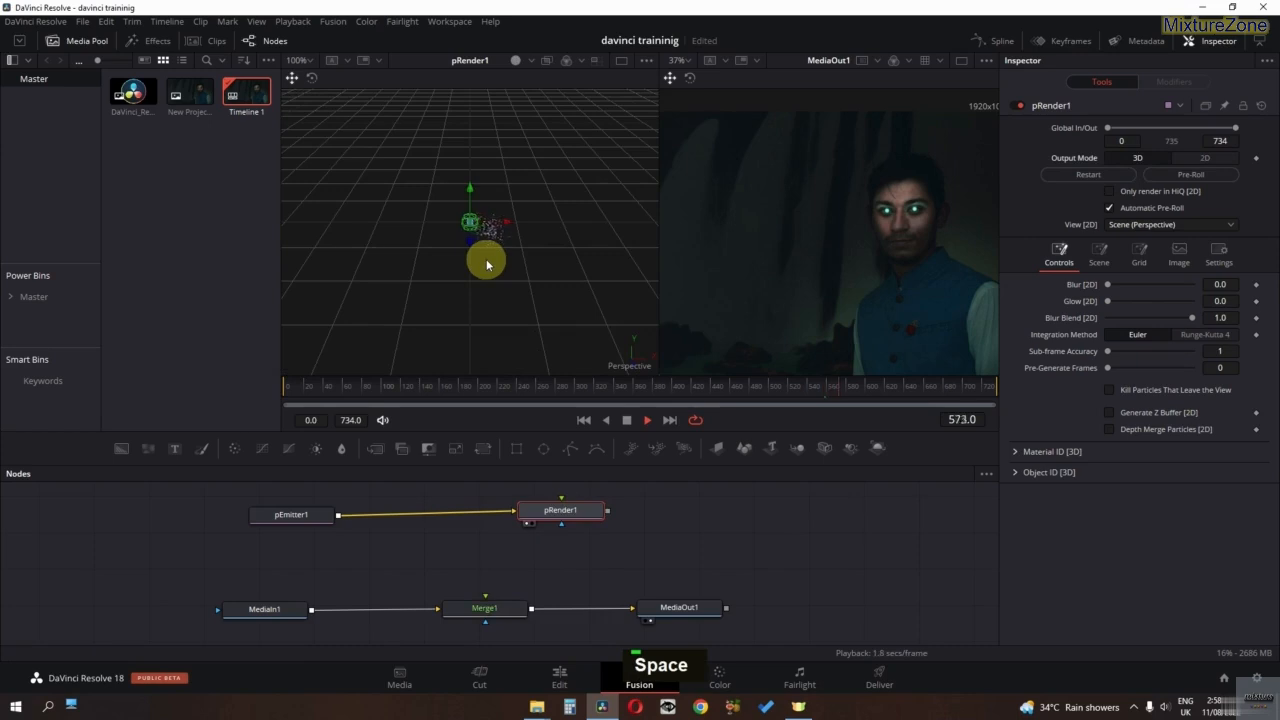
{"action": "key", "text": "space"}
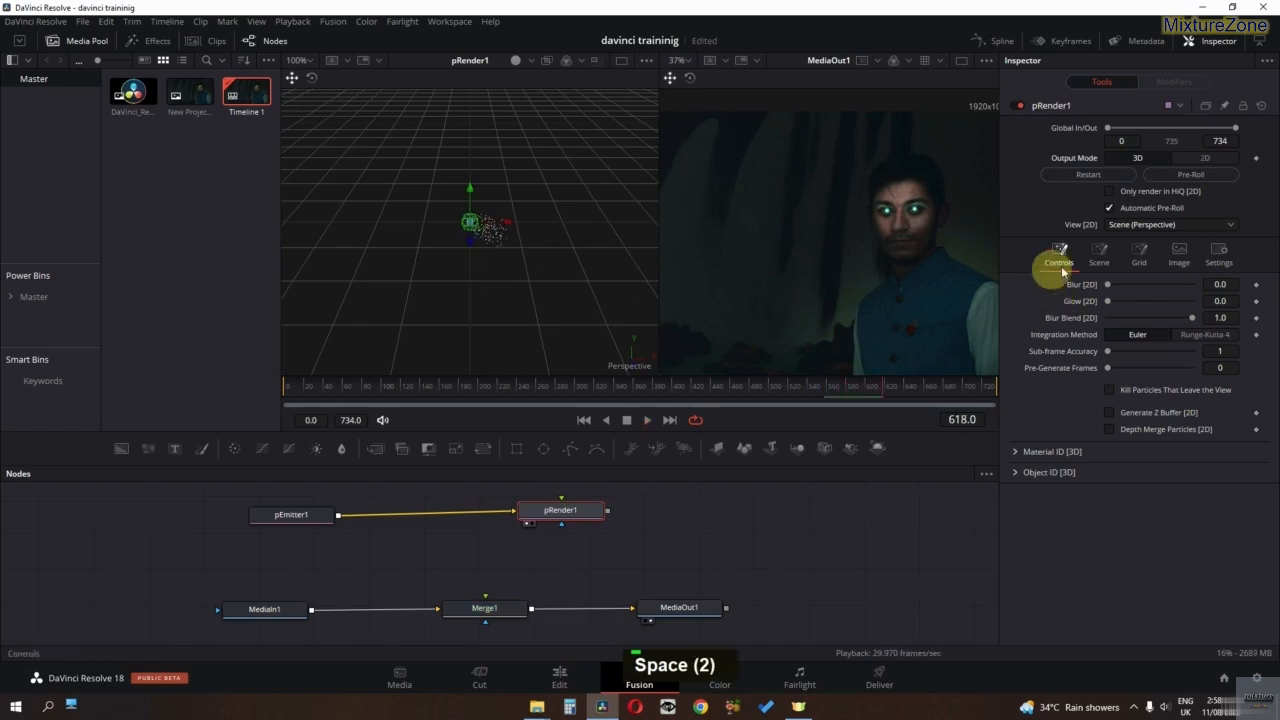
Step: Look through pRender1's Scene, Grid and Image settings, including Process Mode, and pEmitter1's Style, Sets and Region settings
{"action": "left_click", "coordinate": [1099, 255]}
{"action": "left_click", "coordinate": [1139, 255]}
{"action": "double_click", "coordinate": [1177, 262]}
{"action": "left_click", "coordinate": [1160, 285]}
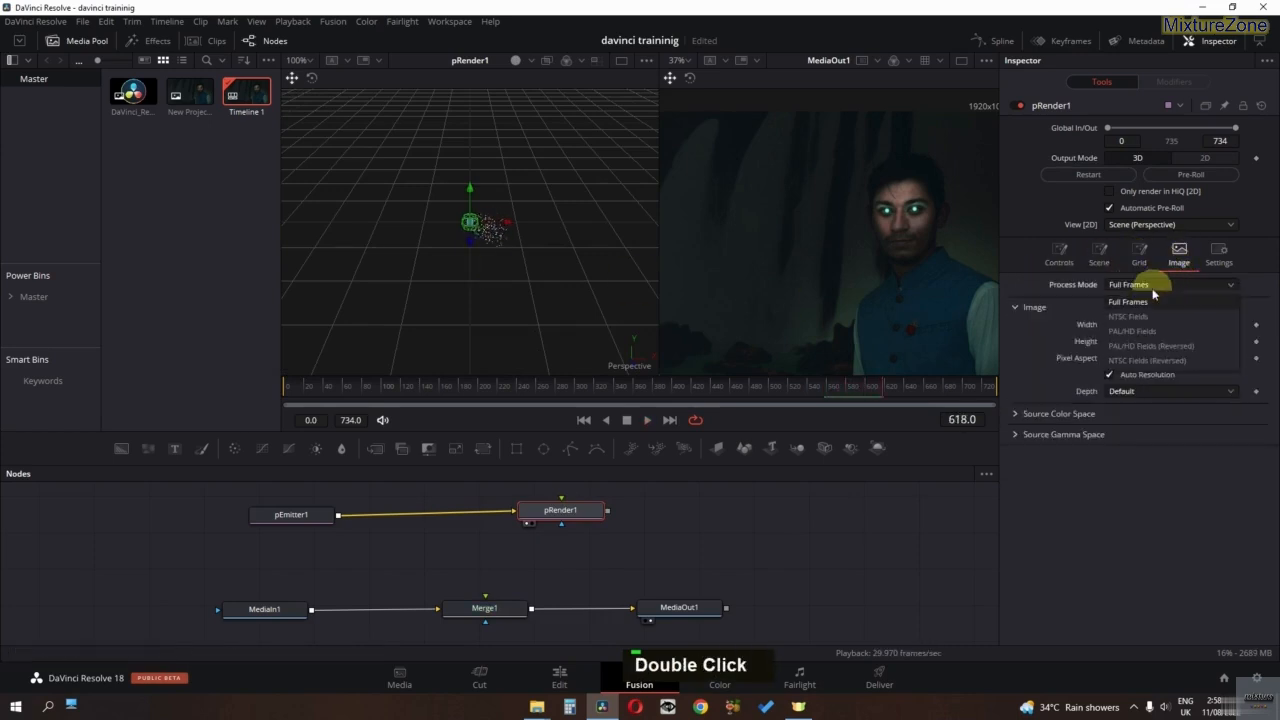
{"action": "left_click", "coordinate": [1153, 294]}
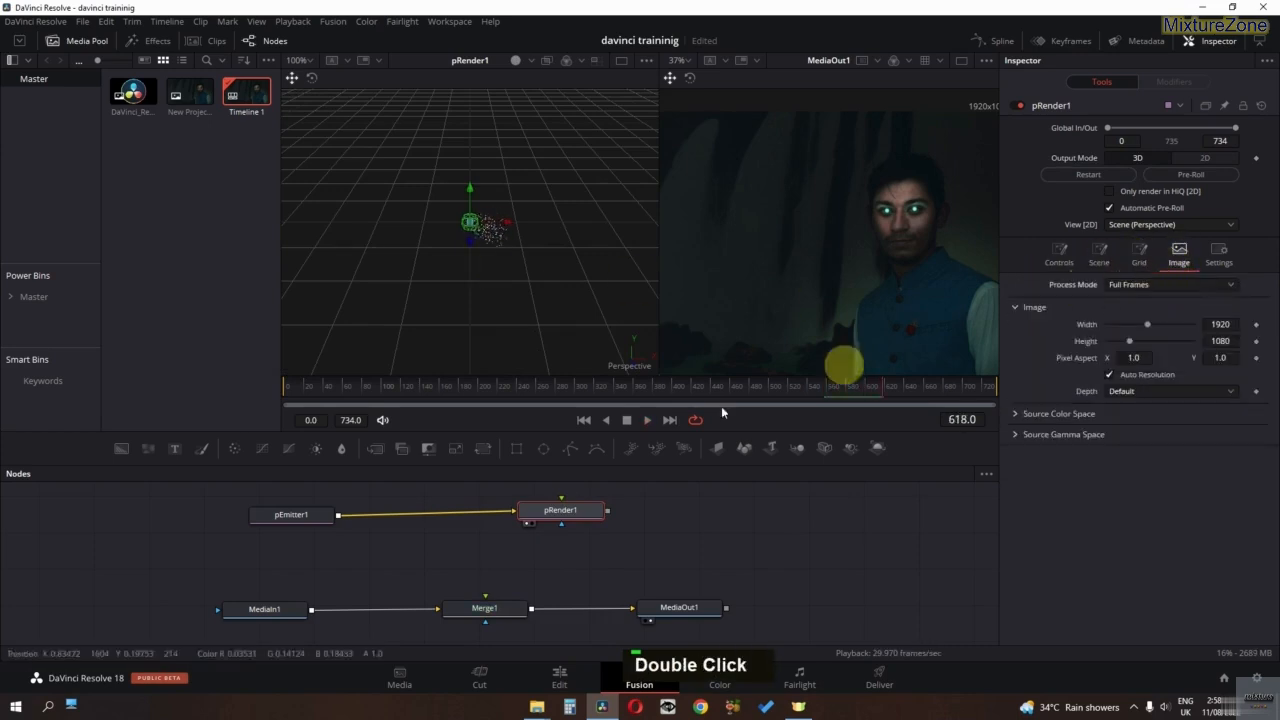
{"action": "left_click", "coordinate": [268, 528]}
{"action": "left_click", "coordinate": [1140, 130]}
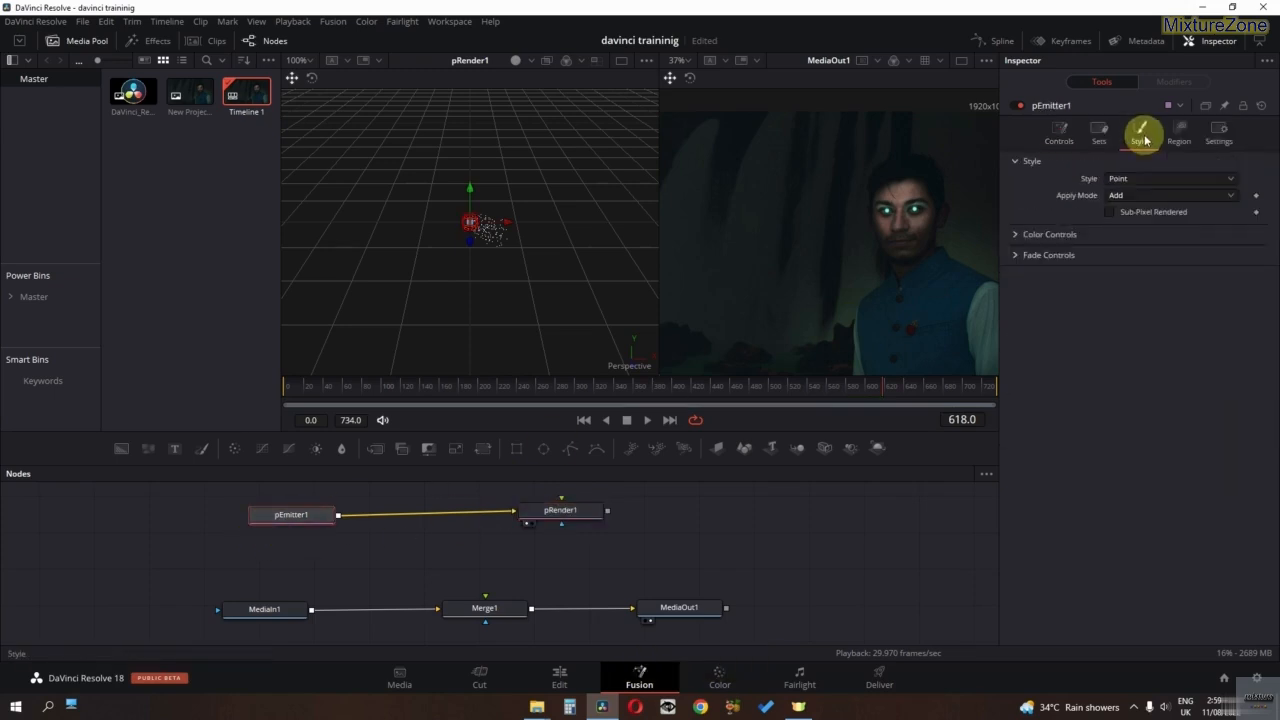
{"action": "left_click", "coordinate": [1100, 132]}
{"action": "left_click", "coordinate": [1176, 132]}
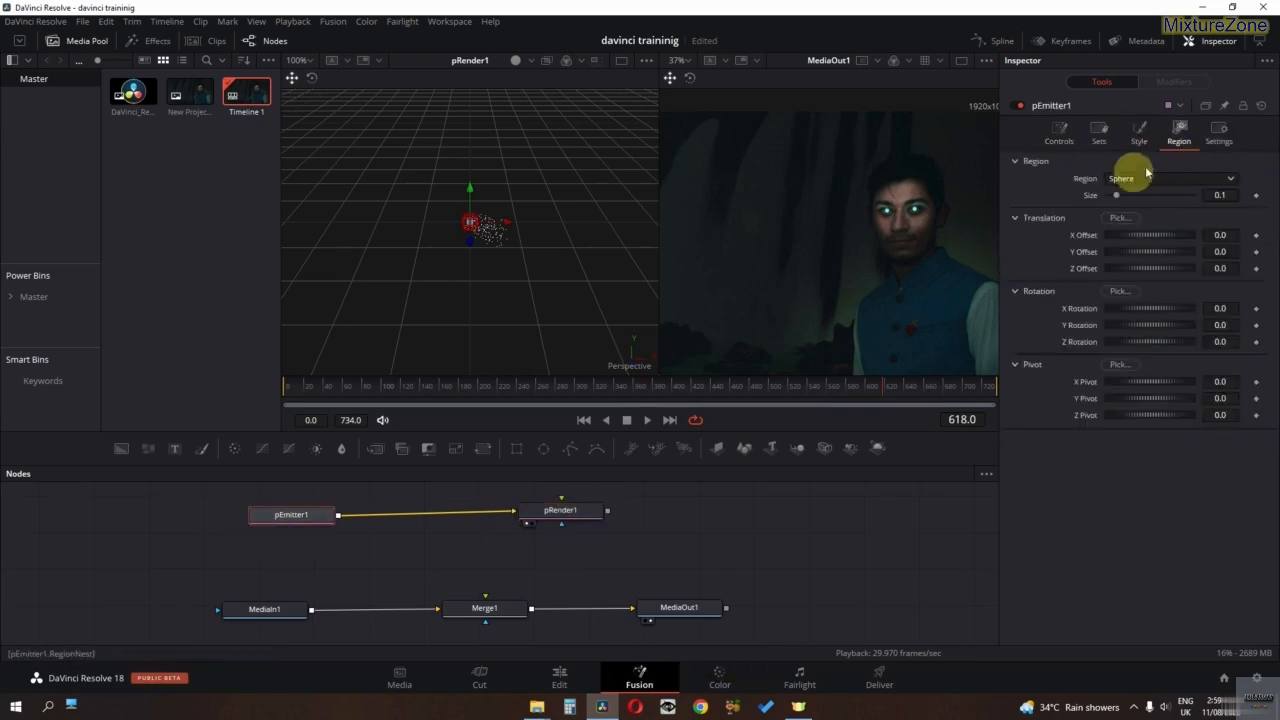
{"action": "left_click", "coordinate": [1158, 178]}
{"action": "double_click", "coordinate": [1210, 130]}
Step: Try the Blob and Brush particle styles on pEmitter1, and return the Style to Point
{"action": "left_click", "coordinate": [1138, 132]}
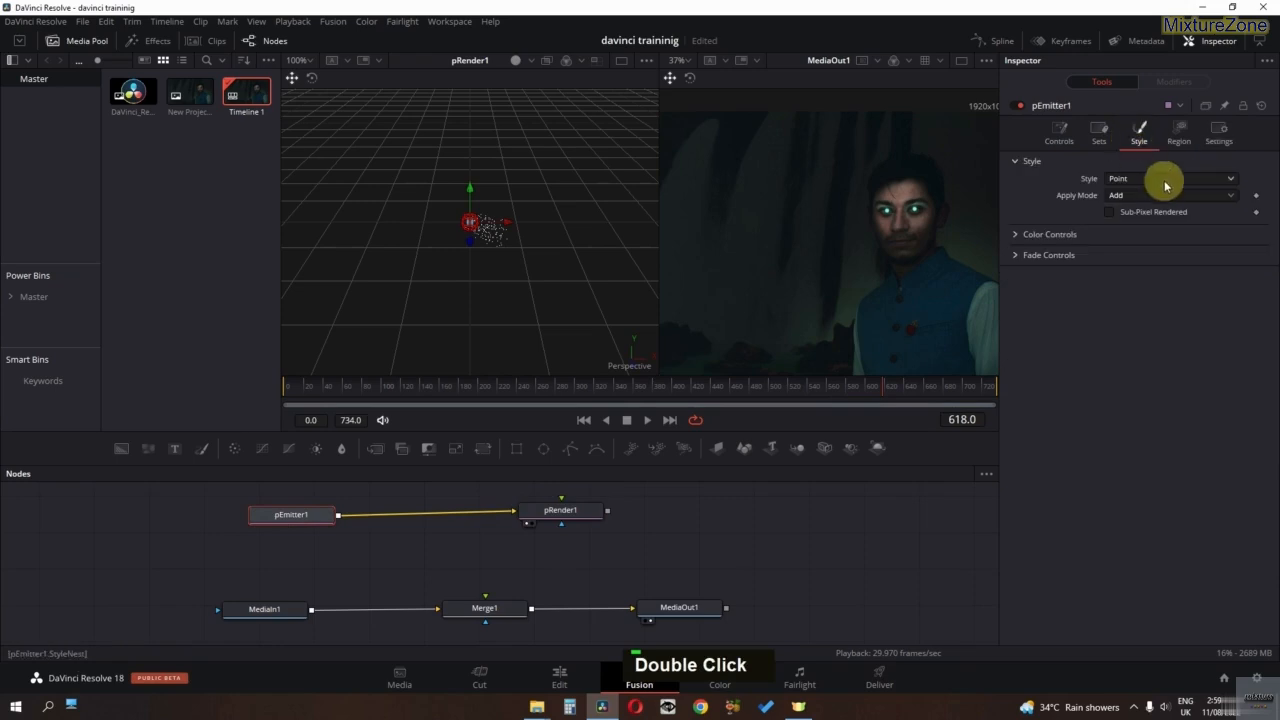
{"action": "left_click", "coordinate": [1164, 180]}
{"action": "left_click", "coordinate": [1139, 222]}
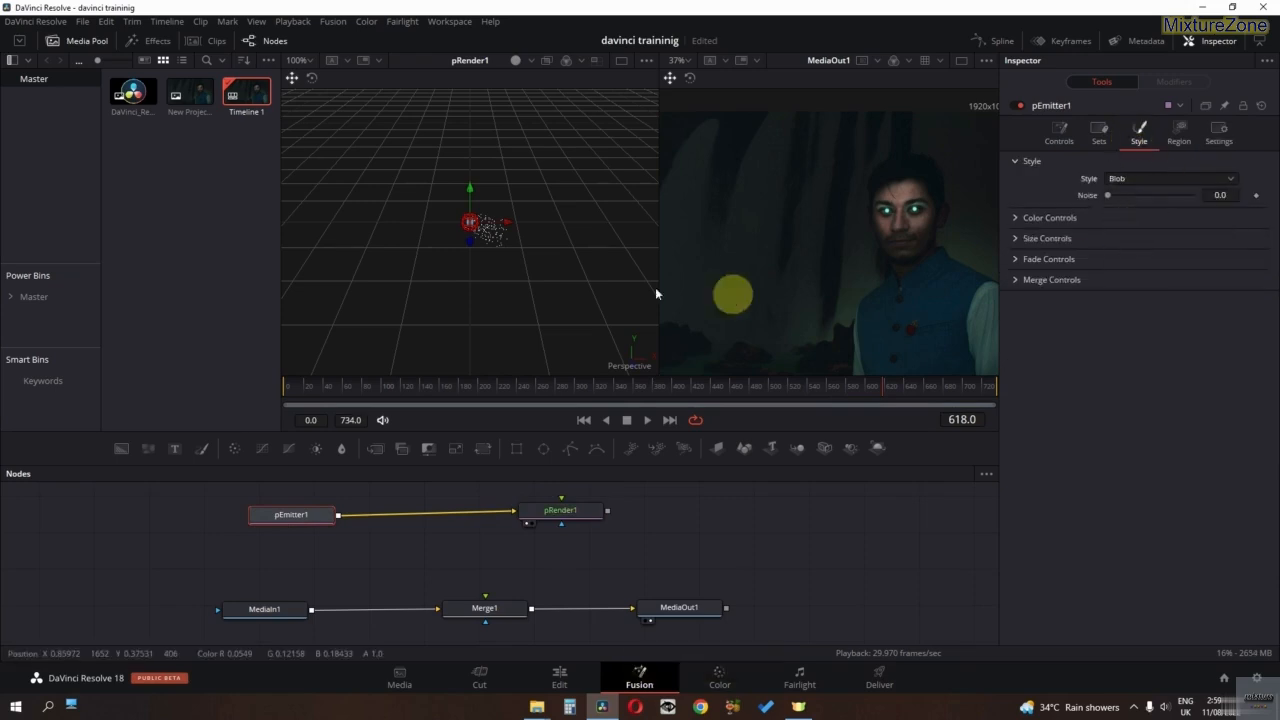
{"action": "left_click", "coordinate": [1196, 179]}
{"action": "left_click", "coordinate": [1147, 243]}
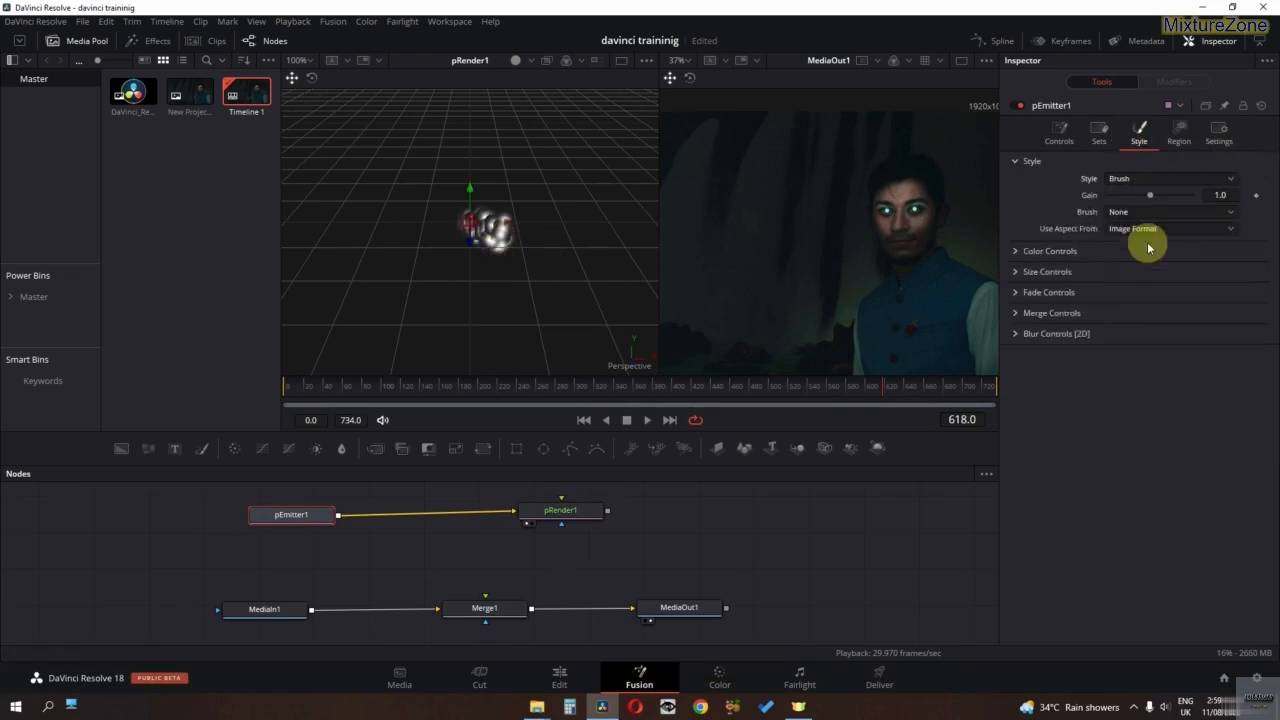
{"action": "left_click", "coordinate": [1163, 180]}
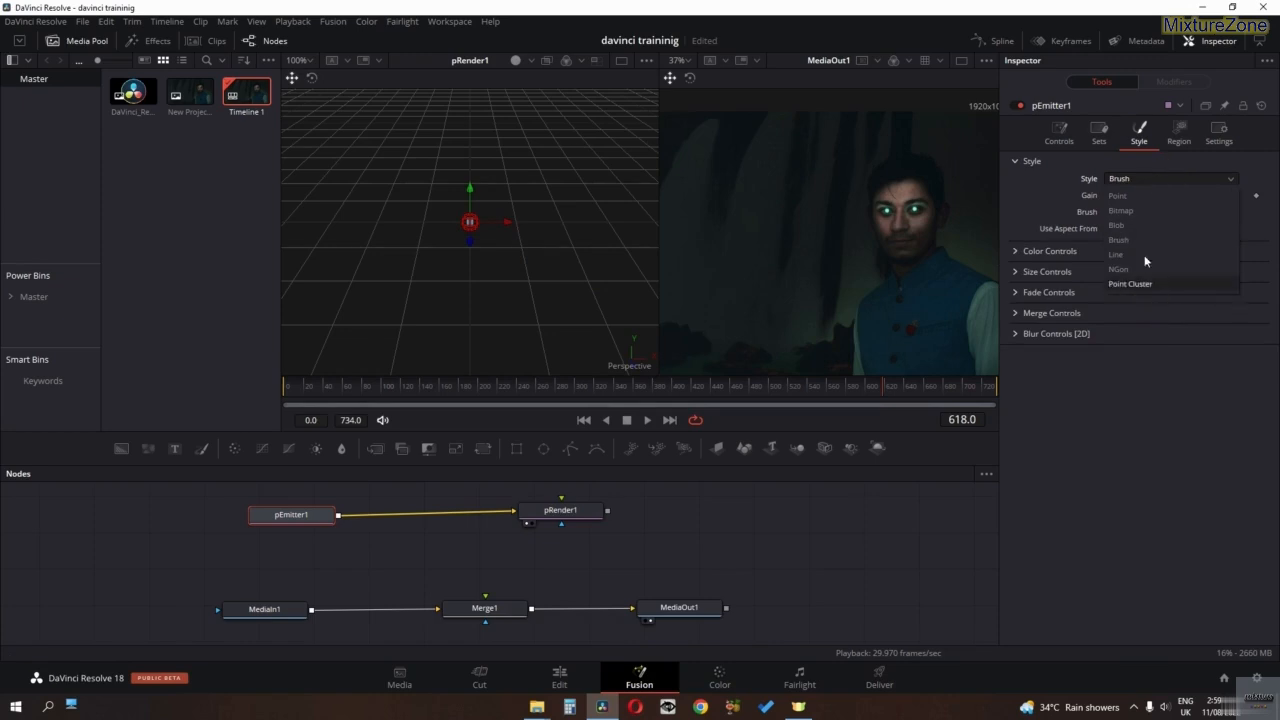
{"action": "left_click", "coordinate": [1136, 197]}
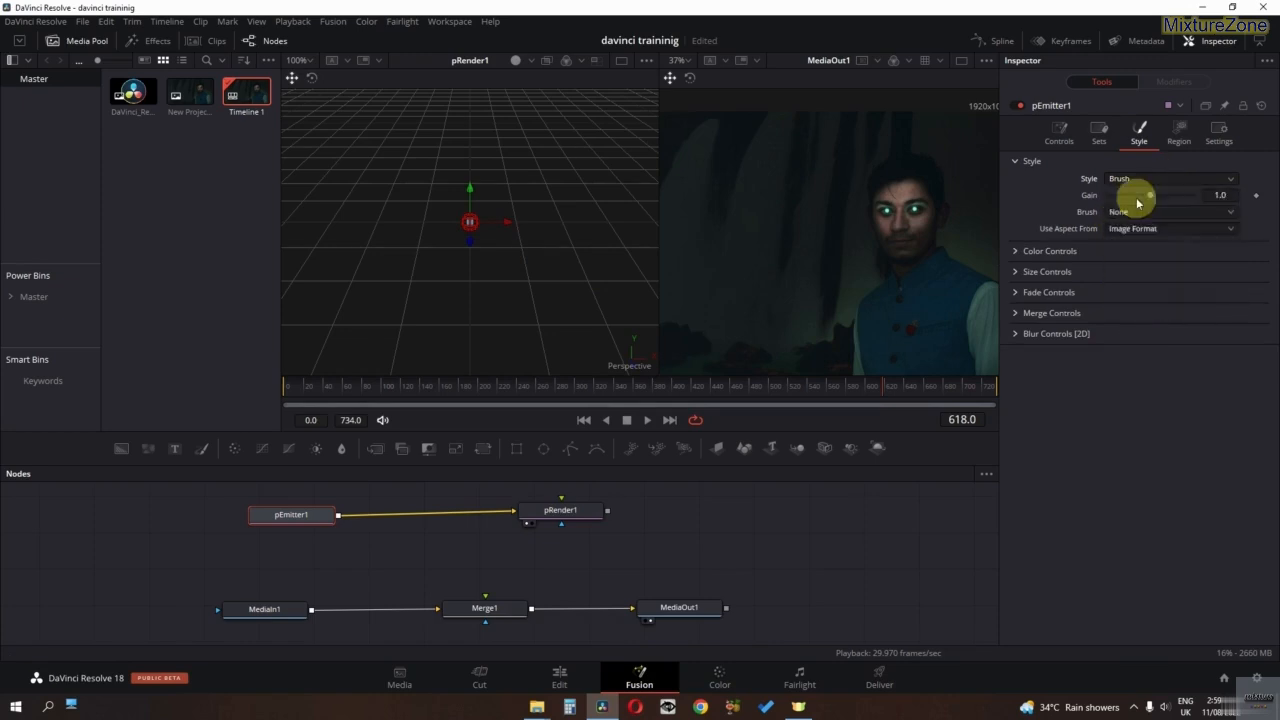
Step: Try to connect pRender1's output to Merge1 while its Output Mode is 3D
{"action": "left_click", "coordinate": [606, 514]}
{"action": "left_click_drag", "start_coordinate": [607, 512], "coordinate": [500, 622]}
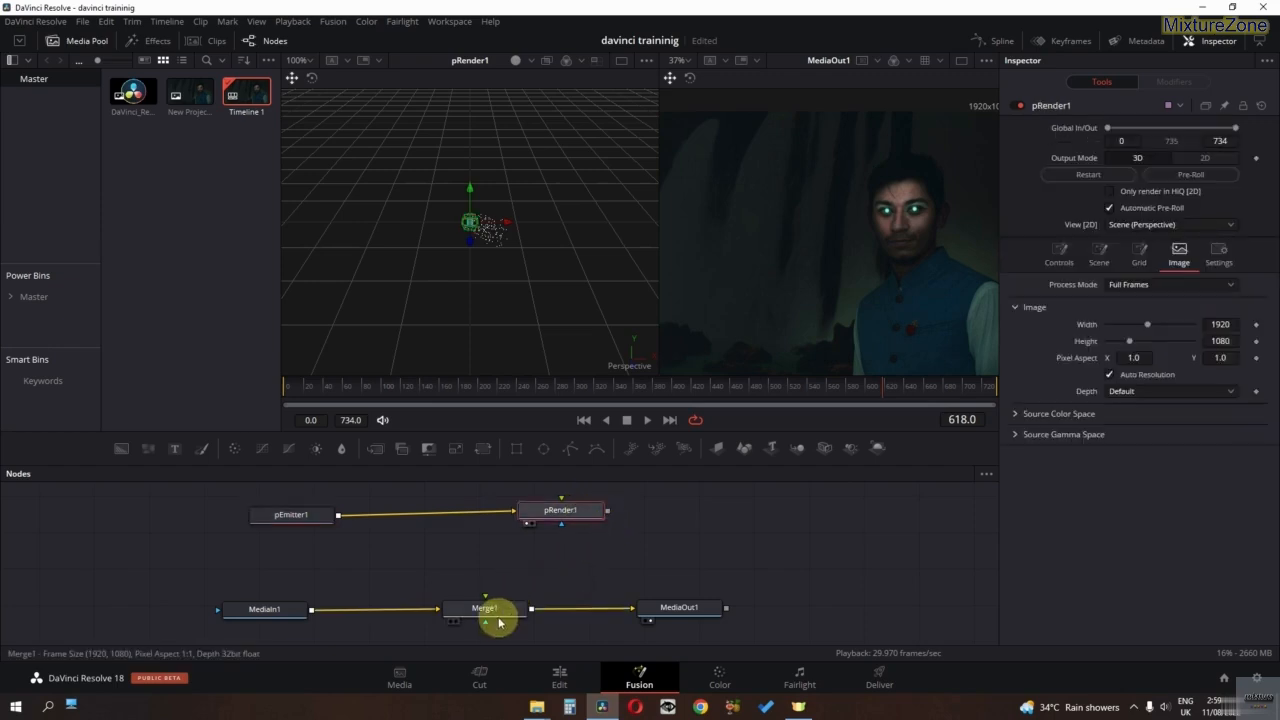
{"action": "left_click_drag", "start_coordinate": [607, 512], "coordinate": [448, 635]}
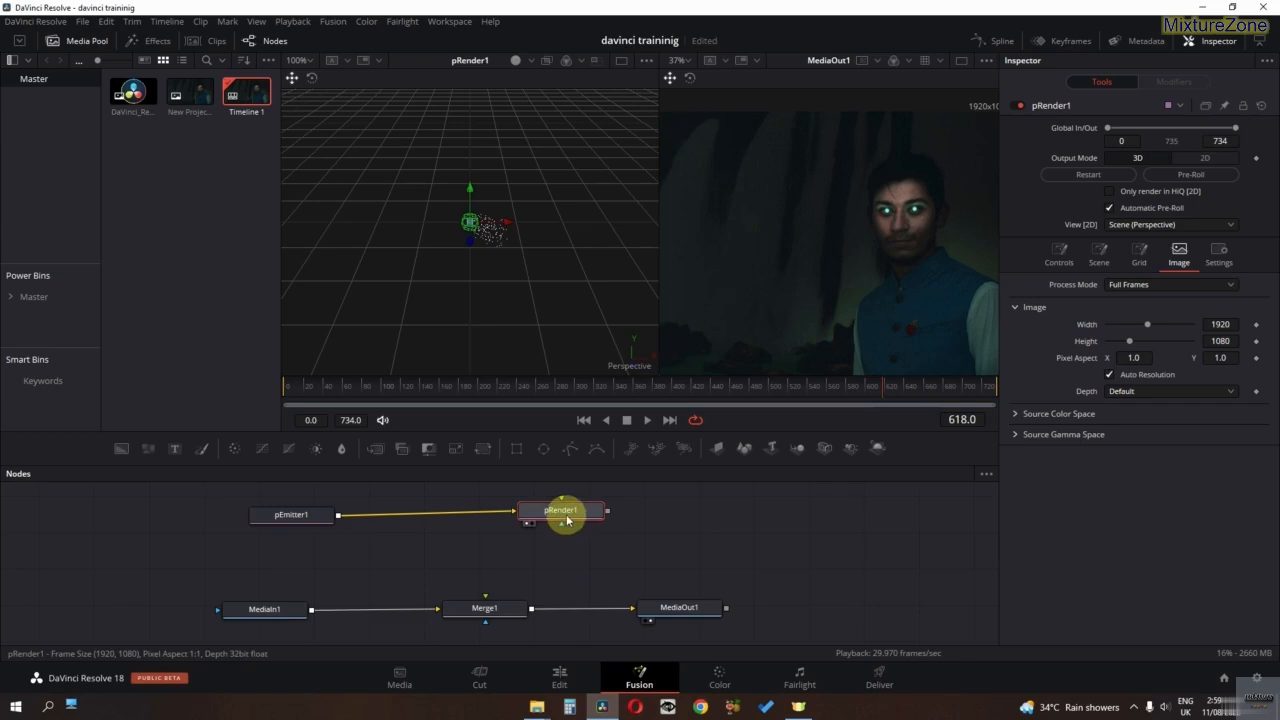
Step: Set pRender1's Output Mode to 2D, connect its output to Merge1's foreground and play back the composite
{"action": "left_click", "coordinate": [1205, 160]}
{"action": "left_click_drag", "start_coordinate": [608, 512], "coordinate": [480, 608]}
{"action": "key", "text": "space"}
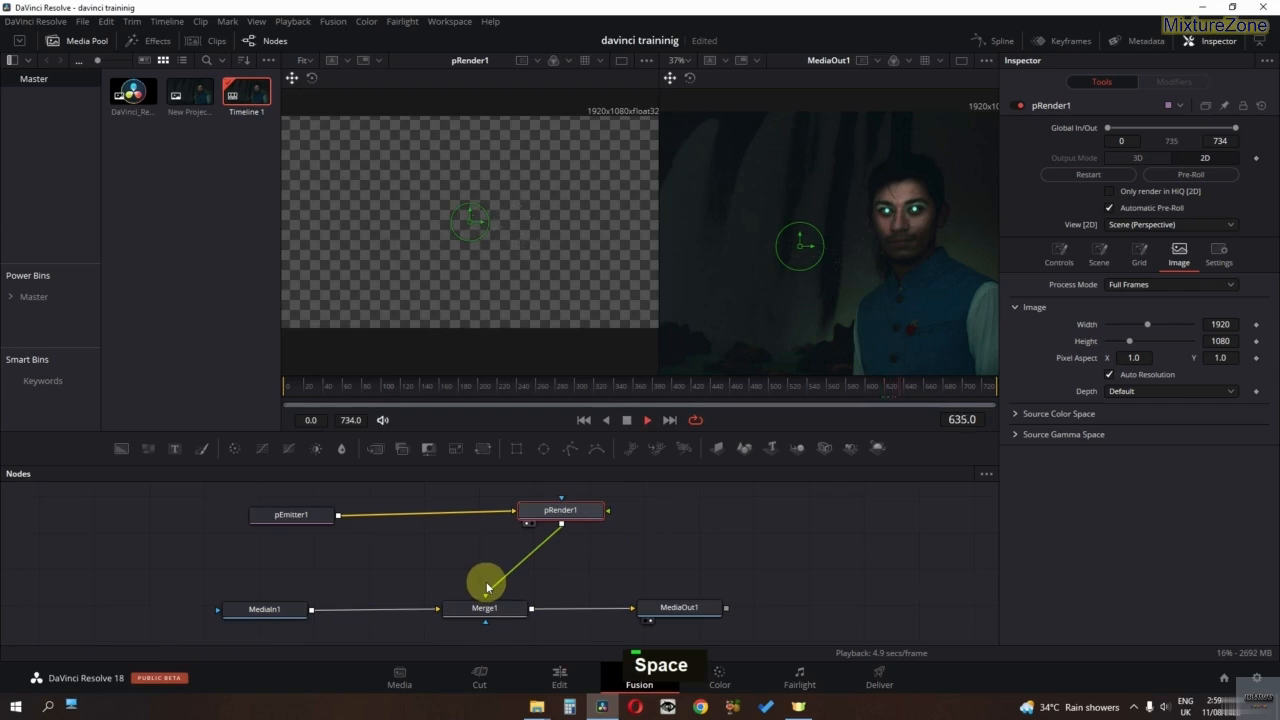
{"action": "key", "text": "space"}
{"action": "key", "text": "space"}
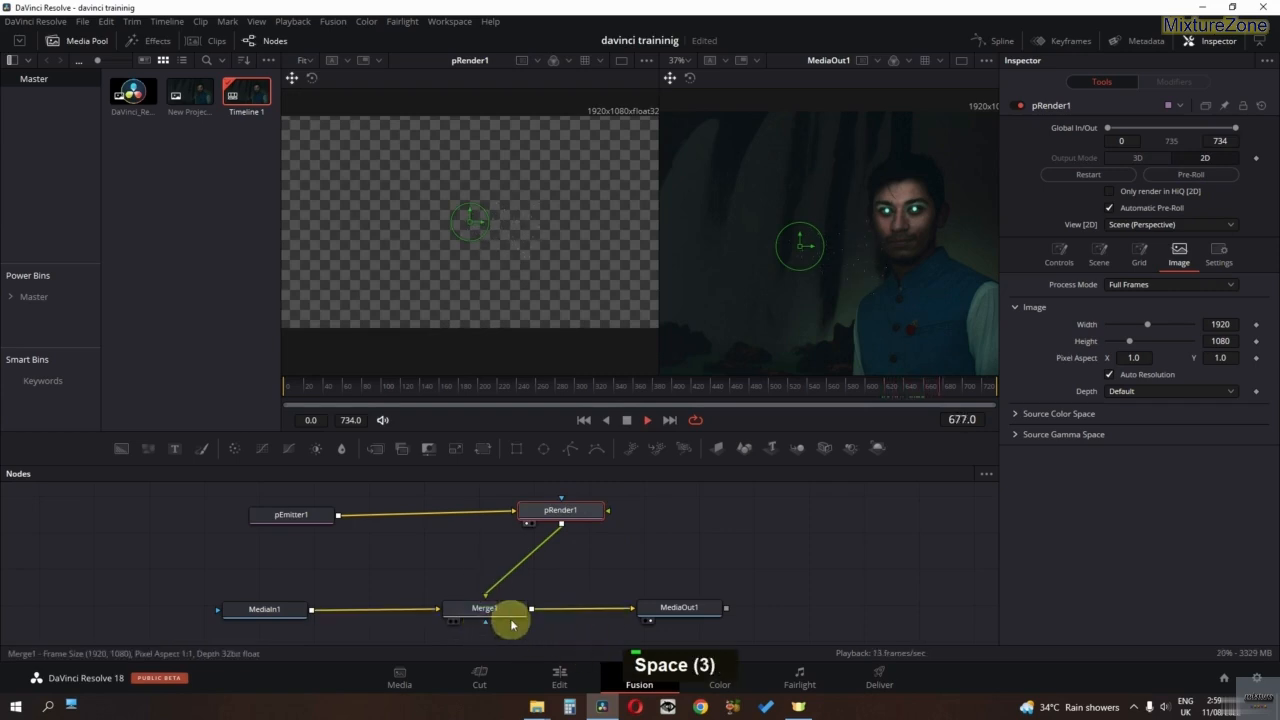
{"action": "key", "text": "space"}
Step: Set pEmitter1's particle Style to Bitmap and feed DaVinci_Resolve_Logo.png from the media pool into the emitter
{"action": "left_click", "coordinate": [962, 61]}
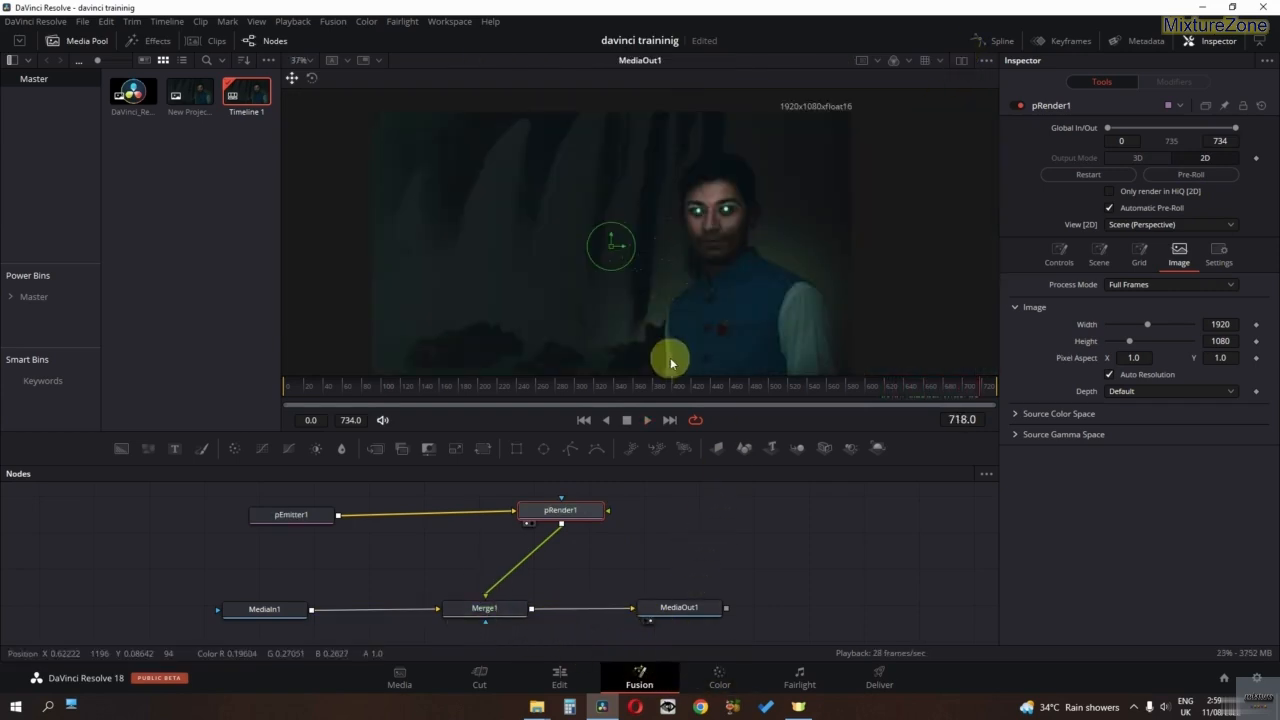
{"action": "left_click", "coordinate": [309, 517]}
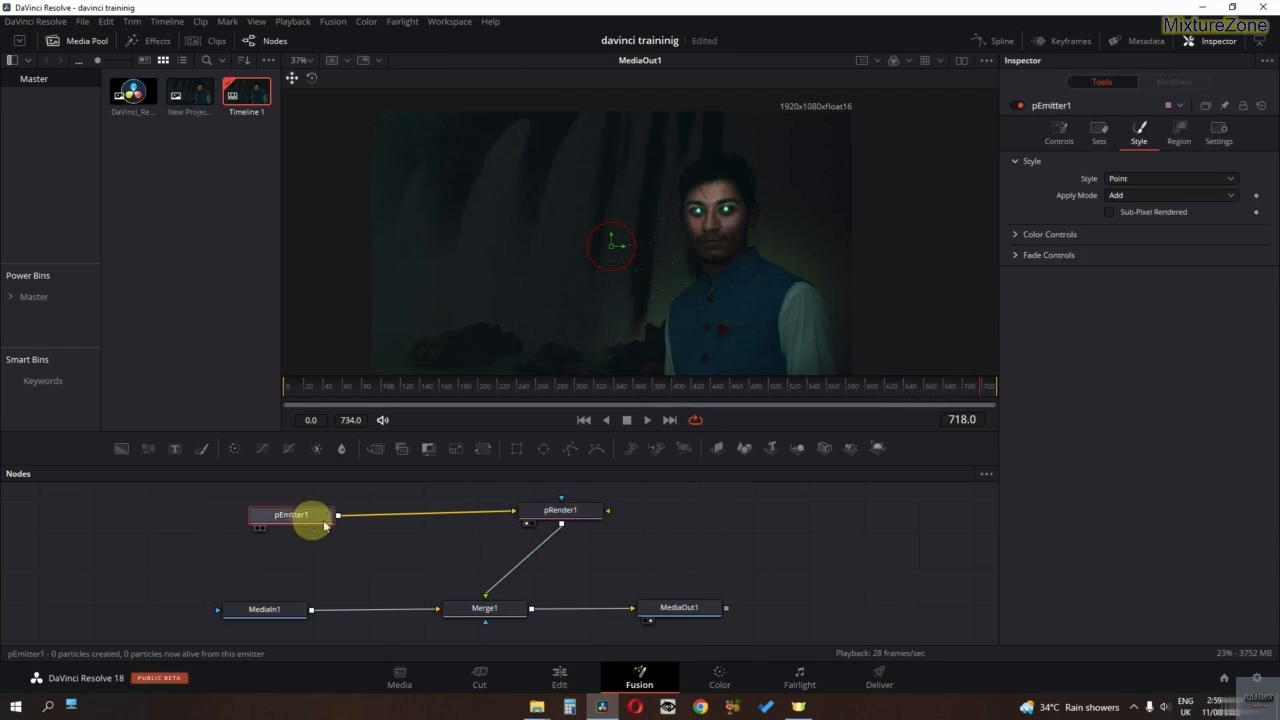
{"action": "left_click", "coordinate": [1130, 178]}
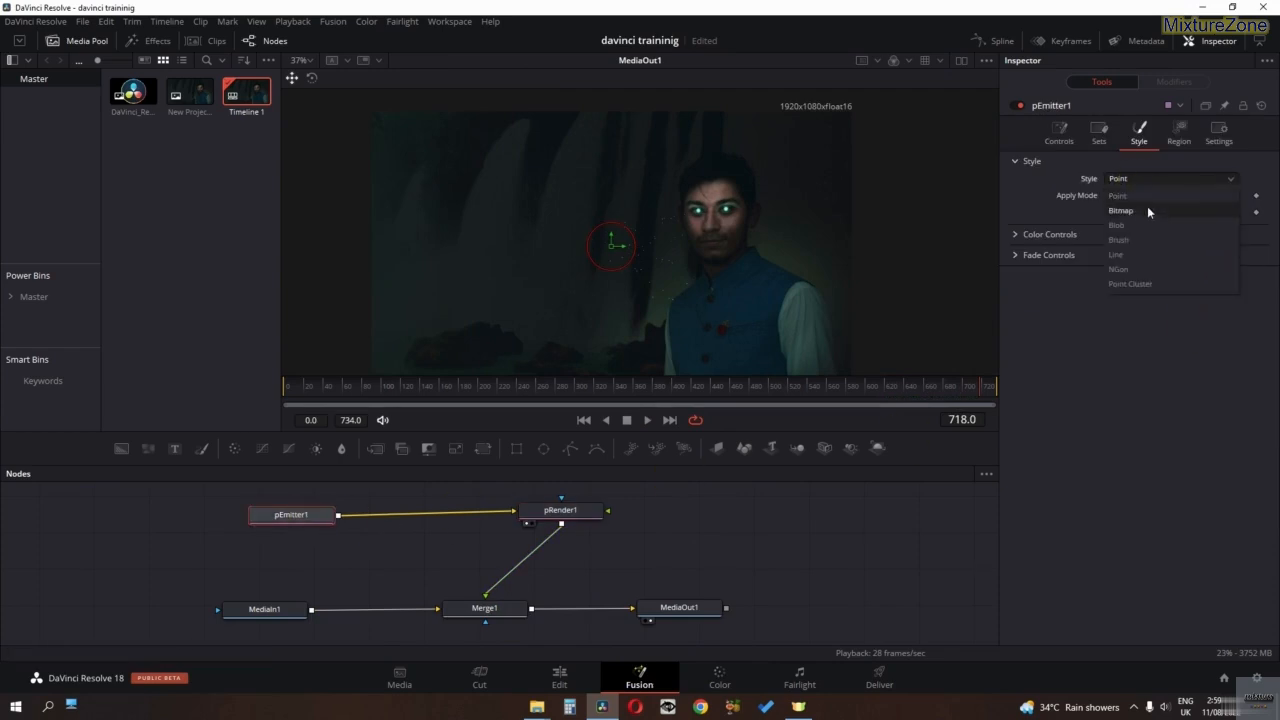
{"action": "left_click", "coordinate": [1147, 208]}
{"action": "middle_click", "coordinate": [667, 556]}
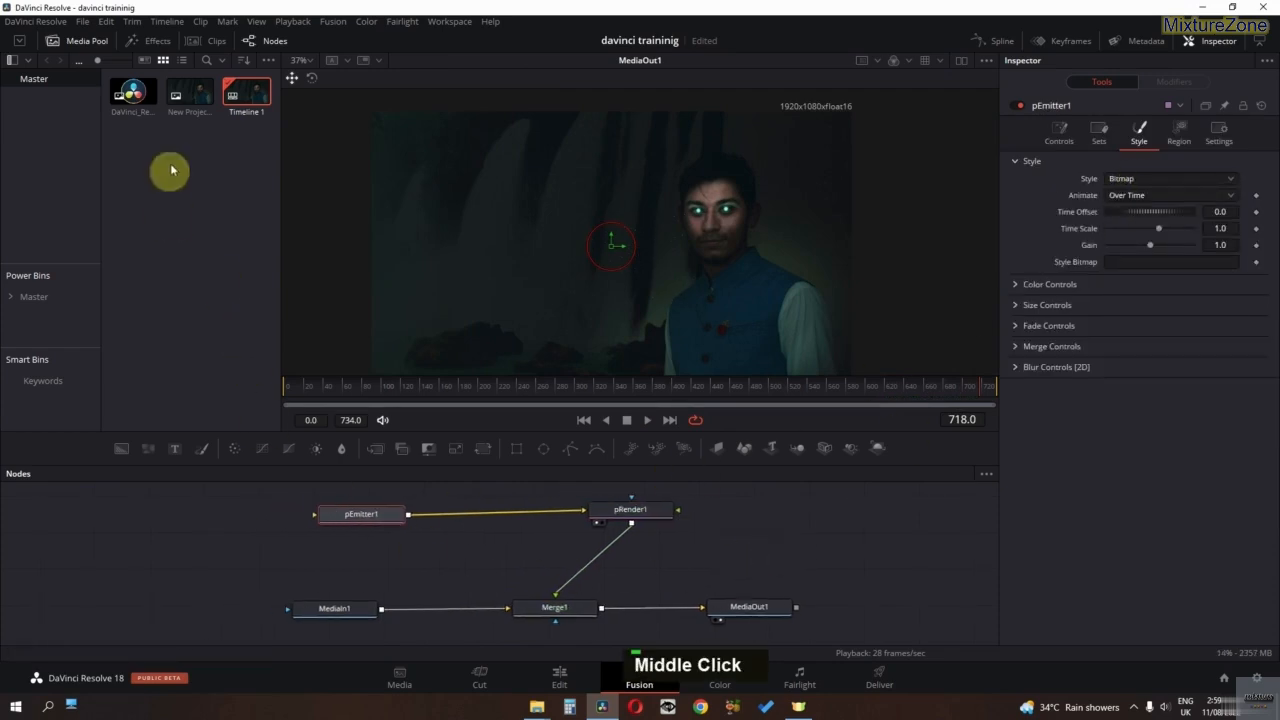
{"action": "left_click_drag", "start_coordinate": [133, 92], "coordinate": [362, 516]}
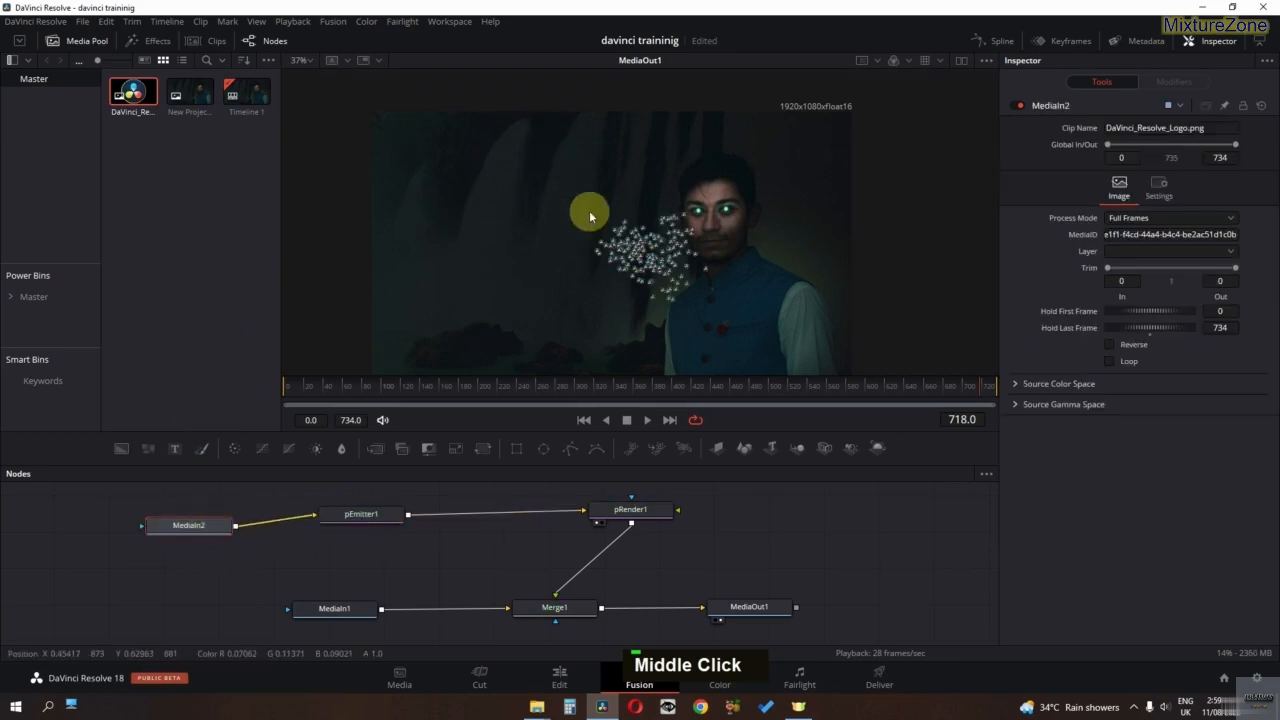
Step: Play back the composite and examine the logo-shaped particles up close over the image
{"action": "scroll", "coordinate": [586, 209], "scroll_direction": "down", "scroll_amount": 2, "text": "ctrl"}
{"action": "scroll", "coordinate": [590, 216], "scroll_direction": "up", "scroll_amount": 2, "text": "ctrl"}
{"action": "key", "text": "space"}
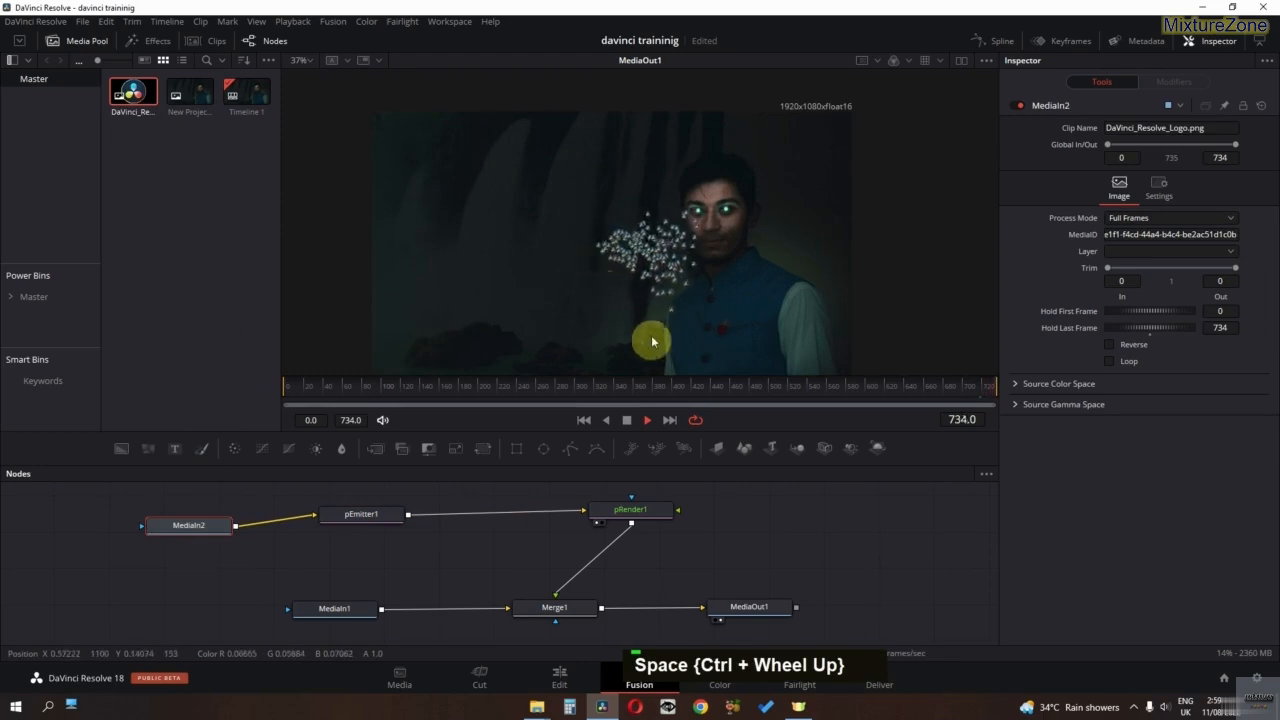
{"action": "key", "text": "space"}
{"action": "scroll", "coordinate": [645, 295], "scroll_direction": "up", "scroll_amount": 3, "text": "ctrl"}
{"action": "scroll", "coordinate": [526, 180], "scroll_direction": "up", "scroll_amount": 2, "text": "ctrl"}
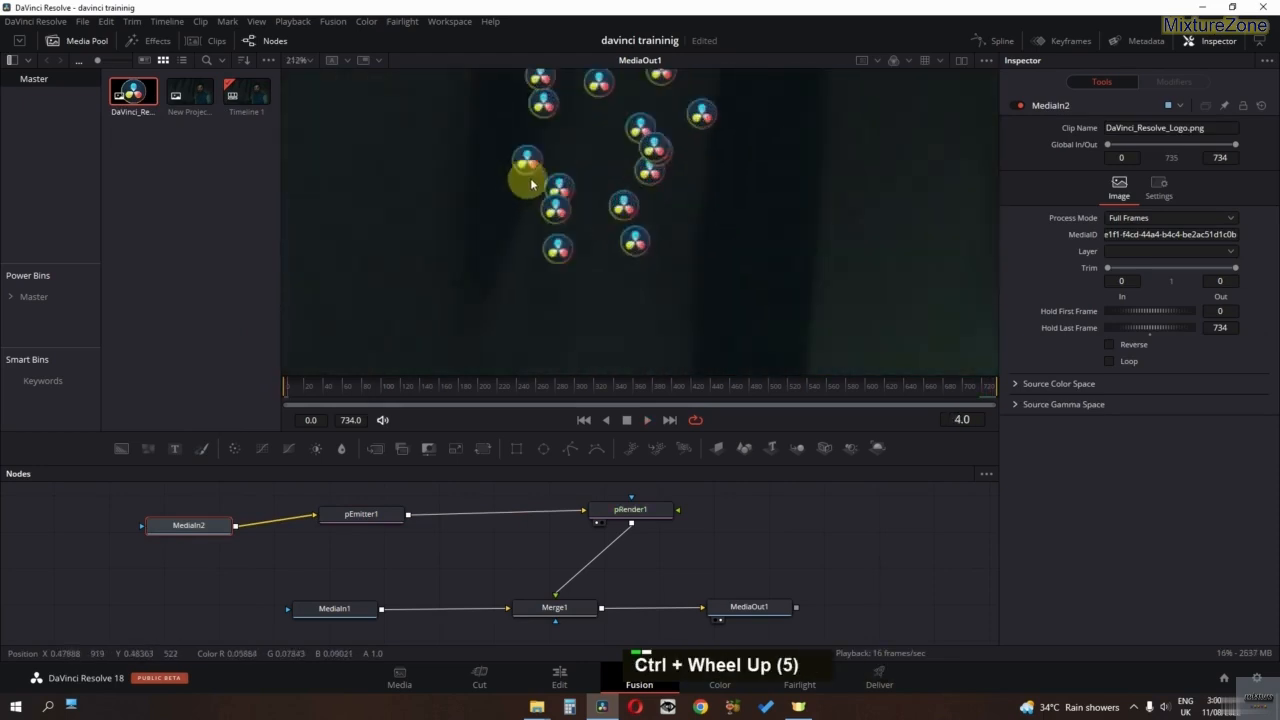
{"action": "key", "text": "space"}
{"action": "scroll", "coordinate": [583, 219], "scroll_direction": "down", "scroll_amount": 5, "text": "ctrl"}
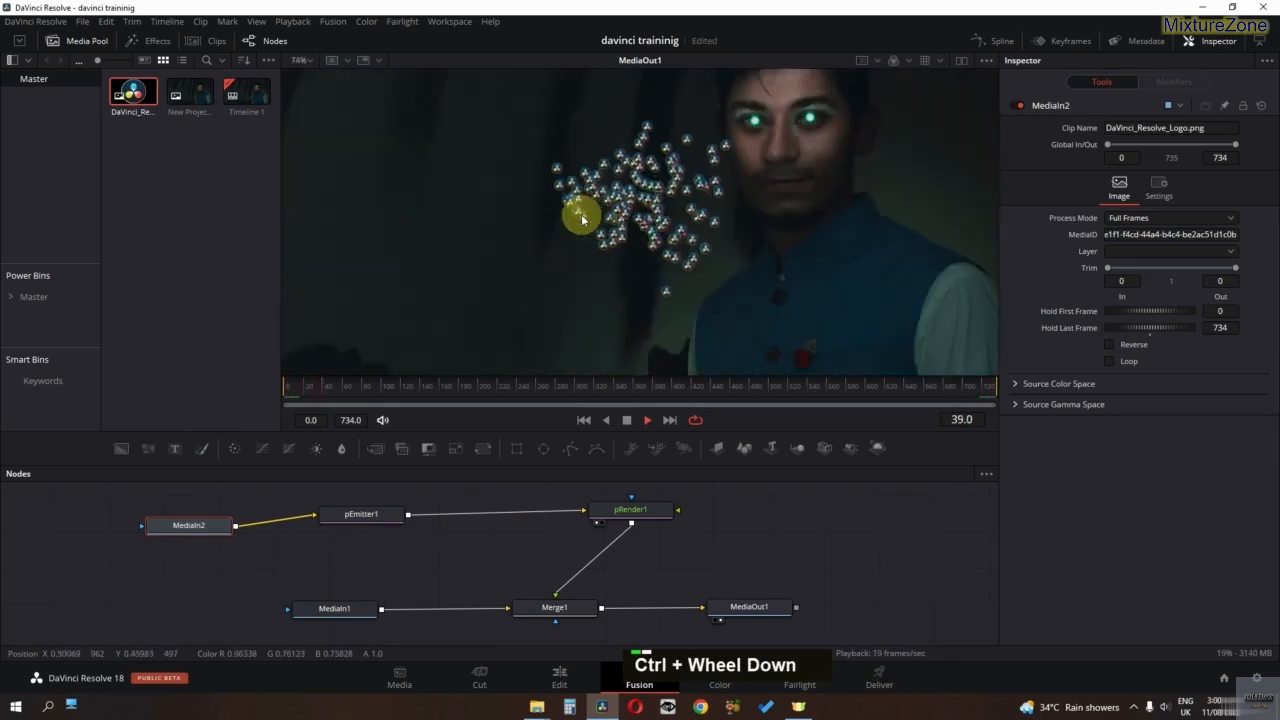
{"action": "scroll", "coordinate": [583, 219], "scroll_direction": "up", "scroll_amount": 1, "text": "ctrl"}
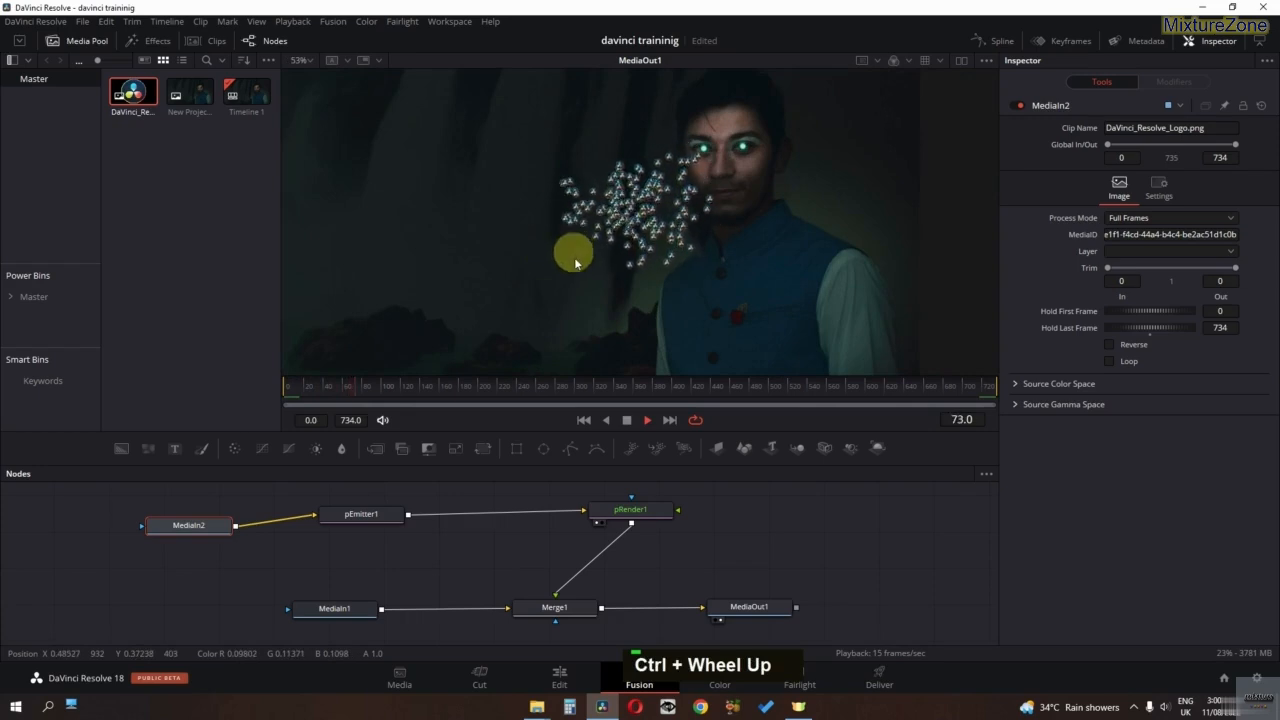
Step: Set pRender1's Blur to 3.9, Glow to 0.354 and Blur Blend to 0.488, and play back the particles
{"action": "left_click", "coordinate": [627, 421]}
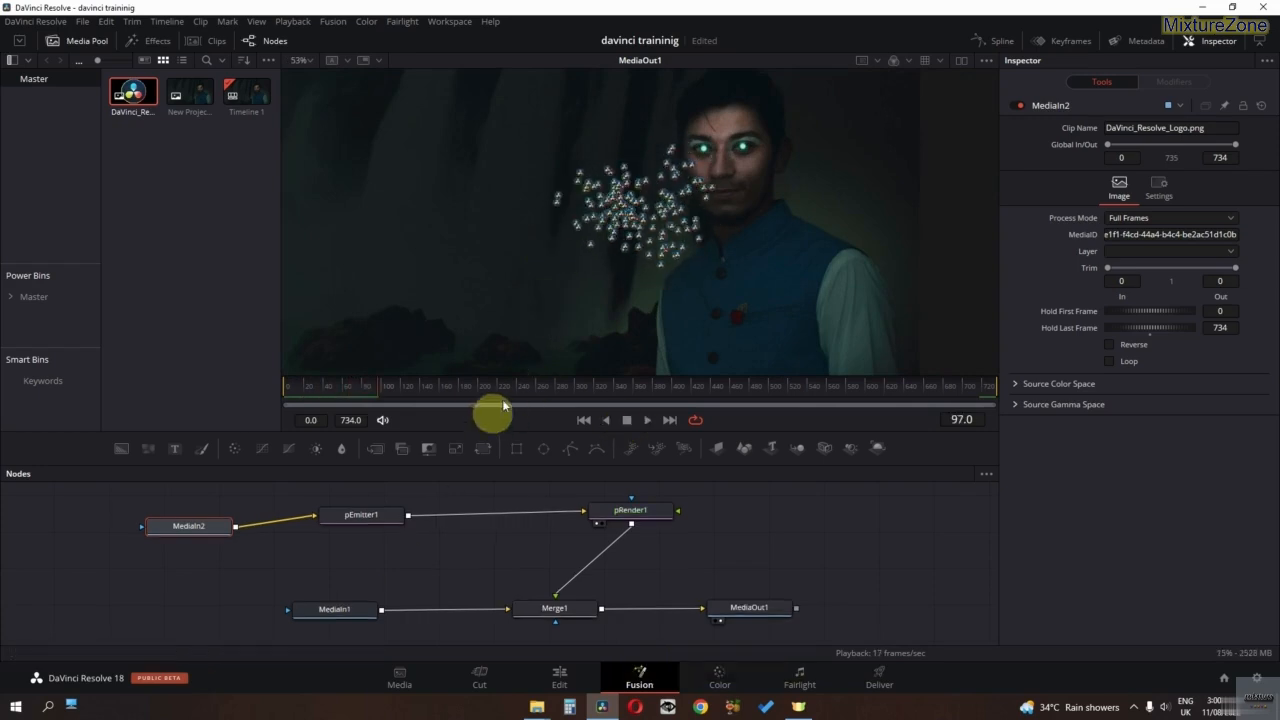
{"action": "left_click", "coordinate": [632, 512]}
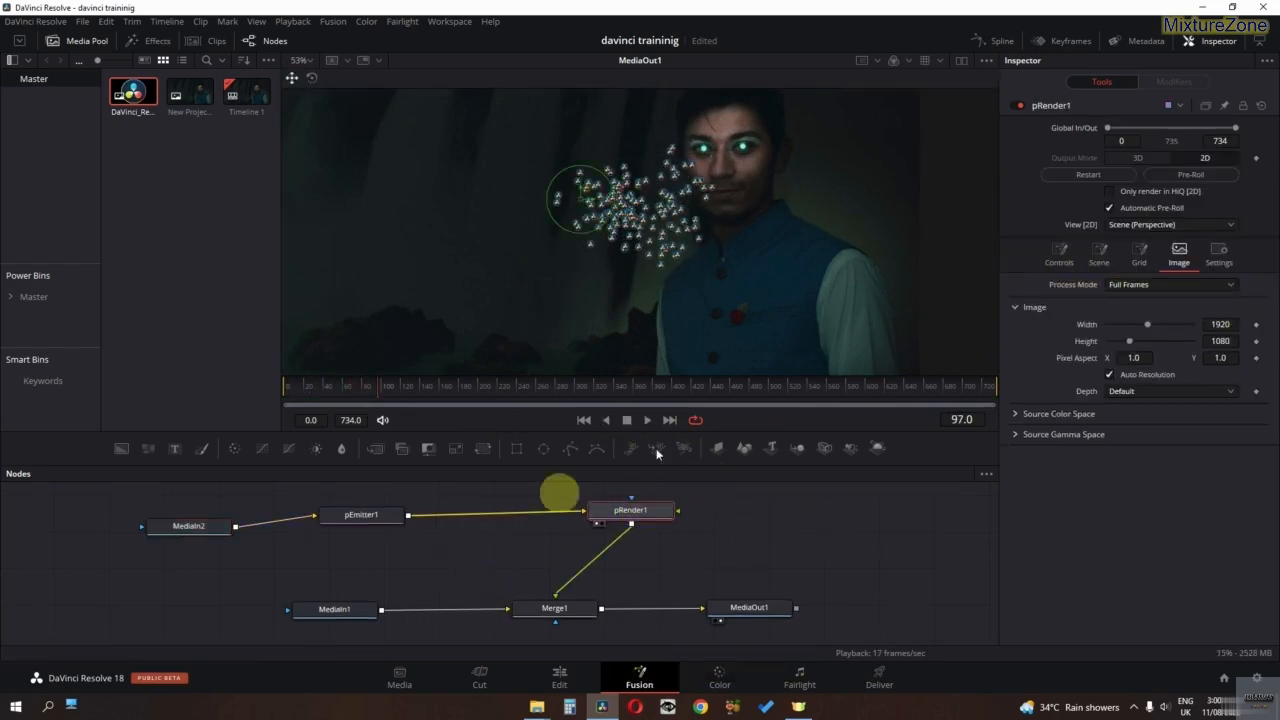
{"action": "left_click", "coordinate": [1060, 253]}
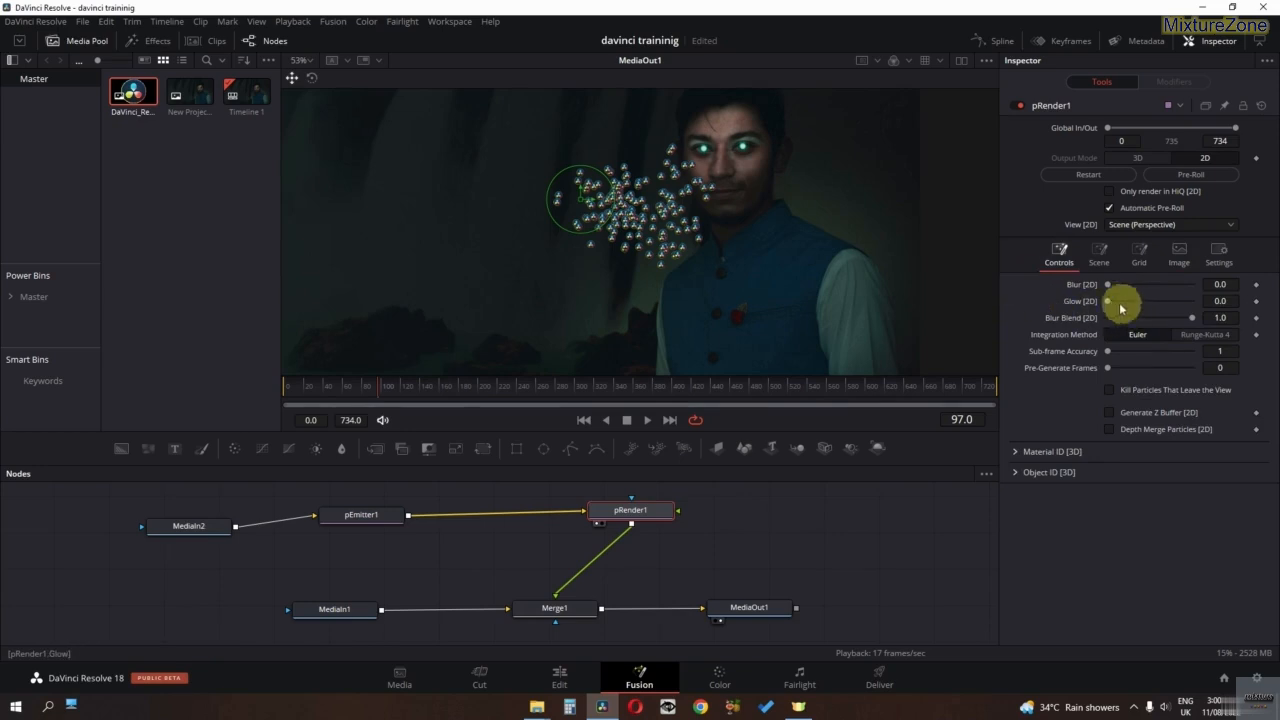
{"action": "left_click_drag", "start_coordinate": [1123, 303], "coordinate": [1117, 286]}
{"action": "left_click_drag", "start_coordinate": [1121, 289], "coordinate": [1149, 337]}
{"action": "left_click_drag", "start_coordinate": [1113, 286], "coordinate": [1116, 286]}
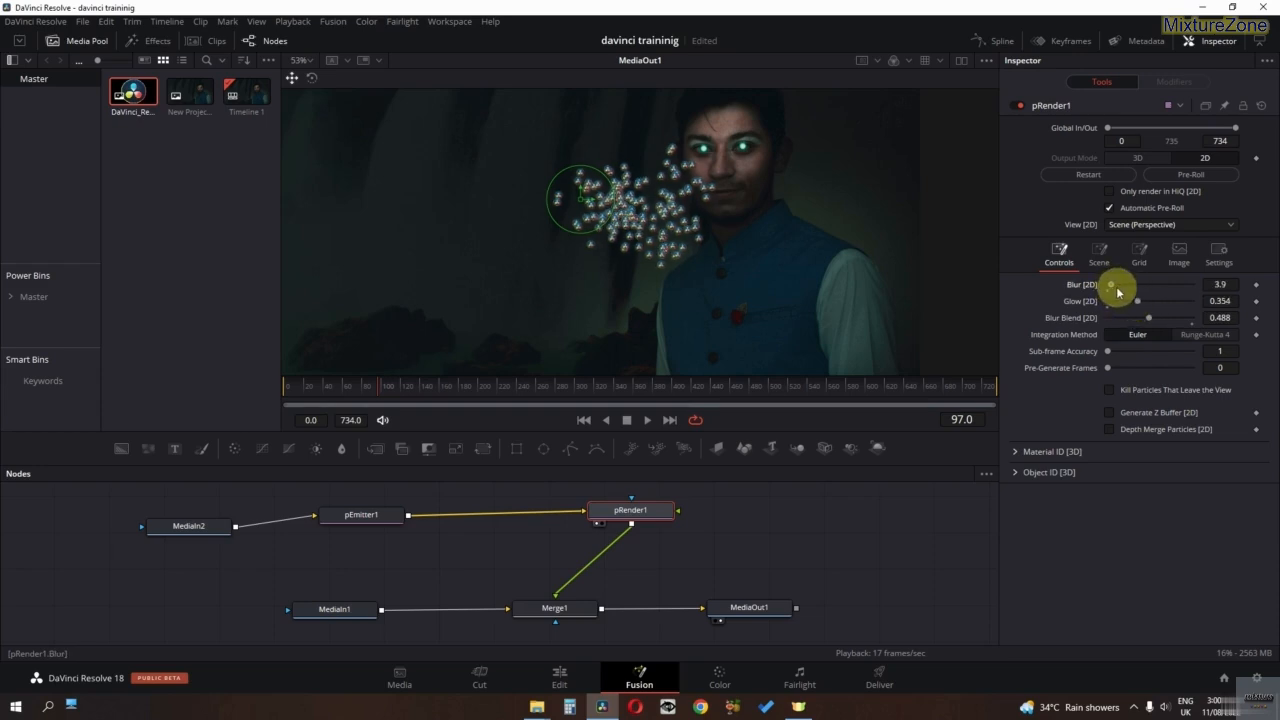
{"action": "key", "text": "space"}
{"action": "key", "text": "space"}
{"action": "key", "text": "space"}
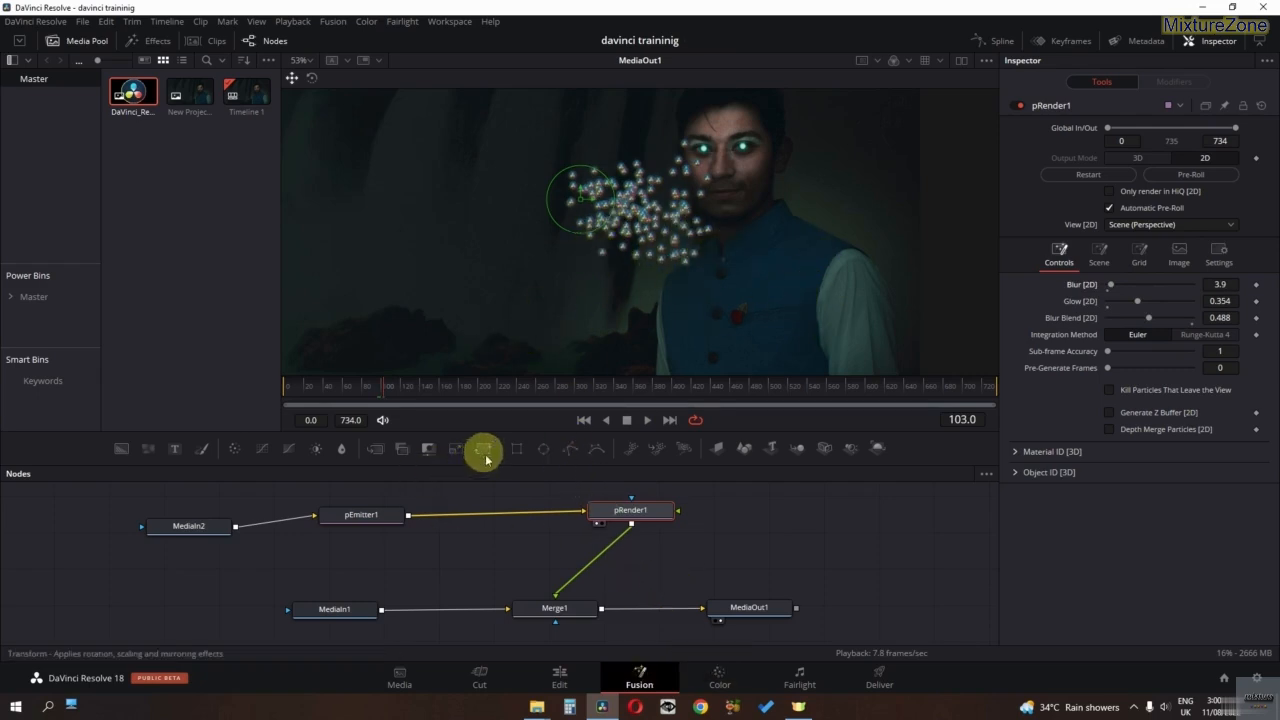
Step: Insert a Transform node on the connection between pRender1 and Merge1
{"action": "left_click_drag", "start_coordinate": [484, 450], "coordinate": [597, 558]}
{"action": "scroll", "coordinate": [614, 266], "scroll_direction": "down", "scroll_amount": 3}
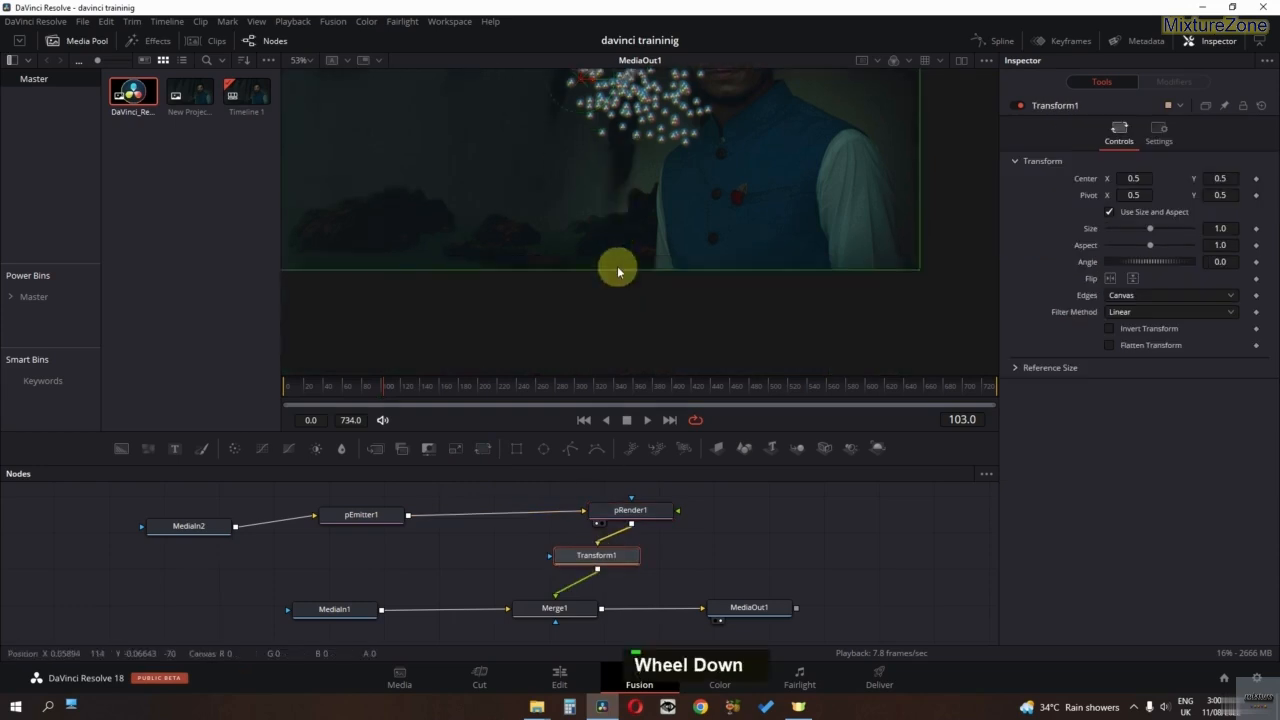
{"action": "scroll", "coordinate": [611, 266], "scroll_direction": "up", "scroll_amount": 3}
{"action": "scroll", "coordinate": [609, 245], "scroll_direction": "down", "scroll_amount": 2, "text": "ctrl"}
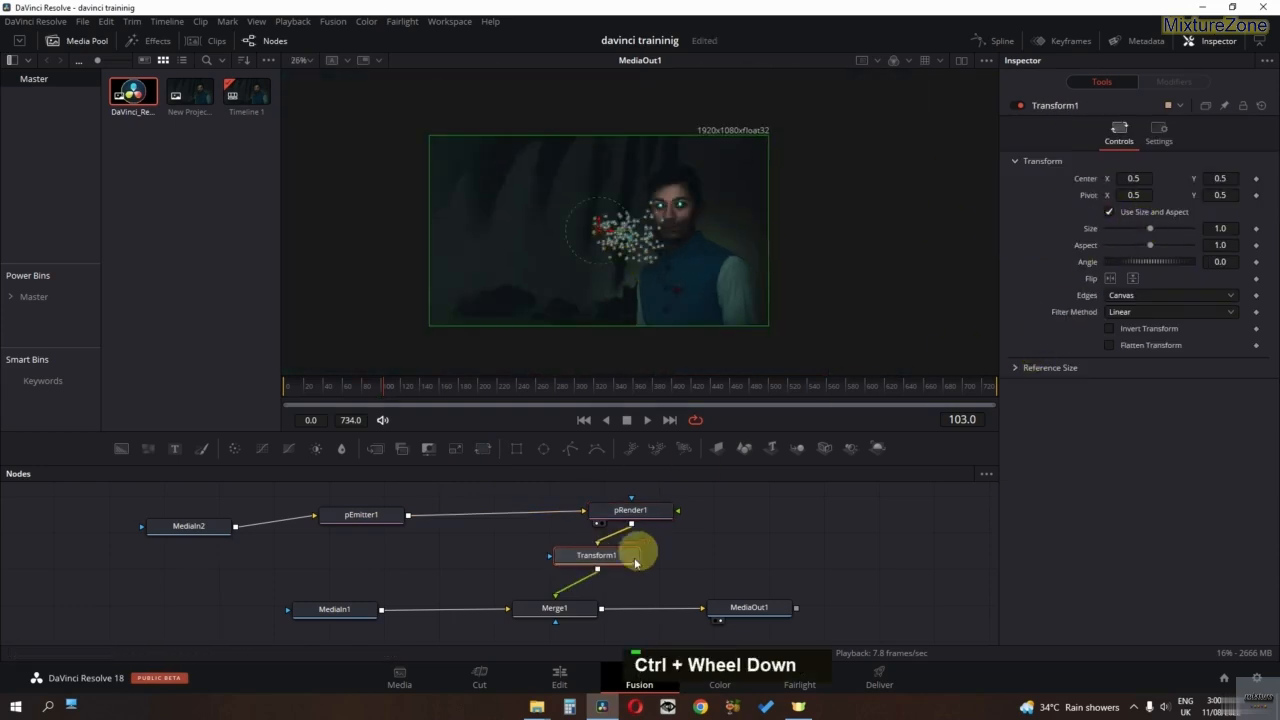
Step: Set Transform1's Size to 1.89 and play back the enlarged particles over the image
{"action": "left_click_drag", "start_coordinate": [1146, 229], "coordinate": [1157, 229]}
{"action": "key", "text": "space"}
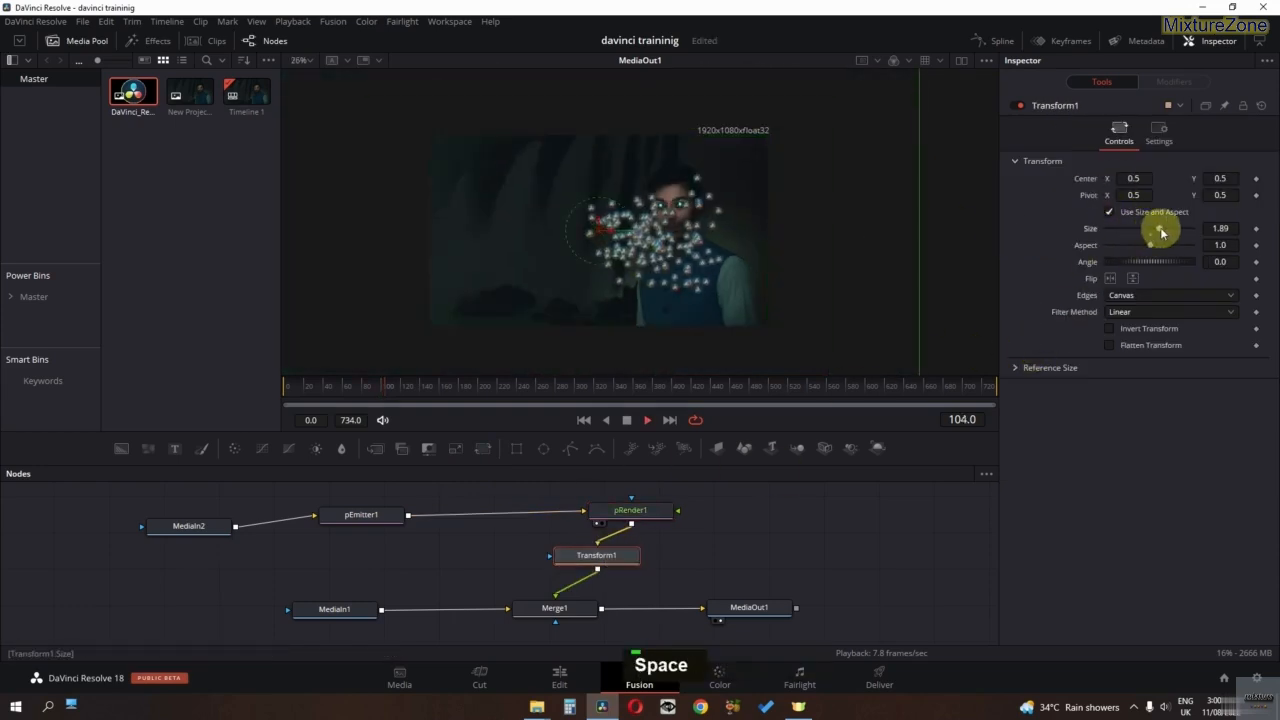
{"action": "scroll", "coordinate": [740, 214], "scroll_direction": "up", "scroll_amount": 2, "text": "ctrl"}
{"action": "scroll", "coordinate": [740, 214], "scroll_direction": "down", "scroll_amount": 1, "text": "ctrl"}
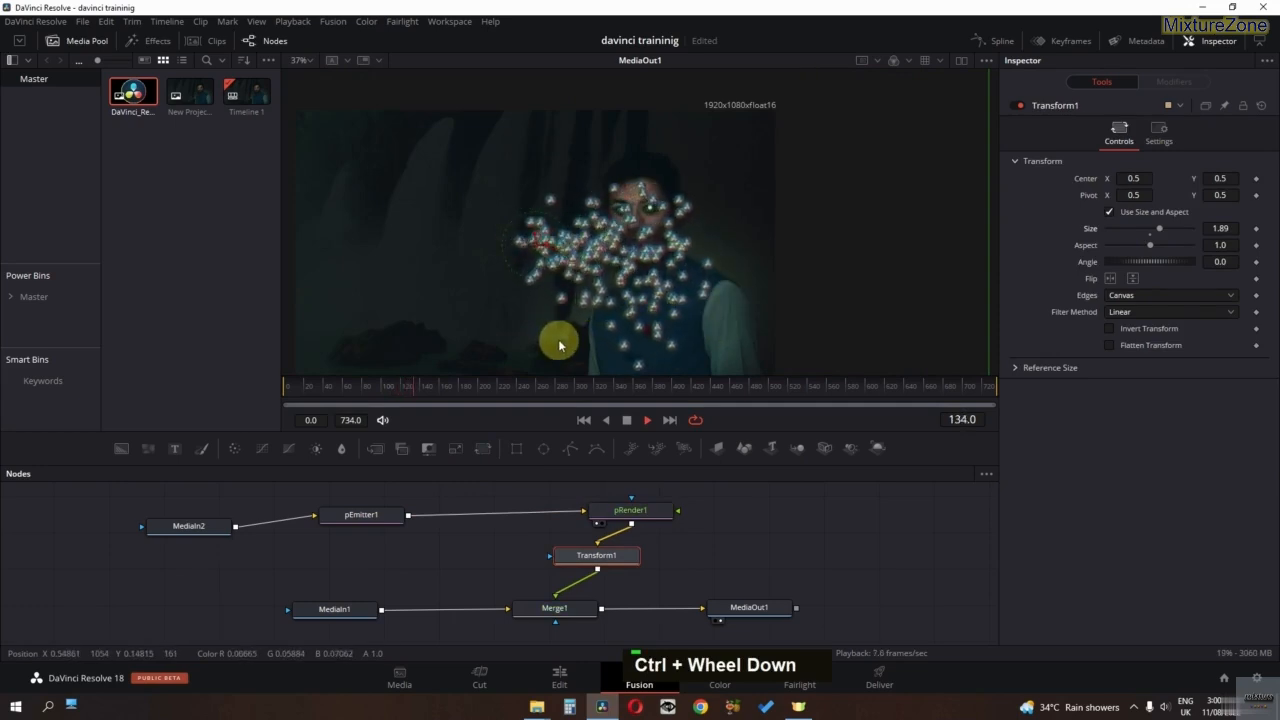
{"action": "key", "text": "space"}
Step: Set pEmitter1's velocity Angle to -279.1 and Angle Variance to 268.7, and play back the emission
{"action": "left_click", "coordinate": [331, 517]}
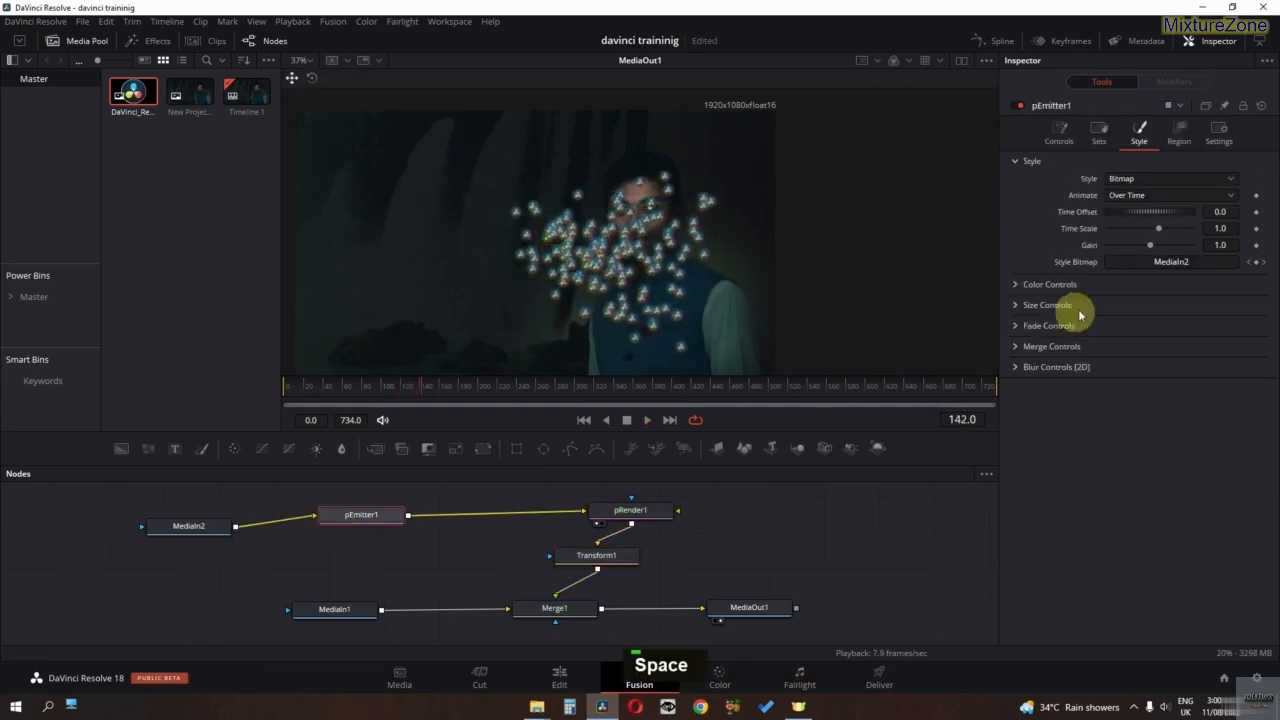
{"action": "left_click", "coordinate": [1057, 130]}
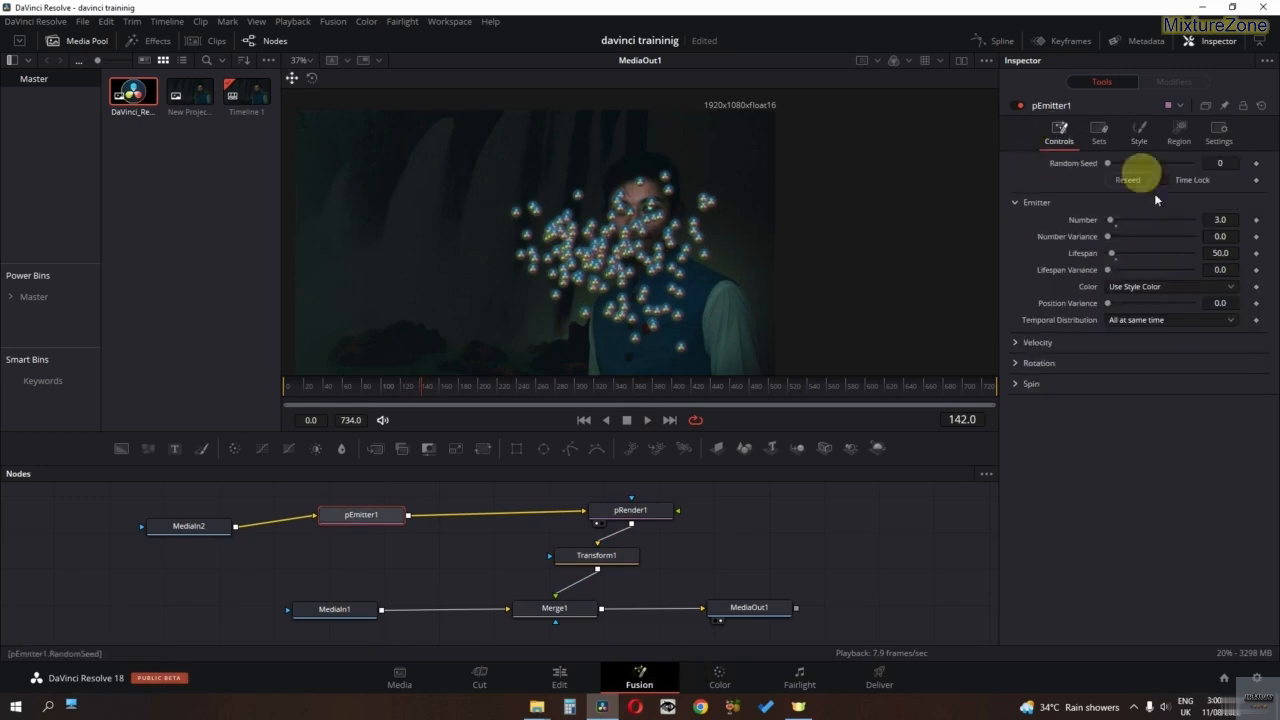
{"action": "left_click", "coordinate": [1030, 363]}
{"action": "left_click", "coordinate": [1022, 362]}
{"action": "double_click", "coordinate": [1022, 343]}
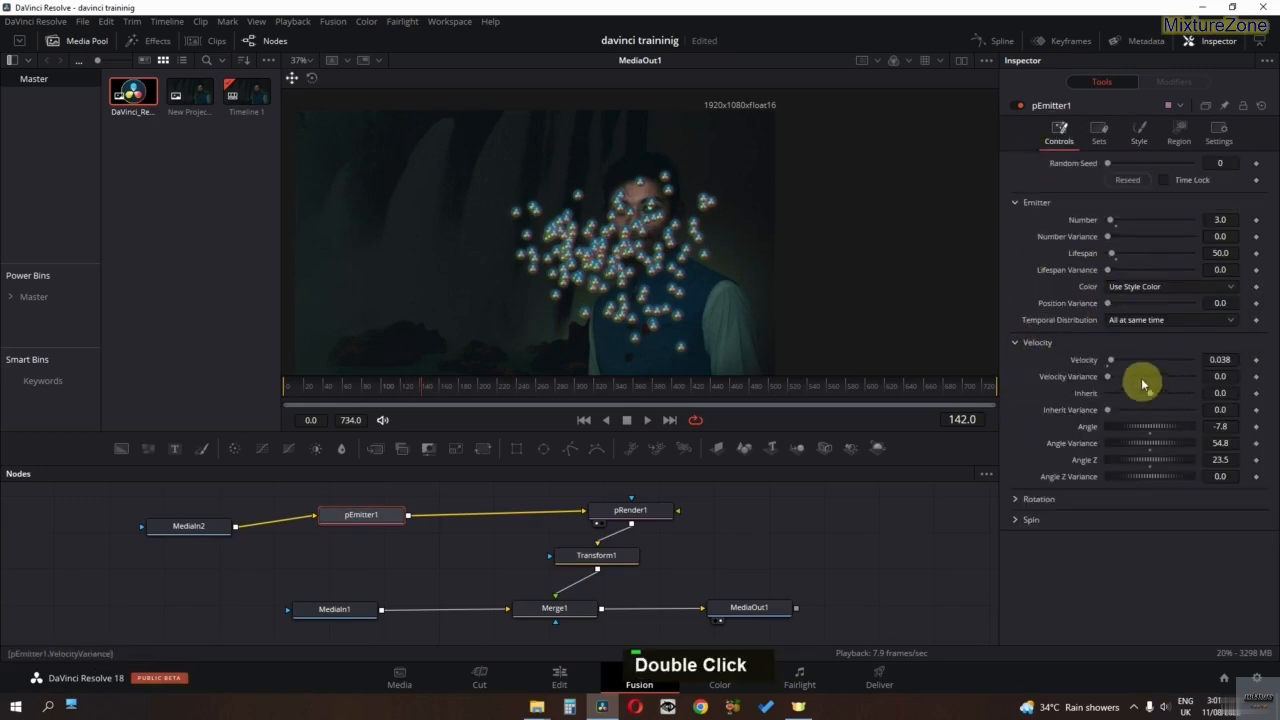
{"action": "left_click_drag", "start_coordinate": [1133, 427], "coordinate": [1065, 432]}
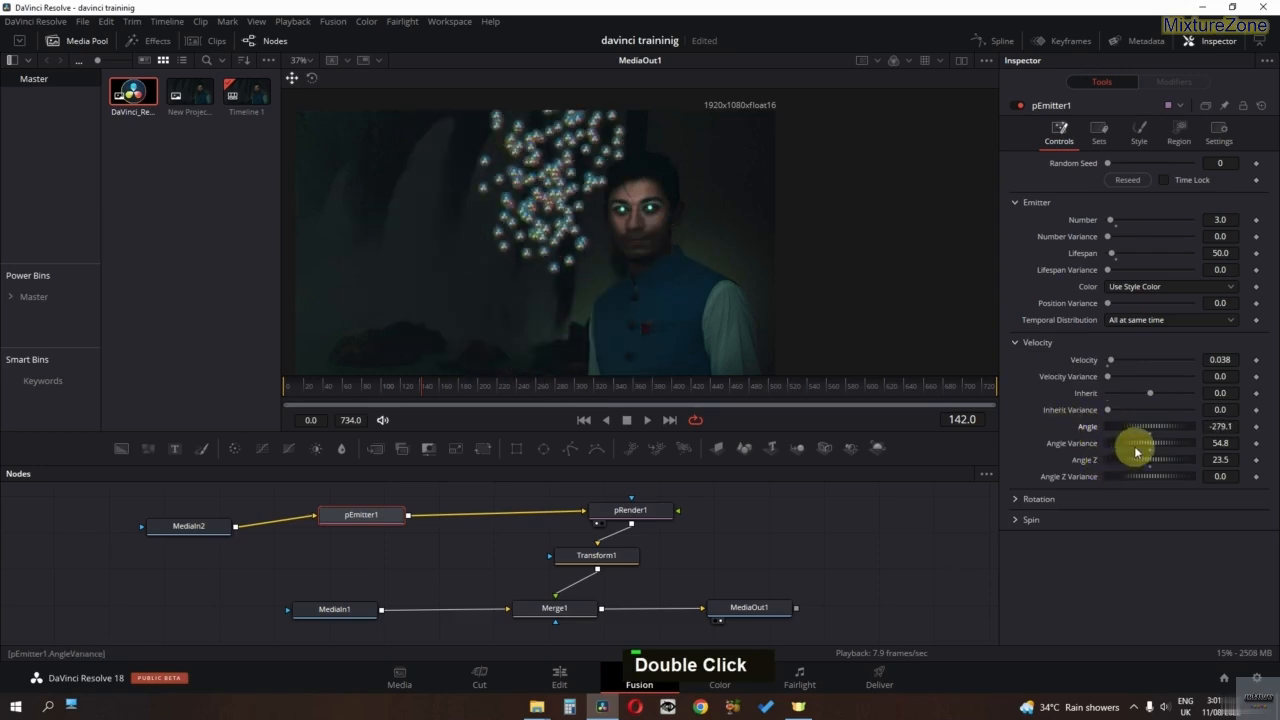
{"action": "left_click_drag", "start_coordinate": [1136, 453], "coordinate": [1189, 443]}
{"action": "key", "text": "space"}
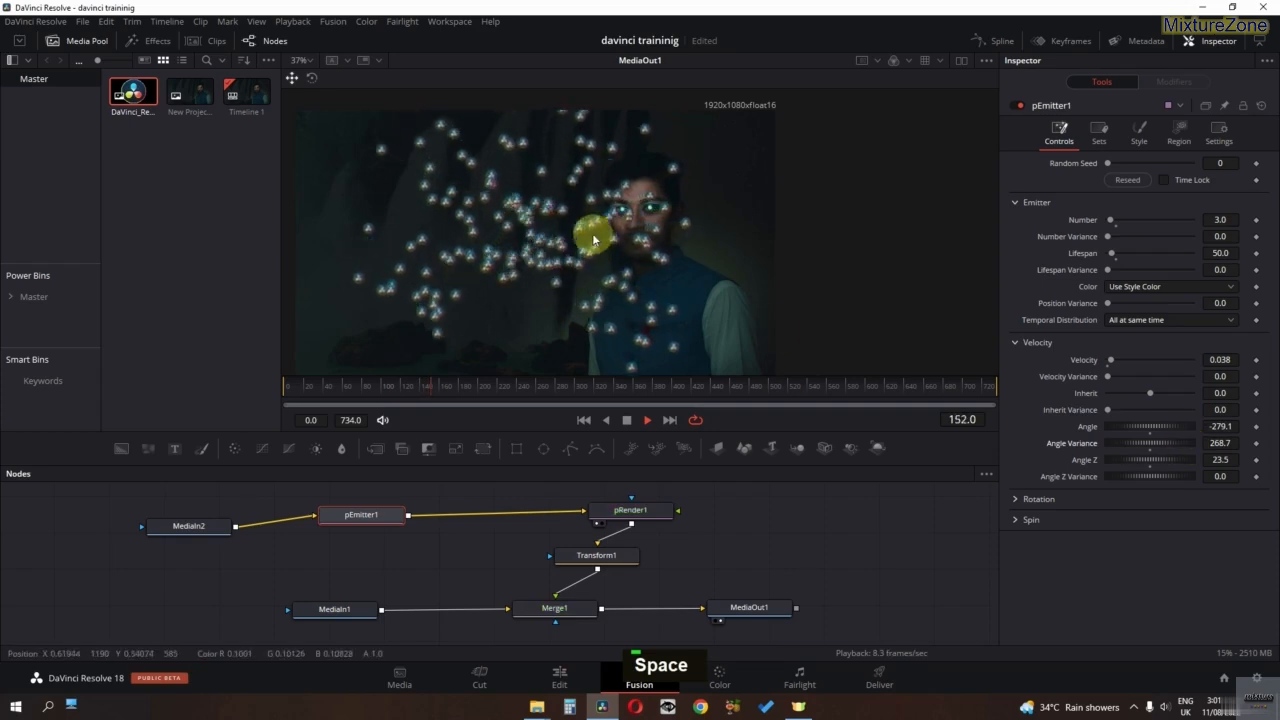
{"action": "key", "text": "space"}
Step: Set pEmitter1's velocity Angle Z to 367.8 and check the particle motion in playback
{"action": "left_click_drag", "start_coordinate": [1125, 467], "coordinate": [1215, 461]}
{"action": "key", "text": "space"}
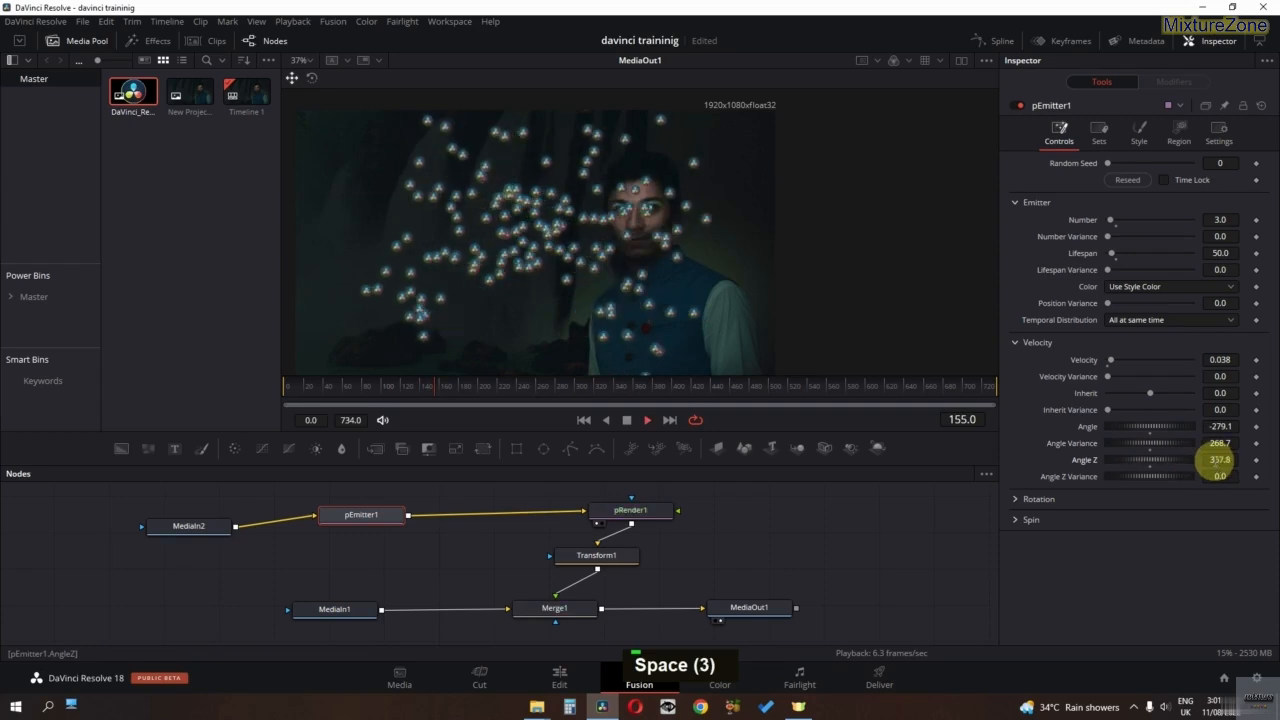
{"action": "key", "text": "space"}
Step: Set pEmitter1's Number to 2 and Lifespan to 30, and play back the composite
{"action": "double_click", "coordinate": [1220, 219]}
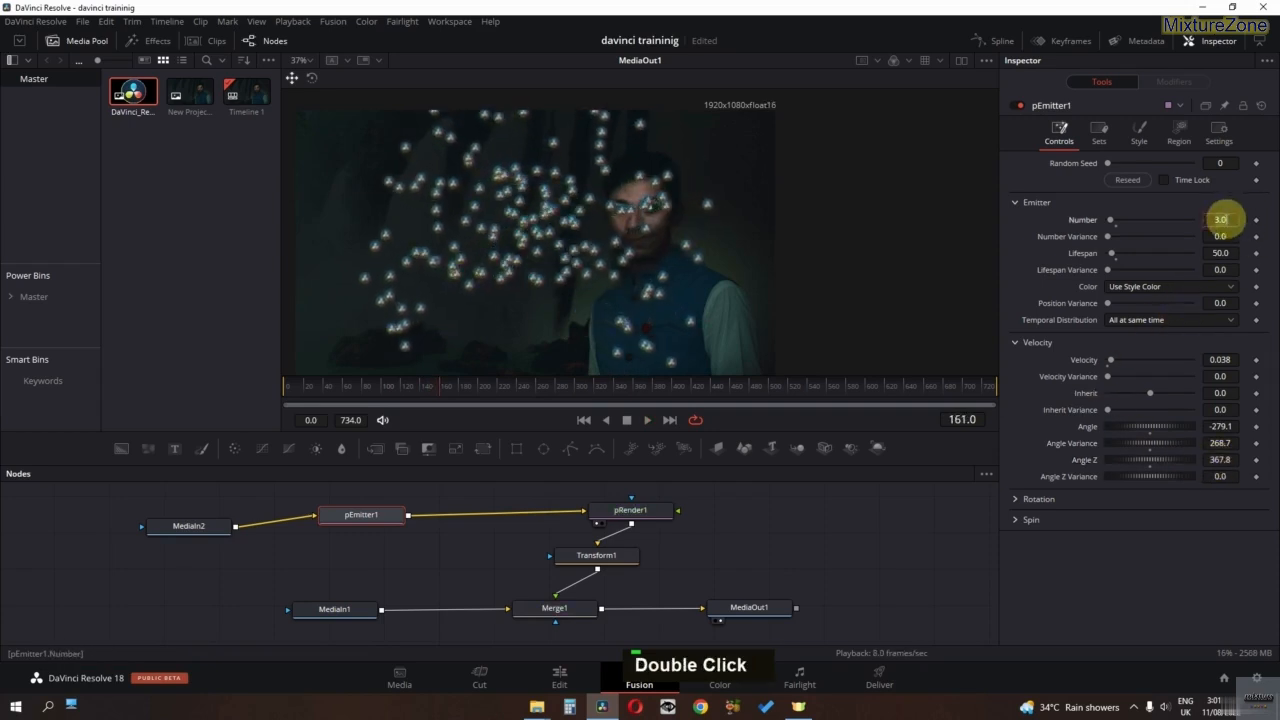
{"action": "type", "text": "2"}
{"action": "key", "text": "Return"}
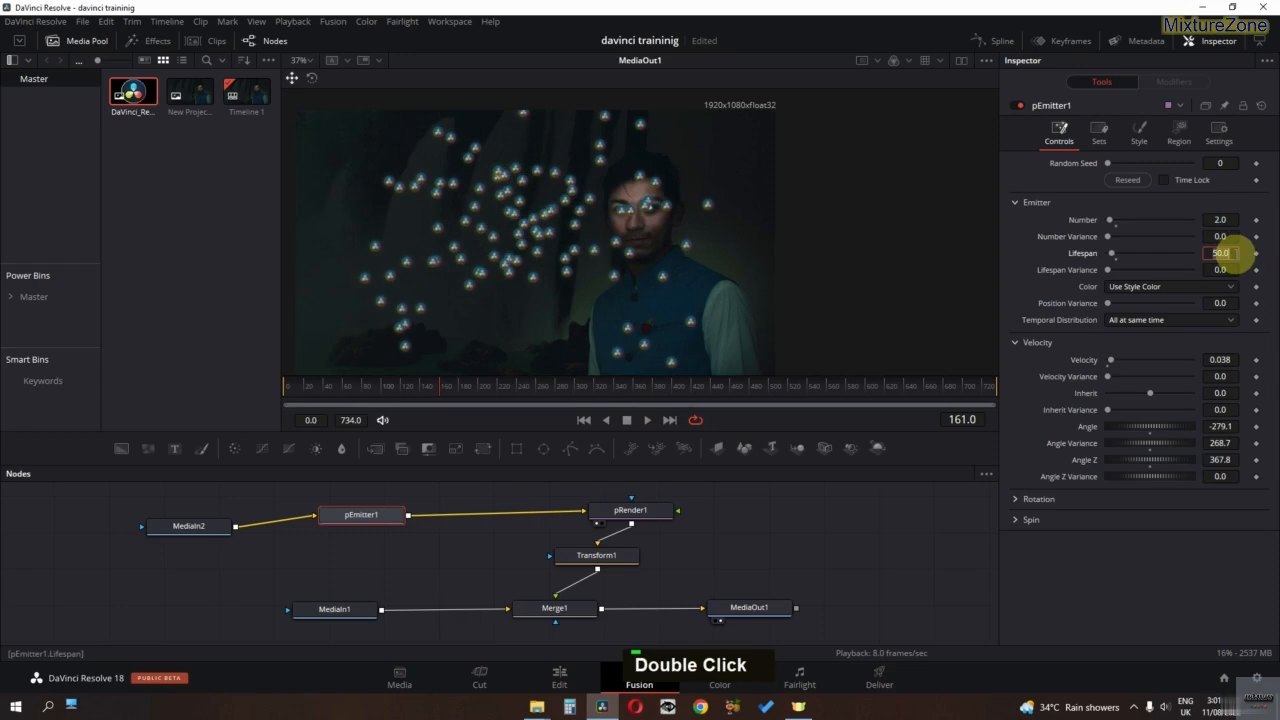
{"action": "type", "text": "30"}
{"action": "key", "text": "Return"}
{"action": "key", "text": "space"}
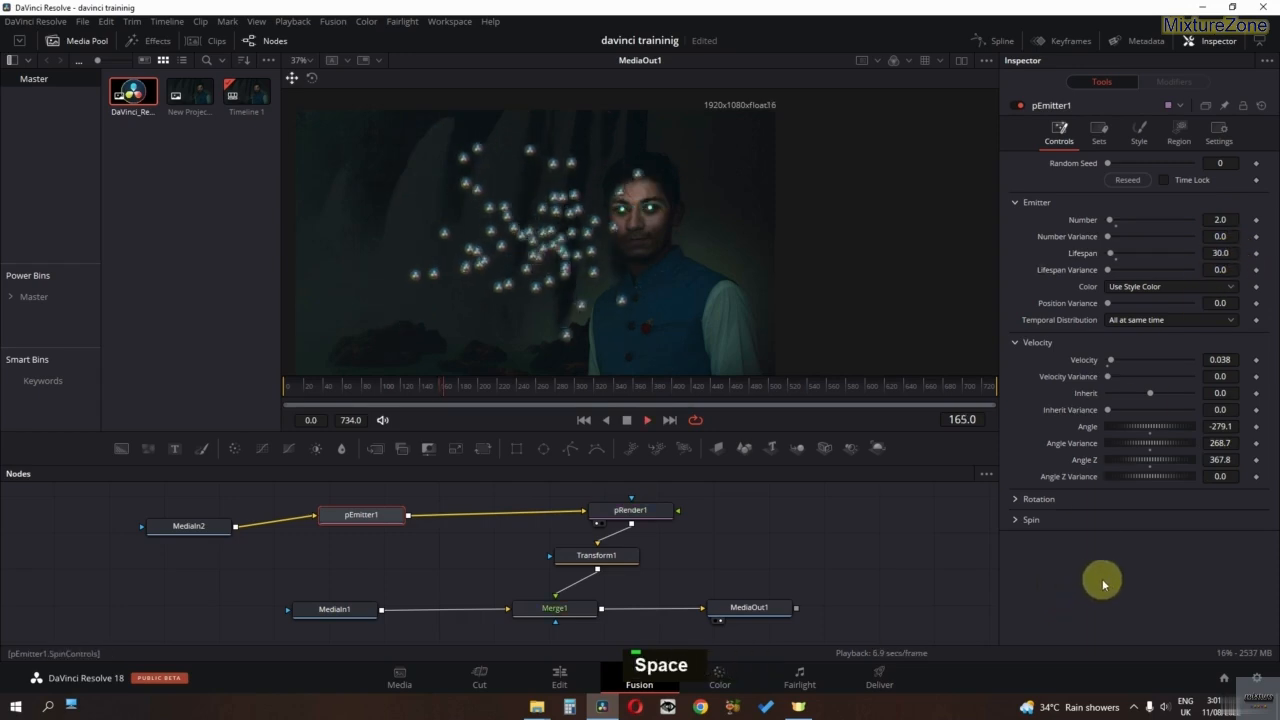
{"action": "scroll", "coordinate": [672, 270], "scroll_direction": "up", "scroll_amount": 3}
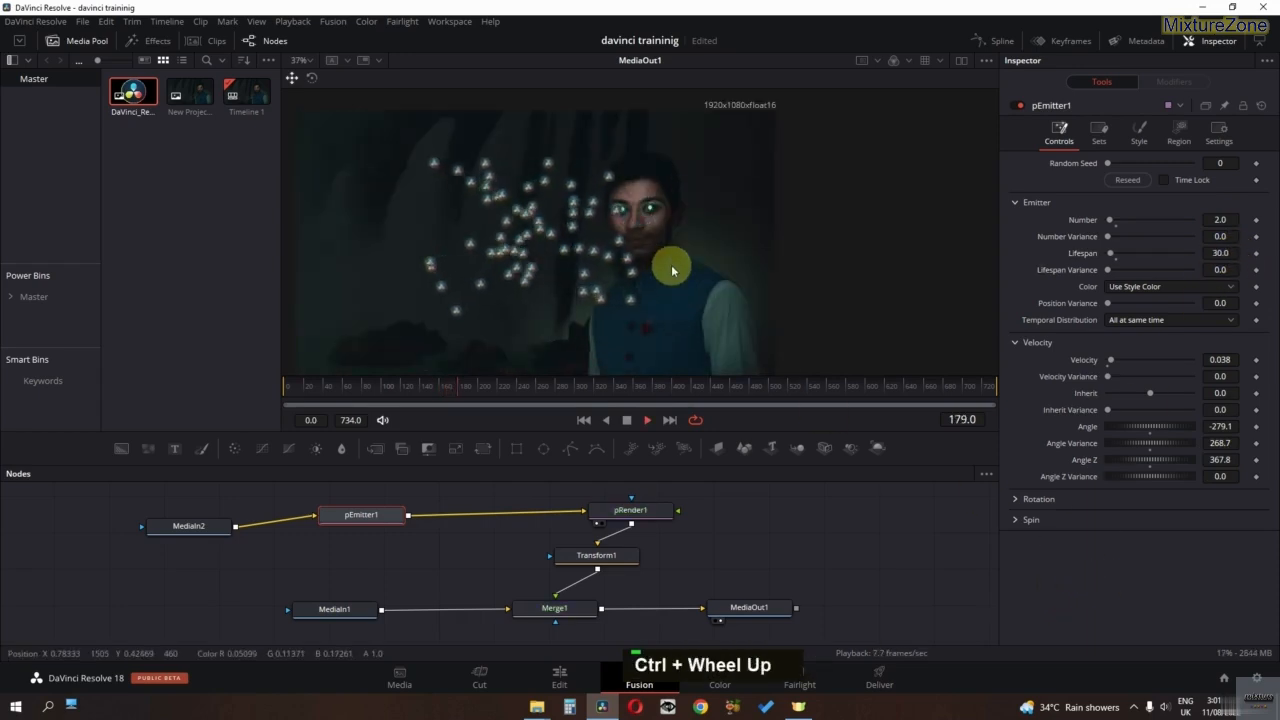
Step: Set Transform1's Size to 4.49 and play back the particles spread across the whole image
{"action": "left_click", "coordinate": [597, 556]}
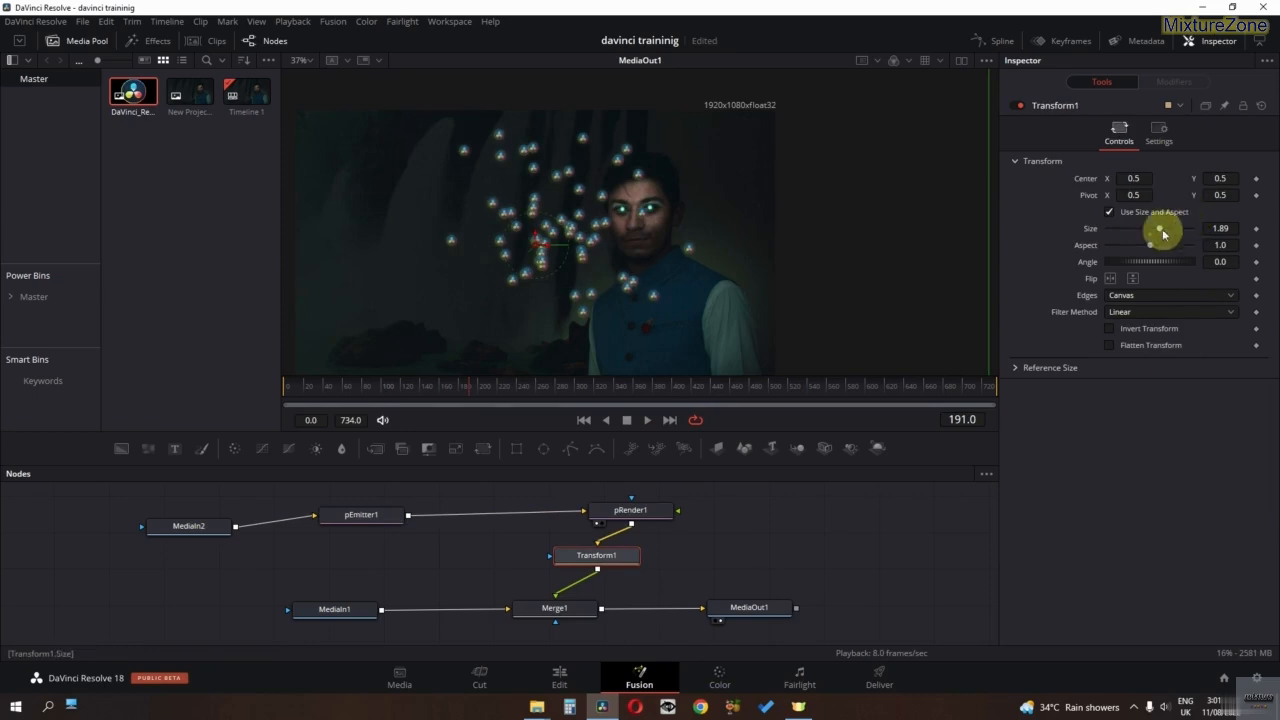
{"action": "left_click_drag", "start_coordinate": [1160, 229], "coordinate": [1187, 229]}
{"action": "key", "text": "space"}
{"action": "scroll", "coordinate": [691, 234], "scroll_direction": "down", "scroll_amount": 3}
{"action": "scroll", "coordinate": [697, 240], "scroll_direction": "up", "scroll_amount": 1}
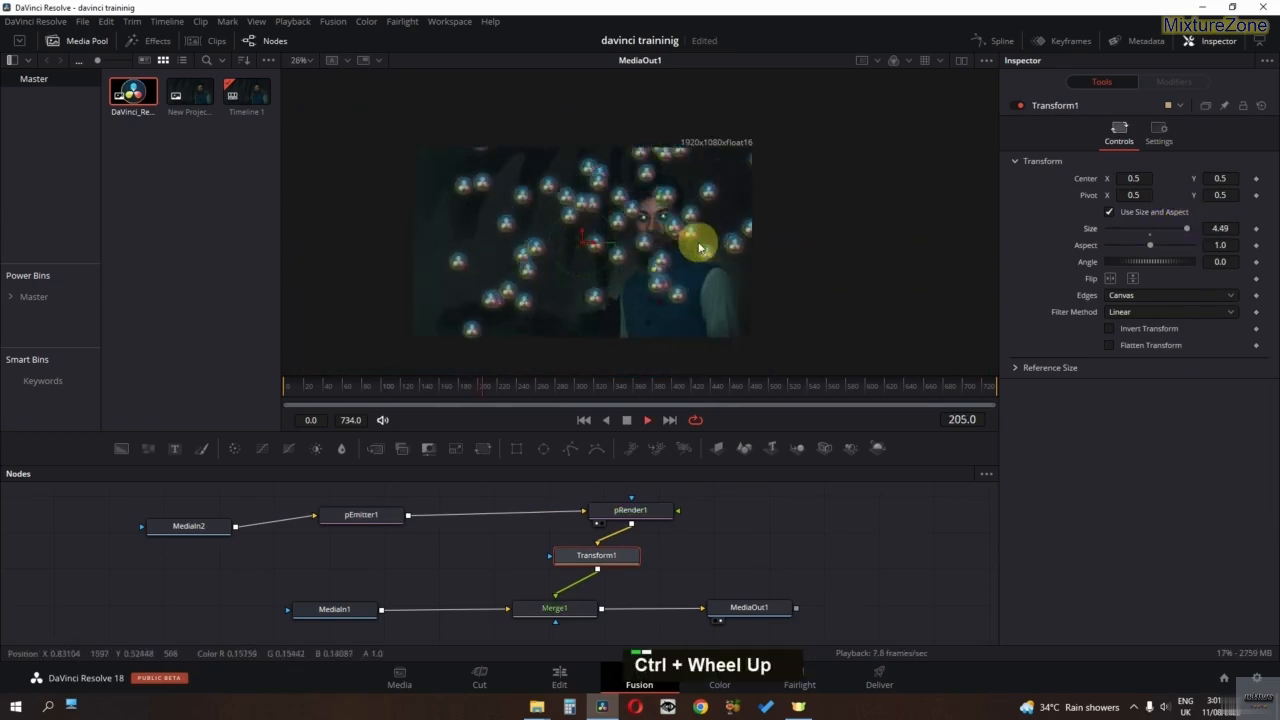
{"action": "scroll", "coordinate": [600, 262], "scroll_direction": "up", "scroll_amount": 2}
{"action": "scroll", "coordinate": [586, 260], "scroll_direction": "down", "scroll_amount": 2}
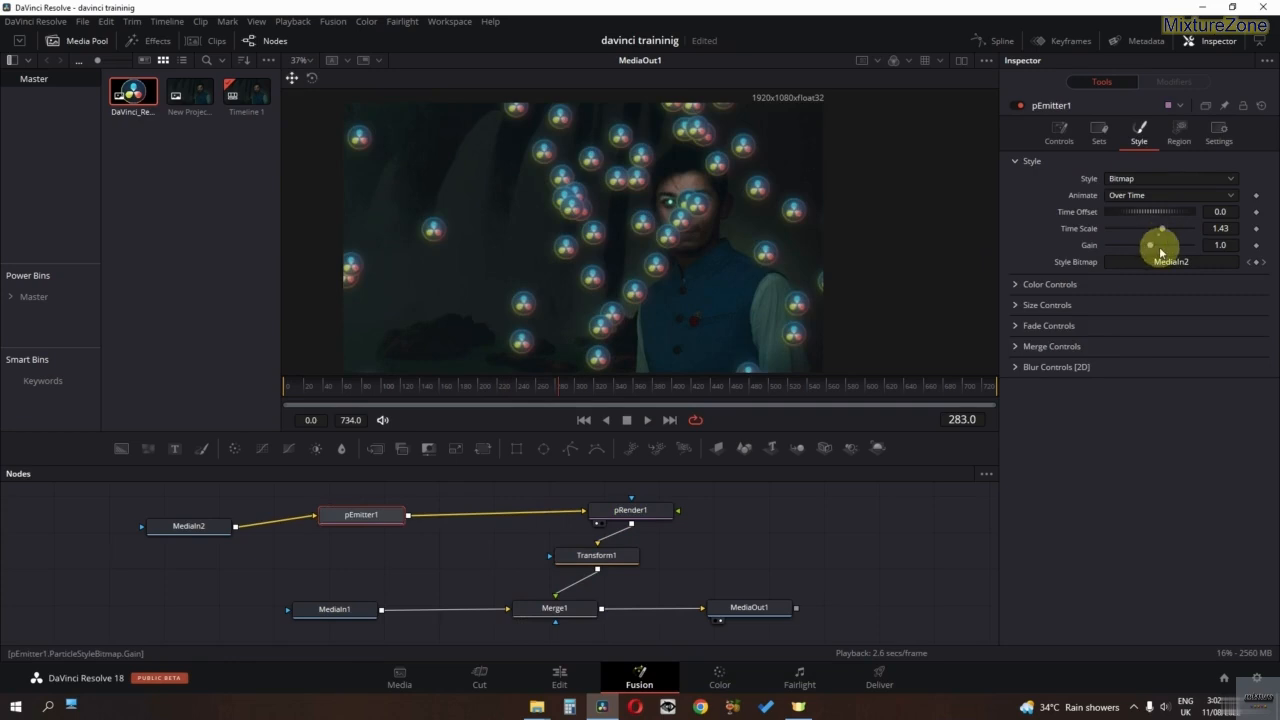
Step: Raise the Gain of pEmitter1's bitmap style to 1.291 and play back the brighter particles
{"action": "left_click_drag", "start_coordinate": [1155, 250], "coordinate": [1164, 252]}
{"action": "key", "text": "space"}
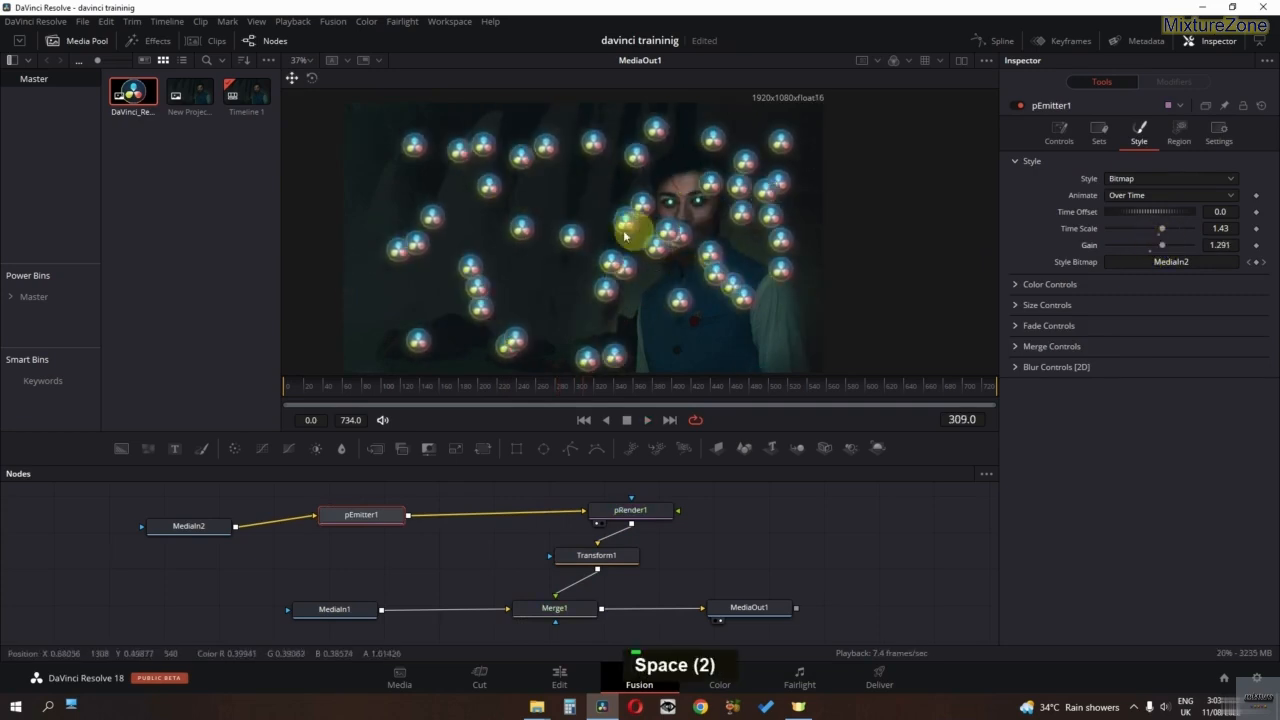
{"action": "key", "text": "space"}
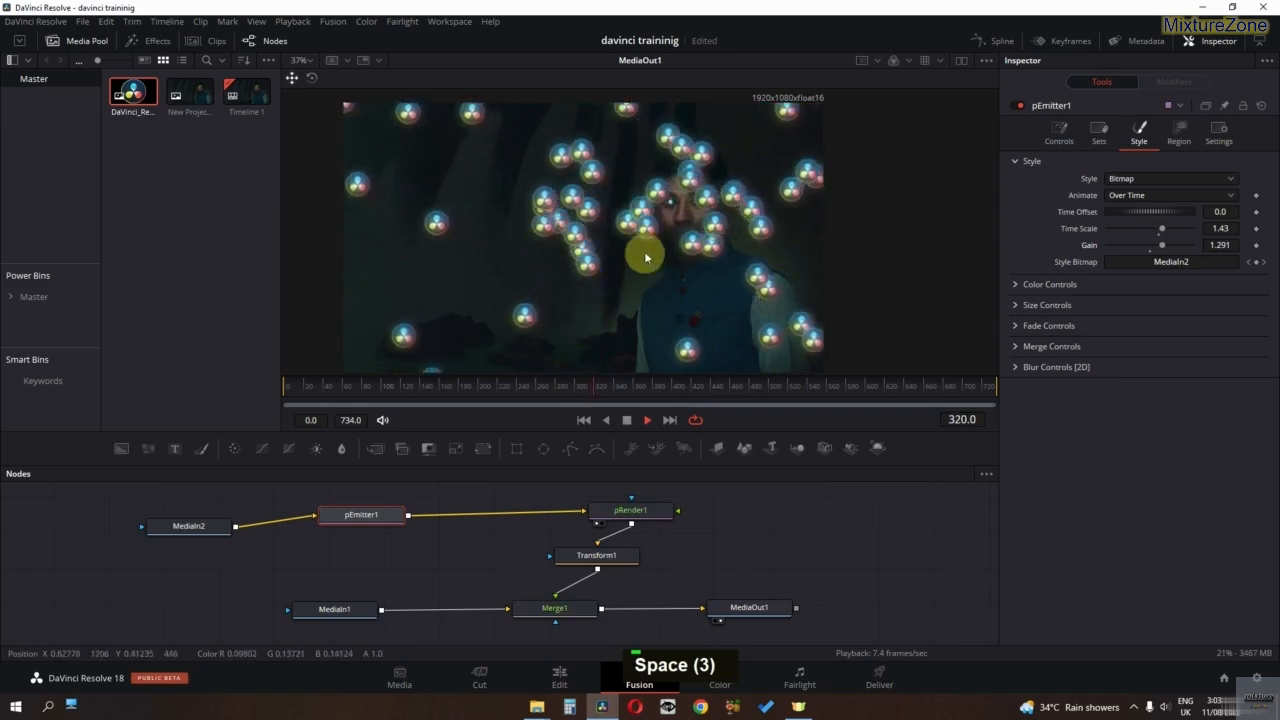
{"action": "key", "text": "space"}
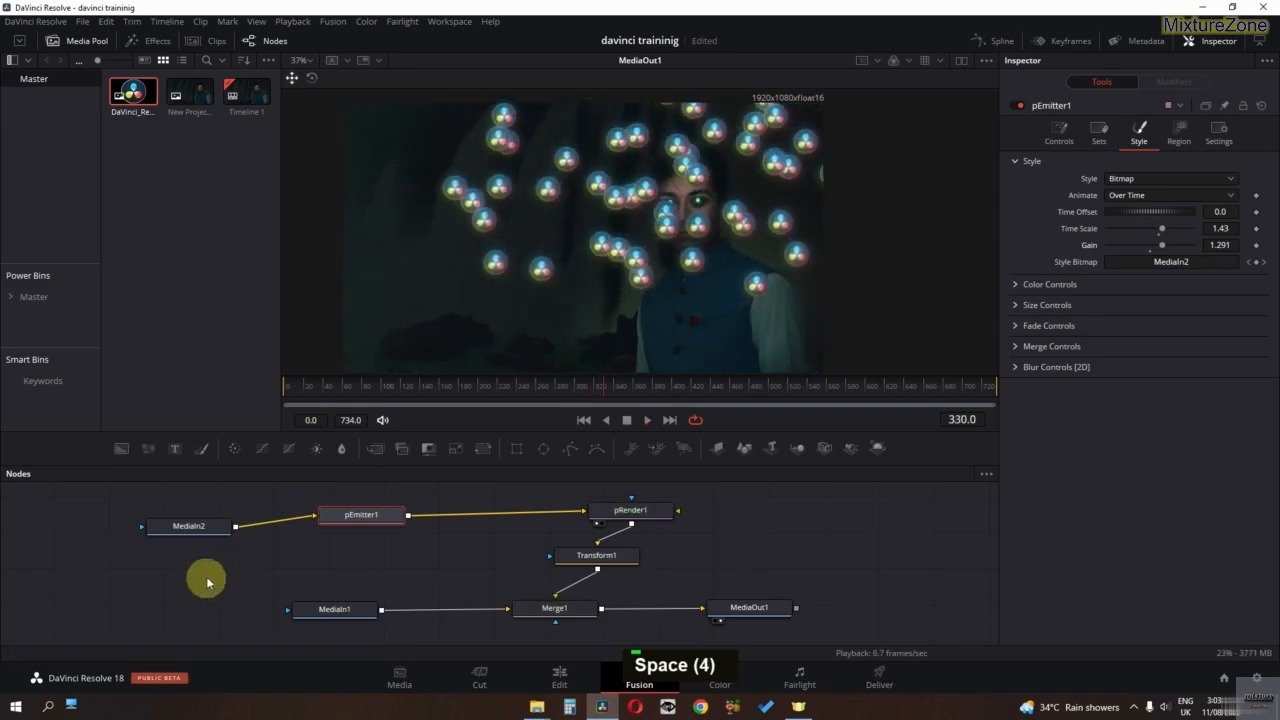
Step: Detach MediaIn2 from pEmitter1, feed New Project (15).jpg from the media pool into the emitter instead, and play back
{"action": "middle_click", "coordinate": [207, 582]}
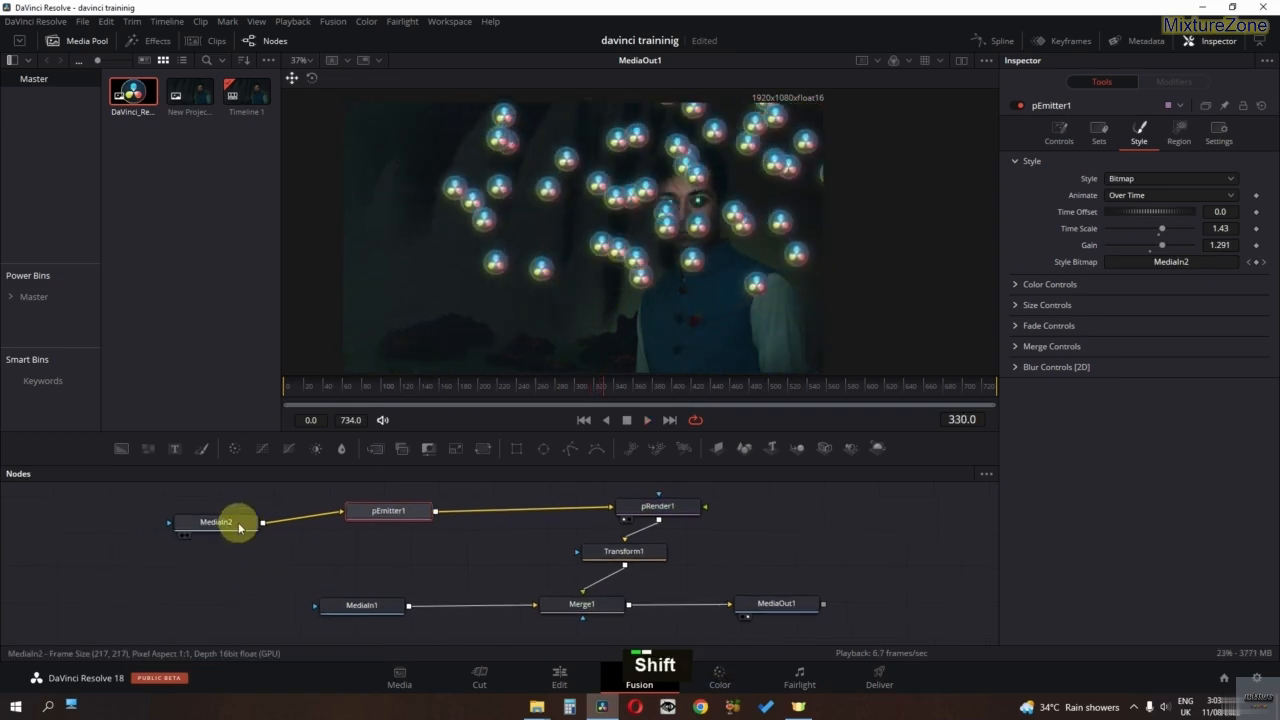
{"action": "left_click_drag", "start_coordinate": [240, 528], "coordinate": [202, 572]}
{"action": "left_click_drag", "start_coordinate": [190, 92], "coordinate": [375, 515]}
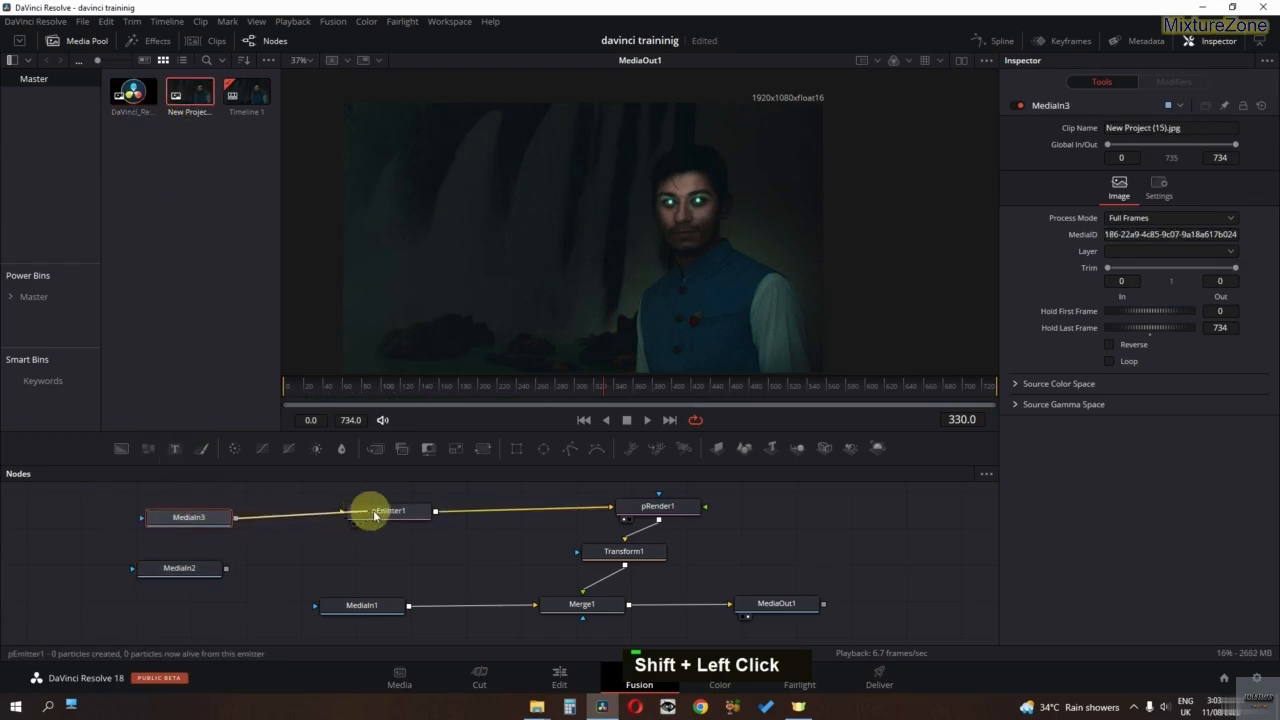
{"action": "key", "text": "space"}
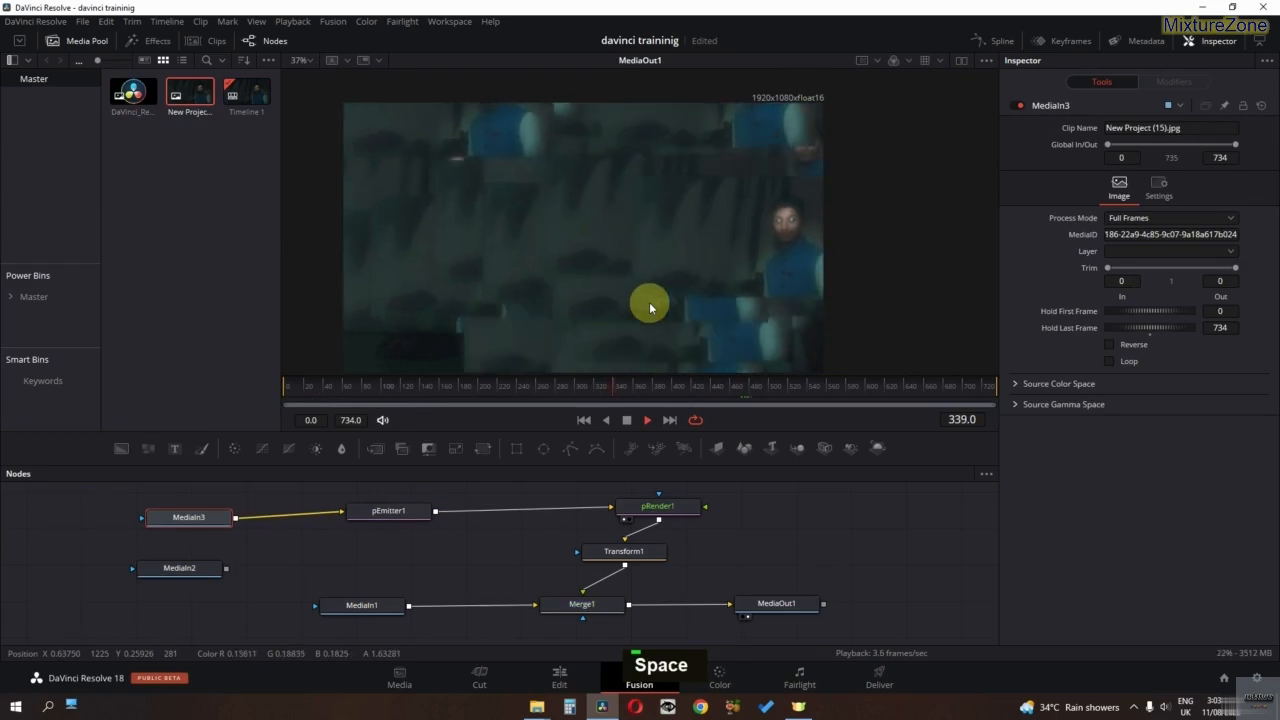
{"action": "key", "text": "space"}
Step: Detach MediaIn3 from pEmitter1 and reconnect the MediaIn2 logo as the emitter's bitmap
{"action": "left_click_drag", "start_coordinate": [221, 530], "coordinate": [130, 548]}
{"action": "left_click_drag", "start_coordinate": [205, 568], "coordinate": [386, 514]}
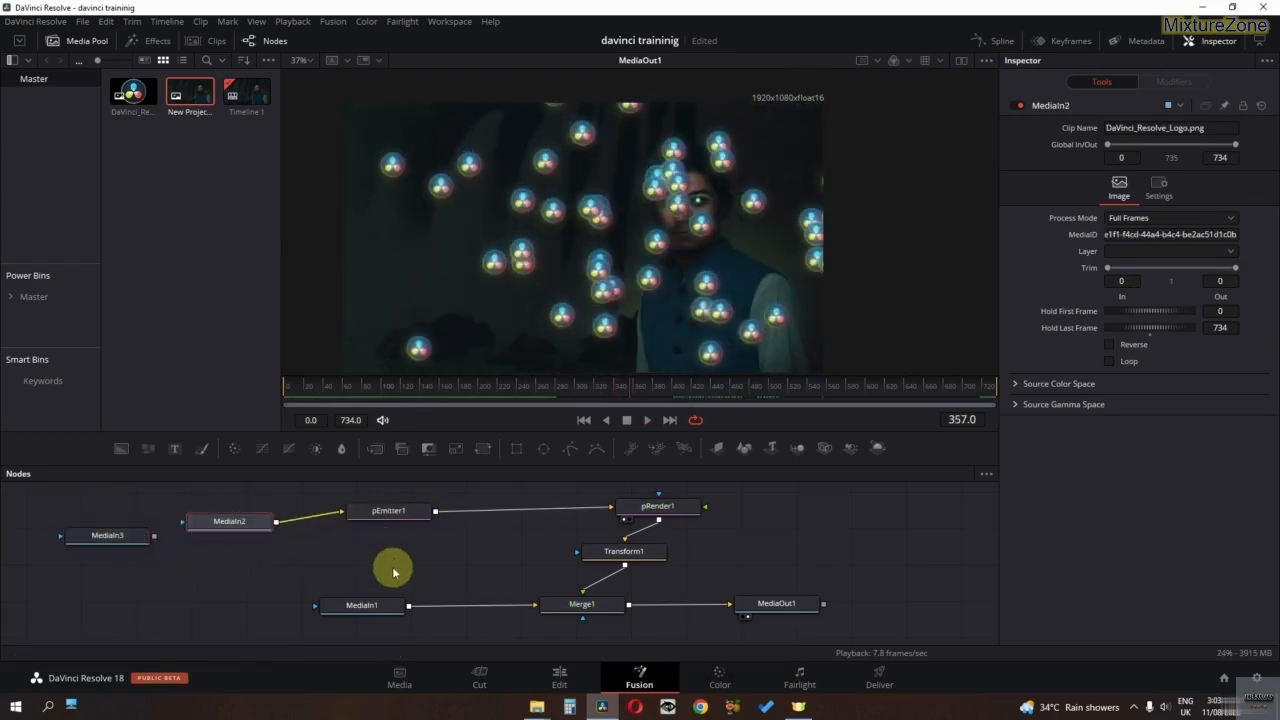
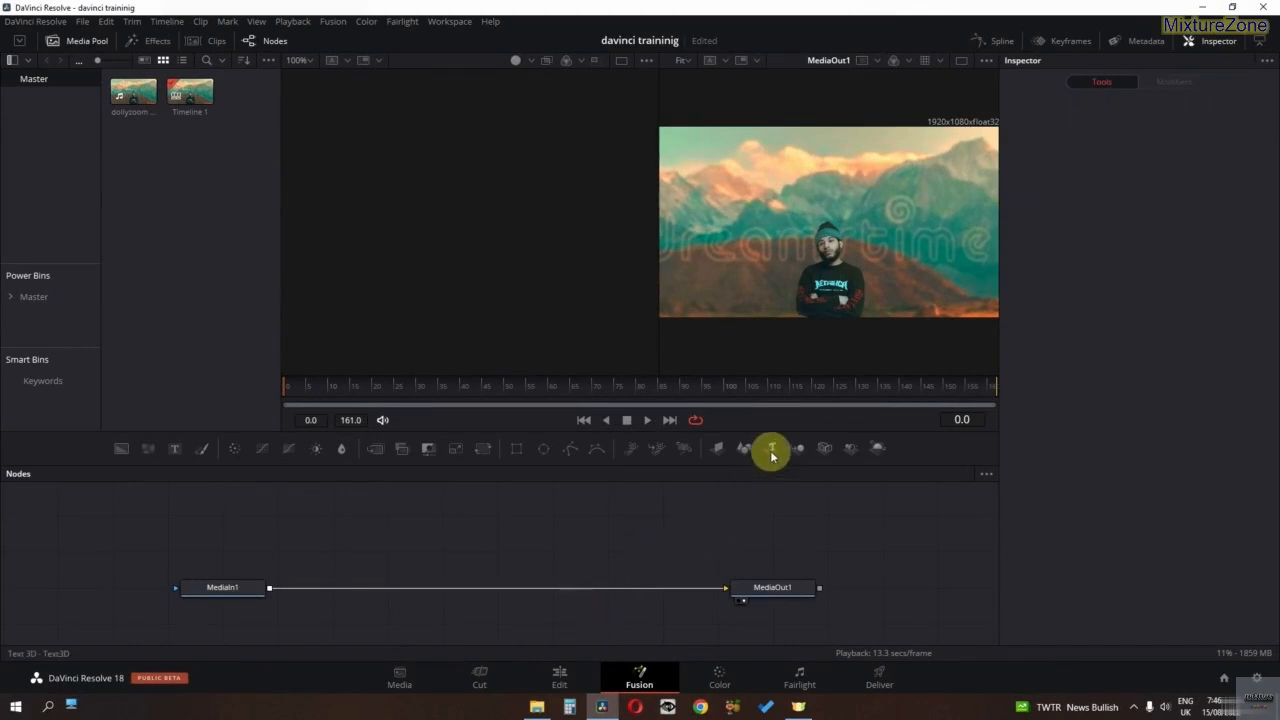
Step: Add a separate Text3D node above MediaIn1 in the dolly zoom composition and enter TEXT as its text
{"action": "left_click_drag", "start_coordinate": [772, 455], "coordinate": [603, 505]}
{"action": "left_click_drag", "start_coordinate": [372, 501], "coordinate": [372, 513]}
{"action": "left_click", "coordinate": [1198, 204]}
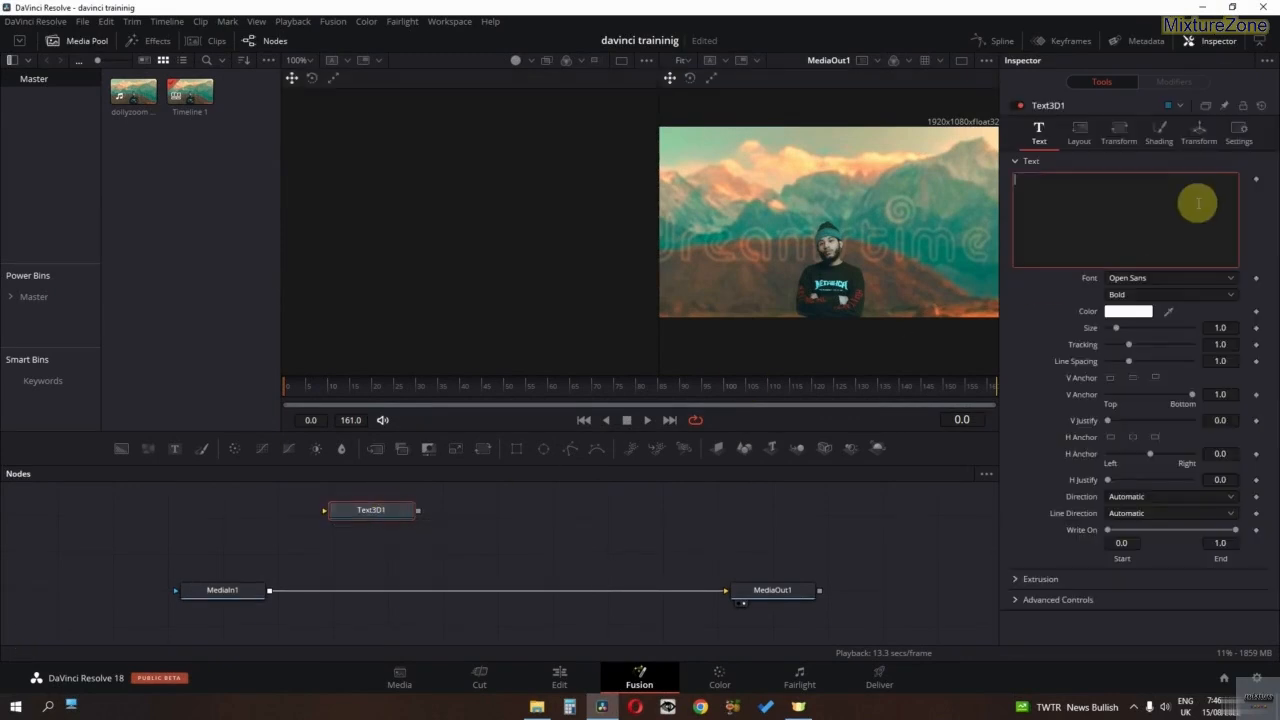
{"action": "type", "text": "TEXT"}
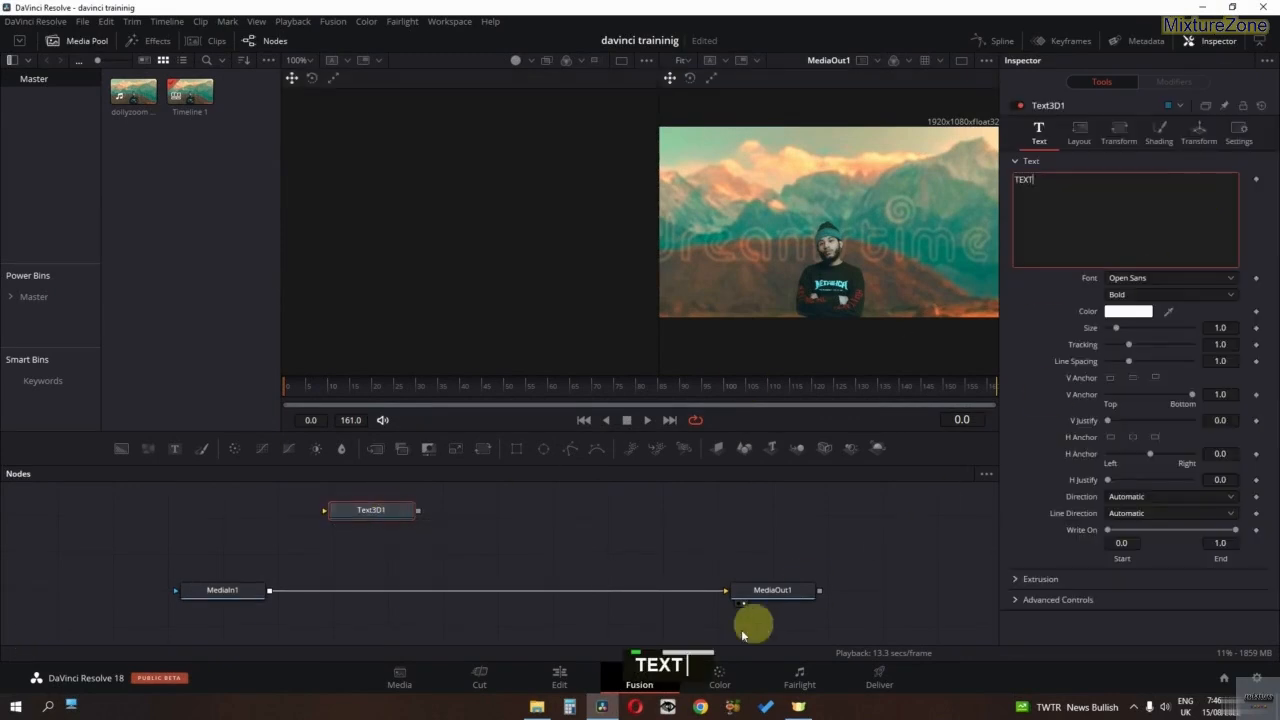
Step: Show the Text3D1 node in the first viewer with its whole 3D scene in view
{"action": "left_click", "coordinate": [378, 511]}
{"action": "key", "text": "1"}
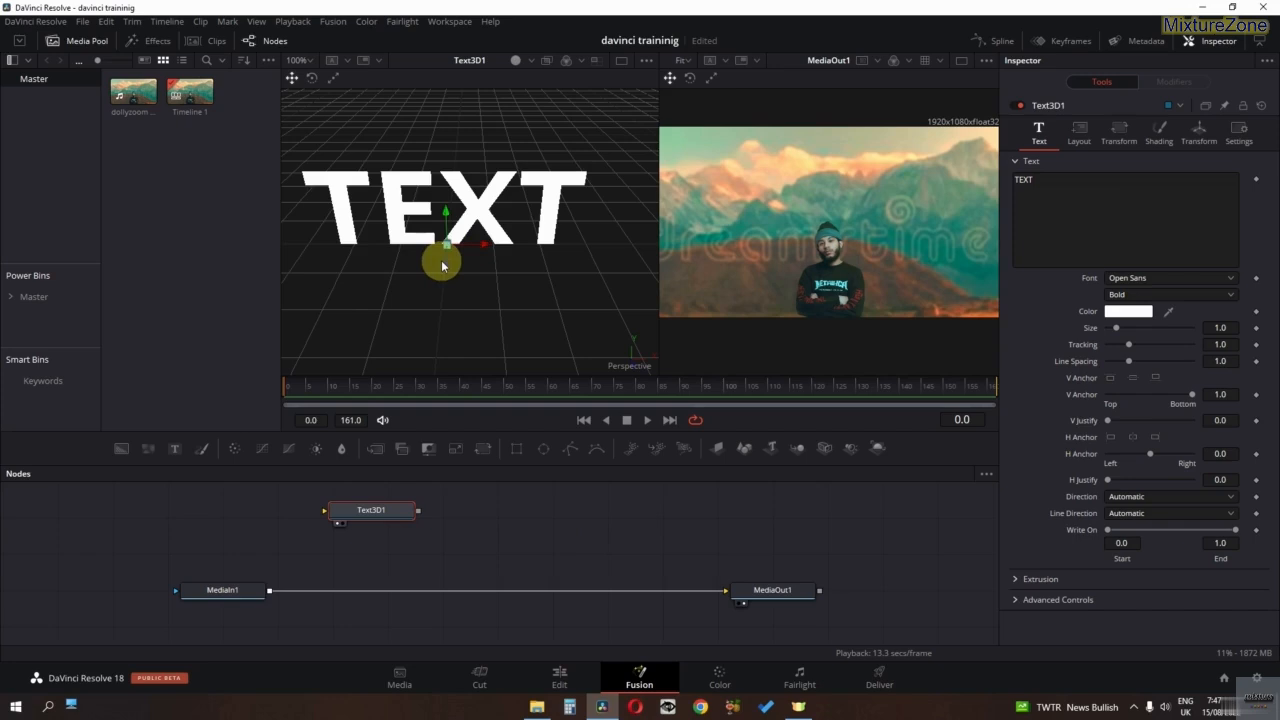
{"action": "scroll", "coordinate": [441, 262], "scroll_direction": "down", "scroll_amount": 5, "text": "ctrl"}
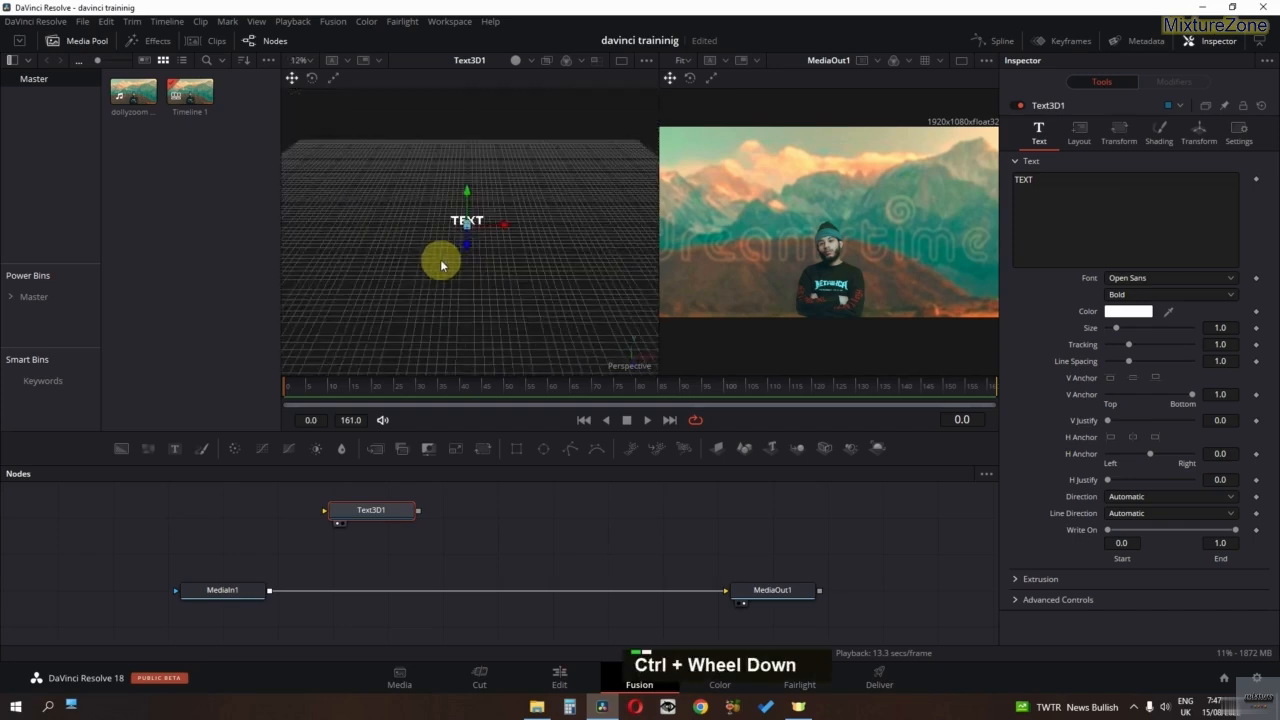
Step: Examine the 3D text in the perspective view from different distances and angles
{"action": "scroll", "coordinate": [441, 262], "scroll_direction": "up", "scroll_amount": 5, "text": "ctrl"}
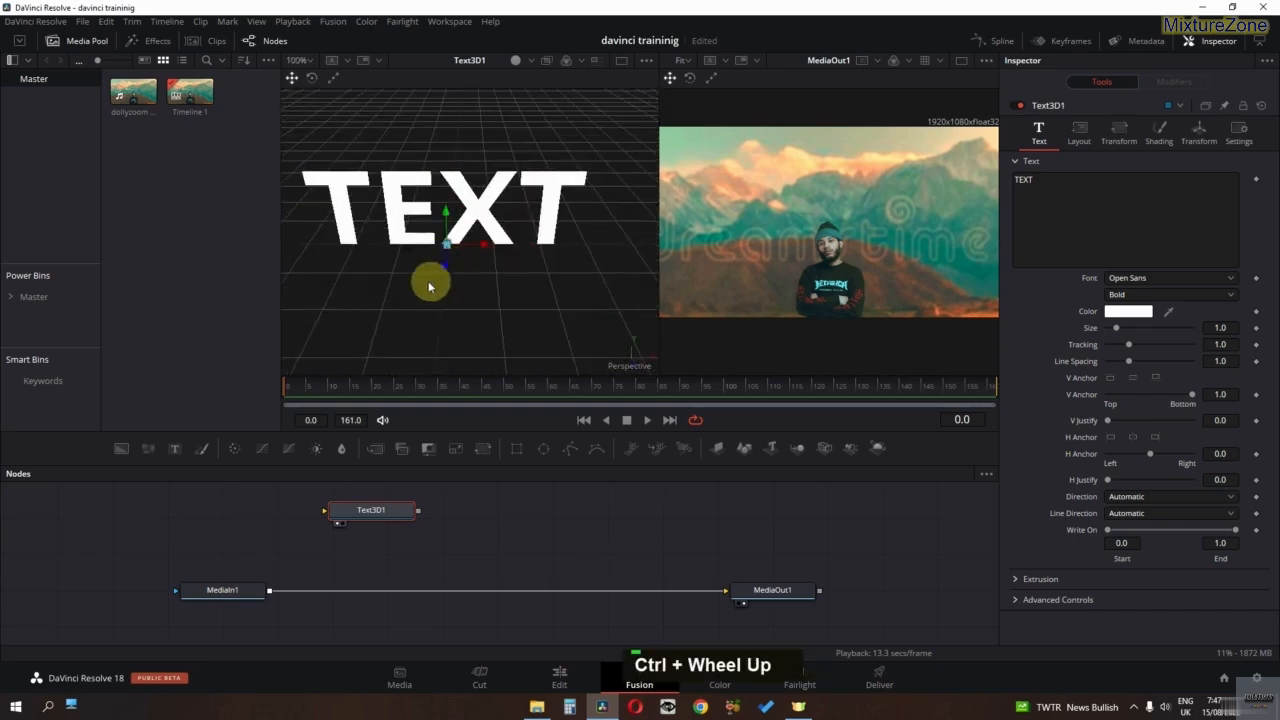
{"action": "mouse_move", "coordinate": [398, 272]}
{"action": "left_mouse_down"}
{"action": "mouse_move", "coordinate": [443, 286]}
{"action": "mouse_move", "coordinate": [349, 300]}
{"action": "mouse_move", "coordinate": [503, 267]}
{"action": "mouse_move", "coordinate": [360, 290]}
{"action": "mouse_move", "coordinate": [563, 280]}
{"action": "mouse_move", "coordinate": [614, 251]}
{"action": "mouse_move", "coordinate": [529, 189]}
{"action": "mouse_move", "coordinate": [386, 322]}
{"action": "mouse_move", "coordinate": [357, 186]}
{"action": "mouse_move", "coordinate": [374, 286]}
{"action": "mouse_move", "coordinate": [409, 251]}
{"action": "left_mouse_up"}
{"action": "scroll", "coordinate": [407, 219], "scroll_direction": "down", "scroll_amount": 3}
{"action": "scroll", "coordinate": [407, 219], "scroll_direction": "up", "scroll_amount": 3}
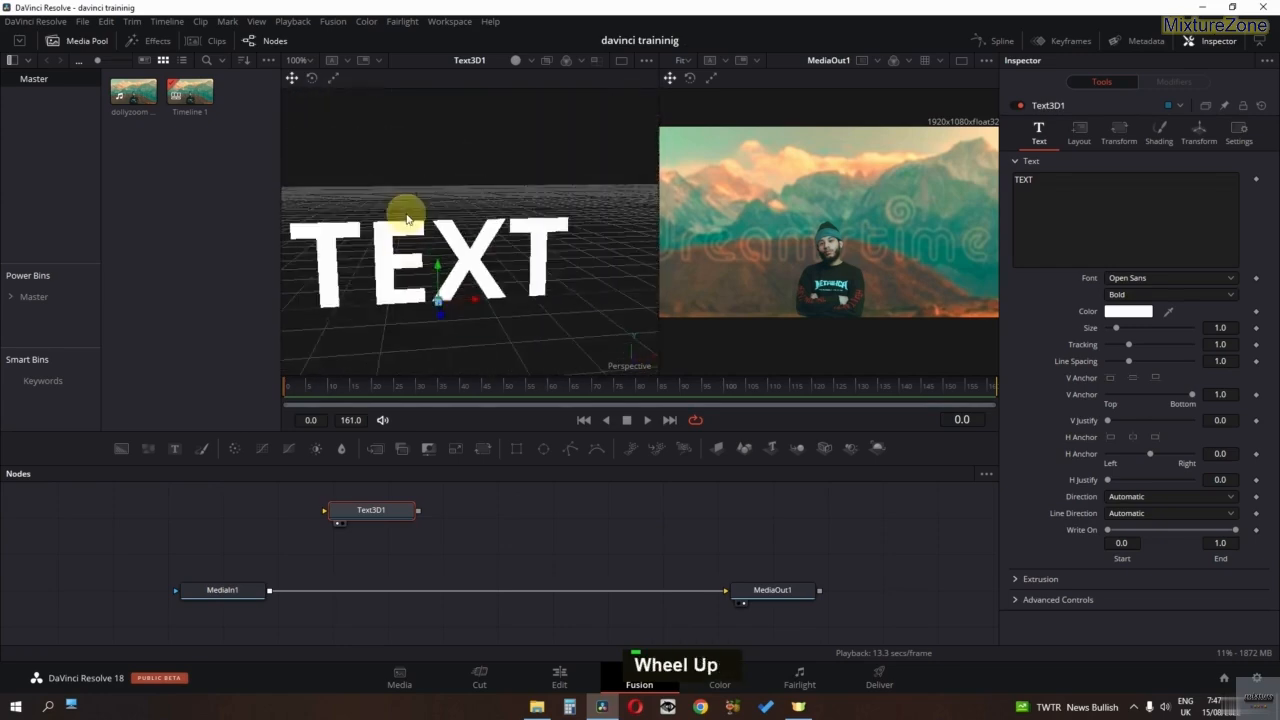
{"action": "scroll", "coordinate": [467, 254], "scroll_direction": "up", "scroll_amount": 2}
{"action": "scroll", "coordinate": [468, 259], "scroll_direction": "up", "scroll_amount": 2}
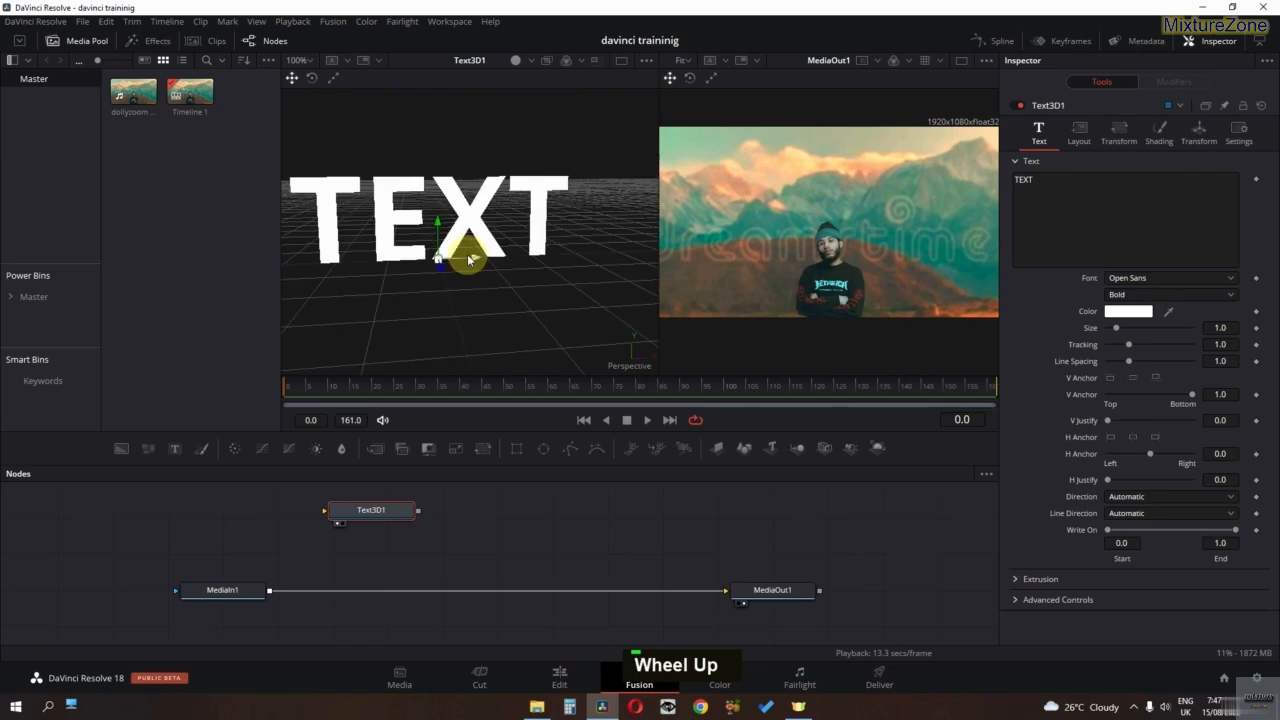
{"action": "scroll", "coordinate": [468, 259], "scroll_direction": "down", "scroll_amount": 2}
{"action": "scroll", "coordinate": [468, 259], "scroll_direction": "up", "scroll_amount": 4}
{"action": "scroll", "coordinate": [467, 257], "scroll_direction": "down", "scroll_amount": 3}
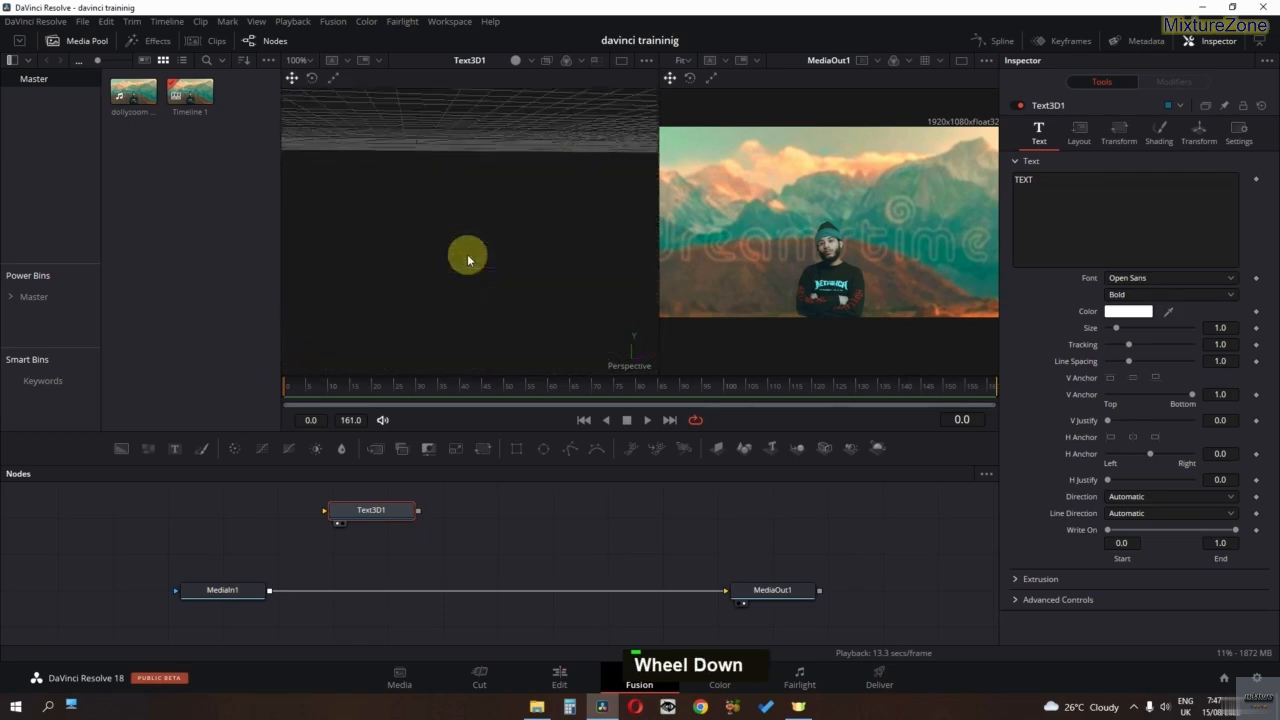
{"action": "scroll", "coordinate": [466, 268], "scroll_direction": "up", "scroll_amount": 2}
{"action": "middle_click", "coordinate": [538, 264], "text": "alt"}
{"action": "left_click_drag", "start_coordinate": [538, 264], "coordinate": [504, 268]}
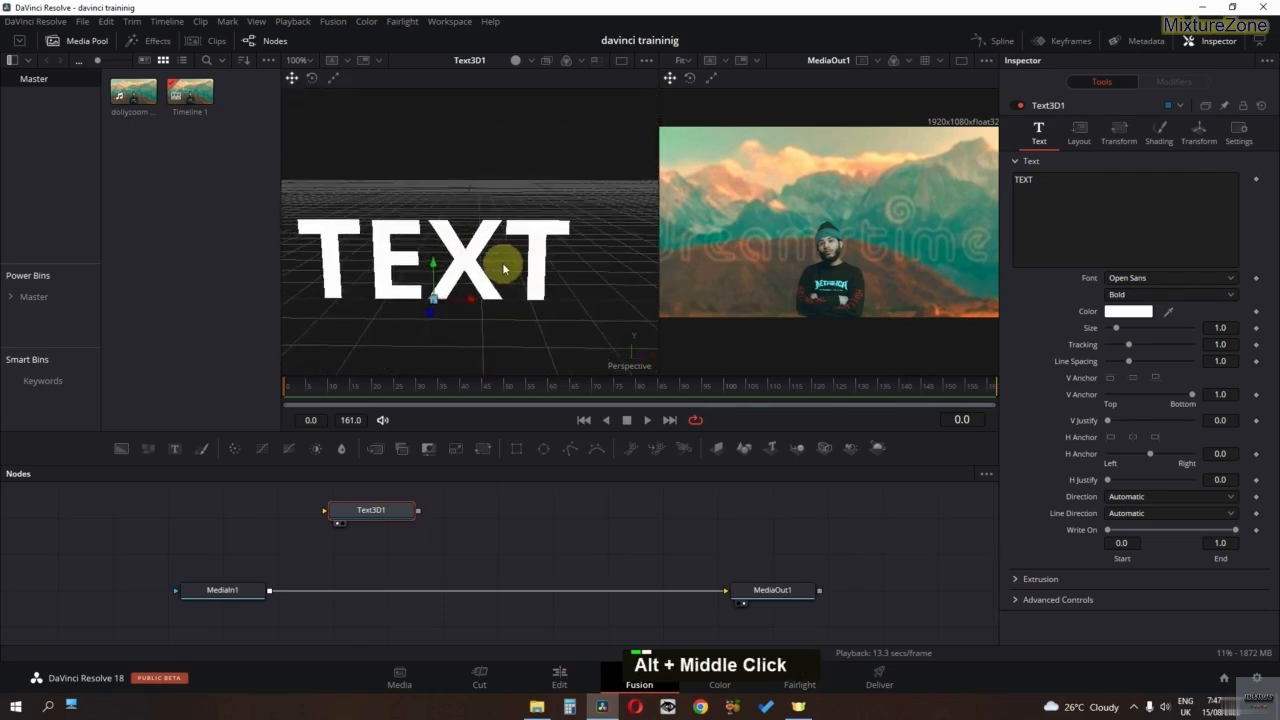
{"action": "left_click_drag", "start_coordinate": [398, 256], "coordinate": [443, 255]}
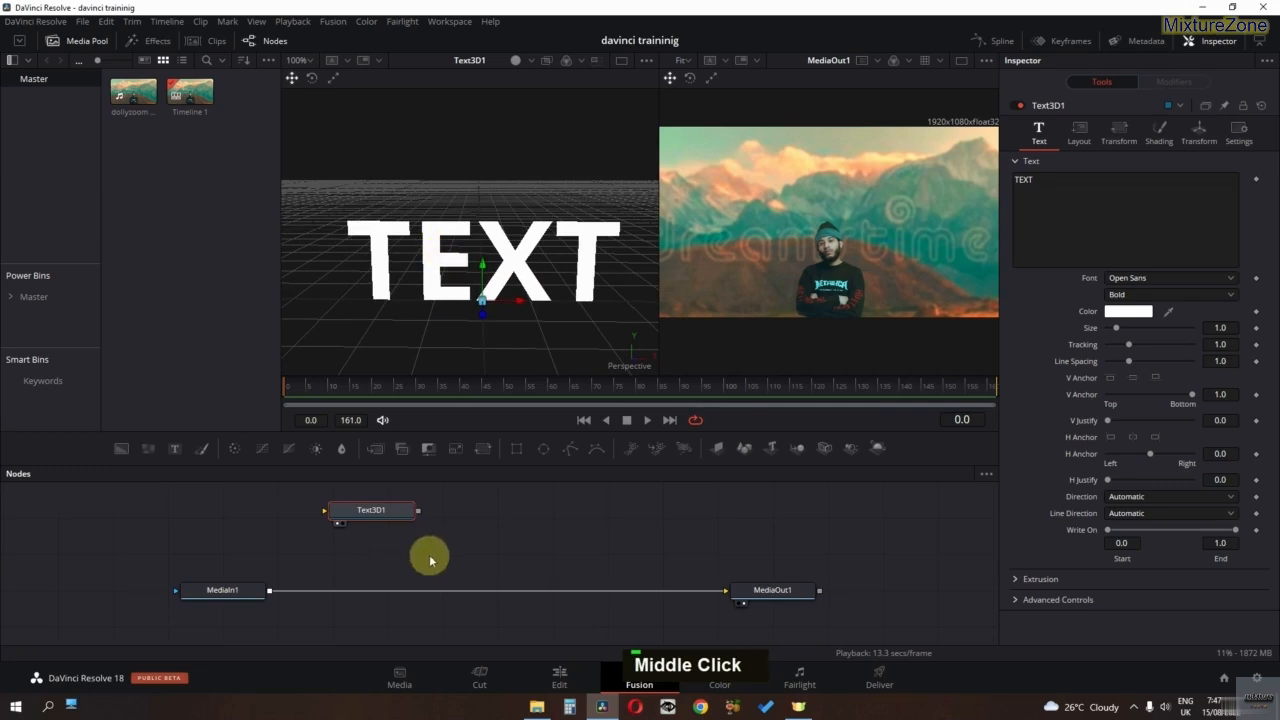
Step: Set the 3D text's extrusion depth to 0.0835
{"action": "left_click", "coordinate": [1016, 161]}
{"action": "left_click_drag", "start_coordinate": [391, 286], "coordinate": [686, 271]}
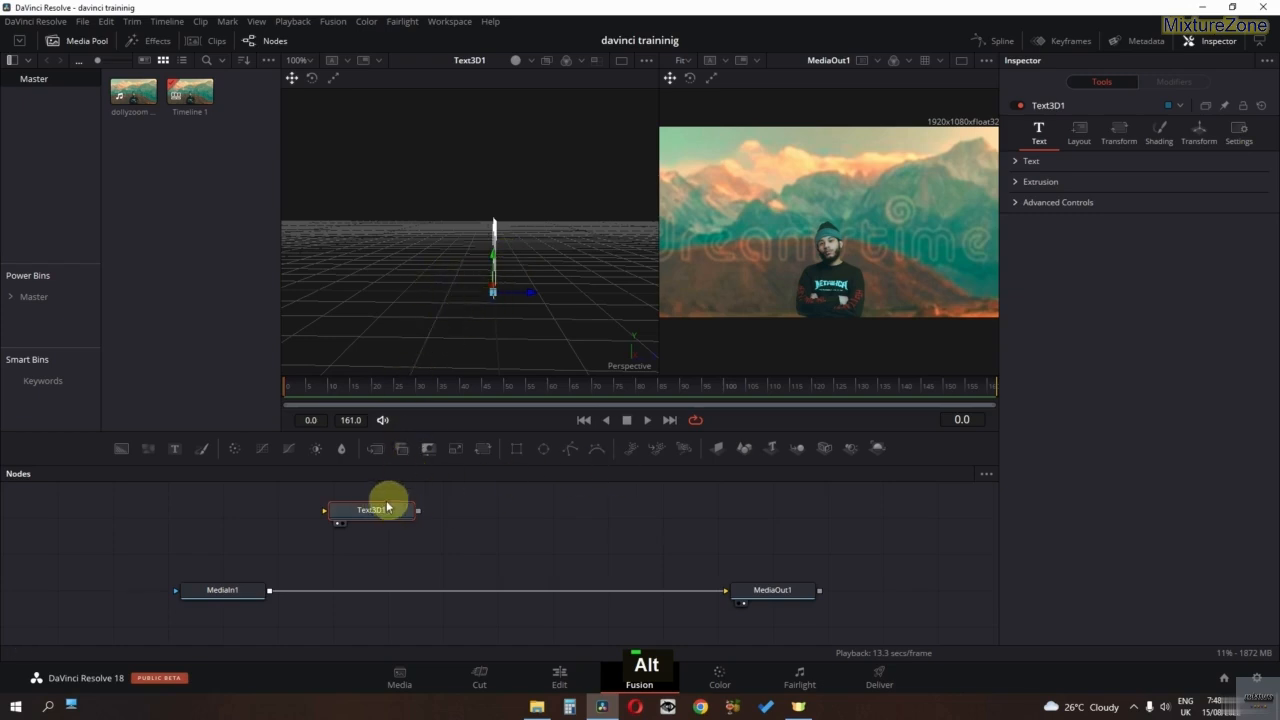
{"action": "left_click", "coordinate": [1018, 181]}
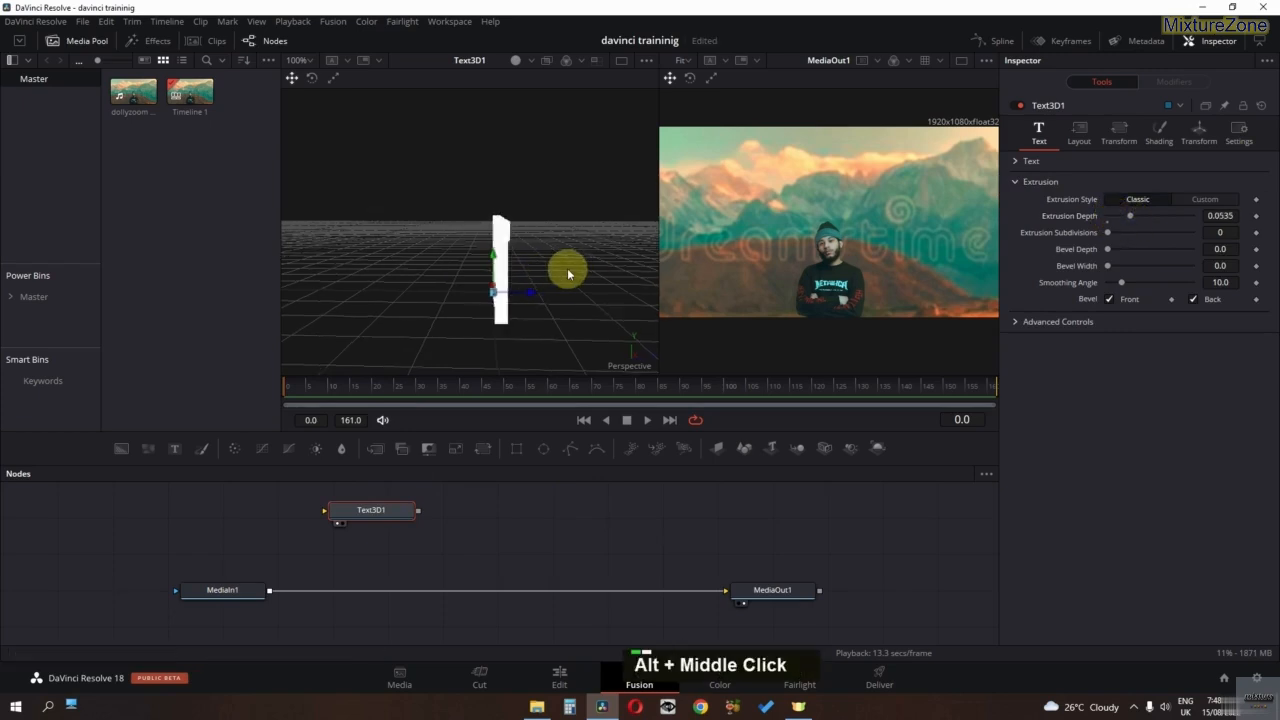
{"action": "left_click_drag", "start_coordinate": [569, 269], "coordinate": [442, 320]}
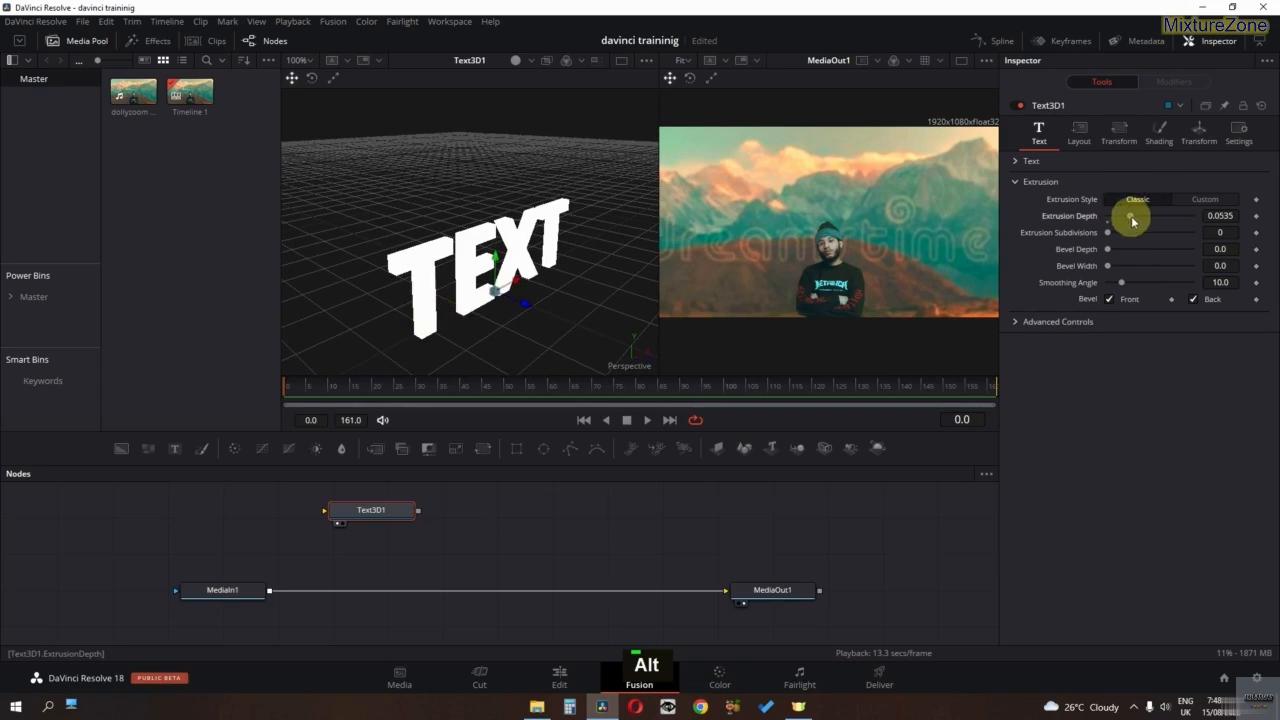
{"action": "left_click_drag", "start_coordinate": [1133, 221], "coordinate": [1144, 227]}
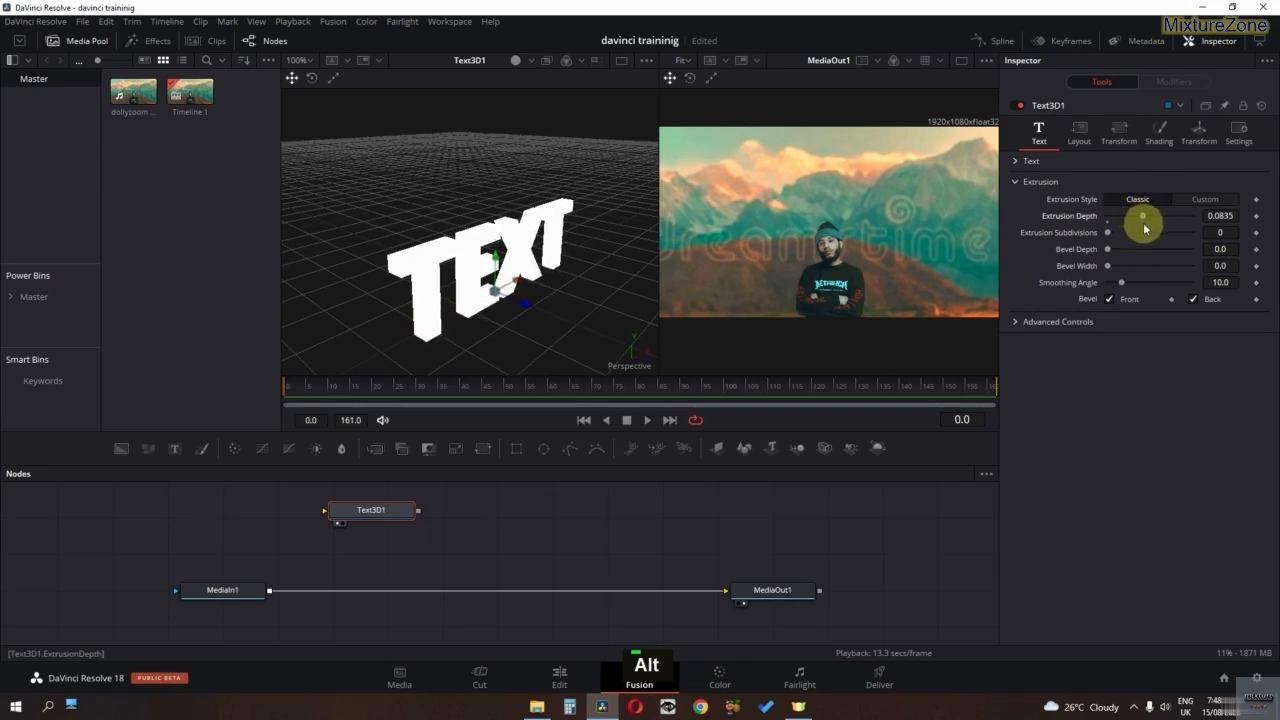
{"action": "left_click", "coordinate": [1021, 182]}
{"action": "middle_click", "coordinate": [545, 280], "text": "alt"}
{"action": "left_click_drag", "start_coordinate": [543, 280], "coordinate": [426, 230]}
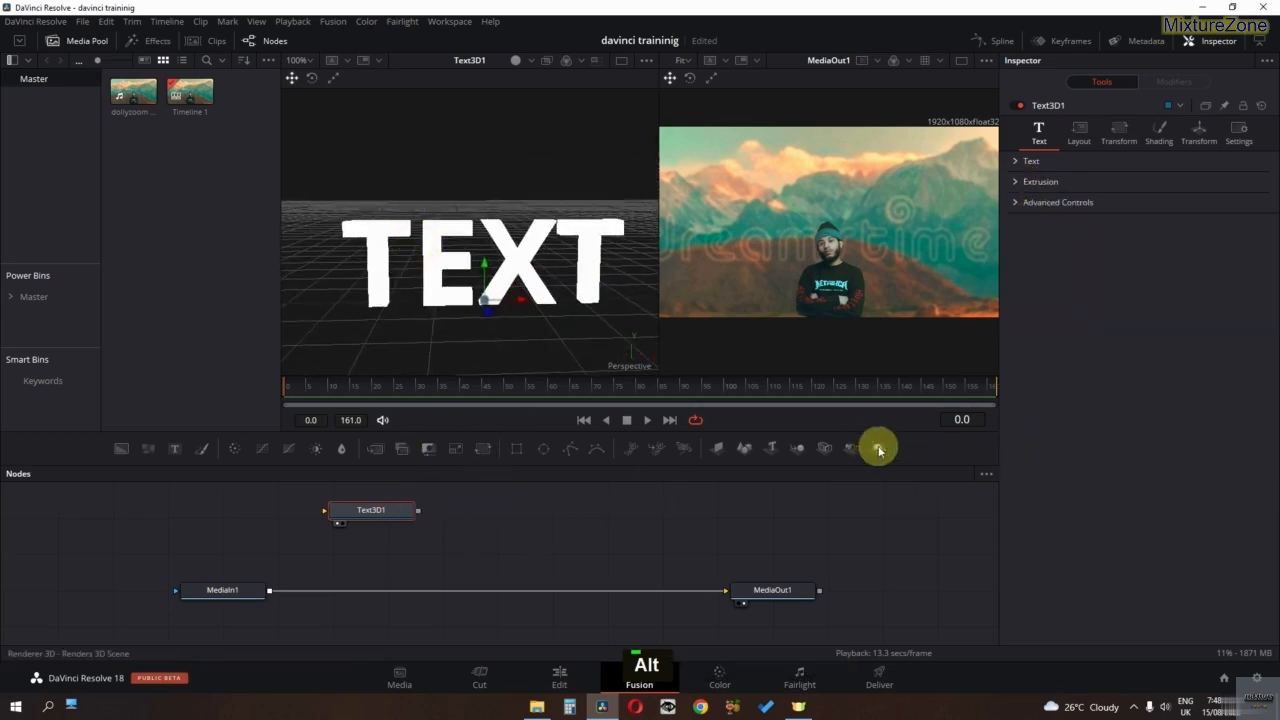
Step: Add a Renderer 3D node, feed the 3D text into it and show its output in the first viewer
{"action": "left_click", "coordinate": [560, 505]}
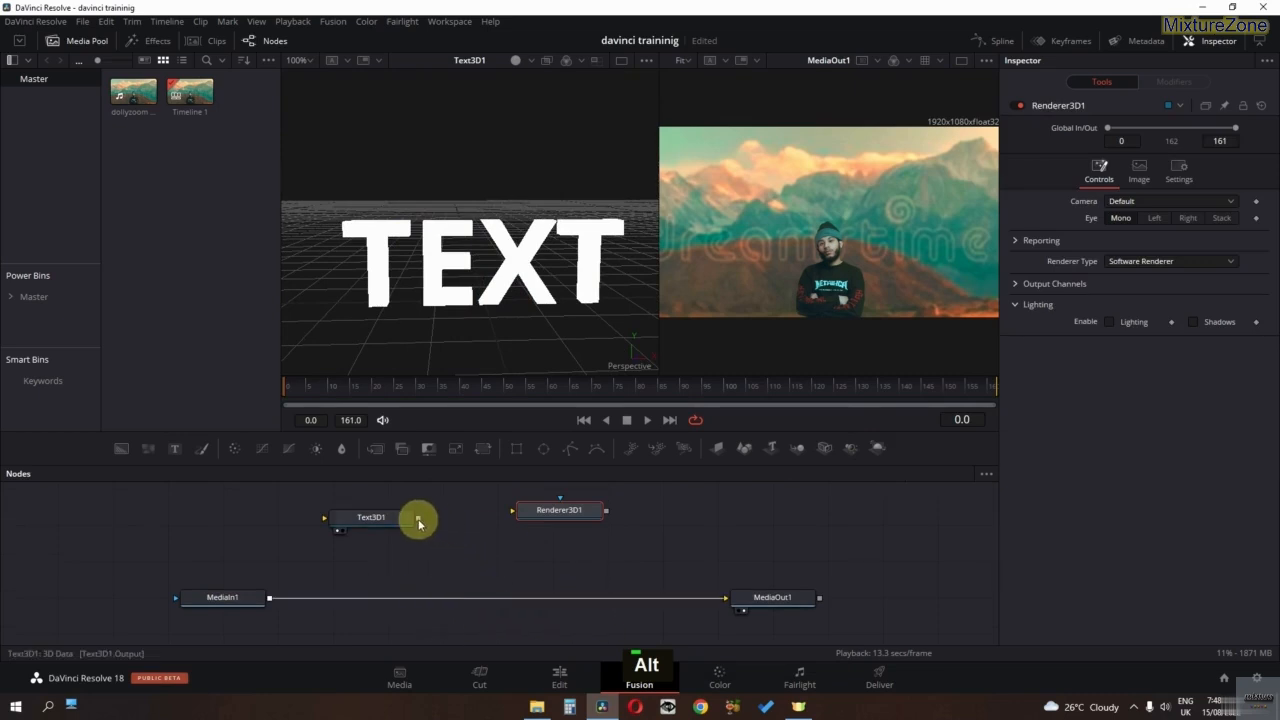
{"action": "left_click_drag", "start_coordinate": [418, 518], "coordinate": [556, 520]}
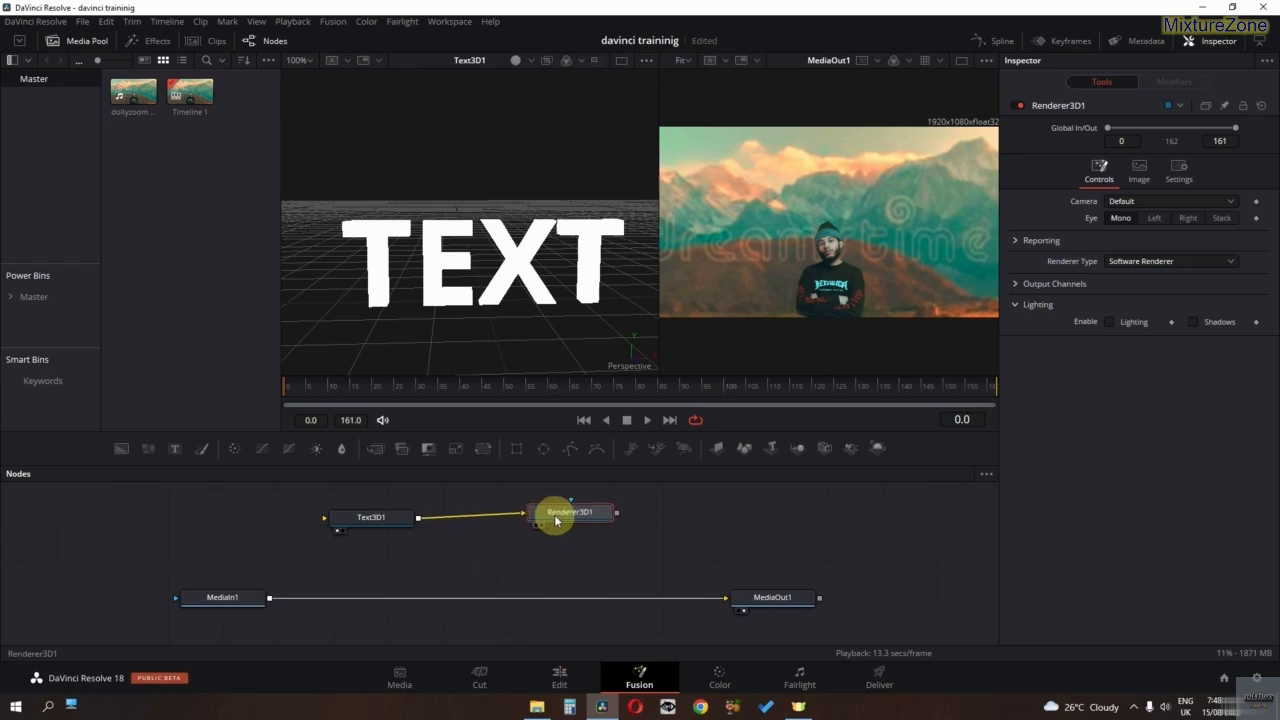
{"action": "key", "text": "1"}
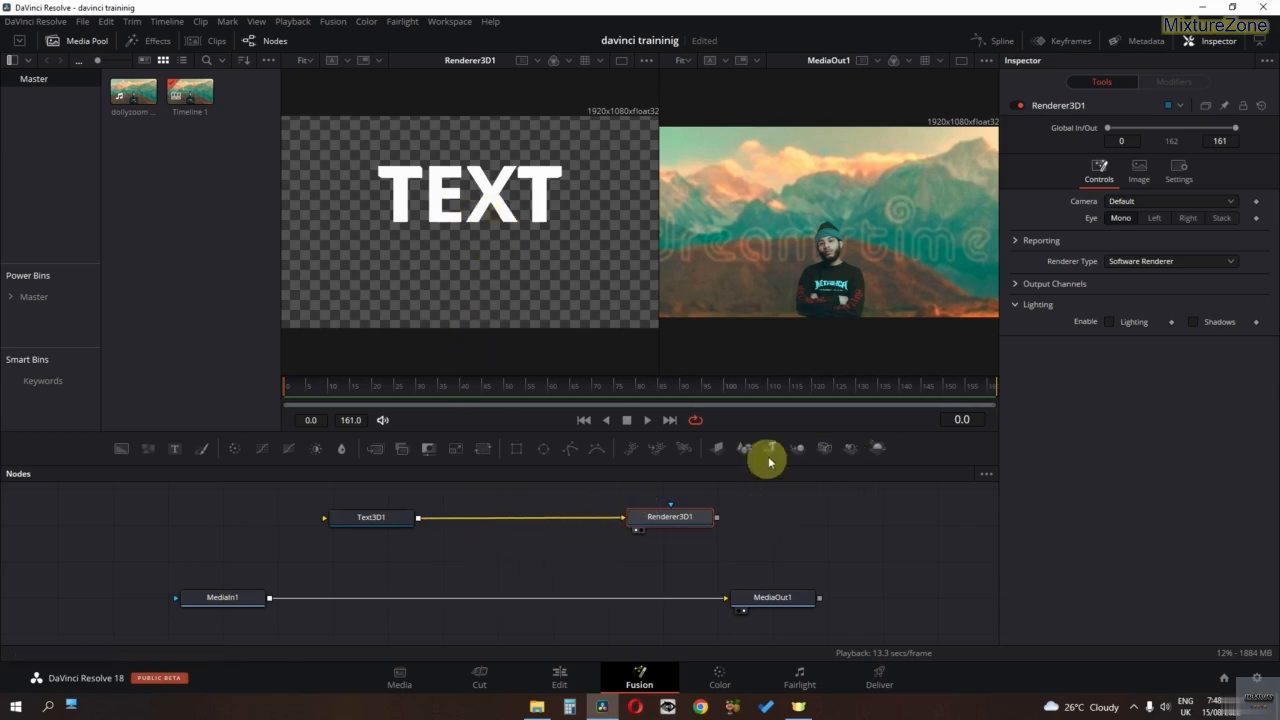
Step: Insert a Merge 3D node between the Text3D1 and Renderer3D1 nodes
{"action": "left_click_drag", "start_coordinate": [797, 453], "coordinate": [524, 518]}
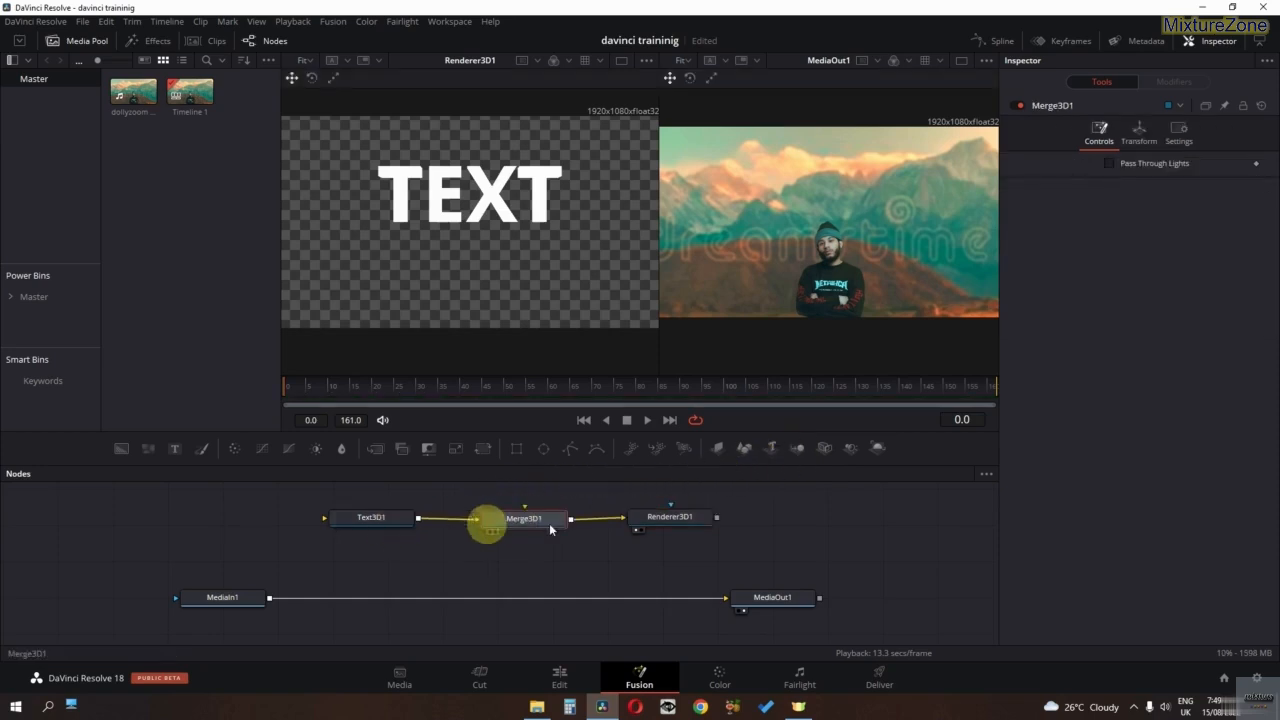
{"action": "middle_click", "coordinate": [556, 568]}
{"action": "left_click_drag", "start_coordinate": [556, 568], "coordinate": [552, 614]}
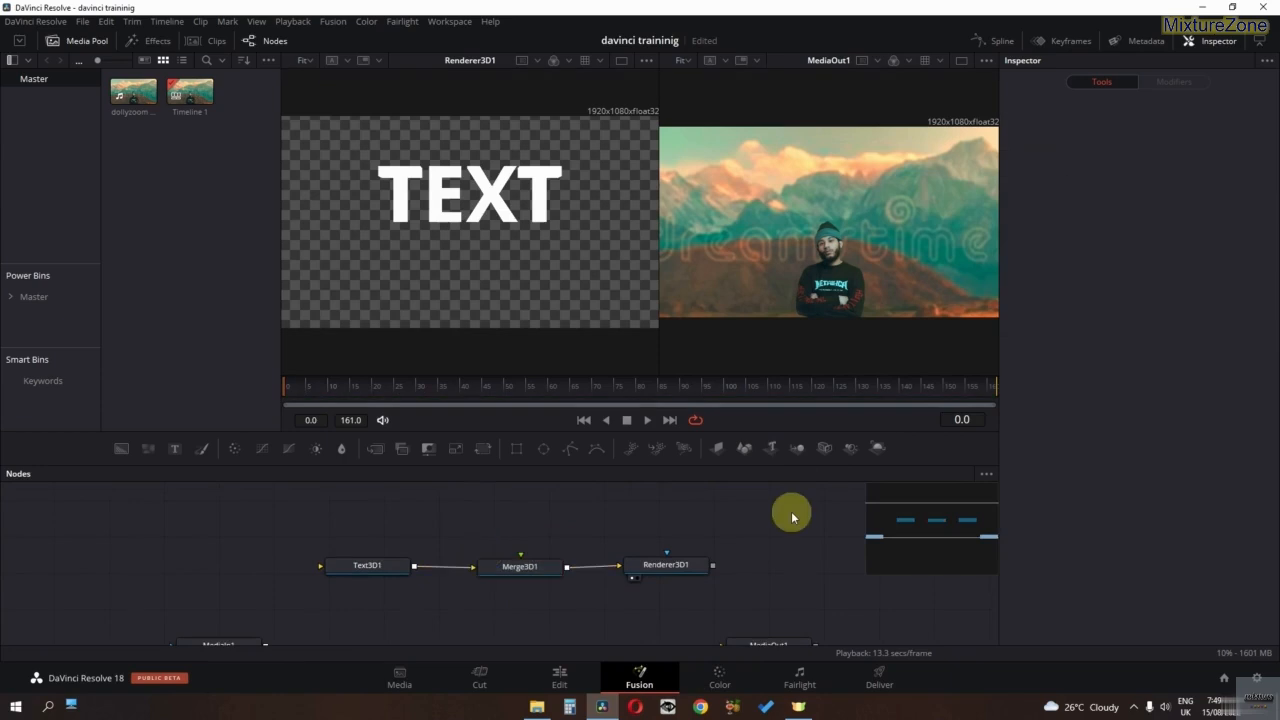
Step: Connect a cyan Spot Light to the Merge 3D node, and enable lighting and shadows in the renderer
{"action": "left_click_drag", "start_coordinate": [850, 448], "coordinate": [507, 513]}
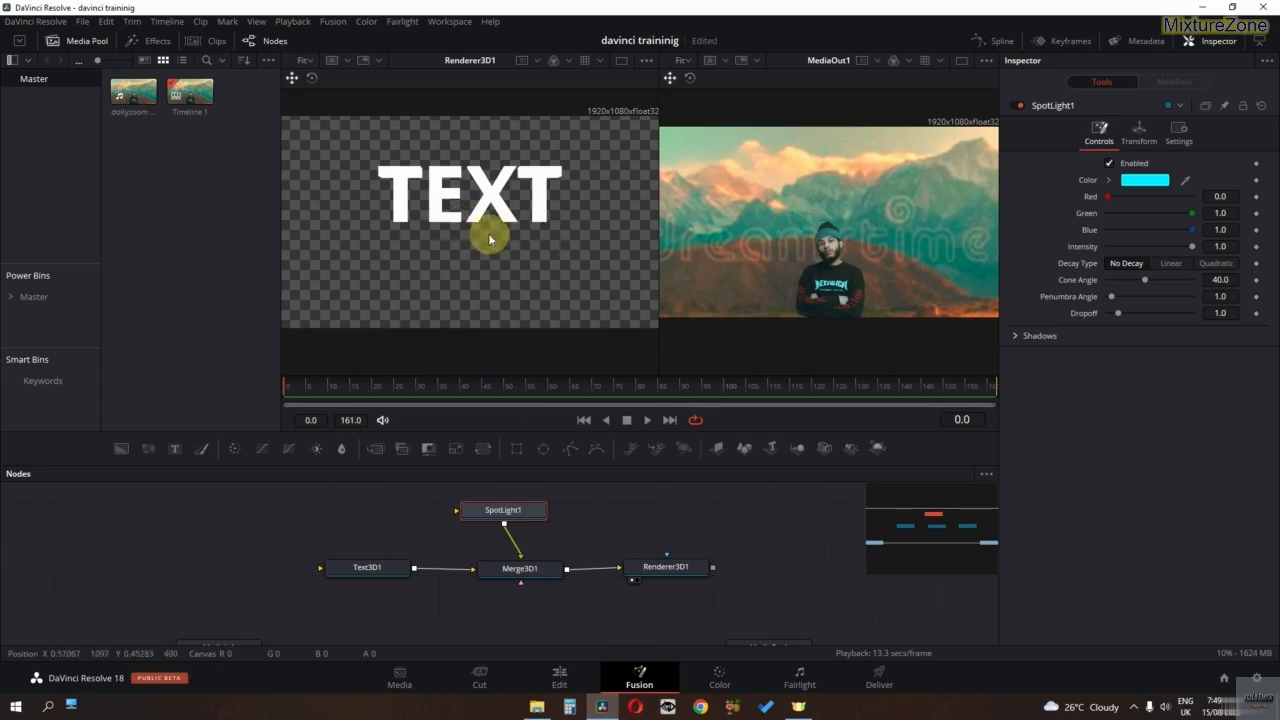
{"action": "left_click", "coordinate": [646, 575]}
{"action": "left_click", "coordinate": [1109, 322]}
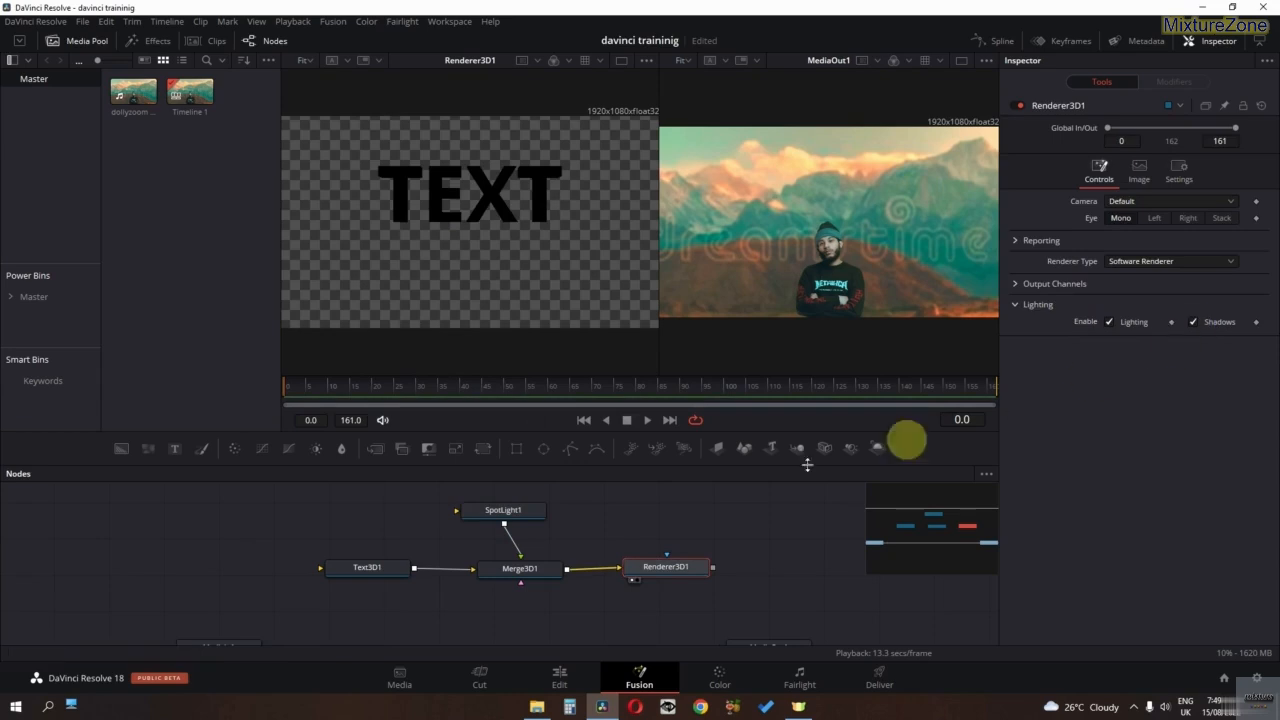
Step: Show the Merge 3D scene in the first viewer and move the spotlight forward, away from the text
{"action": "left_click", "coordinate": [500, 577]}
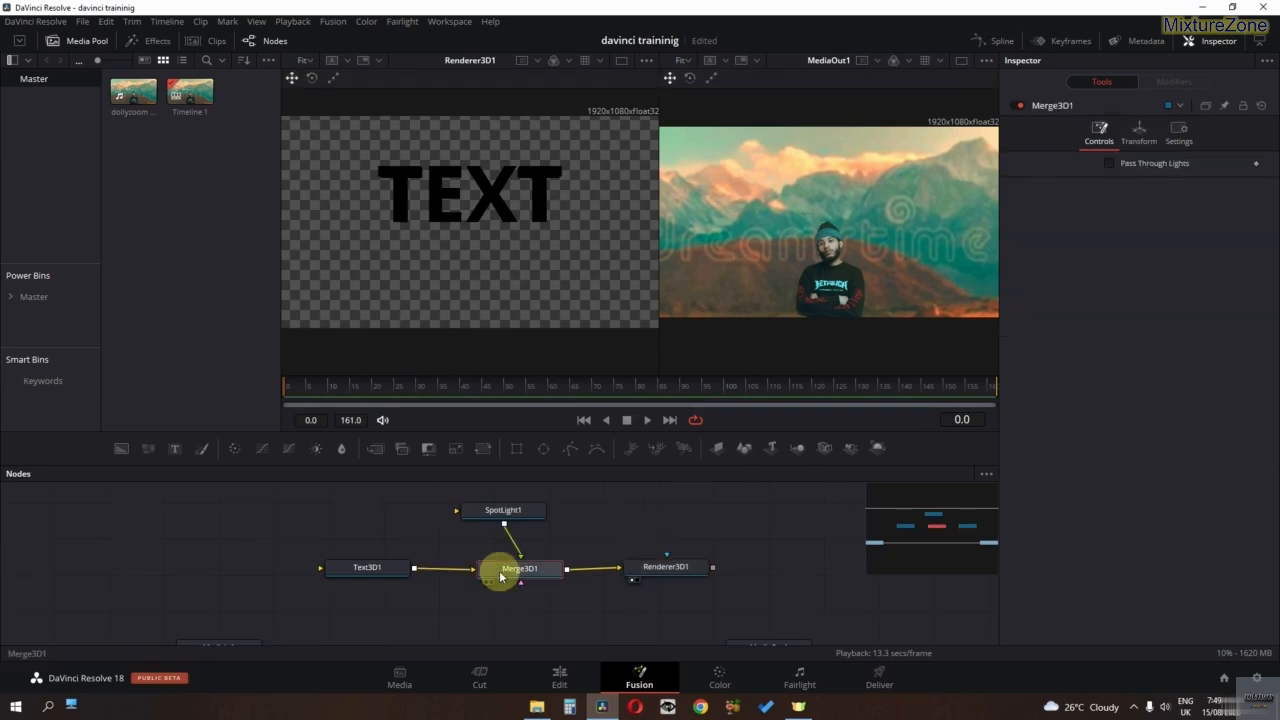
{"action": "left_click_drag", "start_coordinate": [500, 577], "coordinate": [443, 250]}
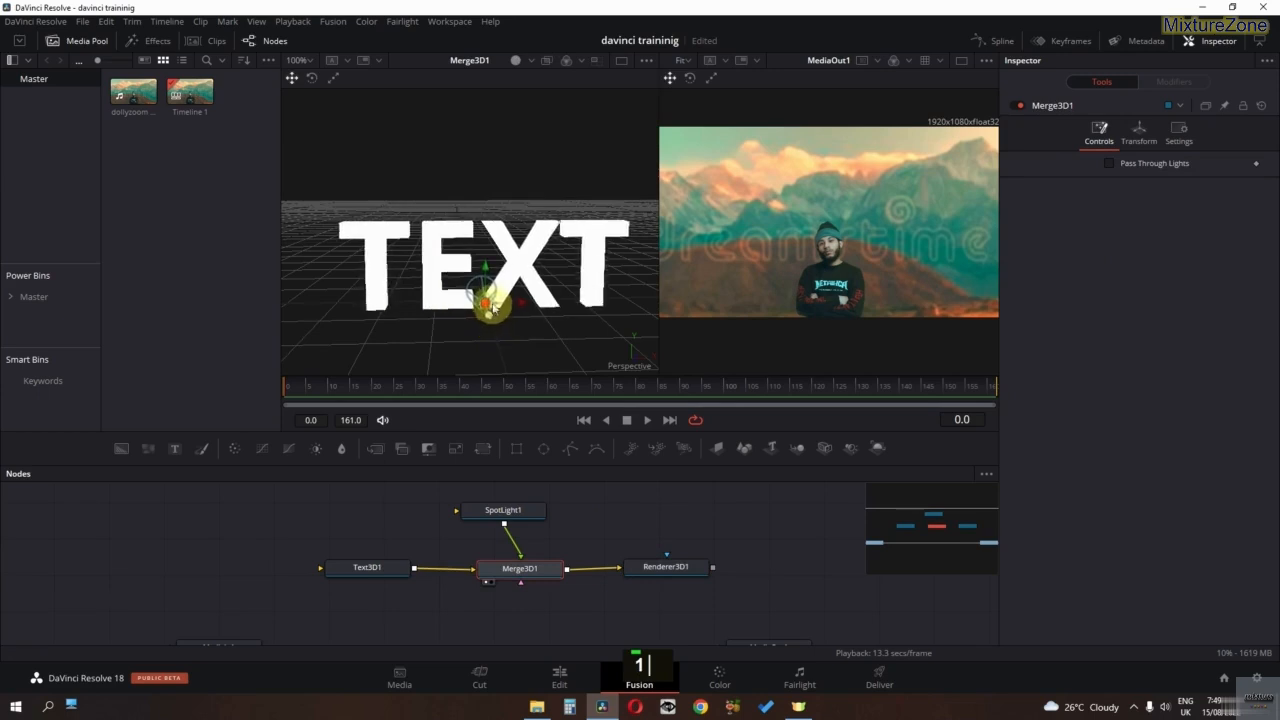
{"action": "left_click", "coordinate": [507, 512]}
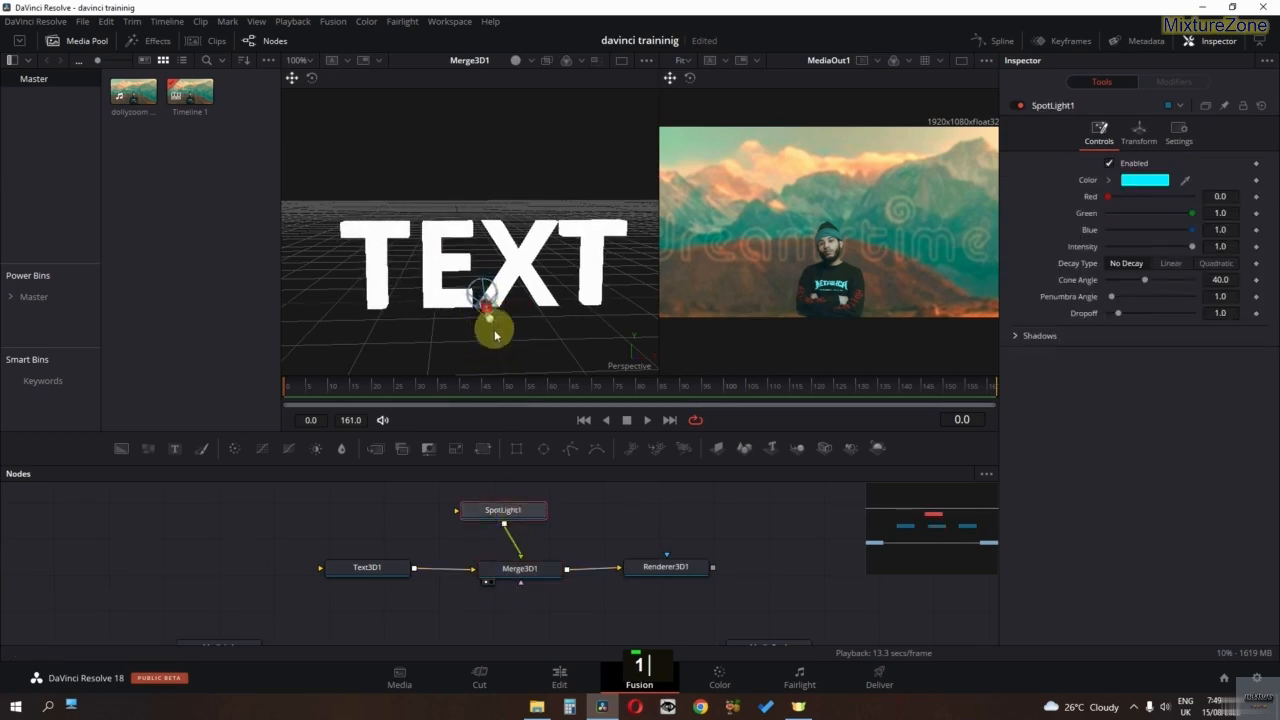
{"action": "left_click_drag", "start_coordinate": [495, 335], "coordinate": [502, 355]}
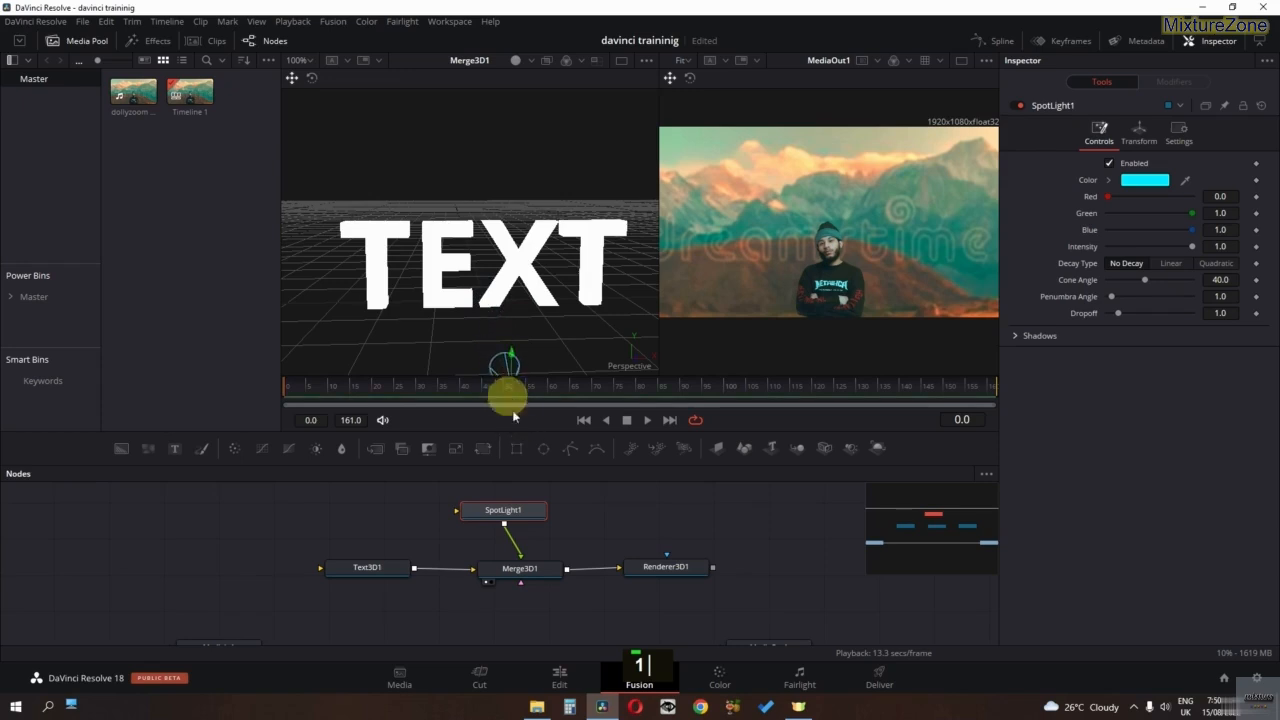
{"action": "left_click_drag", "start_coordinate": [598, 583], "coordinate": [549, 569]}
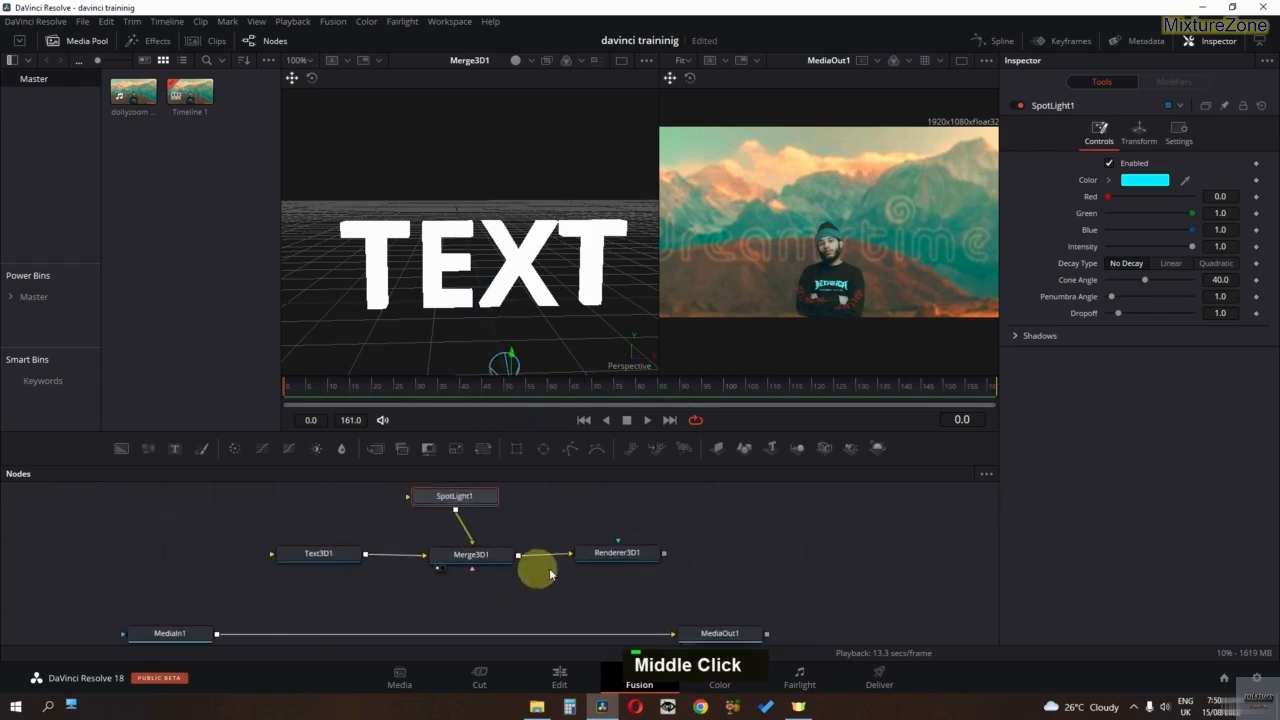
Step: Show the renderer's output in the second viewer and reposition the spotlight to shine on the text's middle letters
{"action": "left_click", "coordinate": [606, 556]}
{"action": "key", "text": "2"}
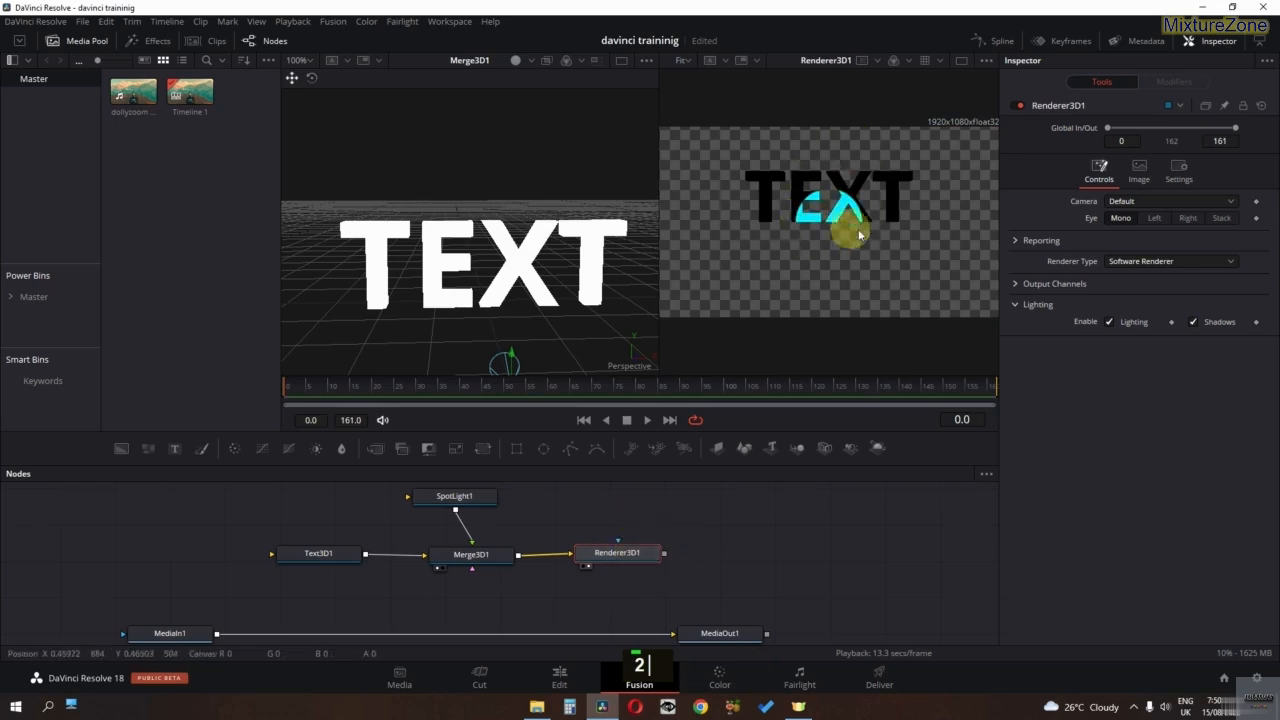
{"action": "left_click_drag", "start_coordinate": [457, 334], "coordinate": [507, 293]}
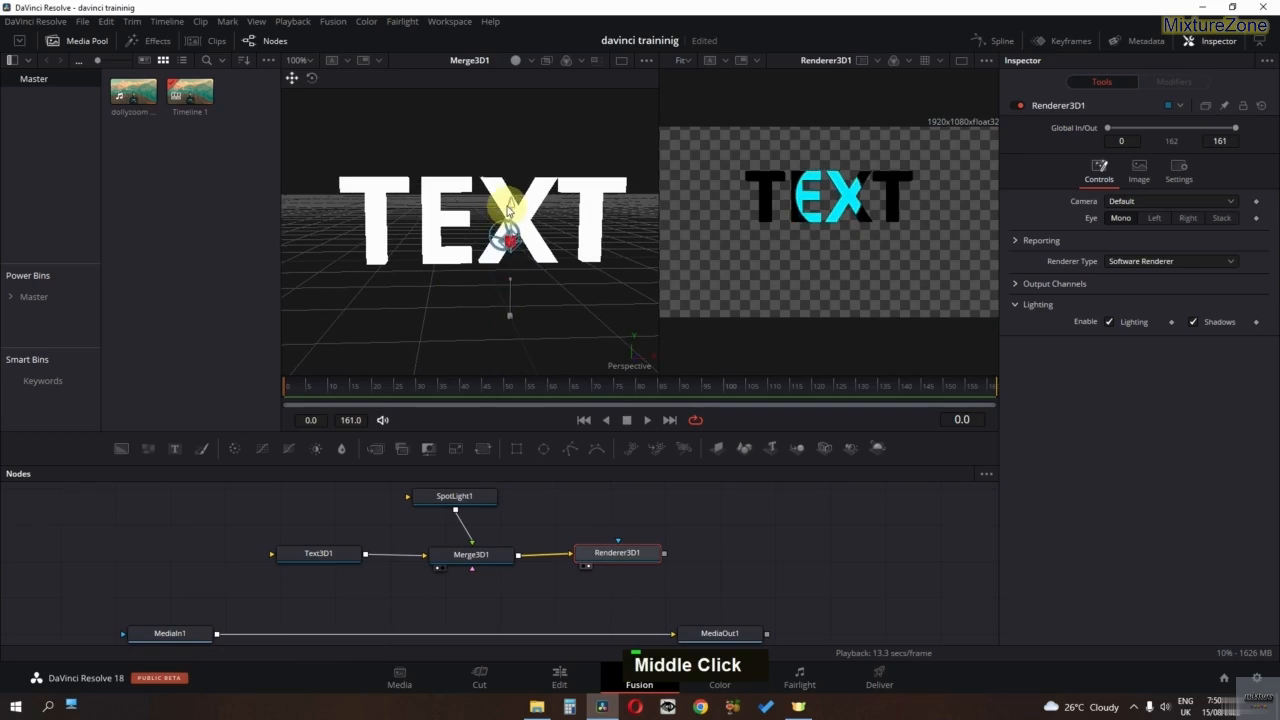
{"action": "mouse_move", "coordinate": [512, 207]}
{"action": "left_mouse_down"}
{"action": "mouse_move", "coordinate": [509, 177]}
{"action": "mouse_move", "coordinate": [509, 294]}
{"action": "mouse_move", "coordinate": [495, 190]}
{"action": "left_mouse_up"}
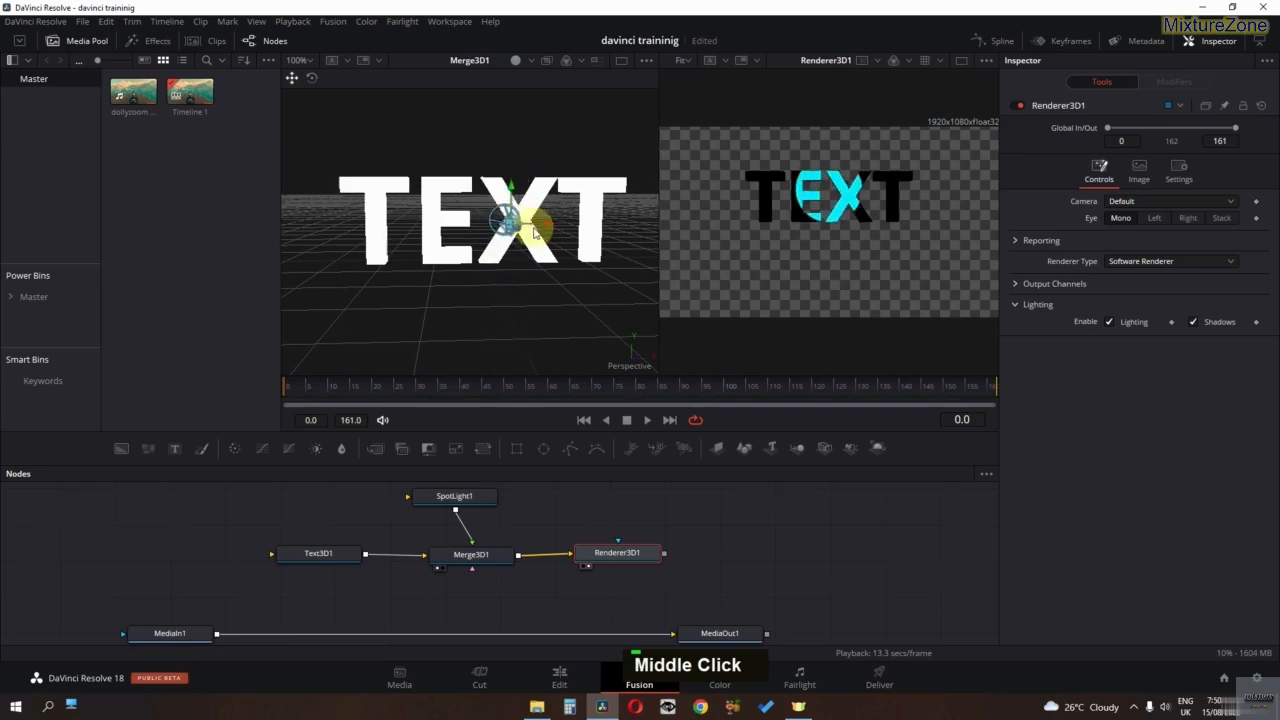
{"action": "left_click_drag", "start_coordinate": [545, 228], "coordinate": [500, 242]}
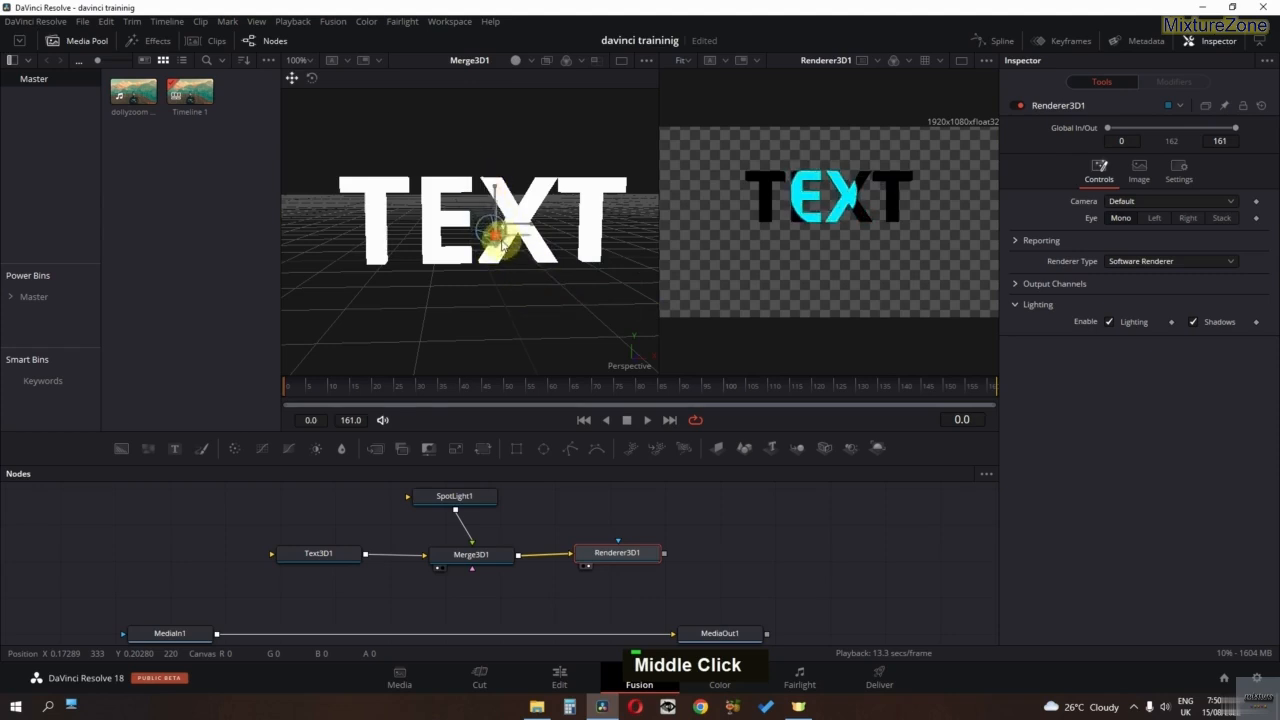
Step: Set the spotlight's cone angle to 80.79, penumbra angle to 8.5 and dropoff to 0.31
{"action": "left_click", "coordinate": [476, 499]}
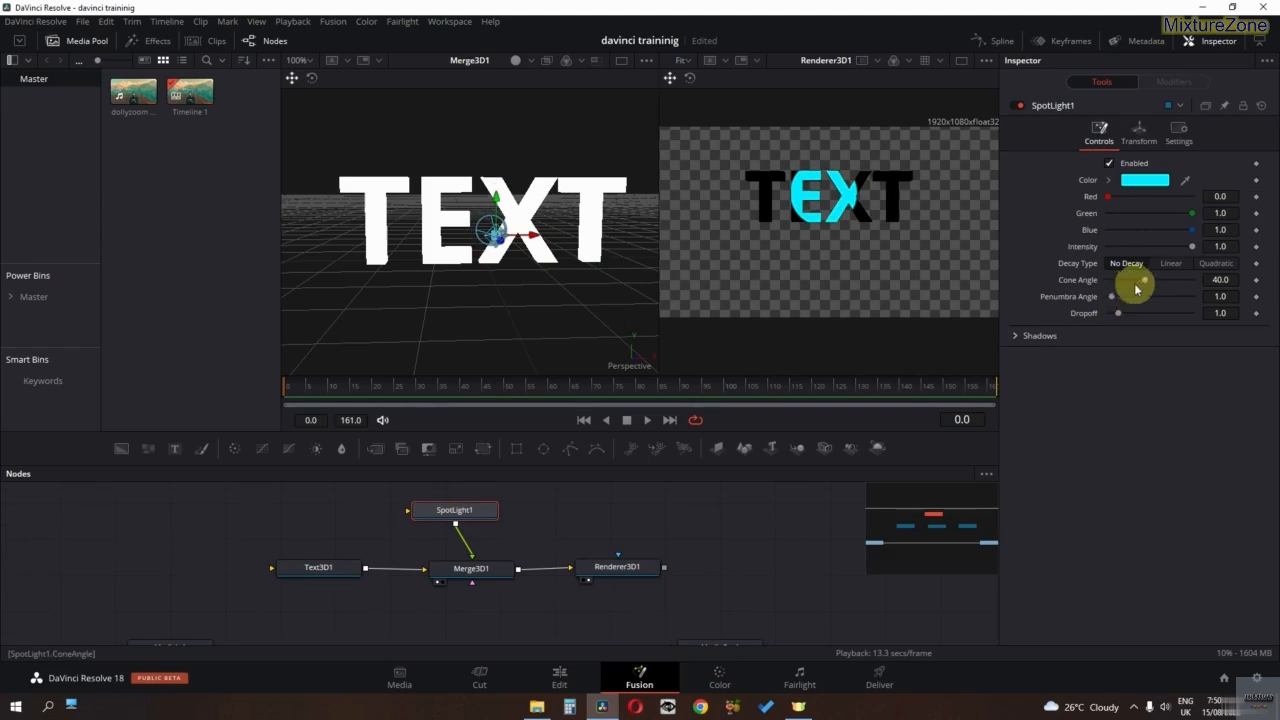
{"action": "mouse_move", "coordinate": [1146, 286]}
{"action": "left_mouse_down"}
{"action": "mouse_move", "coordinate": [1182, 285]}
{"action": "mouse_move", "coordinate": [1123, 304]}
{"action": "mouse_move", "coordinate": [1146, 305]}
{"action": "left_mouse_up"}
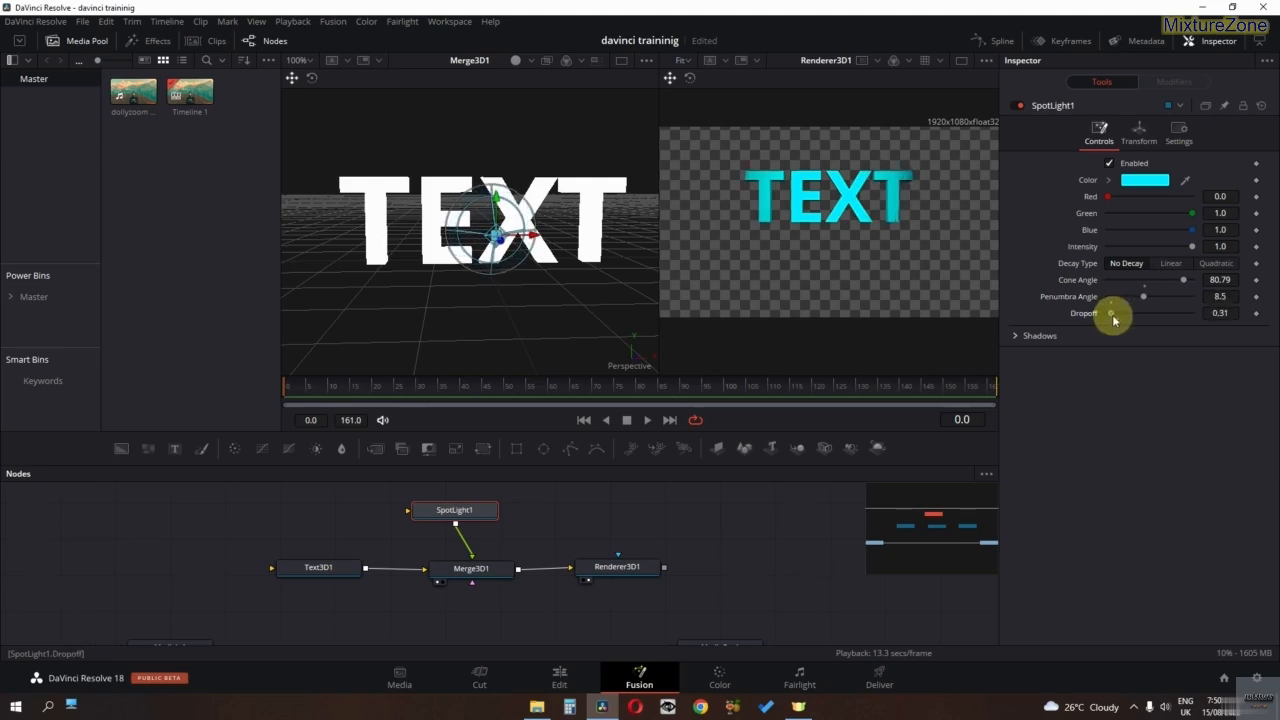
{"action": "left_click_drag", "start_coordinate": [429, 314], "coordinate": [460, 337]}
{"action": "left_click_drag", "start_coordinate": [735, 219], "coordinate": [701, 215]}
Step: Add a Transform 3D node between the Merge3D1 and Renderer3D1 nodes, spacing the nodes out to fit it
{"action": "left_click_drag", "start_coordinate": [616, 572], "coordinate": [650, 569]}
{"action": "left_click_drag", "start_coordinate": [740, 586], "coordinate": [717, 562]}
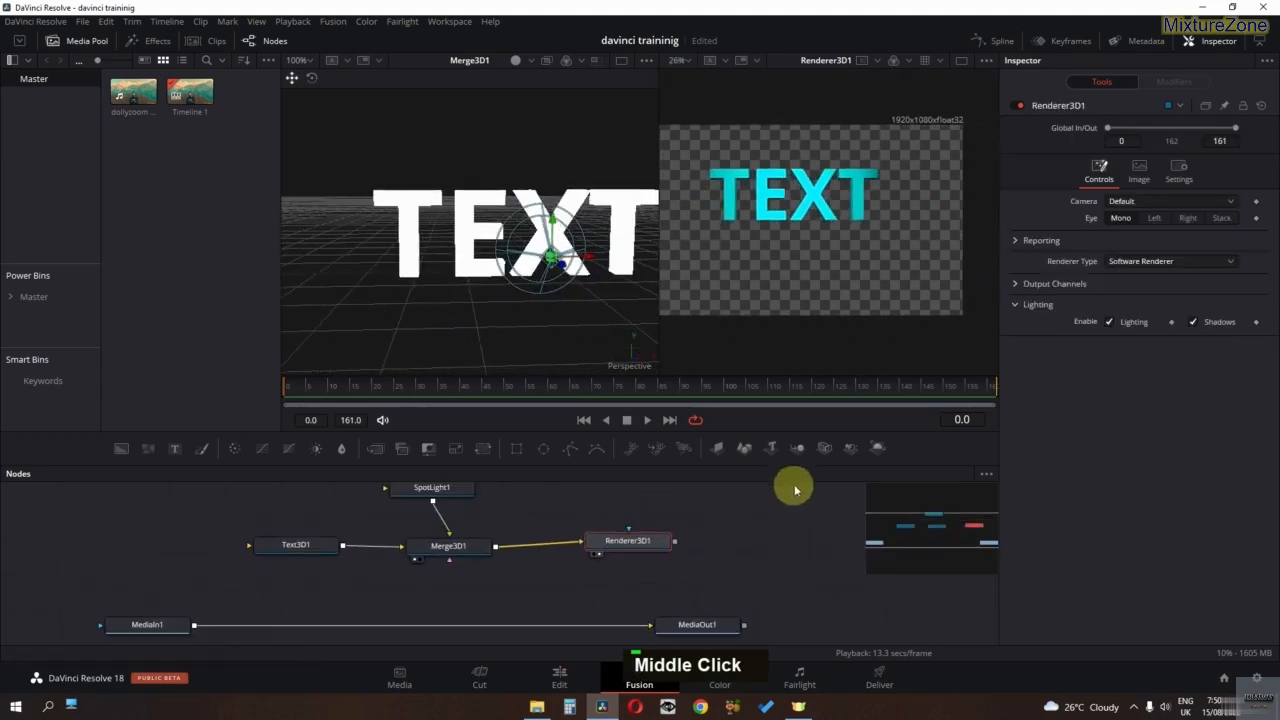
{"action": "key", "text": "shift+space"}
{"action": "type", "text": "tra"}
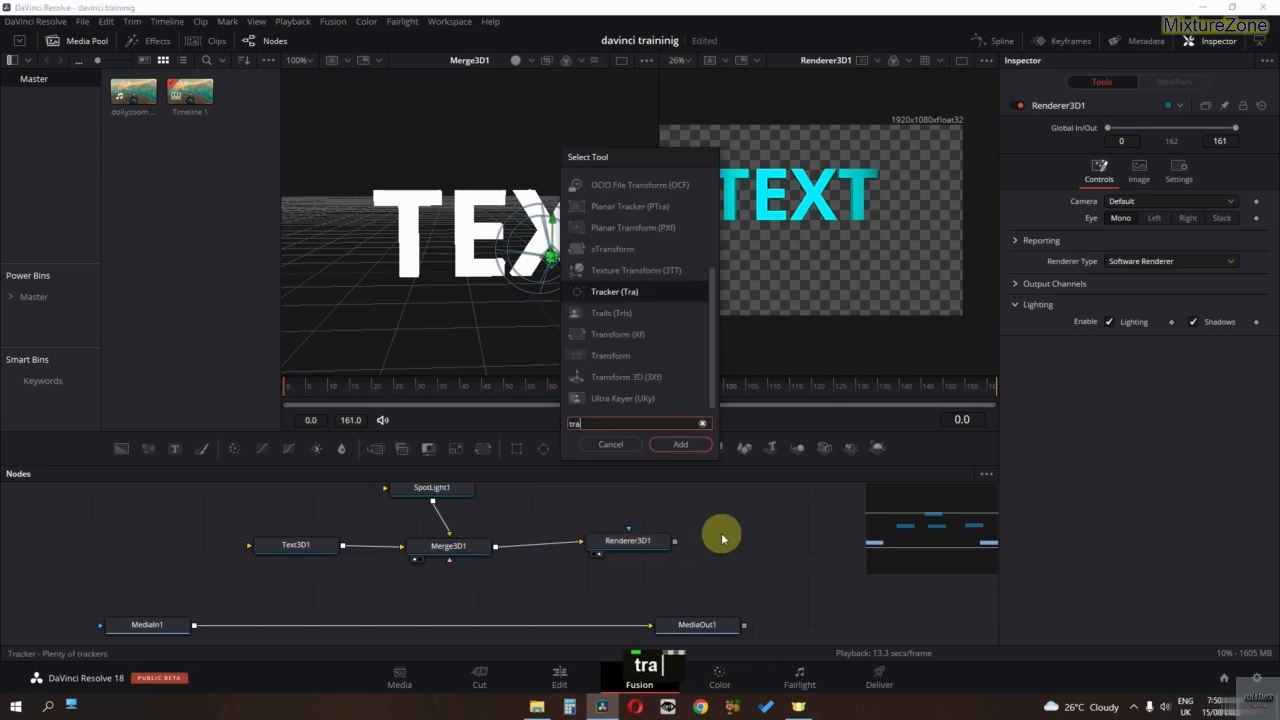
{"action": "type", "text": "nsf"}
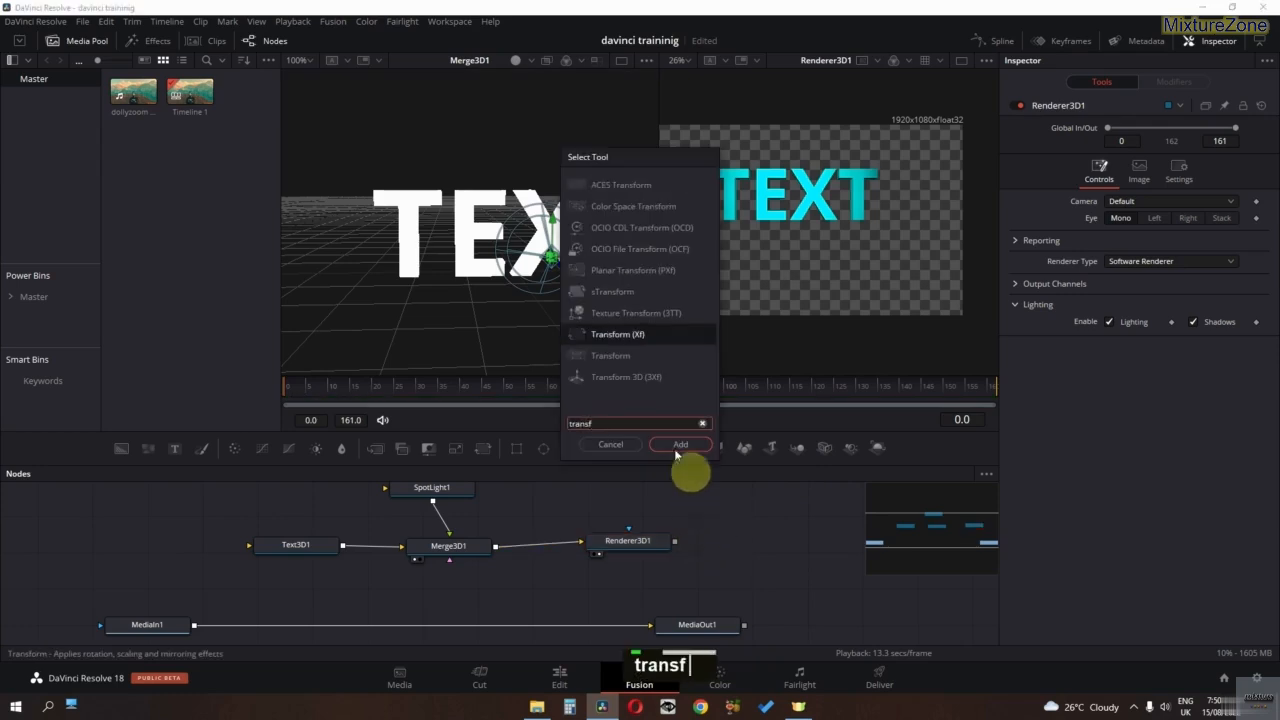
{"action": "left_click", "coordinate": [652, 378]}
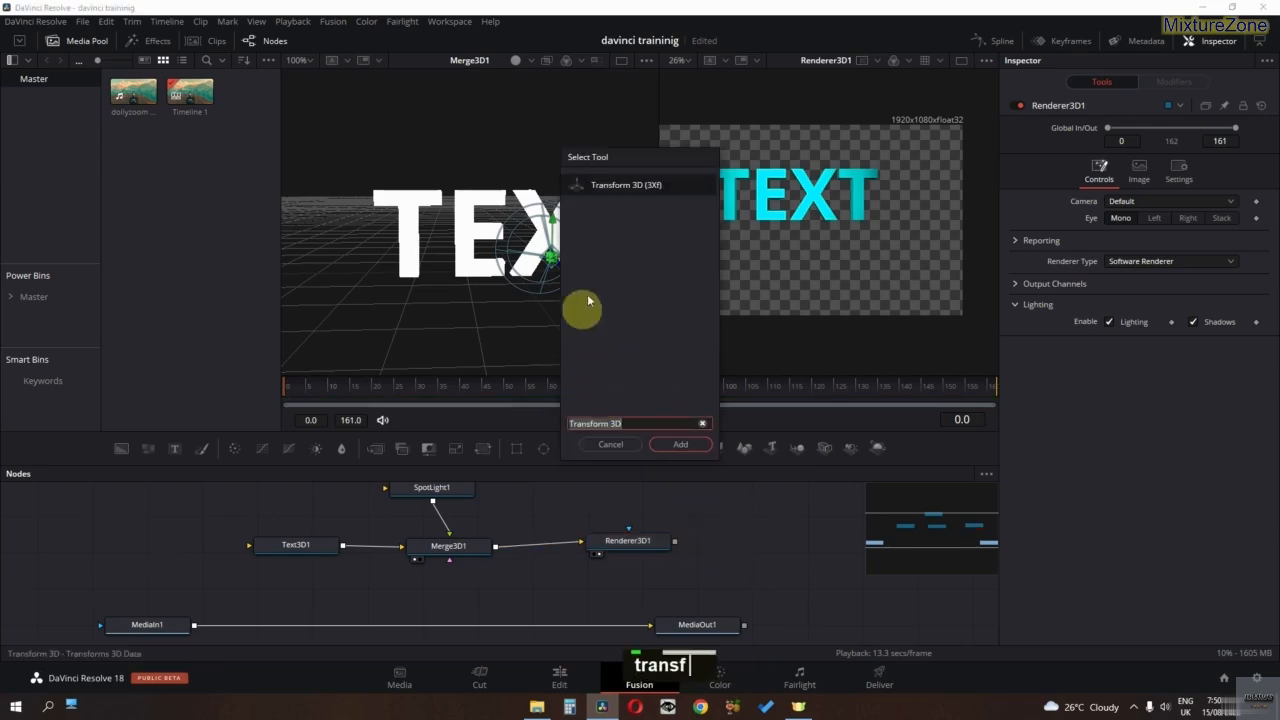
{"action": "left_click", "coordinate": [665, 446]}
{"action": "mouse_move", "coordinate": [688, 563]}
{"action": "left_mouse_down"}
{"action": "mouse_move", "coordinate": [651, 534]}
{"action": "mouse_move", "coordinate": [571, 549]}
{"action": "mouse_move", "coordinate": [558, 567]}
{"action": "mouse_move", "coordinate": [683, 568]}
{"action": "left_mouse_up"}
{"action": "left_click_drag", "start_coordinate": [538, 572], "coordinate": [578, 567]}
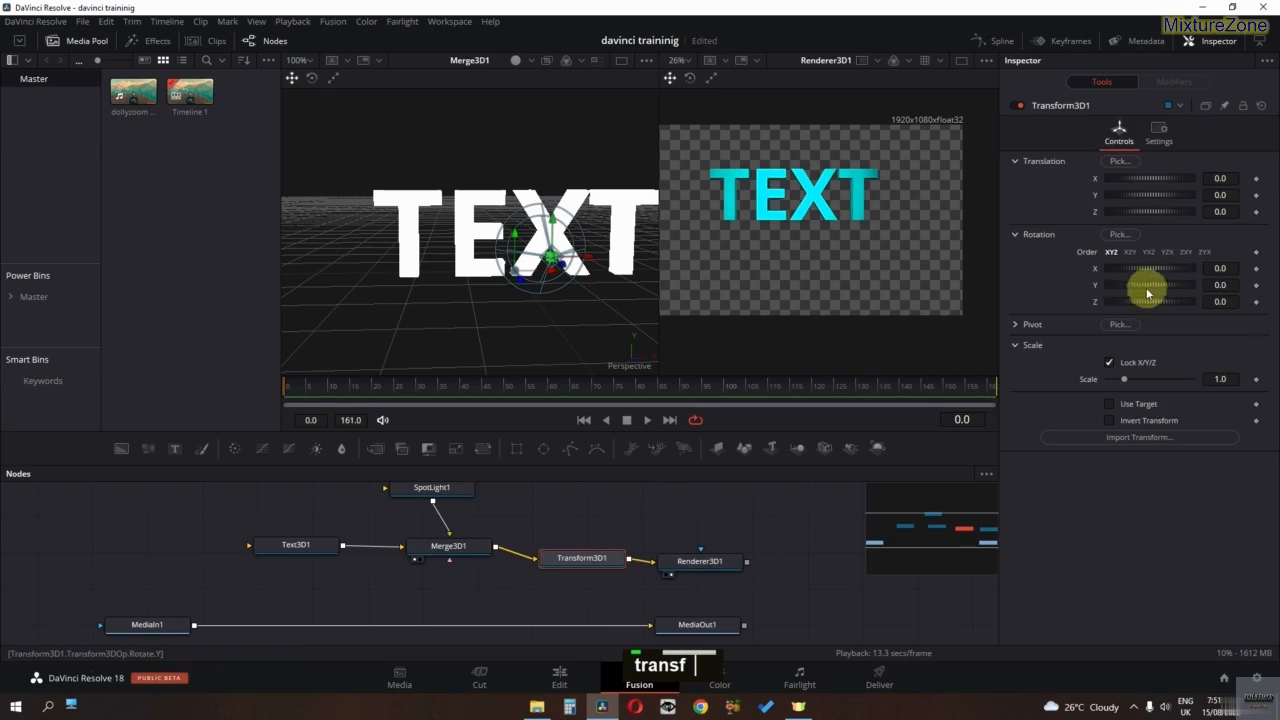
Step: Relocate the Transform 3D node between the text and merge nodes, and rotate it on Y to about 339.1
{"action": "left_click_drag", "start_coordinate": [1147, 285], "coordinate": [1214, 294]}
{"action": "left_click_drag", "start_coordinate": [308, 552], "coordinate": [219, 552]}
{"action": "left_click_drag", "start_coordinate": [581, 568], "coordinate": [337, 552]}
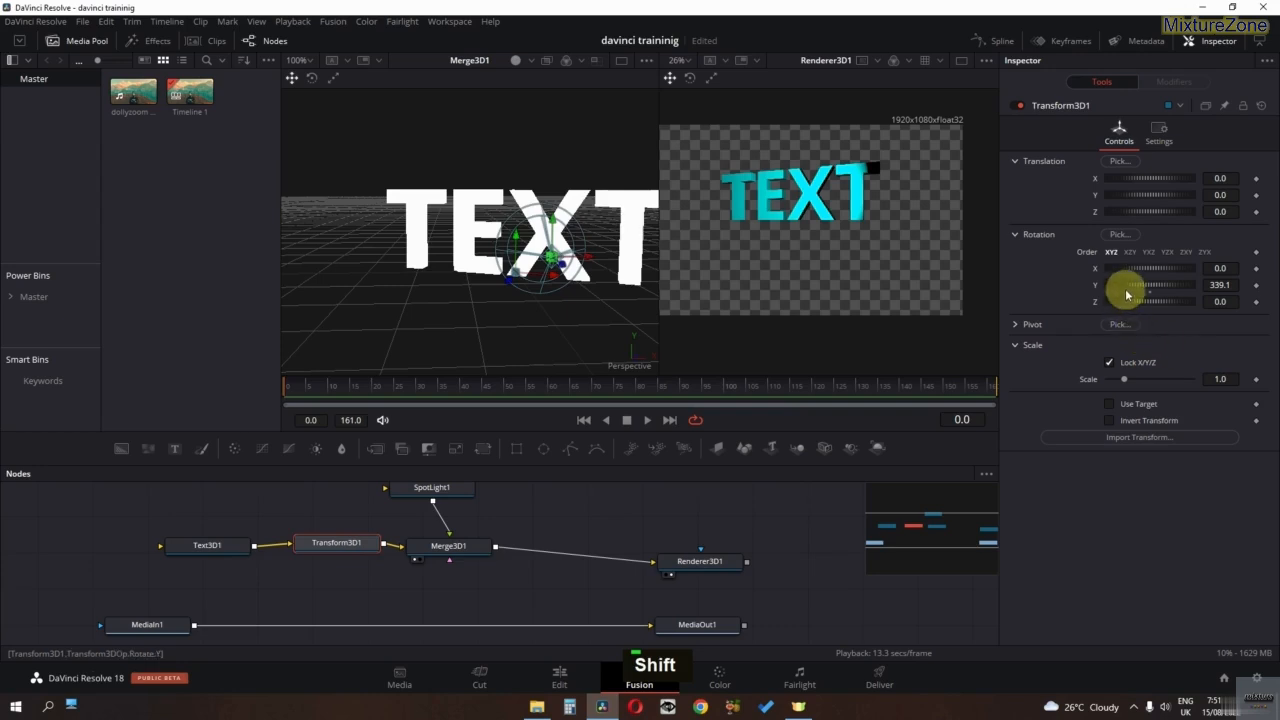
Step: Move the Transform 3D node between Merge3D1 and Renderer3D1 and rotate it on Y to 717.4
{"action": "left_click_drag", "start_coordinate": [1127, 293], "coordinate": [1222, 286]}
{"action": "left_click_drag", "start_coordinate": [349, 537], "coordinate": [594, 552]}
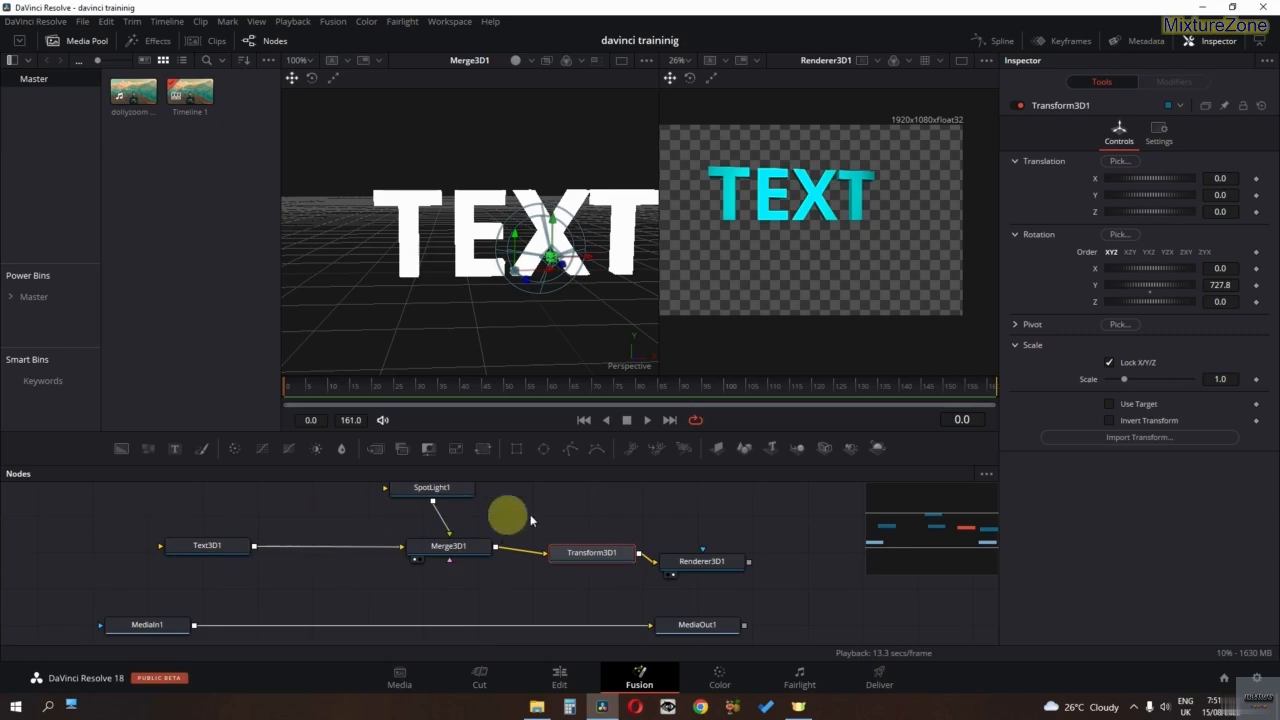
{"action": "mouse_move", "coordinate": [1132, 285]}
{"action": "left_mouse_down"}
{"action": "mouse_move", "coordinate": [1206, 289]}
{"action": "mouse_move", "coordinate": [1128, 306]}
{"action": "left_mouse_up"}
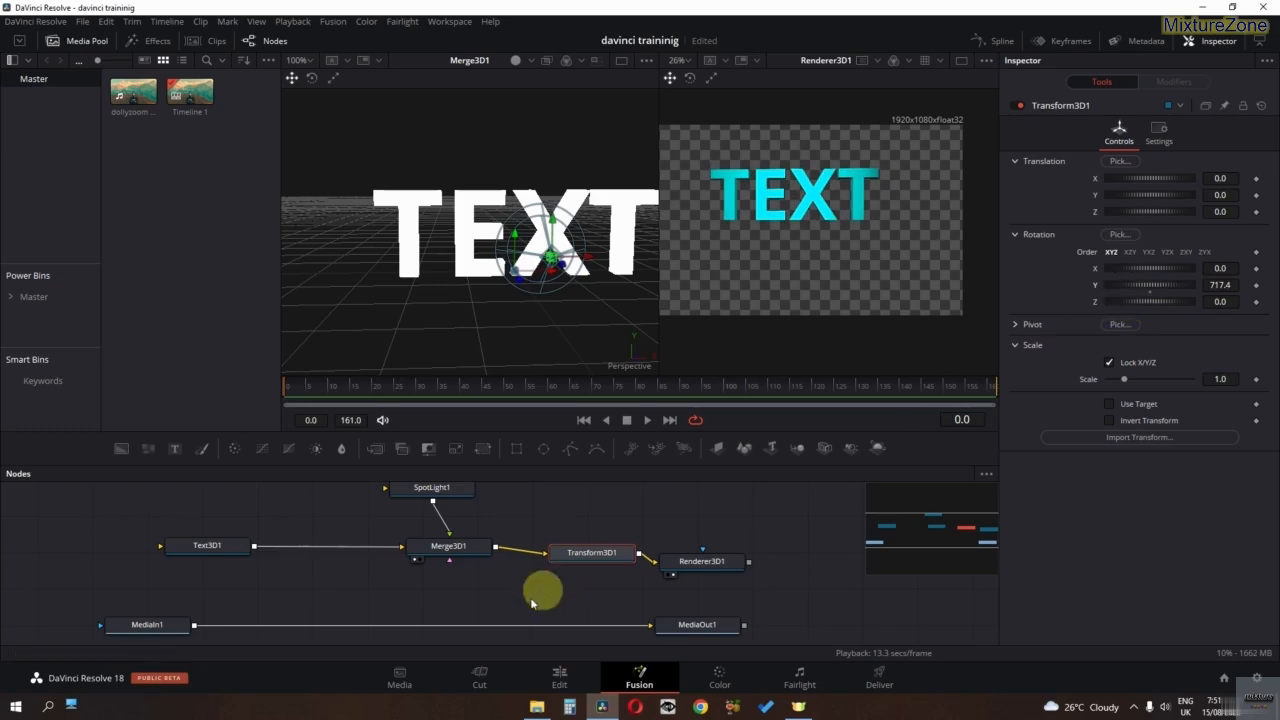
Step: Return the Transform 3D node between Text3D1 and Merge3D1 and rotate it on Y to 1445.3
{"action": "left_click_drag", "start_coordinate": [578, 556], "coordinate": [327, 555]}
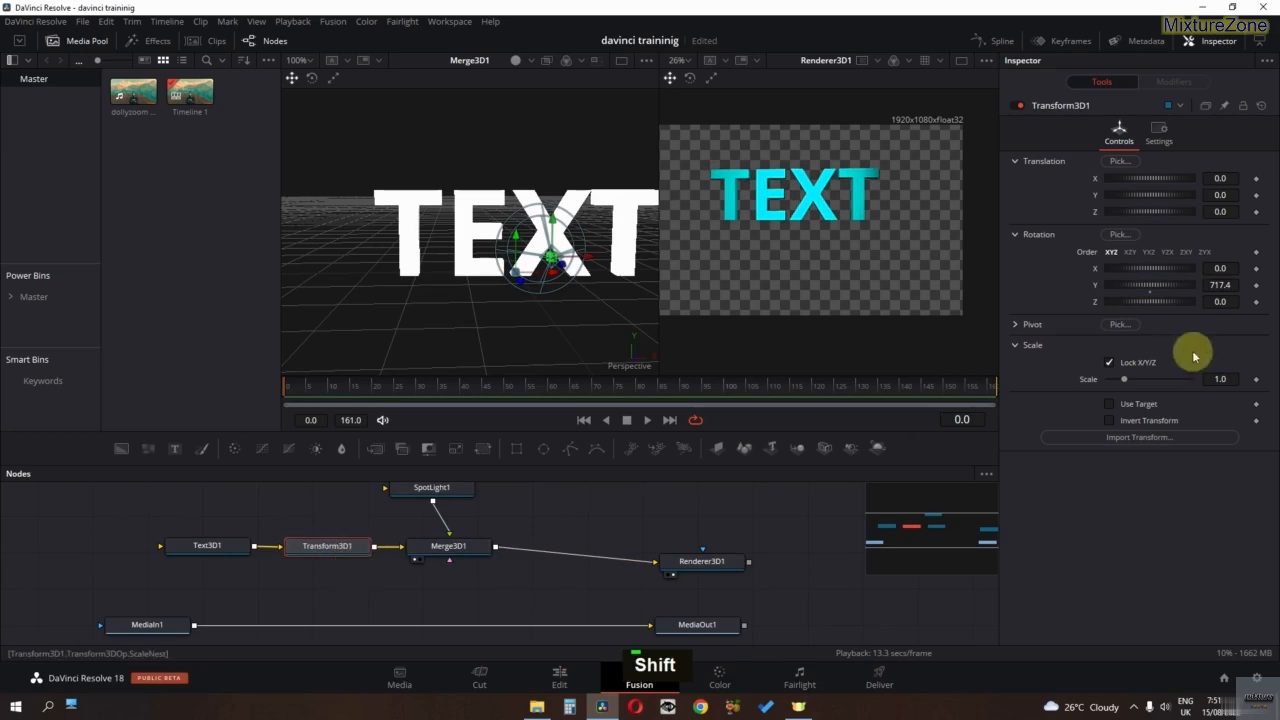
{"action": "left_click_drag", "start_coordinate": [1133, 294], "coordinate": [1213, 300]}
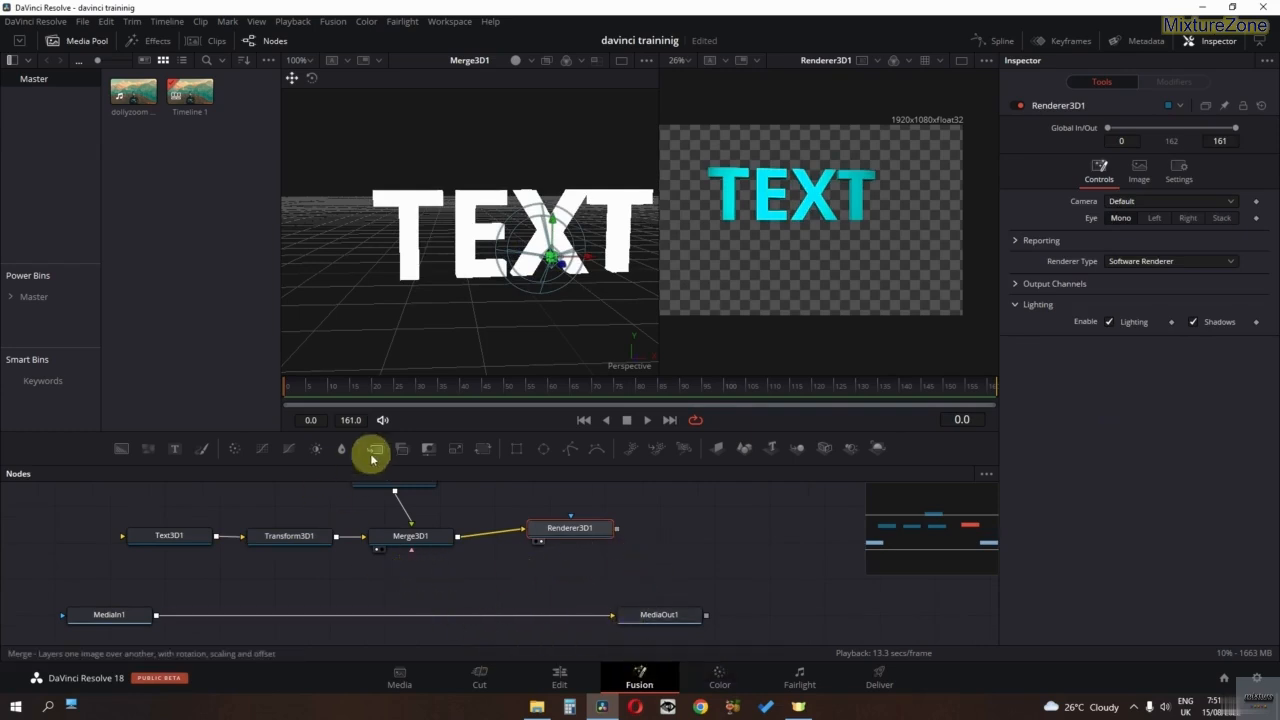
Step: Add a Merge node between MediaIn1 and MediaOut1 and connect the Renderer3D1 output to it
{"action": "left_click_drag", "start_coordinate": [408, 536], "coordinate": [392, 611]}
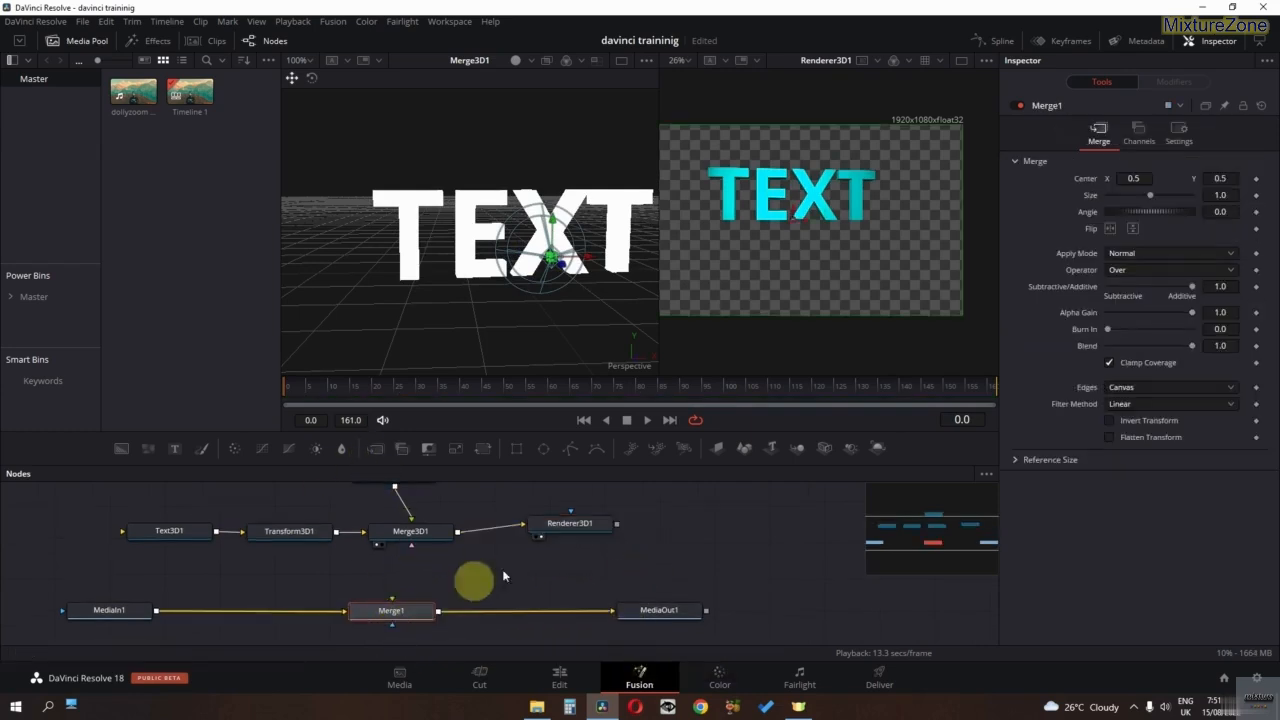
{"action": "left_click_drag", "start_coordinate": [618, 528], "coordinate": [393, 613]}
{"action": "middle_click", "coordinate": [543, 629]}
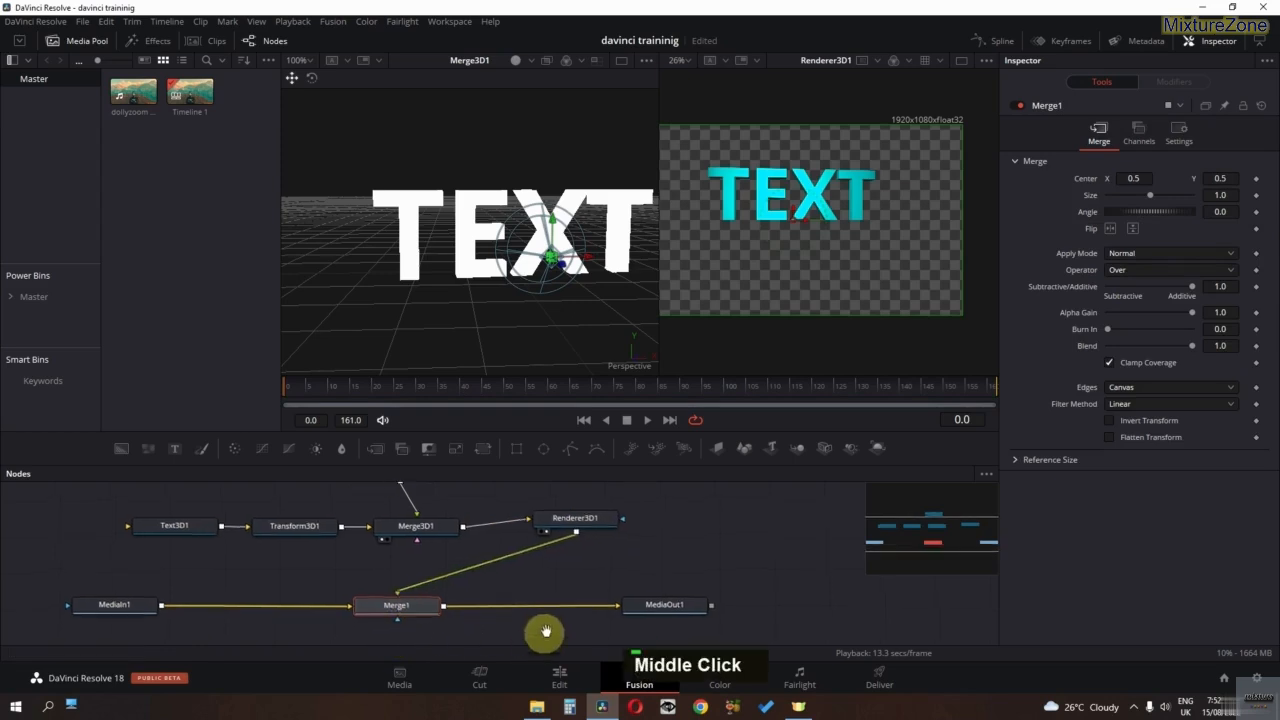
Step: Show MediaOut1 in the second viewer and play the composite
{"action": "left_click", "coordinate": [659, 603]}
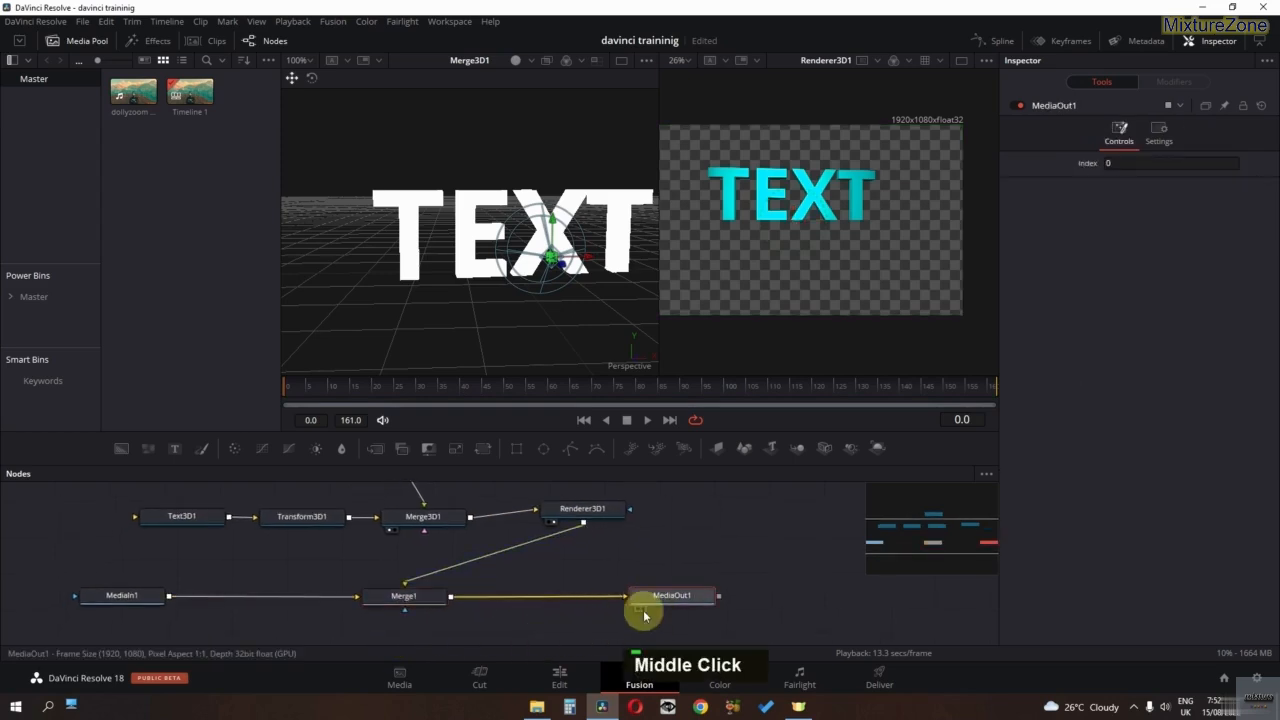
{"action": "key", "text": "2"}
{"action": "key", "text": "space"}
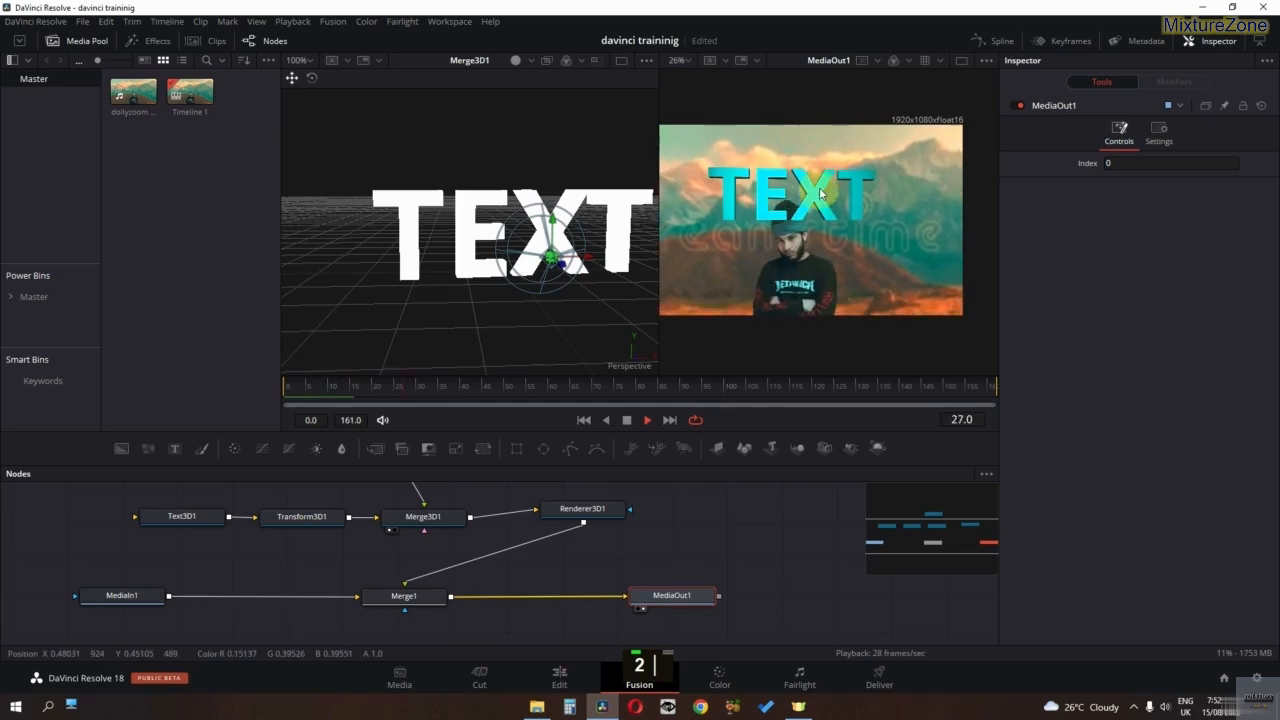
Step: Recolour the spotlight orange with #ff6a00 and reduce its green value to 0.268
{"action": "middle_click", "coordinate": [414, 528]}
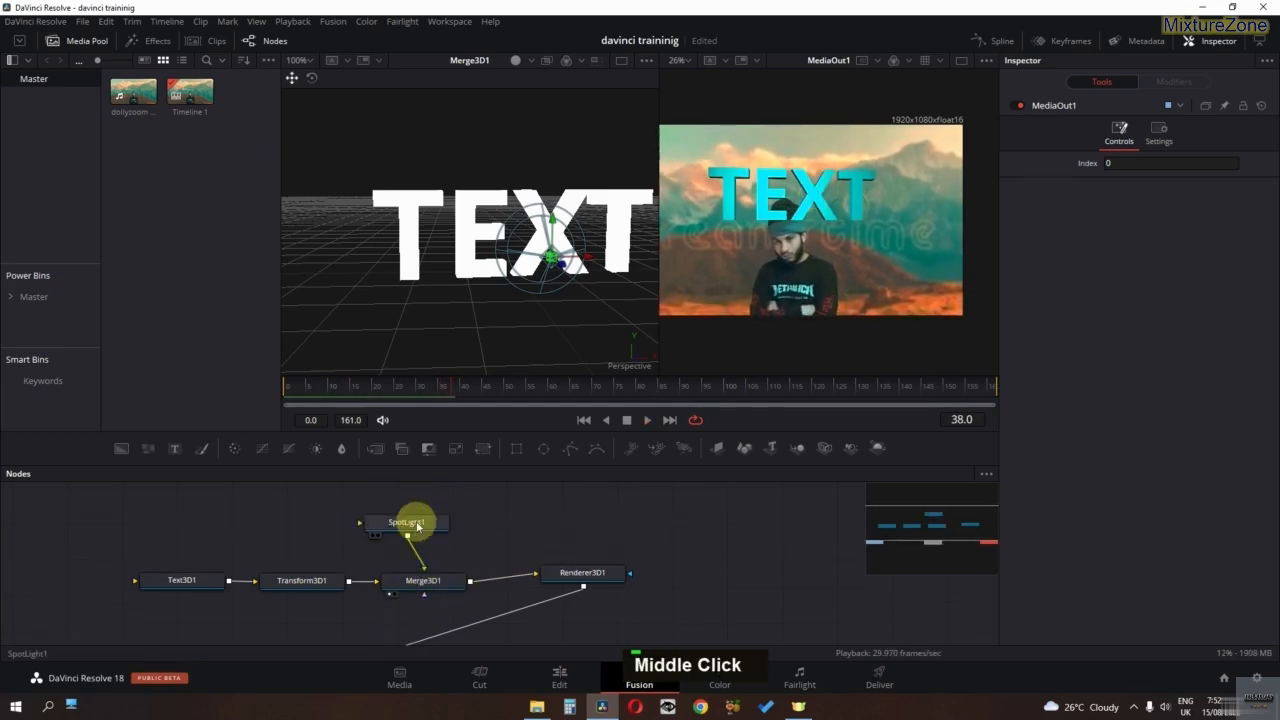
{"action": "left_click", "coordinate": [418, 527]}
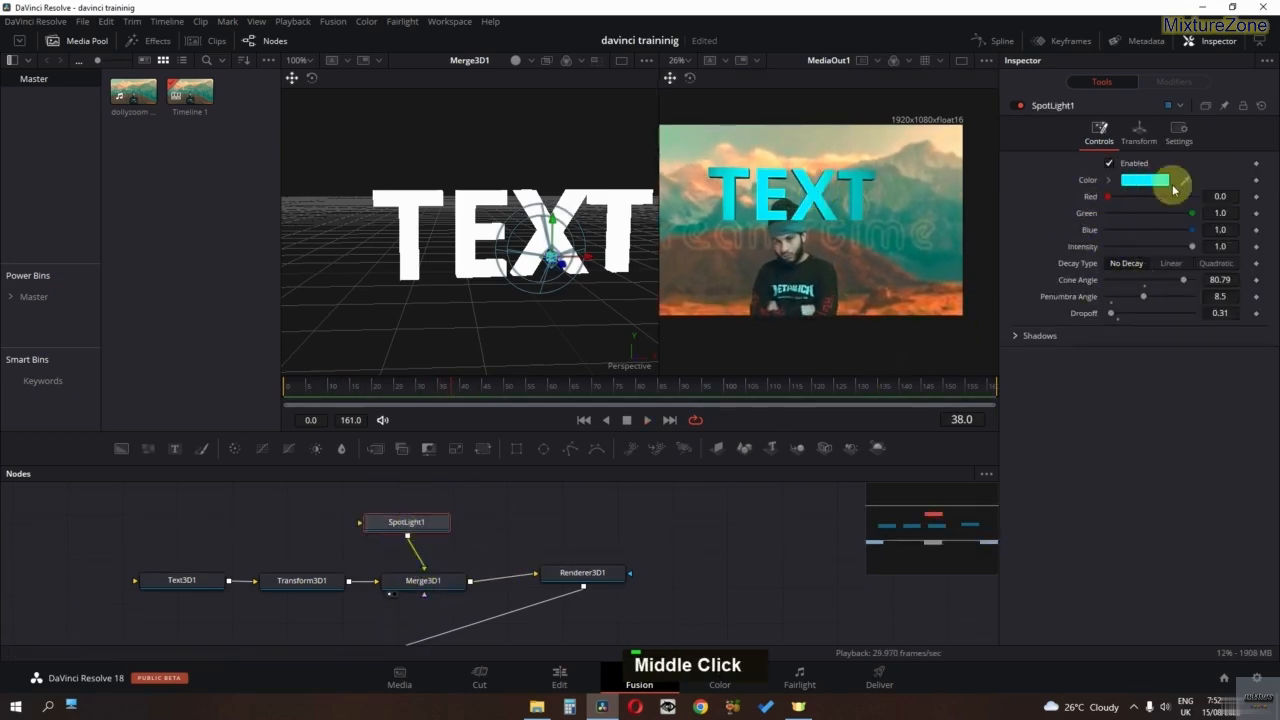
{"action": "left_click", "coordinate": [1145, 181]}
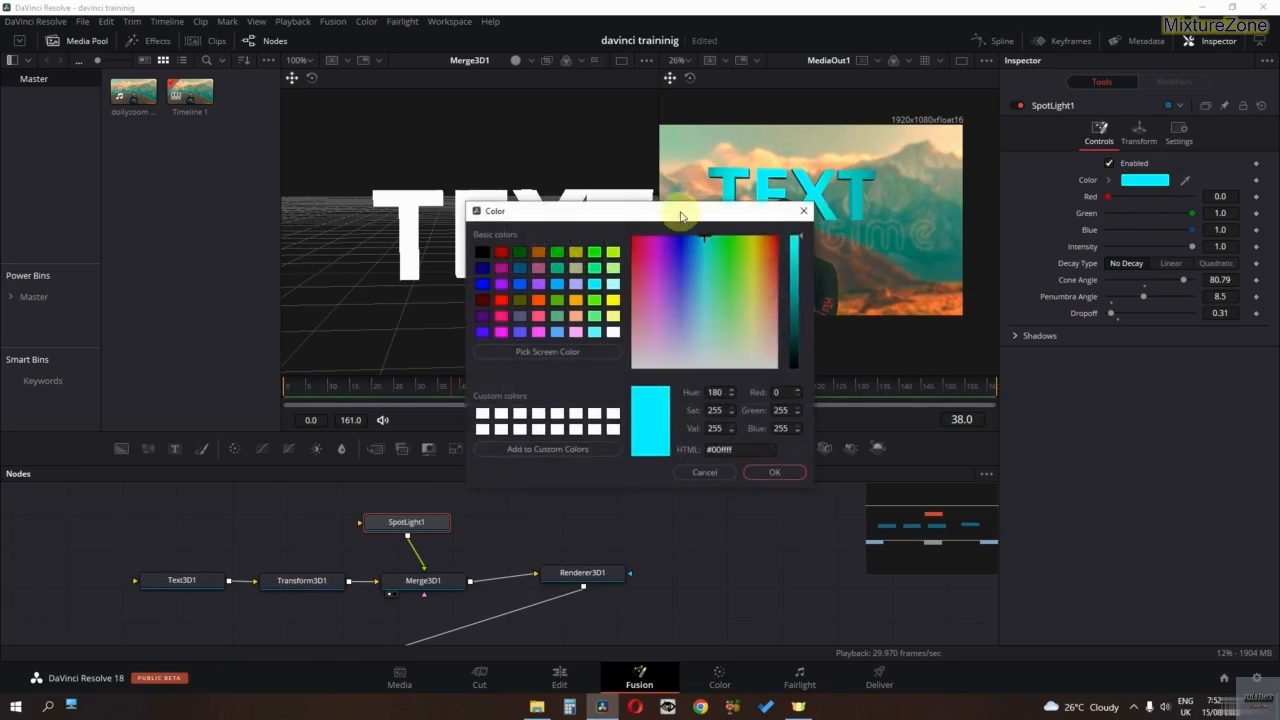
{"action": "left_click_drag", "start_coordinate": [680, 216], "coordinate": [535, 346]}
{"action": "left_click_drag", "start_coordinate": [563, 414], "coordinate": [621, 366]}
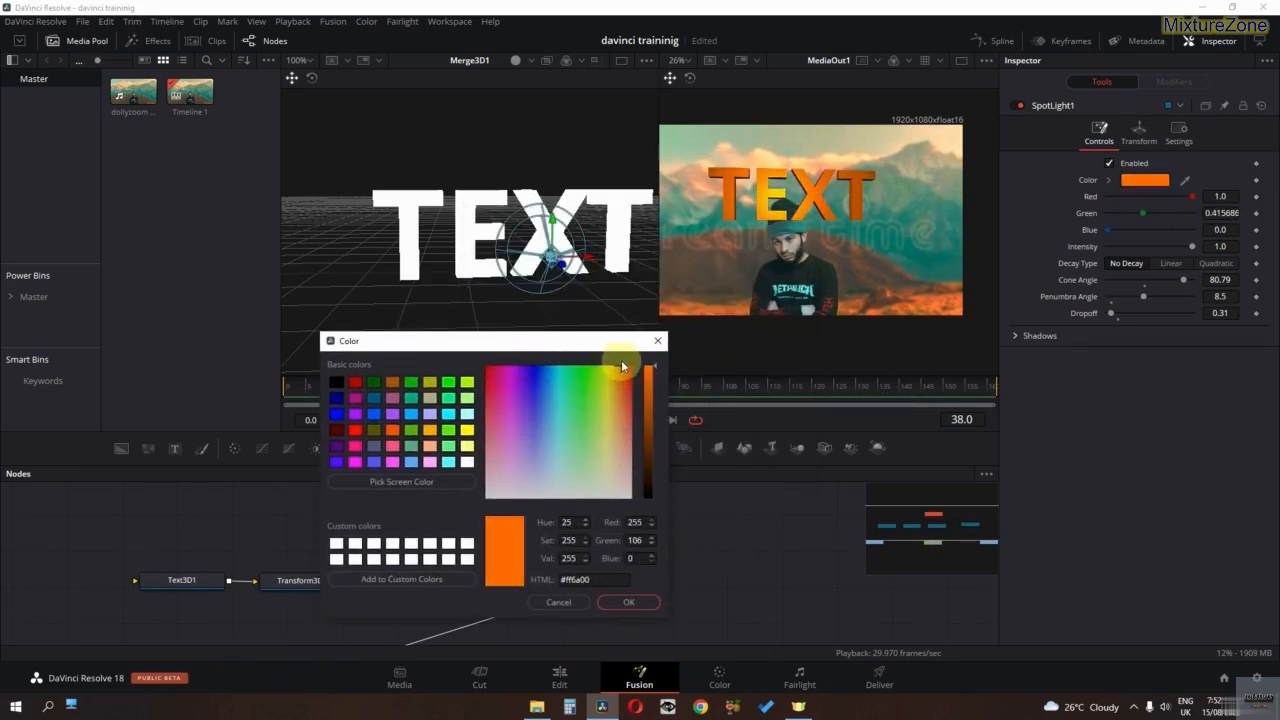
{"action": "left_click", "coordinate": [628, 602]}
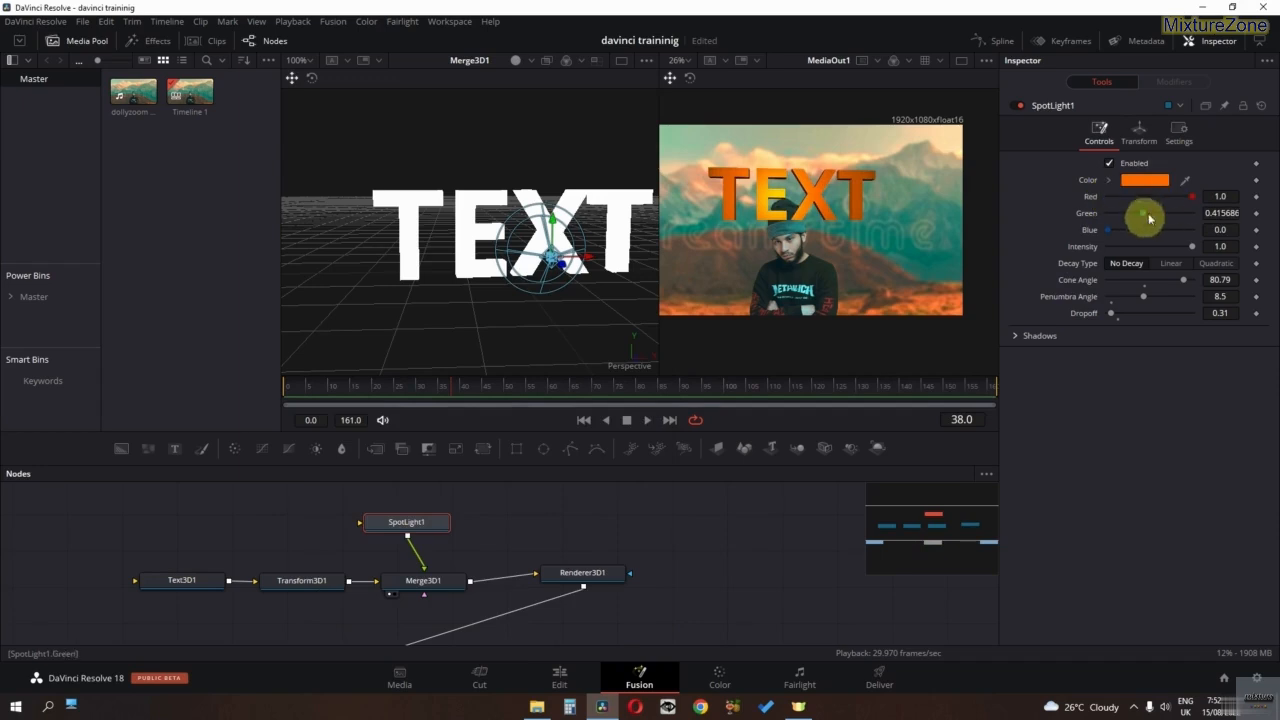
{"action": "left_click_drag", "start_coordinate": [1145, 219], "coordinate": [1131, 219]}
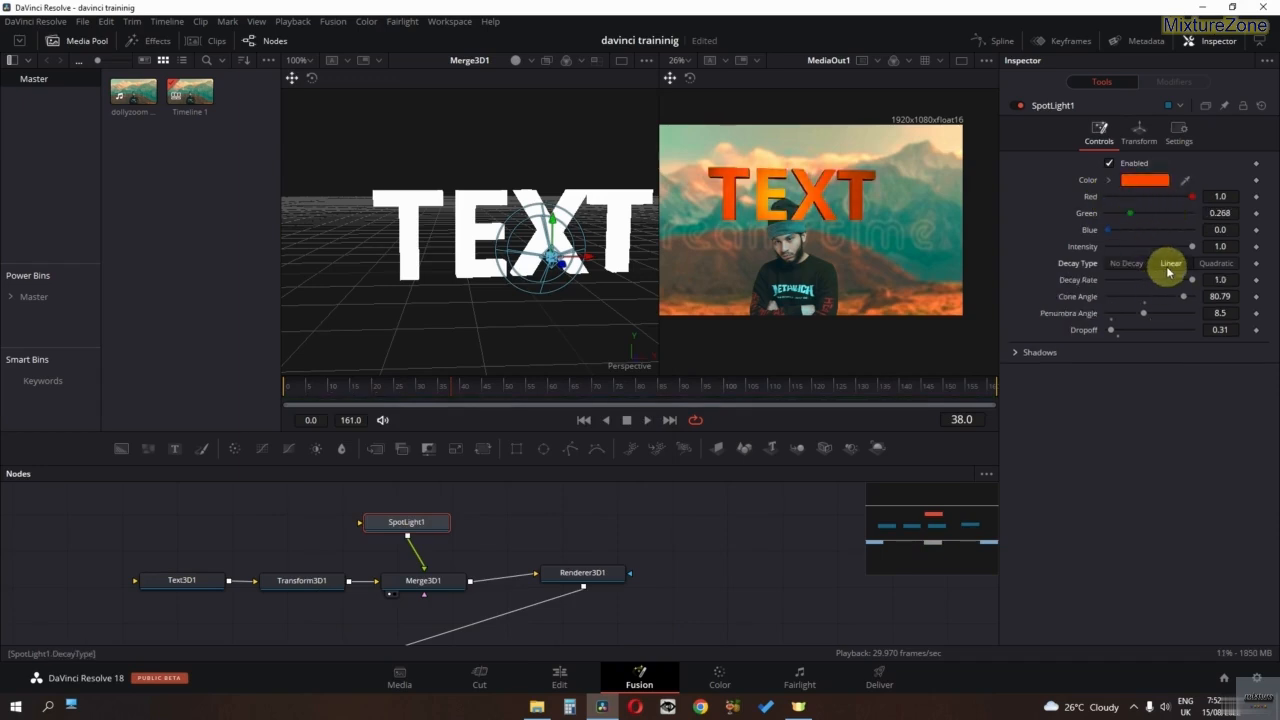
Step: Try the spotlight's Quadratic decay, set the decay type to Linear, and expand its shadow settings
{"action": "left_click", "coordinate": [1215, 265]}
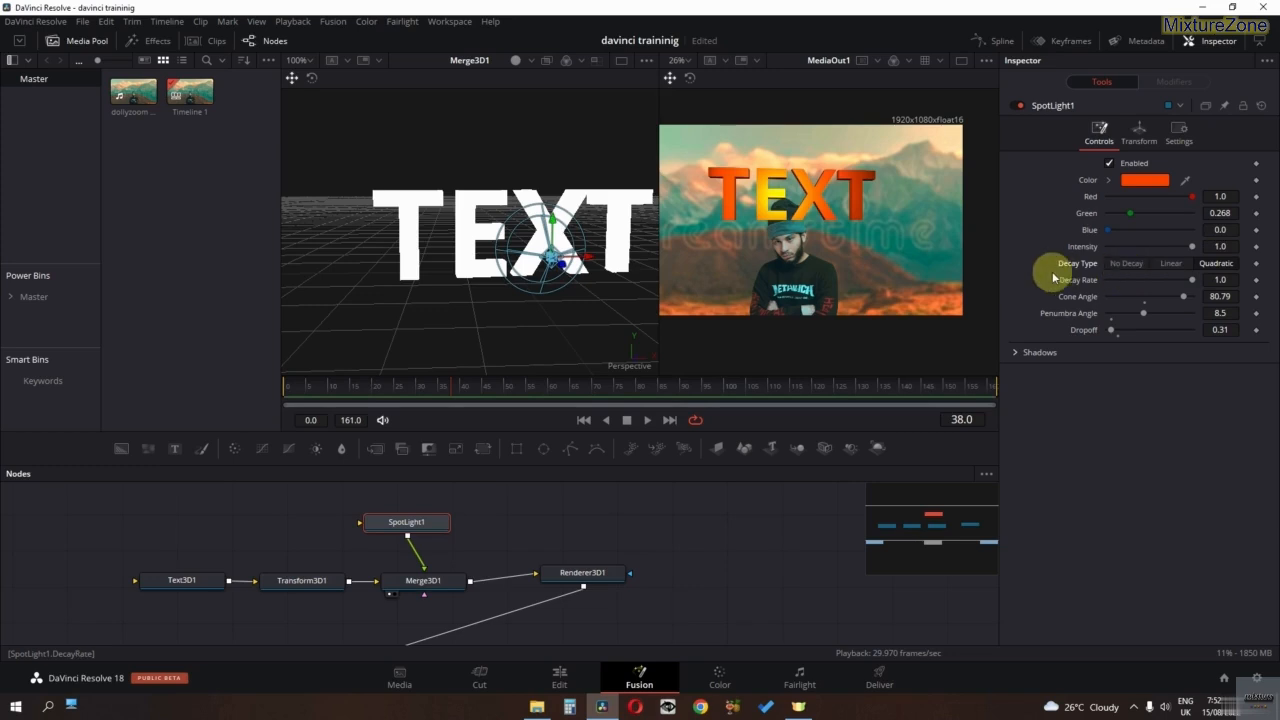
{"action": "double_click", "coordinate": [1166, 263]}
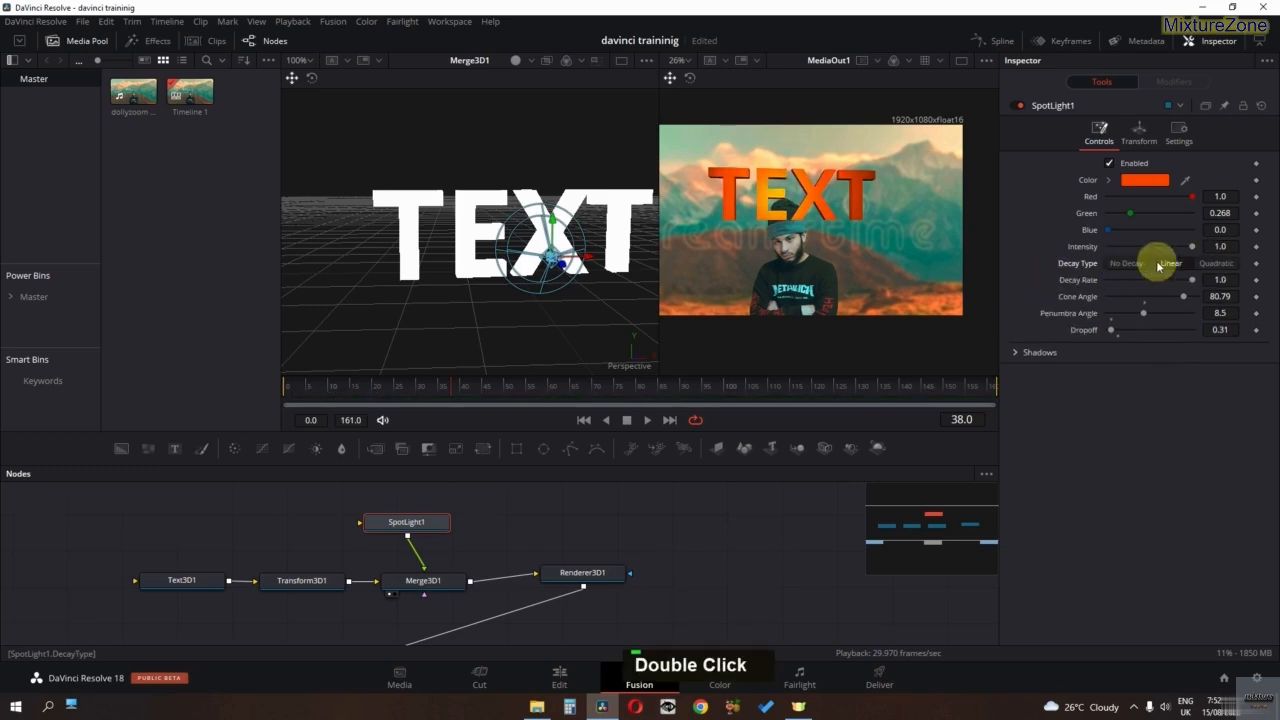
{"action": "left_click", "coordinate": [1008, 358]}
{"action": "scroll", "coordinate": [864, 325], "scroll_direction": "up", "scroll_amount": 3, "text": "ctrl"}
{"action": "middle_click", "coordinate": [864, 324]}
{"action": "scroll", "coordinate": [877, 306], "scroll_direction": "down", "scroll_amount": 2, "text": "ctrl"}
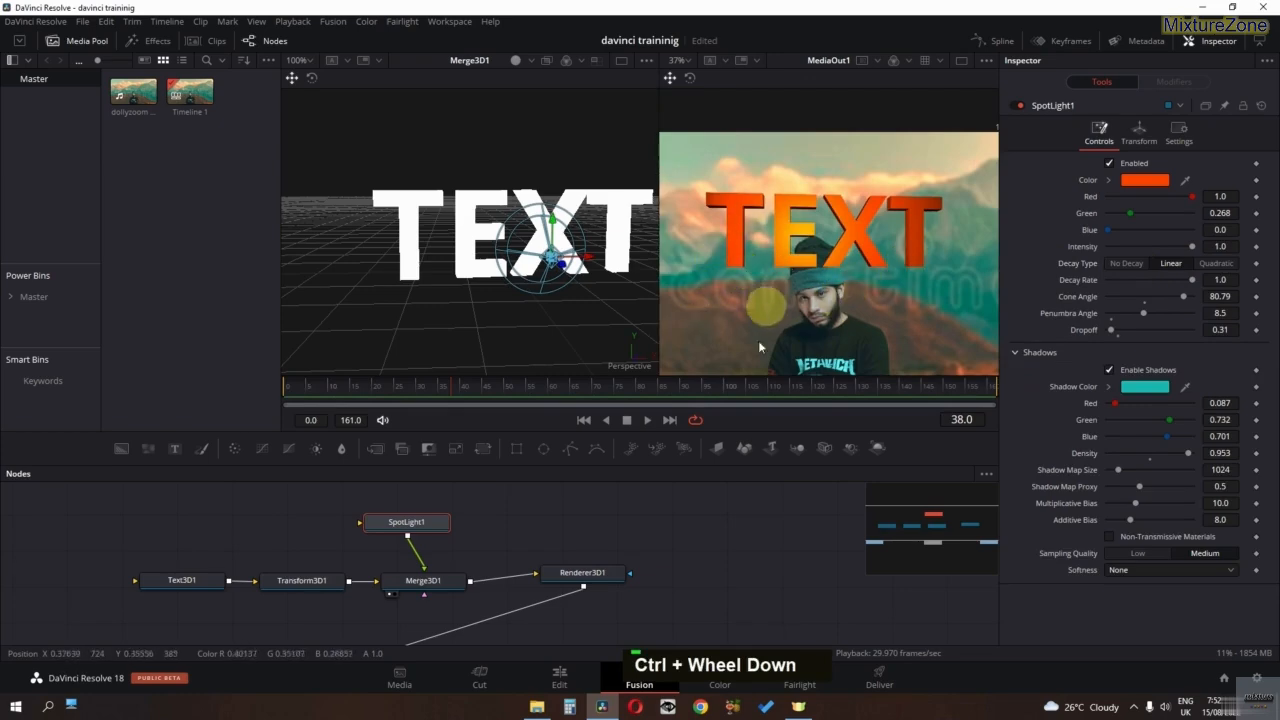
Step: Space the Text3D1 and Transform3D1 nodes further away from Merge3D1
{"action": "middle_click", "coordinate": [478, 553]}
{"action": "scroll", "coordinate": [503, 523], "scroll_direction": "down", "scroll_amount": 3}
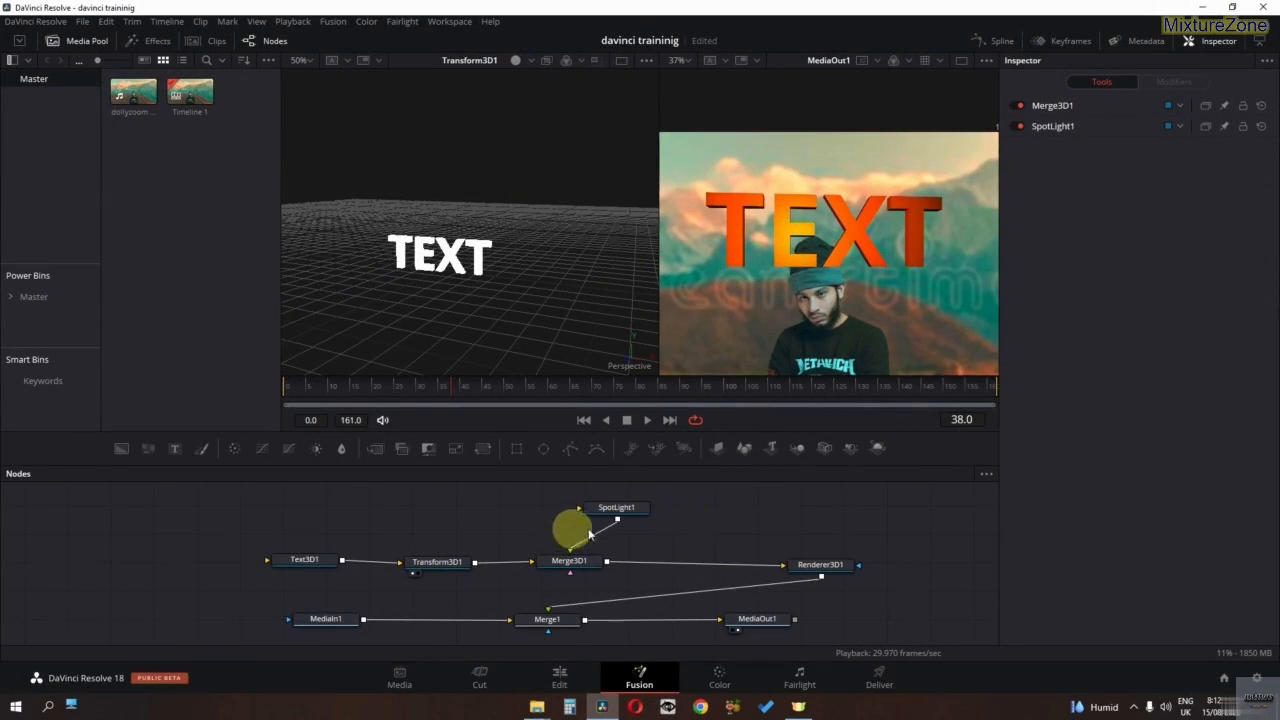
{"action": "left_click_drag", "start_coordinate": [270, 572], "coordinate": [209, 580]}
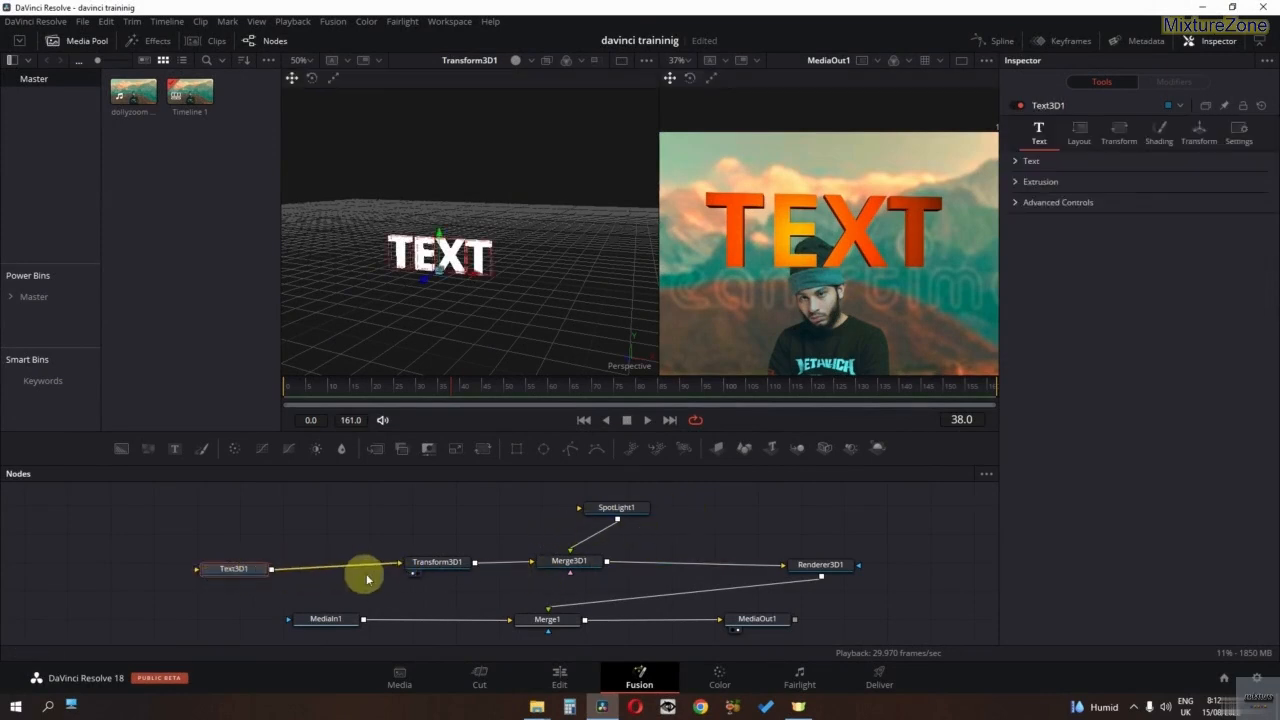
{"action": "left_click_drag", "start_coordinate": [440, 563], "coordinate": [379, 563]}
Step: Reposition the spotlight in the 3D view so that it lights the whole text
{"action": "left_click", "coordinate": [617, 511]}
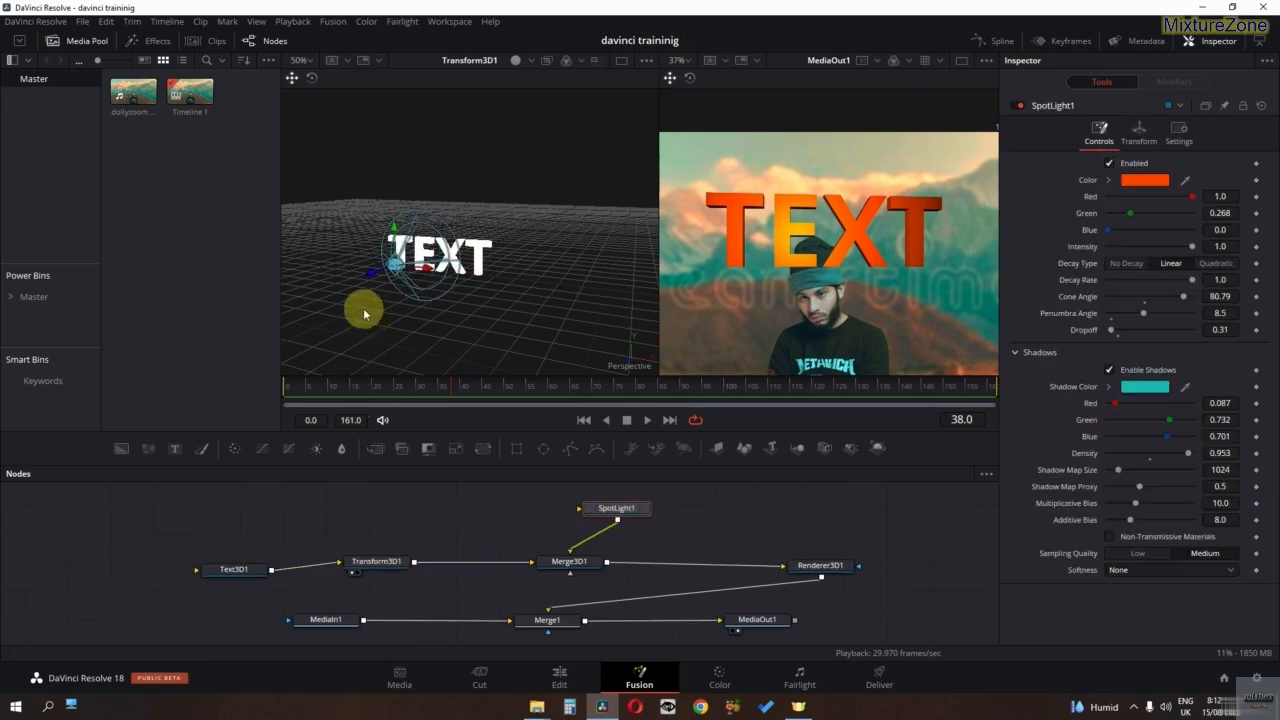
{"action": "left_click_drag", "start_coordinate": [364, 313], "coordinate": [388, 205]}
{"action": "mouse_move", "coordinate": [410, 267]}
{"action": "left_mouse_down"}
{"action": "mouse_move", "coordinate": [430, 312]}
{"action": "mouse_move", "coordinate": [410, 262]}
{"action": "mouse_move", "coordinate": [414, 276]}
{"action": "left_mouse_up"}
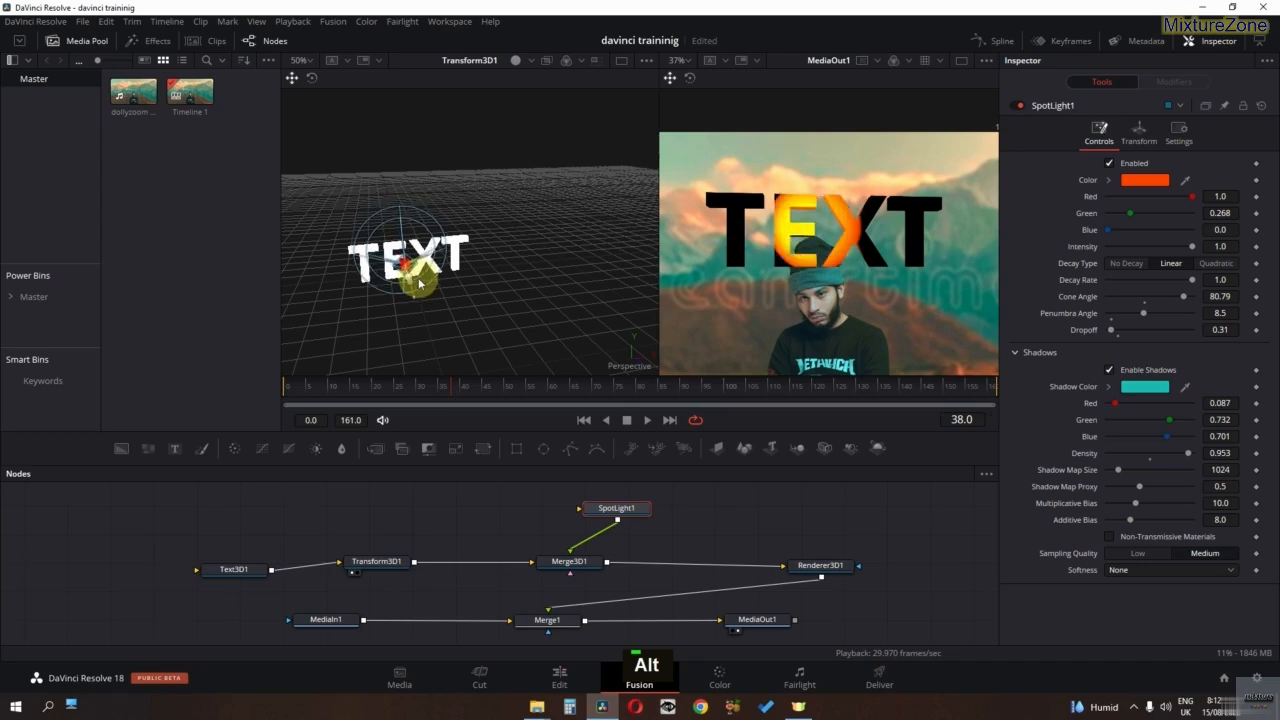
{"action": "mouse_move", "coordinate": [408, 282]}
{"action": "left_mouse_down"}
{"action": "mouse_move", "coordinate": [422, 320]}
{"action": "mouse_move", "coordinate": [415, 292]}
{"action": "left_mouse_up"}
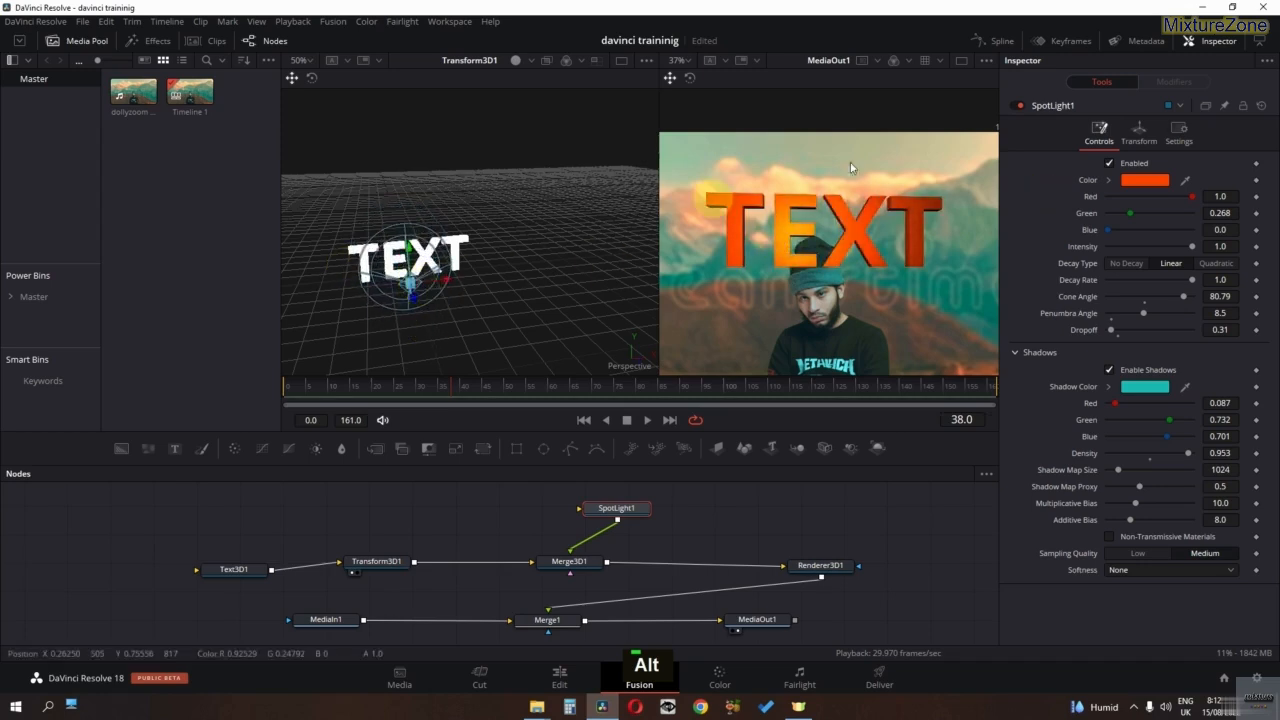
Step: Rotate the spotlight and set its cone angle to 77.24
{"action": "left_click", "coordinate": [1138, 132]}
{"action": "left_click_drag", "start_coordinate": [1146, 285], "coordinate": [1180, 298]}
{"action": "left_click", "coordinate": [1099, 133]}
Step: Set the spotlight's shadow colour to RGB 0.937, 0.417, 0.654 and its light colour to 0.89, 0.165, 0.283 with intensity 0.535
{"action": "left_click_drag", "start_coordinate": [1135, 407], "coordinate": [1160, 435]}
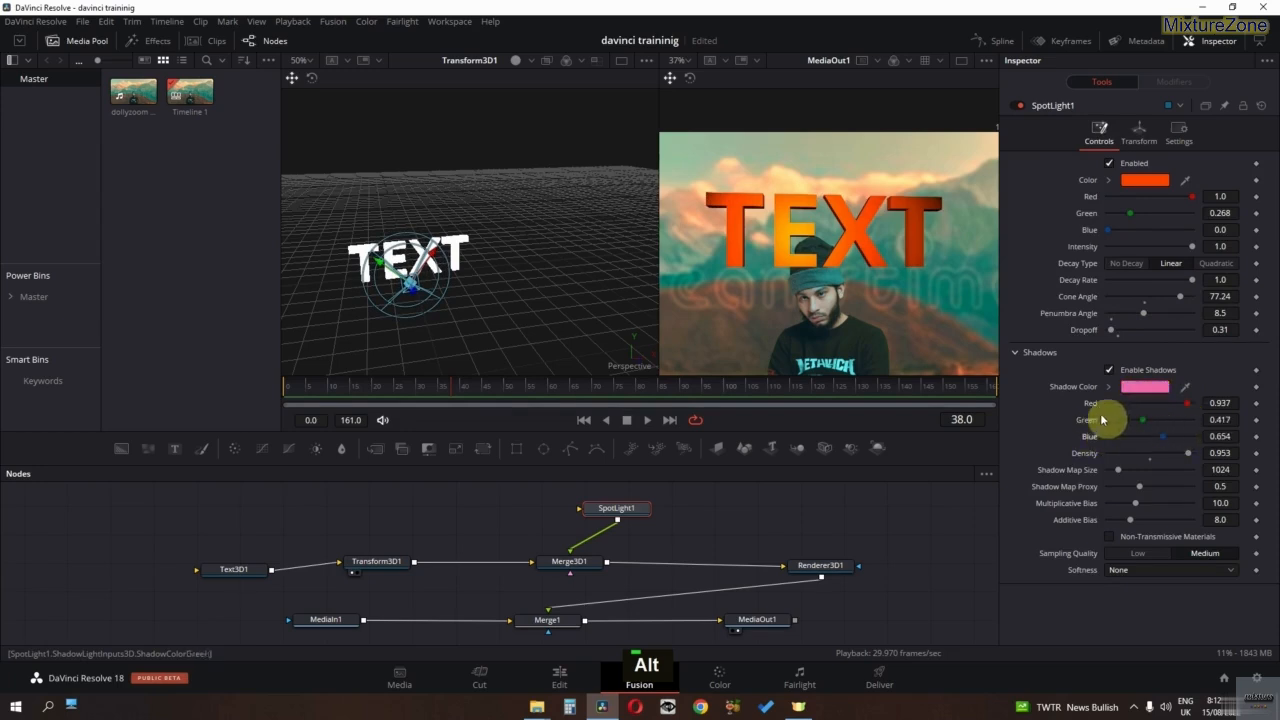
{"action": "double_click", "coordinate": [1016, 358]}
{"action": "left_click_drag", "start_coordinate": [1135, 217], "coordinate": [1154, 248]}
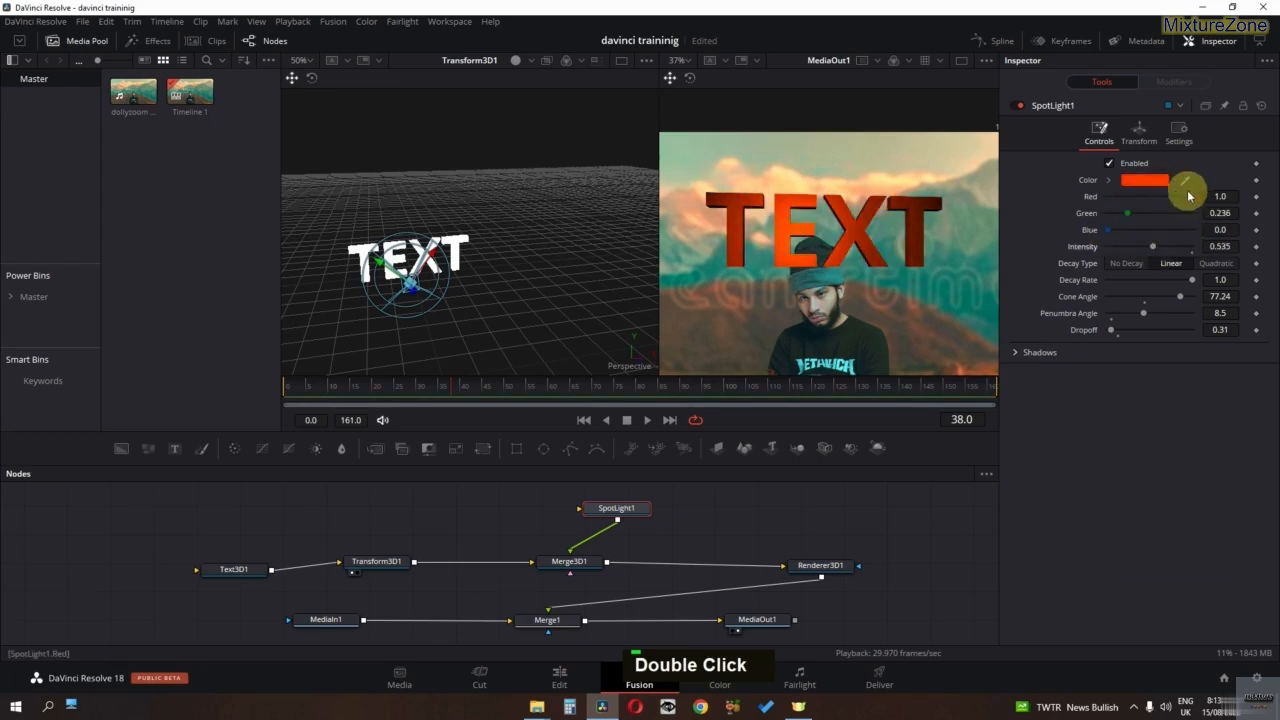
{"action": "left_click_drag", "start_coordinate": [1189, 195], "coordinate": [1150, 240]}
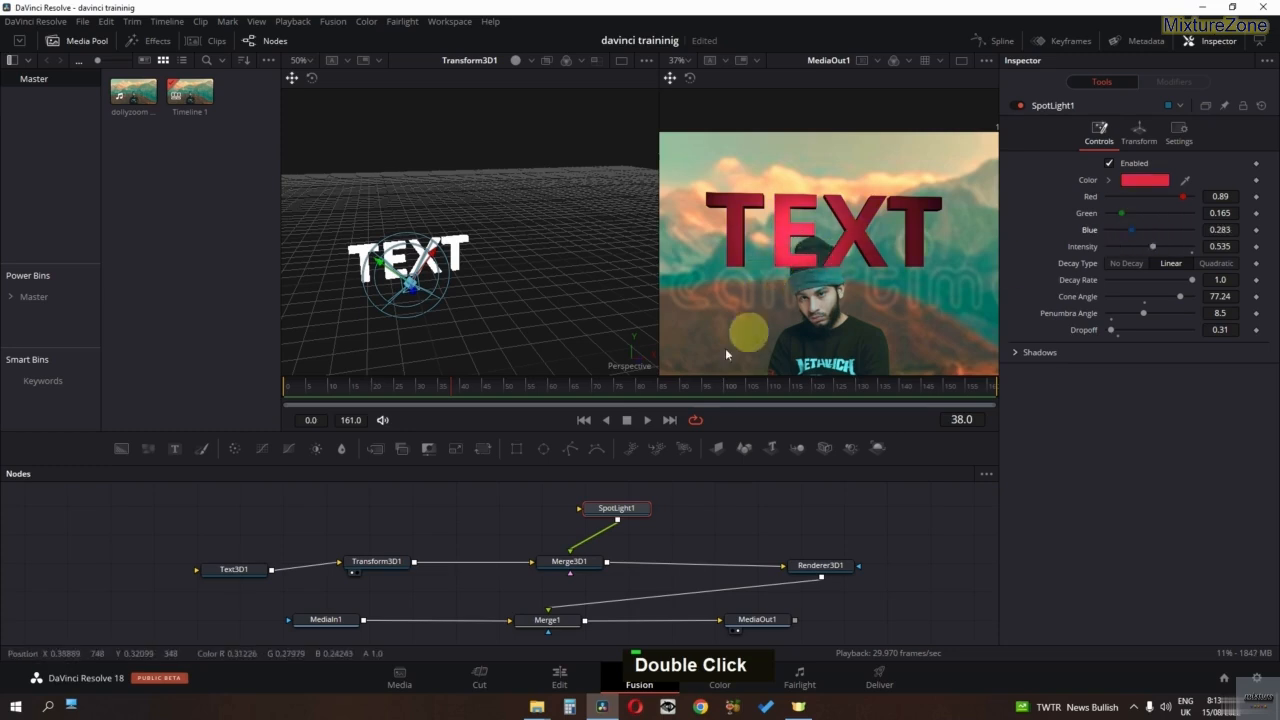
Step: Align the Text3D1 node with the Transform 3D node and add a Point Light node
{"action": "left_click_drag", "start_coordinate": [245, 575], "coordinate": [239, 567]}
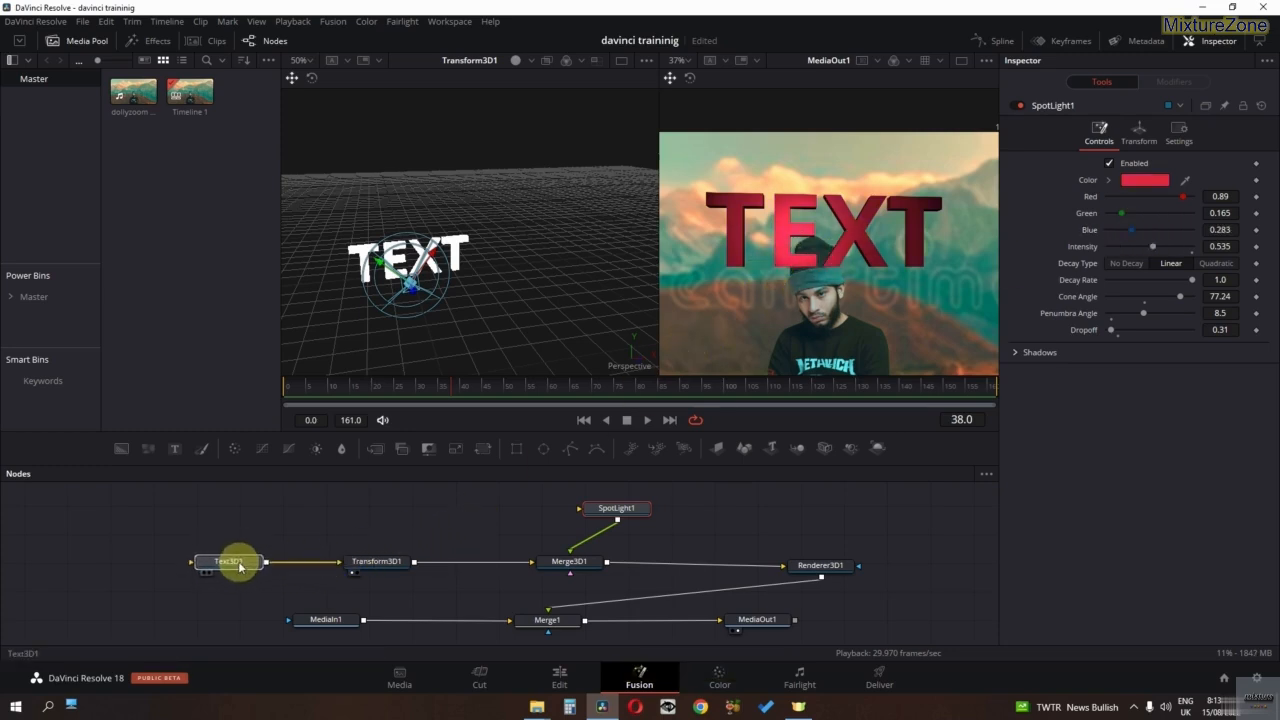
{"action": "key", "text": "shift+space"}
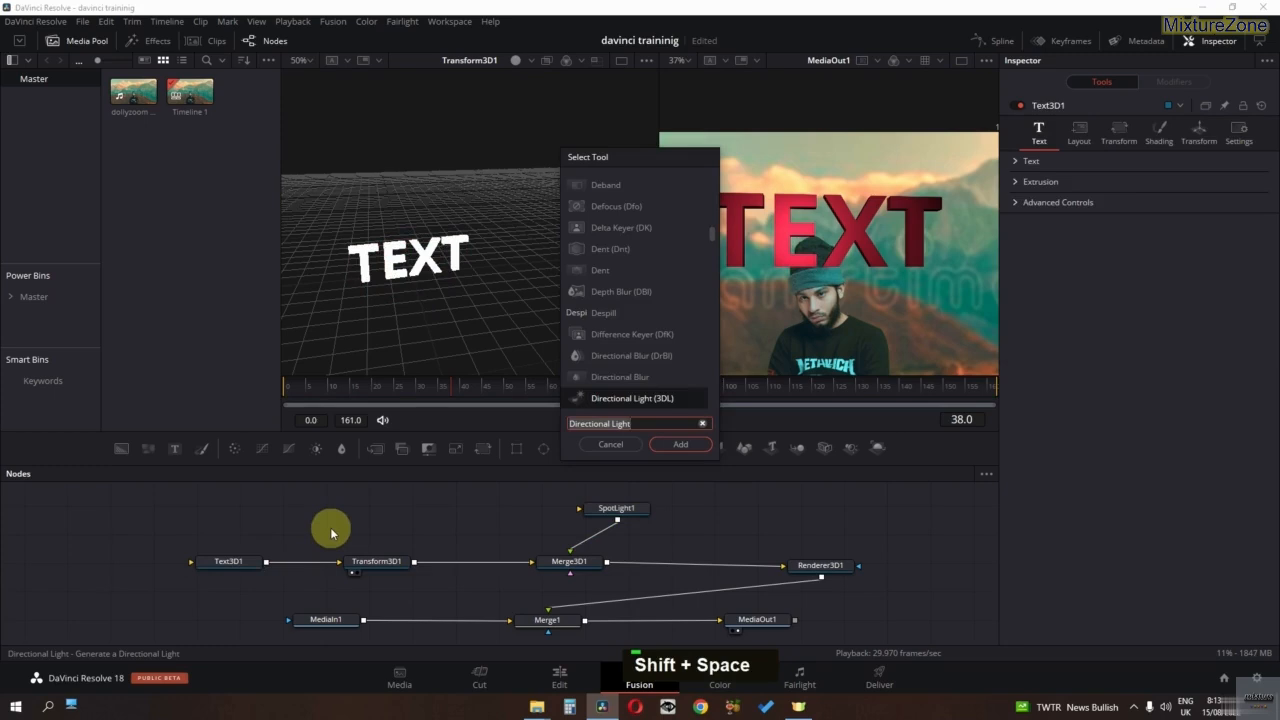
{"action": "type", "text": "light"}
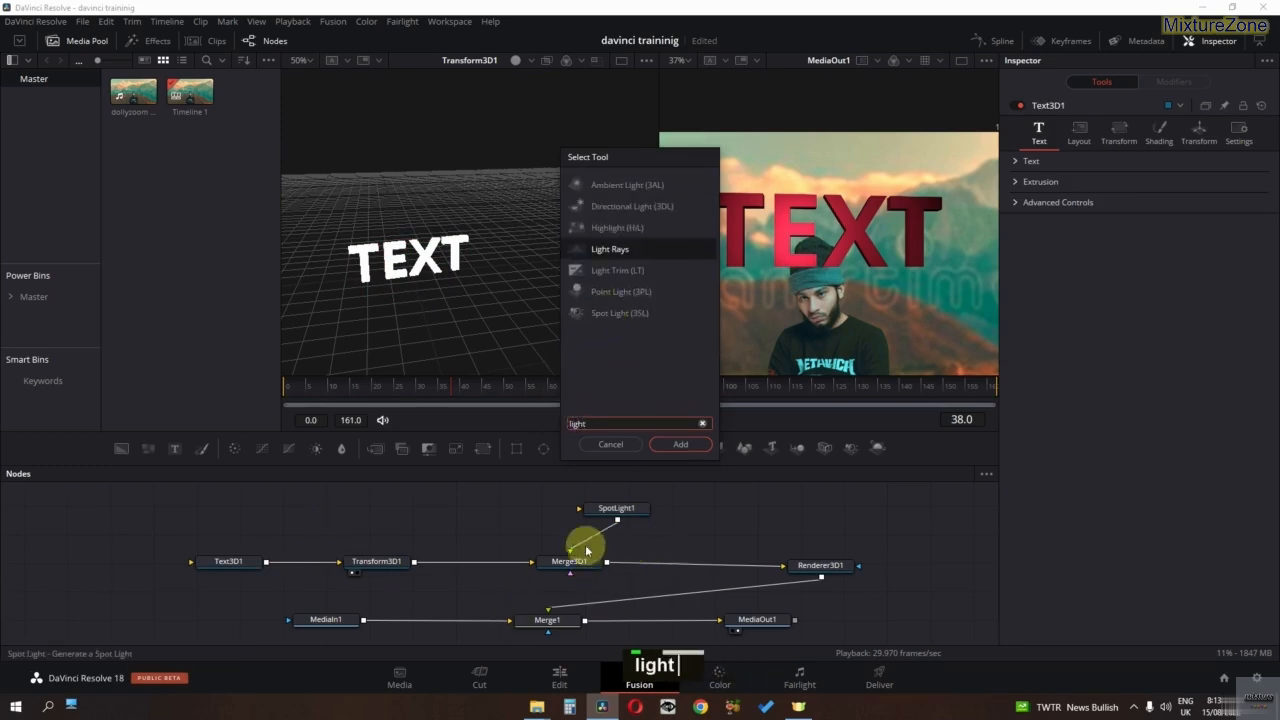
{"action": "left_click", "coordinate": [622, 297]}
{"action": "left_click", "coordinate": [674, 447]}
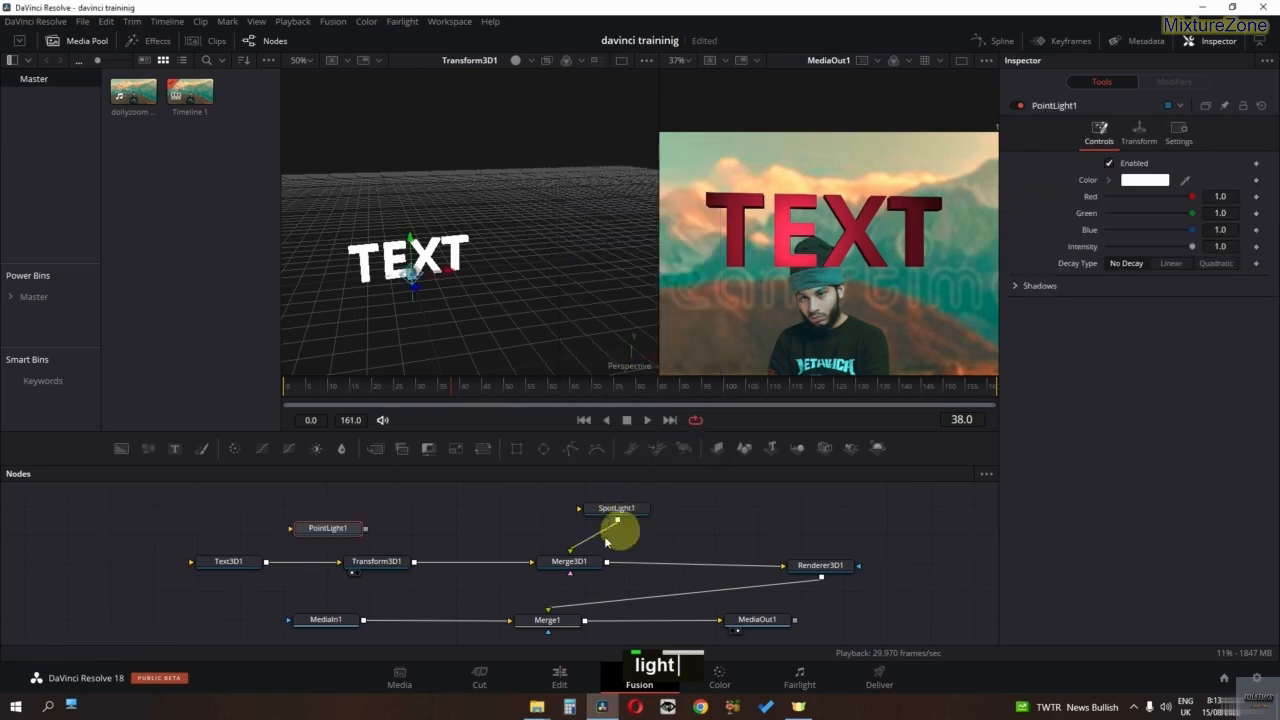
Step: Insert a second Merge 3D node between Text3D1 and Transform3D1 and connect the point light to it
{"action": "left_click_drag", "start_coordinate": [380, 563], "coordinate": [479, 570]}
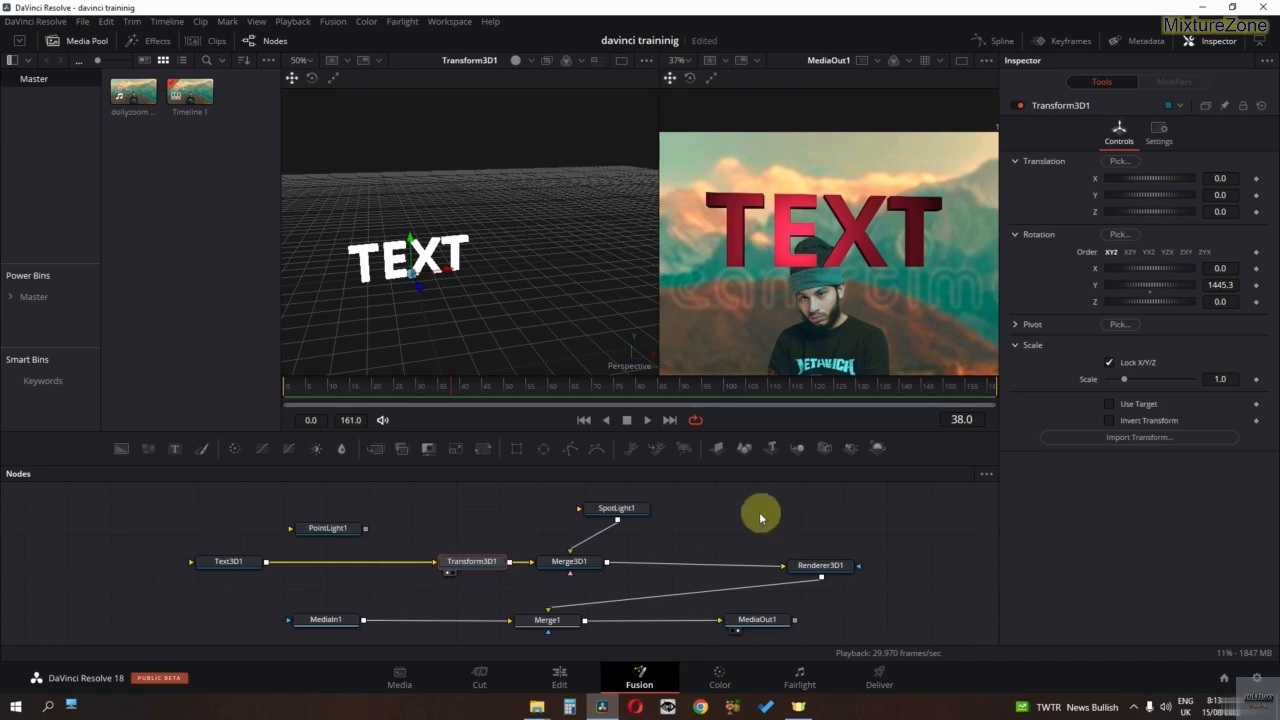
{"action": "left_click_drag", "start_coordinate": [792, 452], "coordinate": [390, 525]}
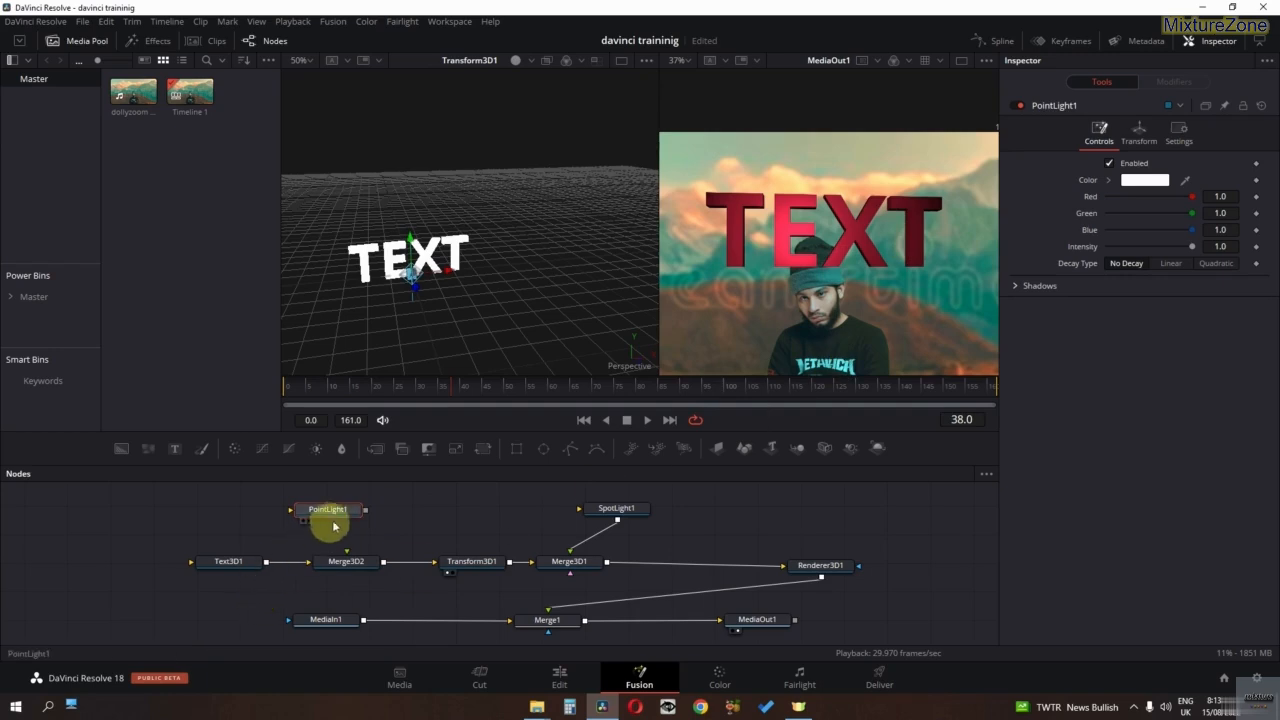
{"action": "left_click_drag", "start_coordinate": [366, 515], "coordinate": [356, 572]}
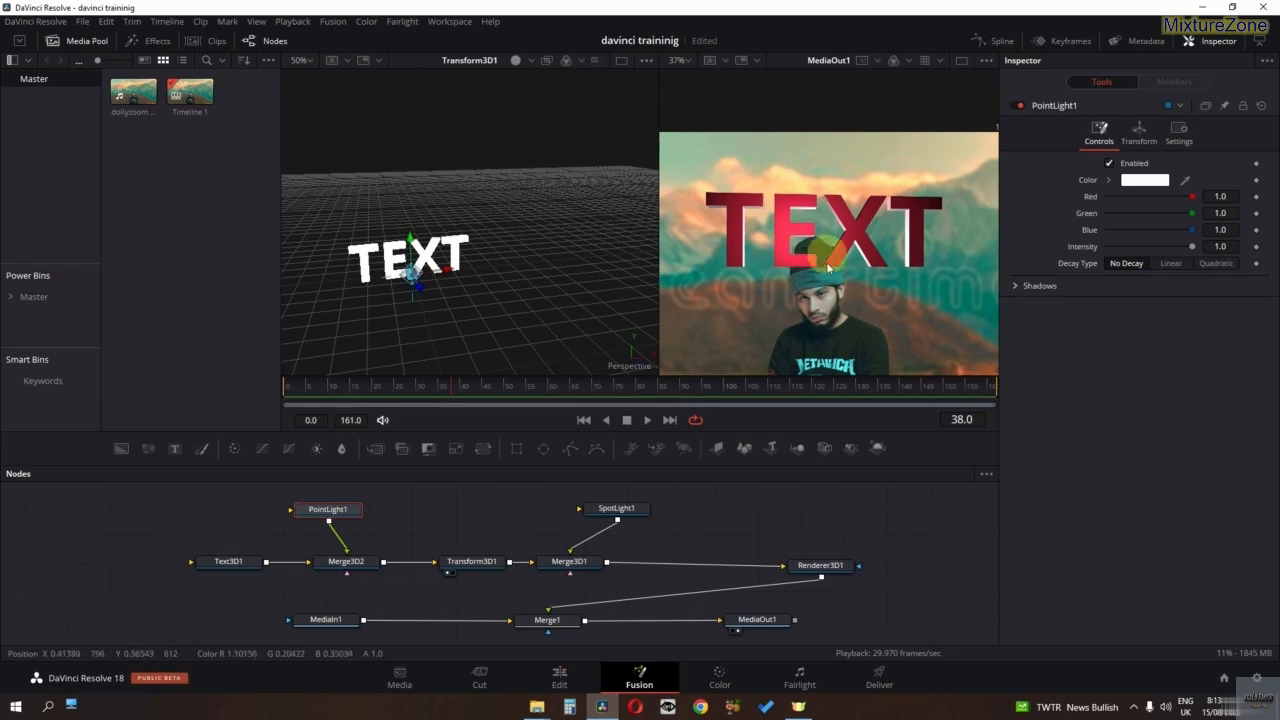
Step: View Merge3D2 and position the point light behind the text at a negative X offset, Y 0.087 and Z -3.91
{"action": "left_click", "coordinate": [350, 561]}
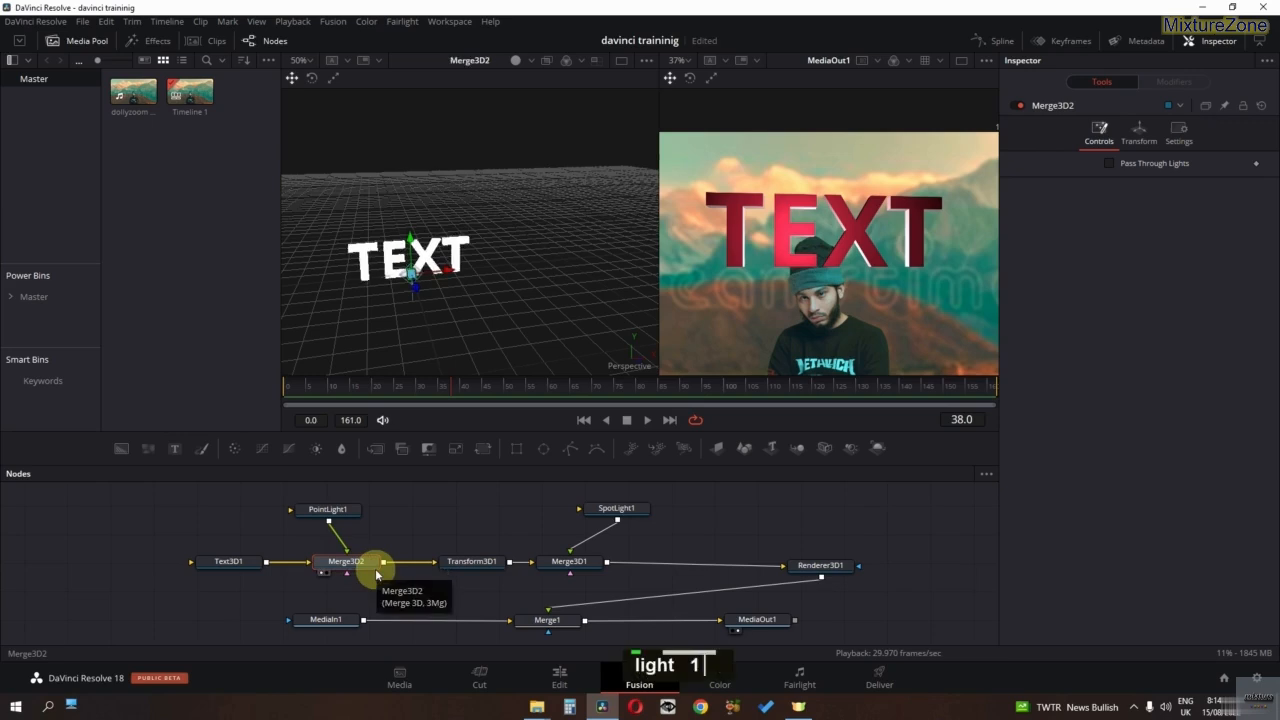
{"action": "left_click", "coordinate": [330, 512]}
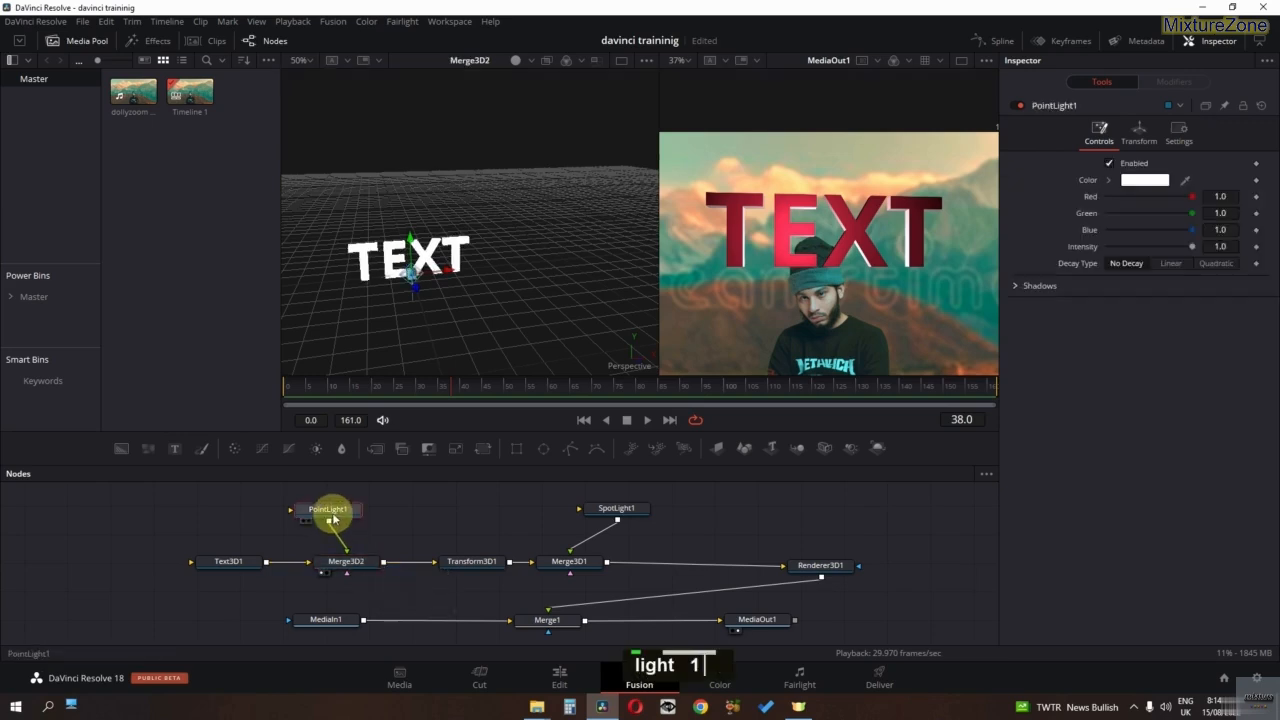
{"action": "left_click", "coordinate": [1130, 132]}
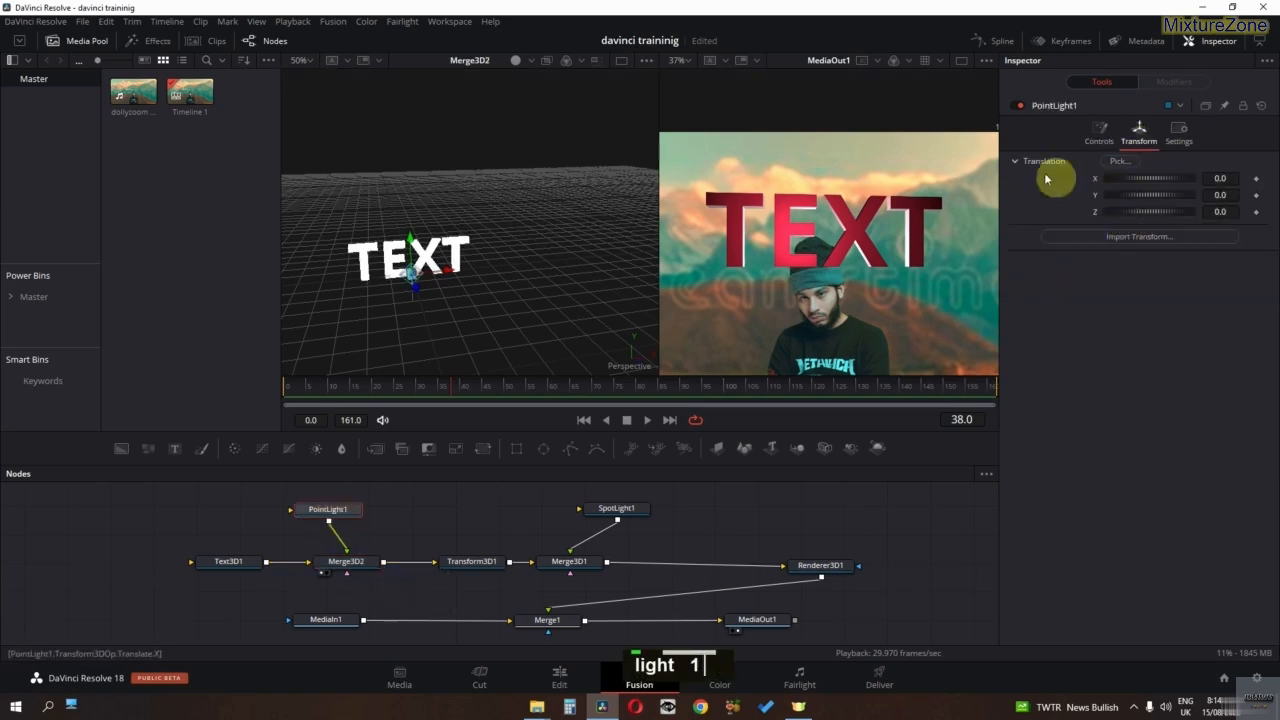
{"action": "left_click_drag", "start_coordinate": [1137, 183], "coordinate": [1081, 195]}
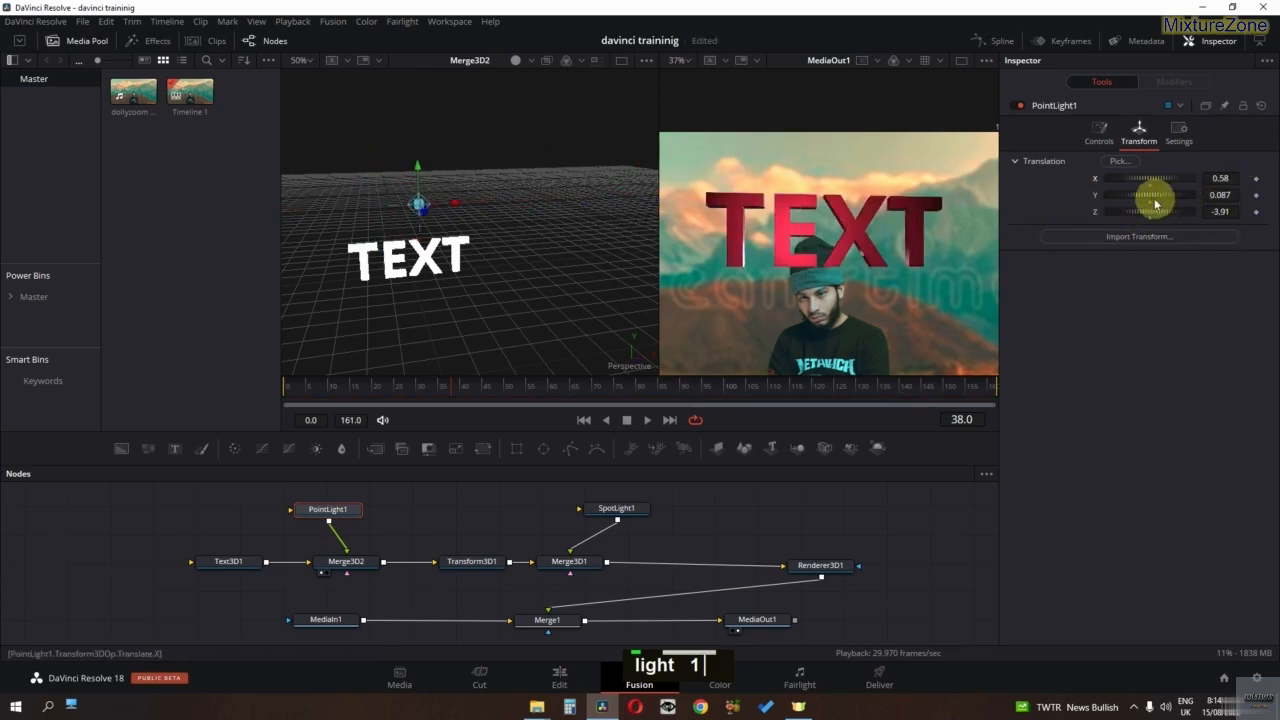
{"action": "left_click_drag", "start_coordinate": [1088, 213], "coordinate": [1123, 223]}
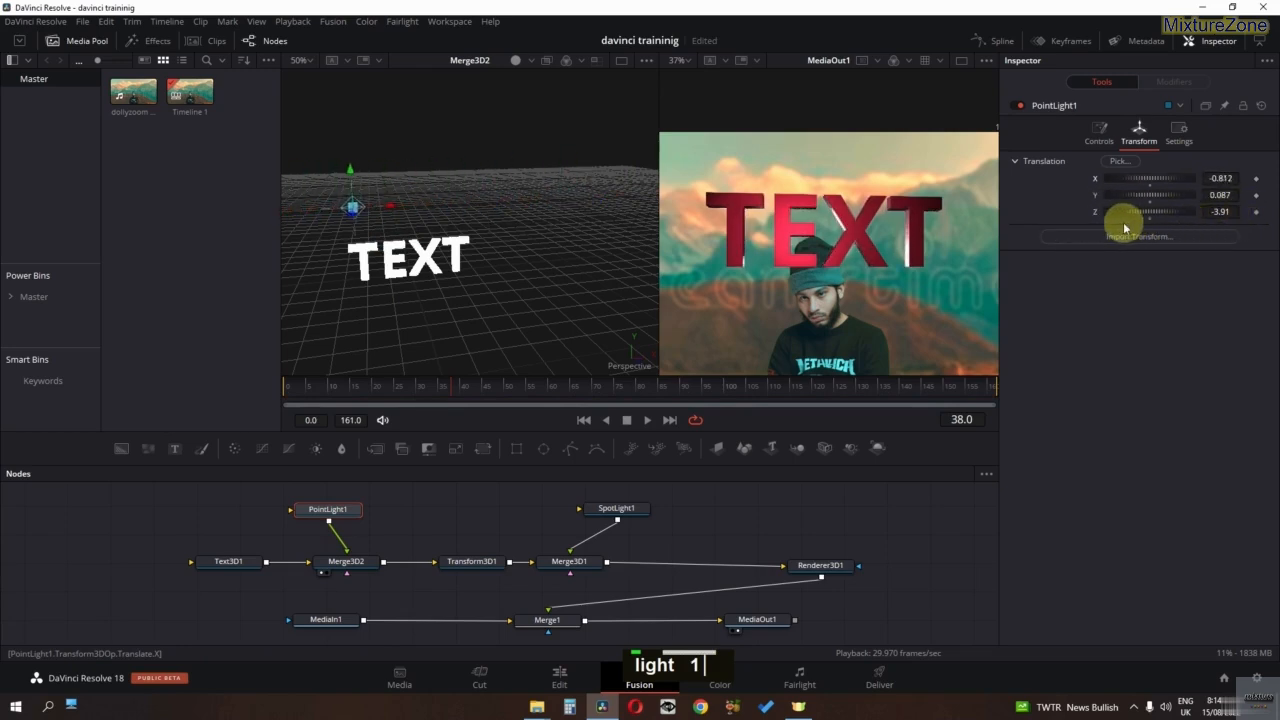
Step: Set the point light's colour to RGB 0.181, 0.134, 0.488 with intensity 0.732
{"action": "left_click", "coordinate": [1097, 131]}
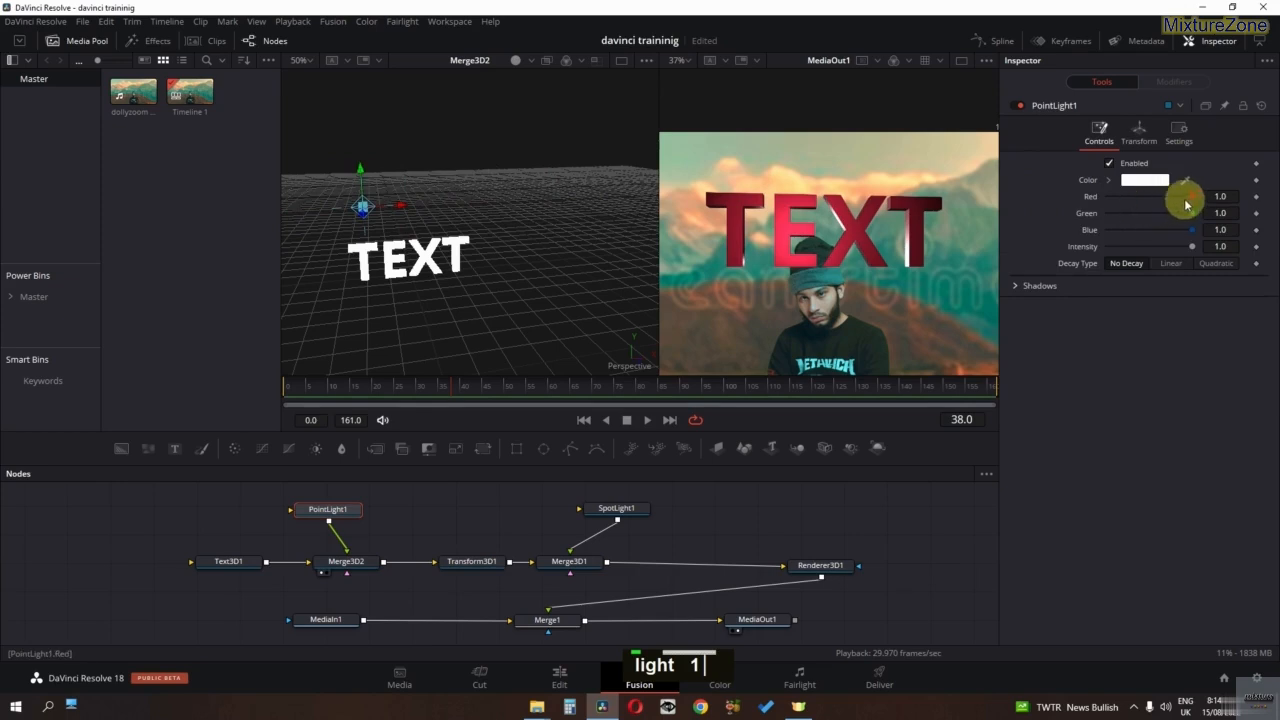
{"action": "left_click_drag", "start_coordinate": [1190, 198], "coordinate": [1053, 196]}
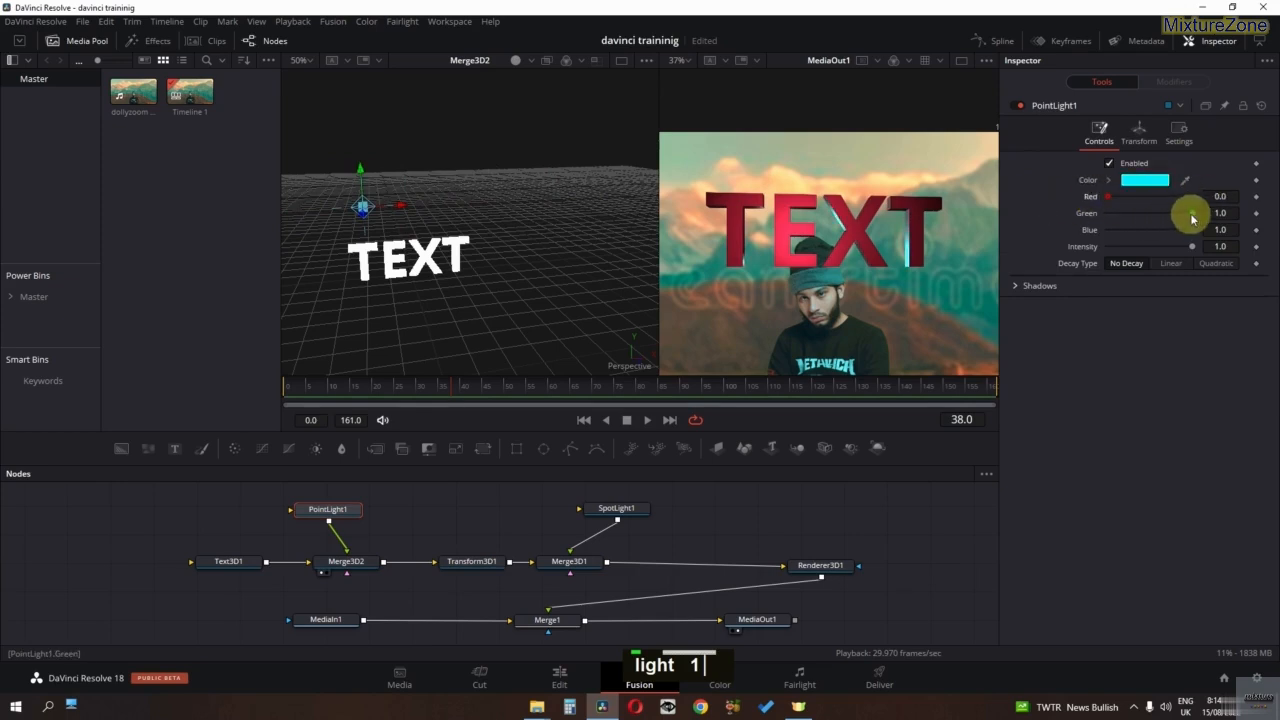
{"action": "left_click_drag", "start_coordinate": [1192, 218], "coordinate": [1152, 237]}
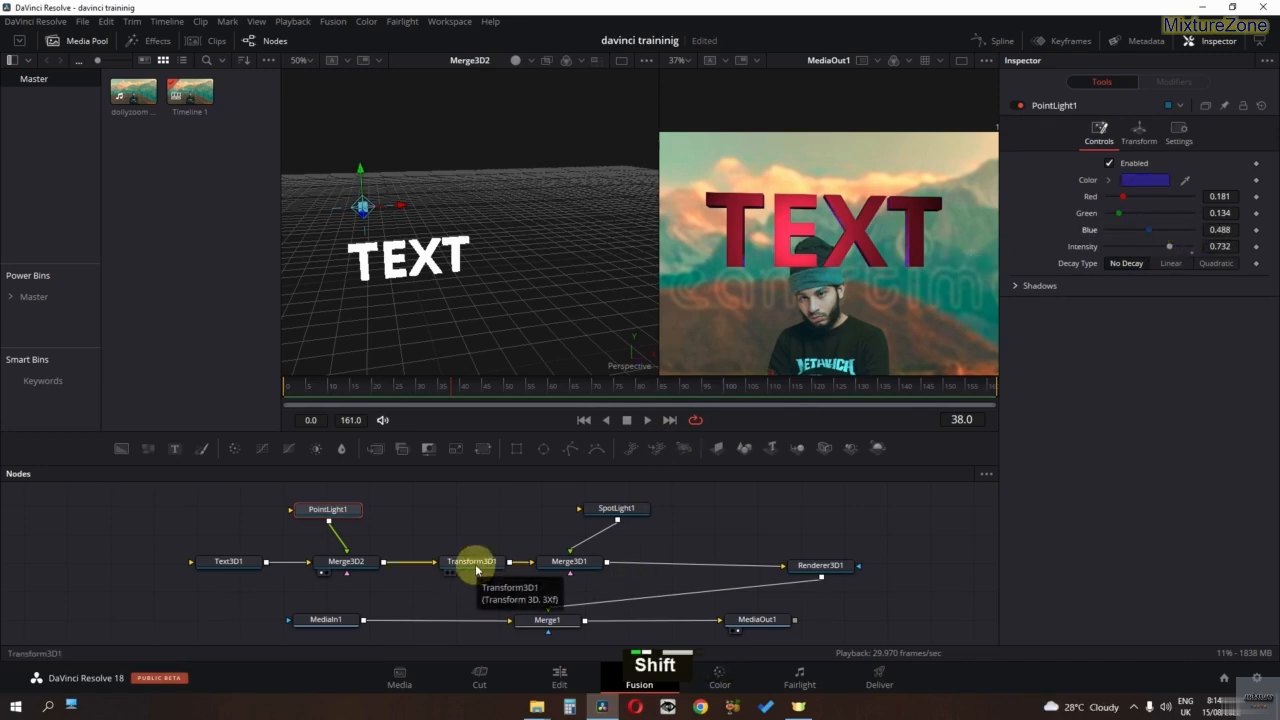
Step: Move the Transform3D1 node between Merge3D1 and Renderer3D1 and set its Y rotation to 2167.9
{"action": "left_click_drag", "start_coordinate": [476, 571], "coordinate": [720, 566]}
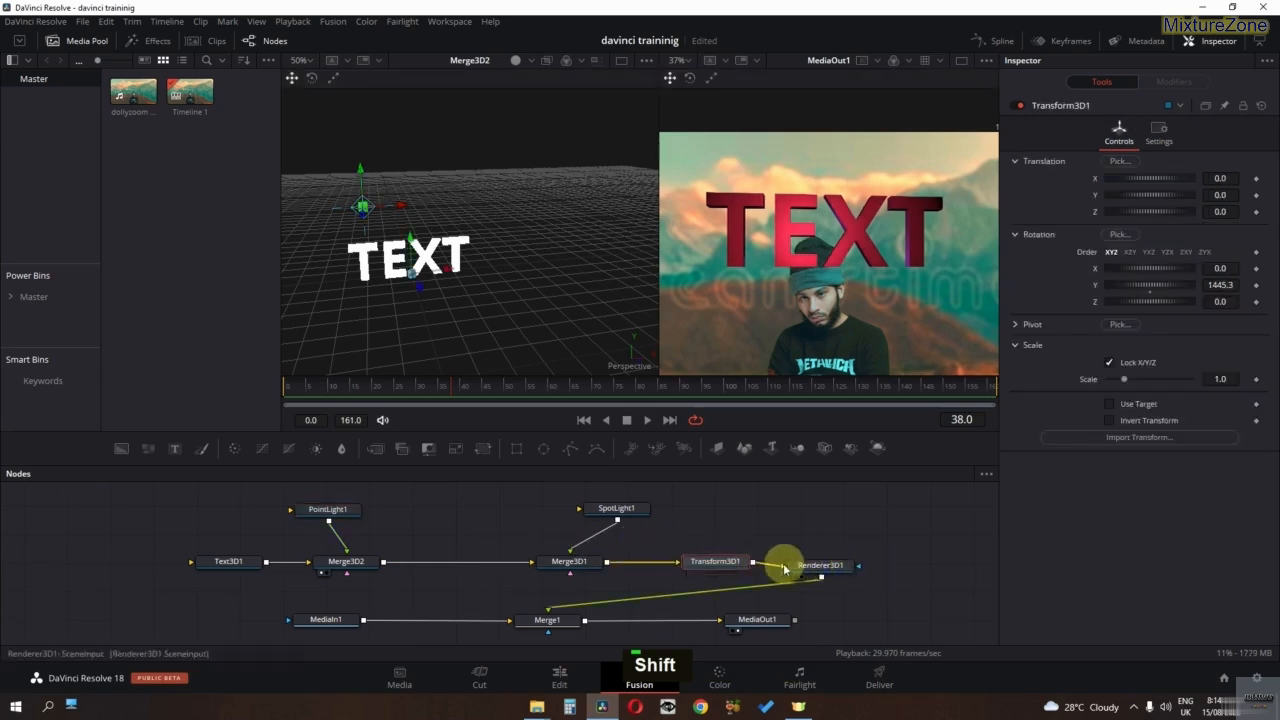
{"action": "left_click_drag", "start_coordinate": [1125, 291], "coordinate": [1172, 287]}
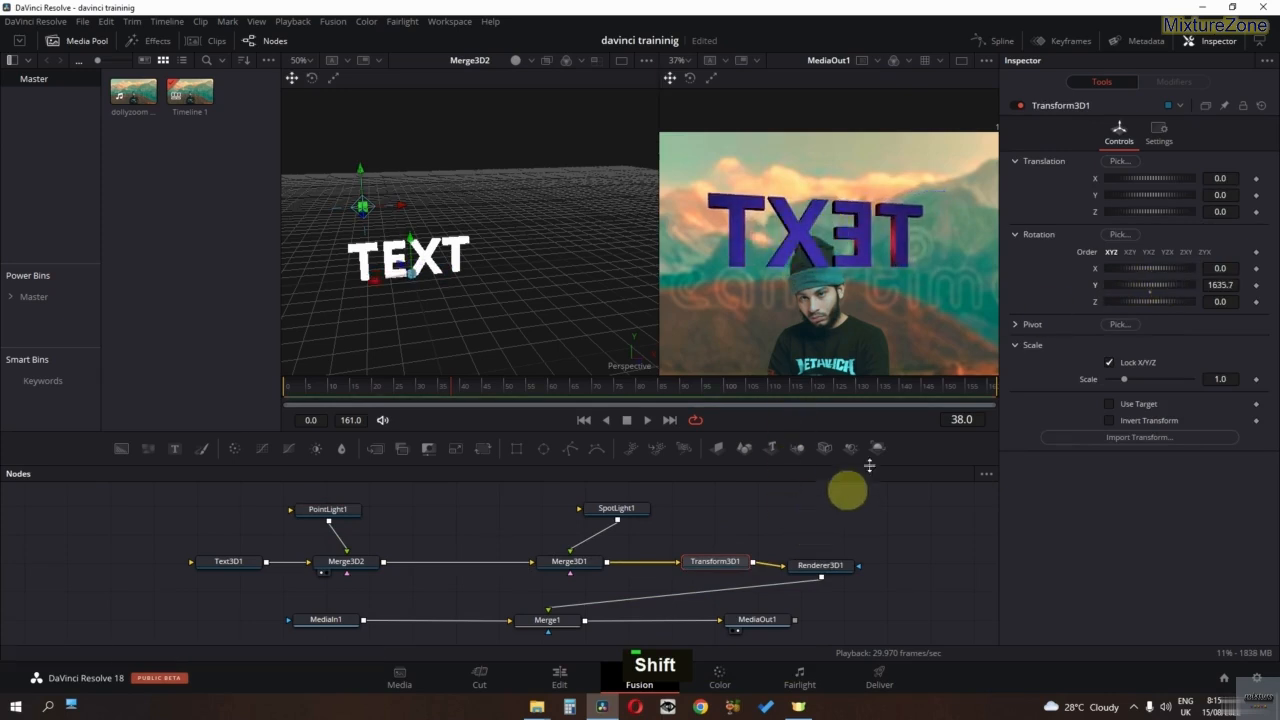
{"action": "left_click_drag", "start_coordinate": [1143, 290], "coordinate": [1178, 287]}
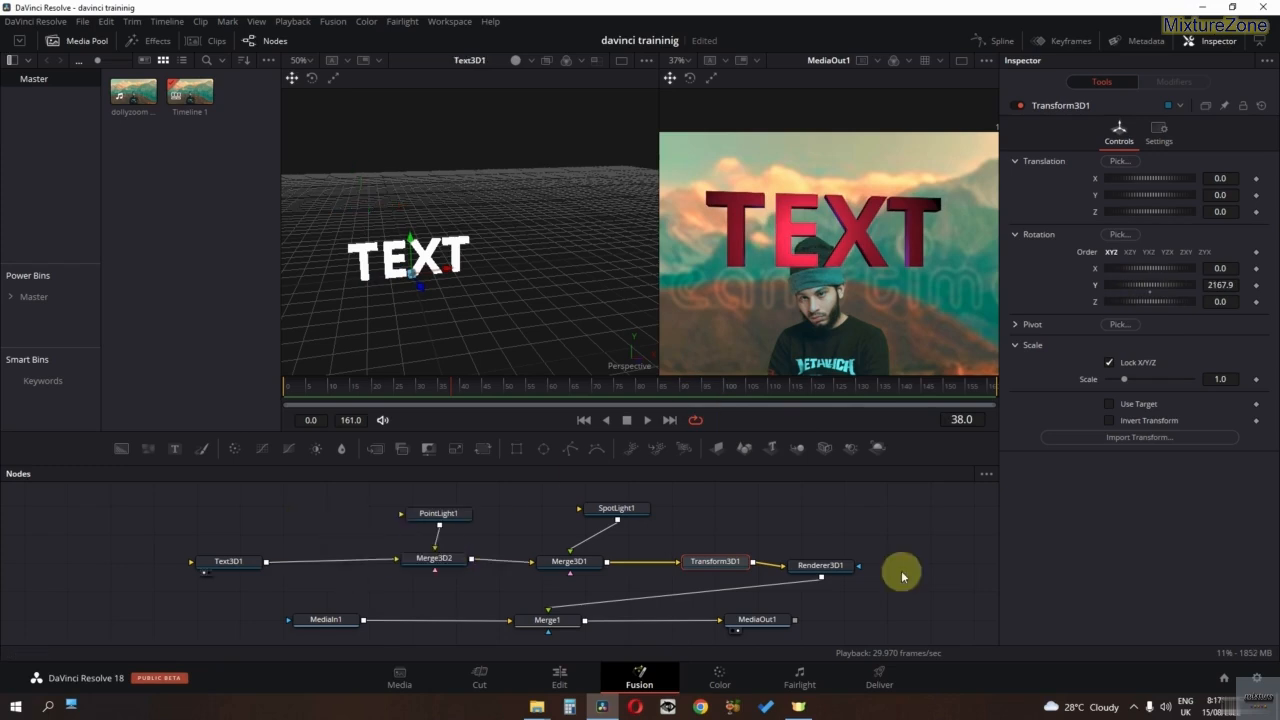
Step: Add an Ambient Light to Text3D1 through a new Merge 3D node and place the light node above that merge
{"action": "left_click", "coordinate": [238, 566]}
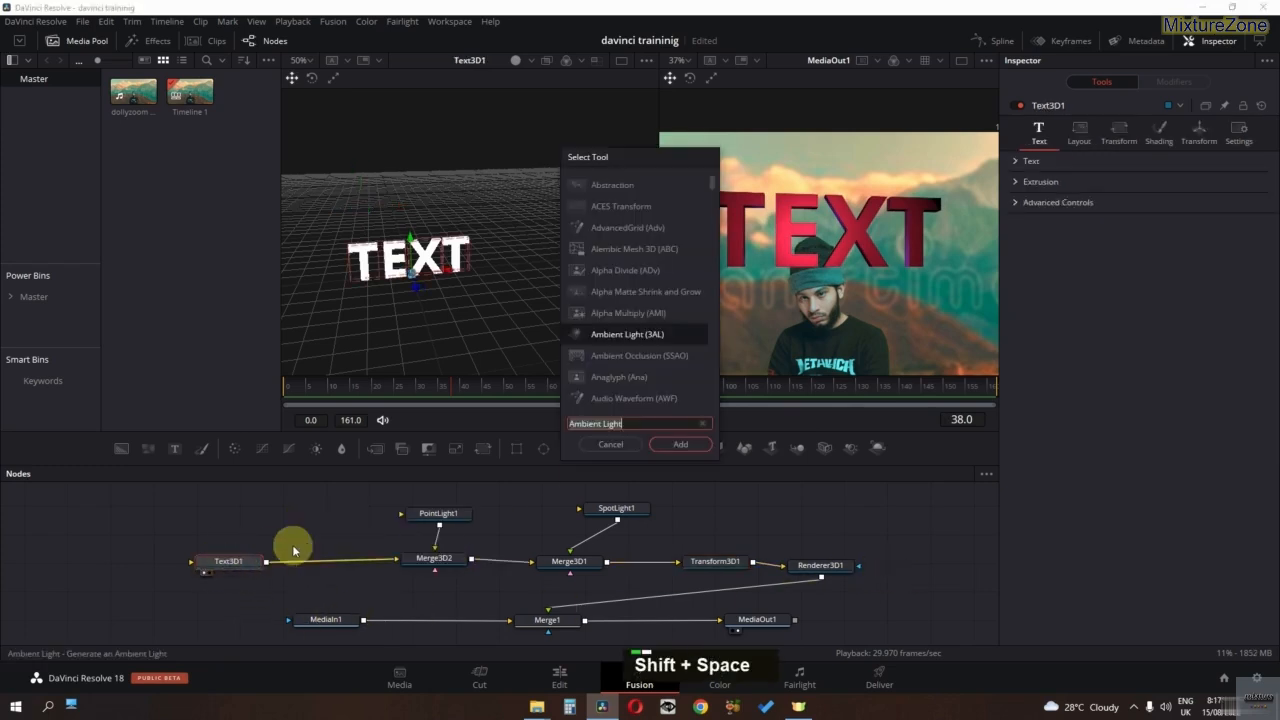
{"action": "key", "text": "shift+space"}
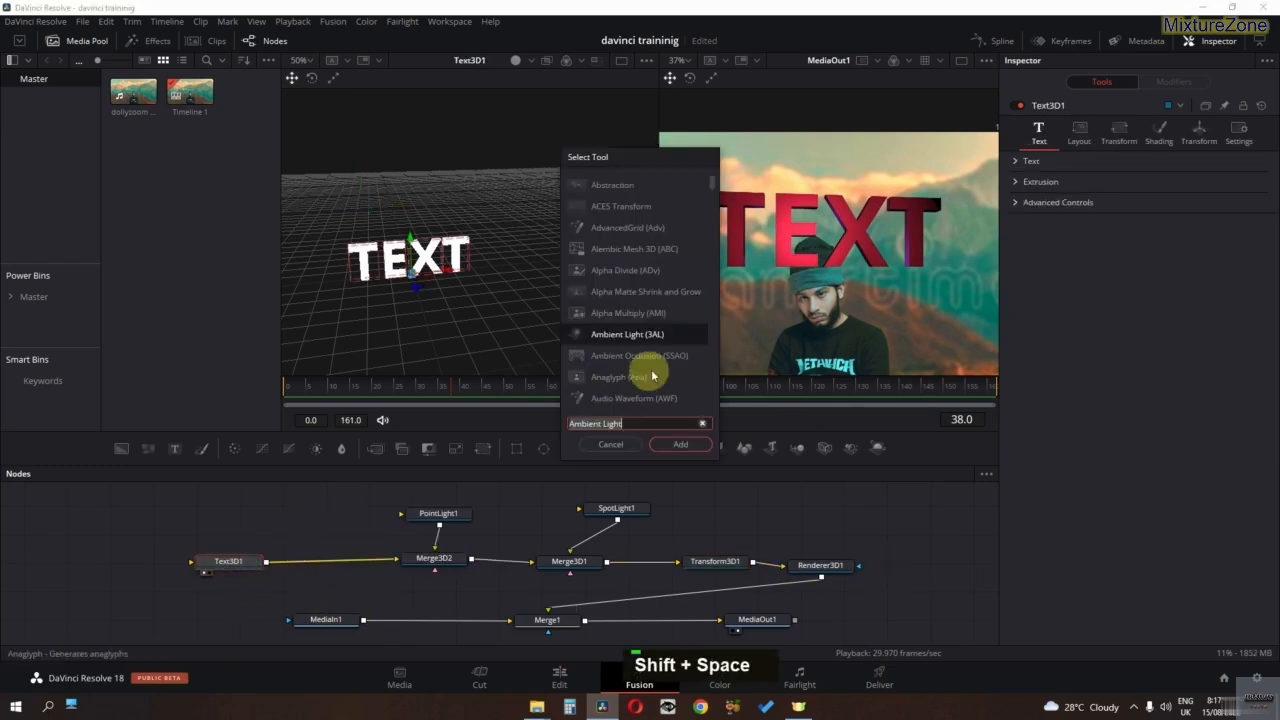
{"action": "left_click", "coordinate": [672, 445]}
{"action": "left_click", "coordinate": [347, 572]}
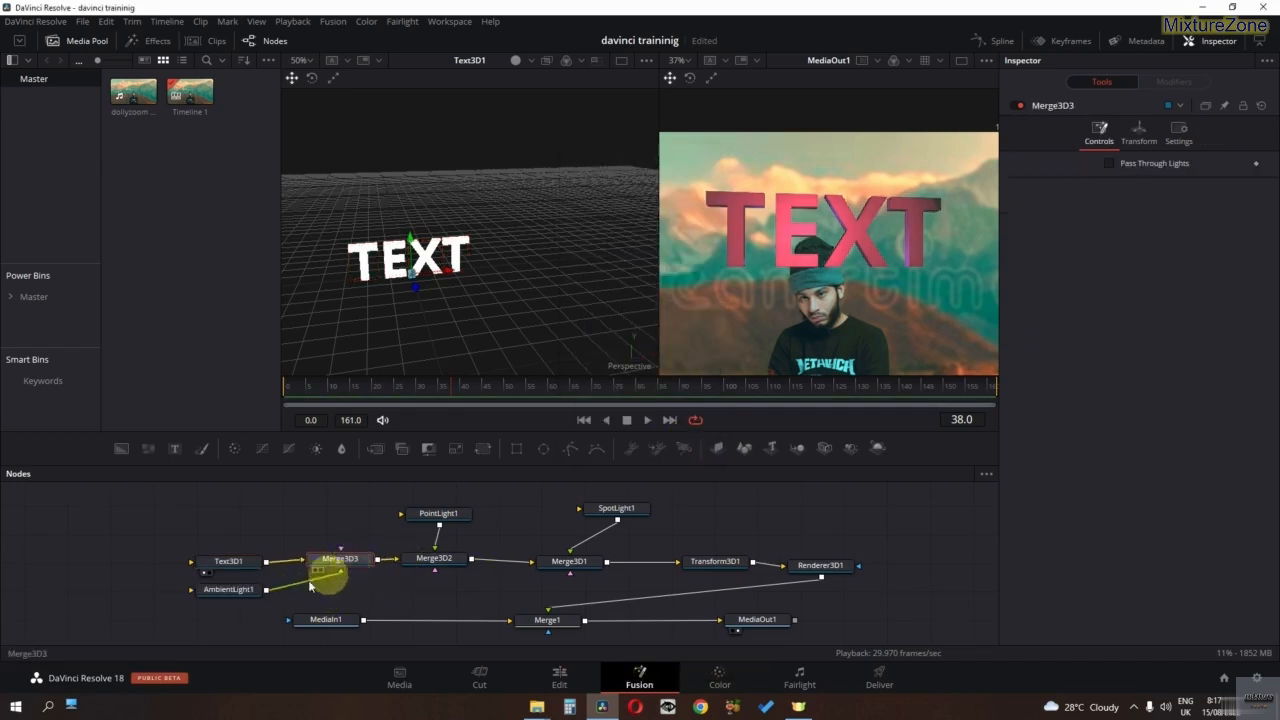
{"action": "left_click_drag", "start_coordinate": [229, 589], "coordinate": [323, 509]}
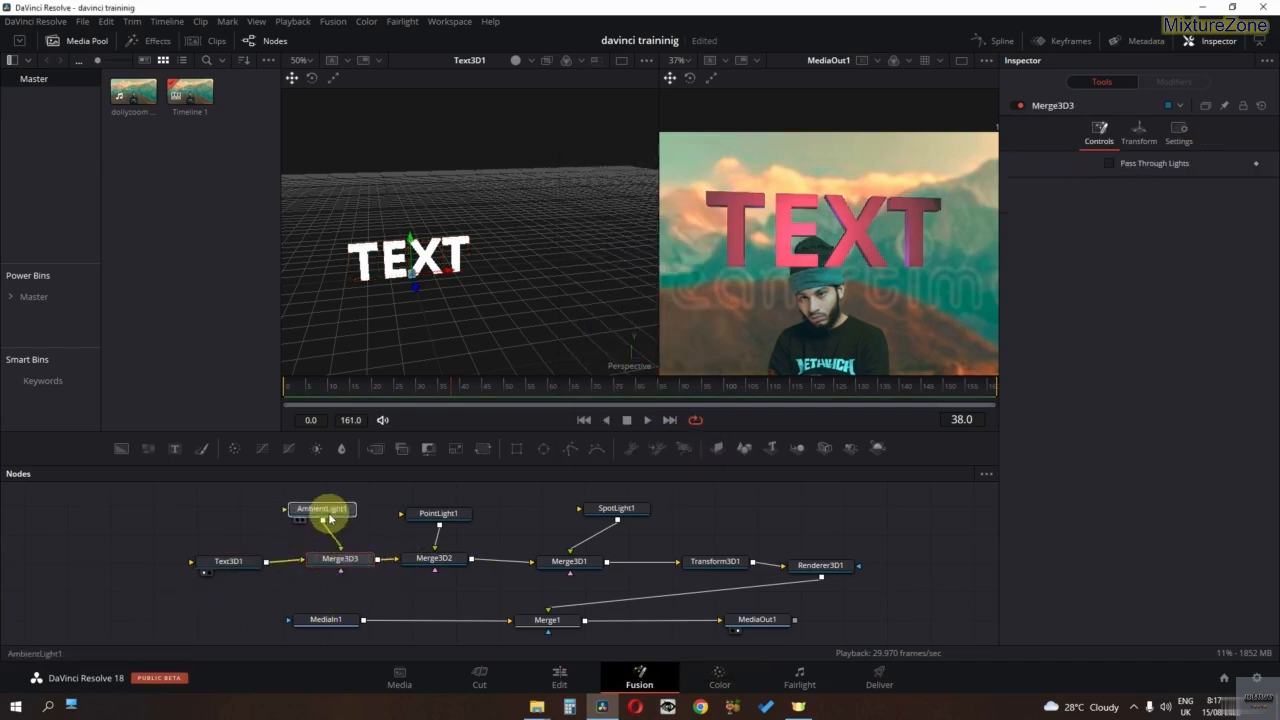
Step: View Merge3D3 and move the ambient light to just below the text in the 3D scene
{"action": "left_click", "coordinate": [345, 562]}
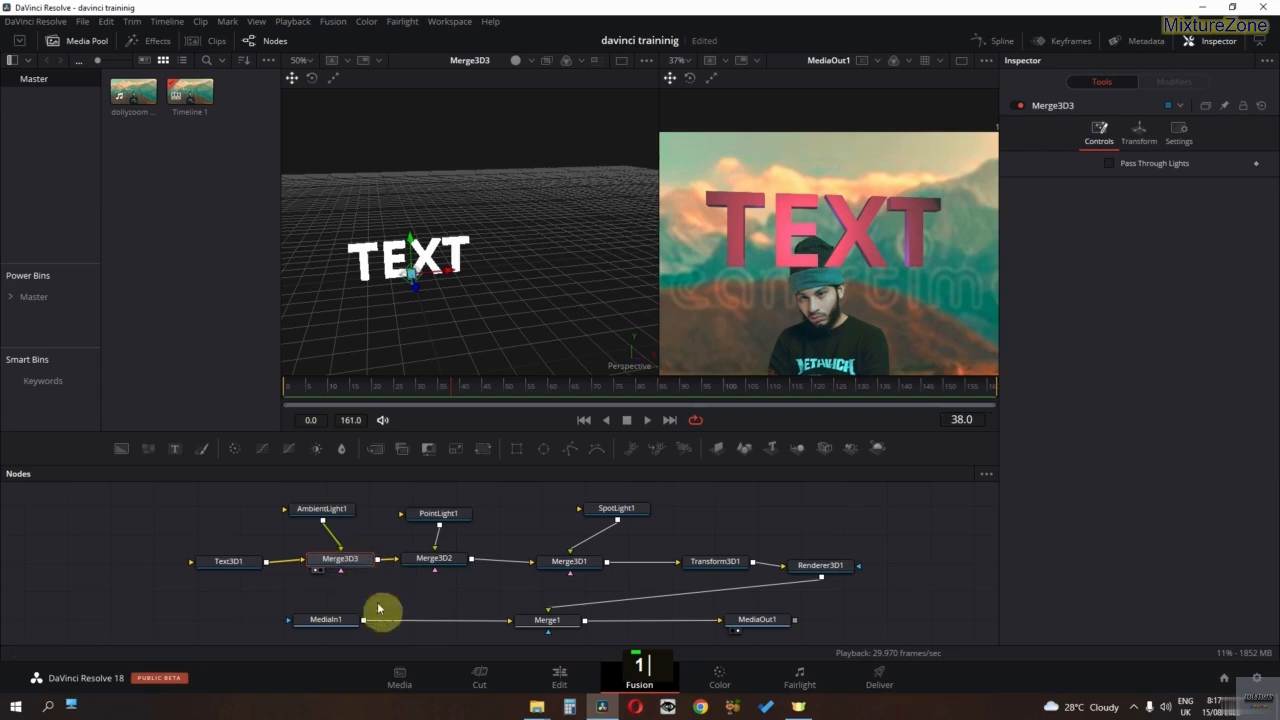
{"action": "left_click", "coordinate": [326, 511]}
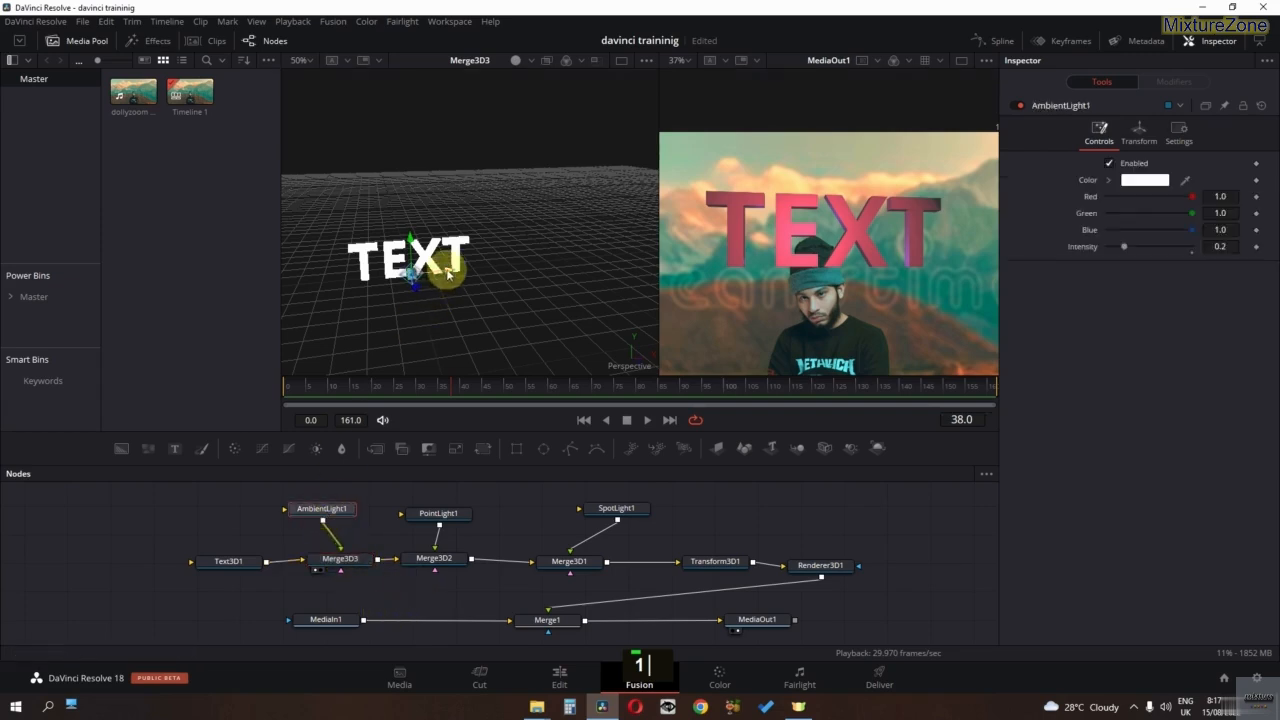
{"action": "left_click_drag", "start_coordinate": [448, 273], "coordinate": [459, 333]}
{"action": "left_click", "coordinate": [346, 514]}
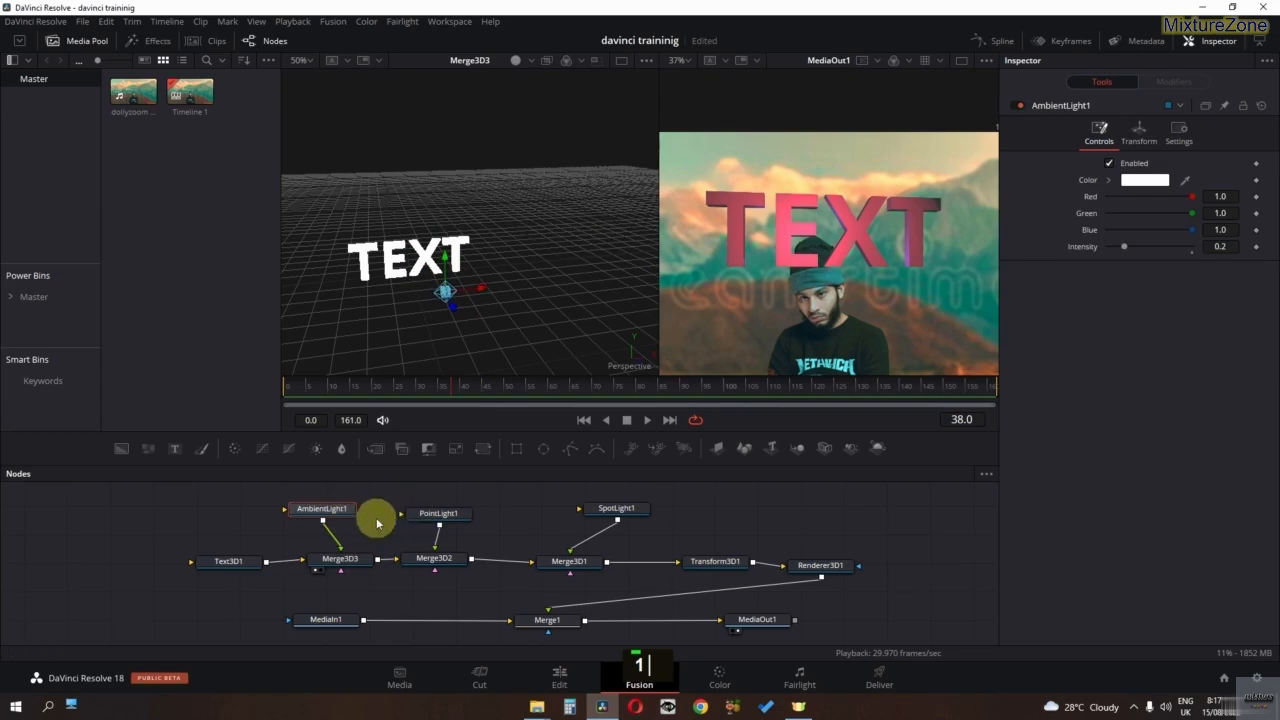
Step: Rotate Transform3D1 around Y to 2332.2 to turn the text backwards, and continue rotating until it faces front
{"action": "left_click", "coordinate": [710, 562]}
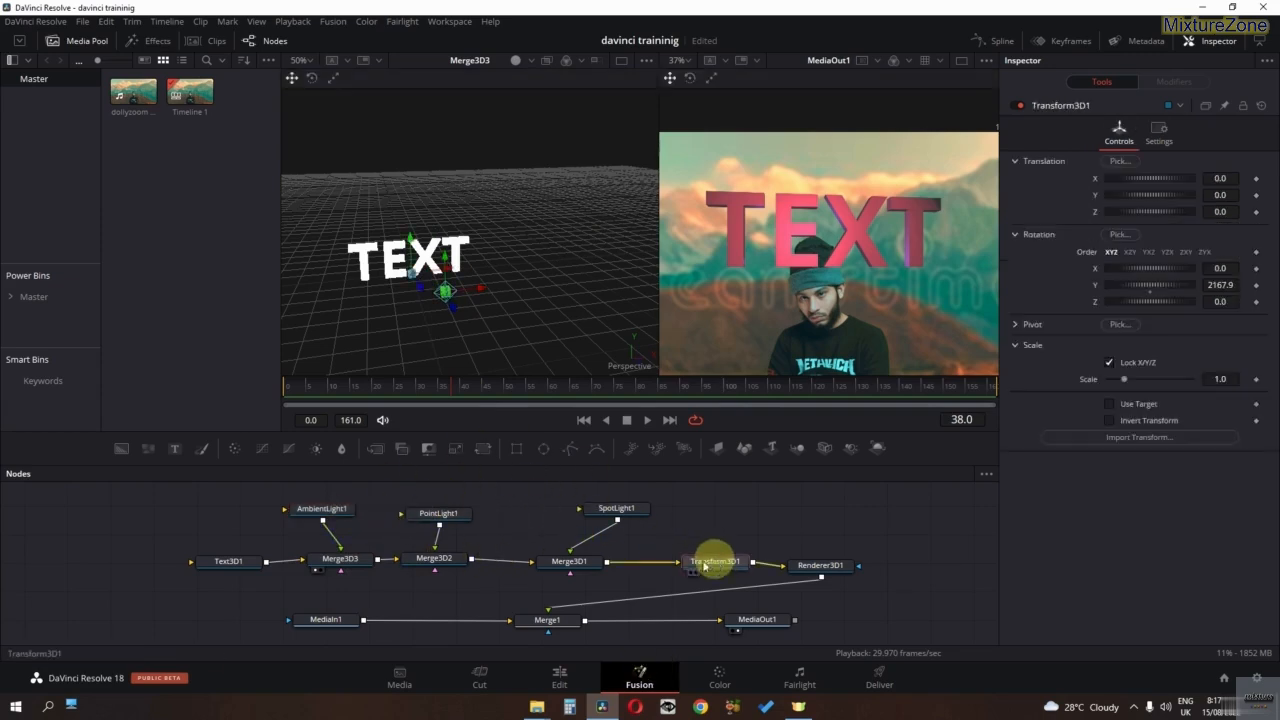
{"action": "left_click_drag", "start_coordinate": [1114, 286], "coordinate": [1151, 281]}
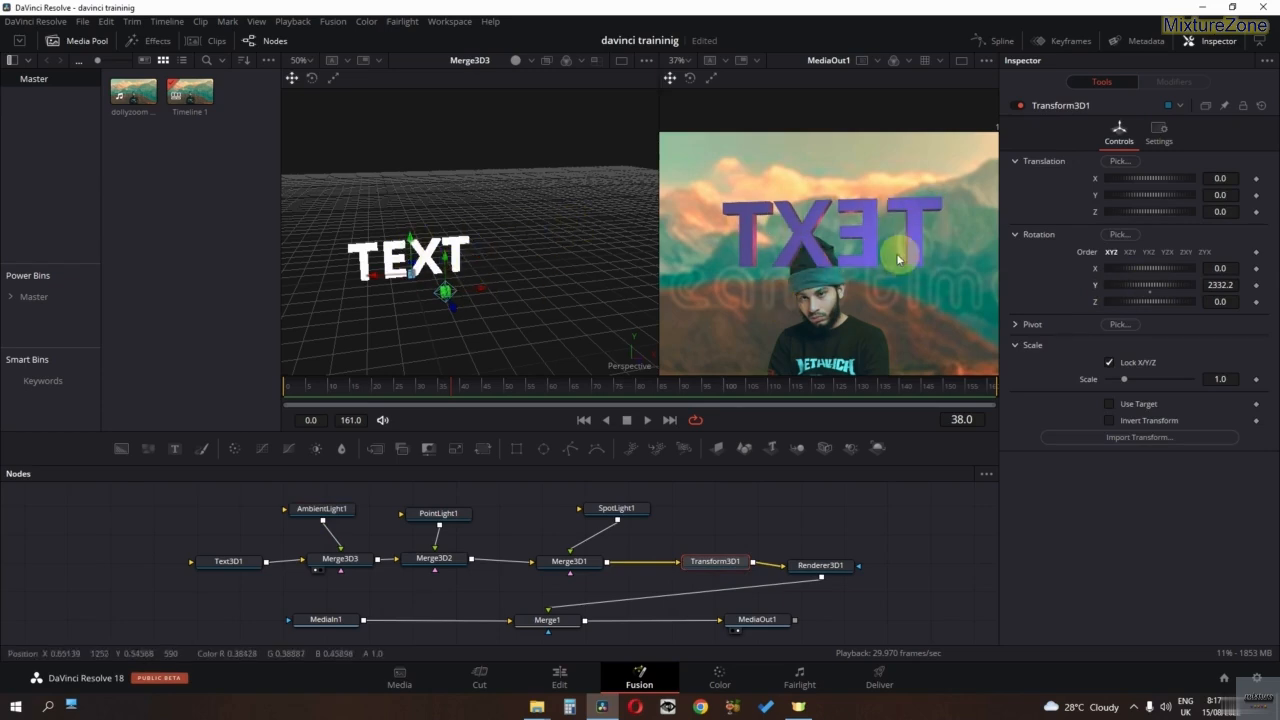
{"action": "left_click_drag", "start_coordinate": [1122, 288], "coordinate": [1171, 281]}
Step: Set the ambient light's colour to purple with RGB 0.528, 0.0, 0.583
{"action": "left_click", "coordinate": [322, 509]}
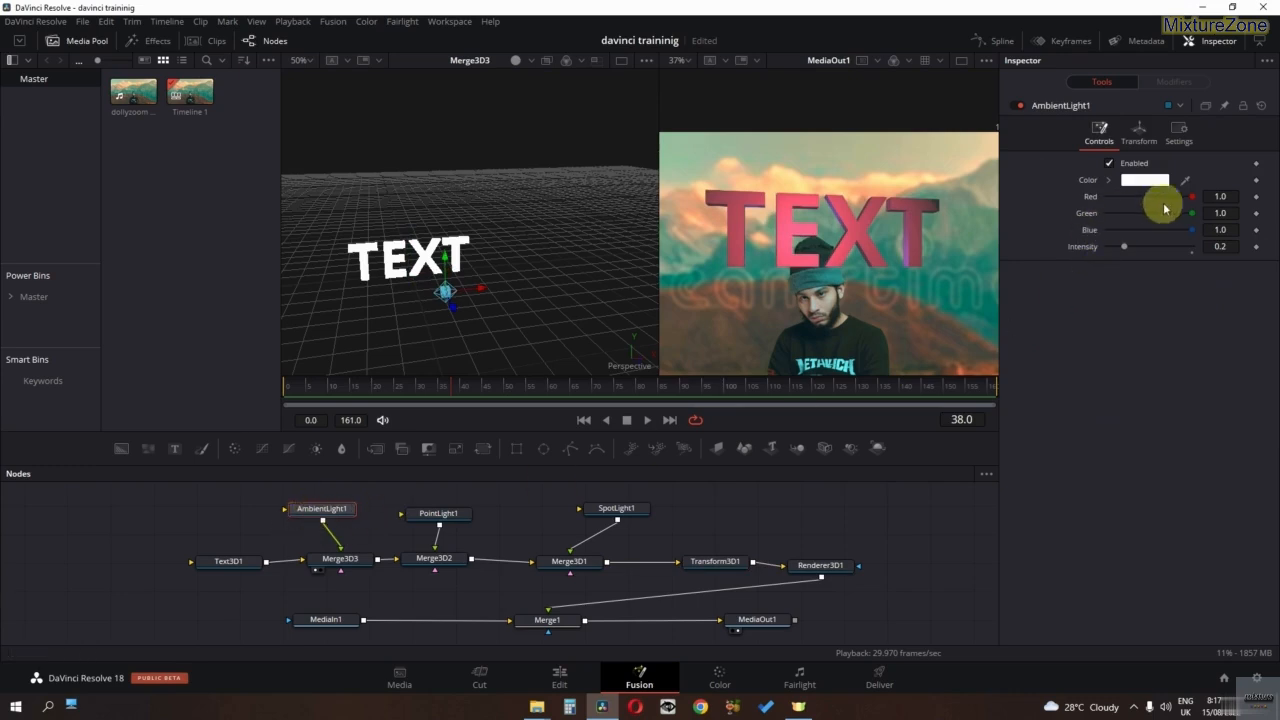
{"action": "left_click_drag", "start_coordinate": [1191, 199], "coordinate": [1086, 226]}
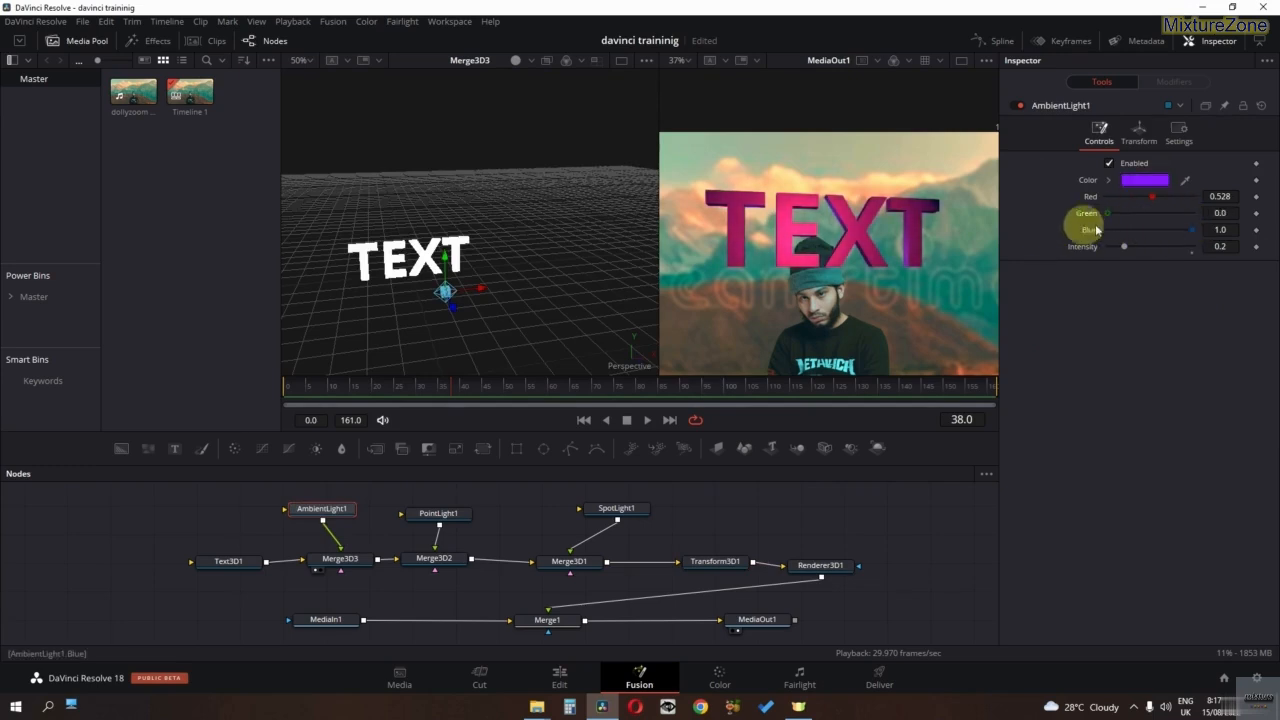
{"action": "left_click_drag", "start_coordinate": [1186, 234], "coordinate": [1137, 239]}
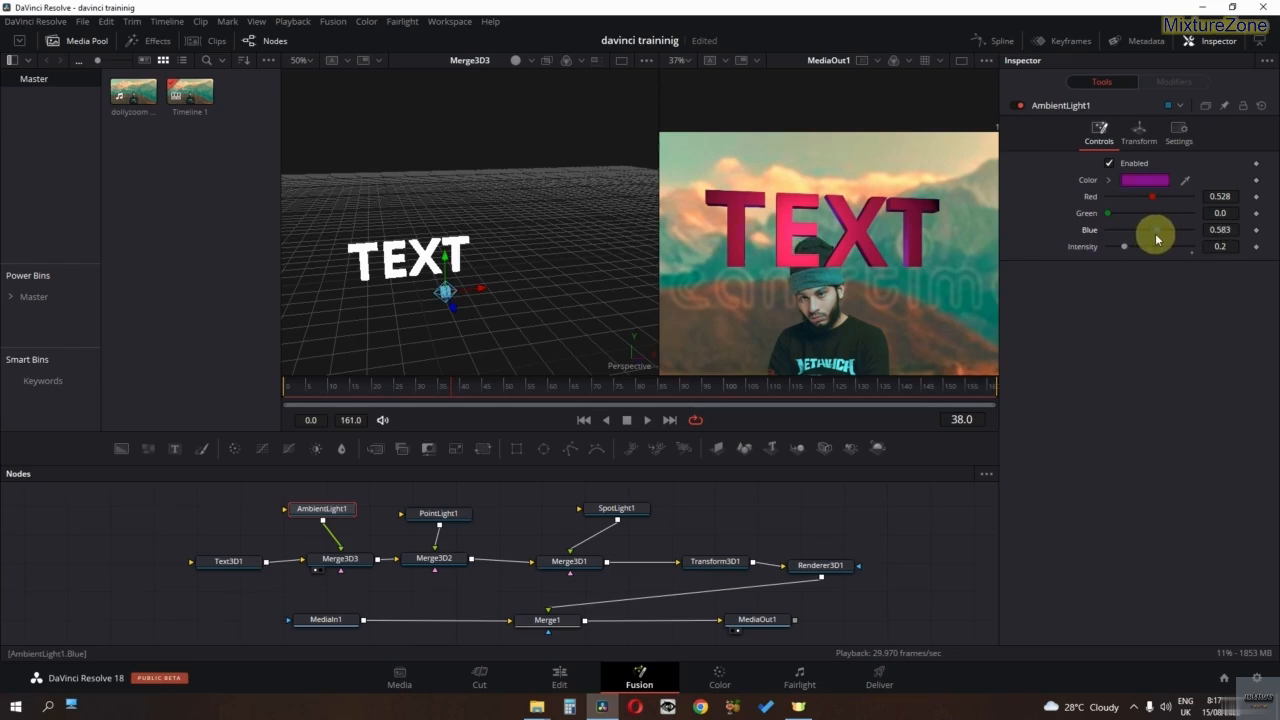
Step: Detach AmbientLight1 from Merge3D3 to compare the lighting and connect it again
{"action": "left_click", "coordinate": [335, 511], "text": "shift"}
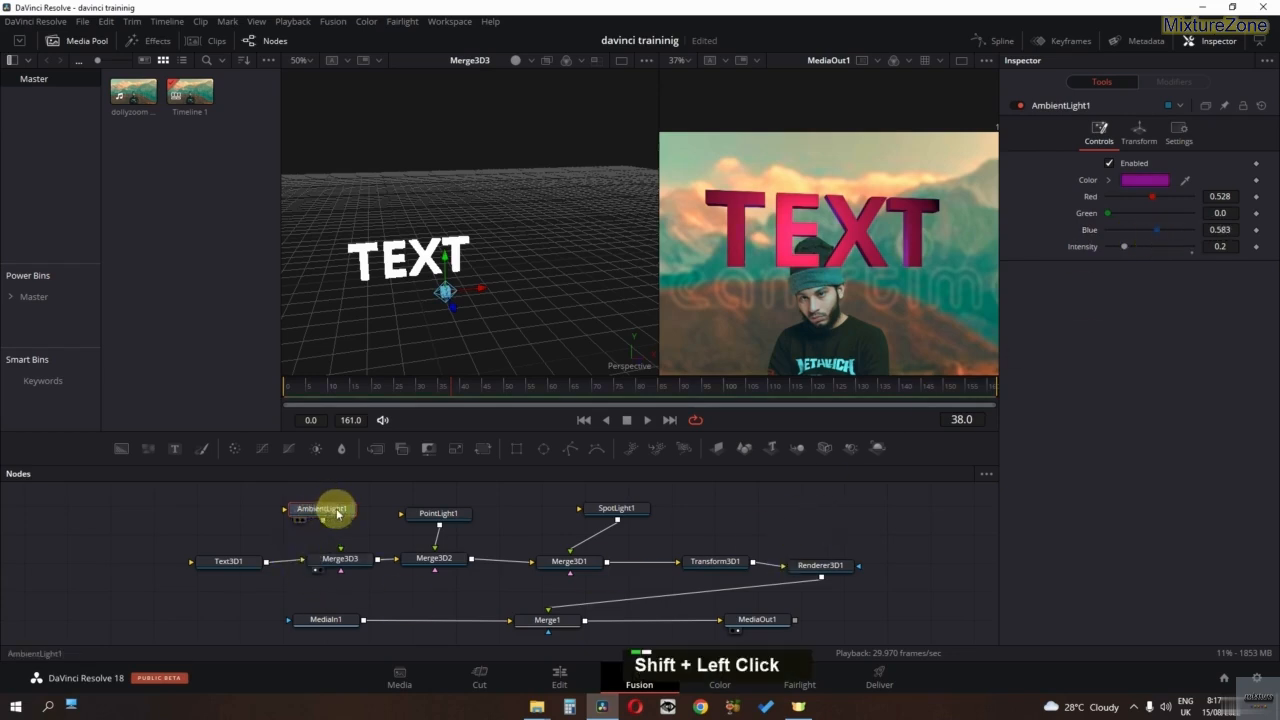
{"action": "left_click_drag", "start_coordinate": [337, 513], "coordinate": [295, 503]}
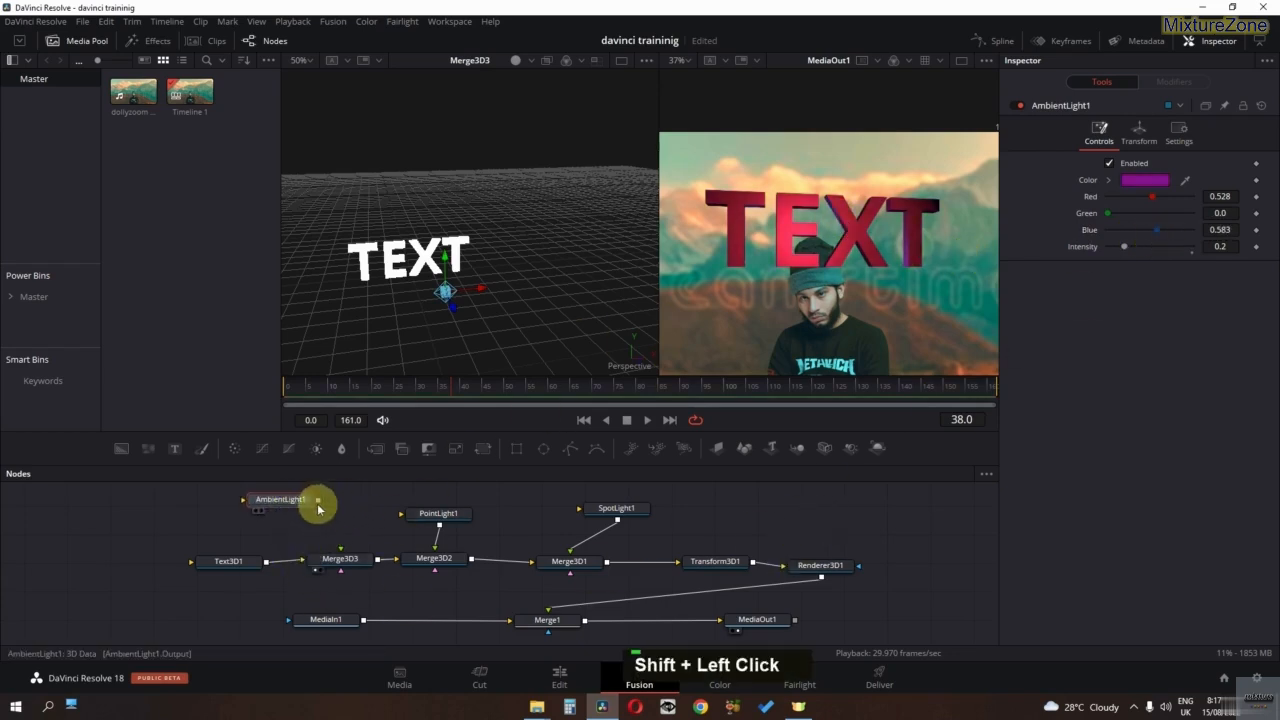
{"action": "left_click_drag", "start_coordinate": [351, 542], "coordinate": [340, 557]}
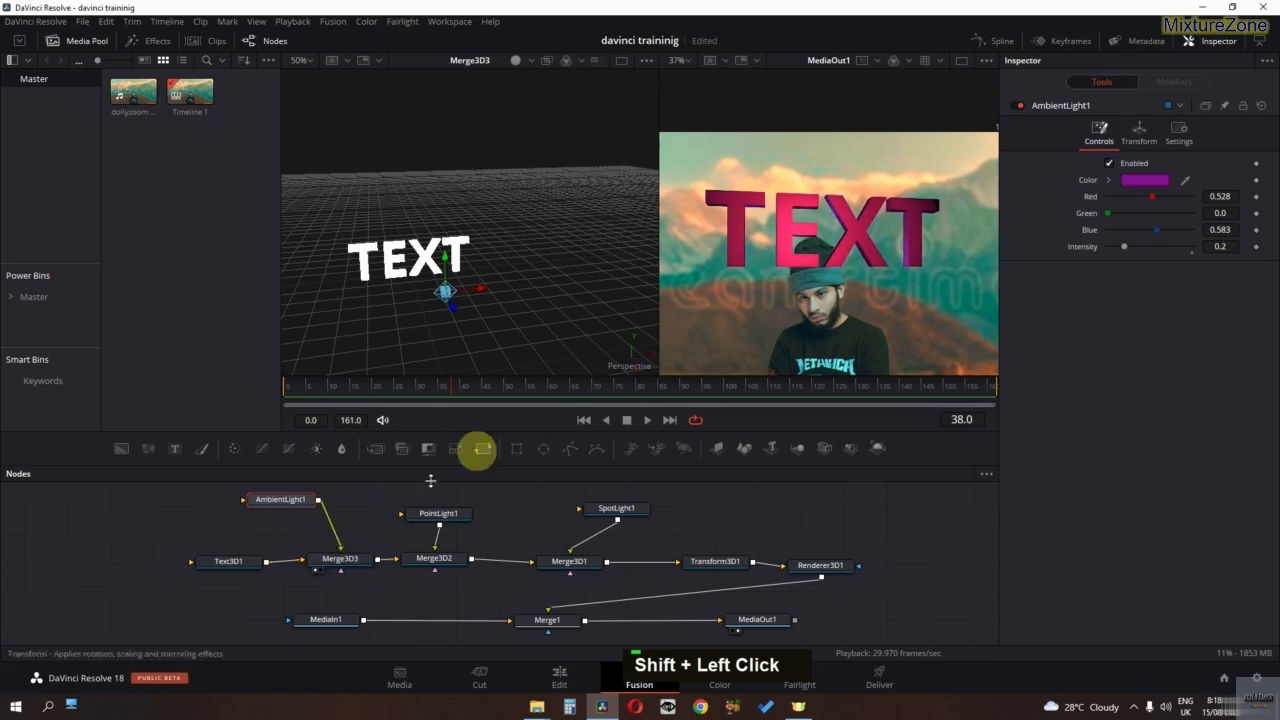
Step: Set Transform3D1's Y rotation to 2723.5, and reconnect AmbientLight1 to Merge3D3 with its node aligned directly above
{"action": "left_click", "coordinate": [705, 561]}
{"action": "left_click_drag", "start_coordinate": [1137, 282], "coordinate": [1190, 285]}
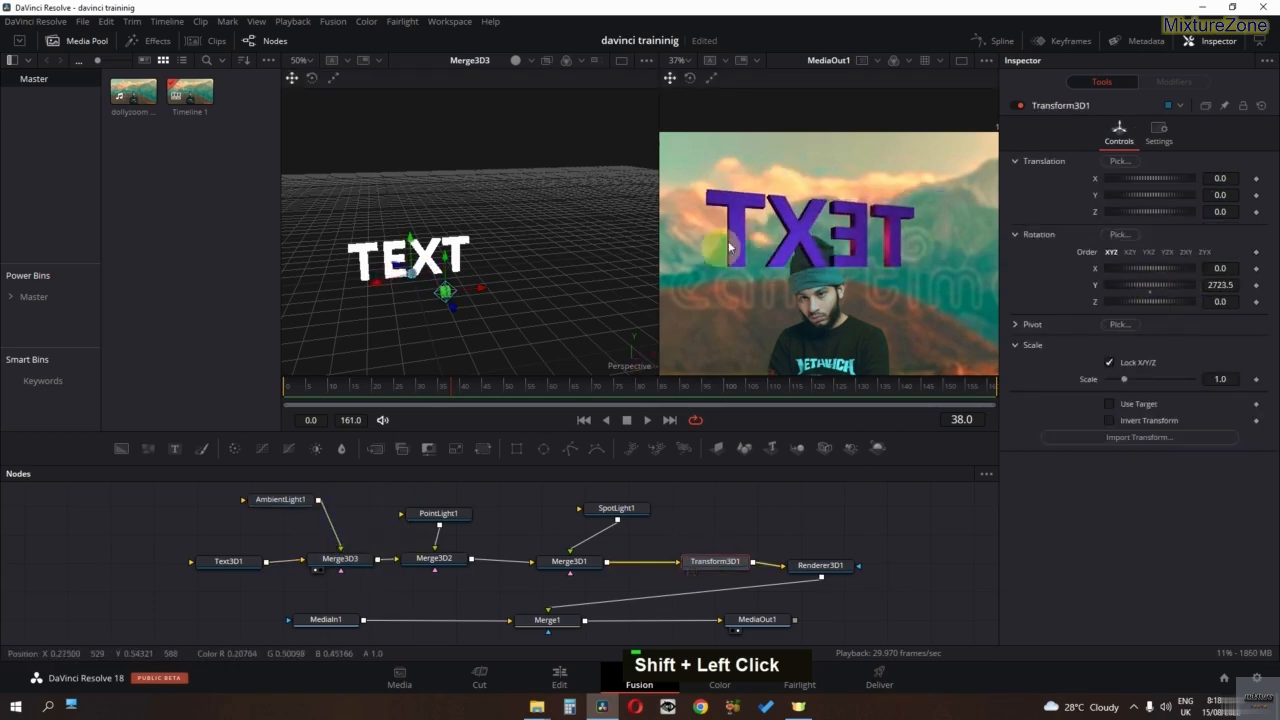
{"action": "left_click_drag", "start_coordinate": [277, 496], "coordinate": [361, 565], "text": "shift"}
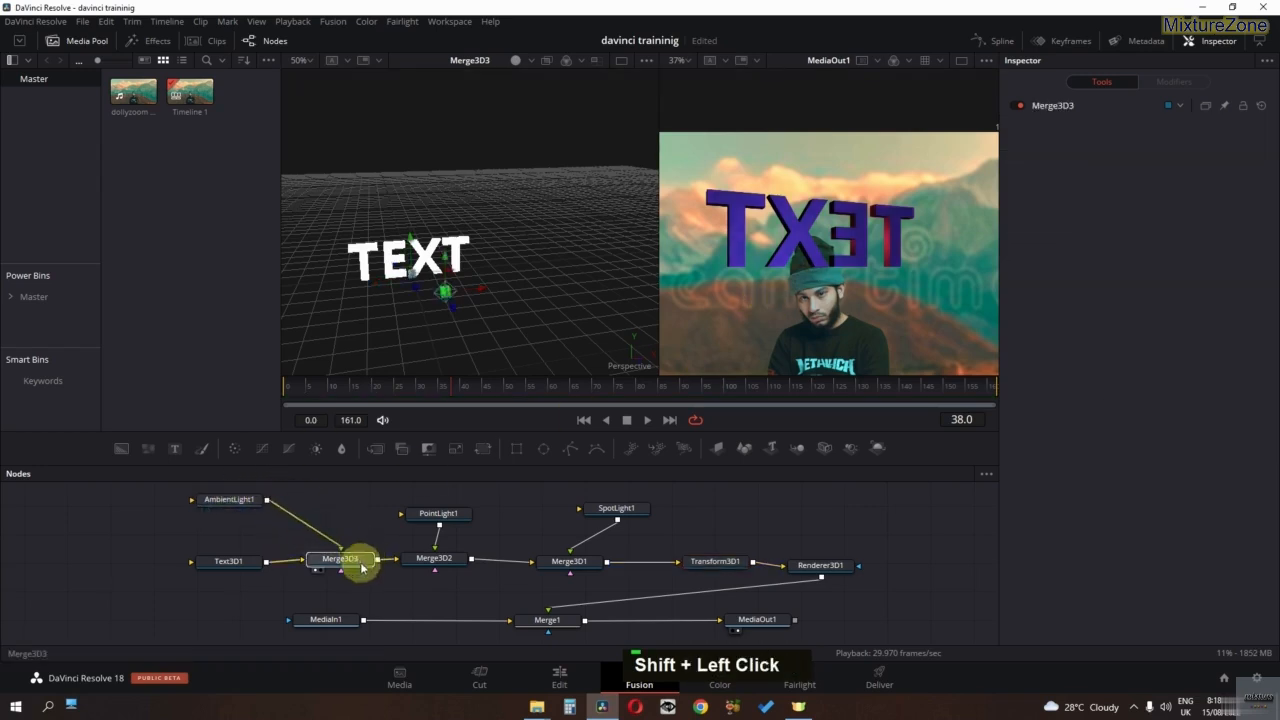
{"action": "left_click_drag", "start_coordinate": [228, 500], "coordinate": [340, 513]}
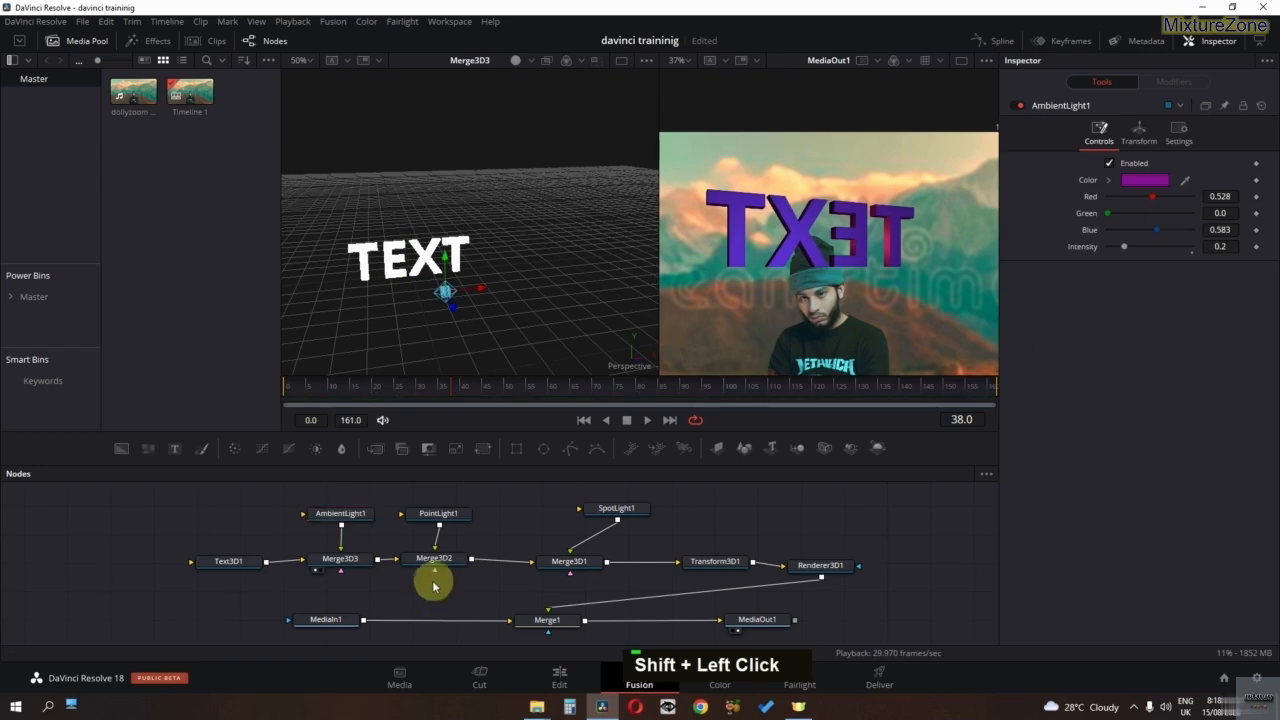
Step: Move Text3D1 away from Merge3D3 and add a Directional Light node joined to it through a new Merge 3D
{"action": "left_click_drag", "start_coordinate": [463, 603], "coordinate": [556, 598]}
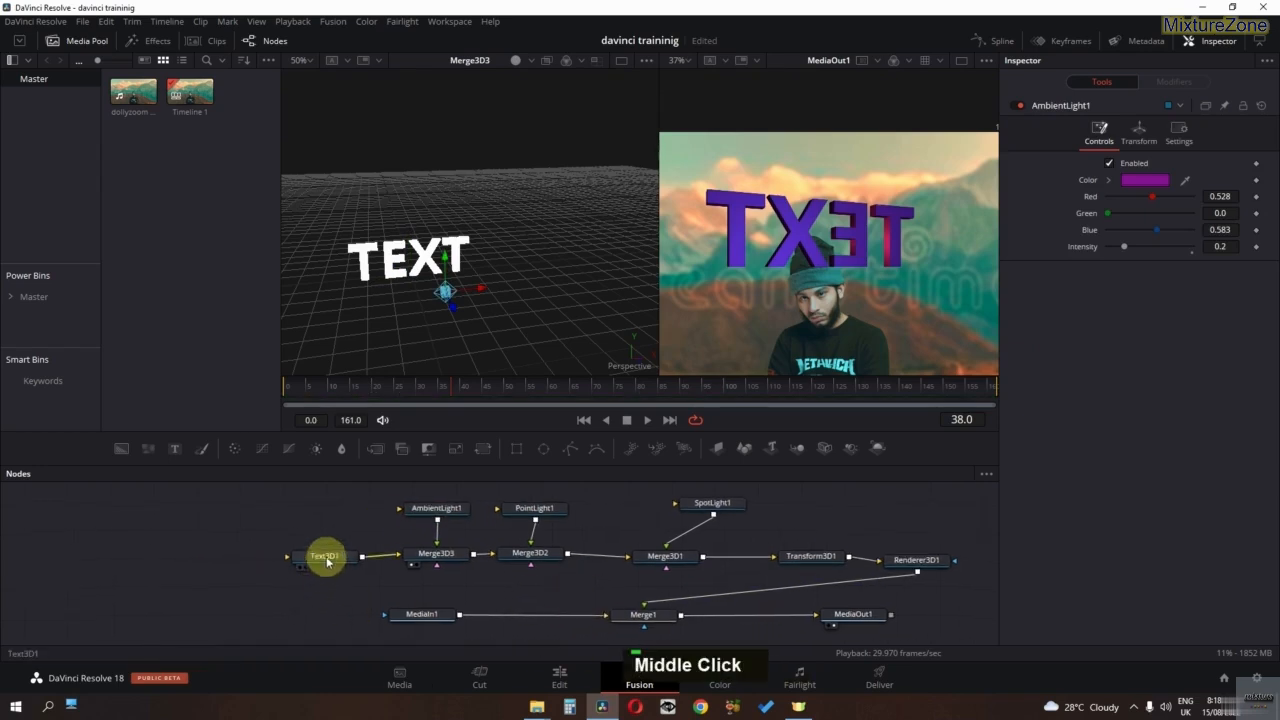
{"action": "left_click_drag", "start_coordinate": [326, 562], "coordinate": [262, 559]}
{"action": "left_click", "coordinate": [258, 554]}
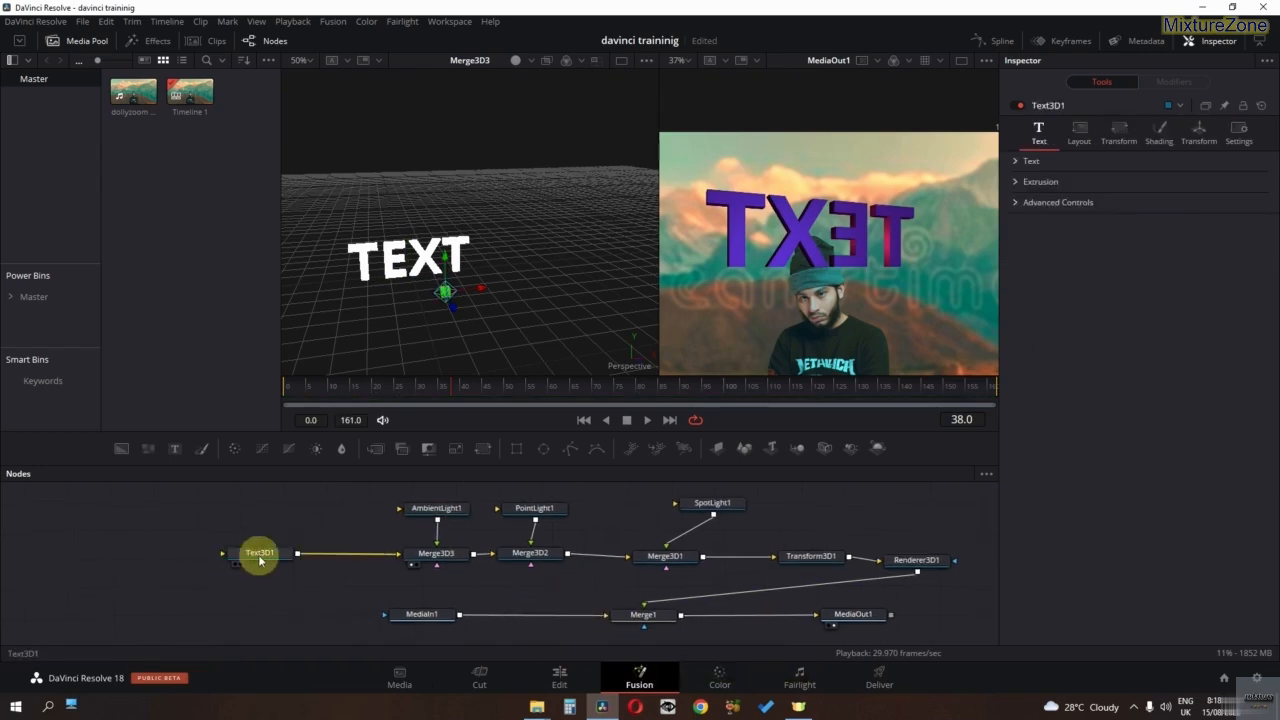
{"action": "key", "text": "shift+space"}
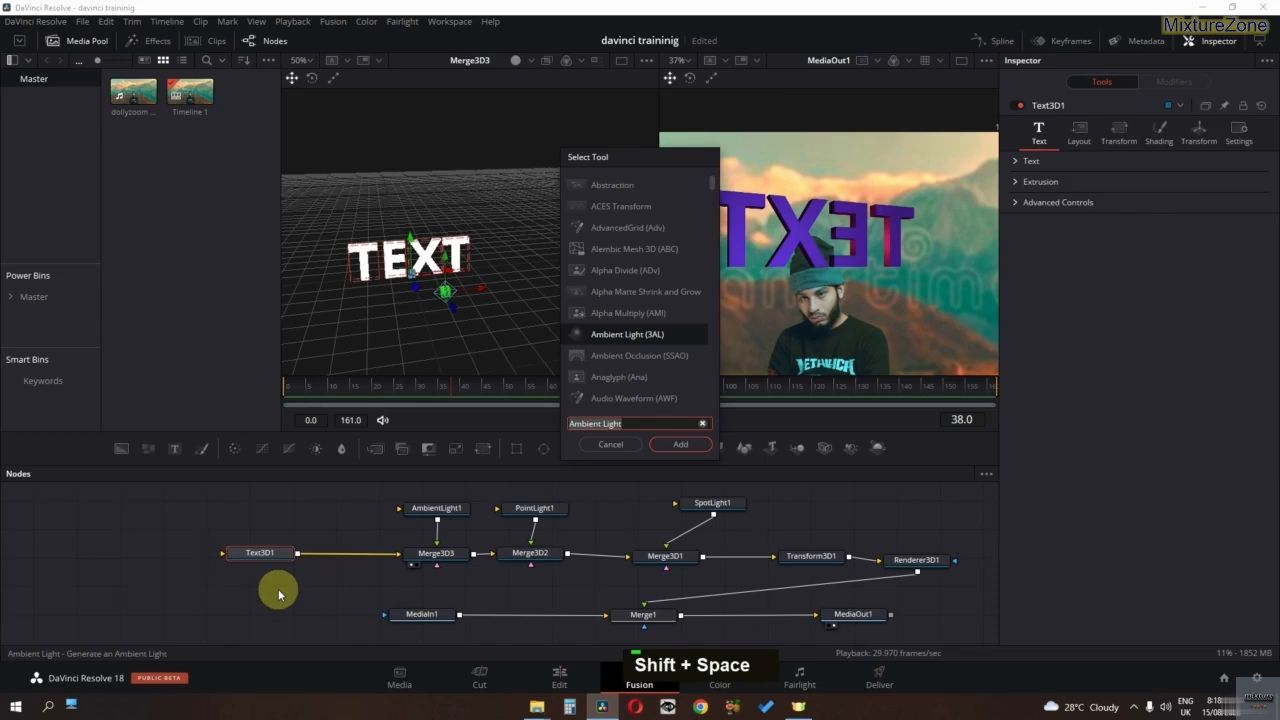
{"action": "type", "text": "dire"}
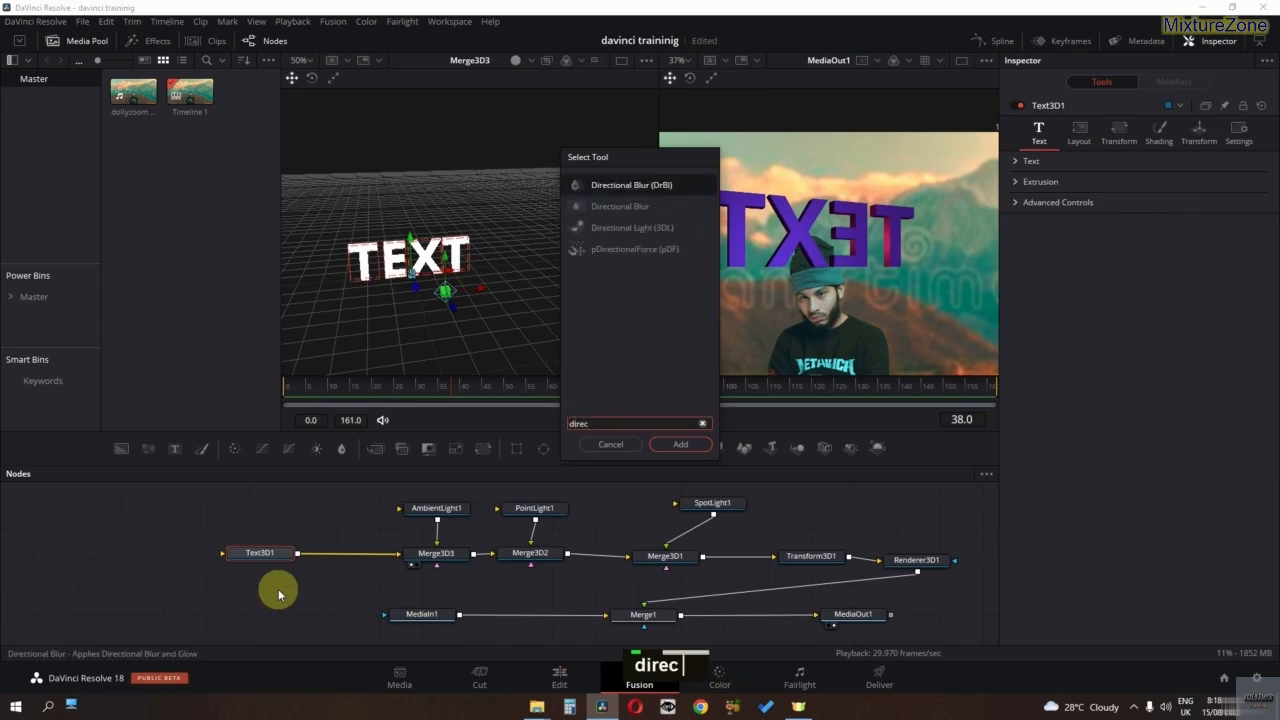
{"action": "type", "text": "c"}
{"action": "left_click", "coordinate": [615, 228]}
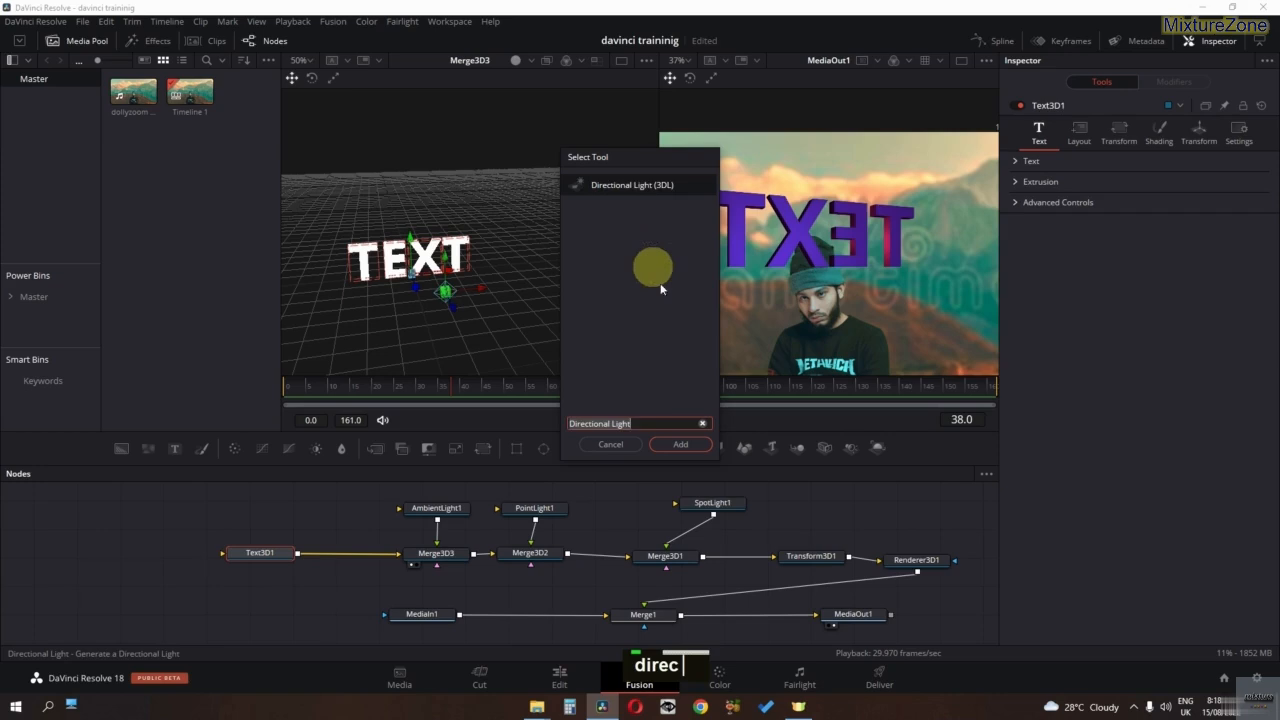
{"action": "left_click", "coordinate": [670, 444]}
{"action": "left_click_drag", "start_coordinate": [342, 580], "coordinate": [349, 551]}
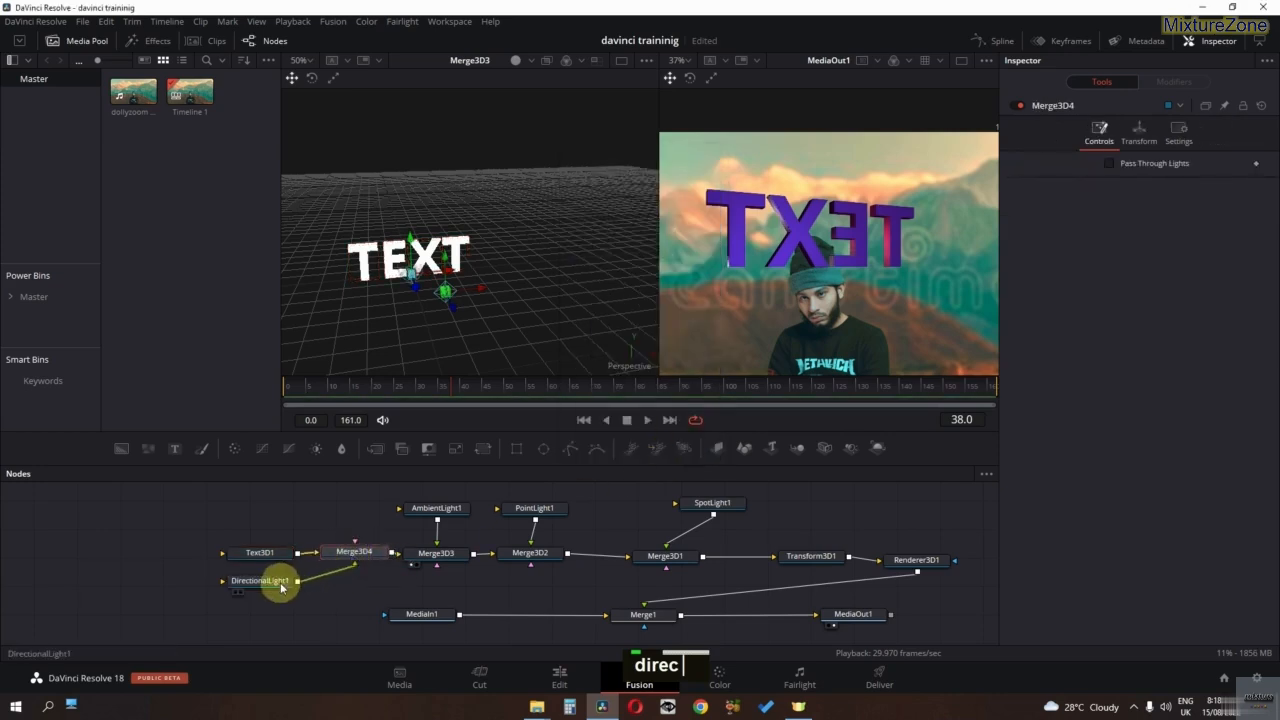
Step: Place DirectionalLight1 directly above Merge3D4 and set Transform3D1's Y rotation to 2890.5
{"action": "left_click_drag", "start_coordinate": [280, 582], "coordinate": [356, 514]}
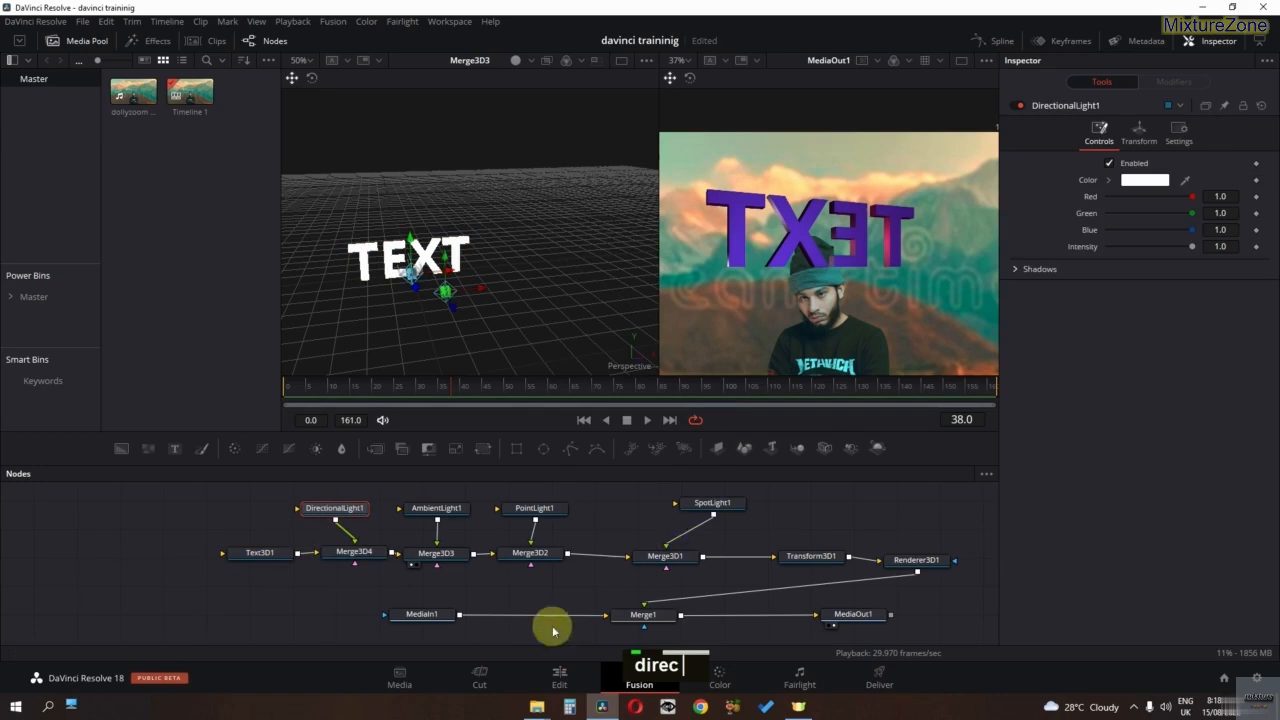
{"action": "left_click", "coordinate": [811, 556]}
{"action": "left_click_drag", "start_coordinate": [1134, 286], "coordinate": [1172, 288]}
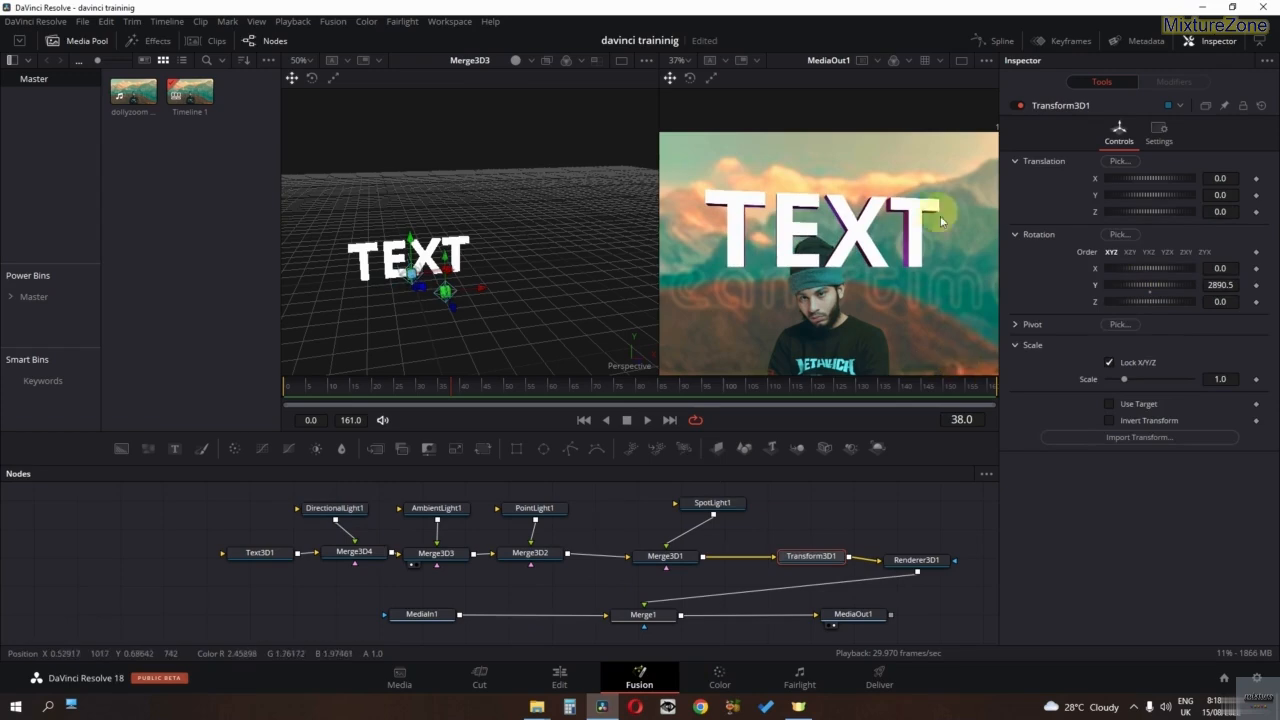
Step: Show Merge3D4 in the first viewer and rotate DirectionalLight1 to X 487.8, Y -86.1 and Z 219.1
{"action": "left_click", "coordinate": [339, 559]}
{"action": "type", "text": "direc 1"}
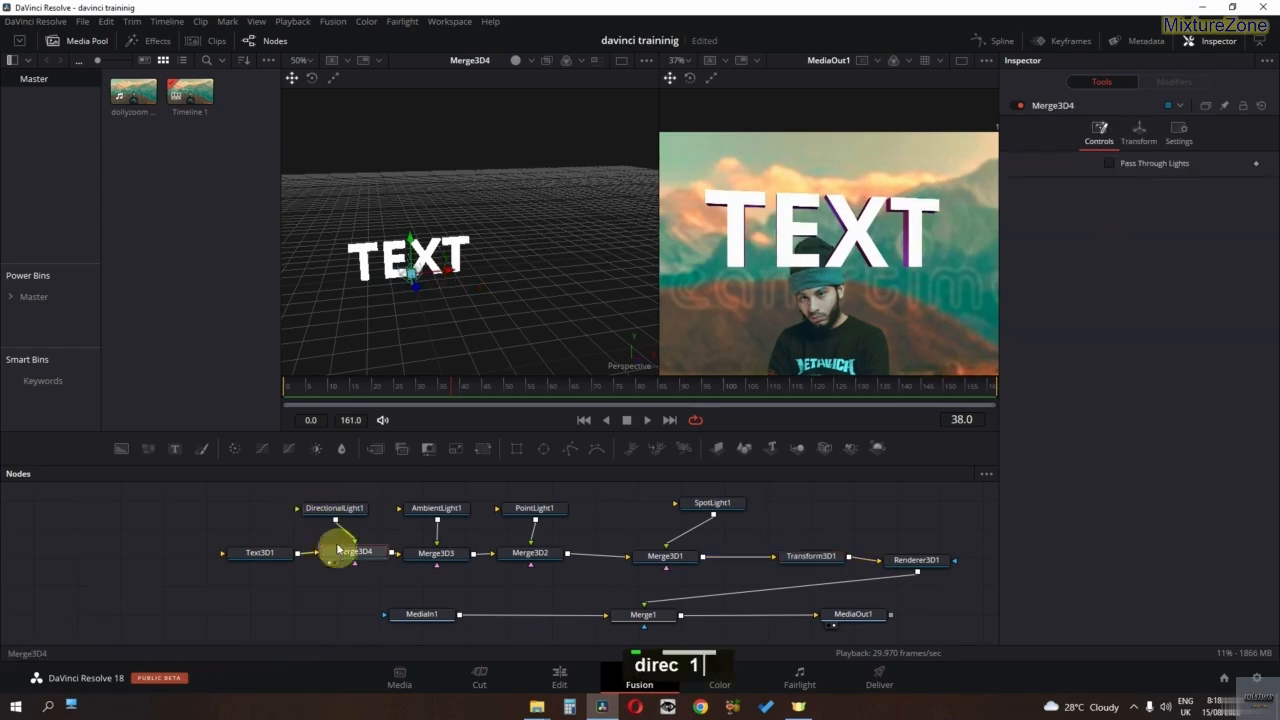
{"action": "left_click", "coordinate": [331, 508]}
{"action": "left_click", "coordinate": [1131, 141]}
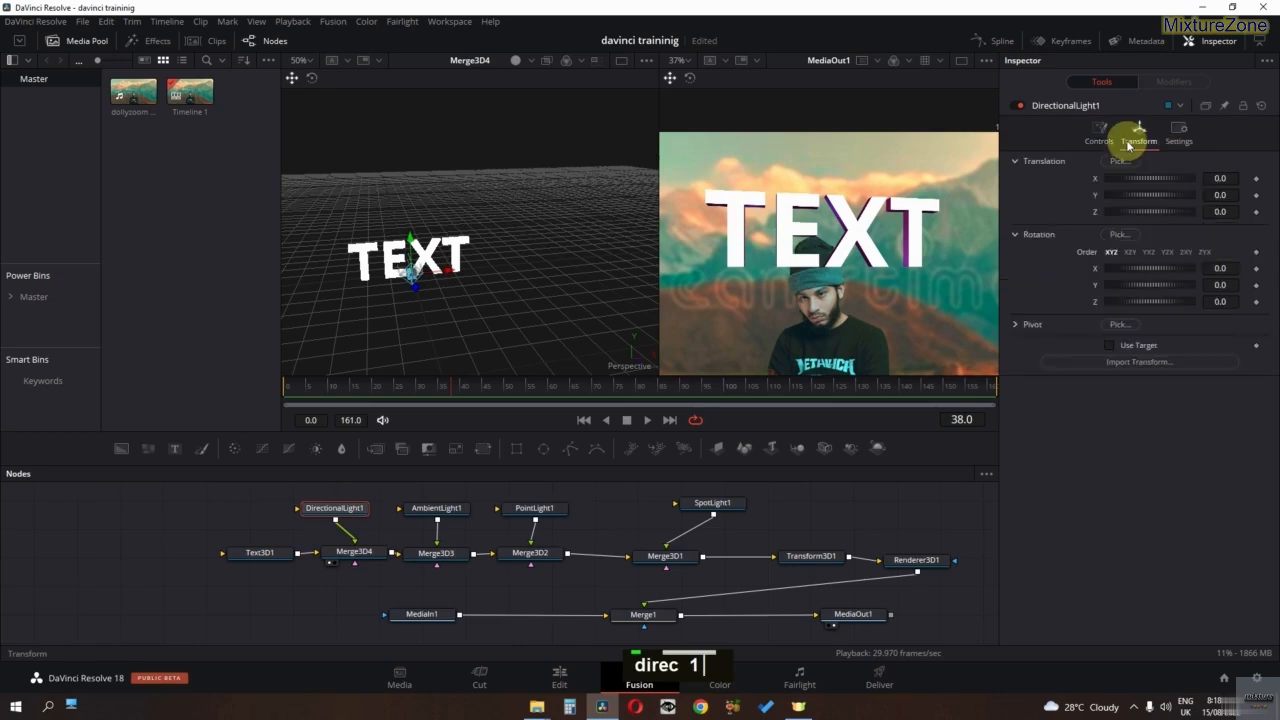
{"action": "left_click_drag", "start_coordinate": [1124, 266], "coordinate": [1108, 288]}
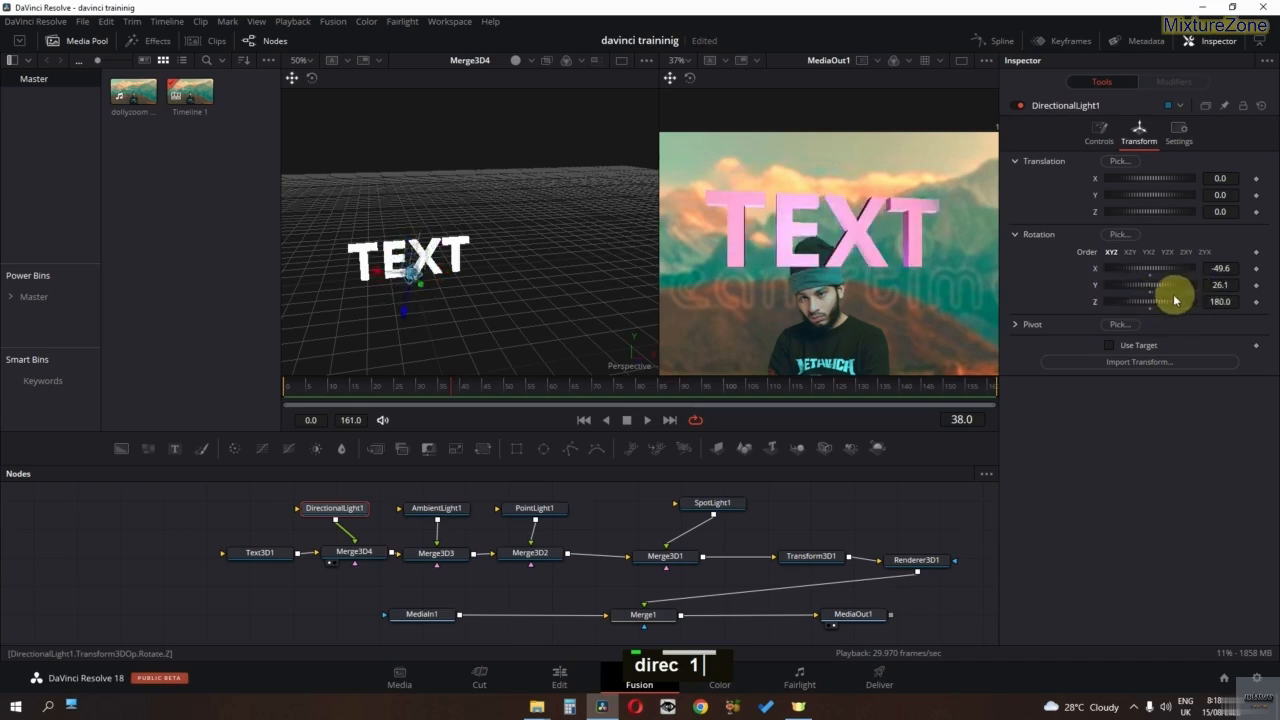
{"action": "left_click_drag", "start_coordinate": [1165, 277], "coordinate": [1197, 280]}
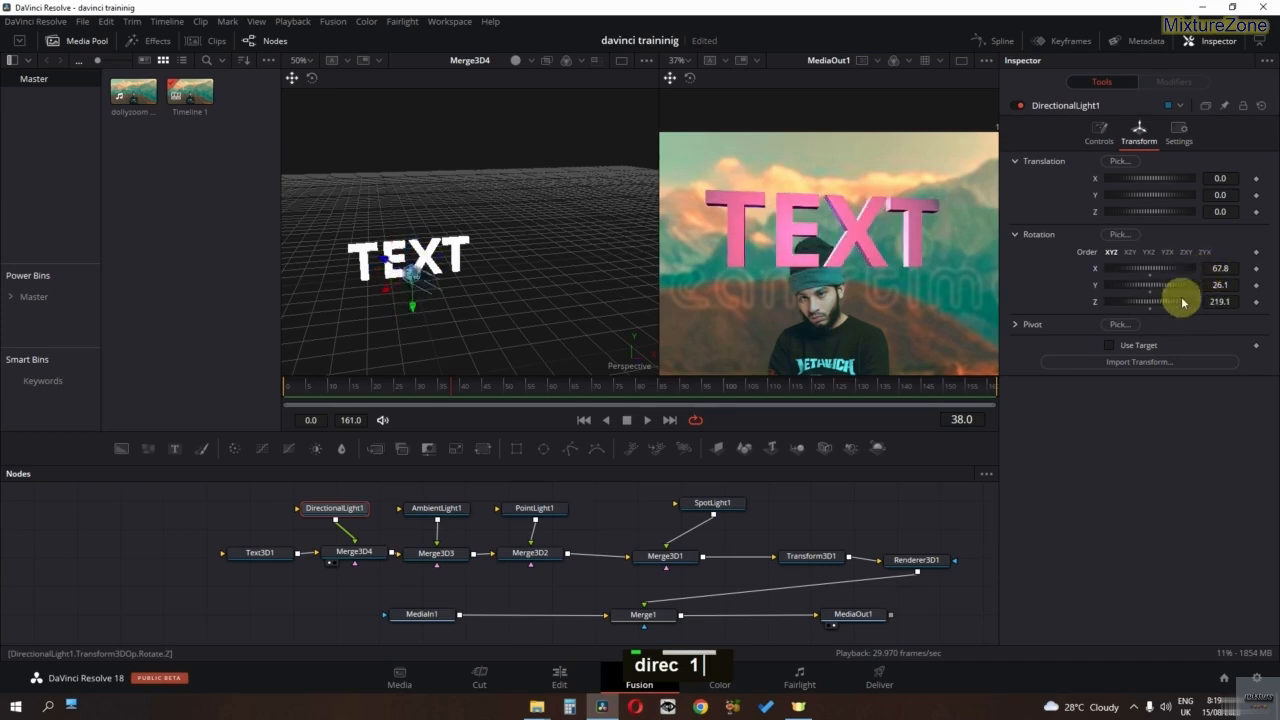
{"action": "left_click_drag", "start_coordinate": [1155, 287], "coordinate": [1240, 258]}
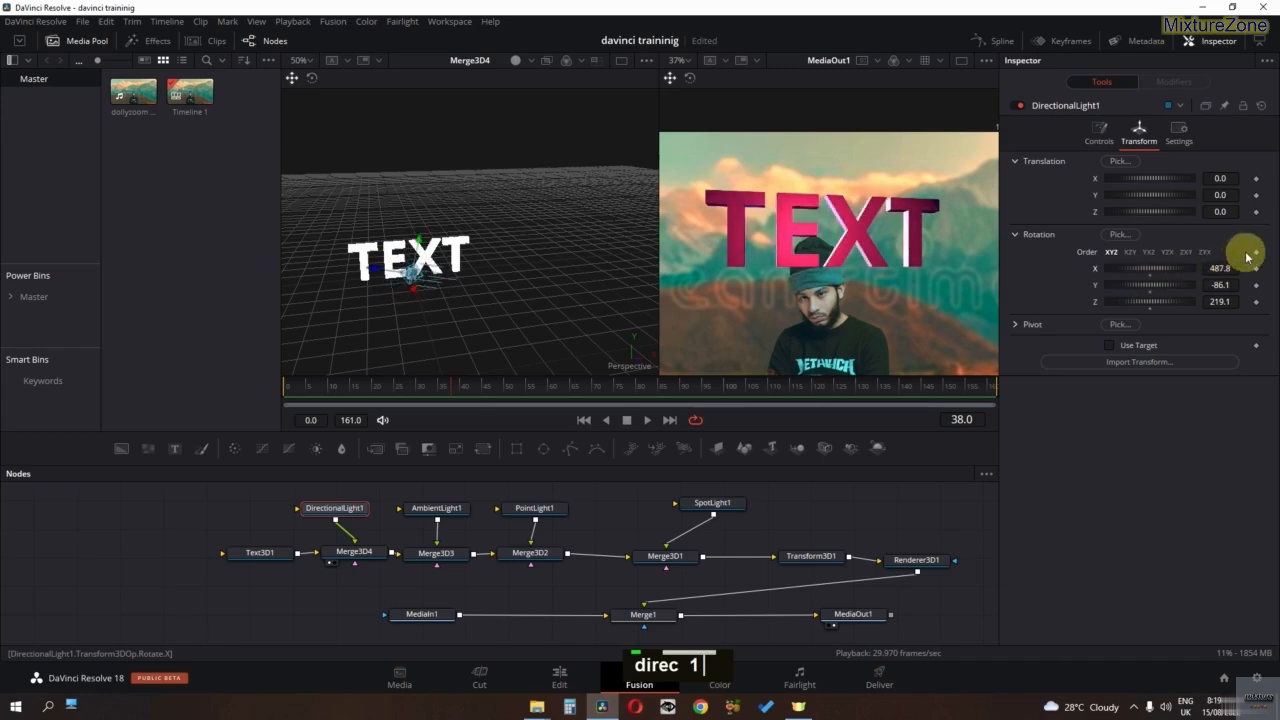
Step: Set the directional light's colour to yellow-green with RGB 0.831372, 1.0, 0.0
{"action": "left_click", "coordinate": [1099, 131]}
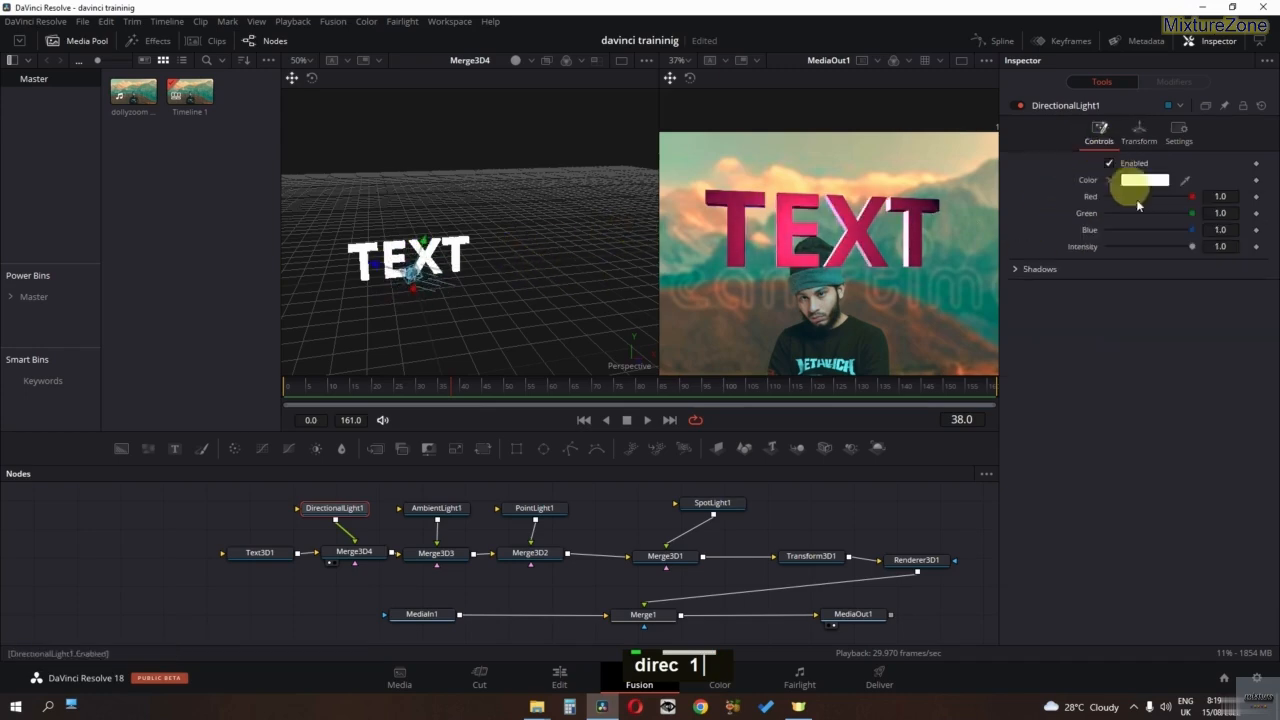
{"action": "double_click", "coordinate": [1163, 182]}
{"action": "left_click_drag", "start_coordinate": [689, 221], "coordinate": [647, 326]}
{"action": "left_click", "coordinate": [600, 342]}
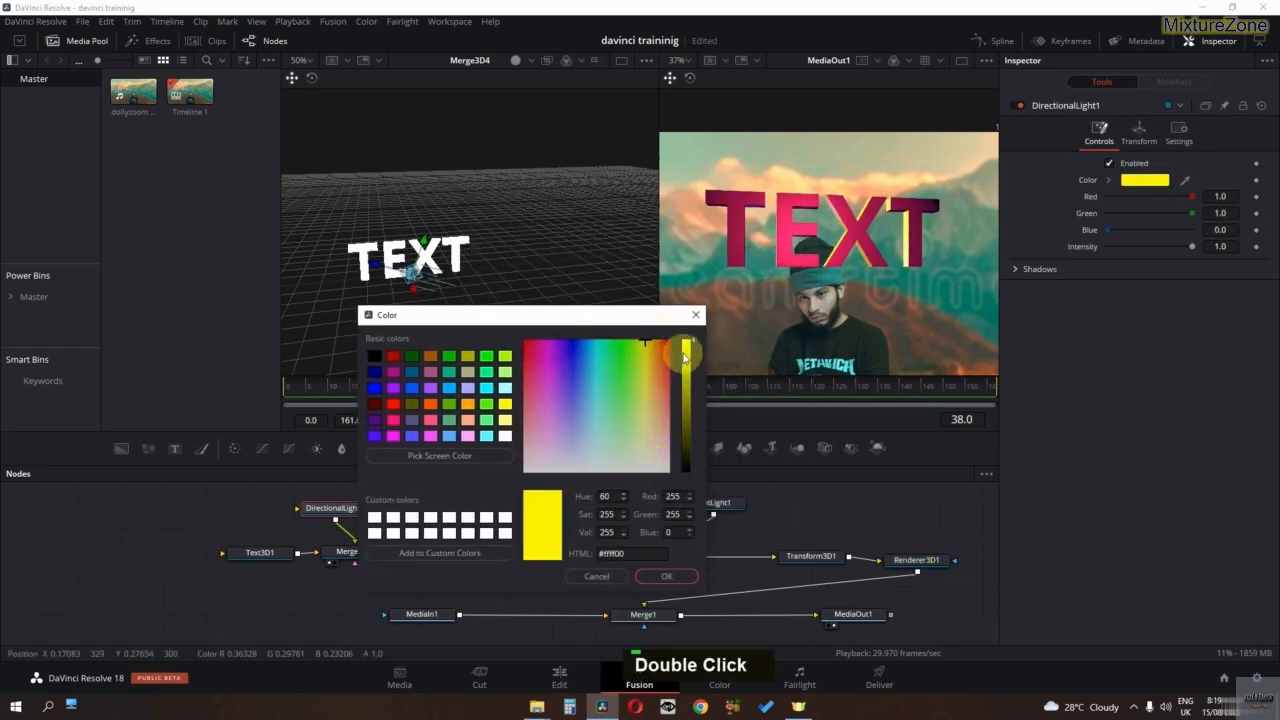
{"action": "left_click_drag", "start_coordinate": [686, 357], "coordinate": [643, 335]}
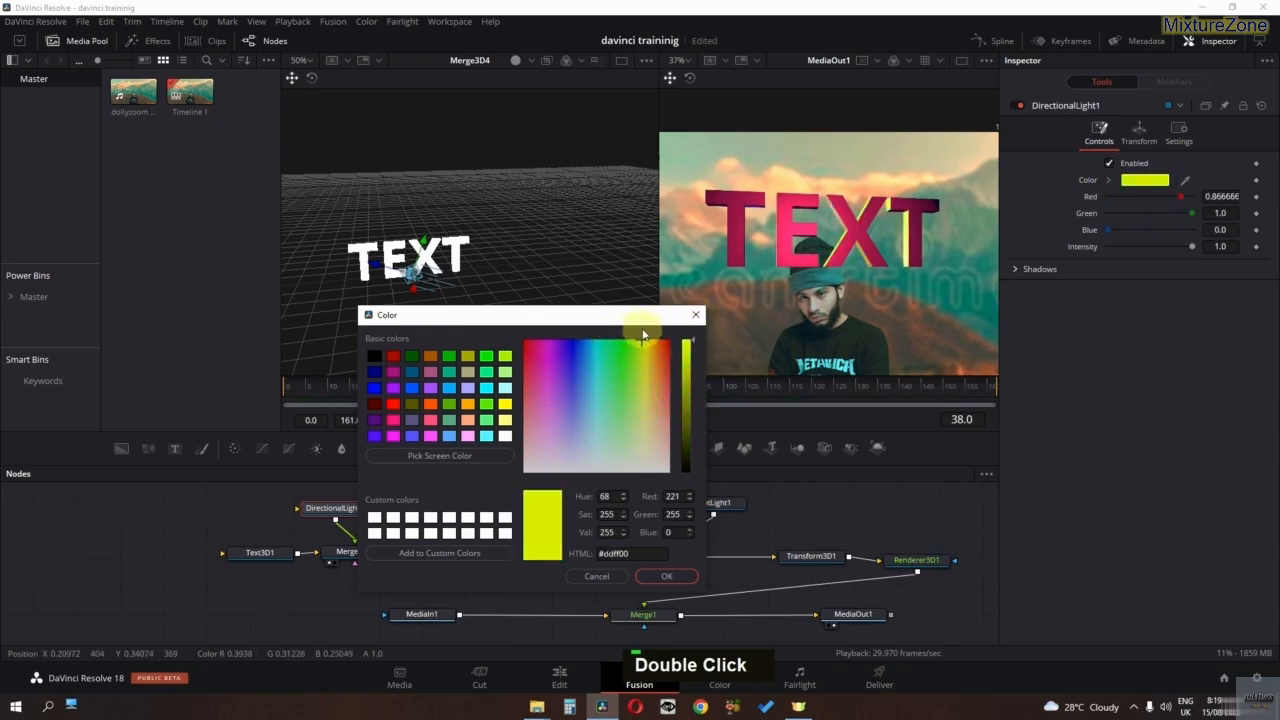
{"action": "left_click", "coordinate": [668, 577]}
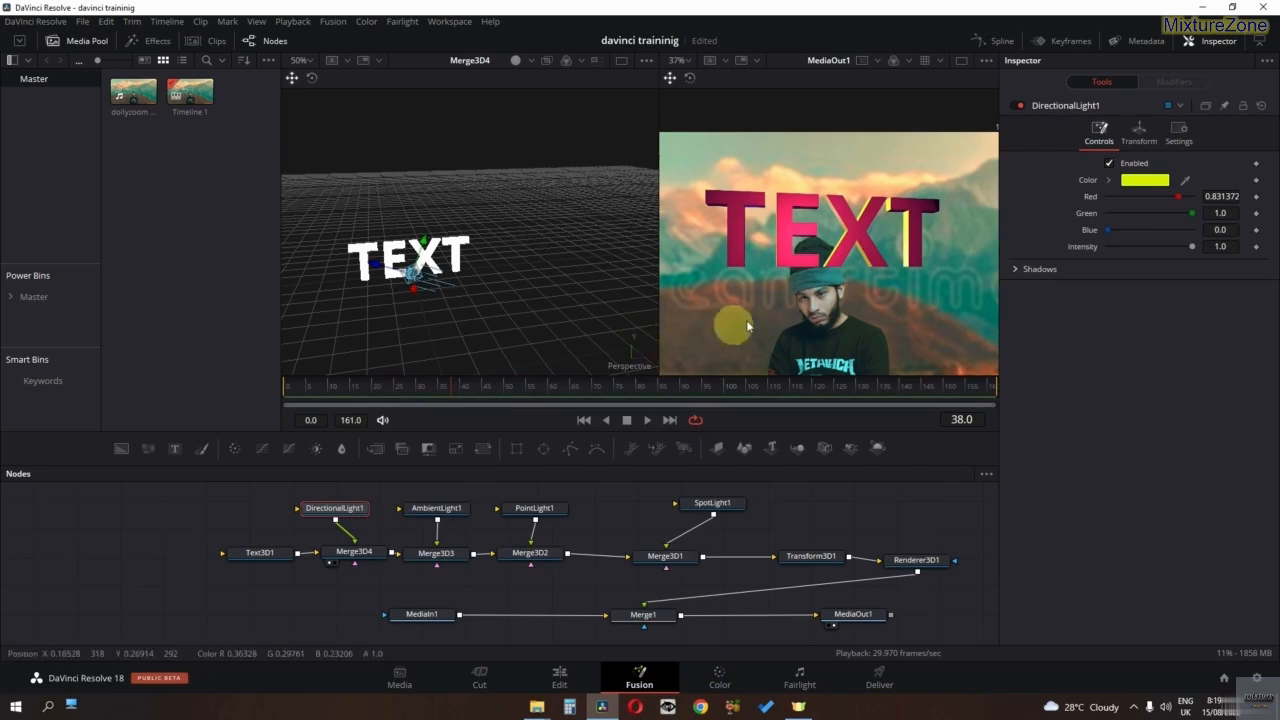
Step: Set Transform3D1's Y rotation to 2530.5, insert the node between Text3D1 and Merge3D4, and turn the text further around Y to compare the lighting
{"action": "left_click", "coordinate": [806, 556]}
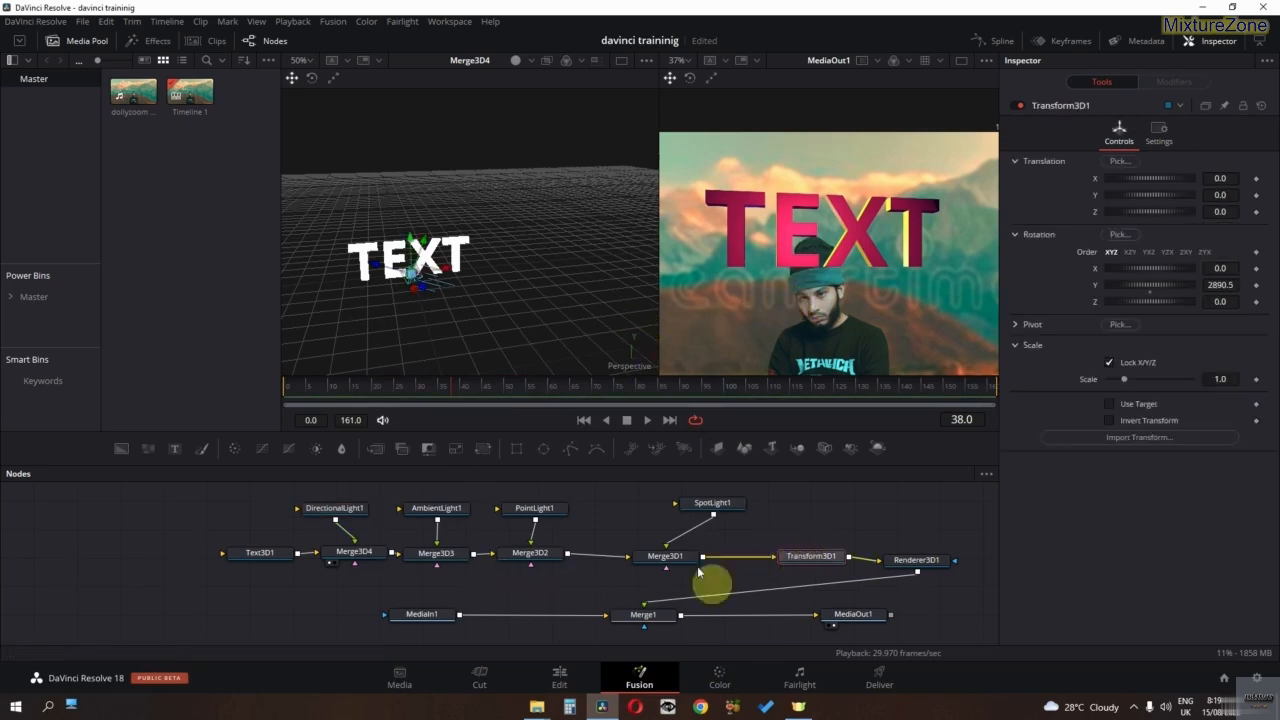
{"action": "left_click_drag", "start_coordinate": [1146, 293], "coordinate": [1051, 294]}
{"action": "left_click_drag", "start_coordinate": [258, 555], "coordinate": [154, 555]}
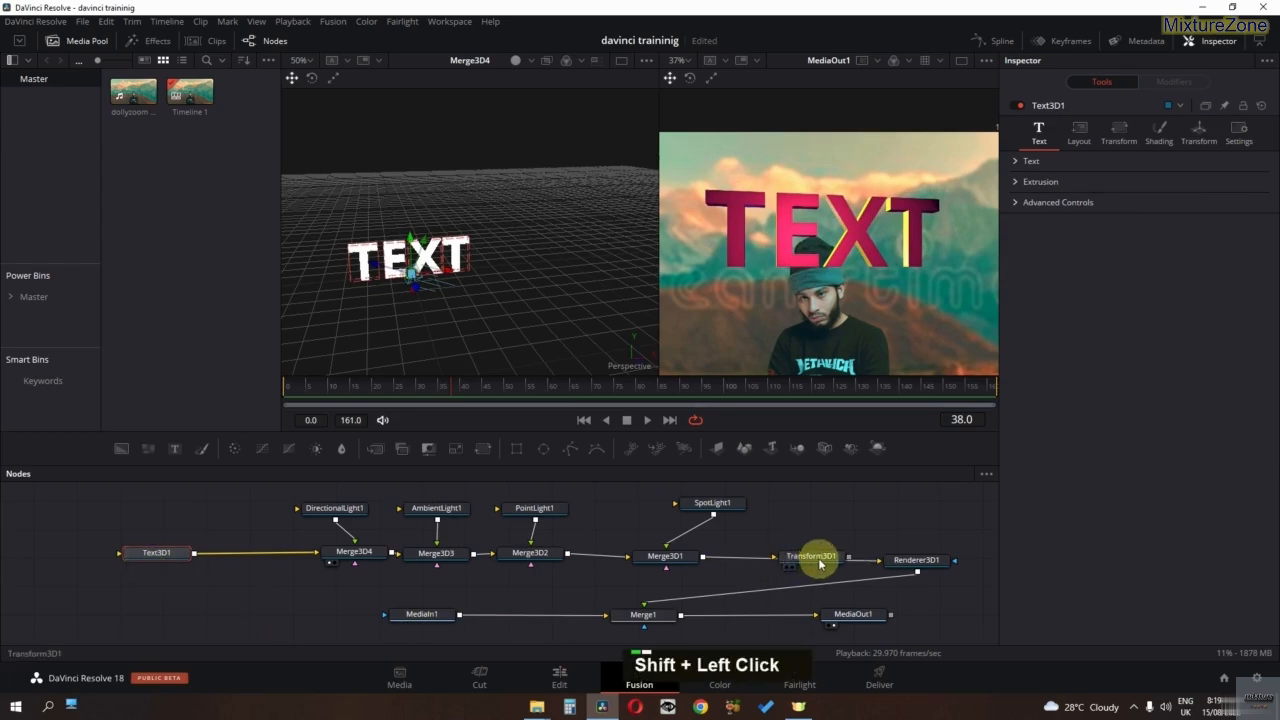
{"action": "left_click_drag", "start_coordinate": [820, 564], "coordinate": [259, 557]}
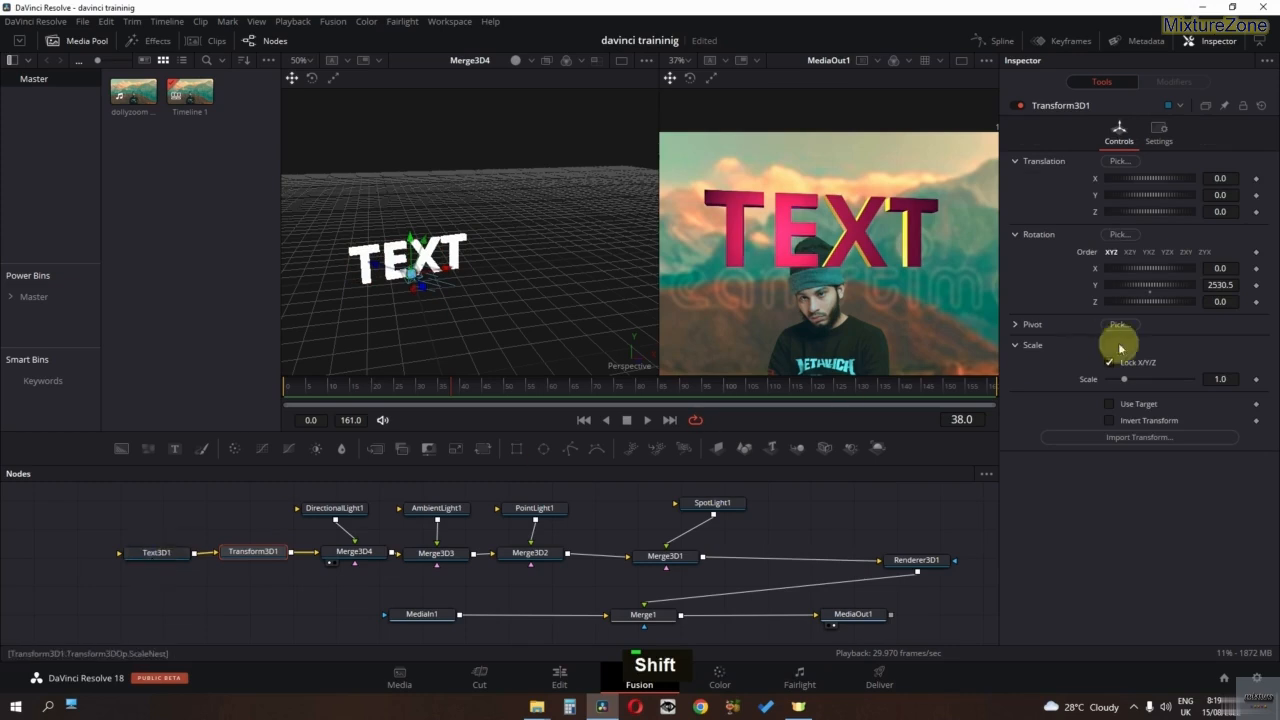
{"action": "left_click_drag", "start_coordinate": [1137, 289], "coordinate": [1226, 297]}
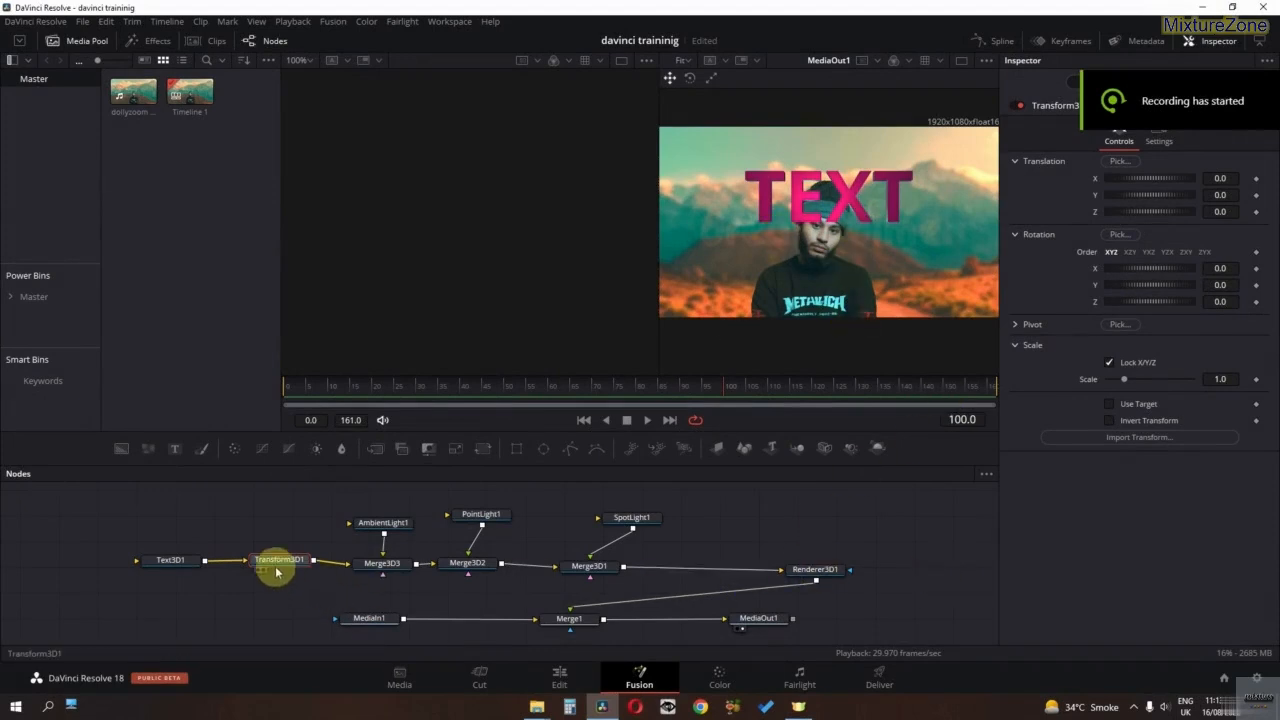
Step: Set Transform3D1's Y rotation to 365.2 and add a keyframe for it at frame 0
{"action": "left_click_drag", "start_coordinate": [1109, 283], "coordinate": [1205, 298]}
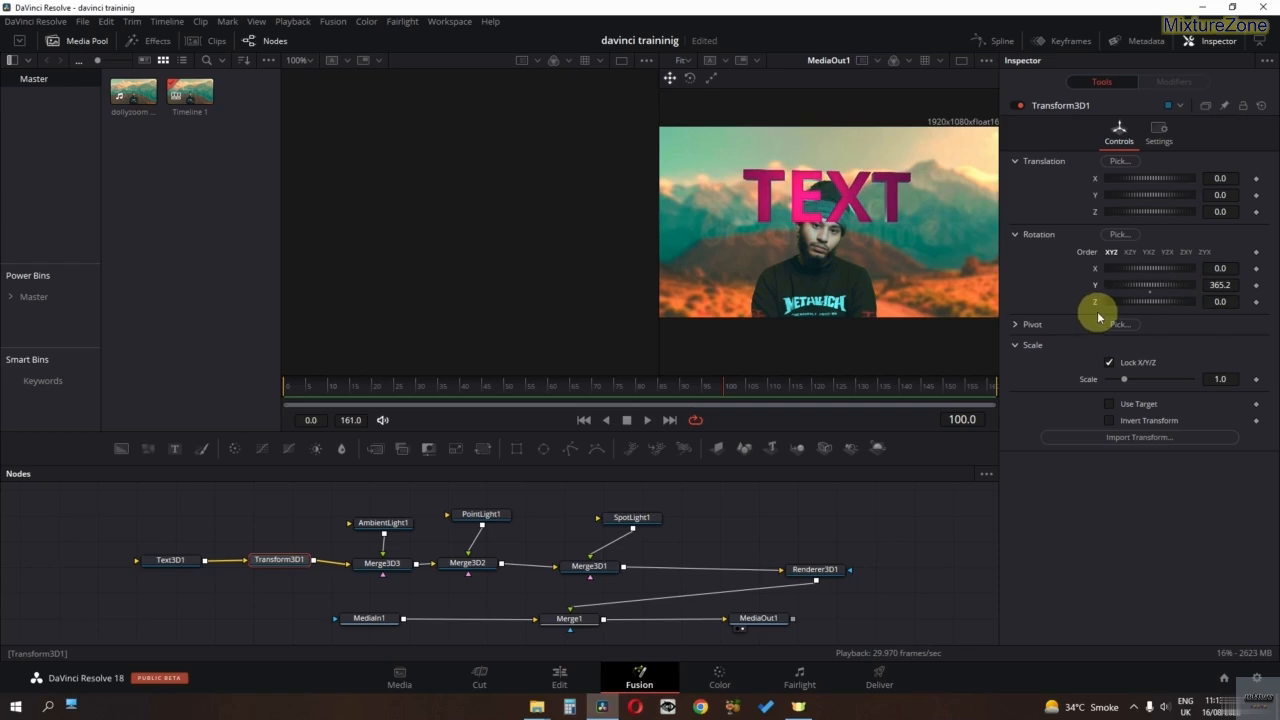
{"action": "left_click_drag", "start_coordinate": [300, 392], "coordinate": [163, 394]}
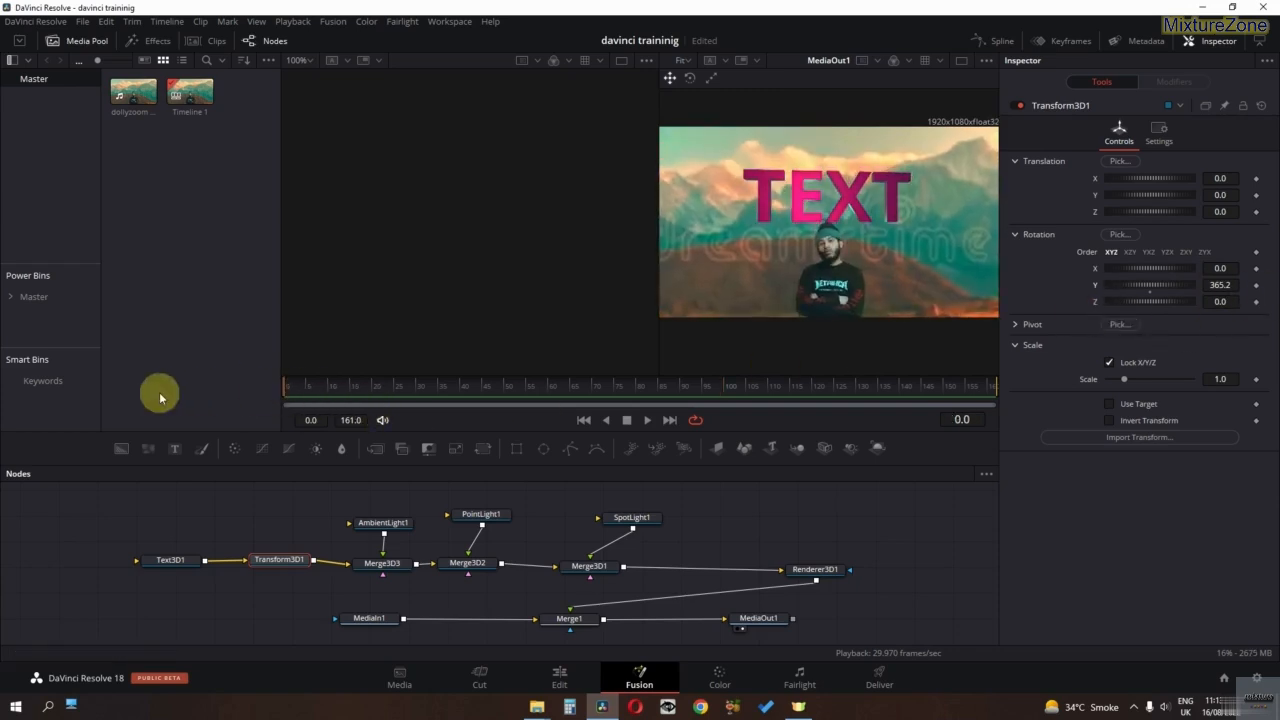
{"action": "left_click", "coordinate": [1255, 288]}
Step: Keyframe Transform3D1's Y rotation at 1090.4 on frame 45 and play the spinning text from the start
{"action": "left_click_drag", "start_coordinate": [291, 393], "coordinate": [484, 392]}
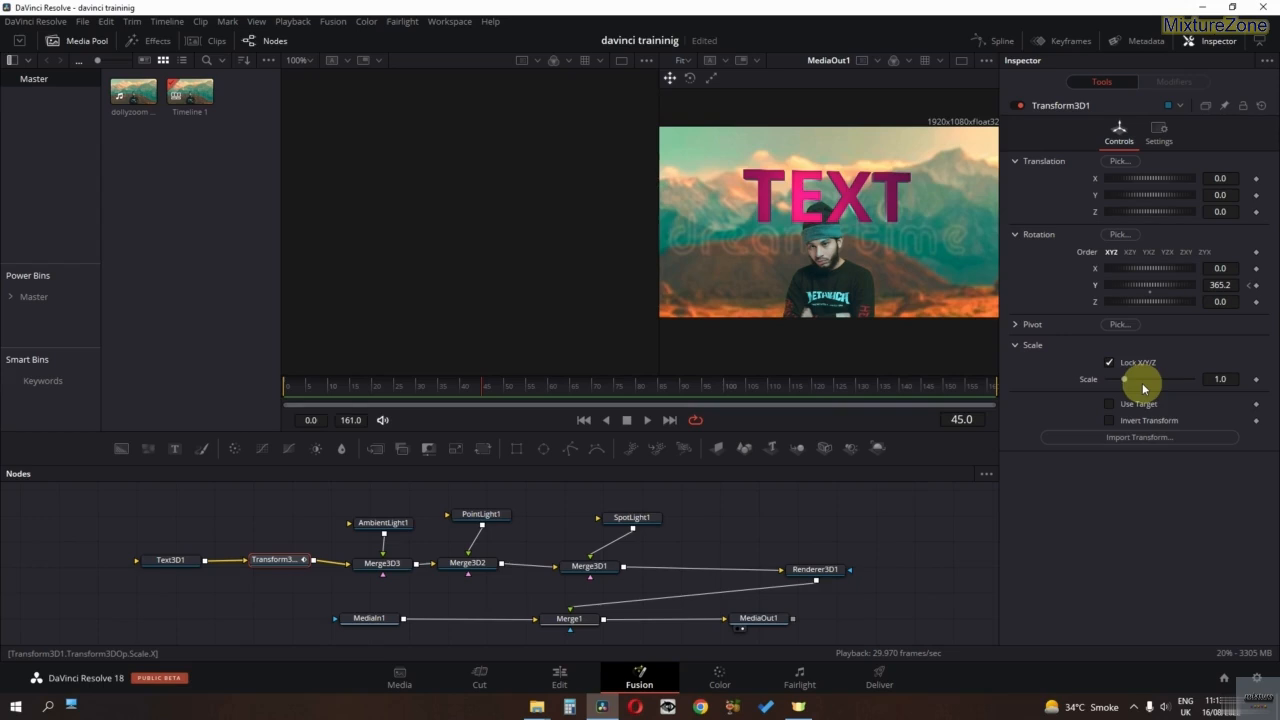
{"action": "left_click_drag", "start_coordinate": [1129, 286], "coordinate": [1272, 293]}
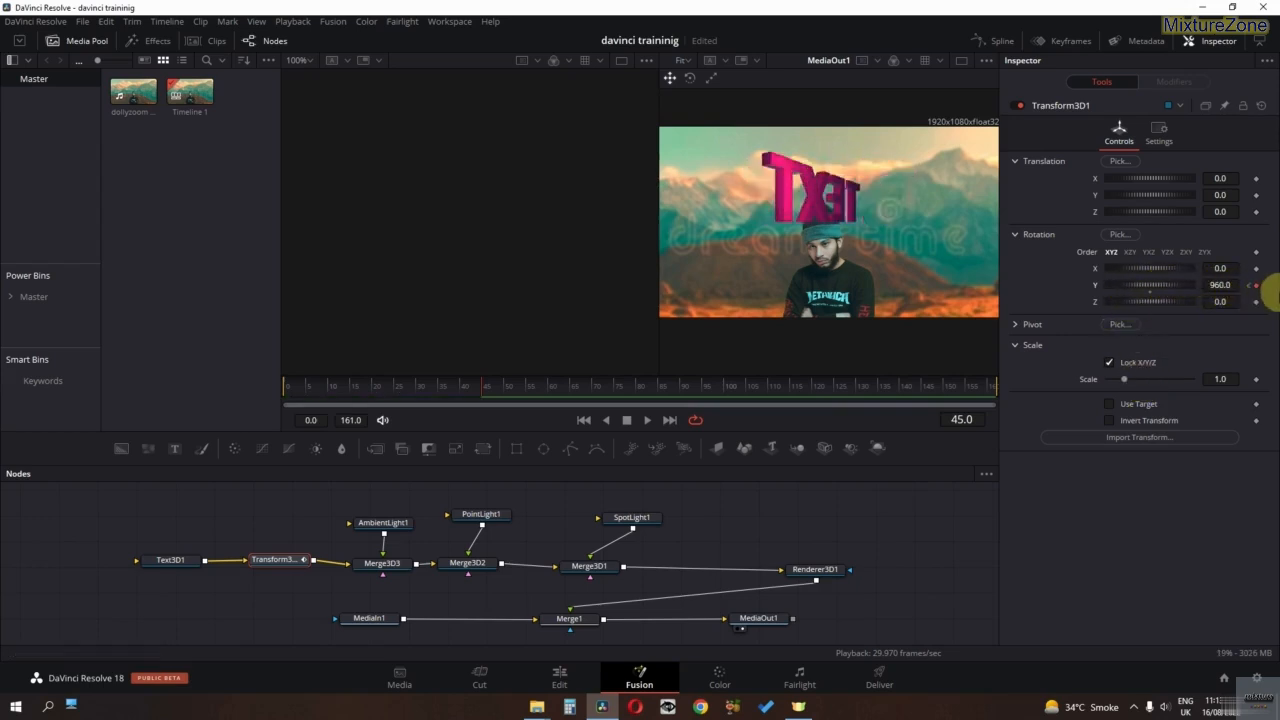
{"action": "left_click_drag", "start_coordinate": [1149, 282], "coordinate": [1183, 297]}
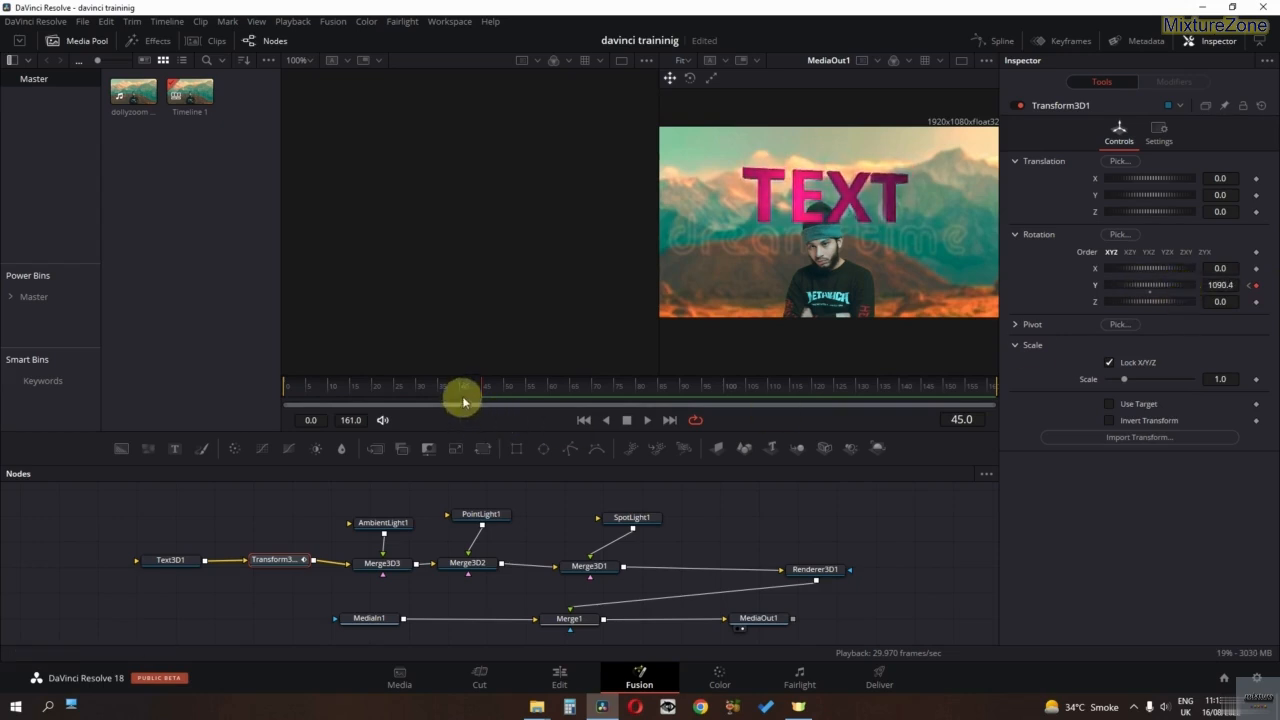
{"action": "left_click_drag", "start_coordinate": [463, 397], "coordinate": [236, 387]}
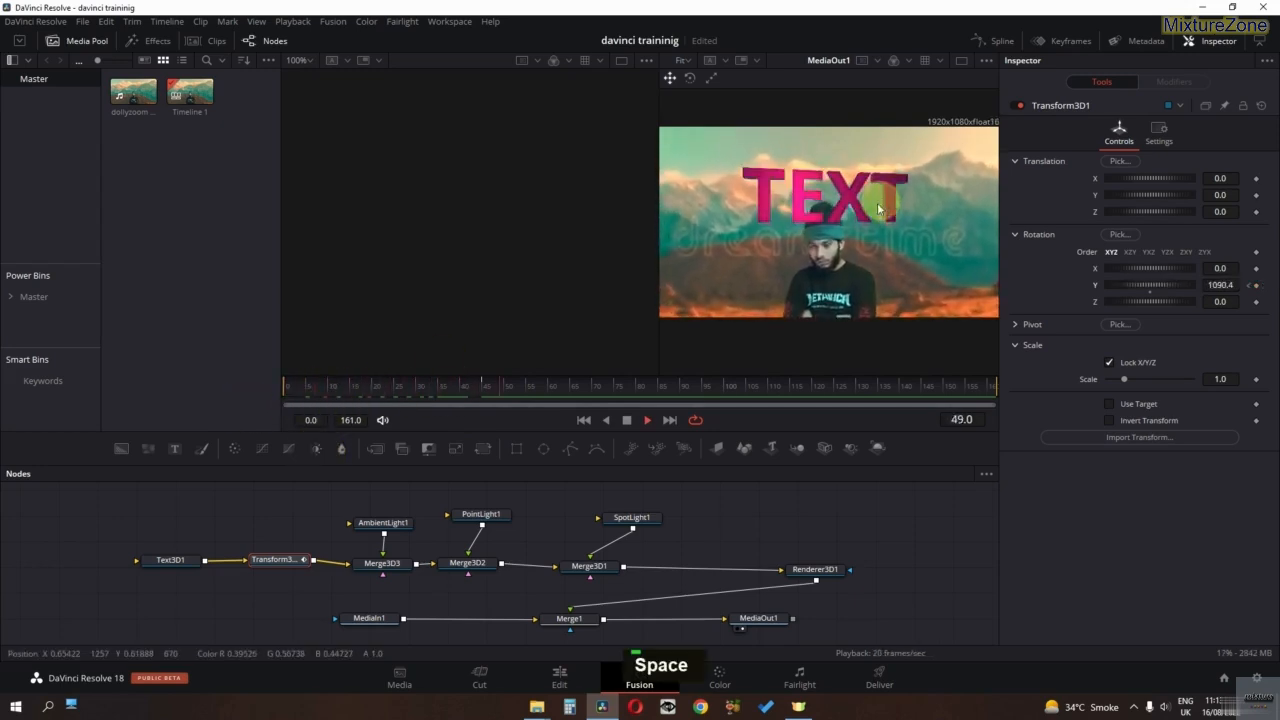
{"action": "key", "text": "space"}
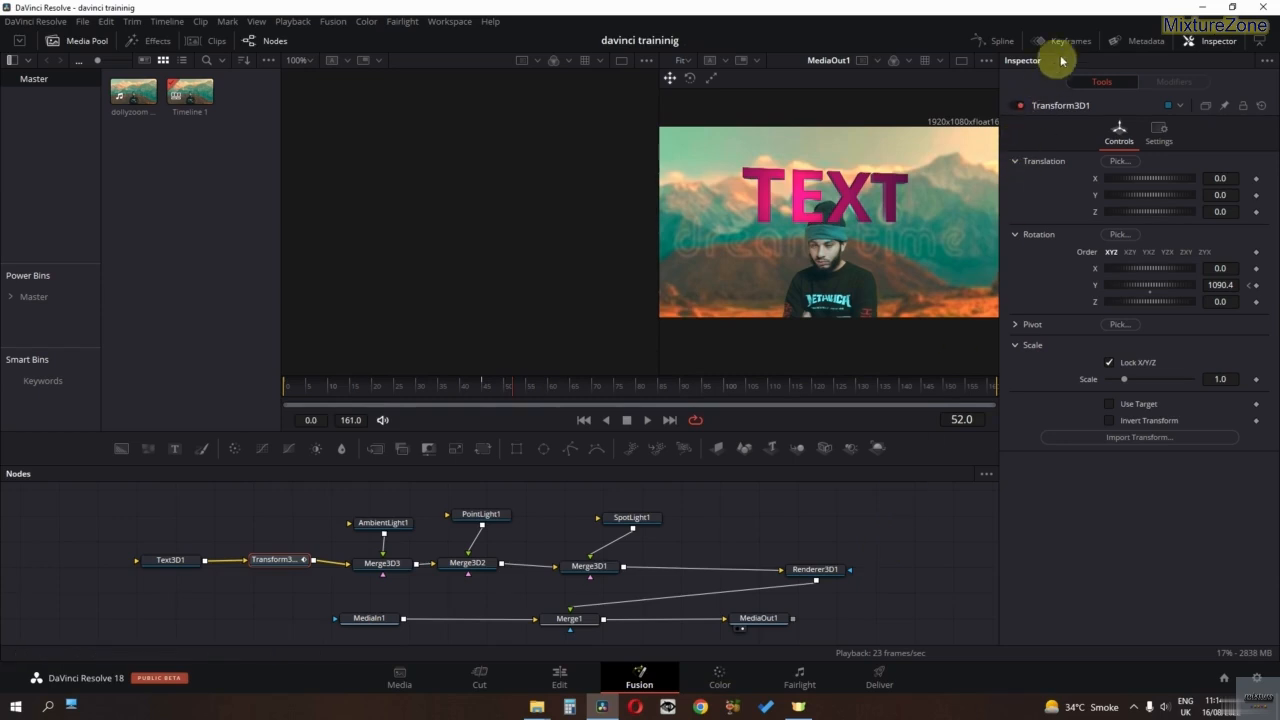
Step: Expand Transform3D1 in the Keyframes editor, retime its end Y Rotation keyframe to frame 44, and close the editor
{"action": "left_click", "coordinate": [1070, 42]}
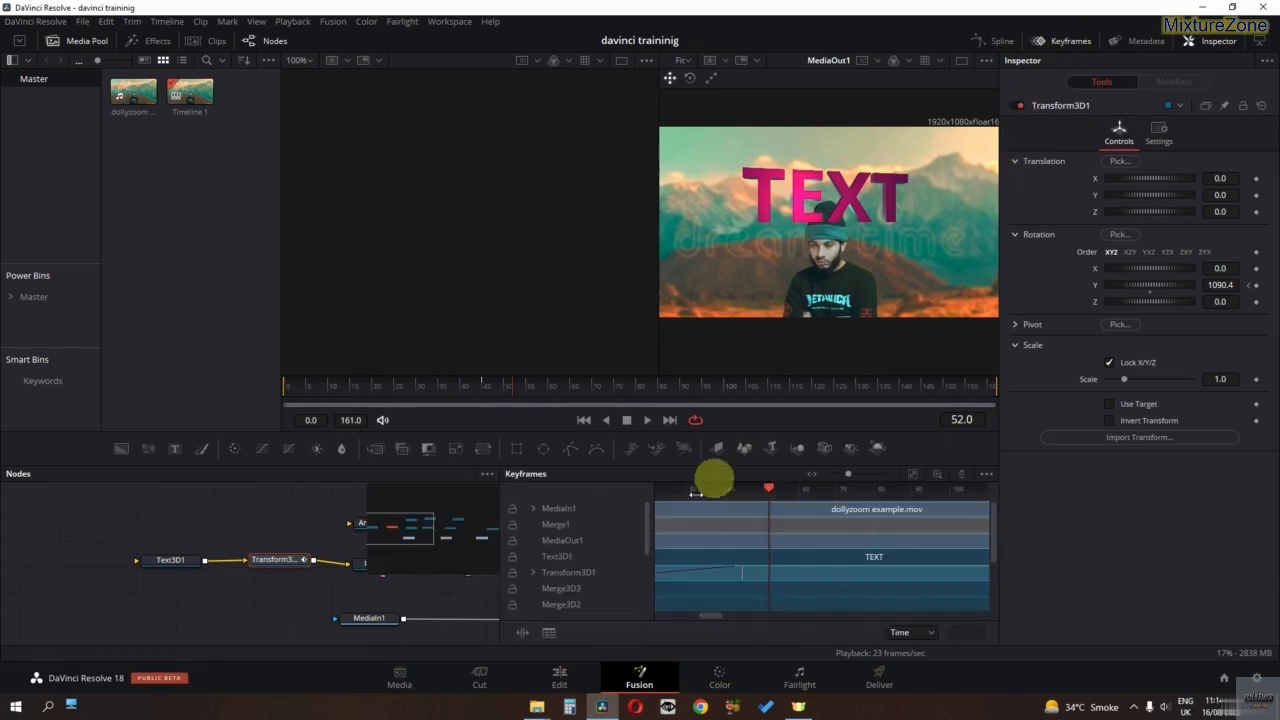
{"action": "left_click", "coordinate": [534, 573]}
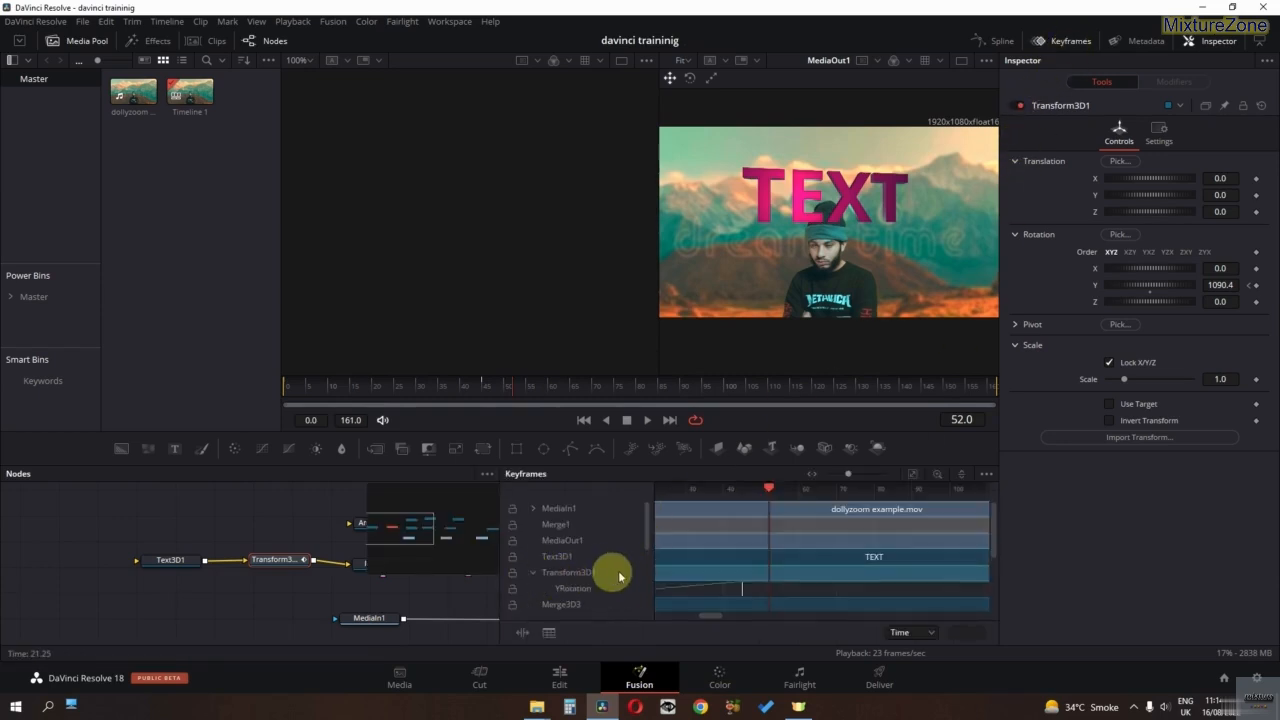
{"action": "scroll", "coordinate": [534, 572], "scroll_direction": "down", "scroll_amount": 2}
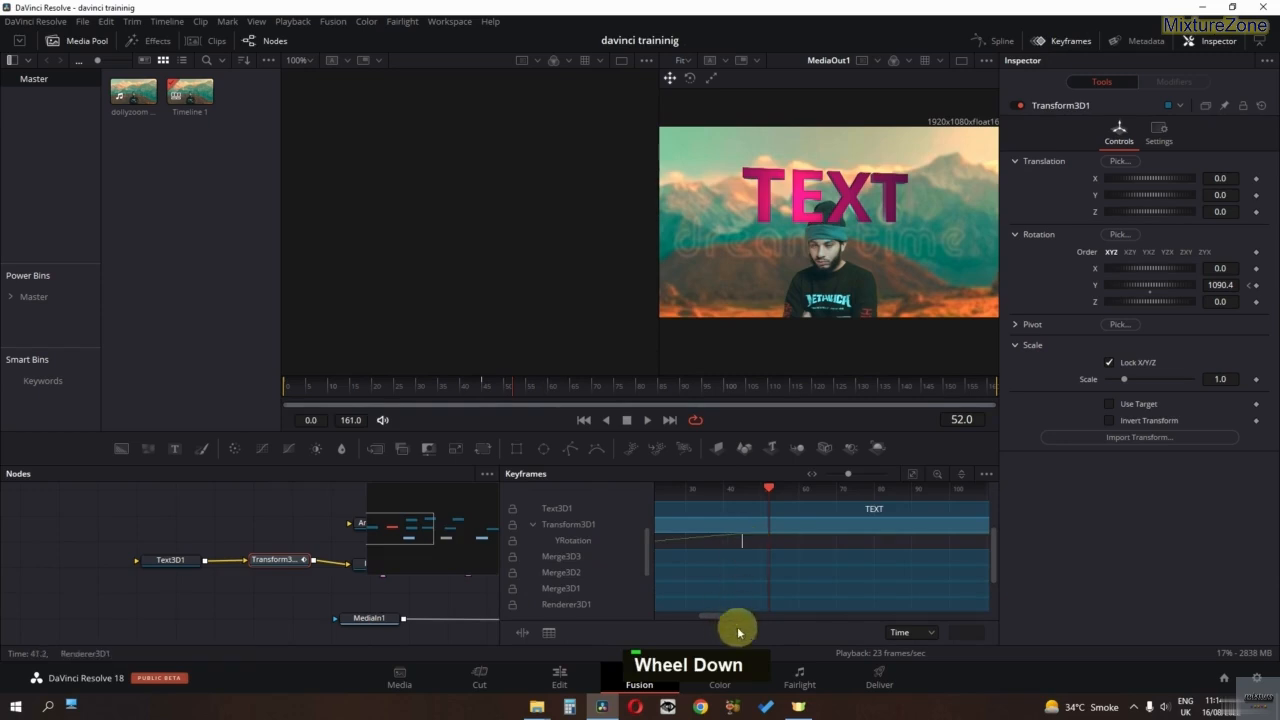
{"action": "scroll", "coordinate": [703, 614], "scroll_direction": "down", "scroll_amount": 5}
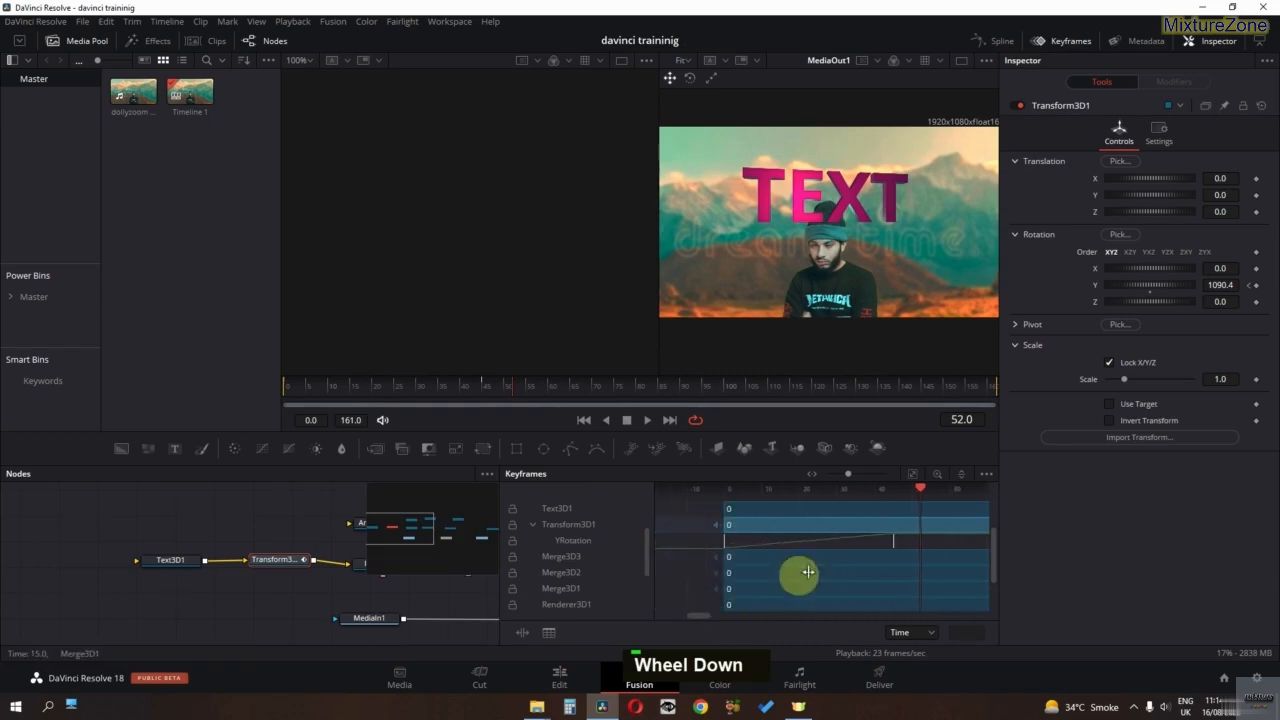
{"action": "left_click", "coordinate": [677, 546]}
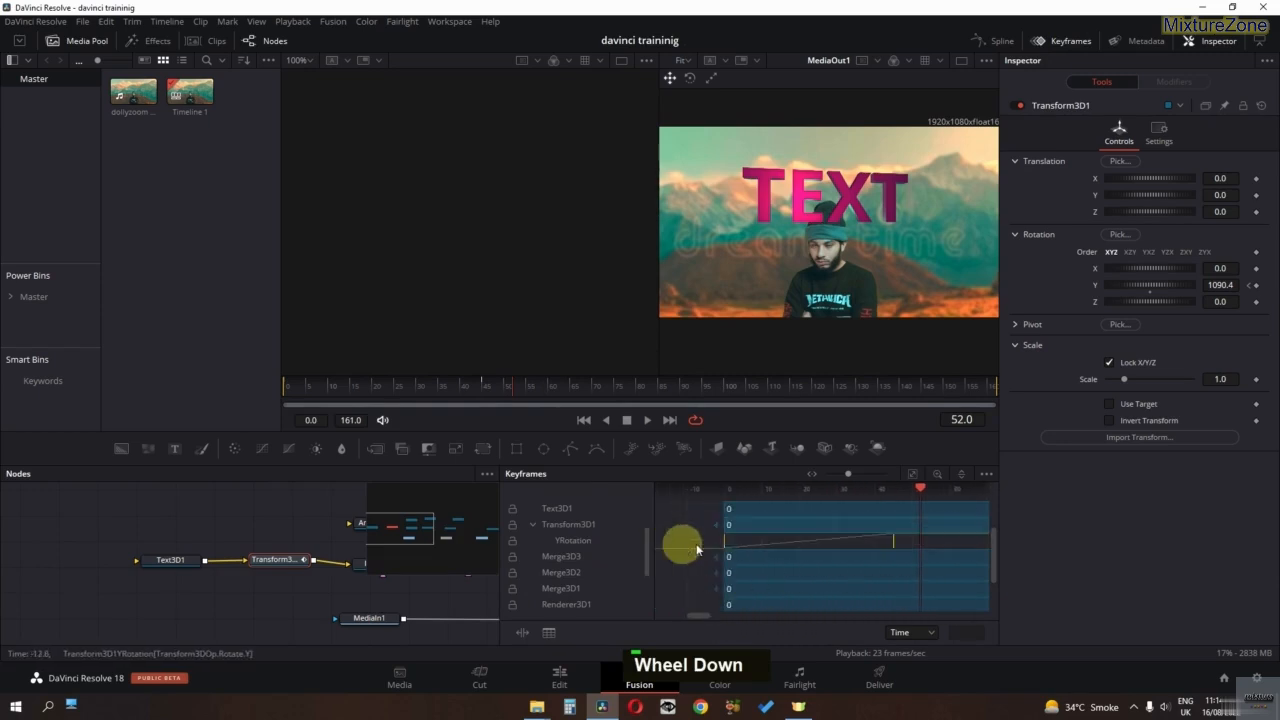
{"action": "left_click_drag", "start_coordinate": [751, 549], "coordinate": [728, 549]}
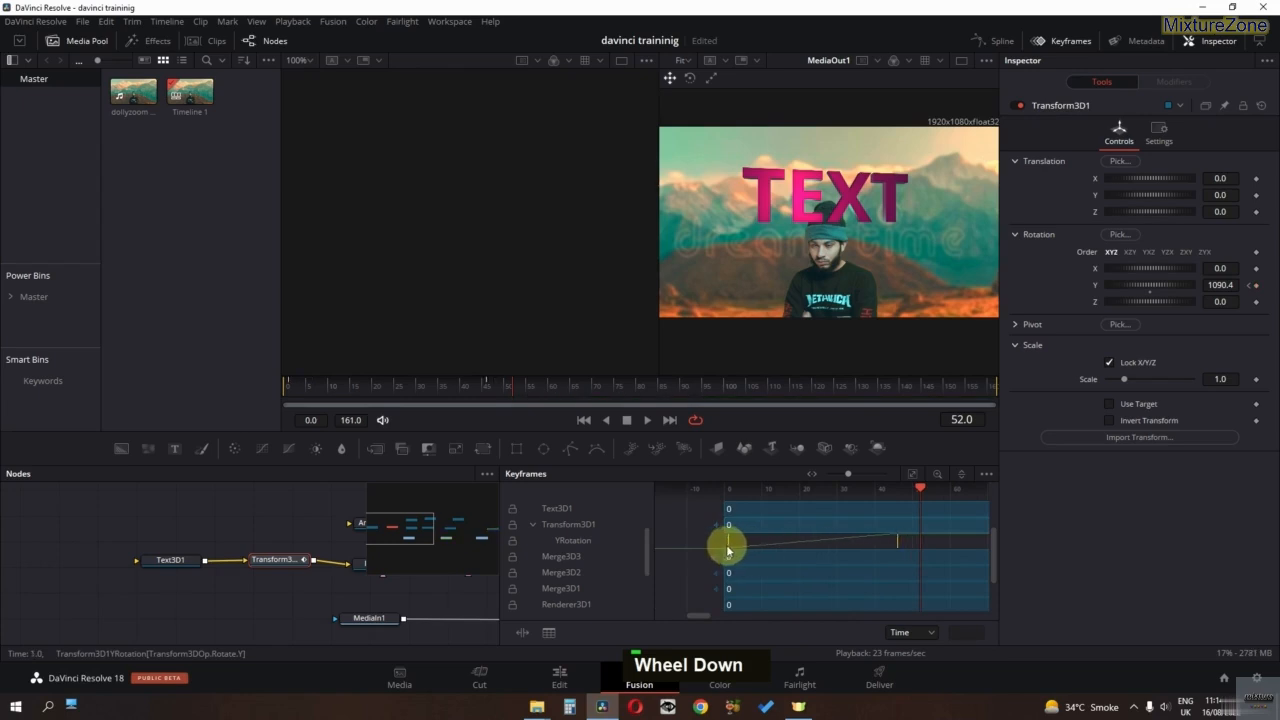
{"action": "double_click", "coordinate": [666, 508]}
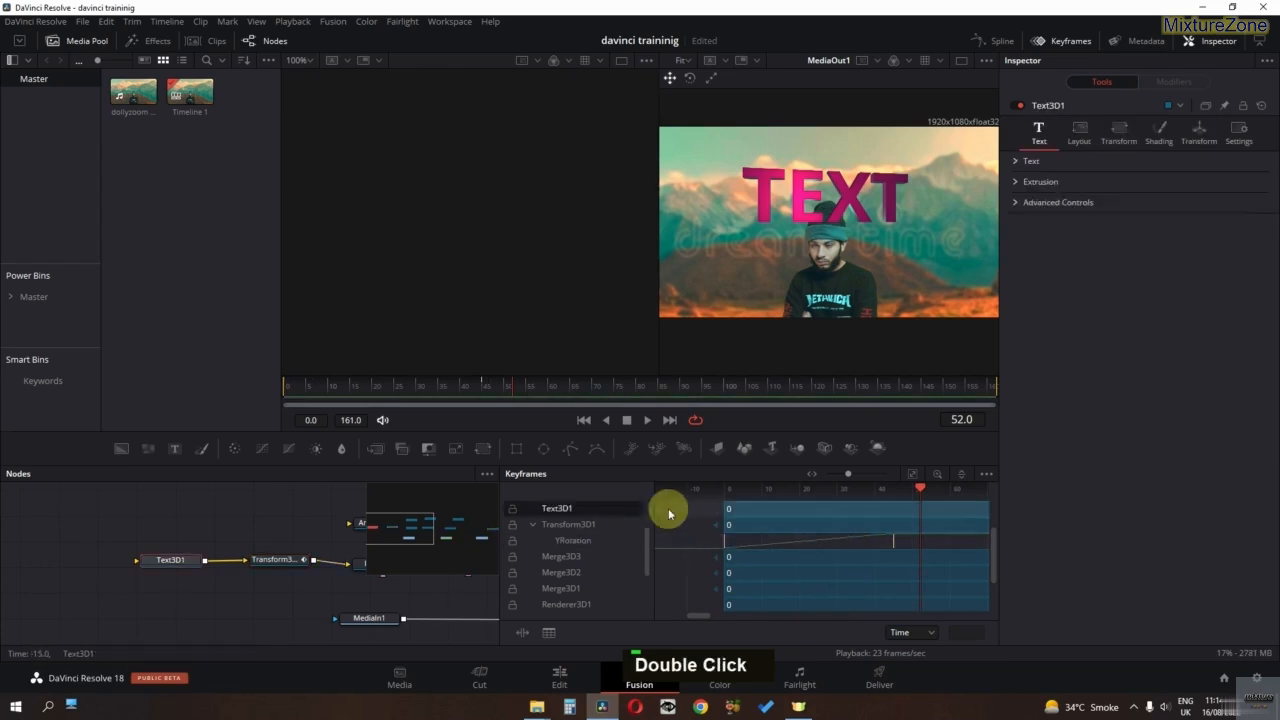
{"action": "left_click", "coordinate": [890, 541]}
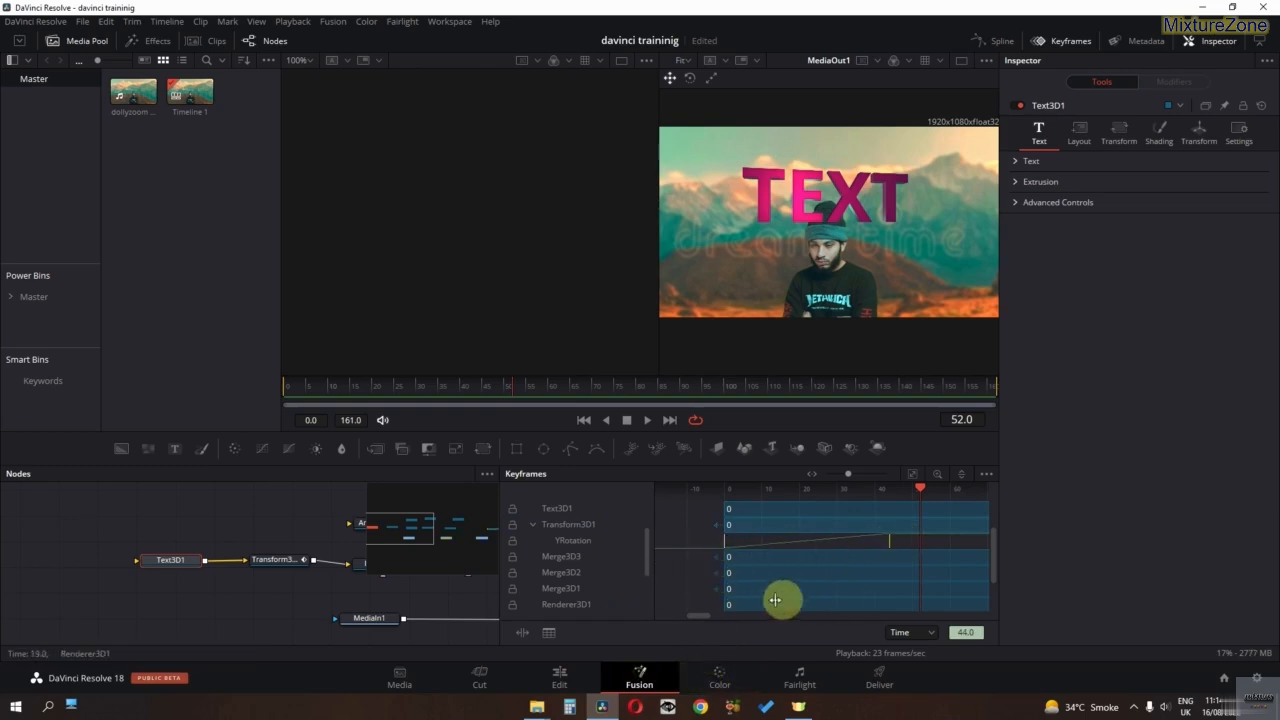
{"action": "left_click", "coordinate": [1074, 43]}
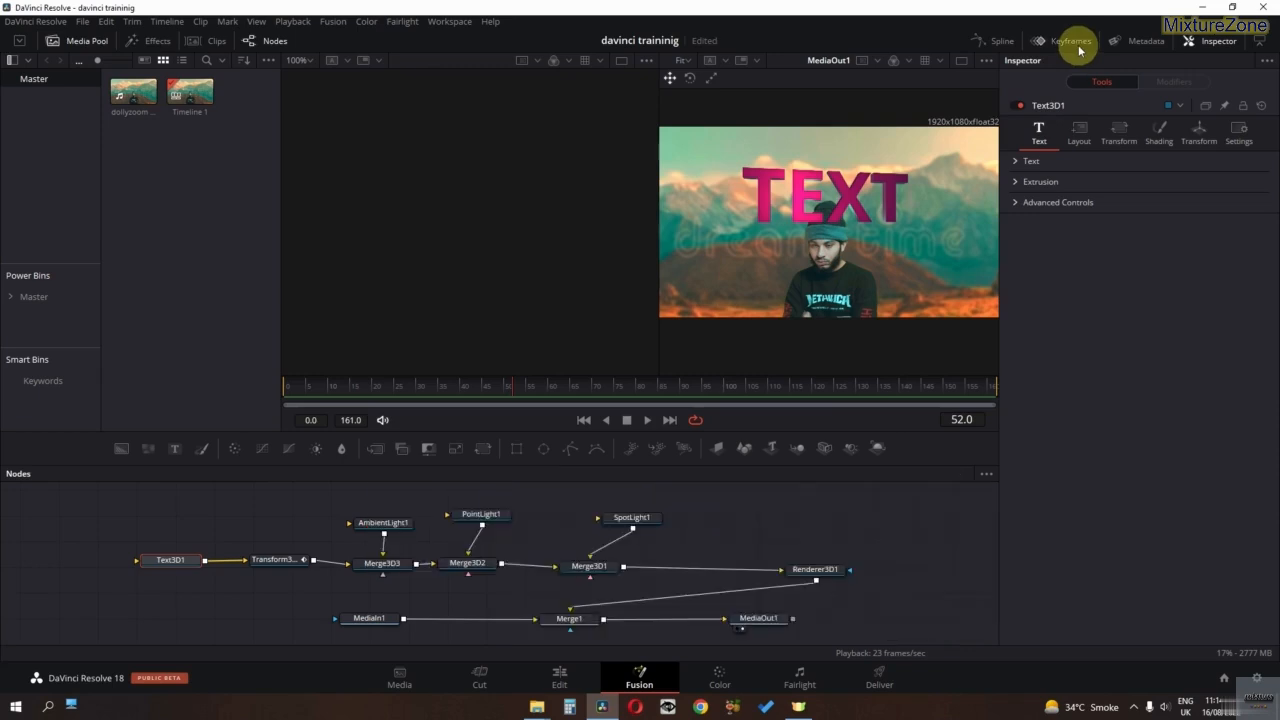
Step: Smooth both of Transform3D1's Y Rotation keyframes in the Spline editor and play the eased text spin
{"action": "left_click", "coordinate": [1004, 41]}
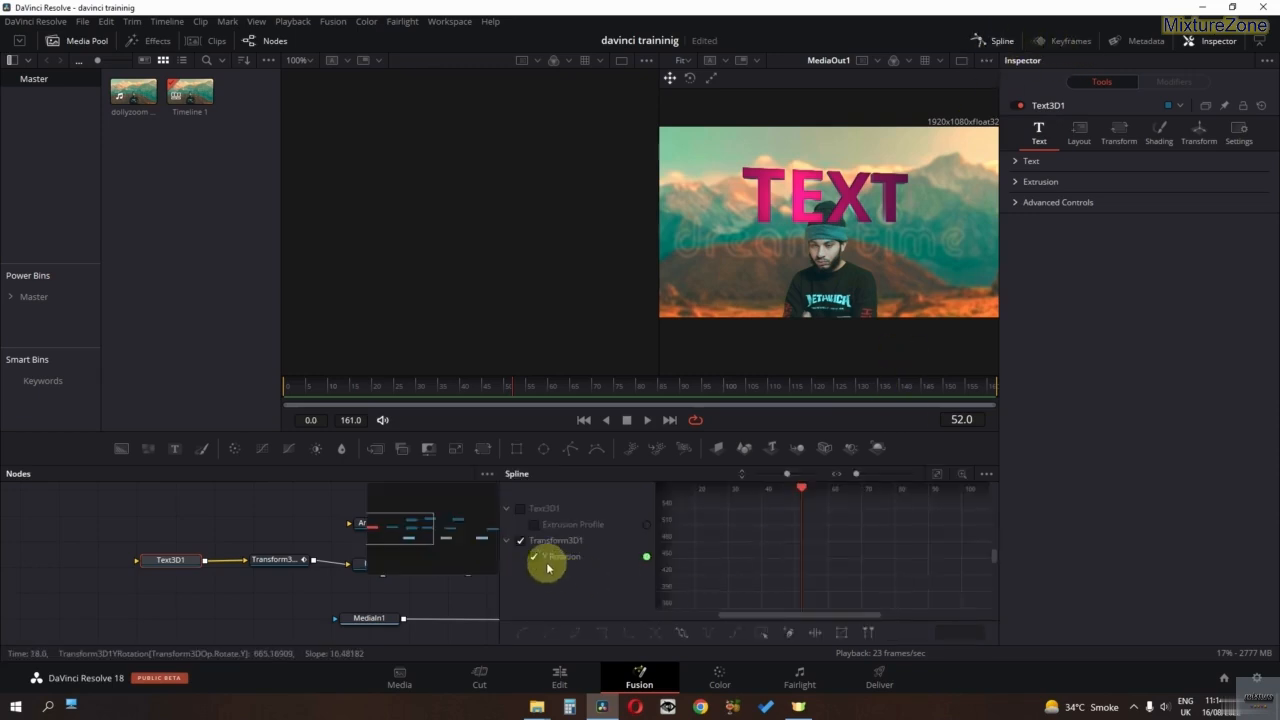
{"action": "left_click_drag", "start_coordinate": [737, 617], "coordinate": [724, 624]}
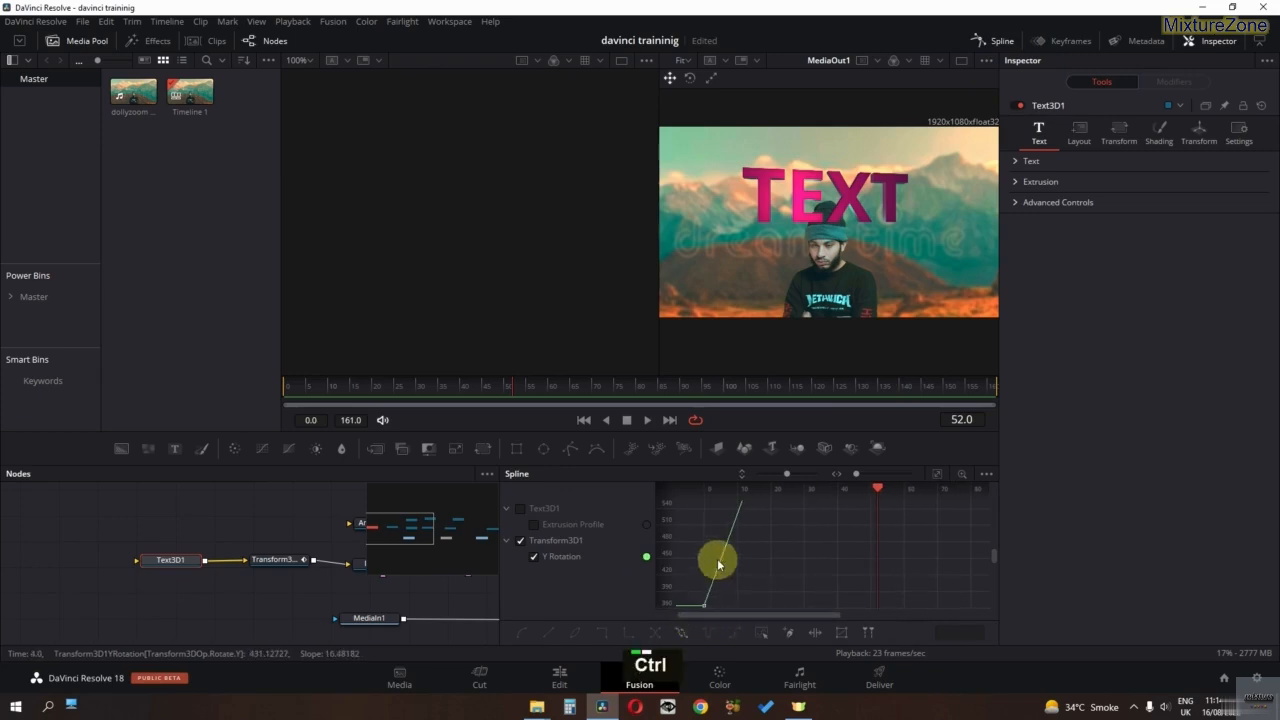
{"action": "scroll", "coordinate": [718, 565], "scroll_direction": "down", "scroll_amount": 2, "text": "ctrl"}
{"action": "scroll", "coordinate": [718, 565], "scroll_direction": "down", "scroll_amount": 3, "text": "ctrl"}
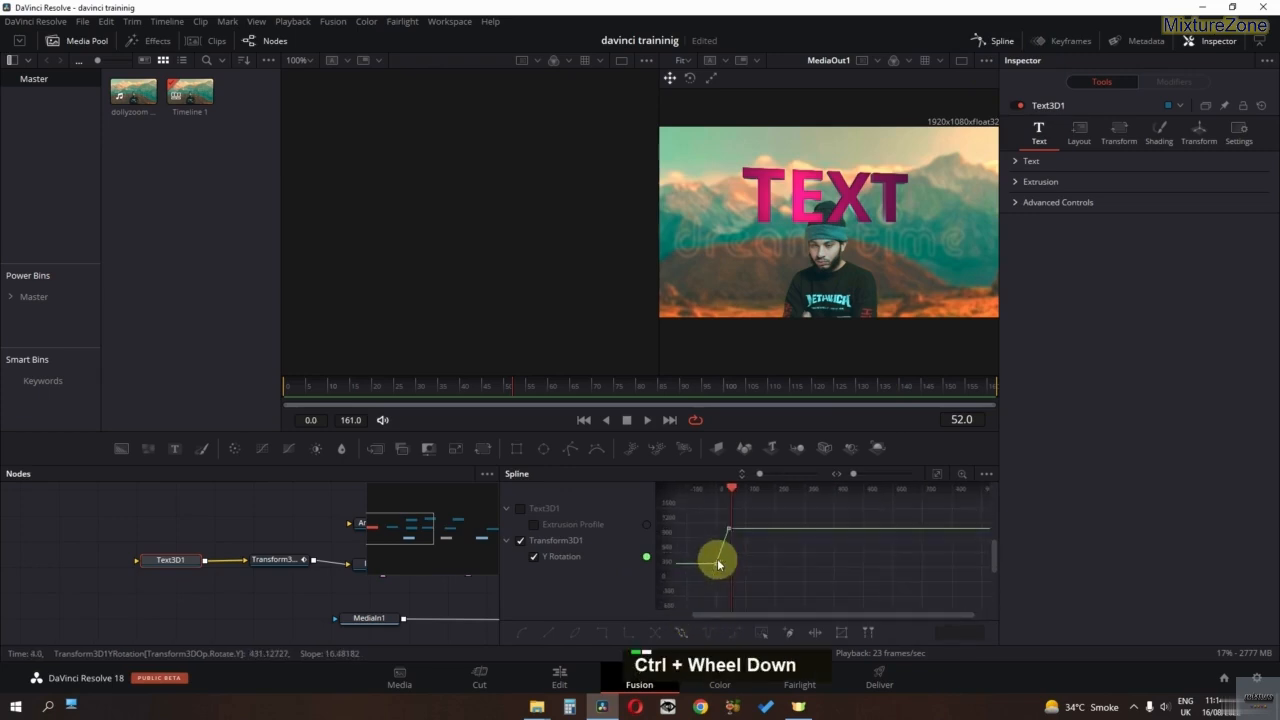
{"action": "scroll", "coordinate": [718, 560], "scroll_direction": "up", "scroll_amount": 1, "text": "ctrl"}
{"action": "left_click_drag", "start_coordinate": [779, 509], "coordinate": [698, 587]}
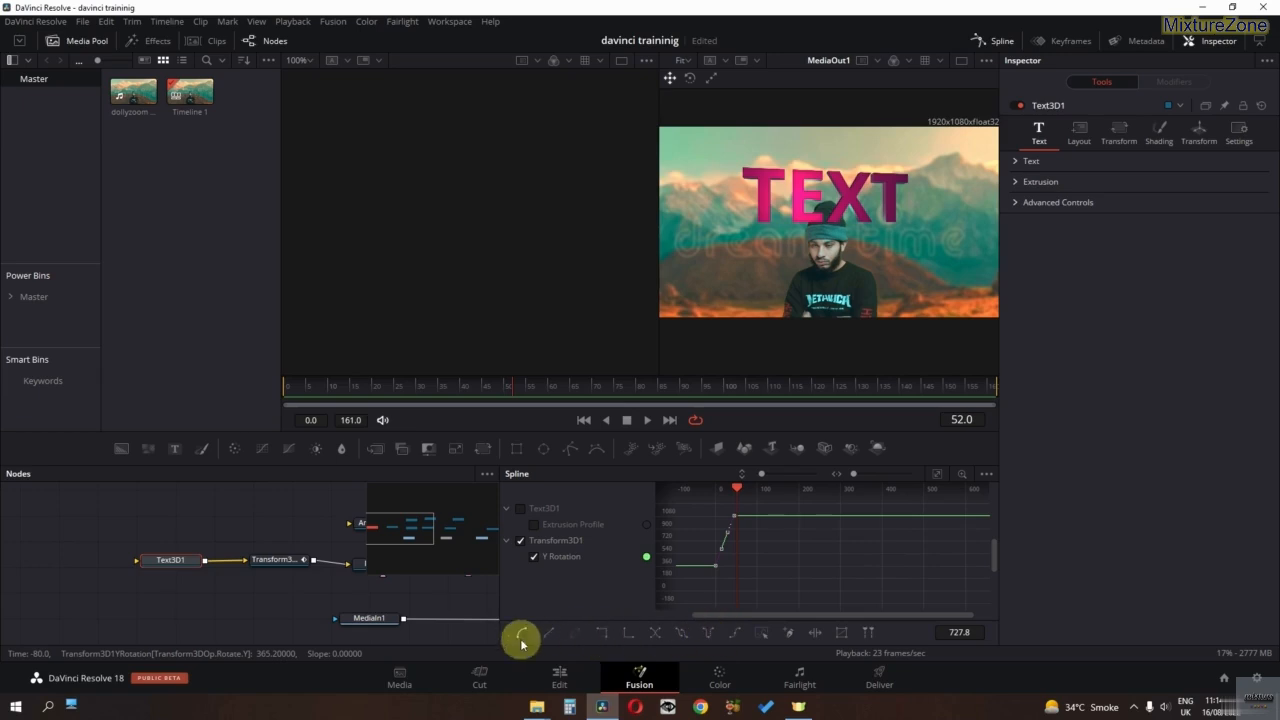
{"action": "left_click", "coordinate": [520, 636]}
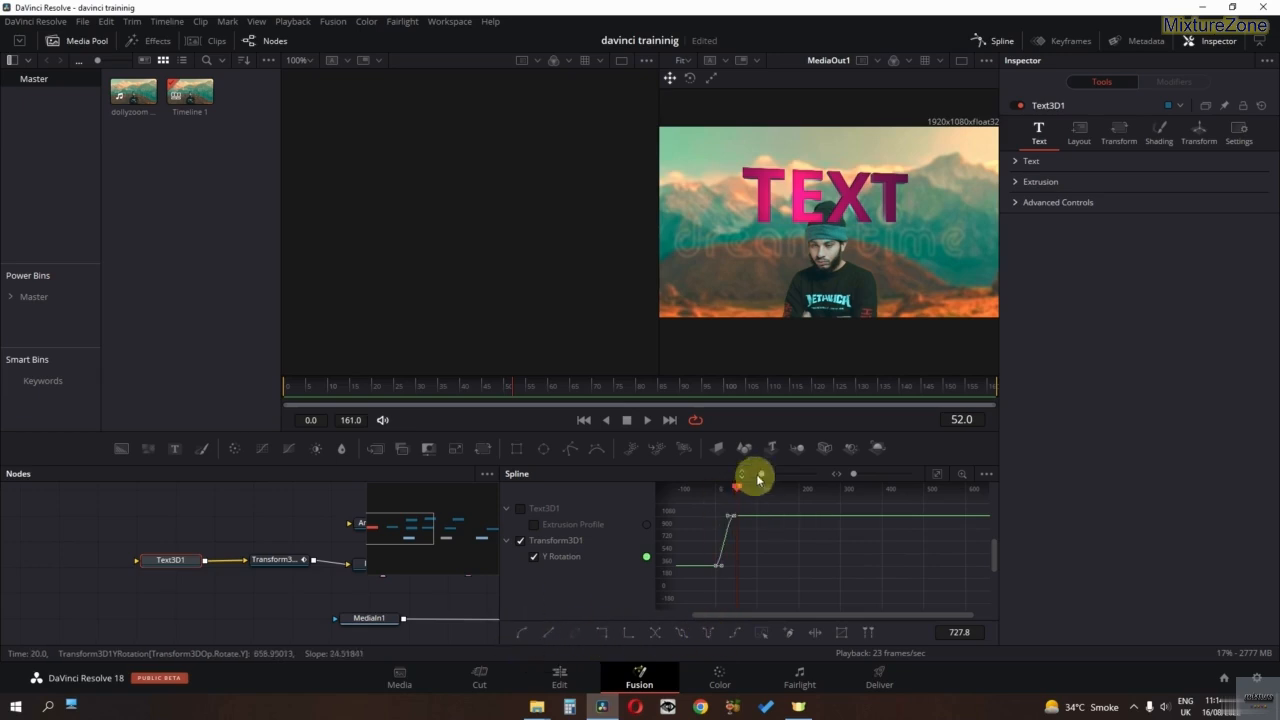
{"action": "left_click_drag", "start_coordinate": [736, 488], "coordinate": [714, 486]}
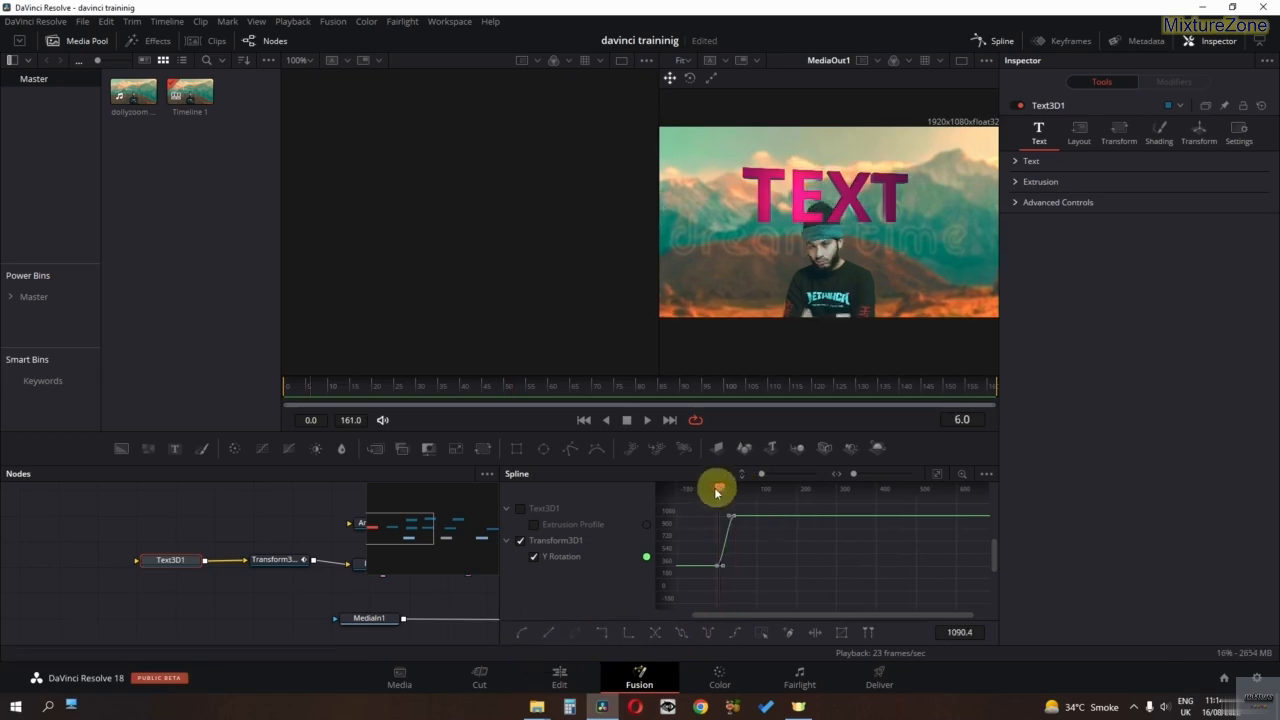
{"action": "key", "text": "space"}
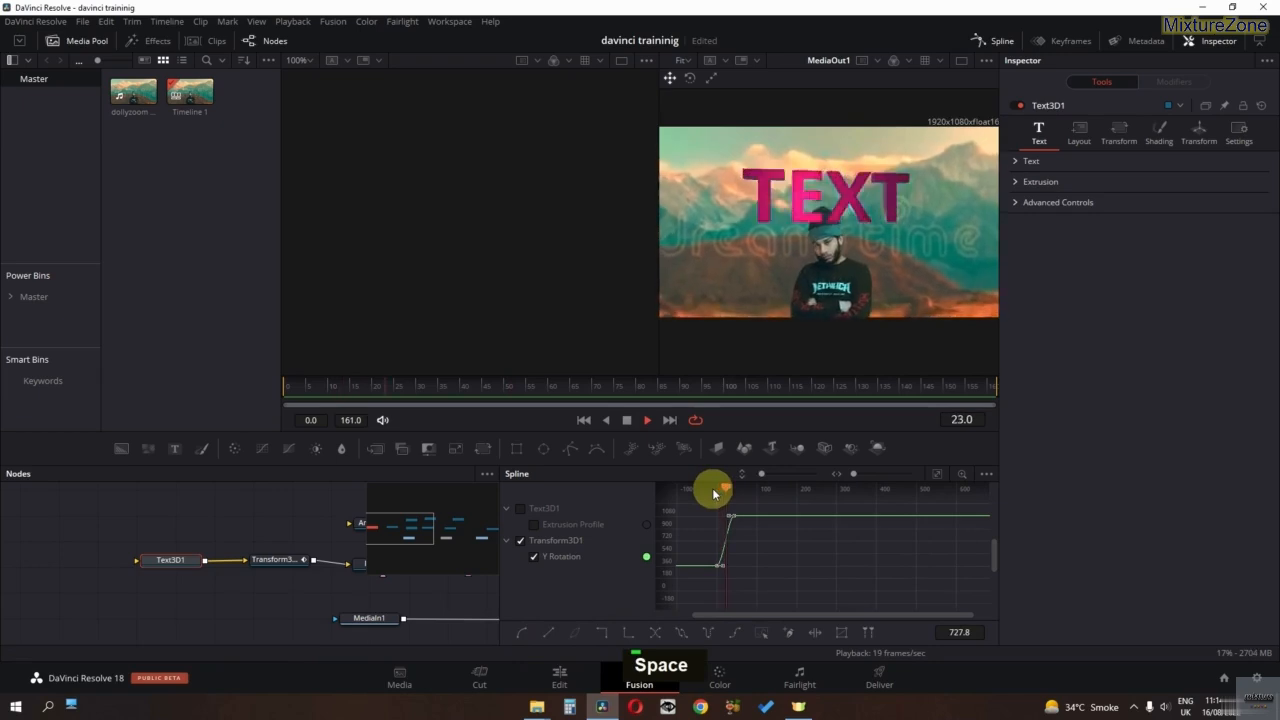
{"action": "key", "text": "space"}
Step: Reverse Transform3D1's Y Rotation curve with both keyframes selected and play the text spinning the other way
{"action": "left_click_drag", "start_coordinate": [750, 522], "coordinate": [694, 584]}
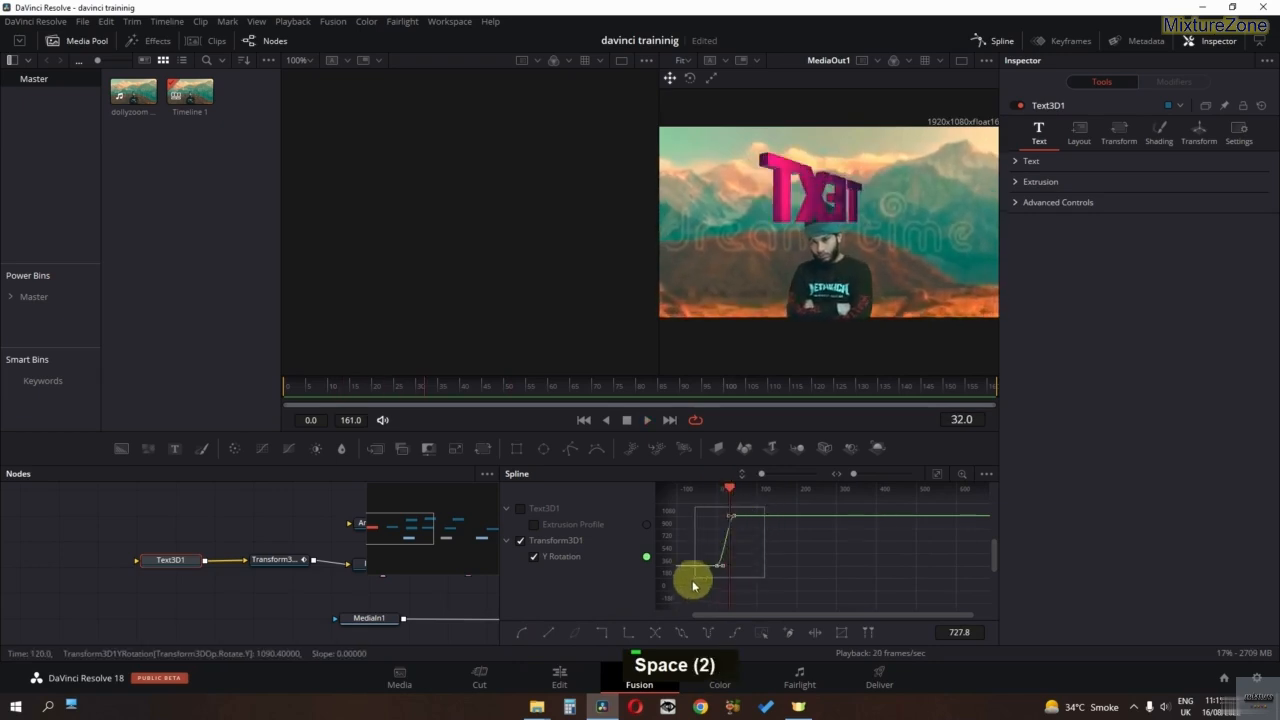
{"action": "left_click", "coordinate": [655, 633]}
{"action": "left_click_drag", "start_coordinate": [730, 488], "coordinate": [709, 490]}
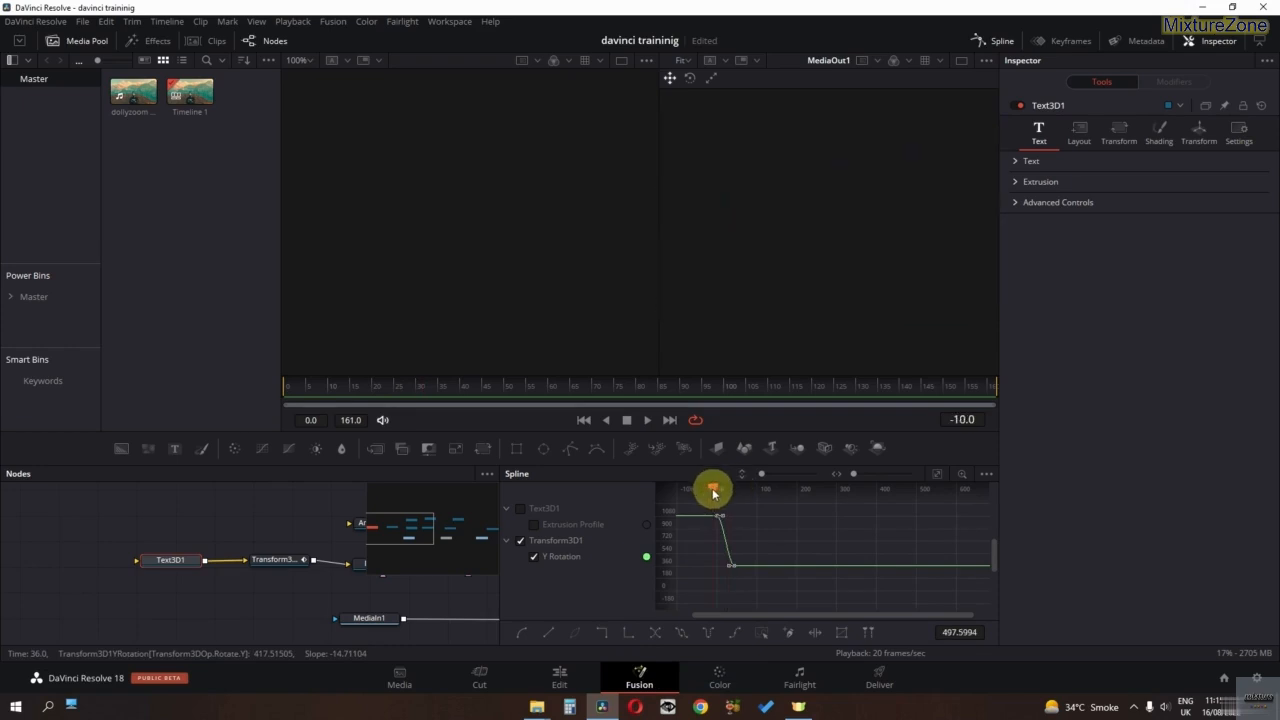
{"action": "key", "text": "space"}
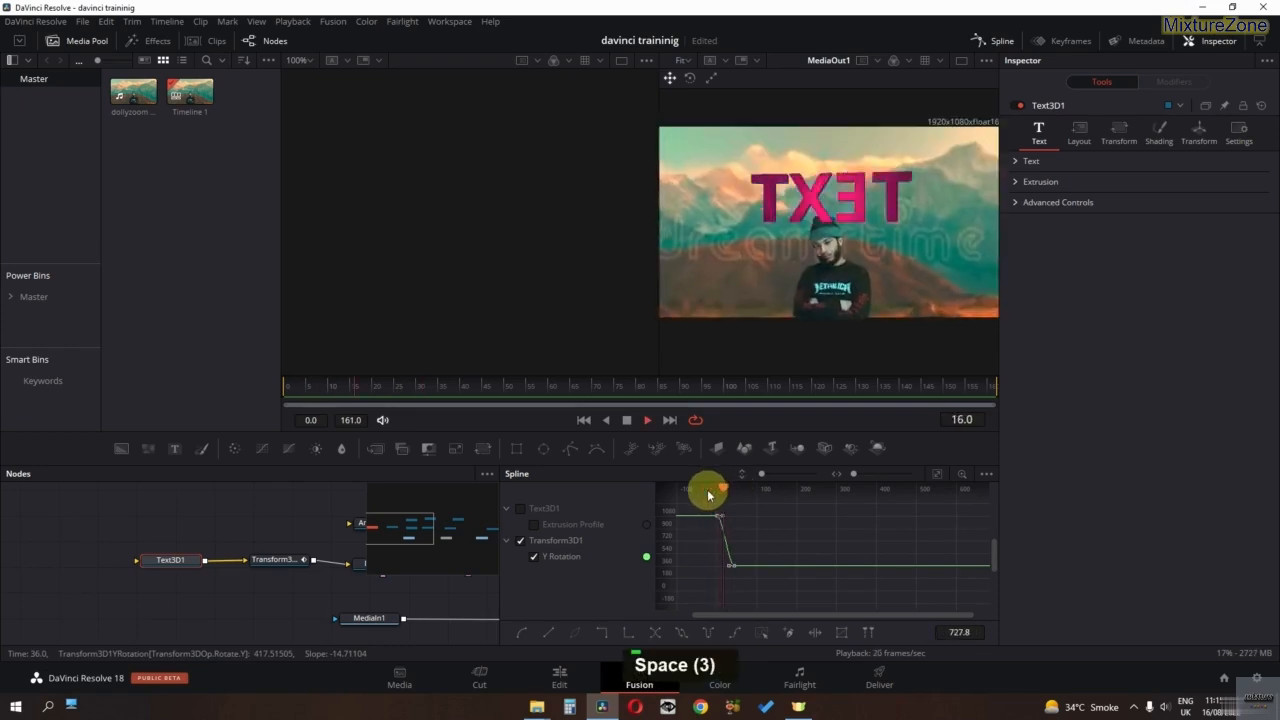
{"action": "key", "text": "space"}
Step: Try setting the Y Rotation keyframes to loop, play the repeating spin, and undo the loop
{"action": "left_click_drag", "start_coordinate": [765, 505], "coordinate": [701, 596]}
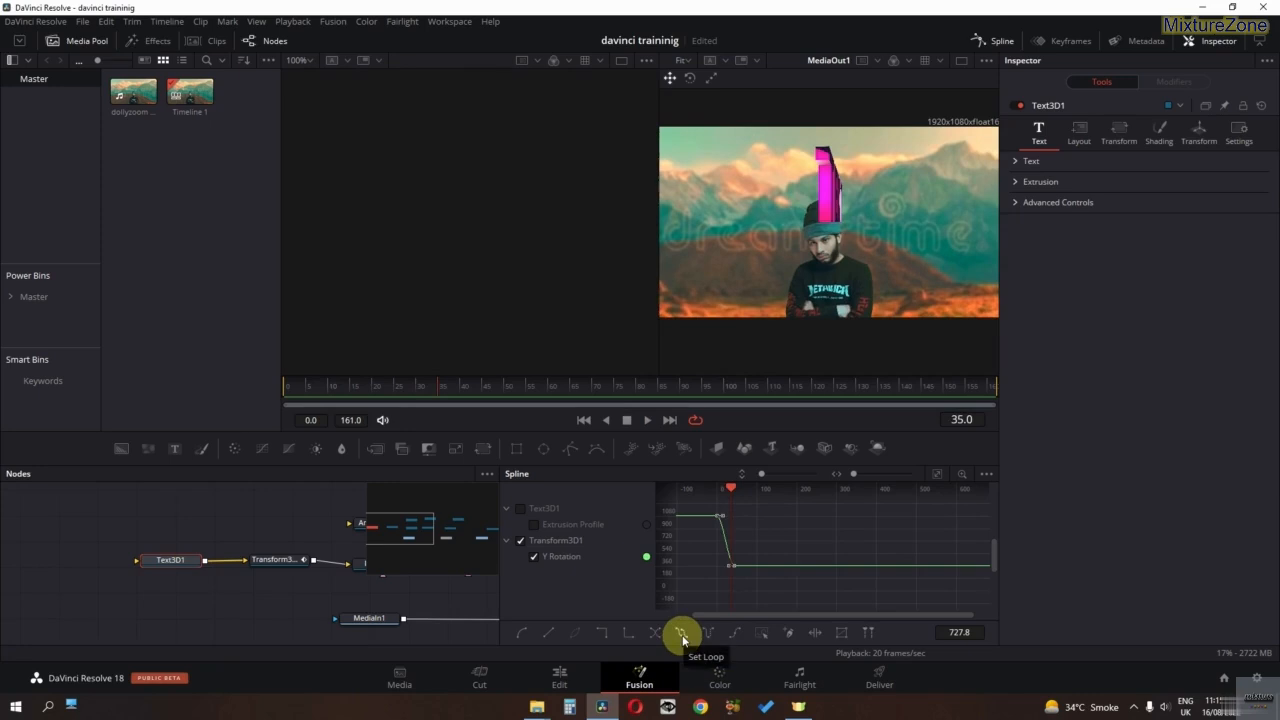
{"action": "left_click", "coordinate": [682, 634]}
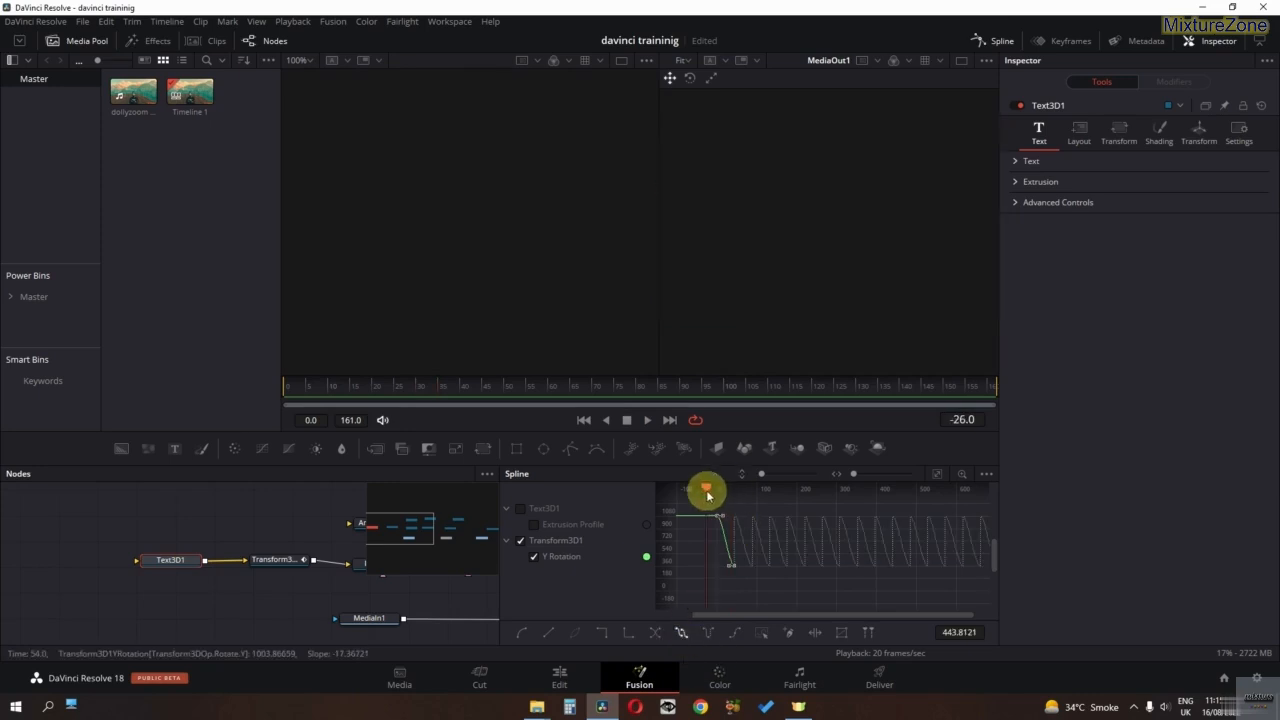
{"action": "key", "text": "space"}
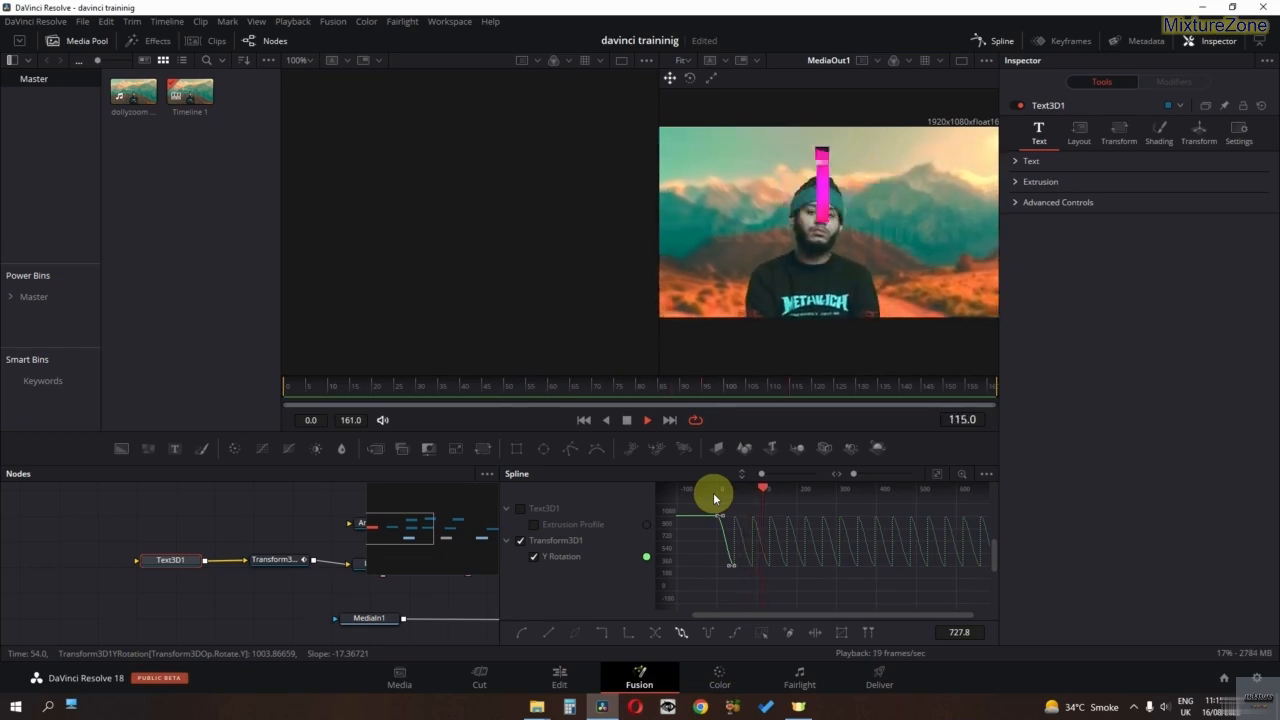
{"action": "key", "text": "space"}
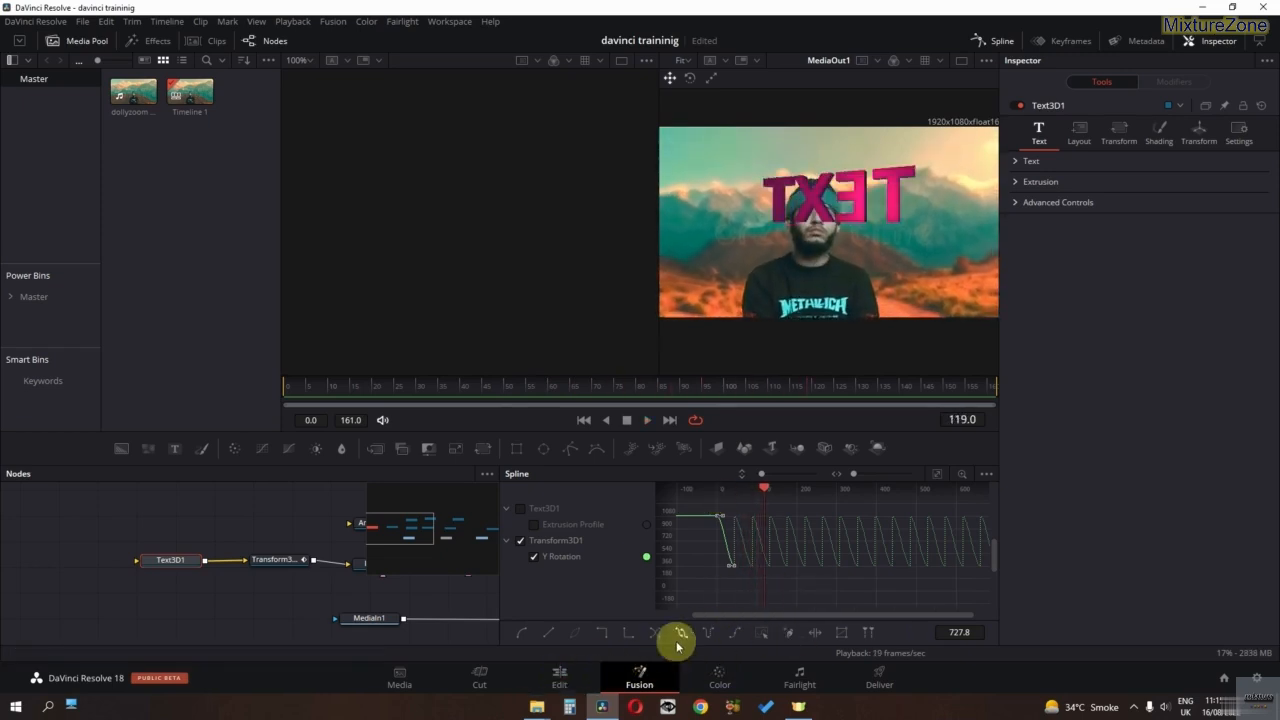
{"action": "key", "text": "ctrl+z"}
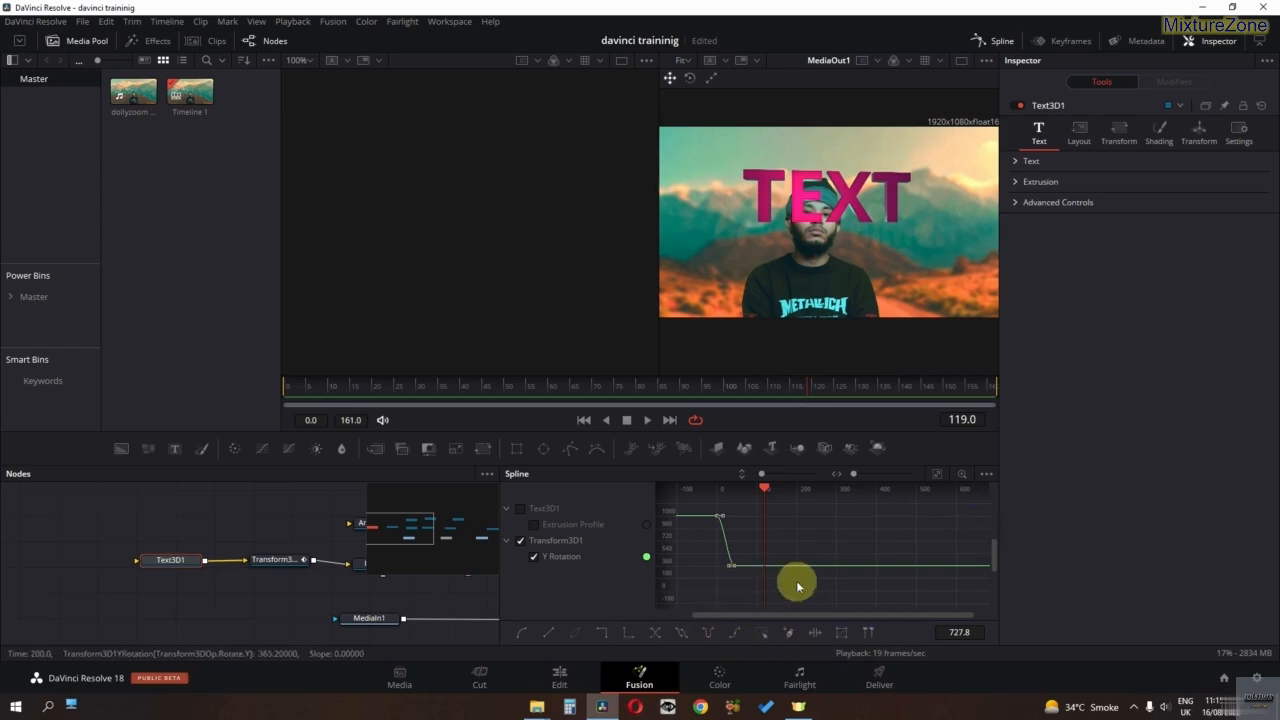
Step: Close the Spline editor, set PointLight1's Y translation to -0.84, and keyframe it at frame 0
{"action": "left_click", "coordinate": [993, 45]}
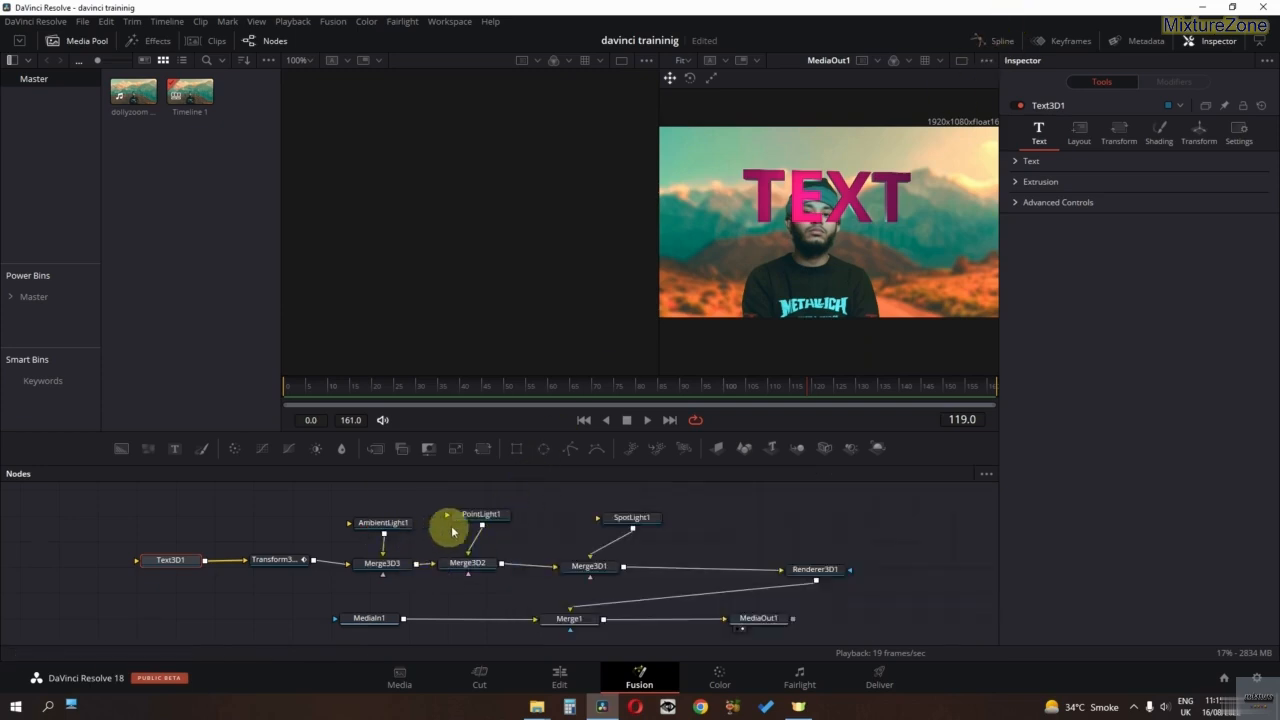
{"action": "left_click", "coordinate": [485, 515]}
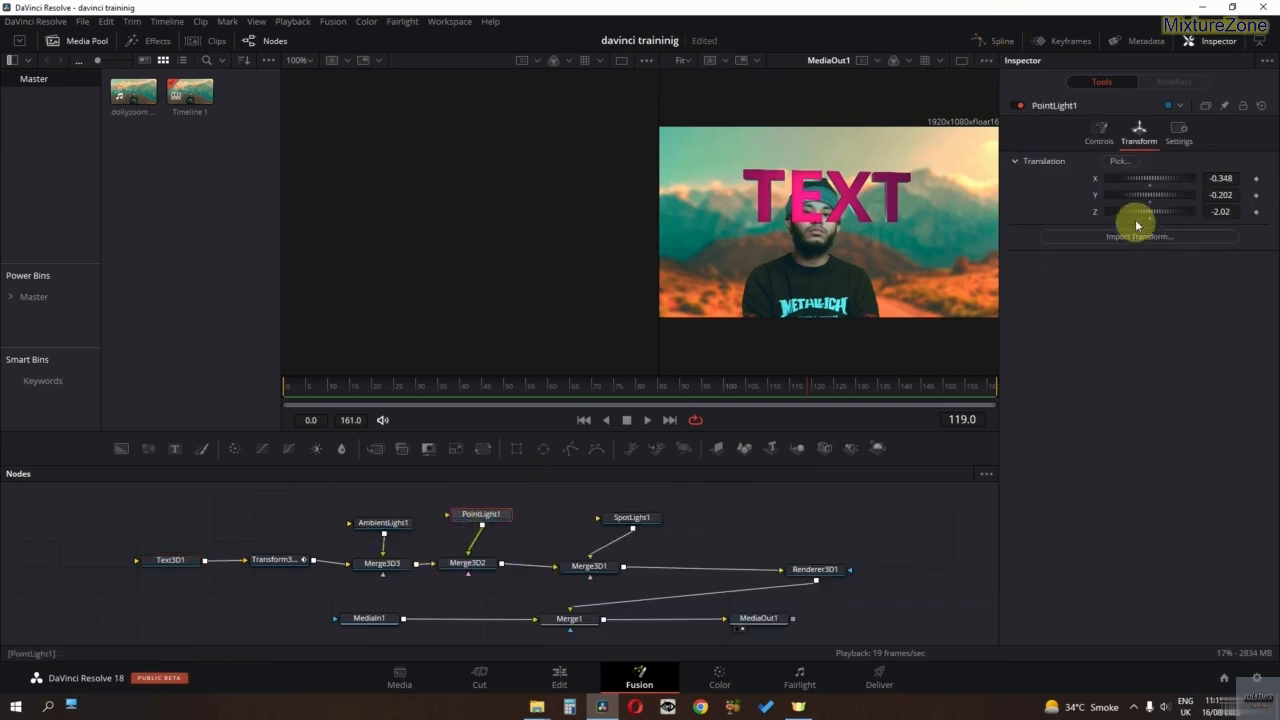
{"action": "mouse_move", "coordinate": [1143, 194]}
{"action": "left_mouse_down"}
{"action": "mouse_move", "coordinate": [1168, 200]}
{"action": "mouse_move", "coordinate": [1147, 207]}
{"action": "left_mouse_up"}
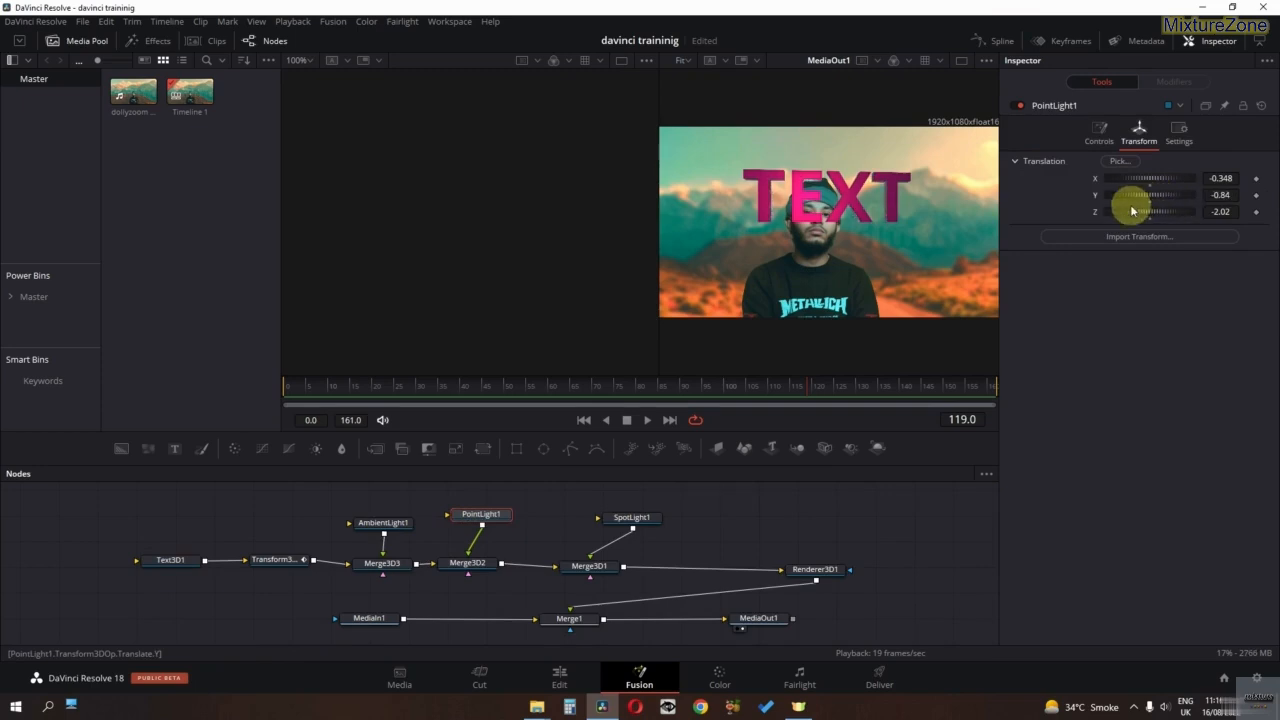
{"action": "left_click_drag", "start_coordinate": [383, 394], "coordinate": [287, 398]}
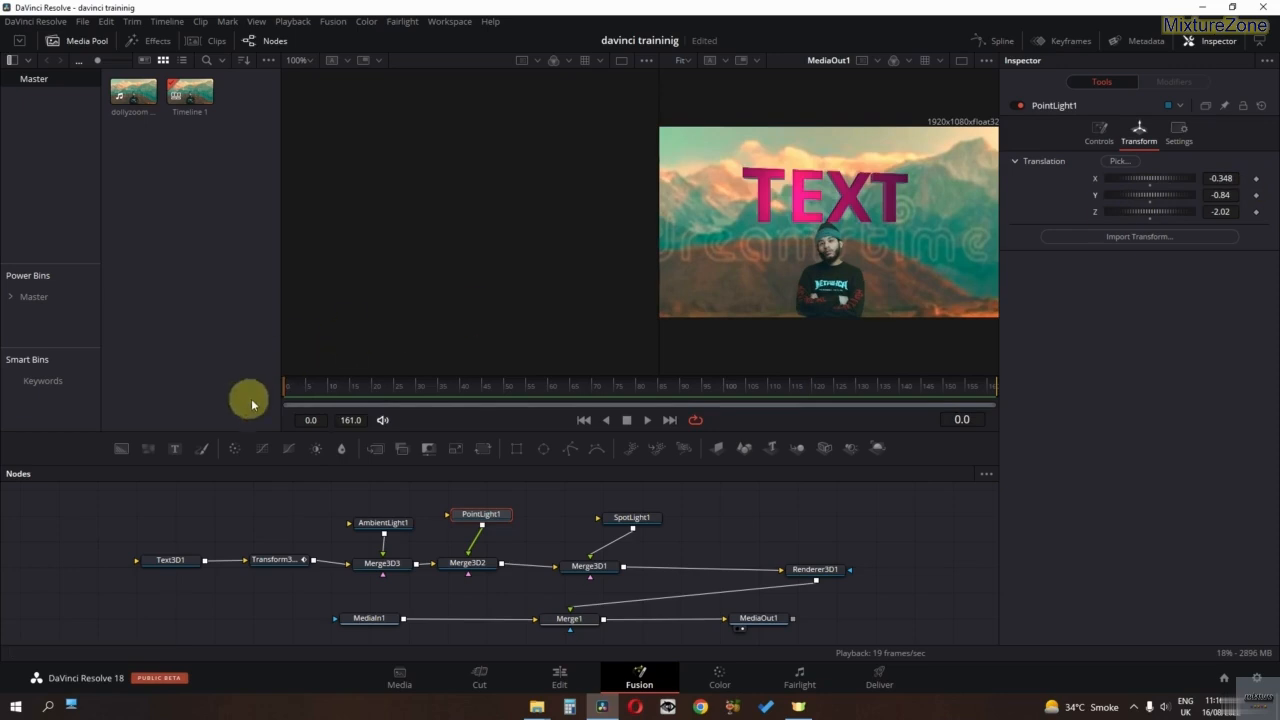
{"action": "left_click", "coordinate": [1256, 195]}
Step: Keyframe PointLight1's Y translation at 5.537 on frame 46 and play the moving light from the start
{"action": "left_click_drag", "start_coordinate": [314, 383], "coordinate": [489, 388]}
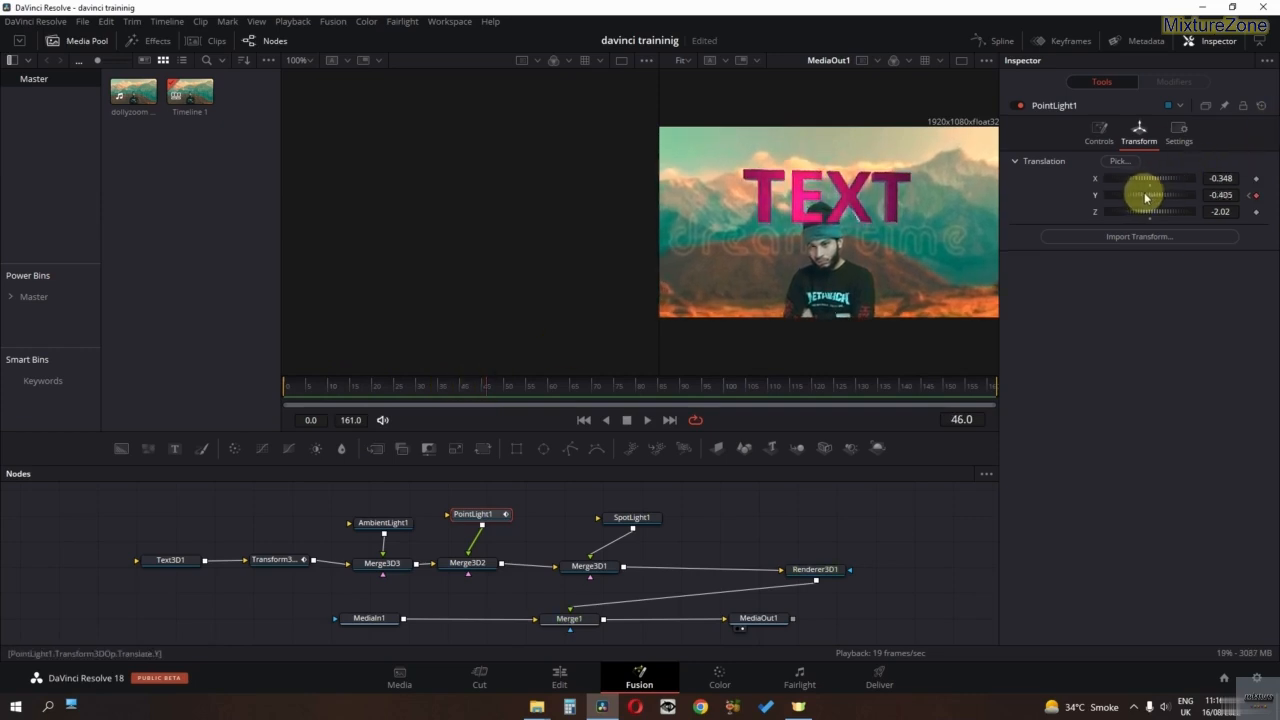
{"action": "left_click_drag", "start_coordinate": [1228, 197], "coordinate": [1272, 196]}
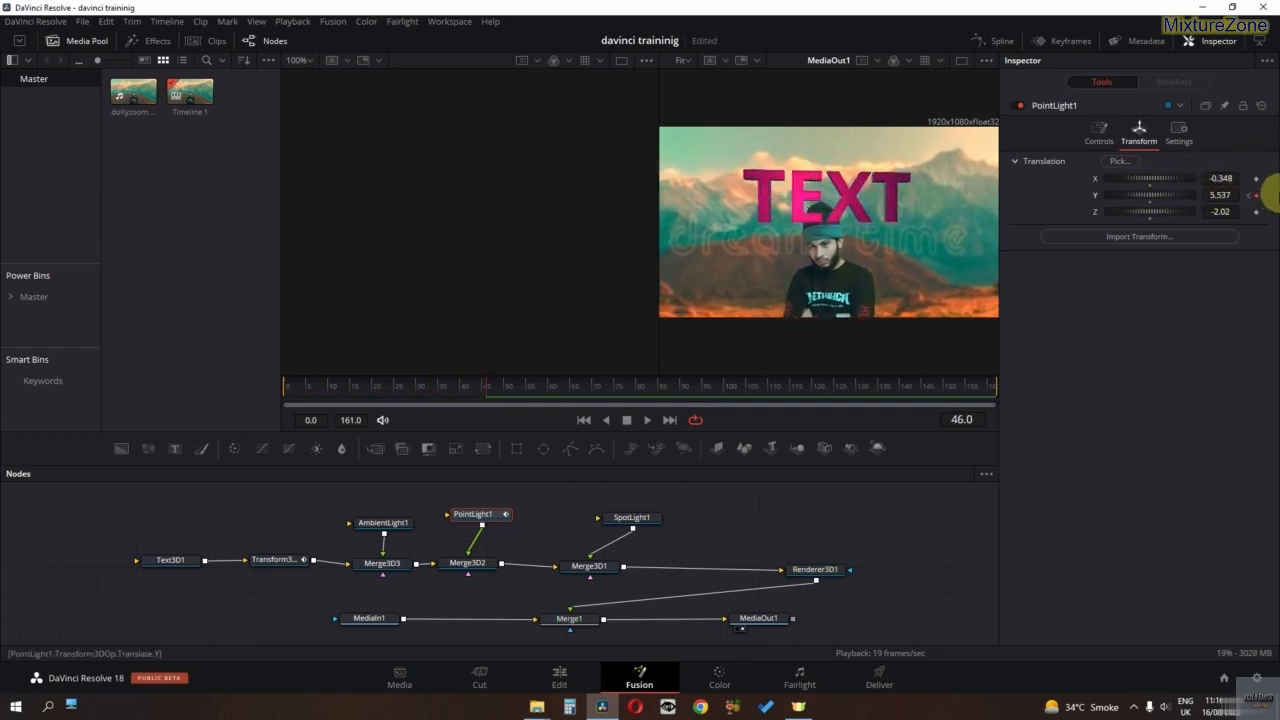
{"action": "key", "text": "space"}
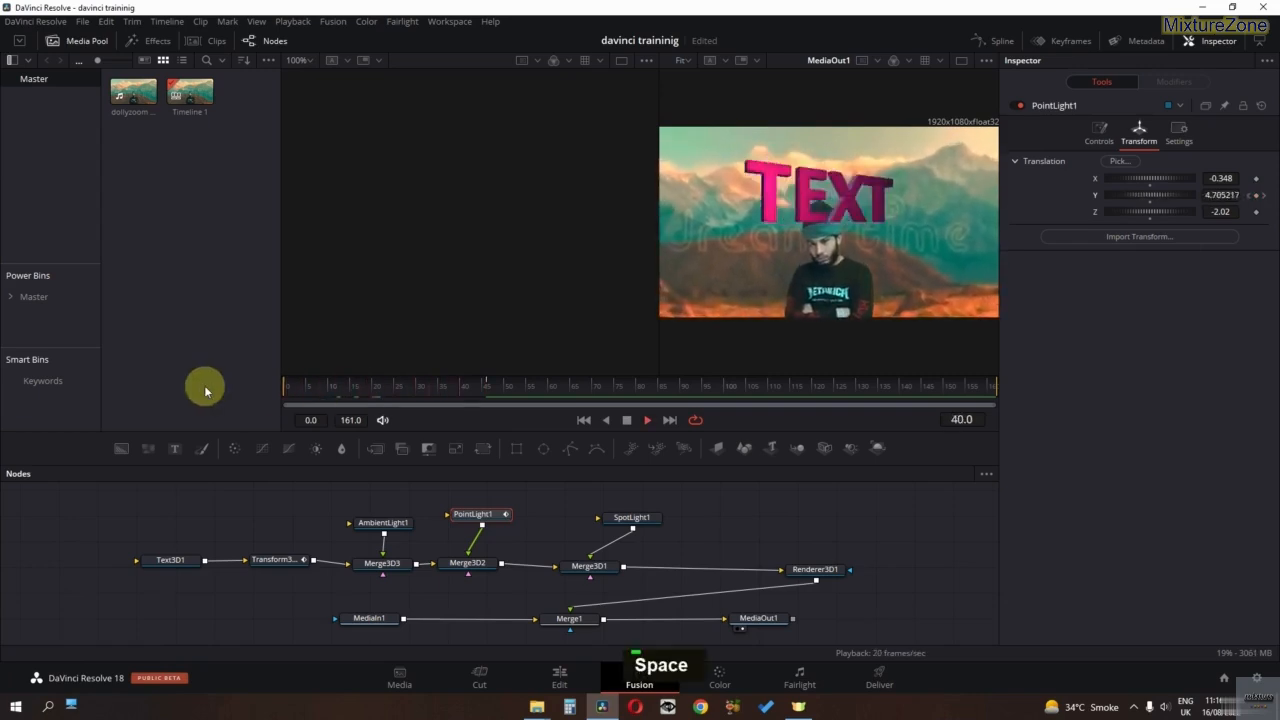
{"action": "key", "text": "space"}
Step: Set PointLight1's X translation to -0.667 from frame 0 and play the animation to check the lighting
{"action": "left_click_drag", "start_coordinate": [470, 387], "coordinate": [239, 400]}
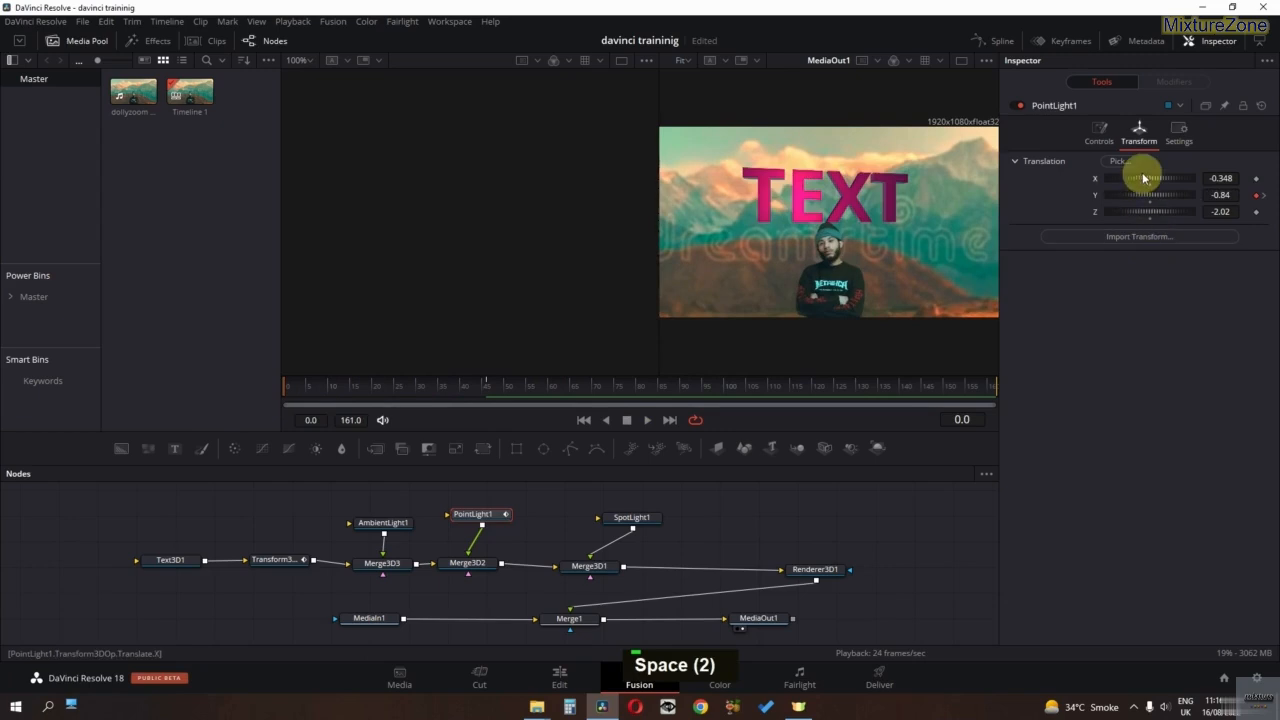
{"action": "mouse_move", "coordinate": [1143, 177]}
{"action": "left_mouse_down"}
{"action": "mouse_move", "coordinate": [1157, 177]}
{"action": "mouse_move", "coordinate": [1136, 184]}
{"action": "left_mouse_up"}
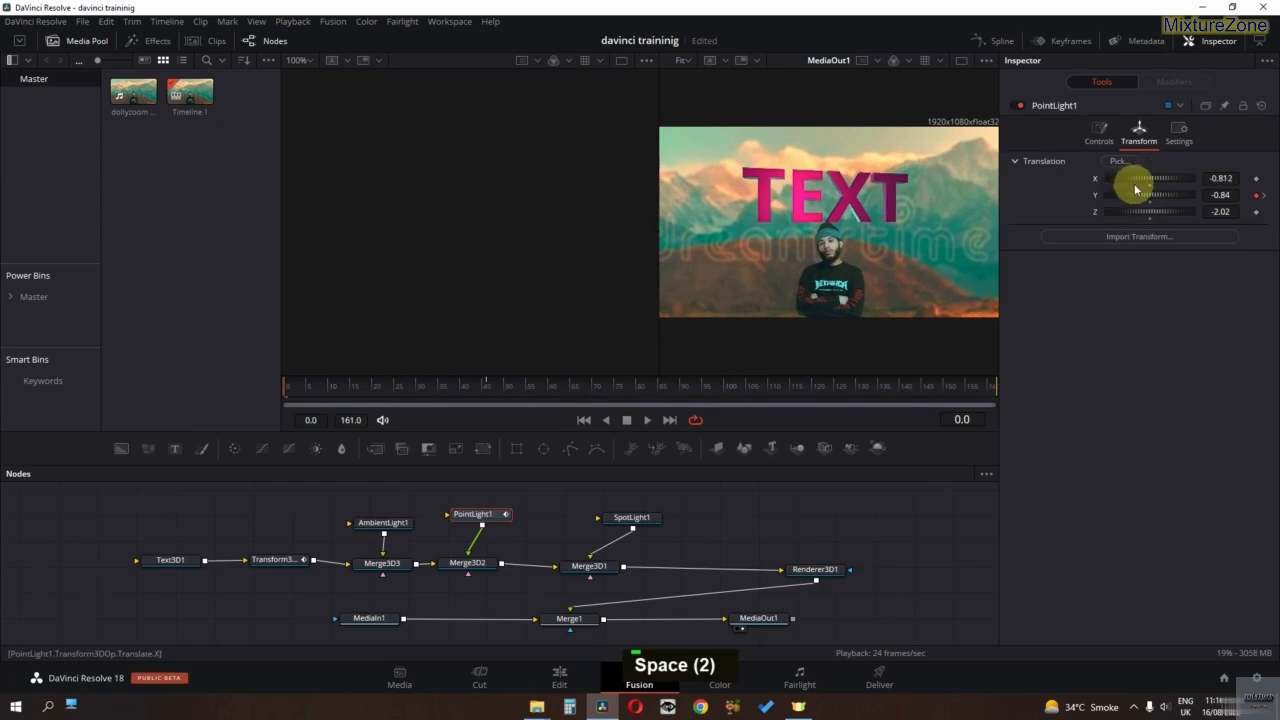
{"action": "key", "text": "space"}
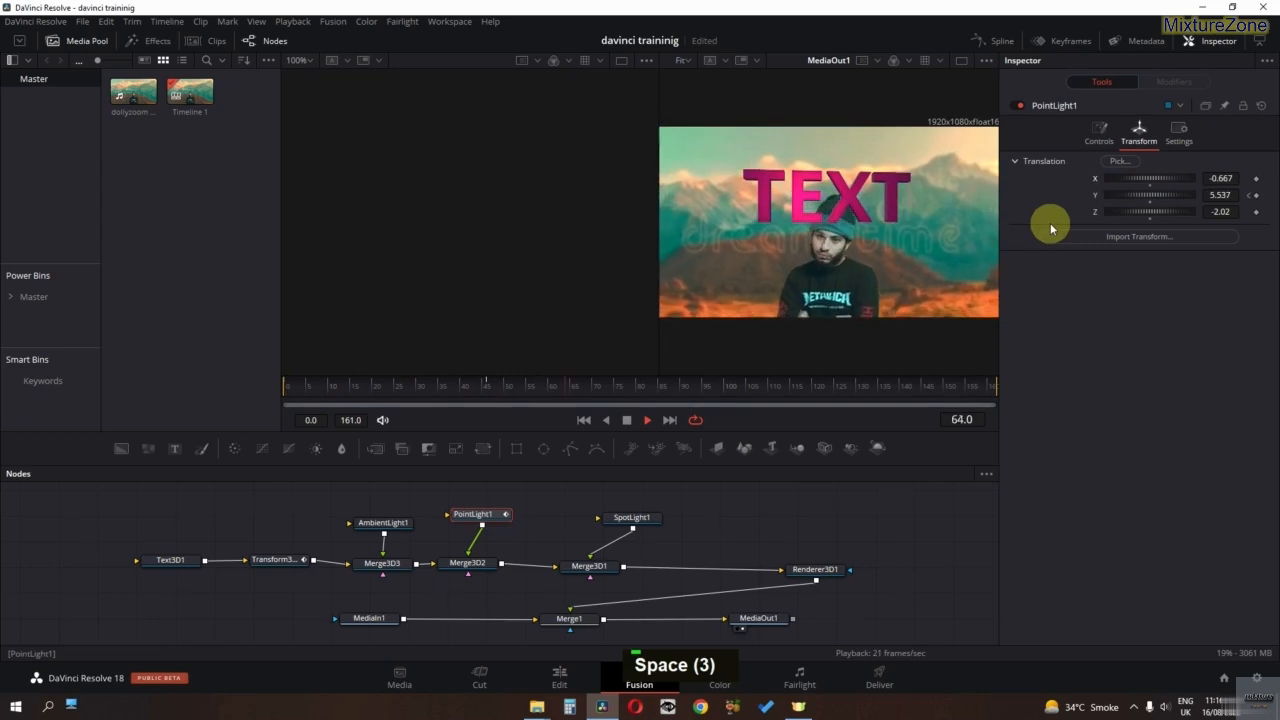
{"action": "key", "text": "space"}
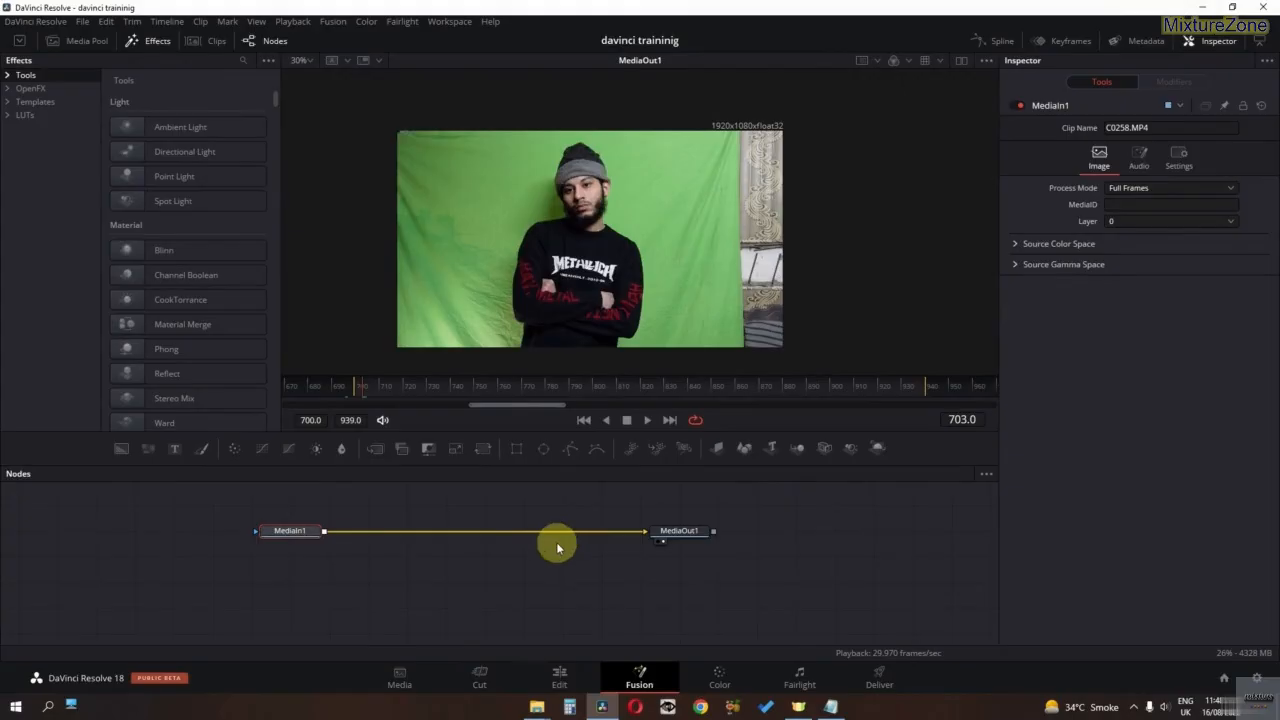
Step: Insert an Ultra Keyer after MediaIn1 in the green-screen clip's composition and place it midway to MediaOut1
{"action": "key", "text": "shift+space"}
{"action": "type", "text": "key"}
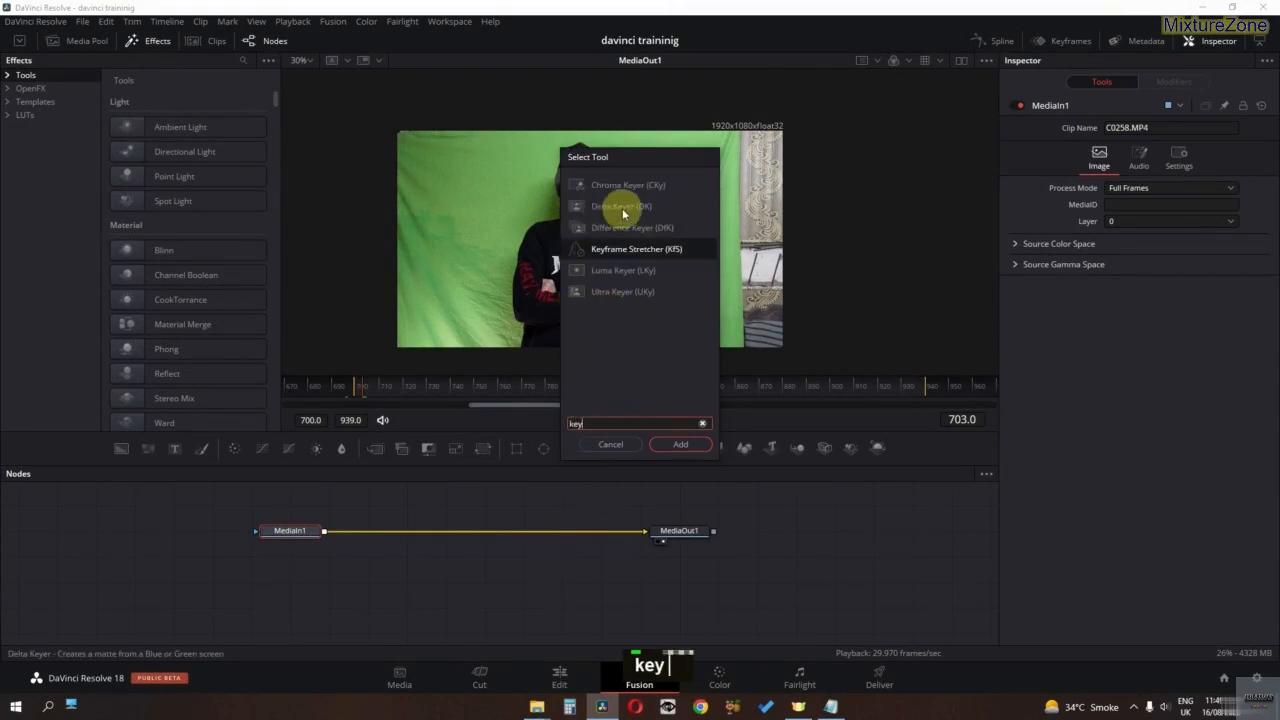
{"action": "left_click", "coordinate": [617, 290]}
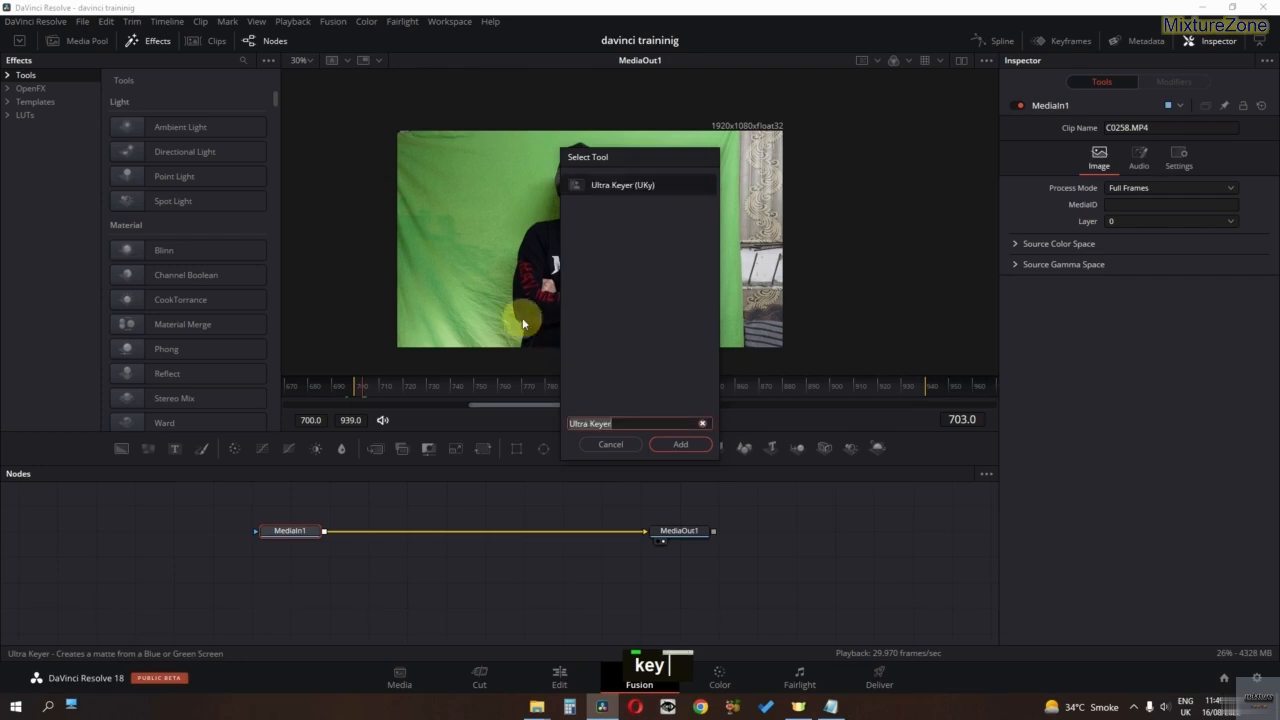
{"action": "left_click", "coordinate": [660, 444]}
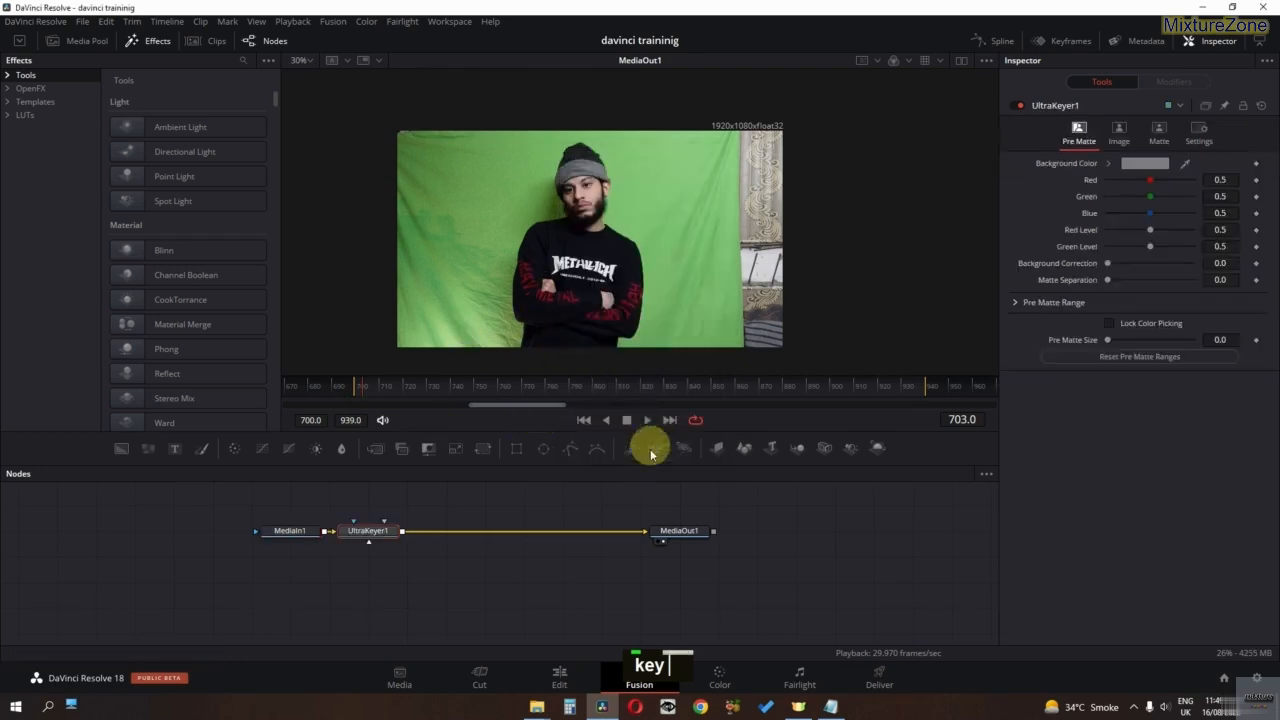
{"action": "left_click_drag", "start_coordinate": [330, 536], "coordinate": [476, 538]}
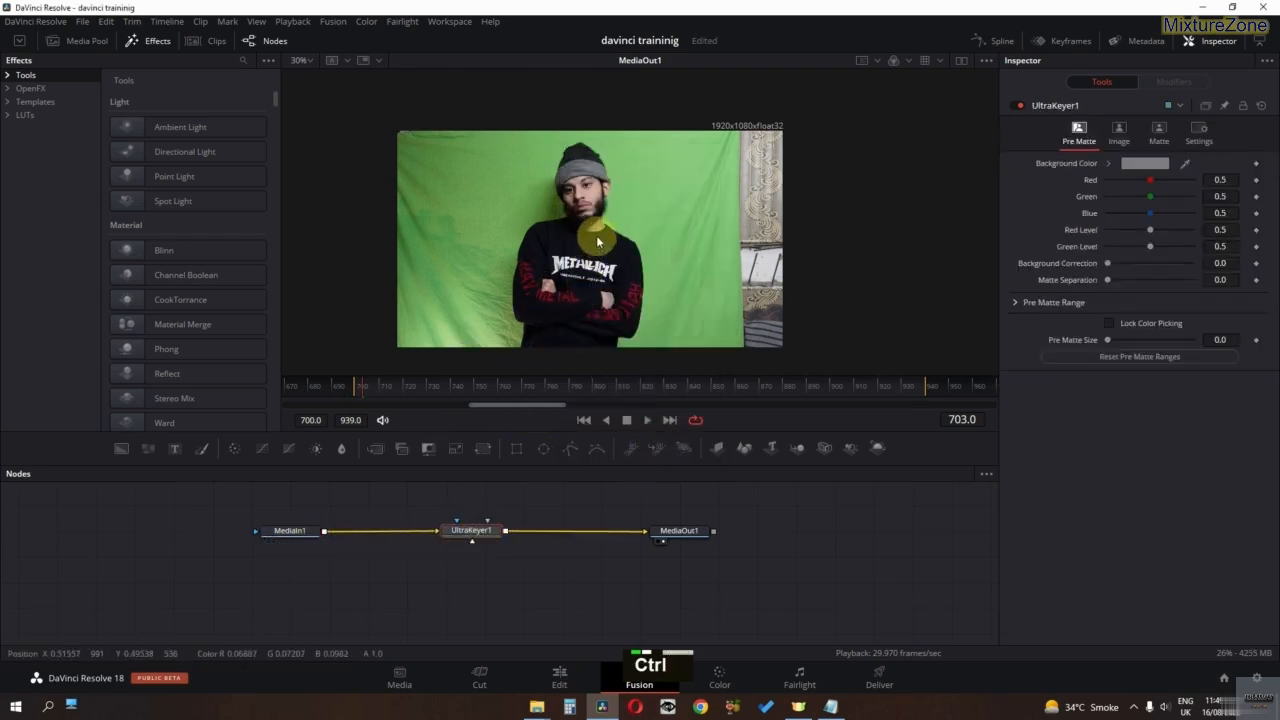
Step: Sample UltraKeyer1's background color from the green backdrop beside the man's head to key it out
{"action": "scroll", "coordinate": [596, 235], "scroll_direction": "up", "scroll_amount": 2}
{"action": "middle_click", "coordinate": [635, 287]}
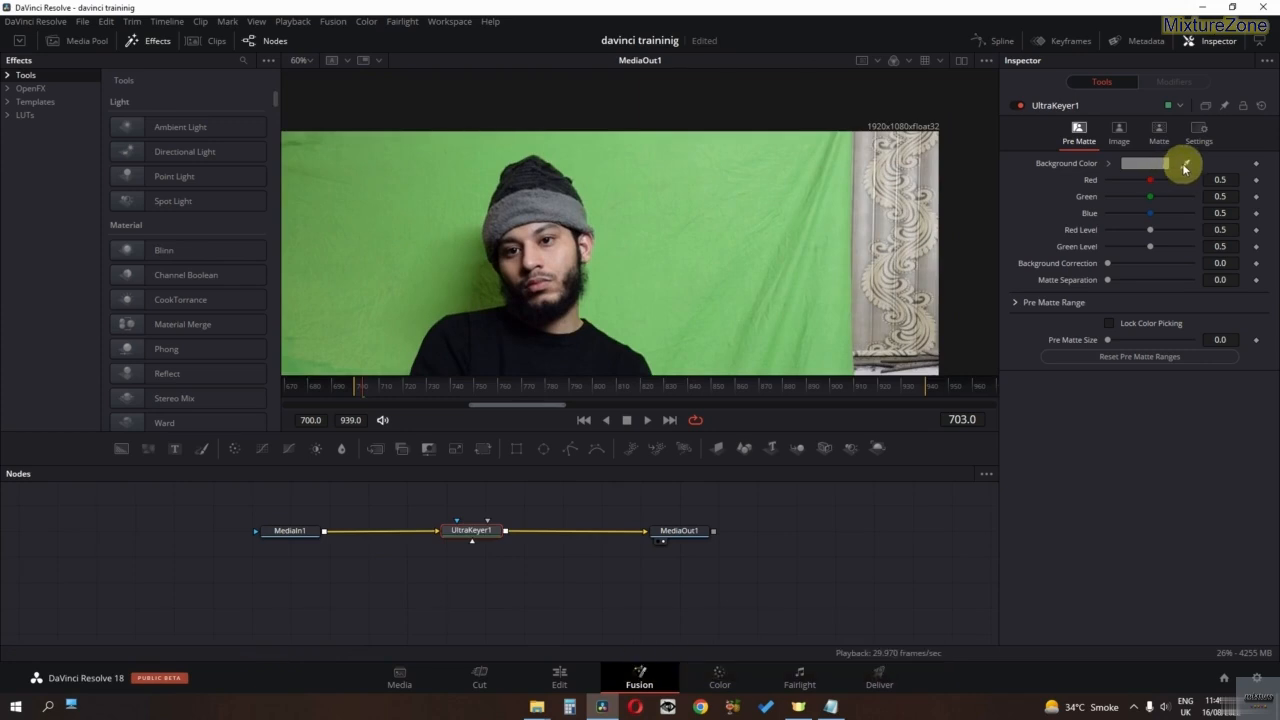
{"action": "left_click_drag", "start_coordinate": [1184, 167], "coordinate": [769, 207]}
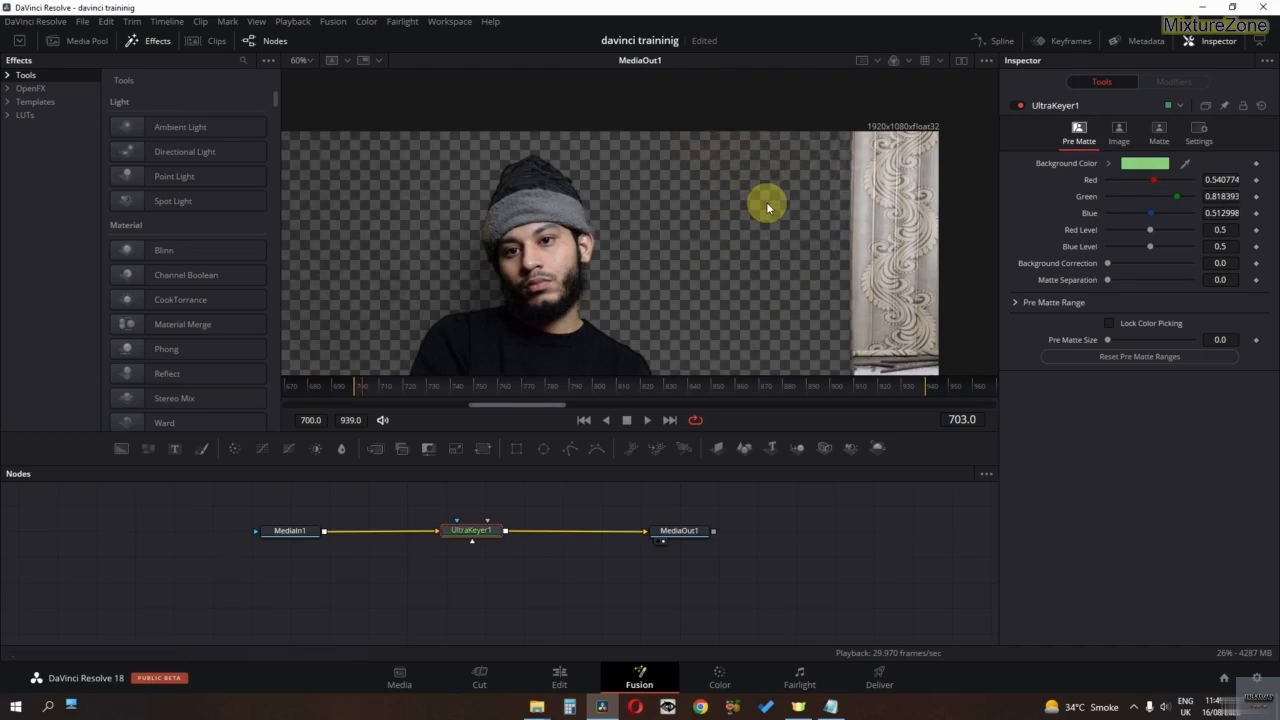
Step: Examine the keyed edges around the man's beanie, face and shoulders up close
{"action": "middle_click", "coordinate": [592, 290]}
{"action": "scroll", "coordinate": [582, 277], "scroll_direction": "up", "scroll_amount": 2, "text": "ctrl"}
{"action": "scroll", "coordinate": [582, 277], "scroll_direction": "down", "scroll_amount": 3, "text": "ctrl"}
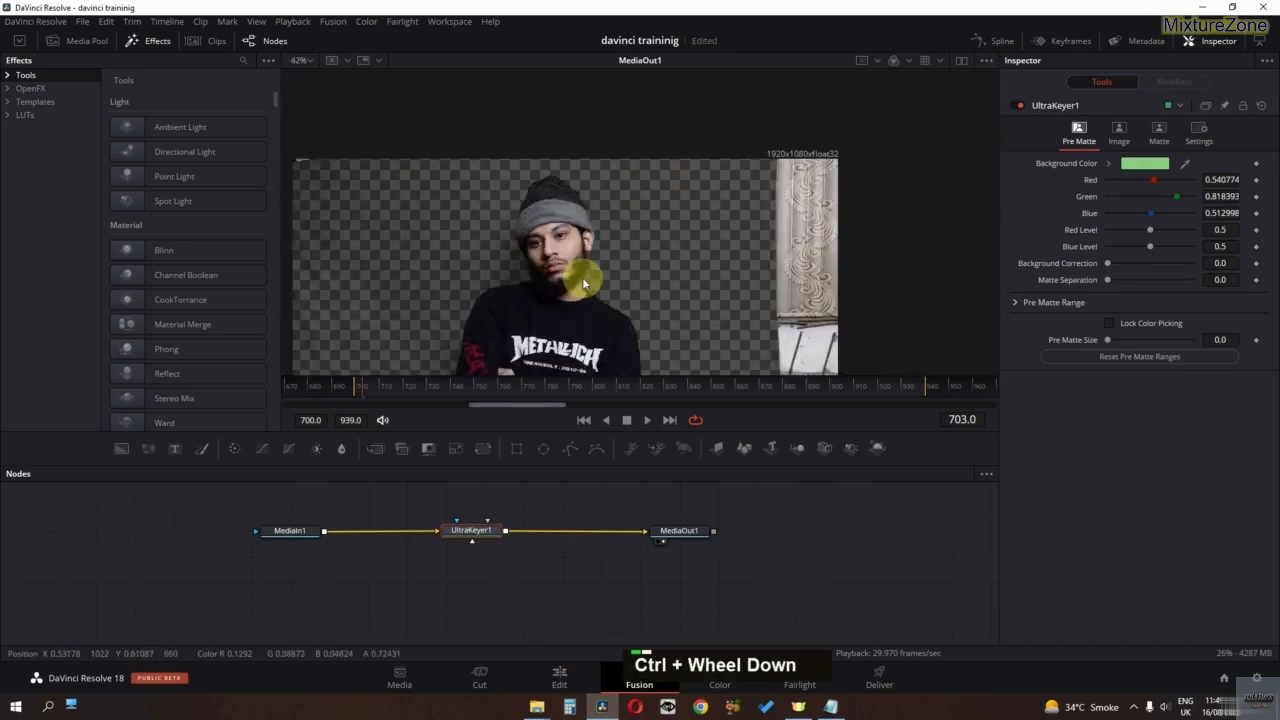
{"action": "scroll", "coordinate": [582, 277], "scroll_direction": "up", "scroll_amount": 3, "text": "ctrl"}
{"action": "middle_click", "coordinate": [544, 292]}
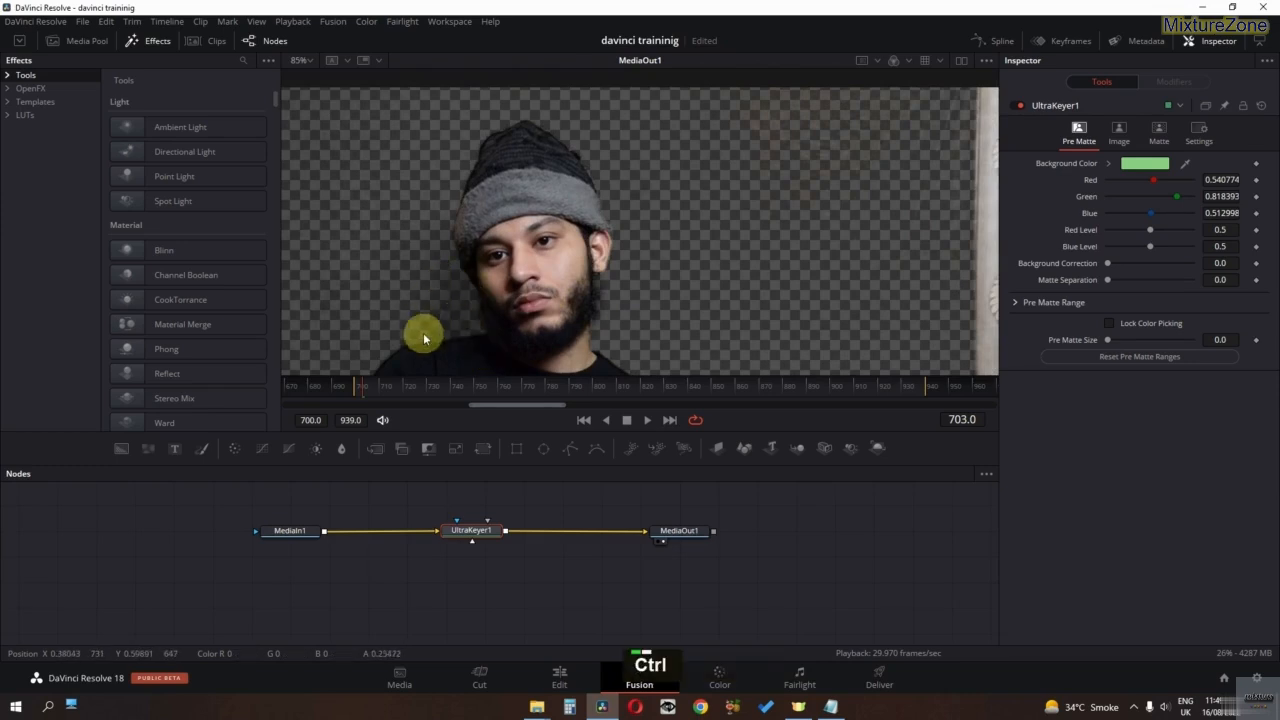
{"action": "scroll", "coordinate": [424, 338], "scroll_direction": "up", "scroll_amount": 1, "text": "ctrl"}
{"action": "scroll", "coordinate": [424, 338], "scroll_direction": "down", "scroll_amount": 1, "text": "ctrl"}
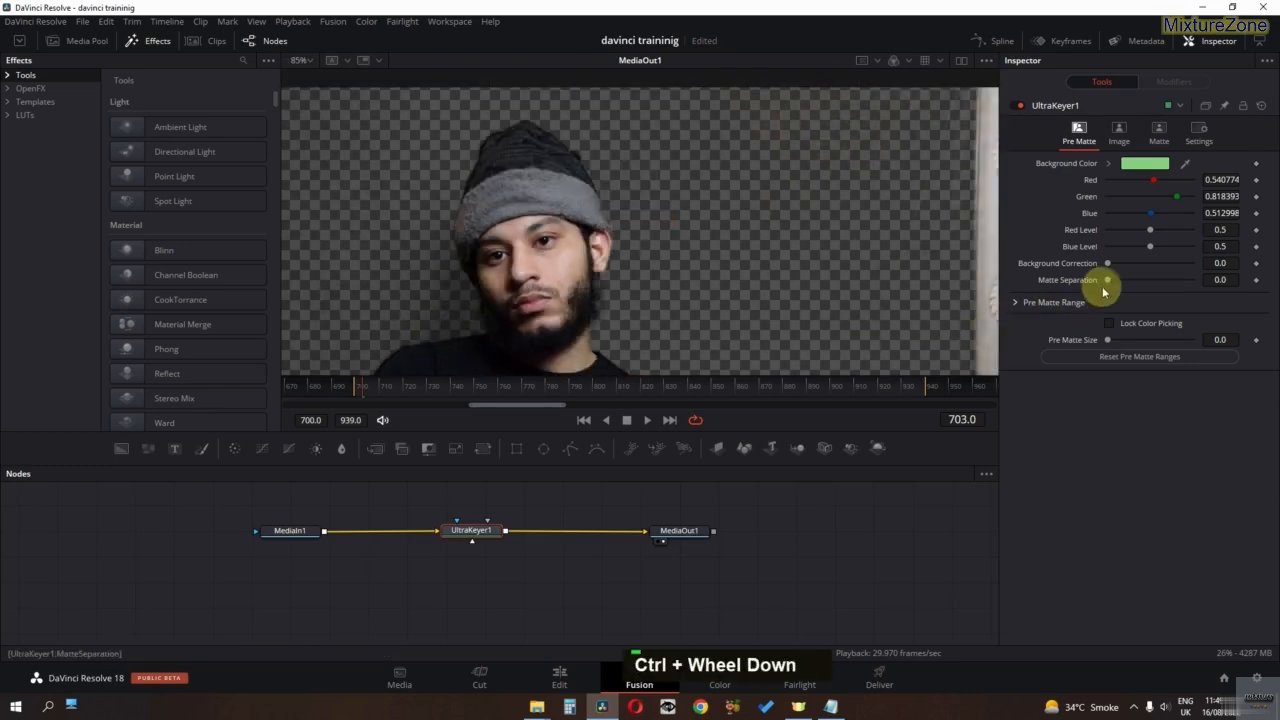
Step: Set UltraKeyer1's Matte Separation to 0.047 and the matte's low threshold to 0.478
{"action": "left_click_drag", "start_coordinate": [1111, 285], "coordinate": [1110, 287]}
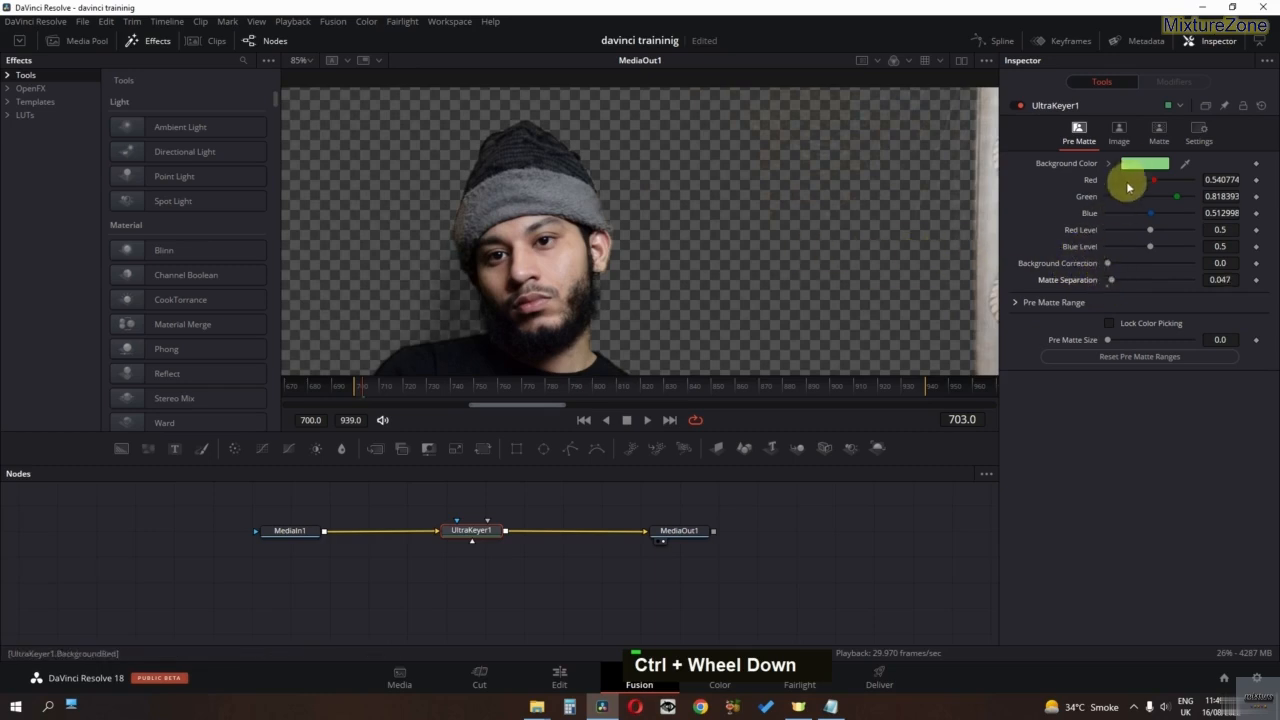
{"action": "left_click", "coordinate": [1157, 131]}
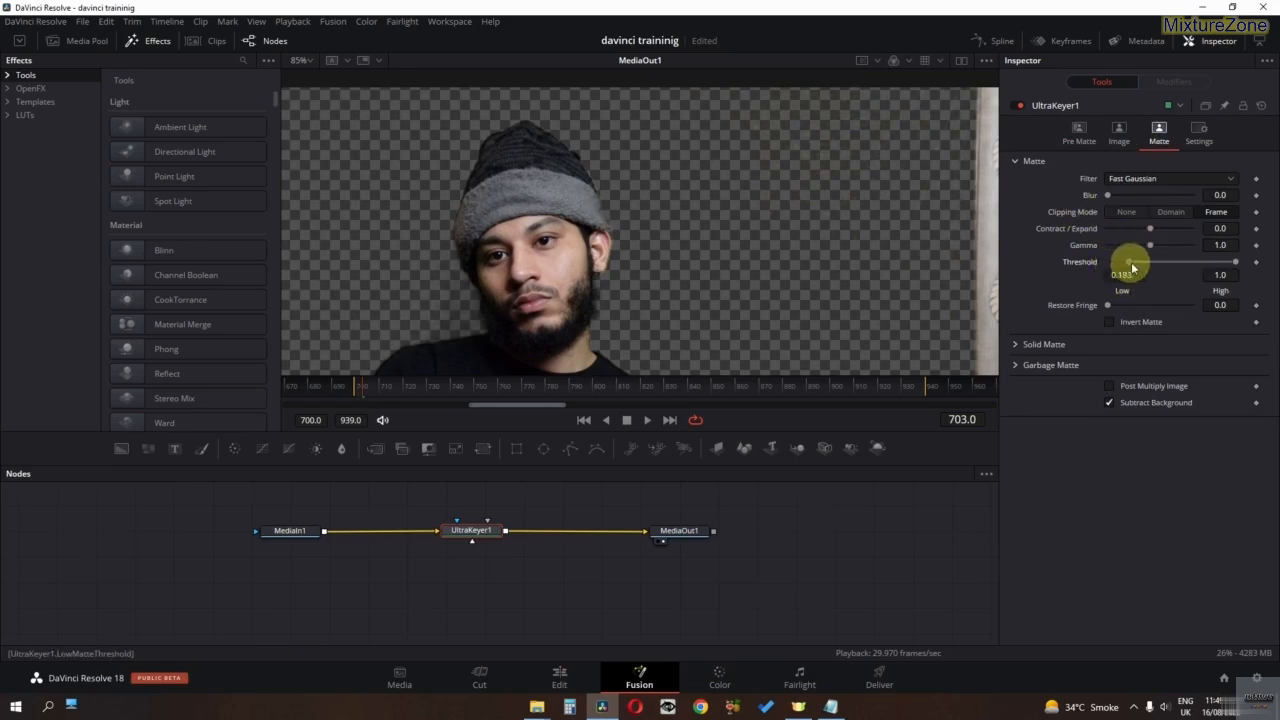
{"action": "left_click_drag", "start_coordinate": [1141, 270], "coordinate": [1165, 272]}
Step: Play the keyed clip to about frame 798 to check the edges around the moving man
{"action": "key", "text": "space"}
{"action": "key", "text": "space"}
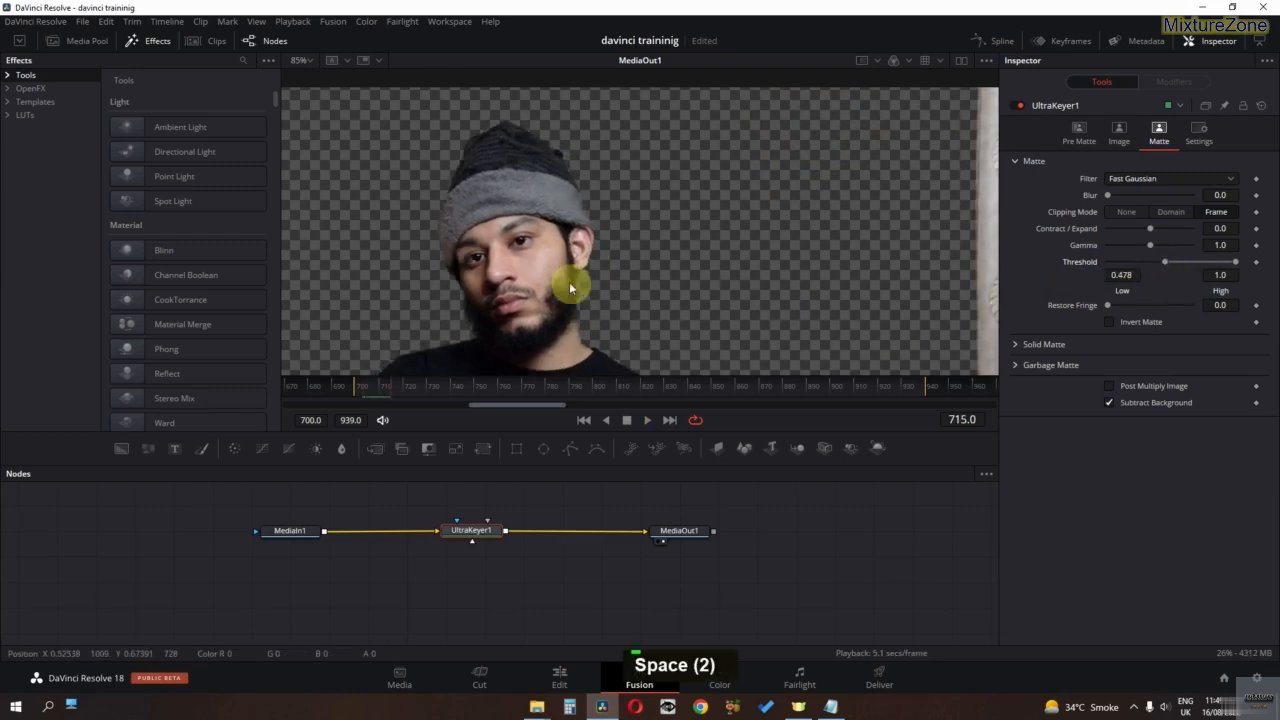
{"action": "scroll", "coordinate": [553, 271], "scroll_direction": "down", "scroll_amount": 2}
{"action": "middle_click", "coordinate": [553, 271]}
{"action": "key", "text": "space"}
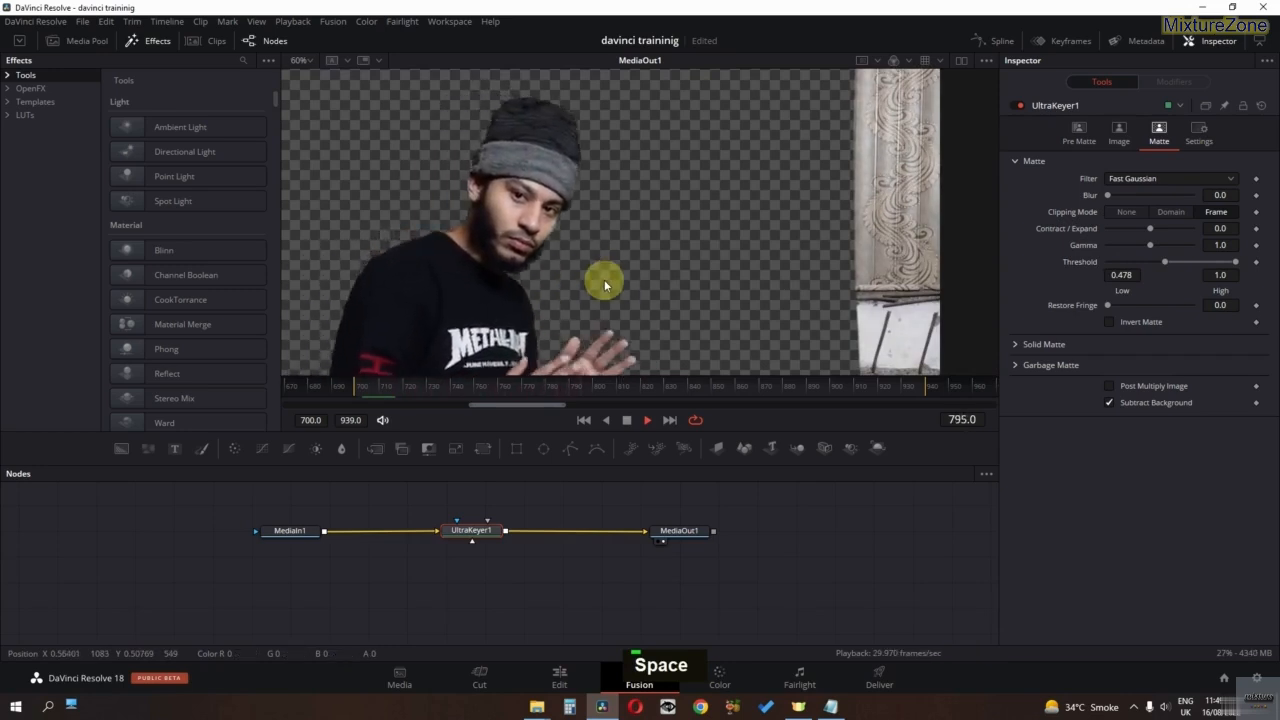
{"action": "key", "text": "space"}
Step: Try expanding UltraKeyer1's matte slightly with Contract/Expand at 0.009, and restore it to 0
{"action": "scroll", "coordinate": [578, 225], "scroll_direction": "up", "scroll_amount": 3}
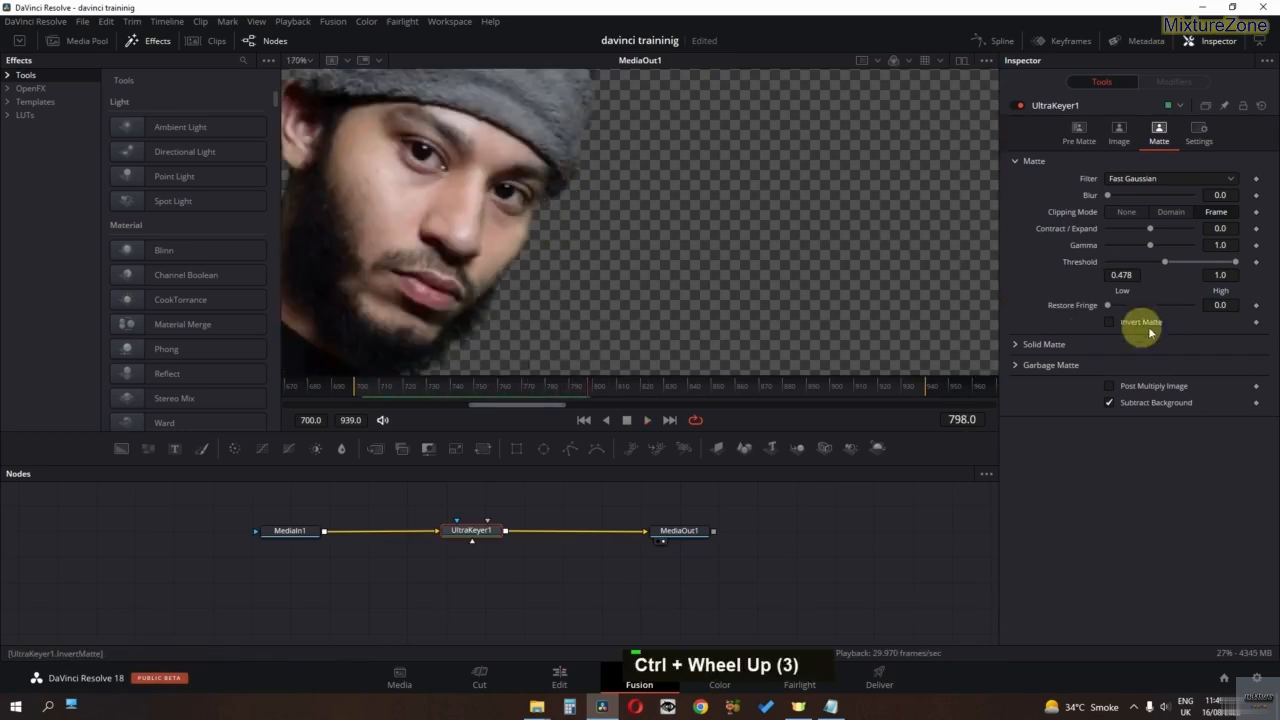
{"action": "left_click_drag", "start_coordinate": [1153, 232], "coordinate": [1147, 232]}
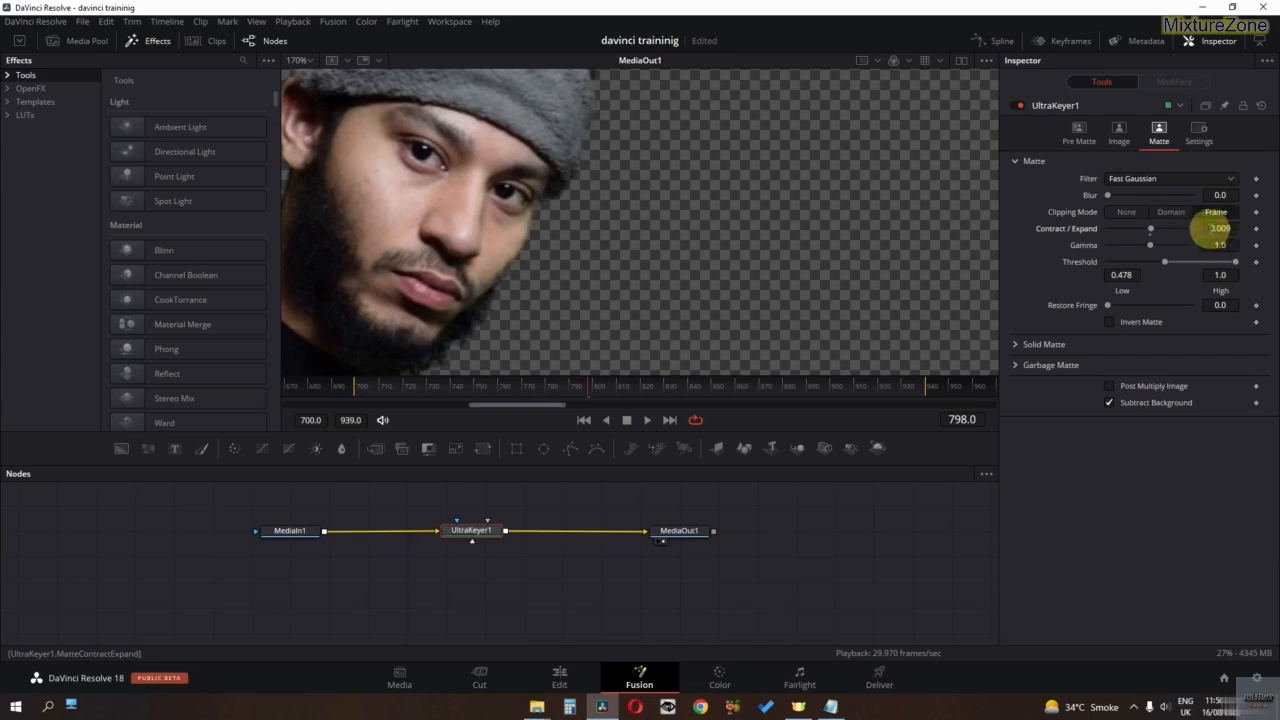
{"action": "double_click", "coordinate": [1210, 229]}
{"action": "key", "text": "Return"}
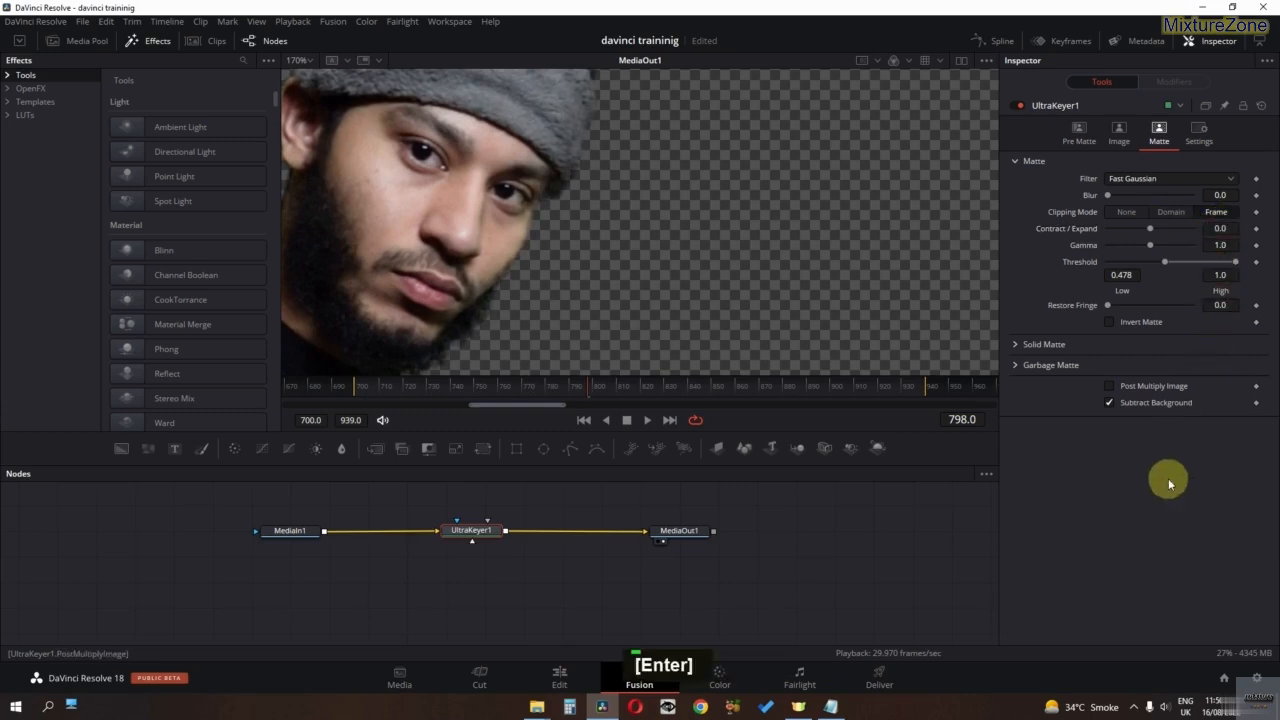
Step: Set UltraKeyer1's high matte threshold to 0.867 and play the clip to check the key around the man
{"action": "mouse_move", "coordinate": [1235, 262]}
{"action": "left_mouse_down"}
{"action": "mouse_move", "coordinate": [1214, 264]}
{"action": "mouse_move", "coordinate": [1245, 268]}
{"action": "left_mouse_up"}
{"action": "scroll", "coordinate": [590, 265], "scroll_direction": "down", "scroll_amount": 2}
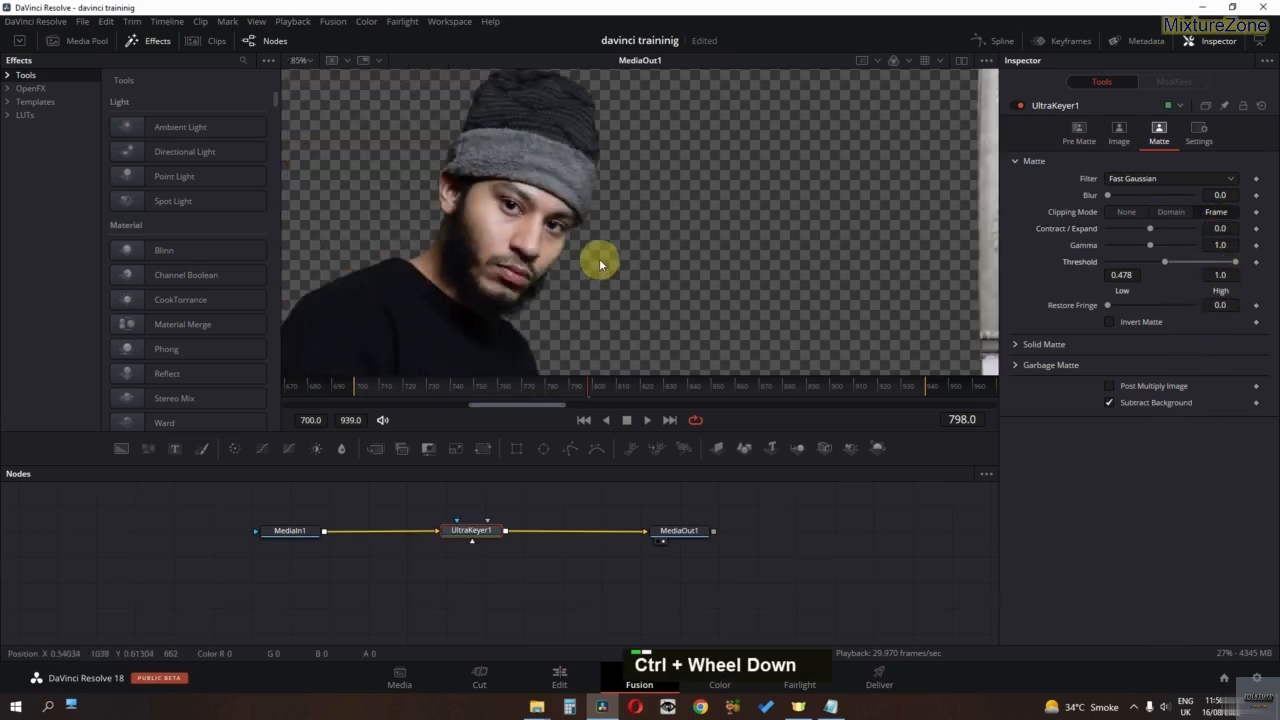
{"action": "middle_click", "coordinate": [573, 336]}
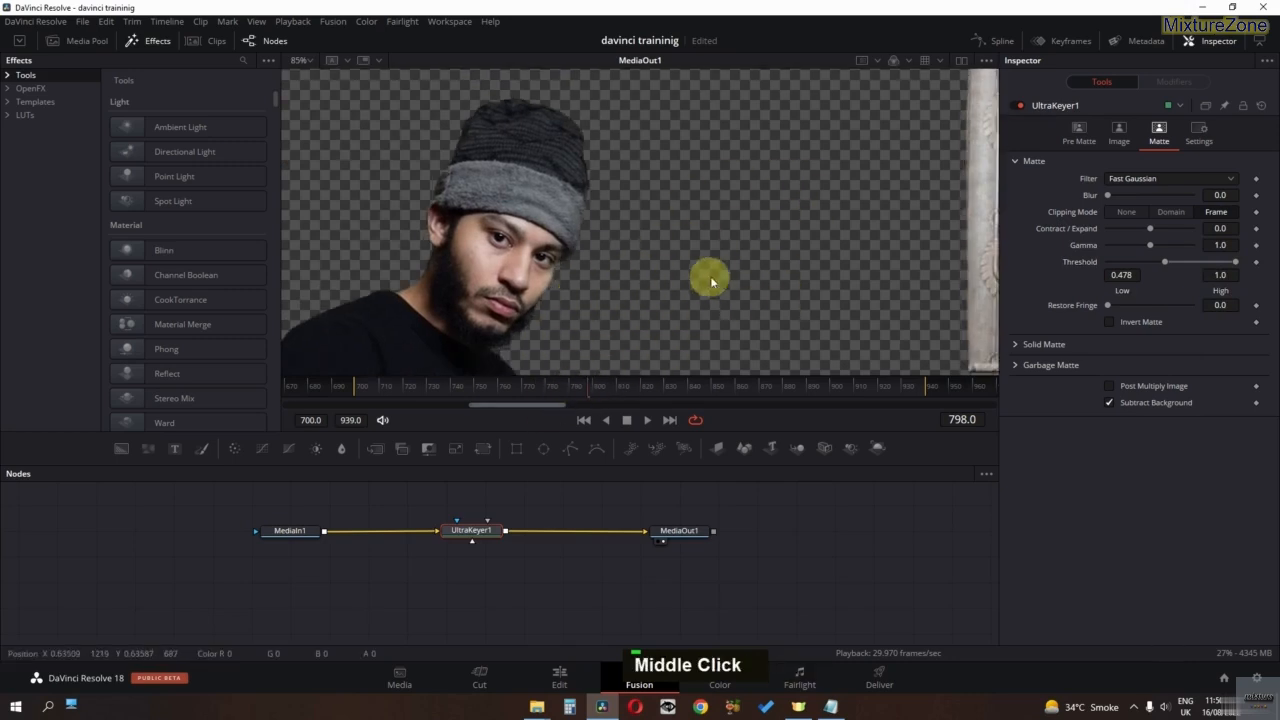
{"action": "scroll", "coordinate": [601, 252], "scroll_direction": "up", "scroll_amount": 2}
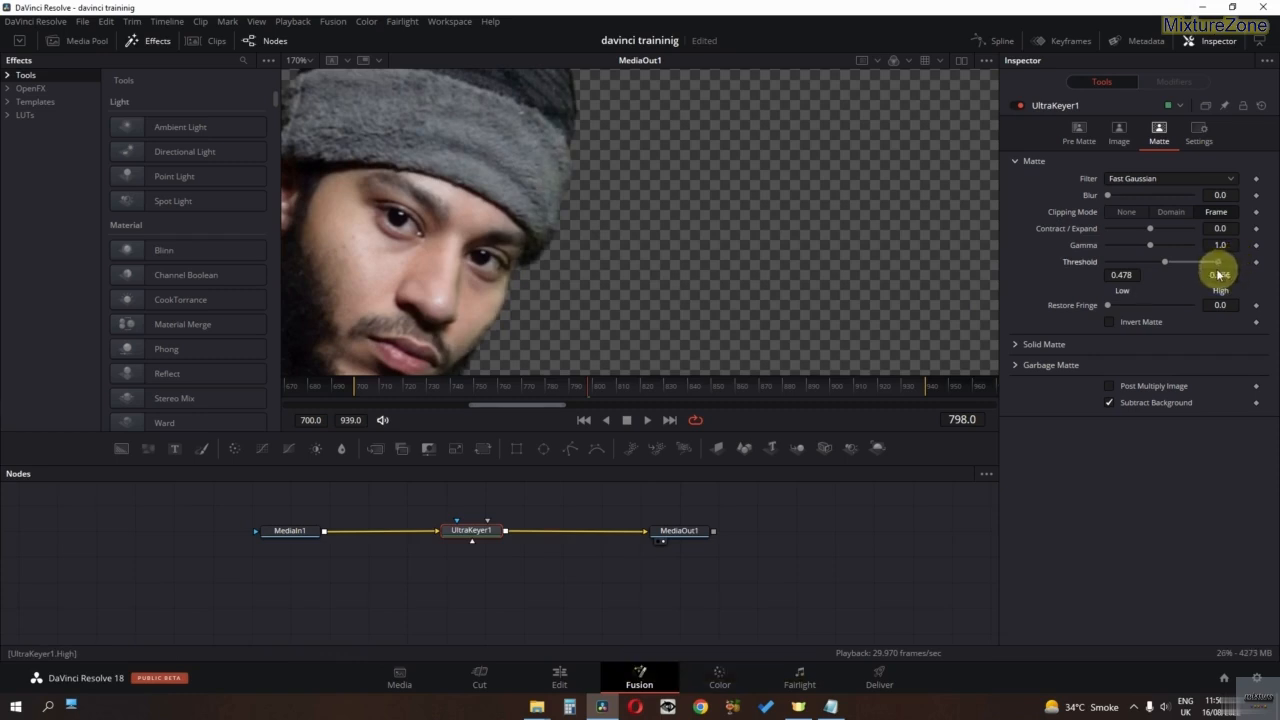
{"action": "scroll", "coordinate": [554, 265], "scroll_direction": "down", "scroll_amount": 4}
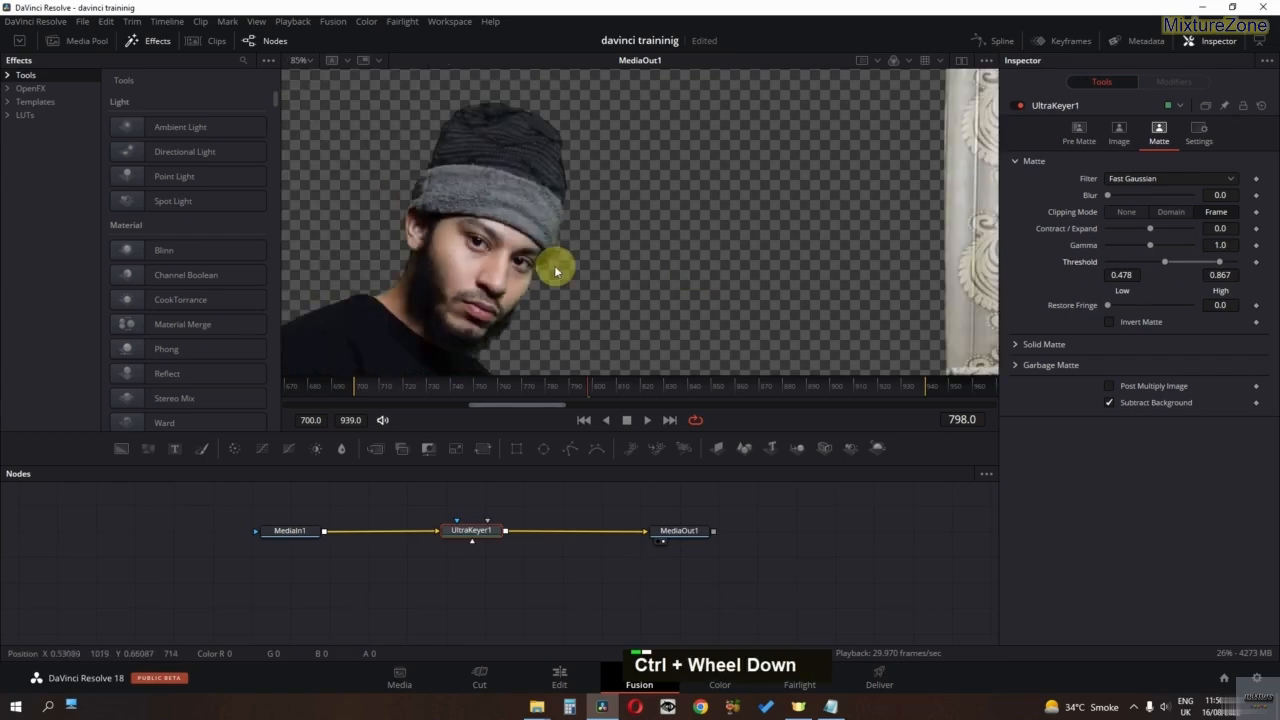
{"action": "key", "text": "space"}
{"action": "key", "text": "space"}
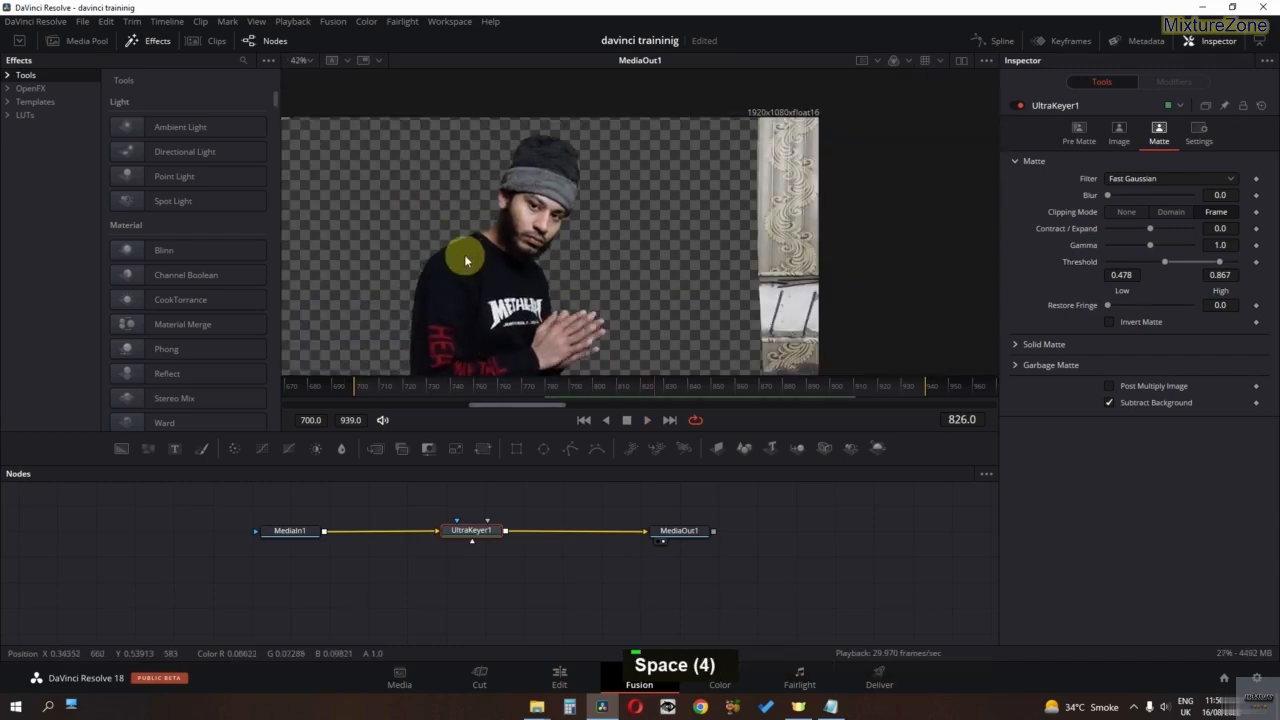
{"action": "scroll", "coordinate": [482, 287], "scroll_direction": "down", "scroll_amount": 2}
{"action": "scroll", "coordinate": [480, 288], "scroll_direction": "up", "scroll_amount": 2}
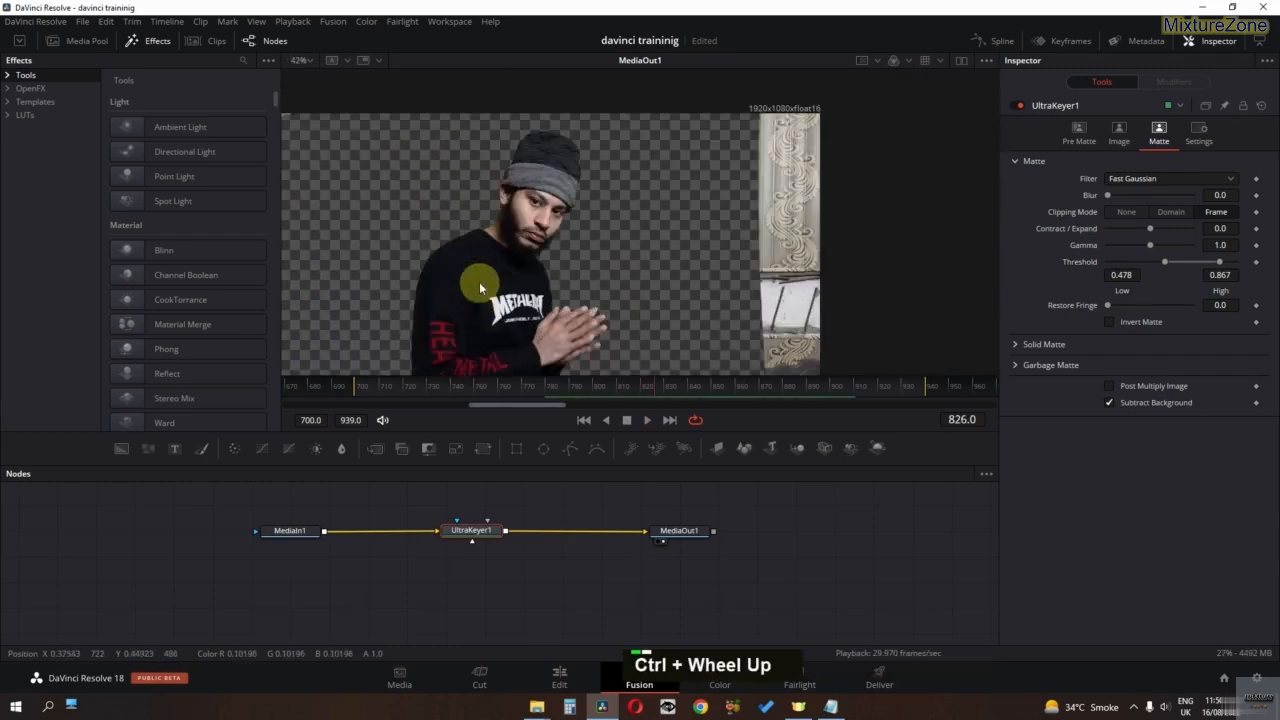
Step: Return to the edit timeline and play it from the start to check the keyed man over the orange background
{"action": "left_click", "coordinate": [545, 679]}
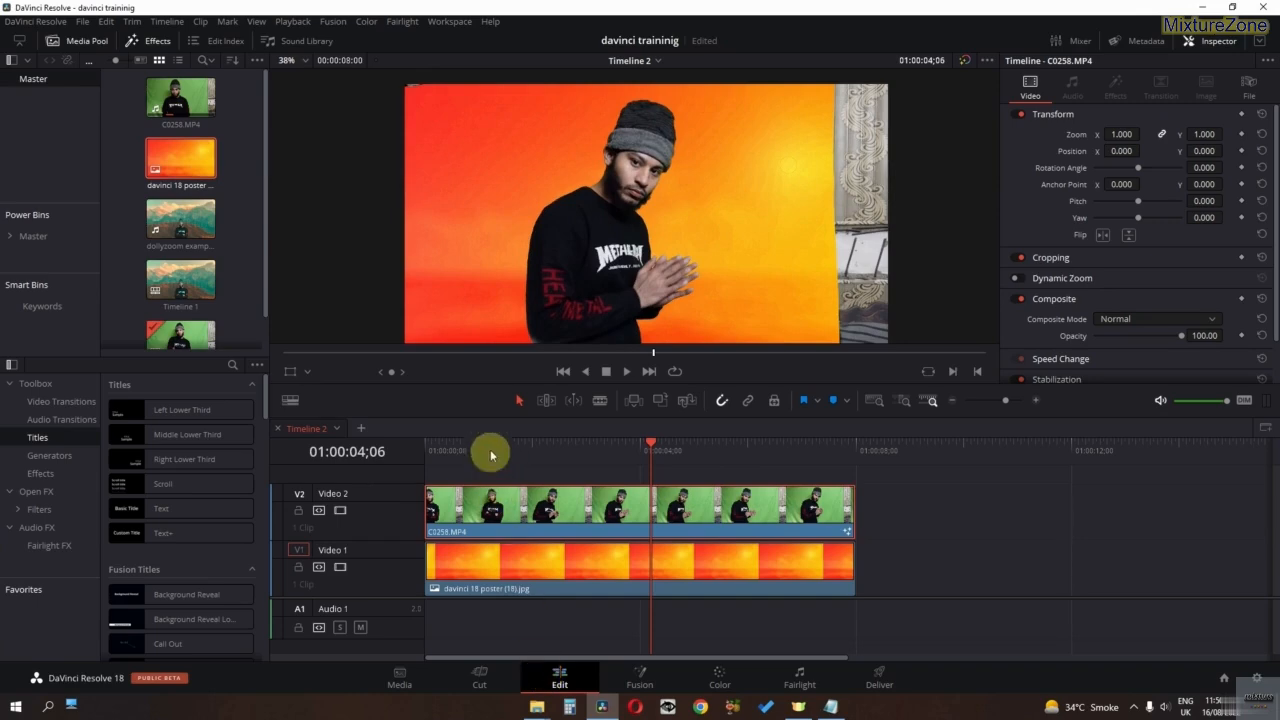
{"action": "key", "text": "Home"}
{"action": "key", "text": "space"}
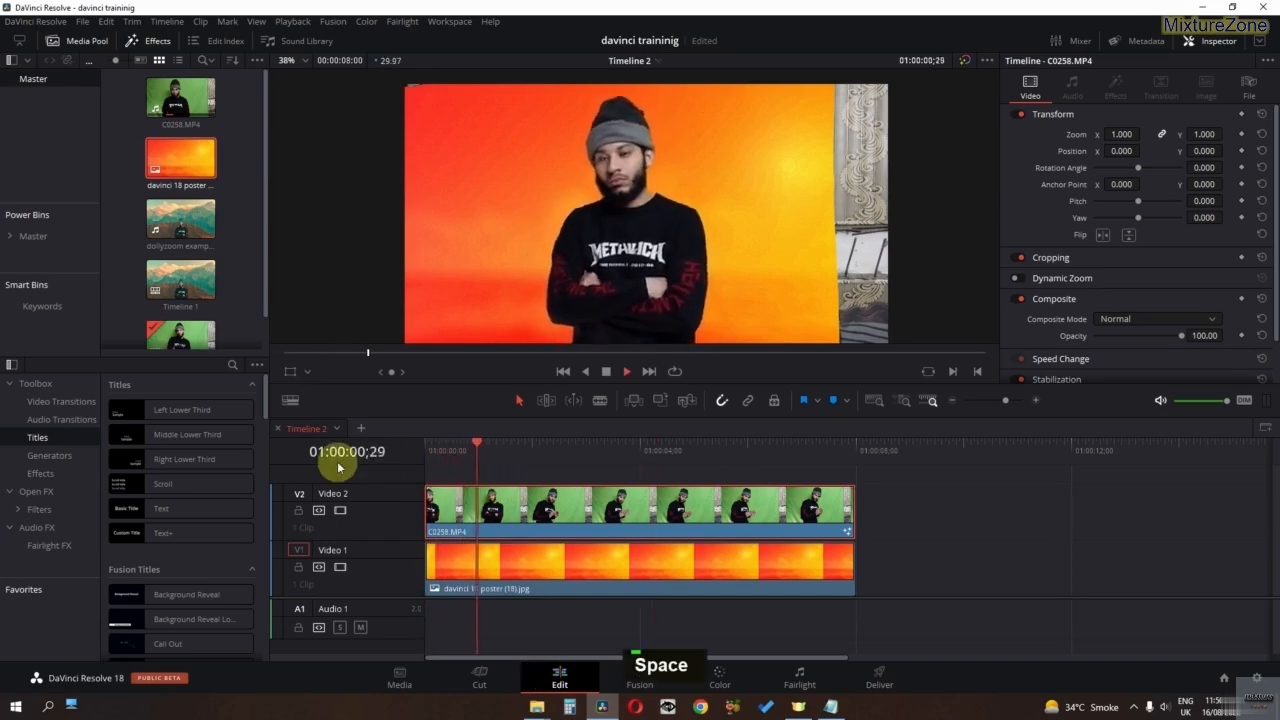
{"action": "key", "text": "space"}
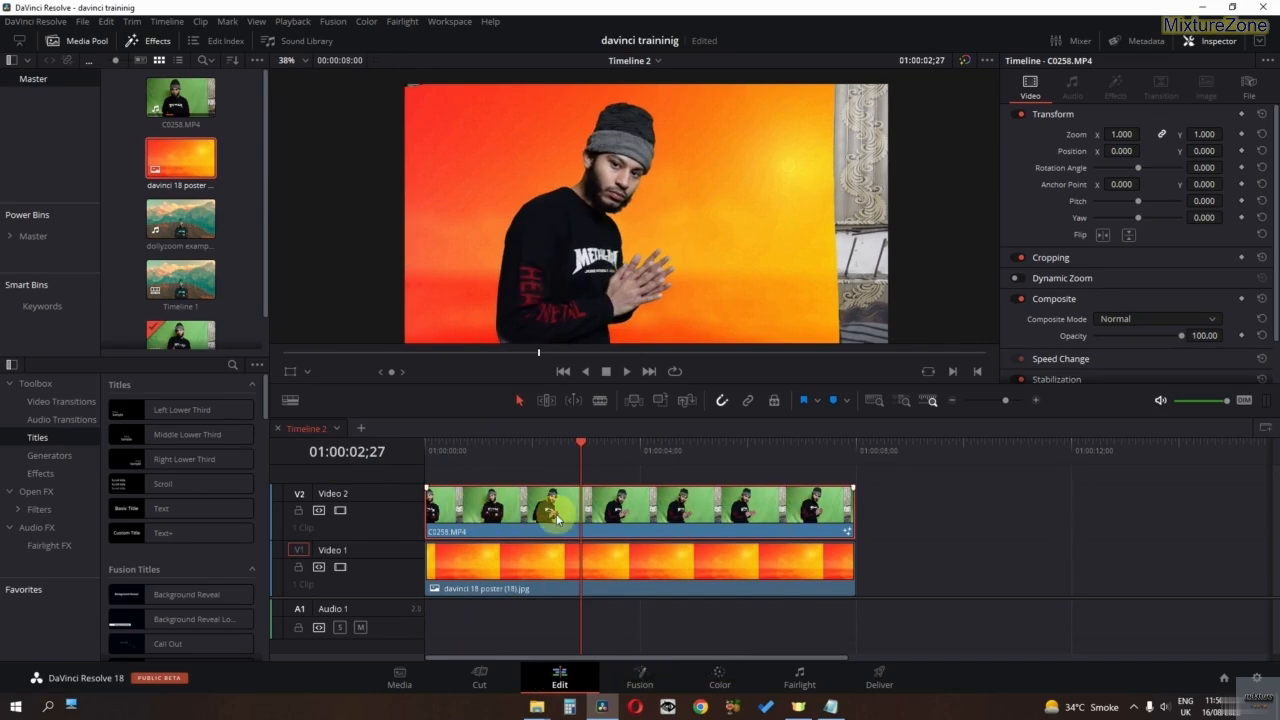
Step: Crop the right side of the C0258.MP4 clip to remove the patterned strip beyond the green screen, and play the composite
{"action": "left_click", "coordinate": [310, 377]}
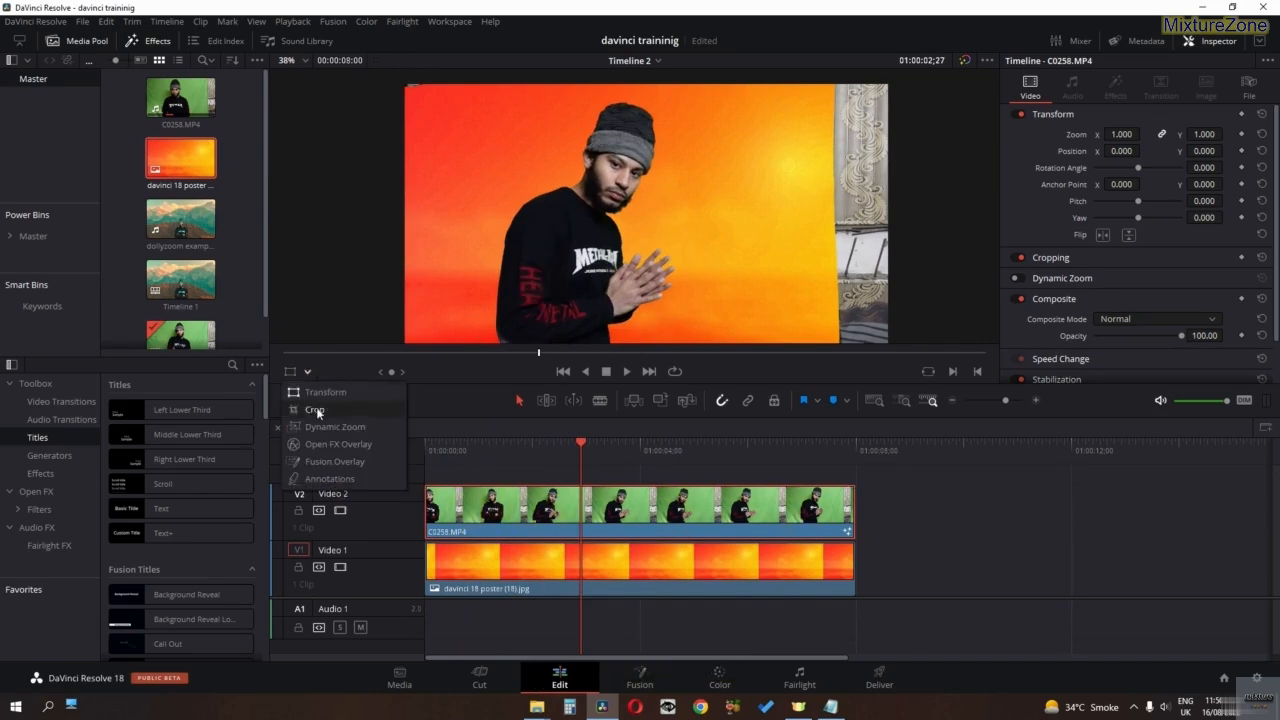
{"action": "left_click", "coordinate": [314, 400]}
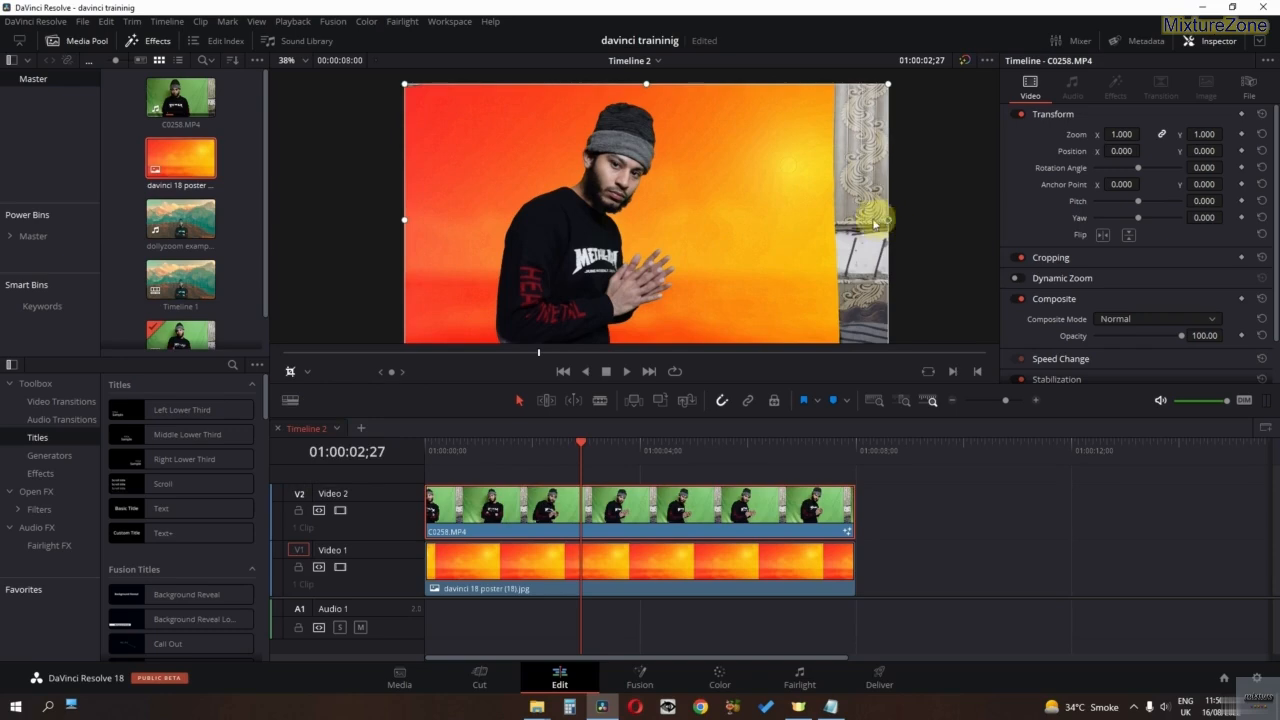
{"action": "left_click_drag", "start_coordinate": [874, 224], "coordinate": [821, 223]}
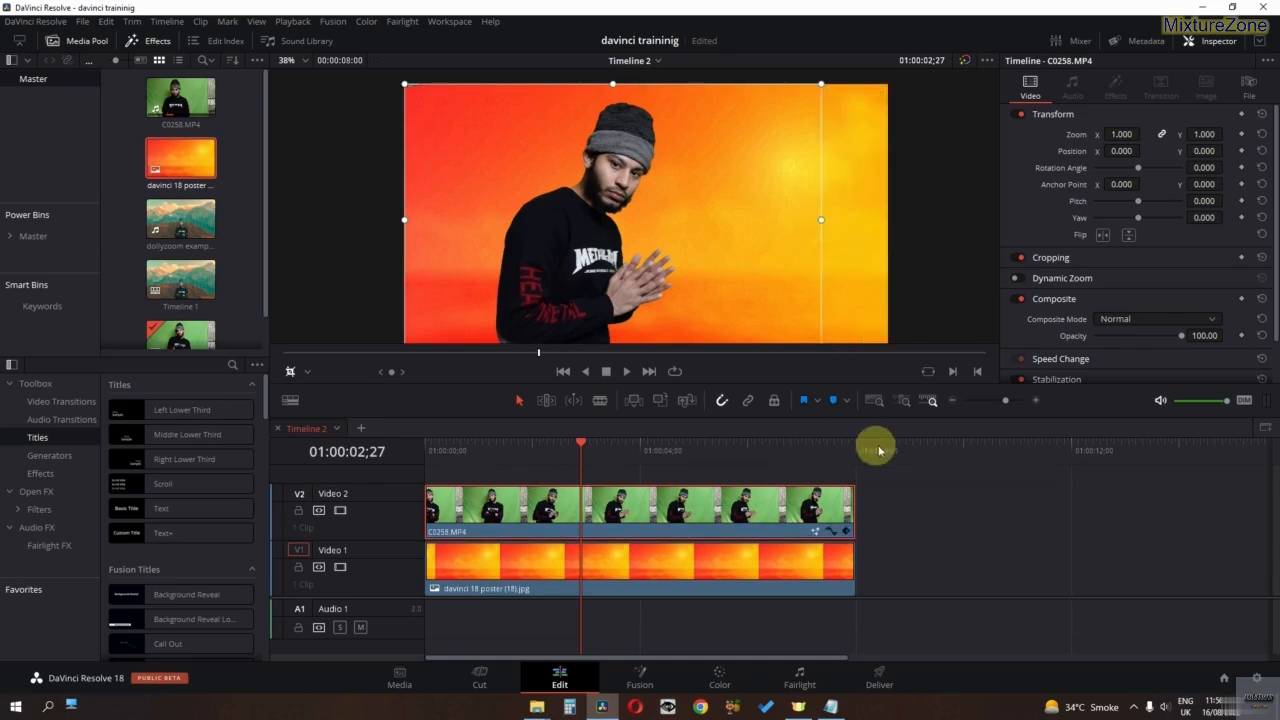
{"action": "left_click", "coordinate": [290, 372]}
{"action": "key", "text": "space"}
{"action": "key", "text": "space"}
{"action": "key", "text": "space"}
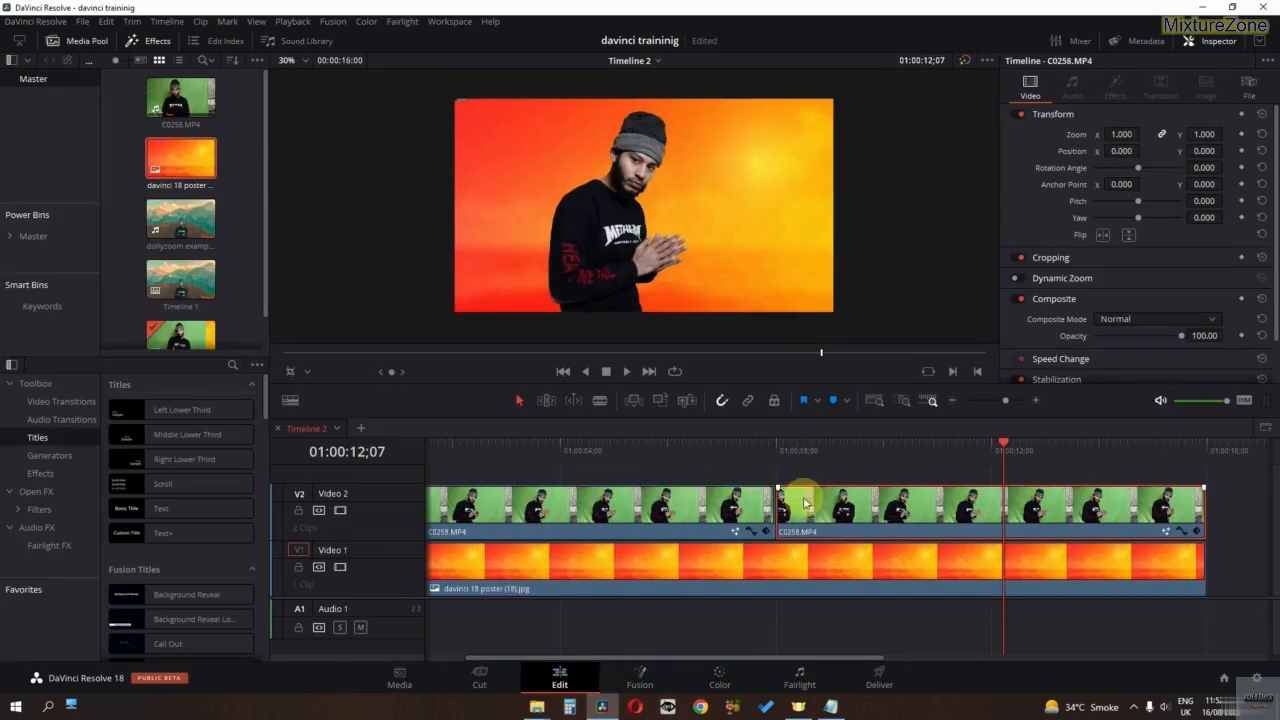
Step: Insert a Planar Tracker after MediaIn1 in the laptop clip's Fusion composition and place it midway to MediaOut1
{"action": "left_click", "coordinate": [669, 681]}
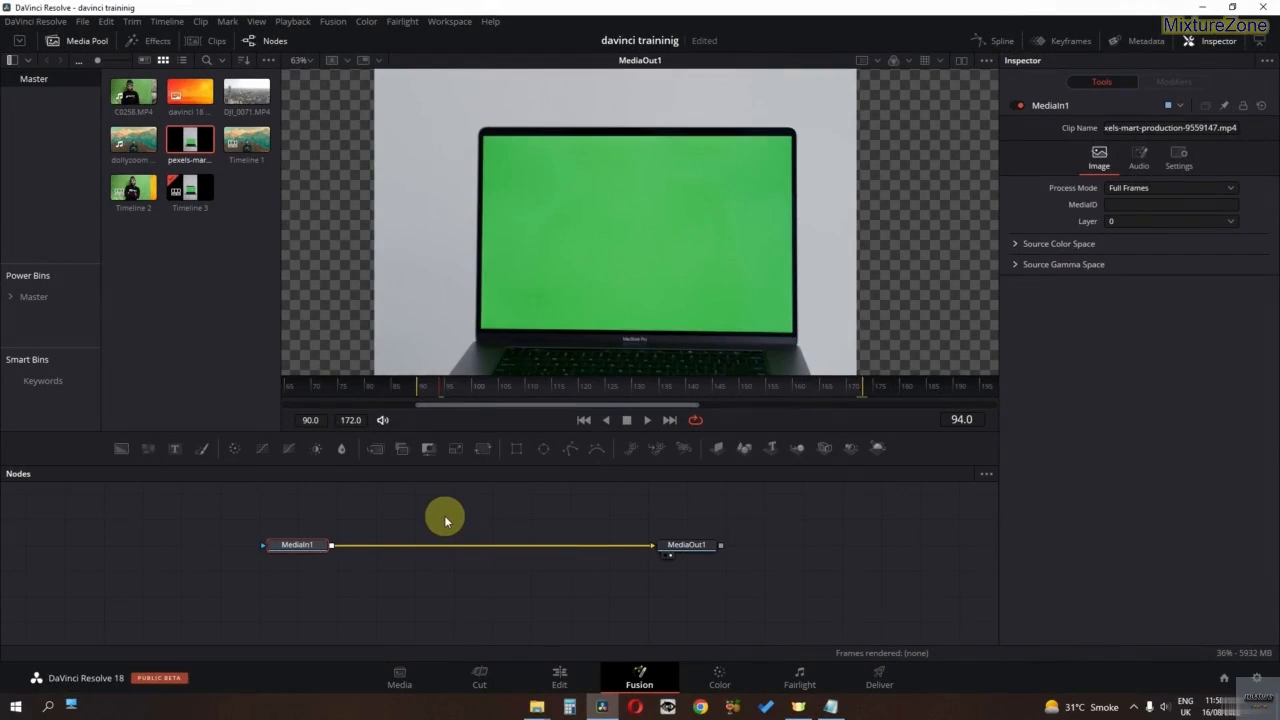
{"action": "key", "text": "shift+space"}
{"action": "type", "text": "plan"}
{"action": "left_click", "coordinate": [648, 399]}
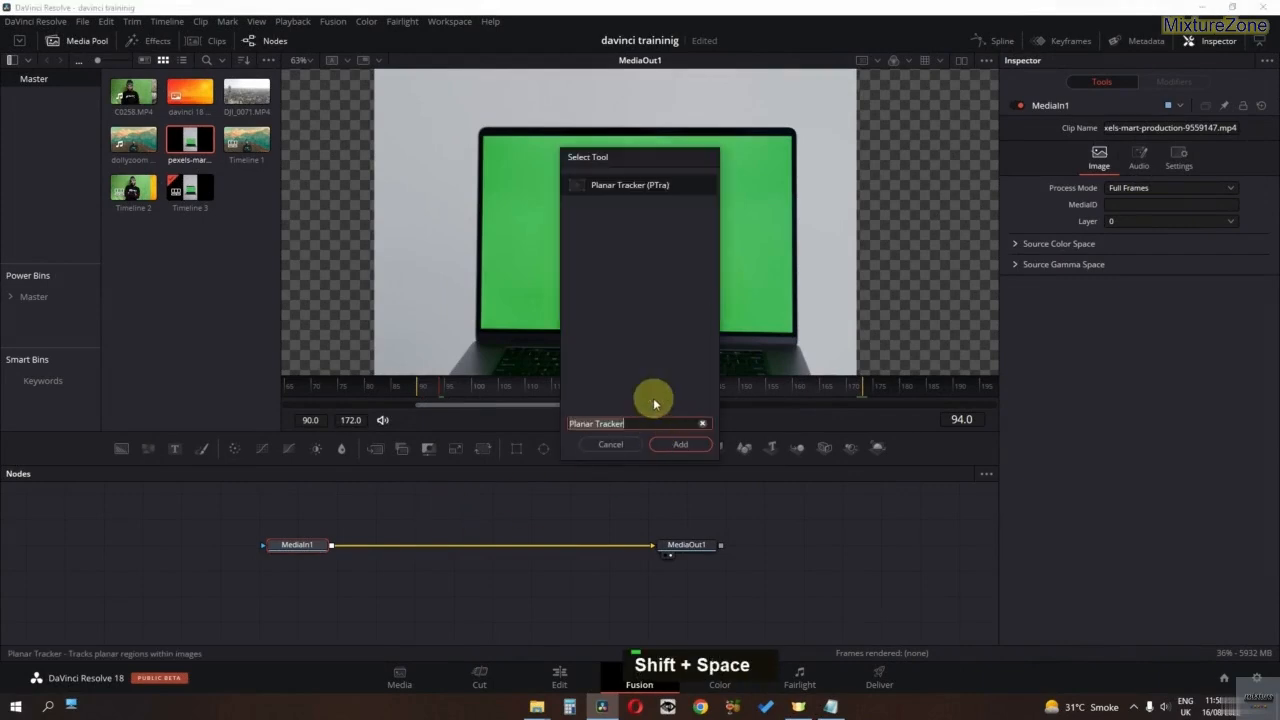
{"action": "left_click", "coordinate": [677, 447]}
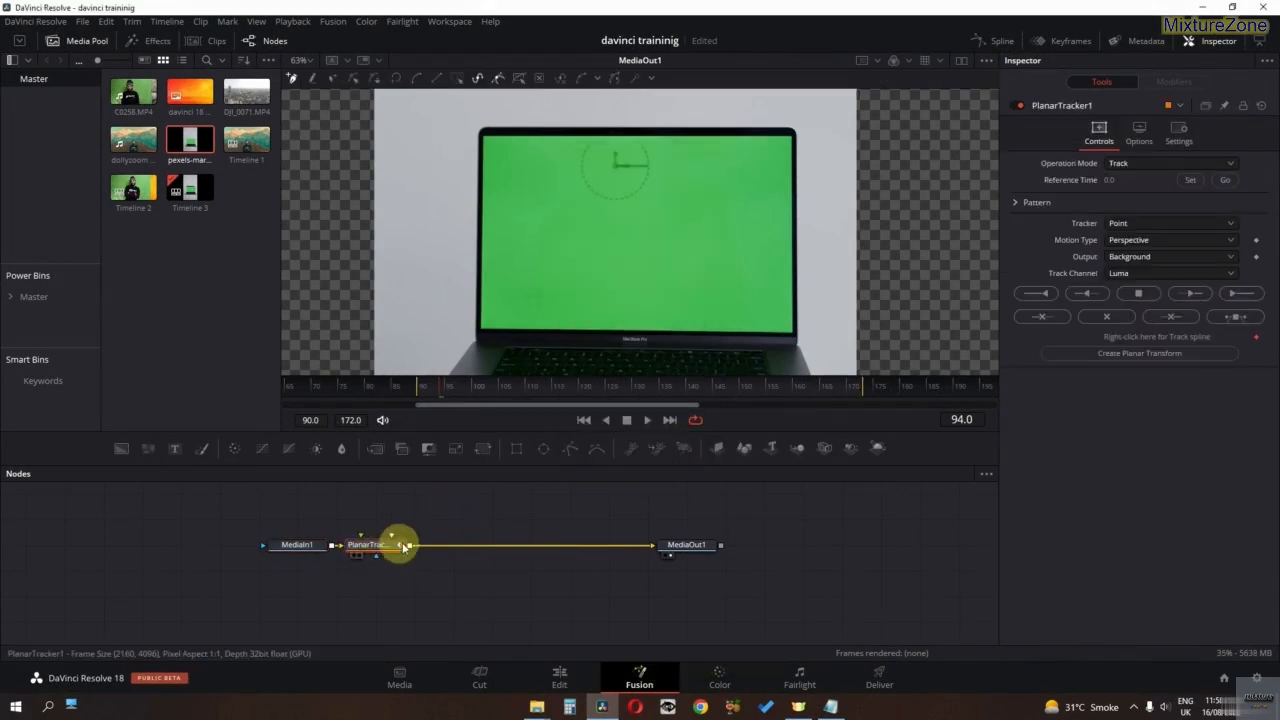
{"action": "left_click_drag", "start_coordinate": [384, 549], "coordinate": [500, 547]}
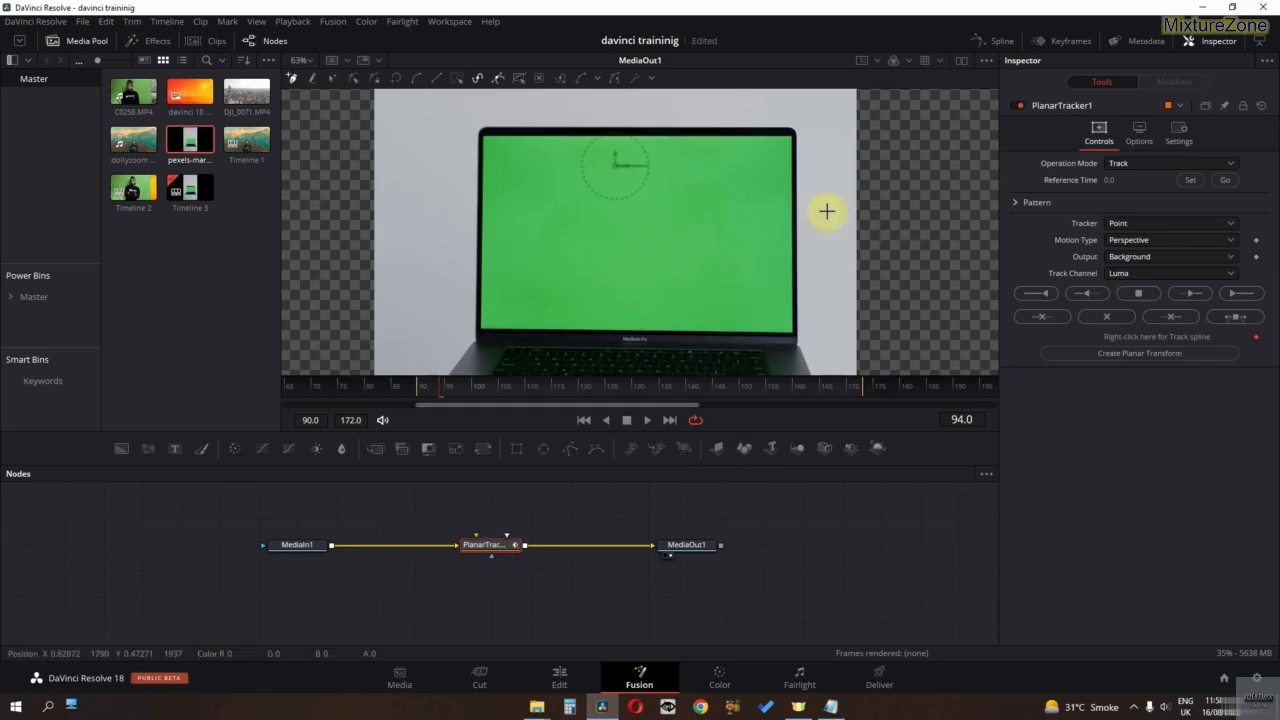
Step: Outline the laptop's green screen with a closed four-corner tracking shape, and refit its corners at frame 90
{"action": "scroll", "coordinate": [480, 160], "scroll_direction": "up", "scroll_amount": 2, "text": "ctrl"}
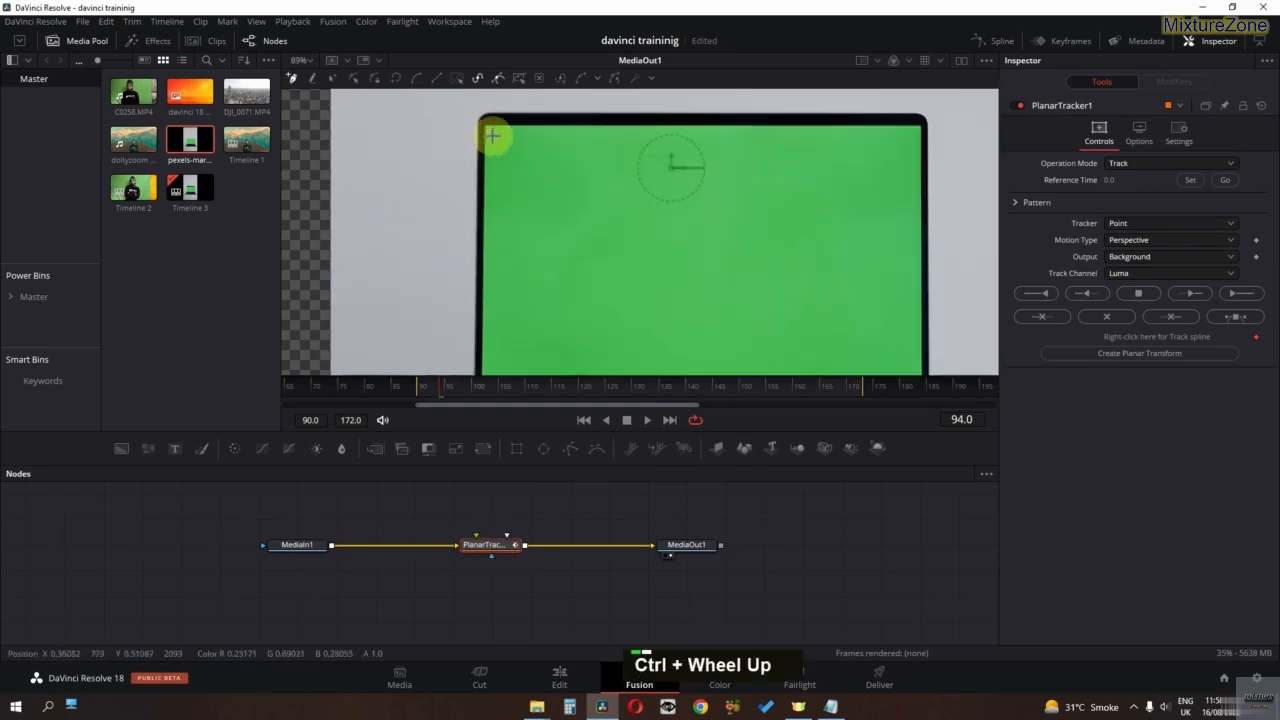
{"action": "middle_click", "coordinate": [491, 189]}
{"action": "scroll", "coordinate": [486, 157], "scroll_direction": "down", "scroll_amount": 2, "text": "ctrl"}
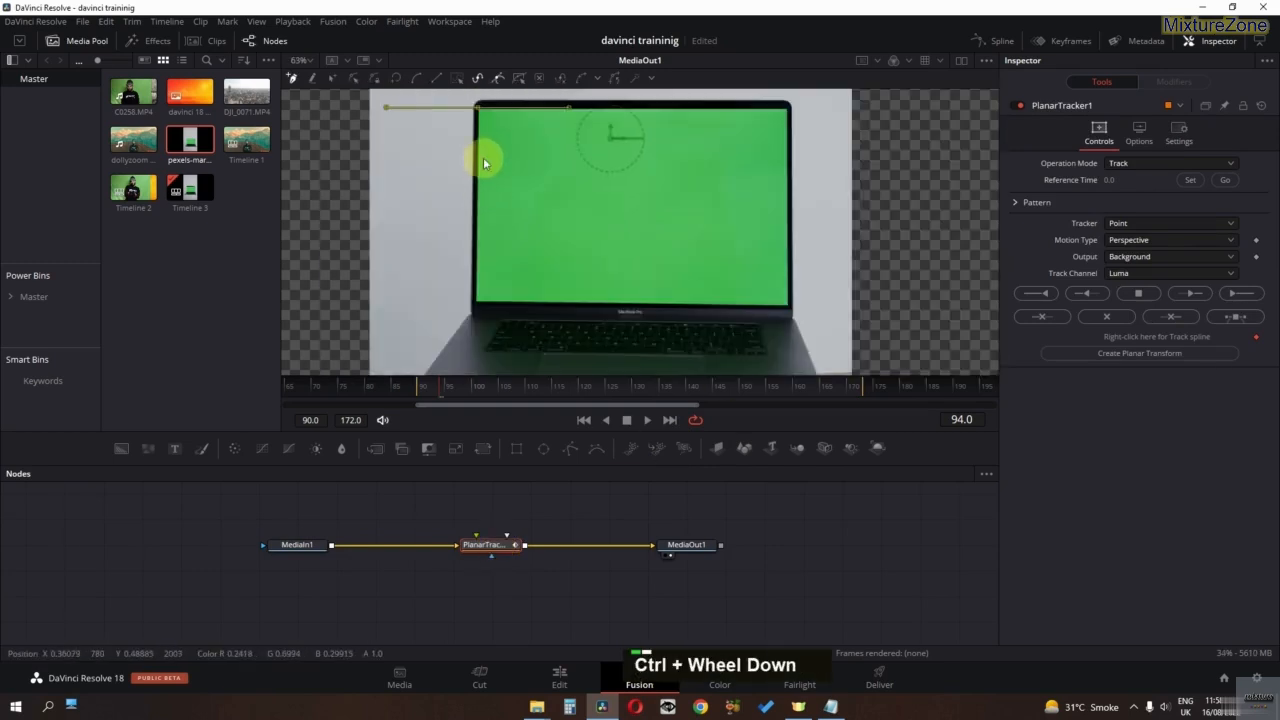
{"action": "left_click", "coordinate": [476, 304]}
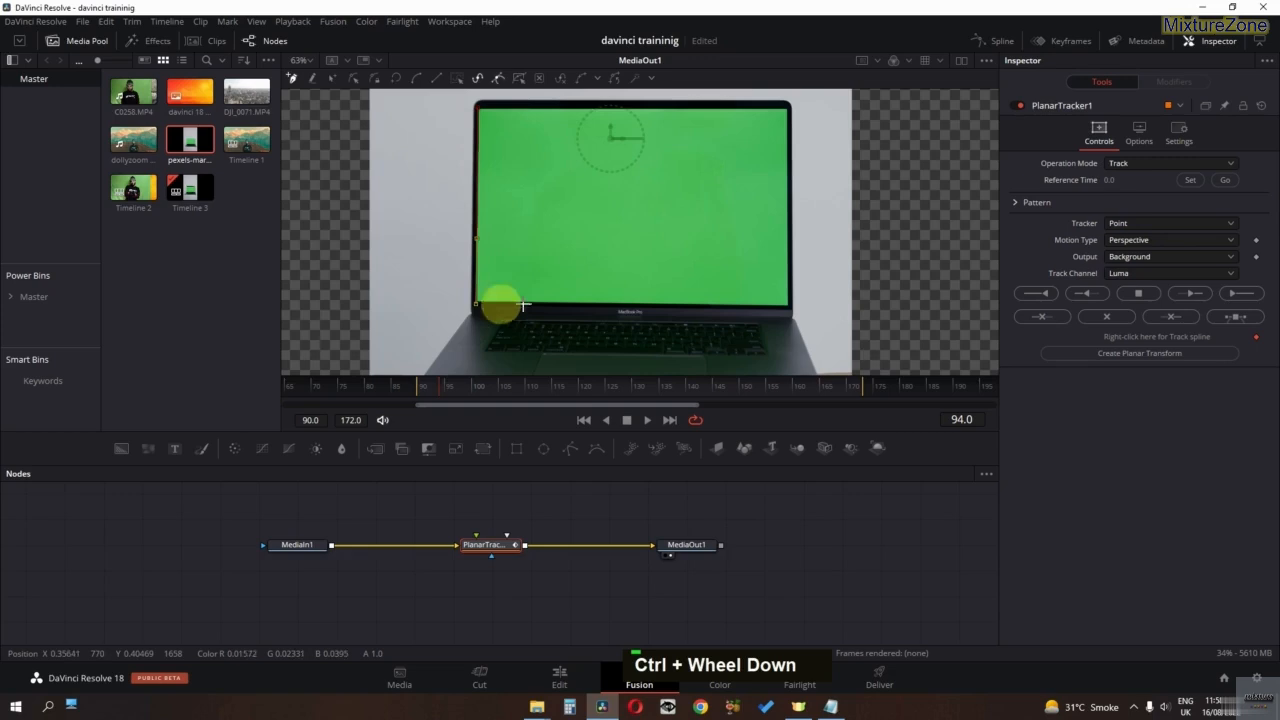
{"action": "left_click", "coordinate": [789, 307]}
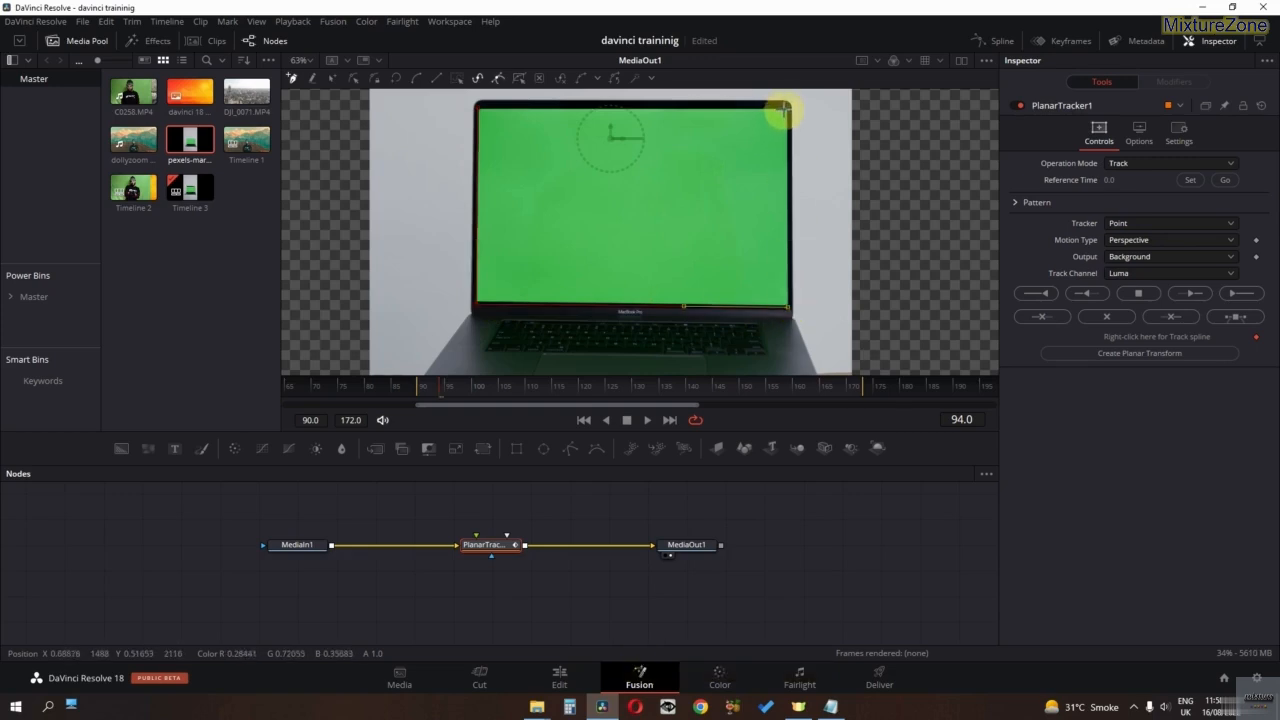
{"action": "left_click", "coordinate": [787, 106]}
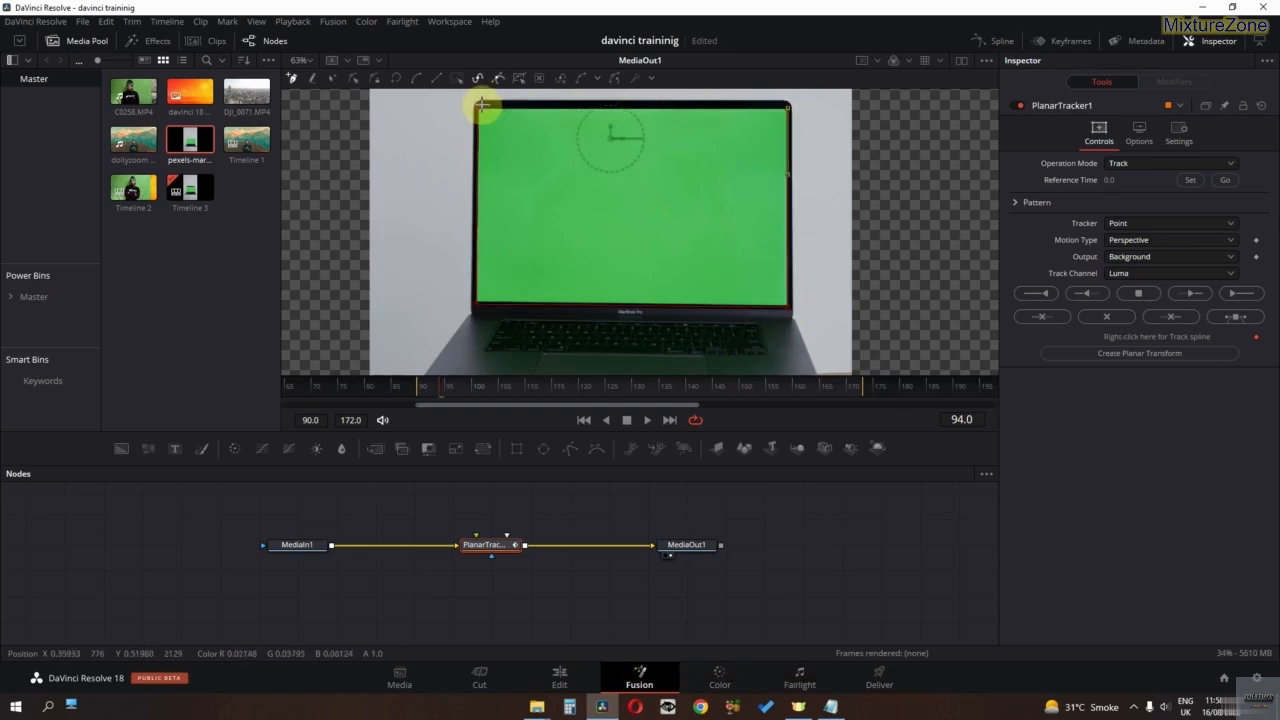
{"action": "middle_click", "coordinate": [645, 163]}
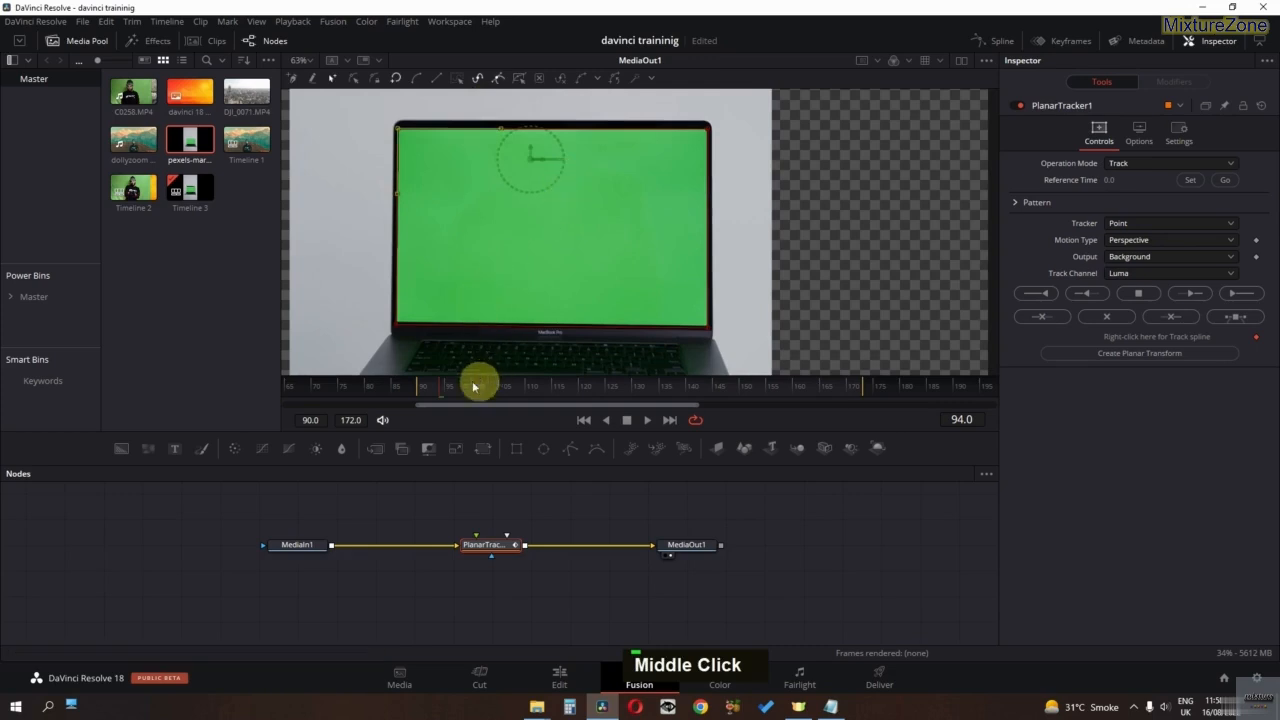
{"action": "left_click_drag", "start_coordinate": [427, 392], "coordinate": [420, 386]}
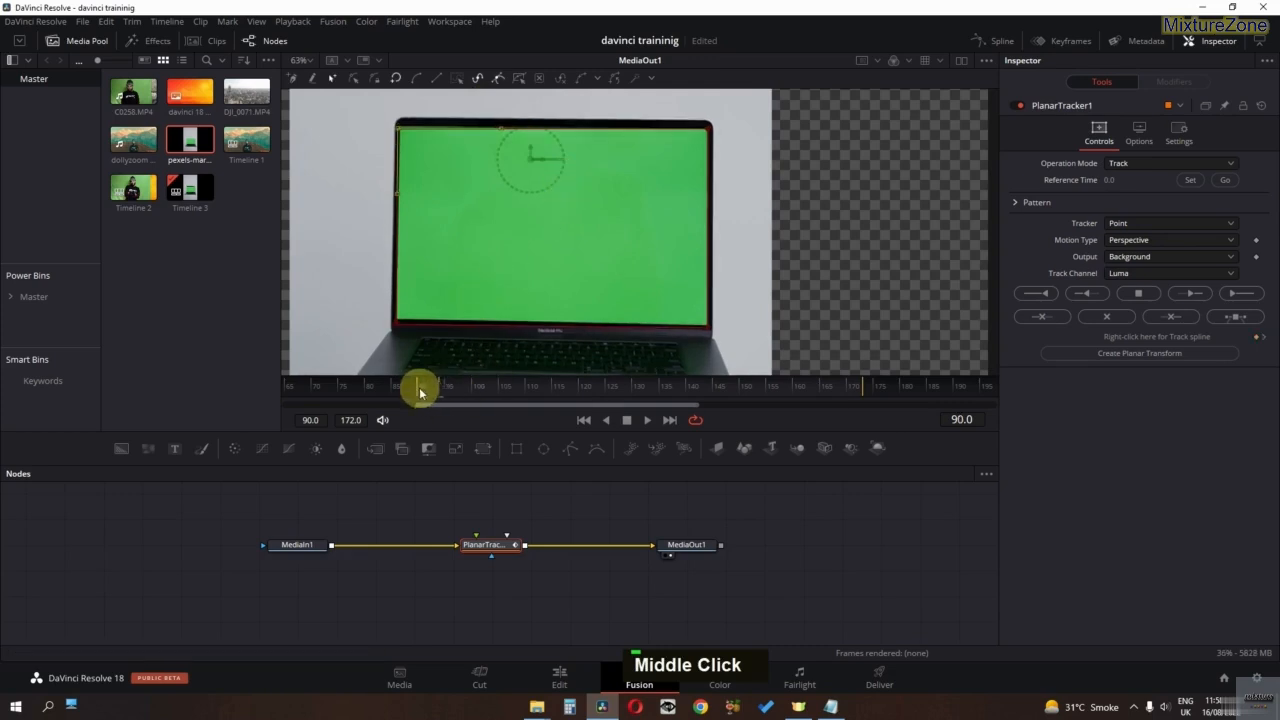
{"action": "left_click", "coordinate": [400, 126]}
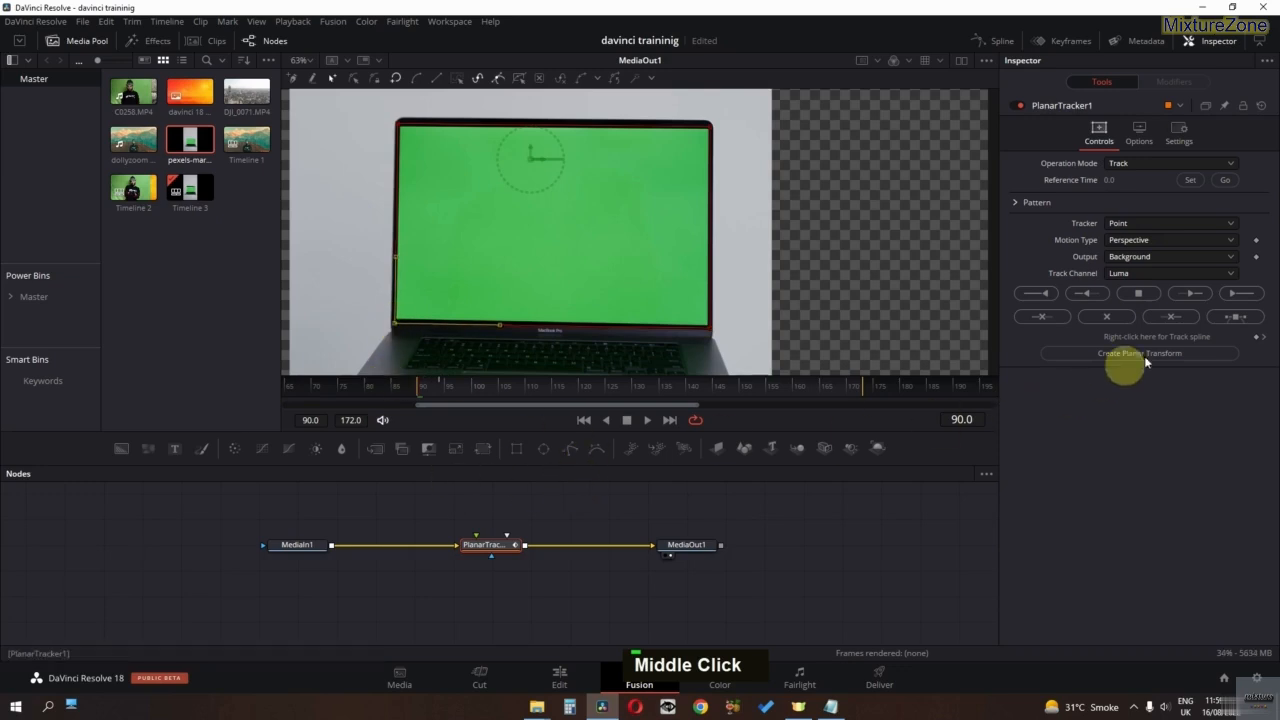
Step: Set PlanarTracker1's reference time to frame 90 and track the laptop screen forward to the end of the range
{"action": "left_click", "coordinate": [1231, 298]}
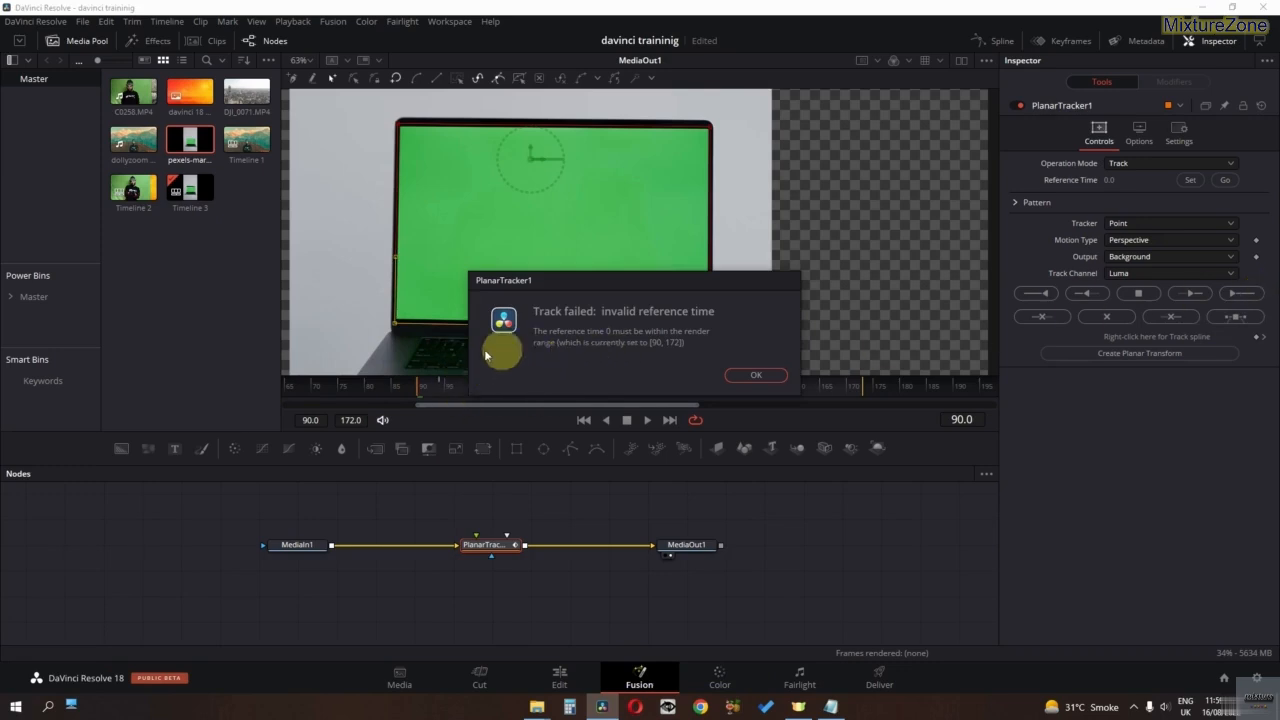
{"action": "left_click", "coordinate": [742, 379]}
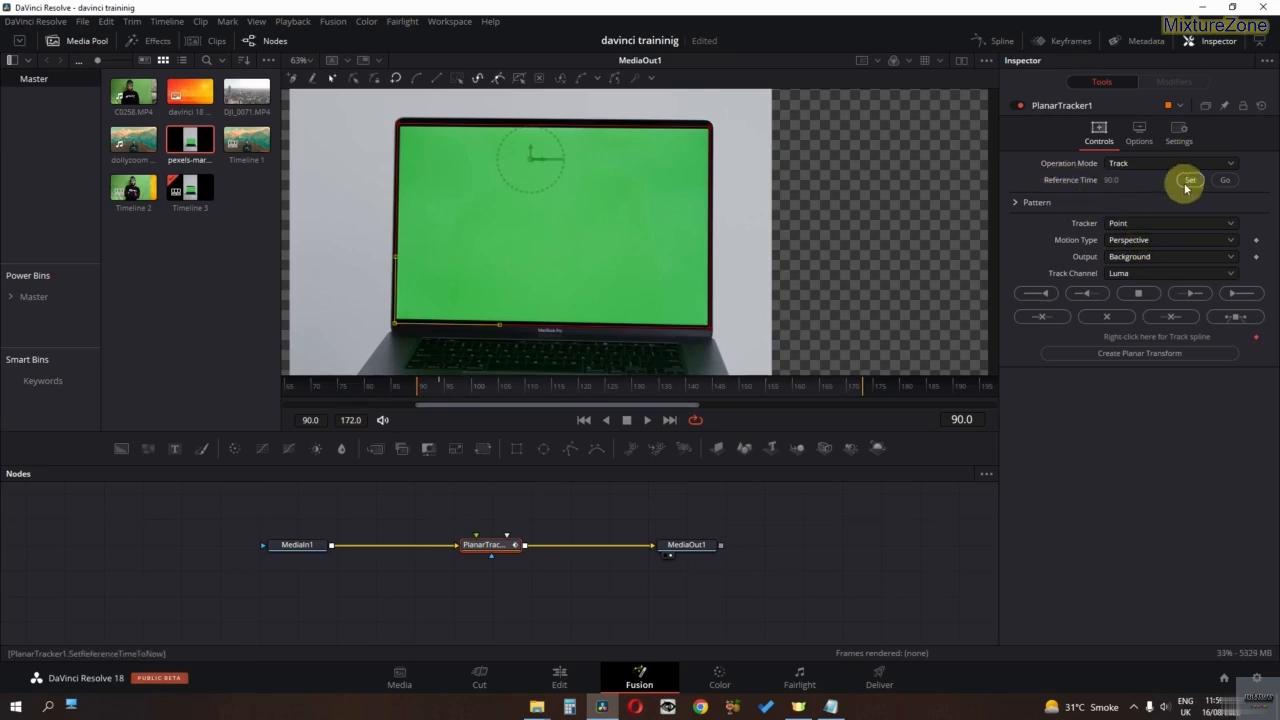
{"action": "left_click", "coordinate": [1240, 293]}
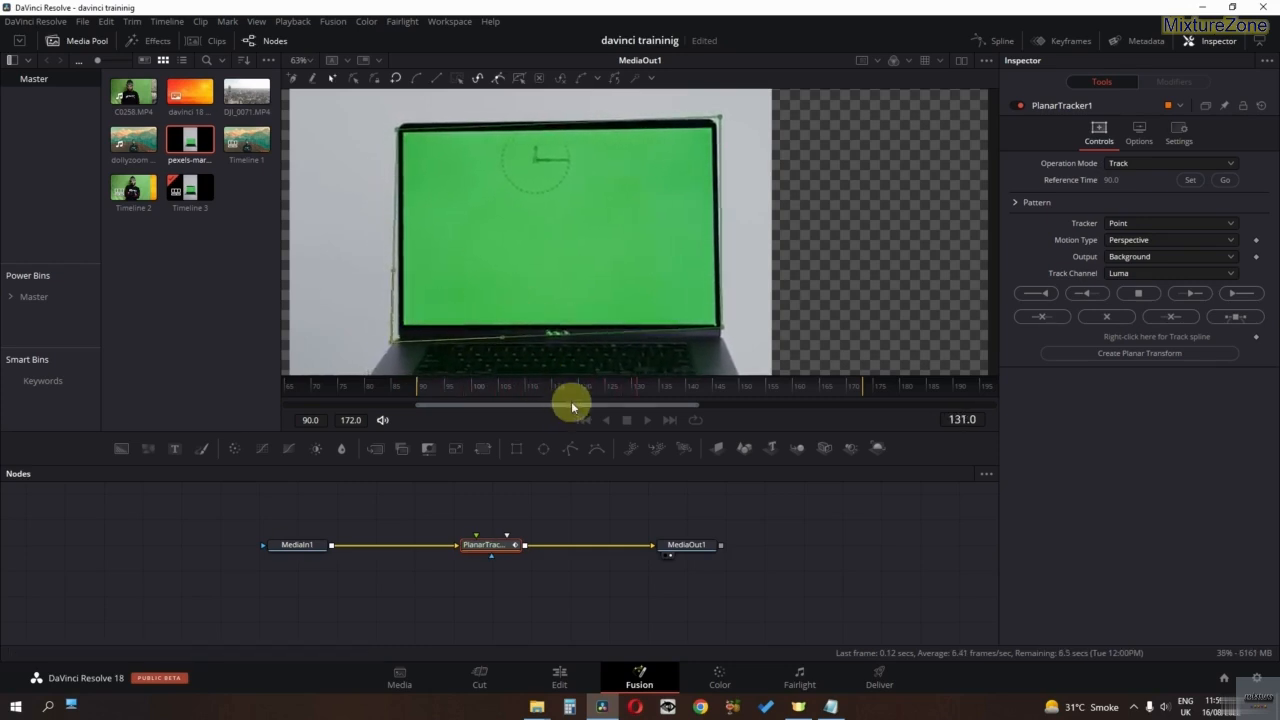
Step: Stop the track, reset PlanarTracker1 at frame 90, and redraw a closed four-corner shape tightly around the laptop's green screen
{"action": "left_click", "coordinate": [1137, 293]}
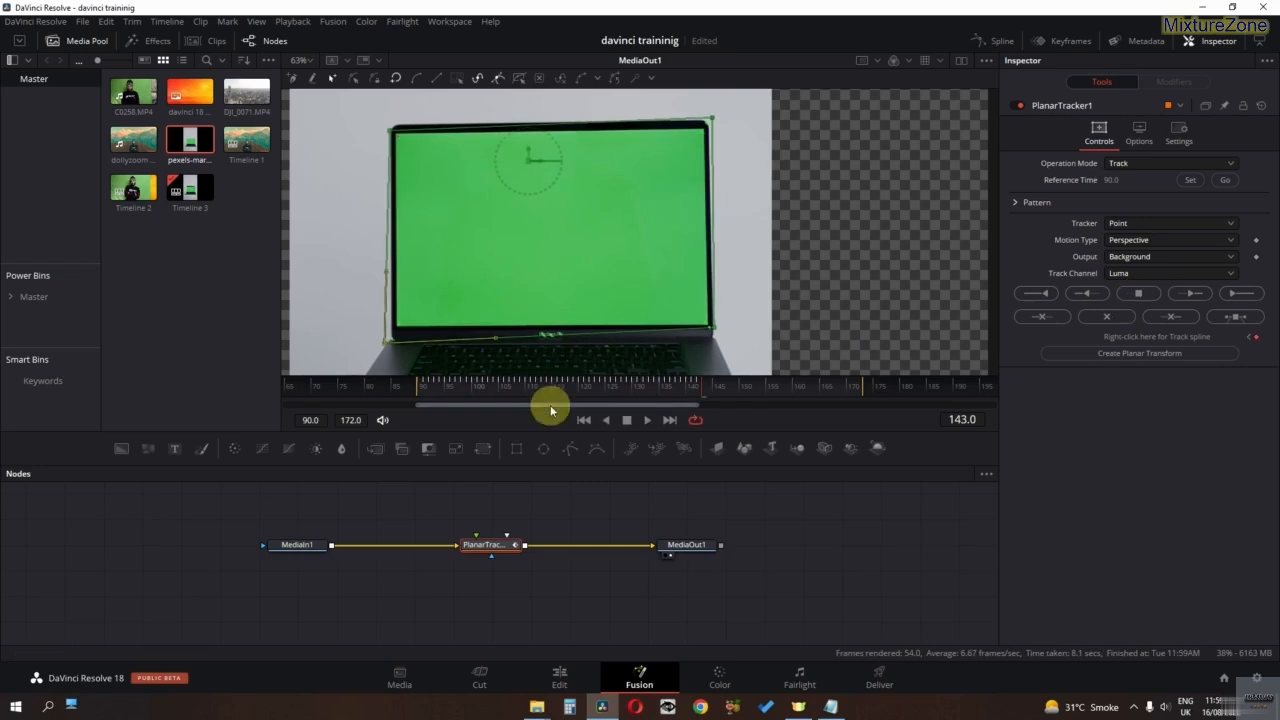
{"action": "left_click_drag", "start_coordinate": [548, 389], "coordinate": [420, 391]}
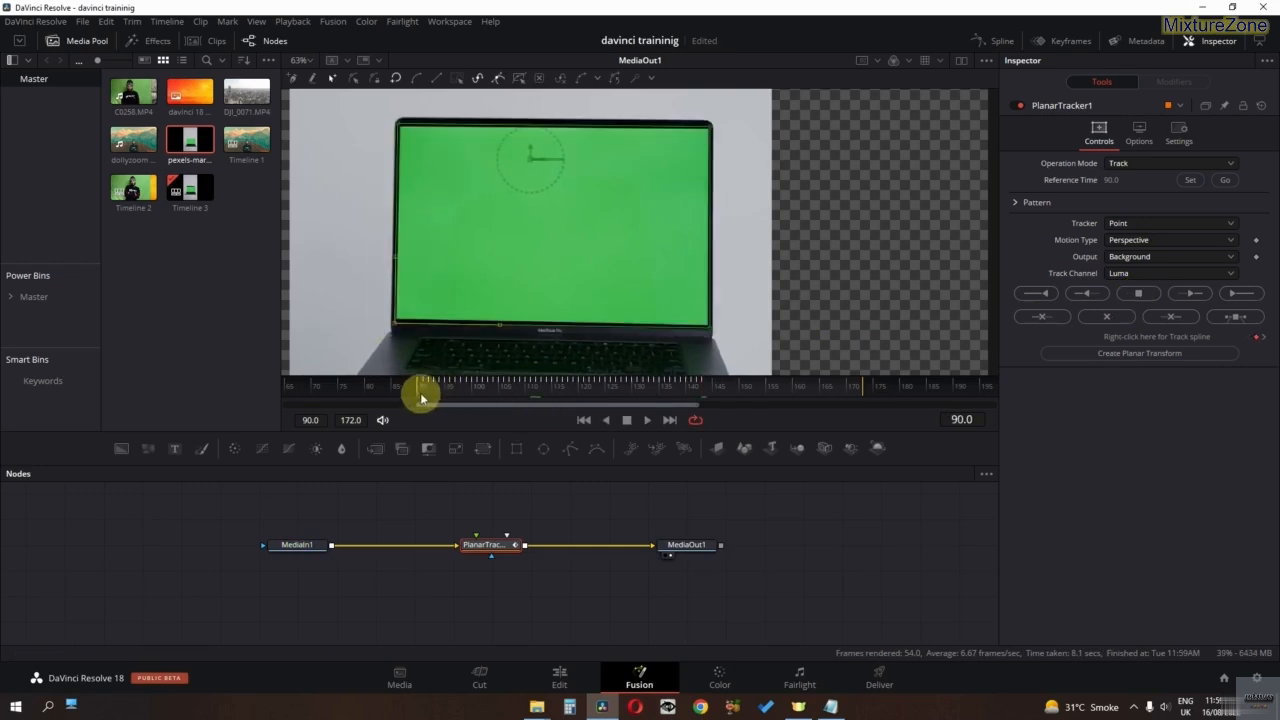
{"action": "left_click", "coordinate": [1262, 106]}
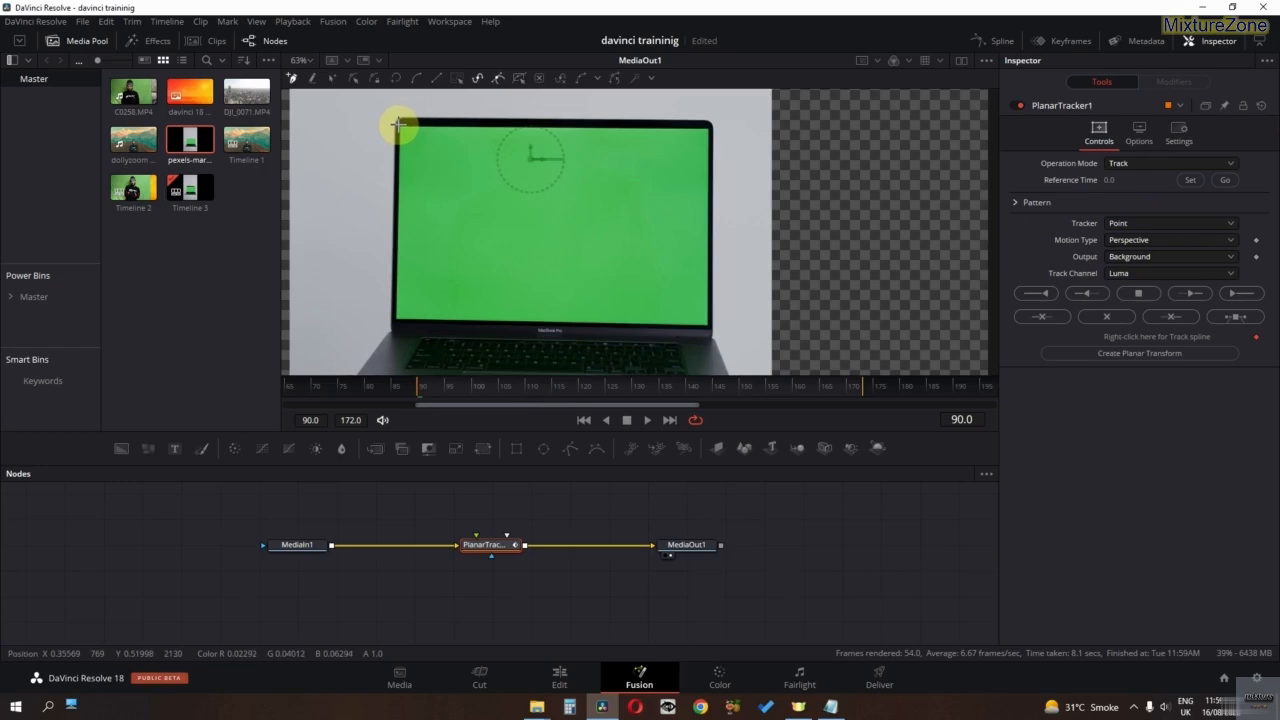
{"action": "left_click", "coordinate": [395, 321]}
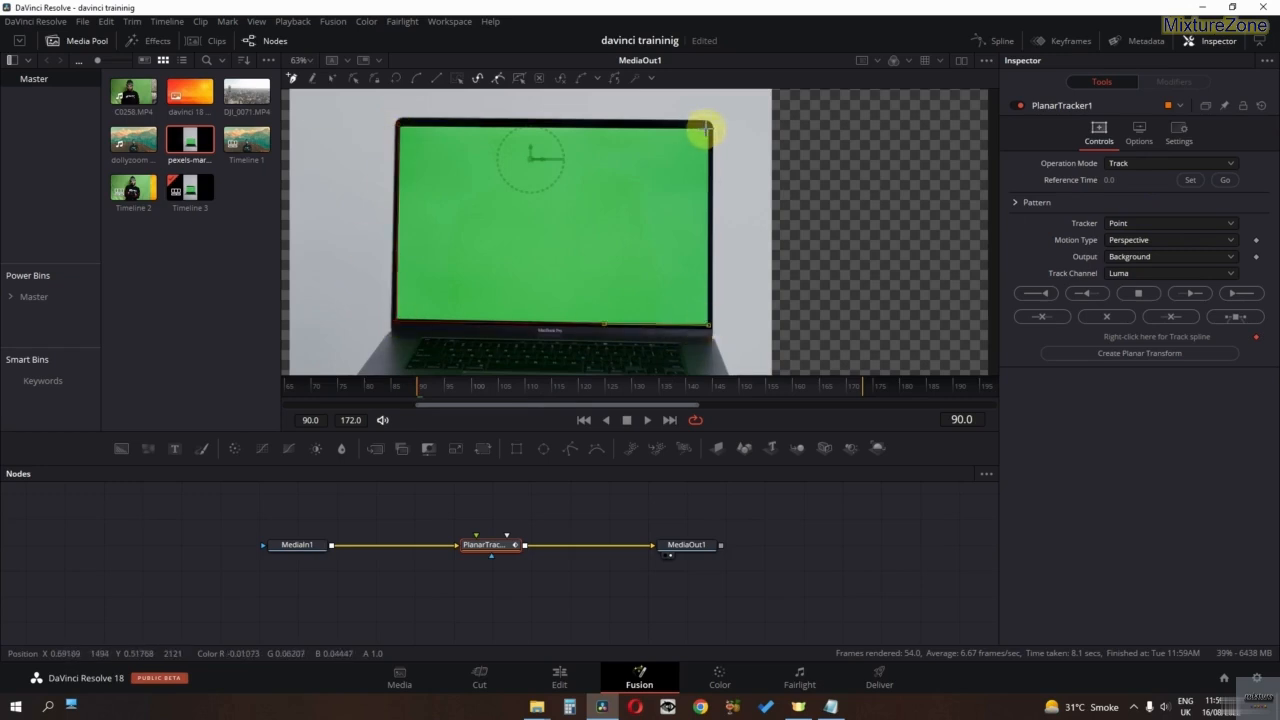
{"action": "left_click", "coordinate": [400, 128]}
Step: Set the reference time to frame 90, track the redrawn shape forward to the end of the range, and play the result
{"action": "left_click", "coordinate": [1203, 181]}
{"action": "left_click", "coordinate": [1243, 296]}
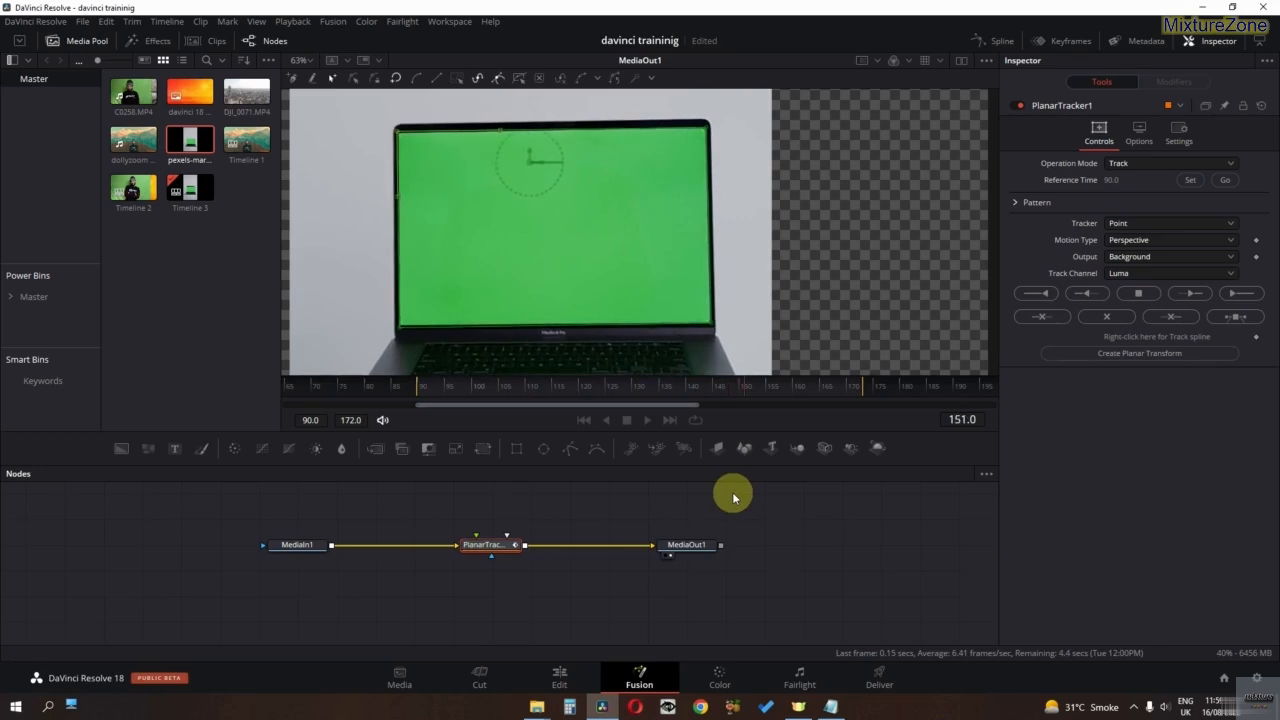
{"action": "left_click", "coordinate": [424, 391]}
{"action": "key", "text": "space"}
{"action": "key", "text": "space"}
{"action": "key", "text": "space"}
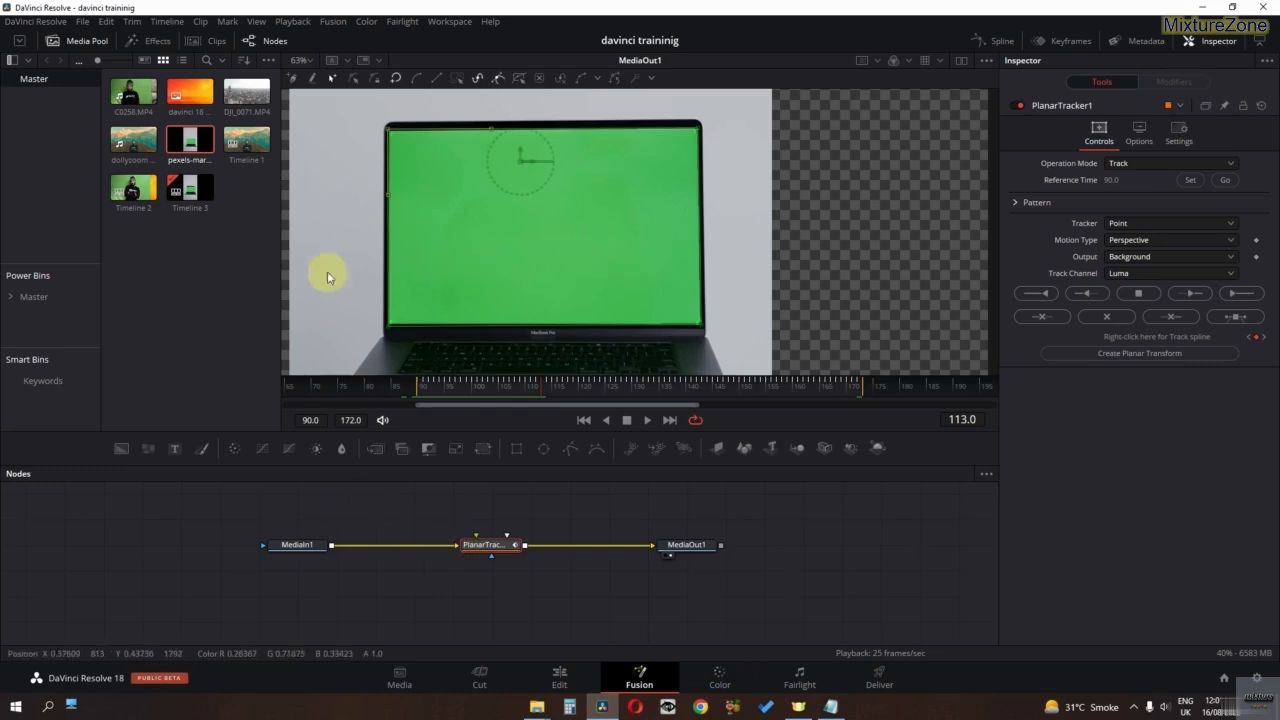
Step: Feed the dollyzoom example clip into PlanarTracker1 as its foreground and set the operation mode to Corner Pin
{"action": "left_click_drag", "start_coordinate": [133, 139], "coordinate": [490, 553]}
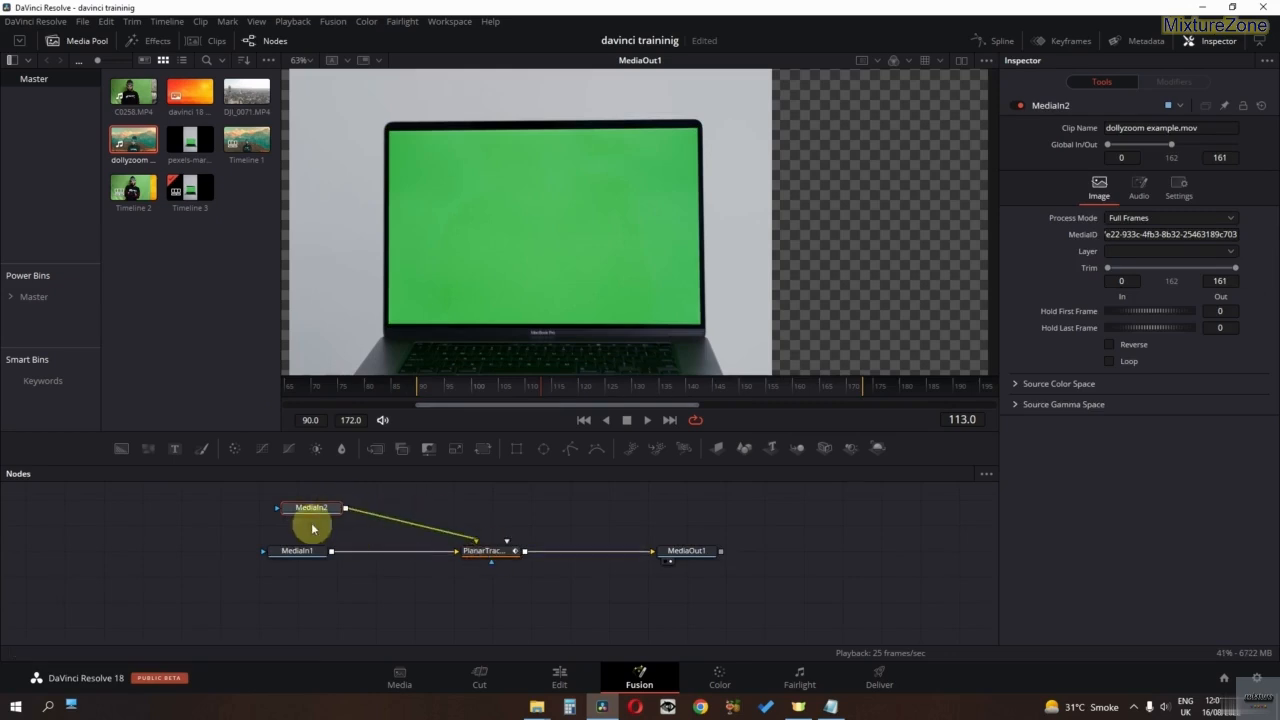
{"action": "left_click_drag", "start_coordinate": [294, 512], "coordinate": [336, 516]}
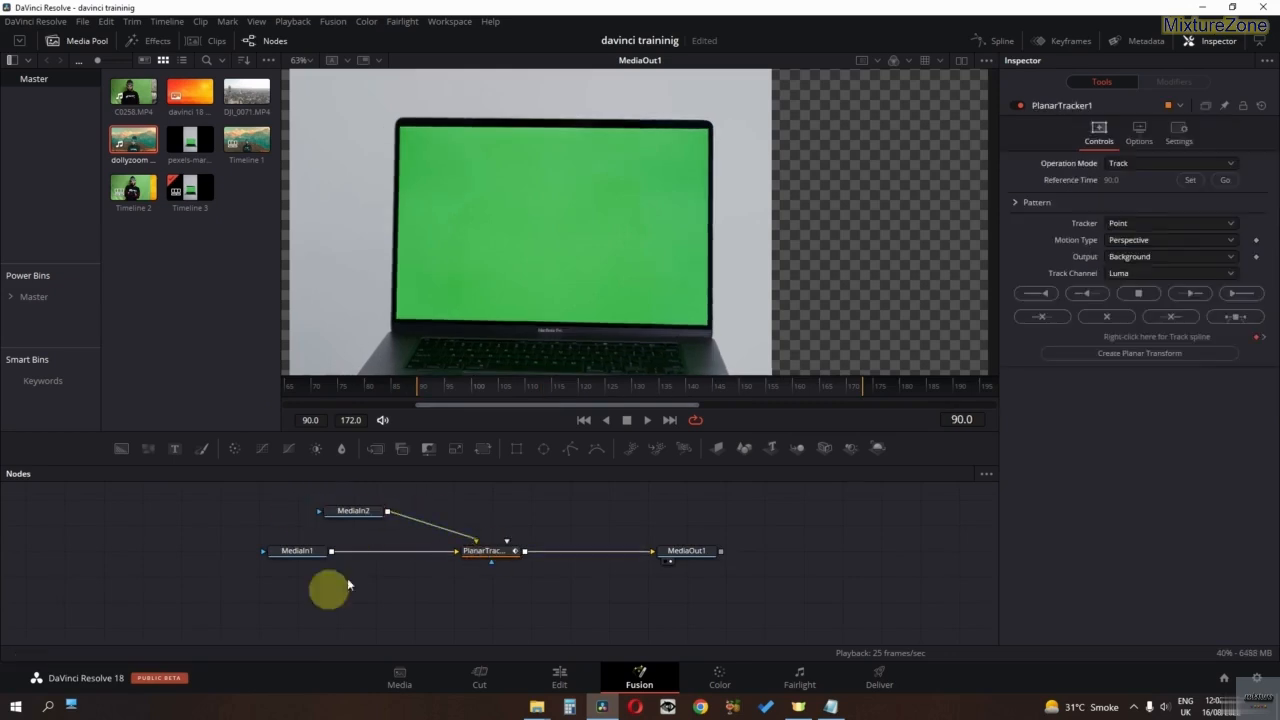
{"action": "left_click", "coordinate": [1141, 165]}
{"action": "left_click", "coordinate": [1147, 210]}
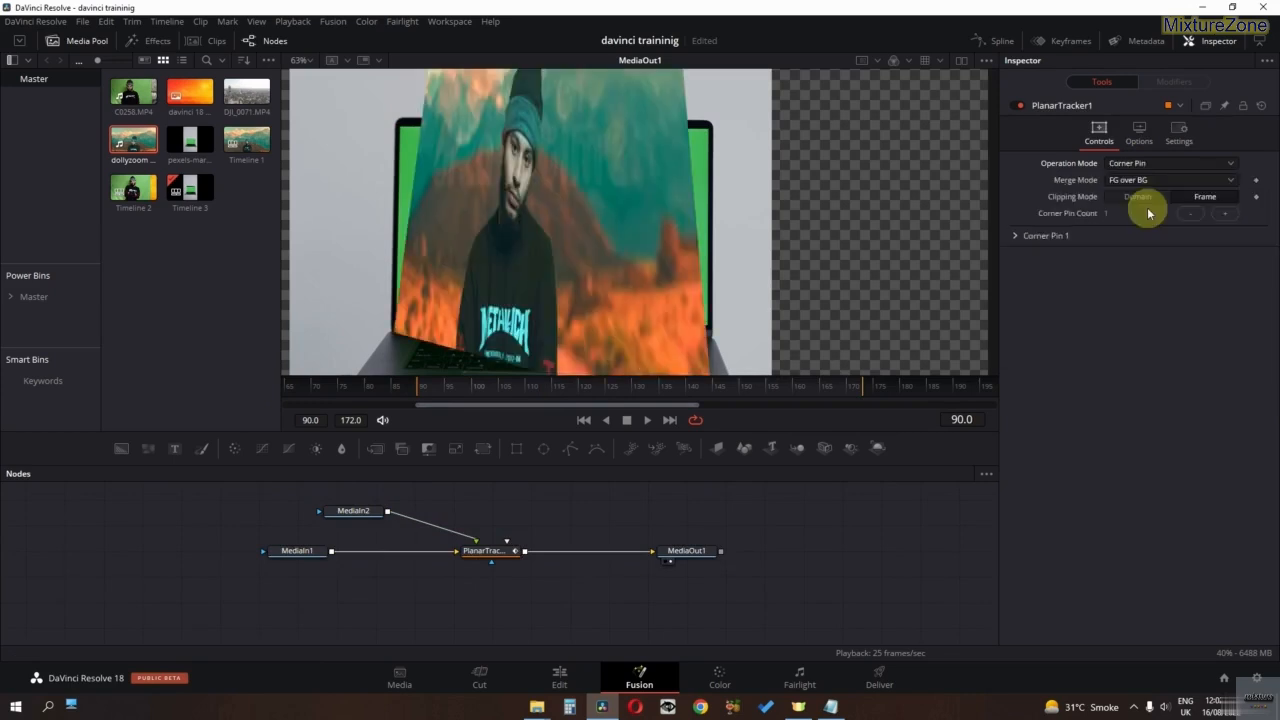
Step: Set the timeline proxy resolution to Quarter and play the corner-pinned composite
{"action": "key", "text": "space"}
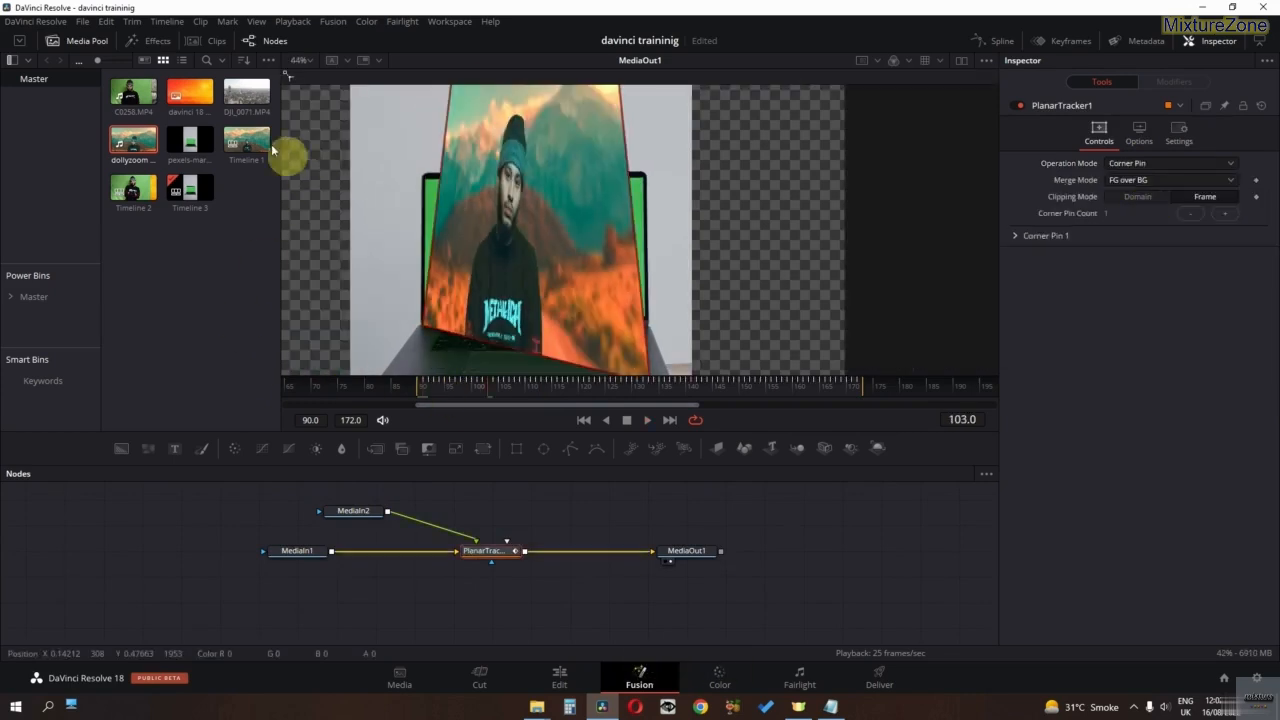
{"action": "left_click", "coordinate": [292, 21]}
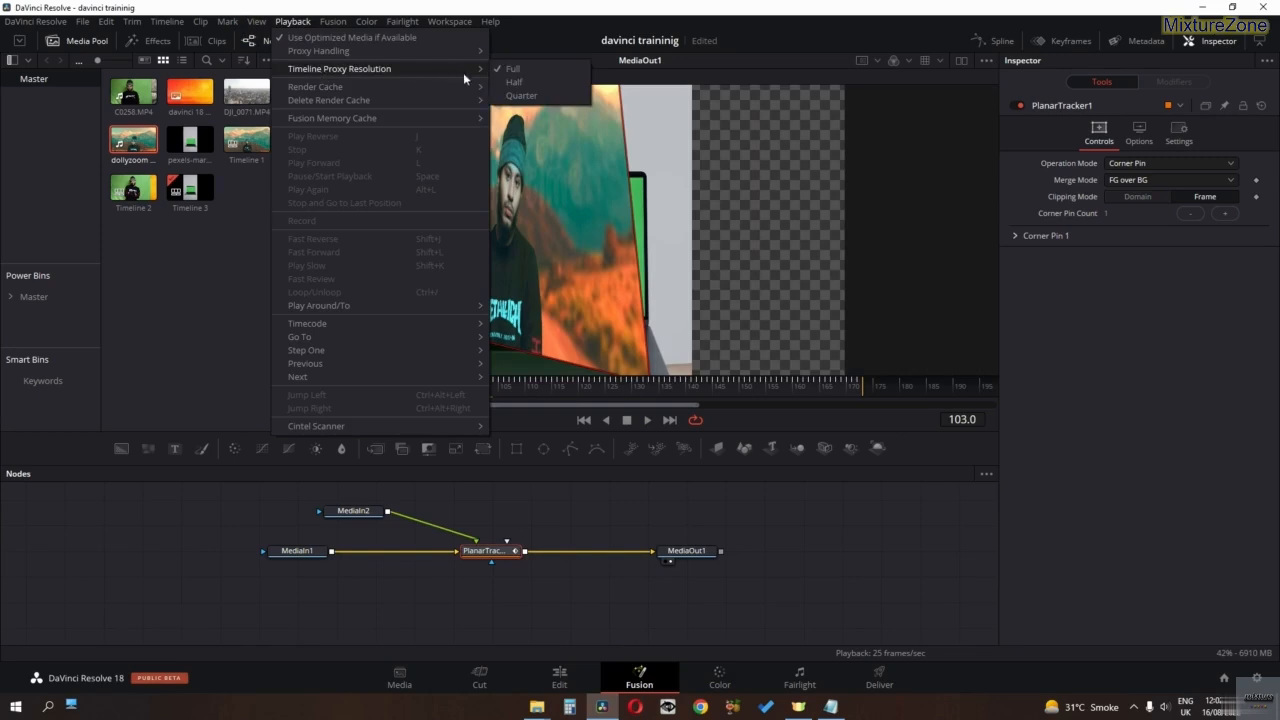
{"action": "left_click", "coordinate": [512, 95]}
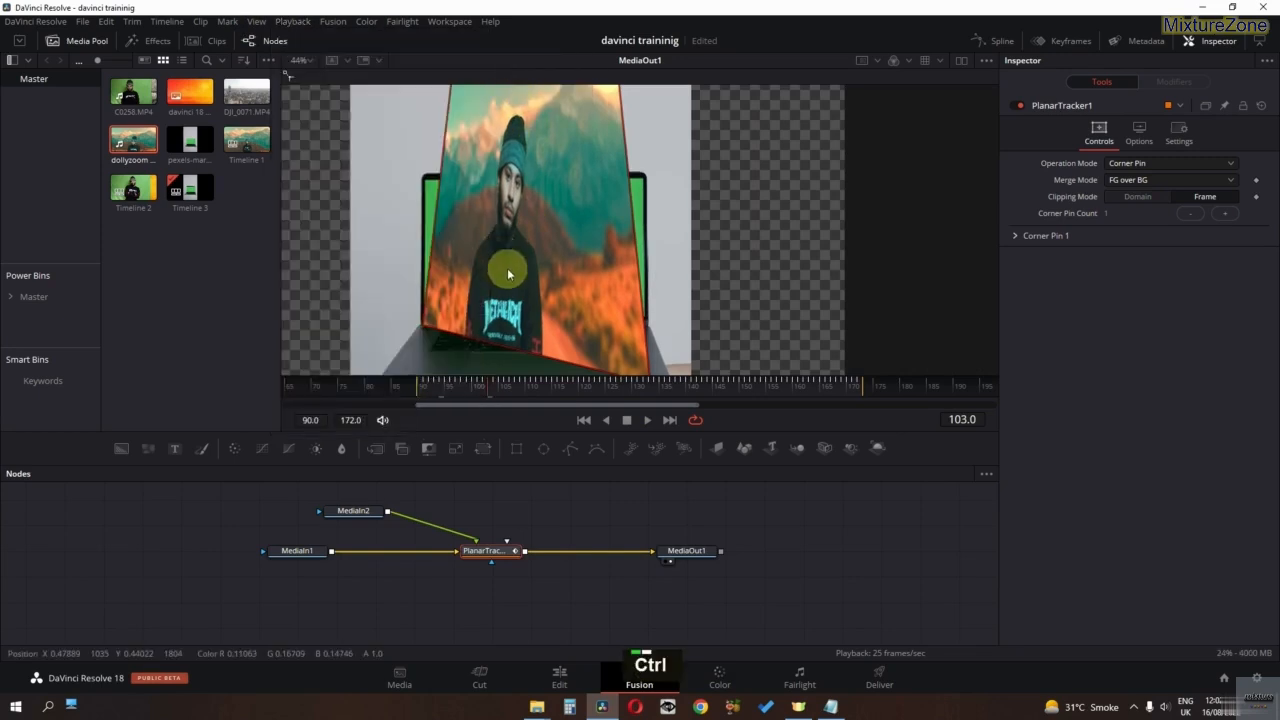
{"action": "key", "text": "space"}
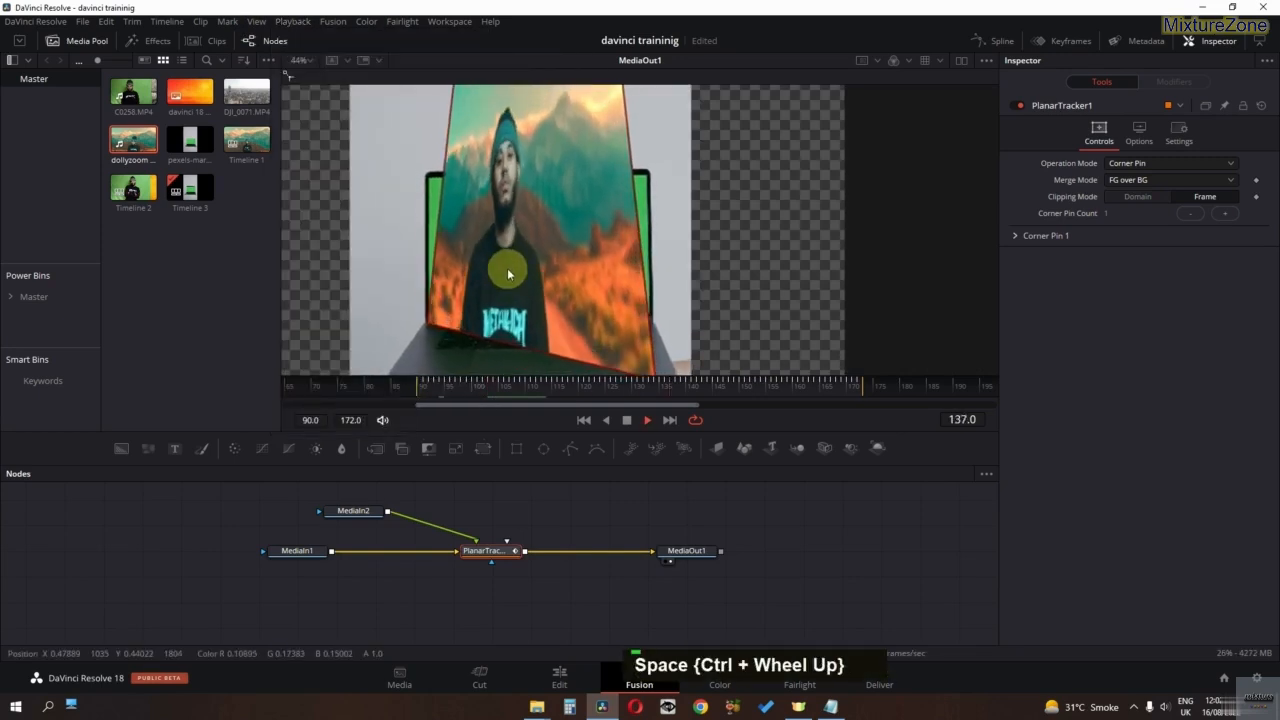
{"action": "key", "text": "space"}
{"action": "scroll", "coordinate": [508, 276], "scroll_direction": "down", "scroll_amount": 1}
{"action": "scroll", "coordinate": [508, 276], "scroll_direction": "up", "scroll_amount": 1}
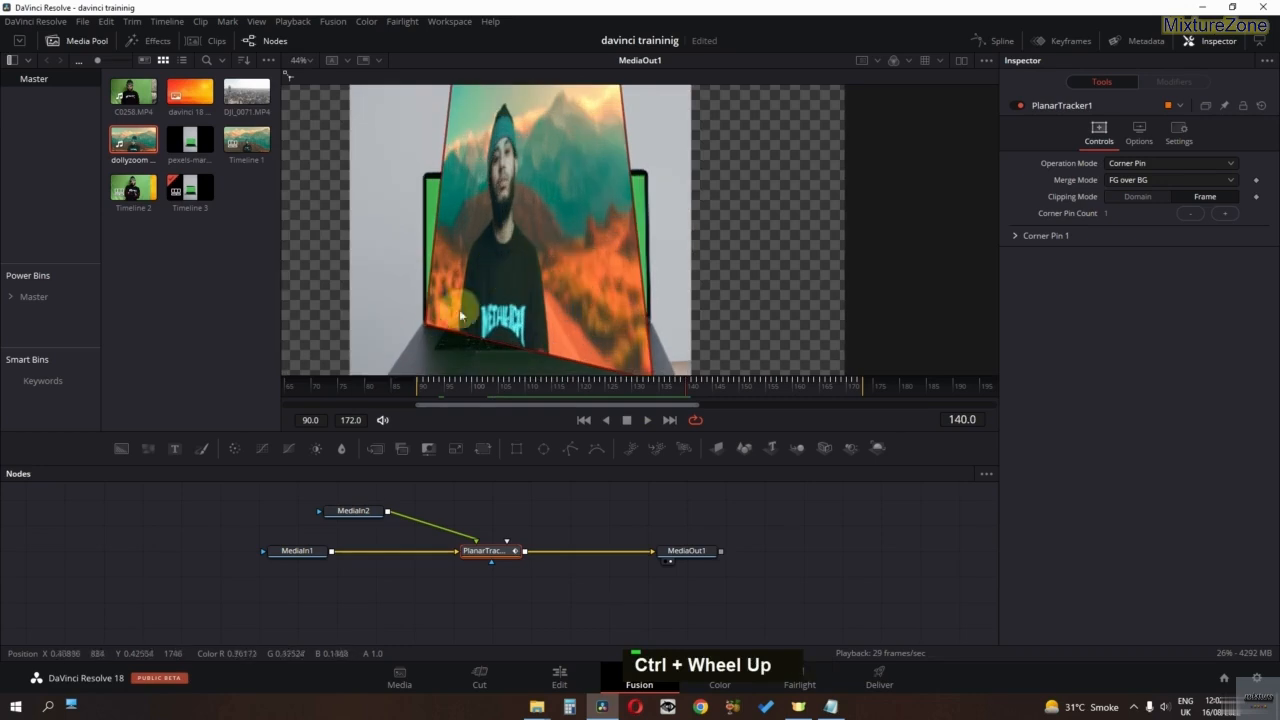
{"action": "middle_click", "coordinate": [455, 300]}
Step: At frame 90, fit the corner pin's four corners to the edges of the laptop's green screen, and play the composite
{"action": "left_click", "coordinate": [421, 391]}
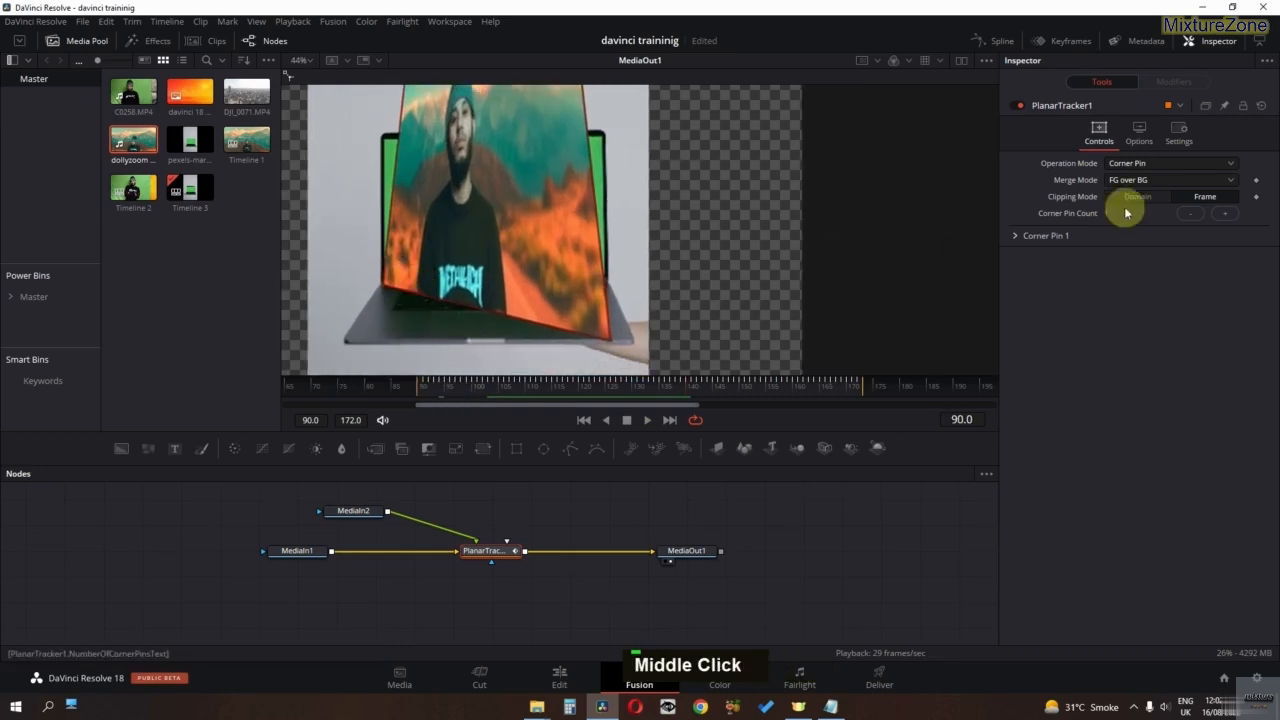
{"action": "left_click", "coordinate": [1140, 164]}
{"action": "left_click", "coordinate": [1130, 210]}
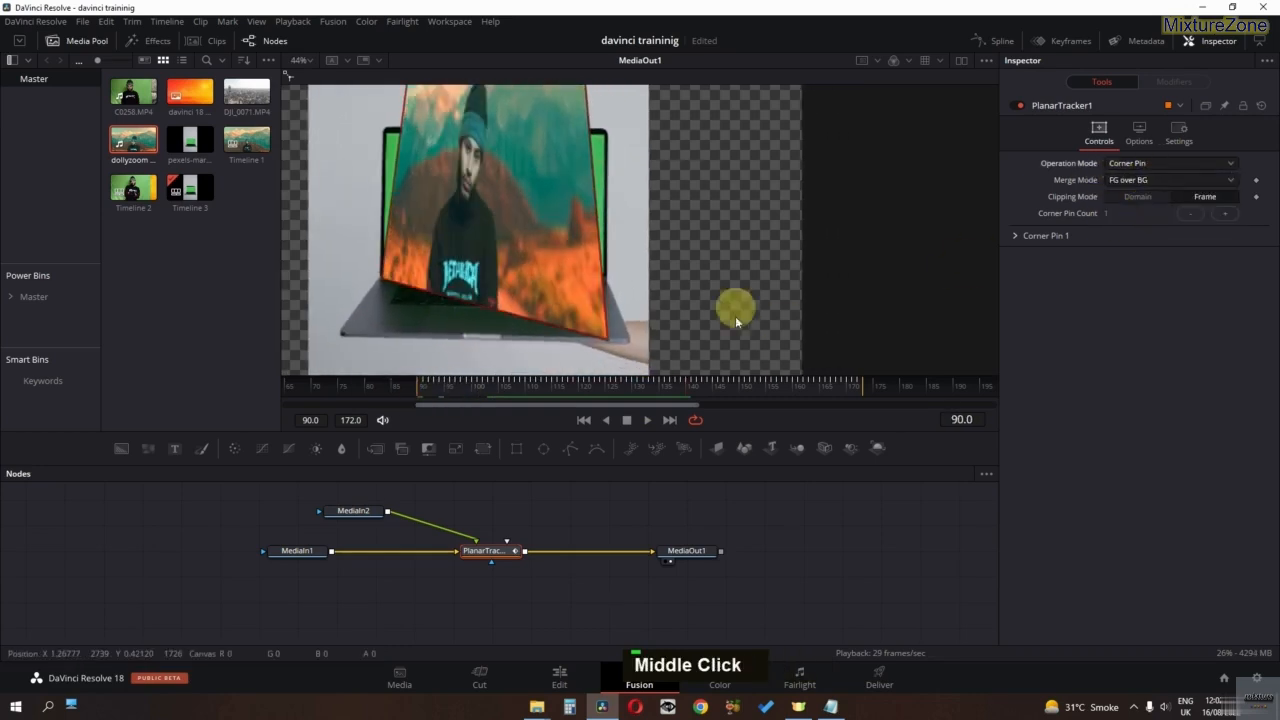
{"action": "scroll", "coordinate": [608, 350], "scroll_direction": "up", "scroll_amount": 1}
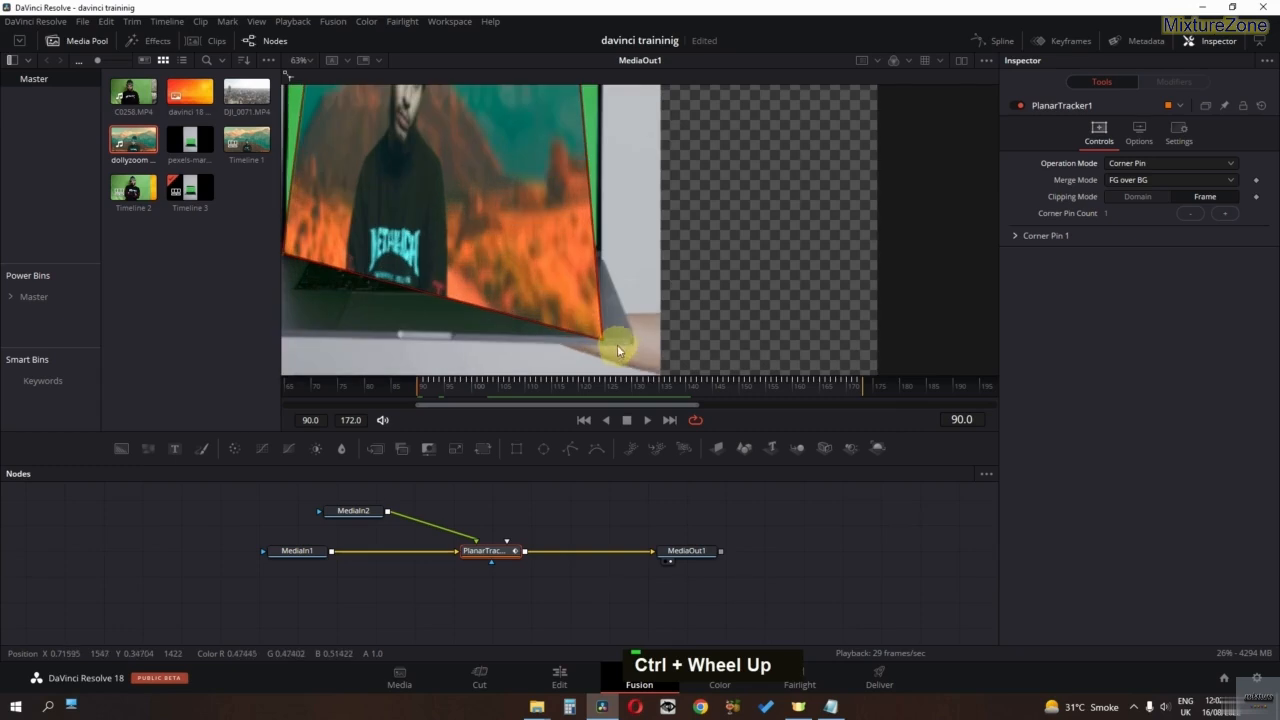
{"action": "left_click_drag", "start_coordinate": [604, 339], "coordinate": [539, 353]}
{"action": "scroll", "coordinate": [525, 250], "scroll_direction": "down", "scroll_amount": 1}
{"action": "left_click_drag", "start_coordinate": [540, 203], "coordinate": [501, 291]}
{"action": "left_click_drag", "start_coordinate": [468, 119], "coordinate": [599, 250]}
{"action": "left_click_drag", "start_coordinate": [366, 116], "coordinate": [326, 255]}
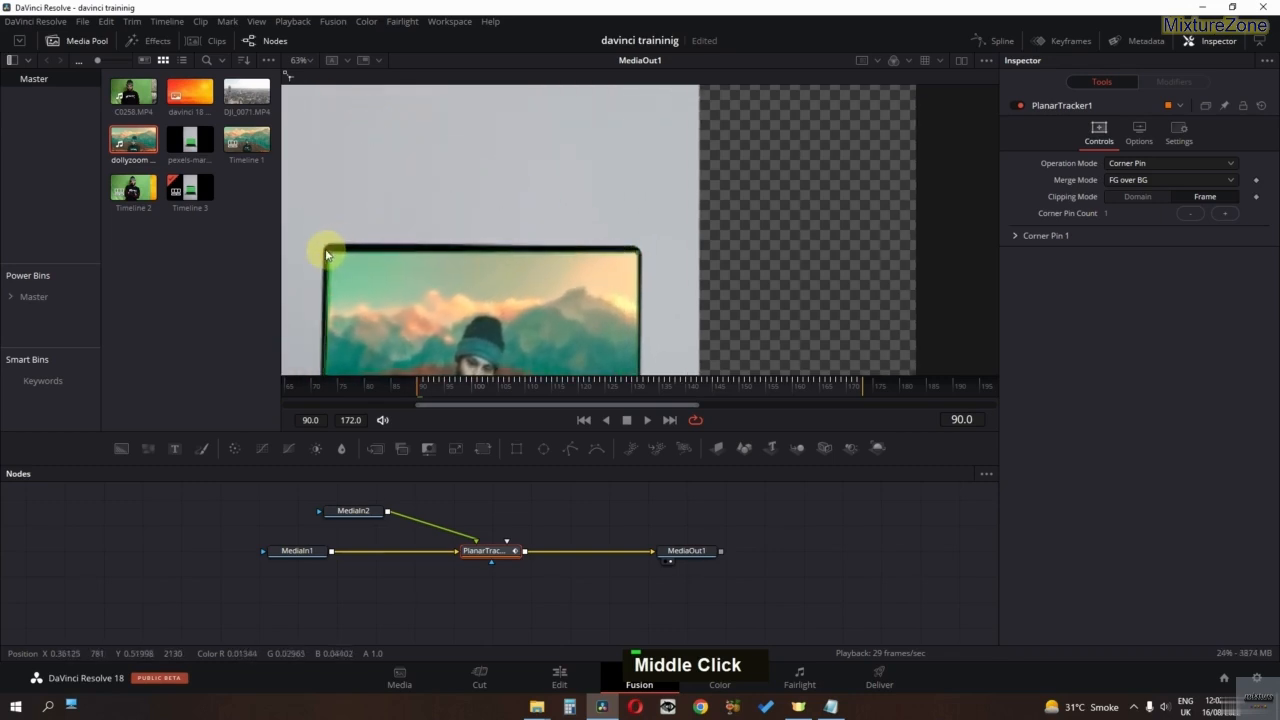
{"action": "left_click_drag", "start_coordinate": [410, 290], "coordinate": [408, 171]}
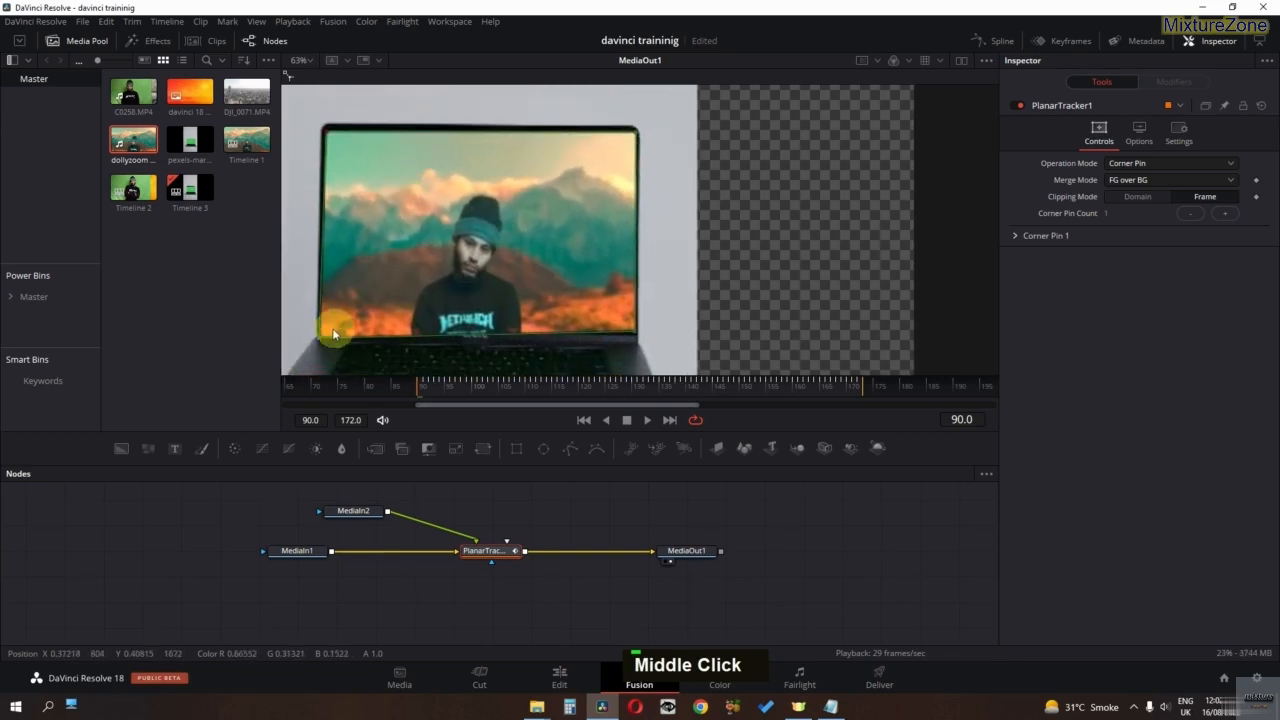
{"action": "left_click_drag", "start_coordinate": [318, 336], "coordinate": [319, 334]}
{"action": "left_click_drag", "start_coordinate": [430, 390], "coordinate": [425, 392]}
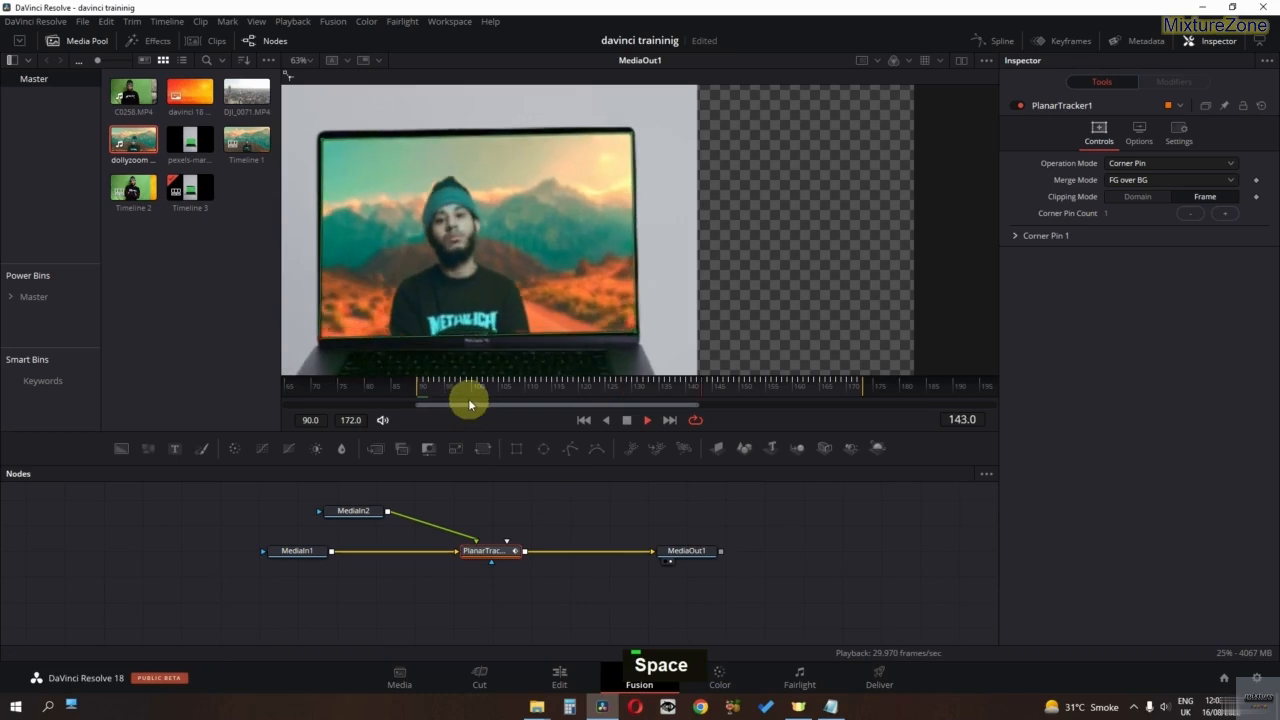
{"action": "key", "text": "space"}
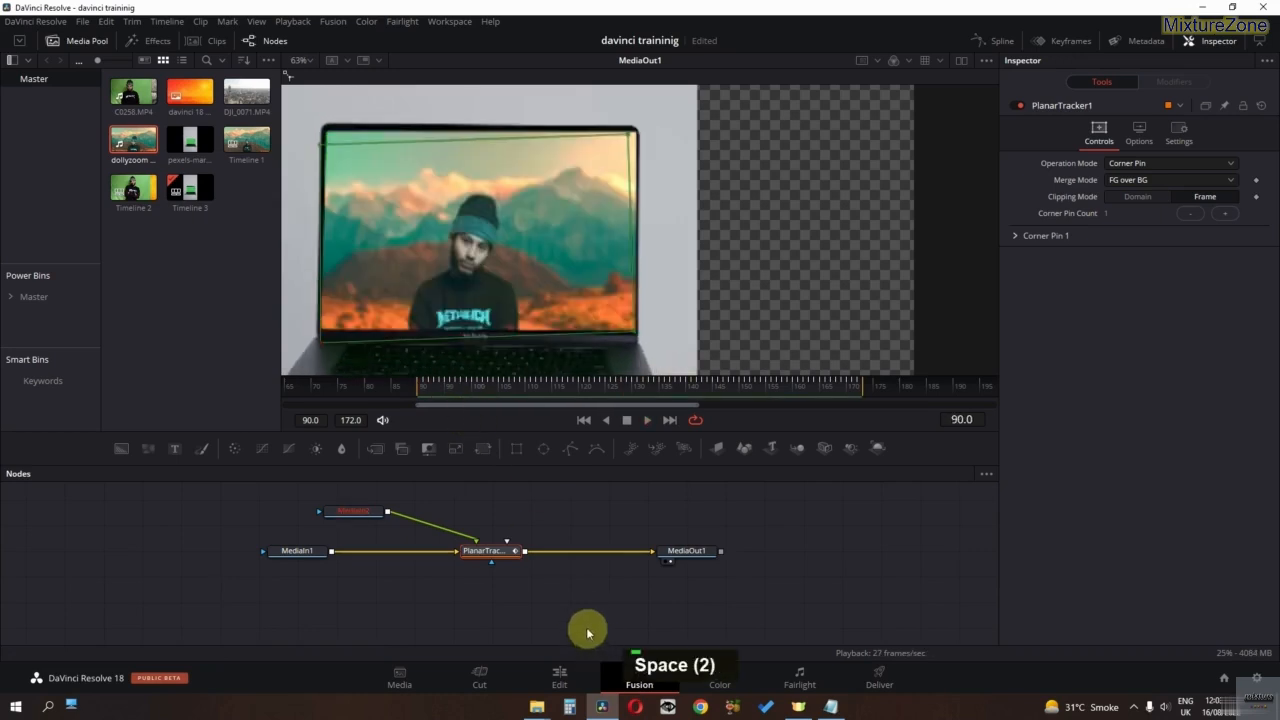
Step: On the Edit page, set the laptop clip's zoom to 2.050 and play the timeline
{"action": "left_click", "coordinate": [558, 680]}
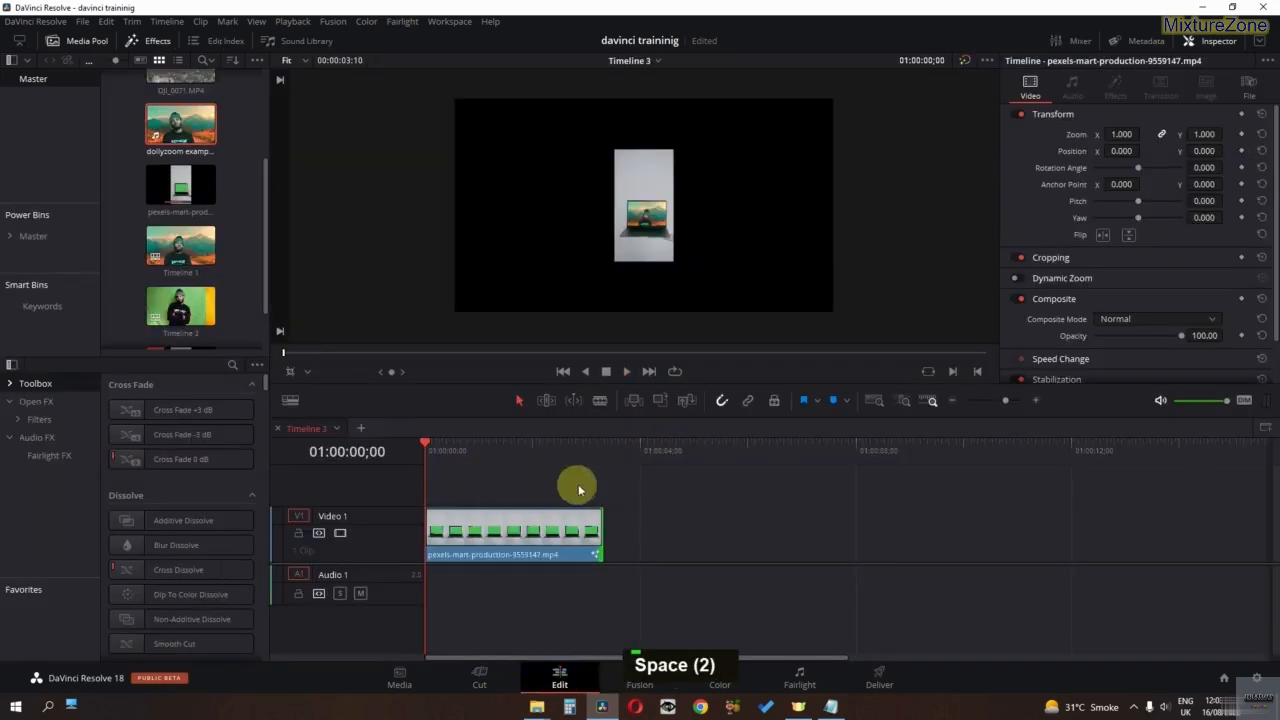
{"action": "left_click", "coordinate": [595, 525]}
{"action": "left_click_drag", "start_coordinate": [1121, 134], "coordinate": [1204, 140]}
{"action": "key", "text": "space"}
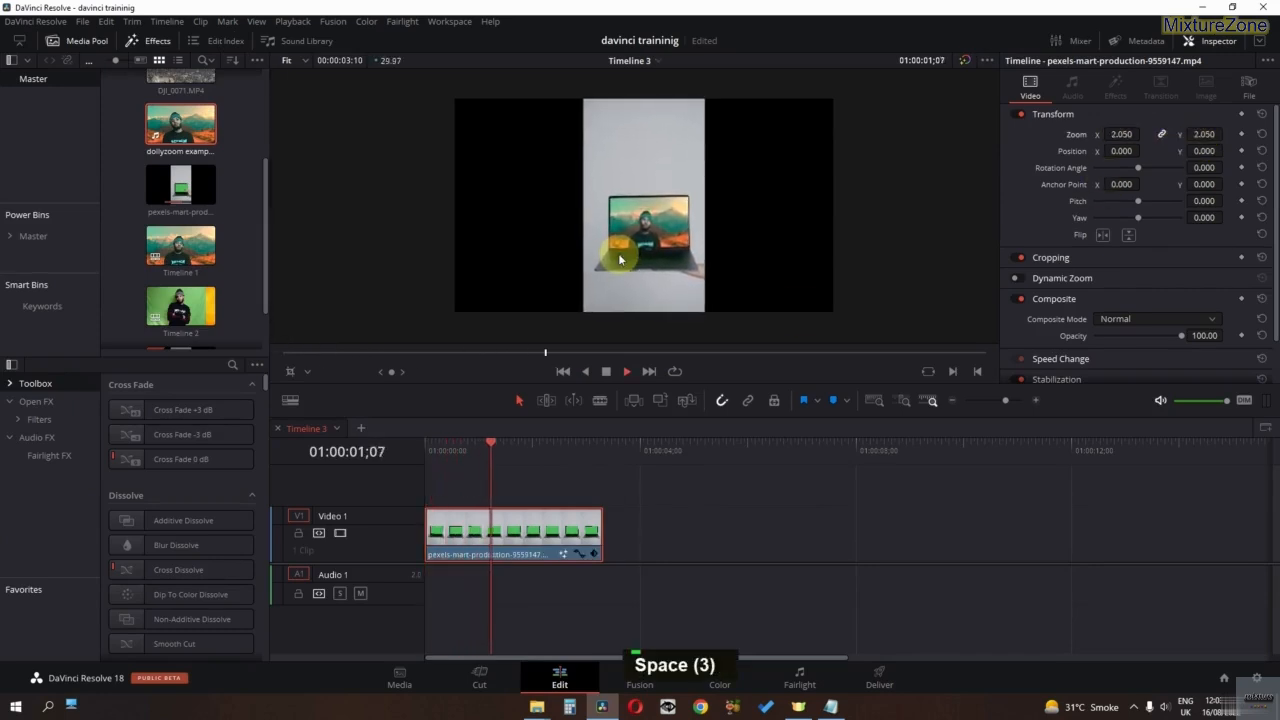
Step: Turn on loop playback, trim the laptop clip's end to a duration of 00:00:02:19, and play it from the start
{"action": "double_click", "coordinate": [675, 371]}
{"action": "left_click_drag", "start_coordinate": [583, 450], "coordinate": [566, 455]}
{"action": "left_click_drag", "start_coordinate": [597, 537], "coordinate": [566, 530]}
{"action": "key", "text": "Home"}
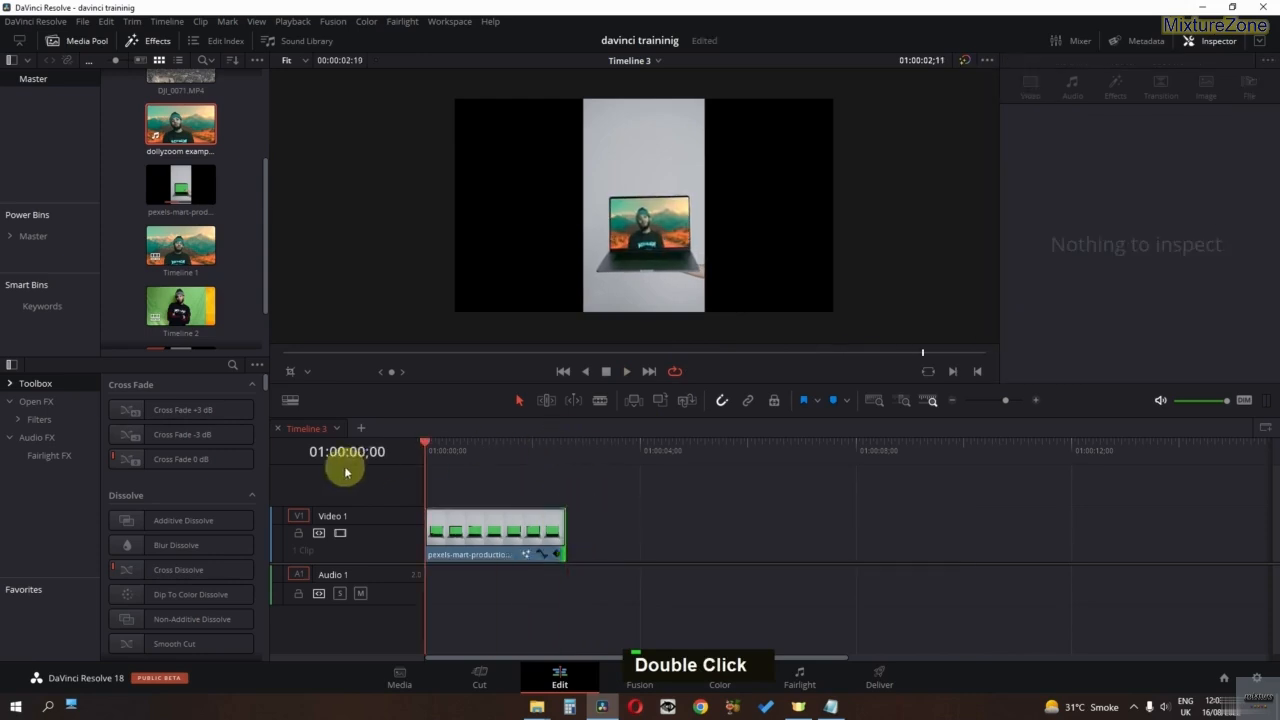
{"action": "key", "text": "space"}
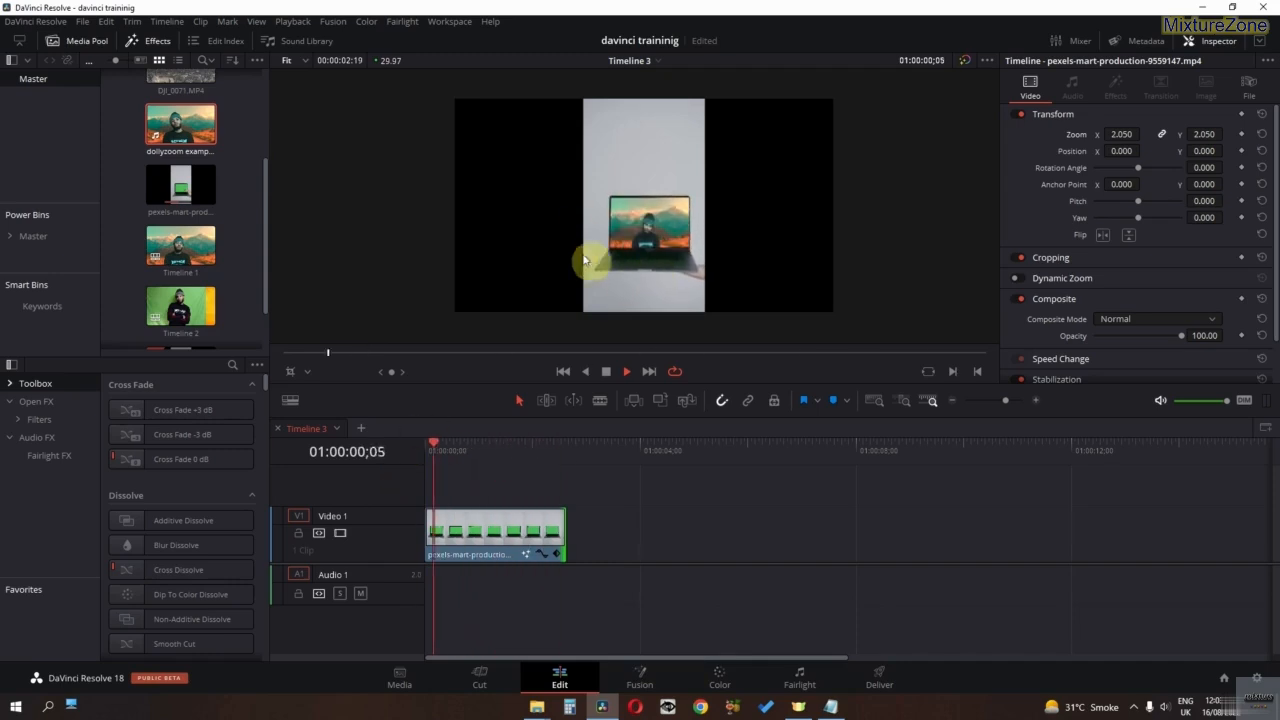
Step: In the DJI_0127.MP4 clip's Fusion composition, insert a Tracker after MediaIn1 and place it midway to MediaOut1
{"action": "left_click", "coordinate": [636, 680]}
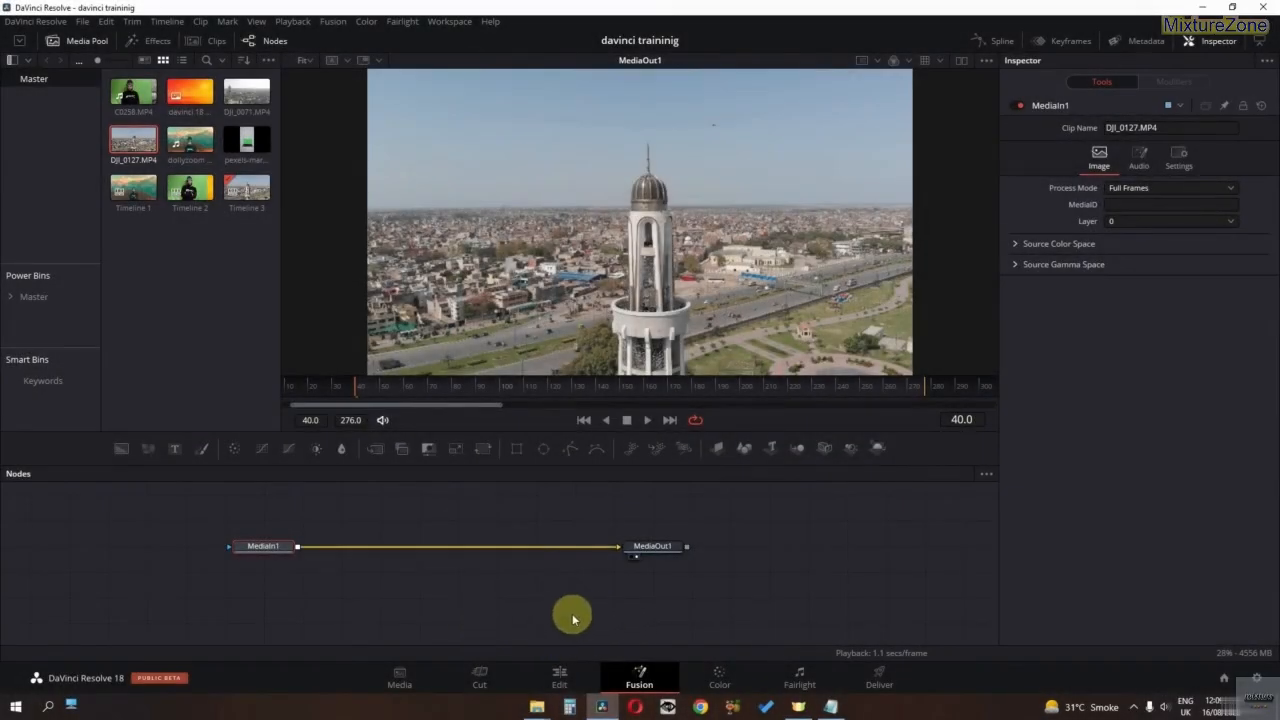
{"action": "key", "text": "shift+space"}
{"action": "type", "text": "Tracker"}
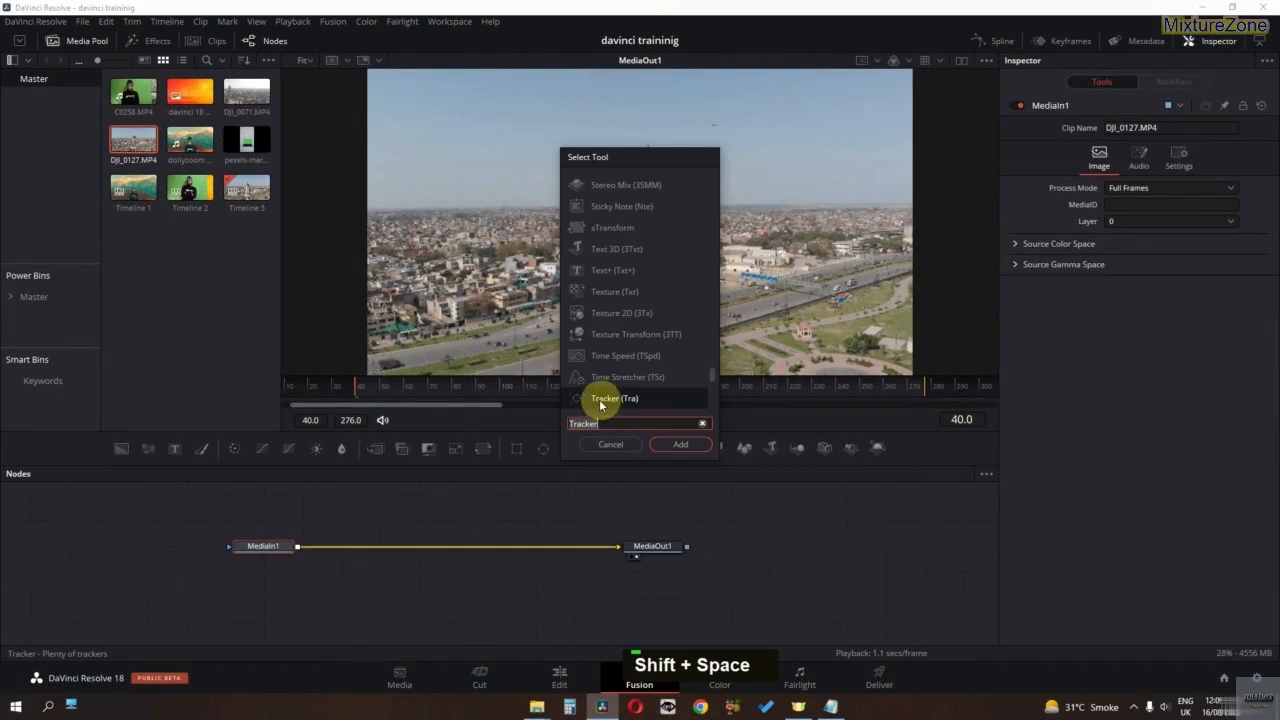
{"action": "left_click", "coordinate": [667, 446]}
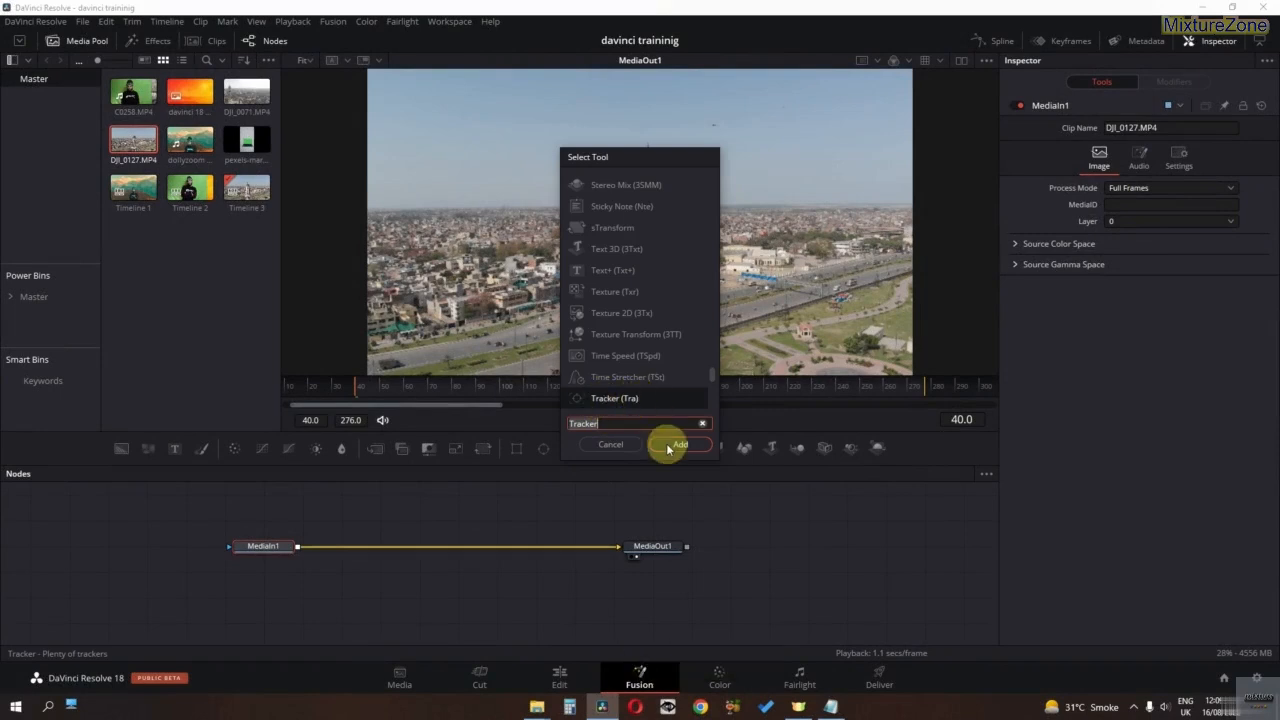
{"action": "left_click_drag", "start_coordinate": [345, 547], "coordinate": [460, 541]}
Step: Set the timeline proxy resolution to Full
{"action": "left_click", "coordinate": [290, 21]}
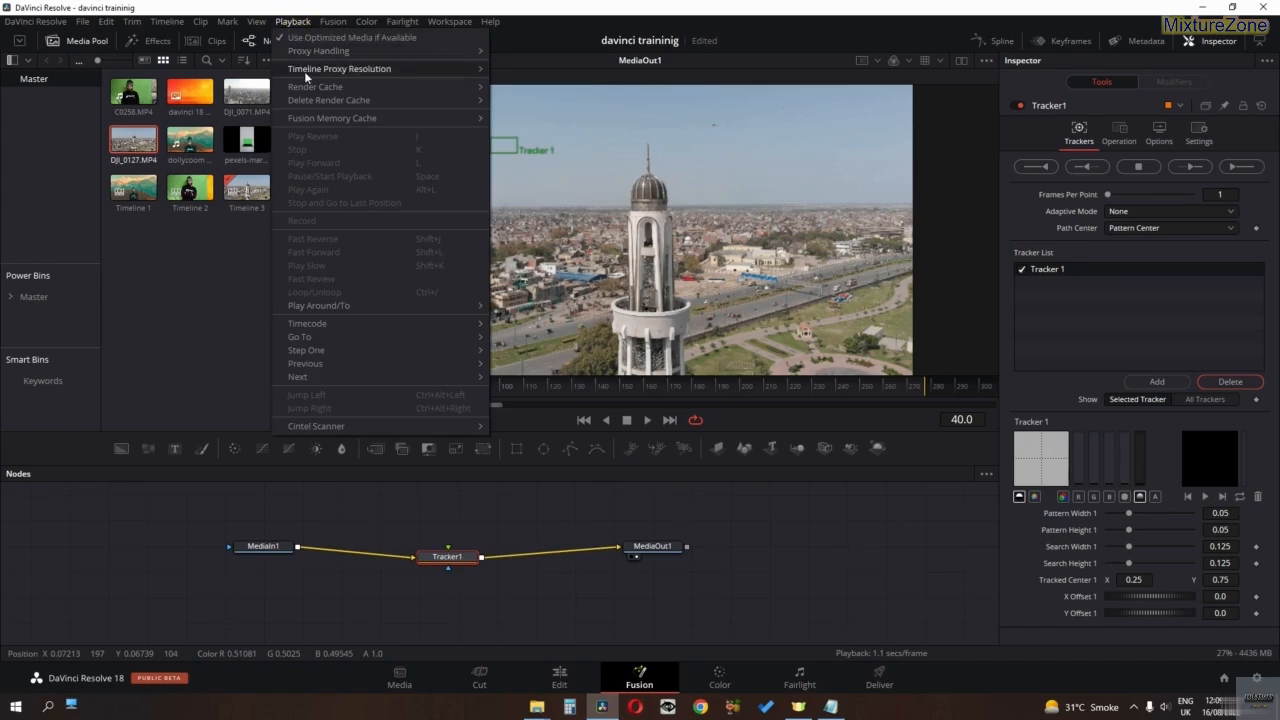
{"action": "mouse_move", "coordinate": [325, 76]}
{"action": "left_click", "coordinate": [533, 70]}
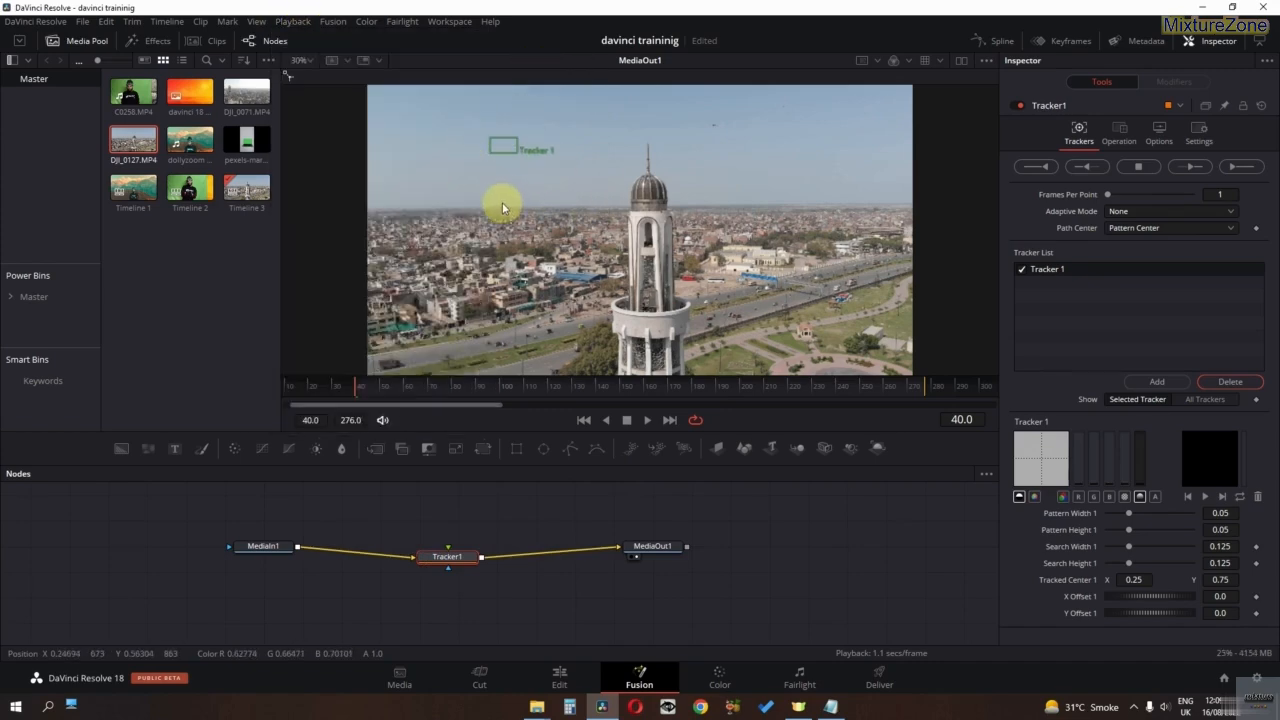
Step: Place Tracker 1's pattern box on the spire above the tower's dome, track it forward through frame 276, and return to frame 40
{"action": "scroll", "coordinate": [632, 176], "scroll_direction": "up", "scroll_amount": 2}
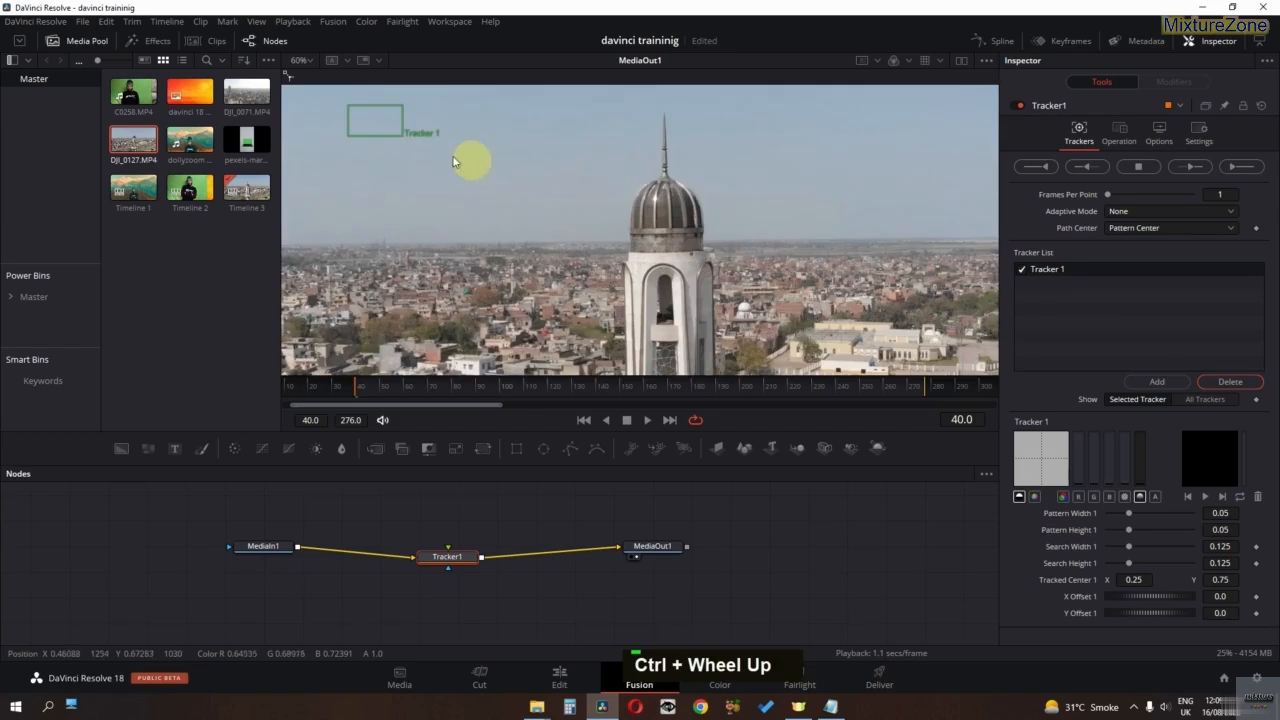
{"action": "left_click_drag", "start_coordinate": [350, 111], "coordinate": [592, 205]}
{"action": "middle_click", "coordinate": [617, 170]}
{"action": "scroll", "coordinate": [640, 185], "scroll_direction": "down", "scroll_amount": 2}
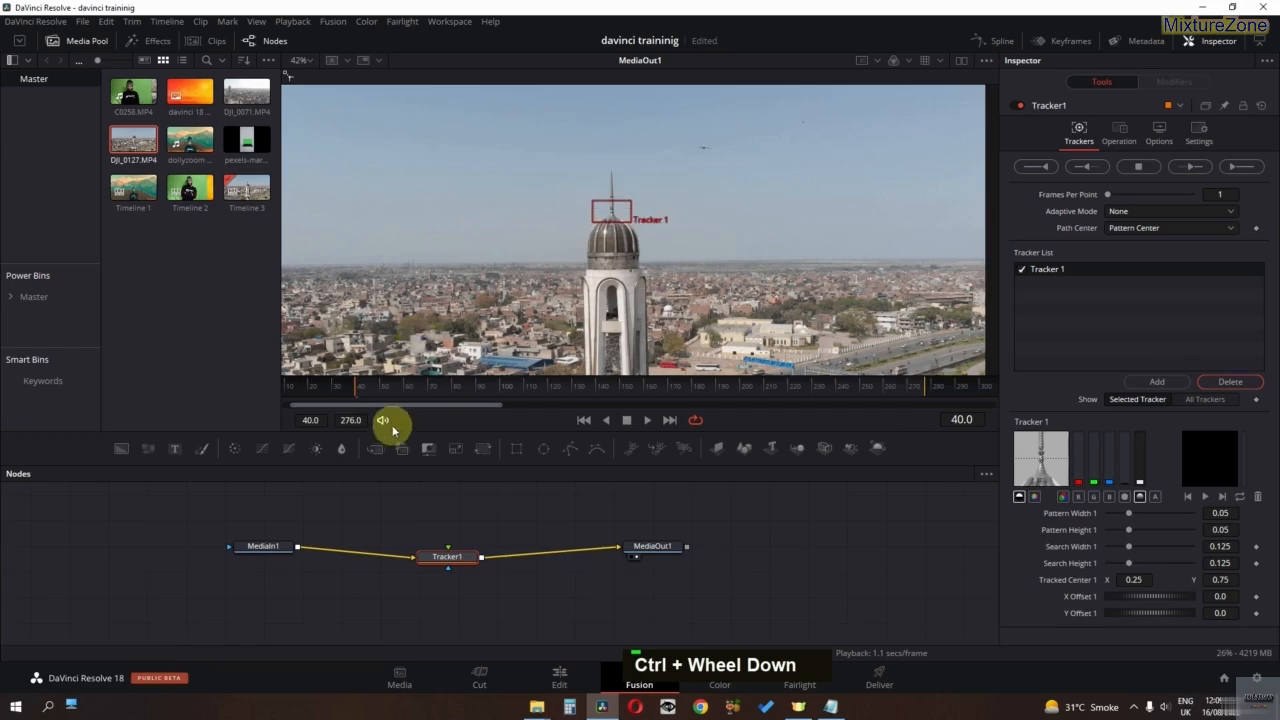
{"action": "left_click", "coordinate": [1227, 170]}
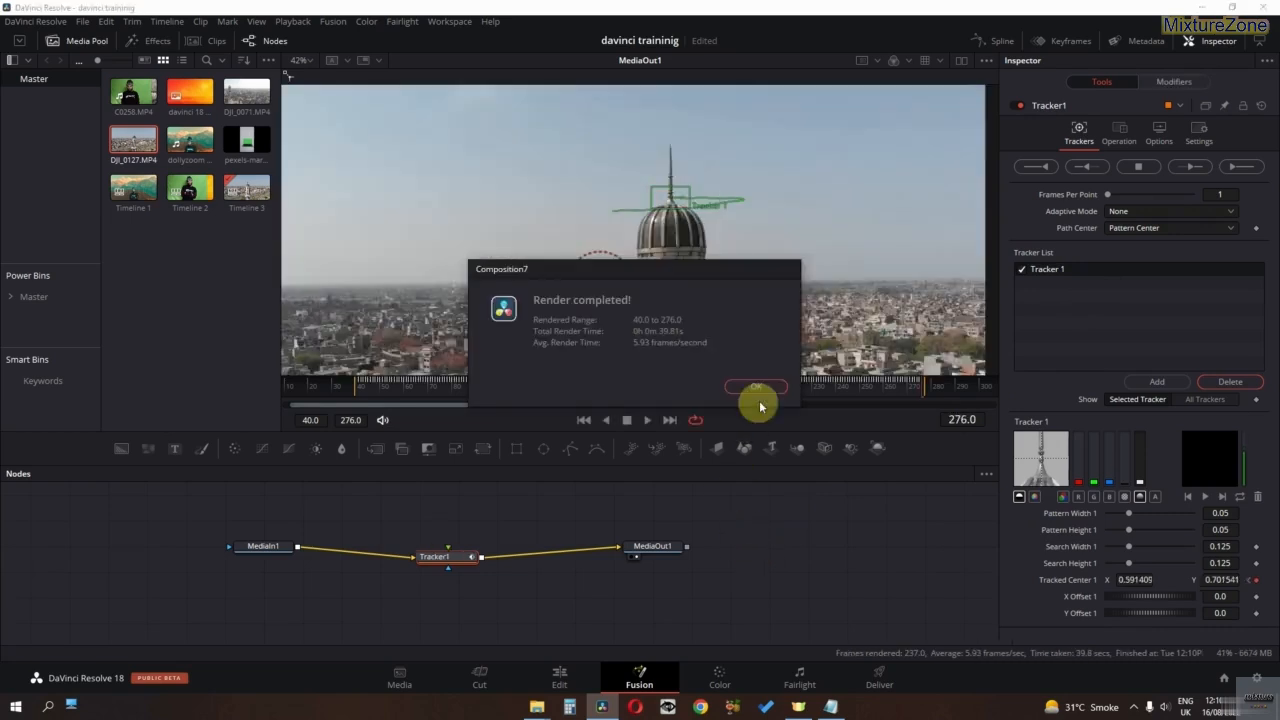
{"action": "left_click", "coordinate": [745, 386]}
{"action": "left_click", "coordinate": [584, 420]}
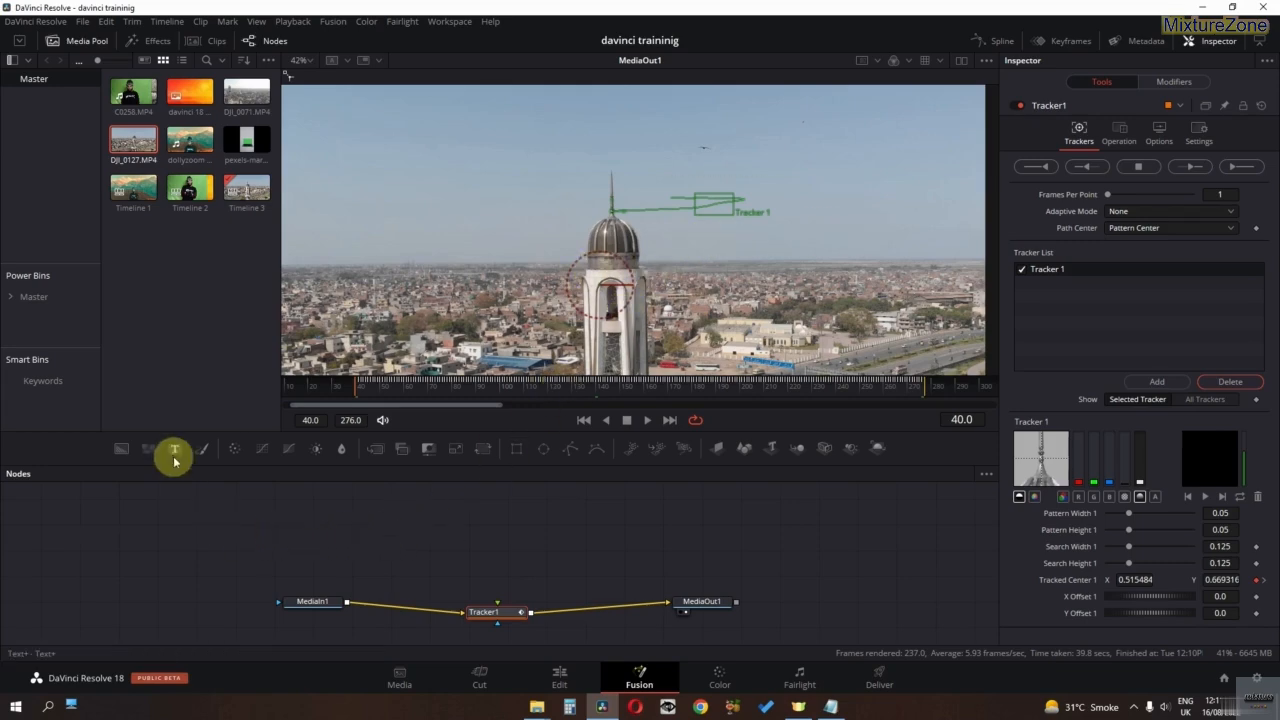
Step: Add a separate Text+ node above the Tracker chain and enter TEXT as its content
{"action": "left_click_drag", "start_coordinate": [174, 449], "coordinate": [397, 522]}
{"action": "left_click", "coordinate": [1040, 264]}
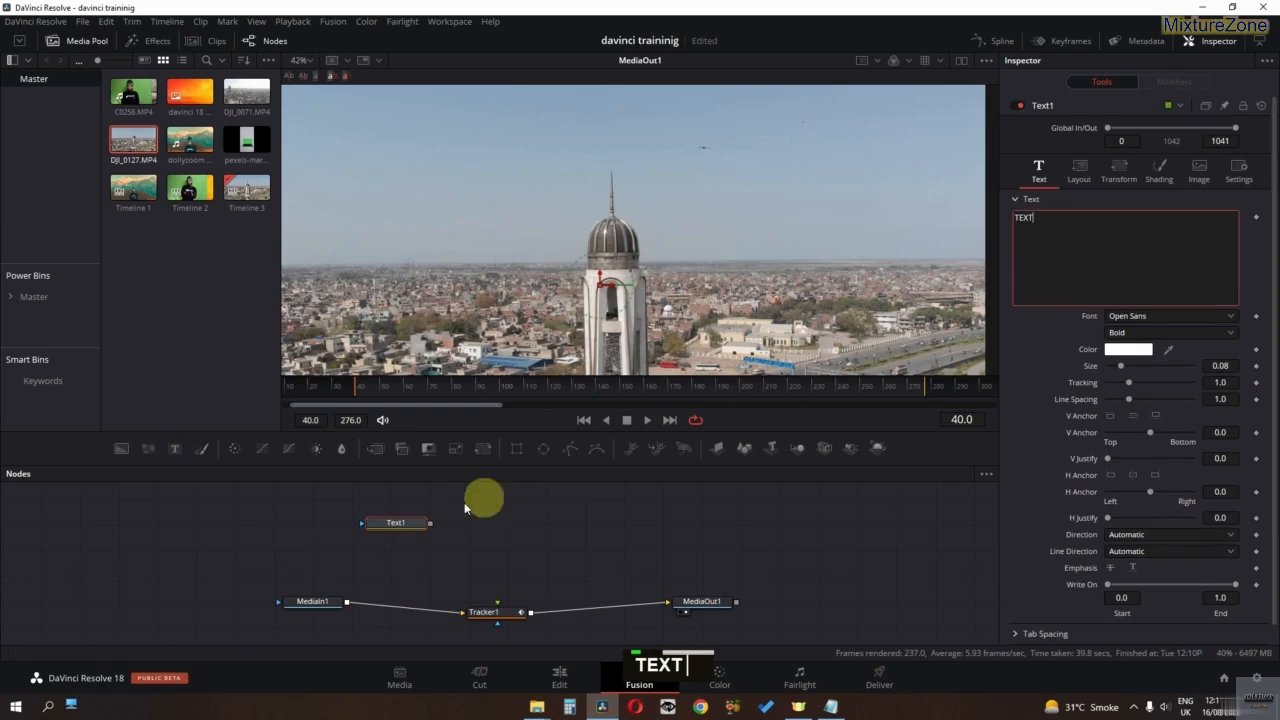
Step: Show the Text1 node in a second viewer beside the output and enlarge its text to about 0.256
{"action": "left_click", "coordinate": [395, 524]}
{"action": "left_click", "coordinate": [963, 62]}
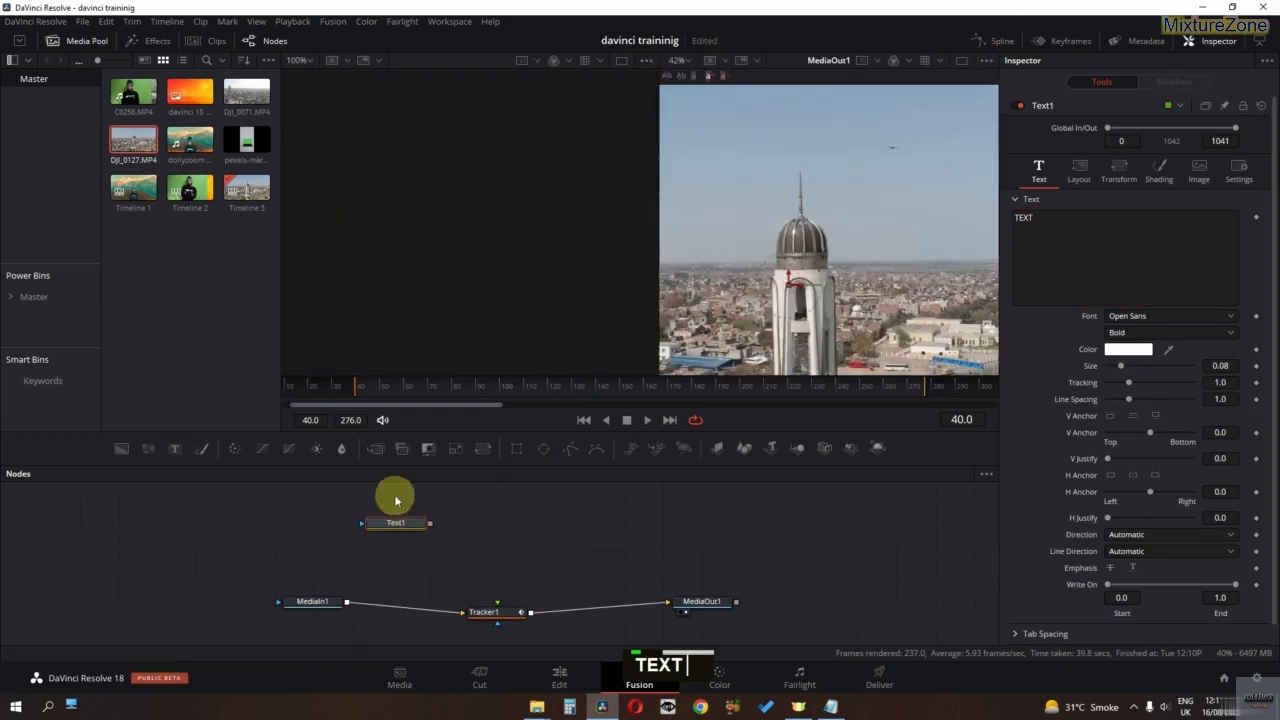
{"action": "key", "text": "1"}
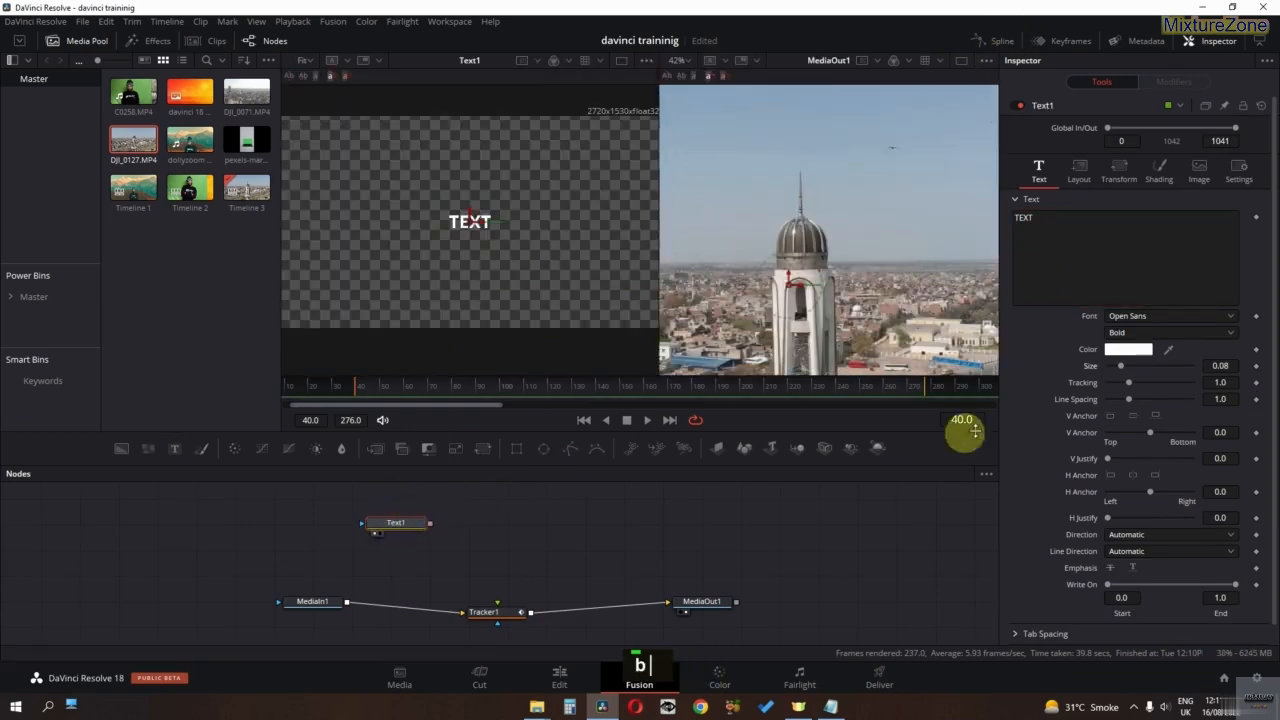
{"action": "left_click_drag", "start_coordinate": [1121, 366], "coordinate": [1143, 364]}
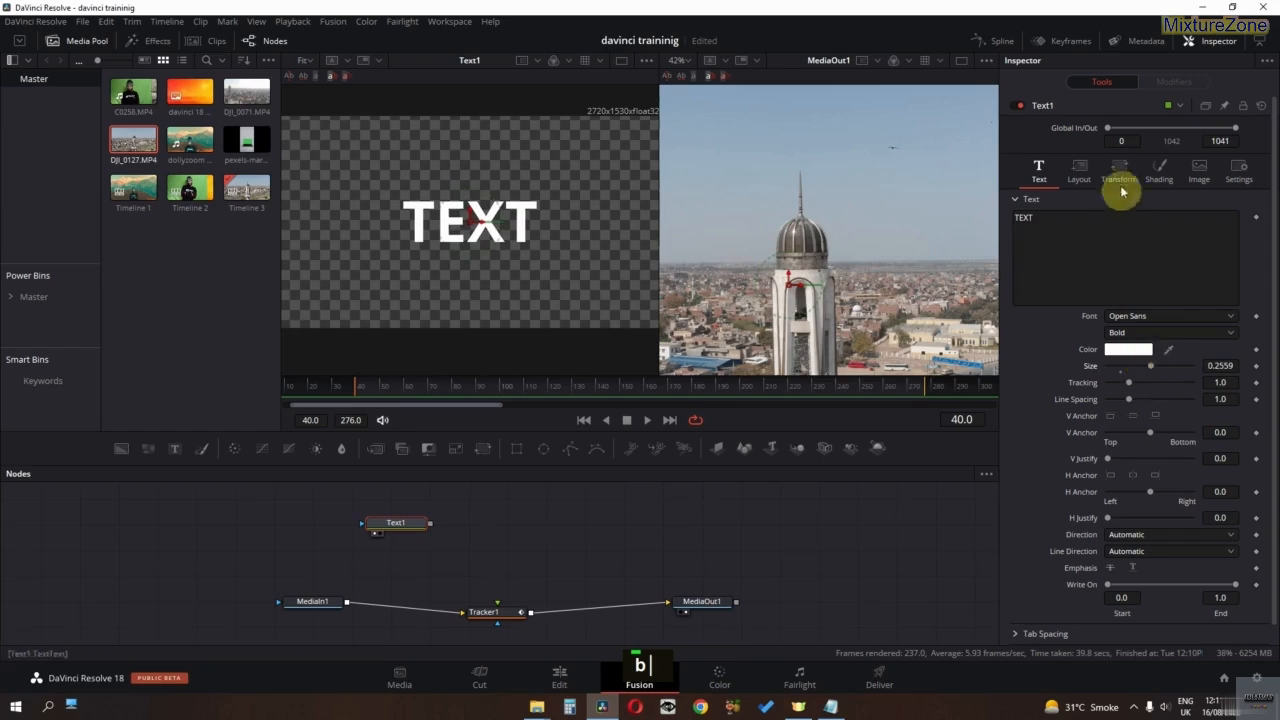
Step: Enable shading element 3, Black Shadow, on the Text1 node
{"action": "left_click", "coordinate": [1092, 177]}
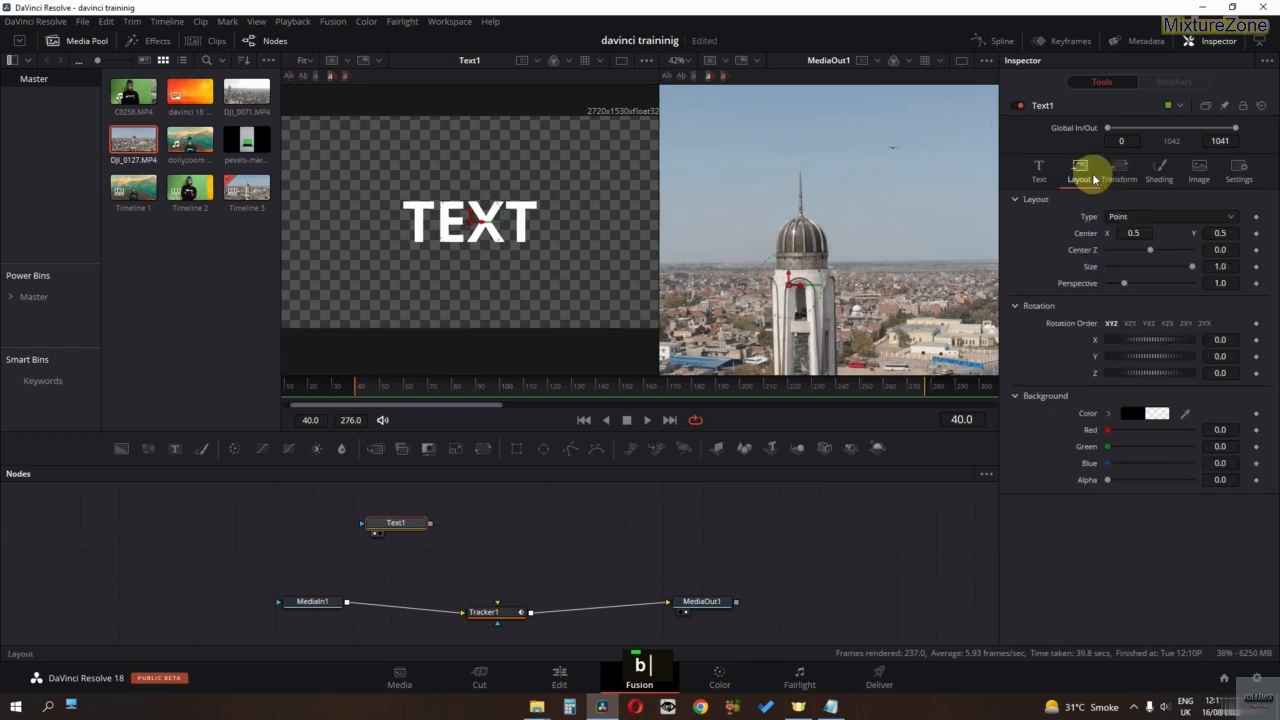
{"action": "left_click", "coordinate": [1157, 175]}
{"action": "left_click", "coordinate": [1131, 217]}
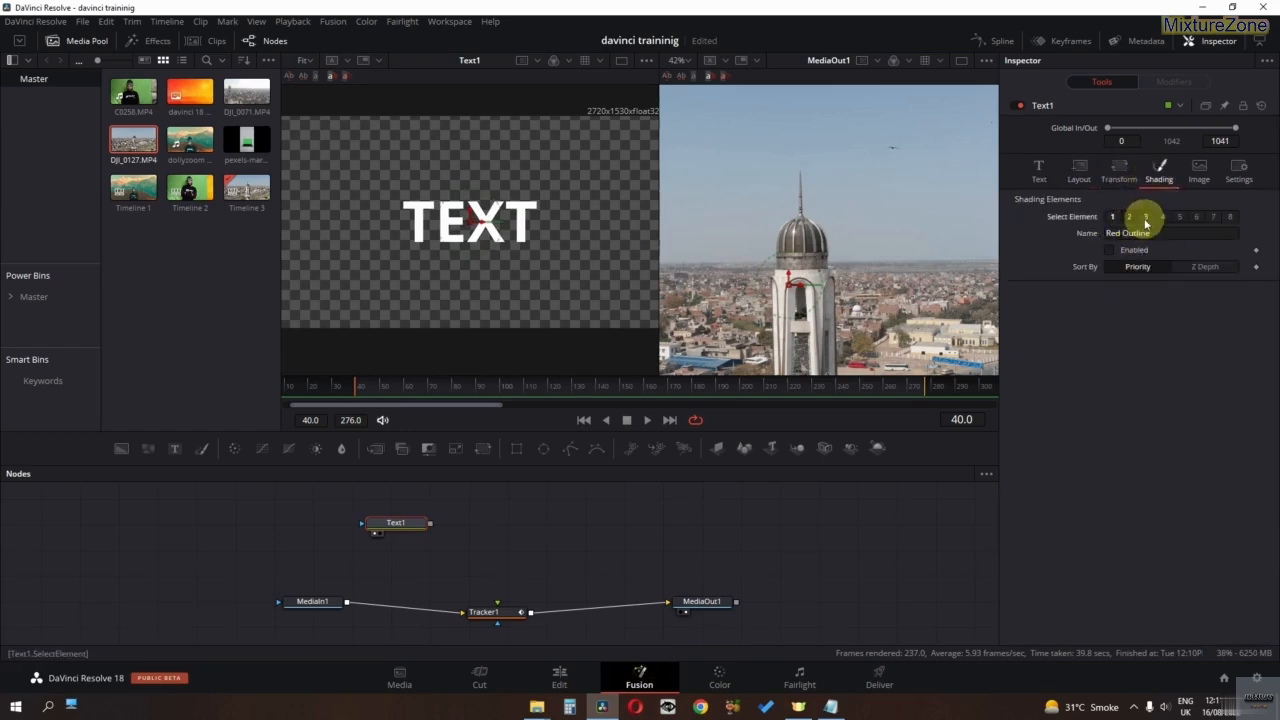
{"action": "left_click", "coordinate": [1112, 250]}
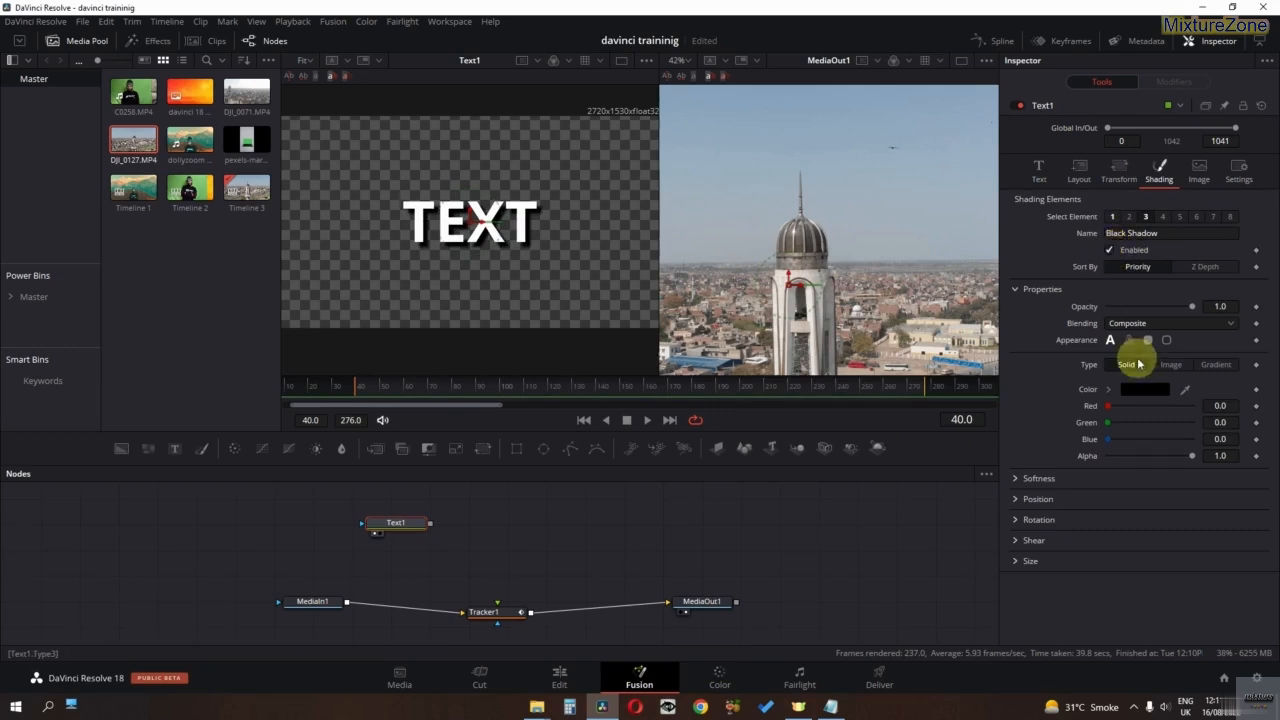
Step: Set the Text1 shadow color to bright yellow, #fbff10
{"action": "left_click_drag", "start_coordinate": [1108, 405], "coordinate": [1192, 405]}
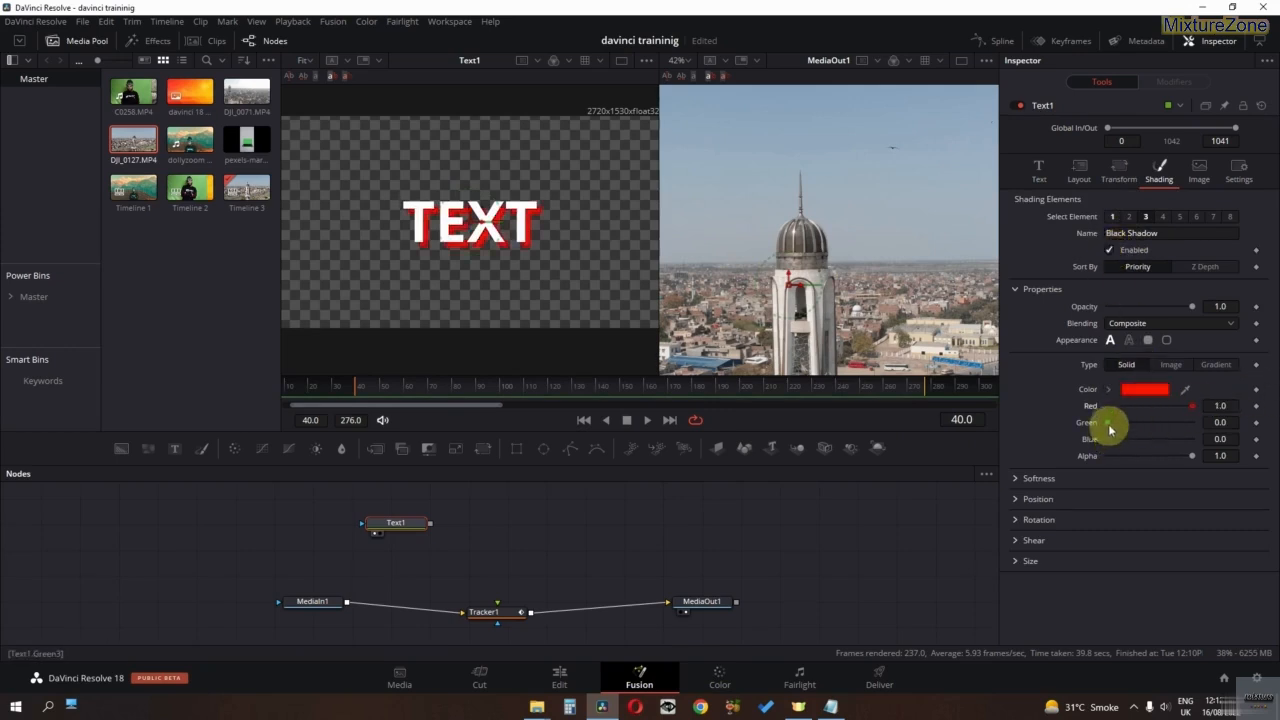
{"action": "left_click_drag", "start_coordinate": [1110, 424], "coordinate": [1220, 422]}
{"action": "left_click_drag", "start_coordinate": [1107, 440], "coordinate": [1212, 439]}
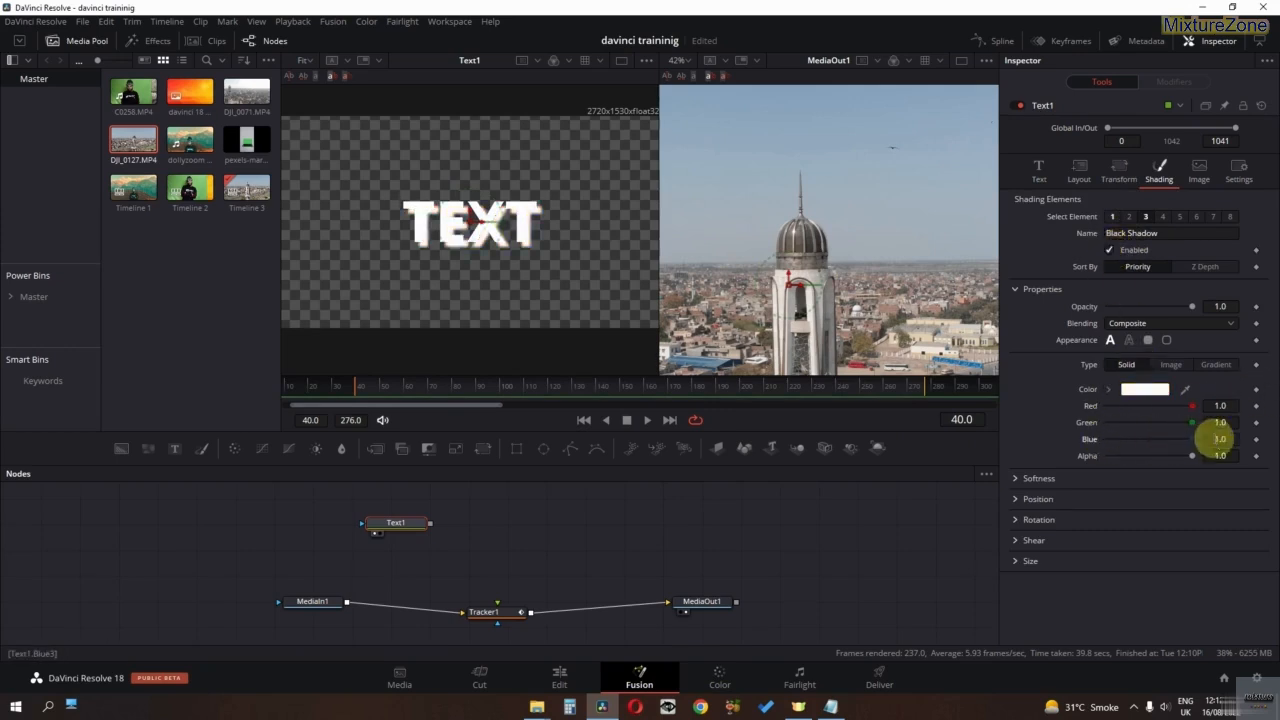
{"action": "left_click", "coordinate": [1171, 441]}
{"action": "left_click", "coordinate": [1143, 390]}
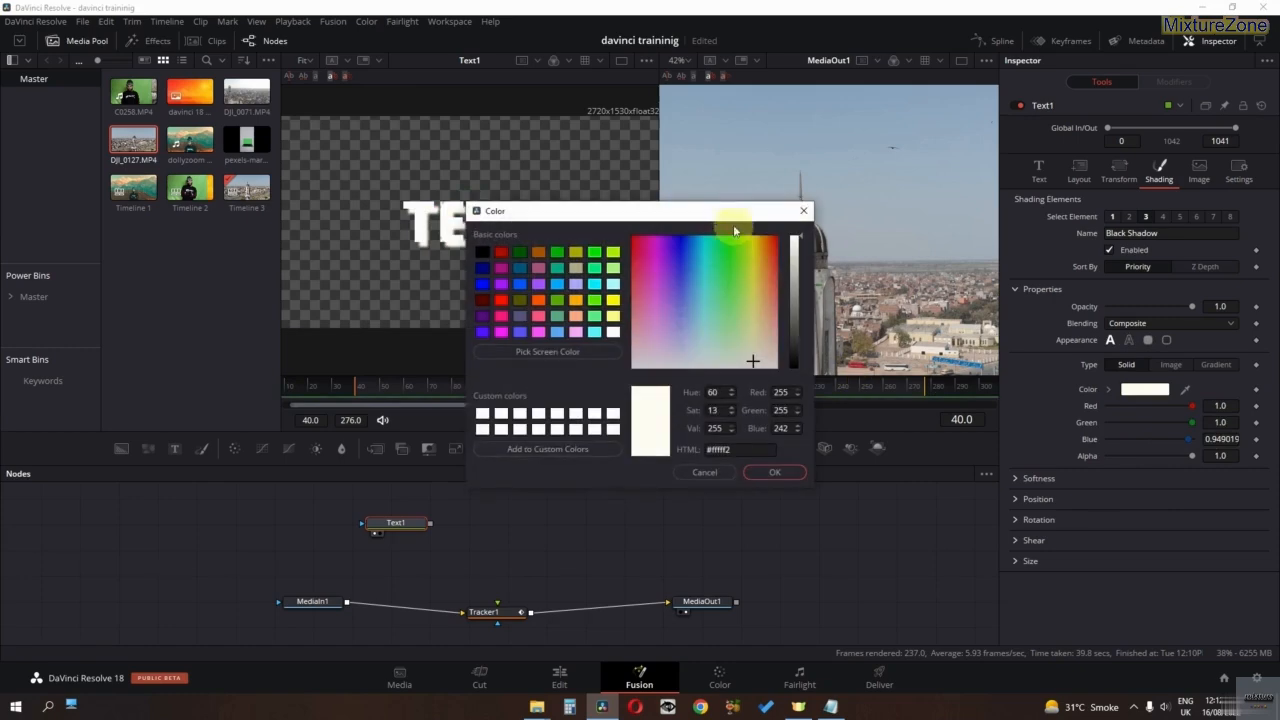
{"action": "left_click_drag", "start_coordinate": [707, 318], "coordinate": [631, 384]}
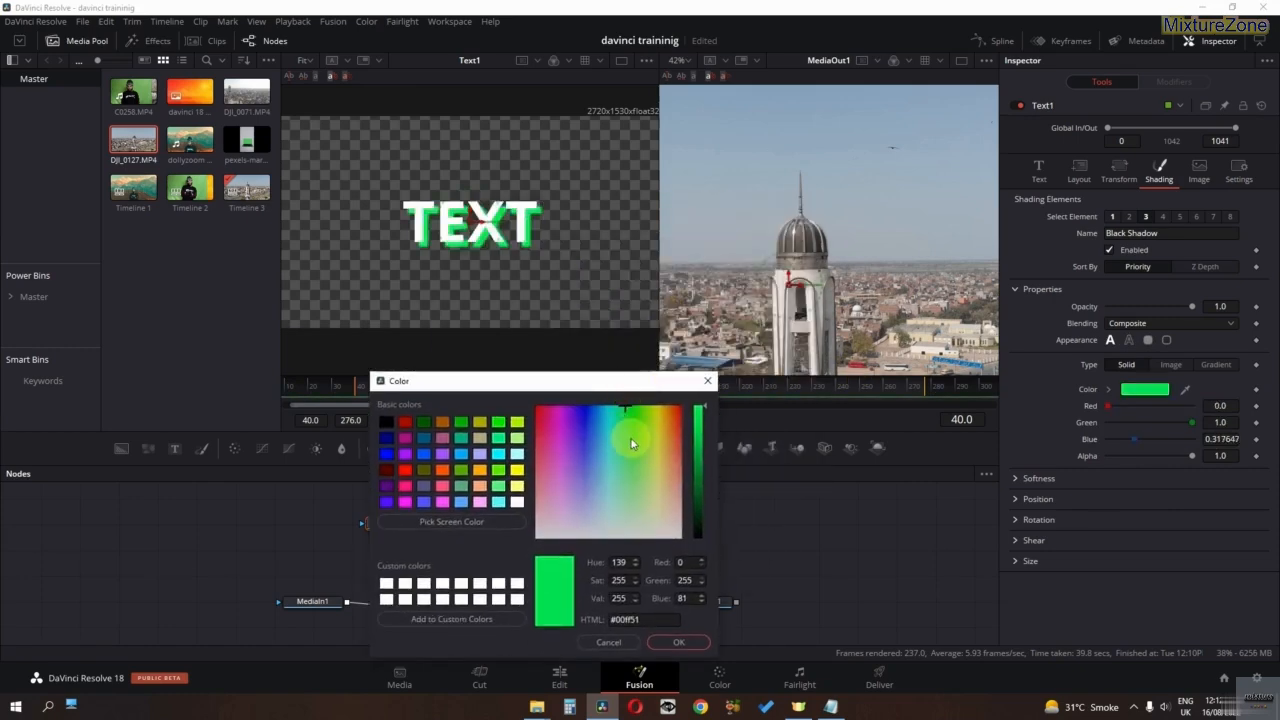
{"action": "left_click_drag", "start_coordinate": [631, 443], "coordinate": [657, 416]}
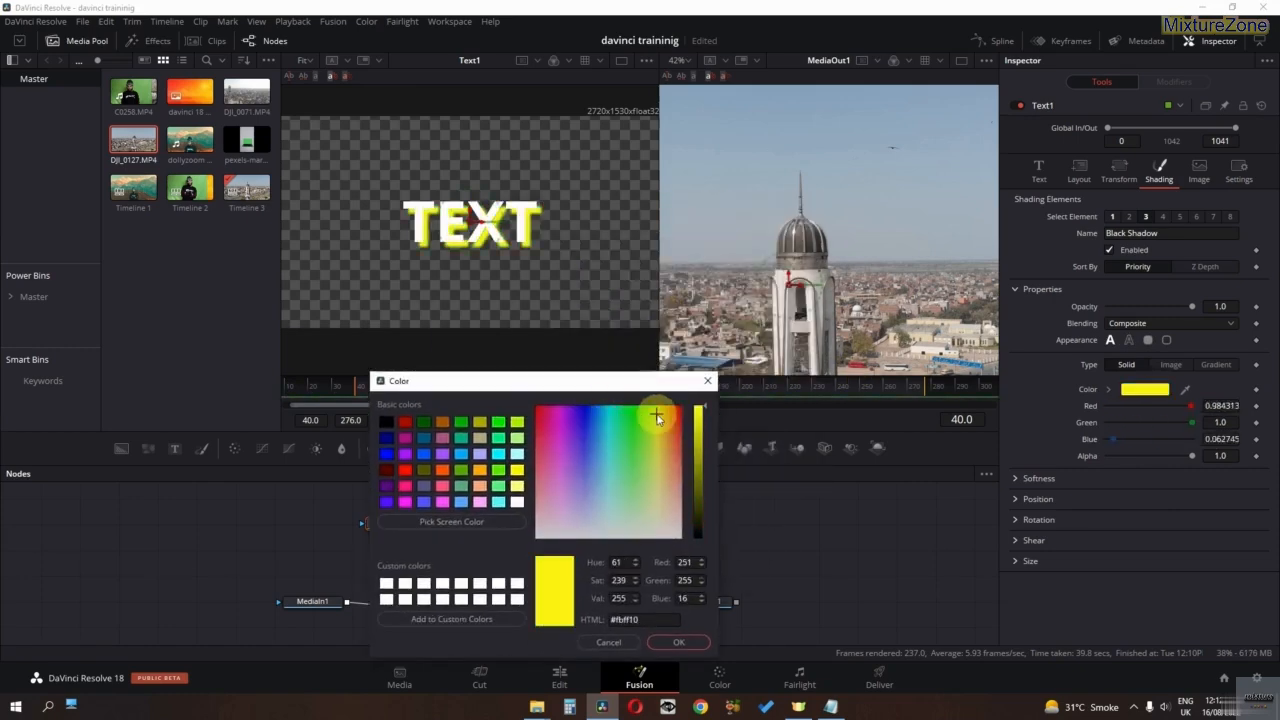
{"action": "left_click", "coordinate": [679, 643]}
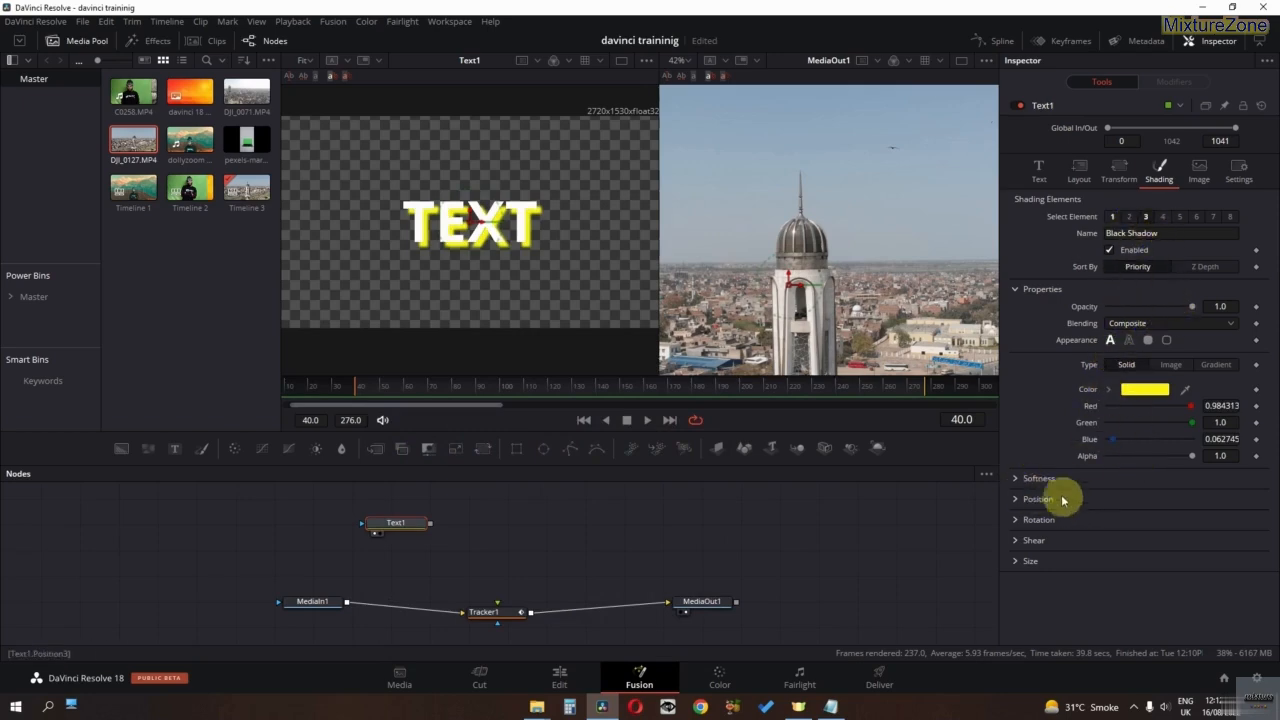
Step: Set the Text1 shadow's X and Y softness to 0 and its offset to about X -0.003, Y -0.033
{"action": "double_click", "coordinate": [1031, 484]}
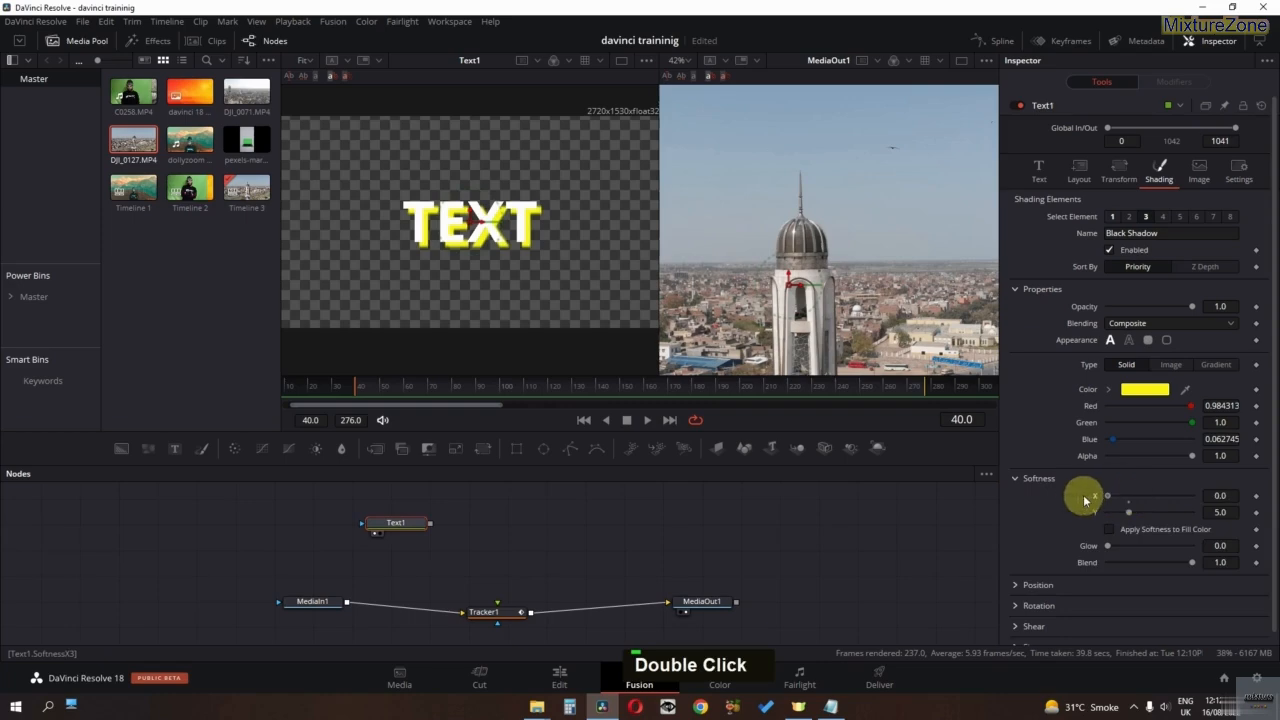
{"action": "double_click", "coordinate": [1130, 513]}
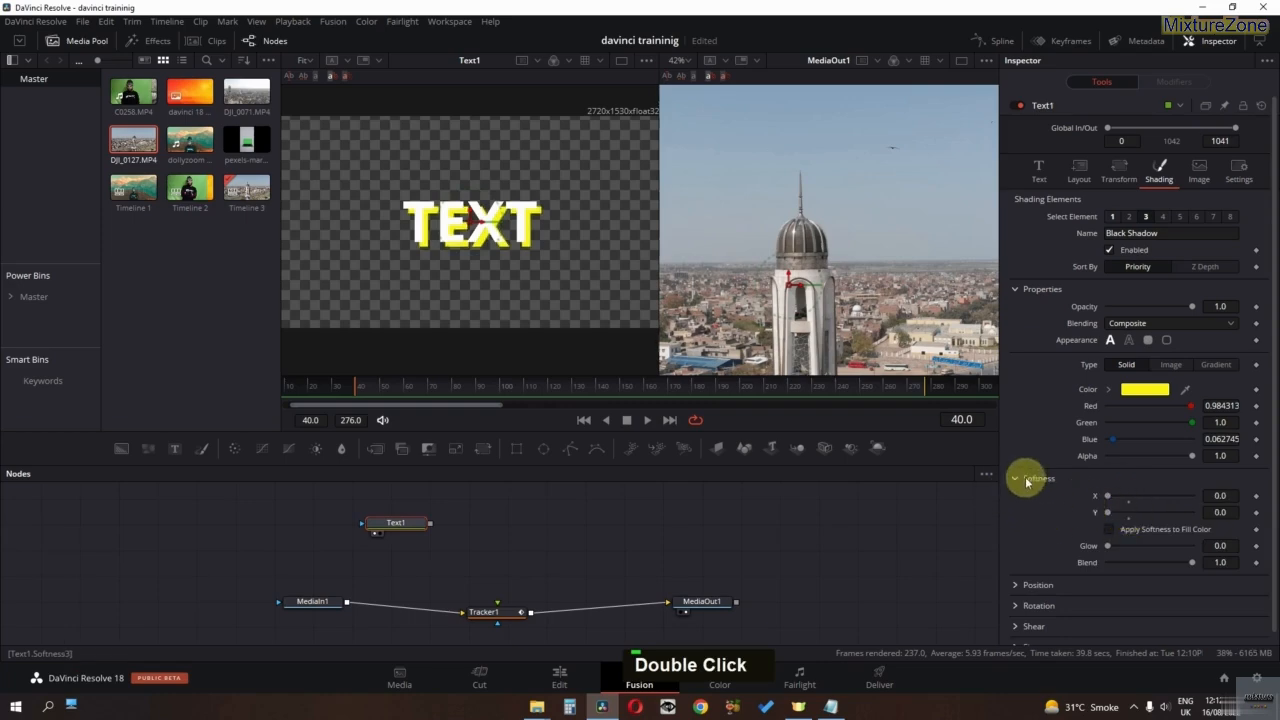
{"action": "left_click", "coordinate": [1024, 481]}
{"action": "left_click", "coordinate": [1029, 500]}
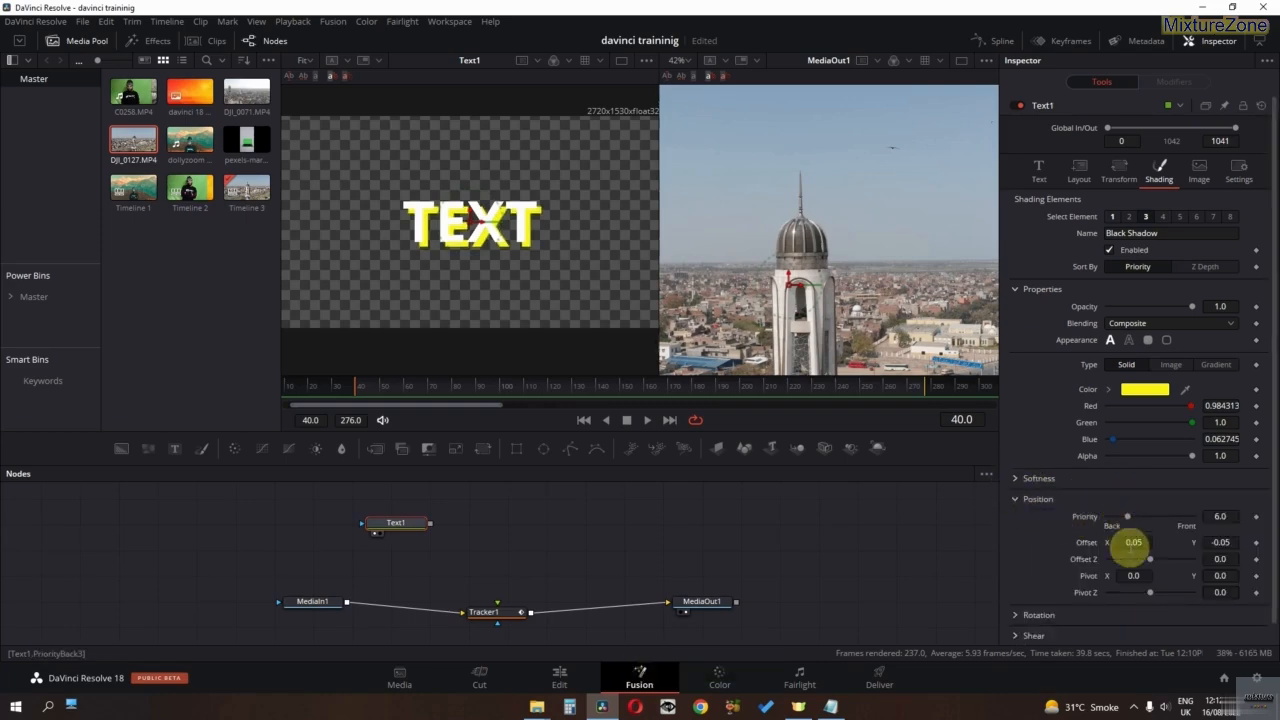
{"action": "left_click_drag", "start_coordinate": [1130, 542], "coordinate": [1071, 541]}
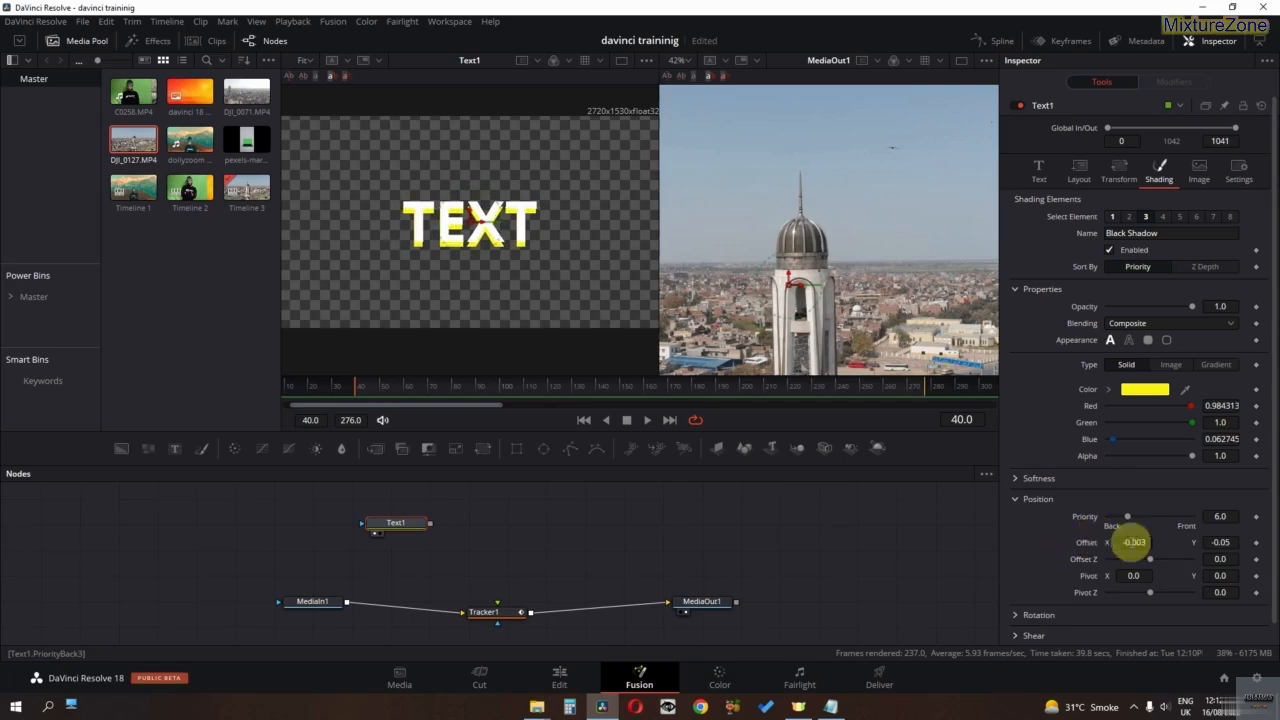
{"action": "left_click_drag", "start_coordinate": [1228, 543], "coordinate": [621, 535]}
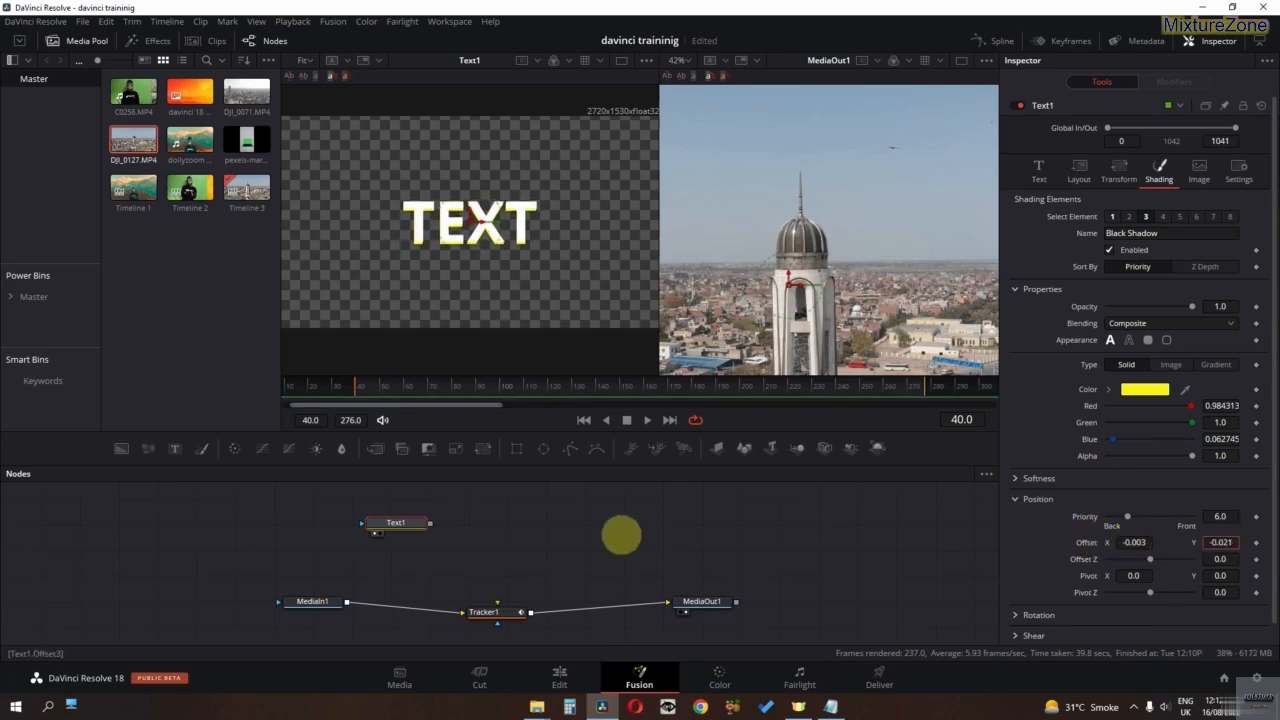
Step: Change the Text1 shadow color to magenta, #ff01c8
{"action": "left_click", "coordinate": [1150, 390]}
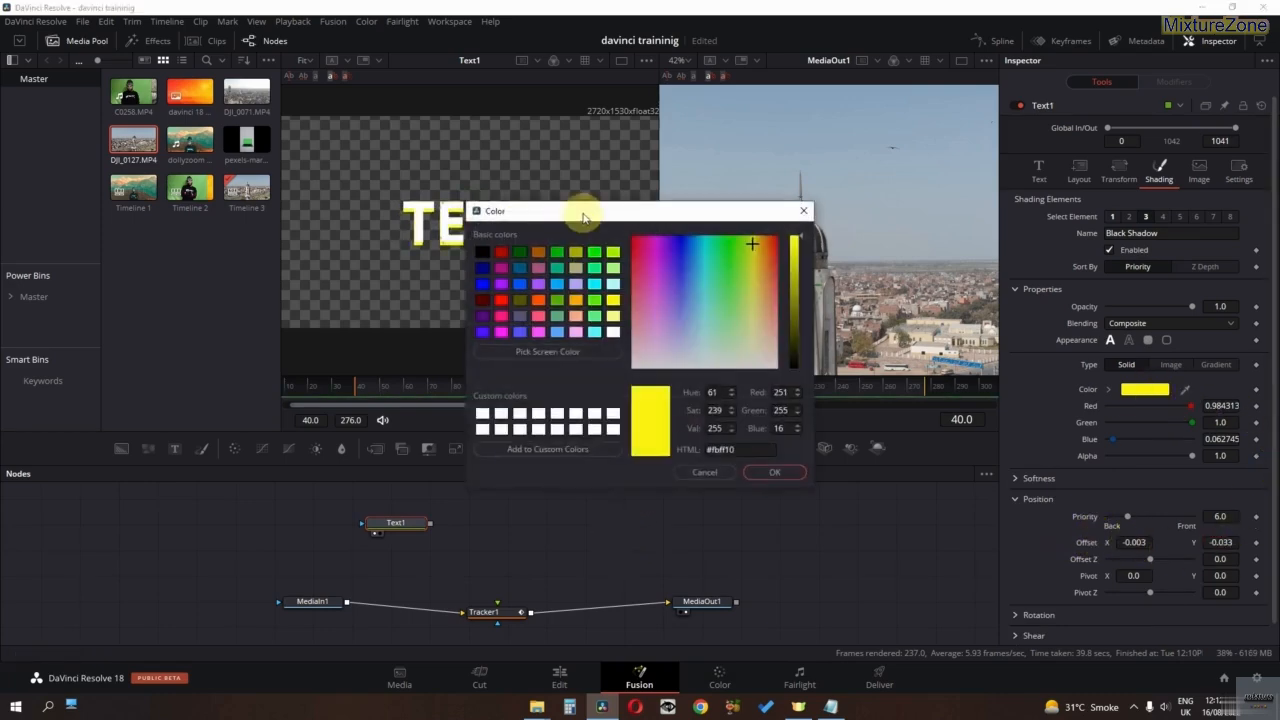
{"action": "double_click", "coordinate": [590, 399]}
{"action": "left_click_drag", "start_coordinate": [603, 376], "coordinate": [565, 374]}
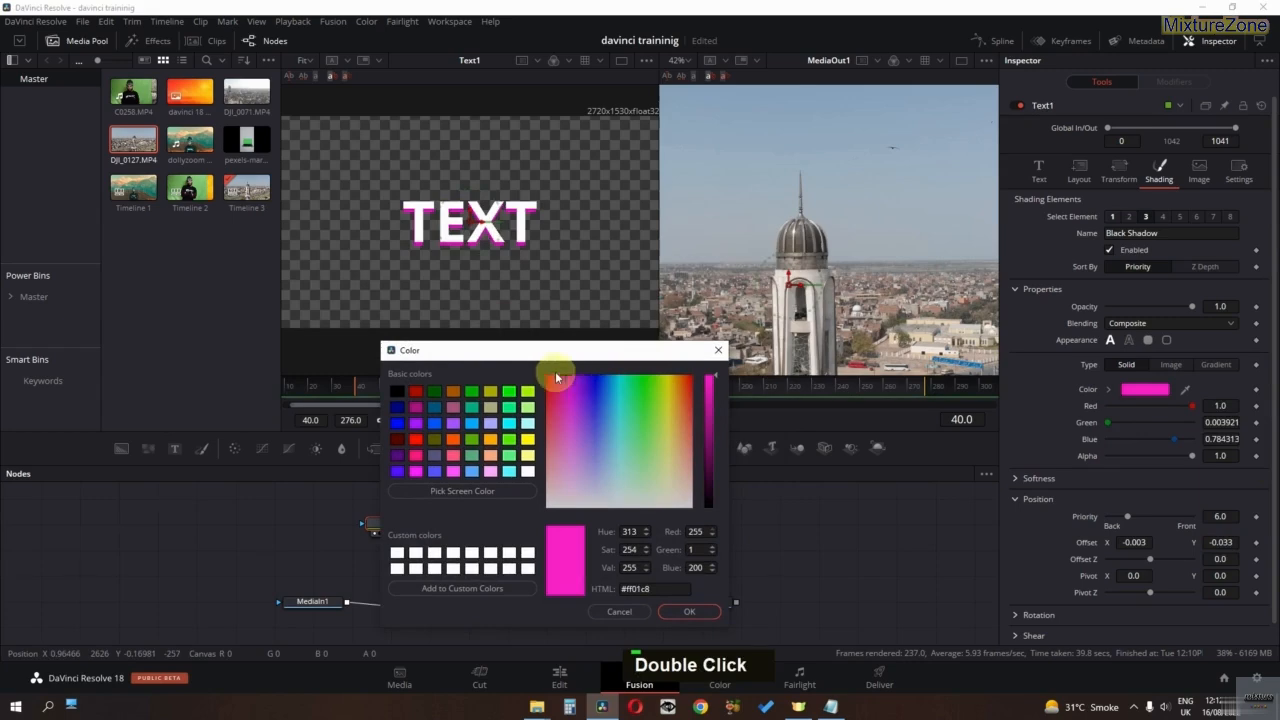
{"action": "key", "text": "Return"}
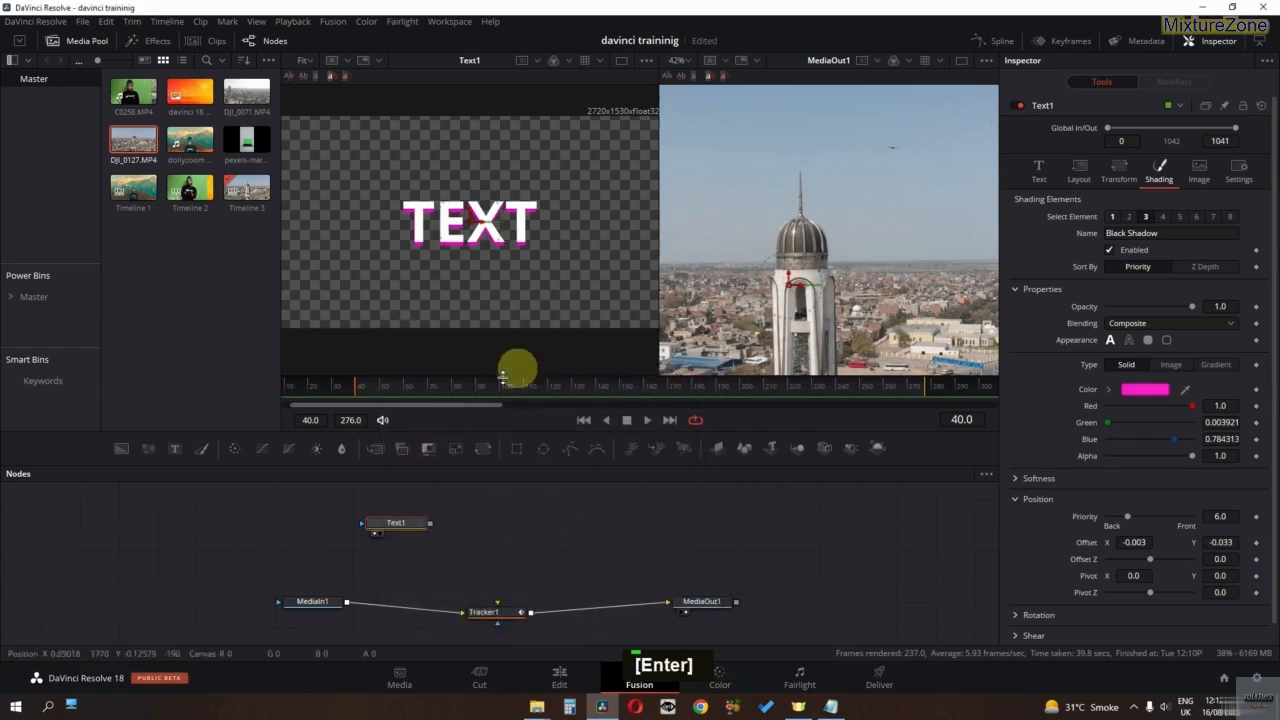
Step: Return to a single viewer, set Tracker1's operation to Match Move, and connect Text1 to its foreground input
{"action": "left_click", "coordinate": [961, 60]}
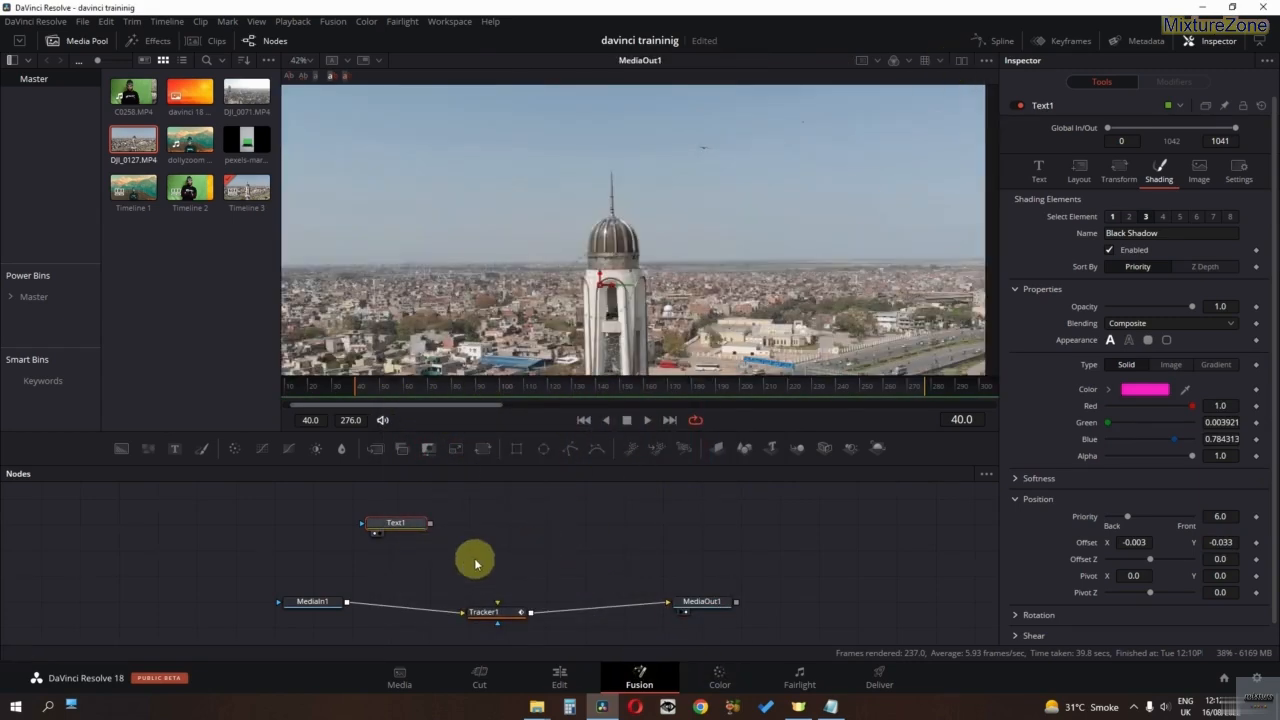
{"action": "left_click", "coordinate": [497, 611]}
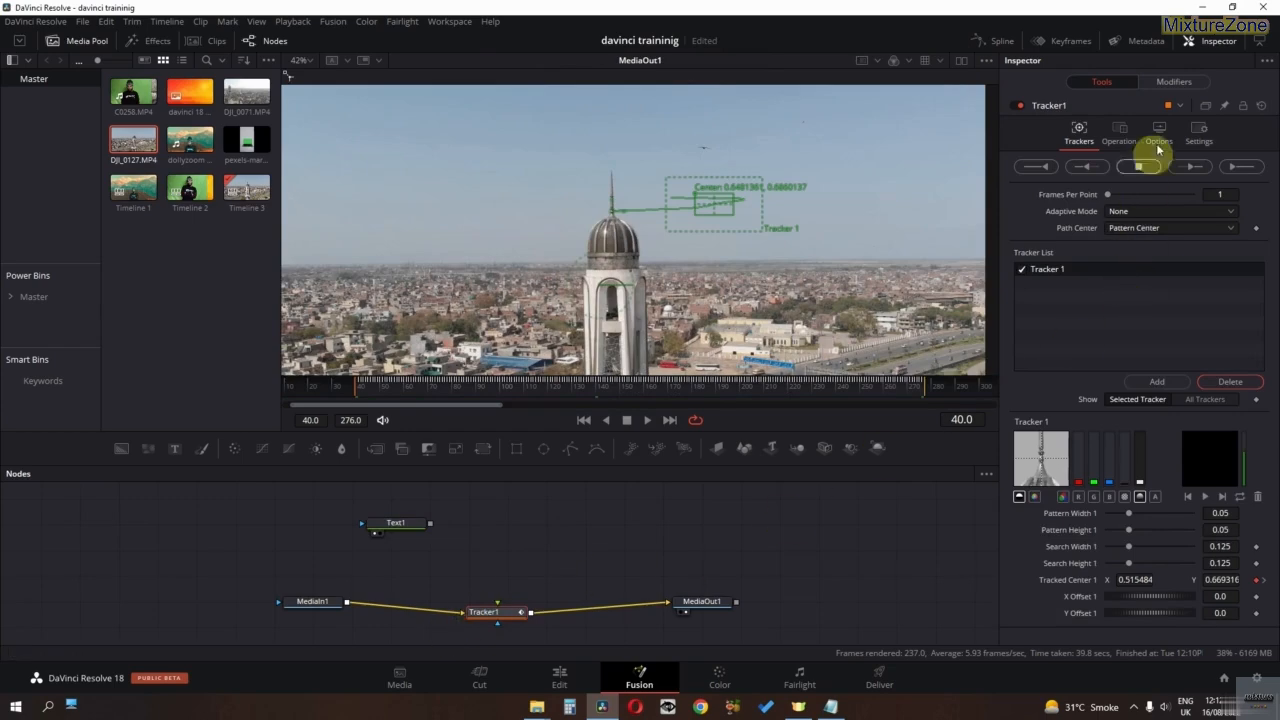
{"action": "left_click", "coordinate": [1134, 128]}
{"action": "left_click", "coordinate": [1134, 163]}
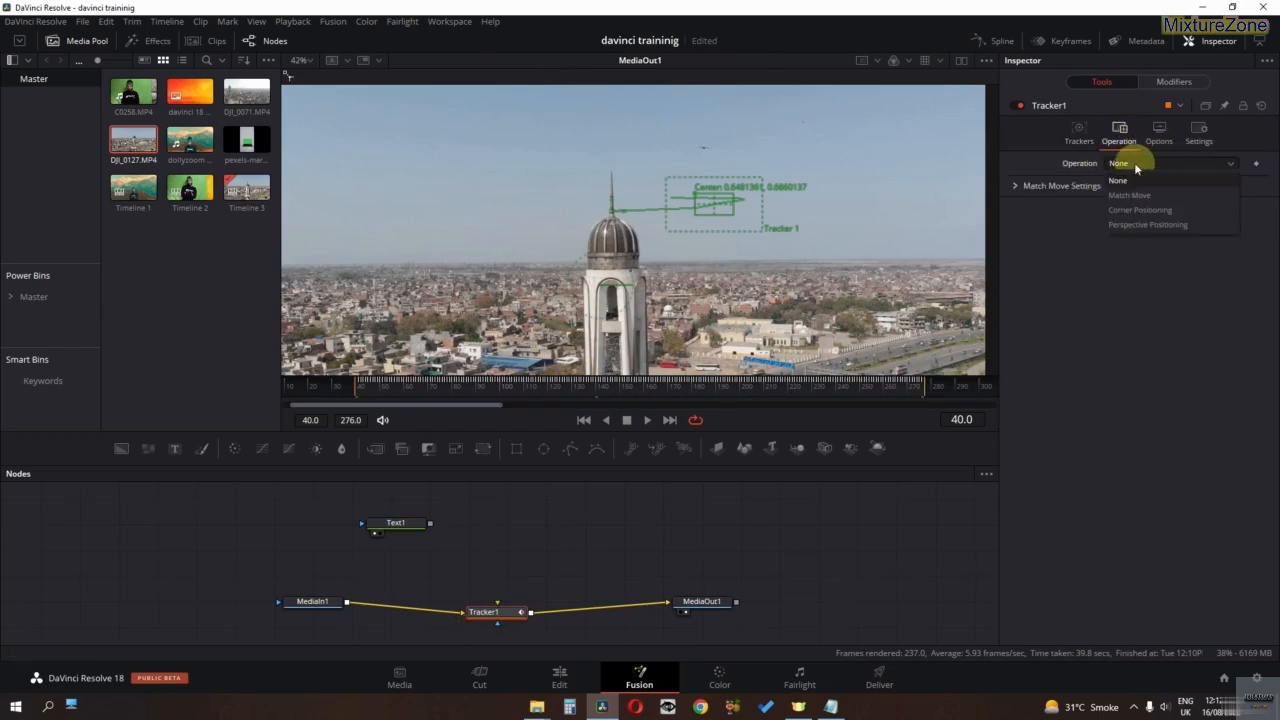
{"action": "left_click", "coordinate": [1162, 195]}
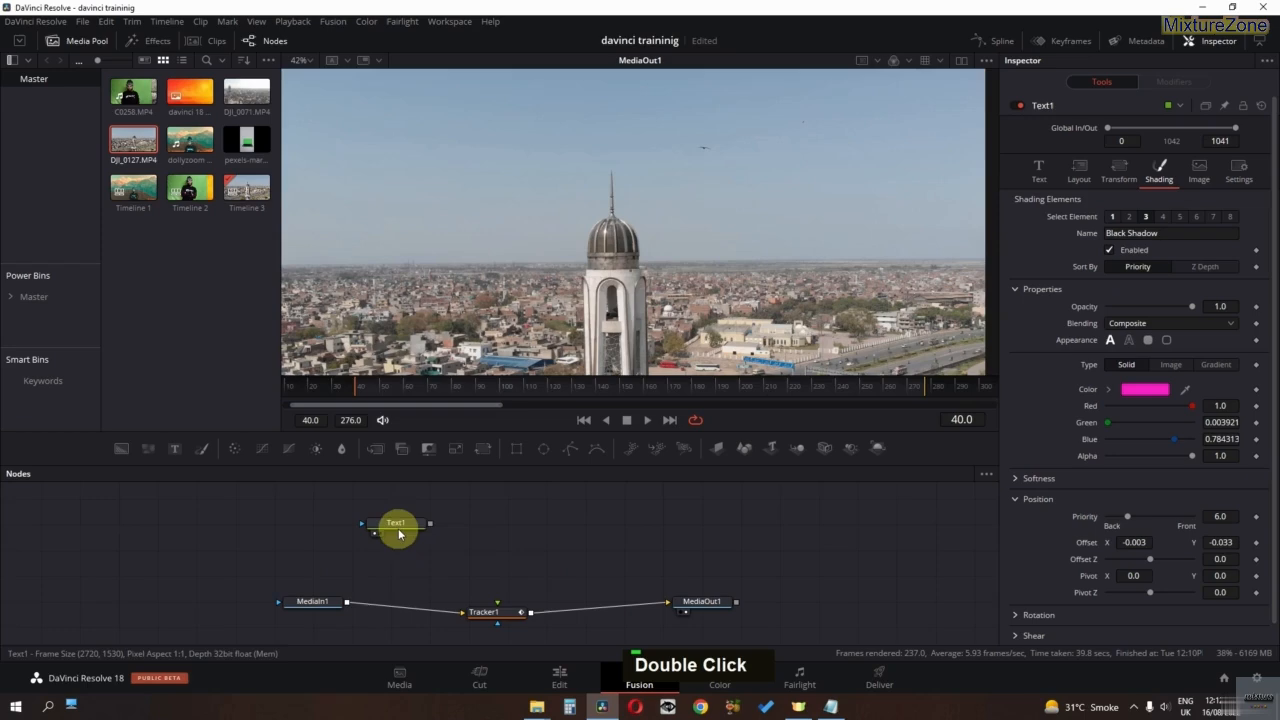
{"action": "double_click", "coordinate": [397, 524]}
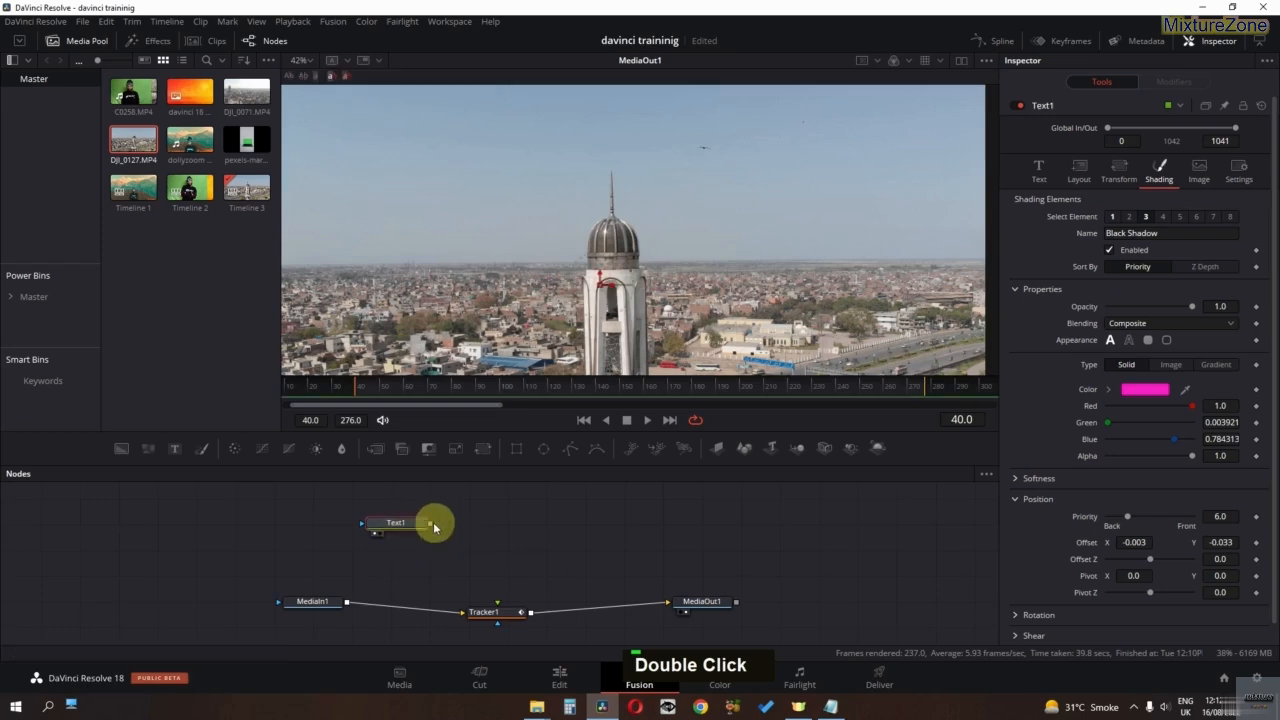
{"action": "left_click_drag", "start_coordinate": [444, 537], "coordinate": [494, 607]}
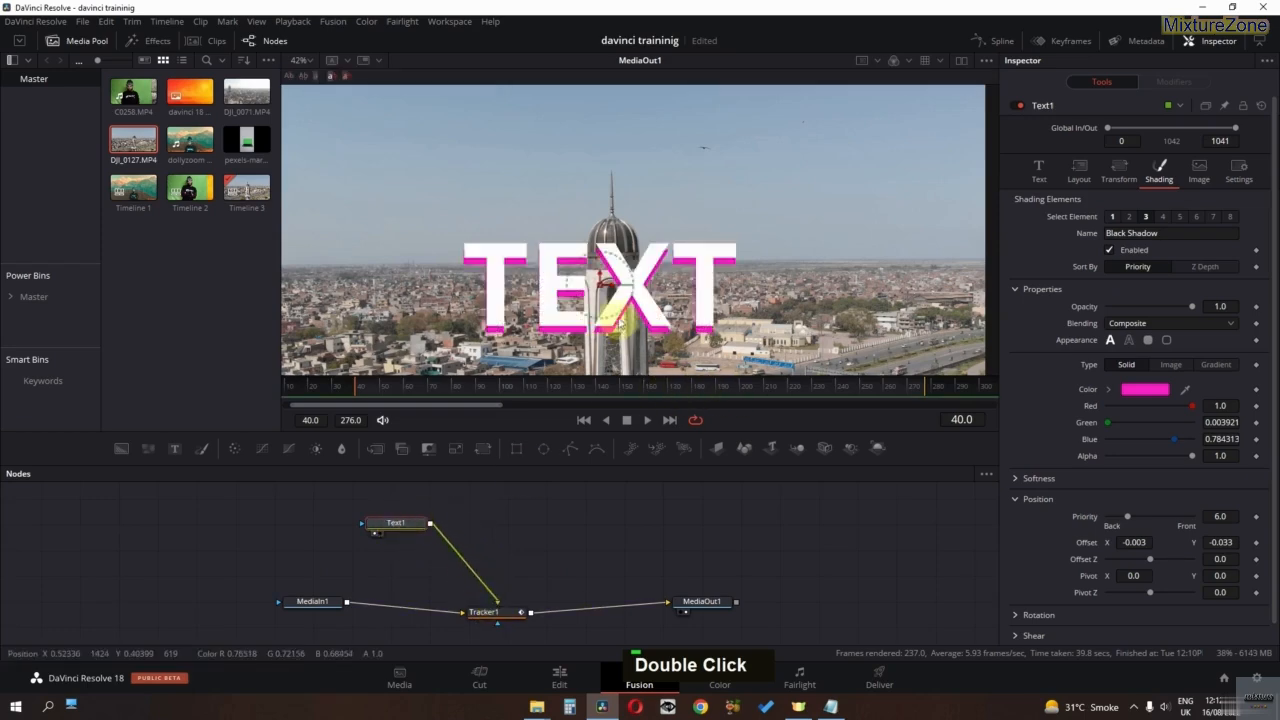
Step: Reduce the Text1 size to about 0.15 and position the text in the sky just left of the tower's dome
{"action": "left_click_drag", "start_coordinate": [604, 288], "coordinate": [490, 222]}
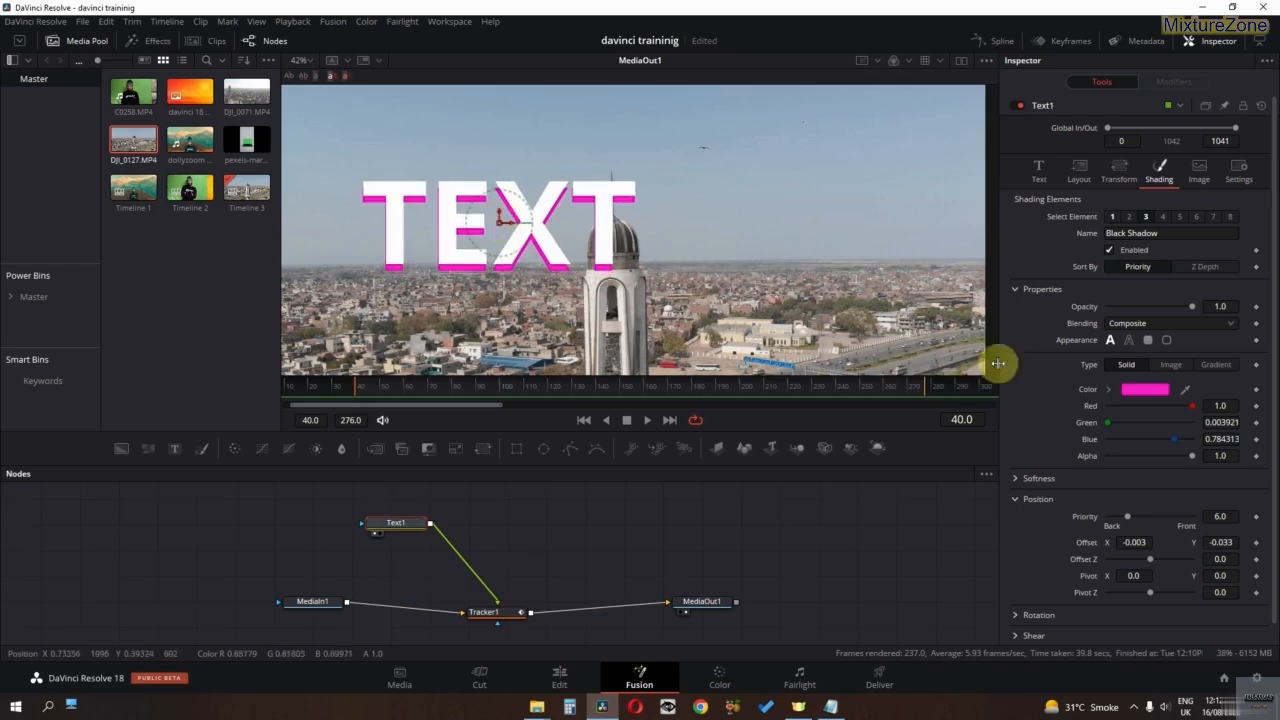
{"action": "left_click", "coordinate": [1040, 170]}
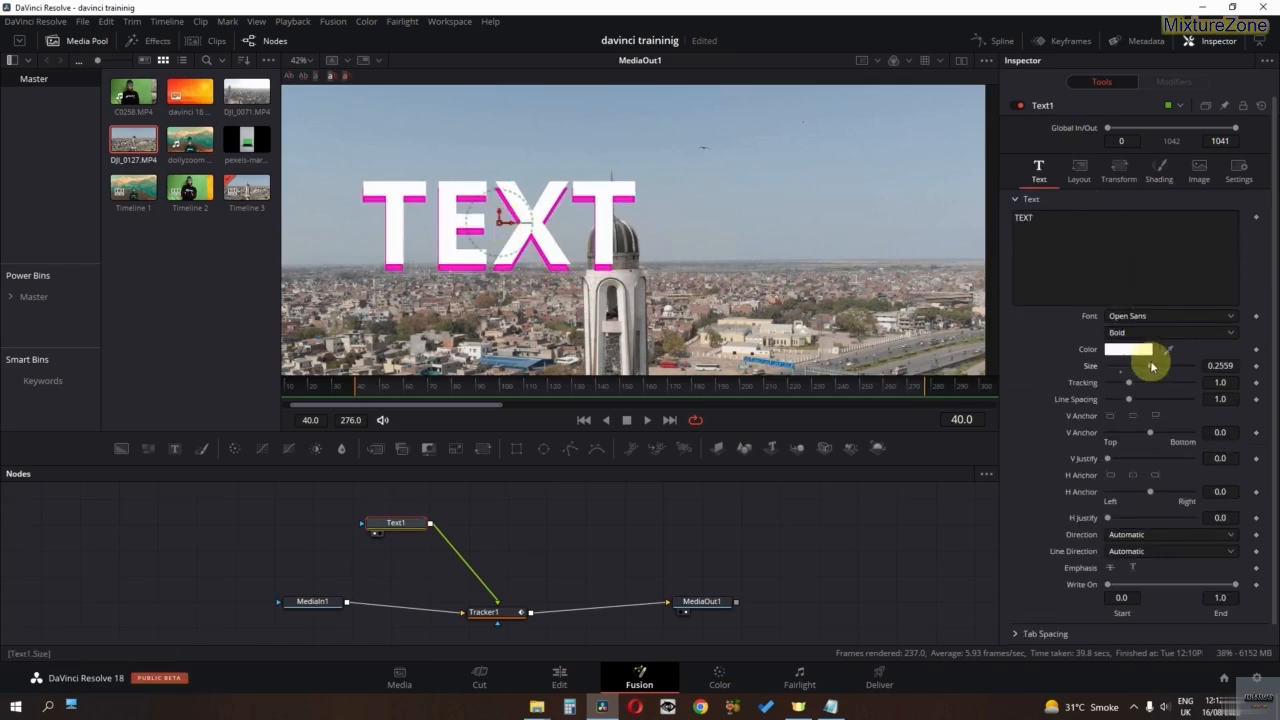
{"action": "left_click_drag", "start_coordinate": [1152, 367], "coordinate": [1134, 365]}
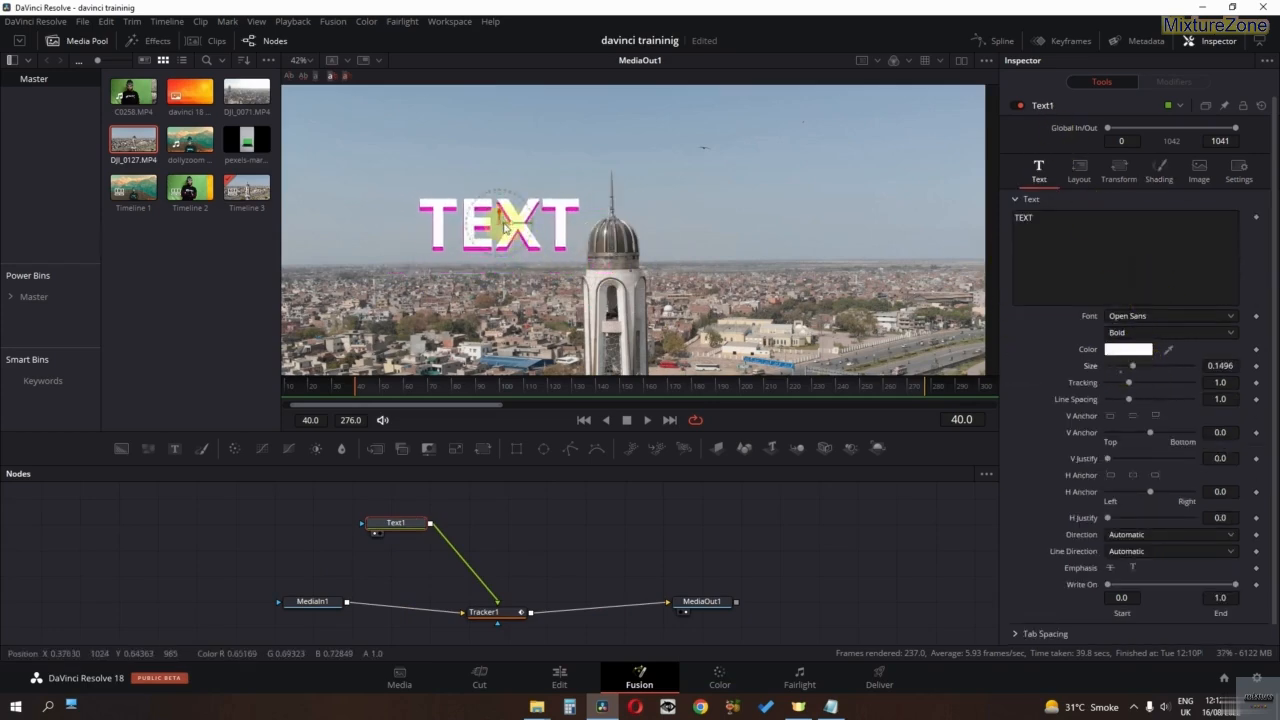
{"action": "left_click_drag", "start_coordinate": [505, 228], "coordinate": [524, 219]}
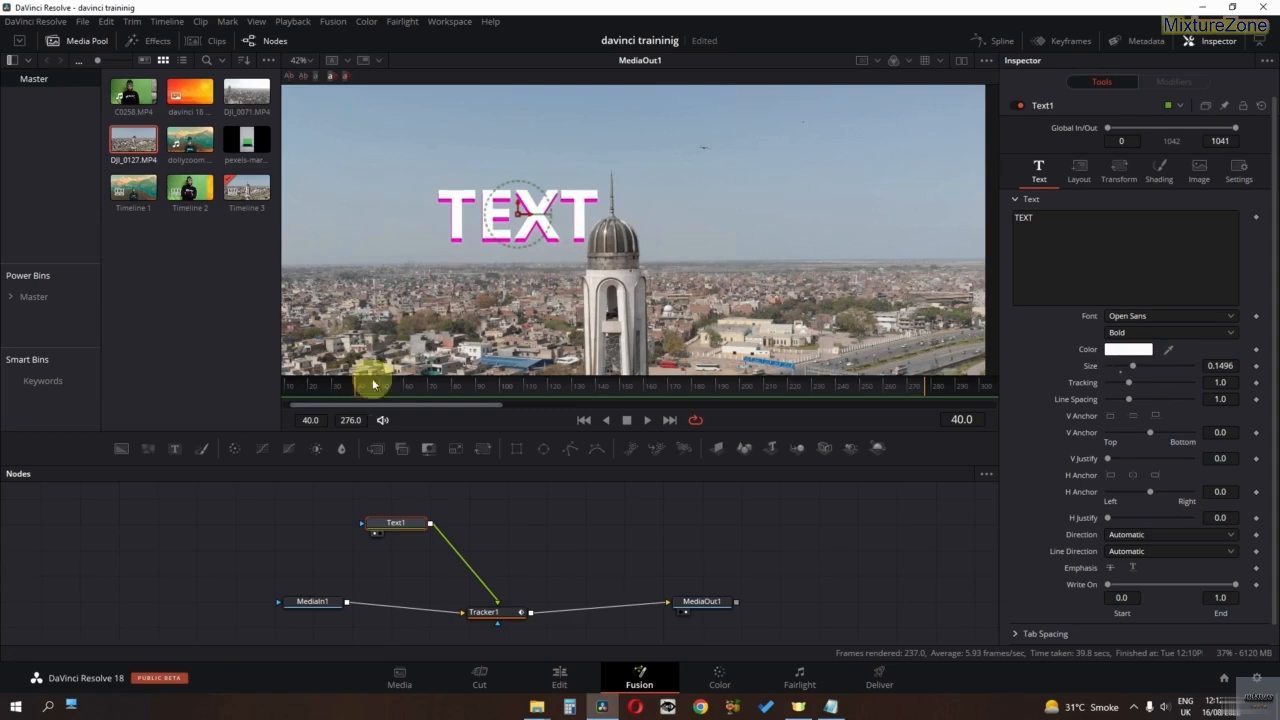
Step: Play the composite from frame 40 to check how the text follows the tower
{"action": "key", "text": "space"}
{"action": "scroll", "coordinate": [445, 335], "scroll_direction": "down", "scroll_amount": 2, "text": "ctrl"}
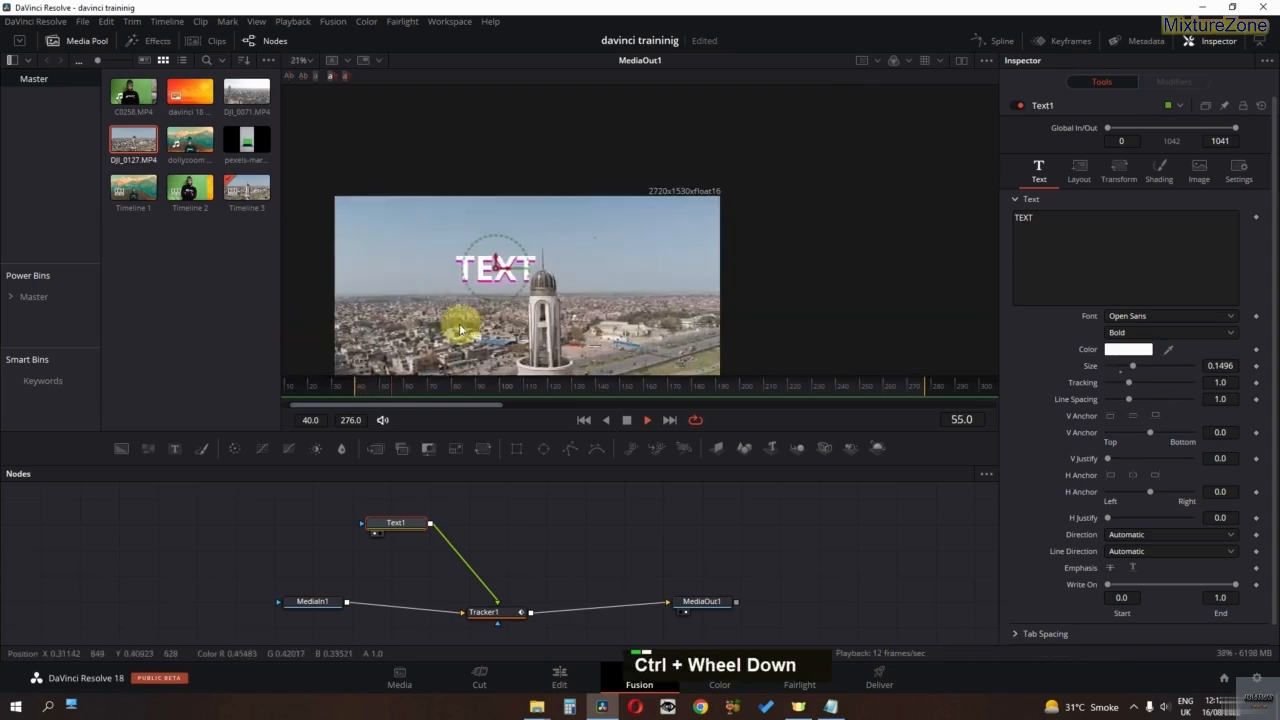
{"action": "middle_click", "coordinate": [460, 330]}
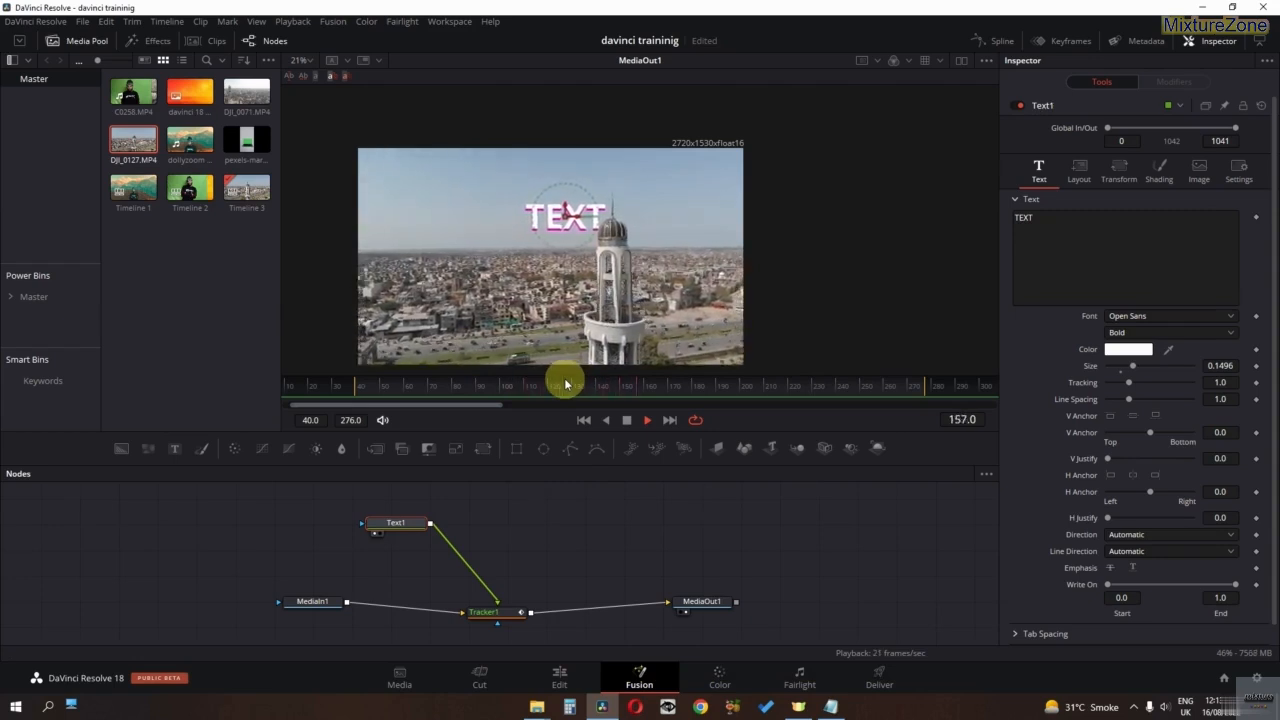
{"action": "key", "text": "space"}
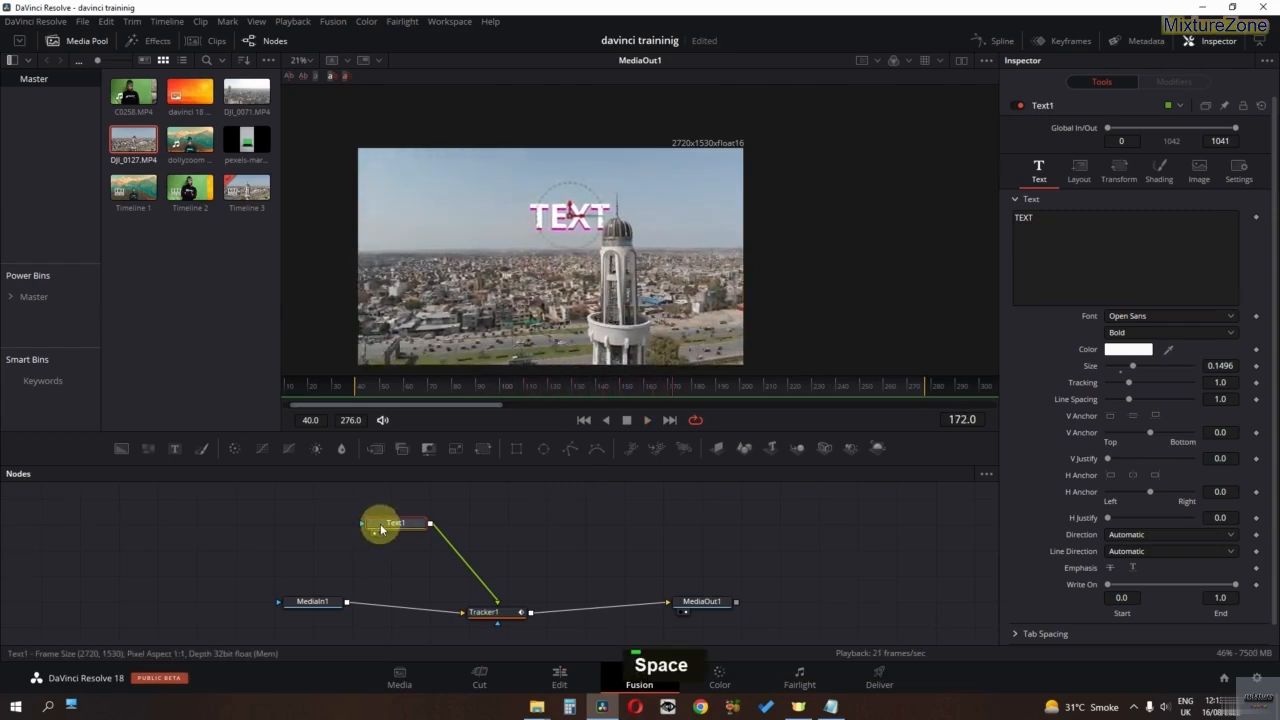
Step: Replace Text1 with the dollyzoom example.mov clip as Tracker1's foreground and preview the composite from frame 46
{"action": "key", "text": "Delete"}
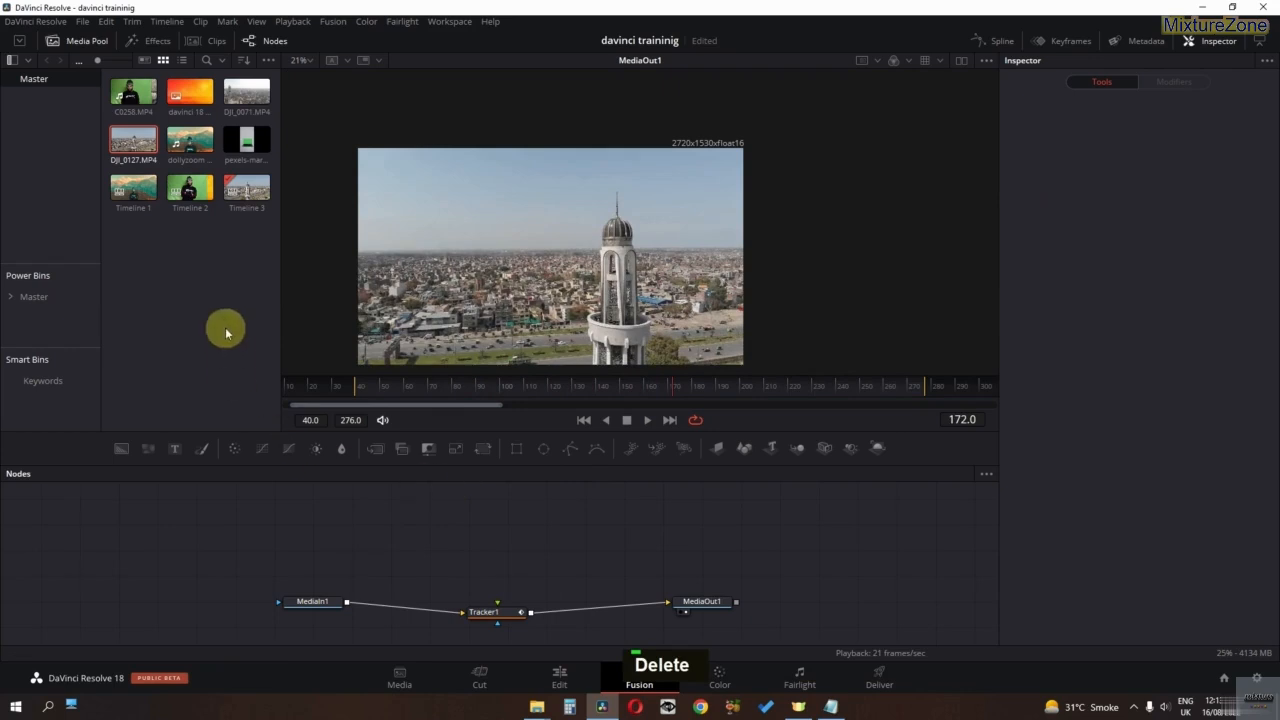
{"action": "left_click_drag", "start_coordinate": [181, 142], "coordinate": [496, 611]}
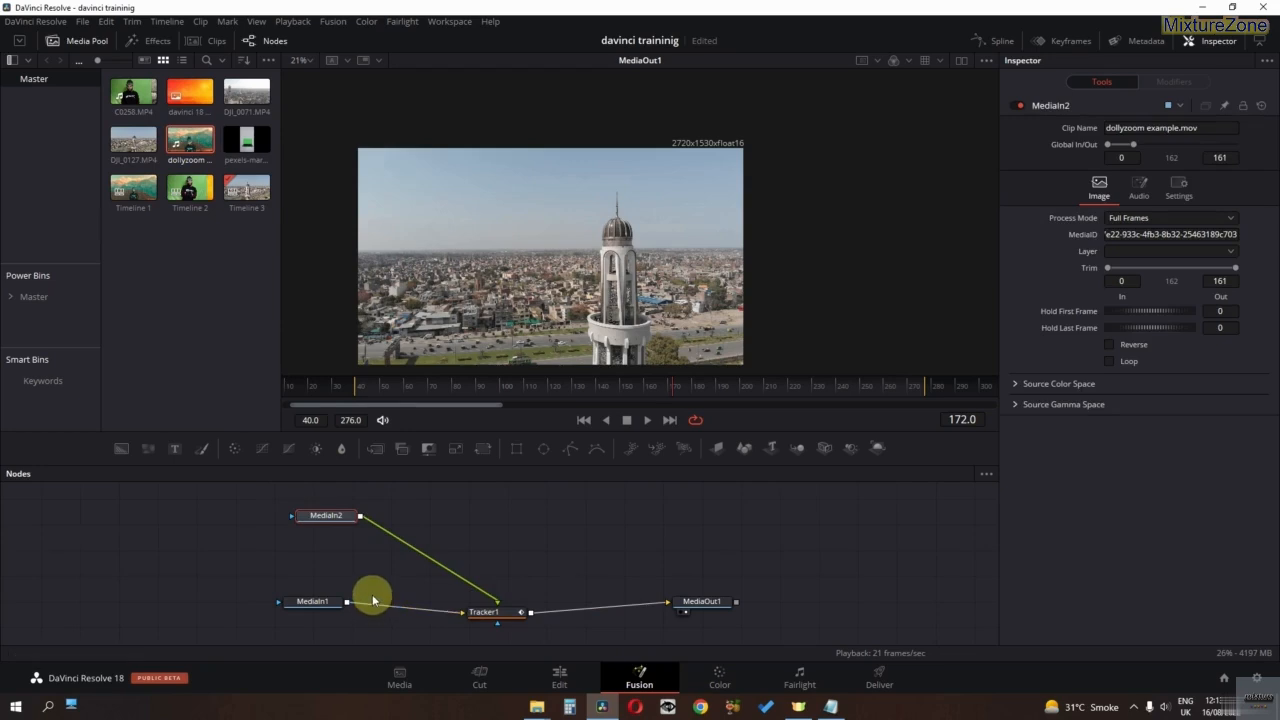
{"action": "left_click", "coordinate": [372, 390]}
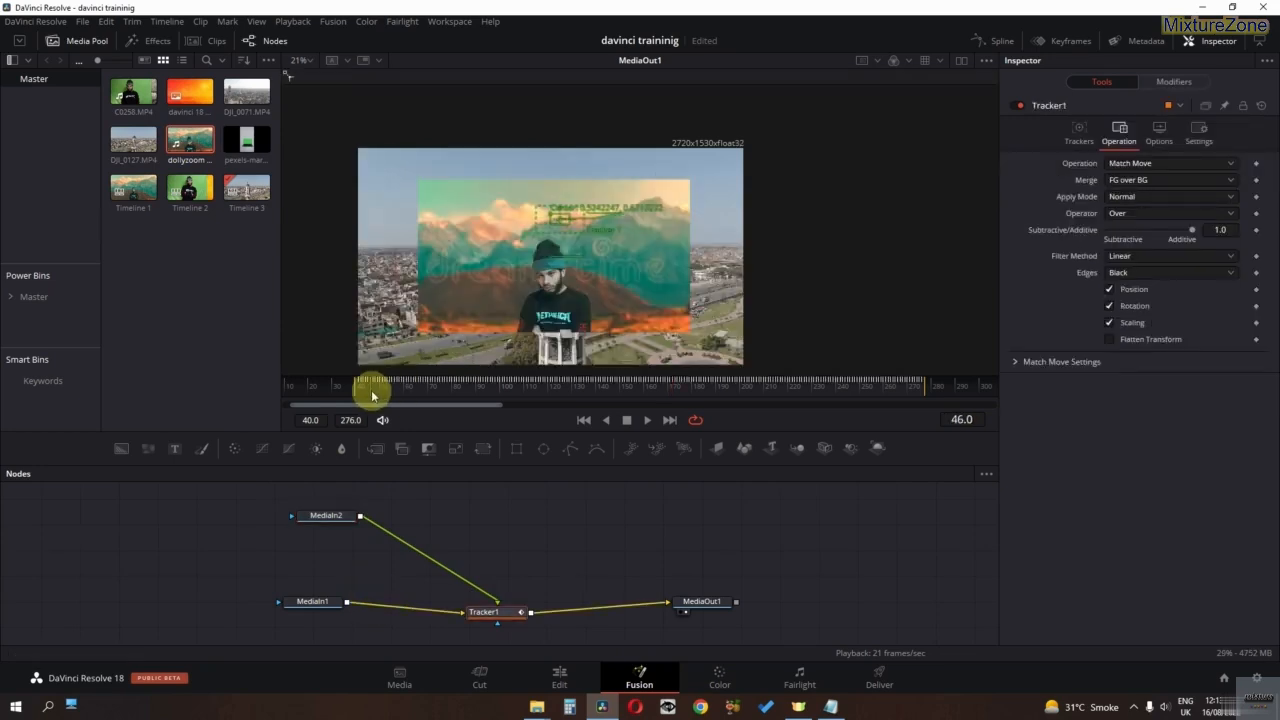
{"action": "key", "text": "space"}
{"action": "key", "text": "space"}
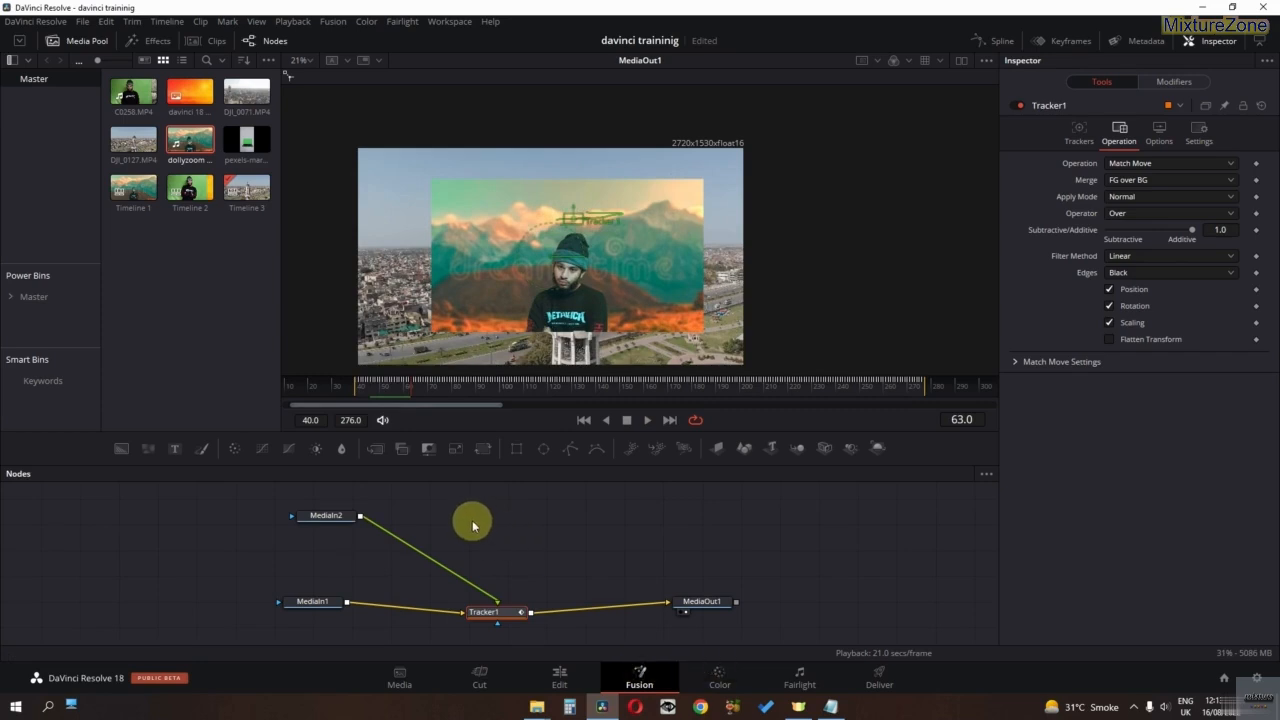
Step: Add a Transform (Xf) node to the composition
{"action": "key", "text": "shift+space"}
{"action": "type", "text": "transf"}
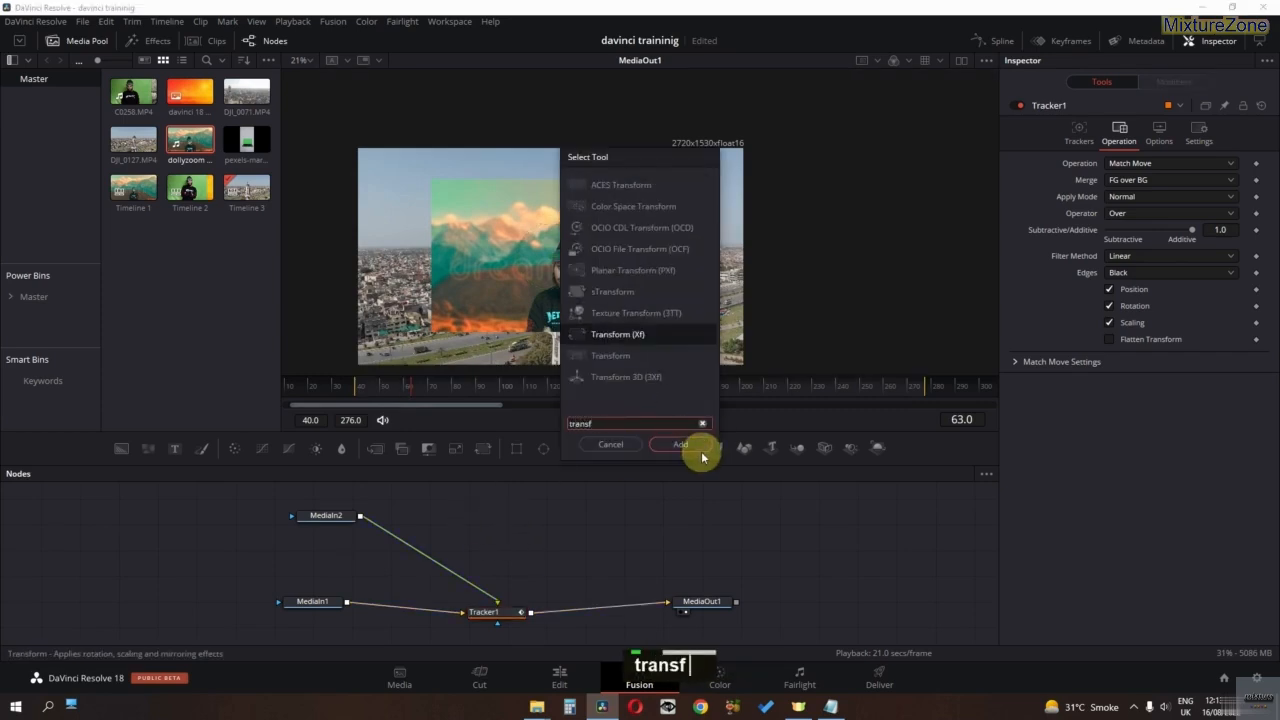
Step: Add a Transform node between MediaIn2 and Tracker1, scale the overlay to 0.3 and place it in the sky beside the tower
{"action": "double_click", "coordinate": [690, 443]}
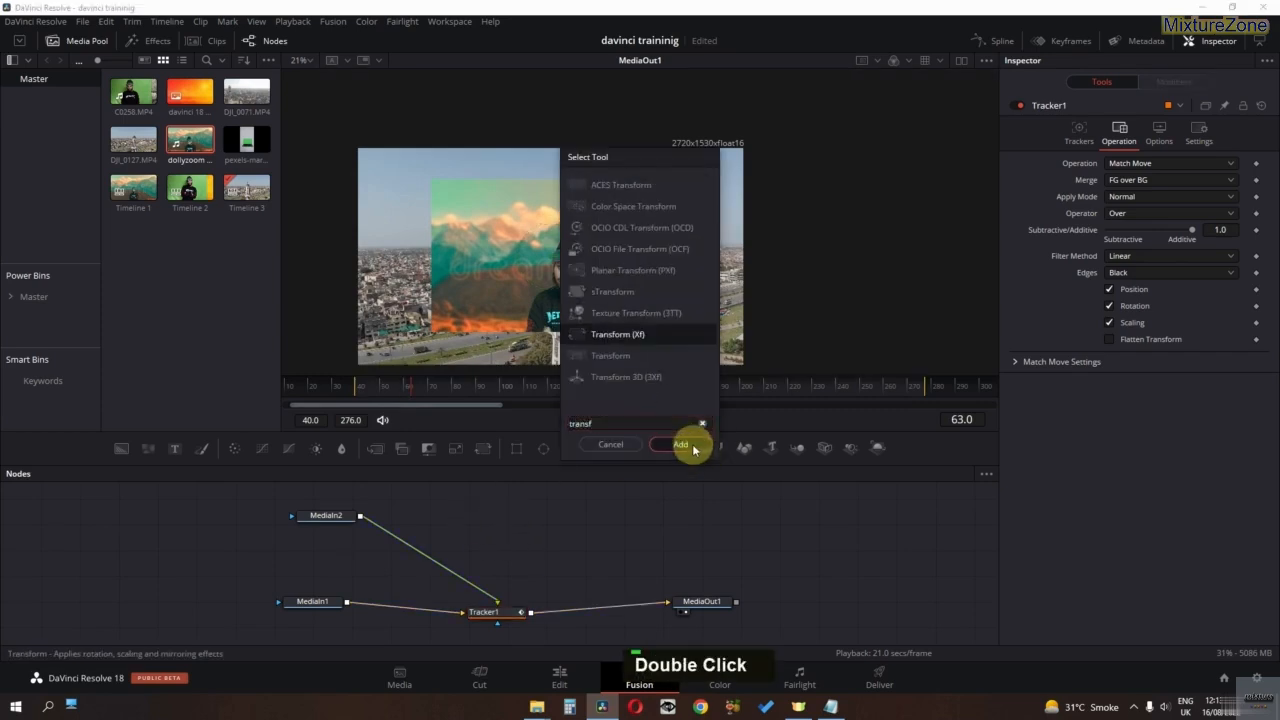
{"action": "left_click_drag", "start_coordinate": [466, 525], "coordinate": [427, 556]}
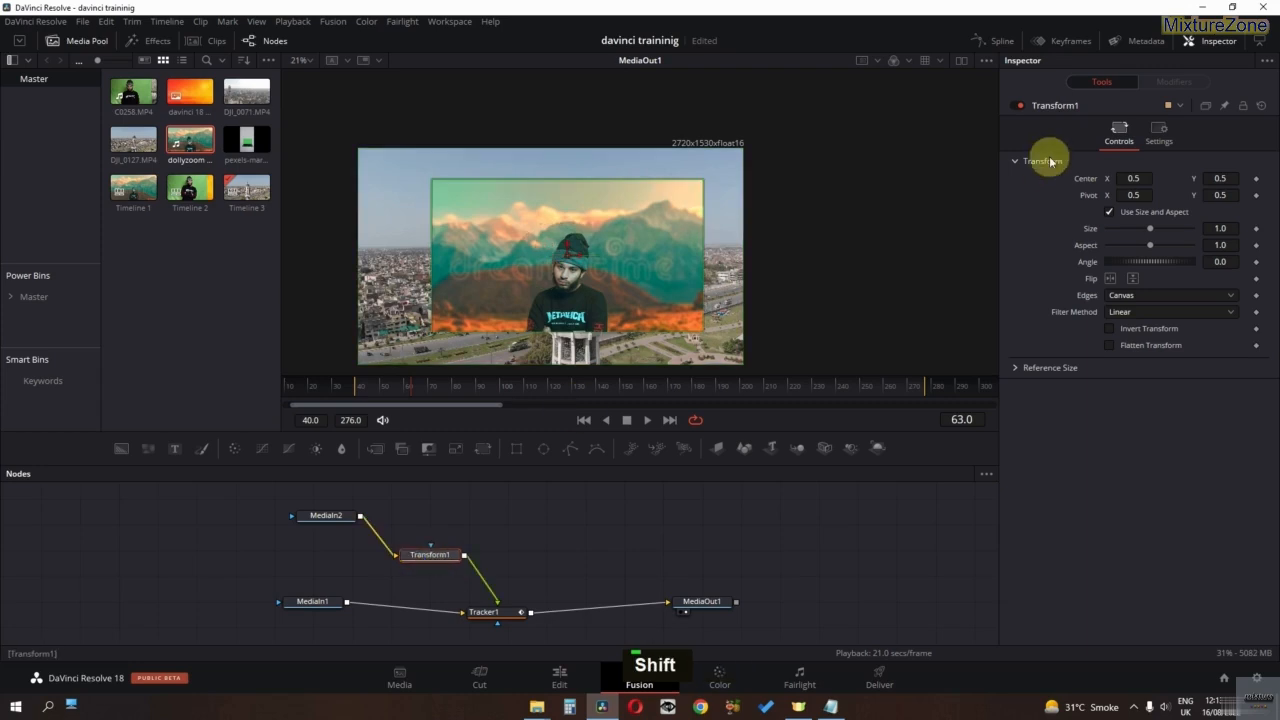
{"action": "left_click_drag", "start_coordinate": [1151, 232], "coordinate": [1128, 230]}
{"action": "left_click_drag", "start_coordinate": [567, 258], "coordinate": [479, 219]}
{"action": "left_click_drag", "start_coordinate": [1130, 233], "coordinate": [1120, 230]}
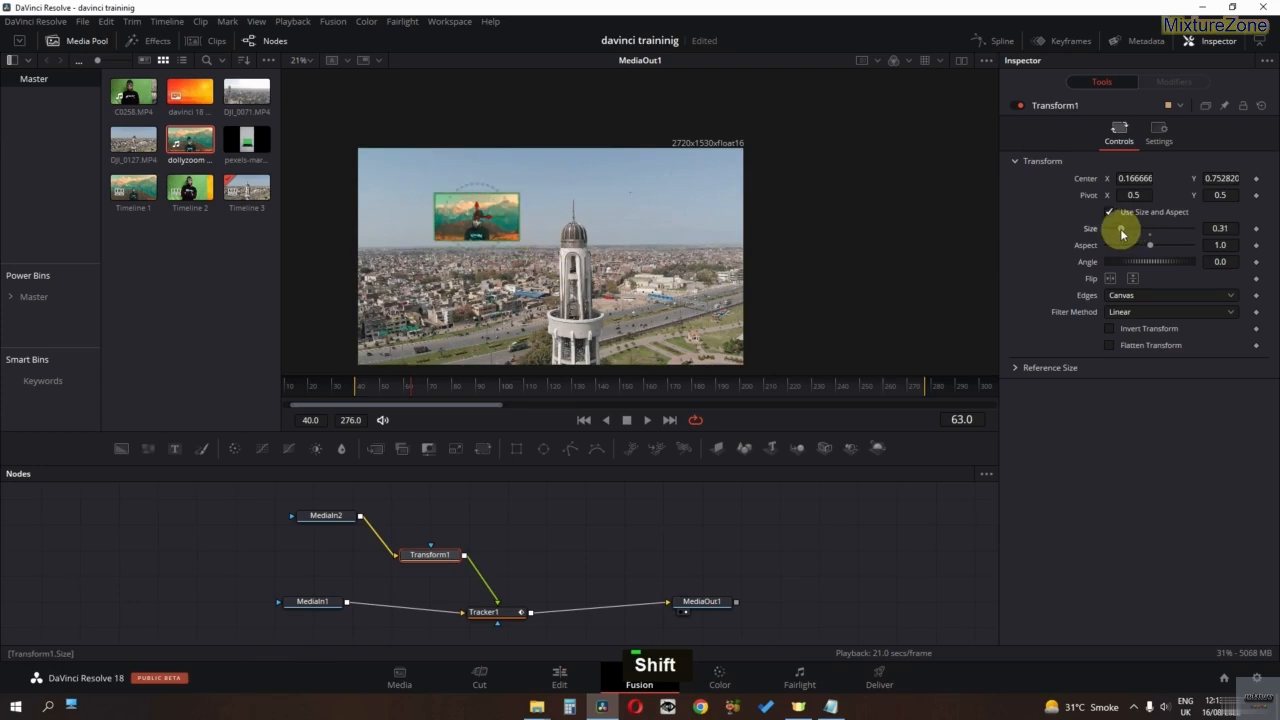
{"action": "left_click_drag", "start_coordinate": [481, 222], "coordinate": [519, 213]}
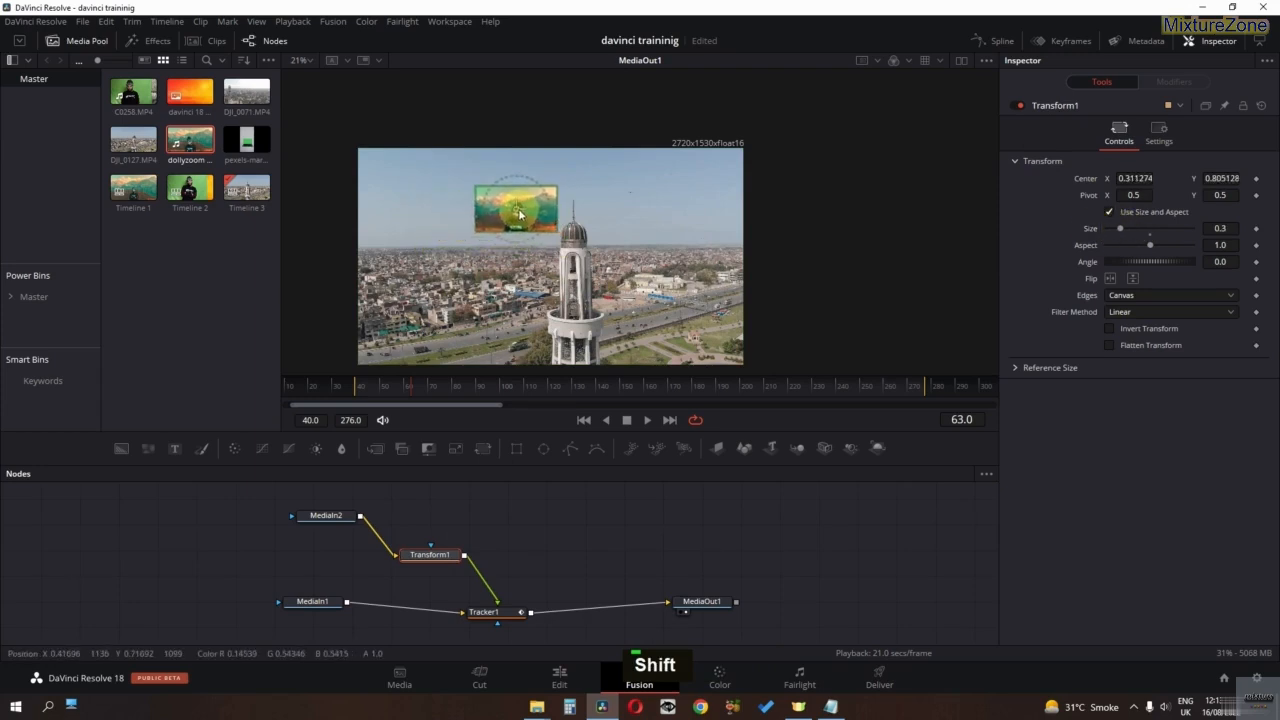
{"action": "key", "text": "space"}
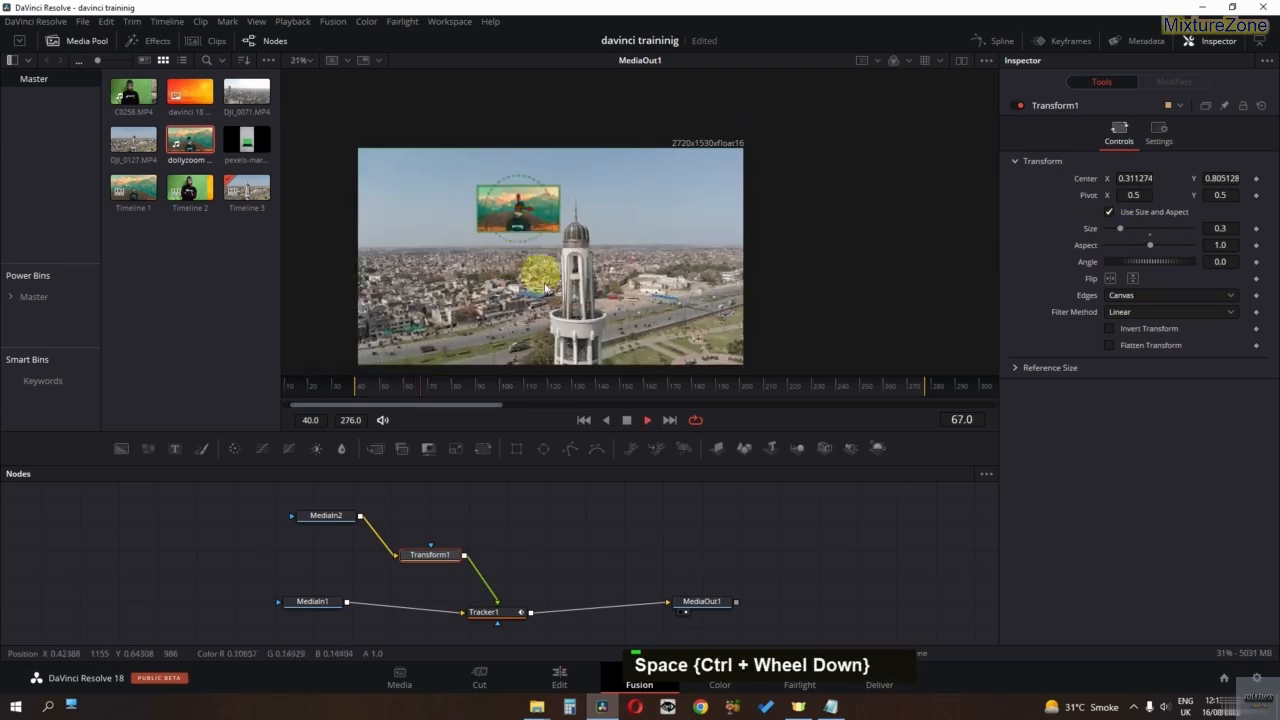
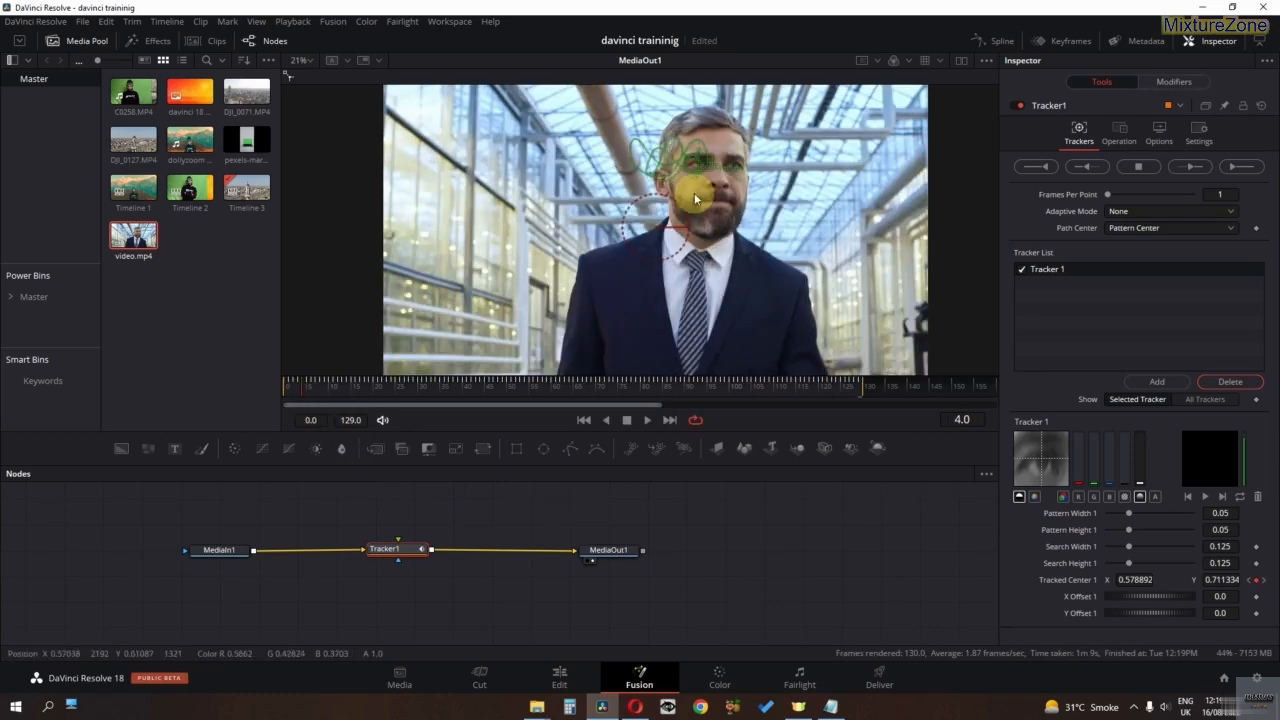
Step: Set Tracker1's operation to Match Move with the merge option BG only
{"action": "middle_click", "coordinate": [451, 516]}
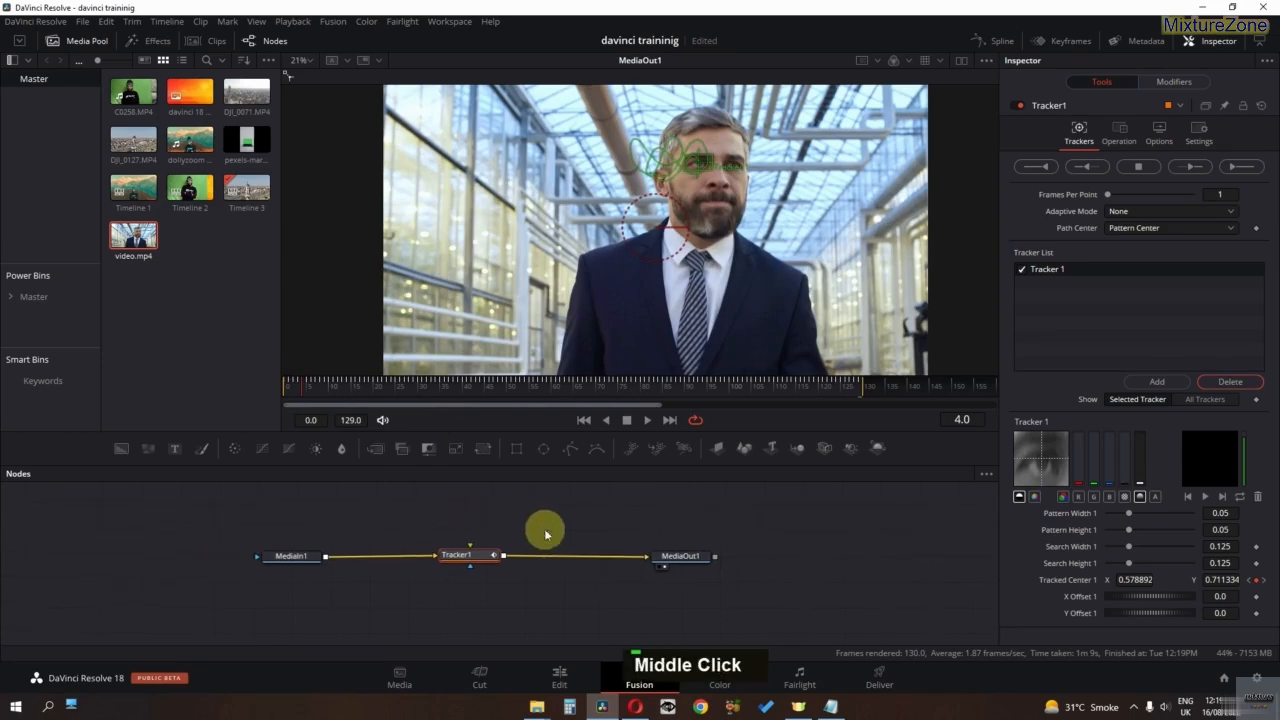
{"action": "left_click", "coordinate": [1117, 147]}
{"action": "left_click", "coordinate": [1121, 165]}
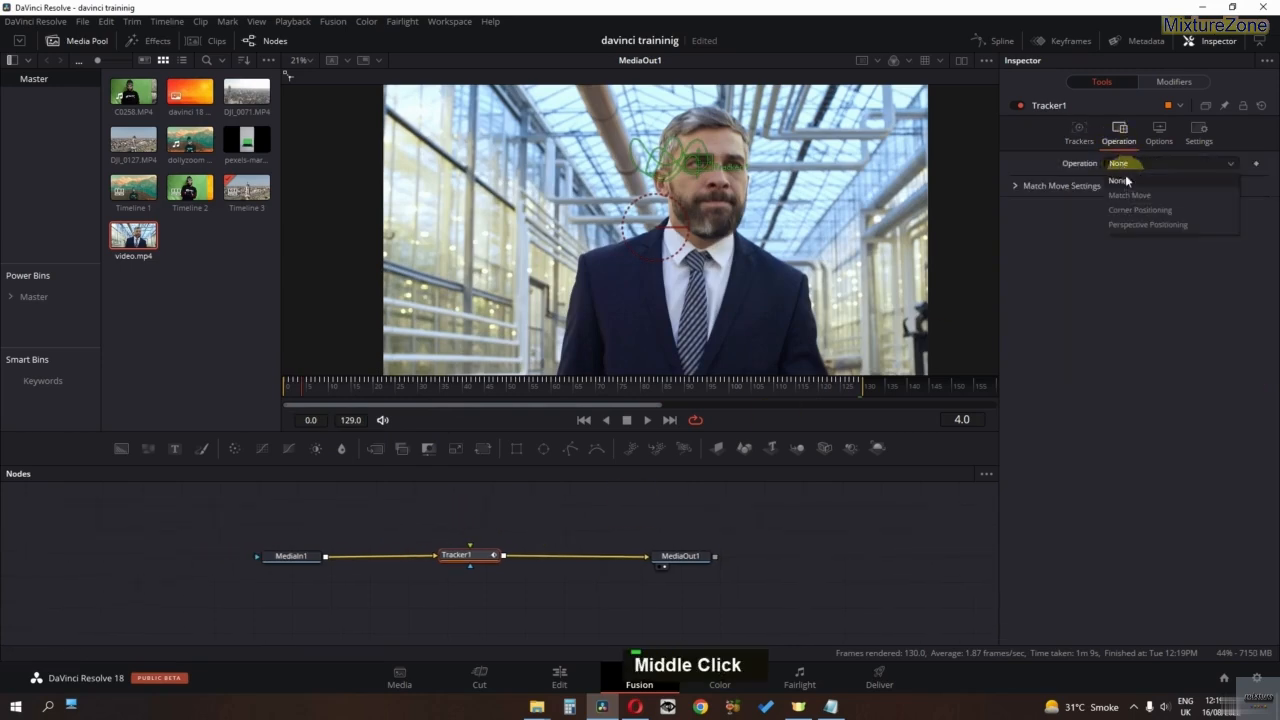
{"action": "left_click", "coordinate": [1133, 197]}
{"action": "left_click", "coordinate": [1133, 183]}
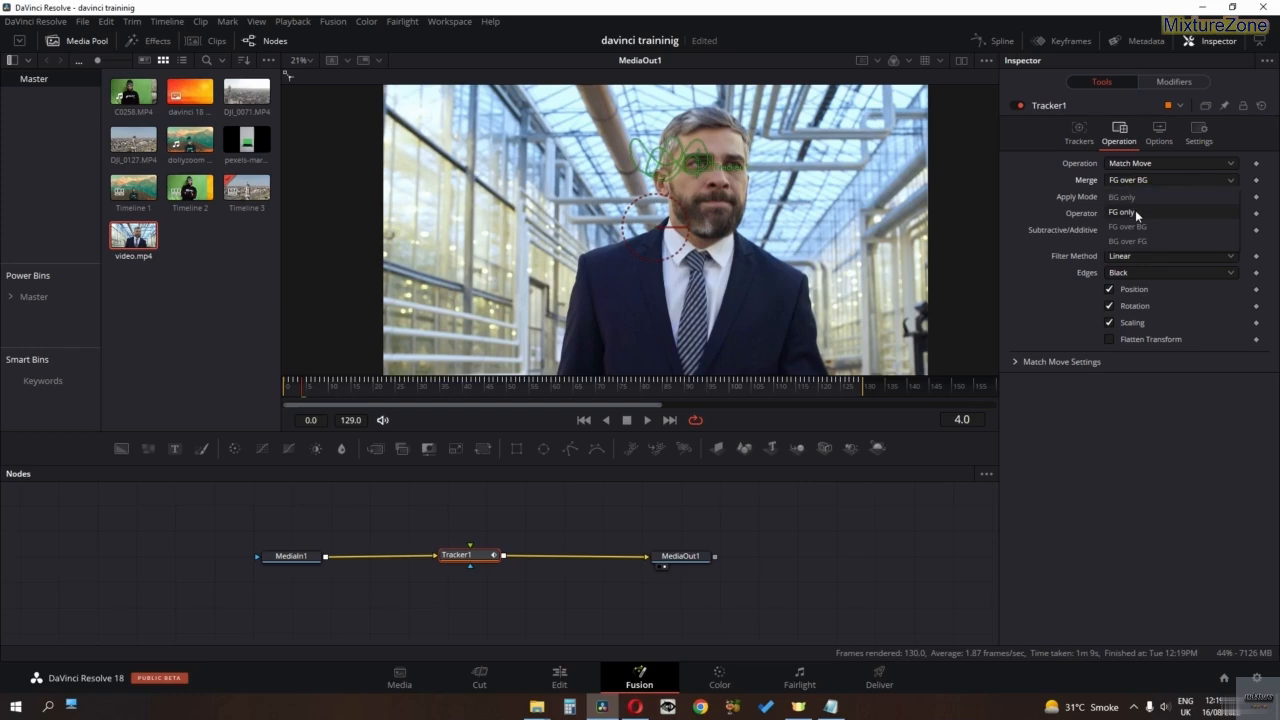
{"action": "left_click", "coordinate": [1122, 199]}
Step: Preview the stabilized video.mp4 clip in Fusion and on the Edit page timeline
{"action": "scroll", "coordinate": [586, 286], "scroll_direction": "down", "scroll_amount": 2, "text": "ctrl"}
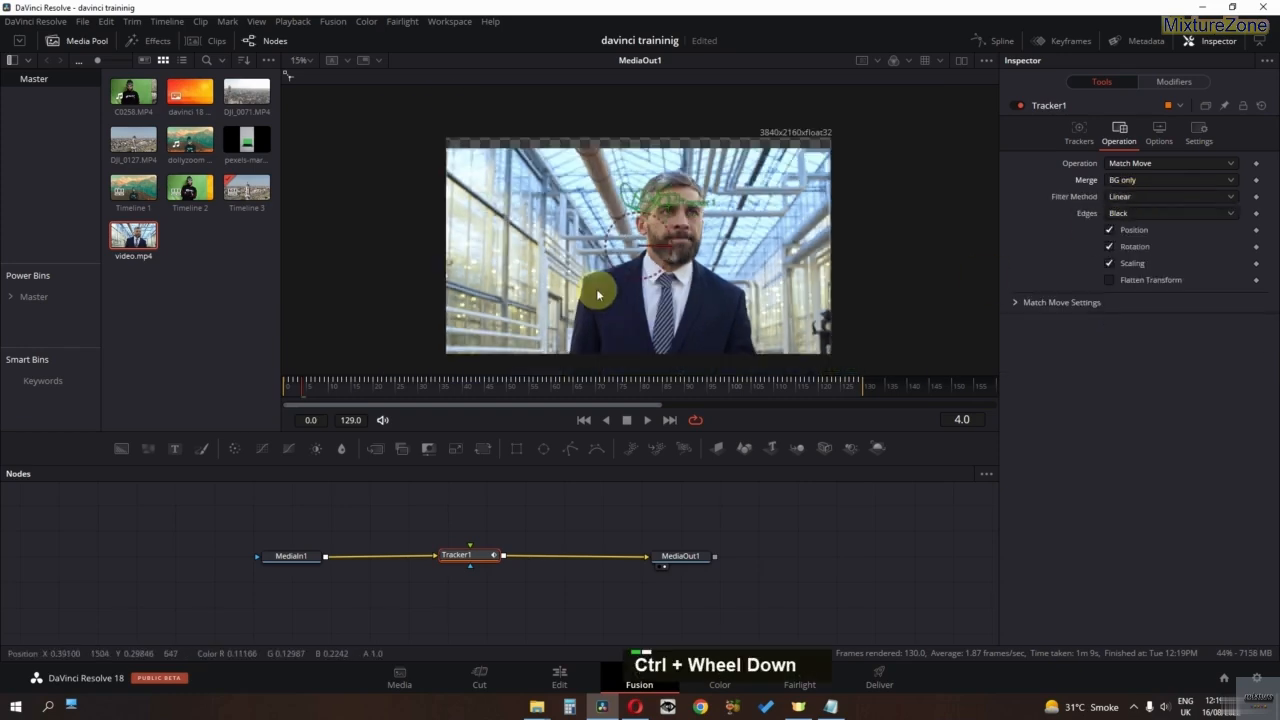
{"action": "key", "text": "space"}
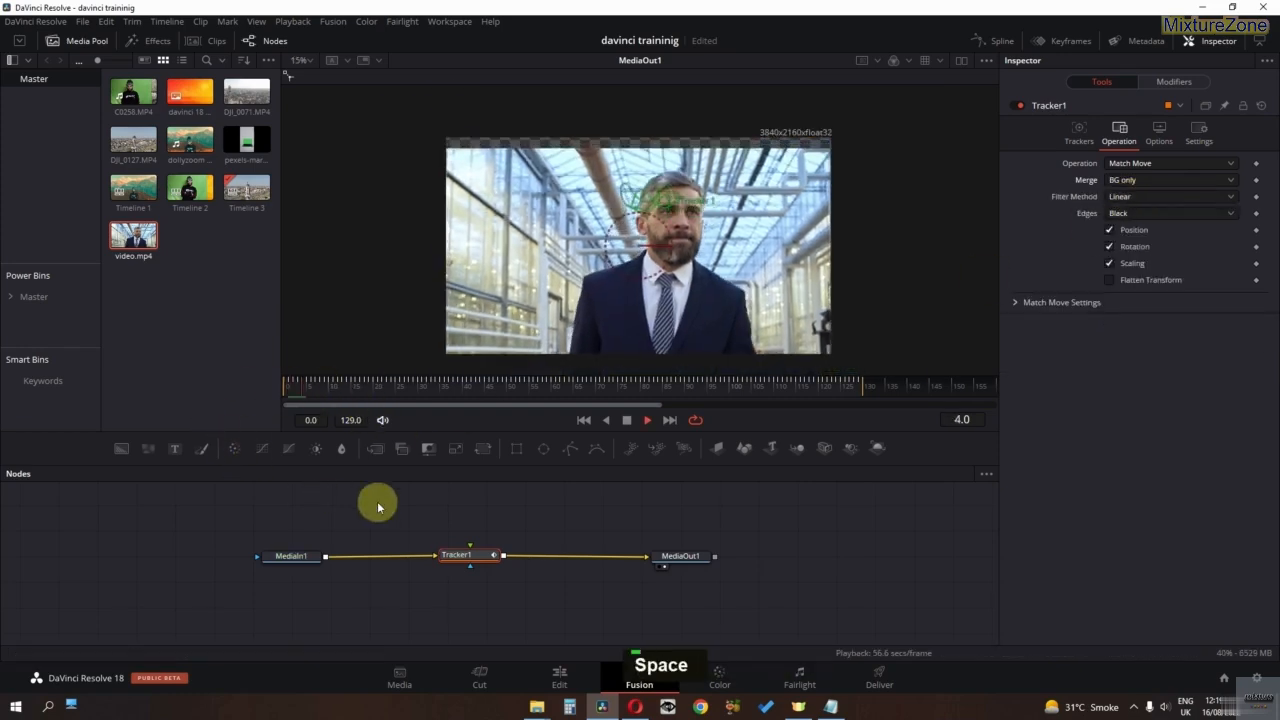
{"action": "key", "text": "space"}
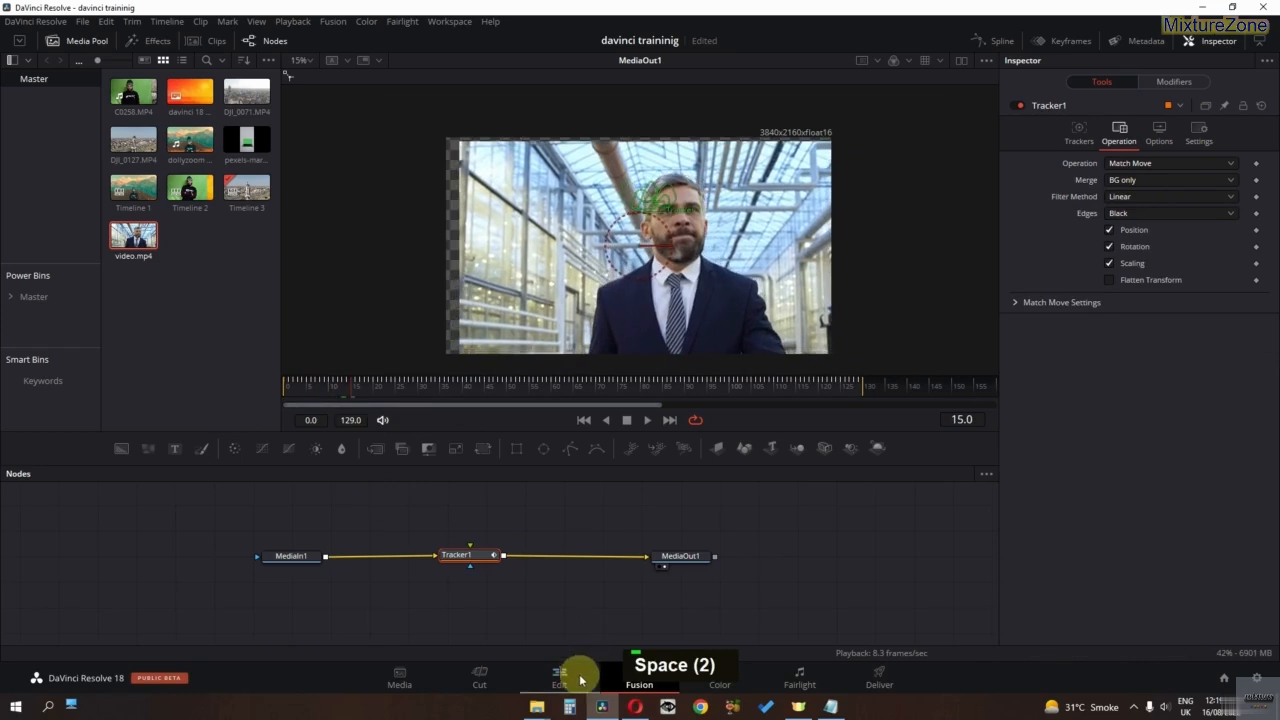
{"action": "left_click", "coordinate": [559, 677]}
{"action": "left_click_drag", "start_coordinate": [678, 453], "coordinate": [665, 451]}
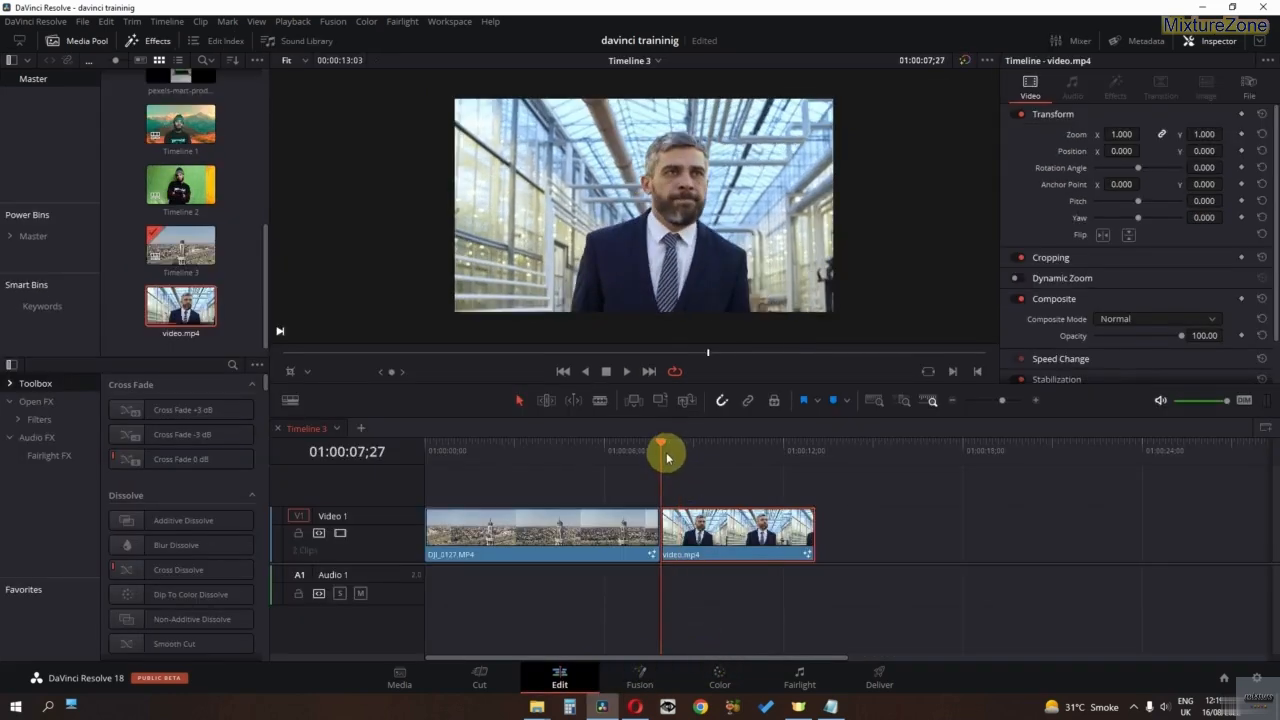
{"action": "key", "text": "space"}
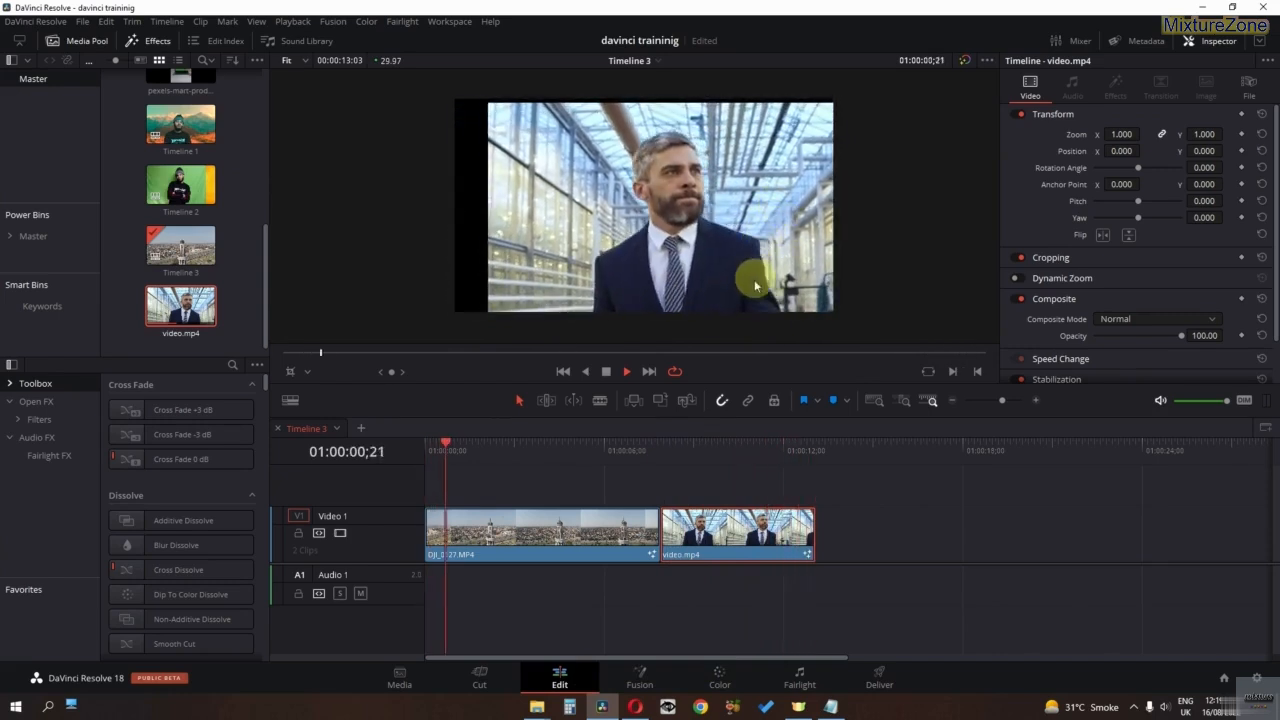
{"action": "key", "text": "space"}
{"action": "key", "text": "space"}
{"action": "left_click", "coordinate": [664, 451]}
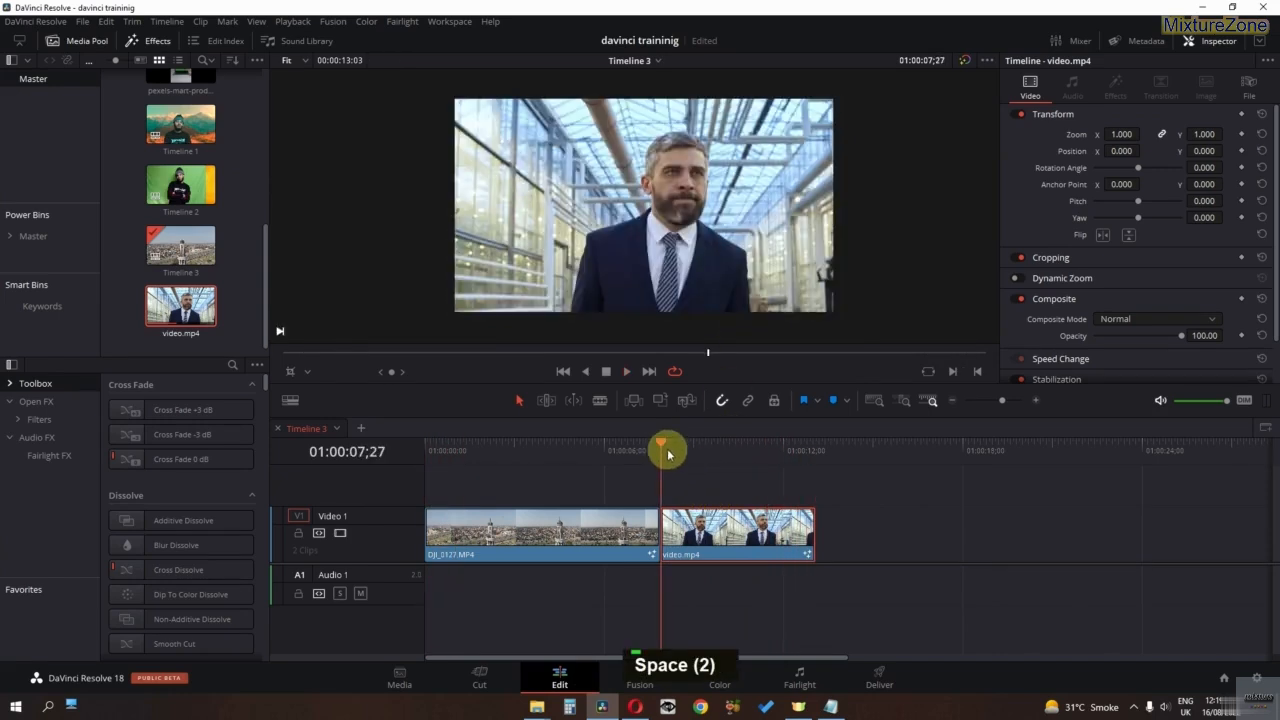
Step: Ripple delete the DJI_0127.MP4 clip from the timeline and play the remaining video.mp4 clip
{"action": "left_click", "coordinate": [532, 538]}
{"action": "key", "text": "Delete"}
{"action": "key", "text": "space"}
{"action": "key", "text": "space"}
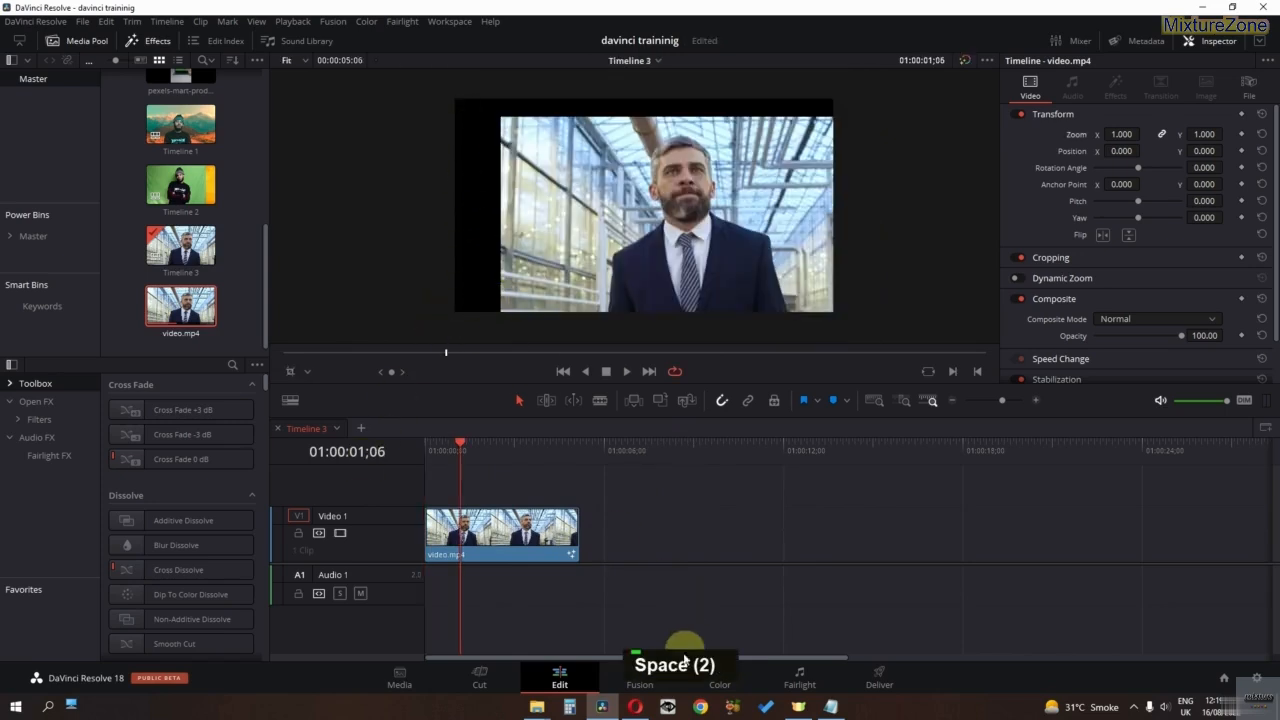
Step: In Fusion, add a Transform node after Tracker1 and set its size to 1.32 and Center X to 0.362
{"action": "left_click", "coordinate": [655, 680]}
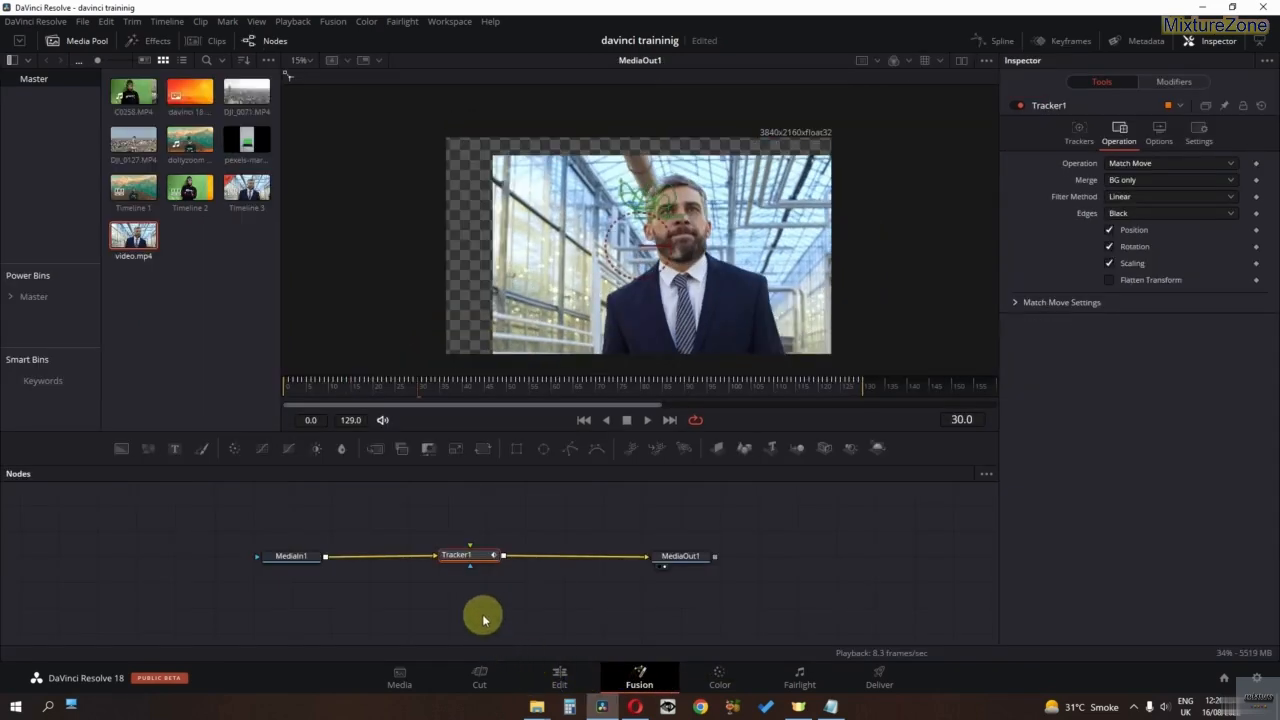
{"action": "key", "text": "shift+space"}
{"action": "type", "text": "tra"}
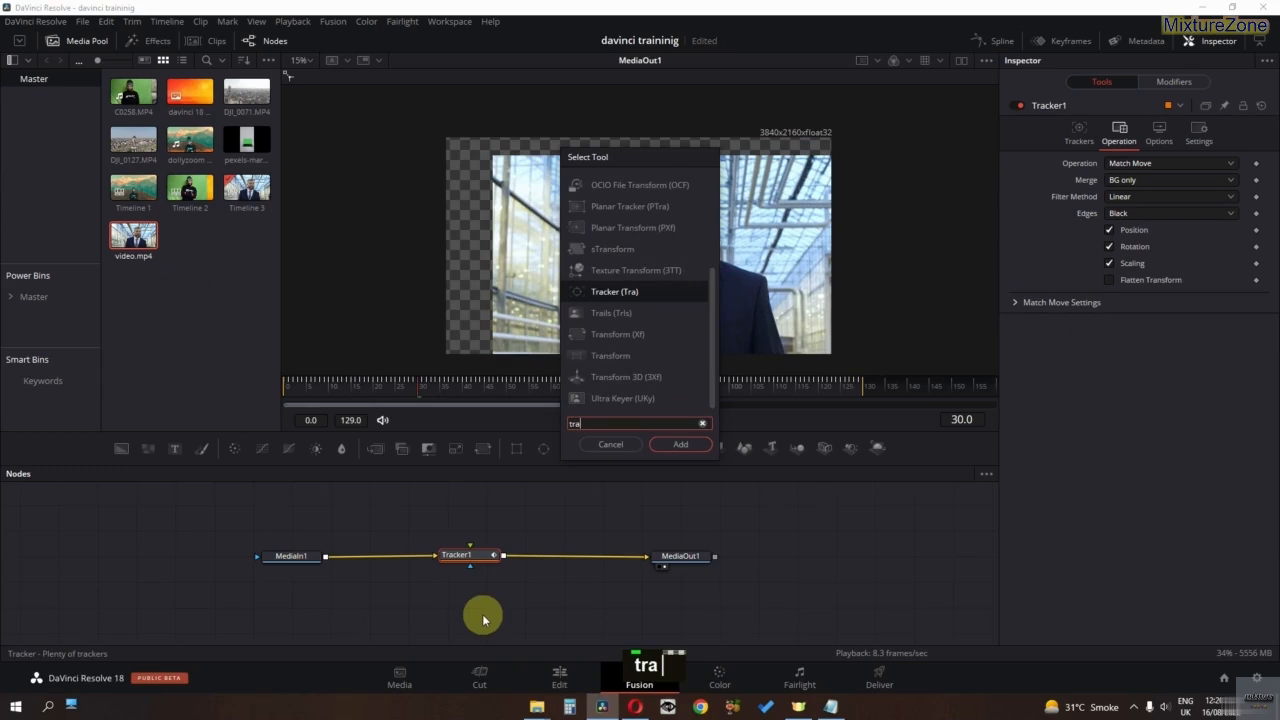
{"action": "left_click", "coordinate": [641, 336]}
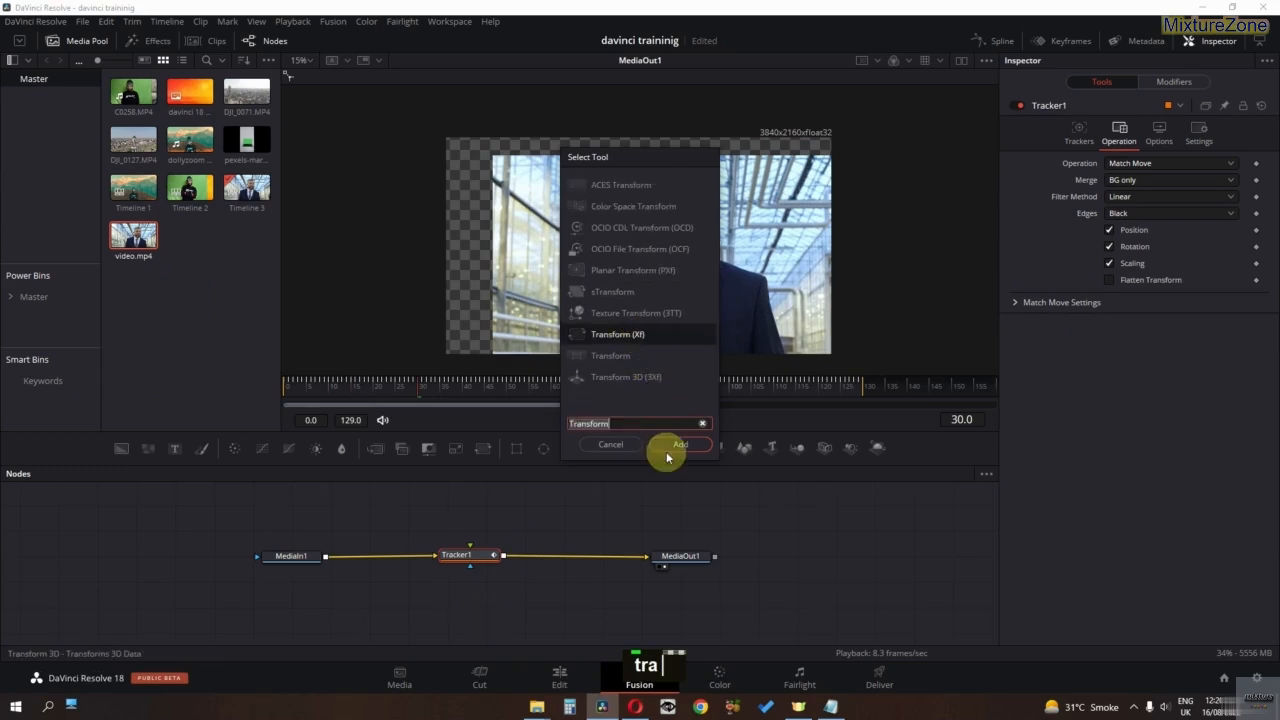
{"action": "left_click", "coordinate": [676, 443]}
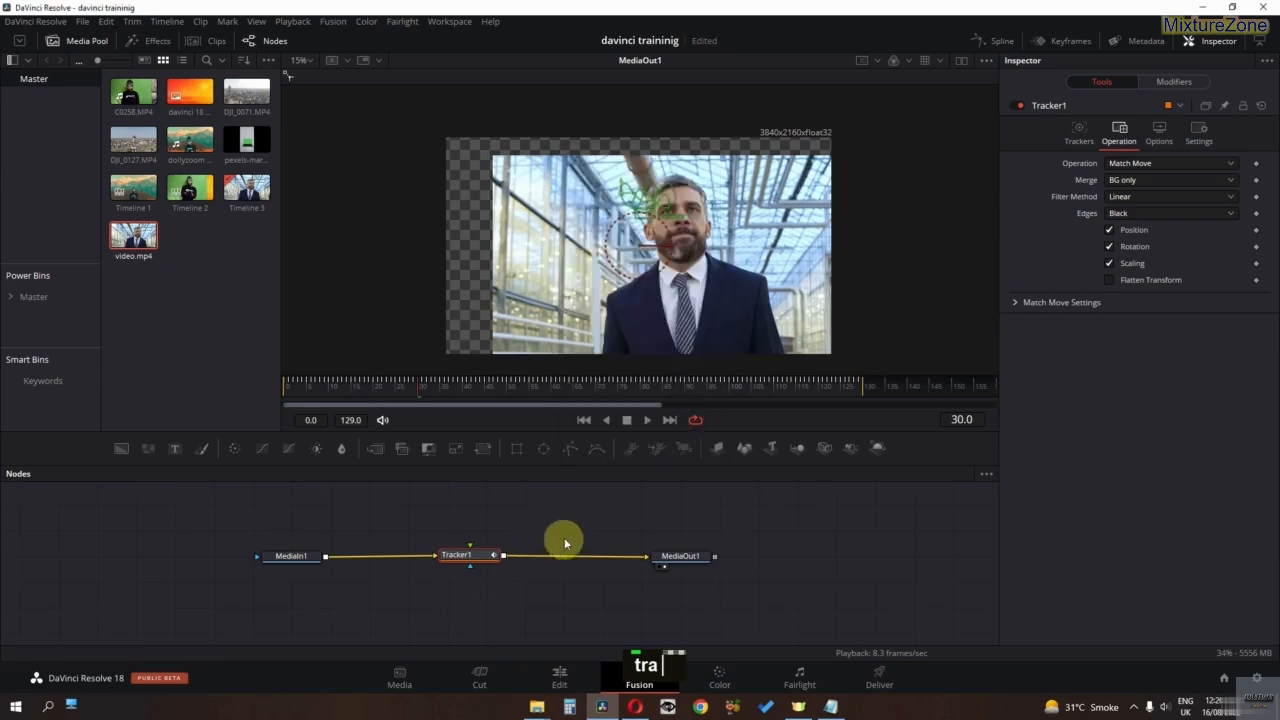
{"action": "key", "text": "shift+space"}
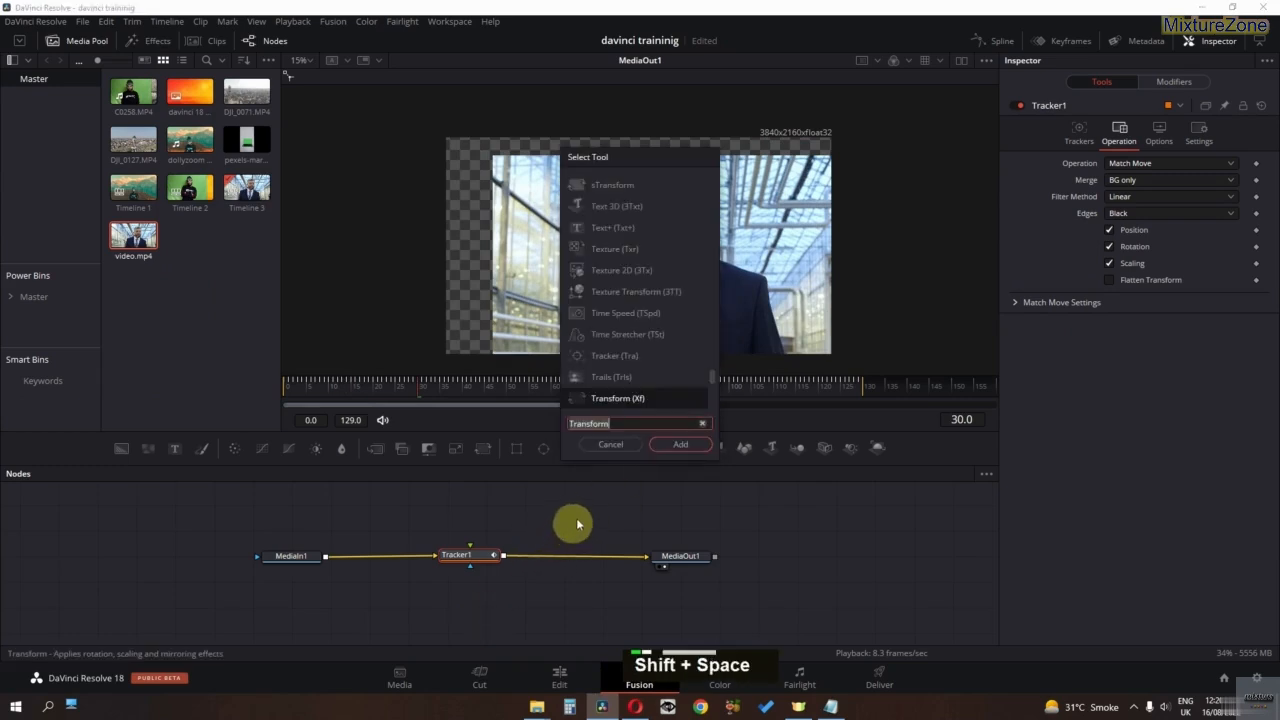
{"action": "left_click", "coordinate": [678, 446]}
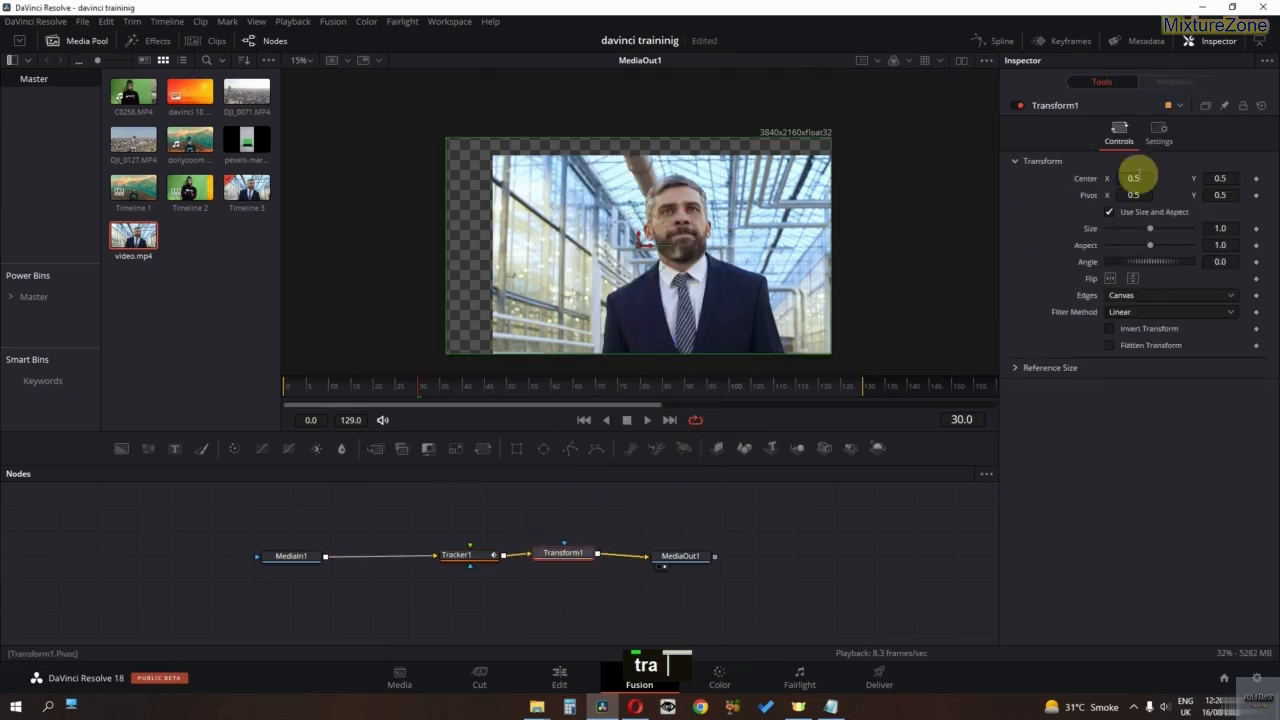
{"action": "left_click_drag", "start_coordinate": [1150, 234], "coordinate": [1153, 229]}
{"action": "left_click_drag", "start_coordinate": [1140, 178], "coordinate": [1042, 196]}
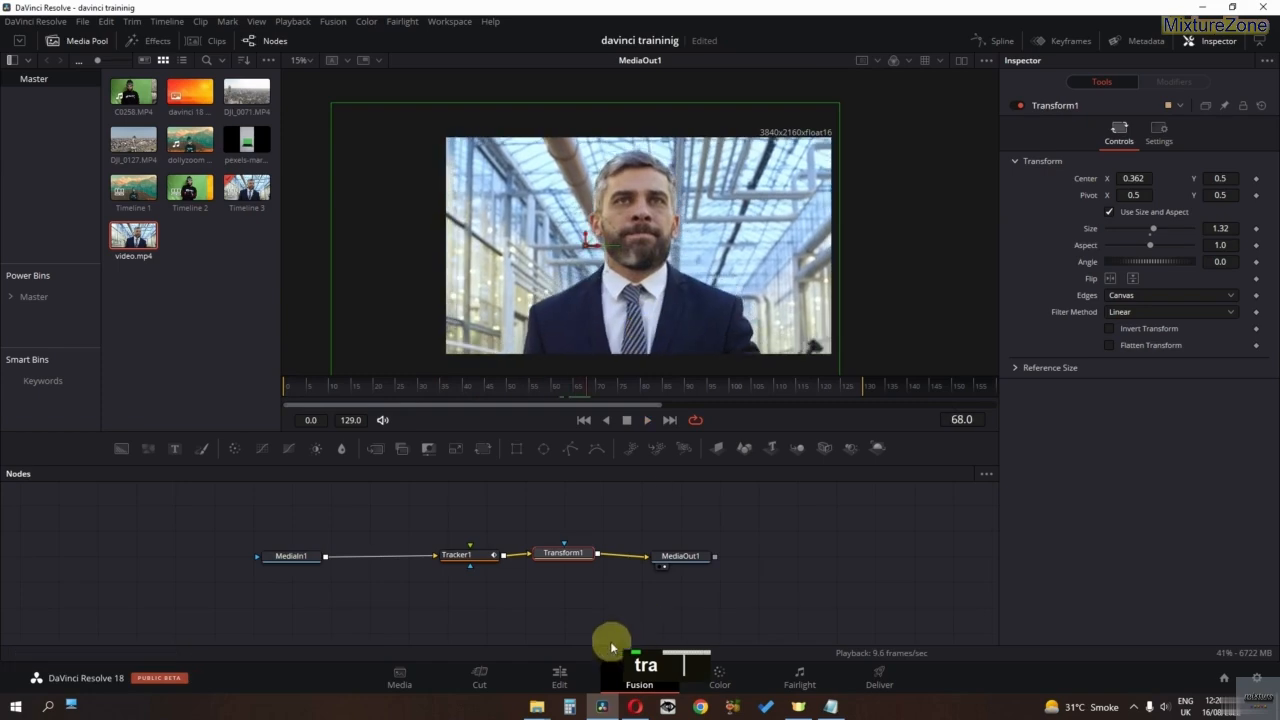
Step: Play the enlarged, stabilized clip from its start on the Edit page and return to its Fusion composition
{"action": "left_click", "coordinate": [560, 677]}
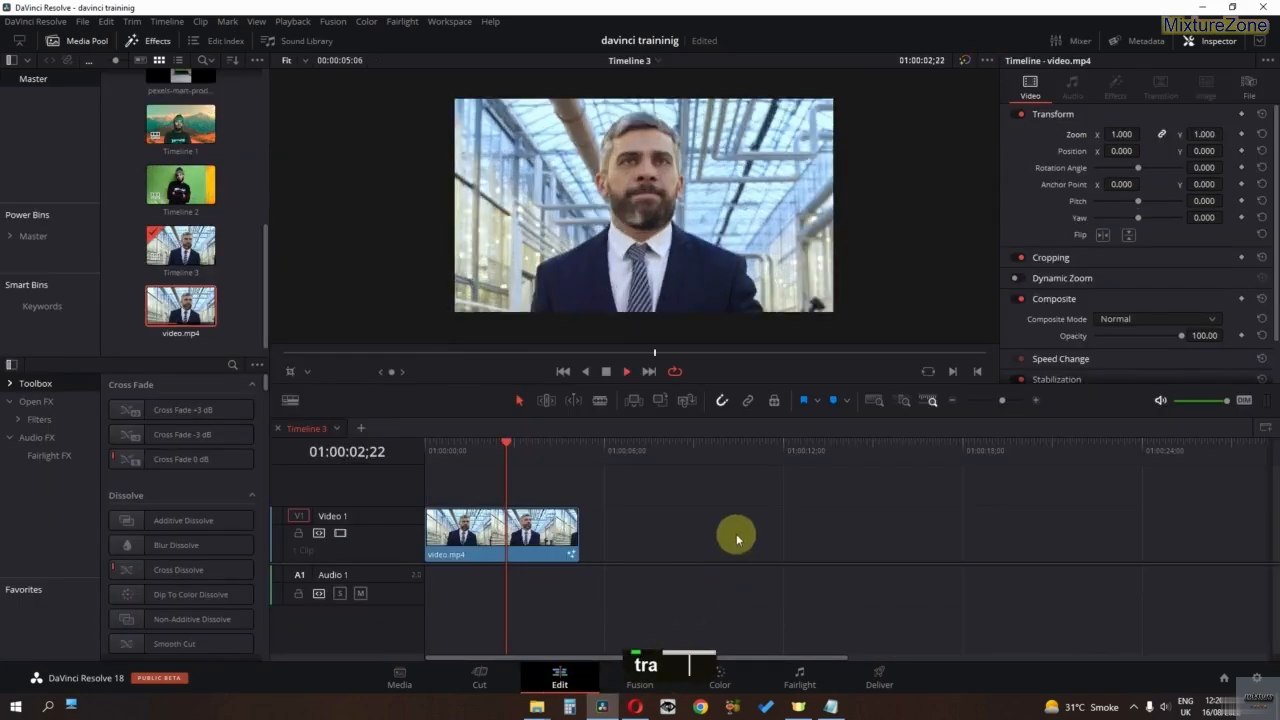
{"action": "key", "text": "Home"}
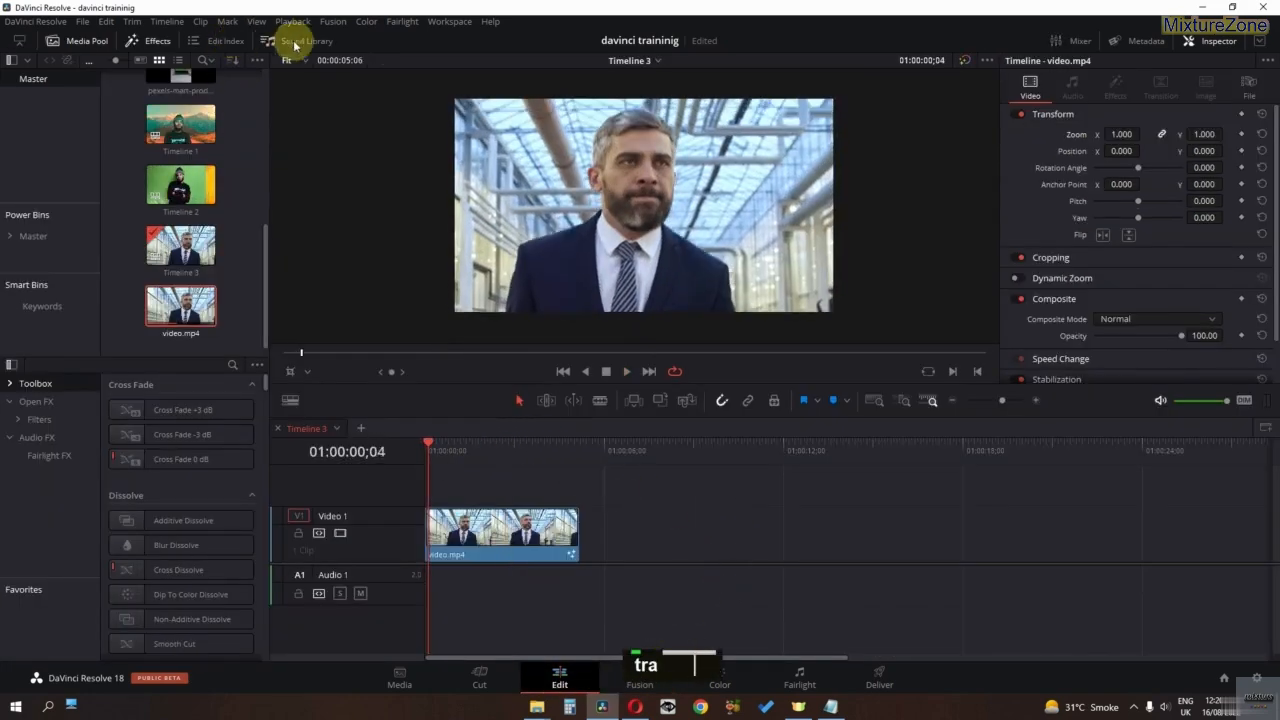
{"action": "left_click", "coordinate": [293, 21]}
{"action": "mouse_move", "coordinate": [344, 72]}
{"action": "left_click", "coordinate": [521, 95]}
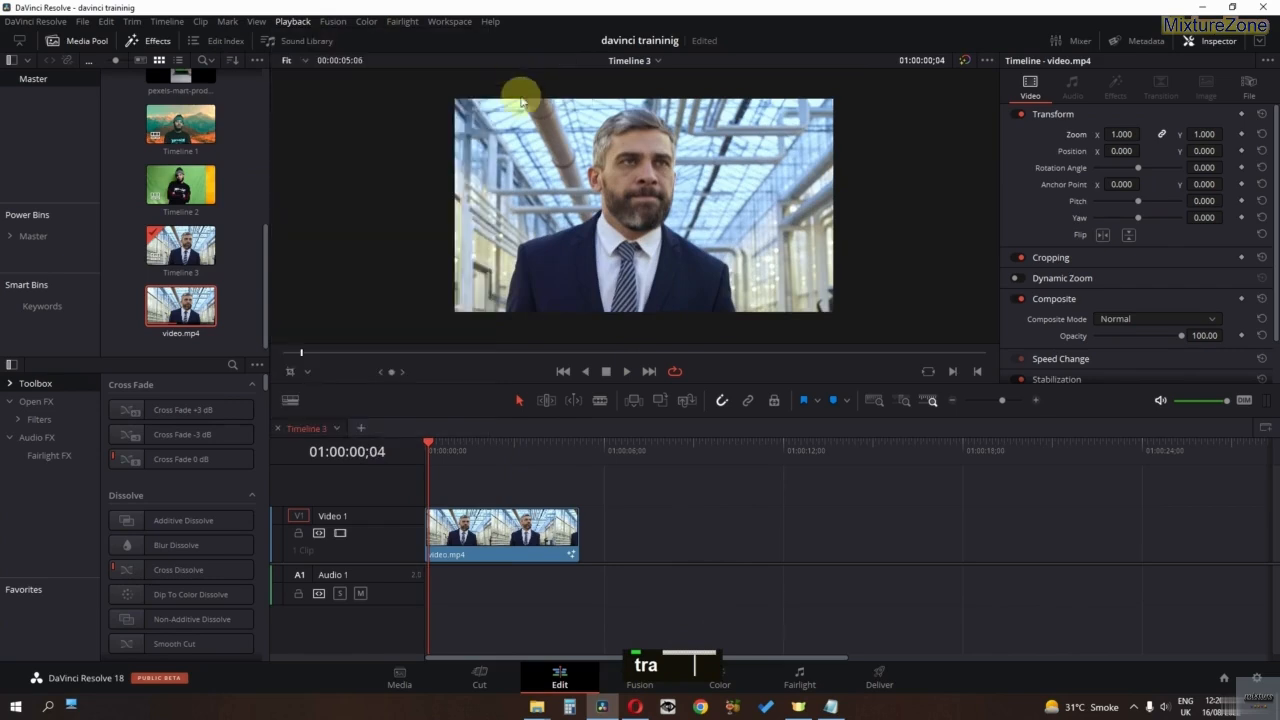
{"action": "key", "text": "space"}
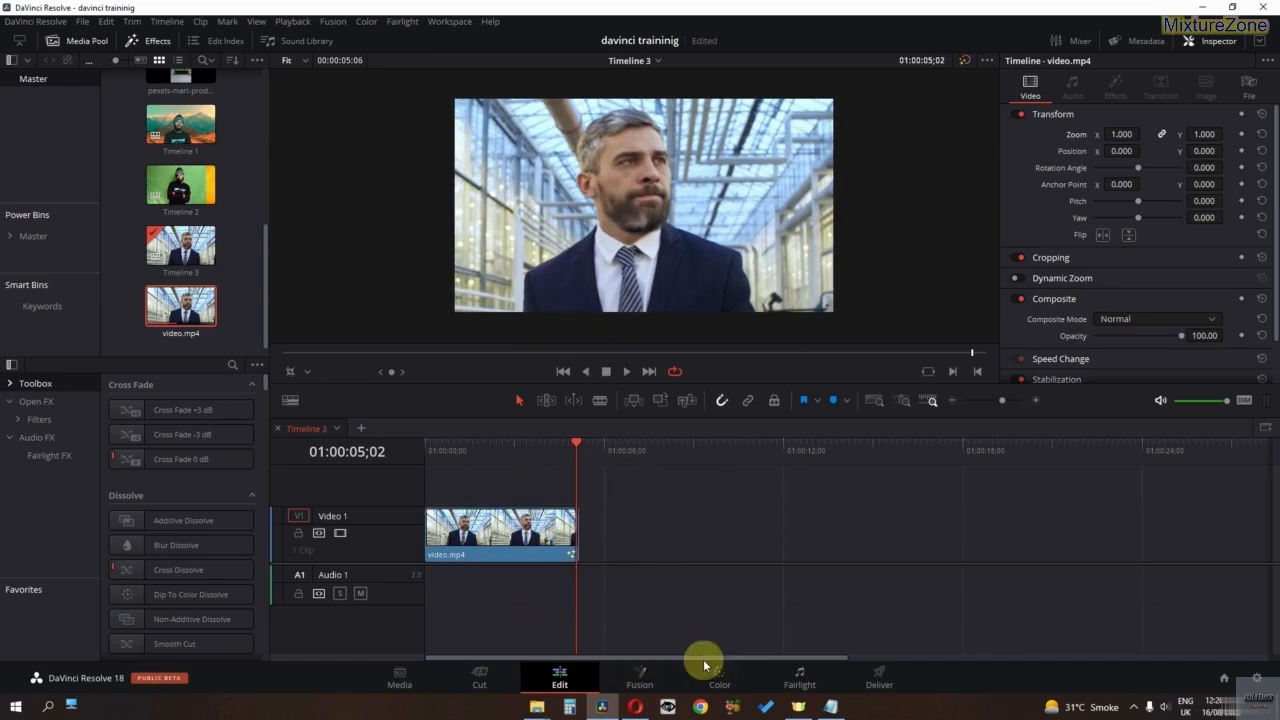
{"action": "left_click", "coordinate": [645, 677]}
{"action": "left_click", "coordinate": [457, 553]}
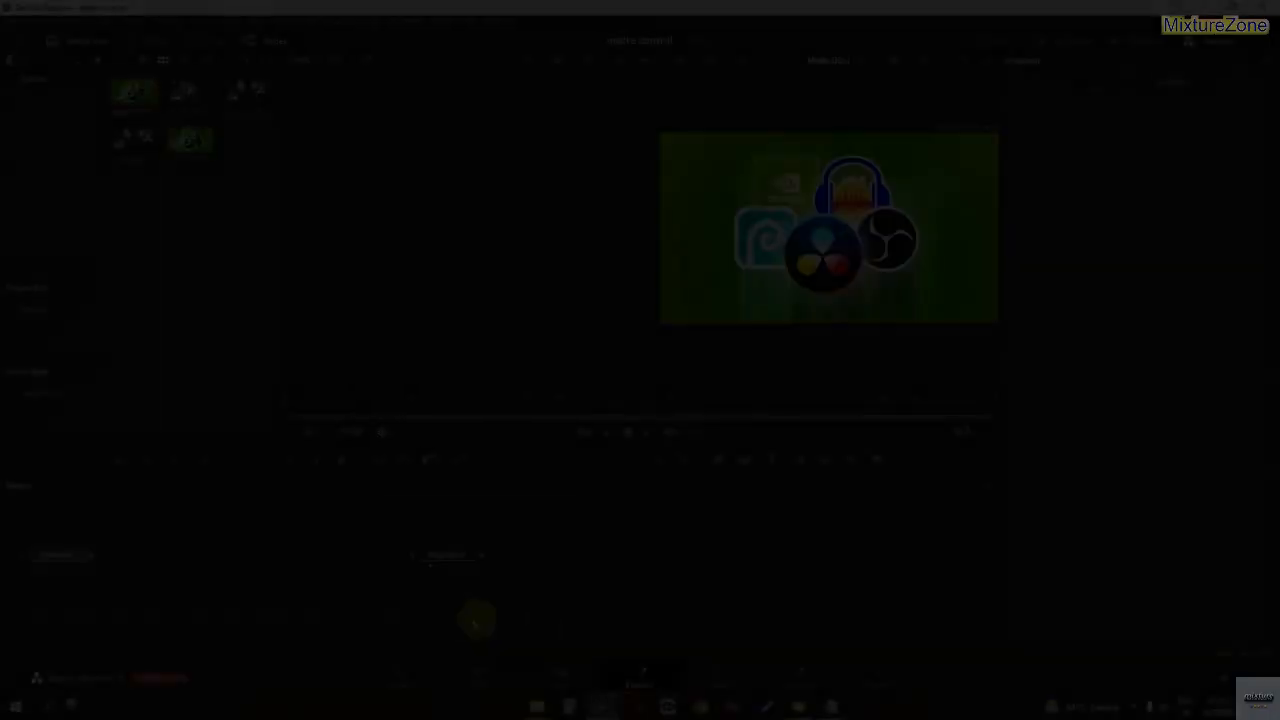
Step: In the matte control project, add an unconnected Ellipse mask node beside MediaIn1 and show MediaIn1 in the first viewer
{"action": "middle_click", "coordinate": [624, 618]}
{"action": "left_click_drag", "start_coordinate": [624, 617], "coordinate": [800, 616]}
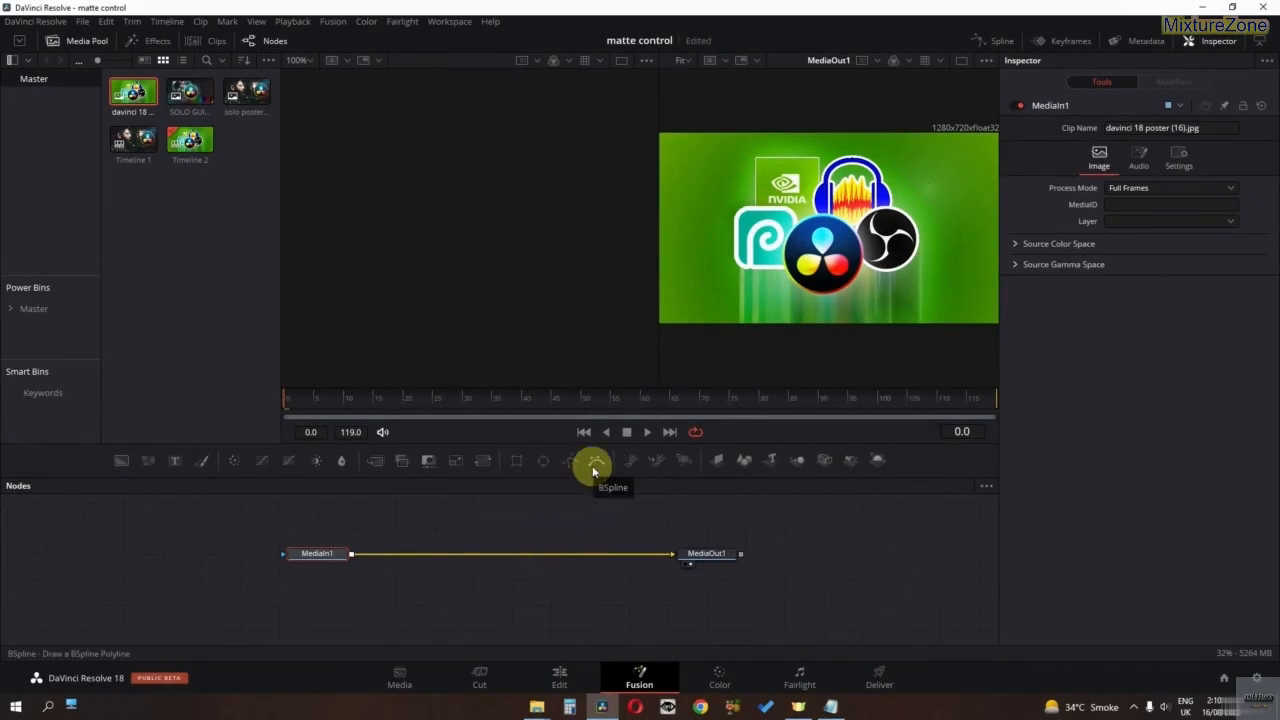
{"action": "left_click_drag", "start_coordinate": [492, 525], "coordinate": [557, 557]}
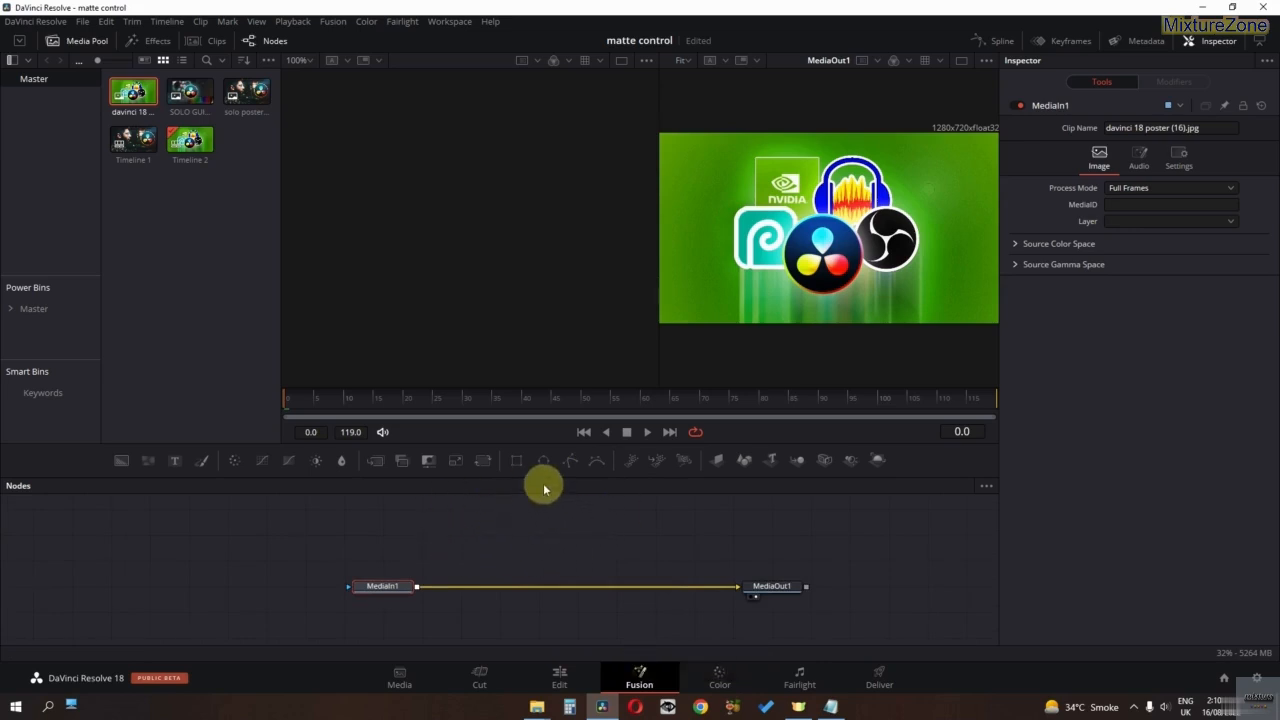
{"action": "left_click_drag", "start_coordinate": [540, 475], "coordinate": [260, 567]}
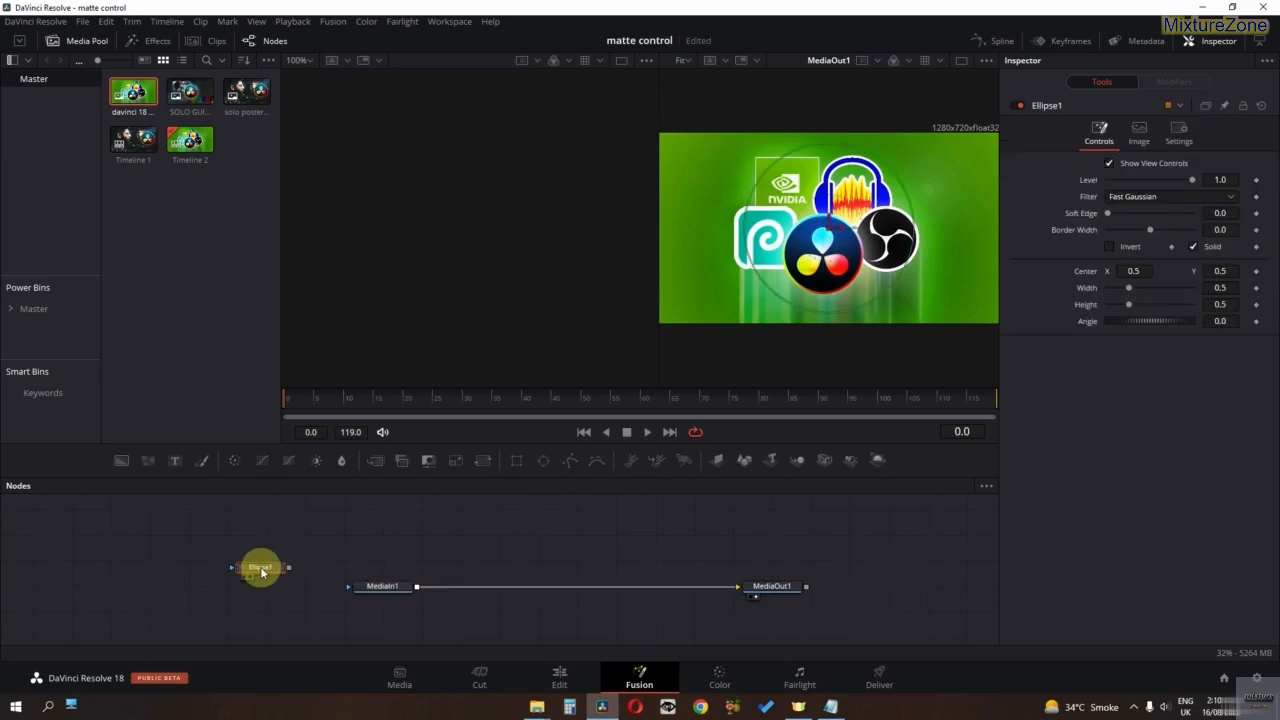
{"action": "left_click", "coordinate": [381, 587]}
{"action": "key", "text": "1"}
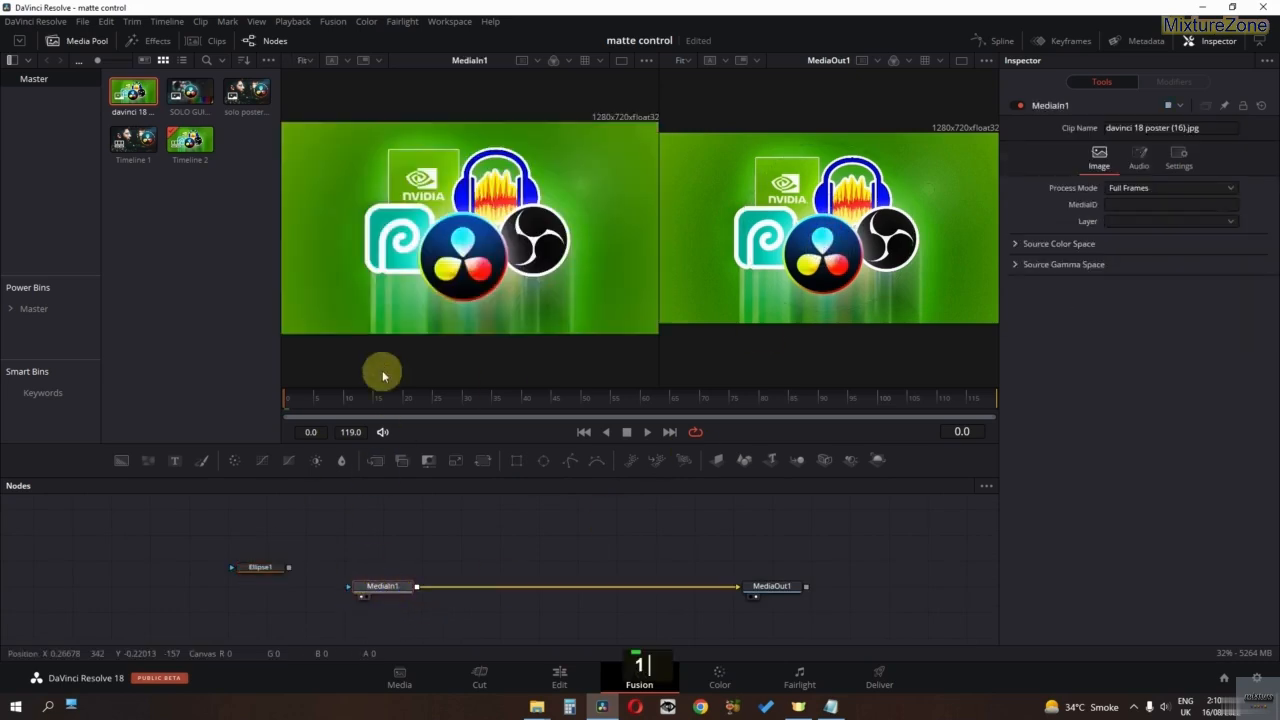
Step: Fit the ellipse mask around the DaVinci Resolve logo, about 0.229 wide and high, and connect it to MediaIn1's mask input
{"action": "left_click", "coordinate": [266, 567]}
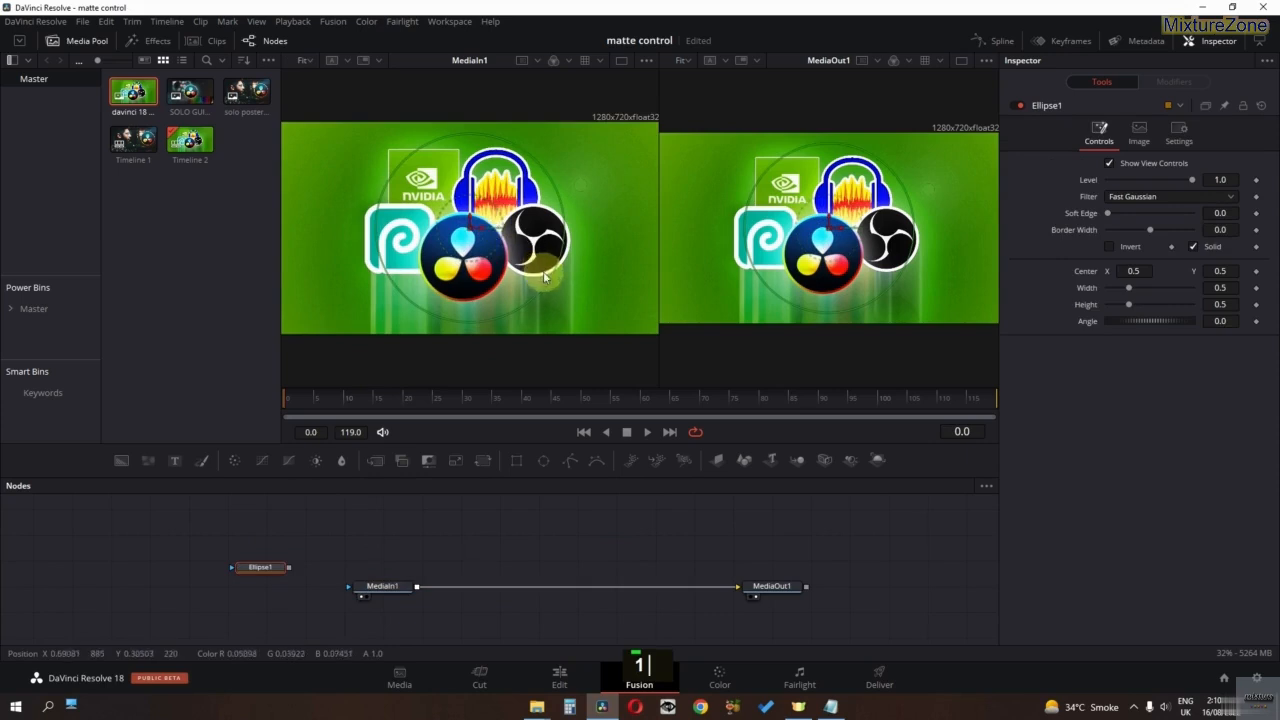
{"action": "left_click_drag", "start_coordinate": [543, 289], "coordinate": [466, 259]}
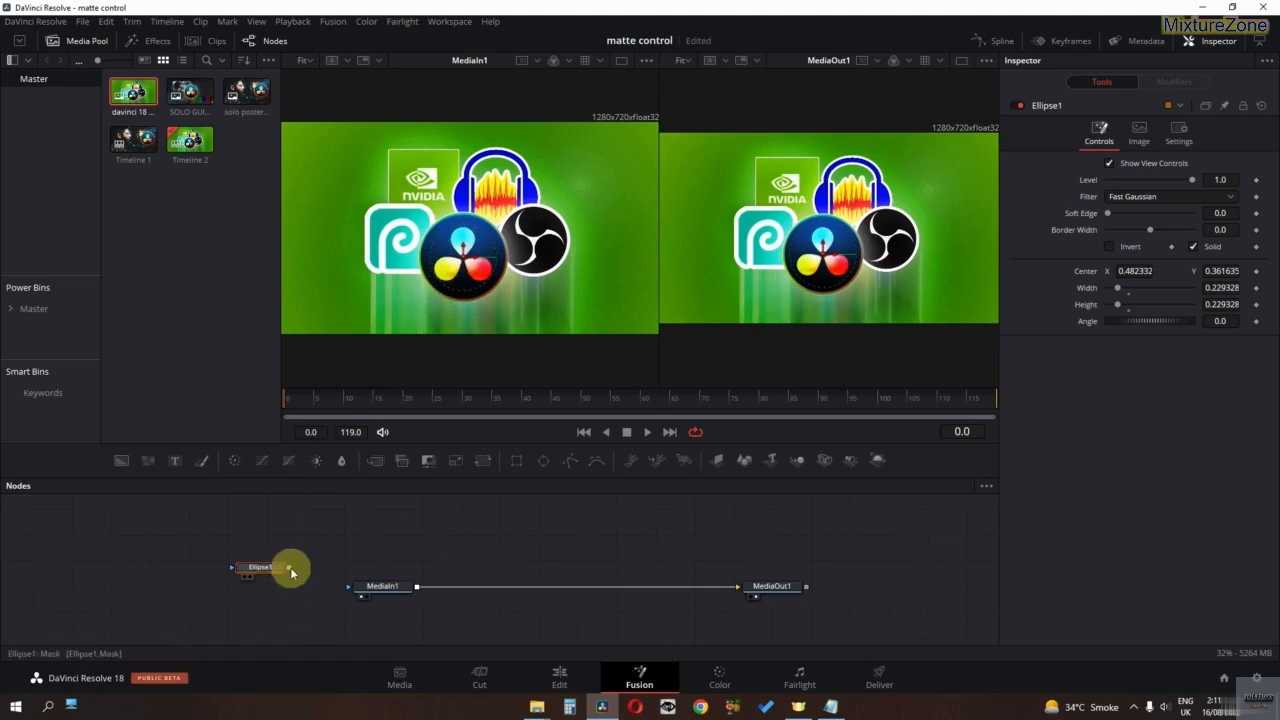
{"action": "left_click_drag", "start_coordinate": [289, 567], "coordinate": [362, 592]}
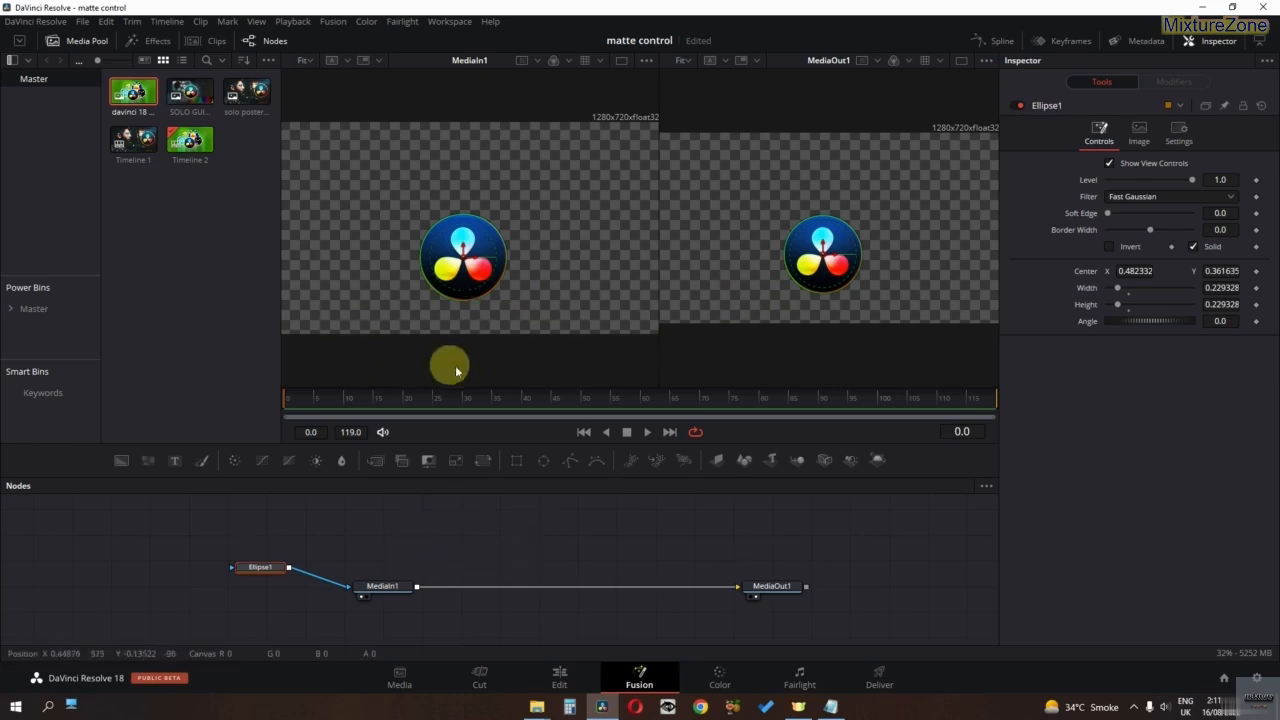
Step: Detach Ellipse1 from MediaIn1, add a second unconnected Ellipse mask, and fit it around the black OBS logo, about 0.188 wide and high
{"action": "middle_click", "coordinate": [363, 546]}
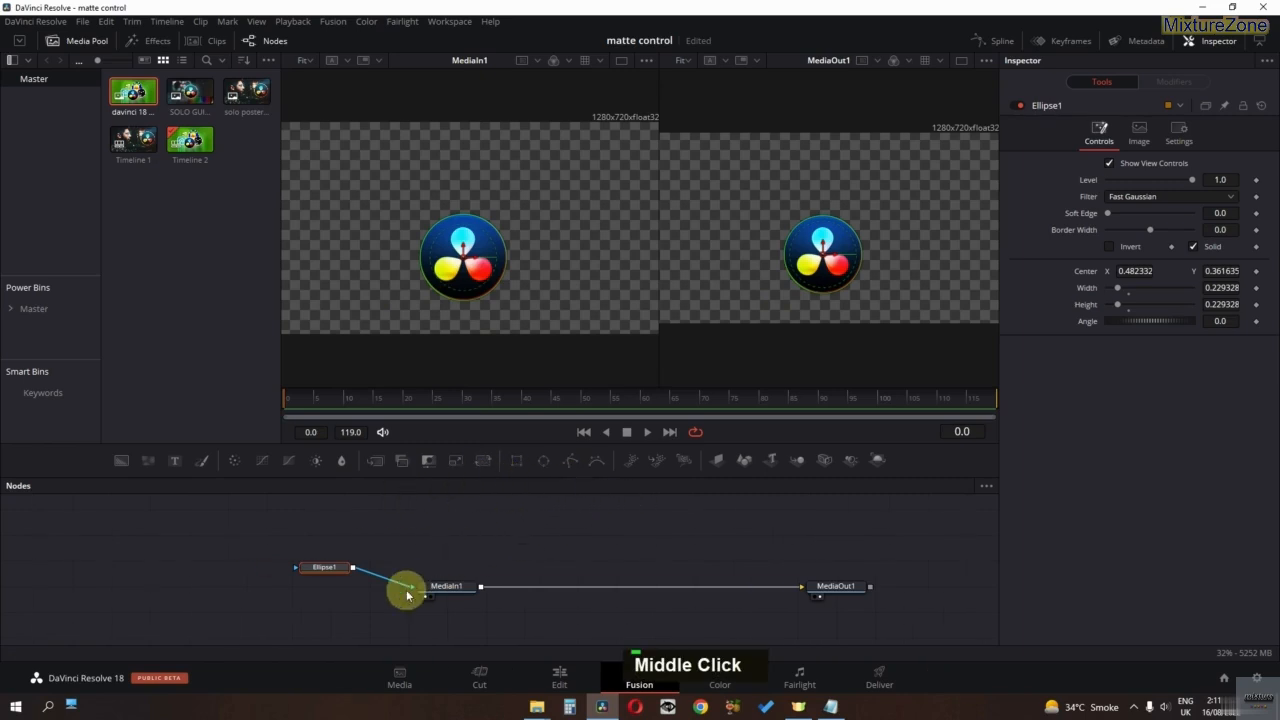
{"action": "left_click_drag", "start_coordinate": [405, 588], "coordinate": [408, 580]}
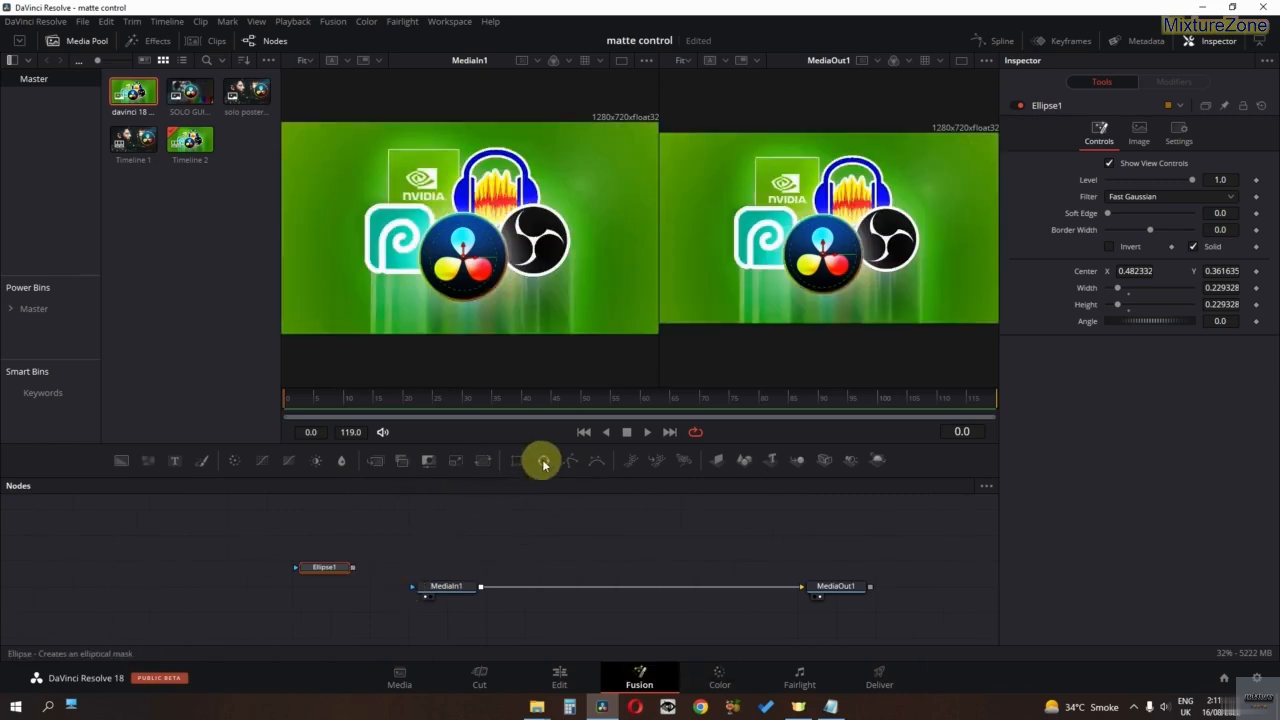
{"action": "left_click", "coordinate": [198, 560]}
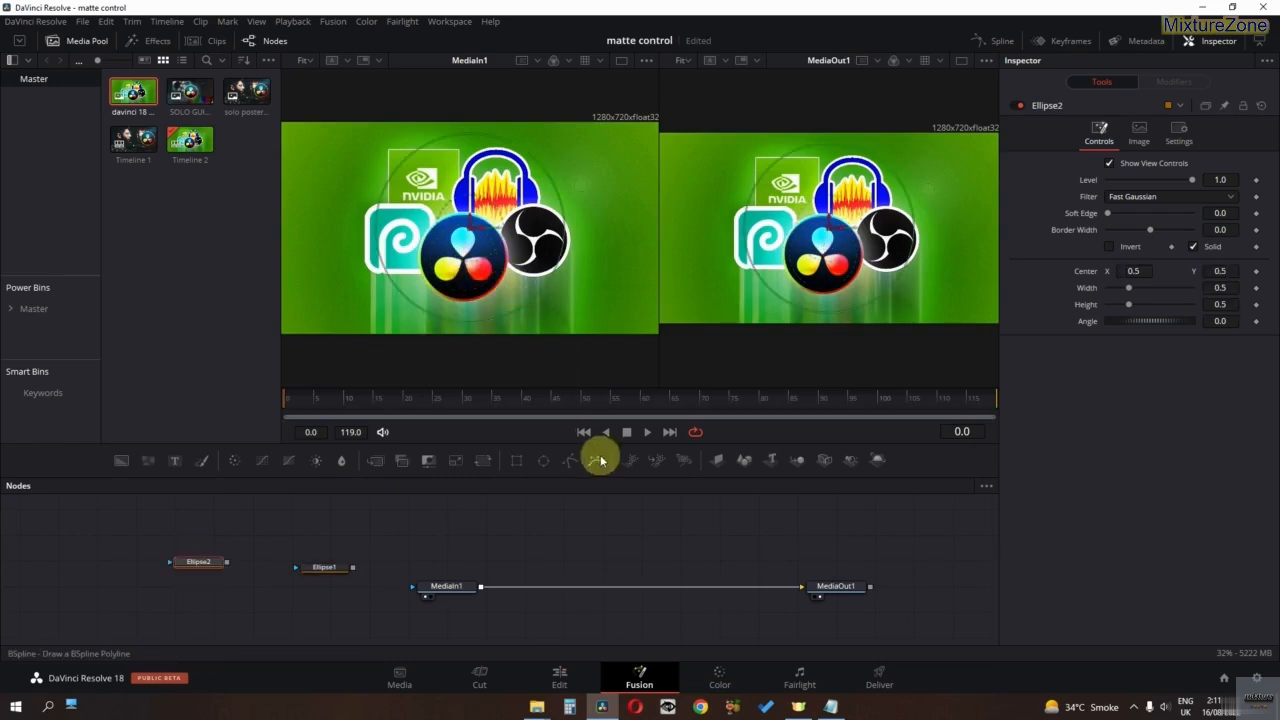
{"action": "left_click_drag", "start_coordinate": [523, 303], "coordinate": [551, 270]}
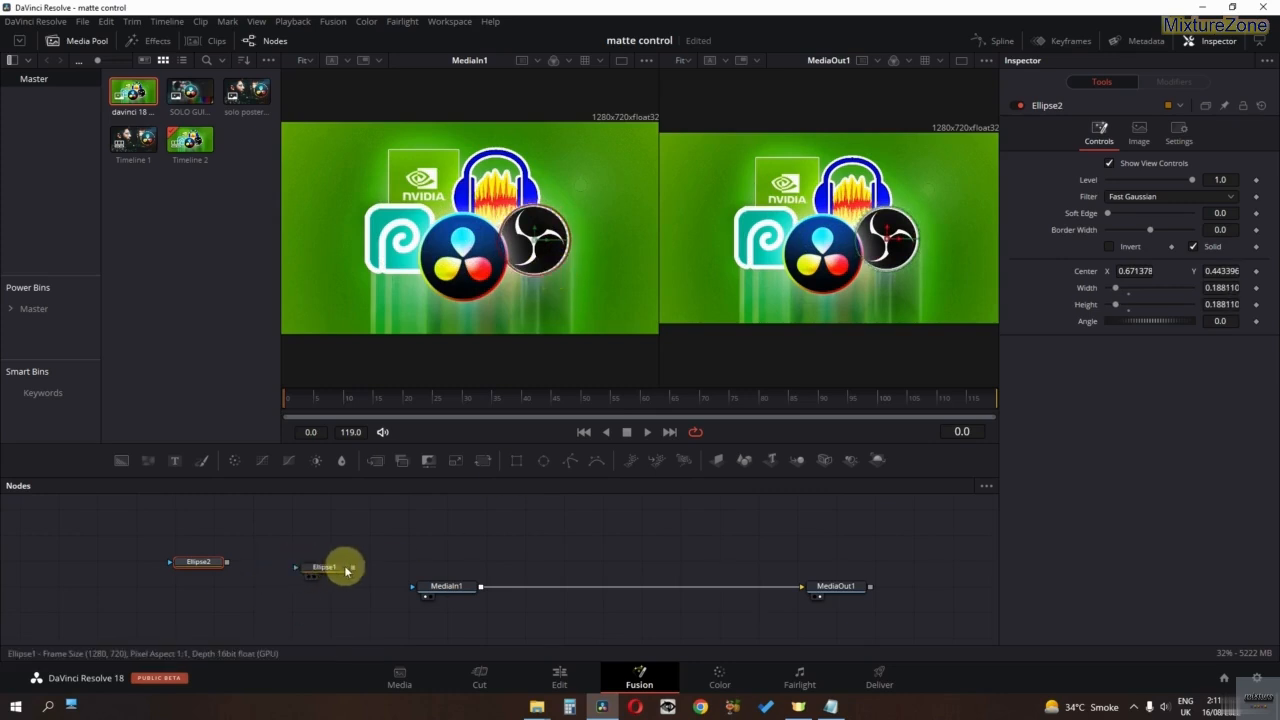
Step: Reconnect Ellipse1 to MediaIn1's mask input and chain Ellipse2 into Ellipse1, placing the Ellipse2 node closer to it
{"action": "left_click_drag", "start_coordinate": [353, 567], "coordinate": [428, 592]}
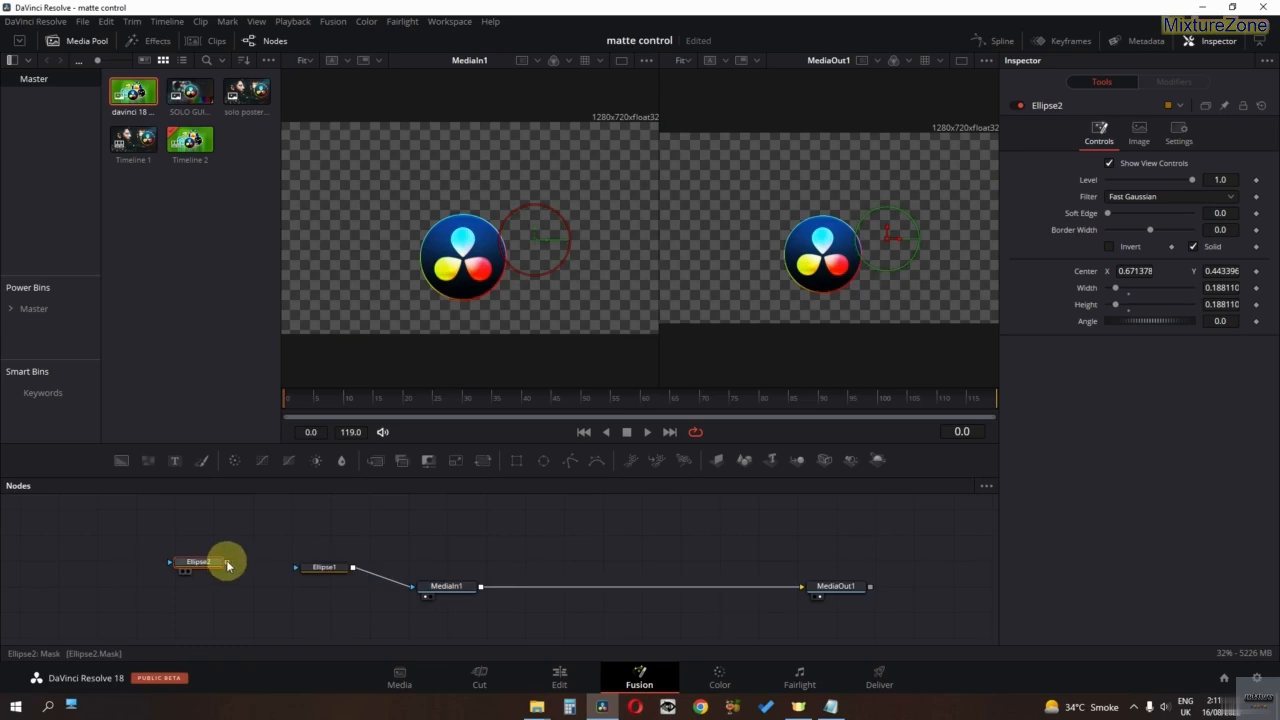
{"action": "left_click_drag", "start_coordinate": [228, 565], "coordinate": [301, 568]}
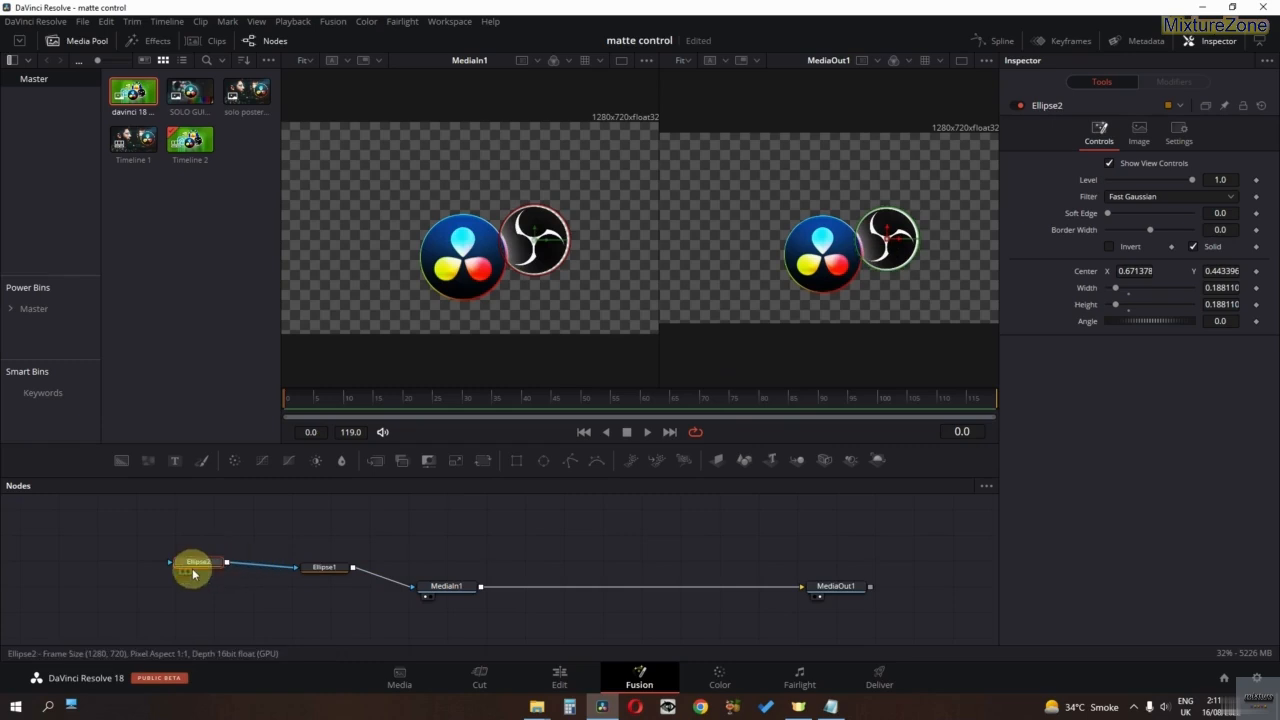
{"action": "left_click_drag", "start_coordinate": [195, 574], "coordinate": [235, 567]}
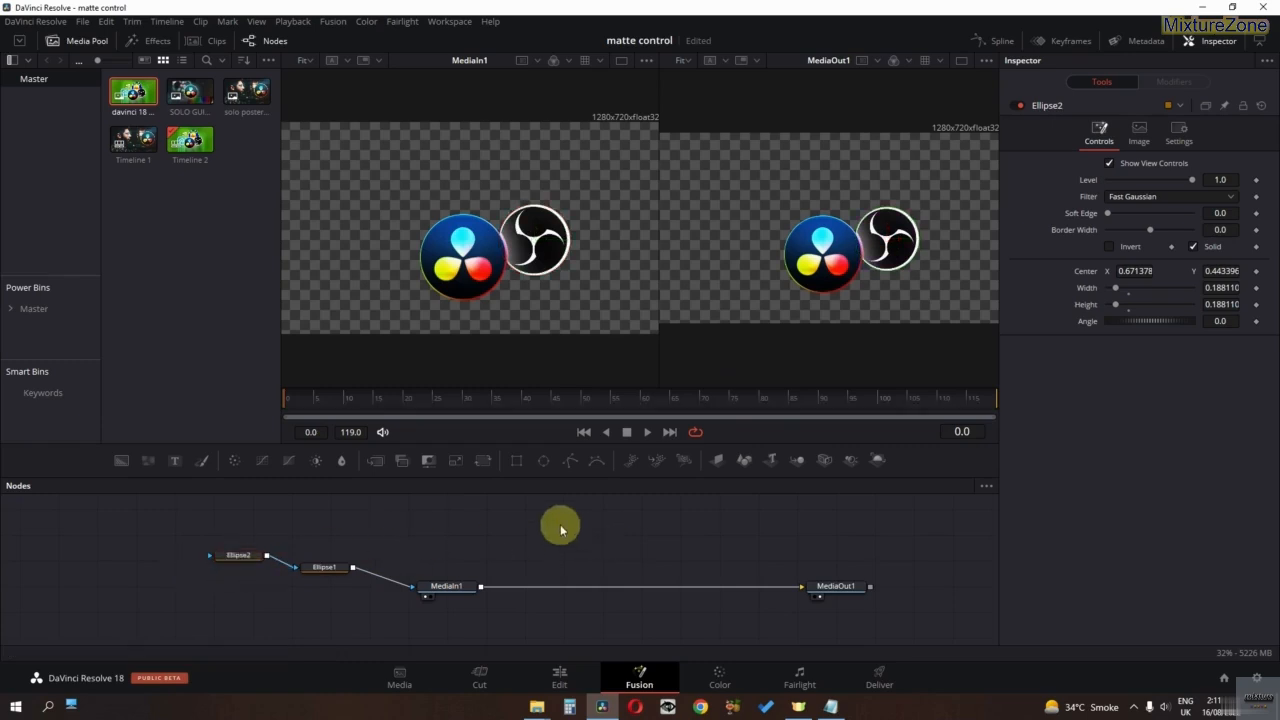
Step: With the masks detached from MediaIn1, trace the NVIDIA logo with a Polygon mask and chain it through Ellipse2 and Ellipse1 into MediaIn1
{"action": "left_click", "coordinate": [400, 586]}
{"action": "left_click_drag", "start_coordinate": [572, 464], "coordinate": [165, 537]}
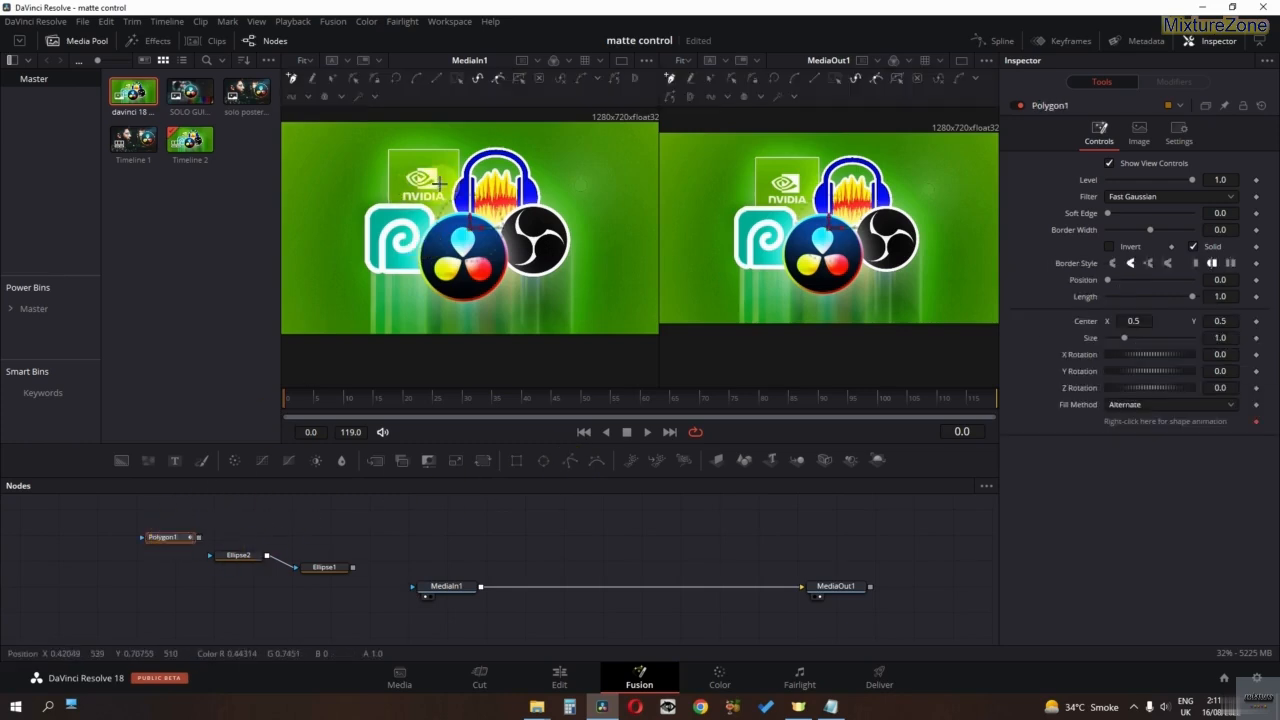
{"action": "left_click", "coordinate": [389, 192]}
{"action": "left_click", "coordinate": [387, 160]}
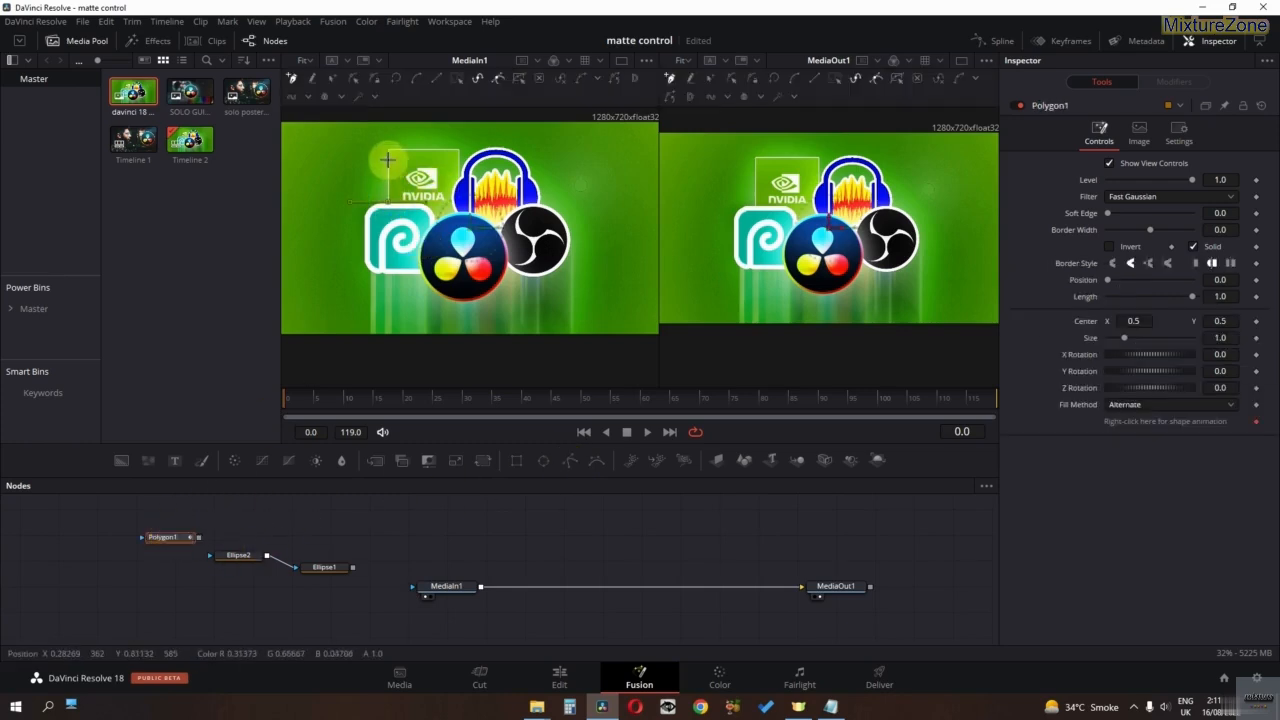
{"action": "left_click", "coordinate": [466, 148]}
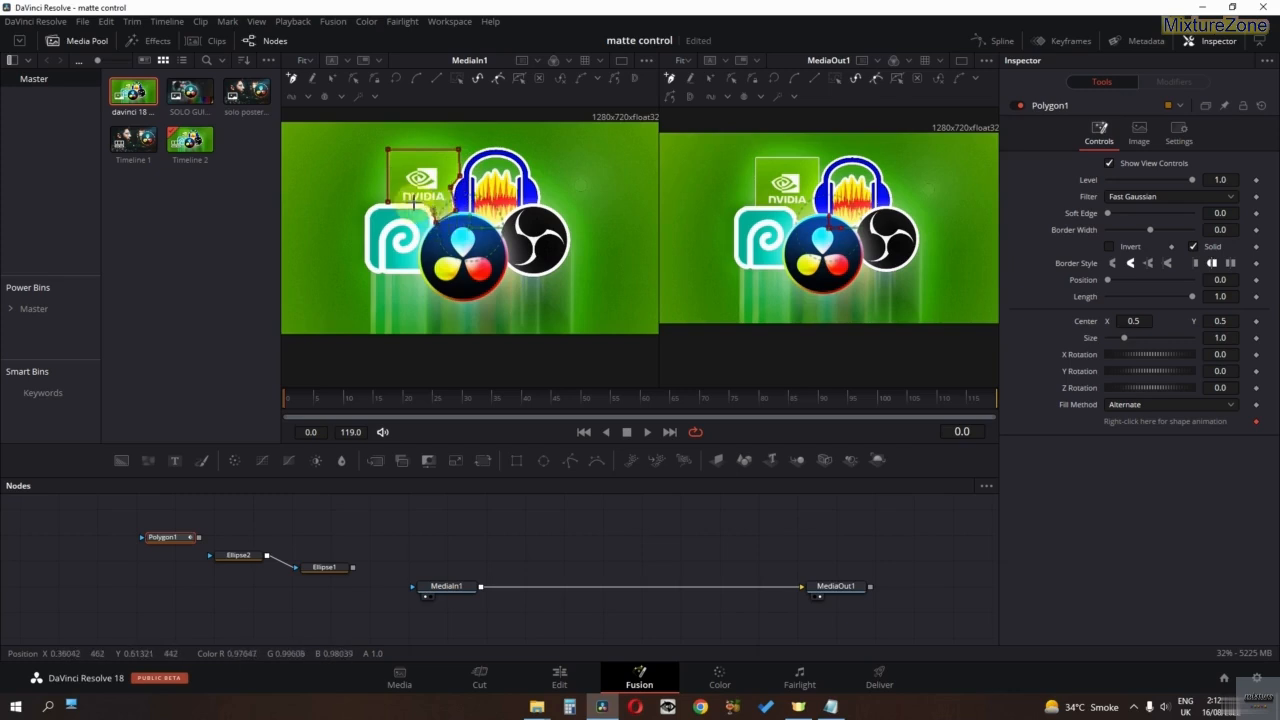
{"action": "left_click", "coordinate": [388, 202]}
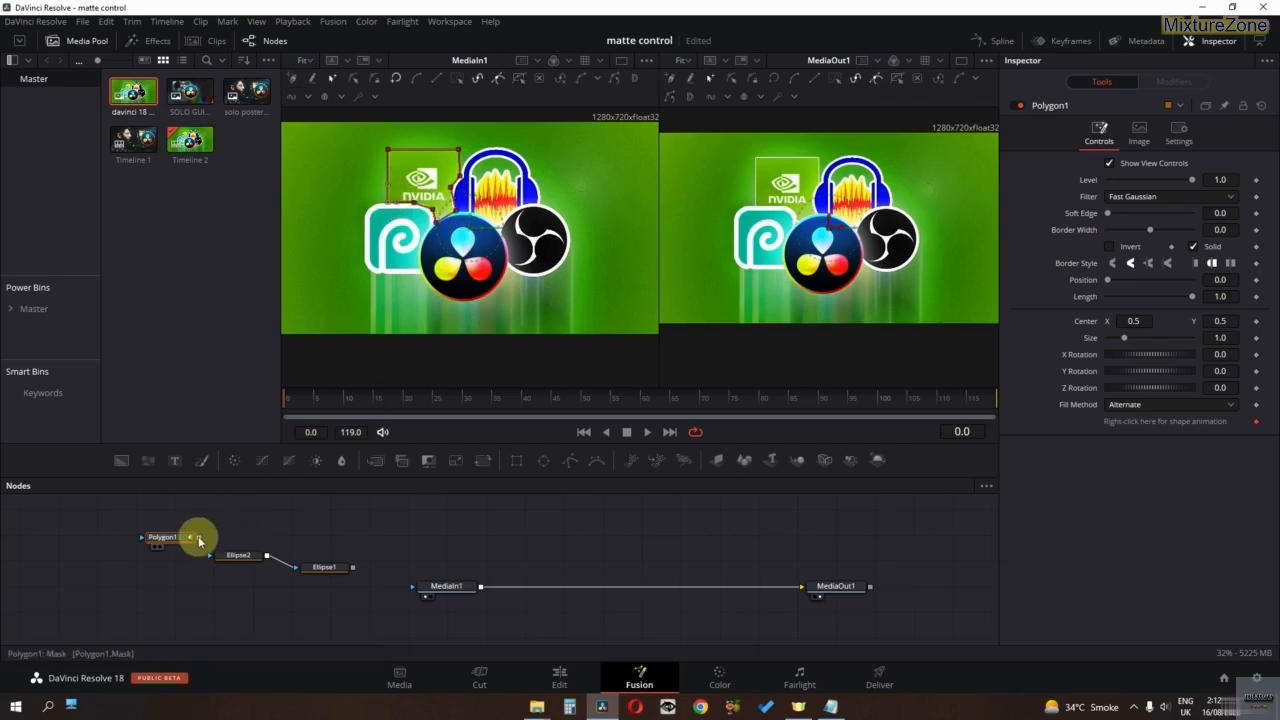
{"action": "left_click_drag", "start_coordinate": [198, 536], "coordinate": [215, 555]}
{"action": "left_click_drag", "start_coordinate": [352, 566], "coordinate": [428, 592]}
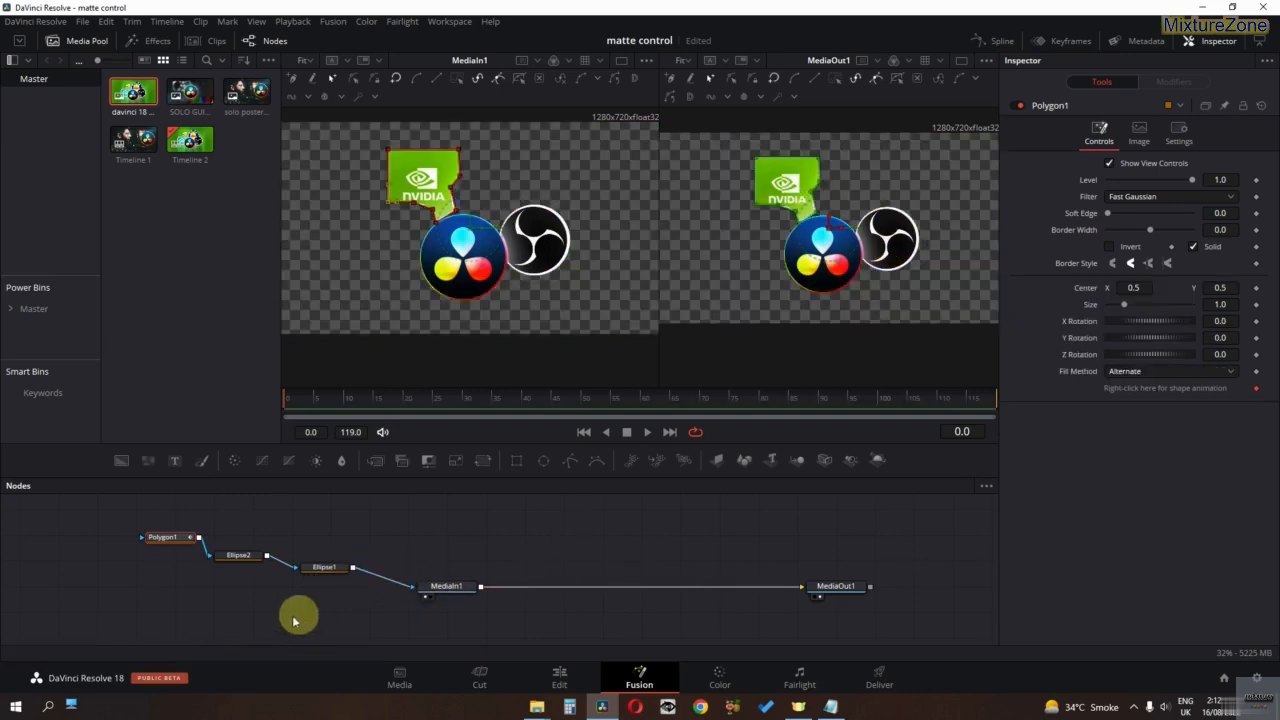
Step: Delete the Polygon1, Ellipse2 and Ellipse1 mask nodes together
{"action": "left_click_drag", "start_coordinate": [411, 623], "coordinate": [47, 543]}
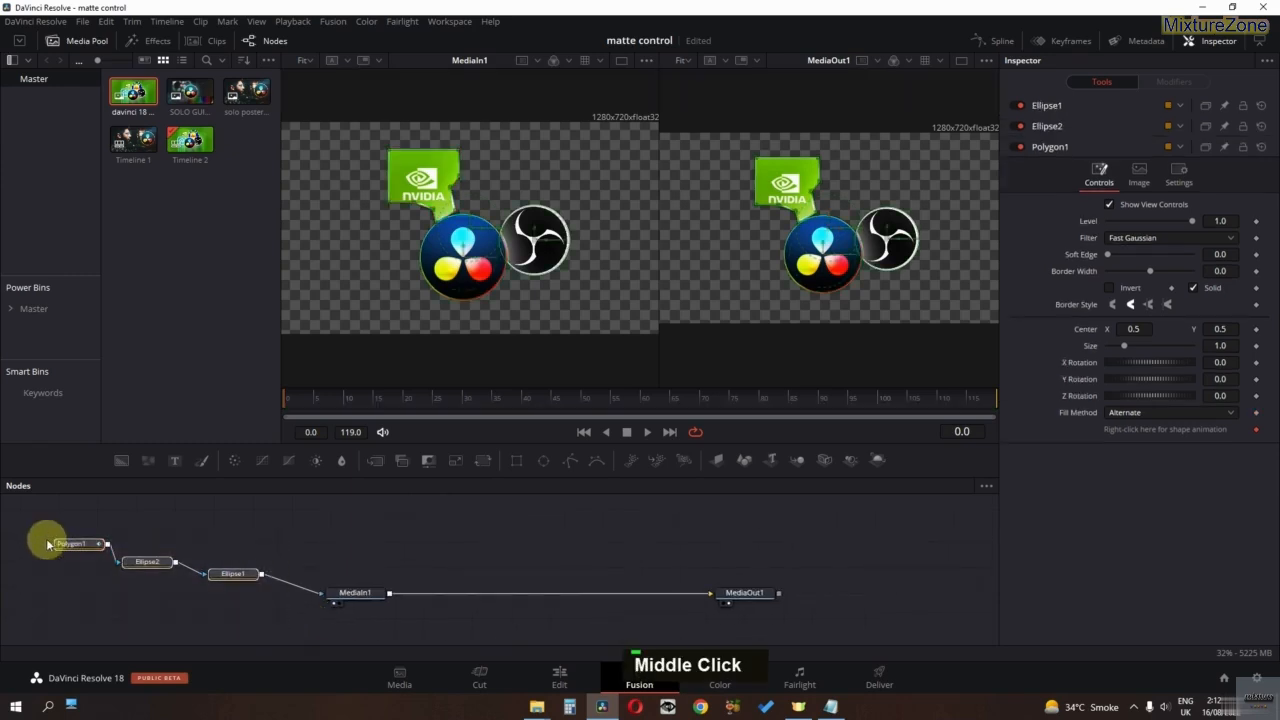
{"action": "key", "text": "Delete"}
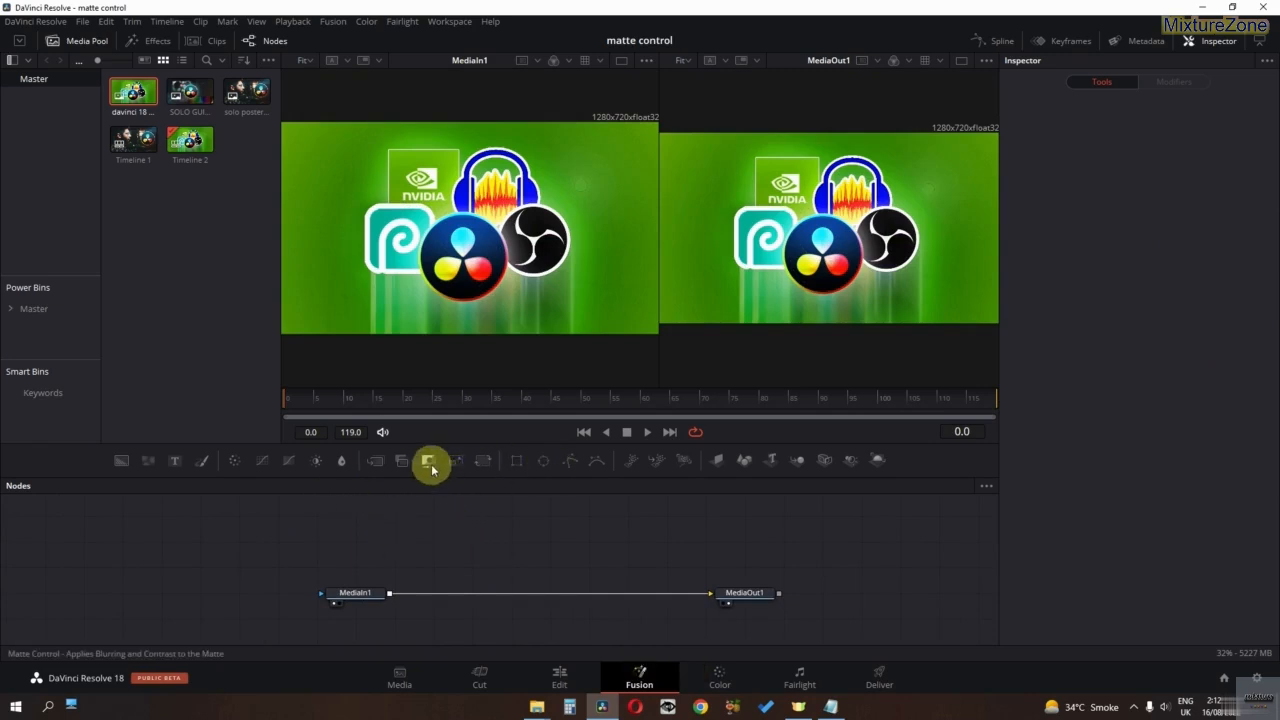
Step: Add an unconnected Matte Control node and pull MediaIn1 out of its connection to MediaOut1, placing it above
{"action": "left_click_drag", "start_coordinate": [432, 467], "coordinate": [459, 567]}
{"action": "middle_click", "coordinate": [324, 532]}
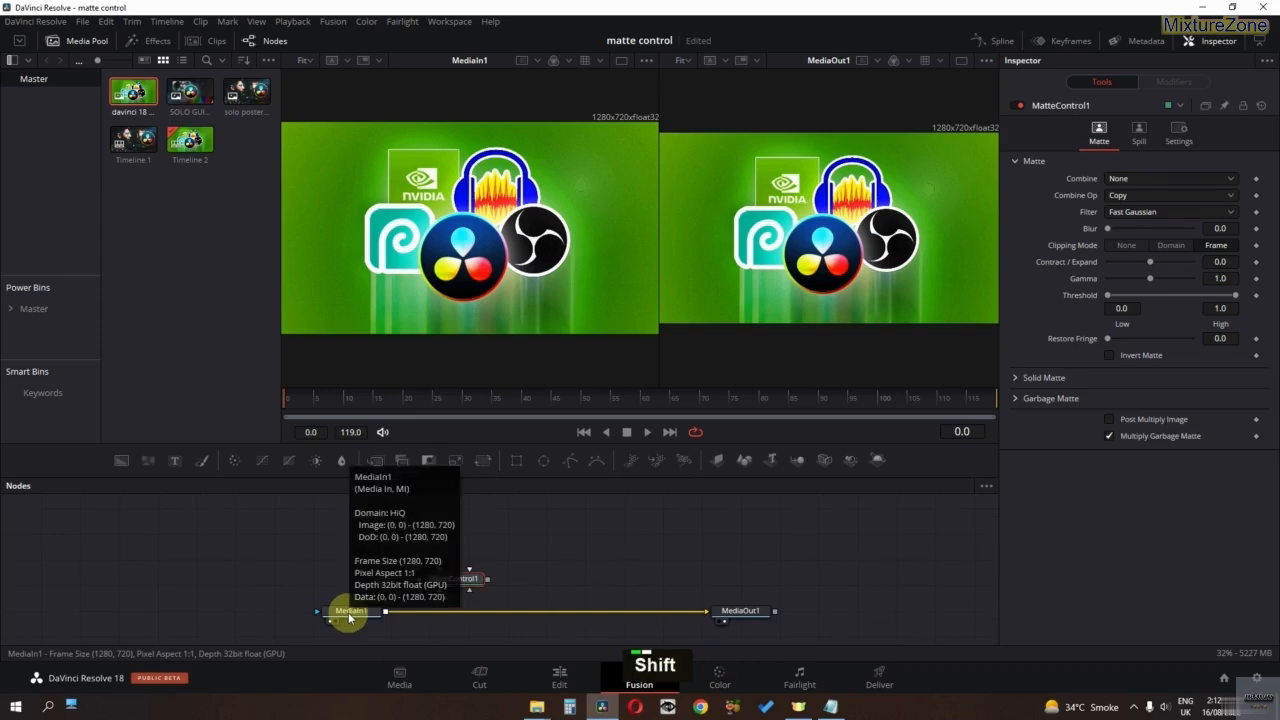
{"action": "left_click_drag", "start_coordinate": [347, 611], "coordinate": [251, 548]}
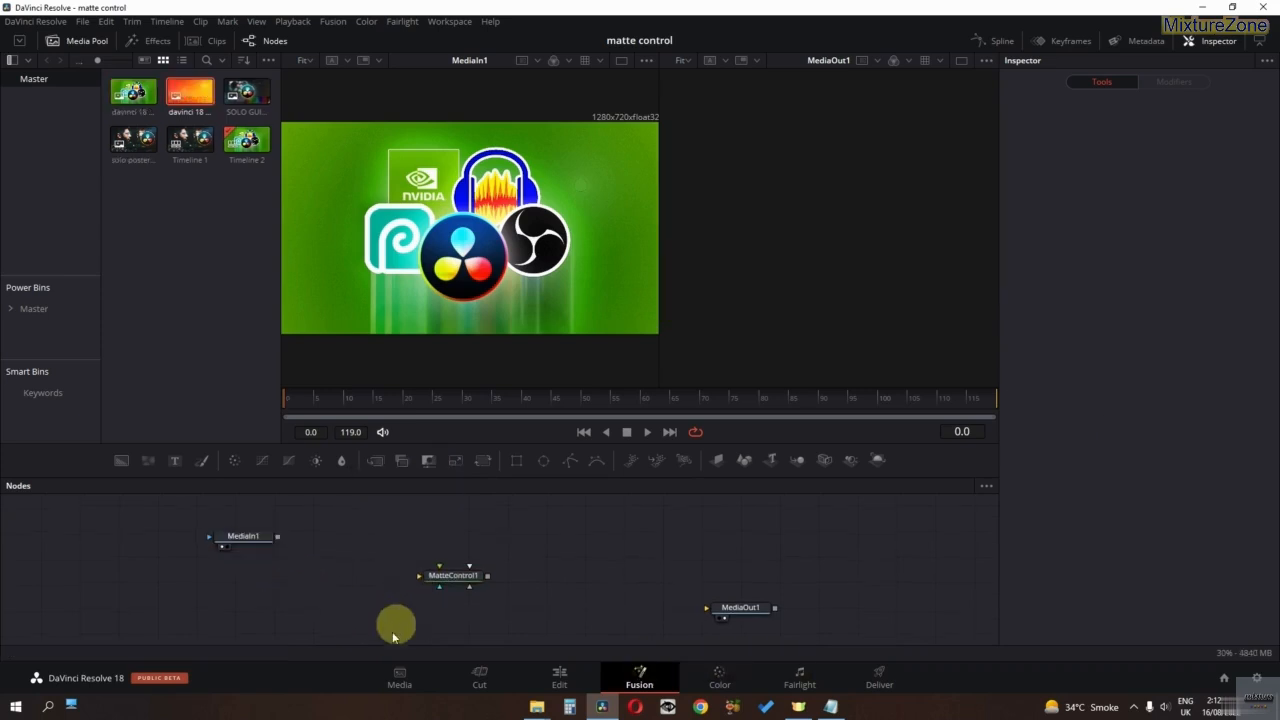
Step: Bring in the orange image davinci 18 poster (18).jpg as a media node feeding MediaOut1, and arrange MediaIn1 and MatteControl1 above it
{"action": "left_click_drag", "start_coordinate": [188, 100], "coordinate": [740, 606]}
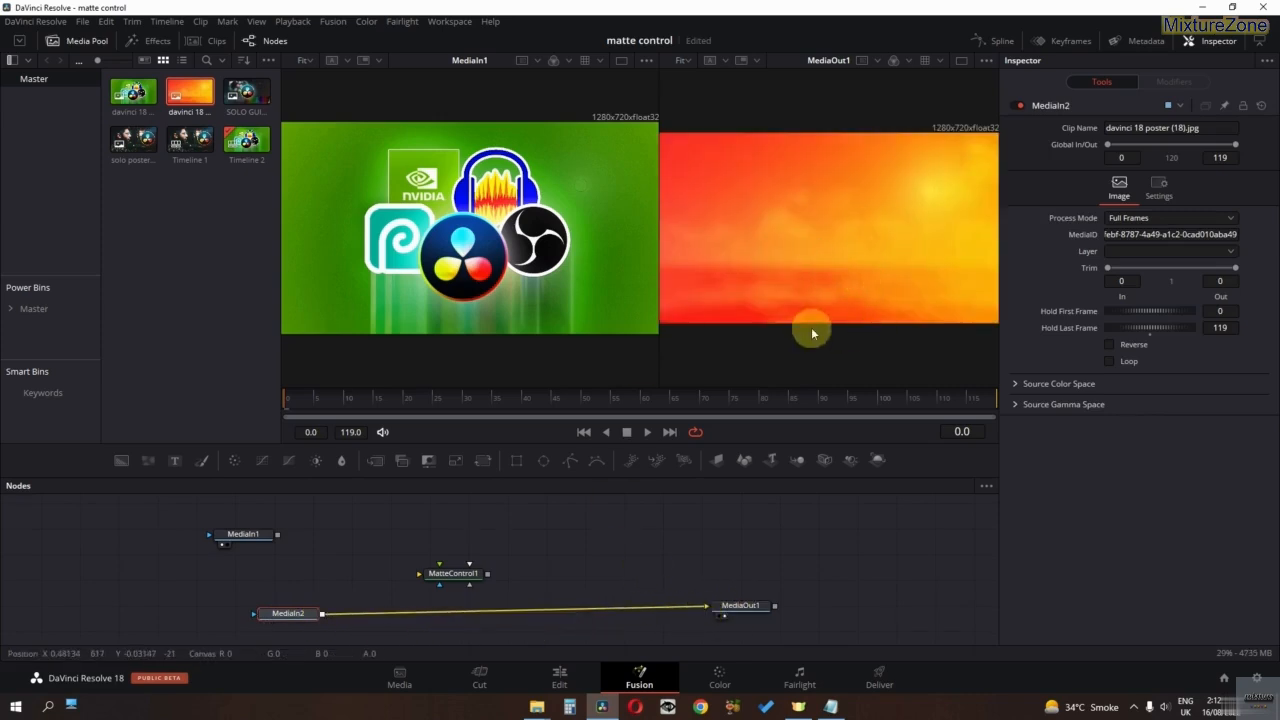
{"action": "left_click_drag", "start_coordinate": [256, 543], "coordinate": [296, 533]}
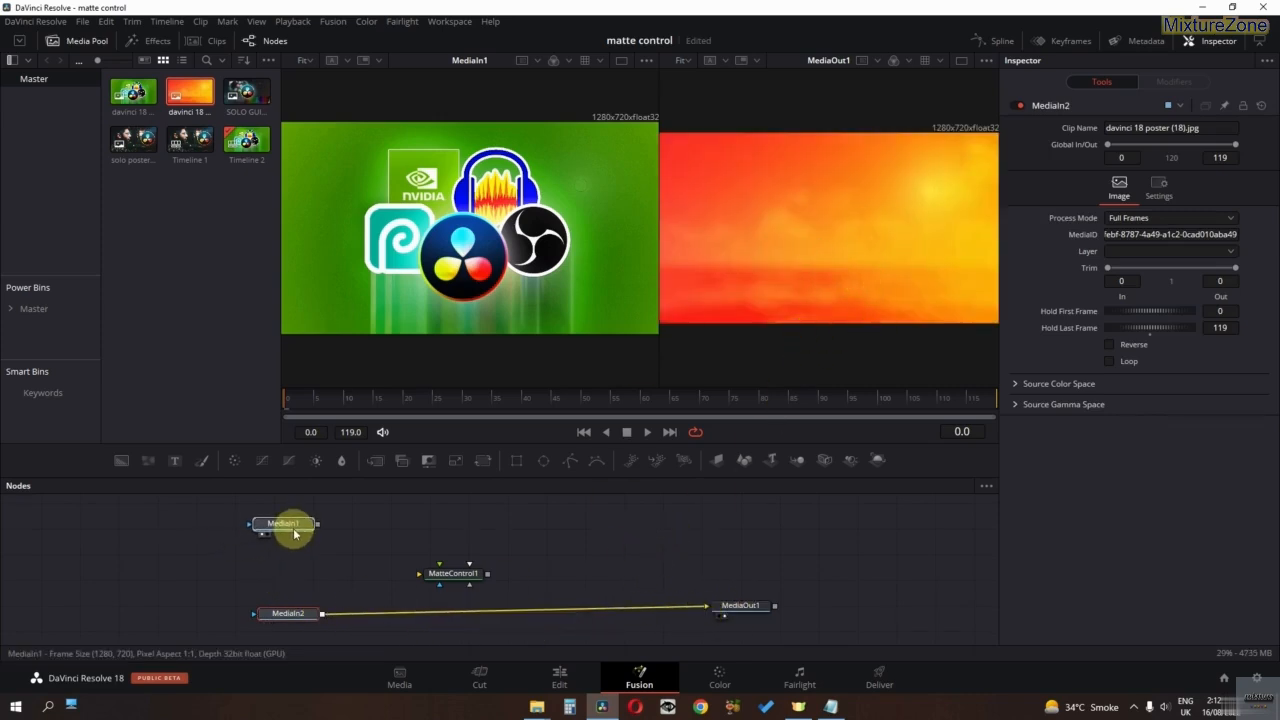
{"action": "left_click_drag", "start_coordinate": [443, 578], "coordinate": [429, 561]}
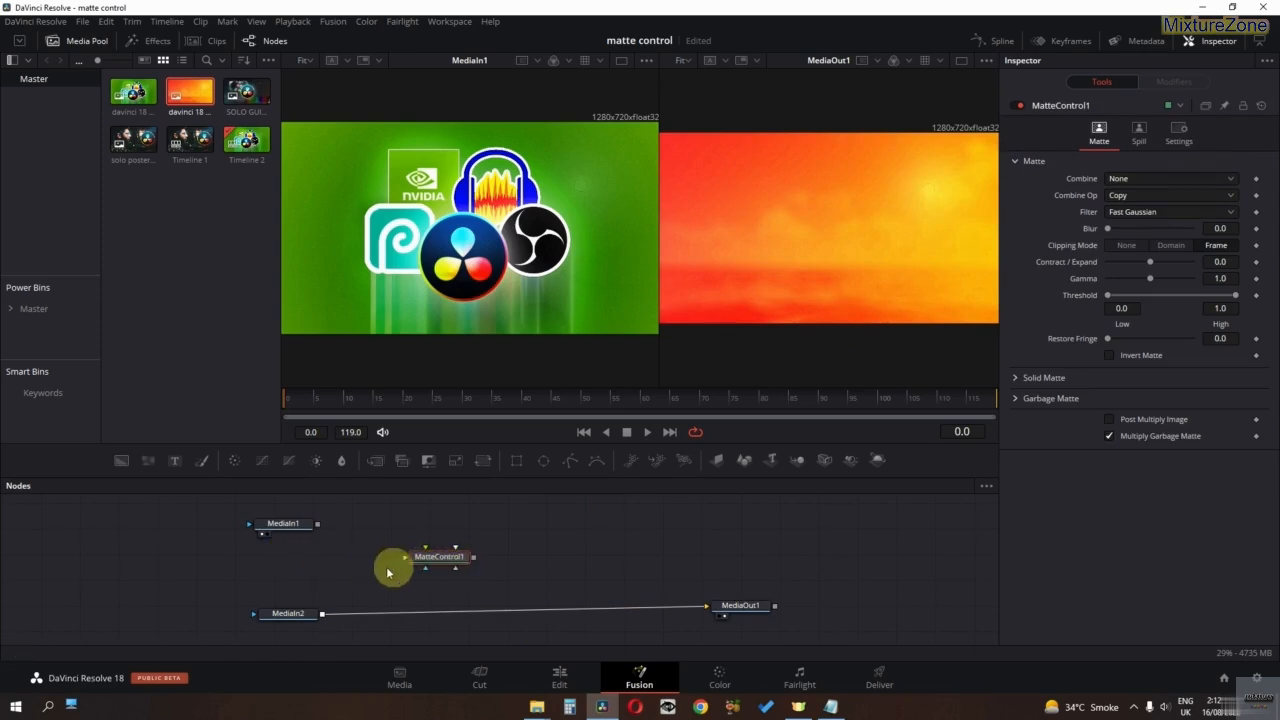
Step: Connect MediaIn1 to MatteControl1's Background input
{"action": "left_click_drag", "start_coordinate": [319, 525], "coordinate": [425, 560]}
{"action": "key", "text": "alt"}
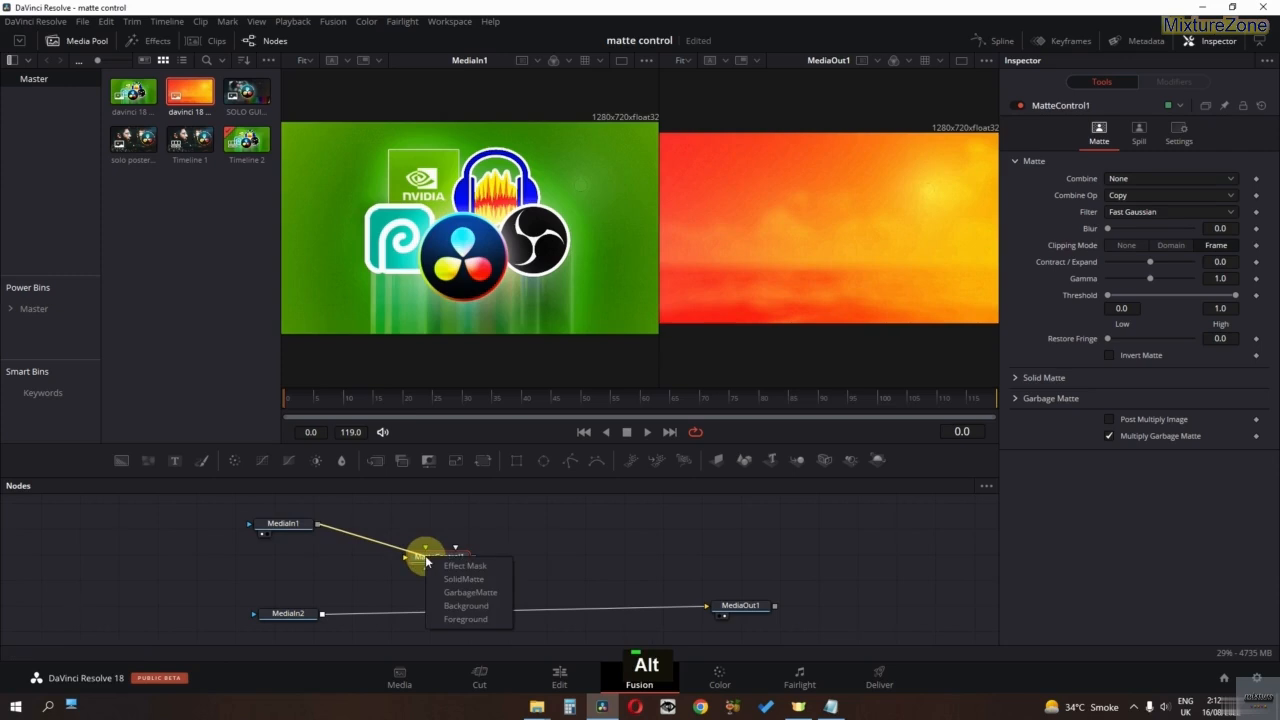
{"action": "left_click", "coordinate": [465, 605]}
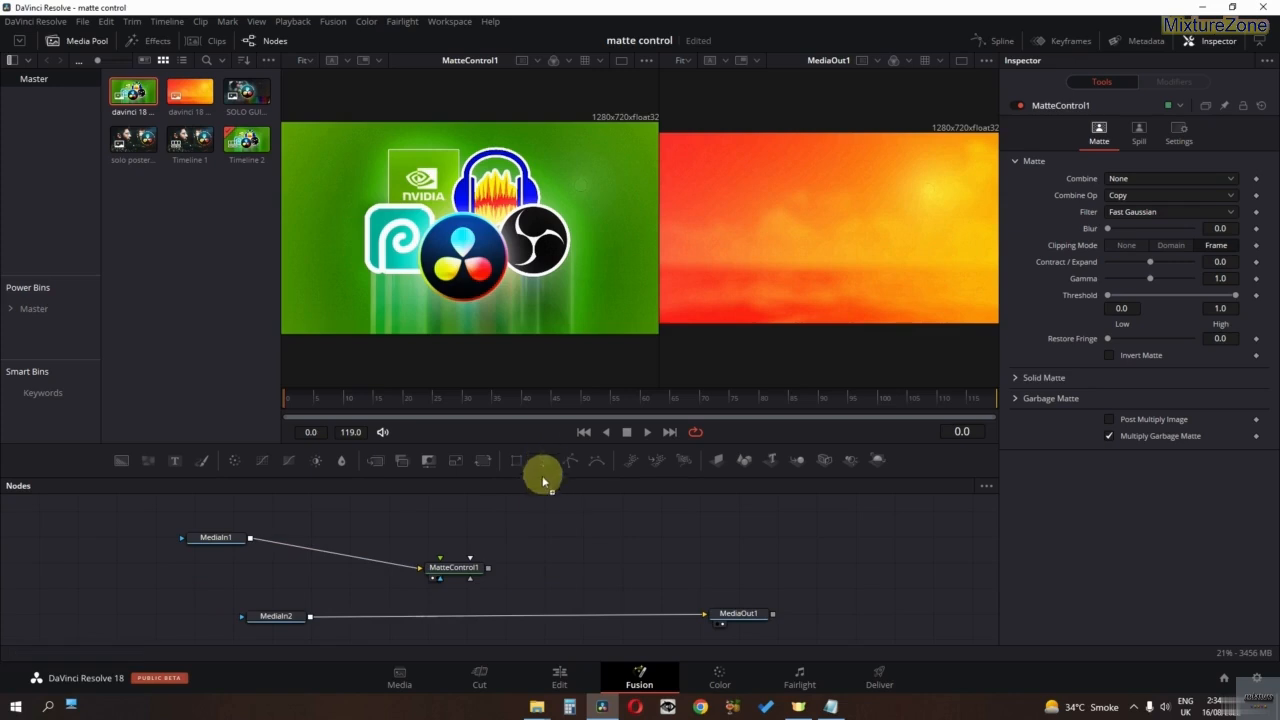
Step: Add an unconnected Ellipse mask above MatteControl1 and fit it around the DaVinci Resolve logo, about 0.236 wide and high
{"action": "left_click_drag", "start_coordinate": [543, 481], "coordinate": [456, 520]}
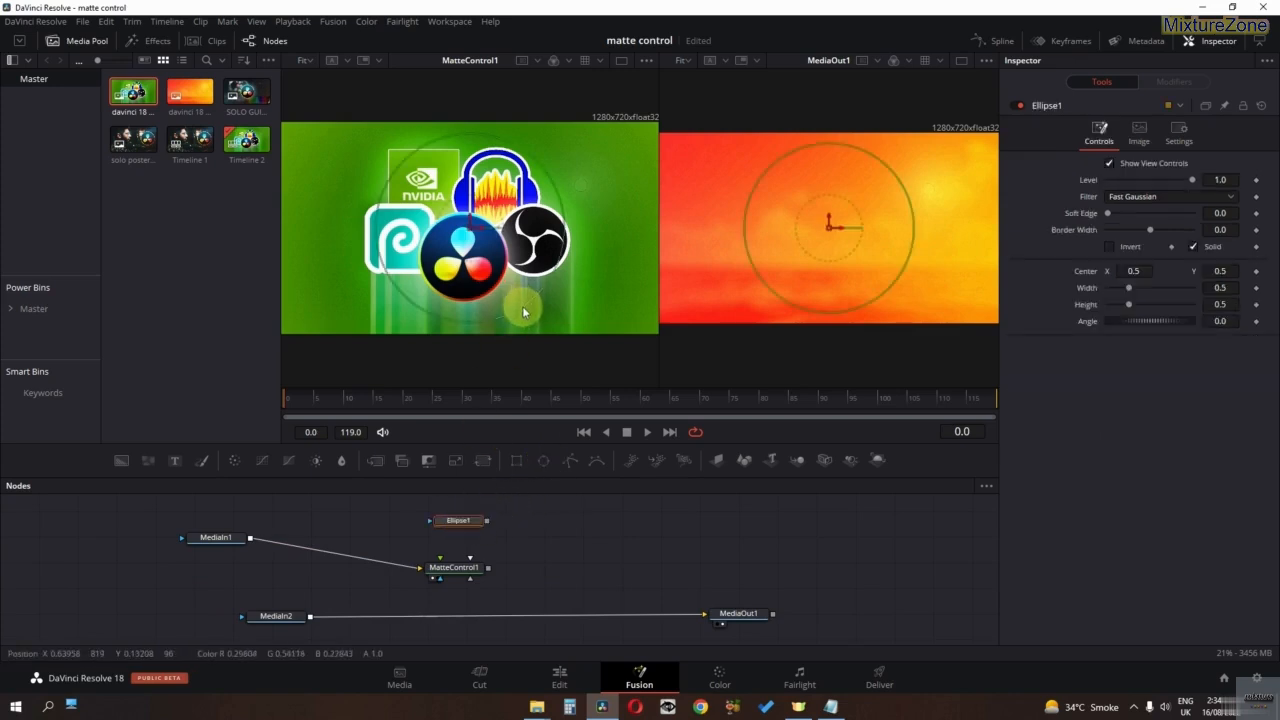
{"action": "left_click_drag", "start_coordinate": [522, 306], "coordinate": [476, 276]}
{"action": "left_click_drag", "start_coordinate": [469, 229], "coordinate": [466, 262]}
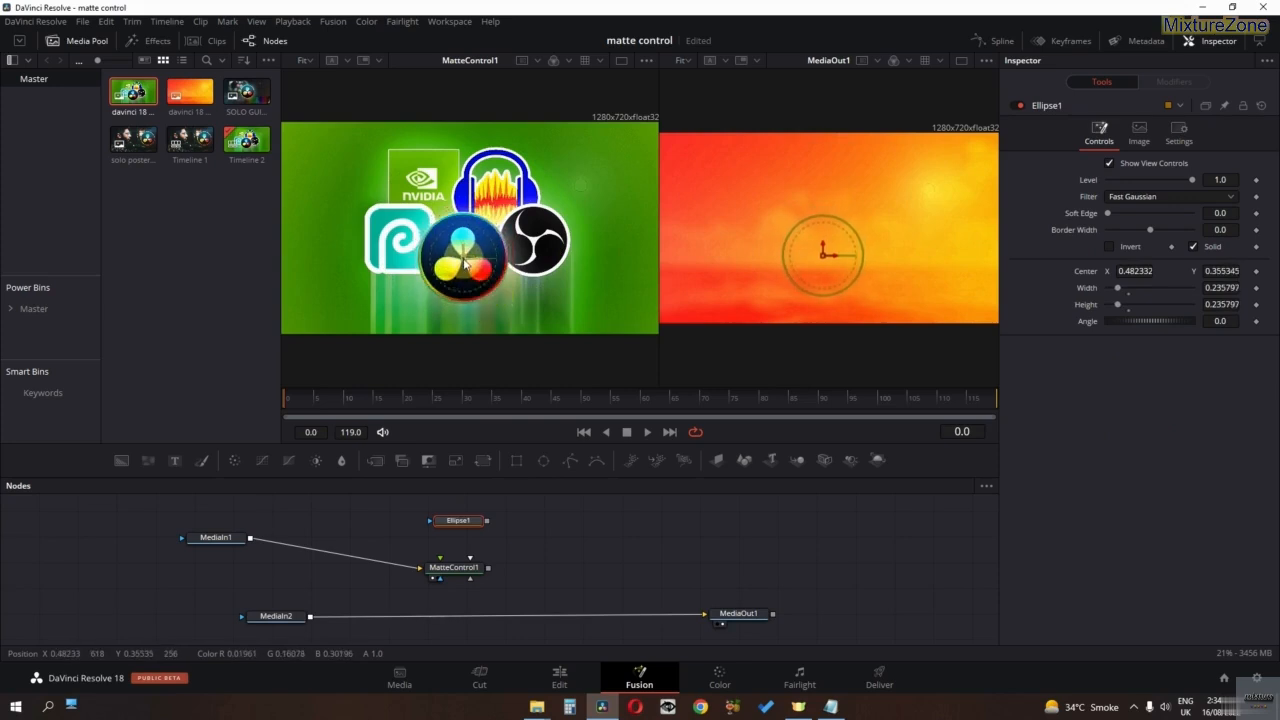
Step: Connect Ellipse1 to MatteControl1's GarbageMatte input and invert the ellipse mask
{"action": "left_click_drag", "start_coordinate": [489, 522], "coordinate": [447, 570]}
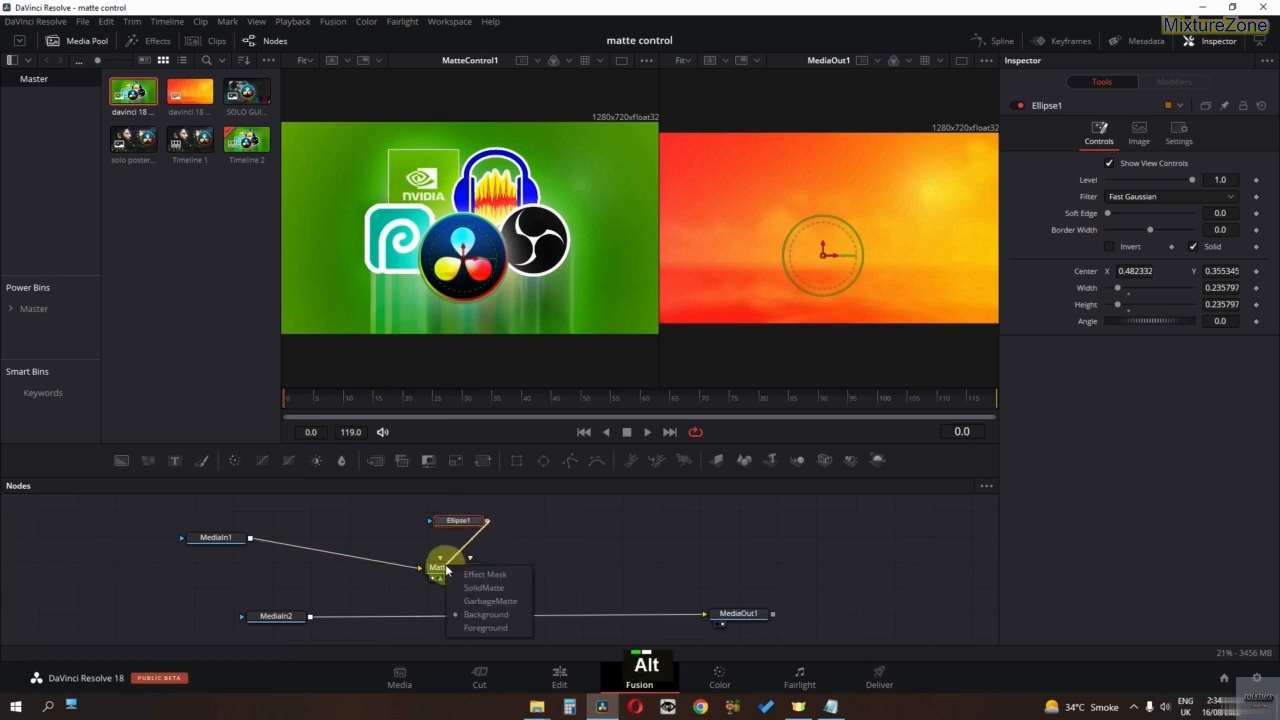
{"action": "left_click", "coordinate": [501, 603]}
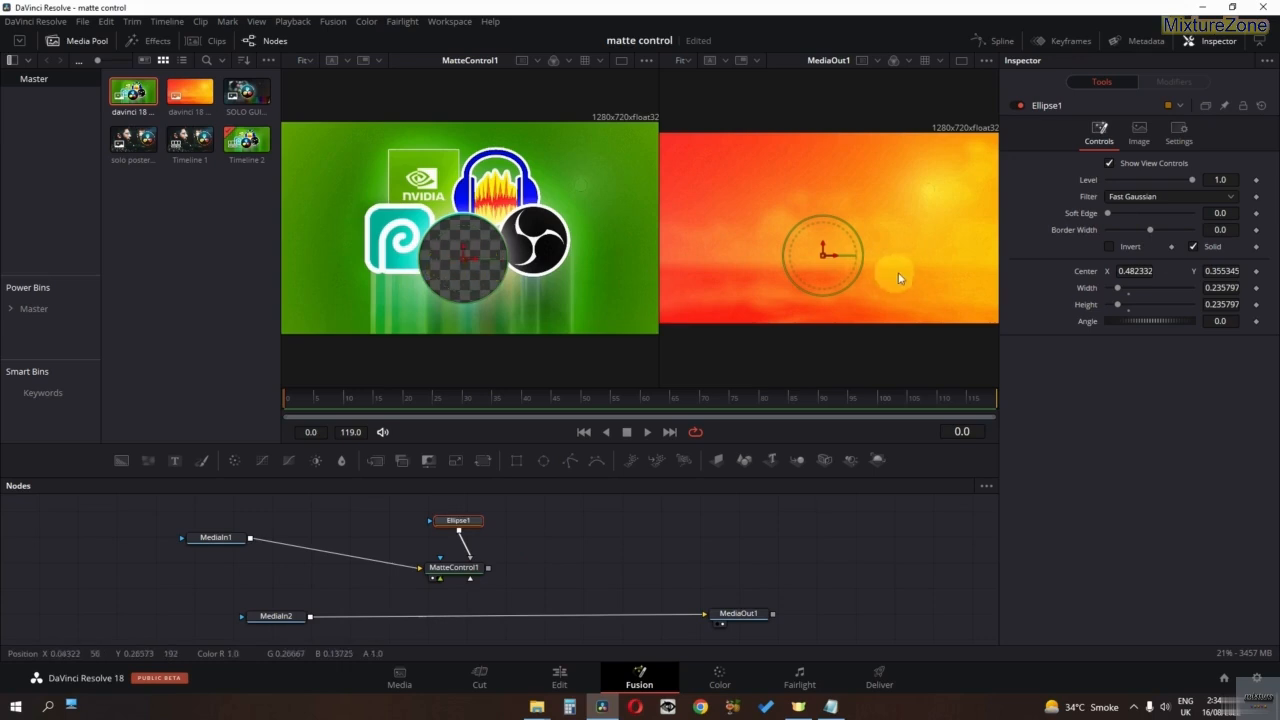
{"action": "left_click", "coordinate": [1108, 246]}
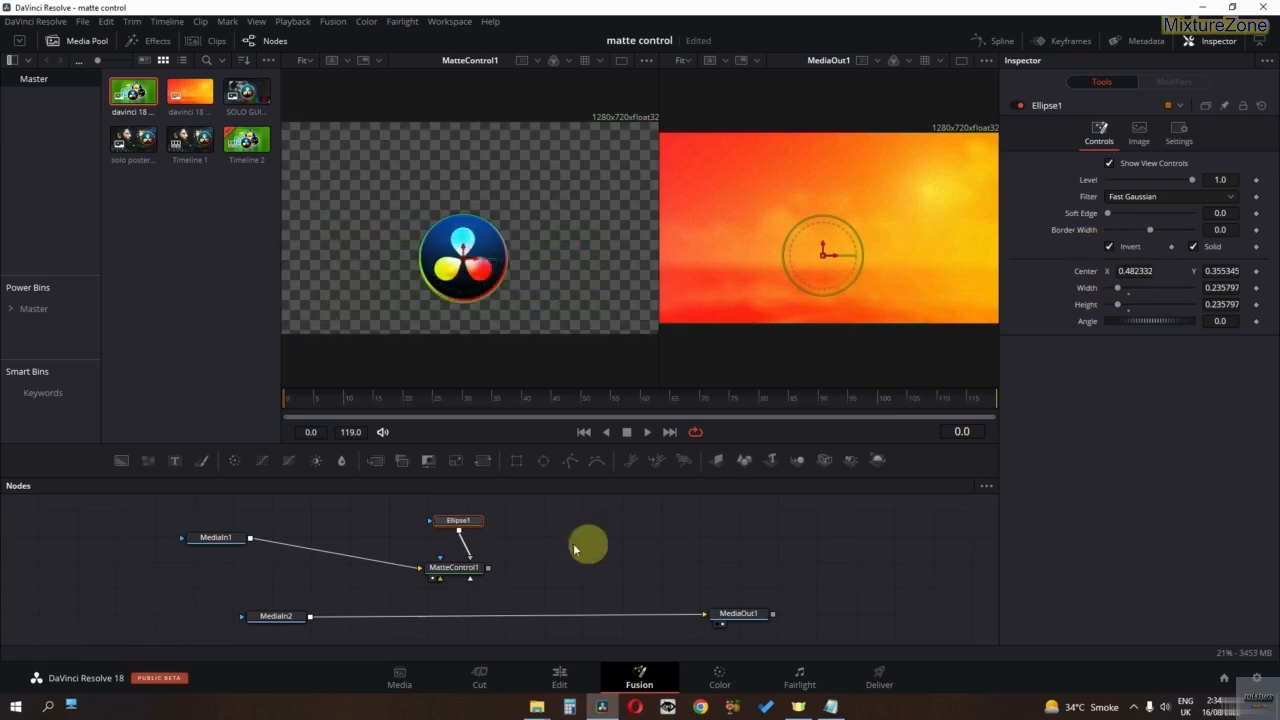
Step: Rename the Ellipse1 node to Garbage
{"action": "right_click", "coordinate": [458, 521]}
{"action": "left_click", "coordinate": [492, 403]}
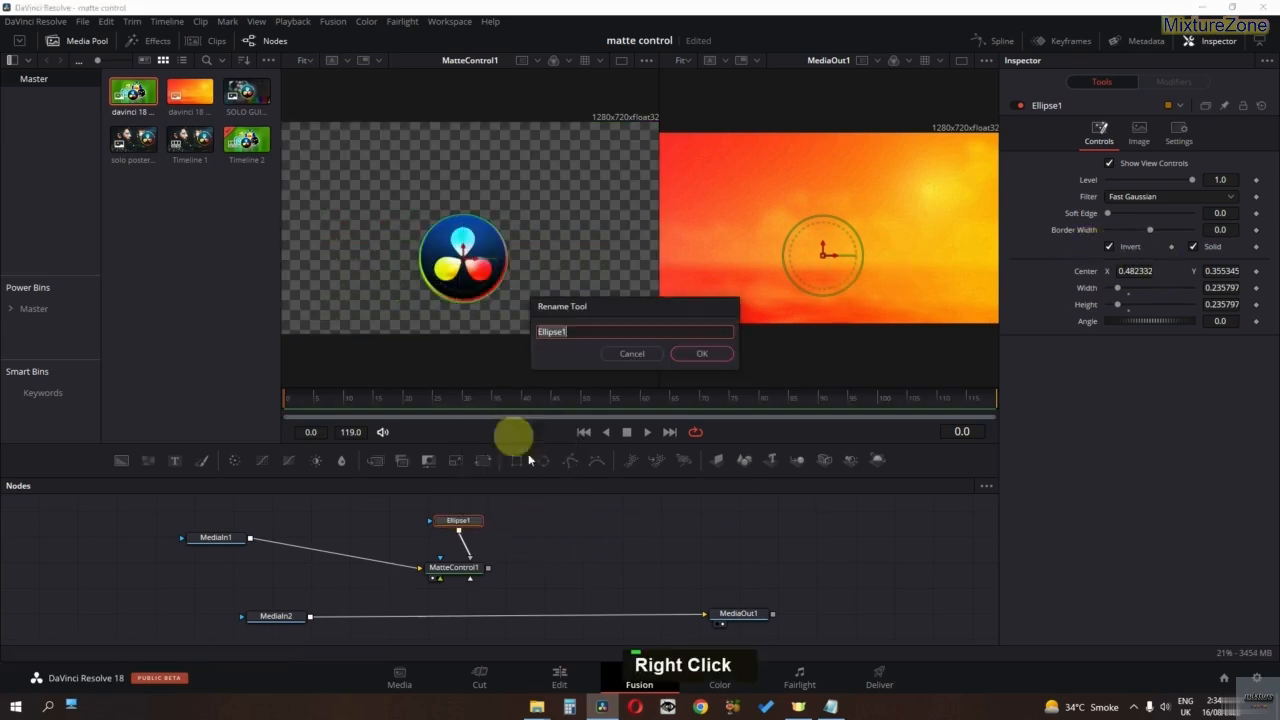
{"action": "type", "text": "Garbage"}
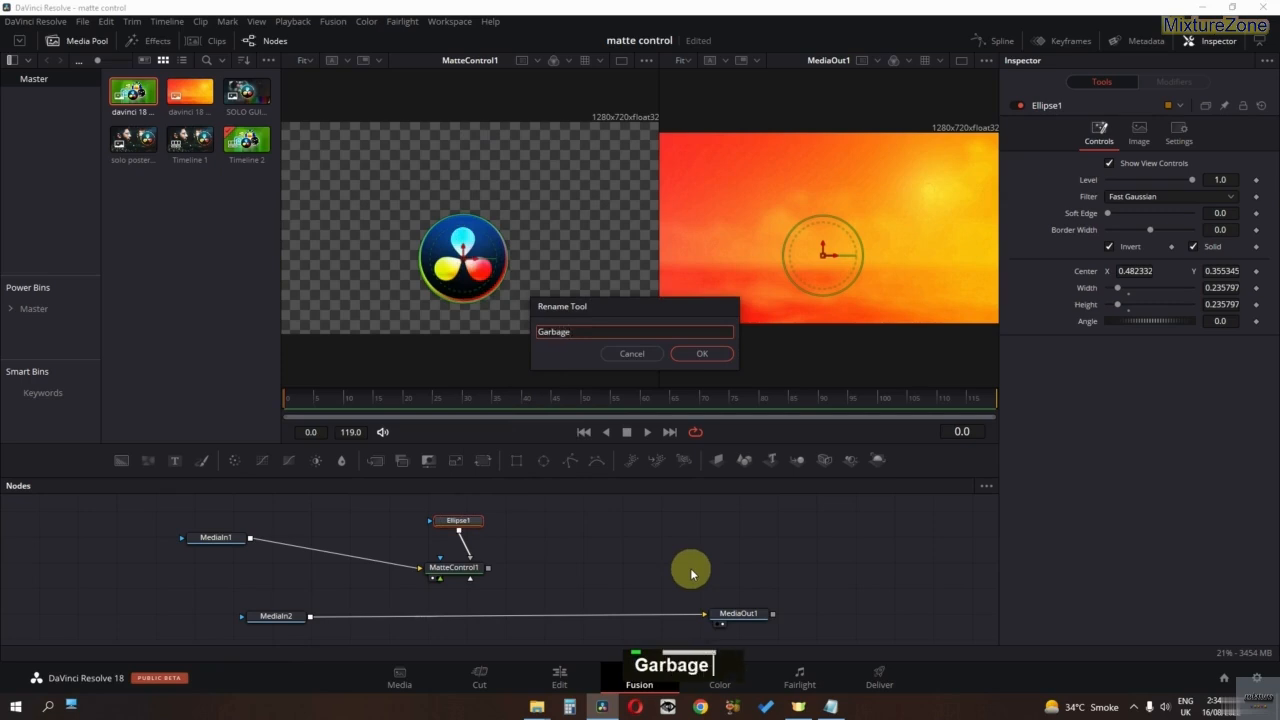
{"action": "key", "text": "Return"}
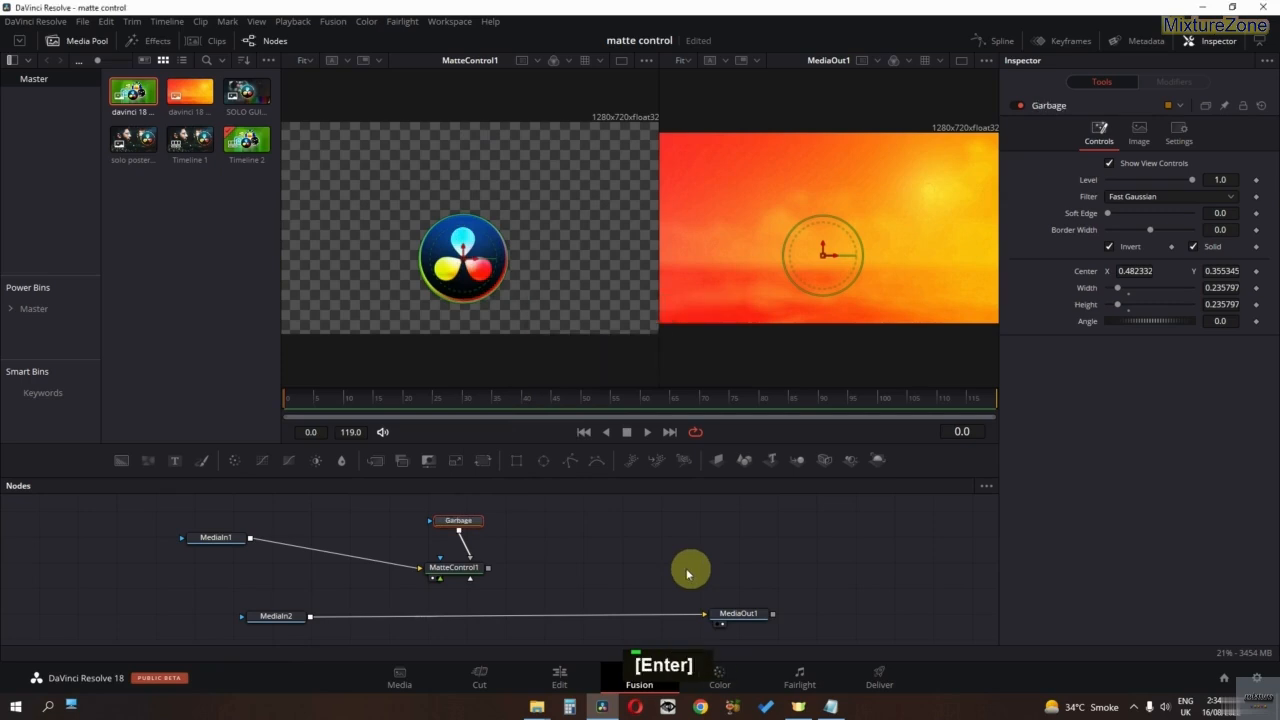
Step: Move the Garbage node aside, detach it from MatteControl1, and add an unconnected Polygon mask node above MatteControl1
{"action": "left_click_drag", "start_coordinate": [466, 523], "coordinate": [654, 536]}
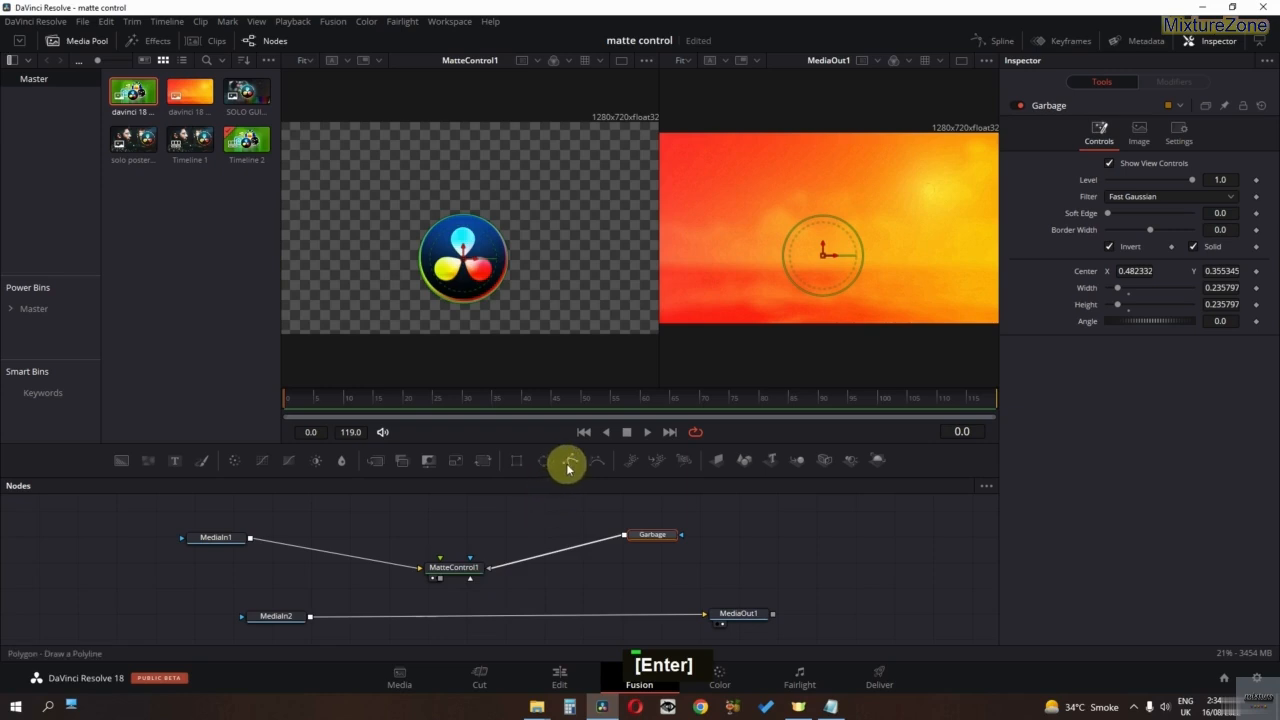
{"action": "left_click_drag", "start_coordinate": [568, 460], "coordinate": [435, 527]}
{"action": "left_click_drag", "start_coordinate": [487, 568], "coordinate": [511, 563]}
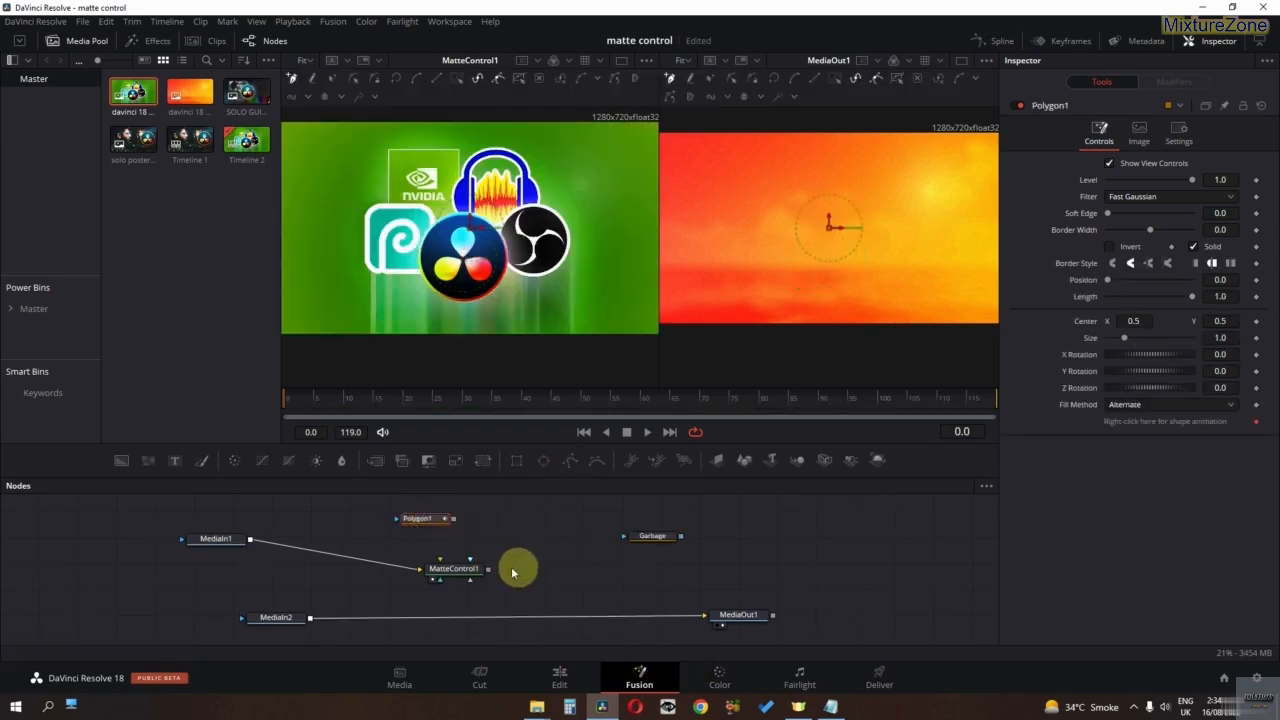
Step: Trace the teal P logo with a closed polygon mask and connect Polygon1 to MatteControl1's Effect Mask input
{"action": "left_click", "coordinate": [362, 253]}
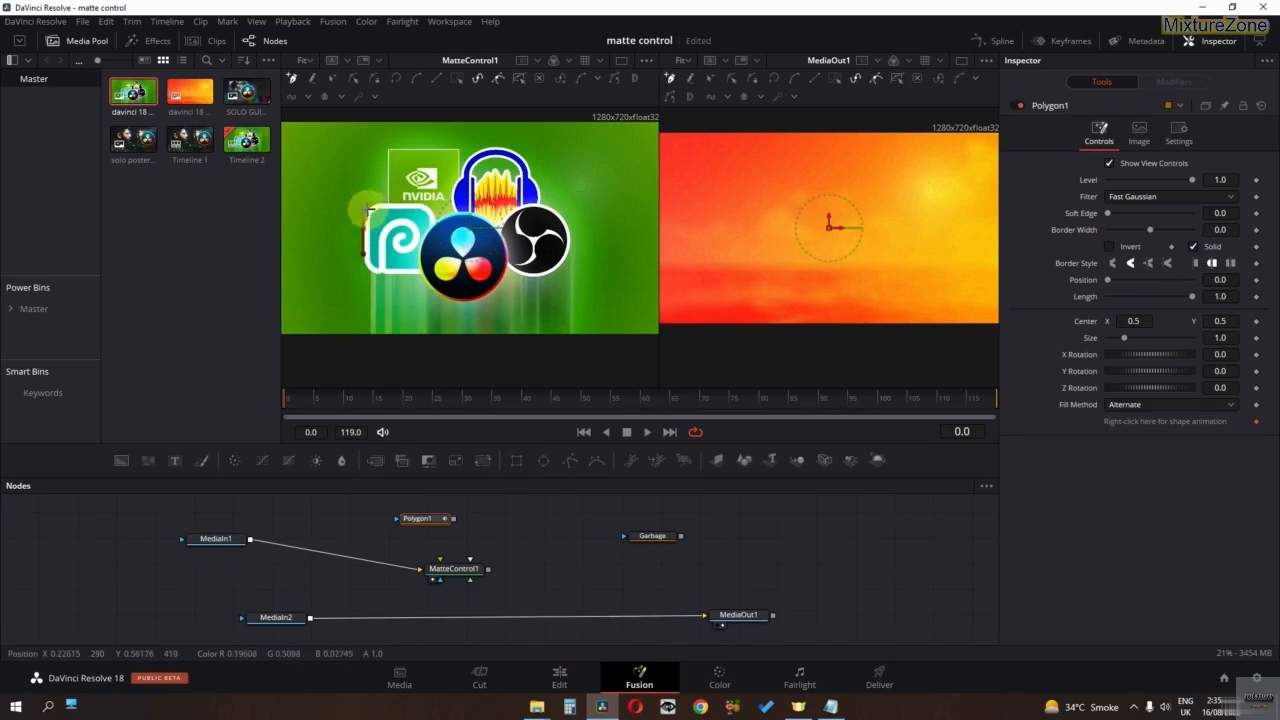
{"action": "double_click", "coordinate": [412, 205]}
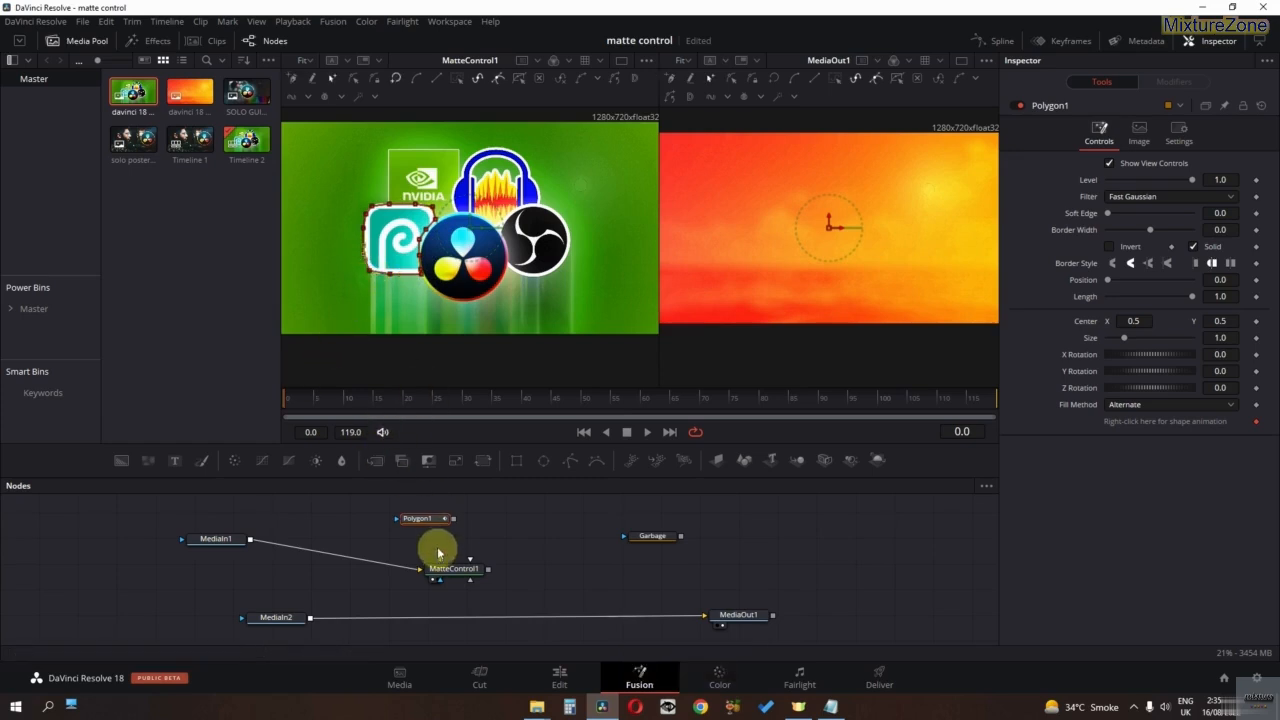
{"action": "left_click_drag", "start_coordinate": [455, 521], "coordinate": [474, 574]}
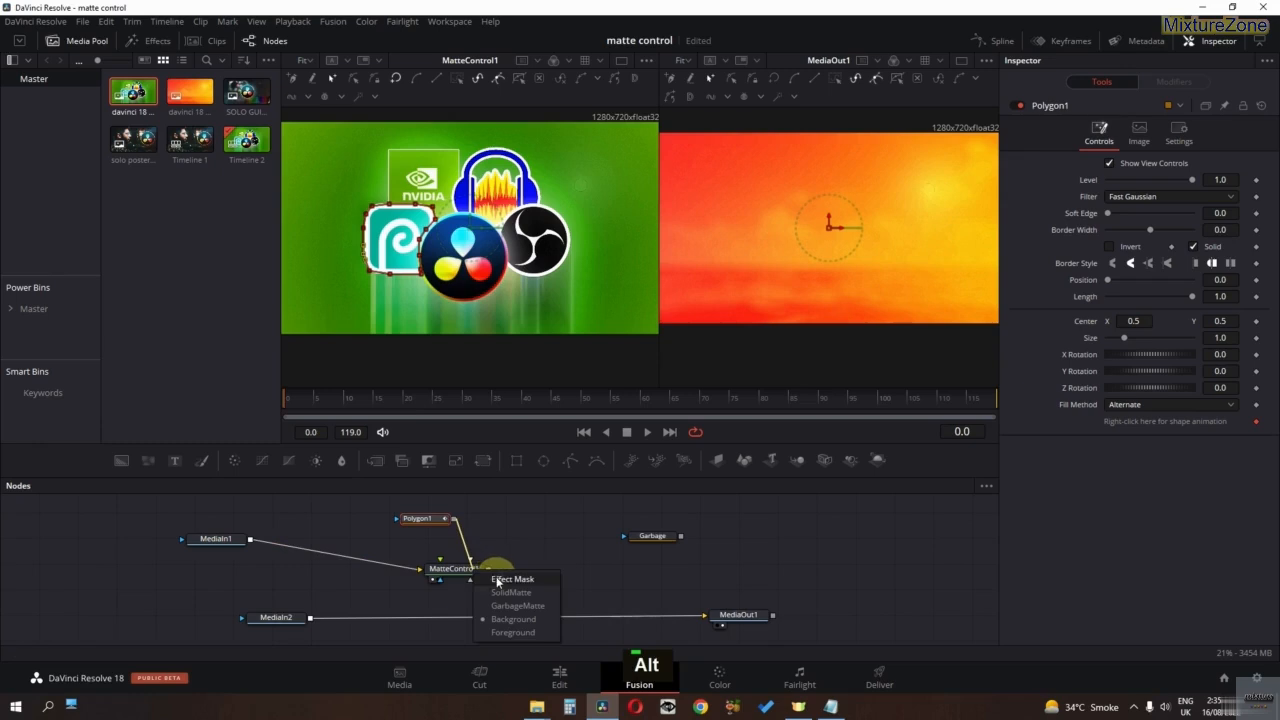
{"action": "left_click", "coordinate": [498, 580]}
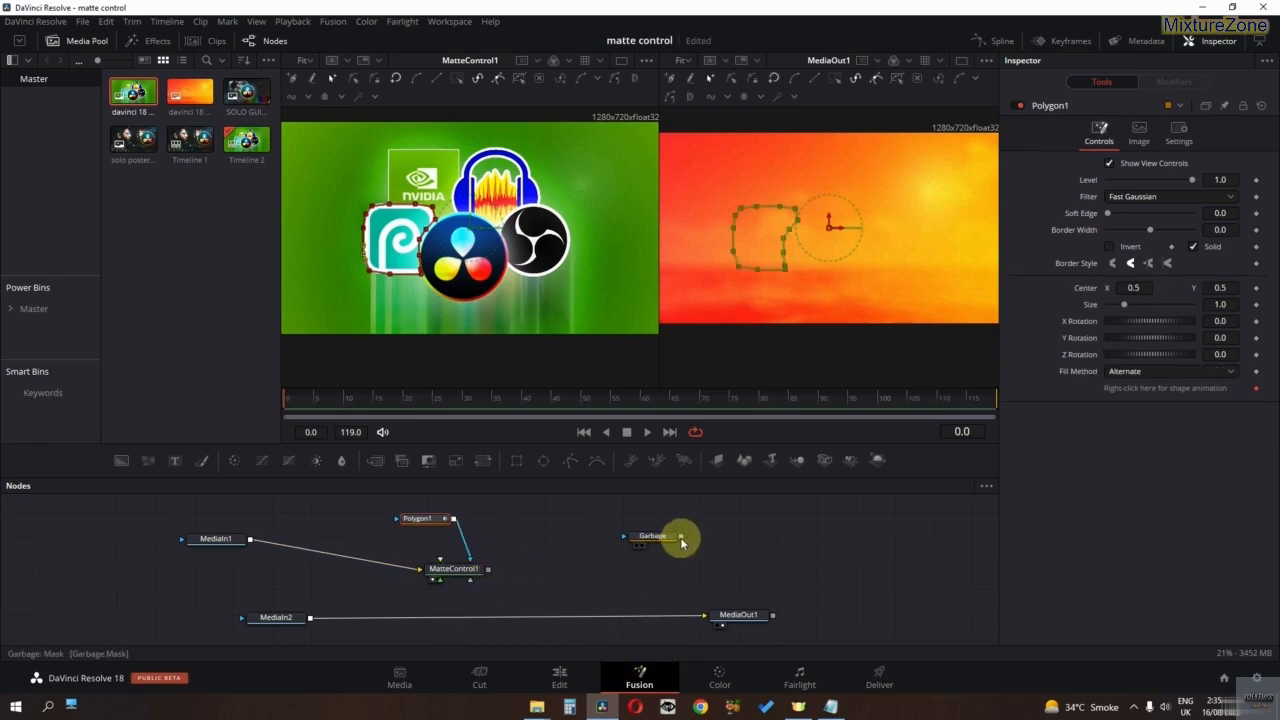
Step: Connect the Garbage mask to MatteControl1's GarbageMatte input and invert the Polygon1 mask
{"action": "left_click_drag", "start_coordinate": [681, 541], "coordinate": [452, 570]}
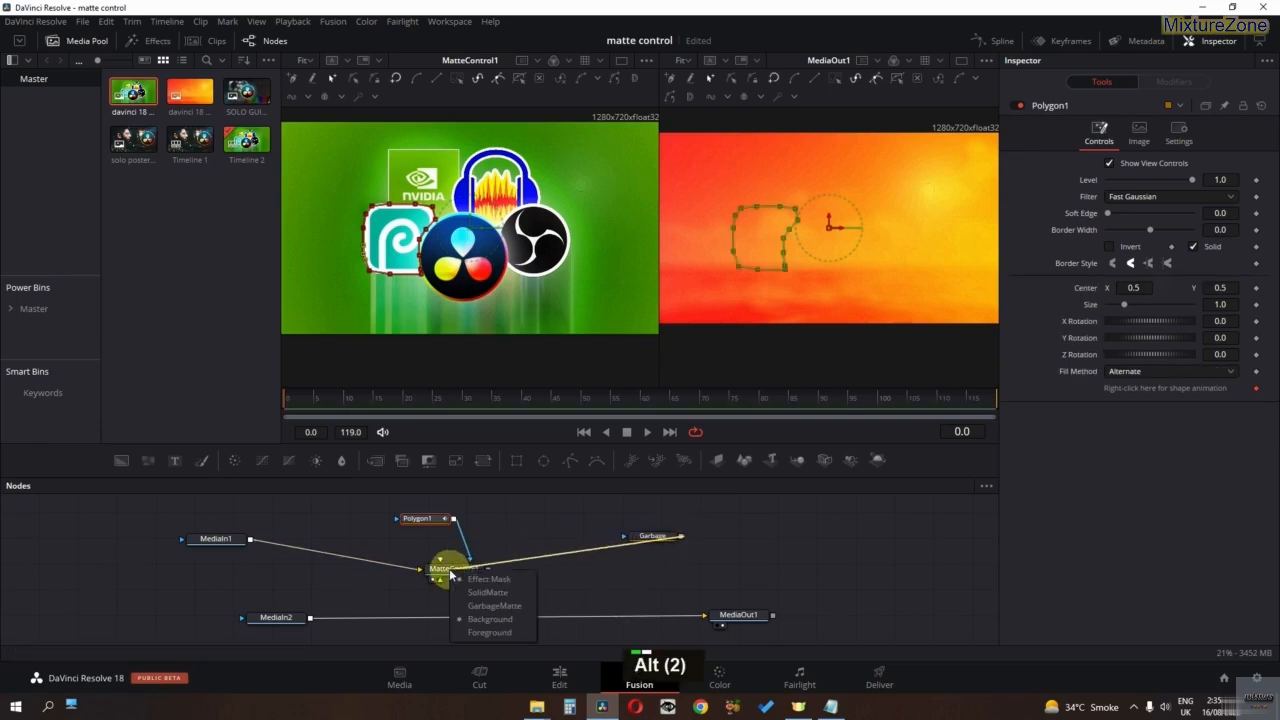
{"action": "left_click", "coordinate": [496, 607]}
{"action": "left_click", "coordinate": [605, 590]}
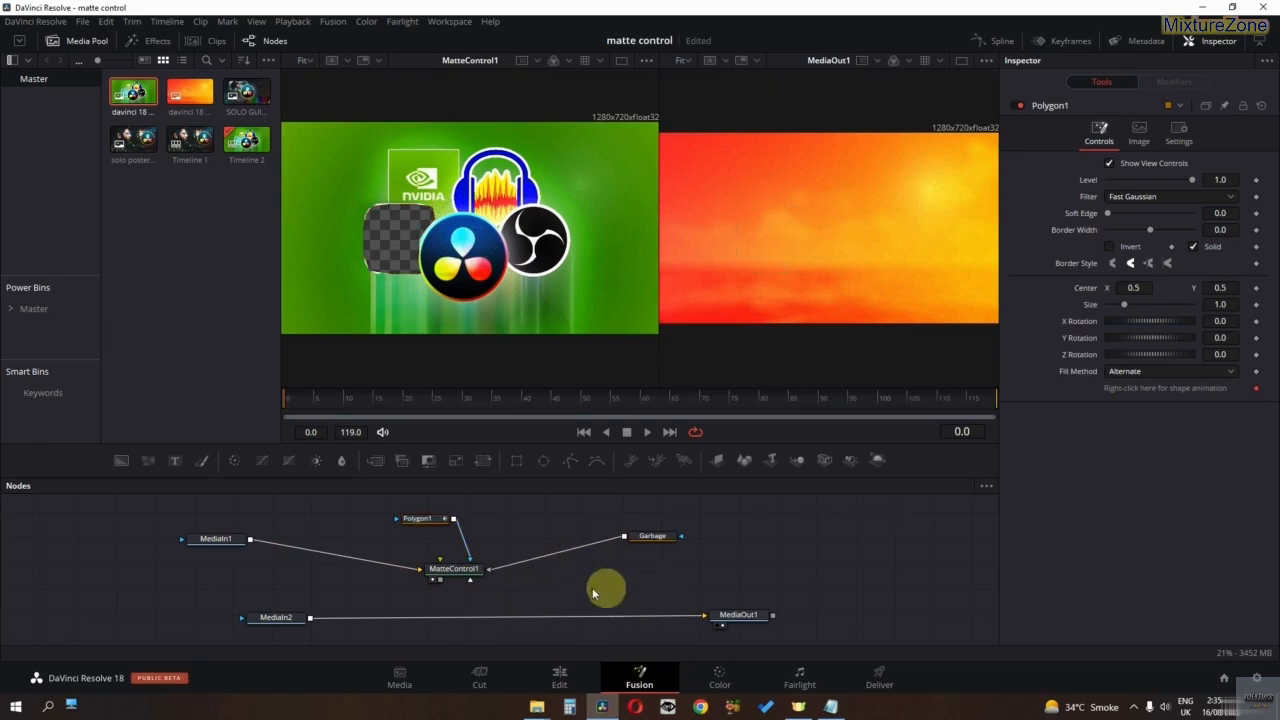
{"action": "left_click", "coordinate": [418, 522]}
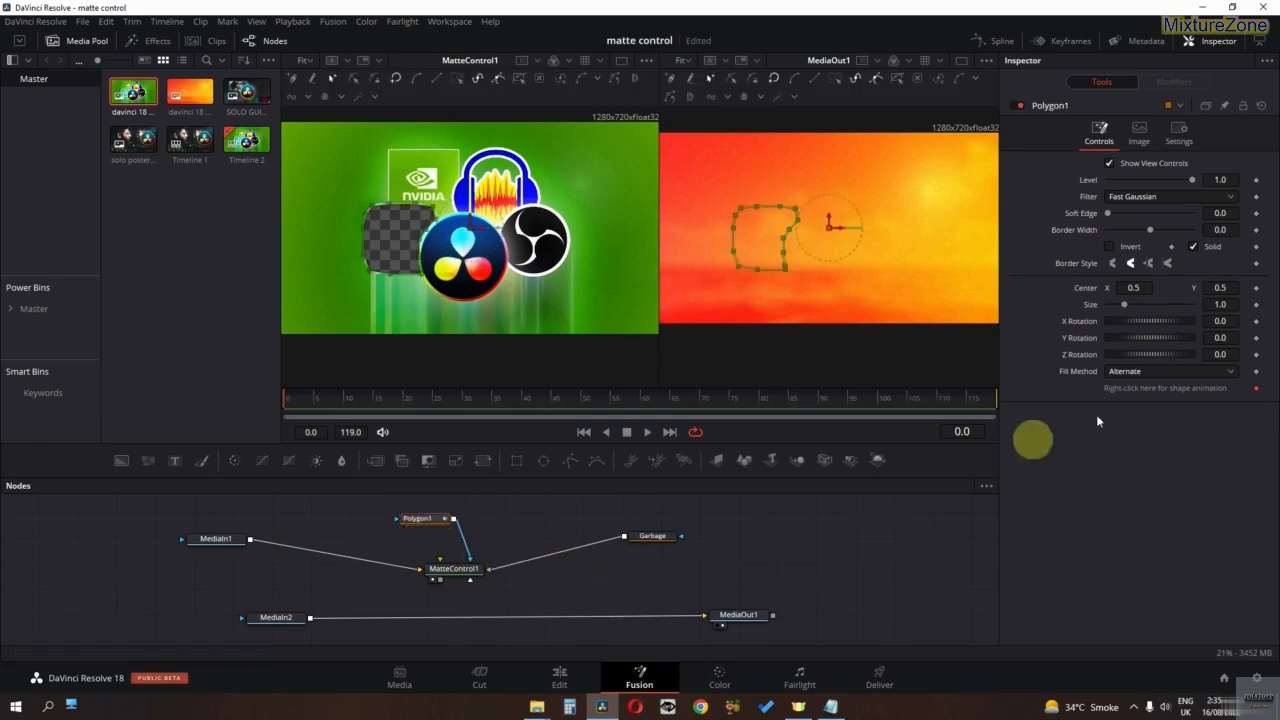
{"action": "left_click", "coordinate": [1111, 249]}
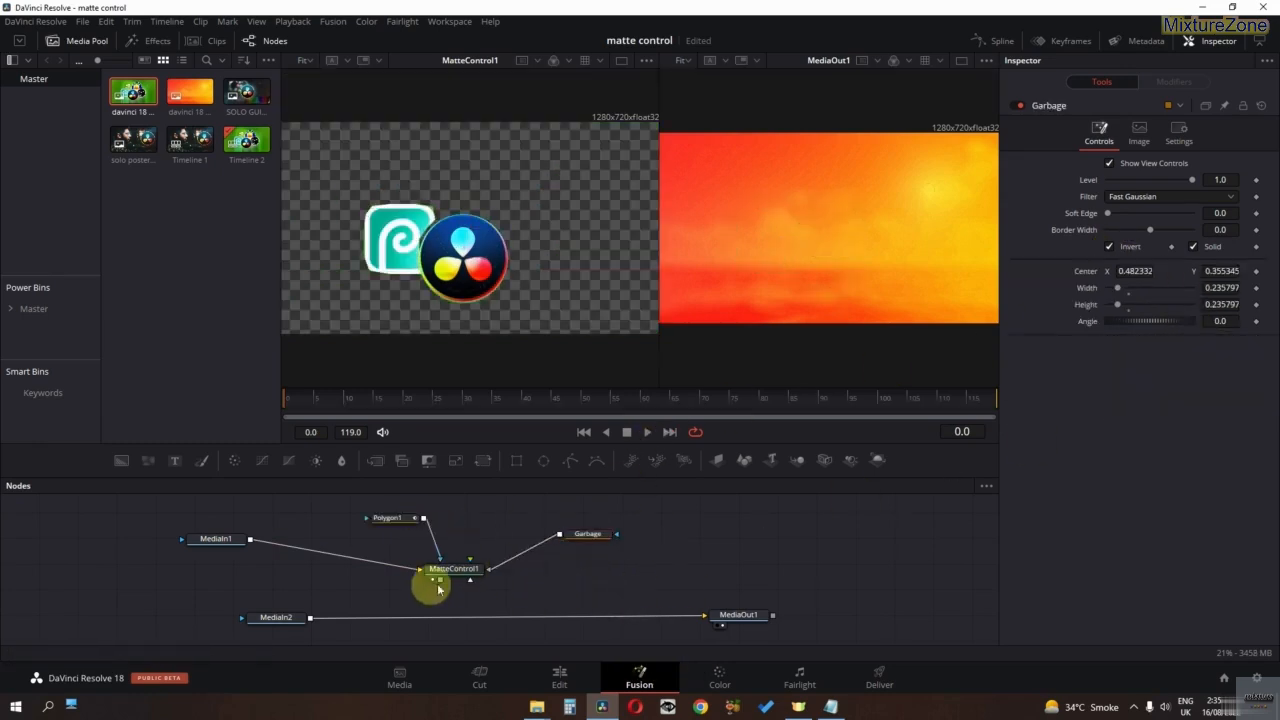
Step: Move the Polygon1 and Garbage mask nodes closer to MatteControl1 in the node graph
{"action": "mouse_move", "coordinate": [398, 523]}
{"action": "left_mouse_down"}
{"action": "mouse_move", "coordinate": [443, 524]}
{"action": "mouse_move", "coordinate": [418, 528]}
{"action": "left_mouse_up"}
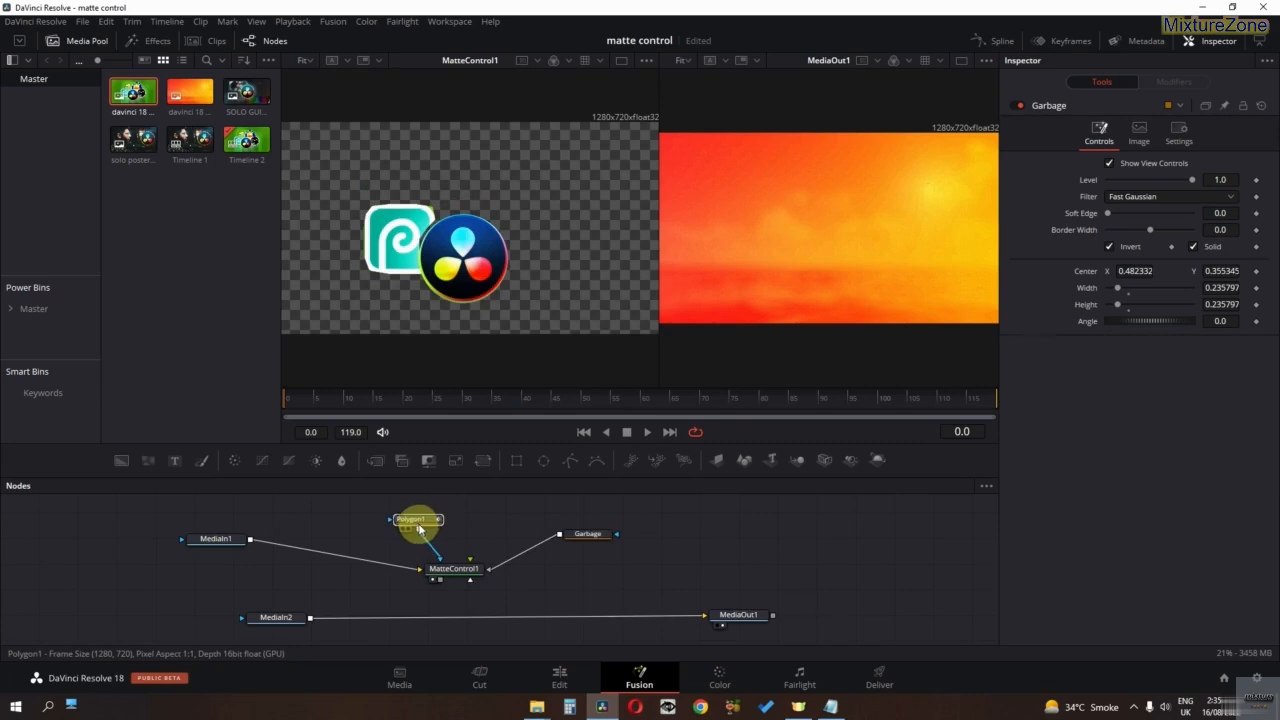
{"action": "left_click", "coordinate": [418, 526]}
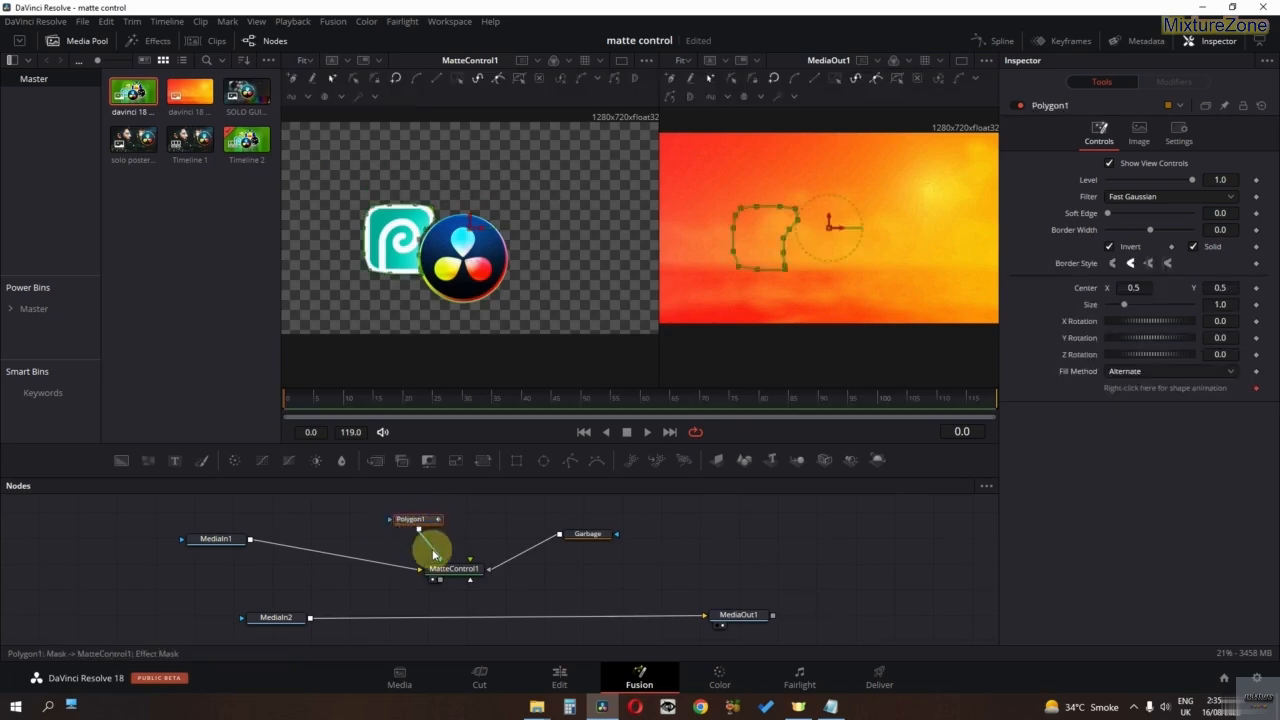
{"action": "left_click_drag", "start_coordinate": [581, 534], "coordinate": [563, 534]}
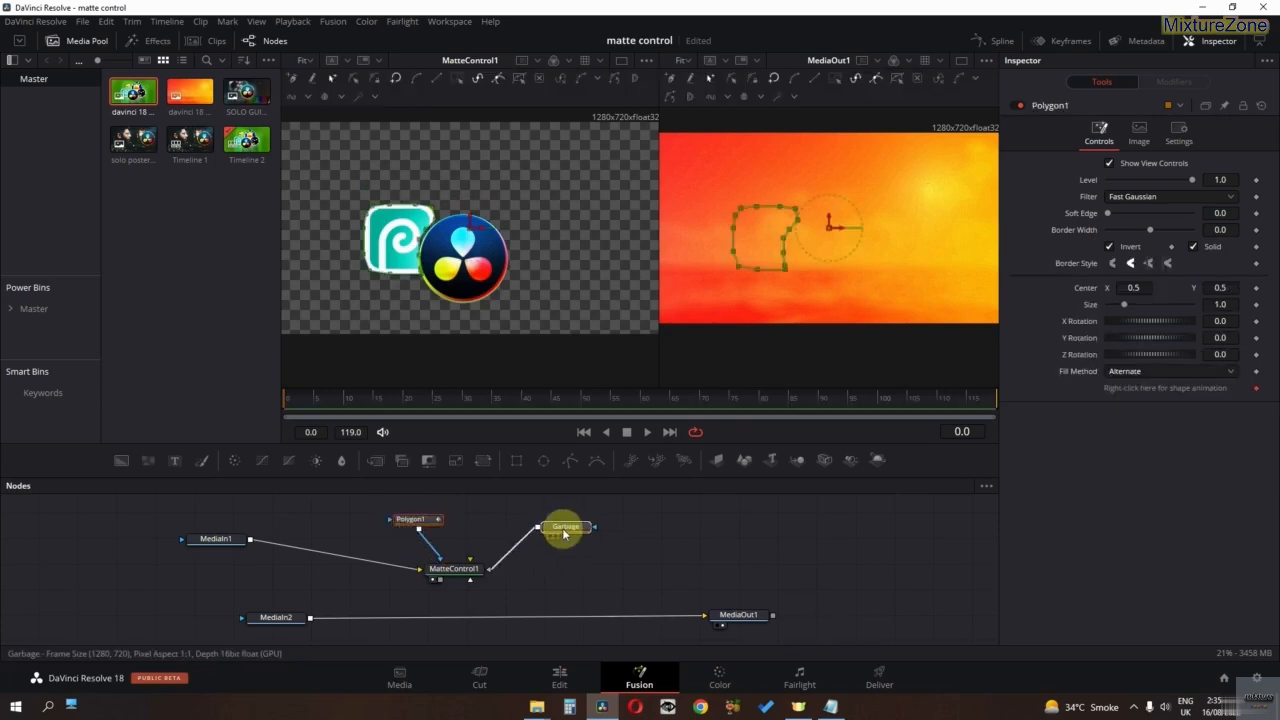
{"action": "left_click", "coordinate": [563, 534]}
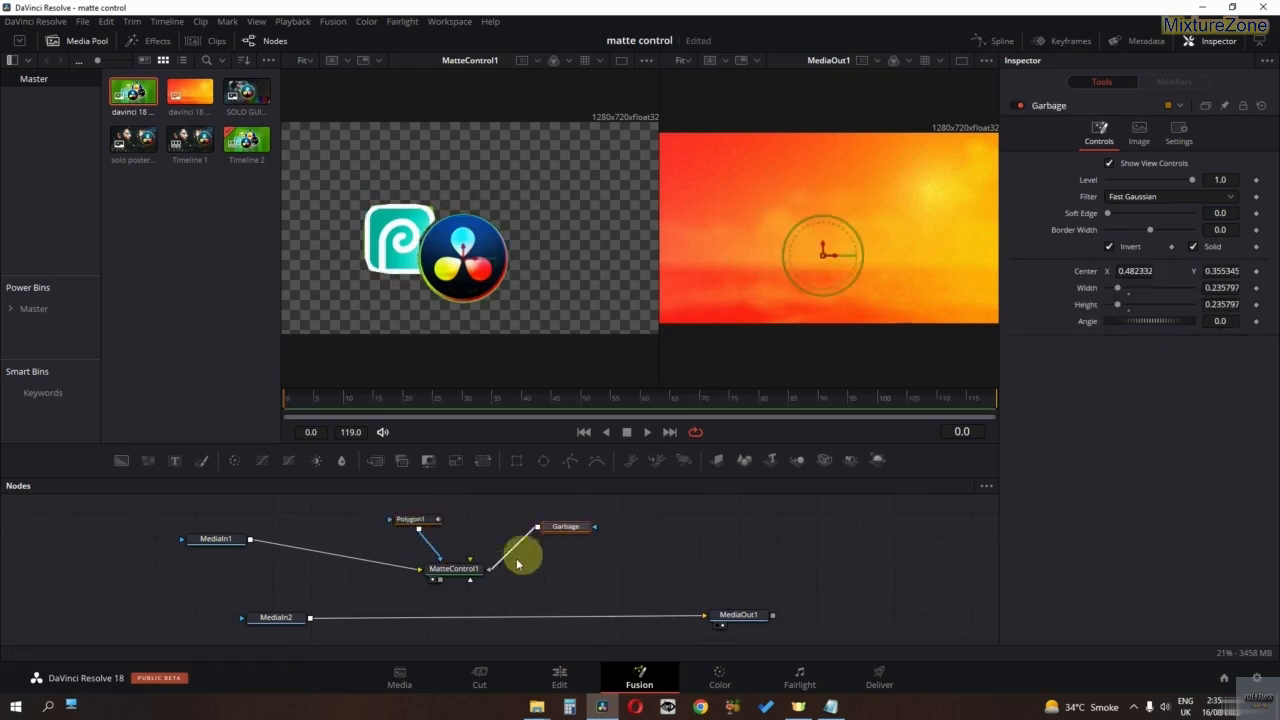
Step: Rename the Polygon1 node to Effectmask
{"action": "right_click", "coordinate": [421, 526]}
{"action": "left_click", "coordinate": [447, 401]}
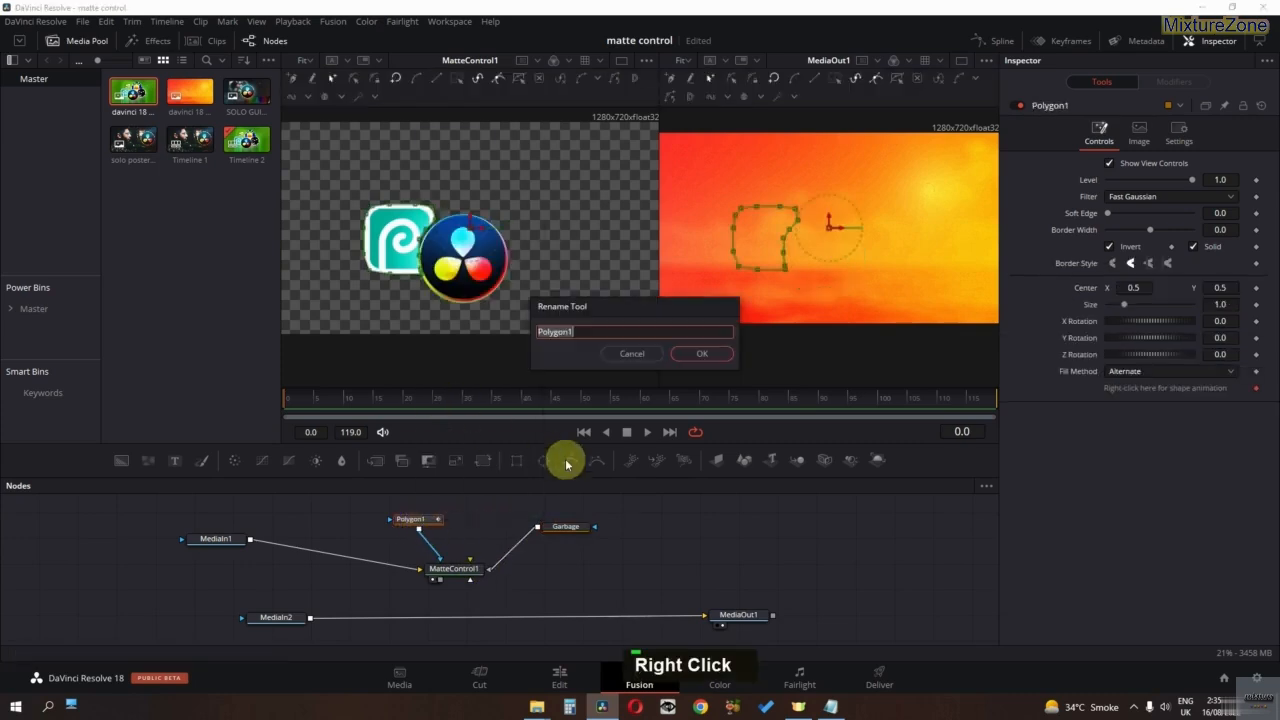
{"action": "type", "text": "Effect"}
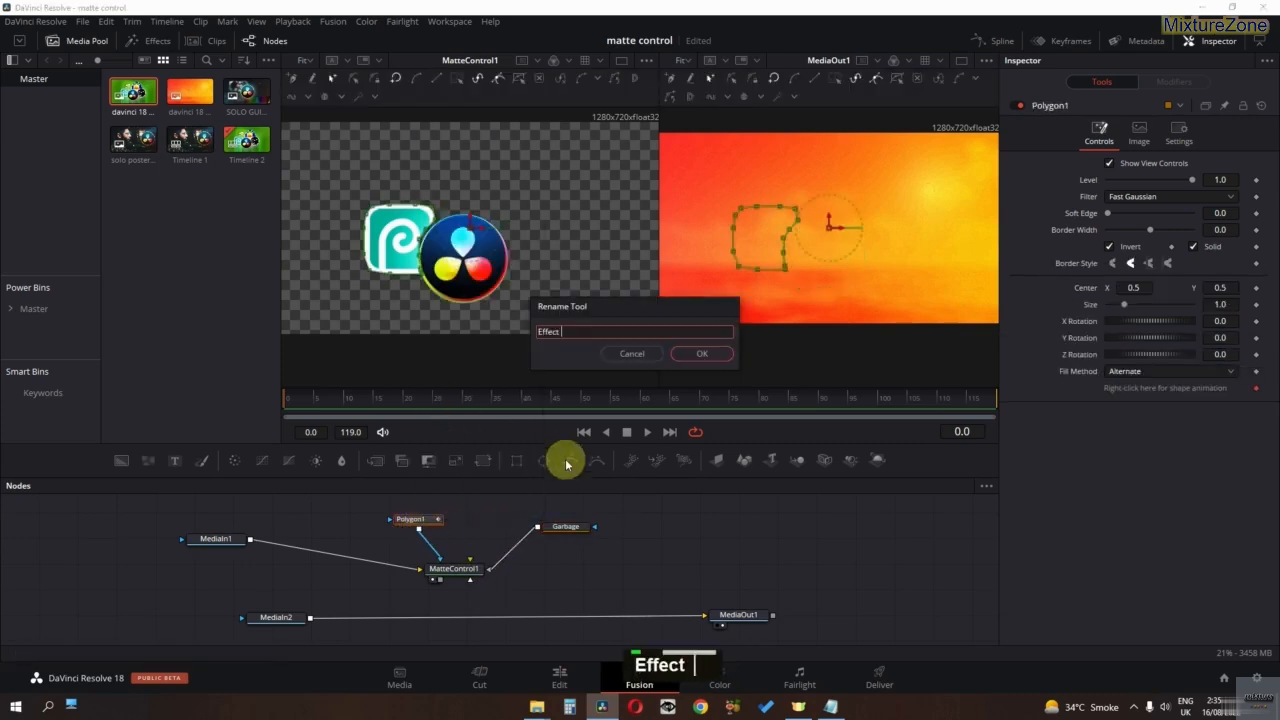
{"action": "type", "text": " jas"}
{"action": "key", "text": "BackSpace"}
{"action": "key", "text": "BackSpace"}
{"action": "key", "text": "BackSpace"}
{"action": "type", "text": "mask"}
{"action": "key", "text": "Return"}
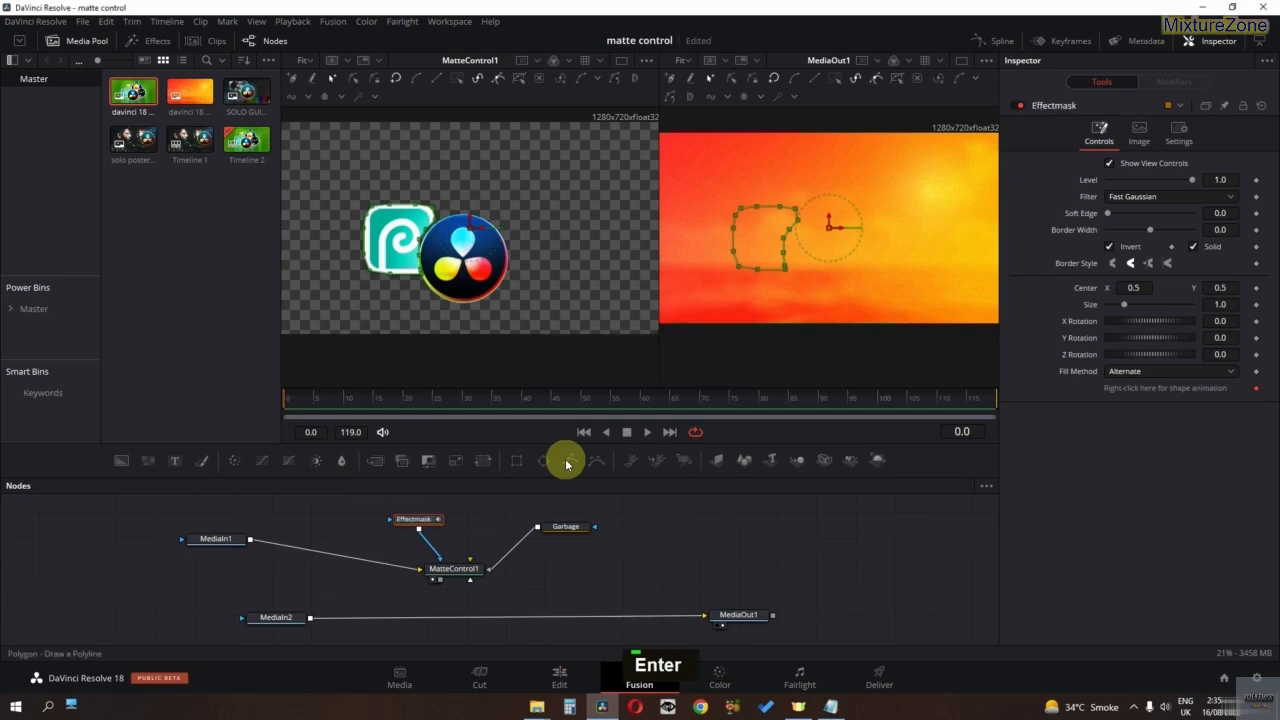
Step: Move Effectmask aside, add an unconnected Ellipse mask node above MatteControl1, and detach the Effectmask and Garbage nodes
{"action": "left_click", "coordinate": [462, 536]}
{"action": "left_click_drag", "start_coordinate": [404, 520], "coordinate": [322, 513]}
{"action": "left_click_drag", "start_coordinate": [545, 466], "coordinate": [468, 513]}
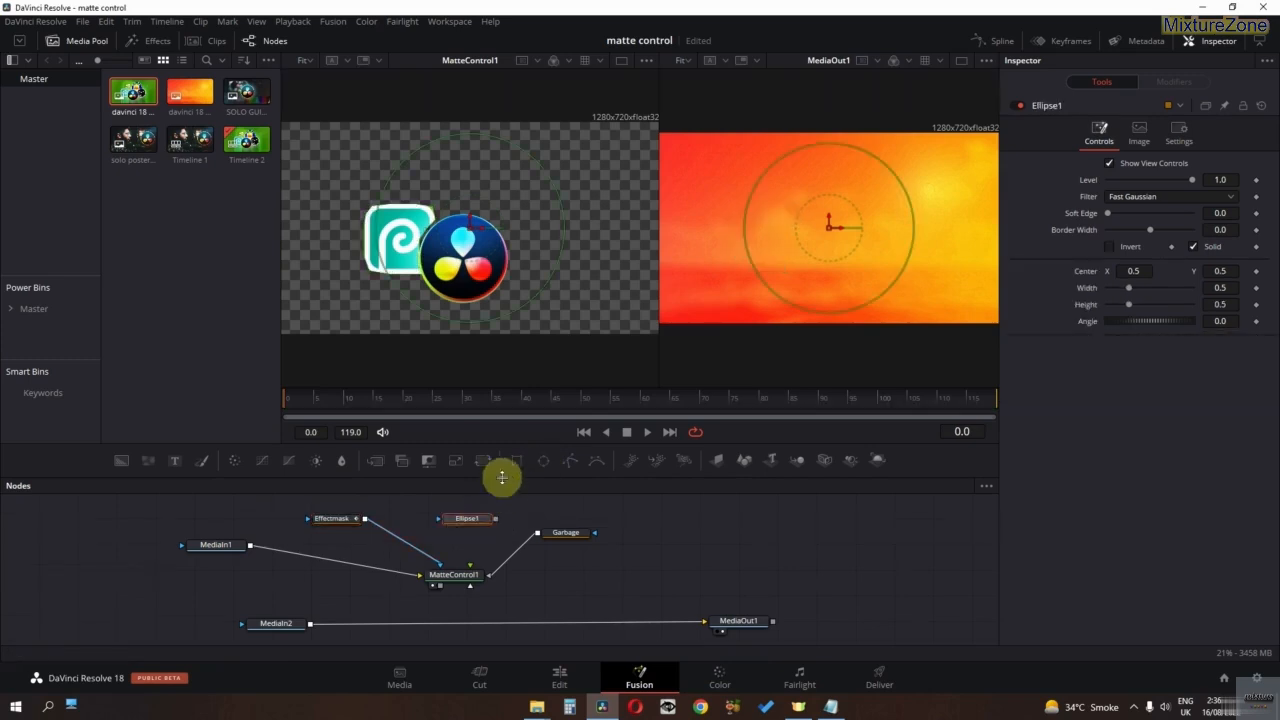
{"action": "left_click", "coordinate": [502, 569]}
{"action": "left_click", "coordinate": [433, 560]}
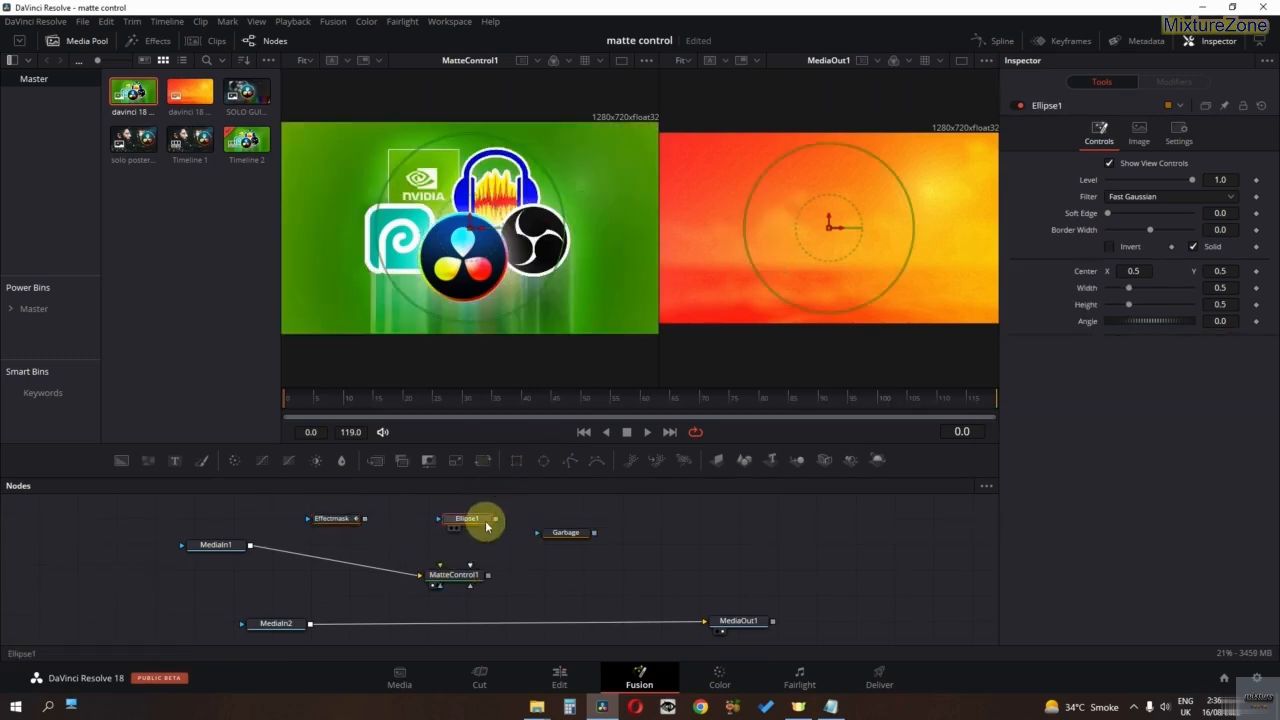
Step: Fit Ellipse1 around the black OBS logo at about 0.186 width and height and connect it to MatteControl1's Foreground input
{"action": "left_click_drag", "start_coordinate": [523, 302], "coordinate": [534, 244]}
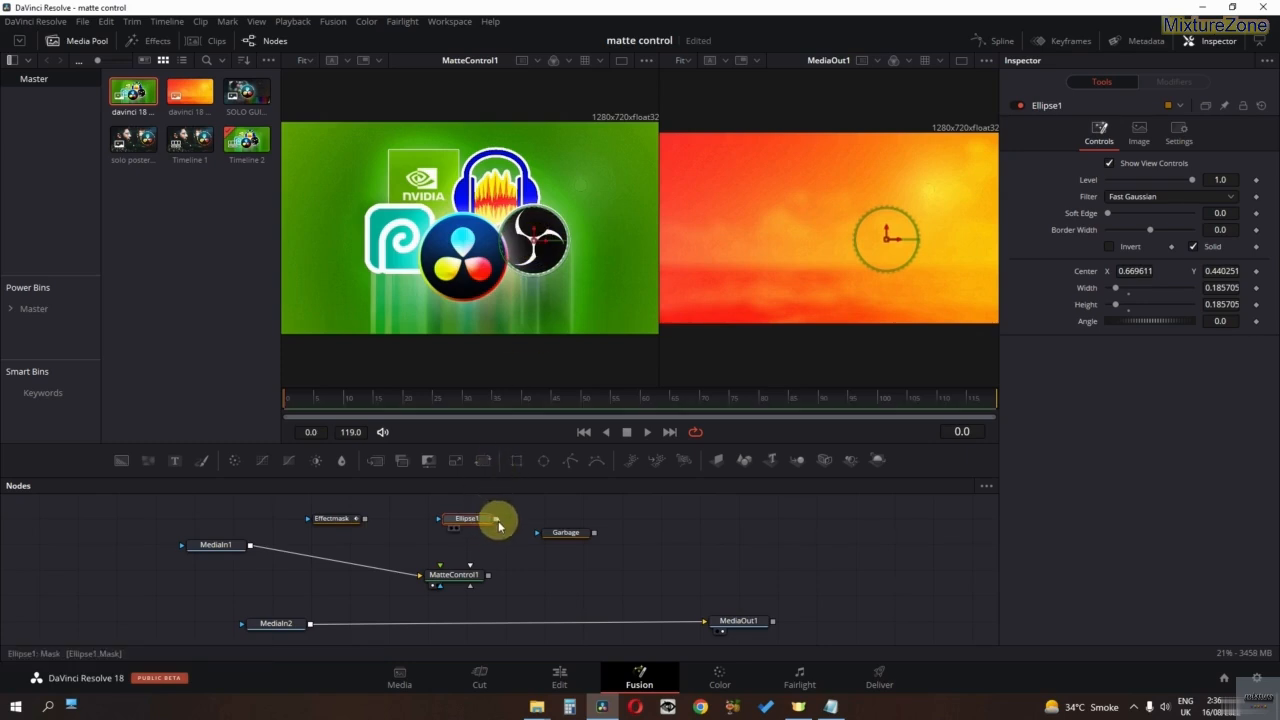
{"action": "left_click_drag", "start_coordinate": [496, 519], "coordinate": [452, 574]}
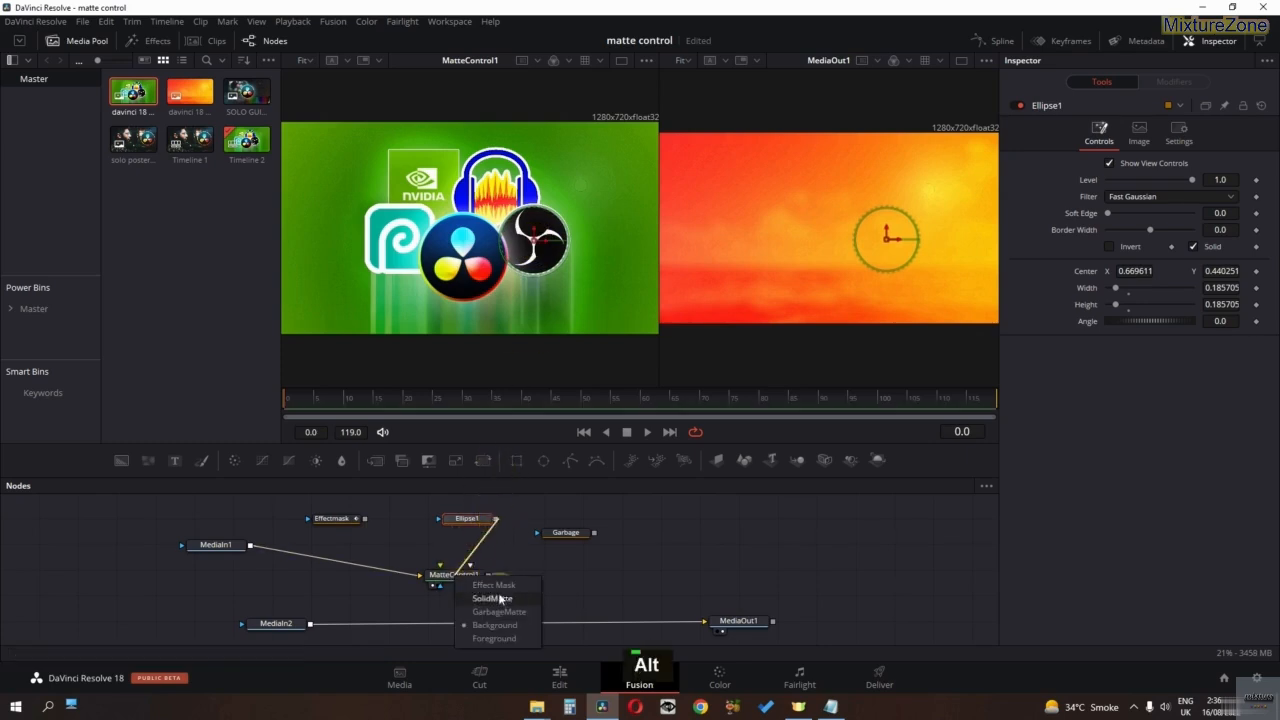
{"action": "left_click", "coordinate": [494, 639]}
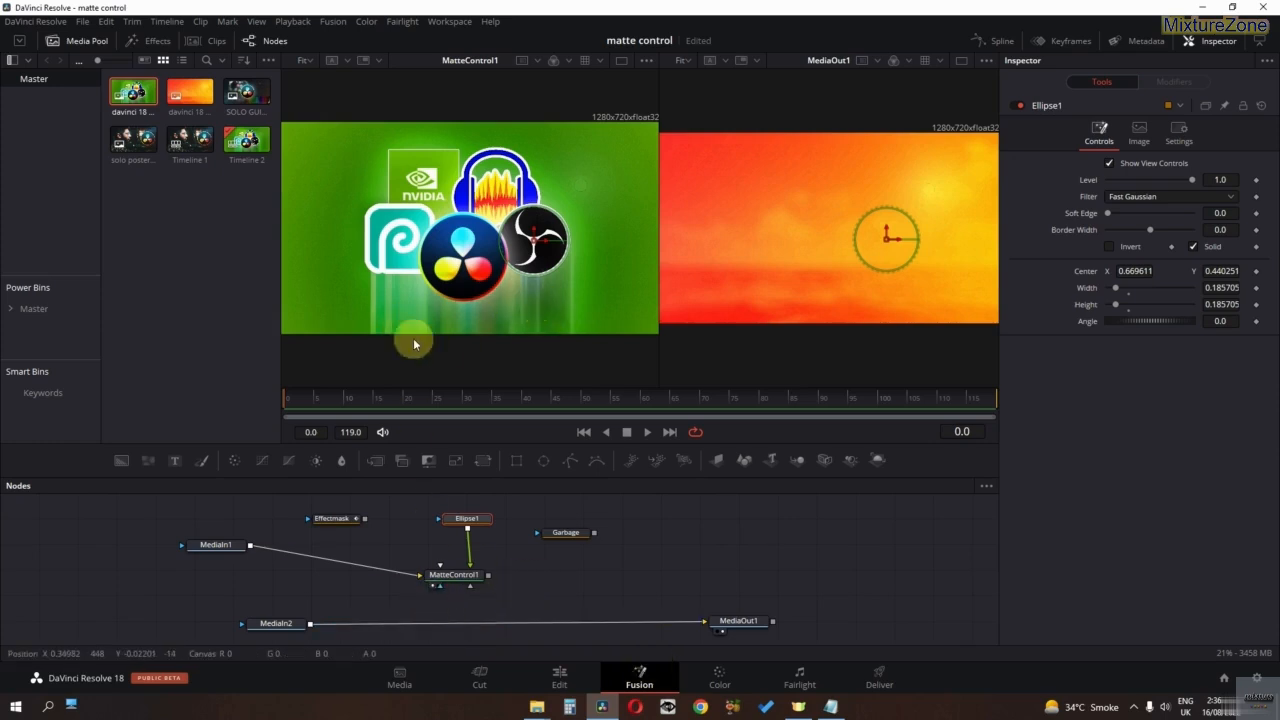
Step: Set MatteControl1's Combine mode to Combine Alpha and enable Post Multiply Image
{"action": "left_click", "coordinate": [450, 580]}
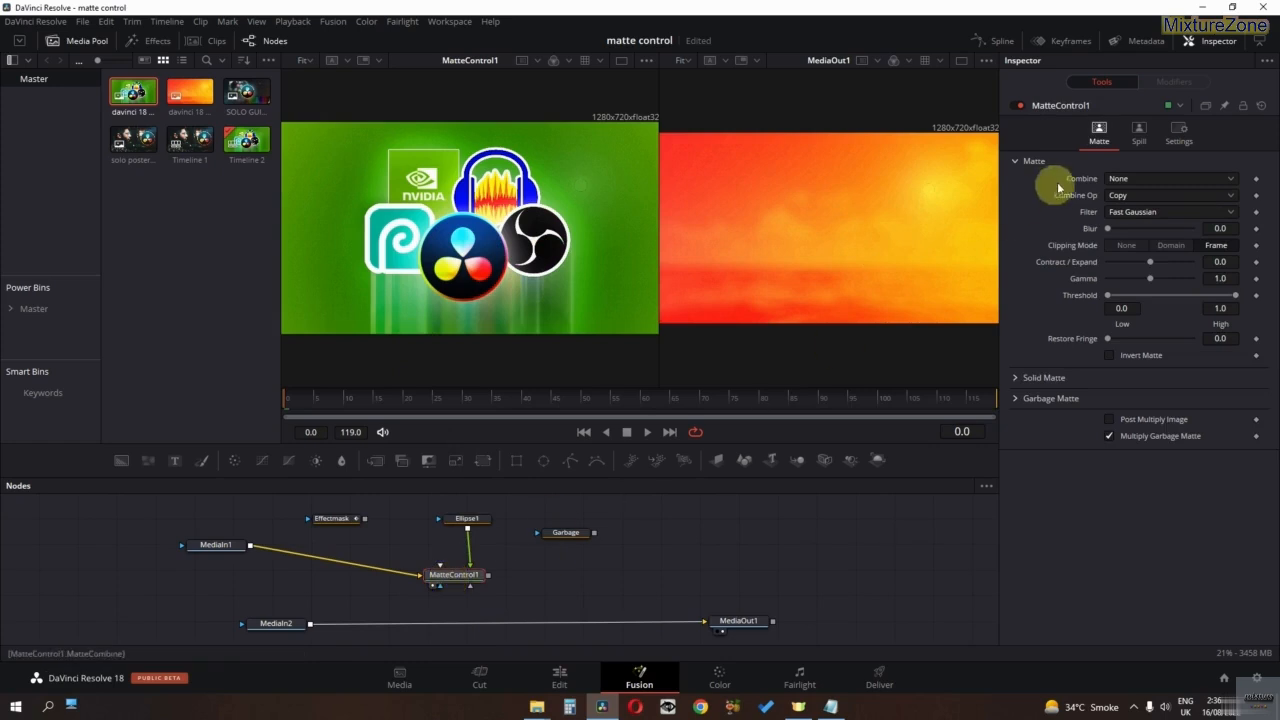
{"action": "left_click", "coordinate": [1152, 178]}
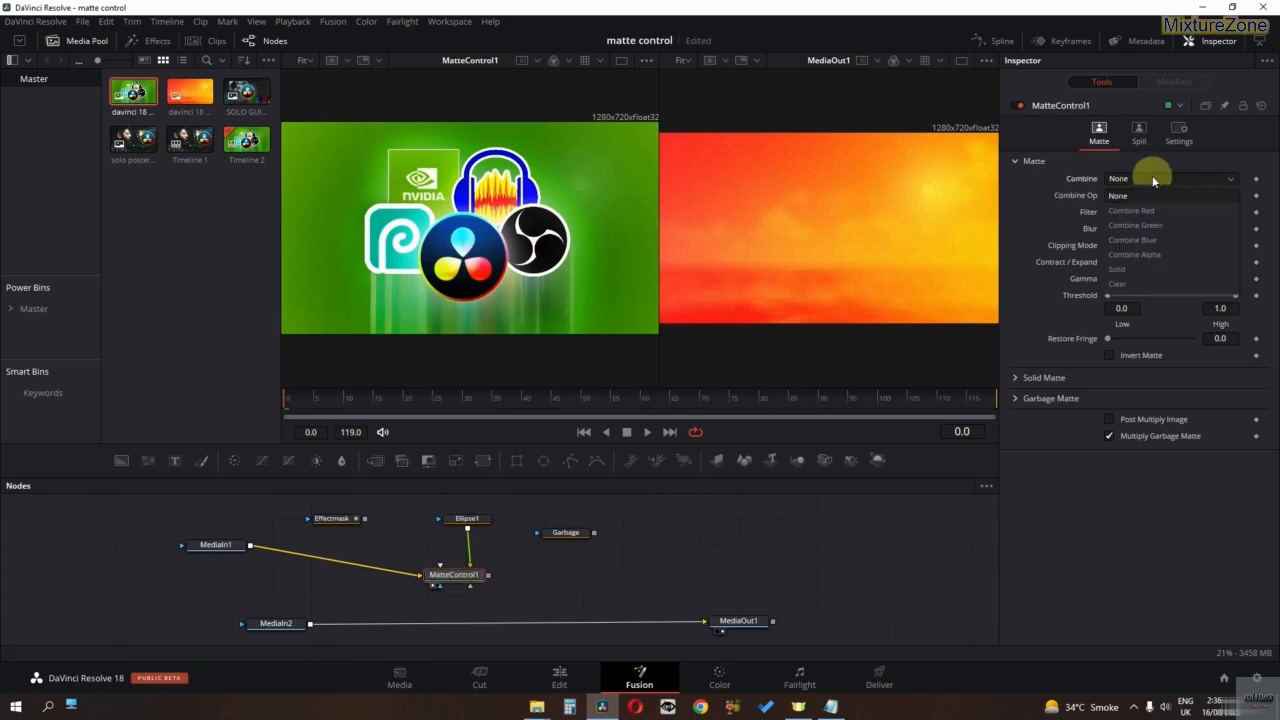
{"action": "left_click", "coordinate": [1172, 256]}
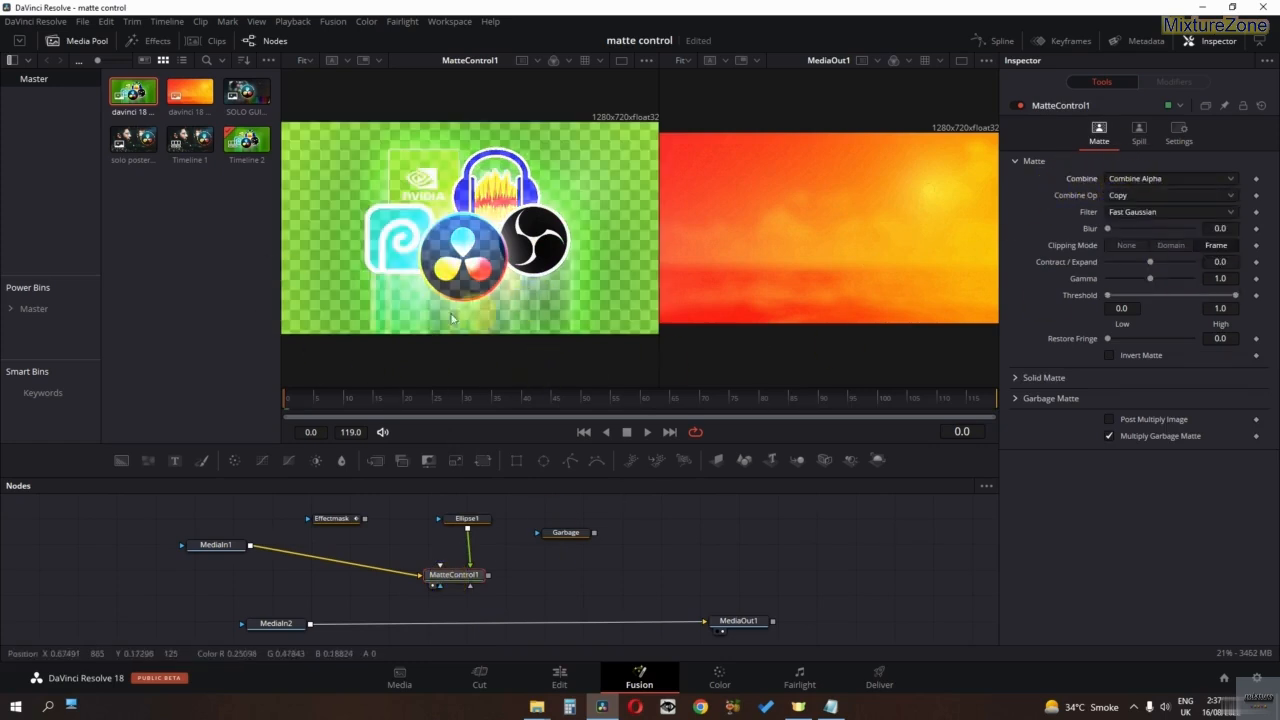
{"action": "left_click", "coordinate": [1109, 425]}
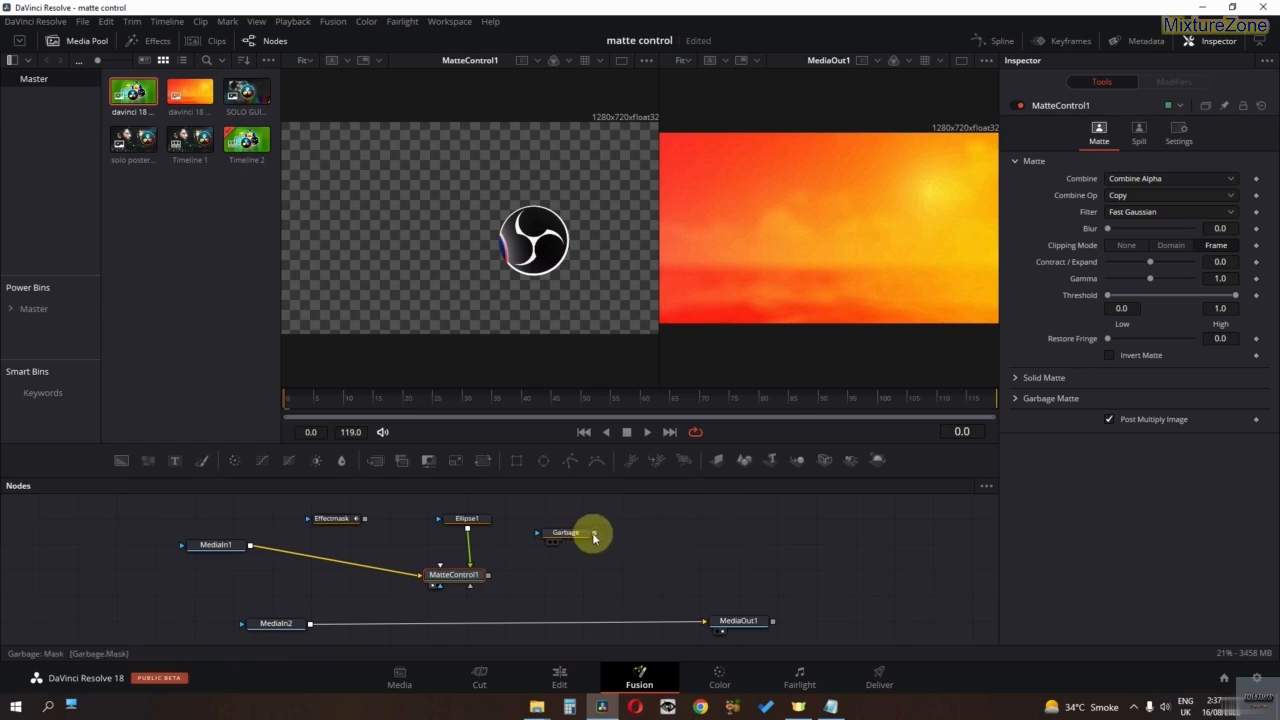
Step: Attach the Garbage node to MatteControl1's GarbageMatte input and the Effectmask node to its Effect Mask input
{"action": "left_click_drag", "start_coordinate": [594, 532], "coordinate": [466, 576]}
{"action": "left_click", "coordinate": [516, 608]}
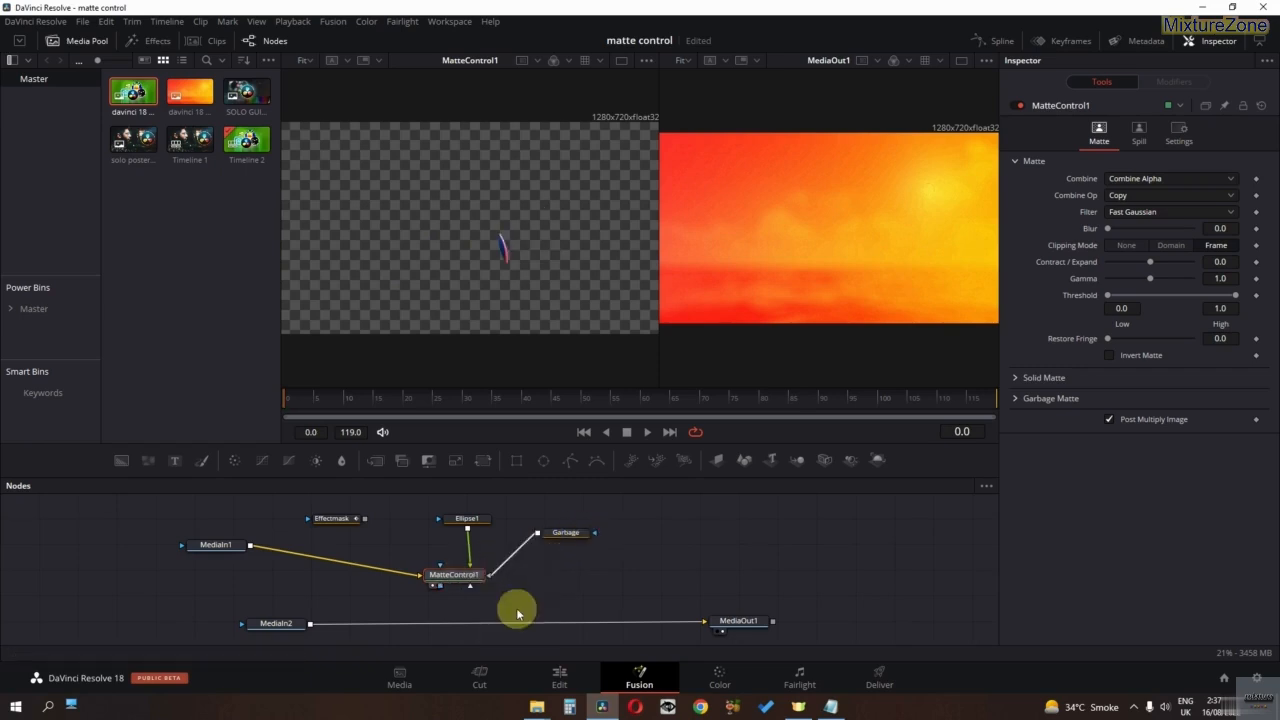
{"action": "left_click", "coordinate": [474, 325]}
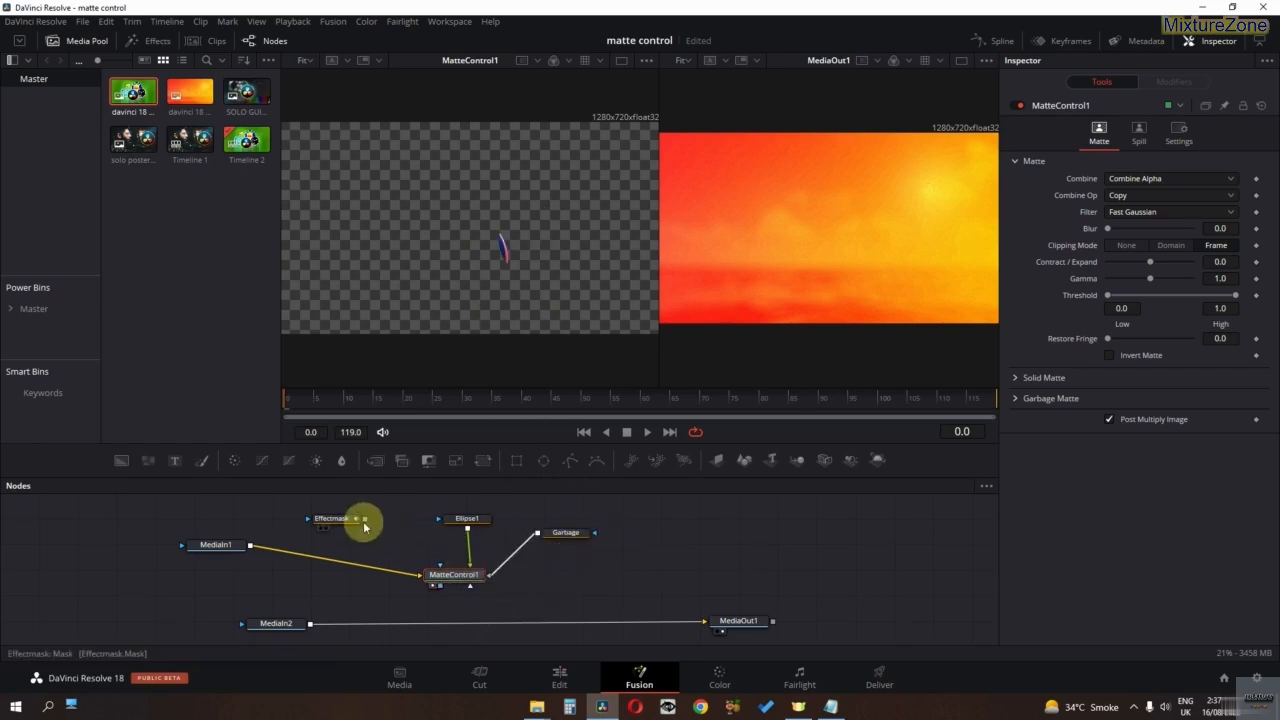
{"action": "left_click_drag", "start_coordinate": [365, 518], "coordinate": [450, 577]}
{"action": "left_click", "coordinate": [472, 582]}
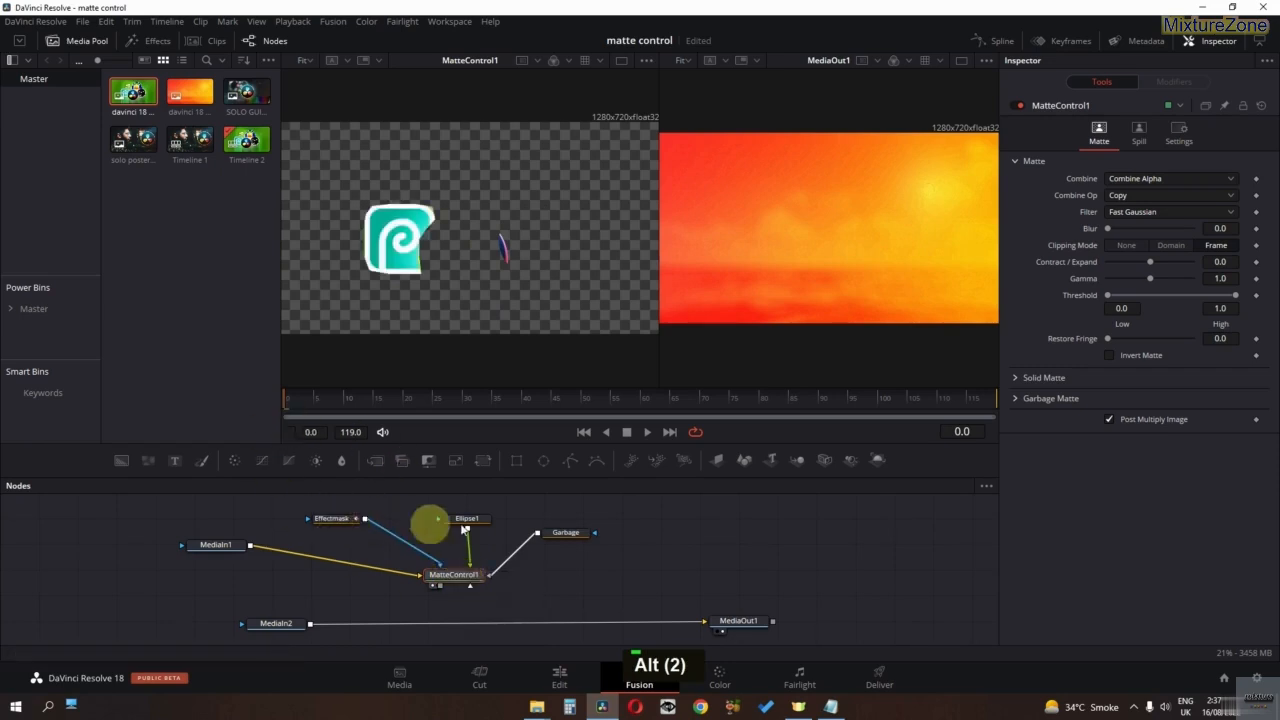
Step: Detach all masks from MatteControl1 and add an unconnected Rectangle mask centred at about X 0.479, Y -0.138 over the image's lower edge
{"action": "left_click_drag", "start_coordinate": [521, 486], "coordinate": [561, 590]}
{"action": "left_click", "coordinate": [498, 568]}
{"action": "left_click", "coordinate": [473, 566]}
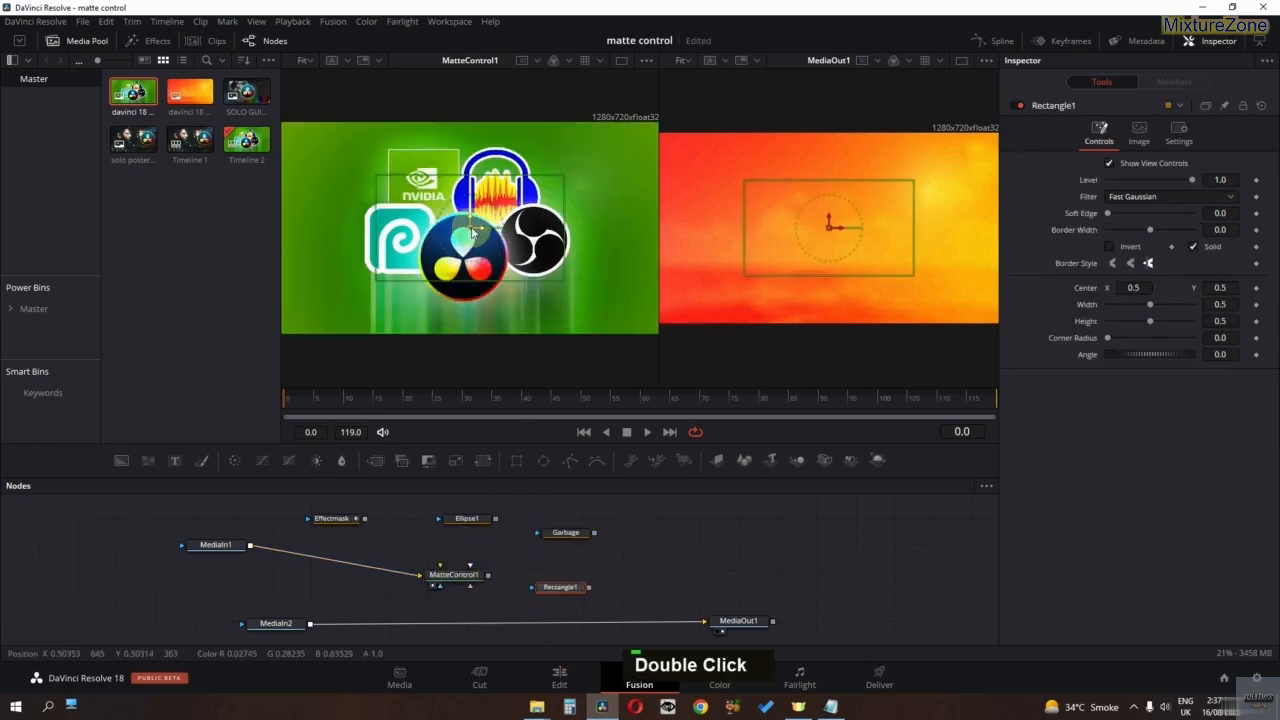
{"action": "left_click_drag", "start_coordinate": [473, 232], "coordinate": [460, 361]}
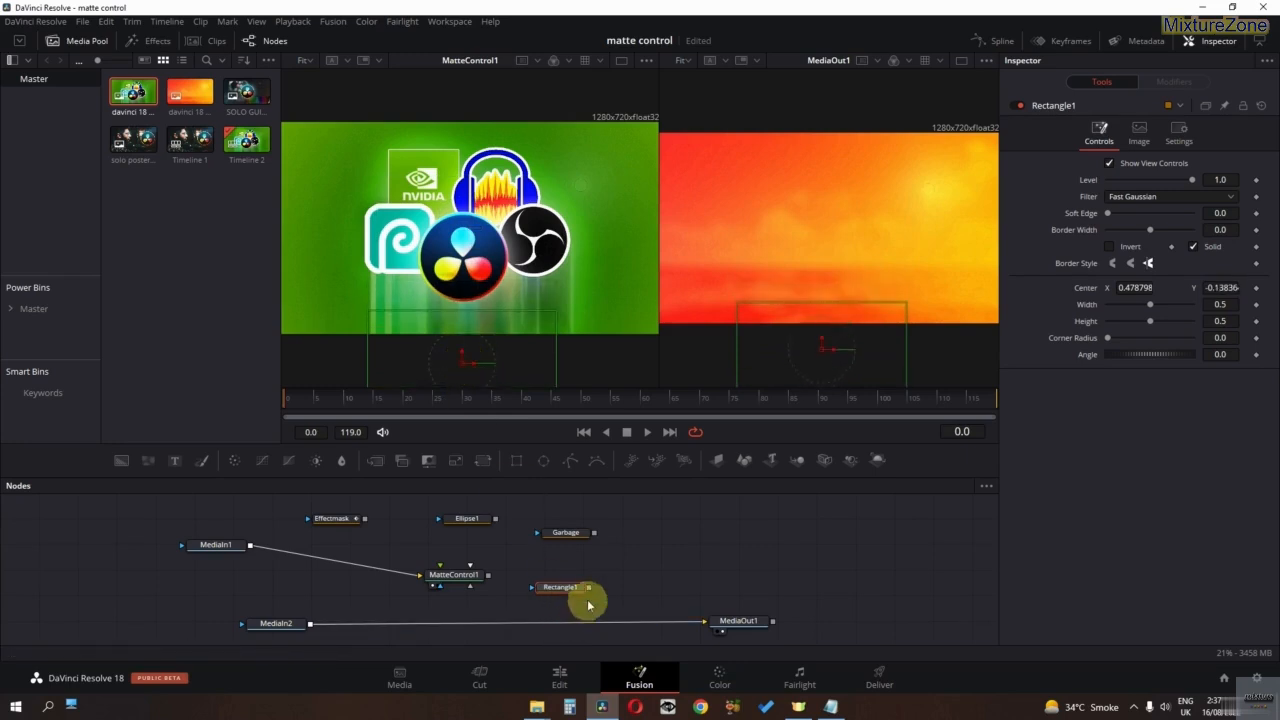
Step: Connect Rectangle1 to MatteControl1's SolidMatte input and Ellipse1 to its Foreground input
{"action": "left_click_drag", "start_coordinate": [589, 587], "coordinate": [508, 604]}
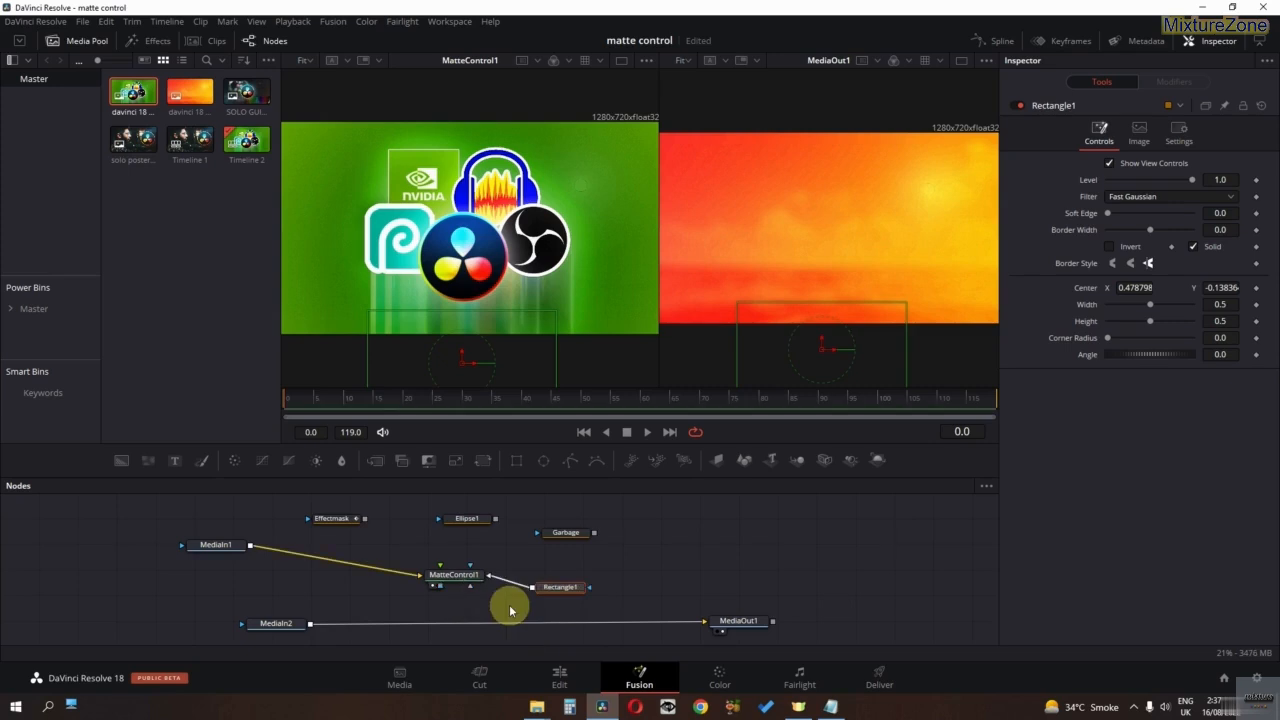
{"action": "left_click_drag", "start_coordinate": [496, 519], "coordinate": [469, 582]}
{"action": "key", "text": "alt"}
{"action": "left_click_drag", "start_coordinate": [497, 643], "coordinate": [497, 643]}
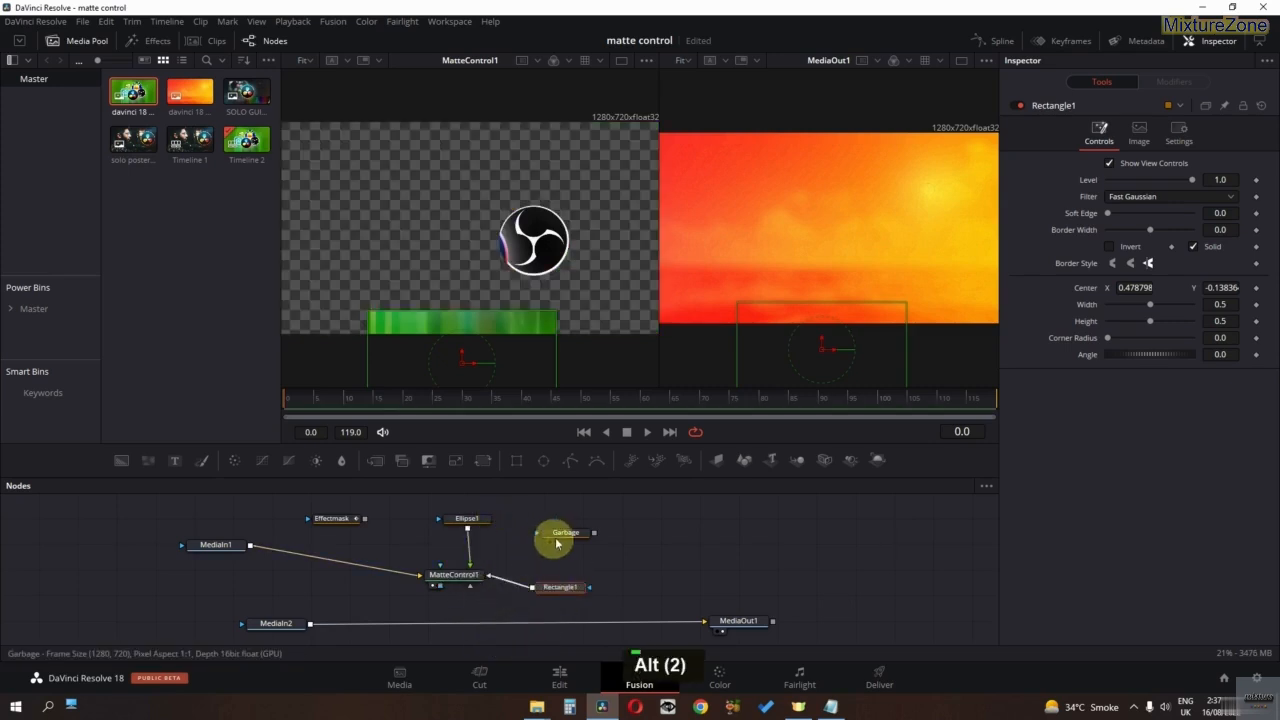
Step: Reconnect Garbage to MatteControl1's GarbageMatte input and Effectmask to its Effect Mask input
{"action": "left_click", "coordinate": [568, 532]}
{"action": "left_click_drag", "start_coordinate": [594, 533], "coordinate": [471, 585]}
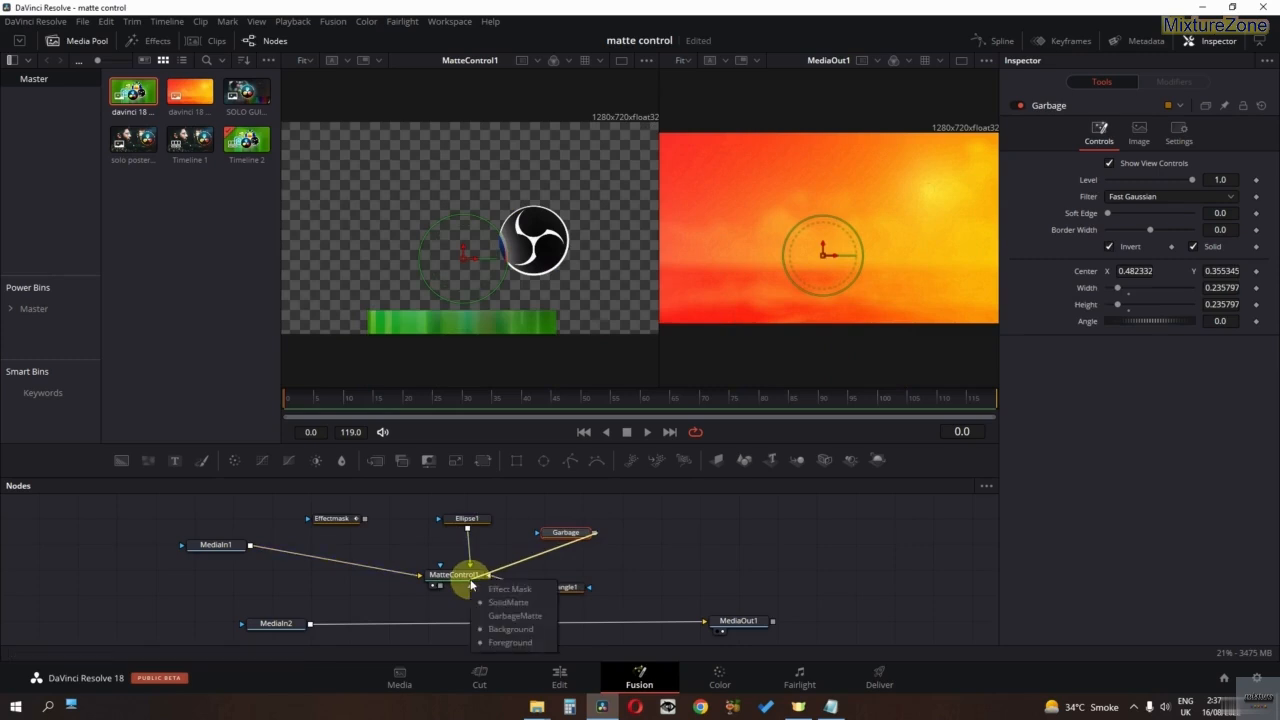
{"action": "left_click", "coordinate": [513, 617]}
{"action": "left_click_drag", "start_coordinate": [366, 518], "coordinate": [436, 588]}
{"action": "key", "text": "alt"}
{"action": "key", "text": "alt"}
{"action": "left_click", "coordinate": [468, 592]}
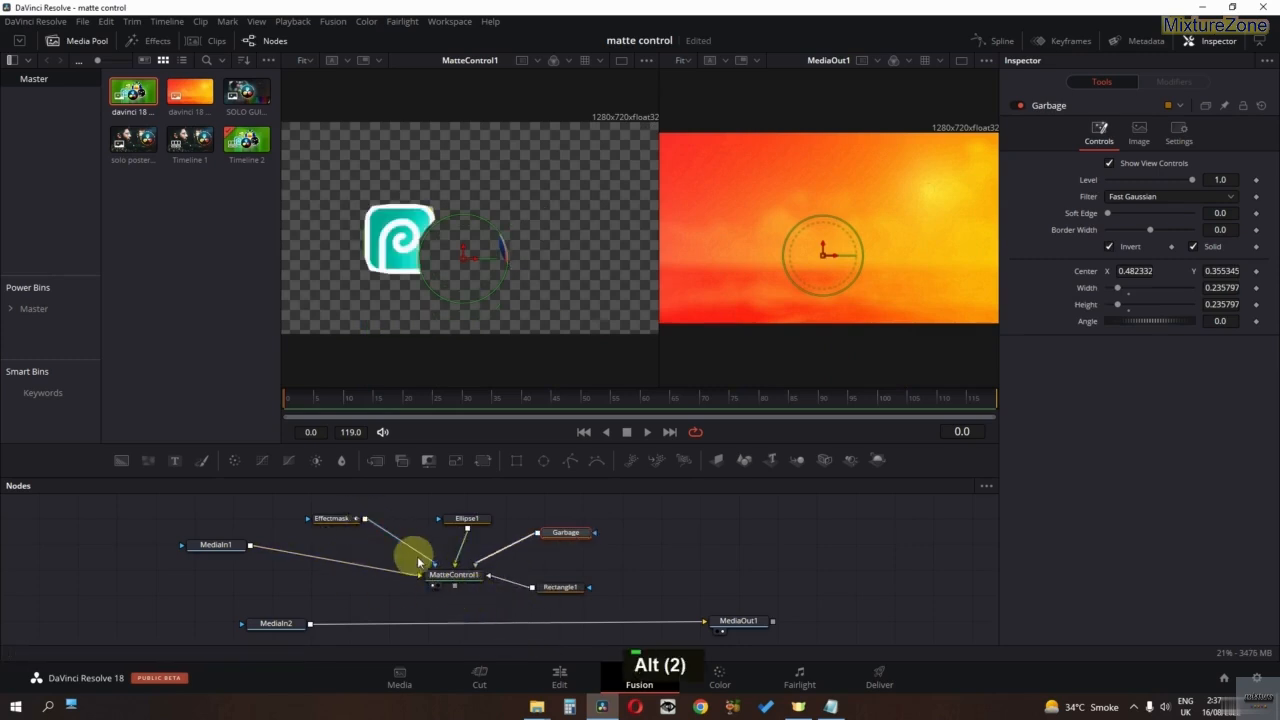
Step: Rename the Ellipse1 node to forground
{"action": "right_click", "coordinate": [462, 522]}
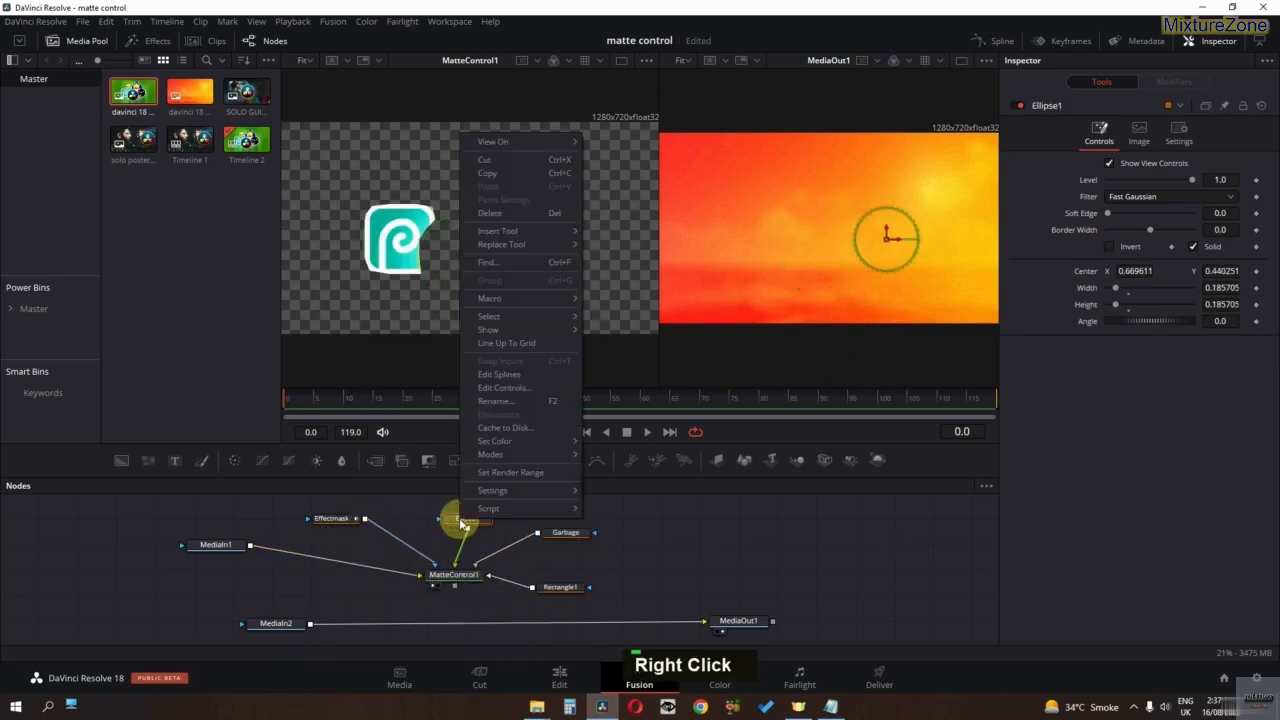
{"action": "left_click", "coordinate": [491, 401]}
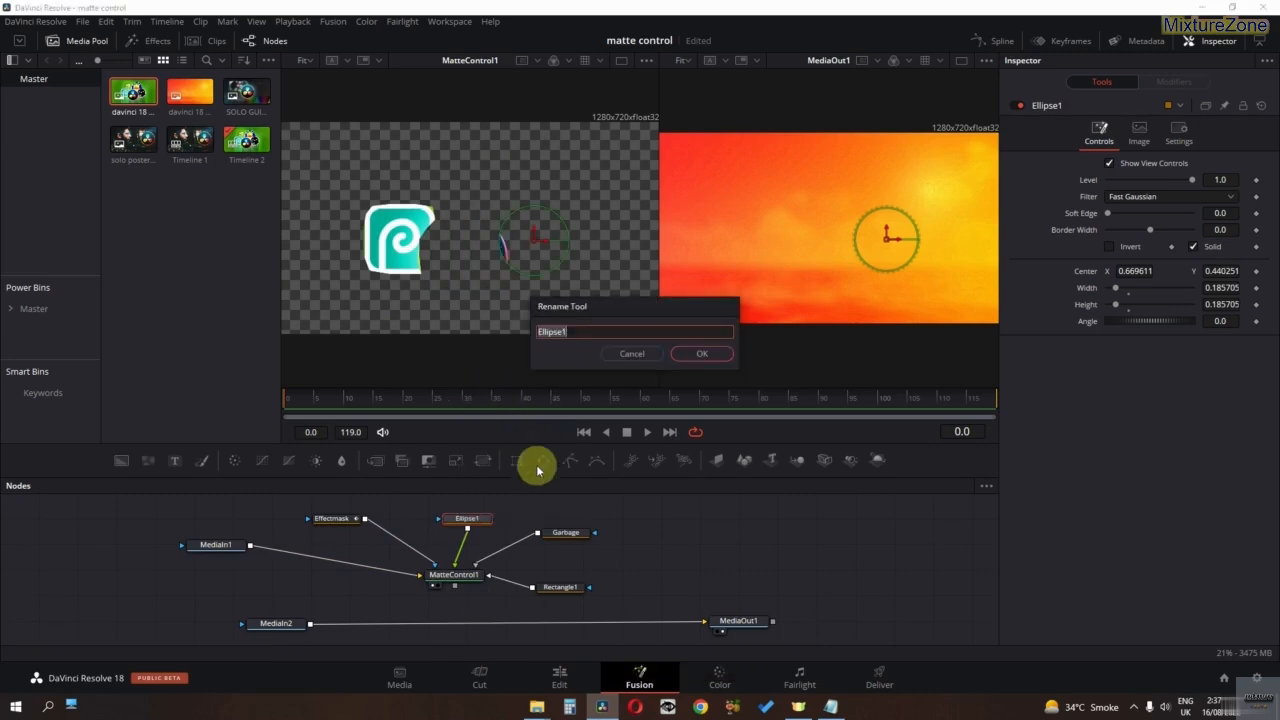
{"action": "type", "text": "forground"}
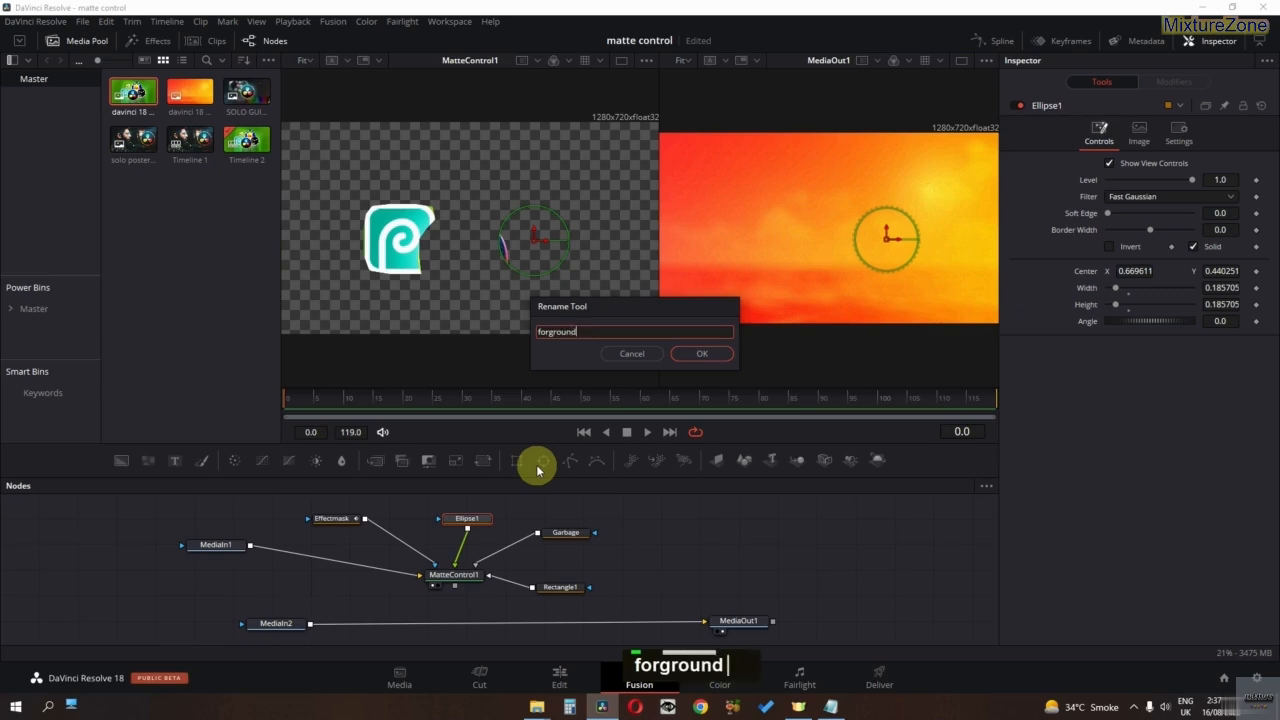
{"action": "key", "text": "Return"}
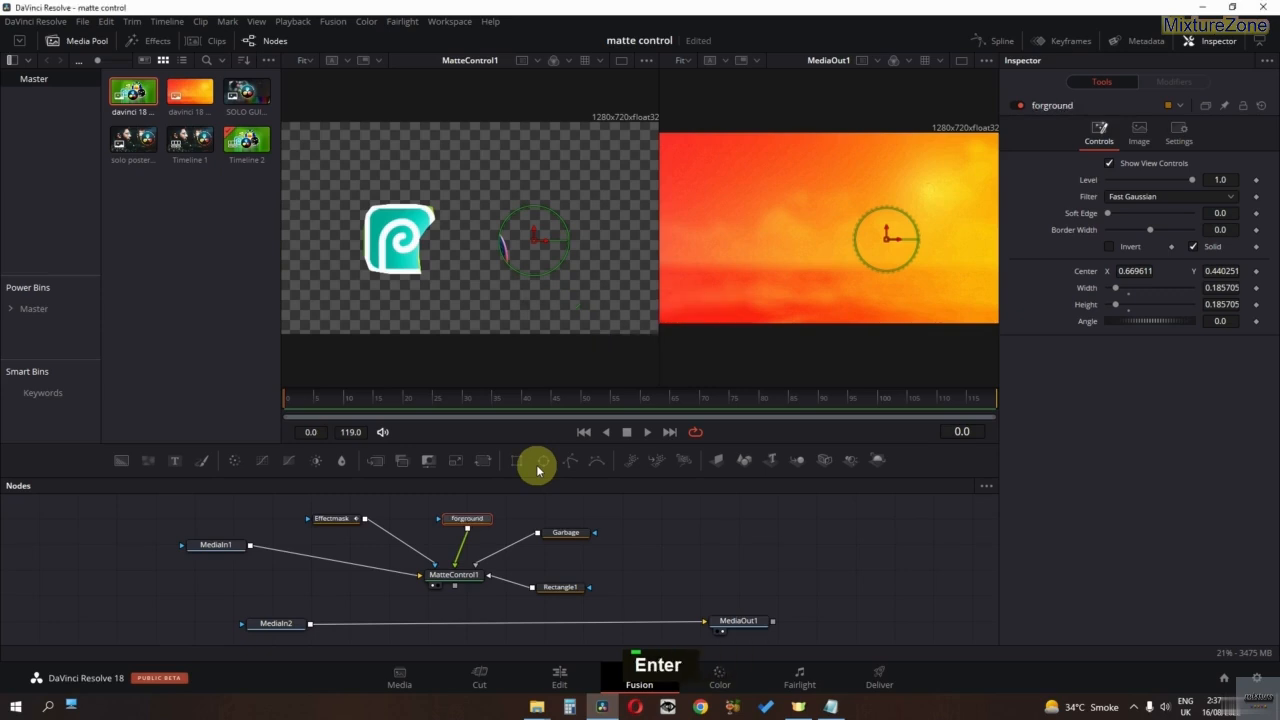
Step: Rename the Rectangle1 node to Solidmatte
{"action": "left_click", "coordinate": [560, 590]}
{"action": "right_click", "coordinate": [548, 591]}
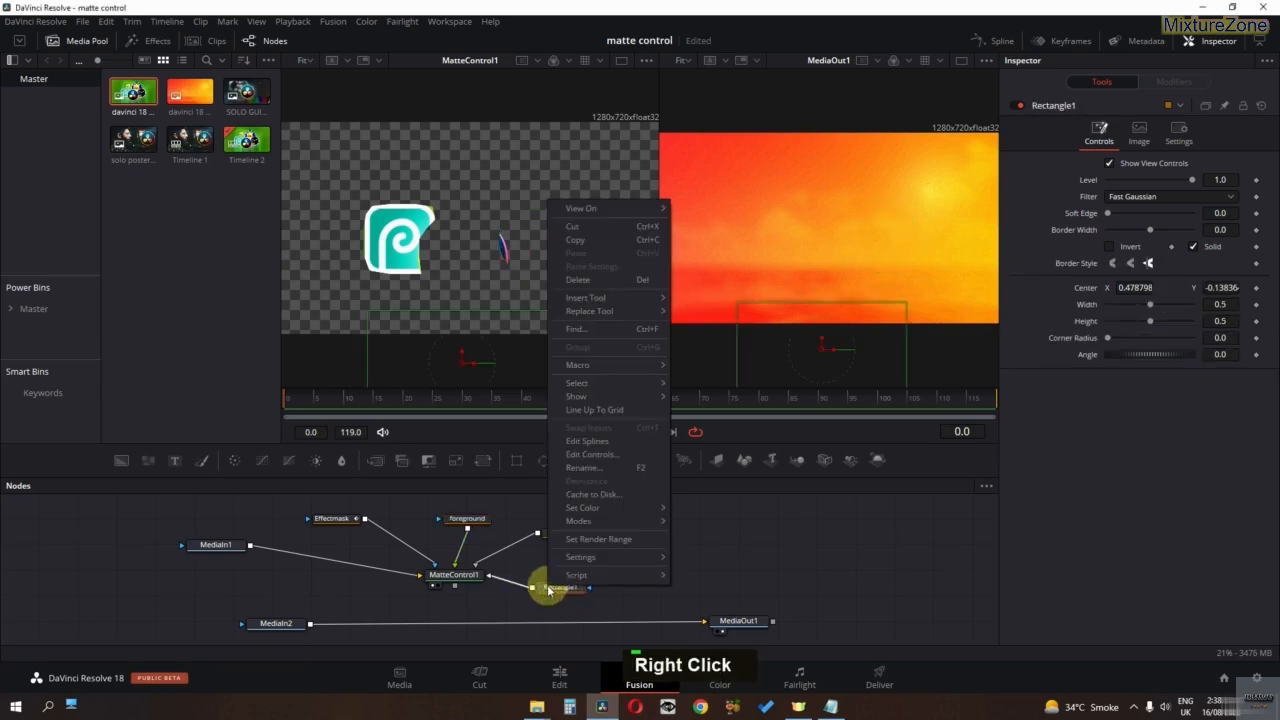
{"action": "left_click", "coordinate": [585, 468]}
{"action": "type", "text": "Solid"}
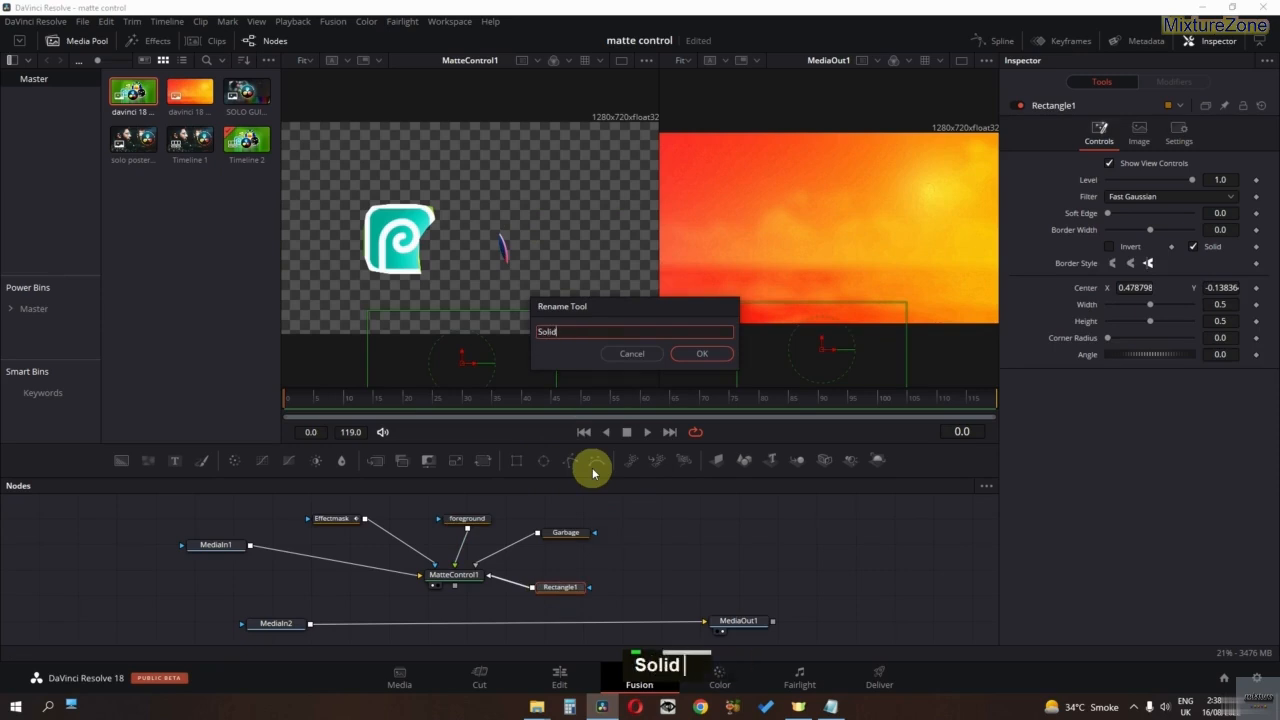
{"action": "type", "text": "matte"}
{"action": "key", "text": "Return"}
Step: Undo the last four changes
{"action": "key", "text": "ctrl+z"}
{"action": "key", "text": "ctrl+z"}
{"action": "key", "text": "ctrl+z"}
{"action": "key", "text": "ctrl+z"}
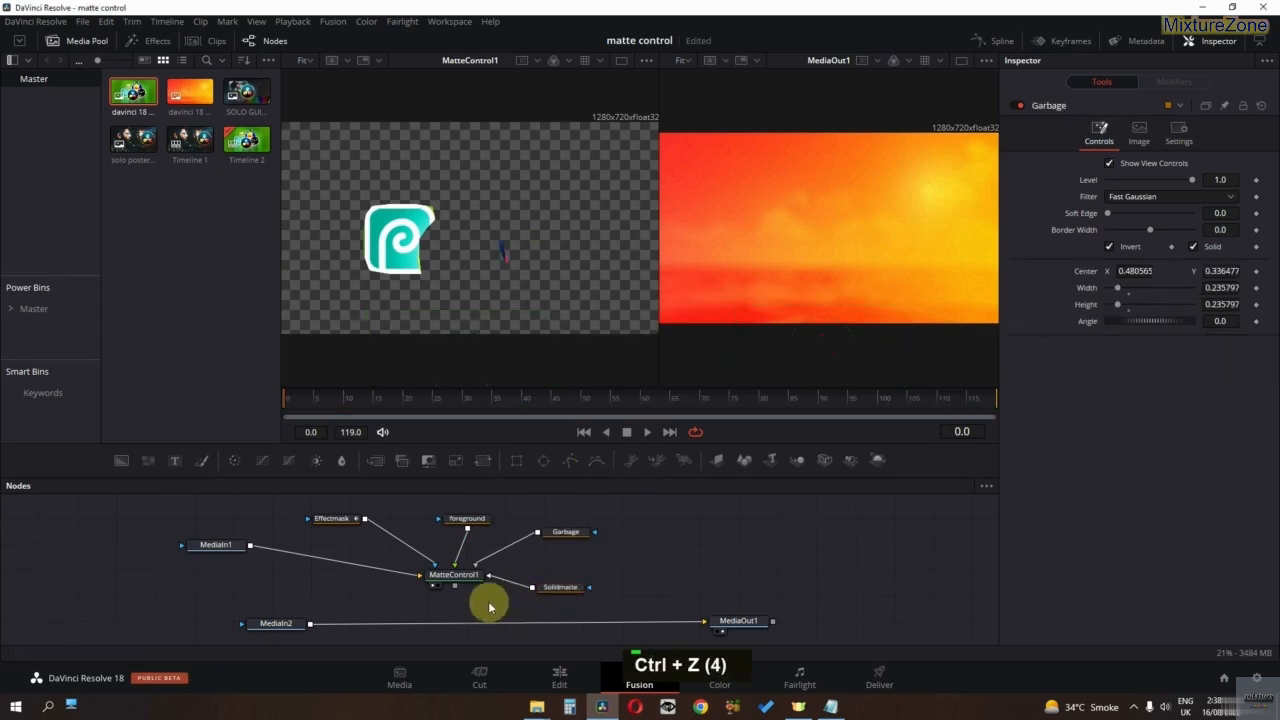
Step: Disconnect the Solidmatte, Garbage, foreground and Effectmask nodes from MatteControl1
{"action": "left_click", "coordinate": [509, 583]}
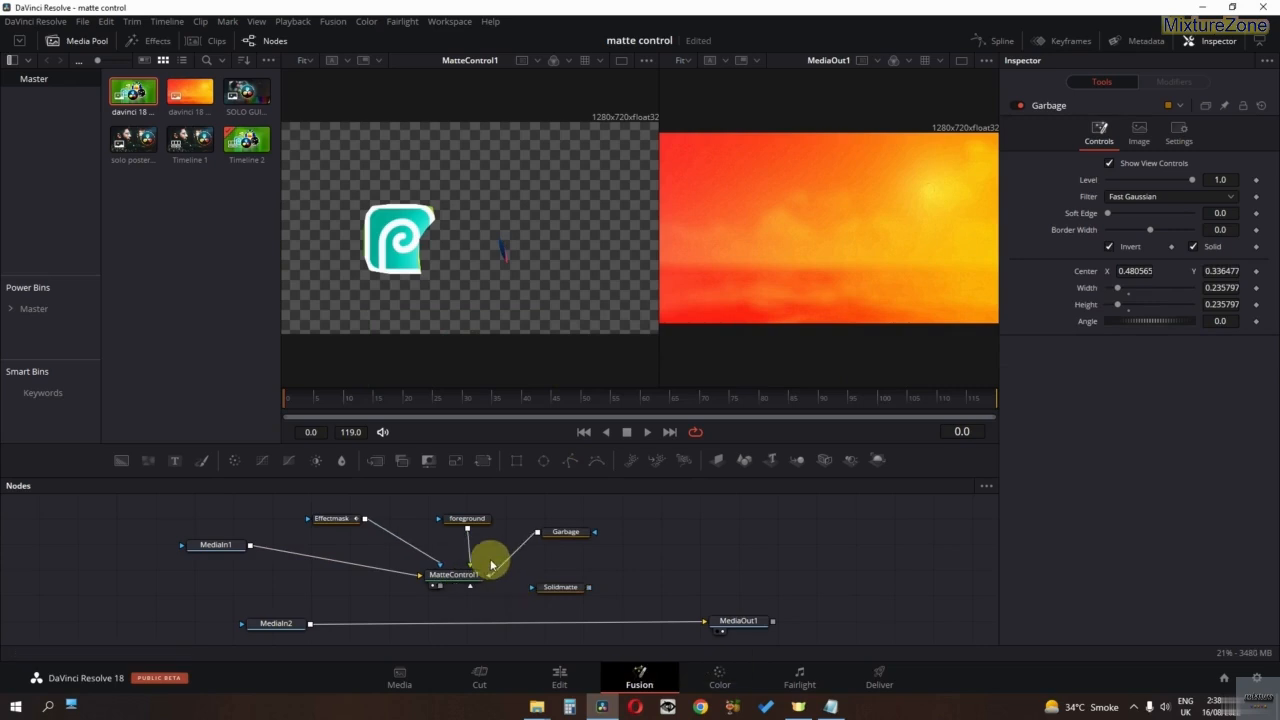
{"action": "left_click", "coordinate": [495, 571]}
{"action": "left_click", "coordinate": [469, 558]}
{"action": "left_click", "coordinate": [438, 562]}
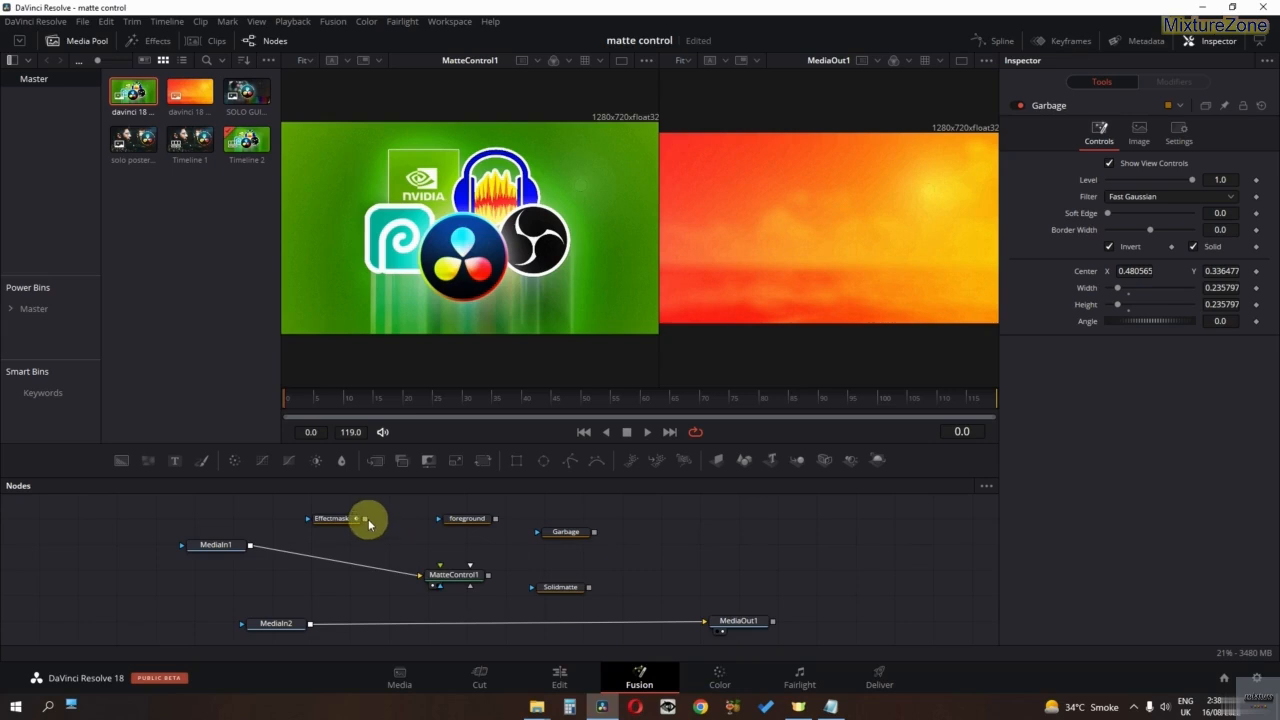
Step: Connect the foreground mask to MatteControl1's Foreground input and the Garbage mask to its GarbageMatte input
{"action": "left_click_drag", "start_coordinate": [495, 518], "coordinate": [432, 580]}
{"action": "key", "text": "alt"}
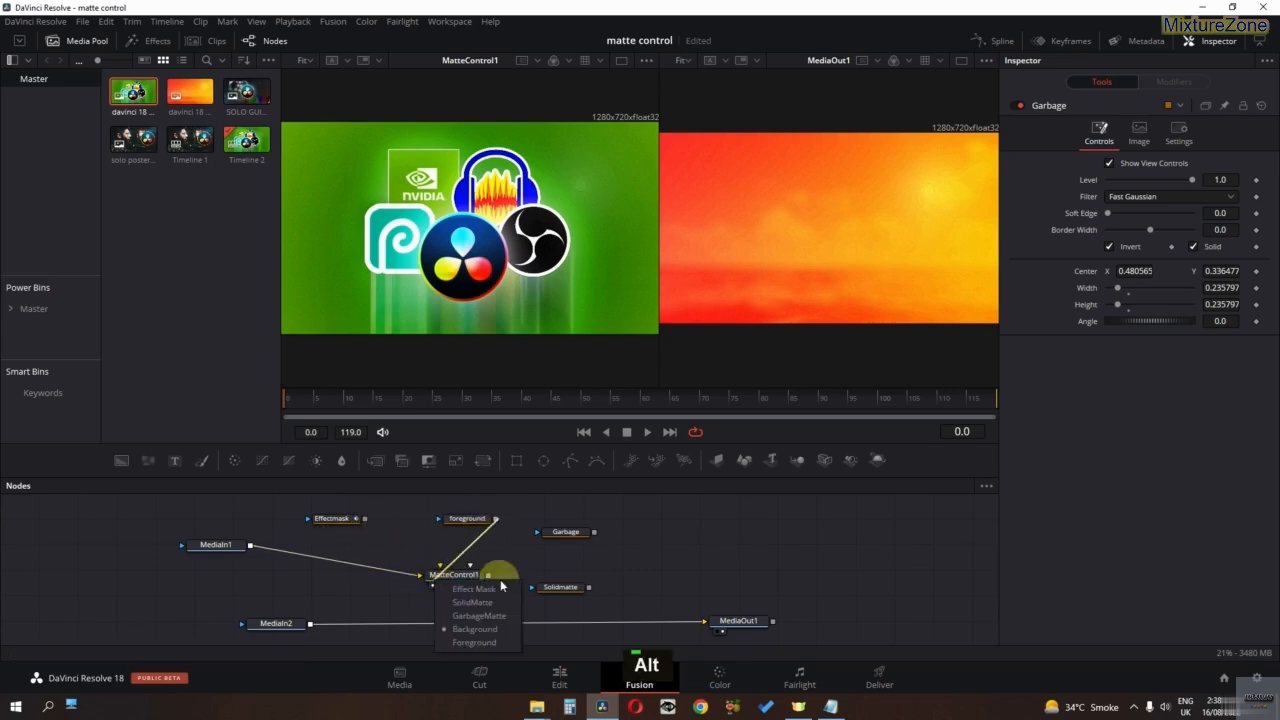
{"action": "left_click", "coordinate": [475, 643]}
{"action": "left_click", "coordinate": [464, 518]}
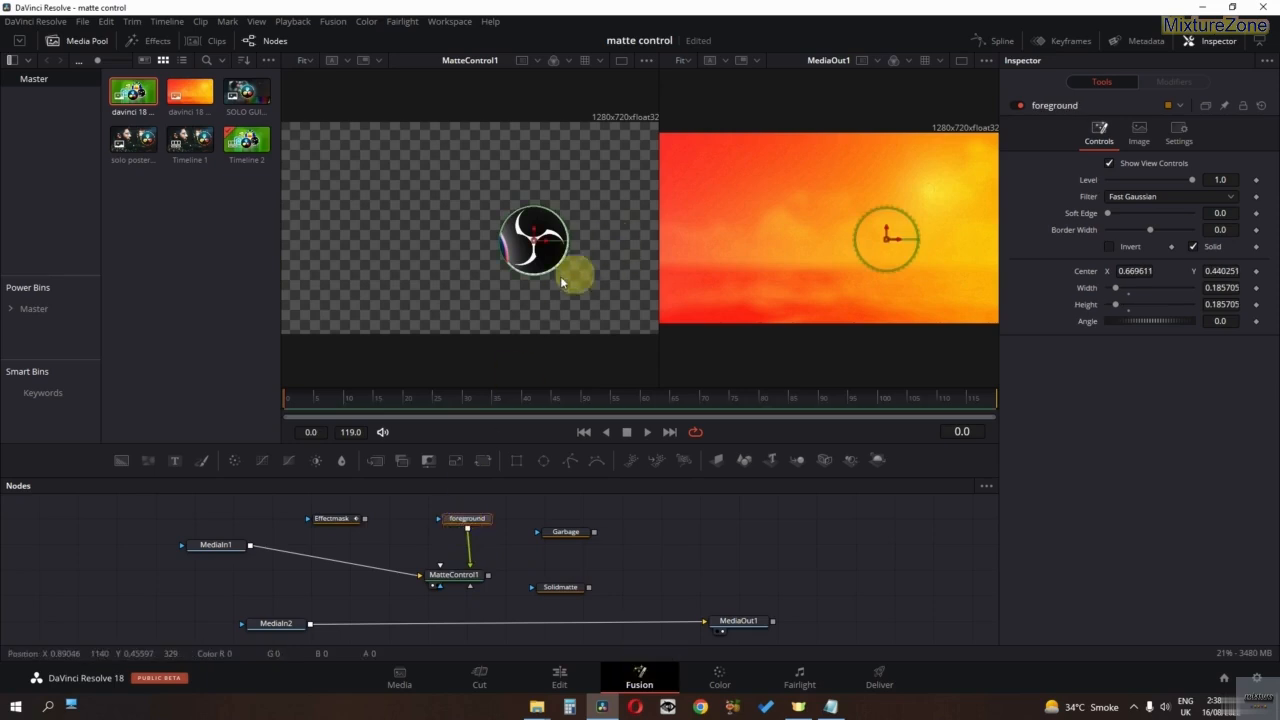
{"action": "left_click_drag", "start_coordinate": [595, 532], "coordinate": [465, 579]}
{"action": "key", "text": "alt"}
{"action": "left_click", "coordinate": [503, 612]}
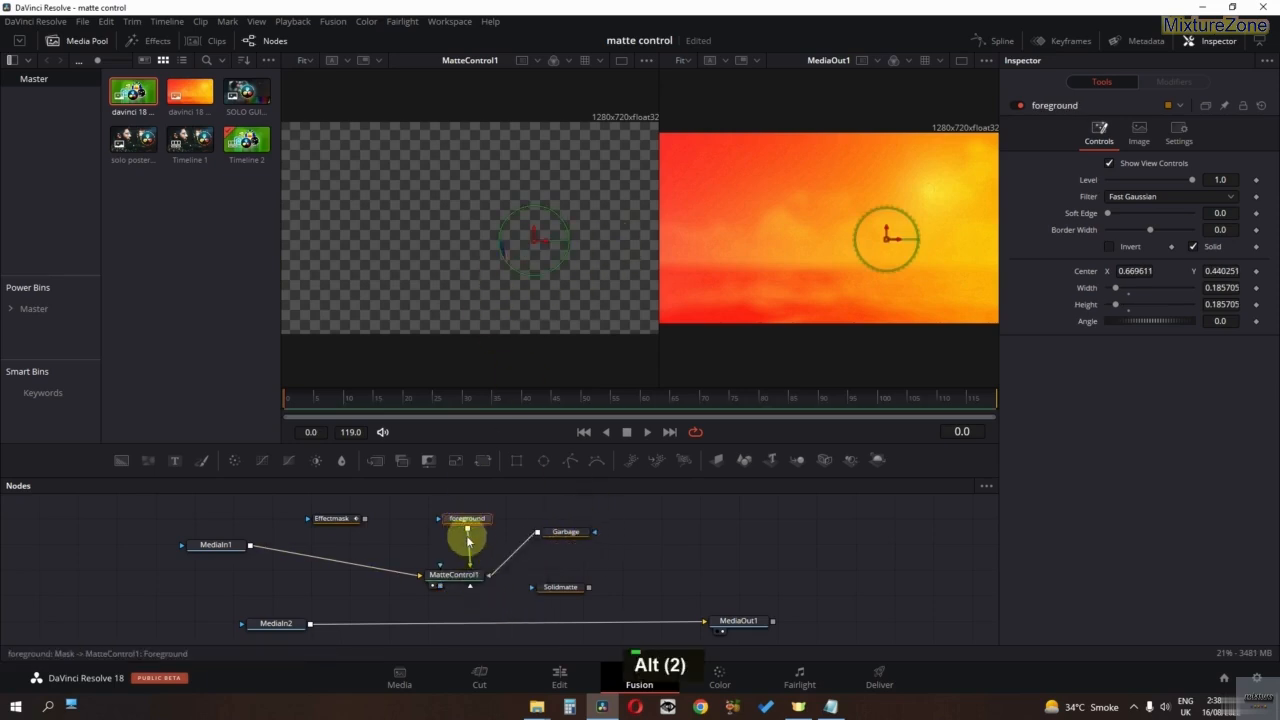
Step: Try the Garbage mask over the round foreground cutout, turn off its Invert option and place it at about X 0.742, Y 0.723
{"action": "left_click", "coordinate": [560, 538]}
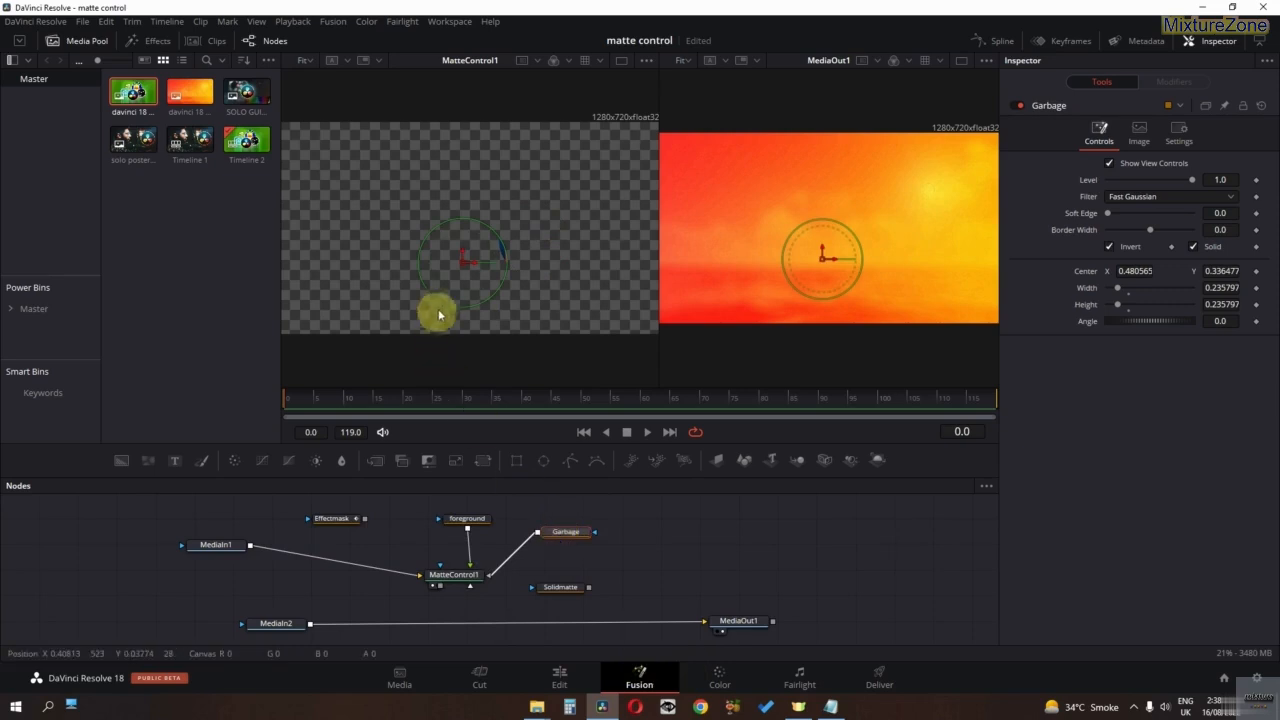
{"action": "left_click_drag", "start_coordinate": [462, 265], "coordinate": [548, 241]}
{"action": "left_click", "coordinate": [462, 520]}
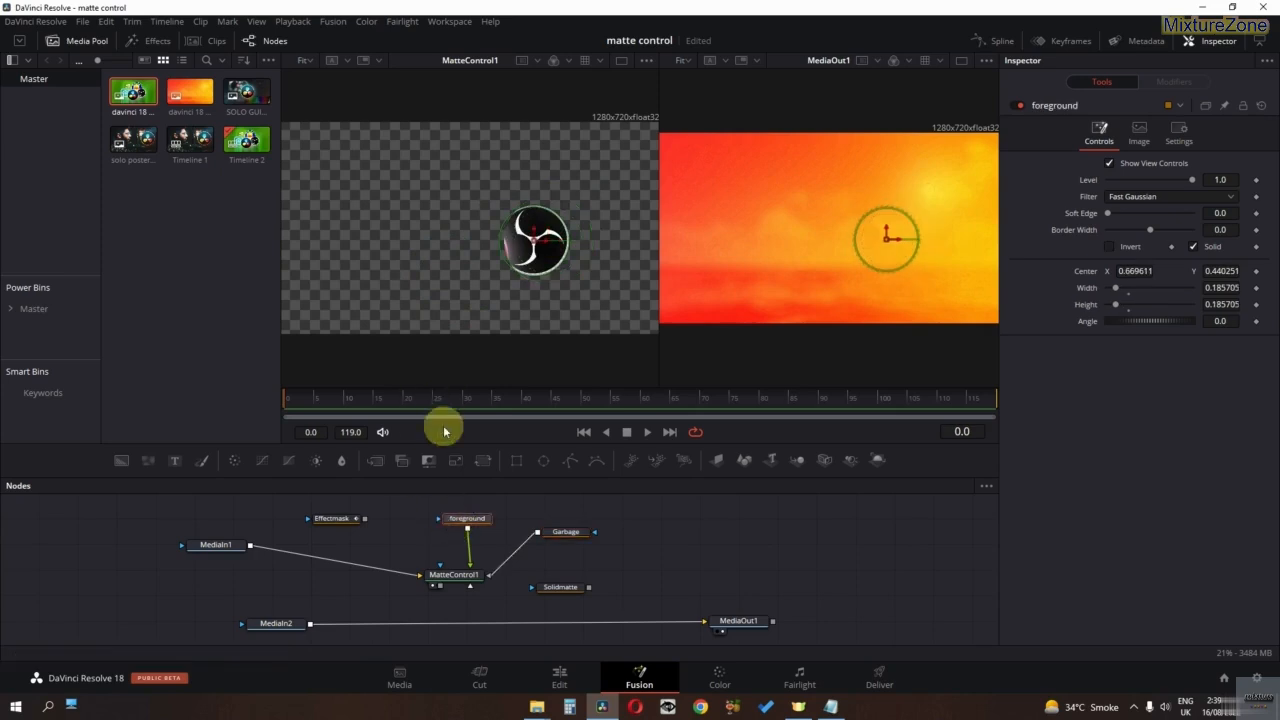
{"action": "left_click", "coordinate": [555, 531]}
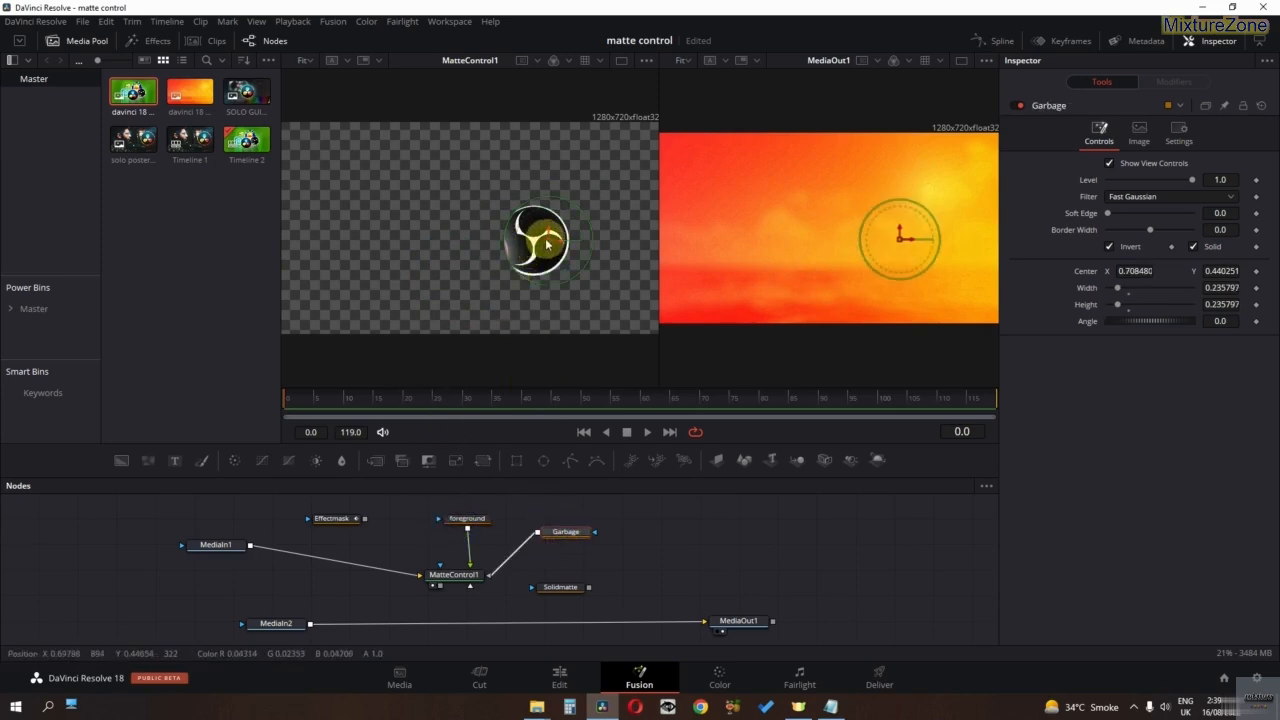
{"action": "left_click_drag", "start_coordinate": [547, 242], "coordinate": [506, 275]}
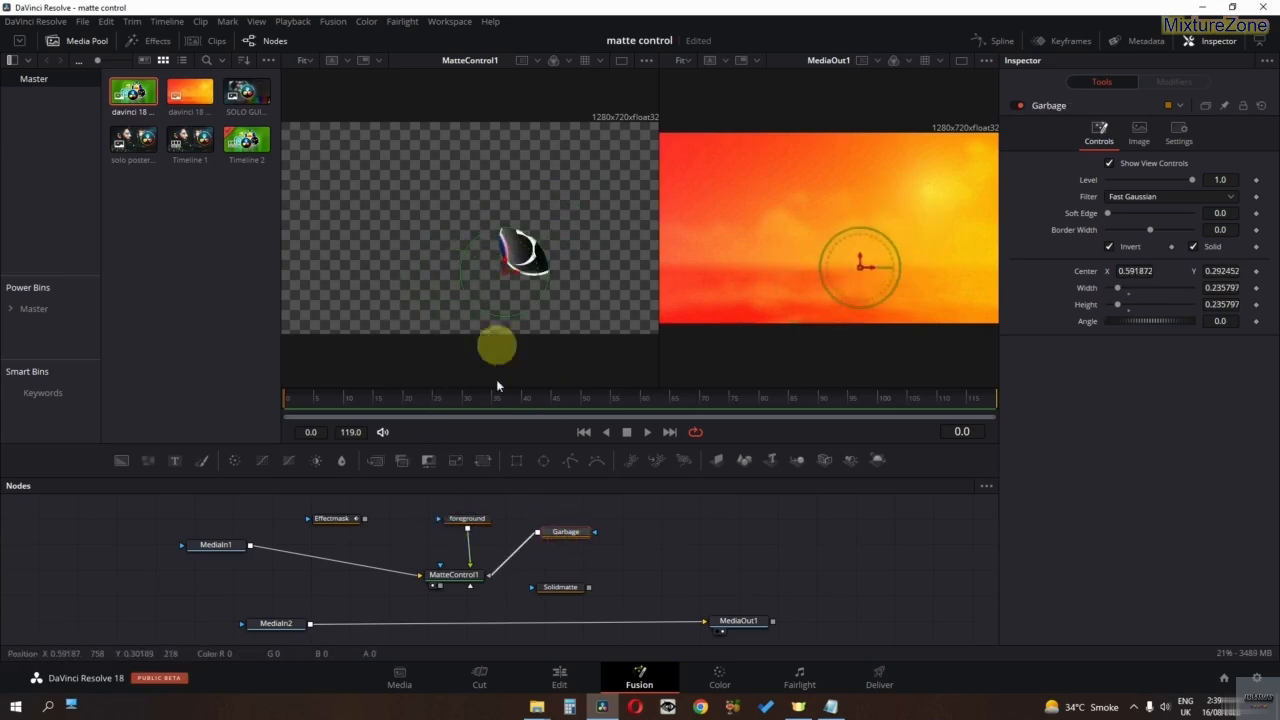
{"action": "left_click", "coordinate": [1109, 246]}
{"action": "left_click_drag", "start_coordinate": [513, 282], "coordinate": [561, 183]}
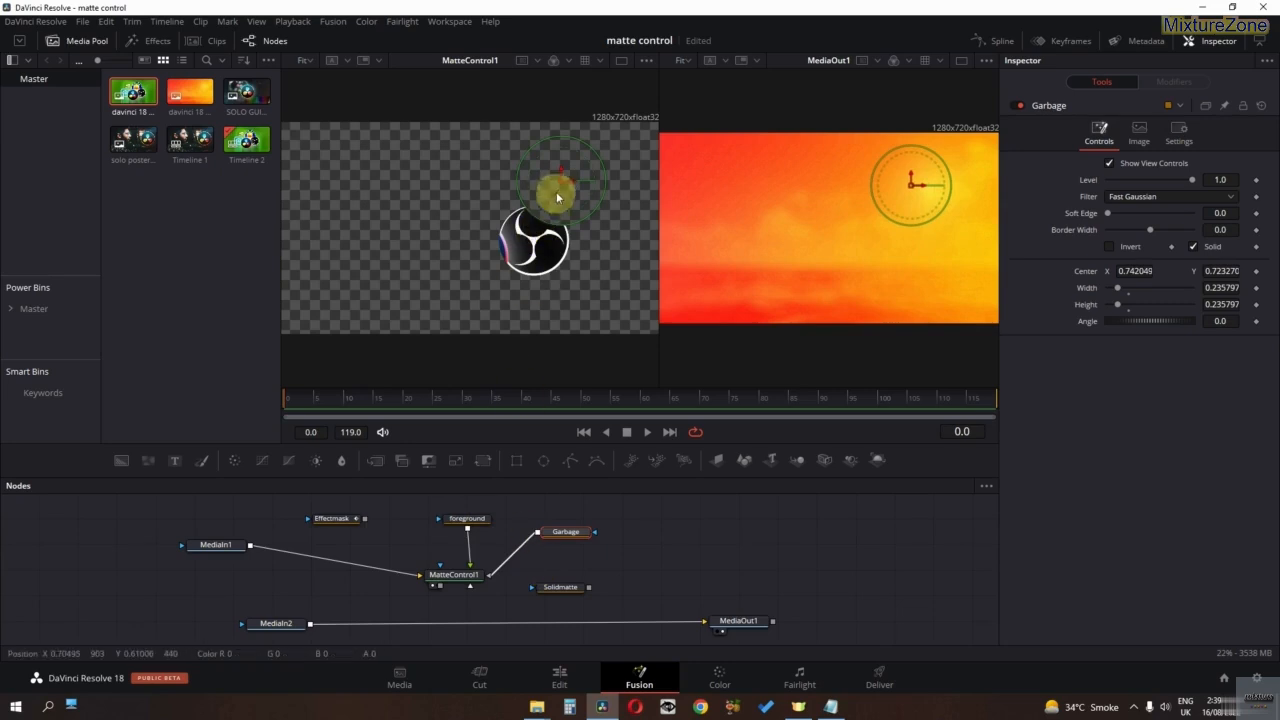
Step: Connect Solidmatte to MatteControl1's SolidMatte input and move its rectangle to about X 0.661, Y 0.695
{"action": "double_click", "coordinate": [560, 587]}
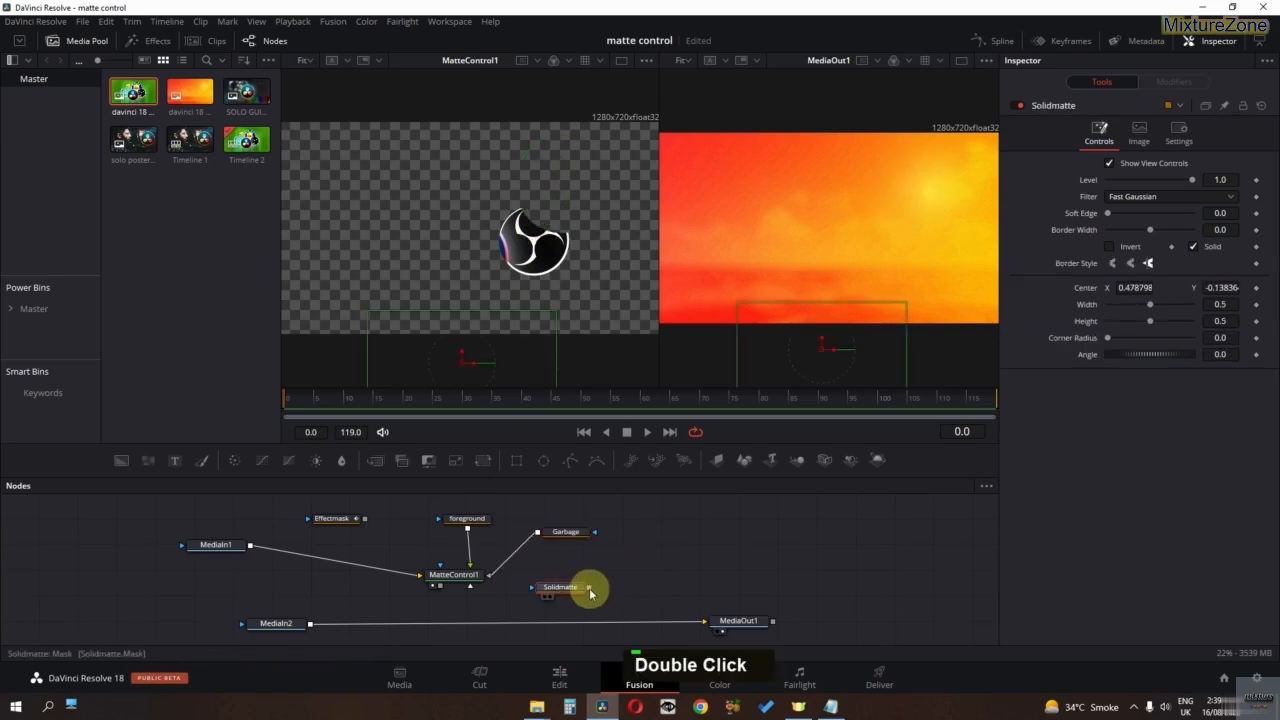
{"action": "left_click_drag", "start_coordinate": [590, 588], "coordinate": [448, 580]}
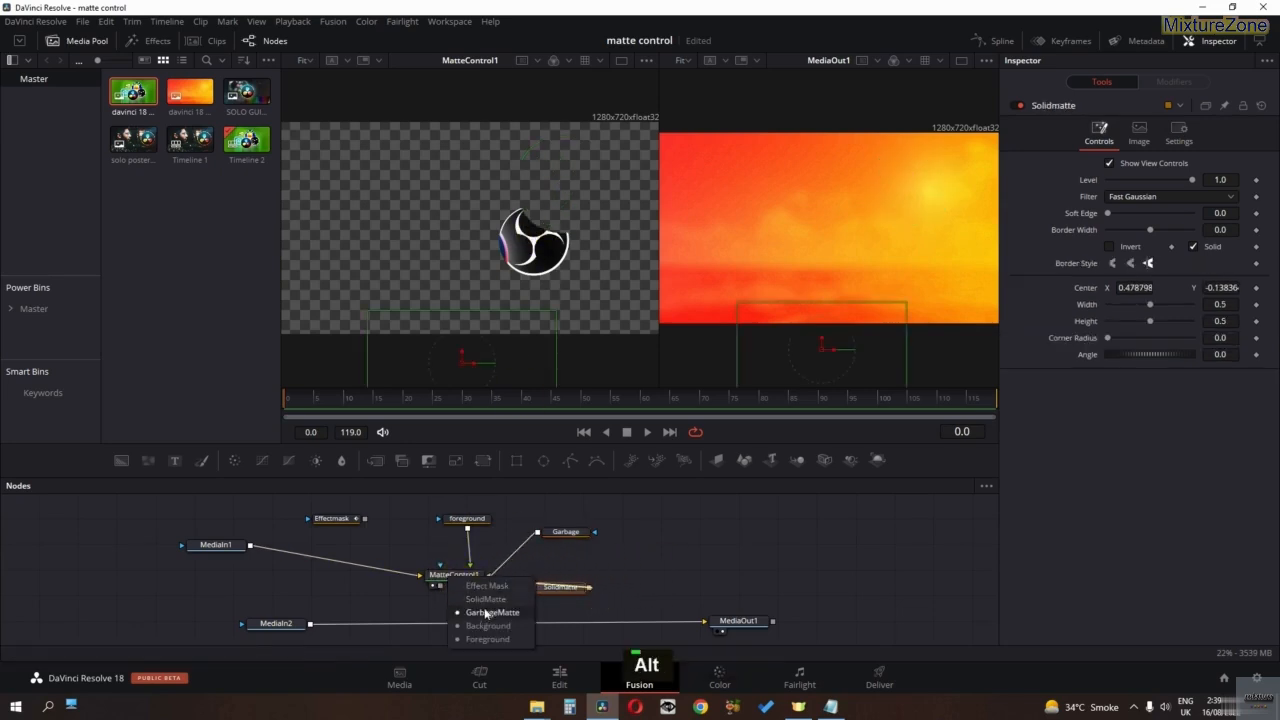
{"action": "left_click", "coordinate": [485, 612]}
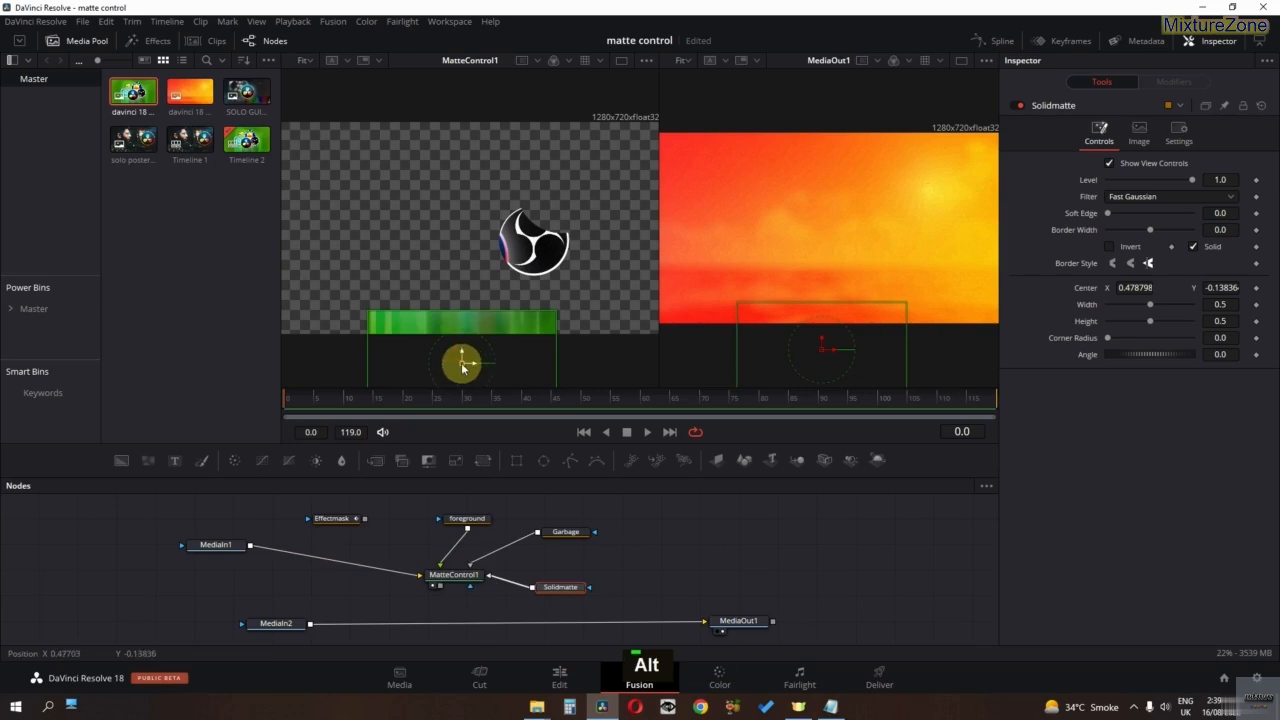
{"action": "left_click_drag", "start_coordinate": [462, 367], "coordinate": [532, 190]}
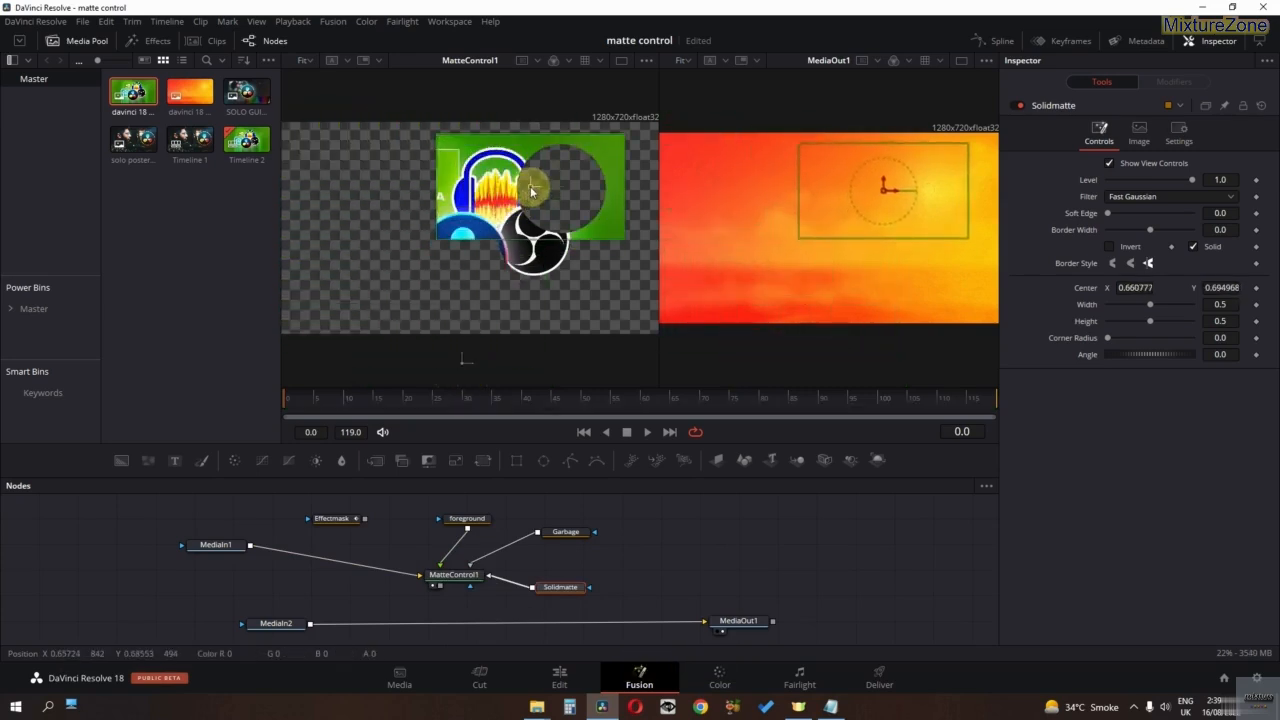
Step: Shift the Garbage mask to about X 0.747, Y 0.704, Solidmatte to X 0.686, Y 0.701 and foreground to X 0.675, Y 0.434
{"action": "left_click", "coordinate": [557, 534]}
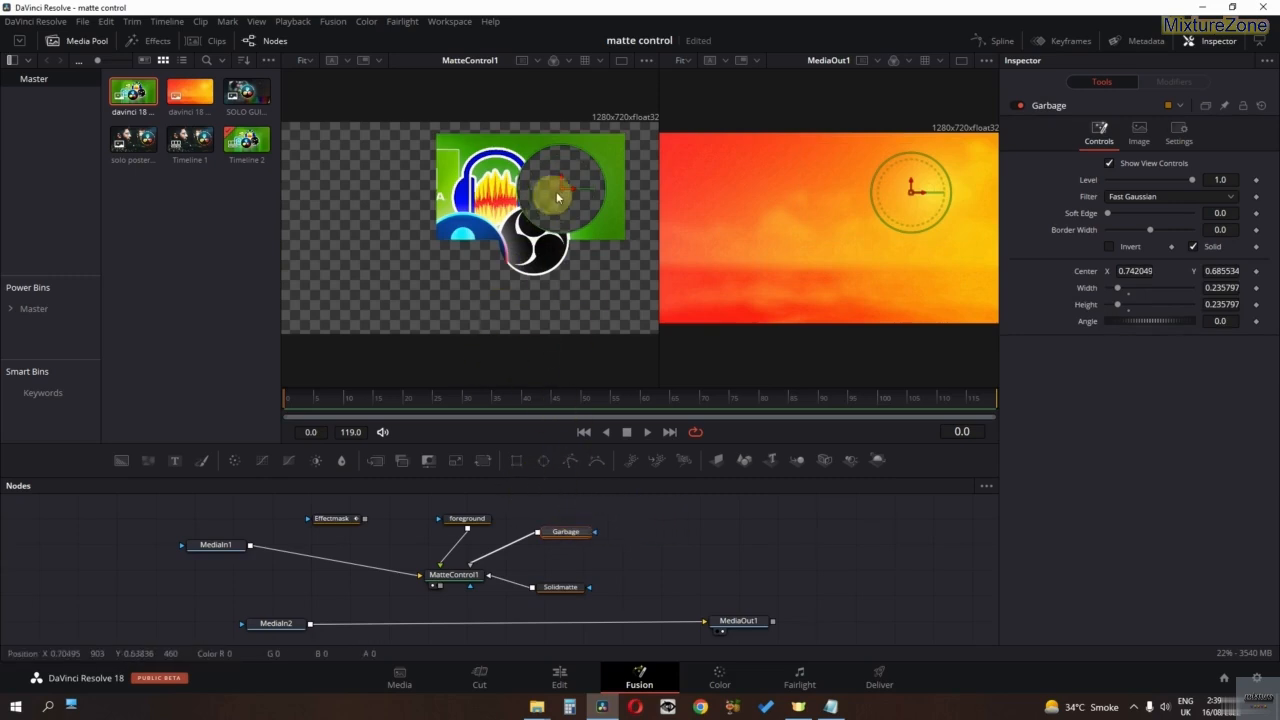
{"action": "left_click_drag", "start_coordinate": [562, 195], "coordinate": [564, 191]}
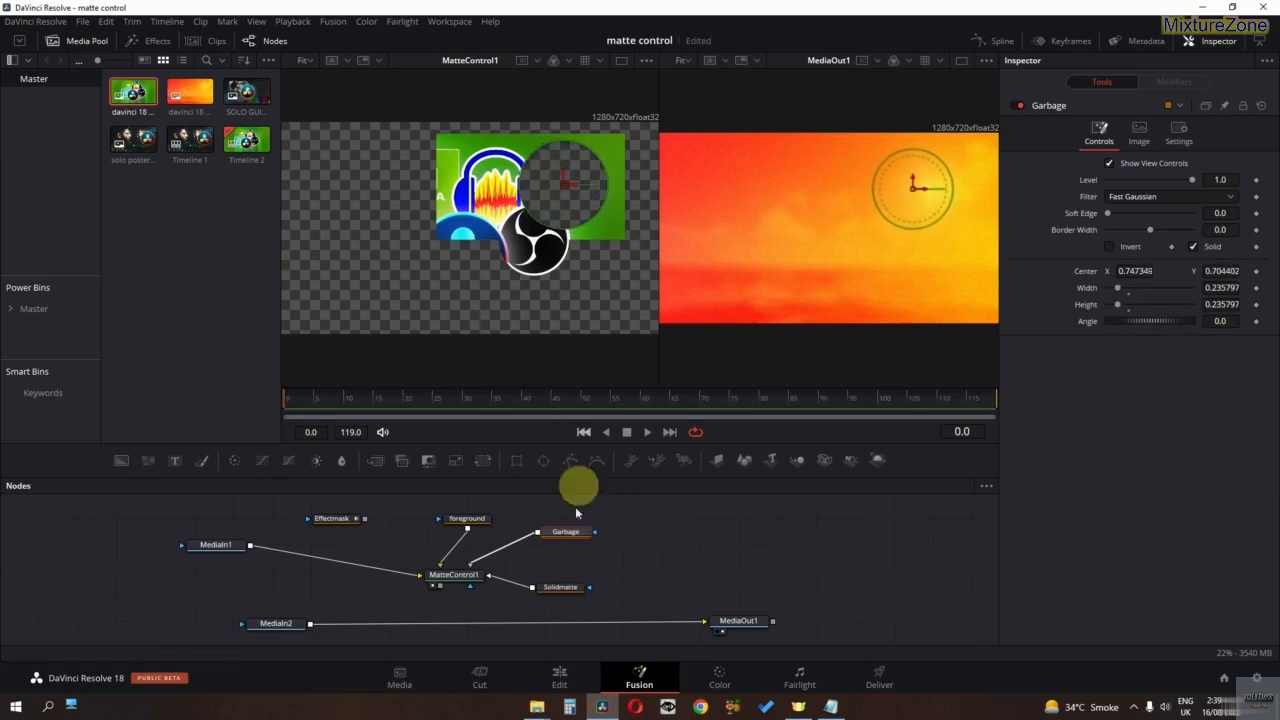
{"action": "left_click", "coordinate": [560, 586]}
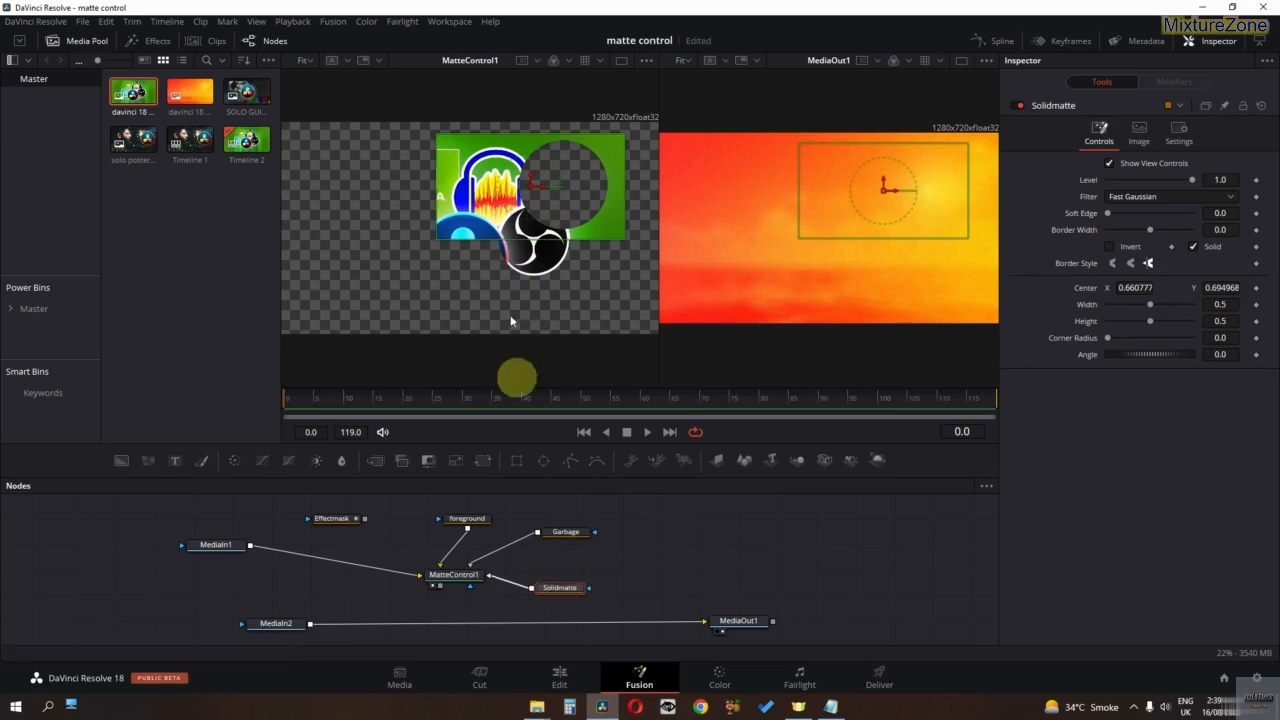
{"action": "mouse_move", "coordinate": [532, 189]}
{"action": "left_mouse_down"}
{"action": "mouse_move", "coordinate": [512, 191]}
{"action": "mouse_move", "coordinate": [549, 209]}
{"action": "mouse_move", "coordinate": [513, 218]}
{"action": "mouse_move", "coordinate": [547, 203]}
{"action": "mouse_move", "coordinate": [539, 184]}
{"action": "left_mouse_up"}
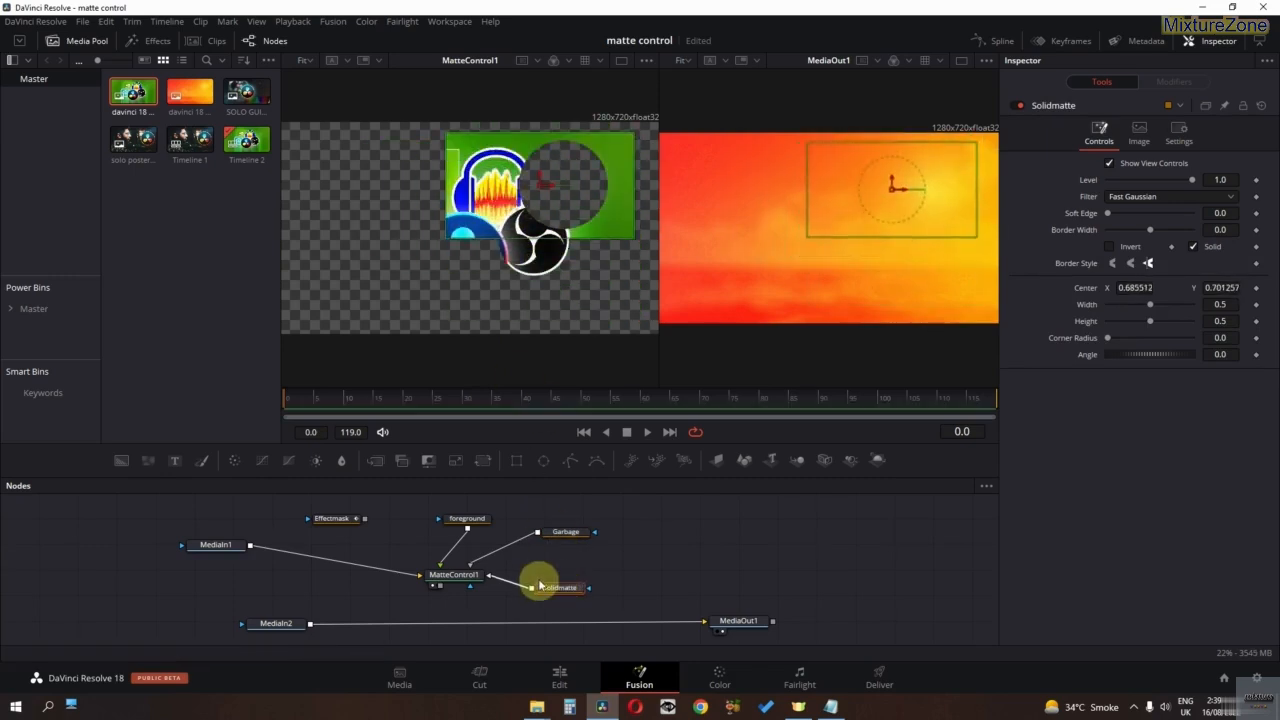
{"action": "left_click", "coordinate": [462, 520]}
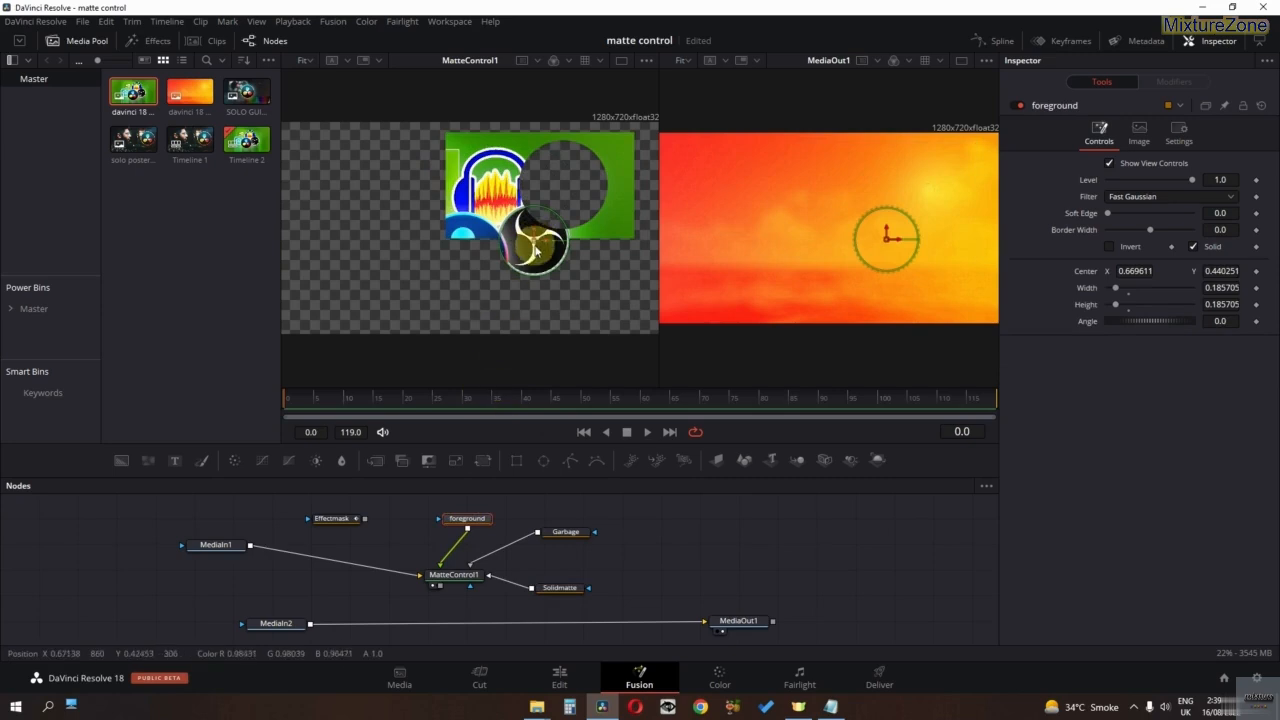
{"action": "left_click_drag", "start_coordinate": [533, 243], "coordinate": [538, 246]}
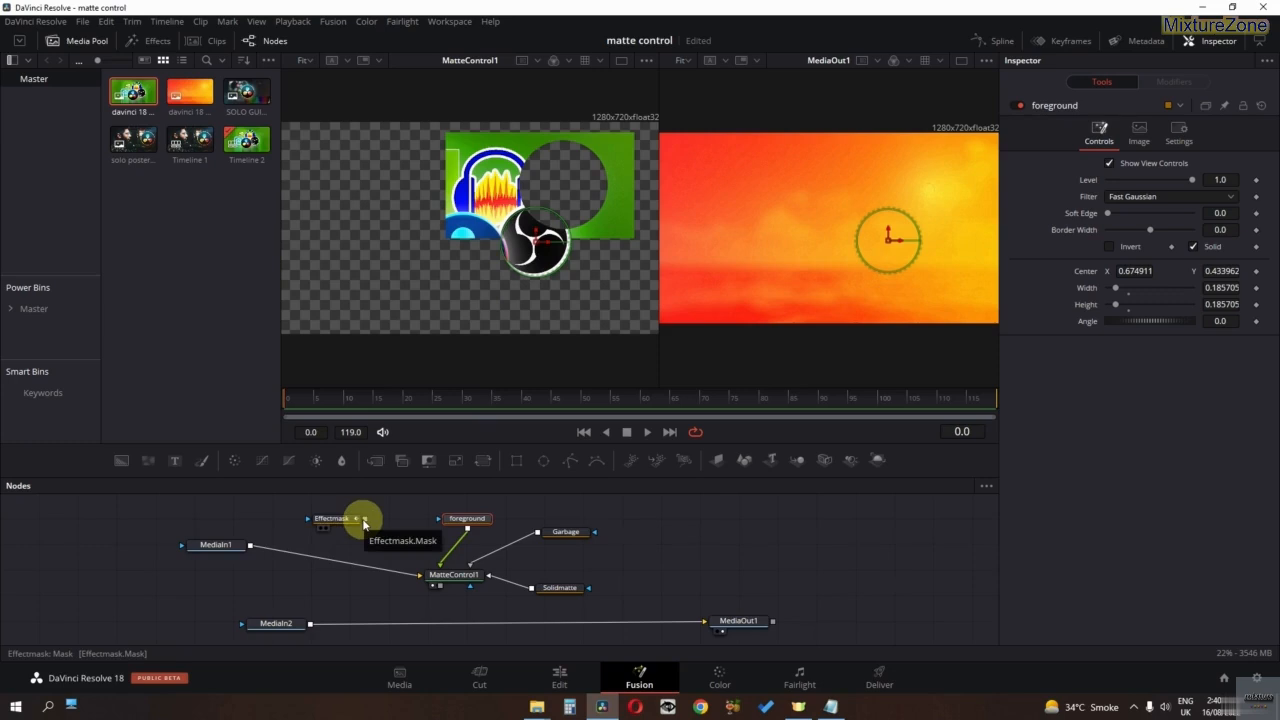
Step: Connect the Effectmask node to MatteControl1's Effect Mask input
{"action": "left_click_drag", "start_coordinate": [364, 521], "coordinate": [433, 576]}
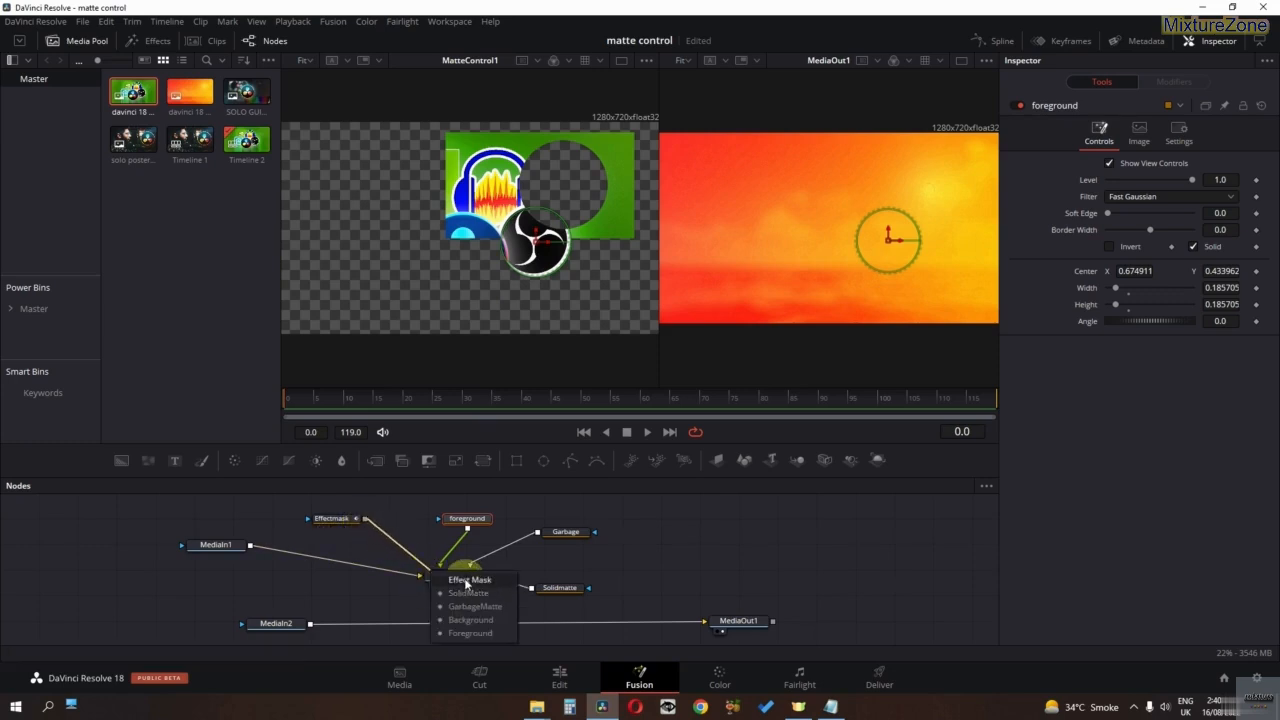
{"action": "left_click", "coordinate": [468, 580]}
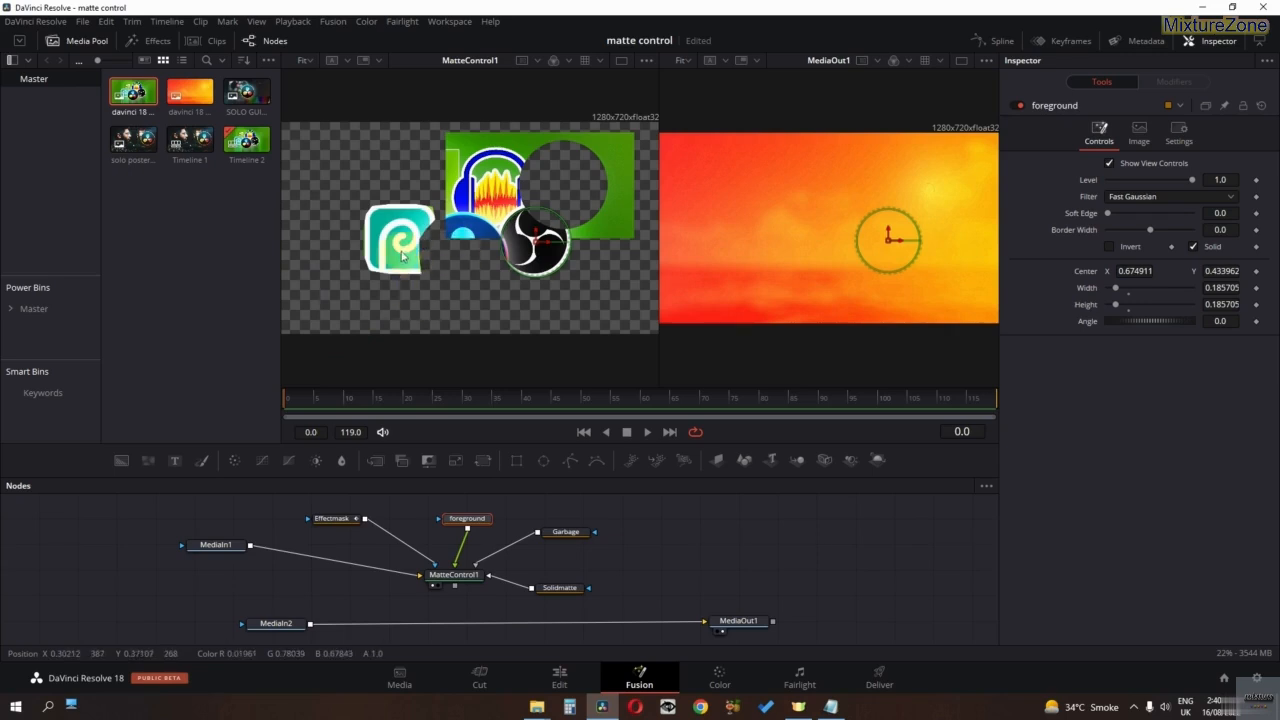
Step: Reposition the Garbage mask to about X 0.682, Y 0.708, foreground to X 0.677, Y 0.443 and Solidmatte to X 0.670, Y 0.698
{"action": "left_click", "coordinate": [548, 593]}
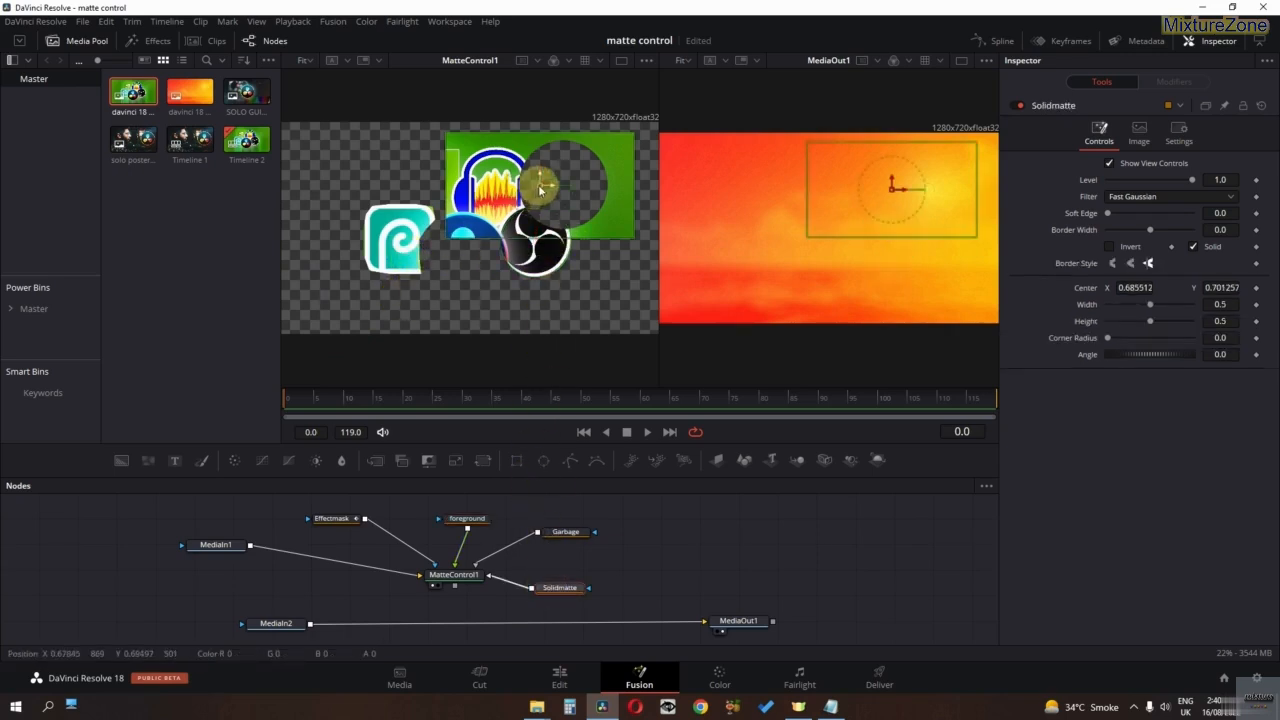
{"action": "mouse_move", "coordinate": [540, 185]}
{"action": "left_mouse_down"}
{"action": "mouse_move", "coordinate": [430, 205]}
{"action": "mouse_move", "coordinate": [405, 255]}
{"action": "mouse_move", "coordinate": [525, 175]}
{"action": "mouse_move", "coordinate": [570, 179]}
{"action": "mouse_move", "coordinate": [556, 267]}
{"action": "mouse_move", "coordinate": [371, 243]}
{"action": "mouse_move", "coordinate": [540, 277]}
{"action": "mouse_move", "coordinate": [540, 180]}
{"action": "left_mouse_up"}
{"action": "left_click", "coordinate": [570, 538]}
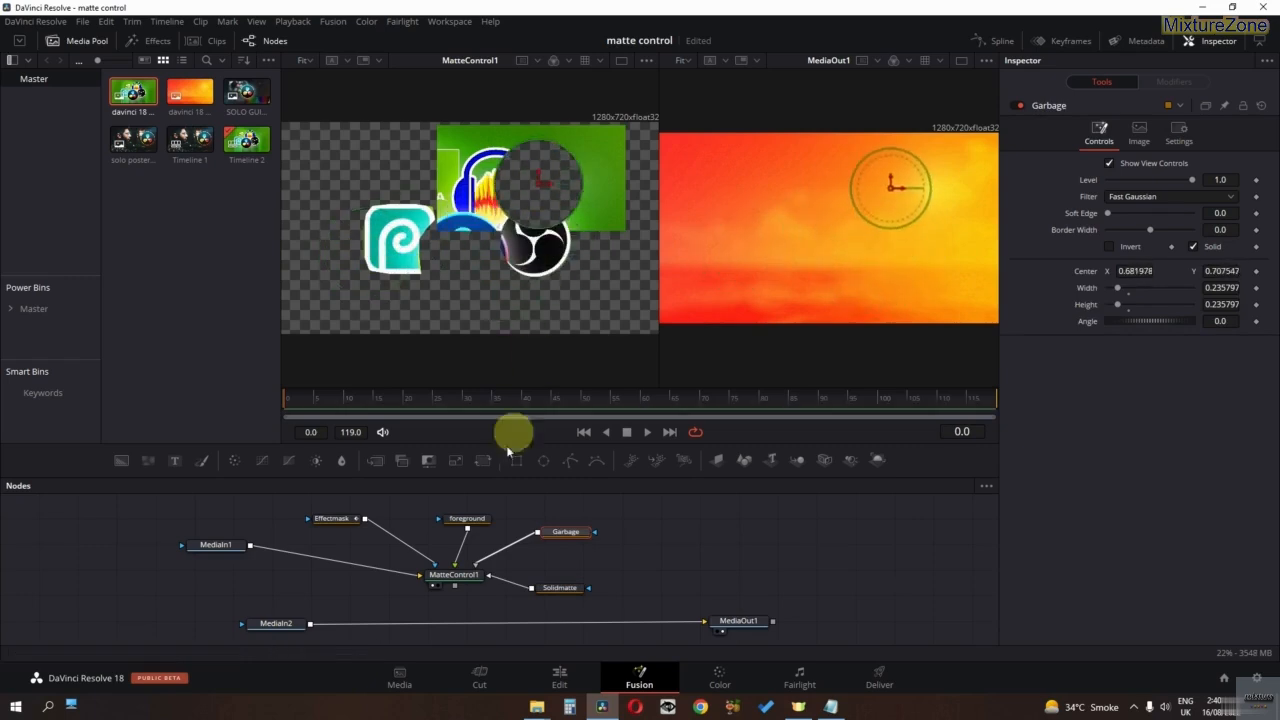
{"action": "left_click", "coordinate": [485, 525]}
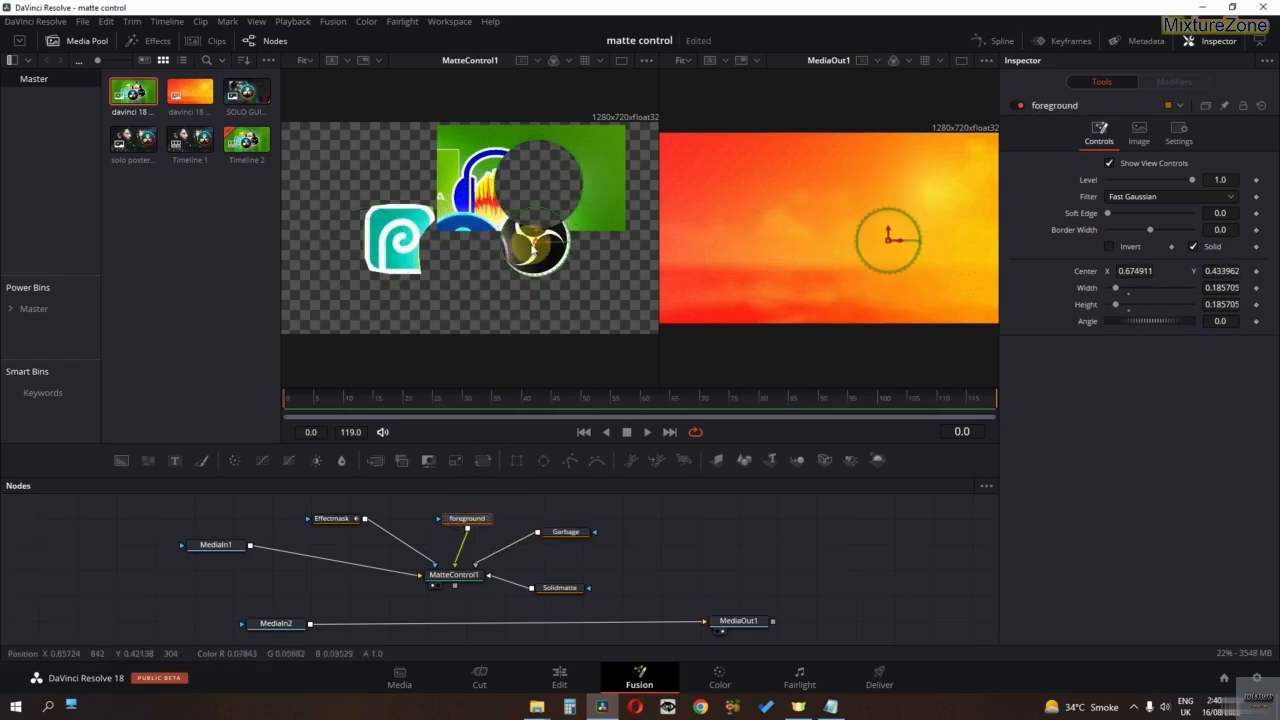
{"action": "mouse_move", "coordinate": [537, 245]}
{"action": "left_mouse_down"}
{"action": "mouse_move", "coordinate": [448, 242]}
{"action": "mouse_move", "coordinate": [537, 244]}
{"action": "left_mouse_up"}
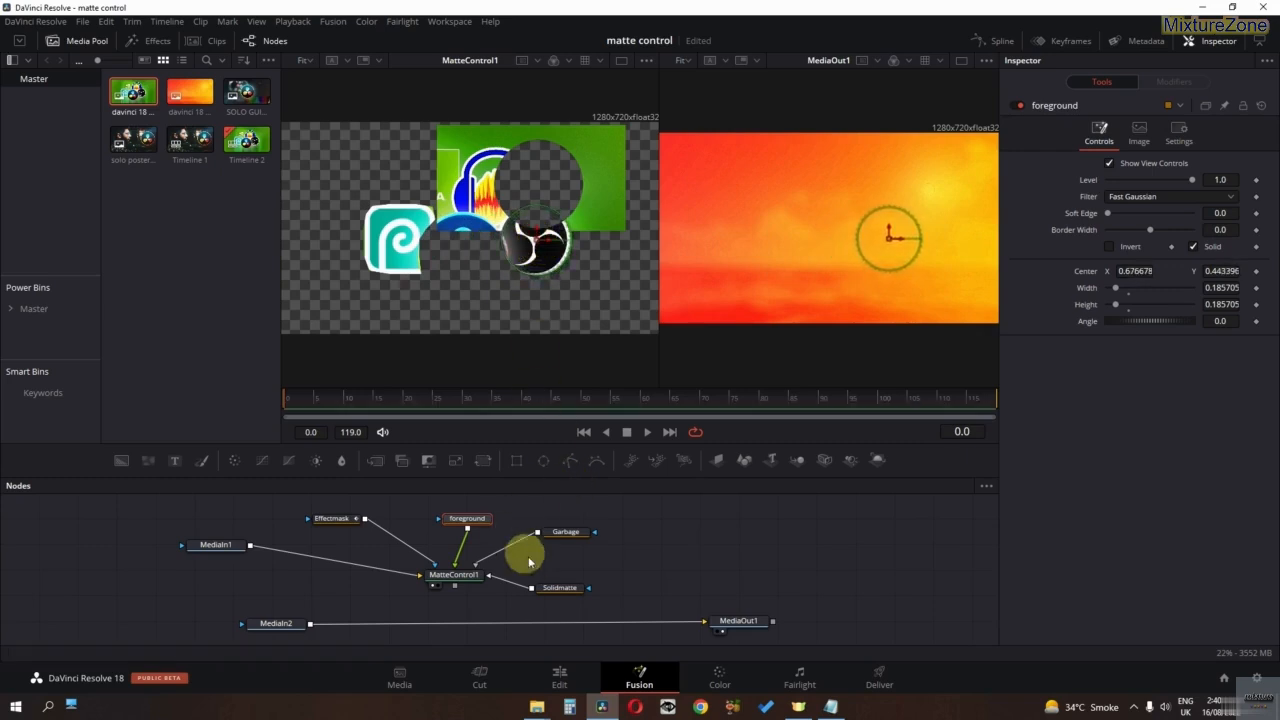
{"action": "left_click", "coordinate": [552, 588]}
{"action": "mouse_move", "coordinate": [533, 181]}
{"action": "left_mouse_down"}
{"action": "mouse_move", "coordinate": [394, 260]}
{"action": "mouse_move", "coordinate": [545, 178]}
{"action": "mouse_move", "coordinate": [536, 191]}
{"action": "left_mouse_up"}
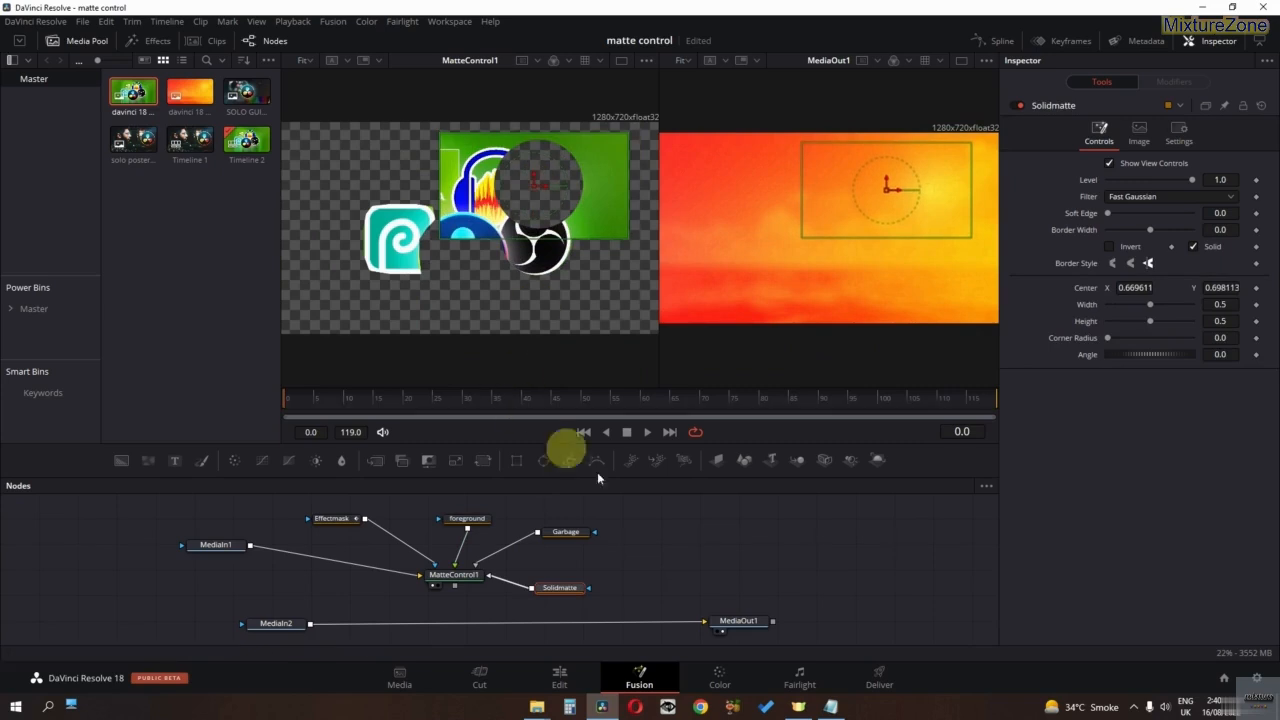
Step: Examine the Garbage mask alone in the second viewer and return that viewer to MediaOut1
{"action": "key", "text": "2"}
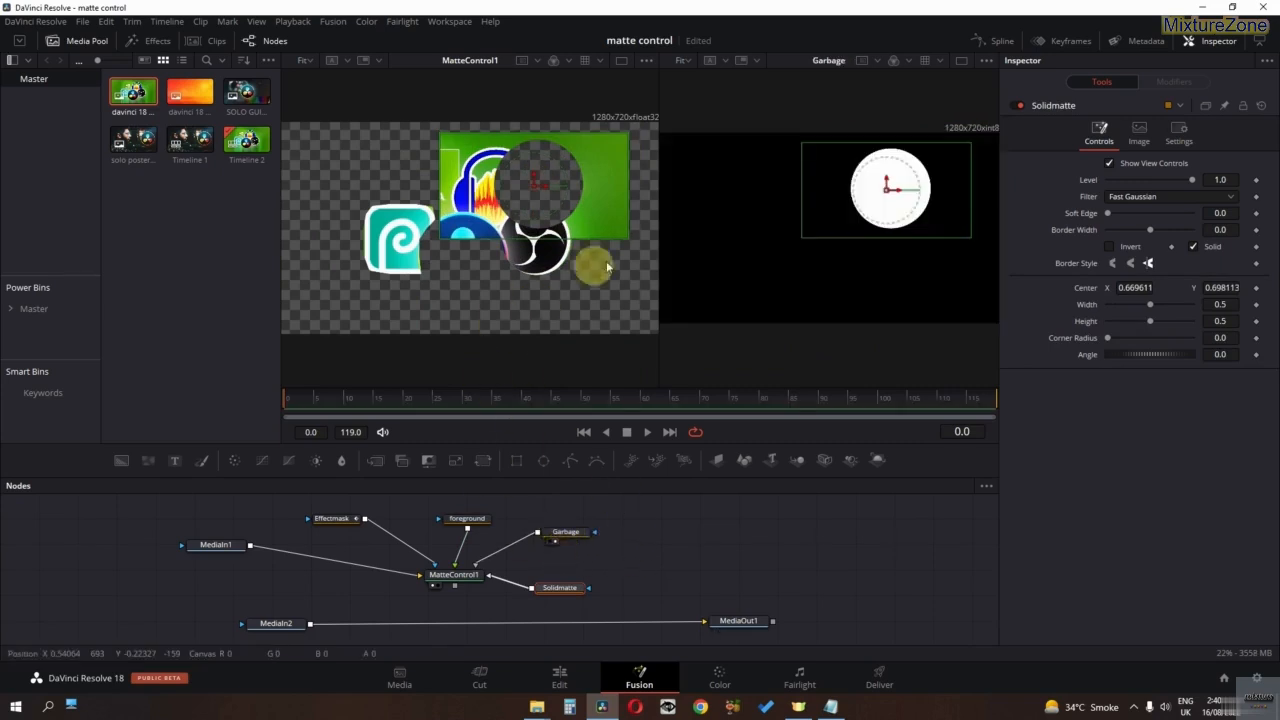
{"action": "left_click", "coordinate": [754, 629]}
{"action": "key", "text": "2"}
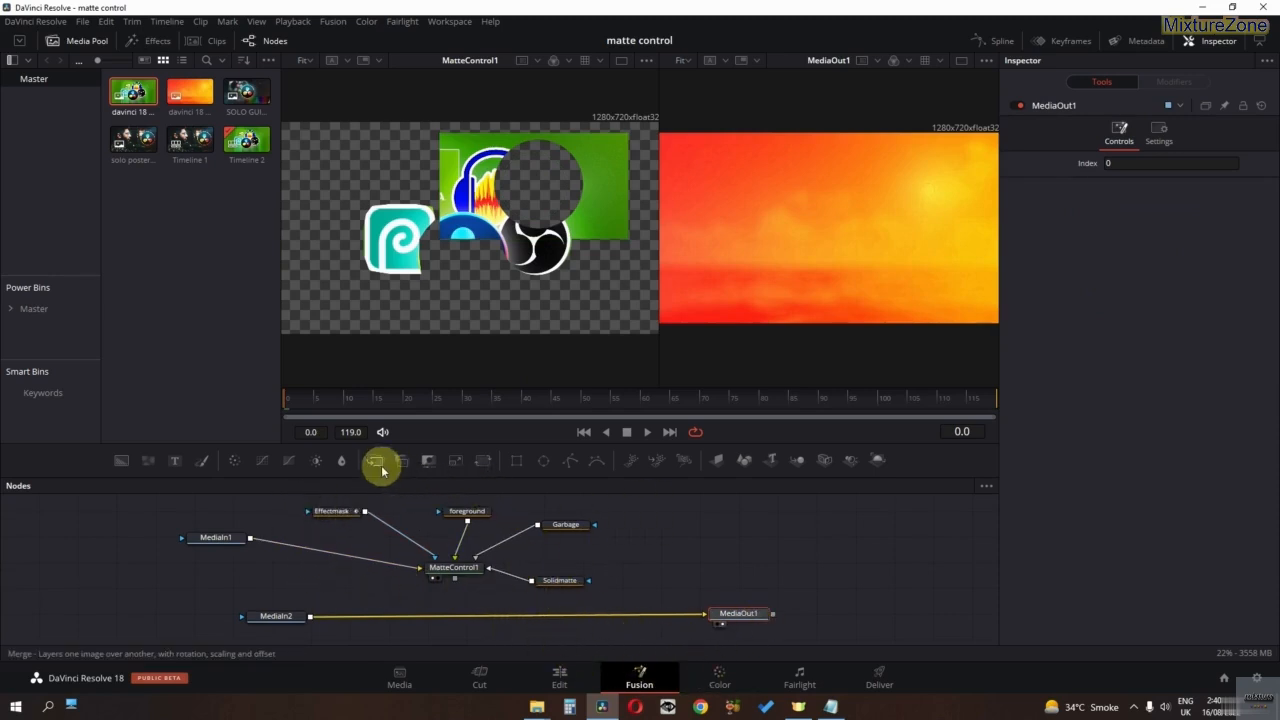
Step: Insert a Merge node between MediaIn2 and MediaOut1 and connect MatteControl1's output as its foreground
{"action": "left_click_drag", "start_coordinate": [382, 471], "coordinate": [496, 615]}
{"action": "key", "text": "shift"}
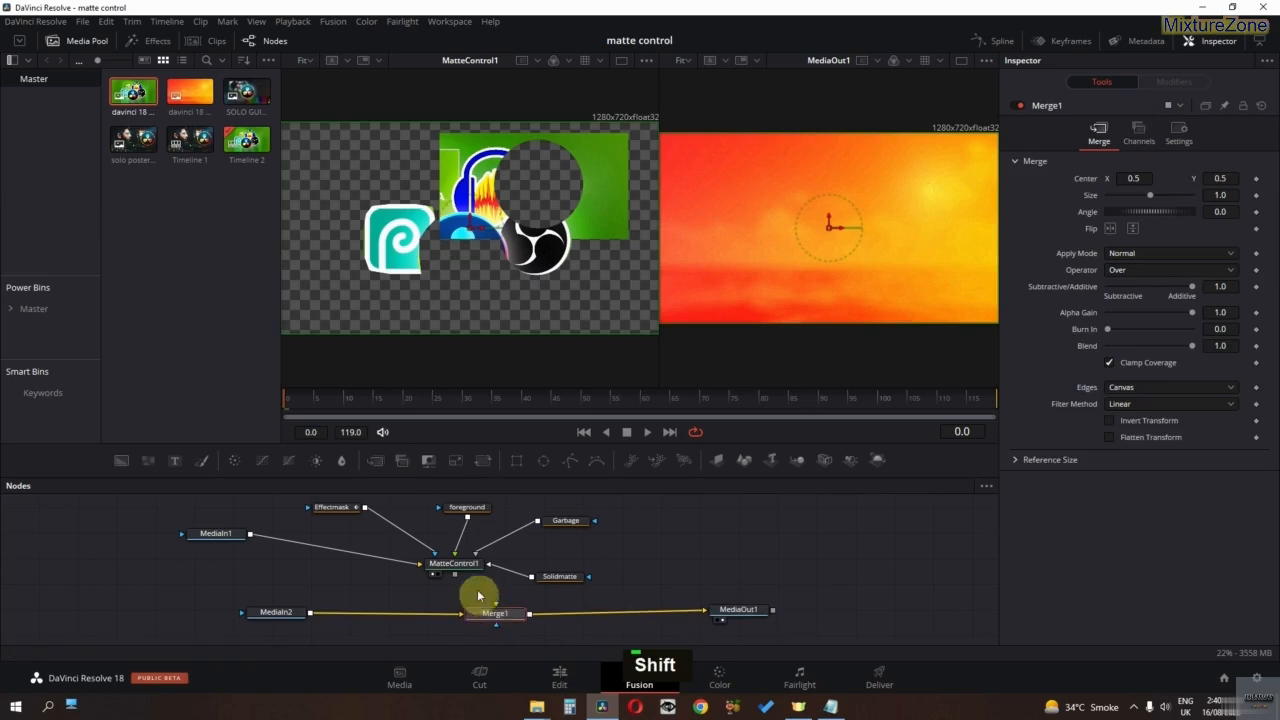
{"action": "left_click_drag", "start_coordinate": [455, 575], "coordinate": [495, 617]}
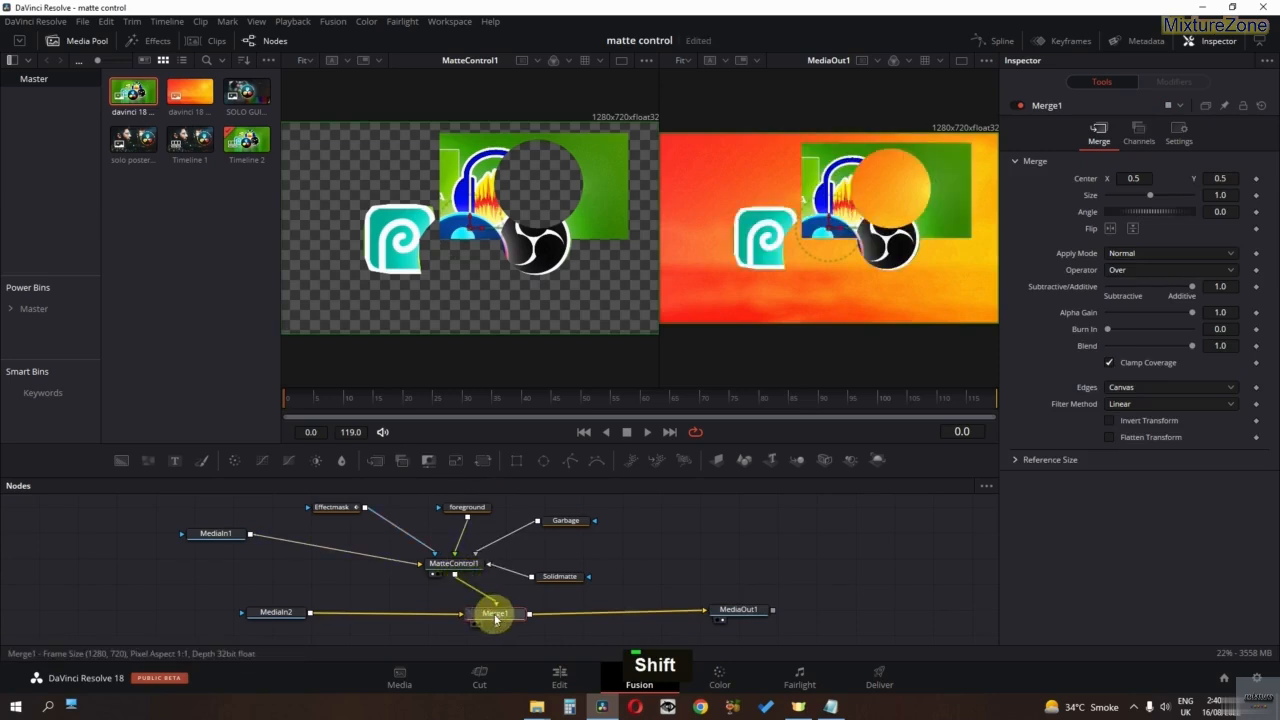
{"action": "left_click", "coordinate": [602, 578]}
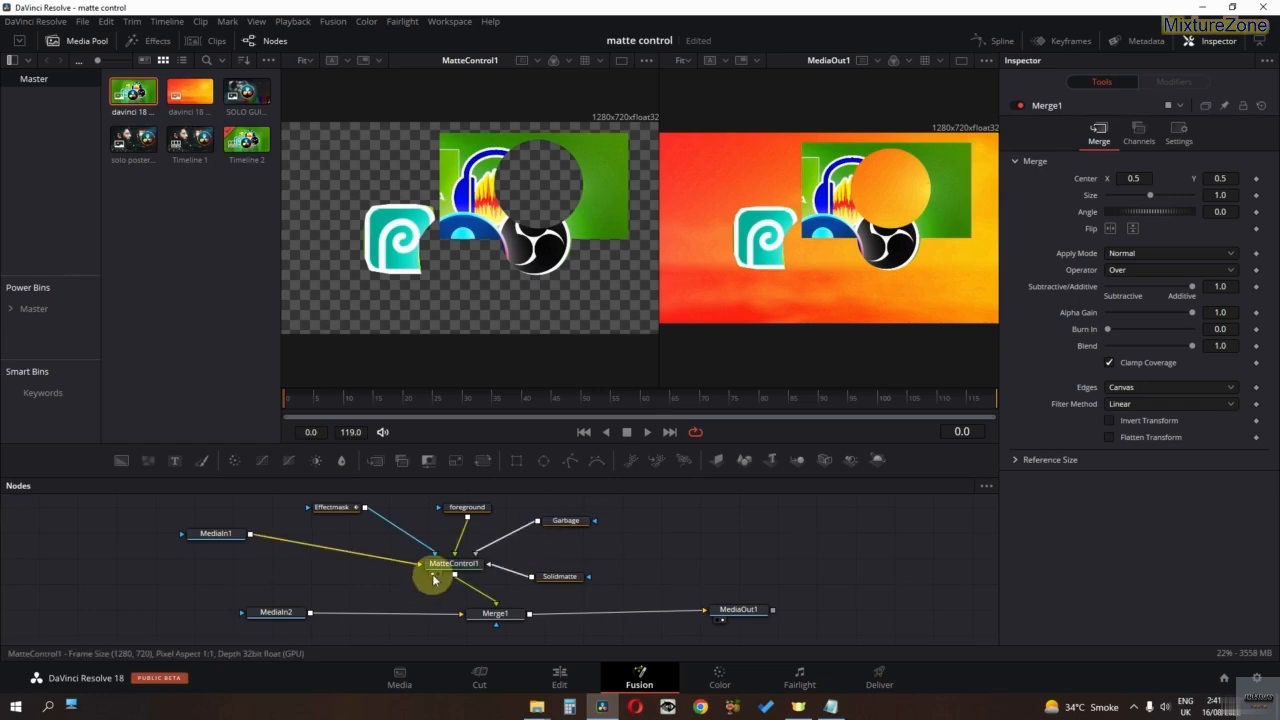
{"action": "mouse_move", "coordinate": [476, 575]}
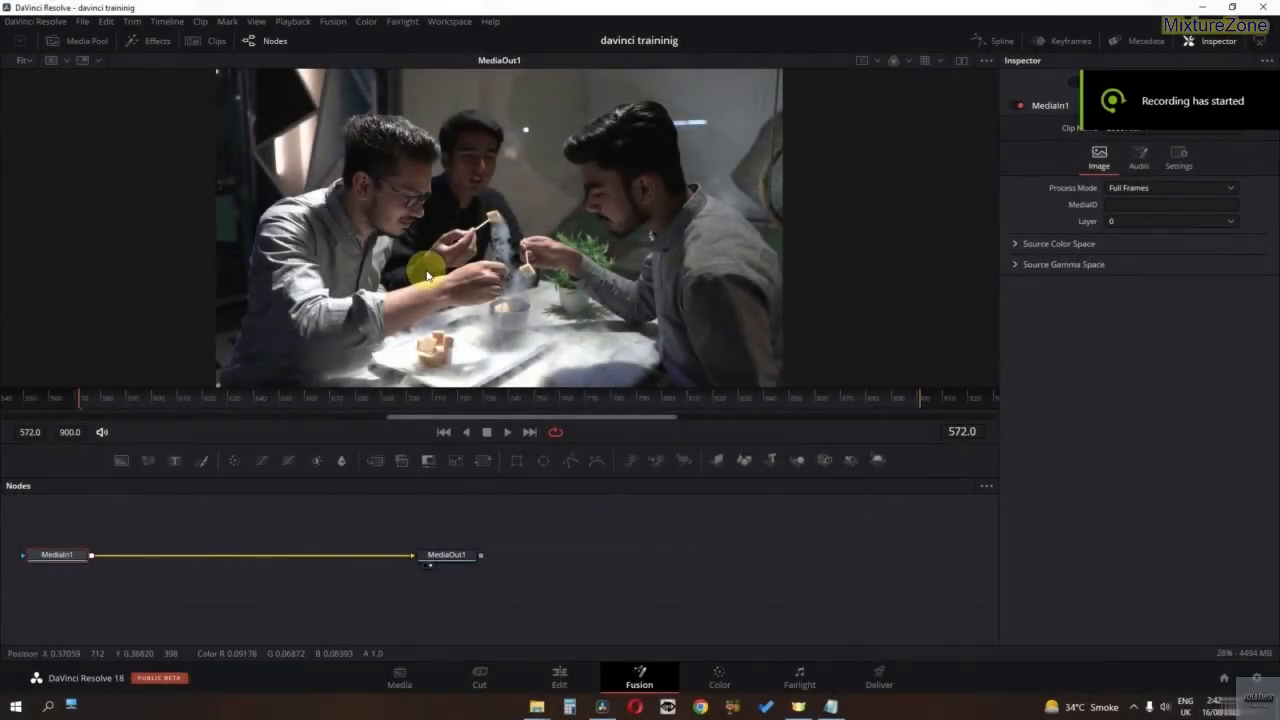
Step: Insert a Remove Noise node between MediaIn1 and MediaOut1 and place it midway along the connection
{"action": "left_click_drag", "start_coordinate": [512, 598], "coordinate": [716, 597]}
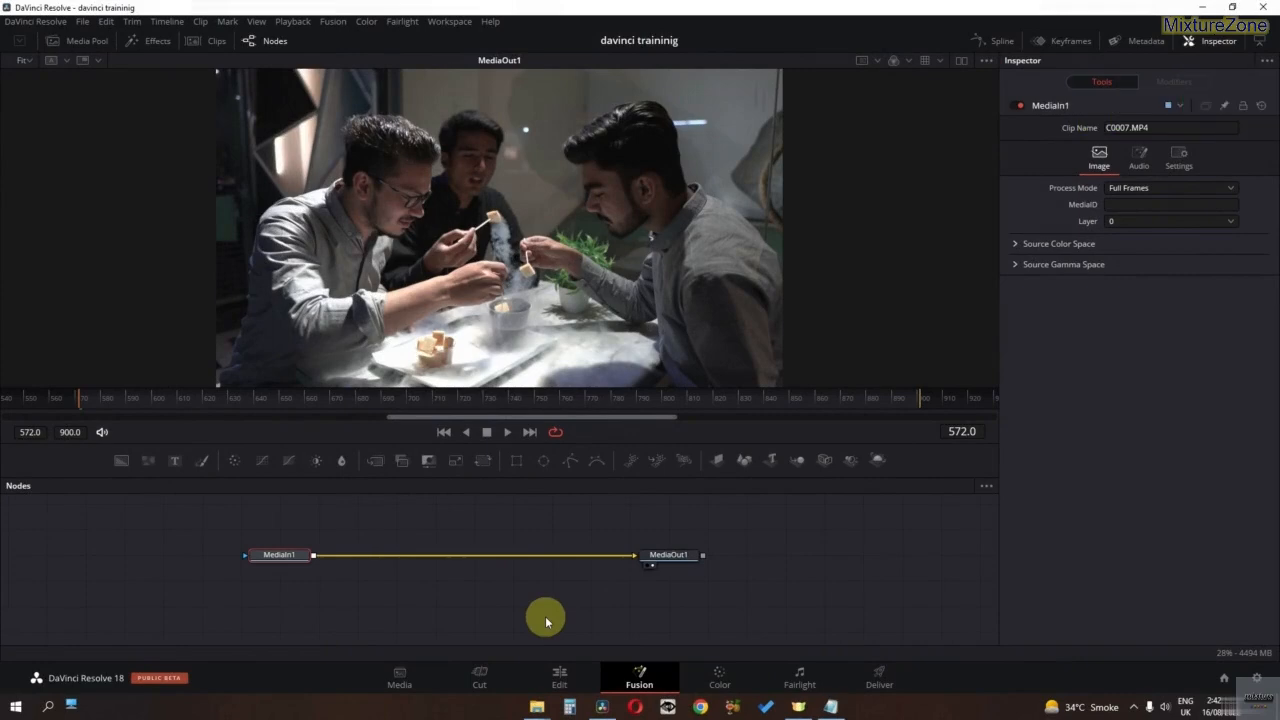
{"action": "key", "text": "shift+space"}
{"action": "type", "text": "transf"}
{"action": "type", "text": "re,pve"}
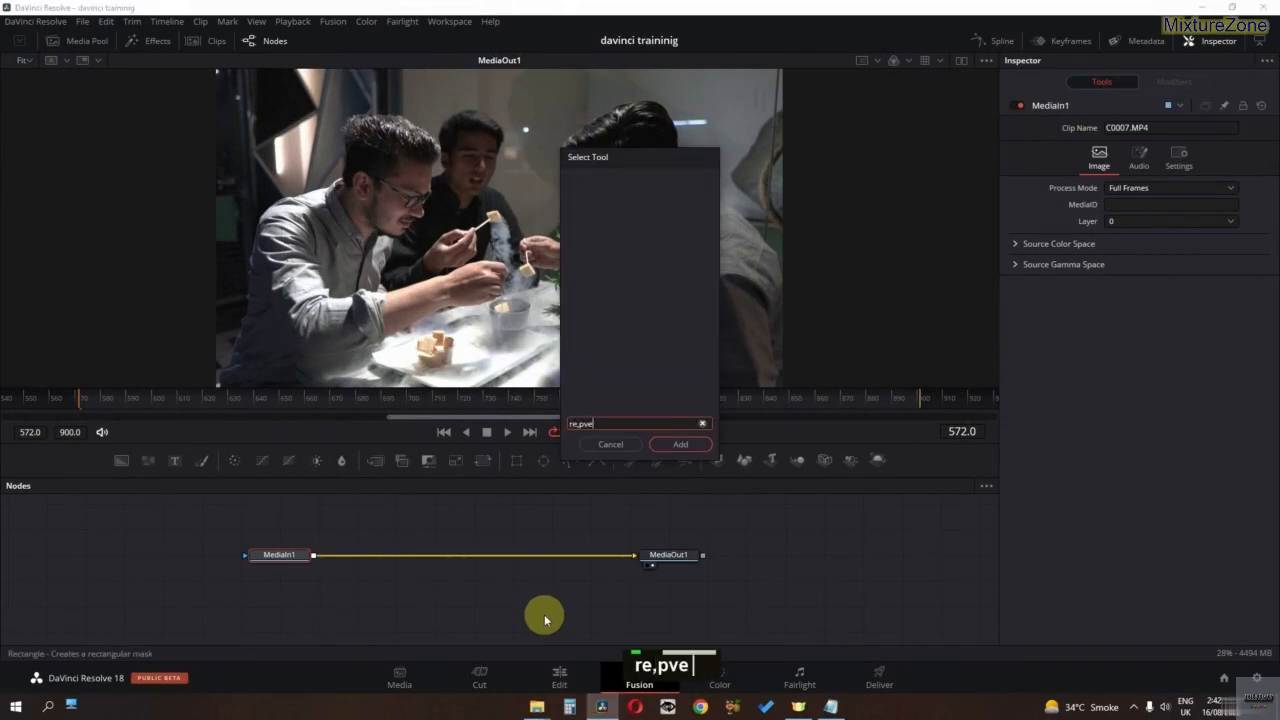
{"action": "key", "text": "BackSpace"}
{"action": "key", "text": "BackSpace"}
{"action": "key", "text": "BackSpace"}
{"action": "key", "text": "BackSpace"}
{"action": "type", "text": "move"}
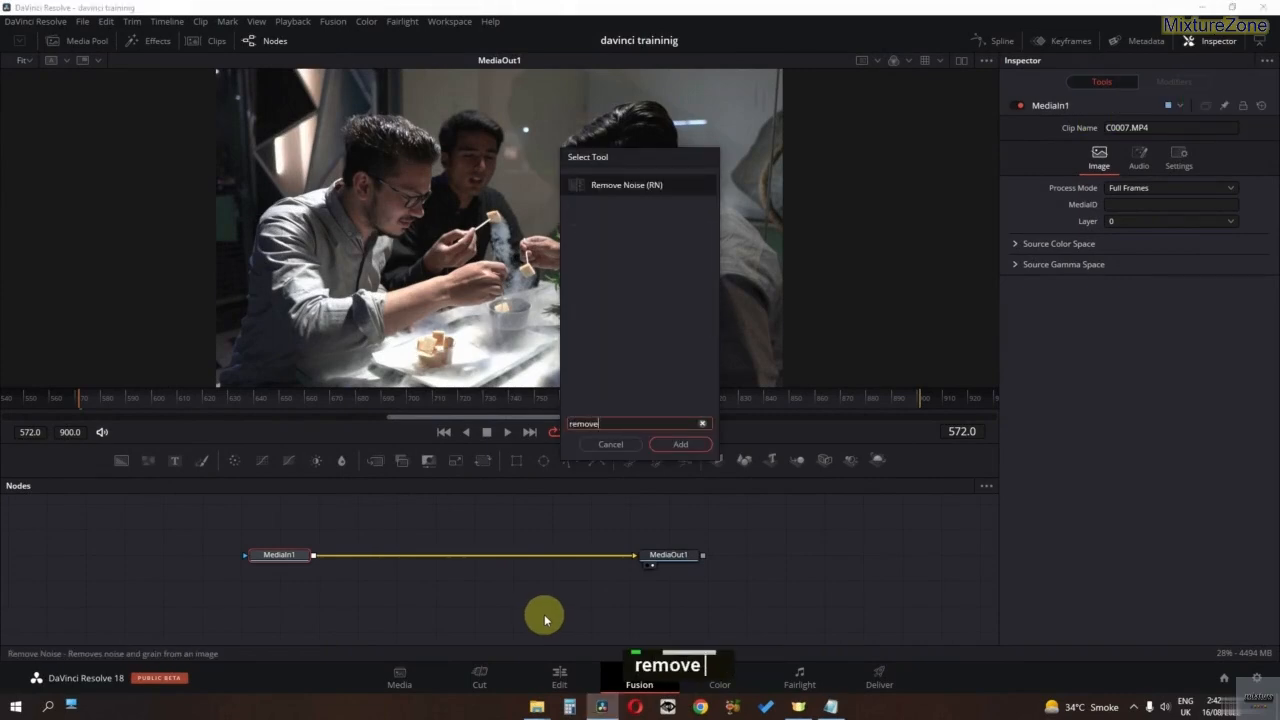
{"action": "key", "text": "Return"}
{"action": "left_click_drag", "start_coordinate": [400, 556], "coordinate": [492, 561]}
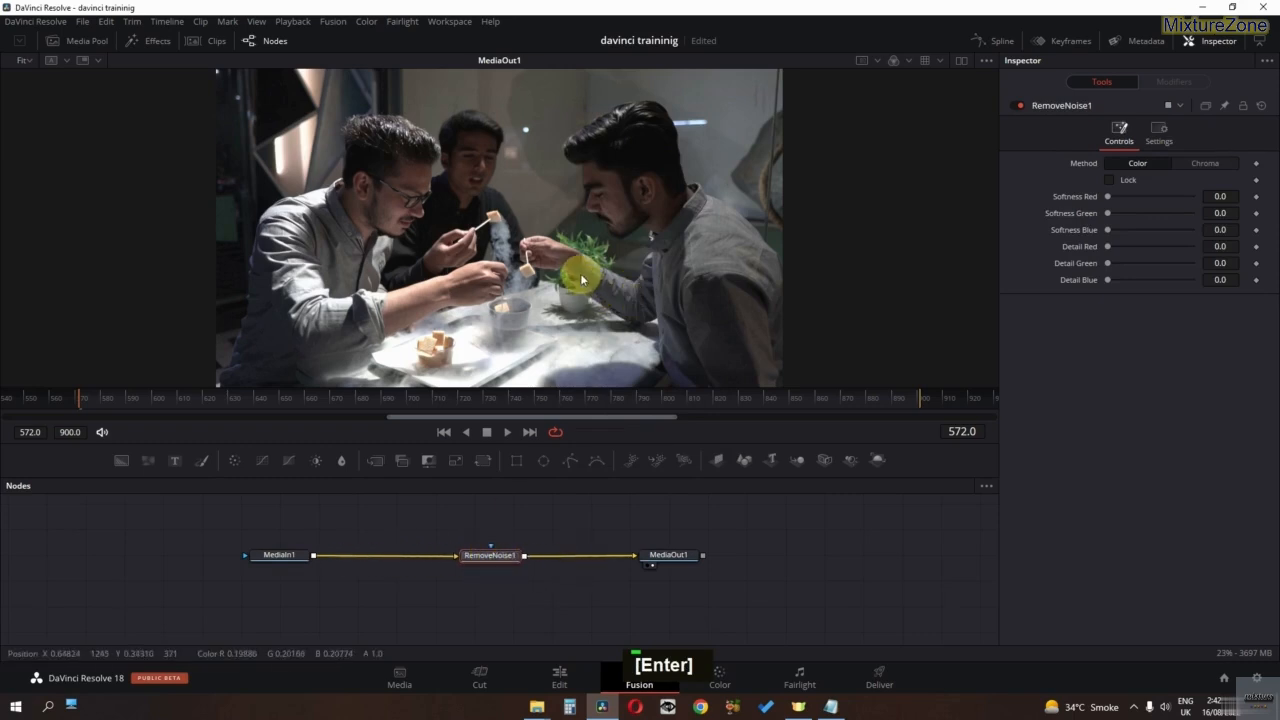
Step: Lock RemoveNoise1's channels together with the Color method and set Softness to about 0.00173 and Detail to about 0.811
{"action": "left_click", "coordinate": [1110, 180]}
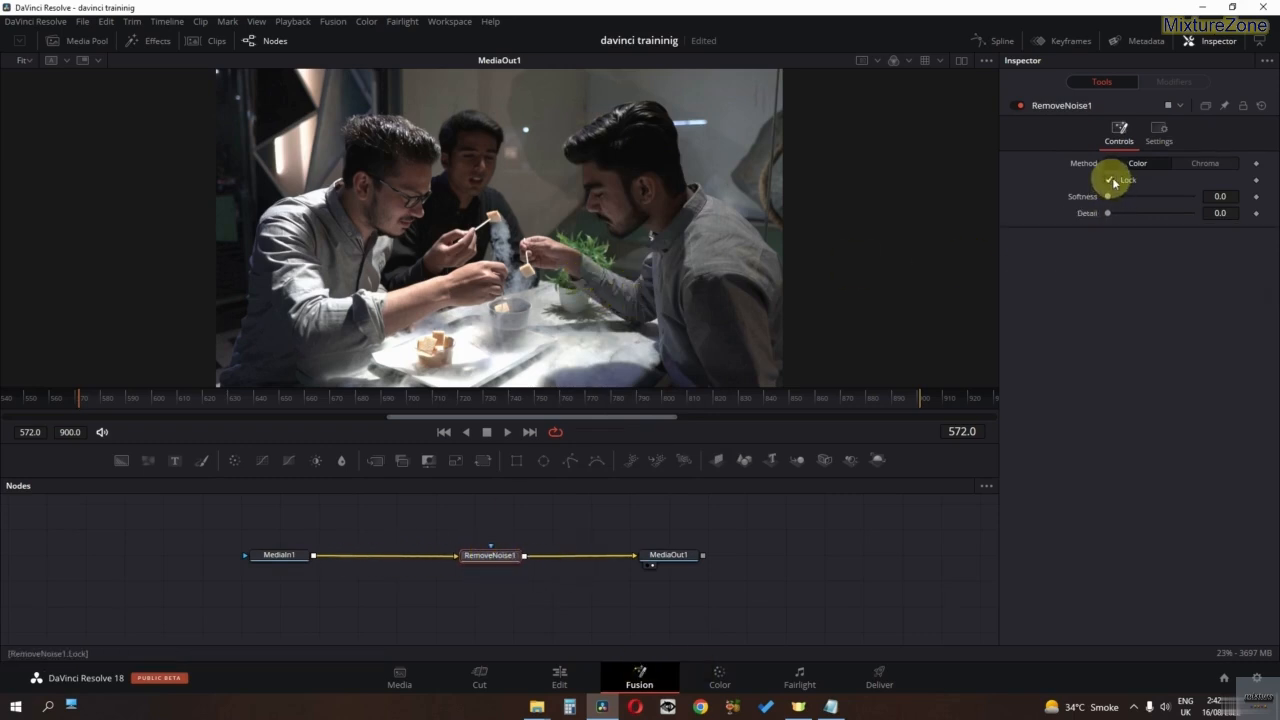
{"action": "left_click", "coordinate": [1172, 168]}
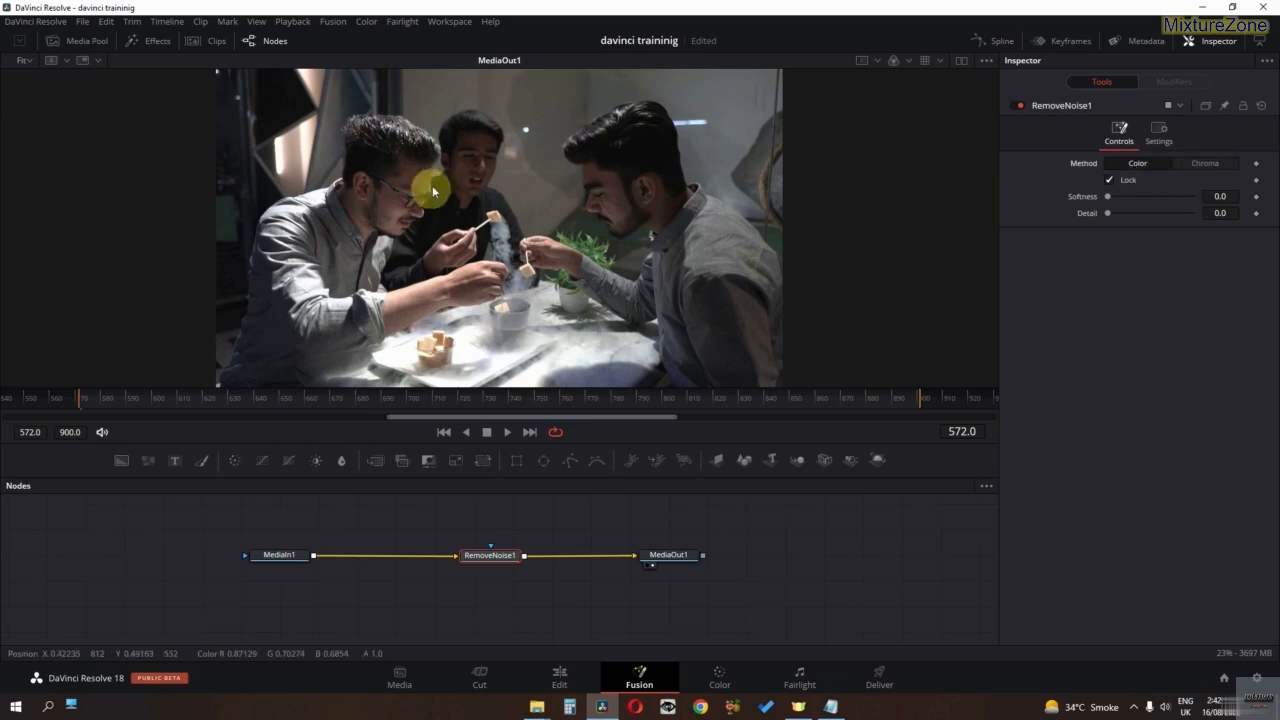
{"action": "scroll", "coordinate": [452, 162], "scroll_direction": "up", "scroll_amount": 2, "text": "ctrl"}
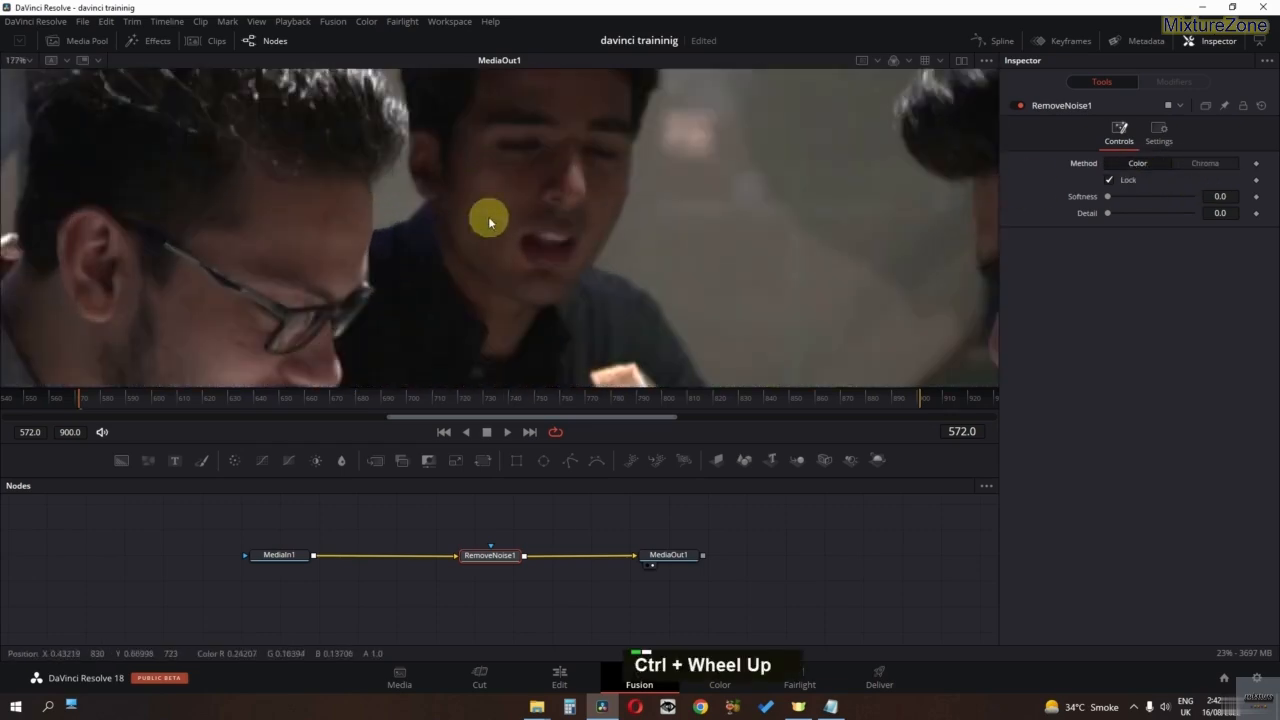
{"action": "scroll", "coordinate": [489, 220], "scroll_direction": "up", "scroll_amount": 1, "text": "ctrl"}
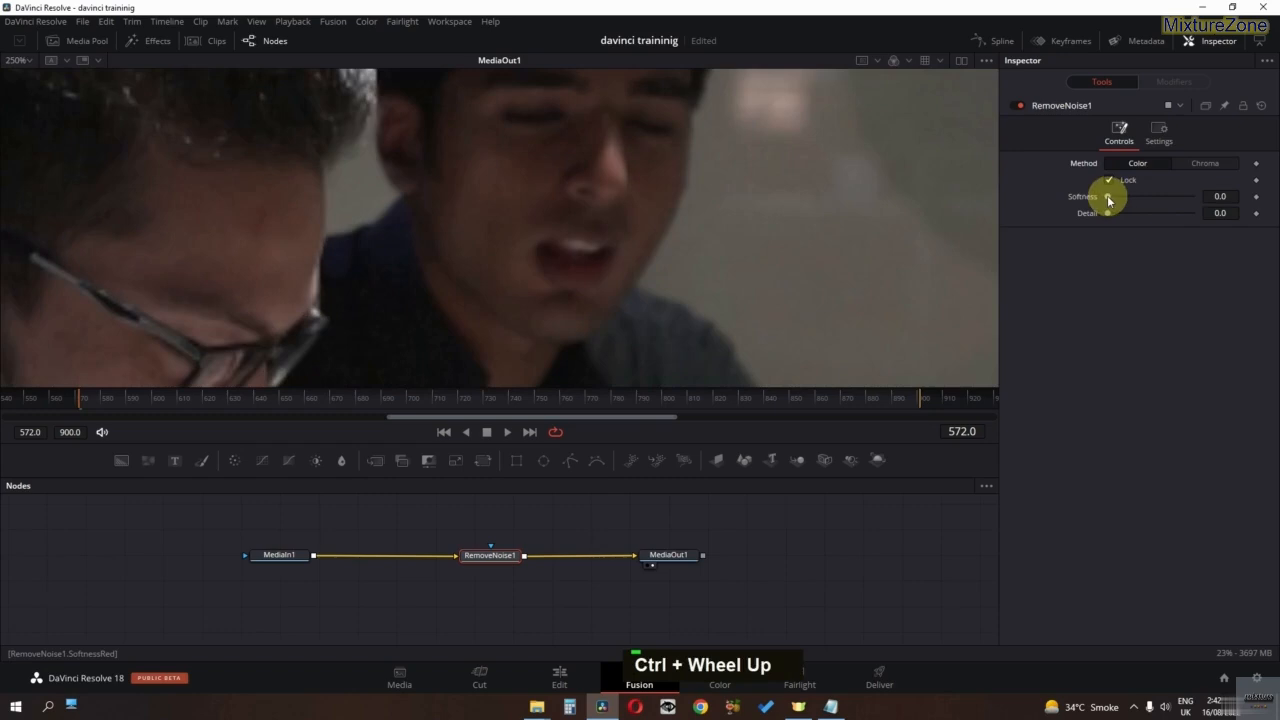
{"action": "left_click_drag", "start_coordinate": [1136, 200], "coordinate": [1109, 204]}
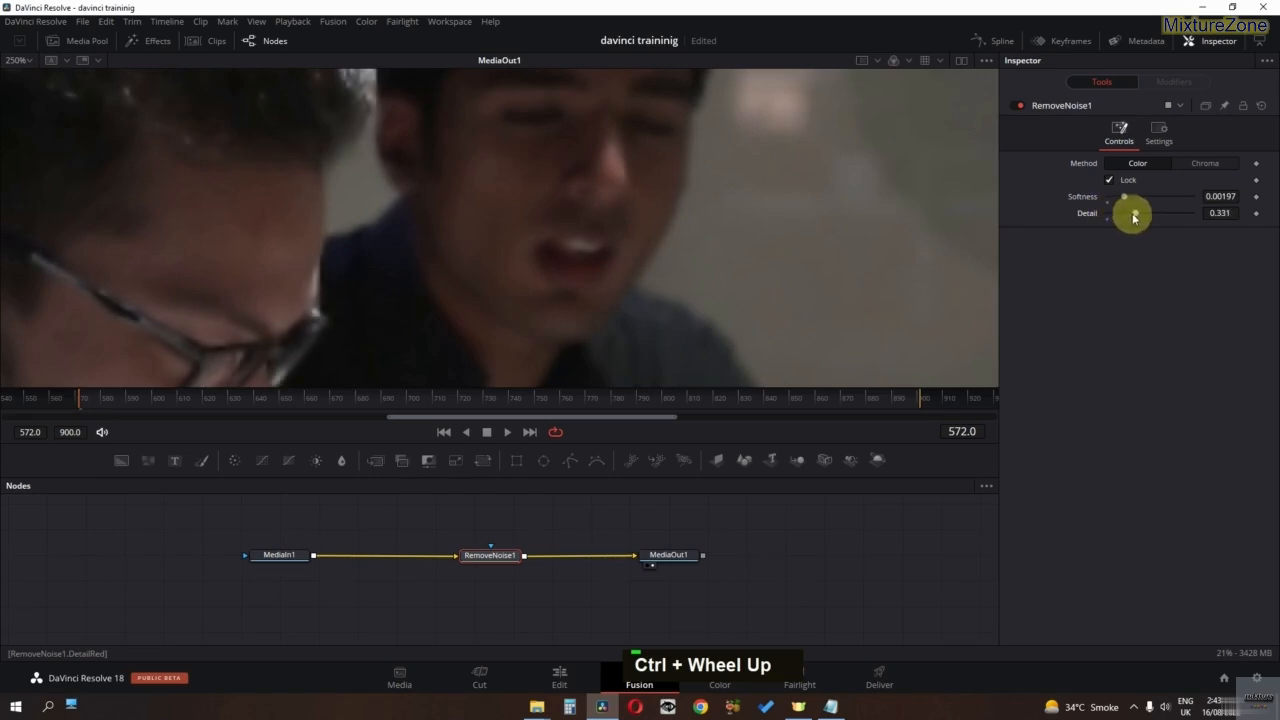
{"action": "left_click_drag", "start_coordinate": [1157, 217], "coordinate": [1176, 214]}
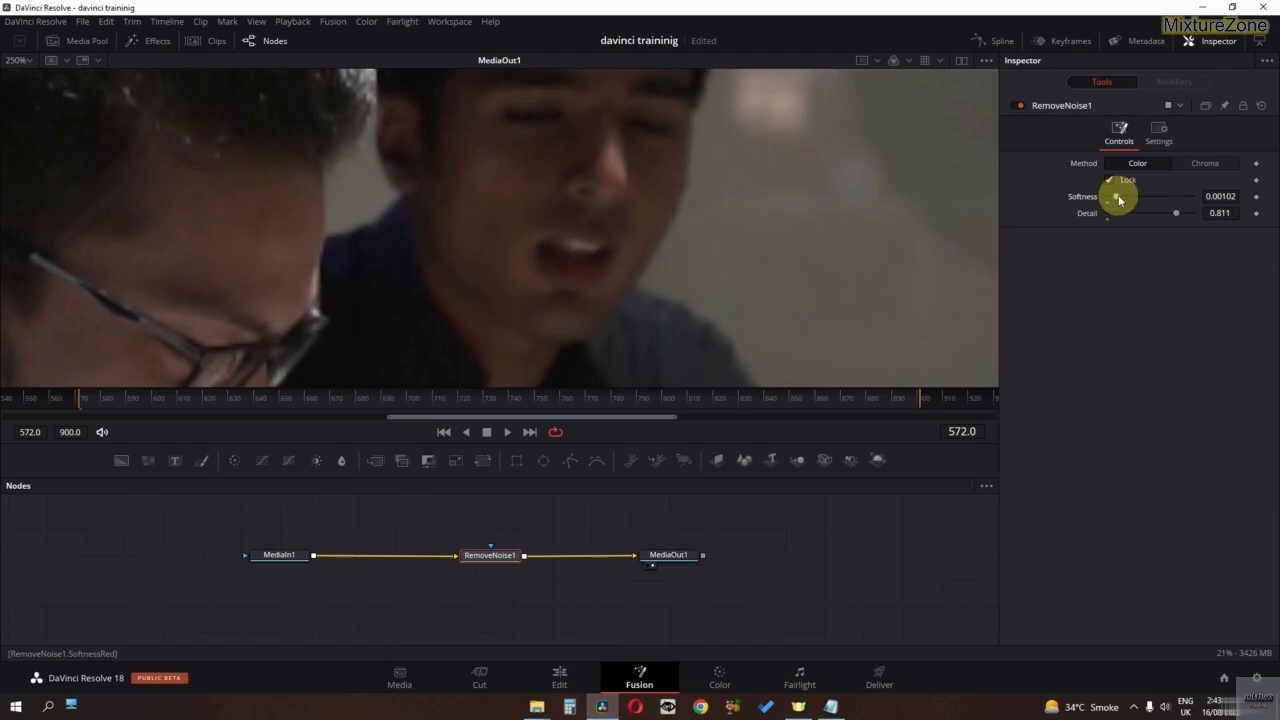
{"action": "scroll", "coordinate": [563, 234], "scroll_direction": "down", "scroll_amount": 5}
{"action": "scroll", "coordinate": [561, 250], "scroll_direction": "up", "scroll_amount": 2}
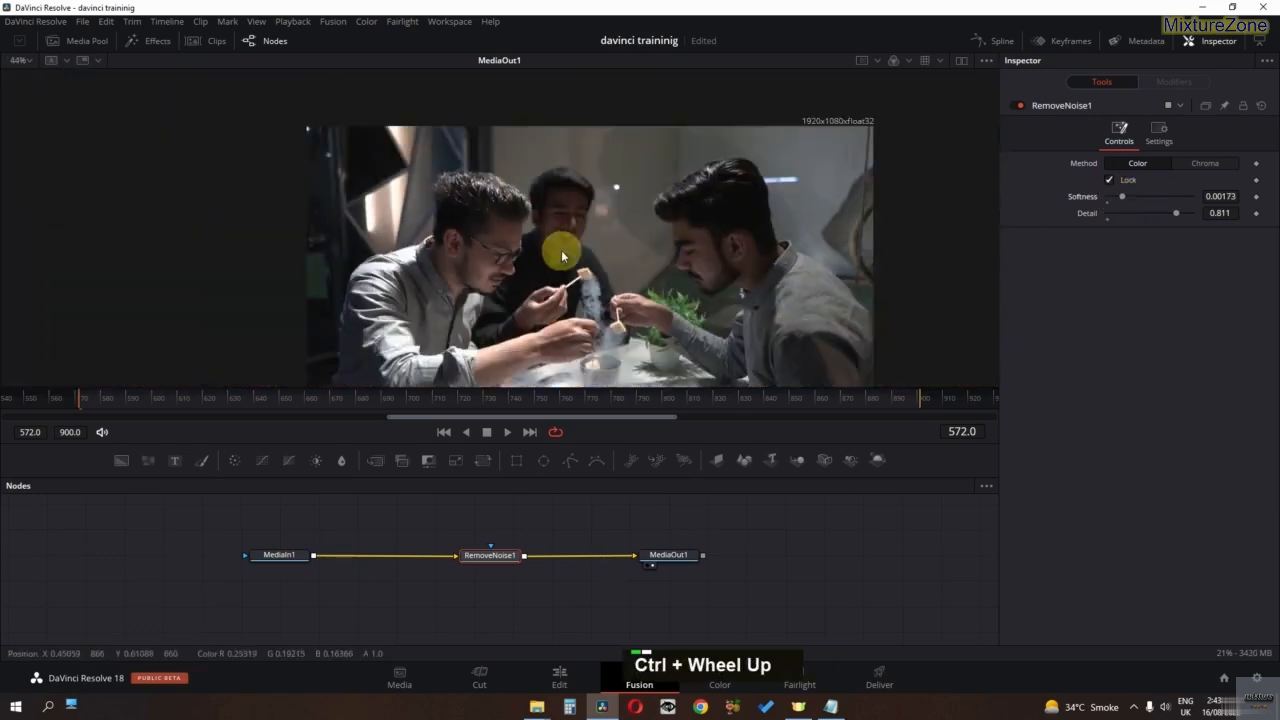
Step: Switch to dual viewers and show MediaIn1 in the first one, enlarged around the middle man's dark shirt
{"action": "left_click", "coordinate": [961, 66]}
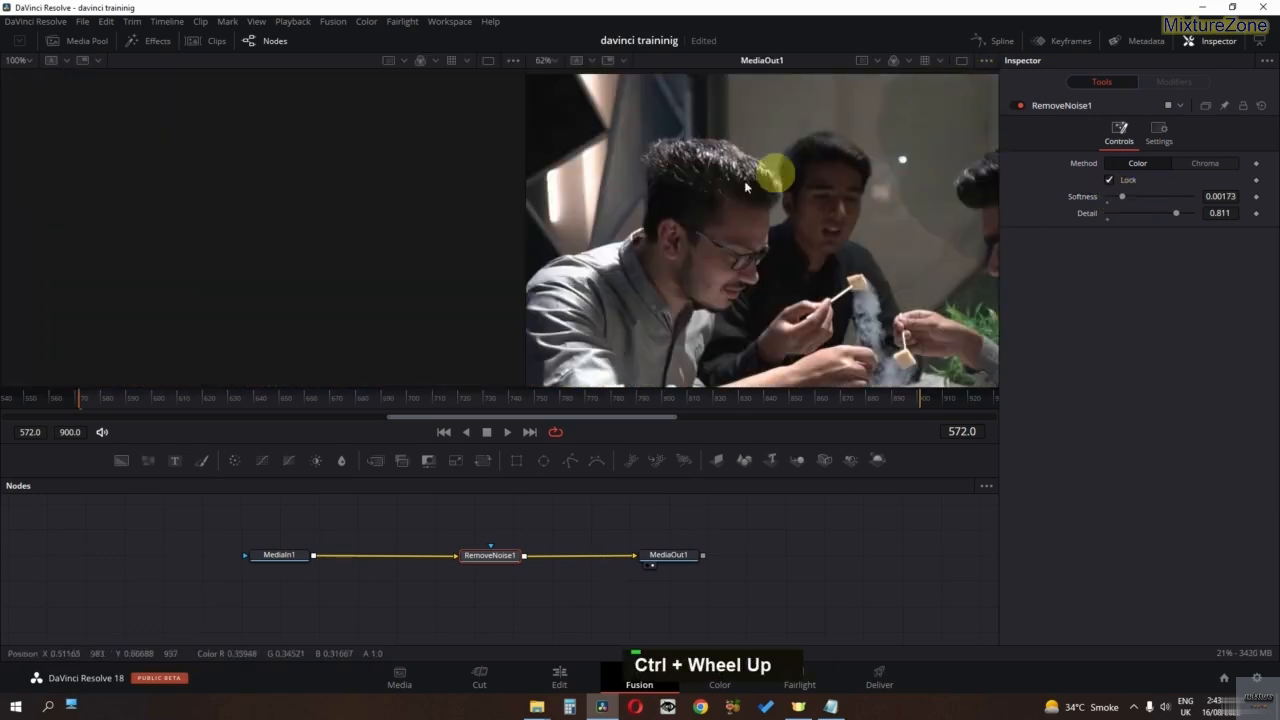
{"action": "left_click", "coordinate": [279, 557]}
{"action": "key", "text": "1"}
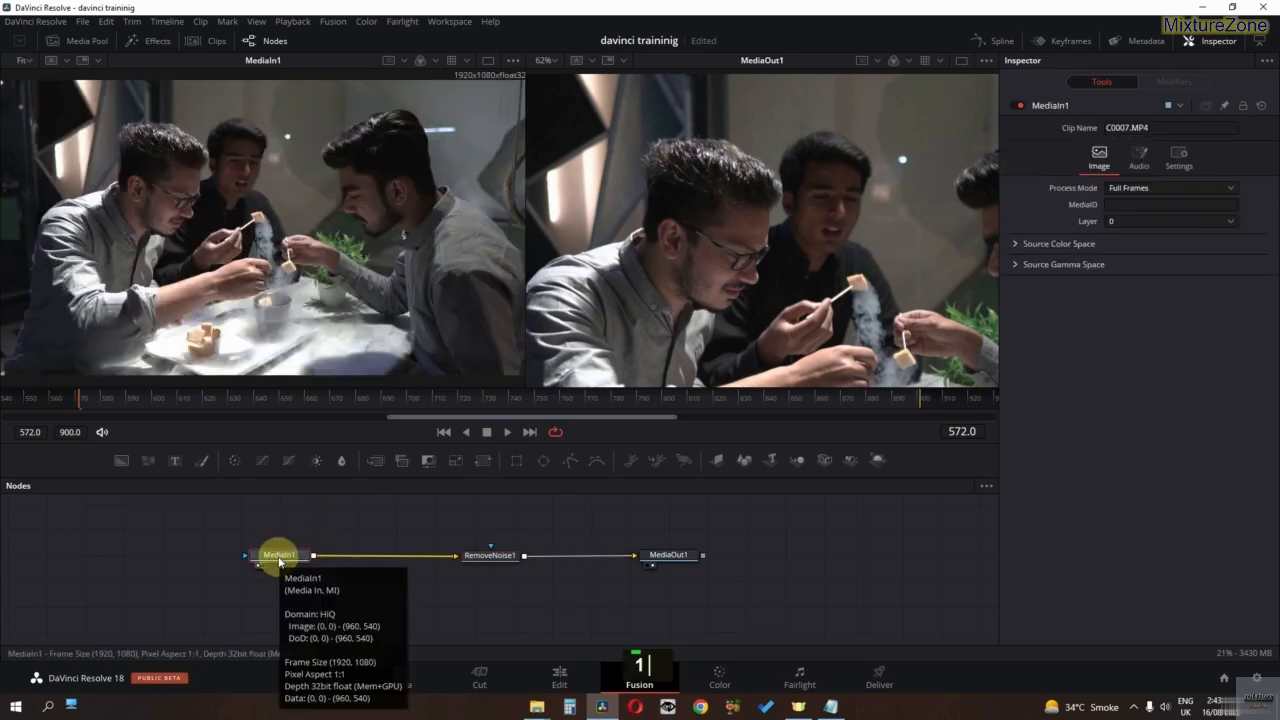
{"action": "scroll", "coordinate": [193, 227], "scroll_direction": "up", "scroll_amount": 3, "text": "ctrl"}
{"action": "scroll", "coordinate": [193, 227], "scroll_direction": "up", "scroll_amount": 2, "text": "ctrl"}
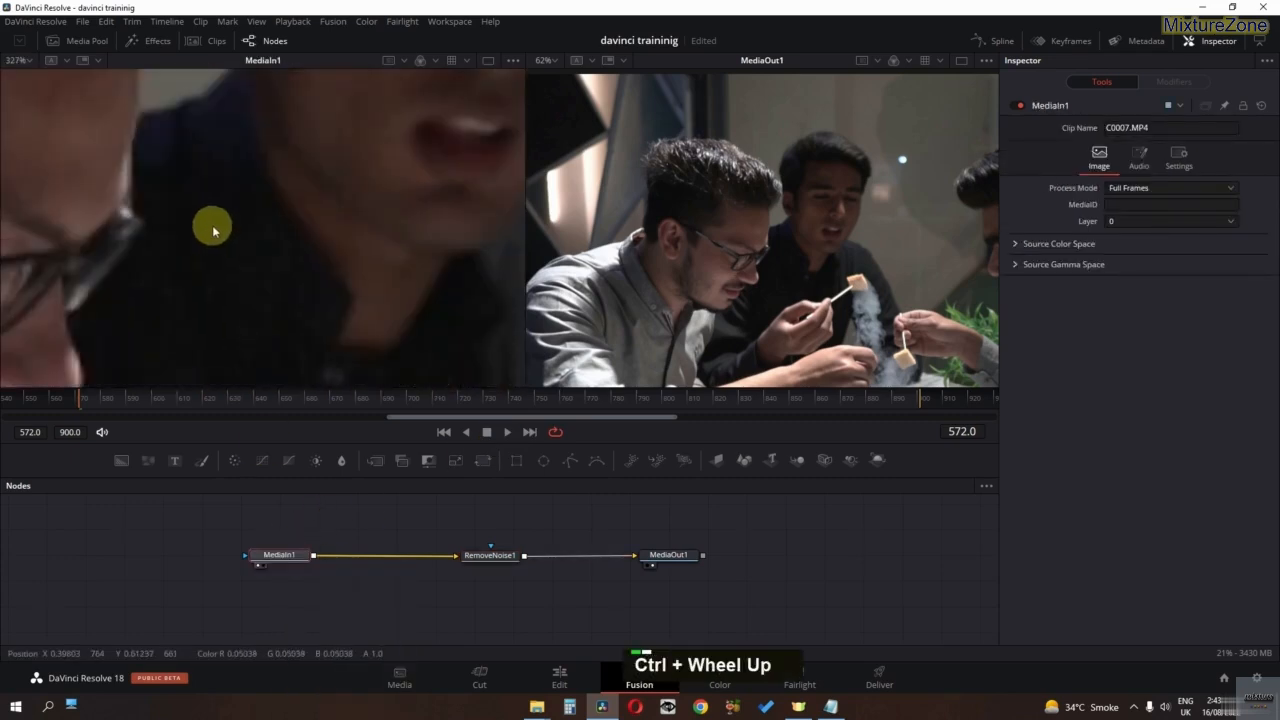
Step: Compare the noise in MediaOut1 with the original MediaIn1 close up, playing the clip to frame 598
{"action": "left_click", "coordinate": [667, 557]}
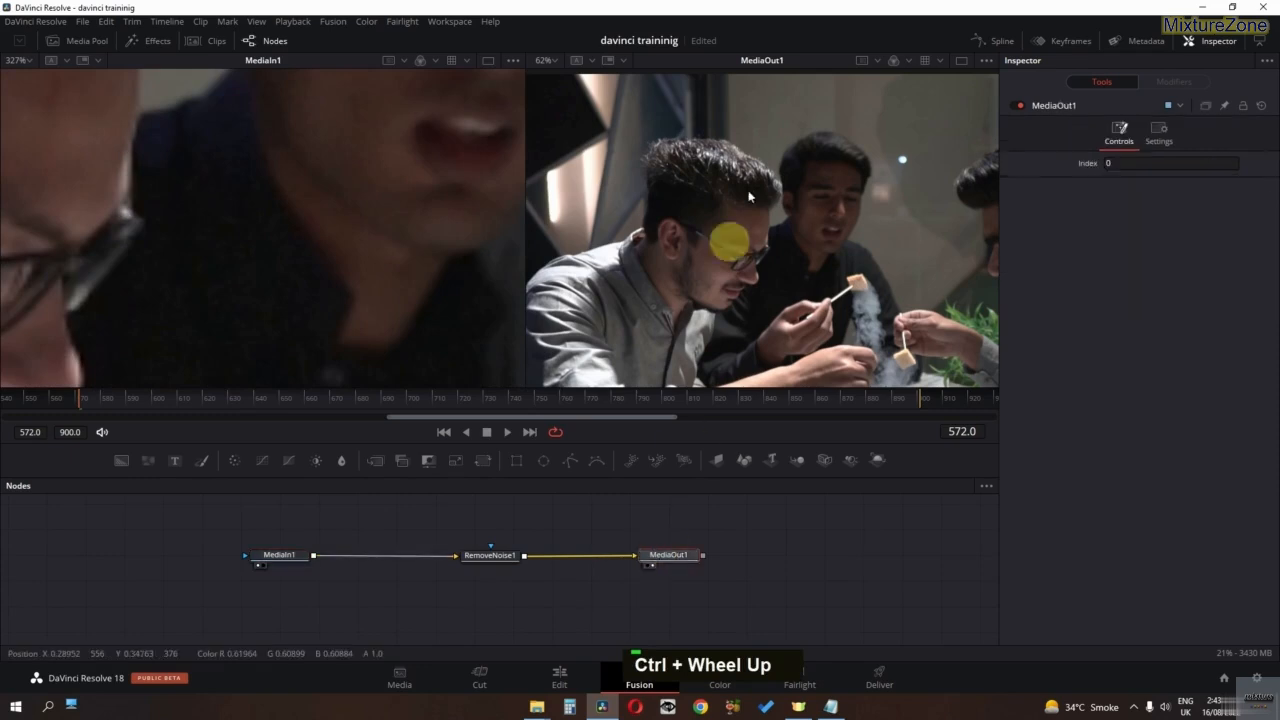
{"action": "scroll", "coordinate": [836, 210], "scroll_direction": "up", "scroll_amount": 3, "text": "ctrl"}
{"action": "left_click_drag", "start_coordinate": [738, 295], "coordinate": [692, 276]}
{"action": "scroll", "coordinate": [692, 311], "scroll_direction": "up", "scroll_amount": 2, "text": "ctrl"}
{"action": "scroll", "coordinate": [713, 270], "scroll_direction": "down", "scroll_amount": 1, "text": "ctrl"}
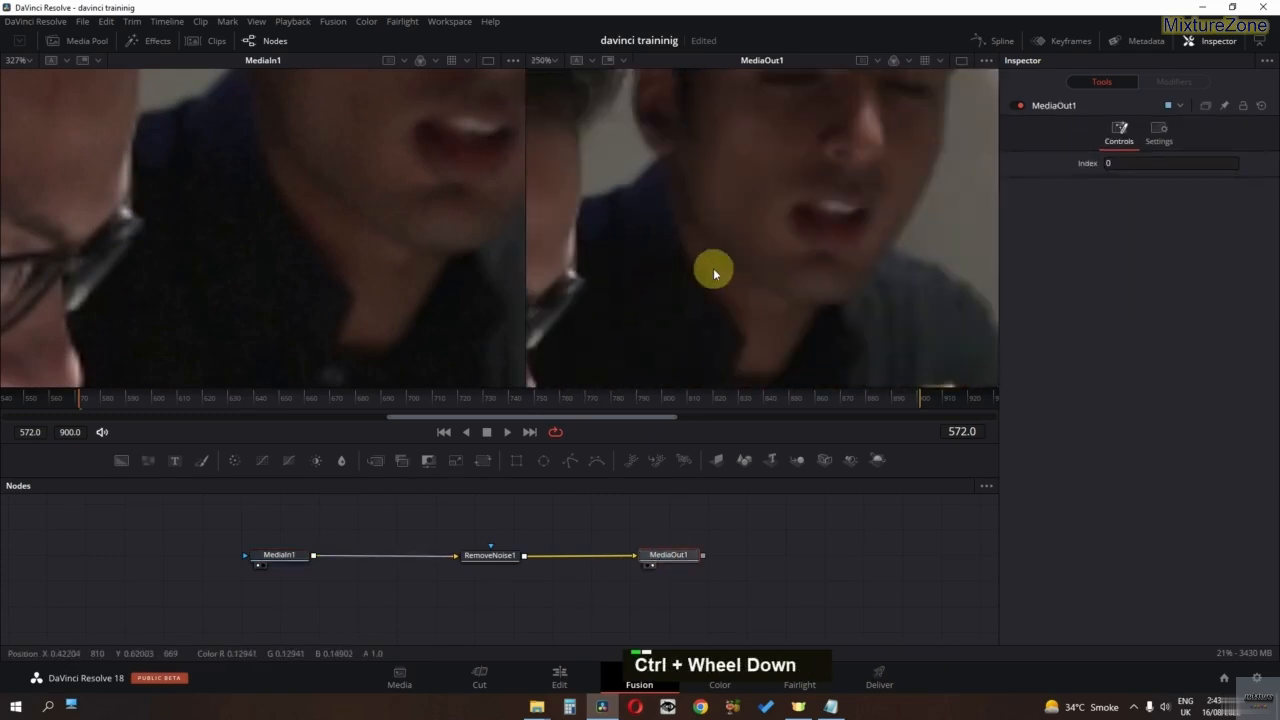
{"action": "left_click_drag", "start_coordinate": [580, 310], "coordinate": [692, 242]}
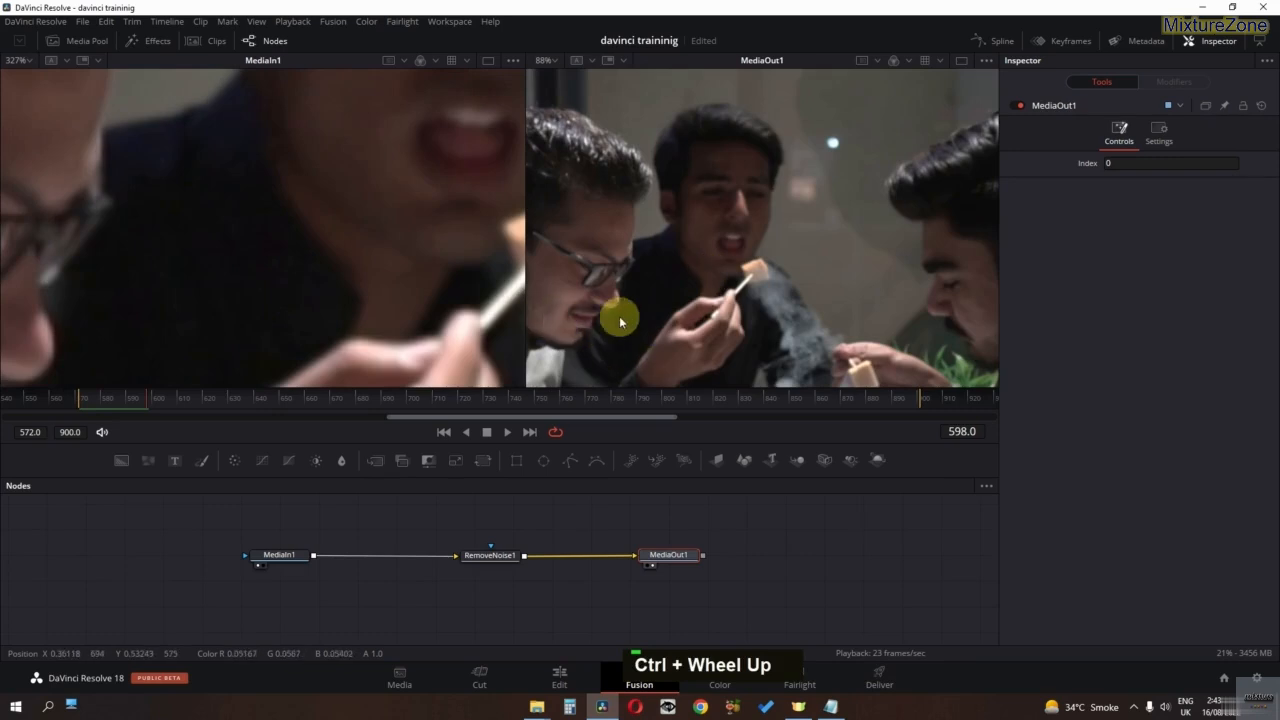
{"action": "scroll", "coordinate": [670, 302], "scroll_direction": "up", "scroll_amount": 2}
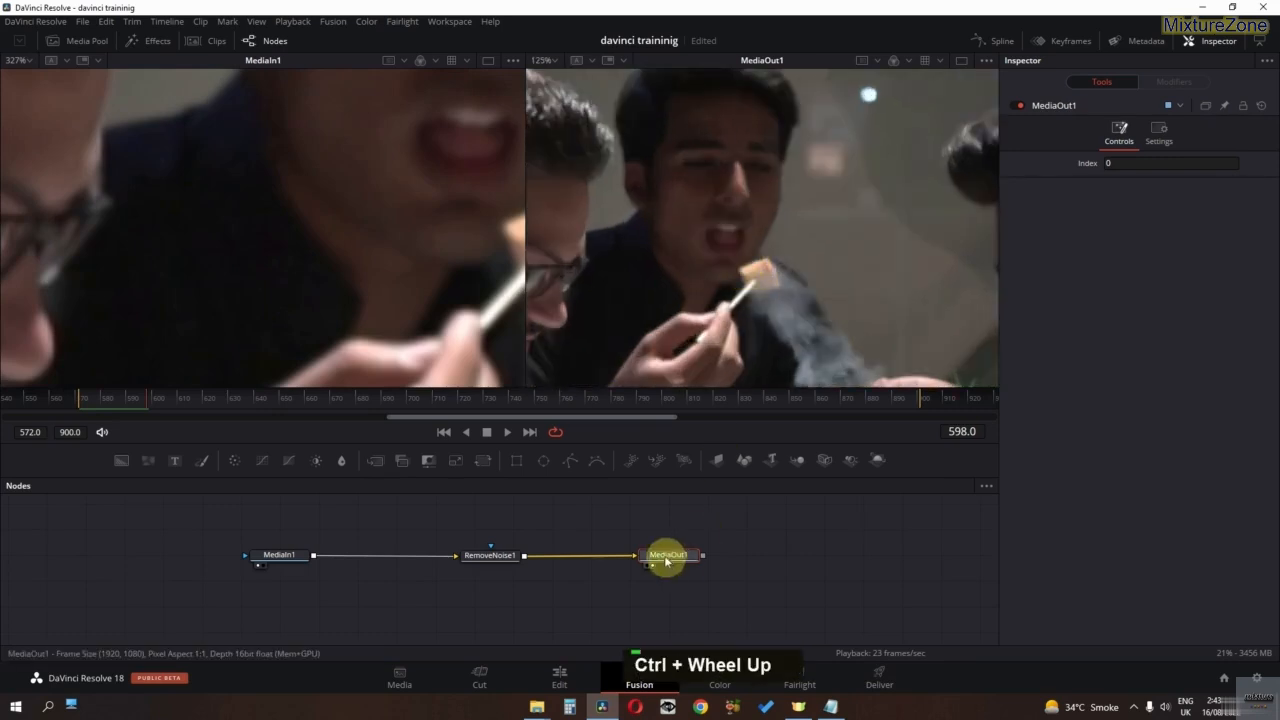
Step: Set RemoveNoise1's Softness to about 0.00047 and Detail to about 0.929, judging the result on the middle man's face and shirt
{"action": "left_click", "coordinate": [502, 554]}
{"action": "scroll", "coordinate": [818, 212], "scroll_direction": "up", "scroll_amount": 2}
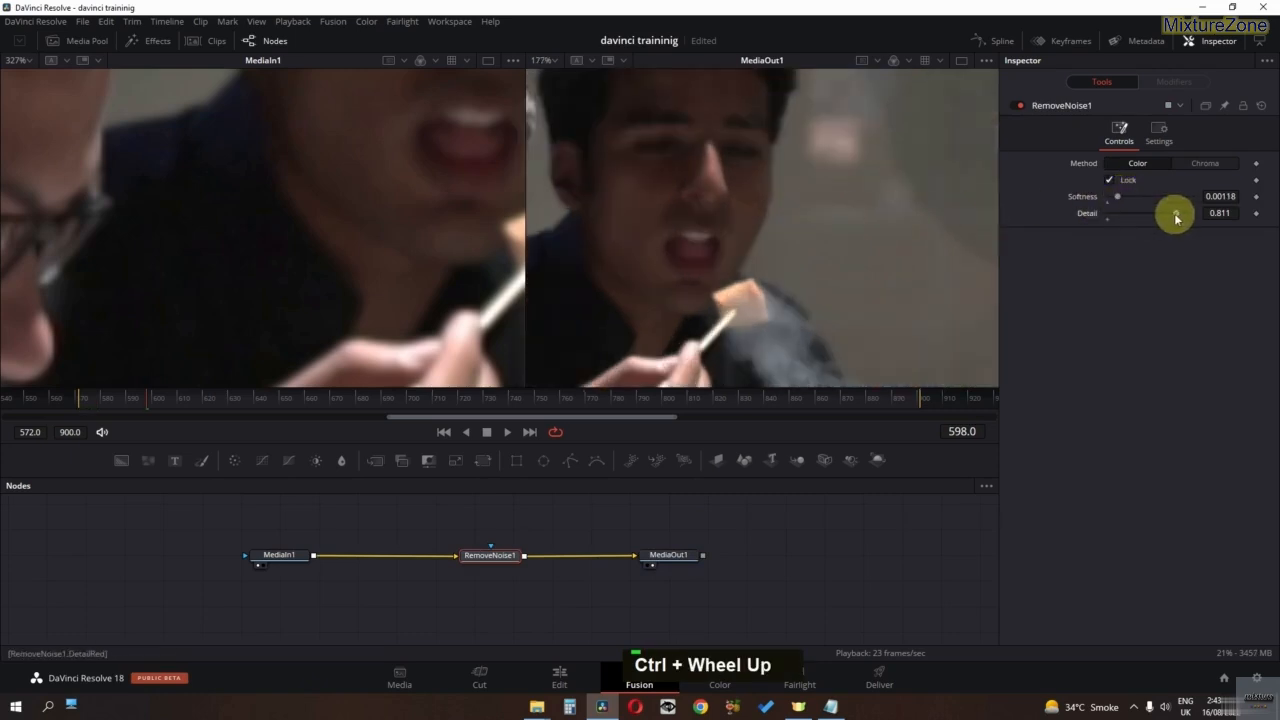
{"action": "left_click_drag", "start_coordinate": [1177, 217], "coordinate": [1184, 213]}
{"action": "scroll", "coordinate": [800, 230], "scroll_direction": "up", "scroll_amount": 4}
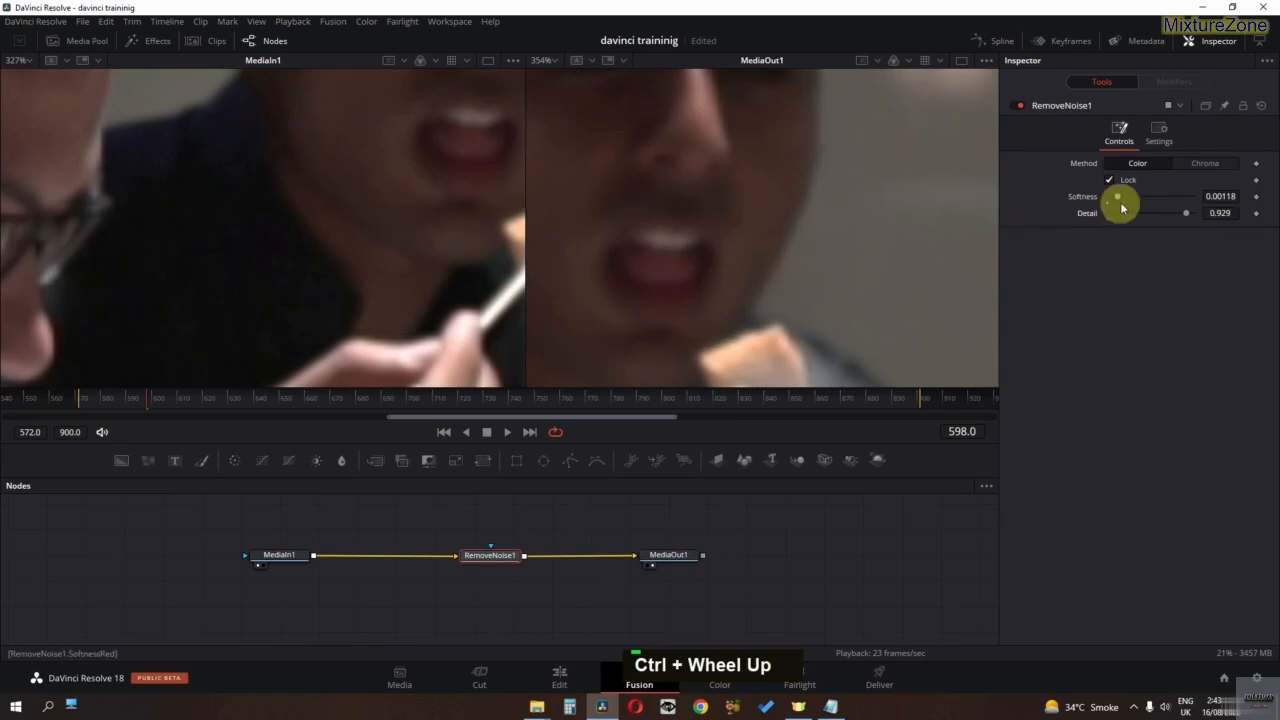
{"action": "left_click_drag", "start_coordinate": [679, 276], "coordinate": [925, 151]}
{"action": "left_click_drag", "start_coordinate": [705, 297], "coordinate": [726, 261]}
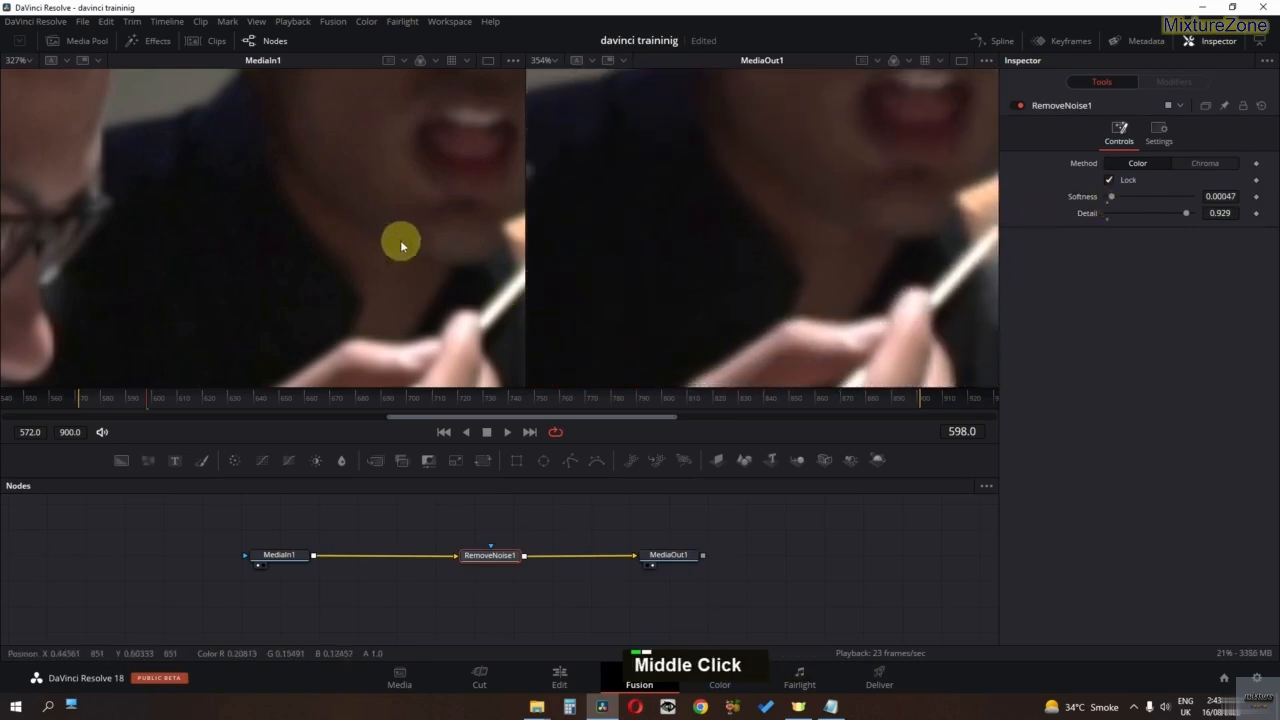
Step: Go back to frame 571 and compare the noise in the dark shirt between the original and denoised footage
{"action": "scroll", "coordinate": [401, 243], "scroll_direction": "down", "scroll_amount": 3}
{"action": "left_click_drag", "start_coordinate": [146, 396], "coordinate": [78, 397]}
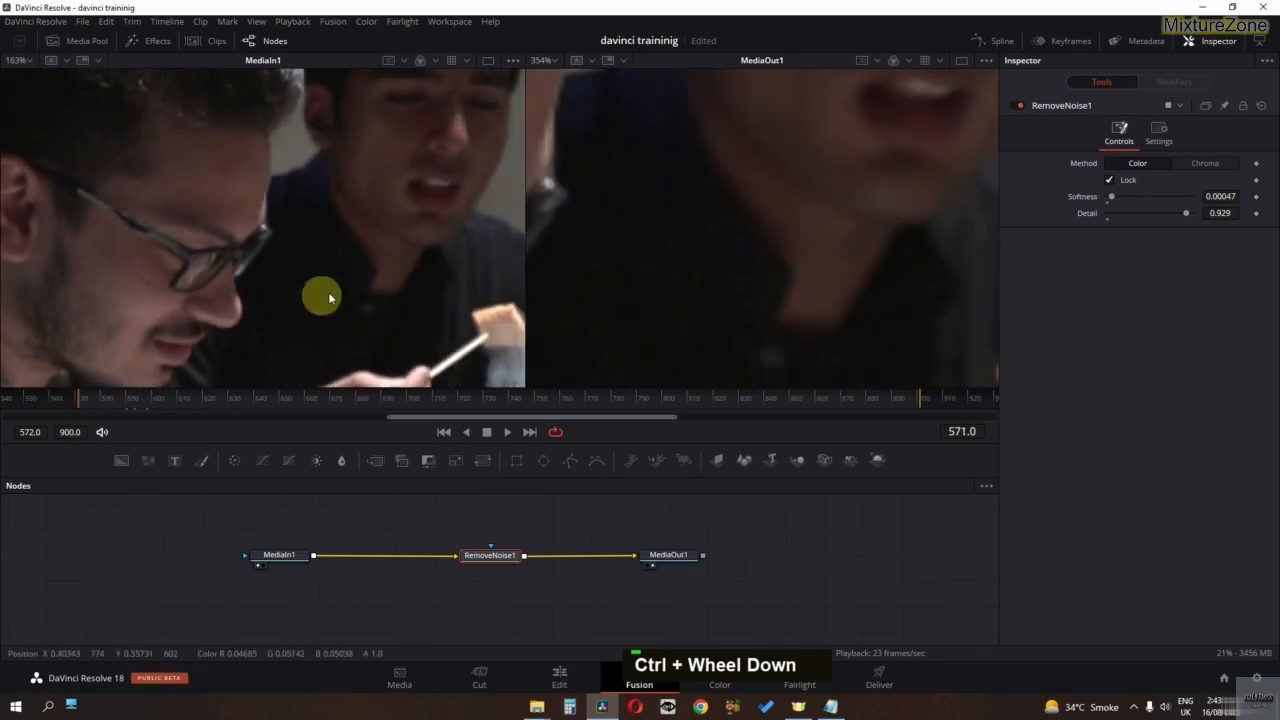
{"action": "scroll", "coordinate": [330, 298], "scroll_direction": "up", "scroll_amount": 2}
{"action": "middle_click", "coordinate": [663, 251]}
{"action": "scroll", "coordinate": [674, 306], "scroll_direction": "up", "scroll_amount": 2}
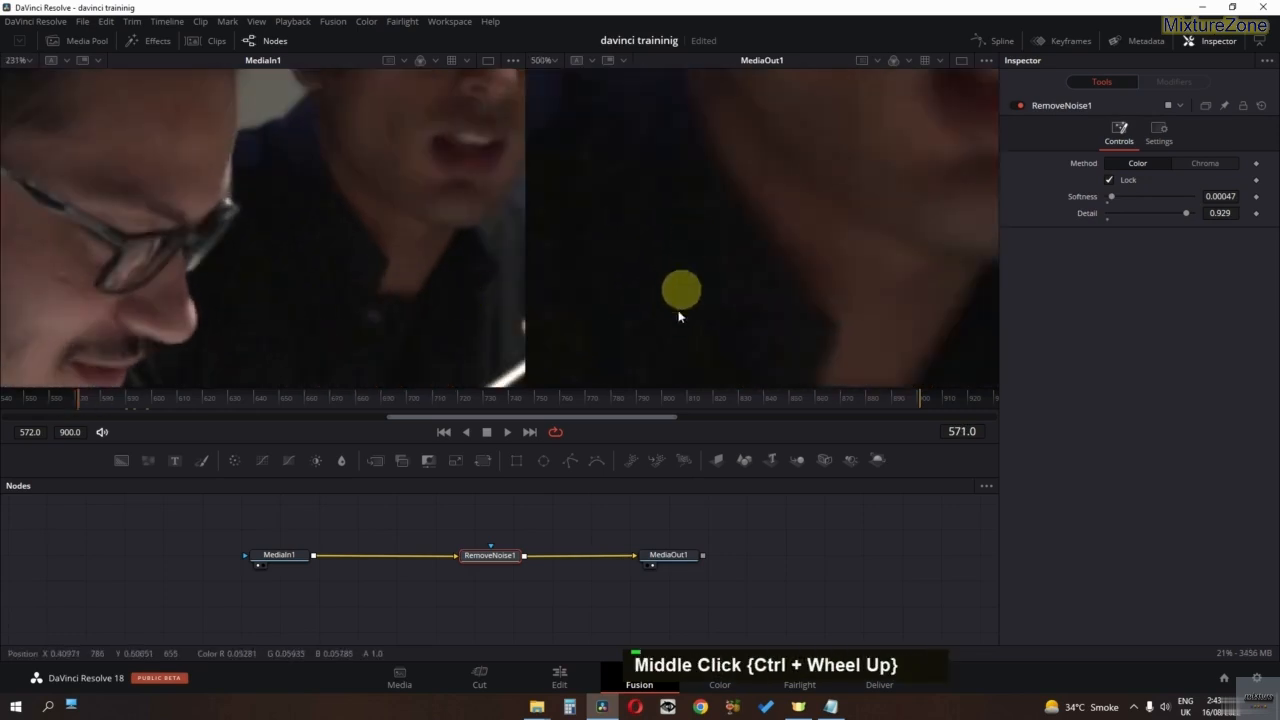
{"action": "middle_click", "coordinate": [678, 316]}
{"action": "scroll", "coordinate": [374, 266], "scroll_direction": "up", "scroll_amount": 4}
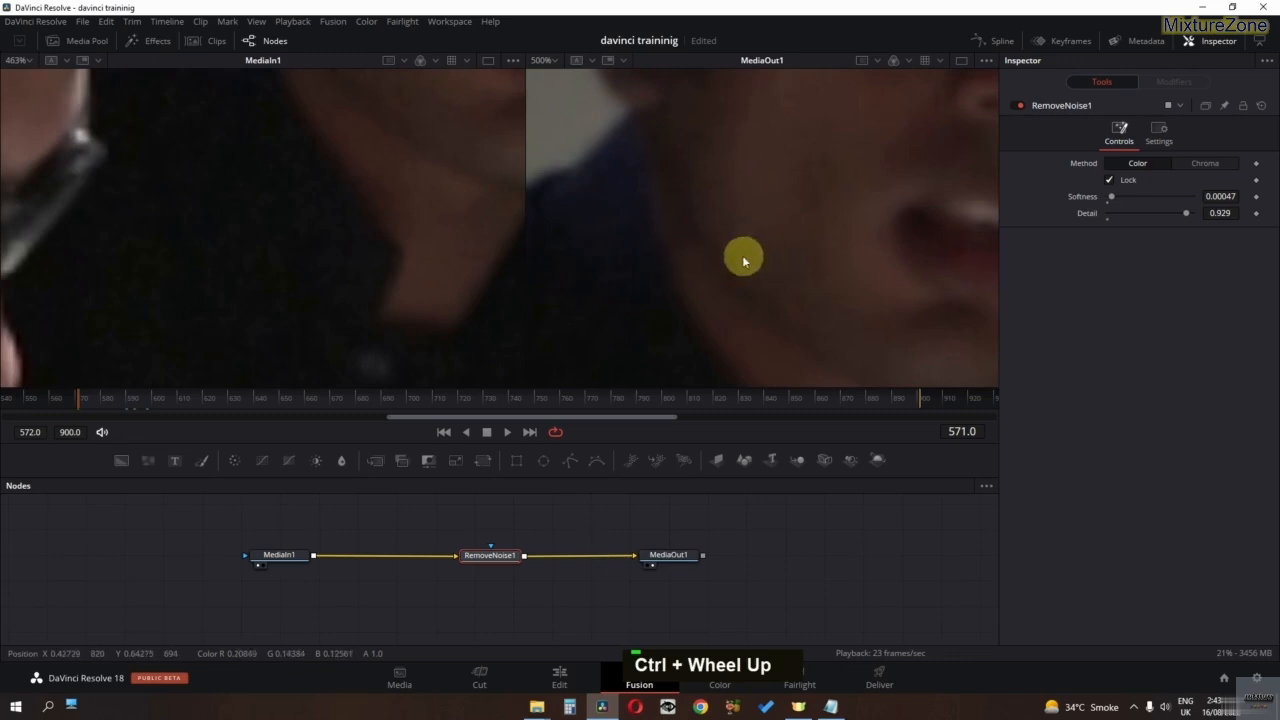
Step: Switch RemoveNoise1 to the Chroma method and set Softness to about 0.00205 and Detail to 1.0
{"action": "left_click", "coordinate": [1202, 166]}
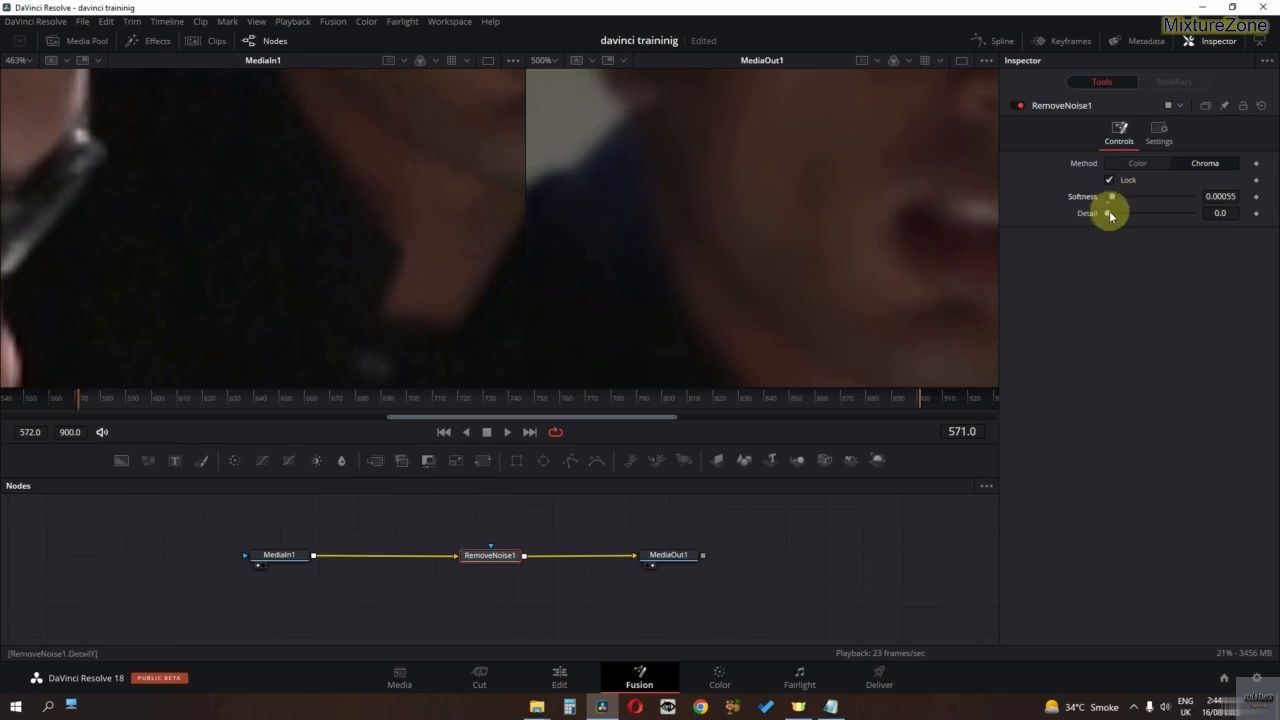
{"action": "left_click_drag", "start_coordinate": [1108, 214], "coordinate": [1215, 216]}
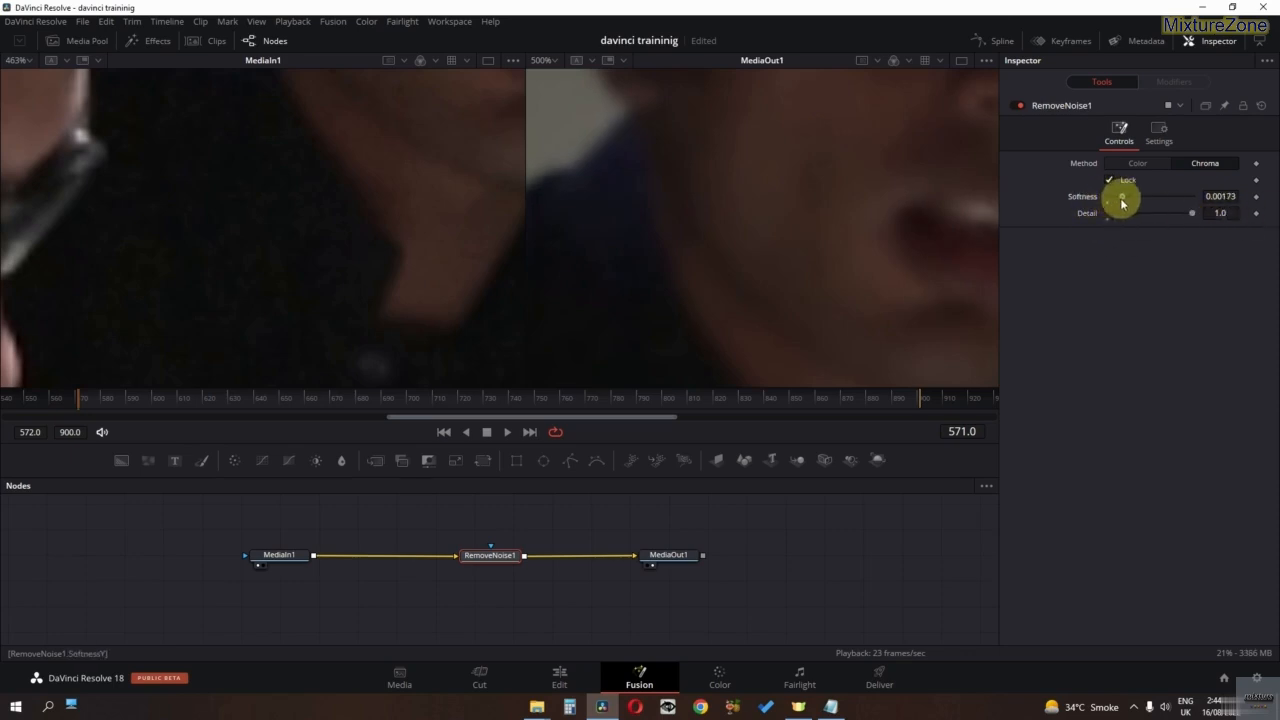
{"action": "left_click_drag", "start_coordinate": [1122, 203], "coordinate": [1125, 203]}
{"action": "scroll", "coordinate": [718, 198], "scroll_direction": "down", "scroll_amount": 5, "text": "ctrl"}
{"action": "scroll", "coordinate": [312, 233], "scroll_direction": "down", "scroll_amount": 1, "text": "ctrl"}
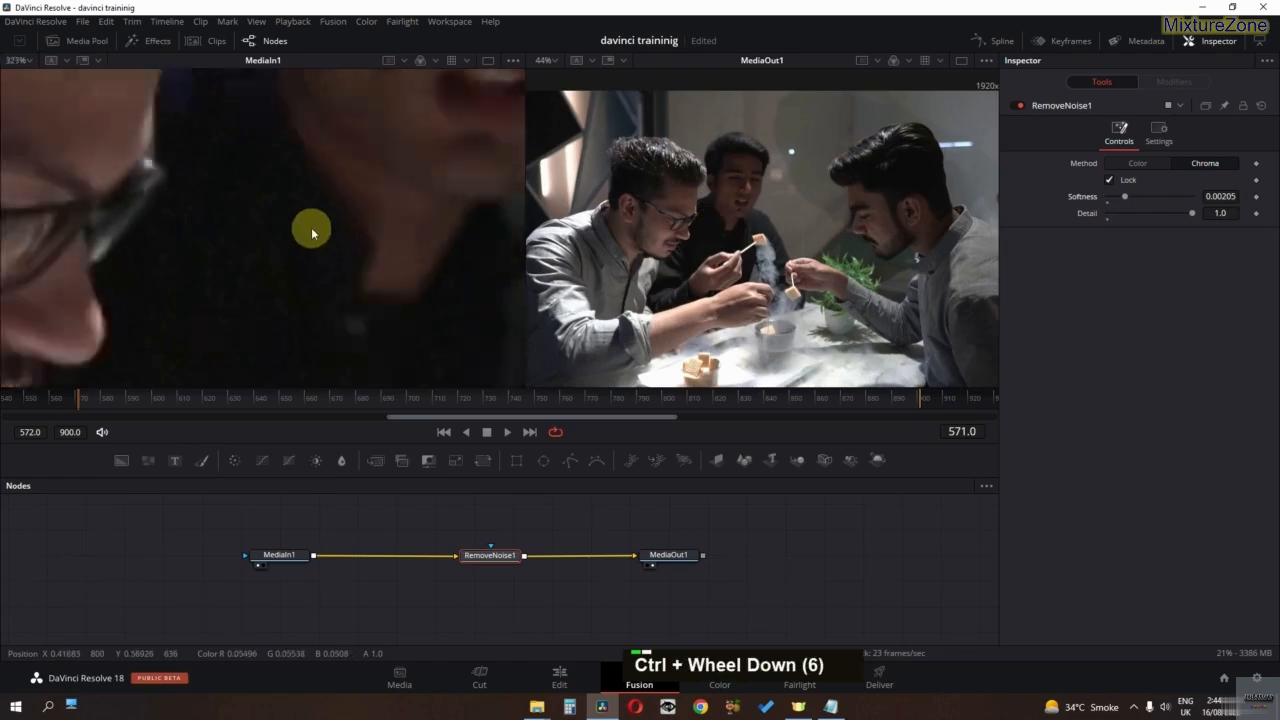
{"action": "scroll", "coordinate": [312, 233], "scroll_direction": "down", "scroll_amount": 6, "text": "ctrl"}
{"action": "scroll", "coordinate": [451, 232], "scroll_direction": "up", "scroll_amount": 1, "text": "ctrl"}
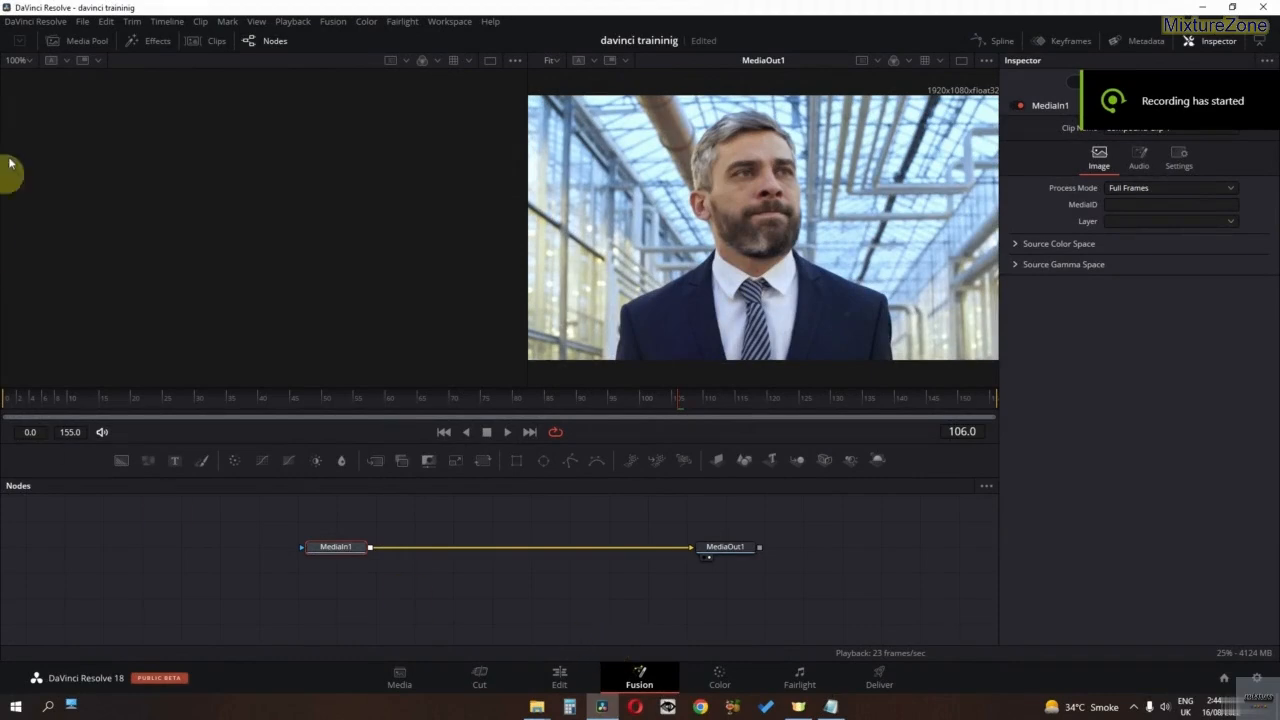
Step: Open the effects library's Templates category and look through its generators, titles, lens flares and motion graphics
{"action": "left_click", "coordinate": [158, 42]}
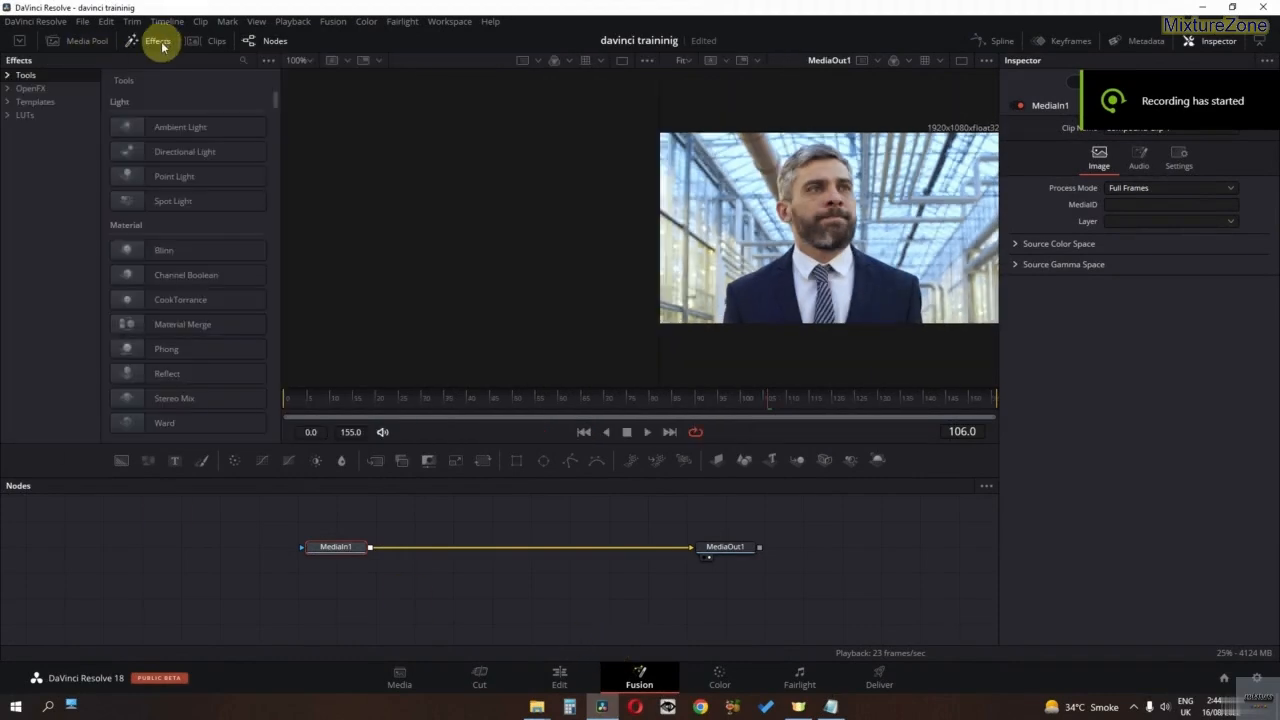
{"action": "left_click", "coordinate": [24, 104]}
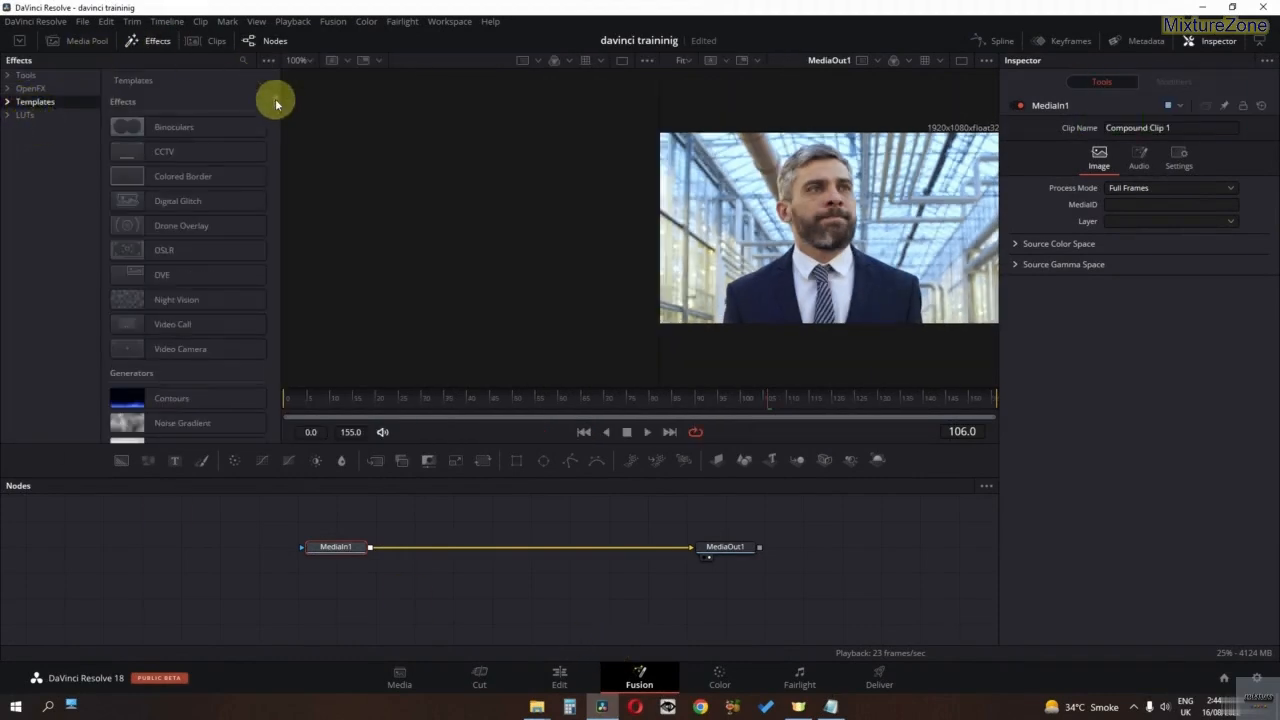
{"action": "mouse_move", "coordinate": [276, 104]}
{"action": "left_mouse_down"}
{"action": "mouse_move", "coordinate": [292, 438]}
{"action": "mouse_move", "coordinate": [283, 246]}
{"action": "mouse_move", "coordinate": [296, 118]}
{"action": "left_mouse_up"}
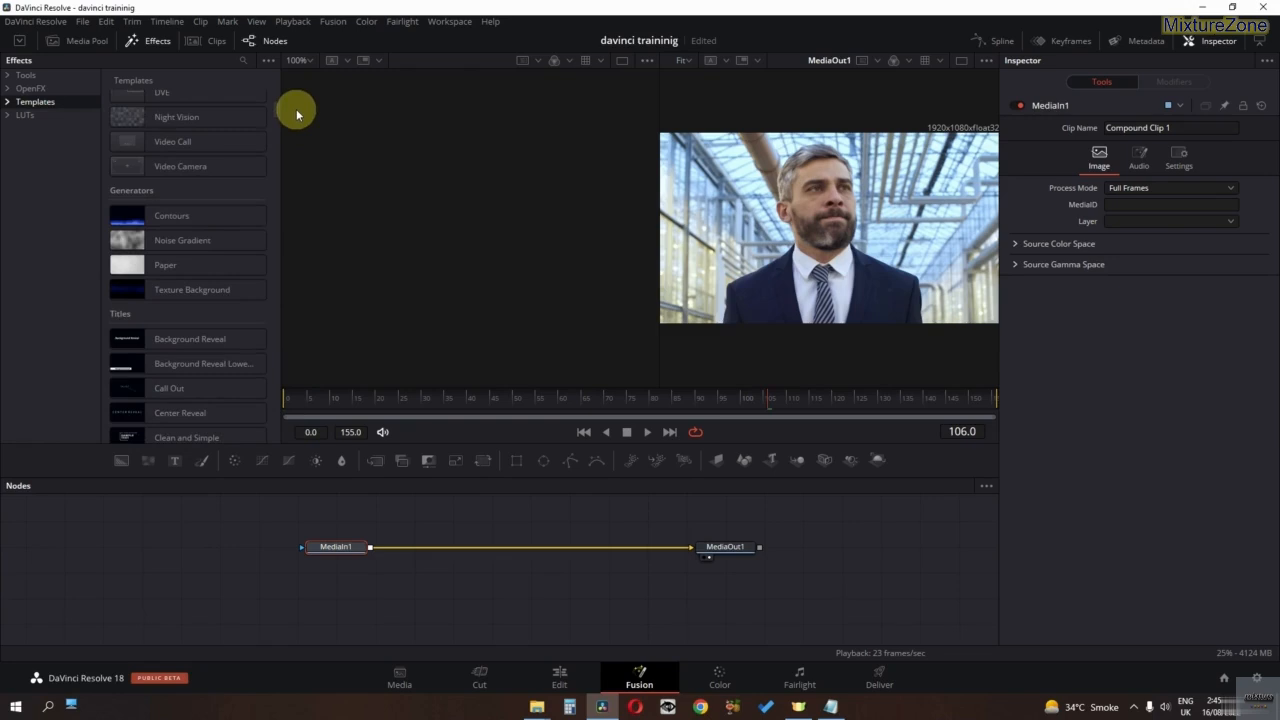
{"action": "scroll", "coordinate": [279, 300], "scroll_direction": "down", "scroll_amount": 15}
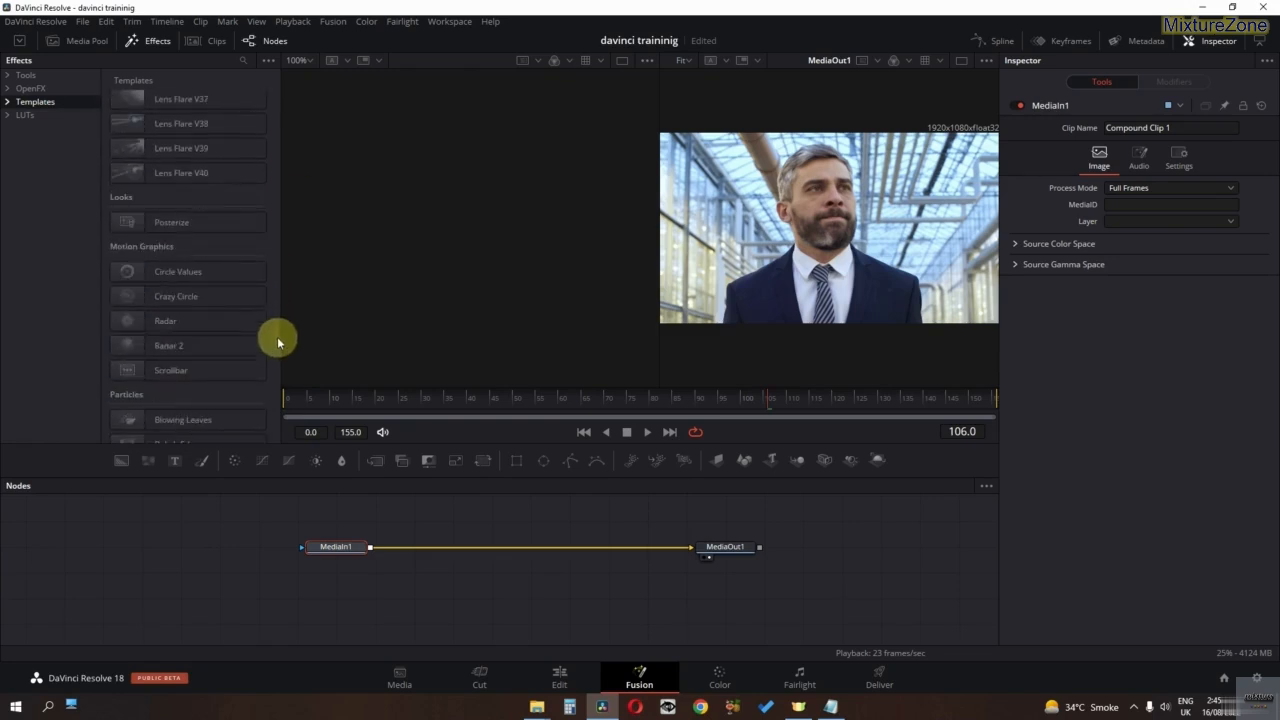
{"action": "scroll", "coordinate": [278, 310], "scroll_direction": "up", "scroll_amount": 10}
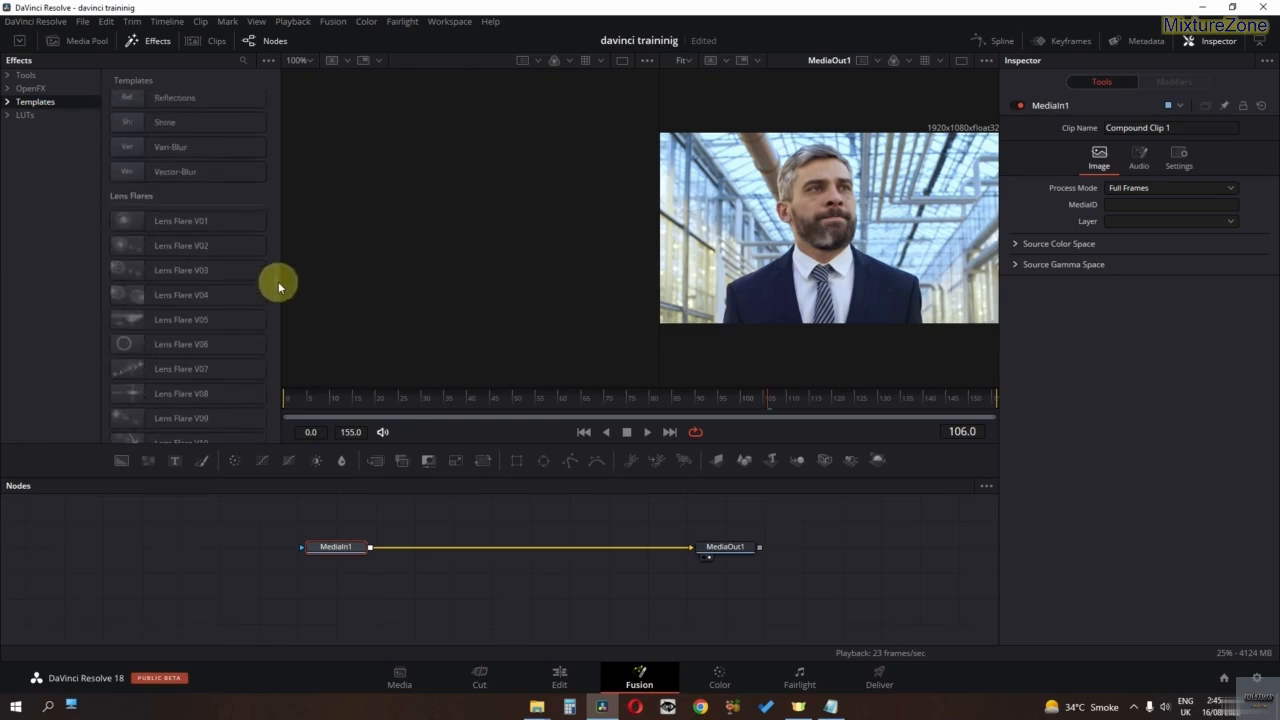
{"action": "scroll", "coordinate": [279, 300], "scroll_direction": "down", "scroll_amount": 8}
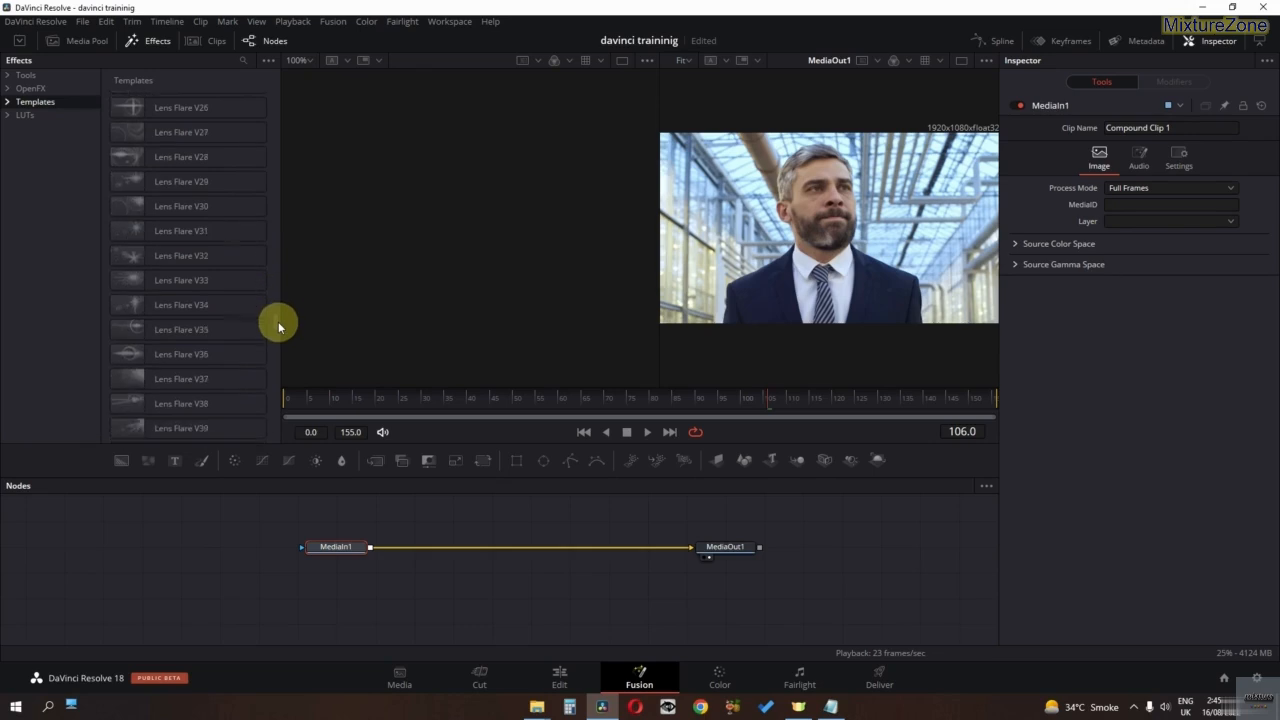
{"action": "scroll", "coordinate": [279, 326], "scroll_direction": "down", "scroll_amount": 3}
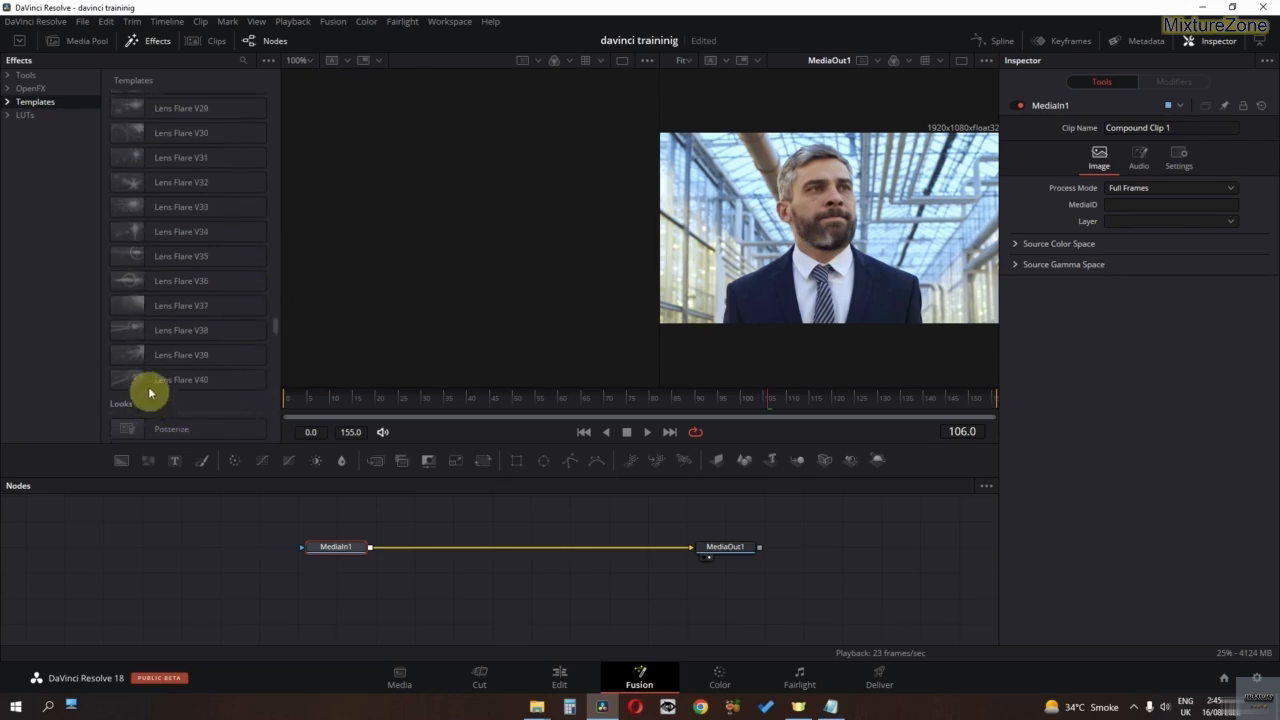
{"action": "scroll", "coordinate": [150, 393], "scroll_direction": "up", "scroll_amount": 5}
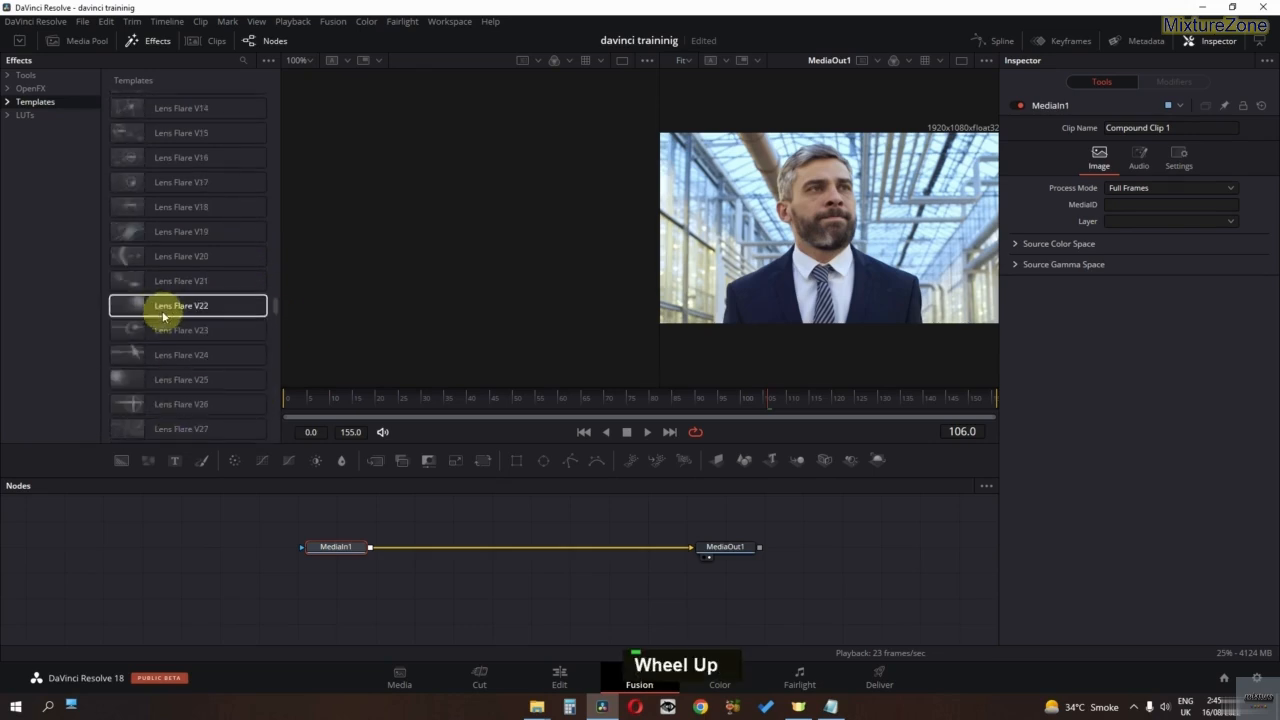
Step: Insert Lens Flare V21 between MediaIn1 and MediaOut1 and place its primary centre just outside the image's upper-right corner, at about 1.029, 1.039
{"action": "left_click_drag", "start_coordinate": [165, 283], "coordinate": [247, 382]}
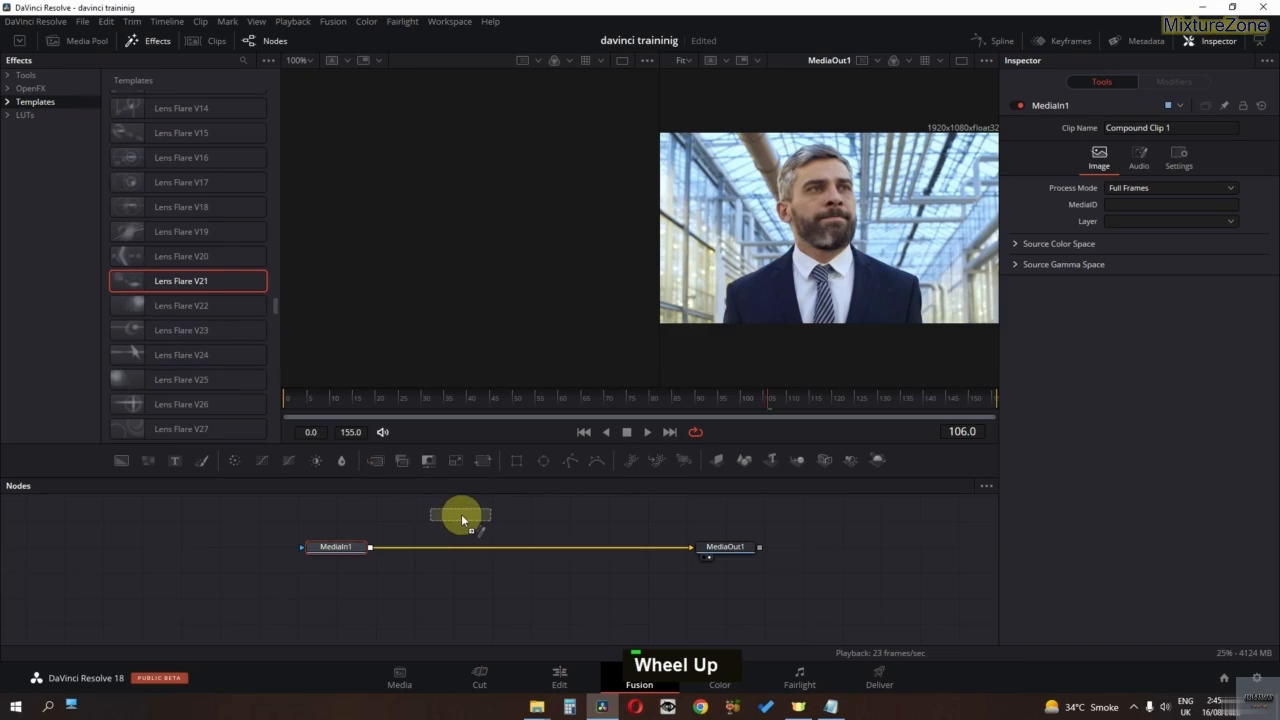
{"action": "left_click_drag", "start_coordinate": [461, 514], "coordinate": [528, 548]}
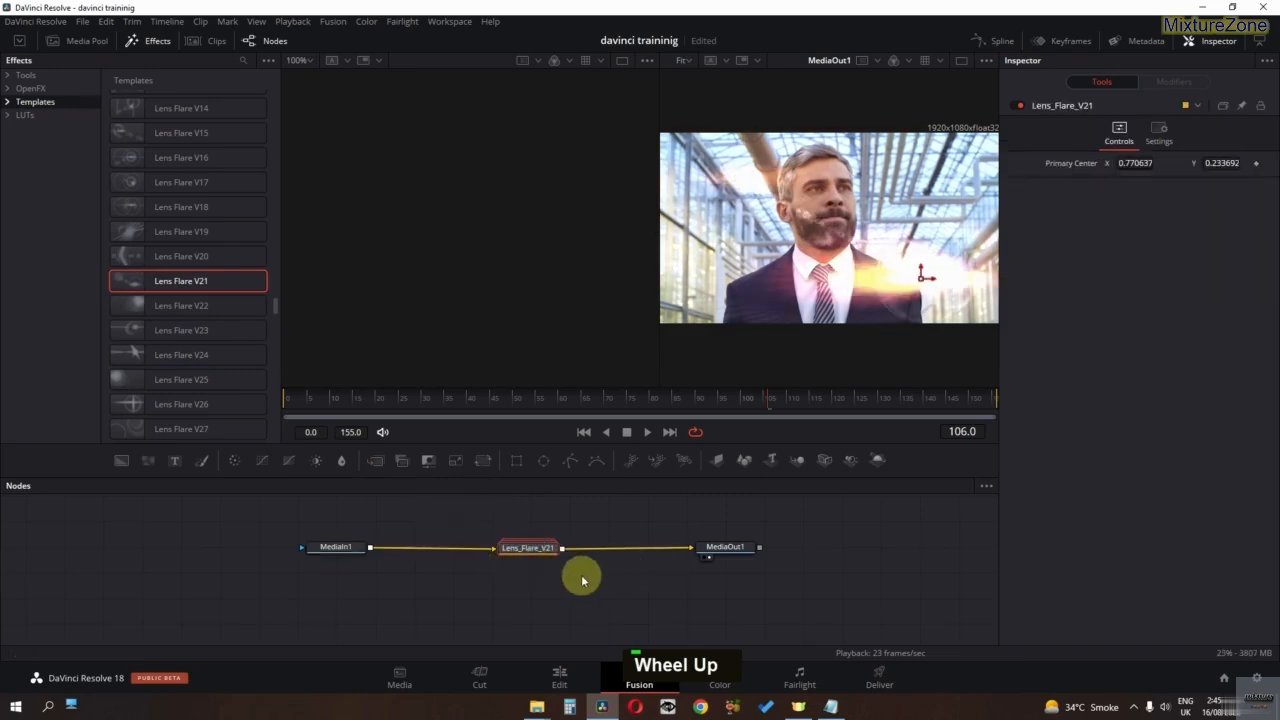
{"action": "left_click_drag", "start_coordinate": [922, 283], "coordinate": [961, 143]}
{"action": "left_click", "coordinate": [961, 60]}
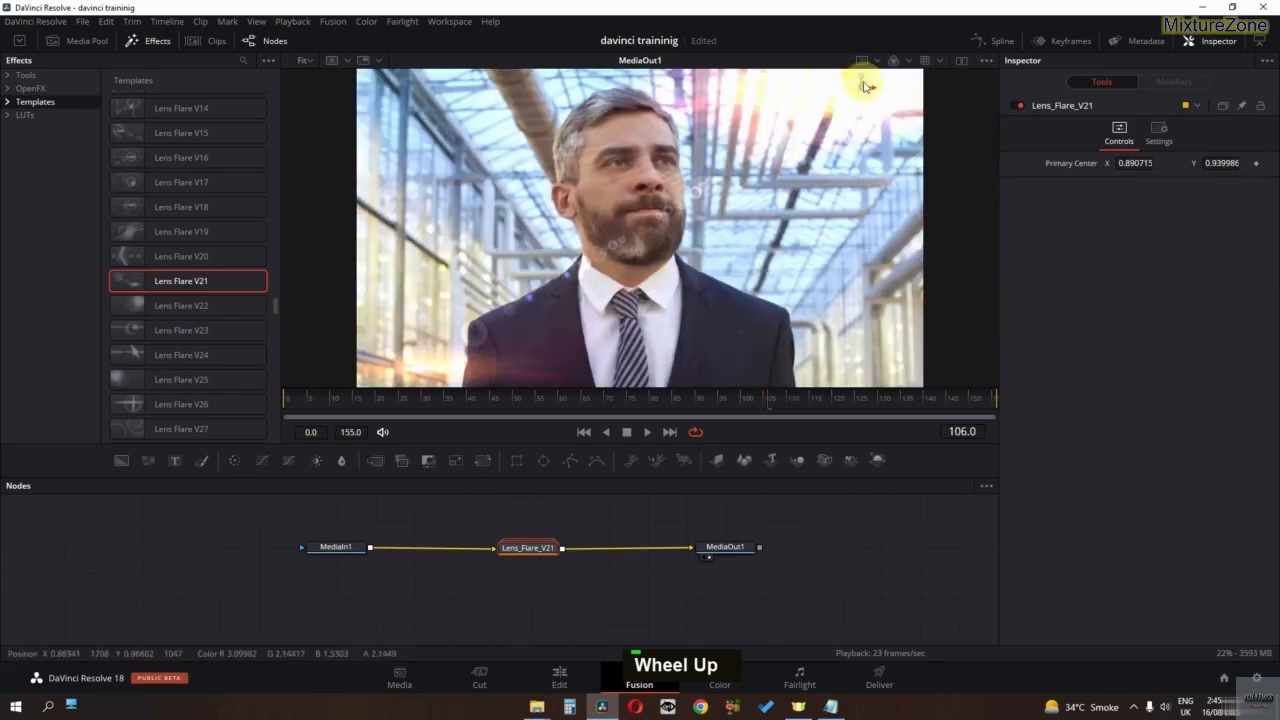
{"action": "left_click_drag", "start_coordinate": [866, 86], "coordinate": [905, 66]}
{"action": "scroll", "coordinate": [677, 220], "scroll_direction": "down", "scroll_amount": 2, "text": "ctrl"}
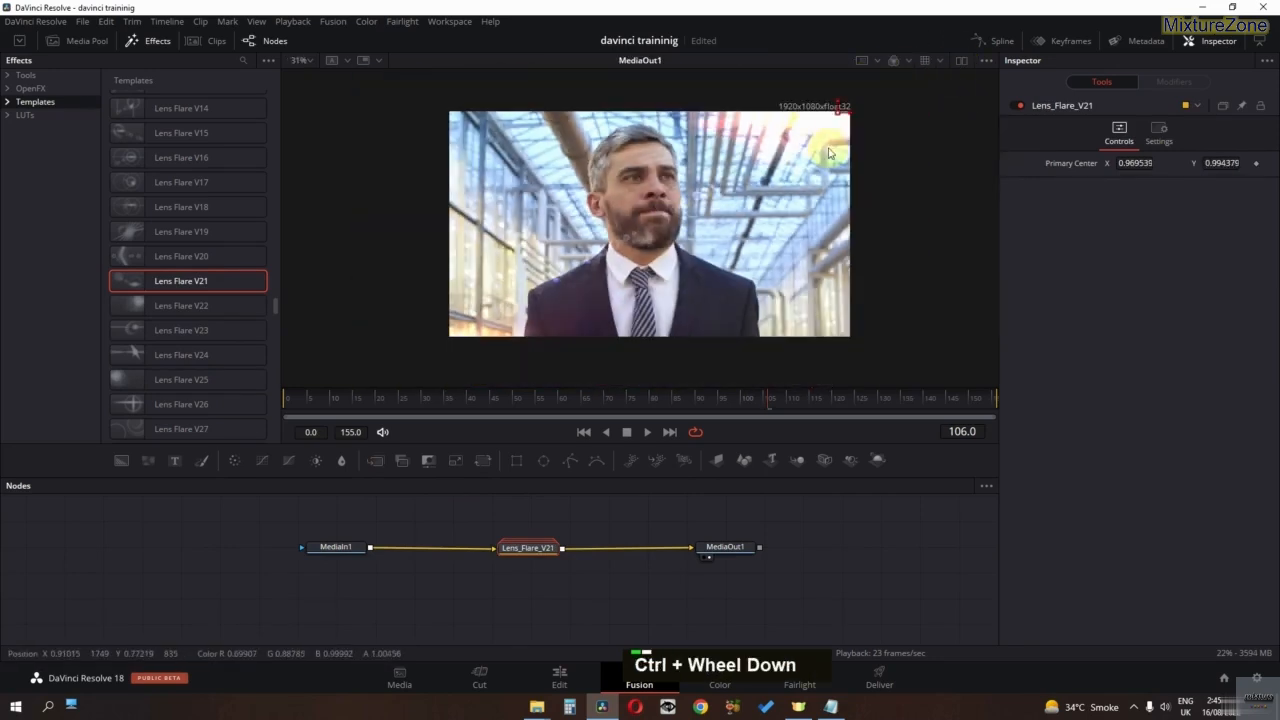
{"action": "left_click_drag", "start_coordinate": [839, 114], "coordinate": [921, 92]}
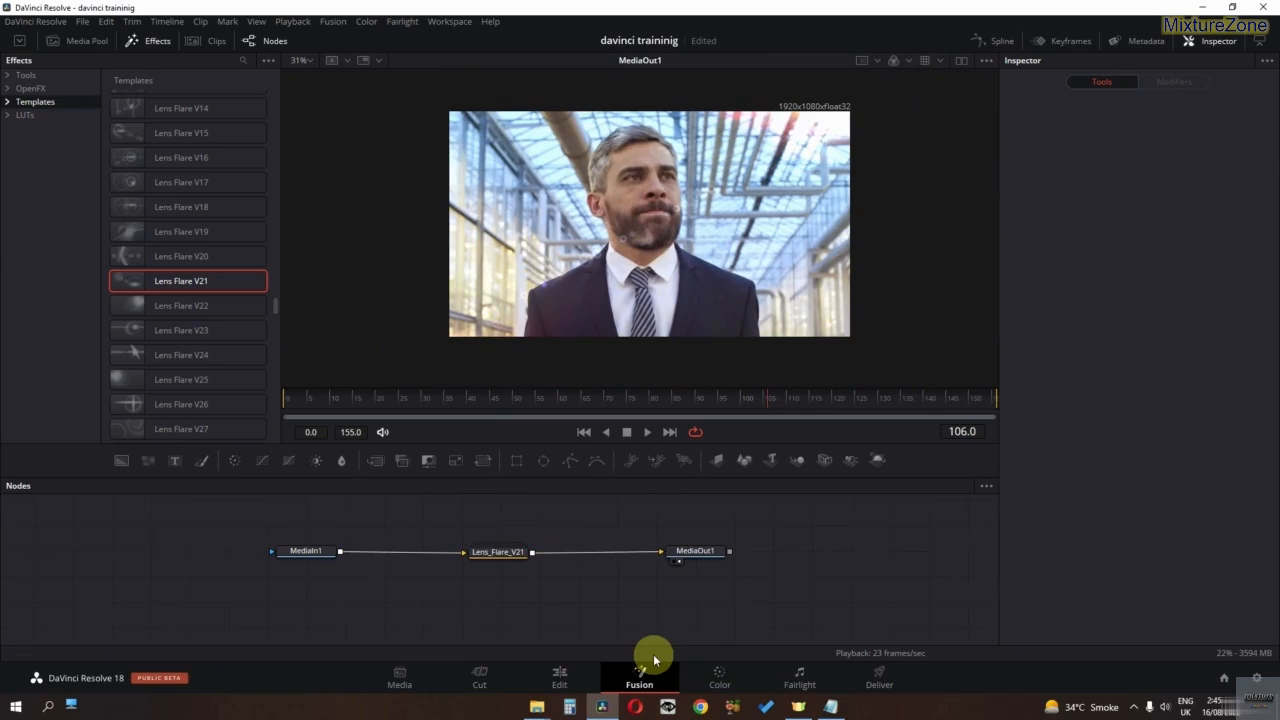
Step: Expand the Lens_Flare_V21 group and set HS21_3's Primary Strength to 0.756 and HotSpot Size to 1.95, checking it in playback
{"action": "double_click", "coordinate": [496, 557]}
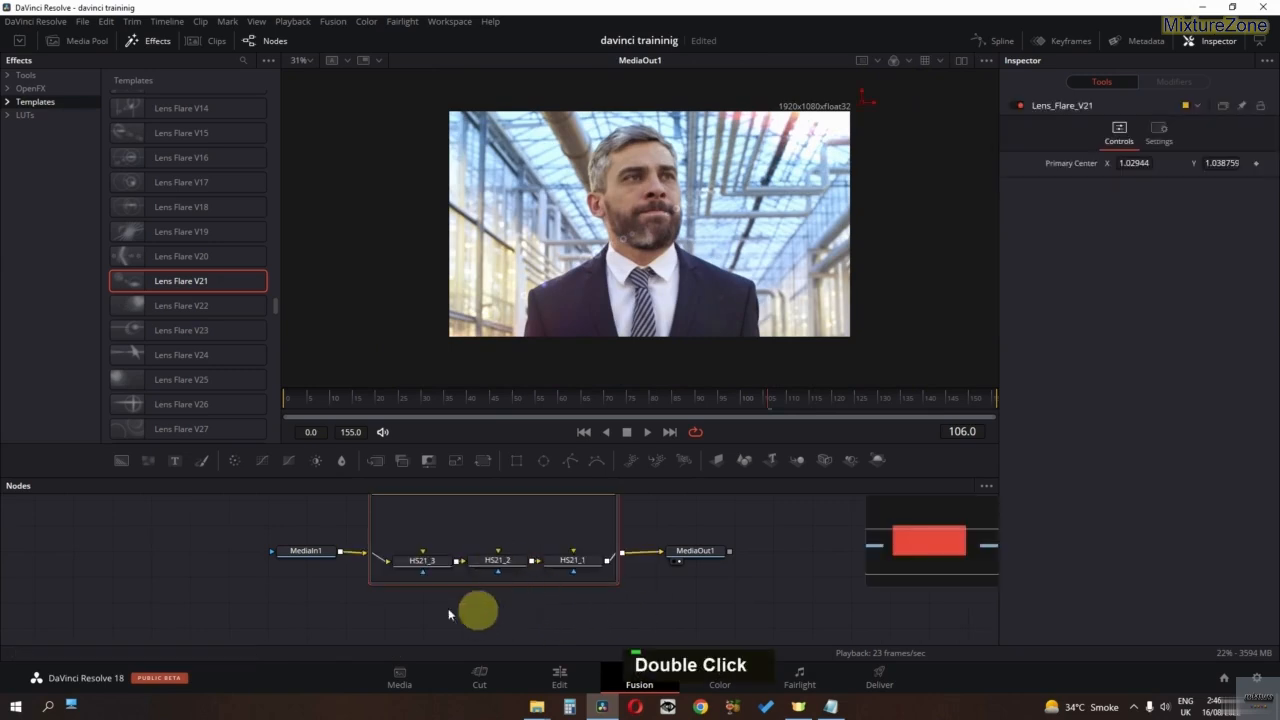
{"action": "left_click", "coordinate": [431, 570]}
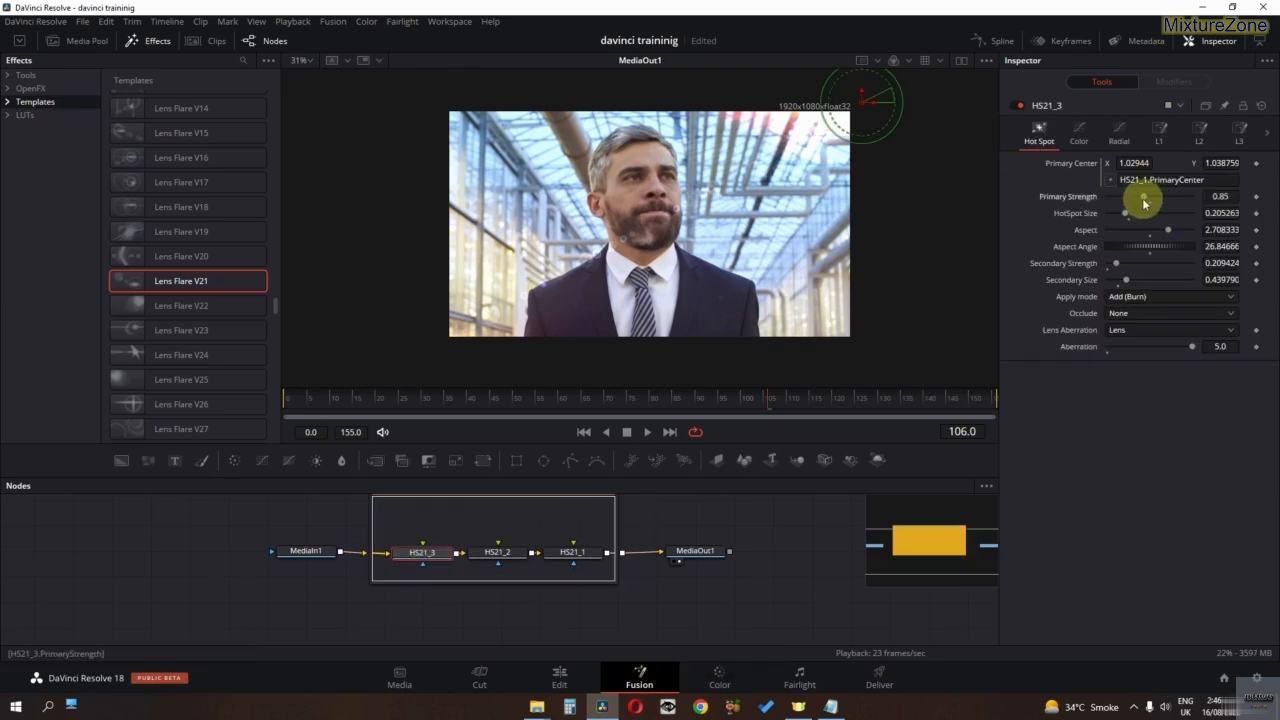
{"action": "left_click_drag", "start_coordinate": [1128, 214], "coordinate": [1192, 218]}
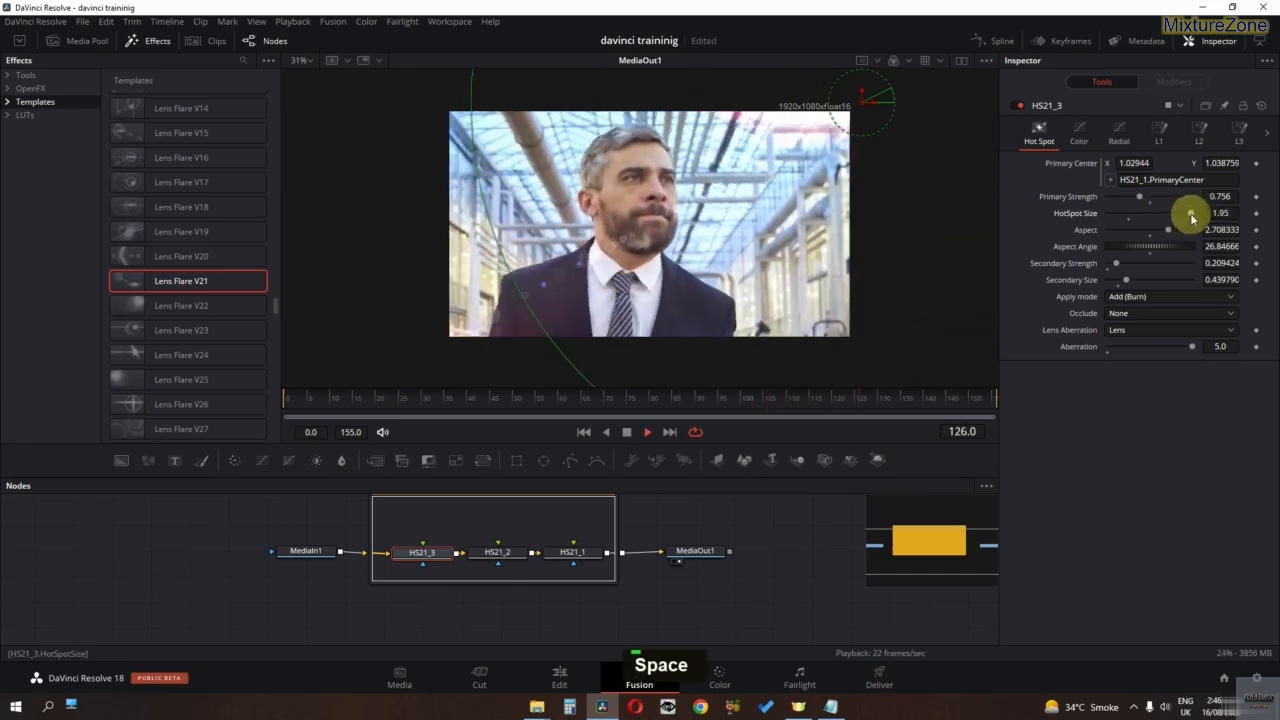
{"action": "key", "text": "space"}
Step: Look at HS21_2's hot spot settings, set HS21_1's Aspect Angle to 99.6 and play the clip
{"action": "left_click", "coordinate": [503, 557]}
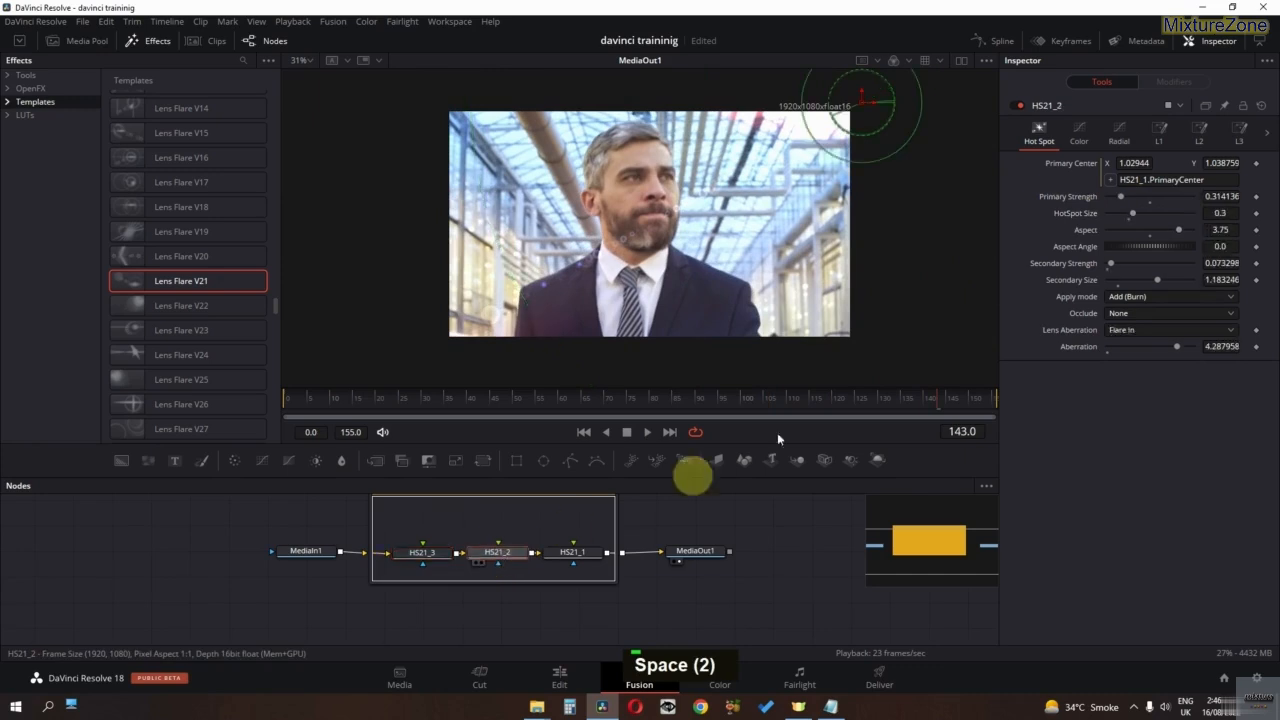
{"action": "mouse_move", "coordinate": [1159, 250]}
{"action": "left_mouse_down"}
{"action": "mouse_move", "coordinate": [1183, 253]}
{"action": "mouse_move", "coordinate": [1128, 240]}
{"action": "mouse_move", "coordinate": [1152, 241]}
{"action": "left_mouse_up"}
{"action": "left_click", "coordinate": [572, 553]}
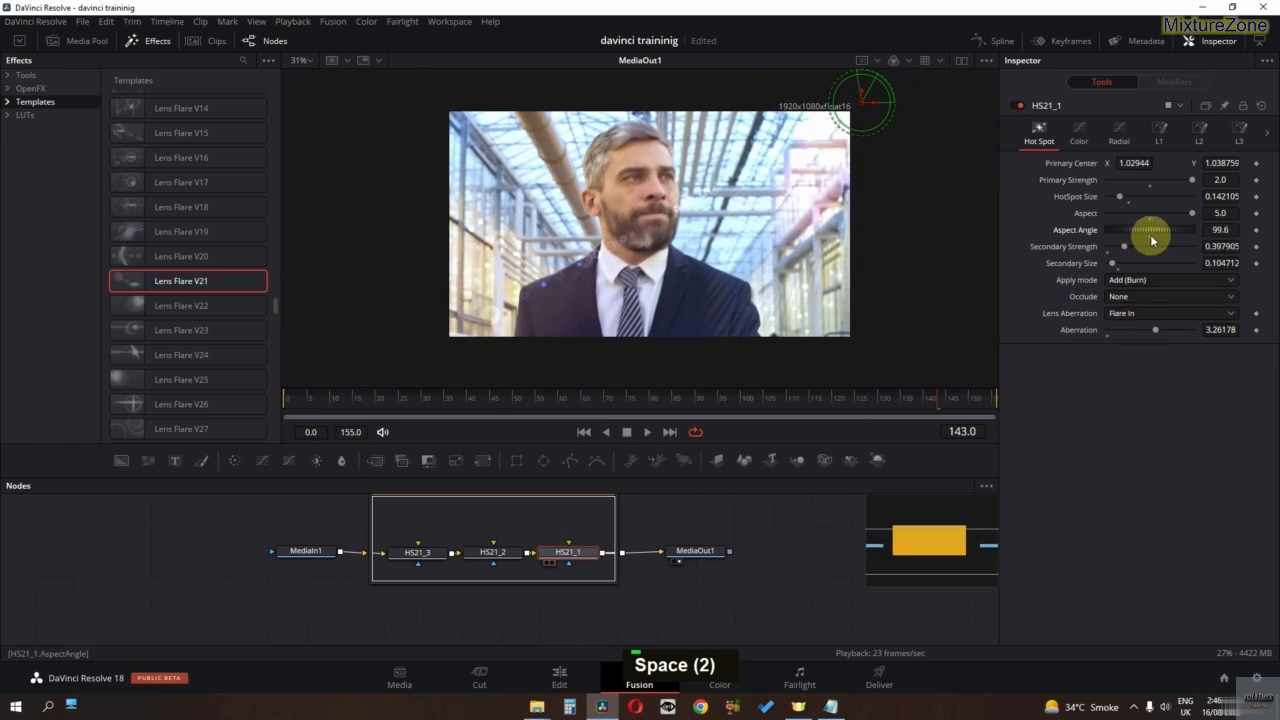
{"action": "key", "text": "space"}
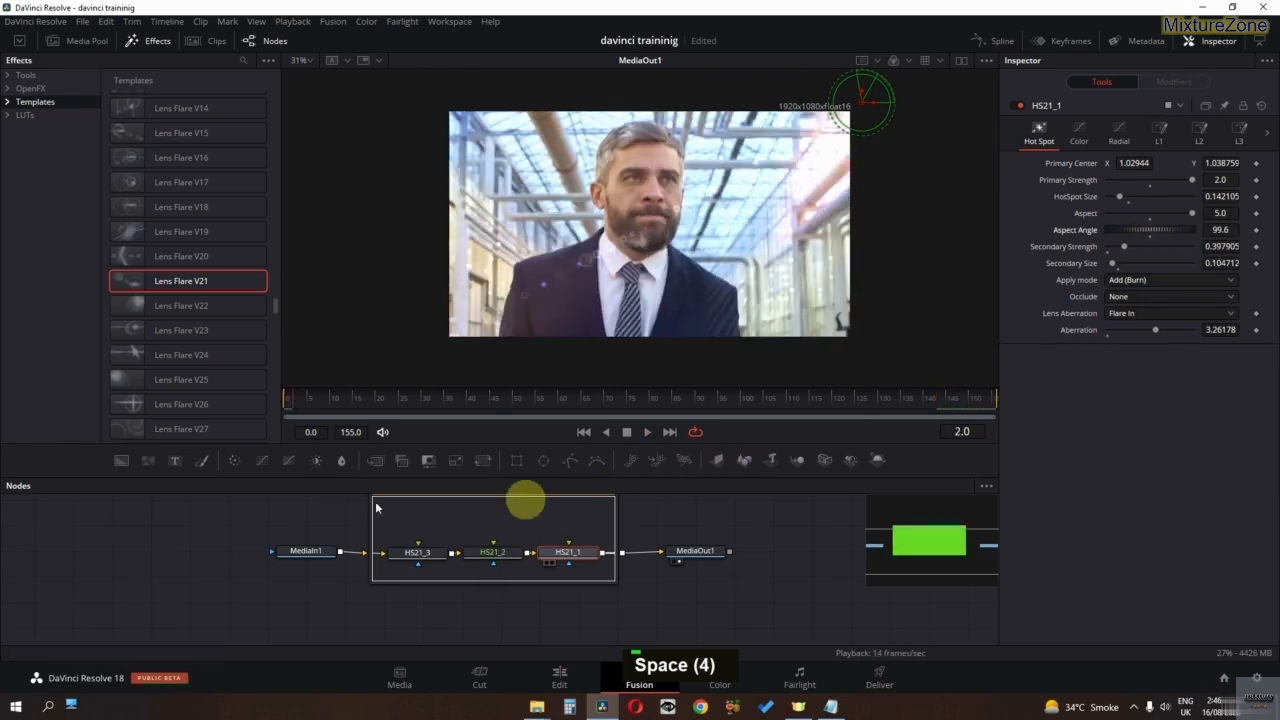
Step: Collapse the Lens_Flare_V21 group and delete it from the node graph
{"action": "middle_click", "coordinate": [384, 532]}
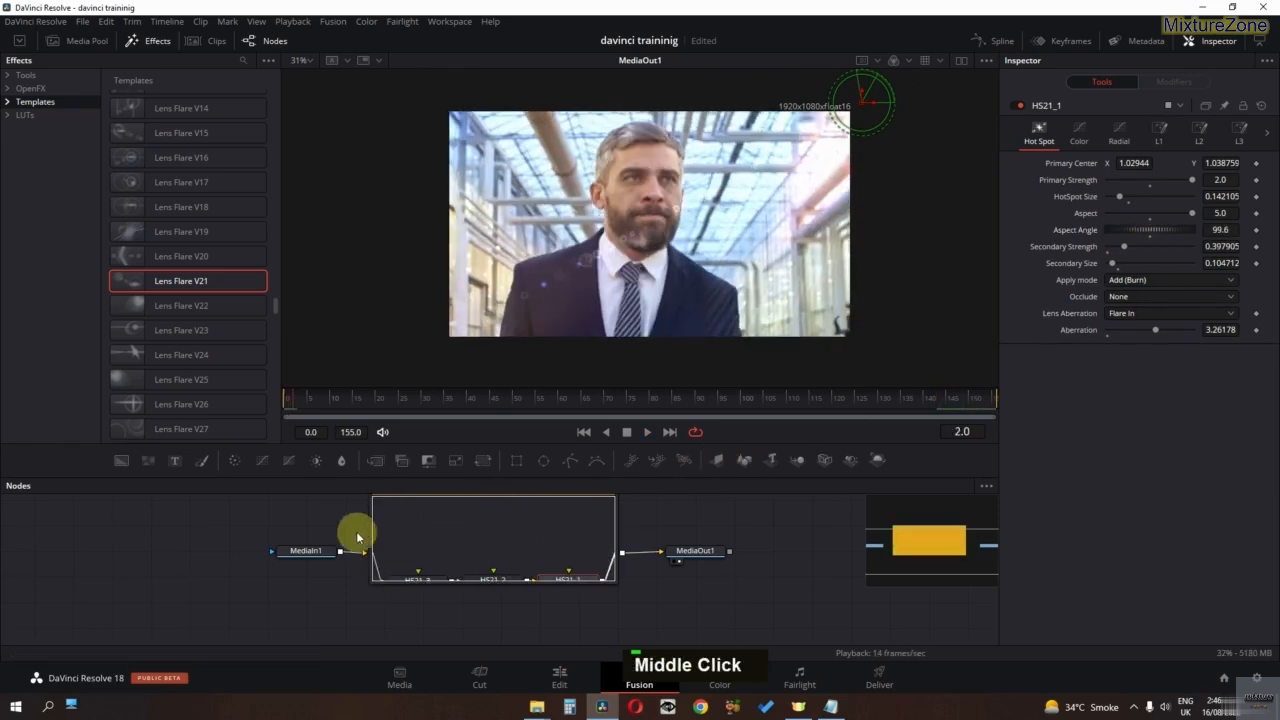
{"action": "middle_click", "coordinate": [331, 520]}
{"action": "left_click", "coordinate": [378, 505]}
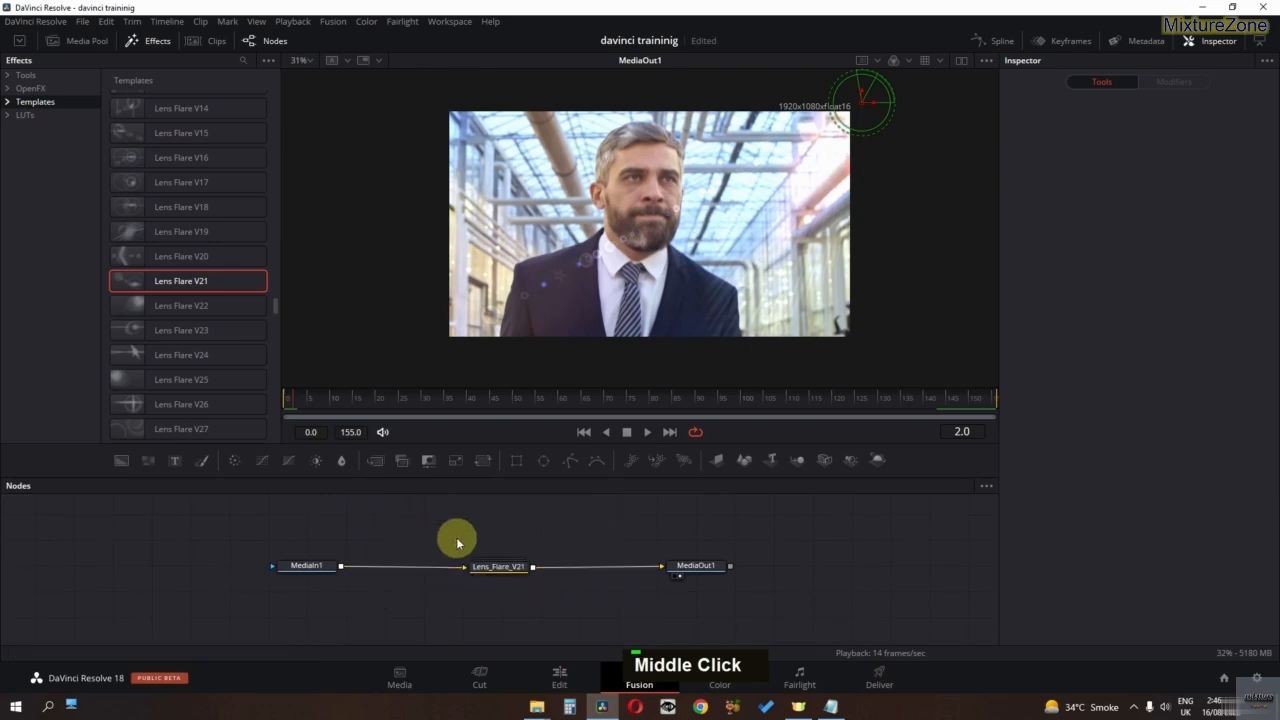
{"action": "left_click", "coordinate": [491, 566]}
{"action": "key", "text": "Delete"}
Step: Add the Blowing Leaves particle template to the node graph above MediaIn1
{"action": "scroll", "coordinate": [225, 334], "scroll_direction": "down", "scroll_amount": 10}
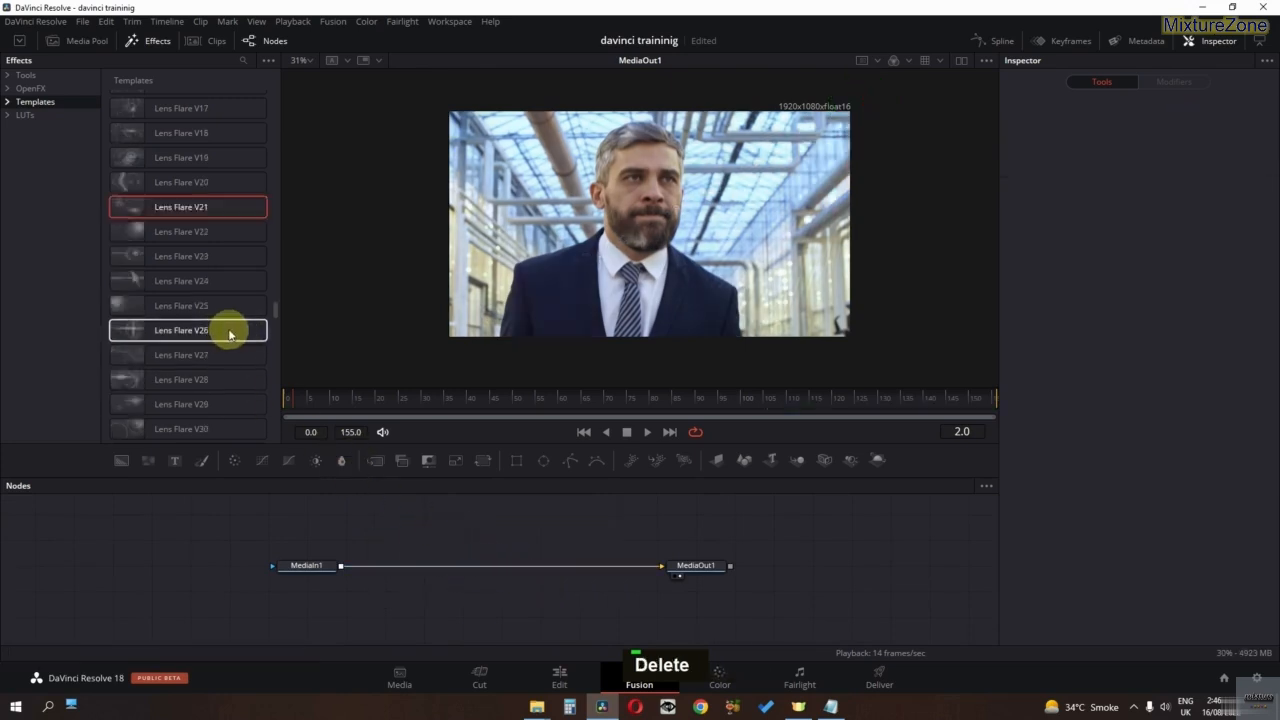
{"action": "scroll", "coordinate": [228, 334], "scroll_direction": "up", "scroll_amount": 4}
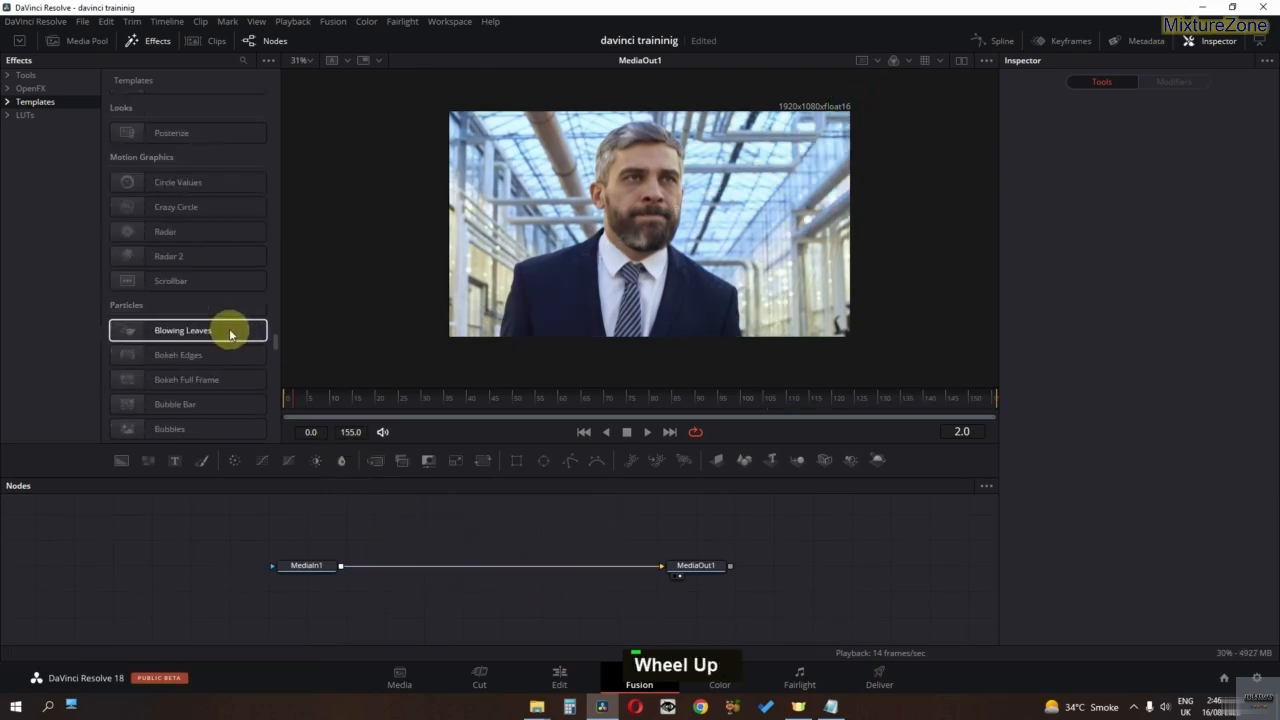
{"action": "scroll", "coordinate": [230, 334], "scroll_direction": "down", "scroll_amount": 4}
{"action": "scroll", "coordinate": [230, 334], "scroll_direction": "up", "scroll_amount": 1}
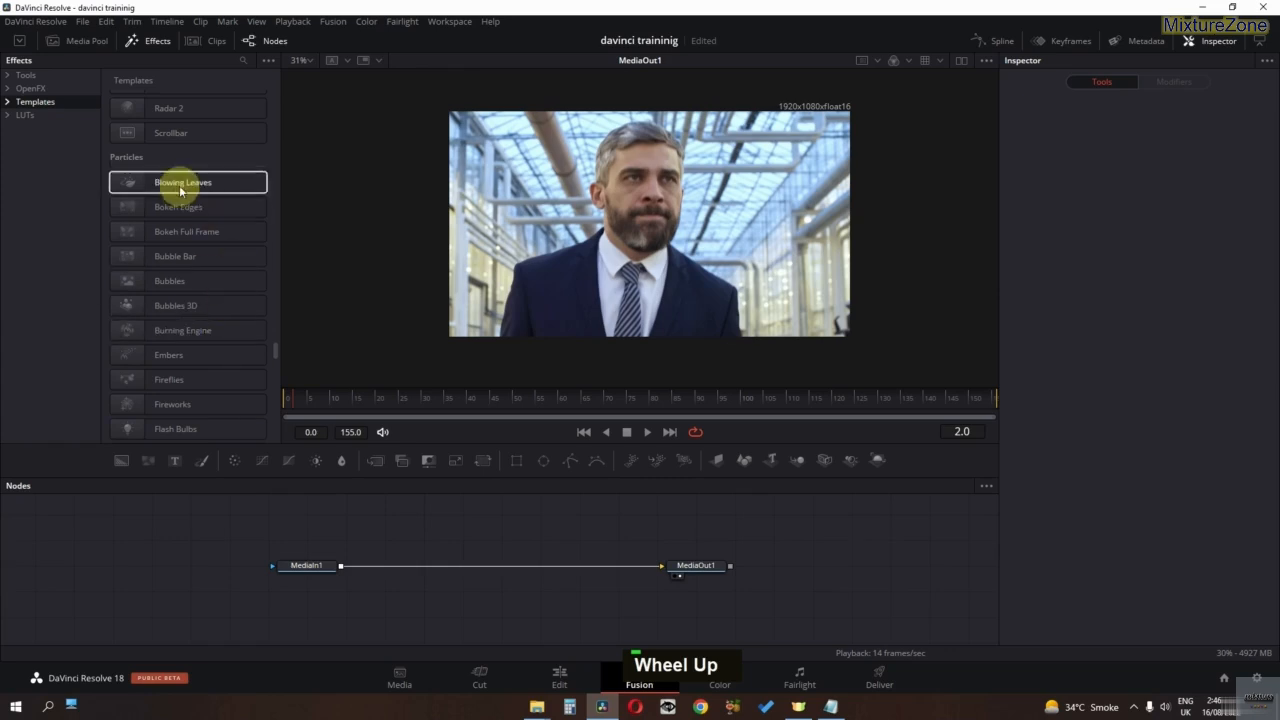
{"action": "left_click_drag", "start_coordinate": [182, 200], "coordinate": [363, 543]}
{"action": "middle_click", "coordinate": [363, 543]}
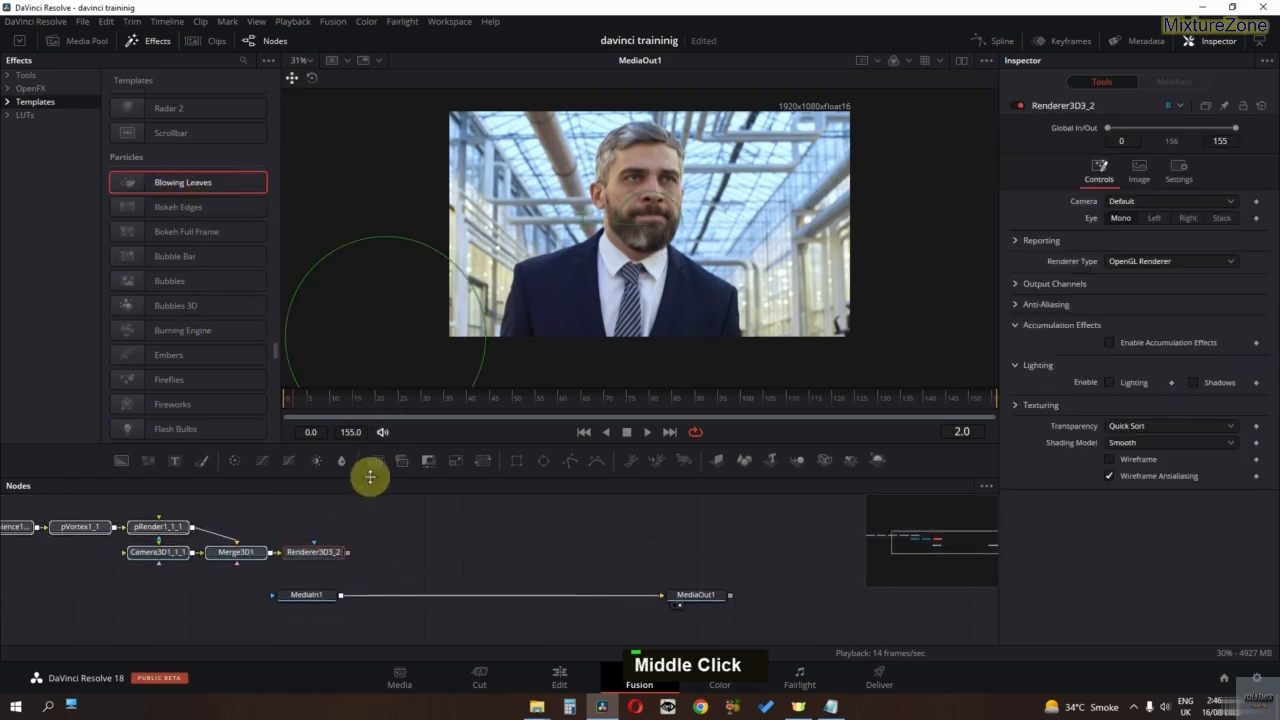
Step: Insert a Merge node between MediaIn1 and MediaOut1, connect Renderer3D3_2 as its foreground and play the clip to preview the leaves
{"action": "left_click_drag", "start_coordinate": [476, 603], "coordinate": [475, 600]}
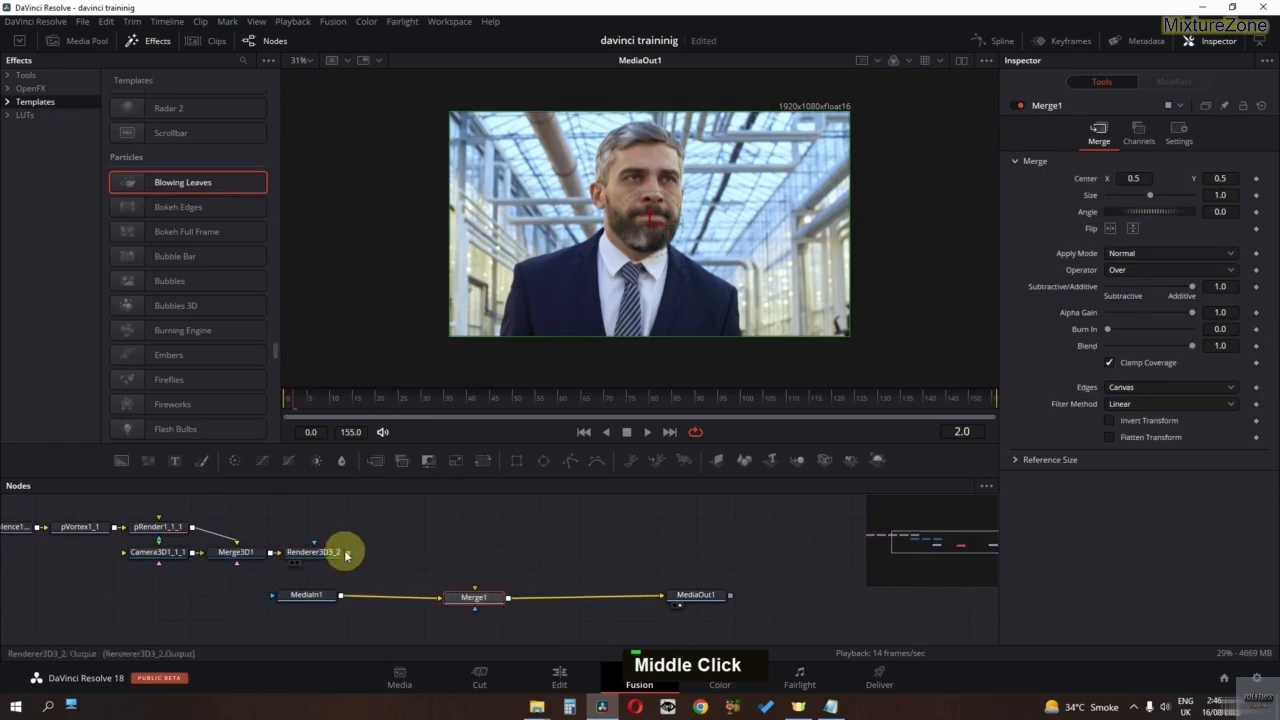
{"action": "left_click_drag", "start_coordinate": [392, 556], "coordinate": [498, 604]}
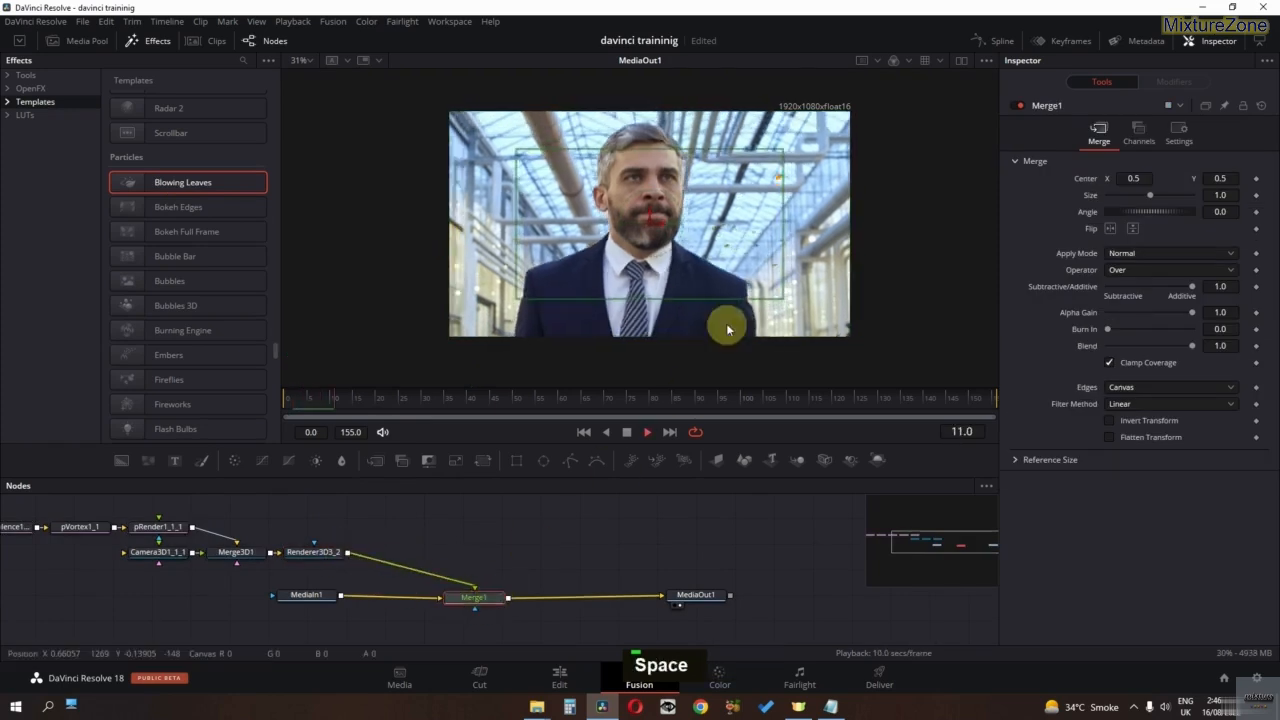
{"action": "key", "text": "space"}
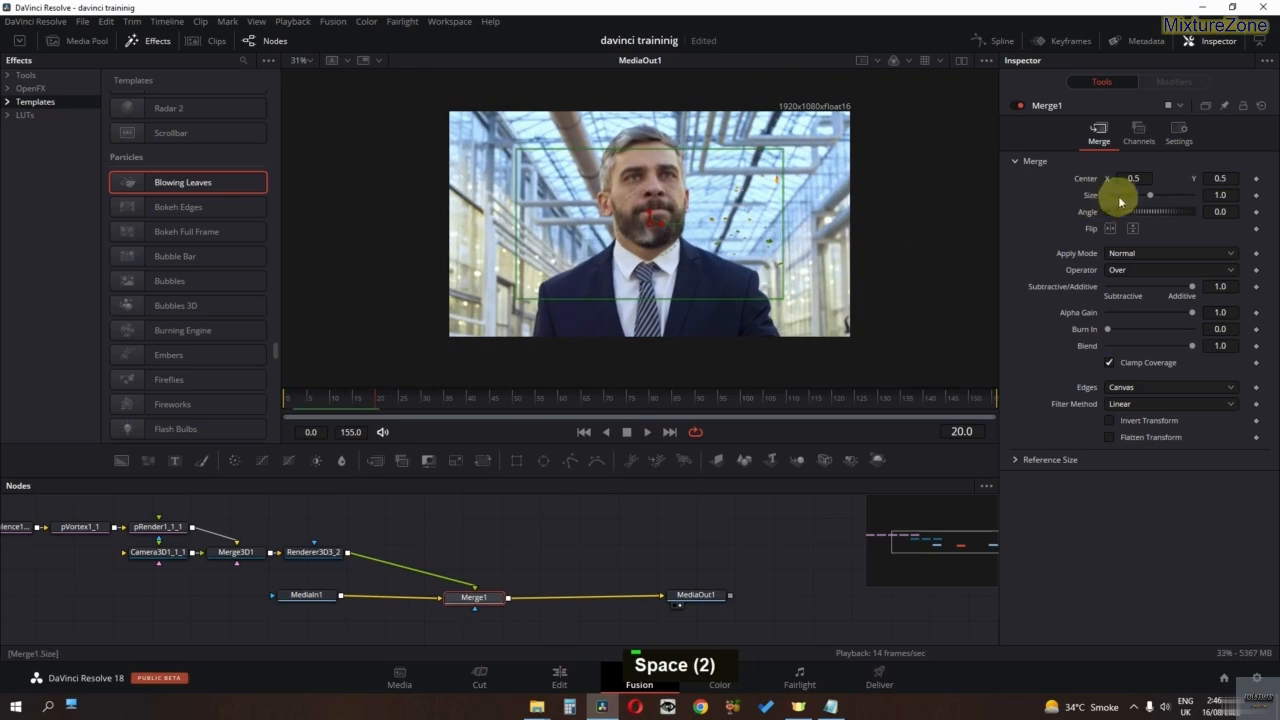
Step: Set Merge1's Size to 2.08 and play the clip to check the enlarged leaves
{"action": "left_click_drag", "start_coordinate": [1147, 198], "coordinate": [1161, 195]}
{"action": "key", "text": "space"}
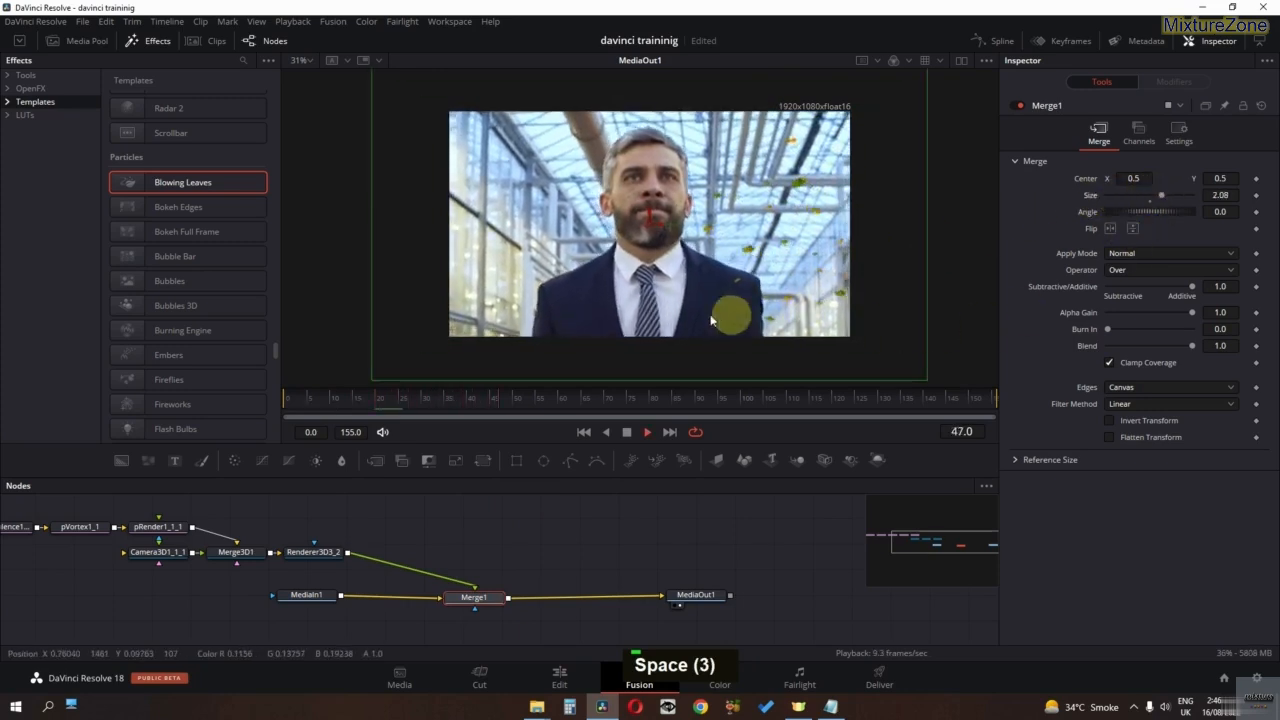
{"action": "key", "text": "space"}
Step: Delete all the Blowing Leaves nodes, leaving Merge1 between MediaIn1 and MediaOut1
{"action": "scroll", "coordinate": [410, 541], "scroll_direction": "down", "scroll_amount": 2, "text": "ctrl"}
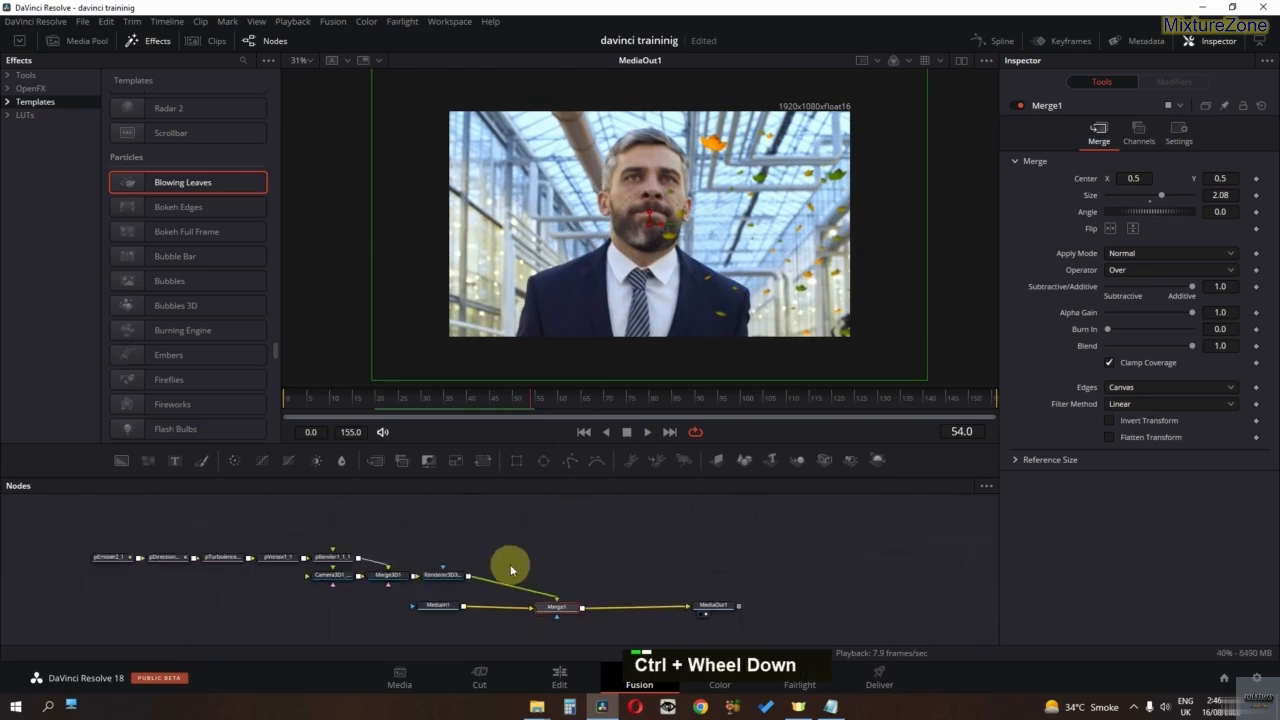
{"action": "left_click_drag", "start_coordinate": [586, 520], "coordinate": [86, 594]}
{"action": "key", "text": "Delete"}
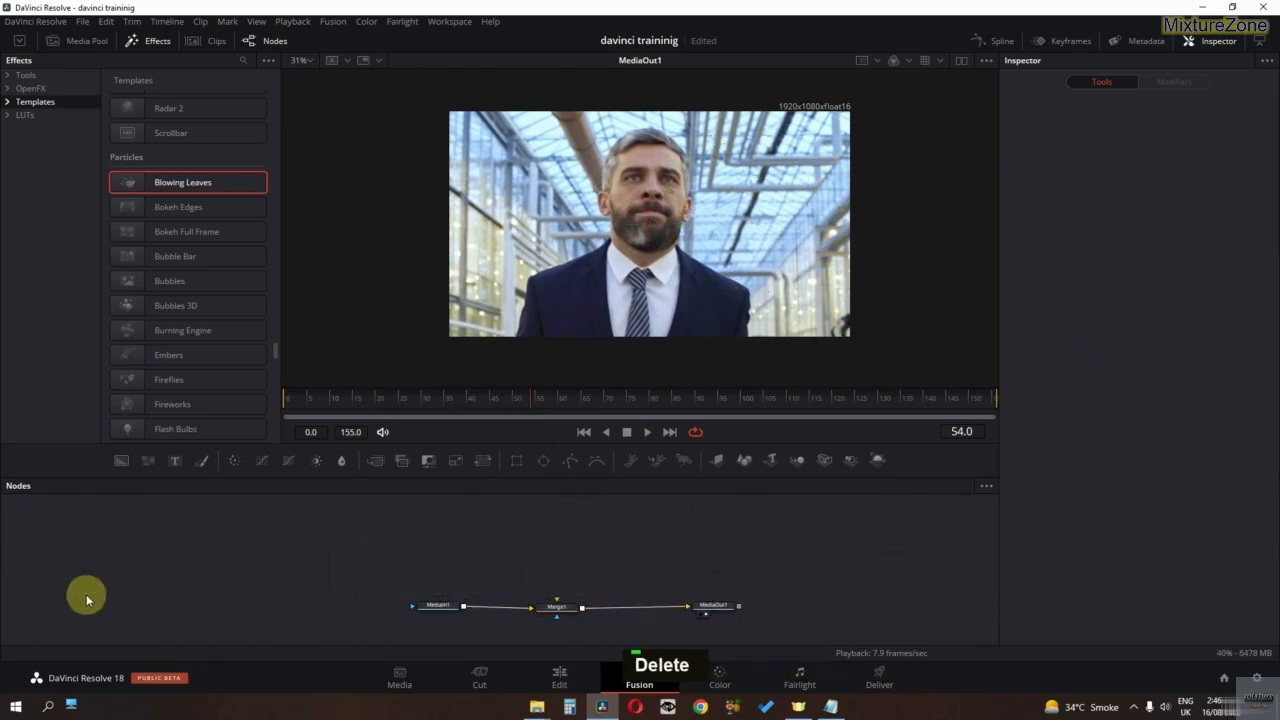
Step: Add the Matrix particle template, connect it to Merge1 as the foreground over the clip and play the result
{"action": "scroll", "coordinate": [148, 365], "scroll_direction": "down", "scroll_amount": 5}
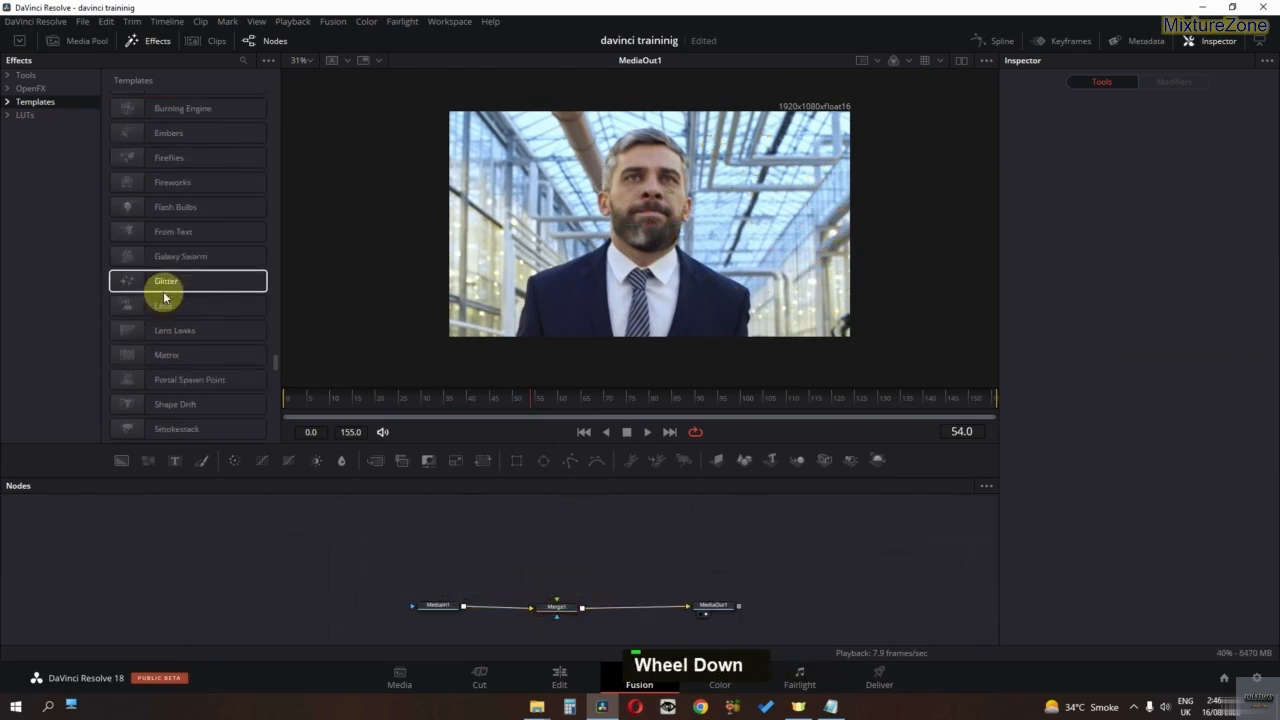
{"action": "scroll", "coordinate": [160, 322], "scroll_direction": "down", "scroll_amount": 3}
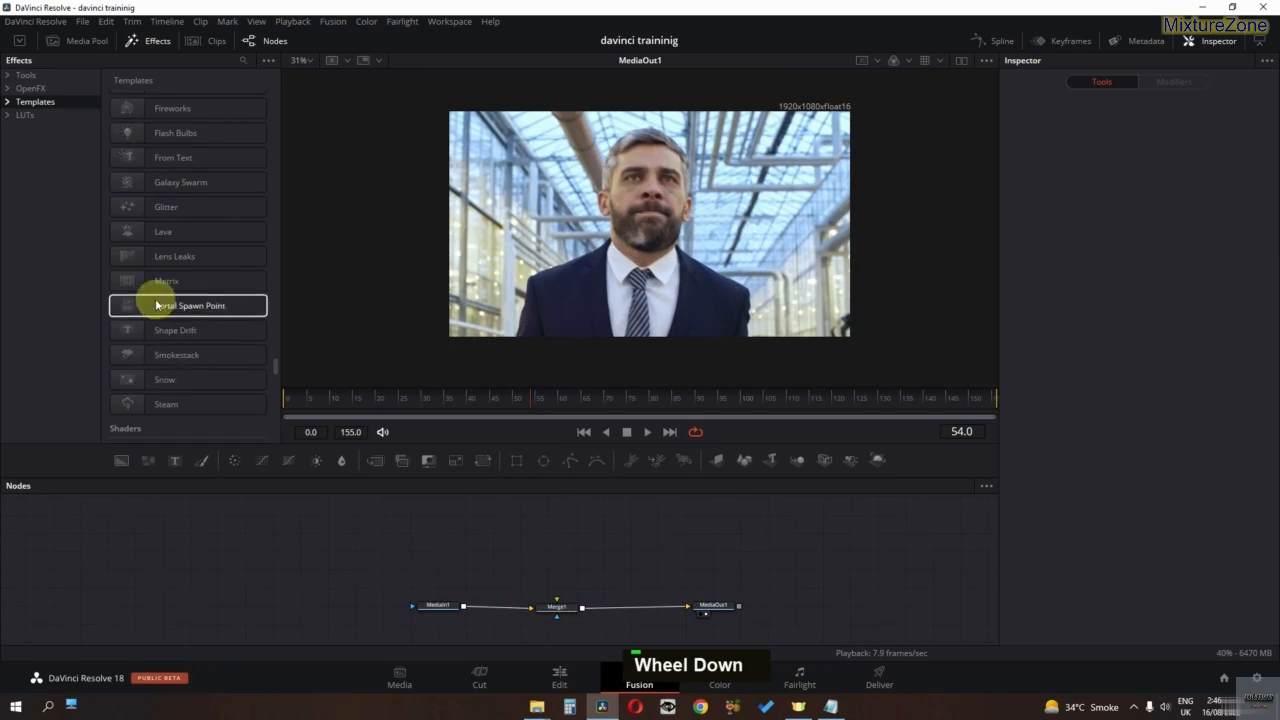
{"action": "left_click_drag", "start_coordinate": [166, 281], "coordinate": [552, 614]}
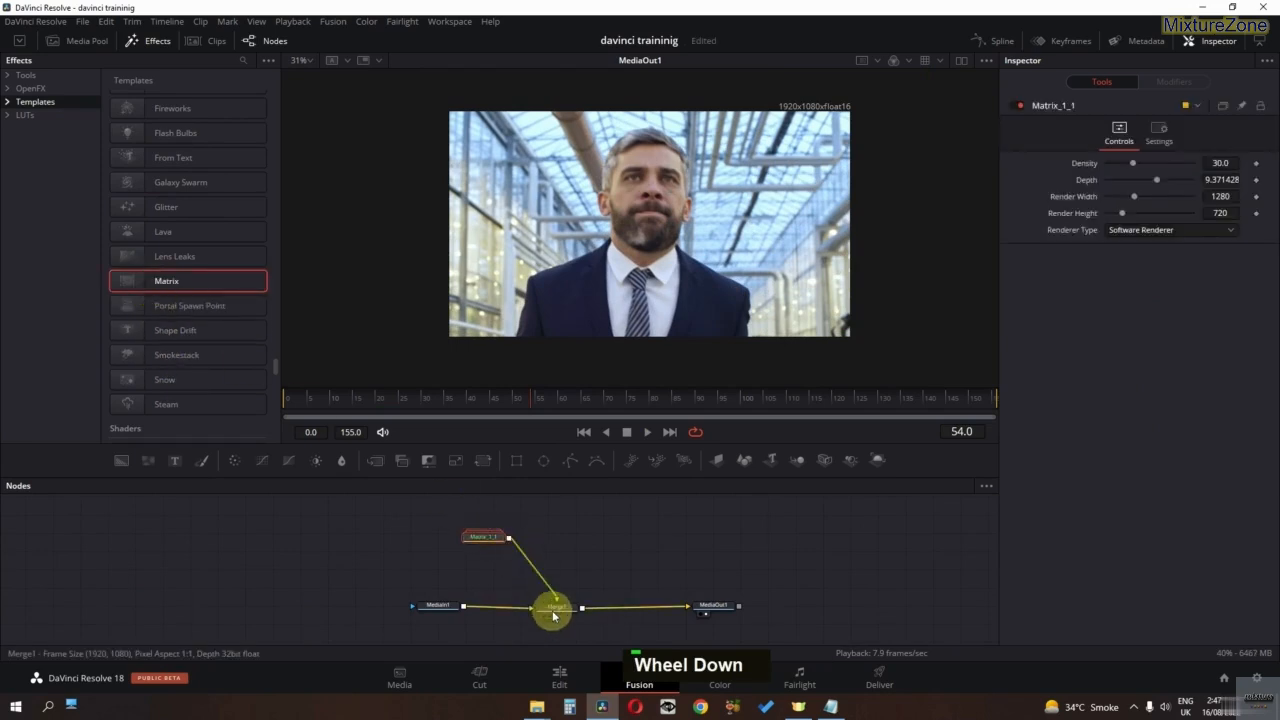
{"action": "key", "text": "space"}
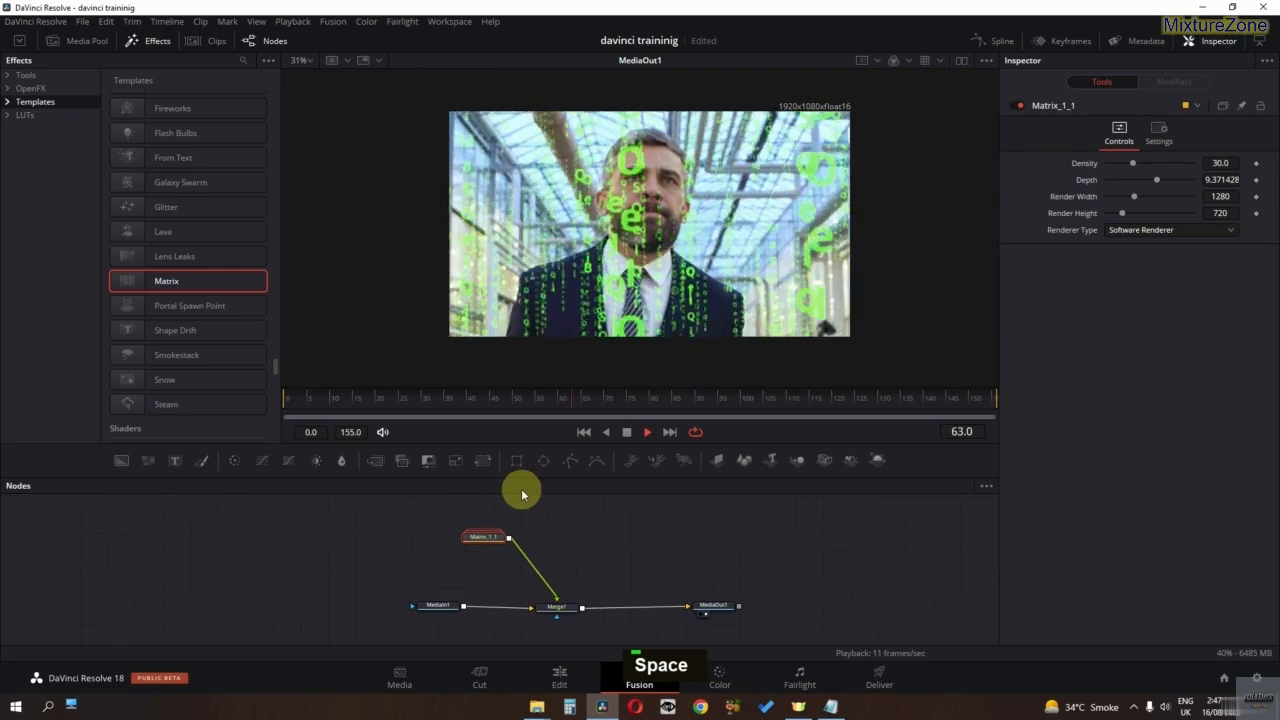
Step: Set the Matrix node's Density to 32.3, Depth to 11.84, Render Width to 2710 and Render Height to 3064, and play the result
{"action": "key", "text": "space"}
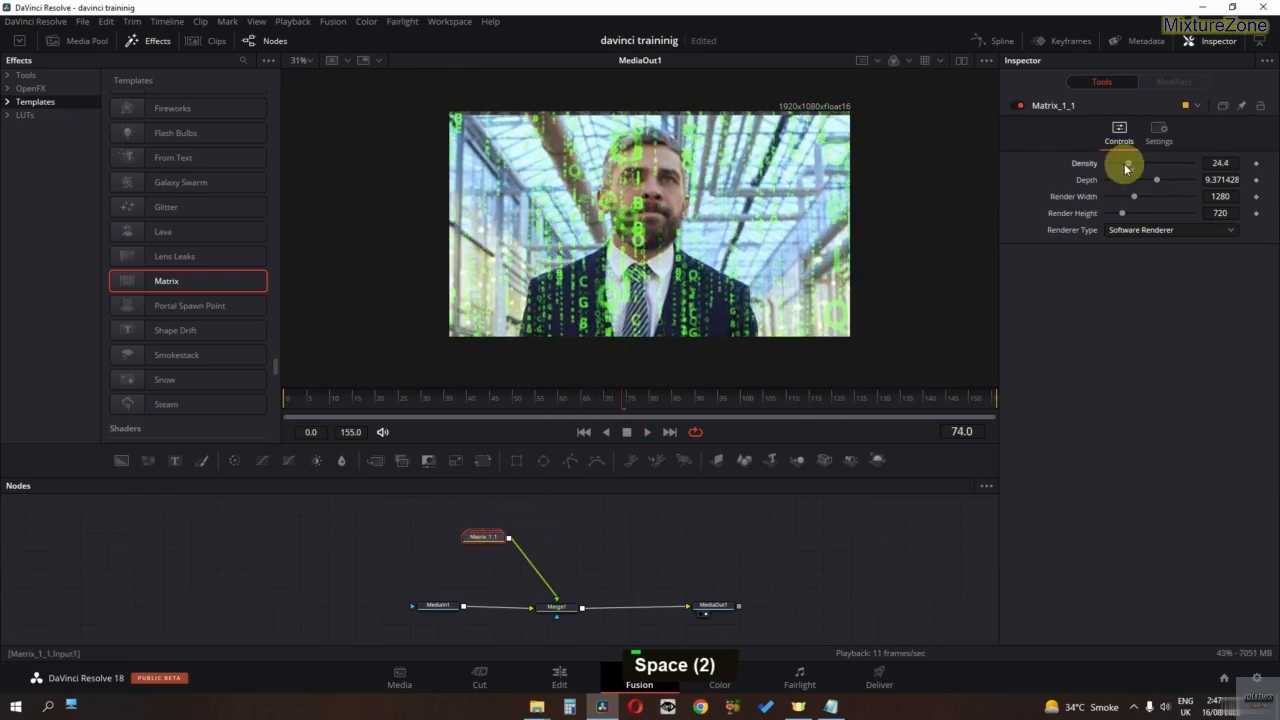
{"action": "left_click_drag", "start_coordinate": [1125, 168], "coordinate": [1173, 186]}
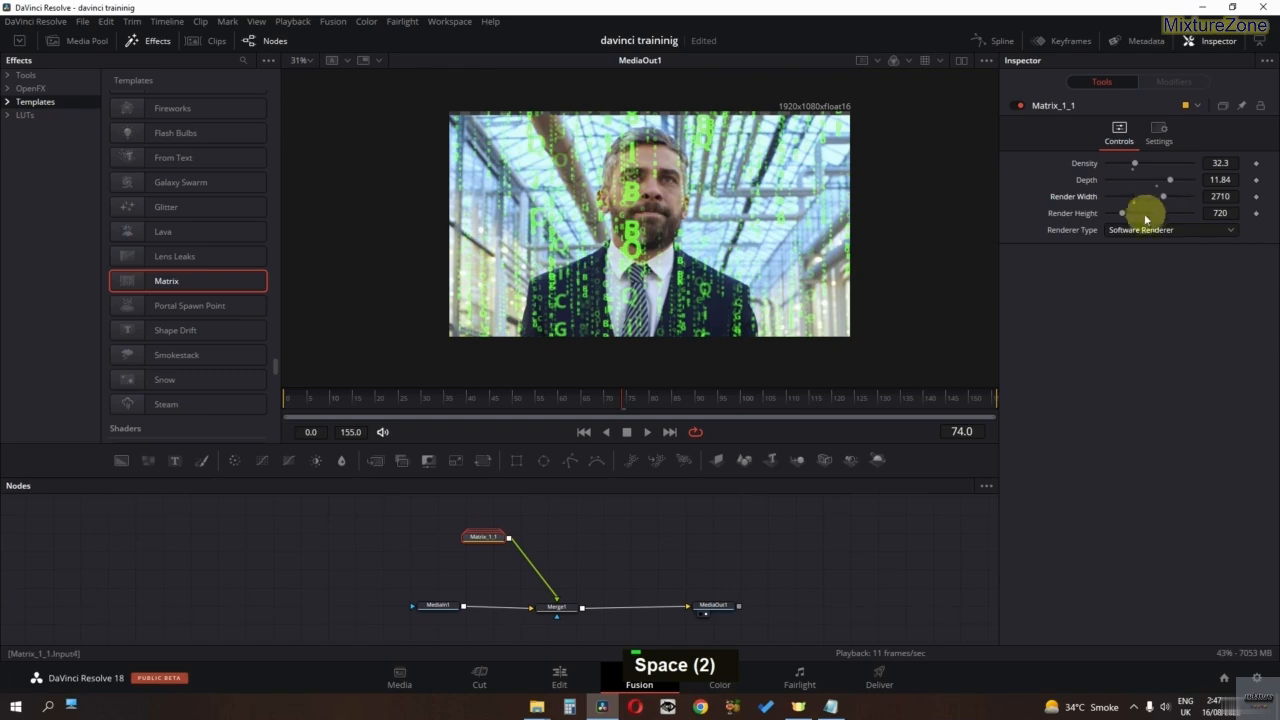
{"action": "left_click_drag", "start_coordinate": [1128, 214], "coordinate": [1171, 209]}
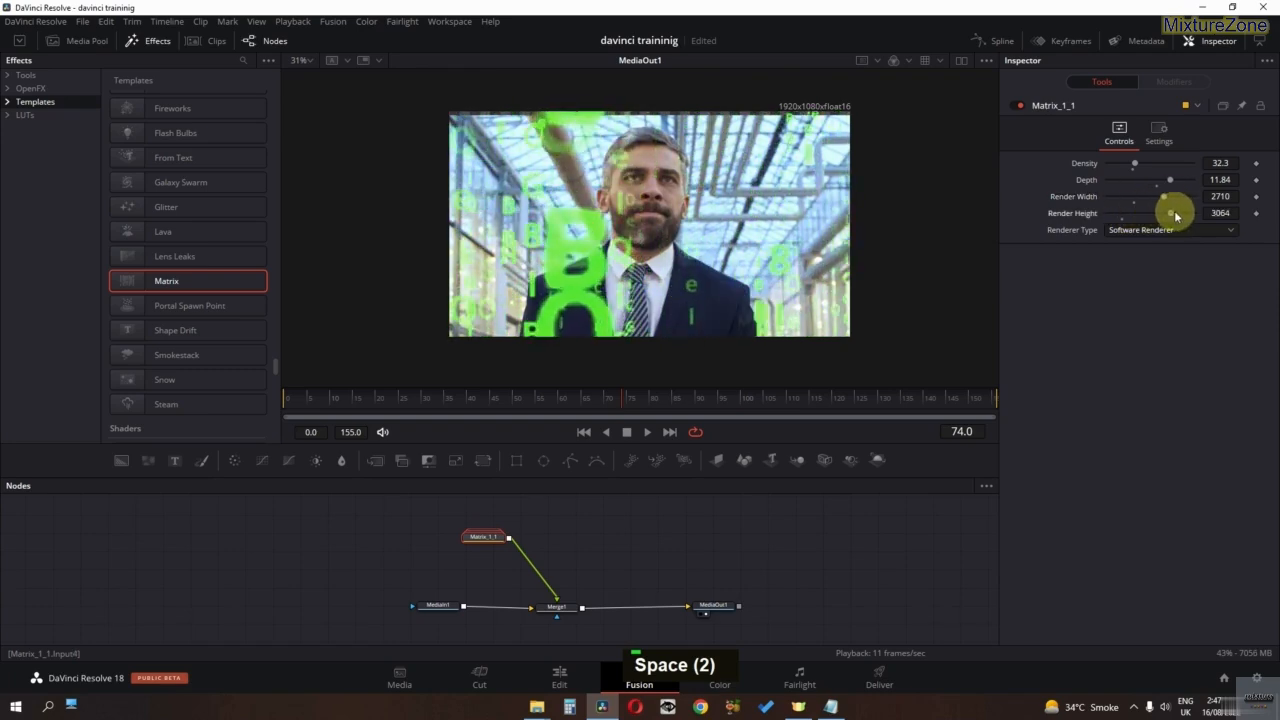
{"action": "key", "text": "space"}
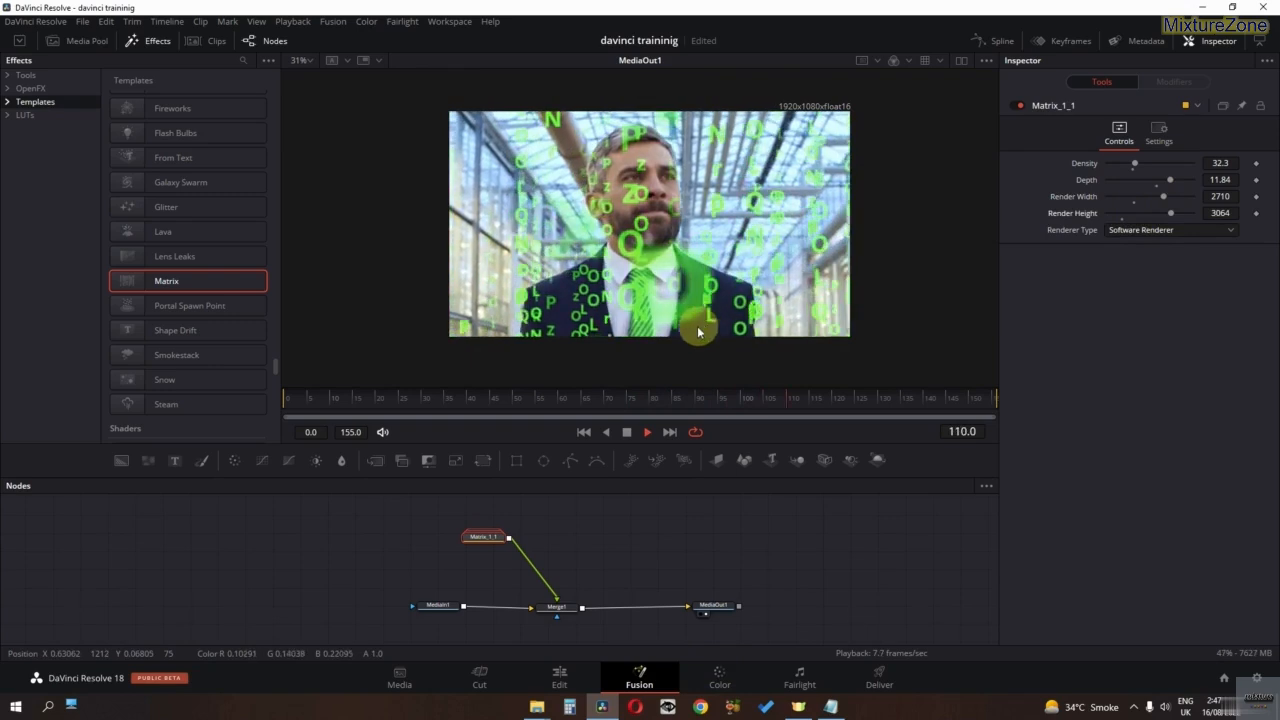
{"action": "key", "text": "space"}
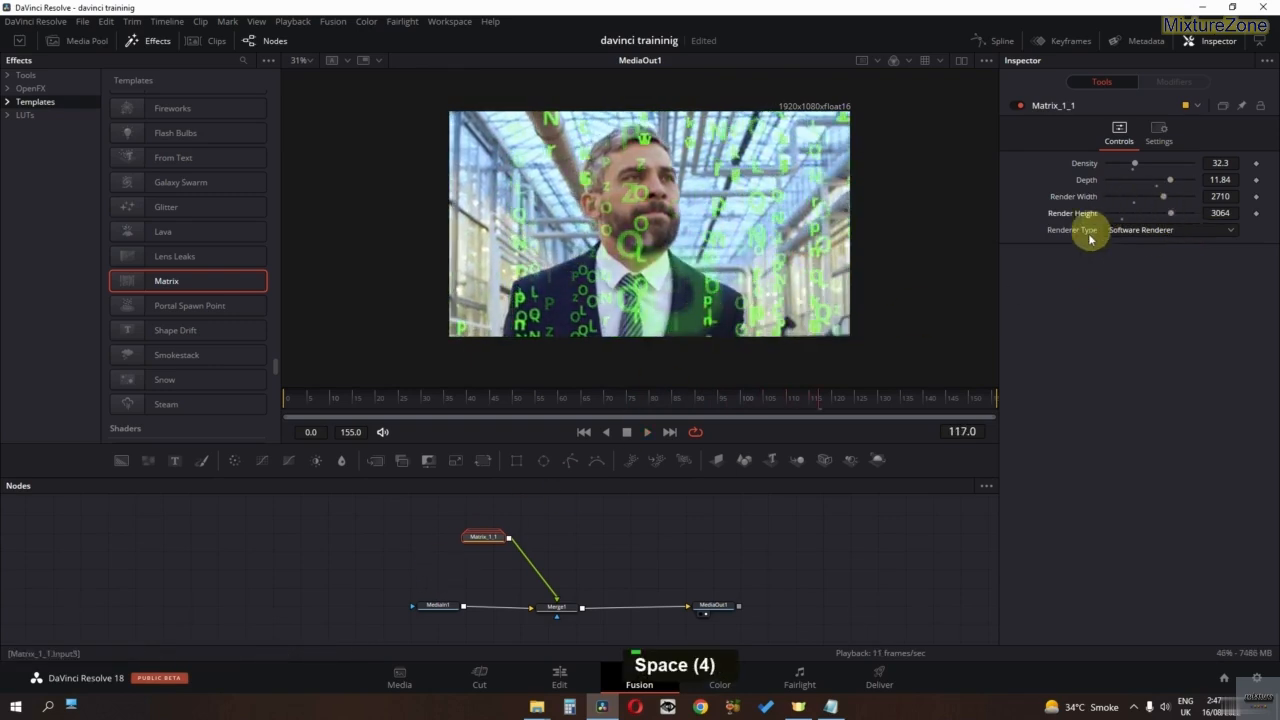
Step: Expand the Matrix group, set the Number of its pEmitter node to 15.7 and play the clip to check the particles
{"action": "double_click", "coordinate": [485, 538]}
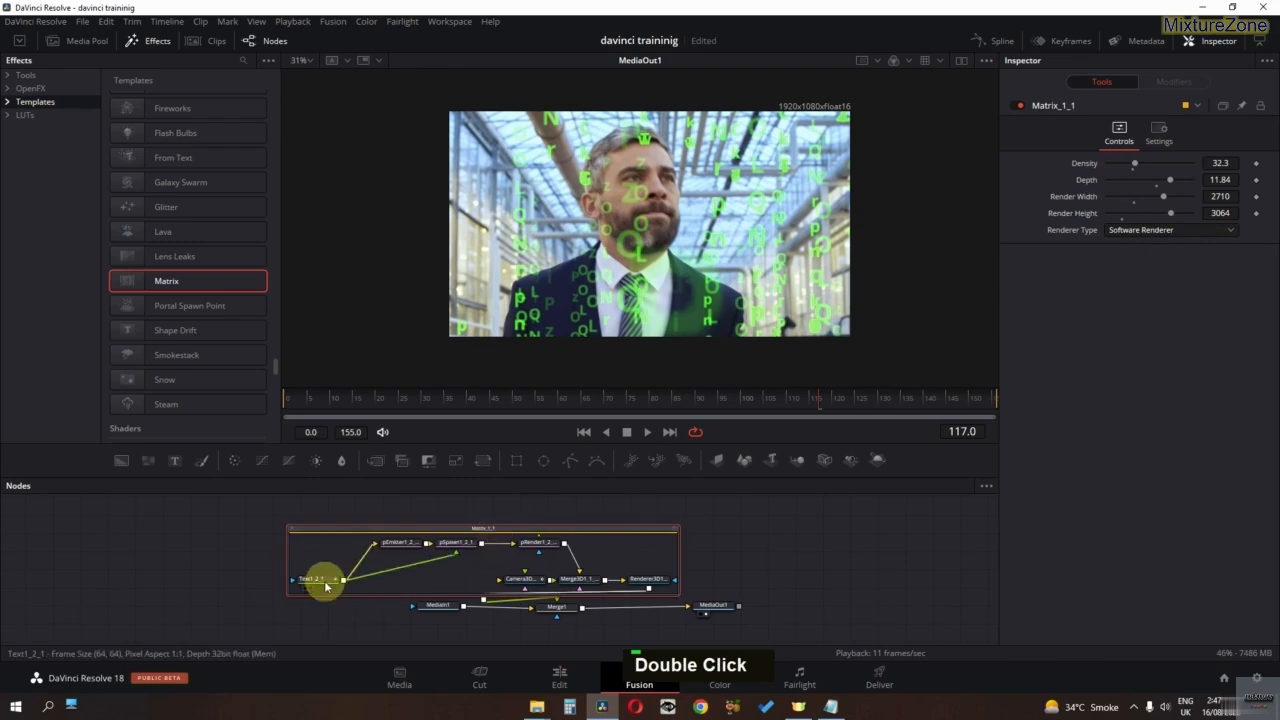
{"action": "left_click", "coordinate": [395, 546]}
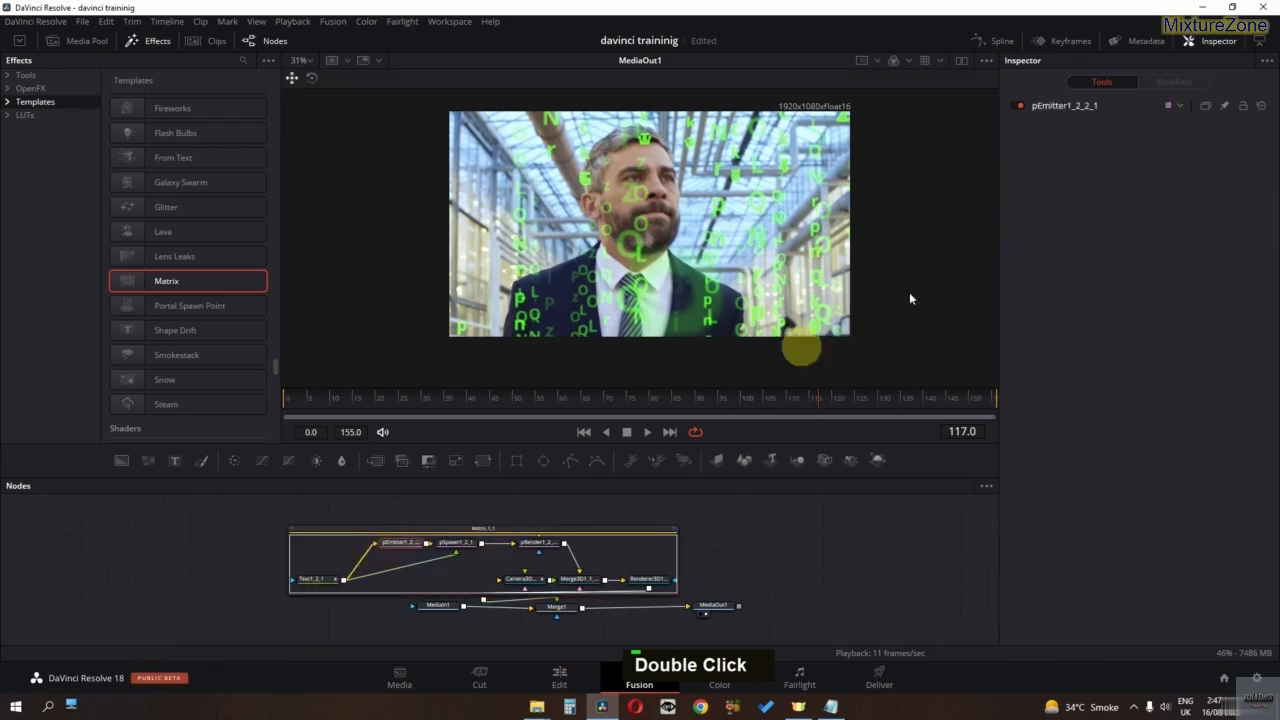
{"action": "left_click", "coordinate": [1071, 106]}
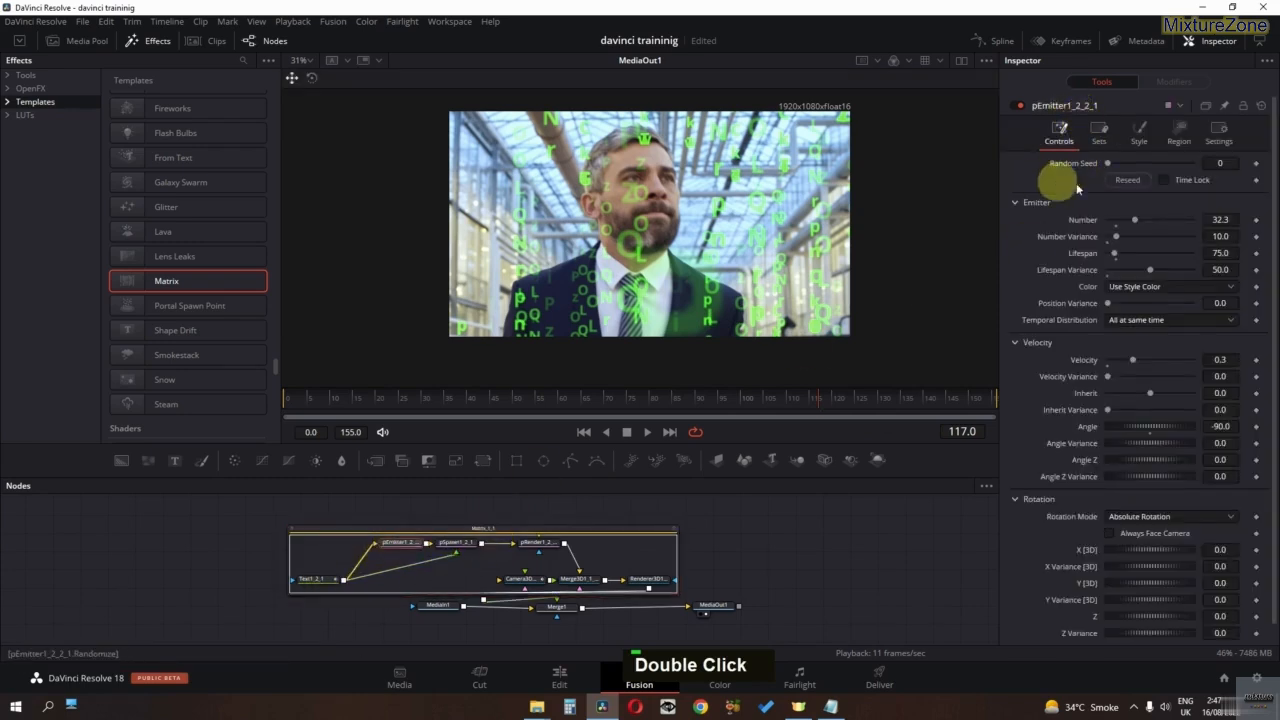
{"action": "left_click_drag", "start_coordinate": [1135, 223], "coordinate": [1122, 223]}
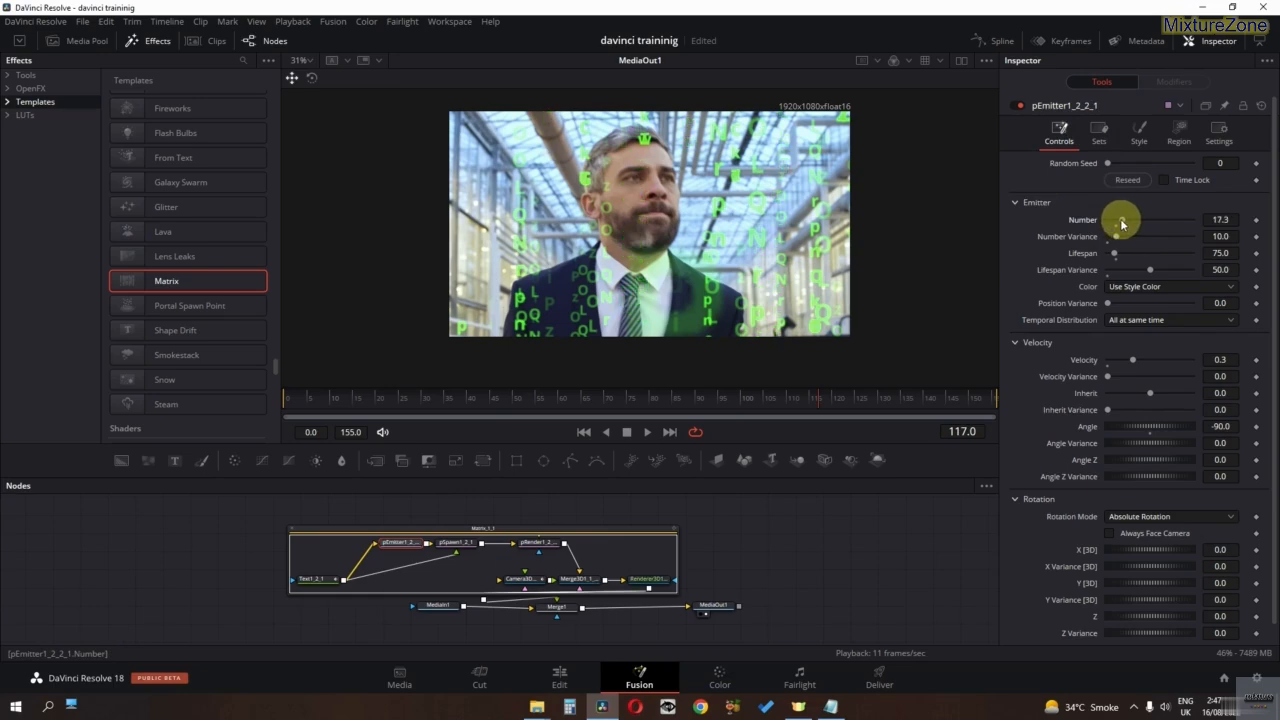
{"action": "key", "text": "space"}
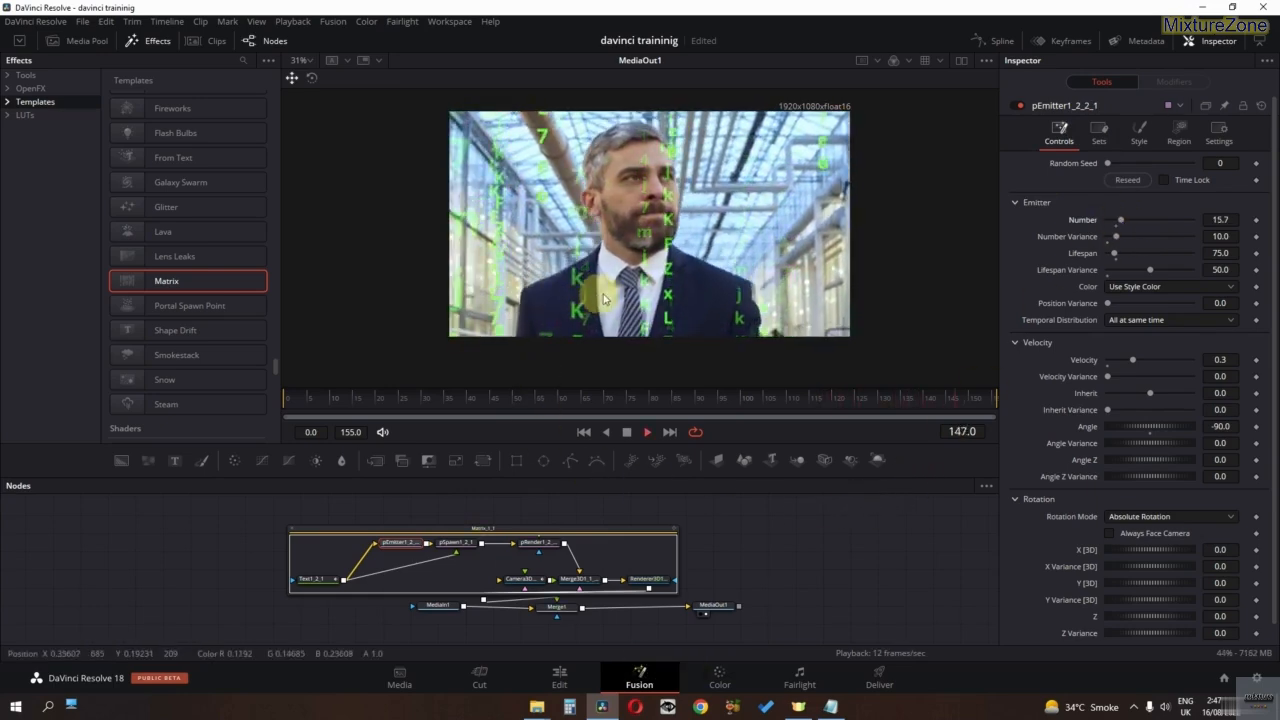
{"action": "key", "text": "space"}
{"action": "key", "text": "space"}
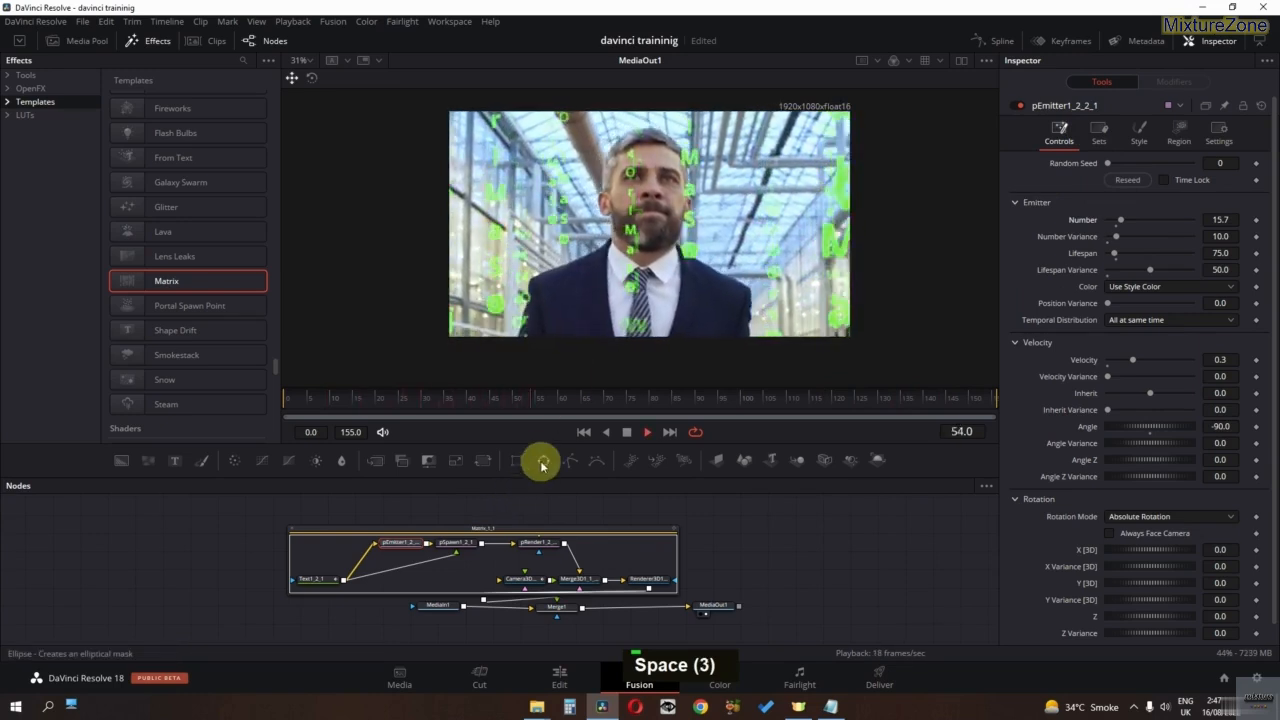
{"action": "key", "text": "space"}
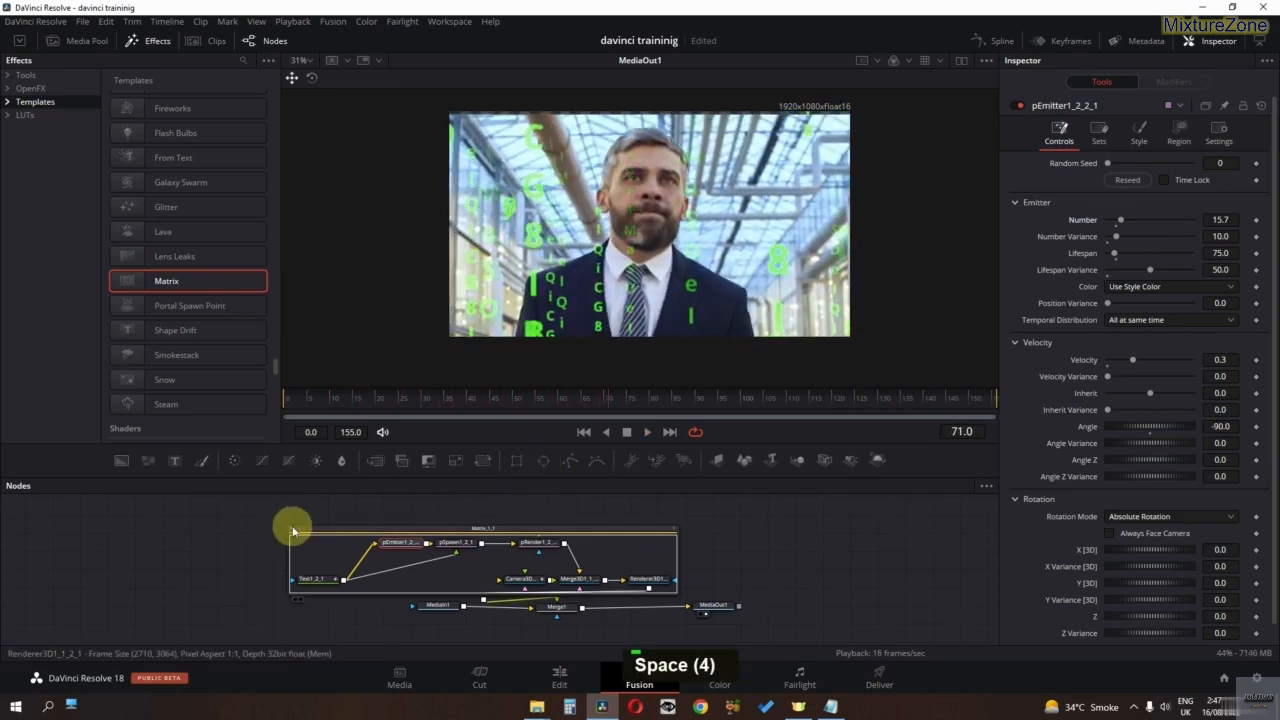
Step: Collapse the Matrix group and delete it, leaving Merge1 between MediaIn1 and MediaOut1
{"action": "left_click", "coordinate": [293, 531]}
{"action": "left_click", "coordinate": [480, 534]}
{"action": "key", "text": "Delete"}
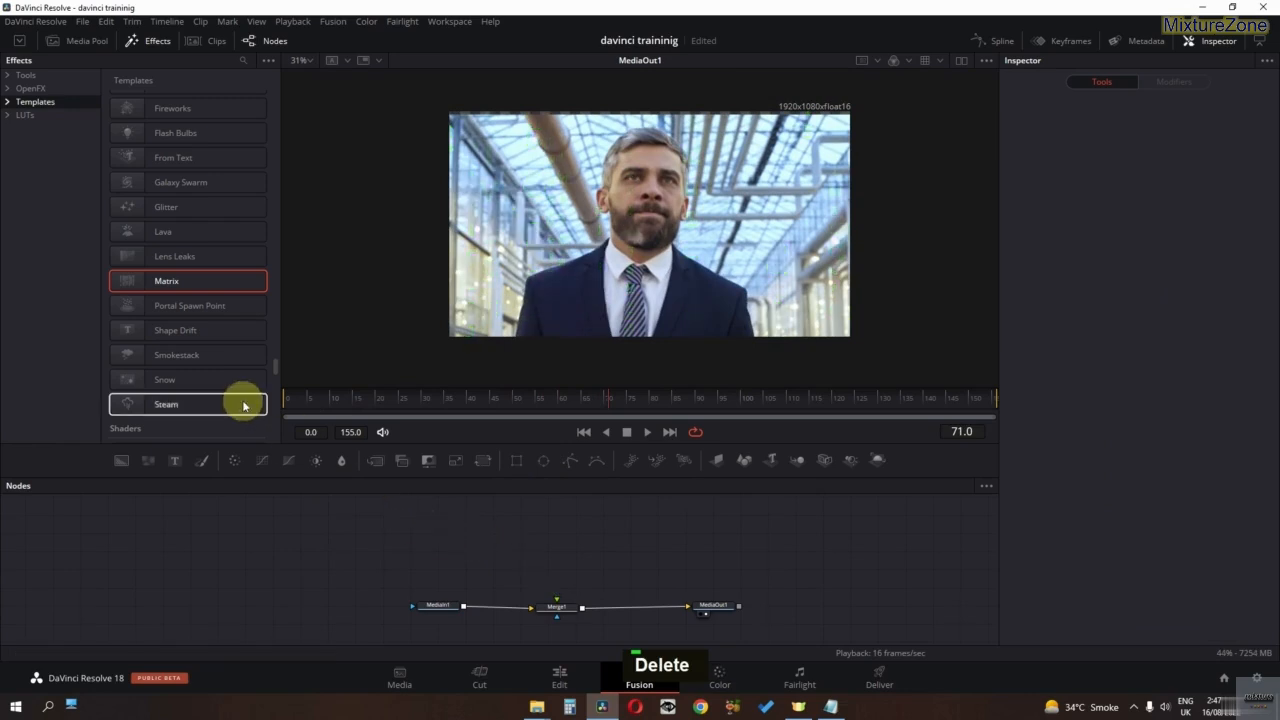
Step: Add the Rotate Follower styled text template to the node graph and connect it to Merge1 as the foreground
{"action": "scroll", "coordinate": [219, 368], "scroll_direction": "down", "scroll_amount": 3}
{"action": "scroll", "coordinate": [219, 368], "scroll_direction": "down", "scroll_amount": 6}
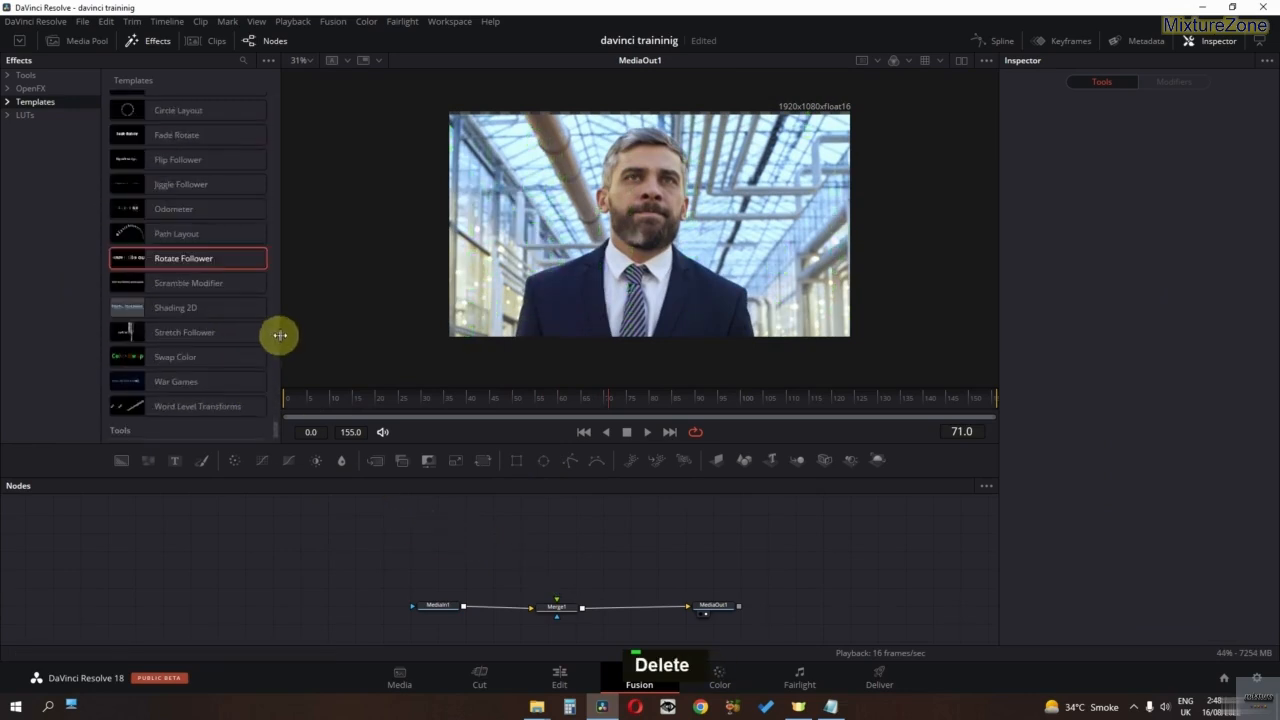
{"action": "double_click", "coordinate": [273, 335]}
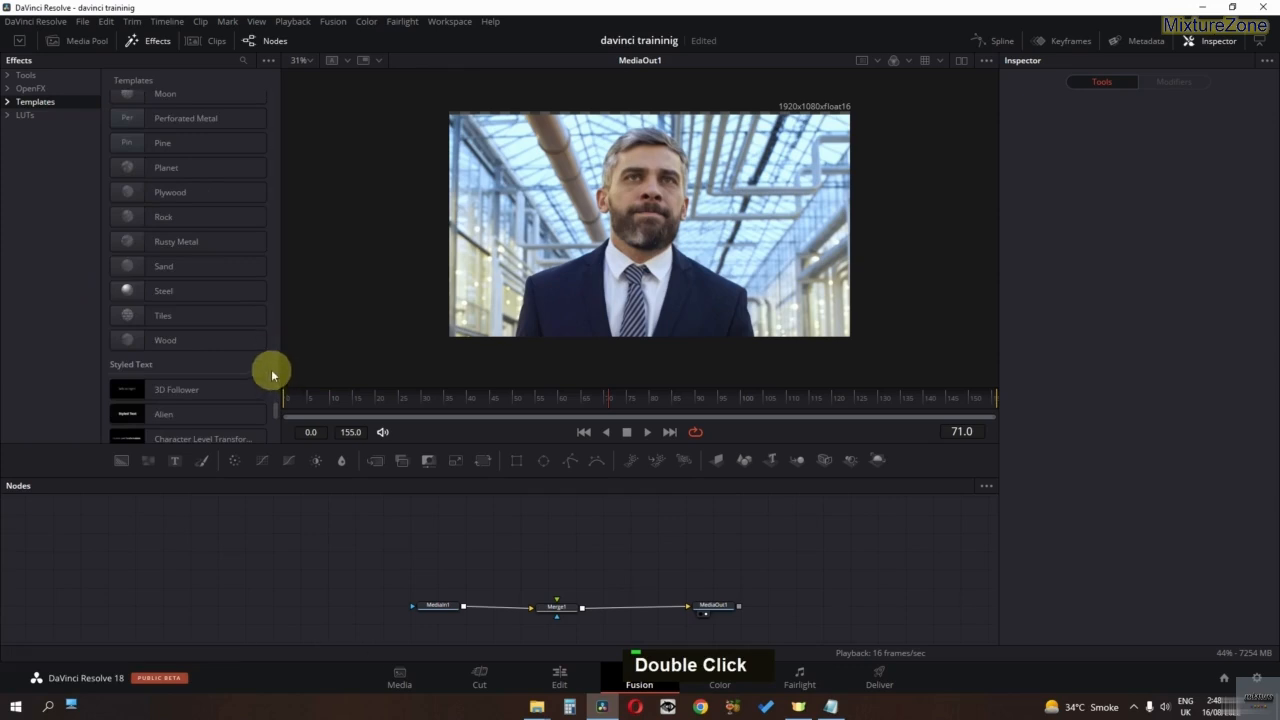
{"action": "scroll", "coordinate": [272, 371], "scroll_direction": "down", "scroll_amount": 7}
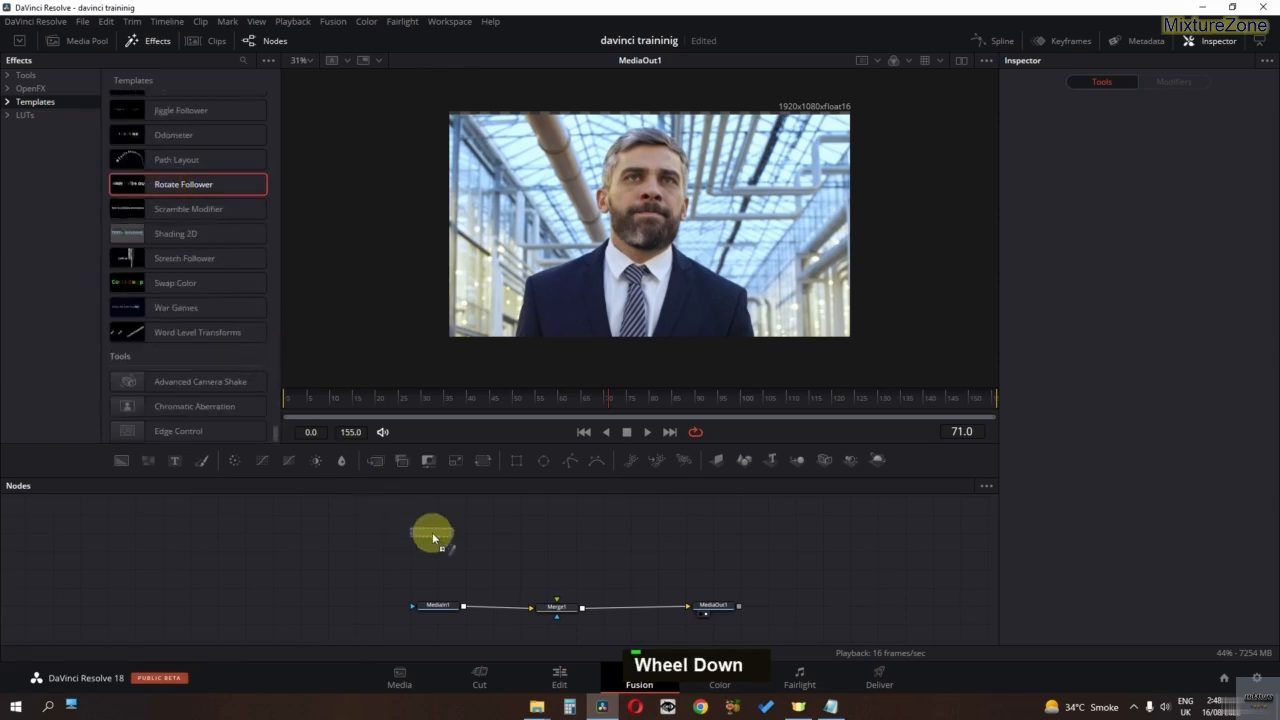
{"action": "left_click_drag", "start_coordinate": [433, 538], "coordinate": [432, 534]}
{"action": "left_click_drag", "start_coordinate": [457, 532], "coordinate": [560, 603]}
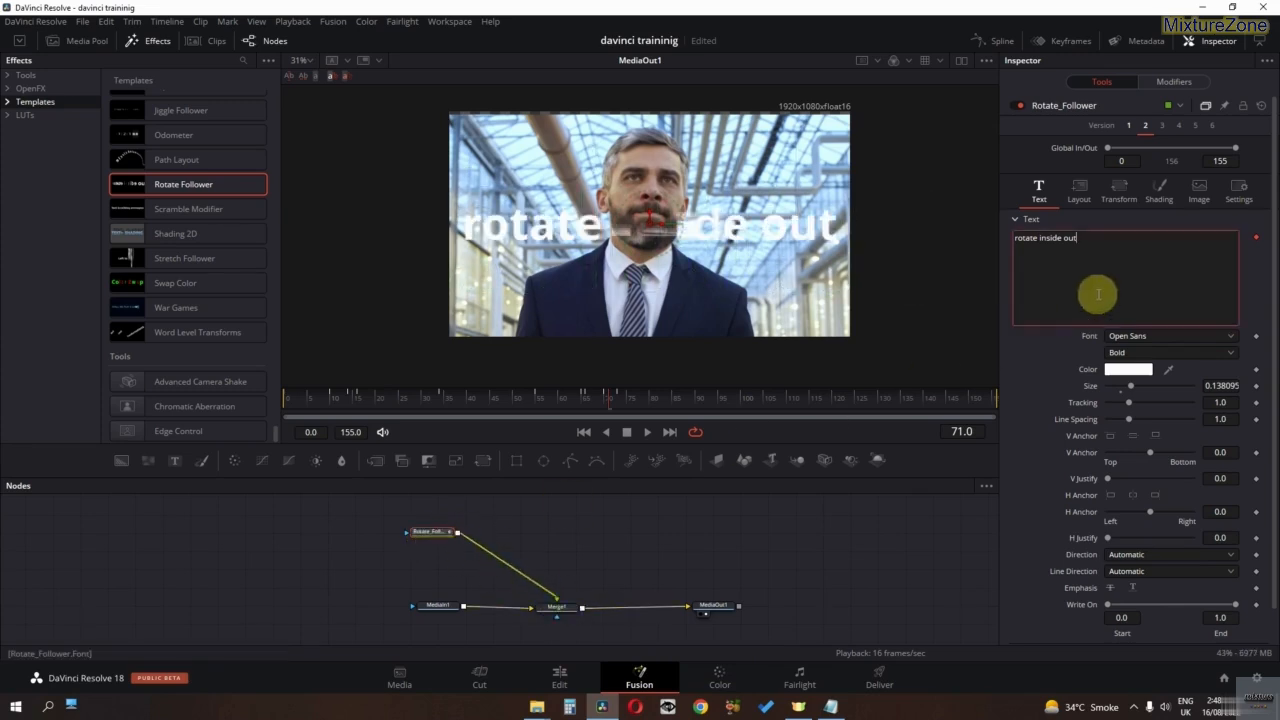
Step: Replace the Rotate Follower text with a person's first name and play the clip from the start to preview the animation
{"action": "double_click", "coordinate": [1098, 288]}
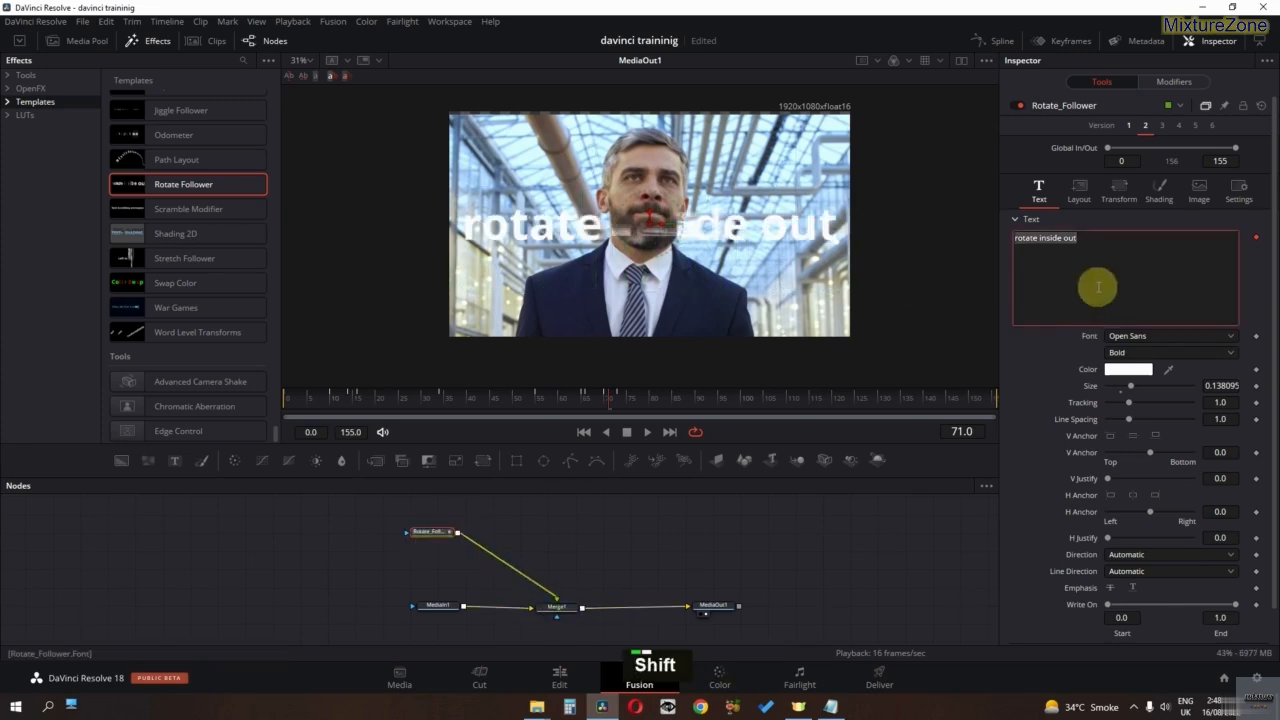
{"action": "type", "text": "Faizan"}
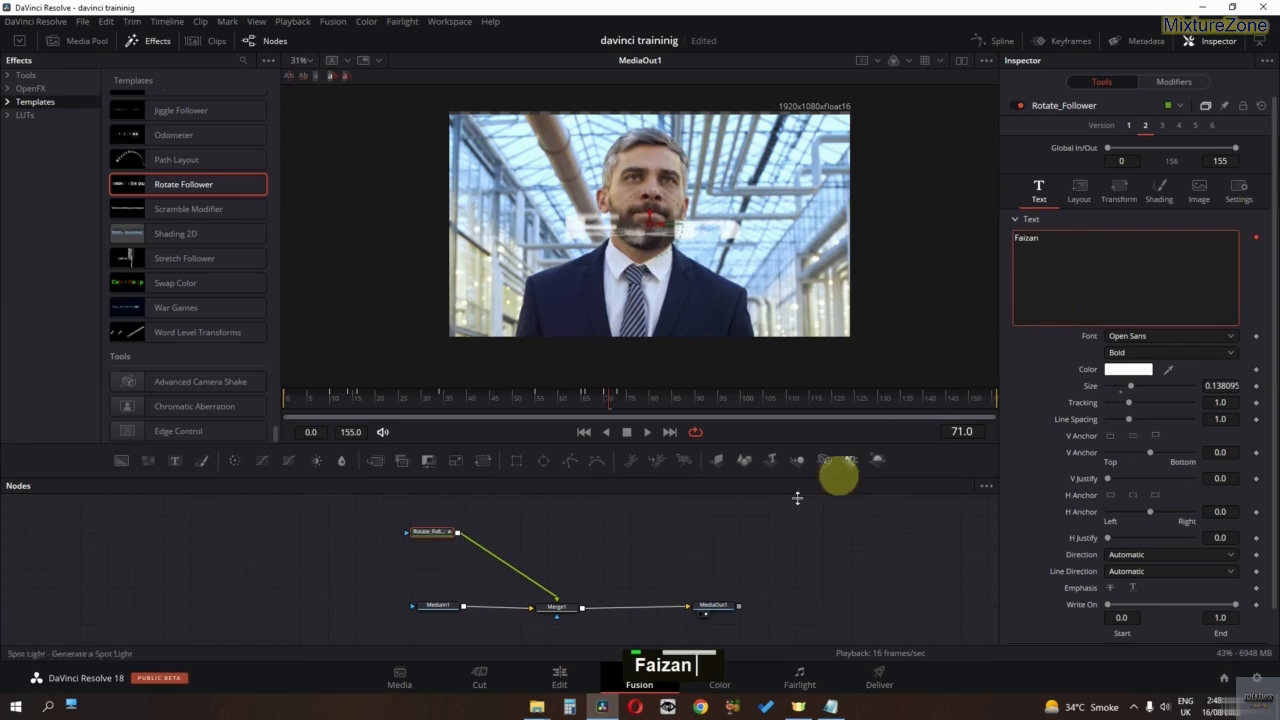
{"action": "left_click", "coordinate": [285, 408]}
{"action": "key", "text": "space"}
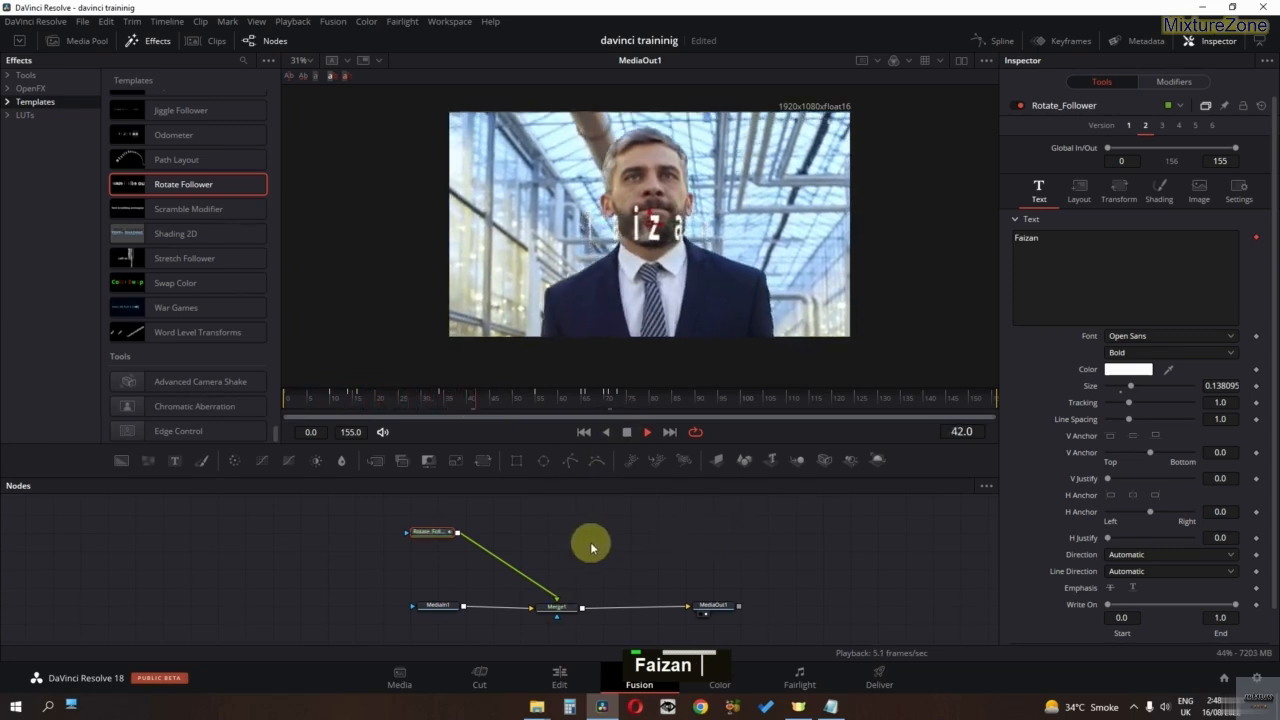
{"action": "scroll", "coordinate": [250, 360], "scroll_direction": "up", "scroll_amount": 4}
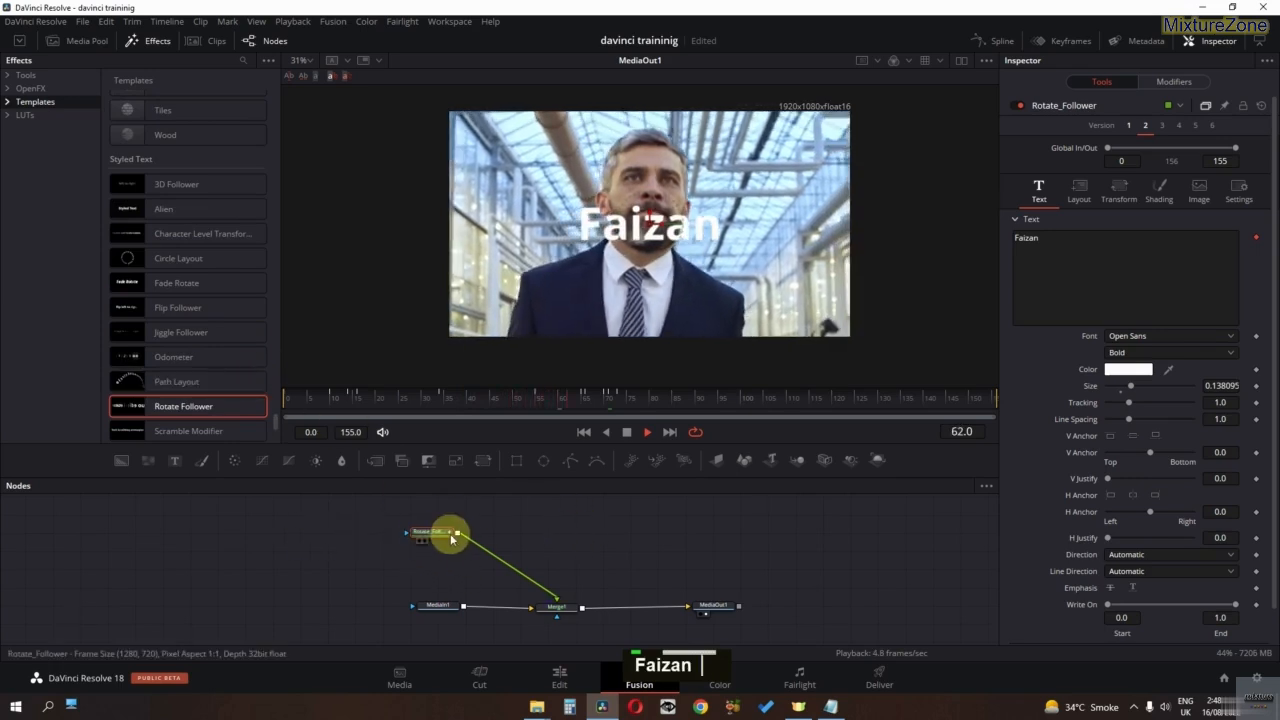
{"action": "left_click", "coordinate": [552, 612]}
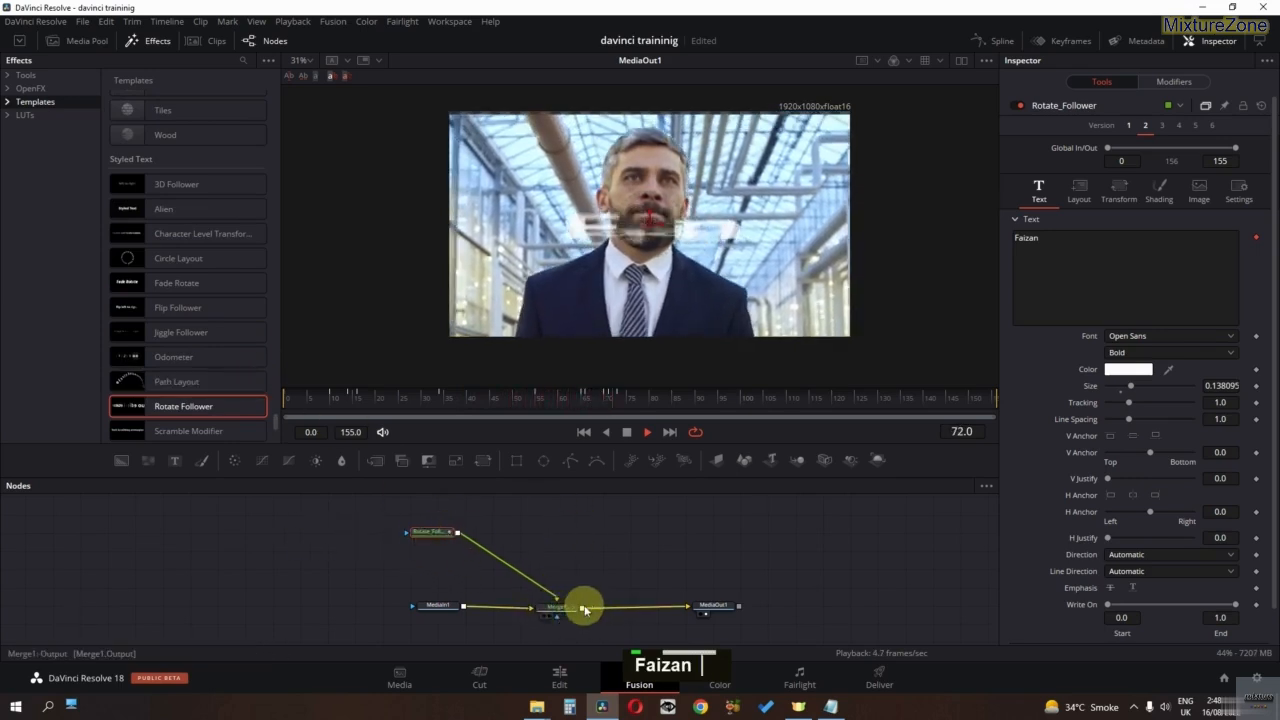
{"action": "left_click", "coordinate": [429, 537]}
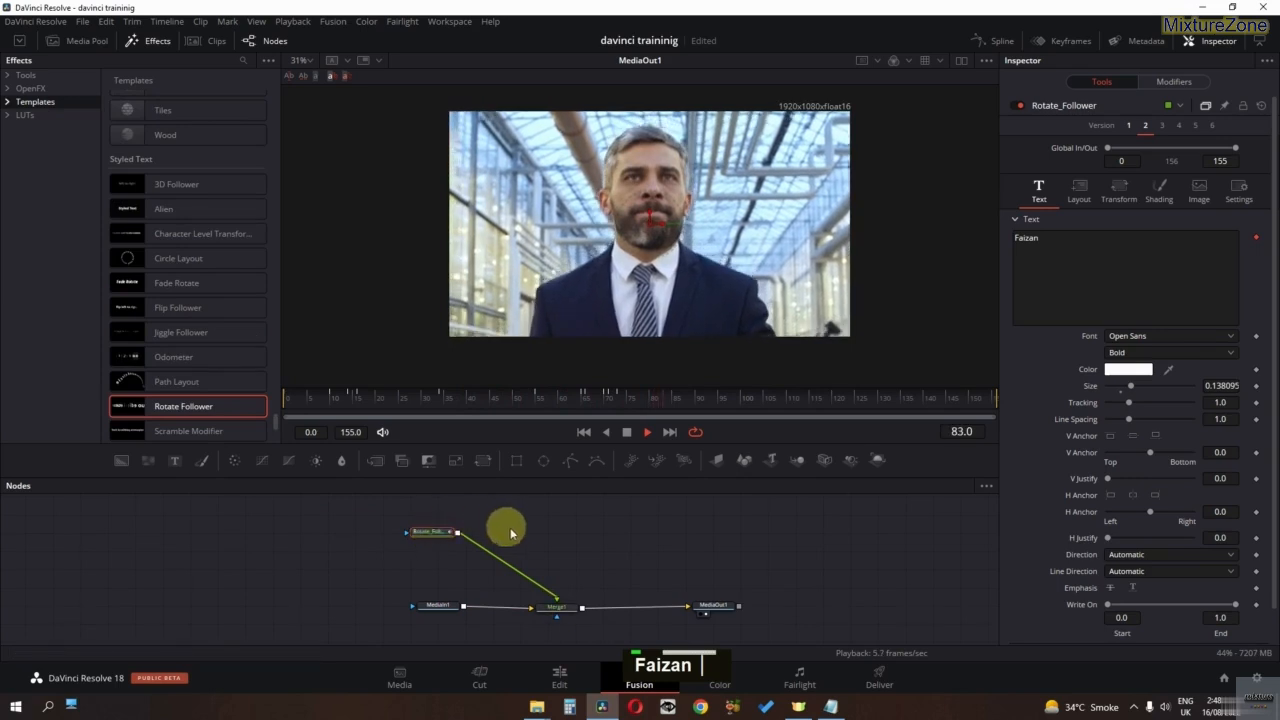
{"action": "left_click", "coordinate": [565, 610]}
{"action": "key", "text": "space"}
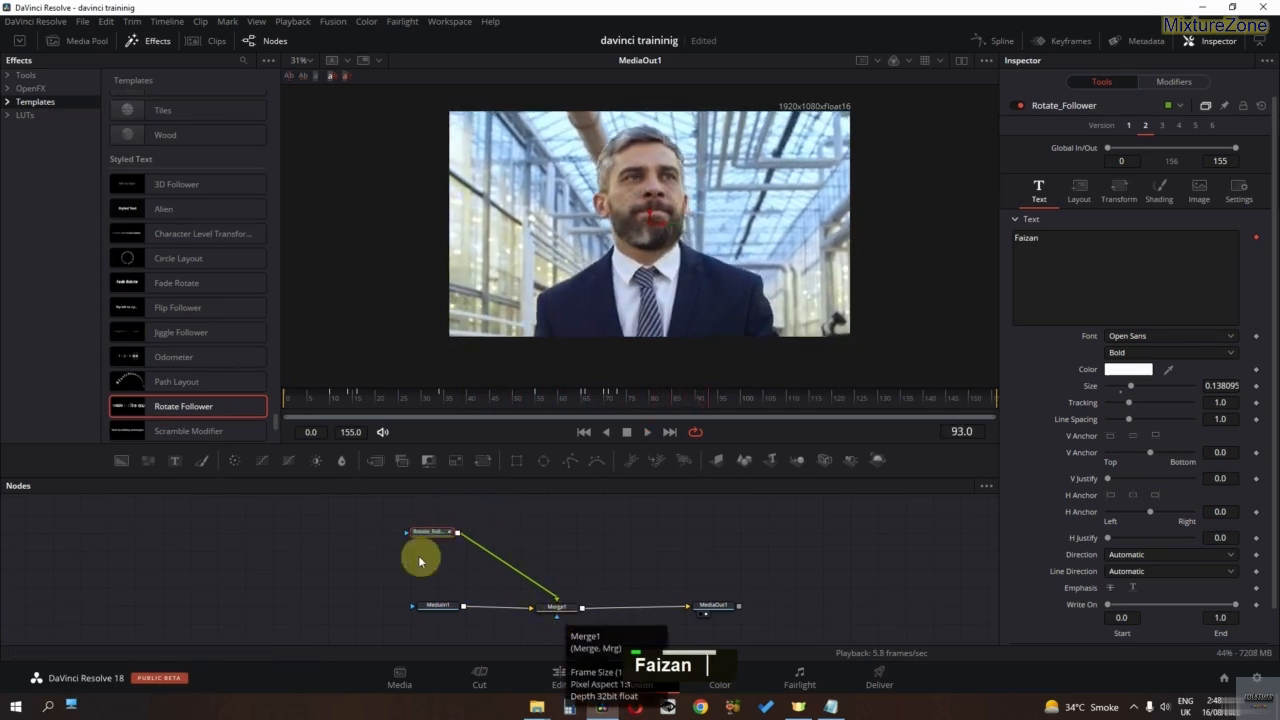
Step: Replace the Rotate Follower node with the Flip Follower styled text template, connected to Merge1 as the foreground
{"action": "left_click", "coordinate": [423, 534]}
{"action": "key", "text": "Delete"}
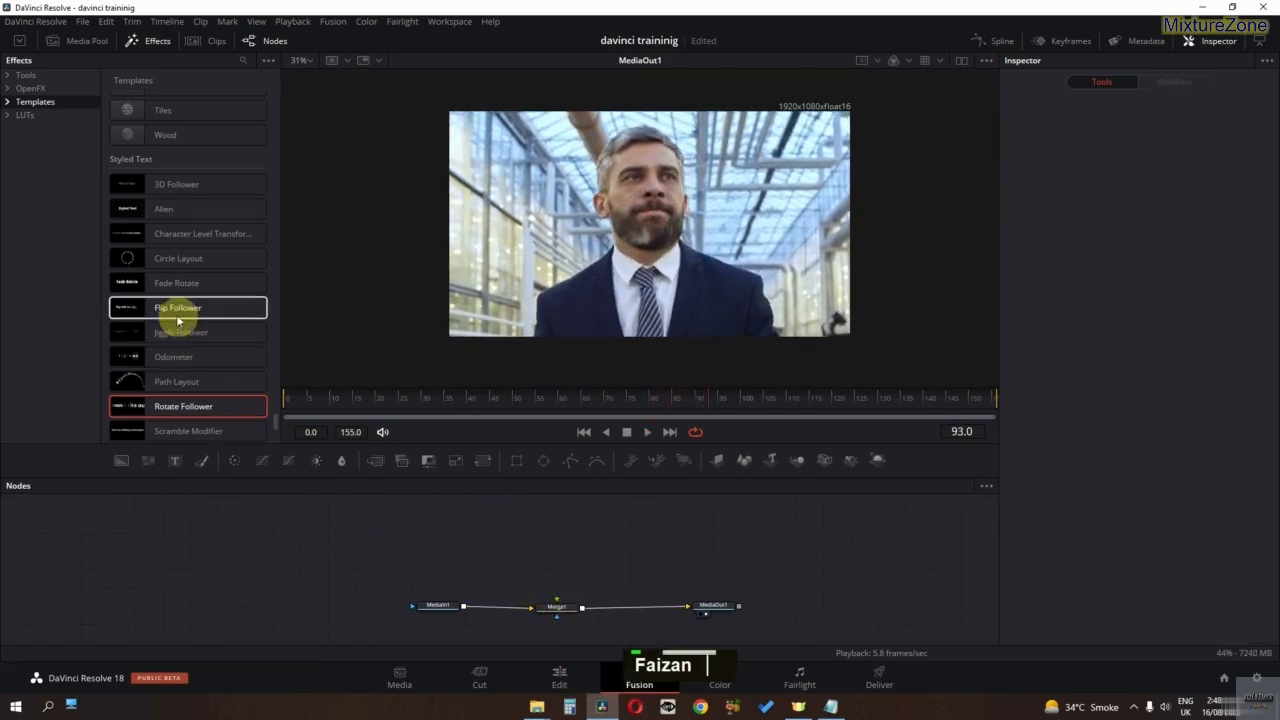
{"action": "left_click_drag", "start_coordinate": [177, 308], "coordinate": [557, 600]}
Step: Change the Flip Follower text to the person's first name and play the clip from the start to preview the animation
{"action": "double_click", "coordinate": [1039, 288]}
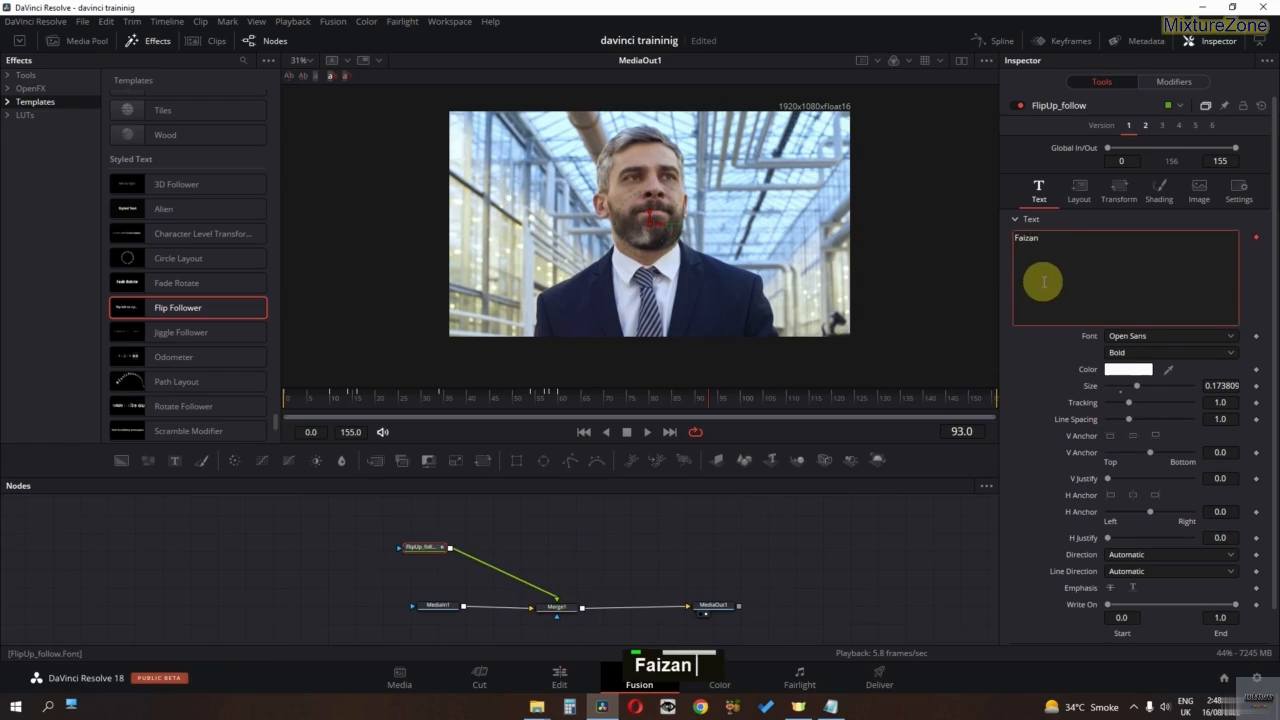
{"action": "key", "text": "space"}
{"action": "key", "text": "space"}
{"action": "key", "text": "space"}
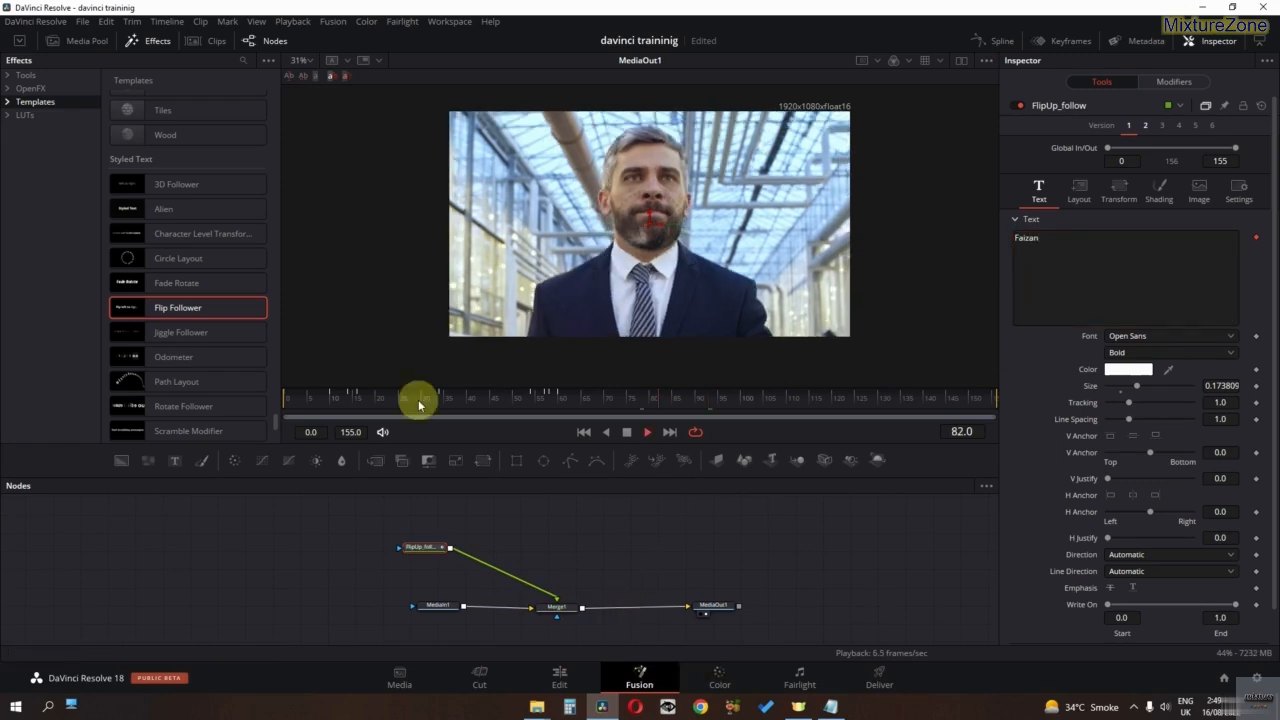
{"action": "left_click", "coordinate": [289, 405]}
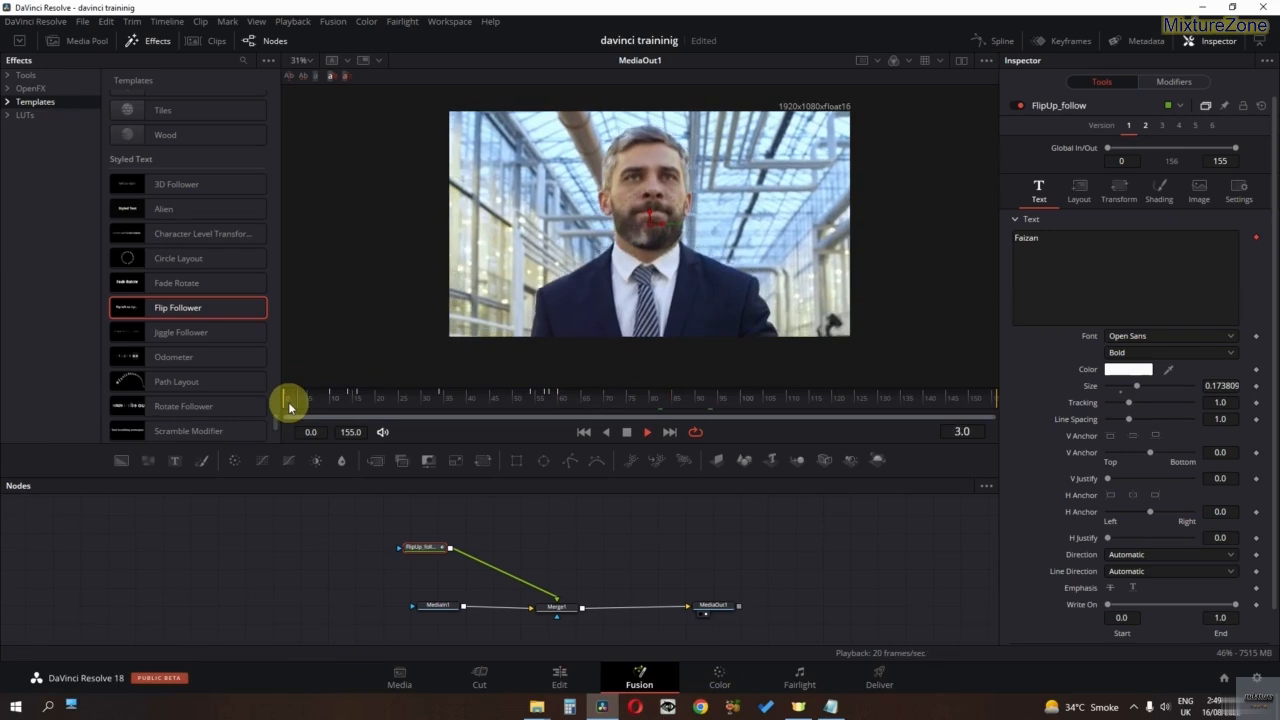
{"action": "left_click", "coordinate": [289, 405]}
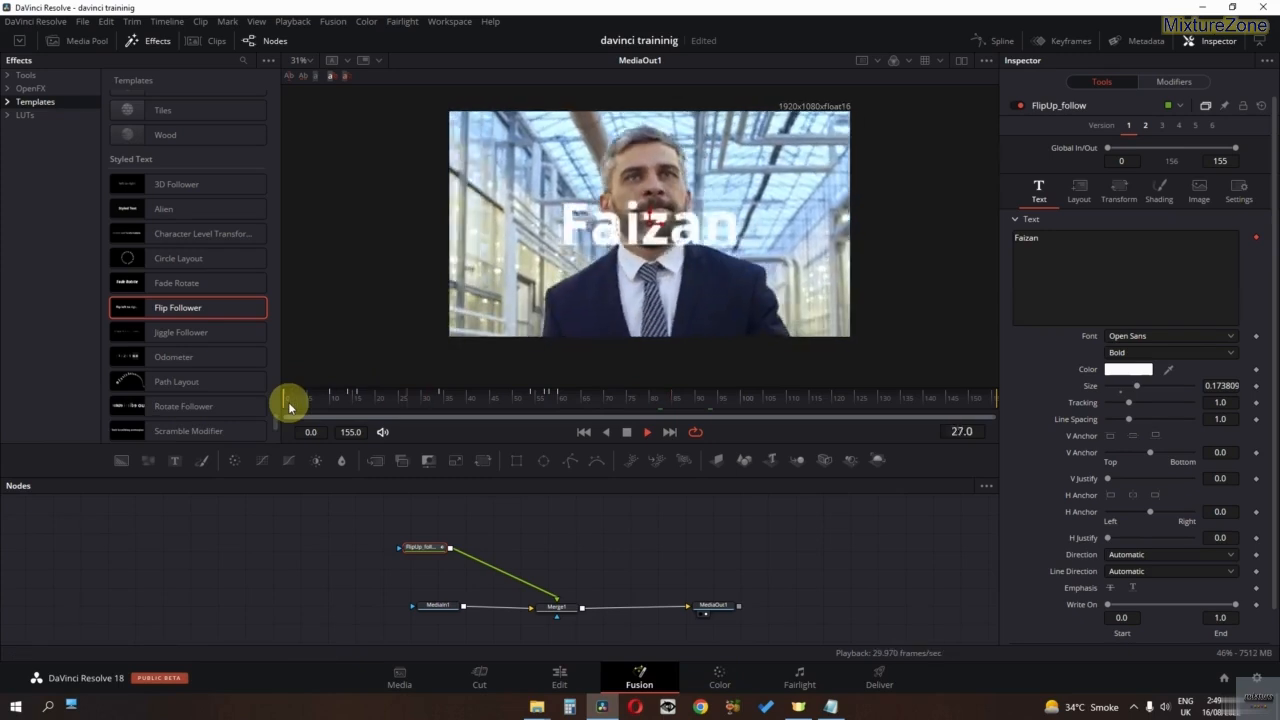
{"action": "scroll", "coordinate": [222, 367], "scroll_direction": "down", "scroll_amount": 5}
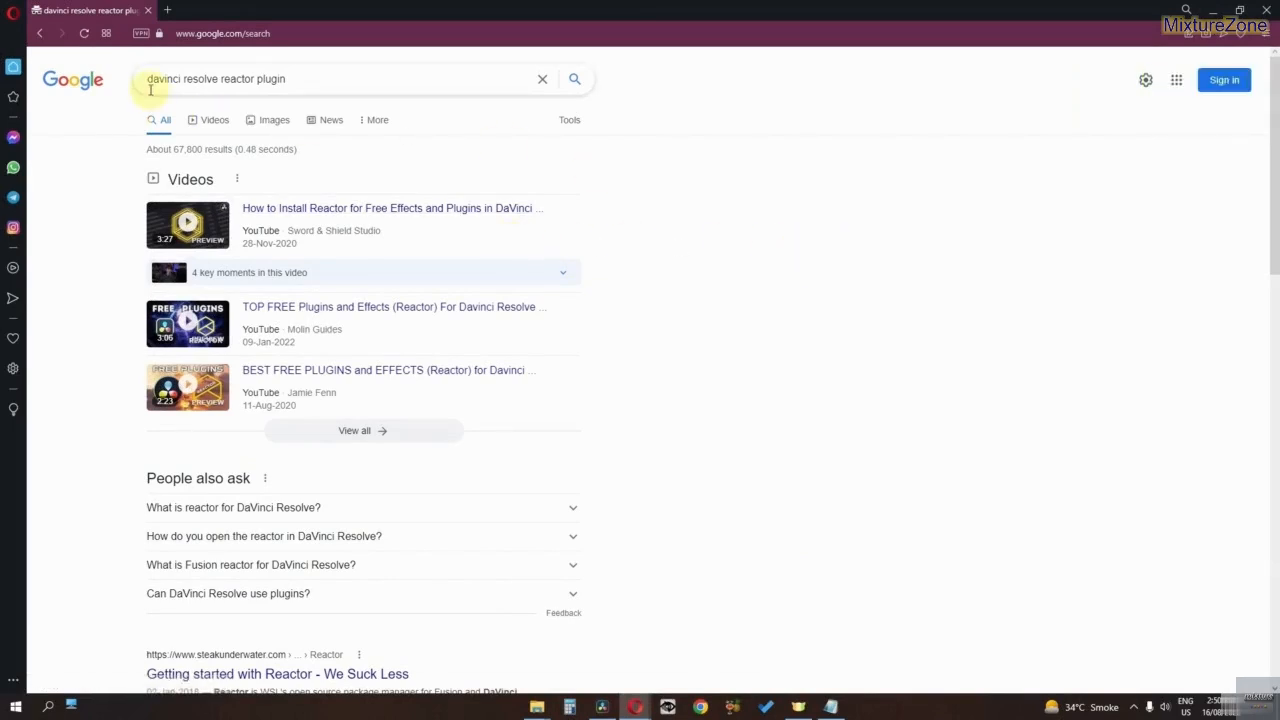
Step: Open the "Getting started with Reactor" result in the Opera browser and download Reactor-Installer.lua from the page
{"action": "scroll", "coordinate": [94, 351], "scroll_direction": "down", "scroll_amount": 3}
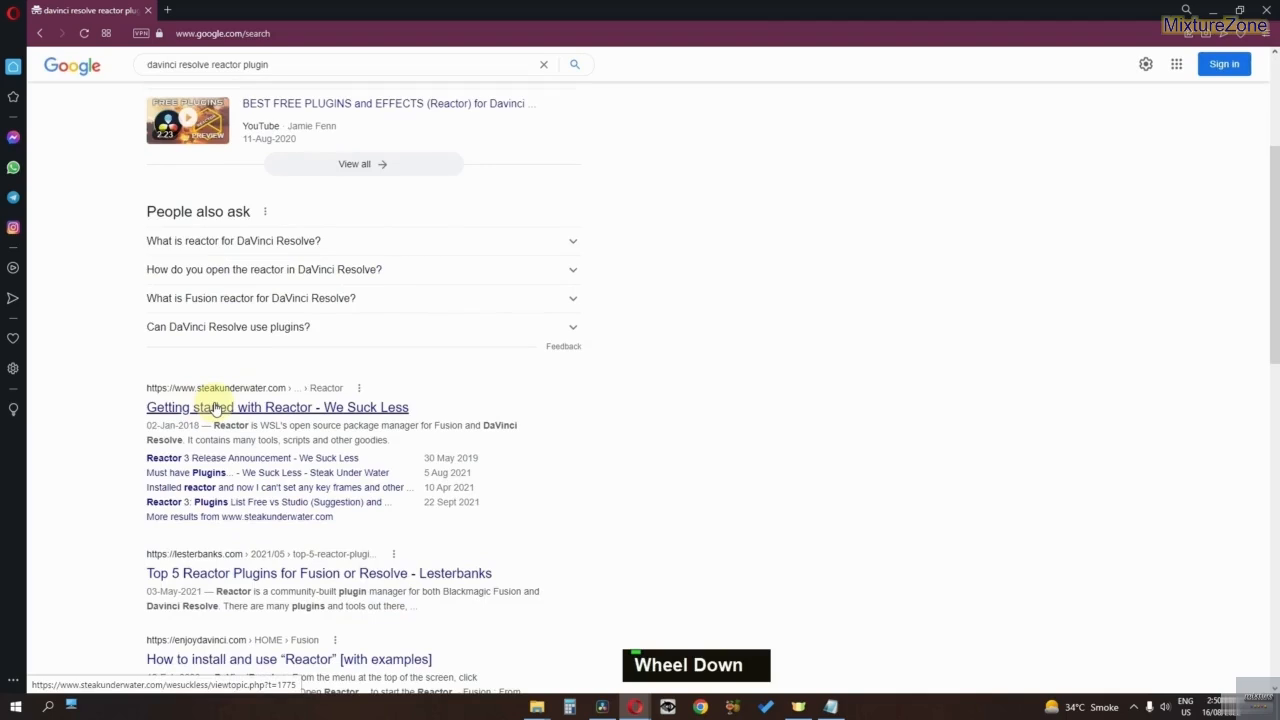
{"action": "left_click", "coordinate": [343, 411]}
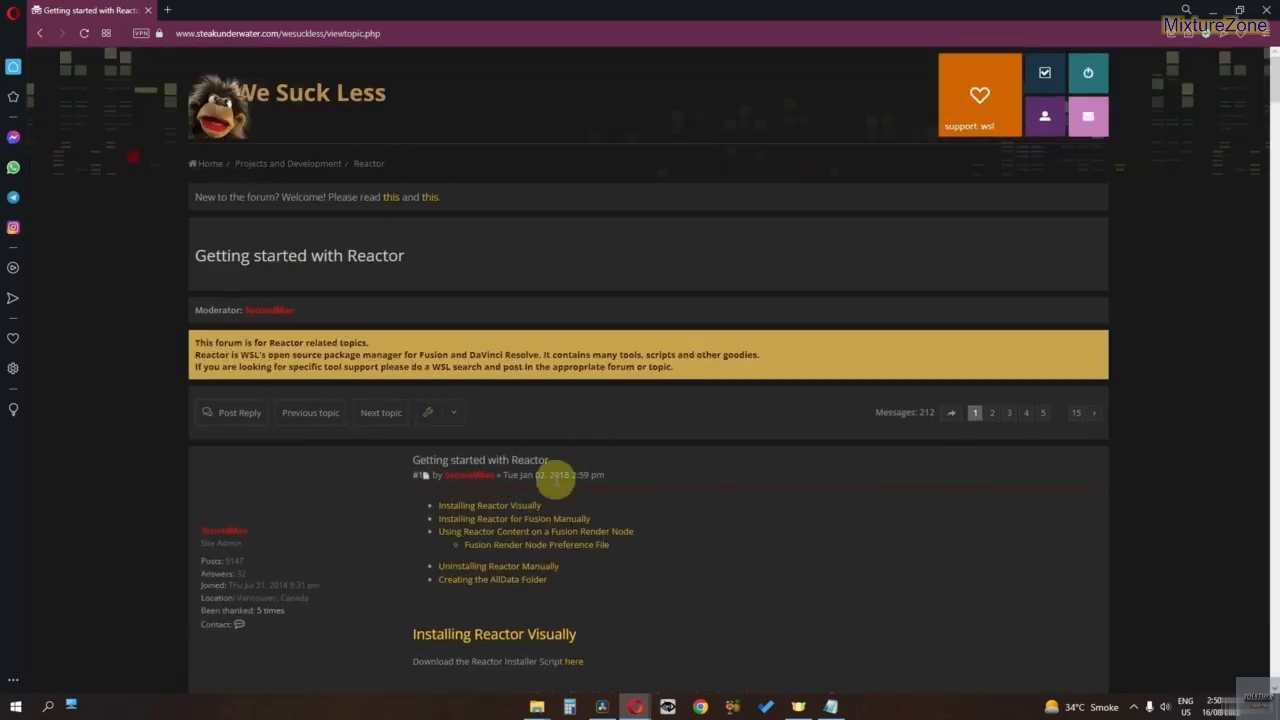
{"action": "scroll", "coordinate": [555, 480], "scroll_direction": "down", "scroll_amount": 2}
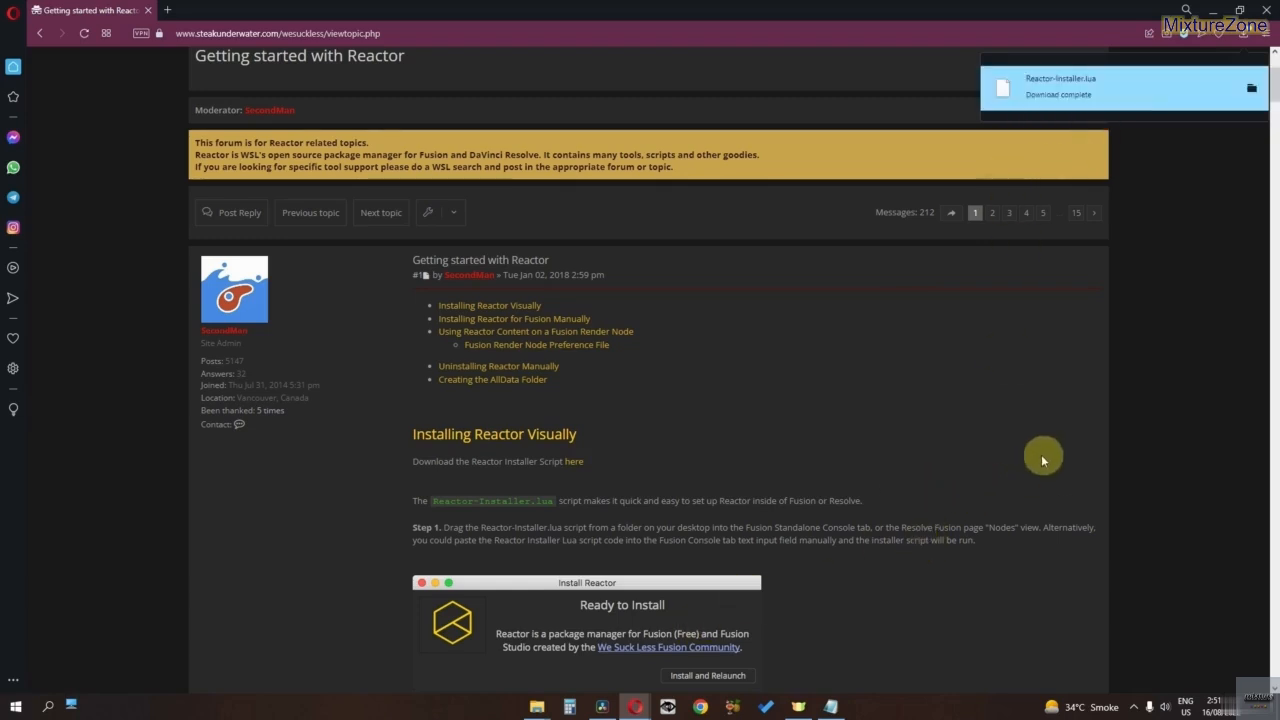
Step: Switch back to DaVinci Resolve and open the Fusion page
{"action": "left_click", "coordinate": [603, 708]}
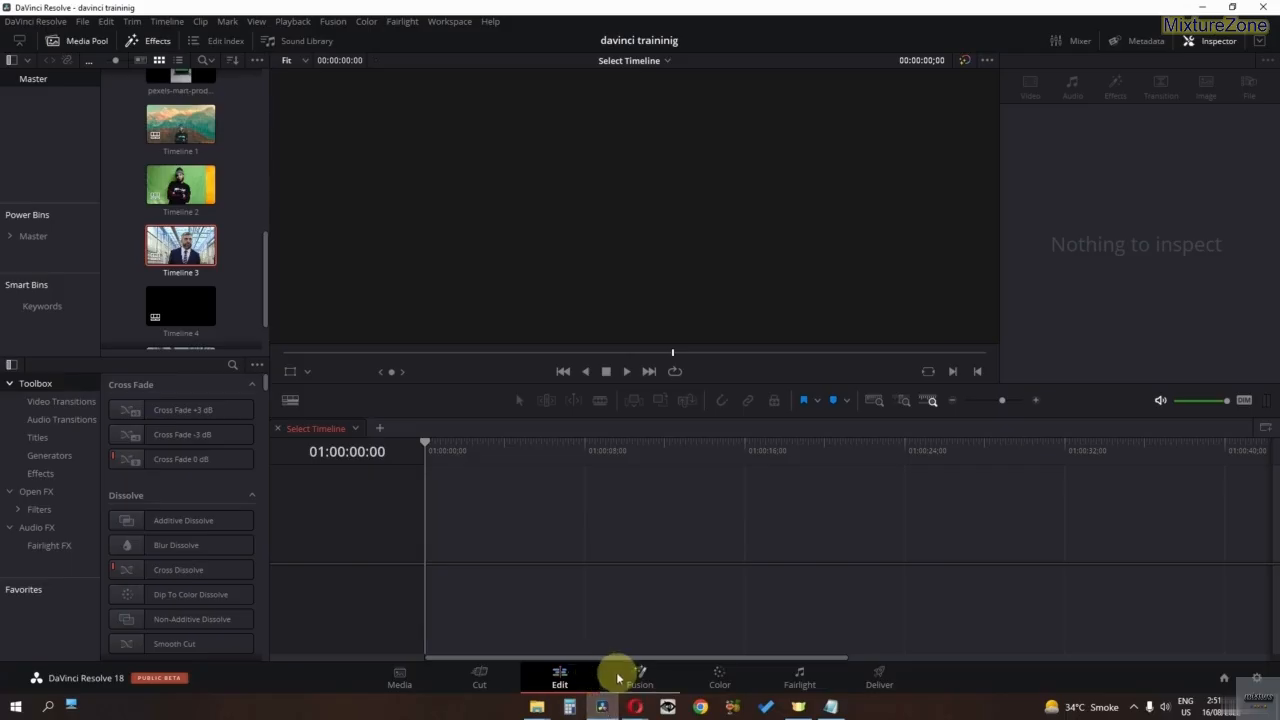
{"action": "left_click", "coordinate": [619, 678]}
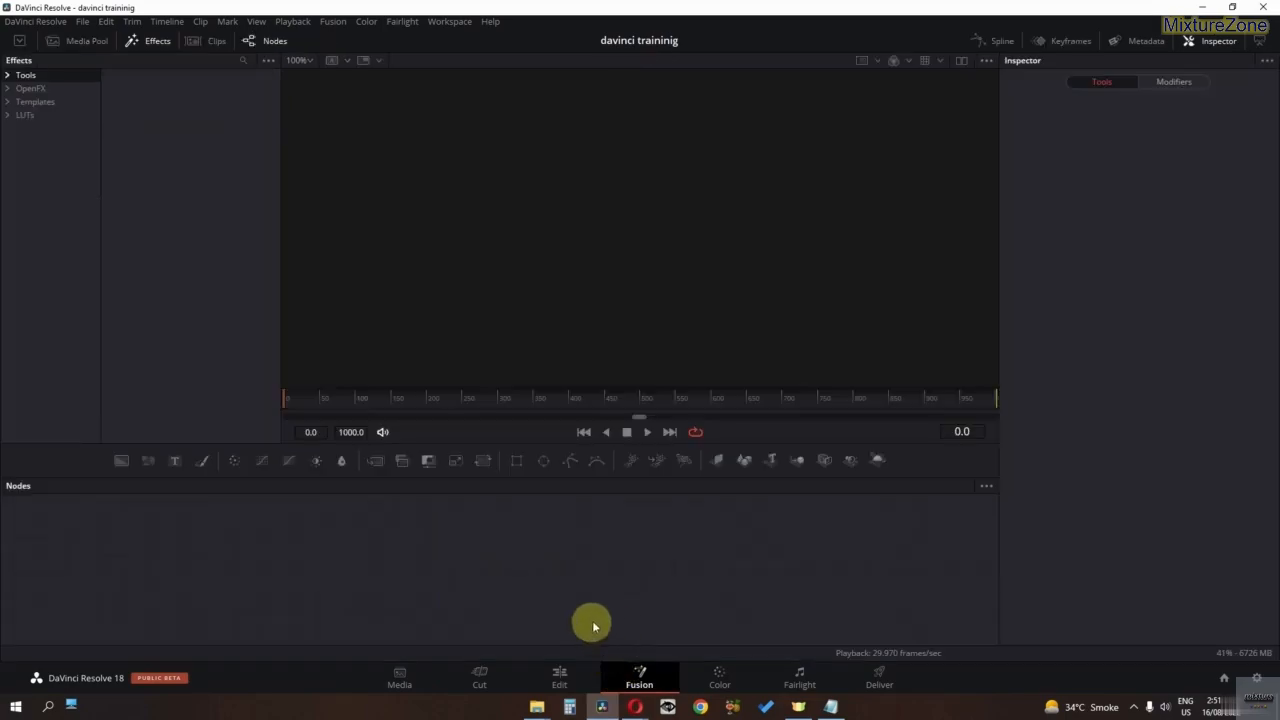
Step: Get the downloaded Reactor-Installer.lua from the Opera browser, drop it into Fusion's node area, and install and launch Reactor
{"action": "mouse_move", "coordinate": [635, 707]}
{"action": "left_click", "coordinate": [652, 645]}
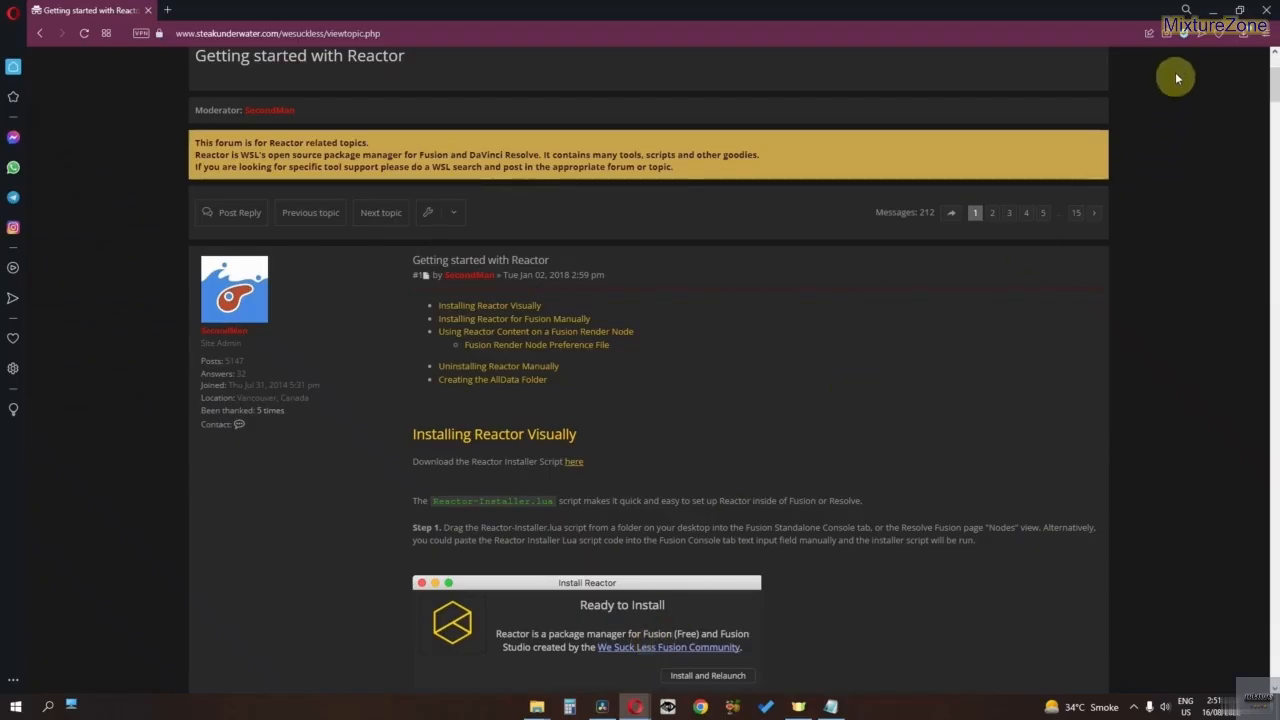
{"action": "left_click", "coordinate": [1184, 33]}
{"action": "left_click_drag", "start_coordinate": [1088, 117], "coordinate": [530, 557]}
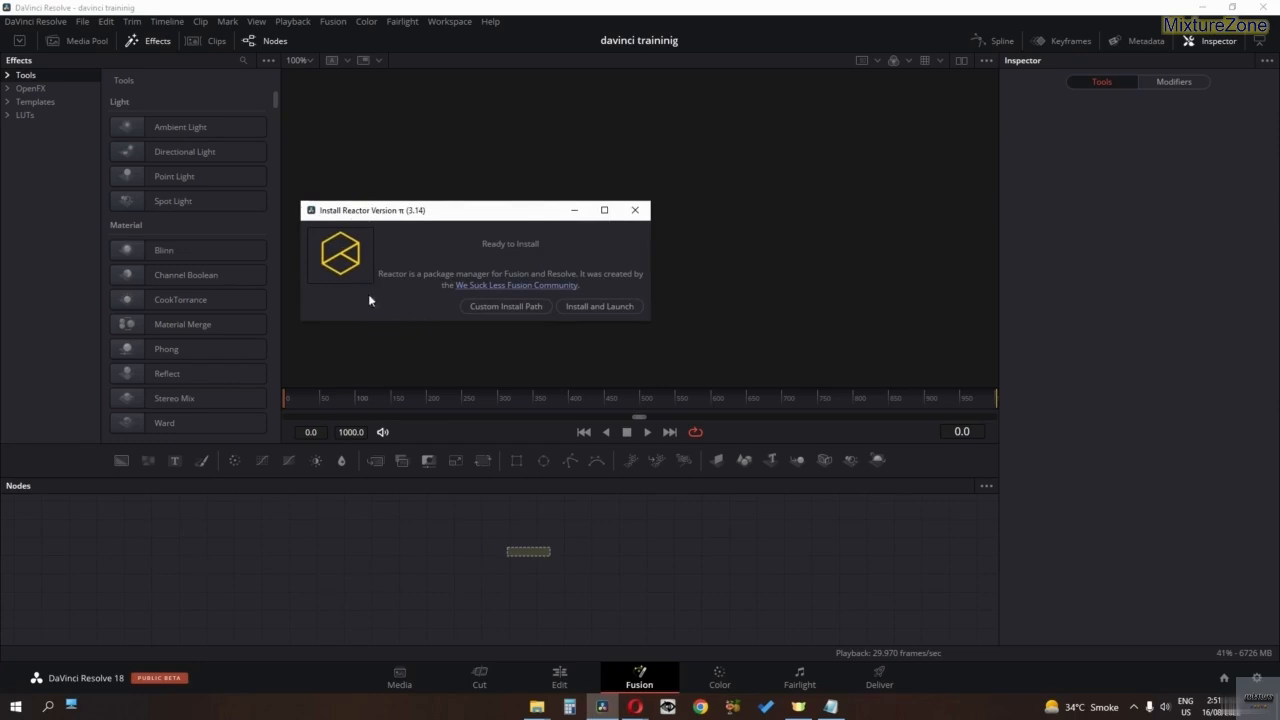
{"action": "left_click", "coordinate": [475, 342]}
{"action": "left_click", "coordinate": [587, 306]}
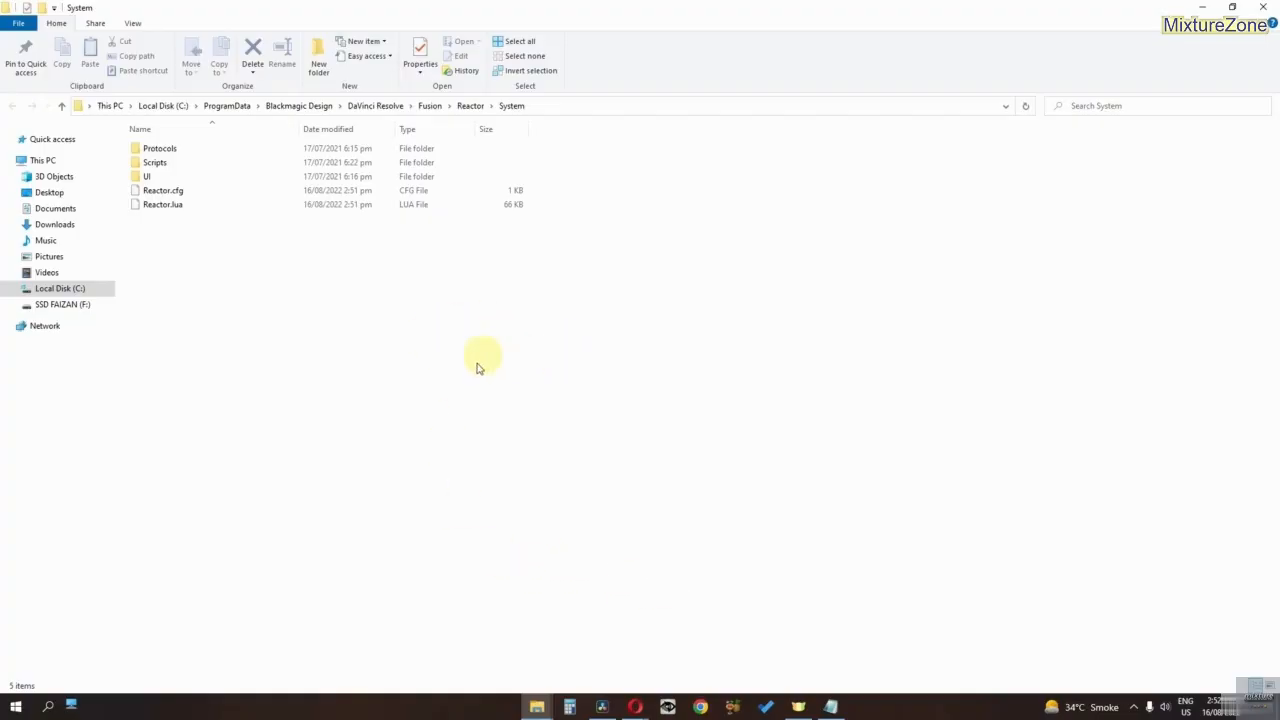
{"action": "left_click", "coordinate": [550, 708]}
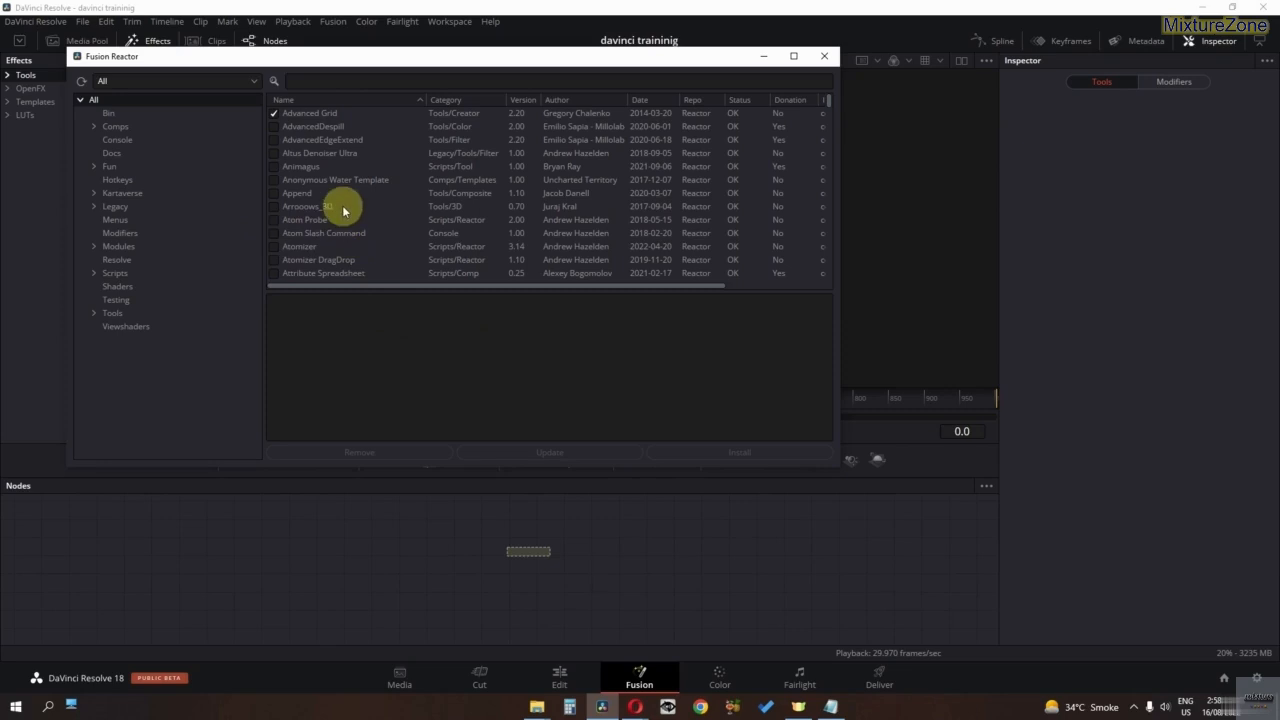
Step: Search the Reactor packages for "audio", choose the AudioWaveform package, and close the package manager
{"action": "double_click", "coordinate": [343, 82]}
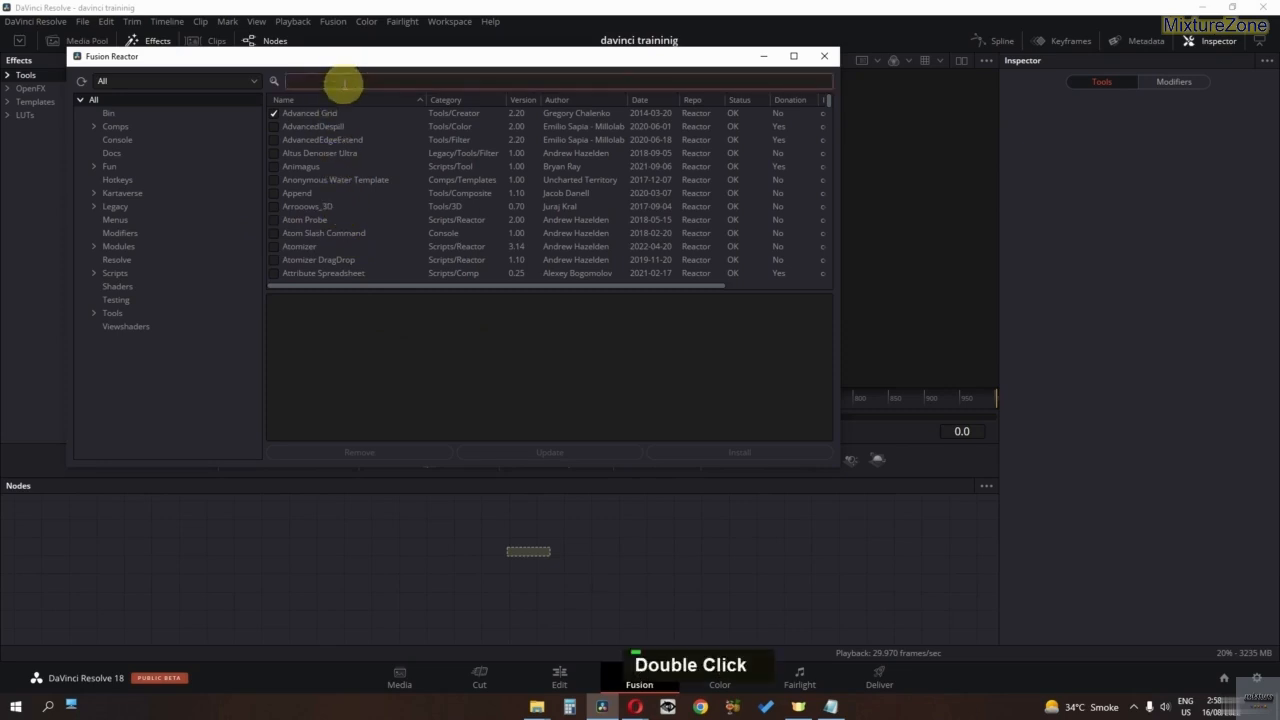
{"action": "type", "text": "audio"}
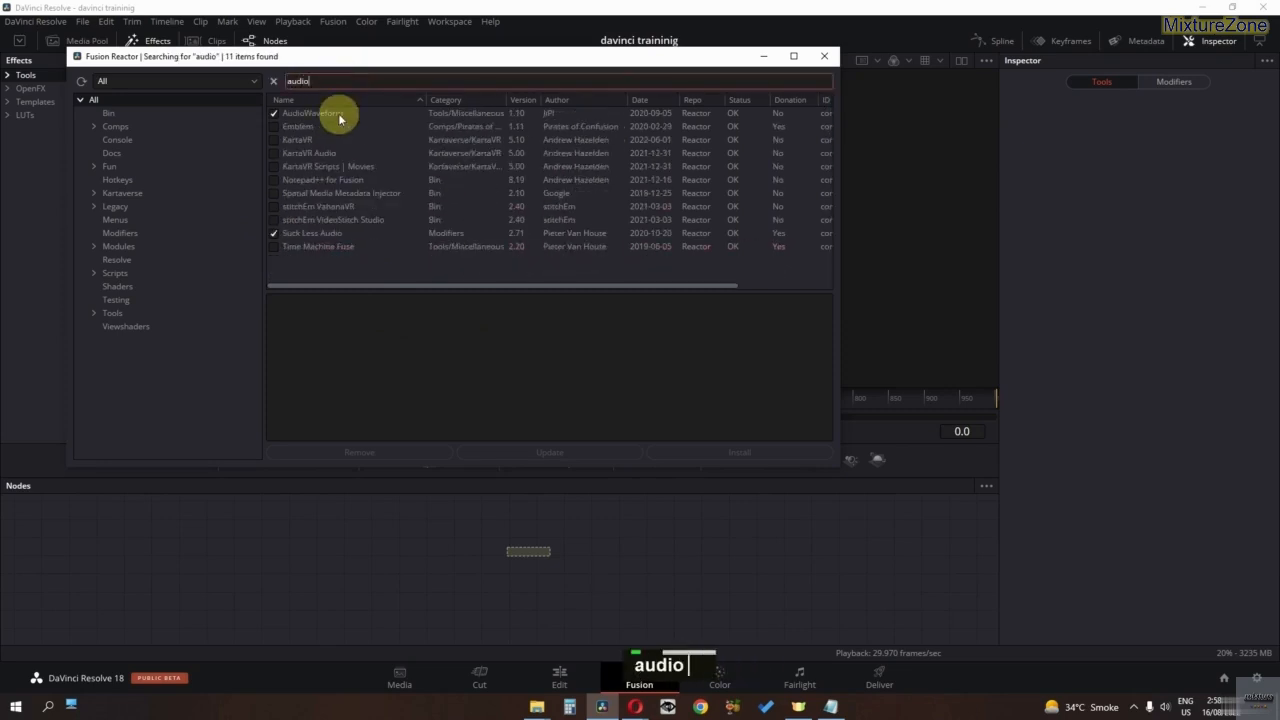
{"action": "left_click", "coordinate": [274, 114]}
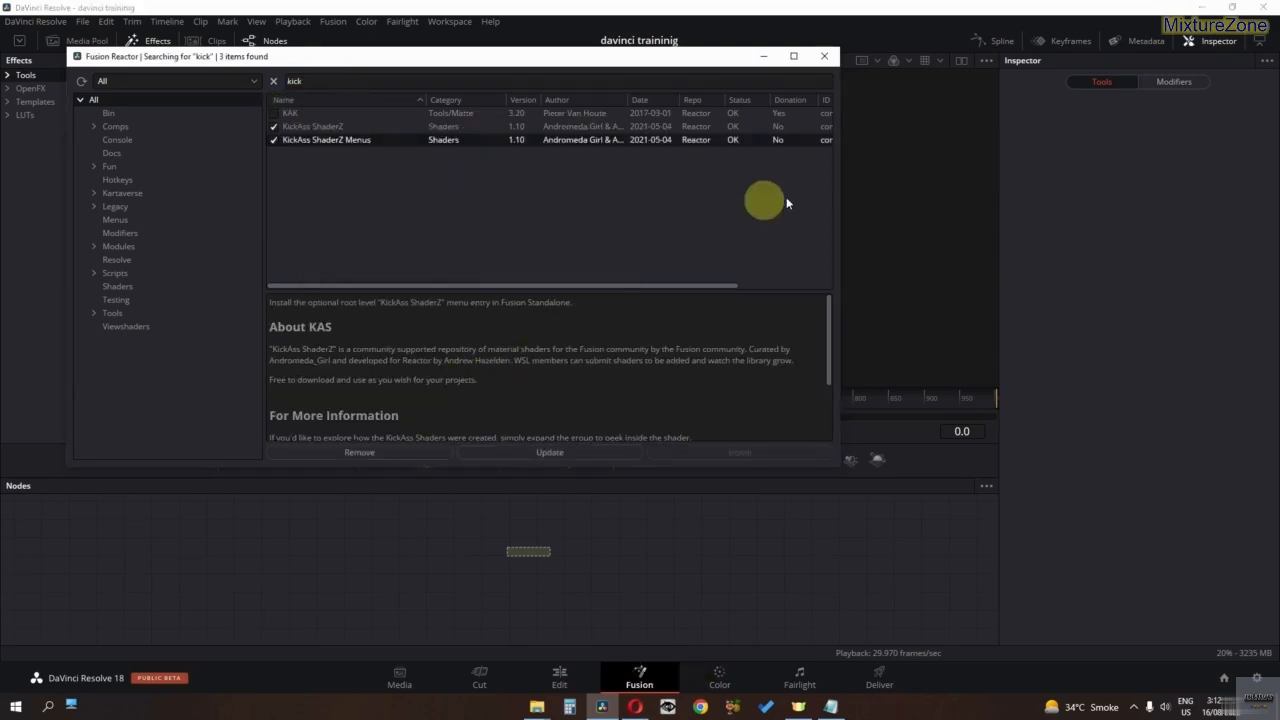
{"action": "left_click", "coordinate": [836, 58]}
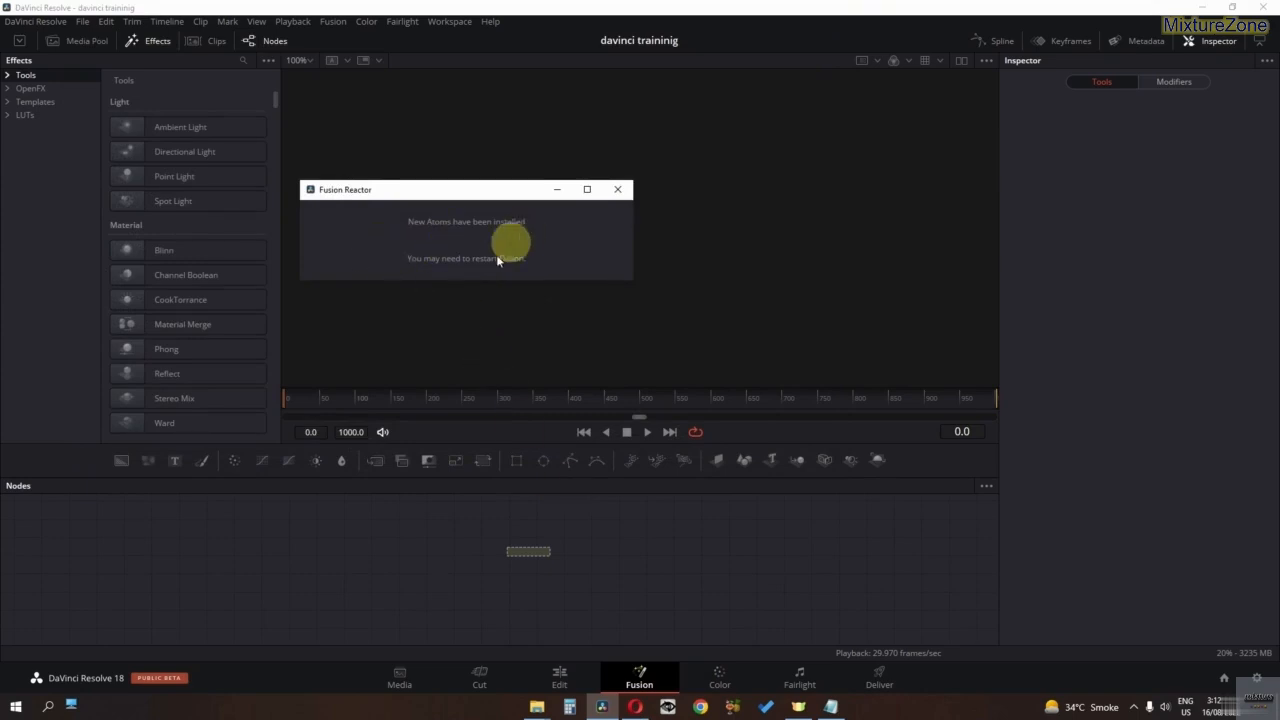
Step: On the Edit page, place a Fusion Composition in a new timeline and extend it to about 10 seconds
{"action": "left_click", "coordinate": [541, 677]}
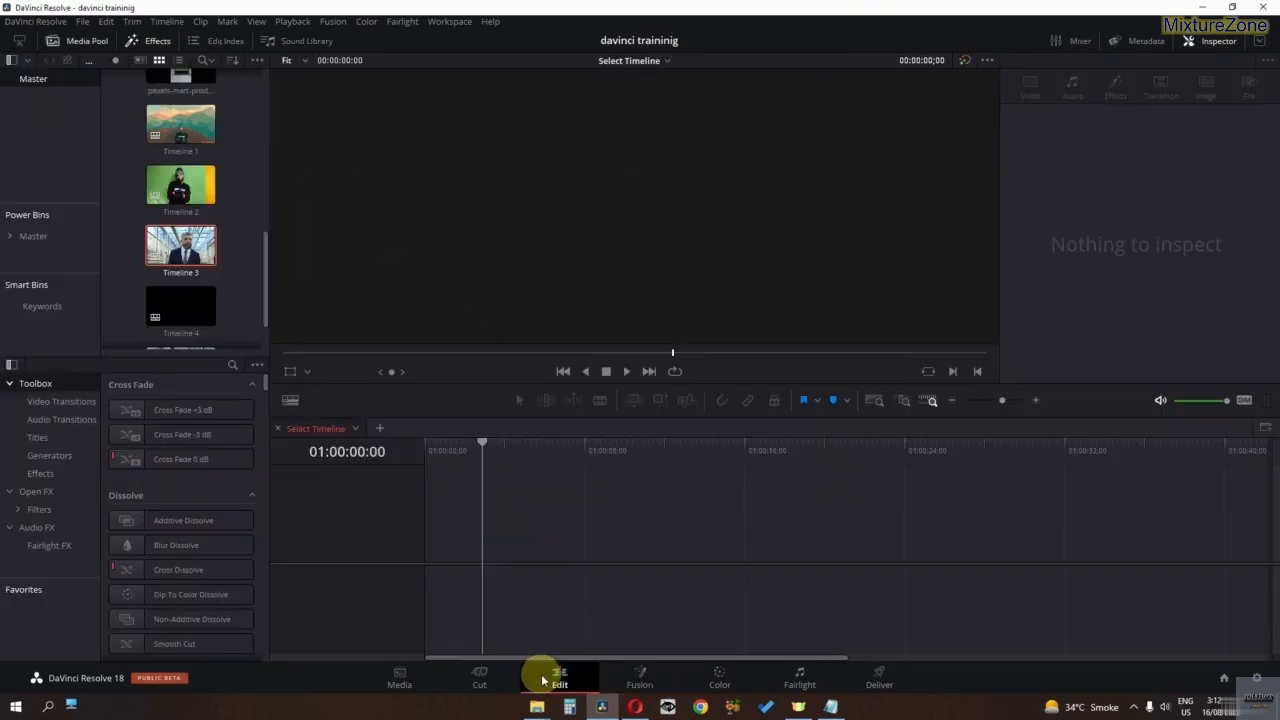
{"action": "left_click", "coordinate": [50, 473]}
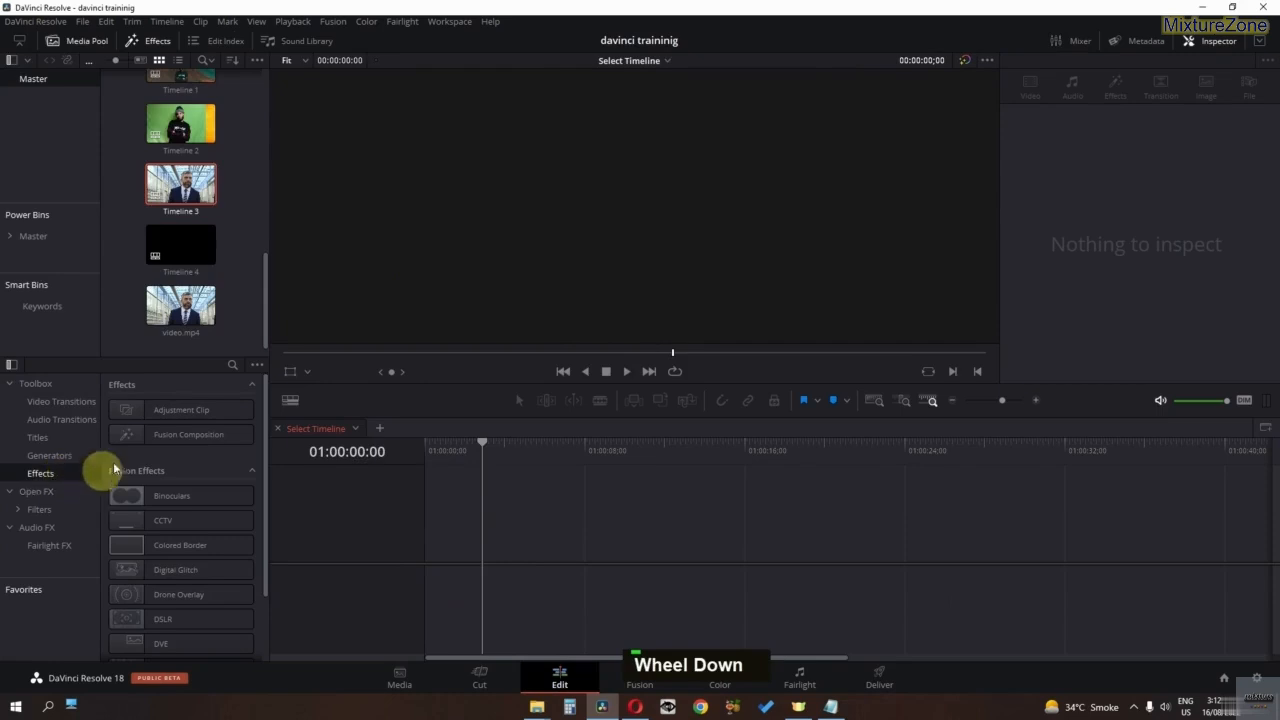
{"action": "left_click_drag", "start_coordinate": [188, 434], "coordinate": [435, 548]}
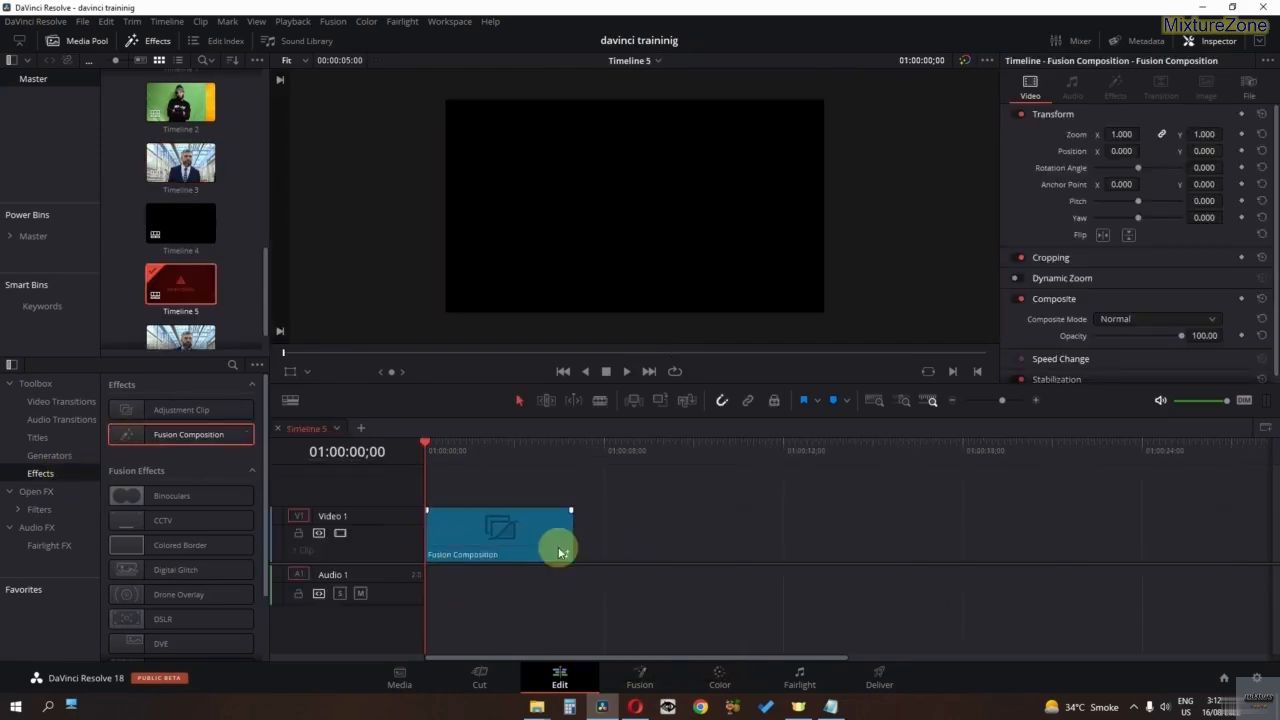
{"action": "left_click_drag", "start_coordinate": [566, 542], "coordinate": [726, 543]}
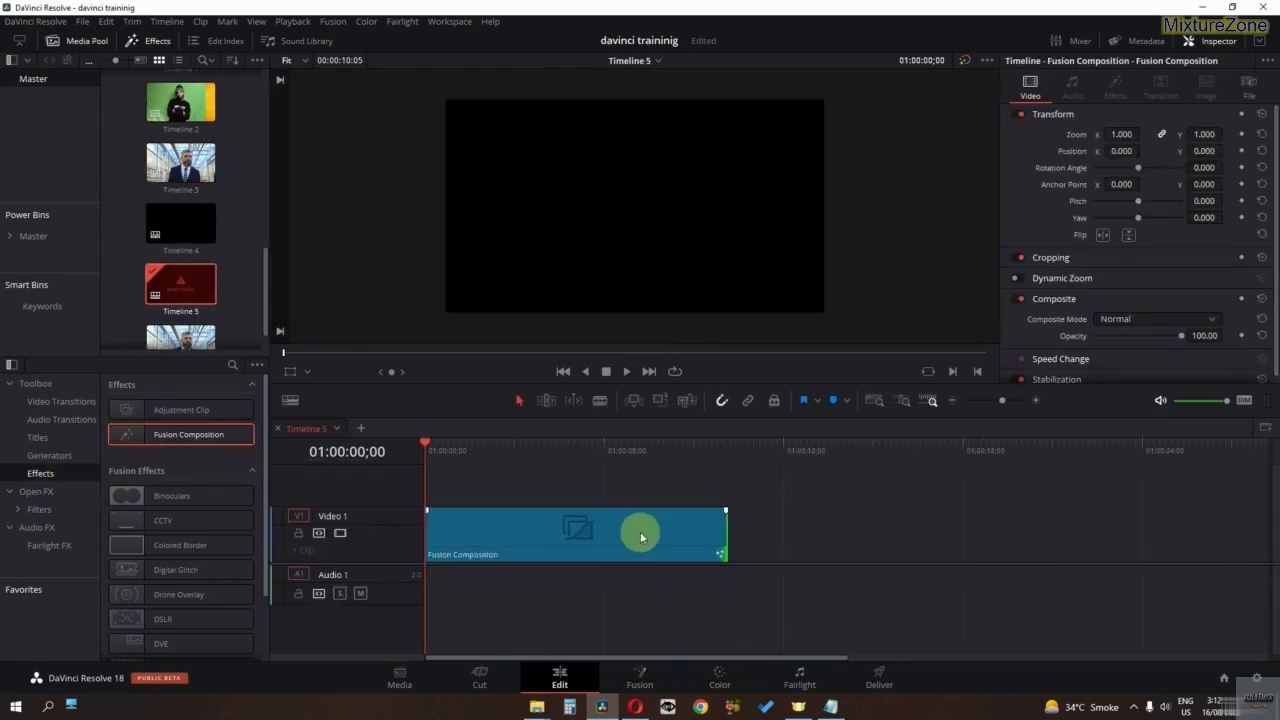
Step: Open the composition in Fusion, add an Audio Waveform node, and connect it to MediaOut1
{"action": "left_click", "coordinate": [643, 673]}
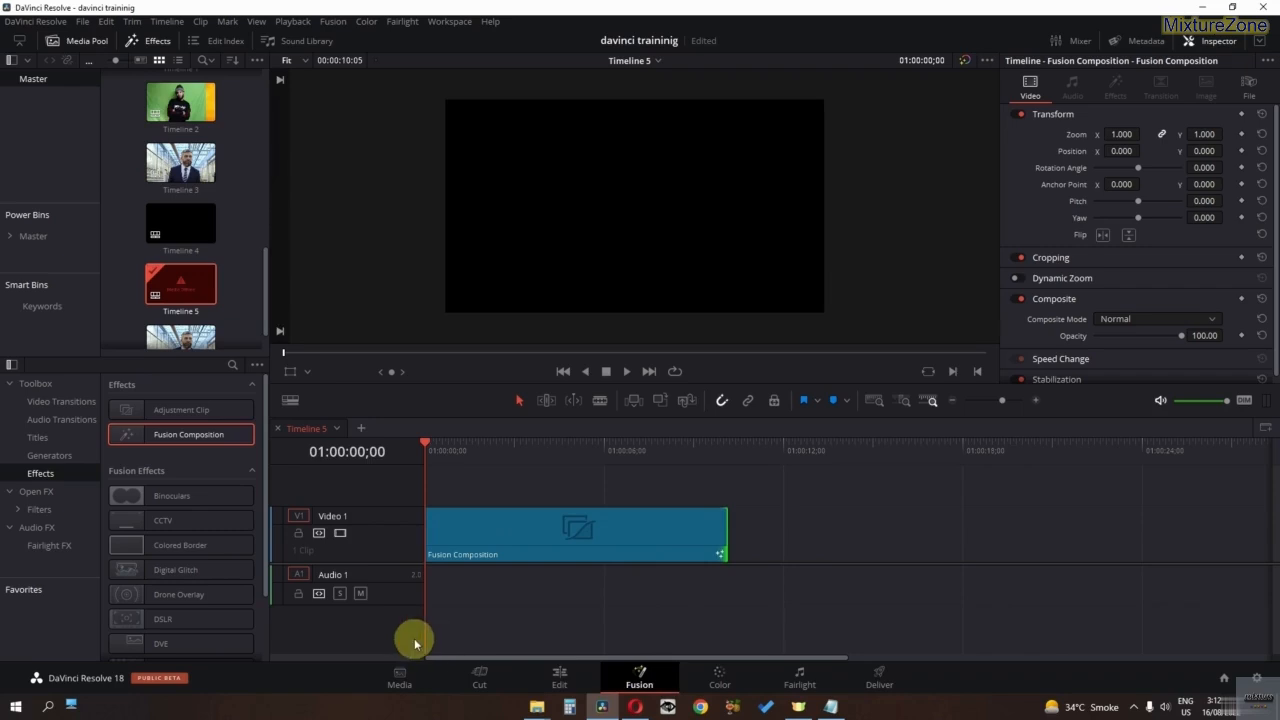
{"action": "middle_click", "coordinate": [350, 617]}
{"action": "scroll", "coordinate": [418, 593], "scroll_direction": "up", "scroll_amount": 3}
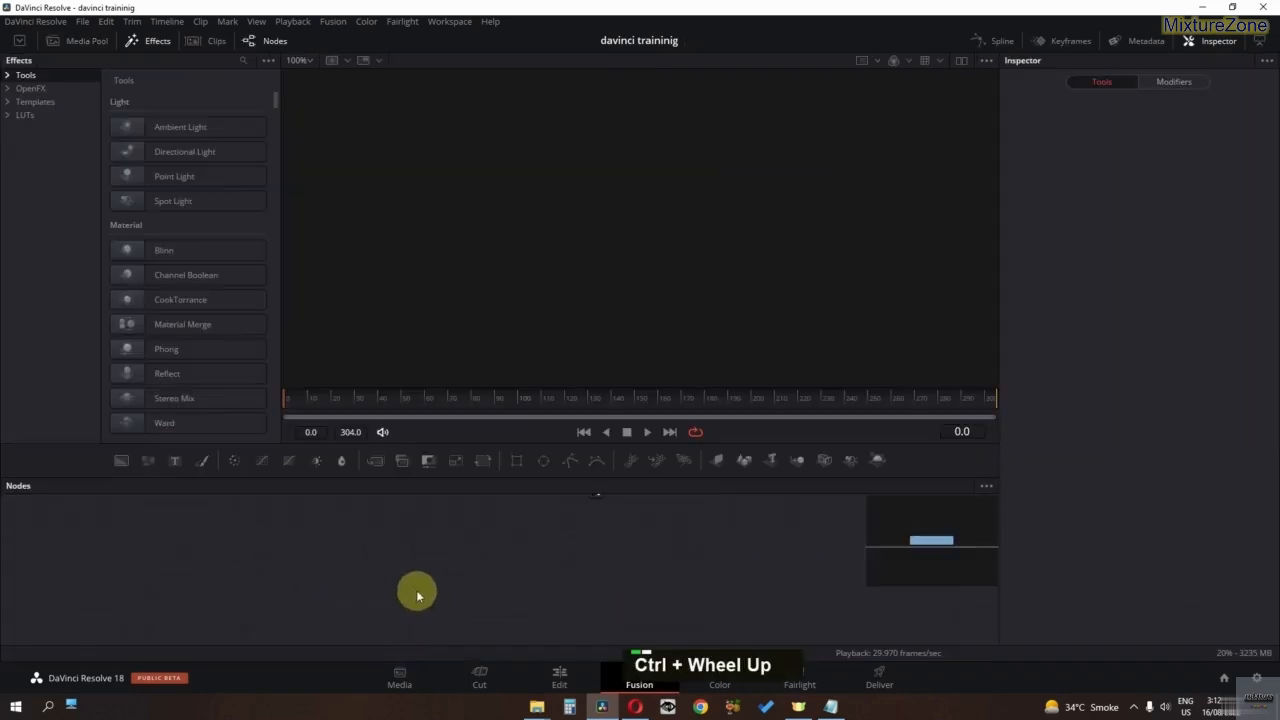
{"action": "middle_click", "coordinate": [415, 592]}
{"action": "key", "text": "shift+space"}
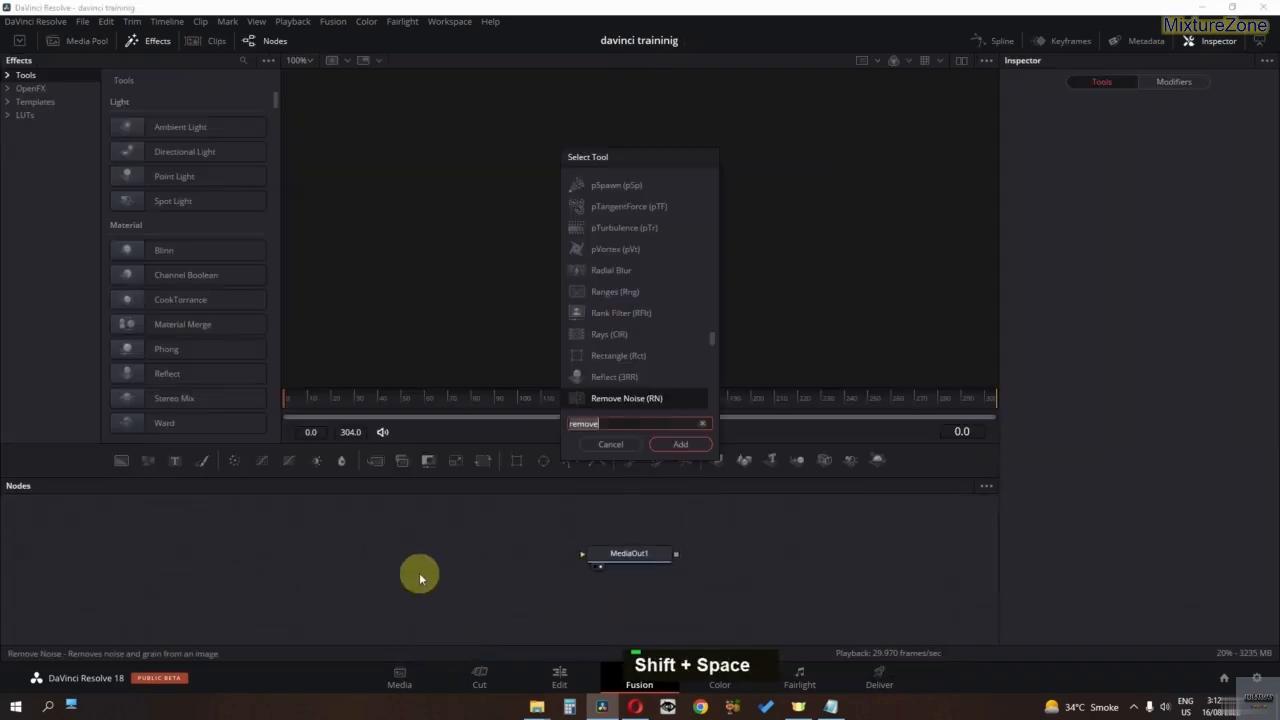
{"action": "type", "text": "audio"}
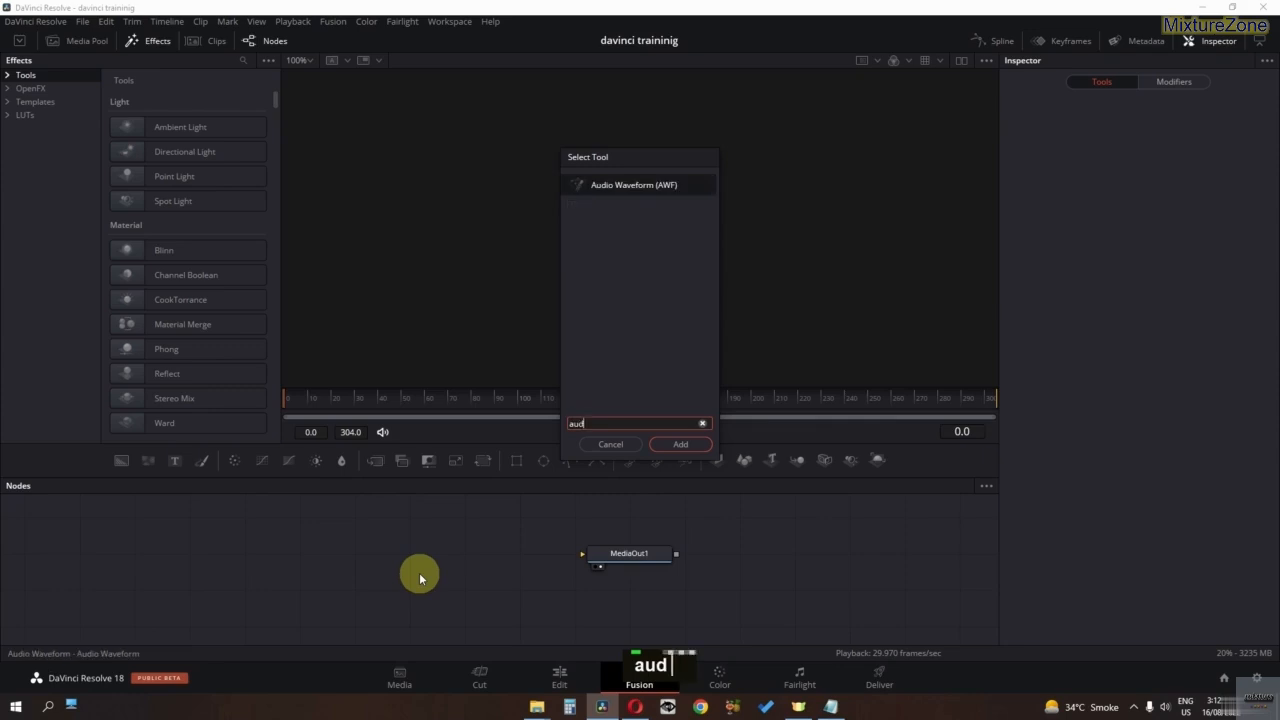
{"action": "left_click", "coordinate": [680, 446]}
{"action": "left_click_drag", "start_coordinate": [400, 572], "coordinate": [290, 562]}
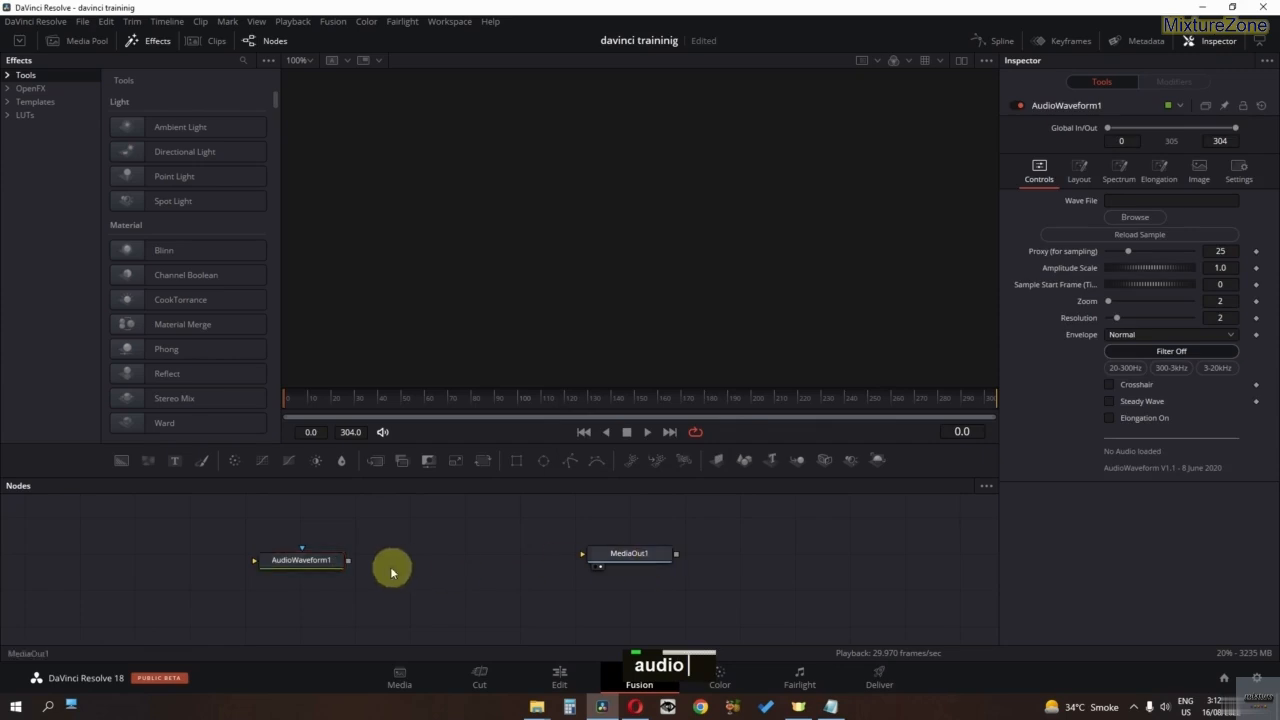
{"action": "left_click_drag", "start_coordinate": [348, 561], "coordinate": [634, 551]}
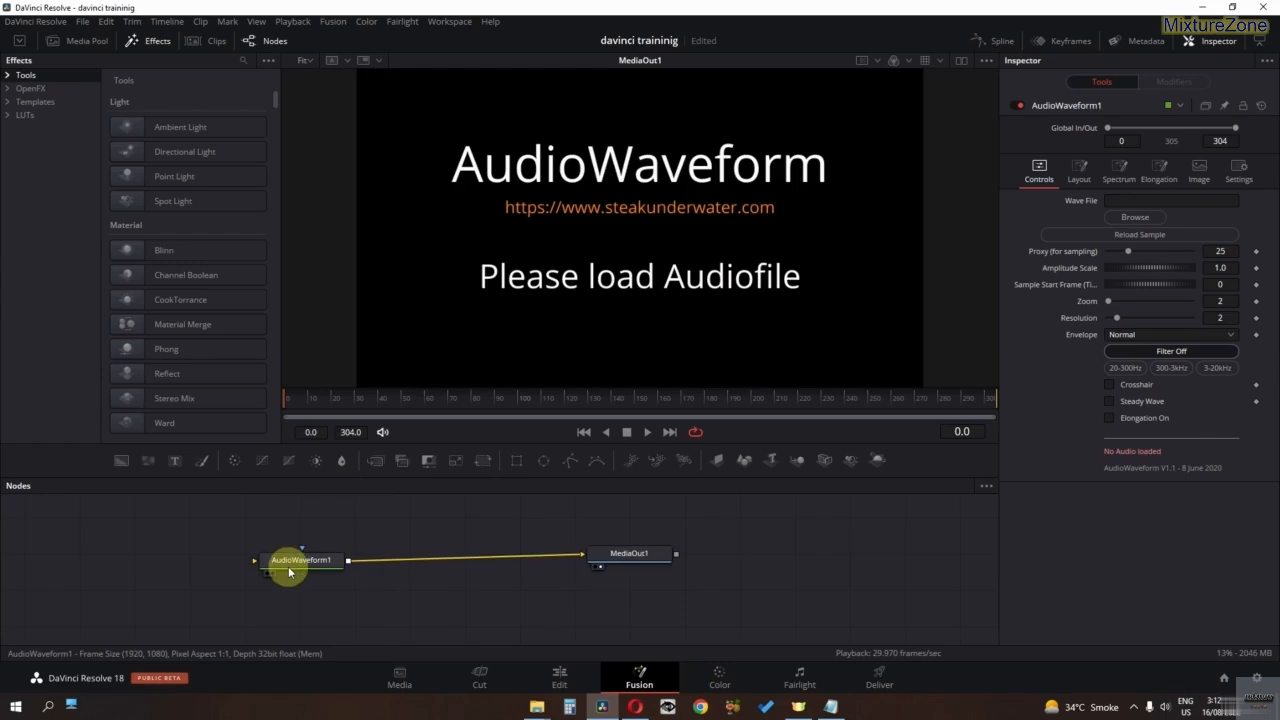
Step: Load "audio waveform test.wav" from the Music folder into AudioWaveform1 and play the composition to preview the waveform
{"action": "left_click", "coordinate": [289, 572]}
{"action": "left_click", "coordinate": [1123, 221]}
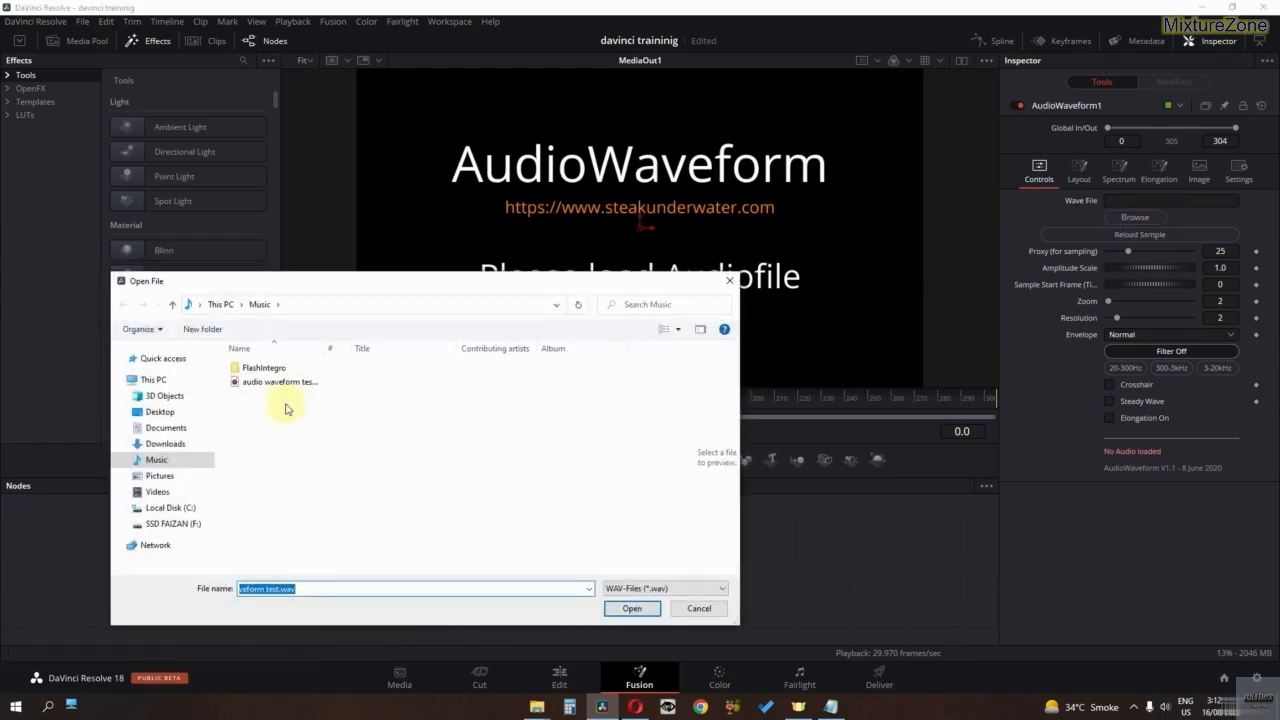
{"action": "left_click", "coordinate": [262, 381]}
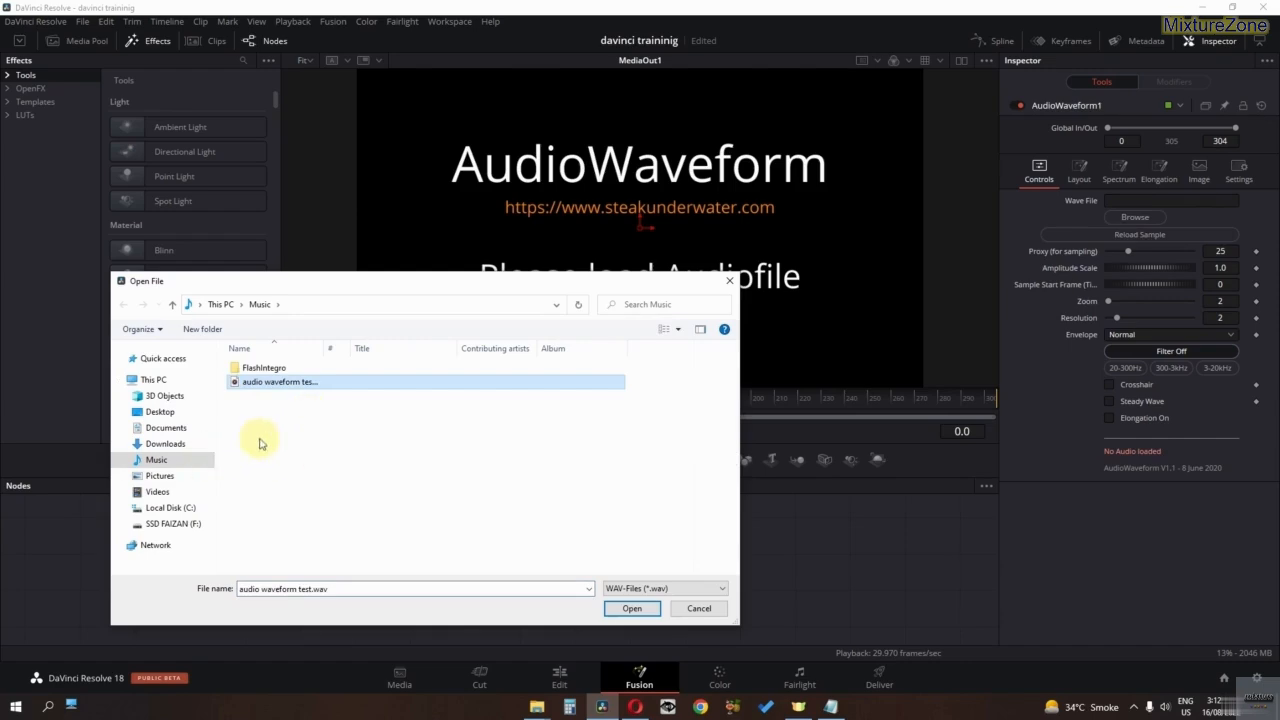
{"action": "left_click", "coordinate": [630, 608]}
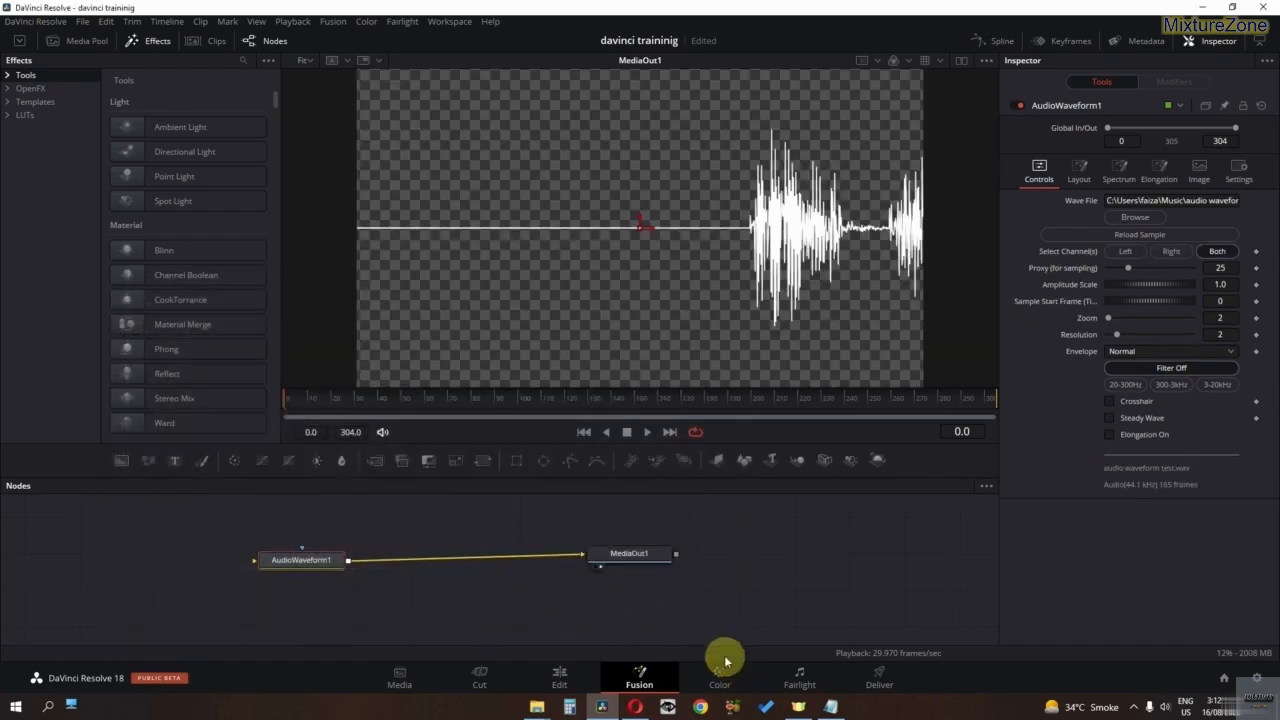
{"action": "key", "text": "space"}
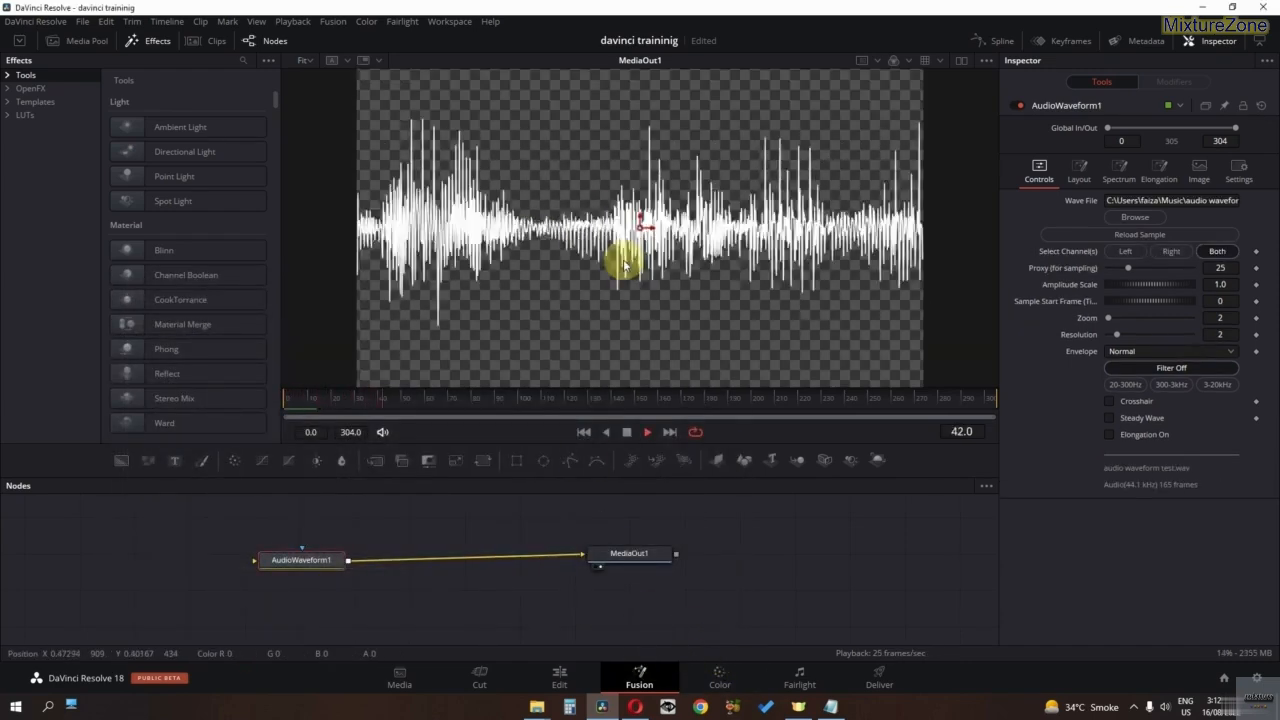
{"action": "key", "text": "space"}
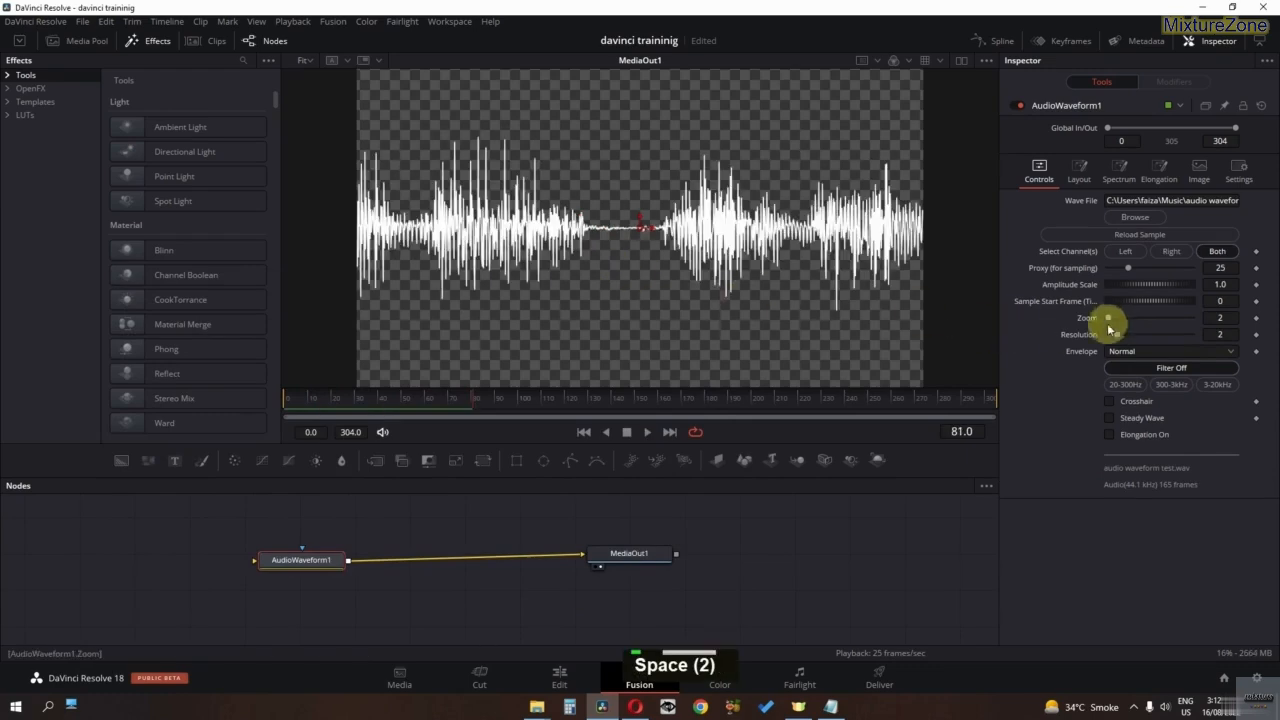
Step: Set AudioWaveform1's Zoom to 1, Amplitude Scale to 0.964 and Sample Start Frame to 1, and play the result
{"action": "mouse_move", "coordinate": [1111, 320]}
{"action": "left_mouse_down"}
{"action": "mouse_move", "coordinate": [1120, 282]}
{"action": "mouse_move", "coordinate": [1108, 284]}
{"action": "mouse_move", "coordinate": [1117, 300]}
{"action": "left_mouse_up"}
{"action": "key", "text": "space"}
{"action": "key", "text": "space"}
{"action": "key", "text": "space"}
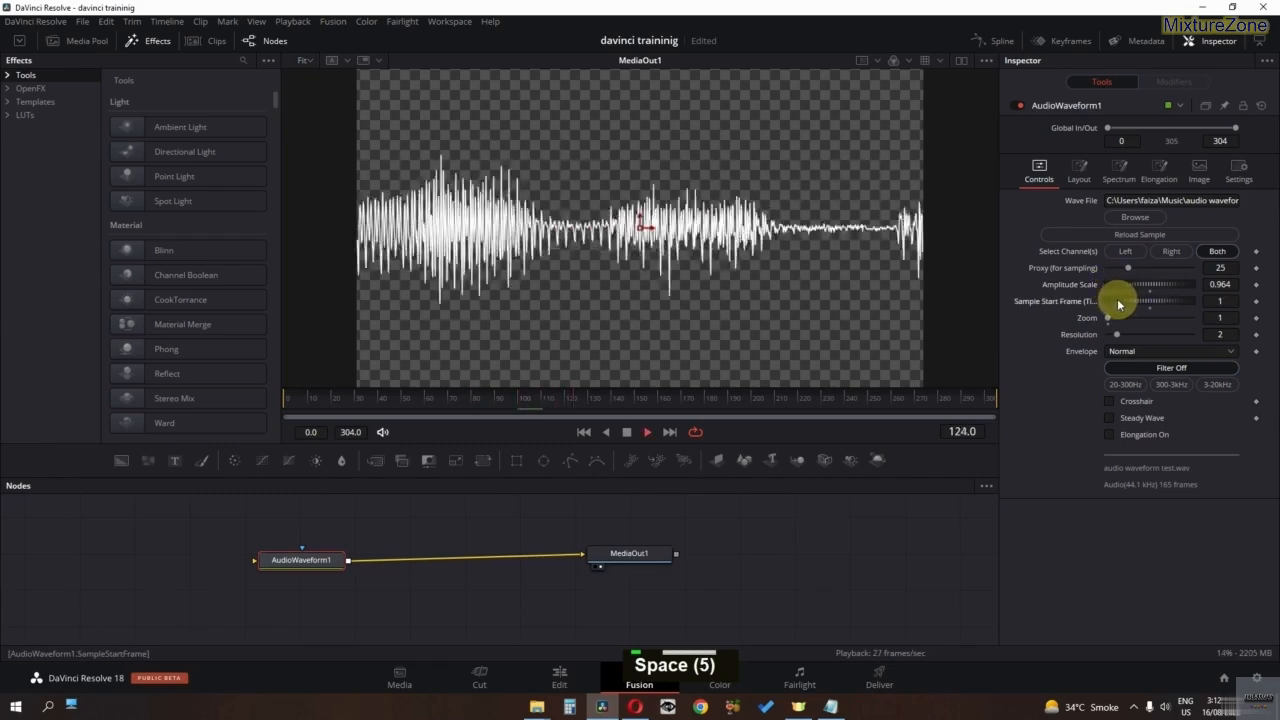
{"action": "key", "text": "space"}
{"action": "key", "text": "space"}
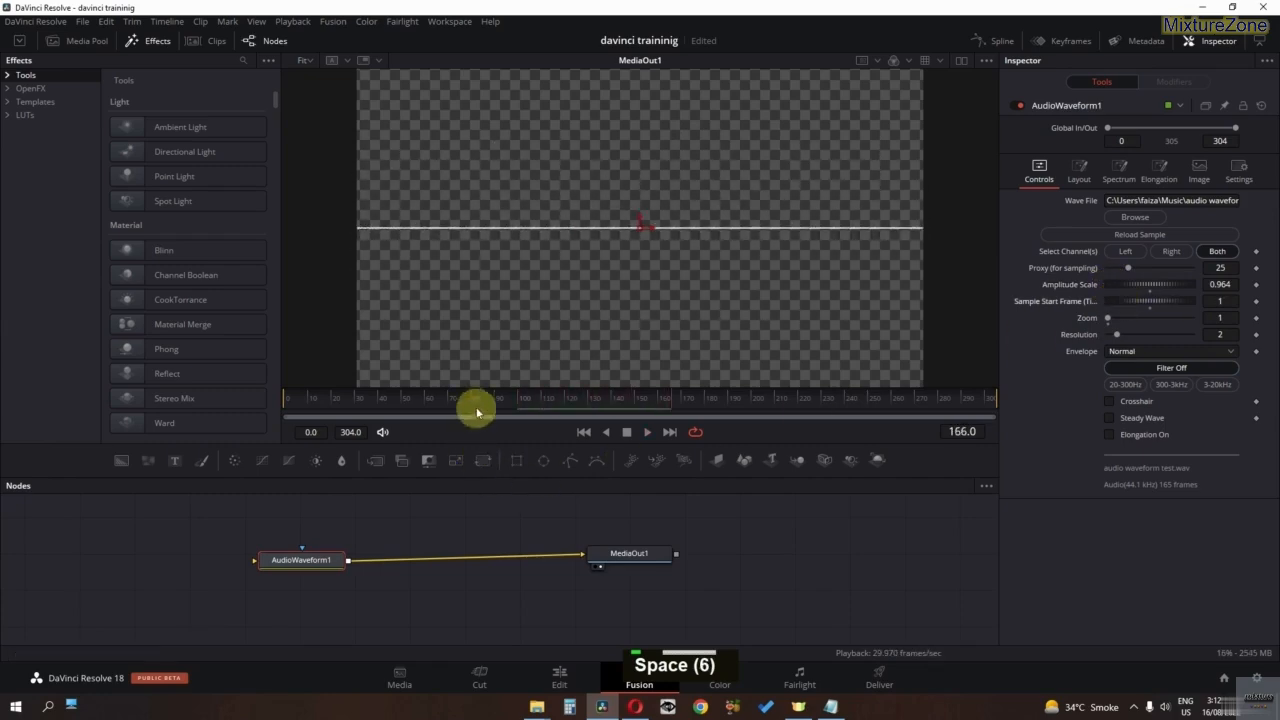
{"action": "key", "text": "space"}
Step: Return to the Edit page and play the waveform composition in the timeline
{"action": "left_click", "coordinate": [560, 672]}
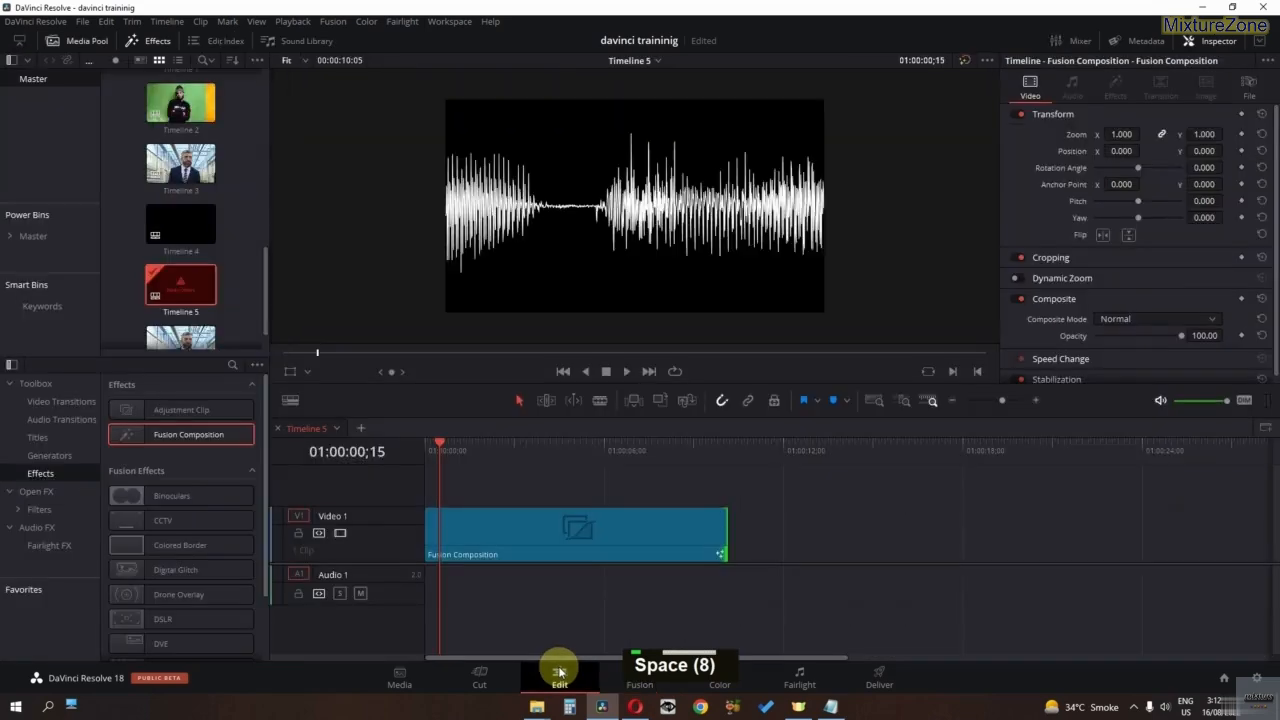
{"action": "key", "text": "space"}
{"action": "key", "text": "space"}
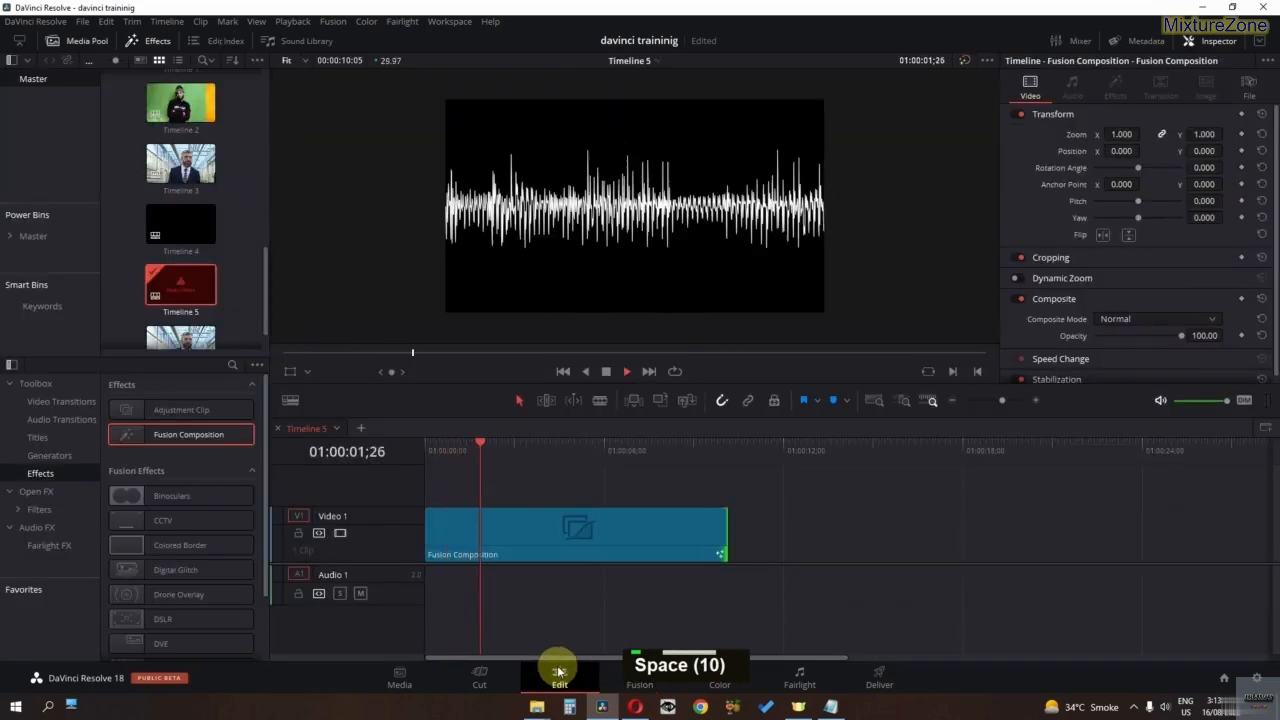
Step: Move the Fusion Composition up to Video 2, place the davinci 18 poster image beneath it at equal length, and play the timeline
{"action": "left_click_drag", "start_coordinate": [524, 561], "coordinate": [512, 503]}
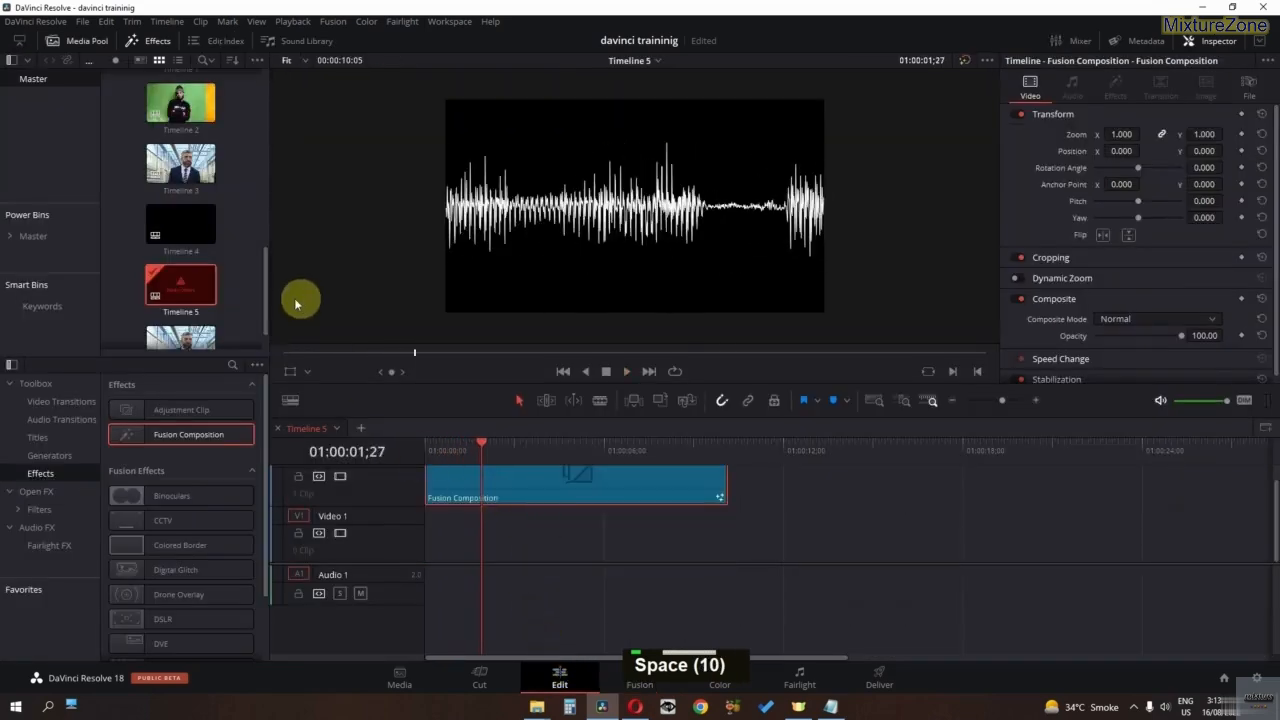
{"action": "scroll", "coordinate": [246, 306], "scroll_direction": "down", "scroll_amount": 2}
{"action": "scroll", "coordinate": [245, 306], "scroll_direction": "up", "scroll_amount": 5}
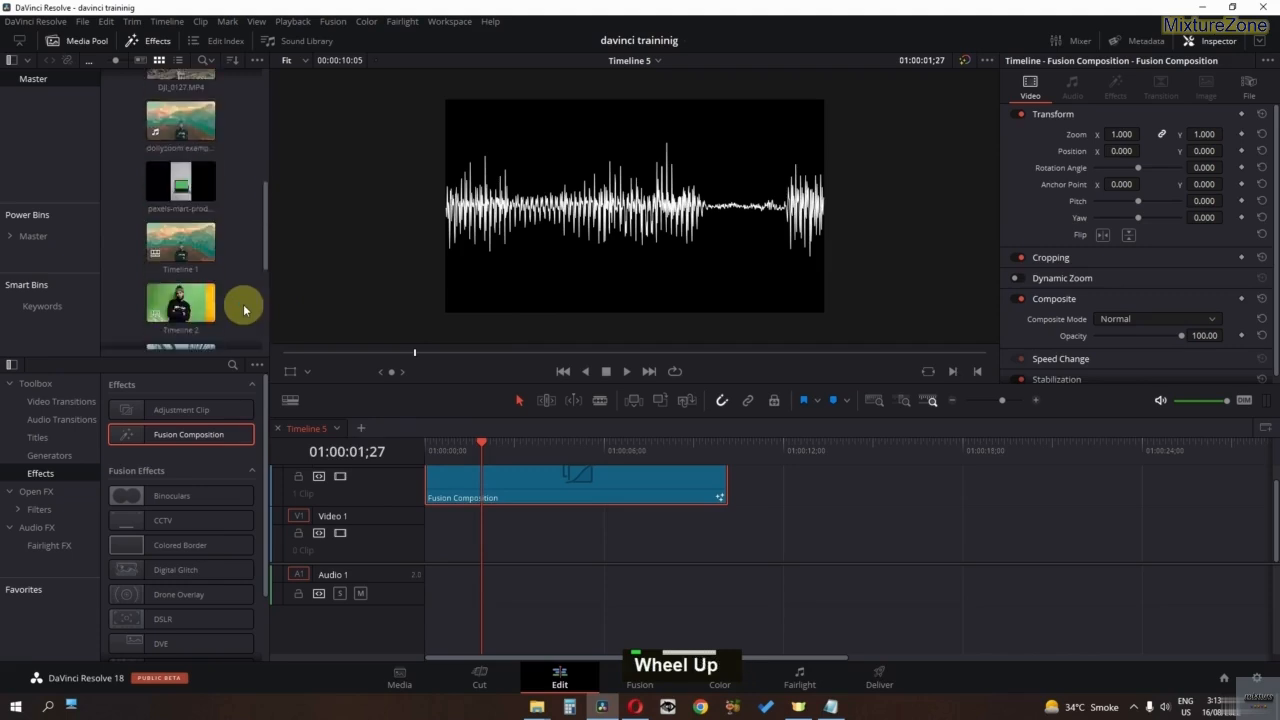
{"action": "left_click_drag", "start_coordinate": [493, 500], "coordinate": [538, 490]}
{"action": "left_click_drag", "start_coordinate": [180, 138], "coordinate": [727, 530]}
{"action": "key", "text": "space"}
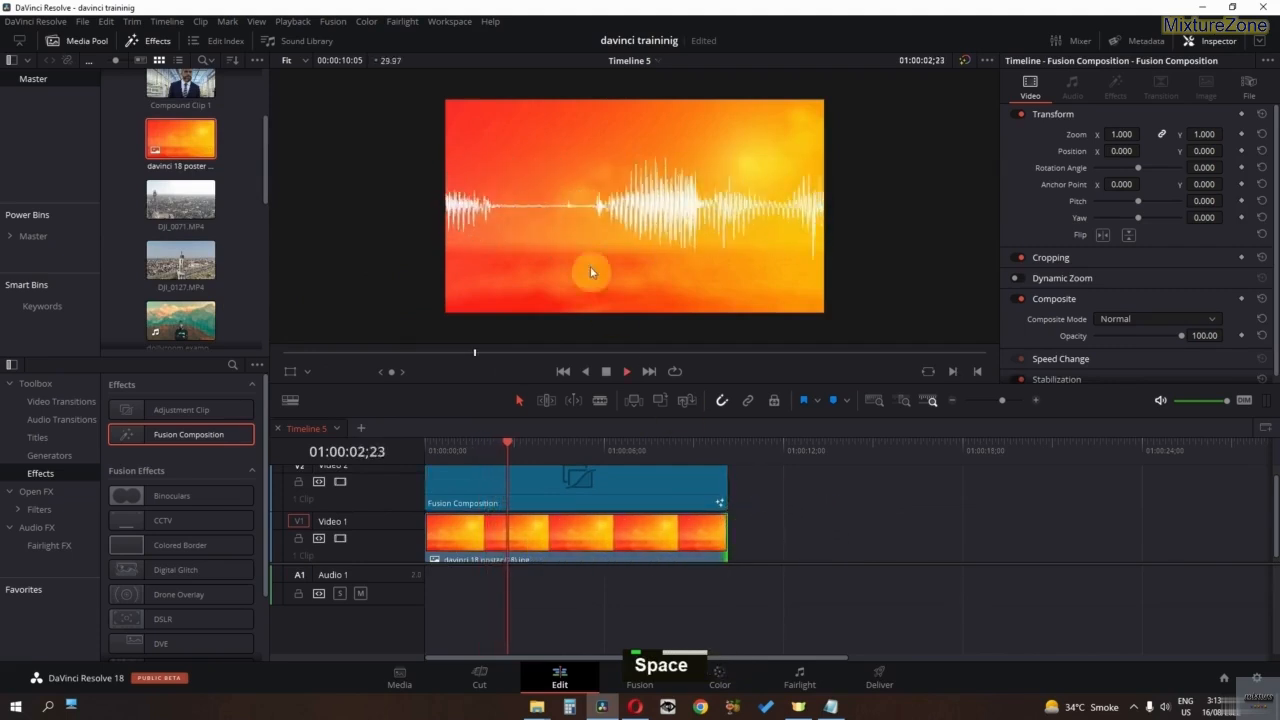
{"action": "key", "text": "space"}
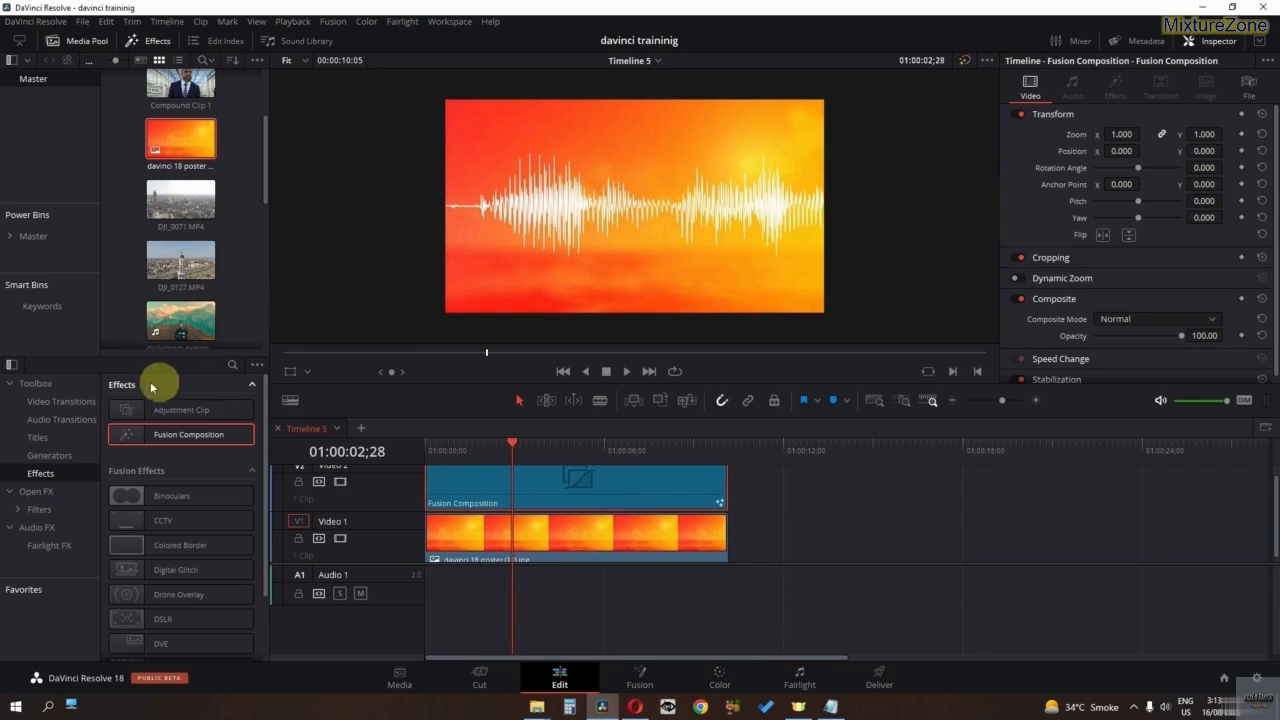
Step: In Fusion, insert a Glow (Glo) node between AudioWaveform1 and MediaOut1 and increase its Glow Size
{"action": "left_click", "coordinate": [640, 675]}
{"action": "key", "text": "shift+space"}
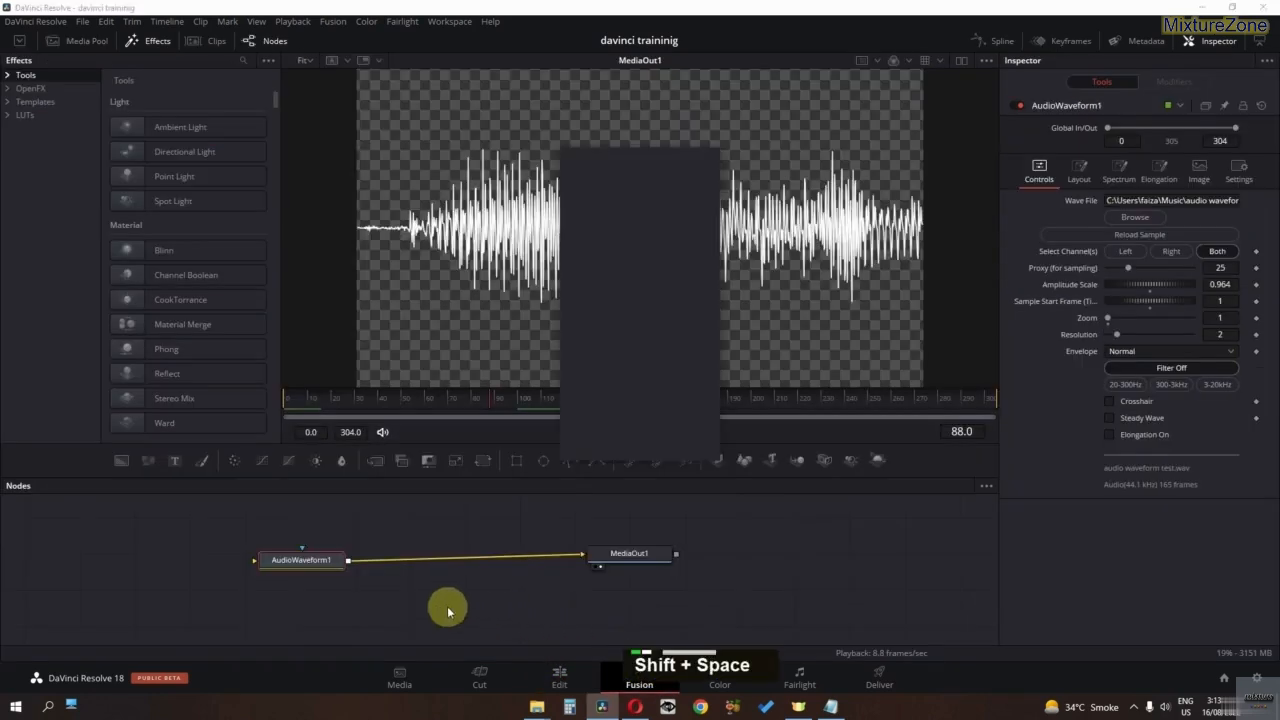
{"action": "type", "text": "glow"}
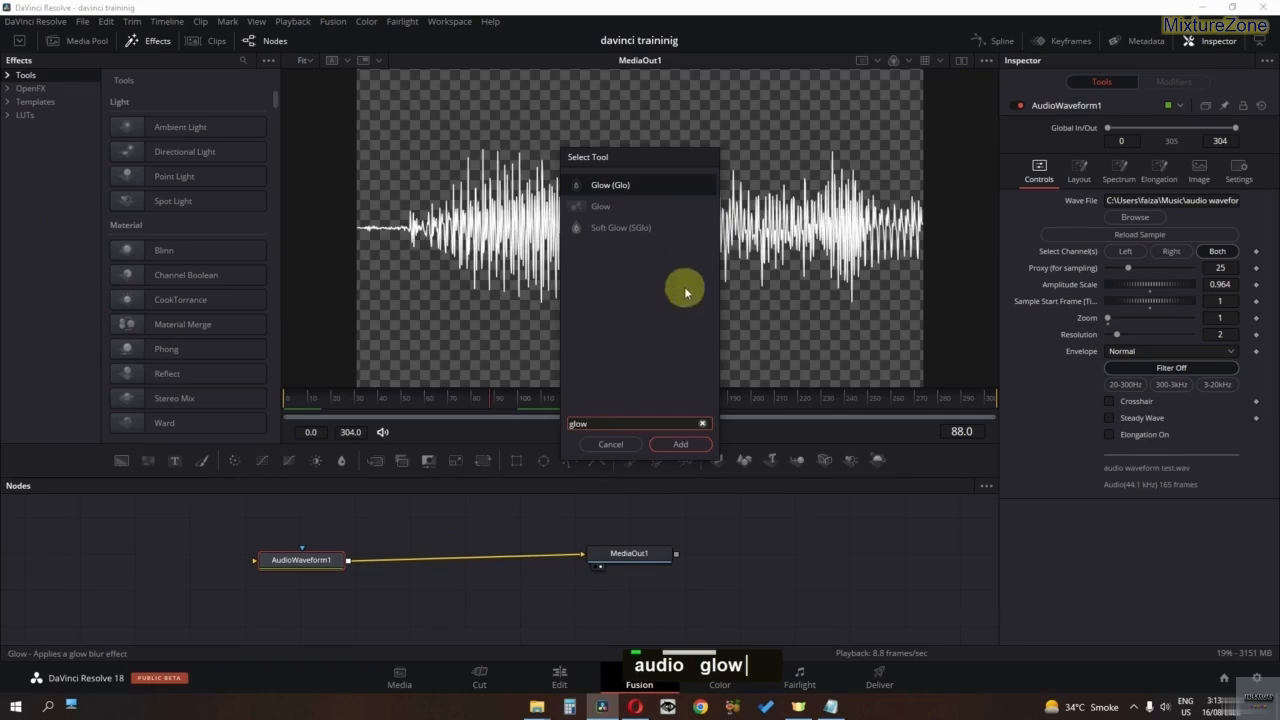
{"action": "left_click", "coordinate": [680, 444]}
{"action": "left_click_drag", "start_coordinate": [408, 557], "coordinate": [432, 562]}
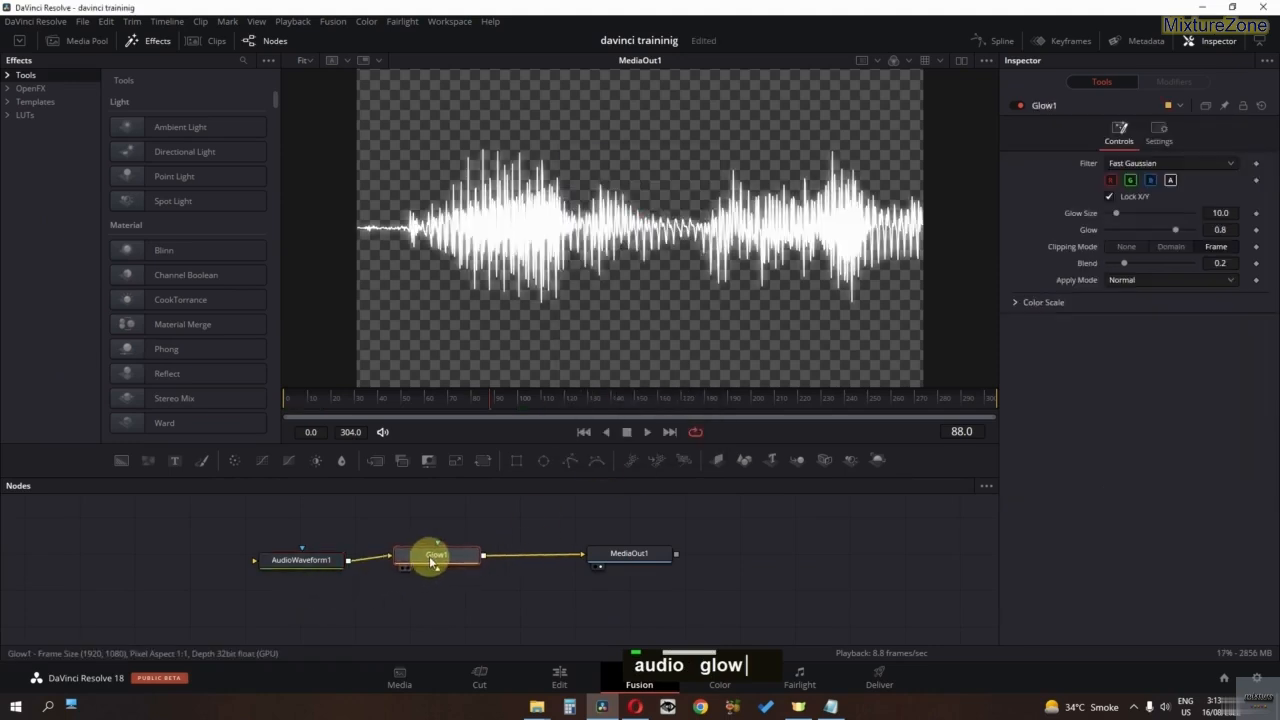
{"action": "left_click_drag", "start_coordinate": [1121, 218], "coordinate": [1146, 218]}
Step: Back on the Edit page, place "audio waveform test.wav" at the start of the Audio 1 track
{"action": "left_click", "coordinate": [561, 670]}
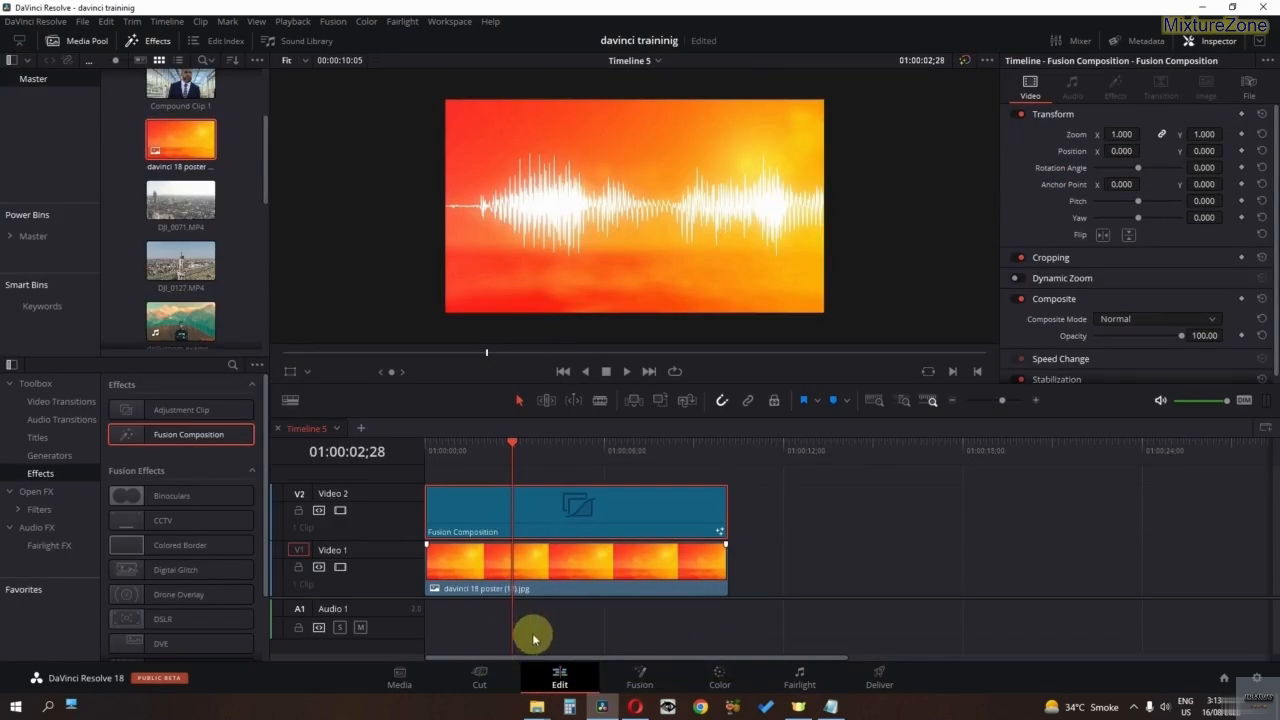
{"action": "left_click_drag", "start_coordinate": [411, 592], "coordinate": [412, 581]}
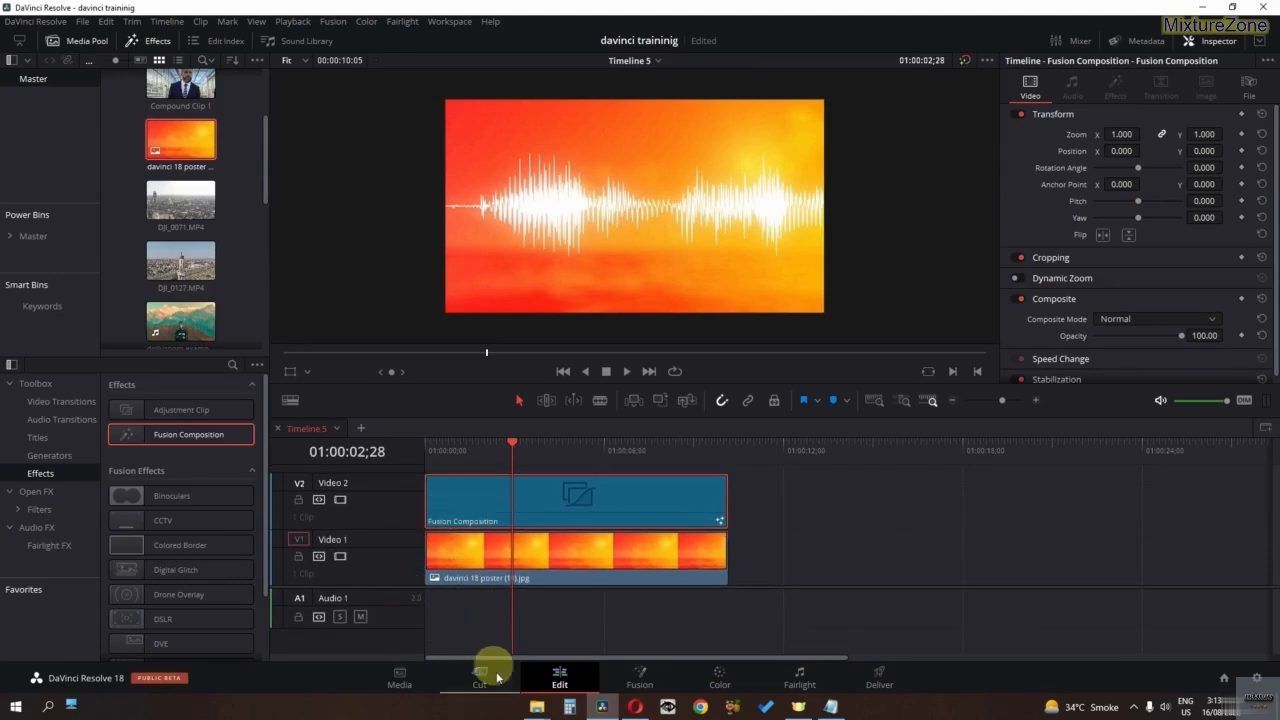
{"action": "left_click_drag", "start_coordinate": [180, 162], "coordinate": [420, 600]}
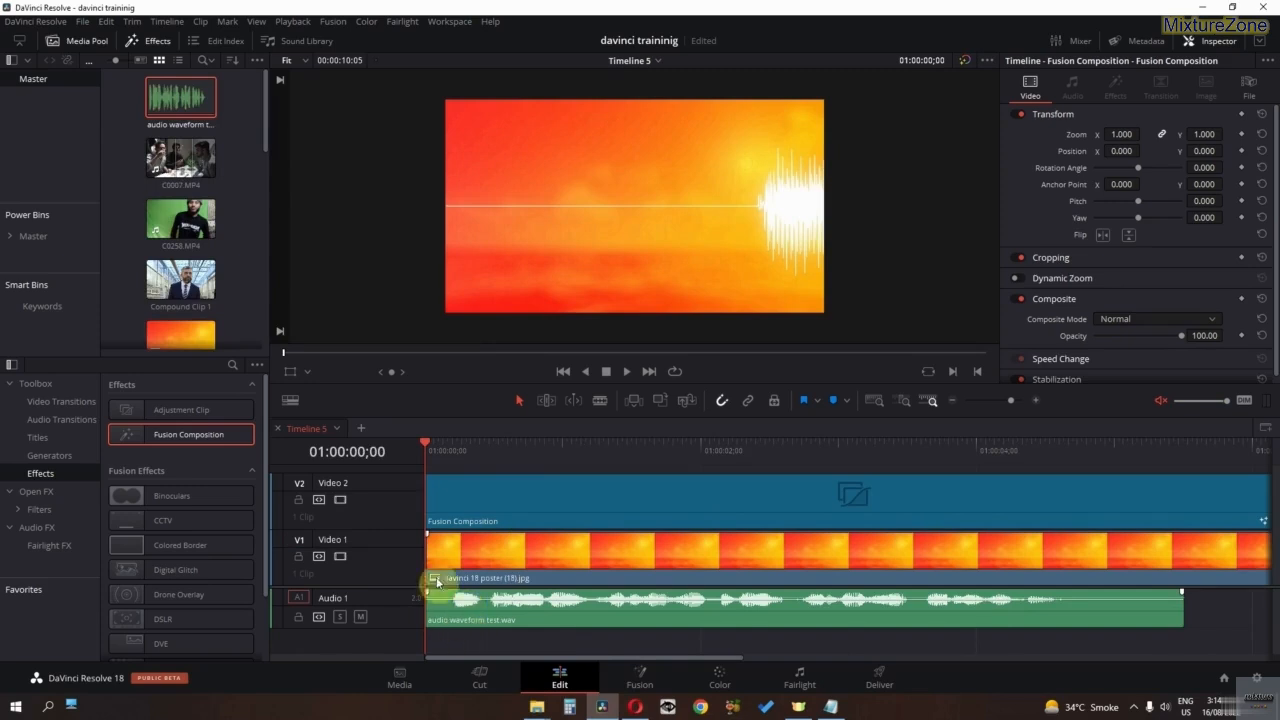
Step: Move the playhead to 01:00:00;07 and play the timeline to compare the animated waveform with the audio clip
{"action": "left_click_drag", "start_coordinate": [429, 452], "coordinate": [456, 452]}
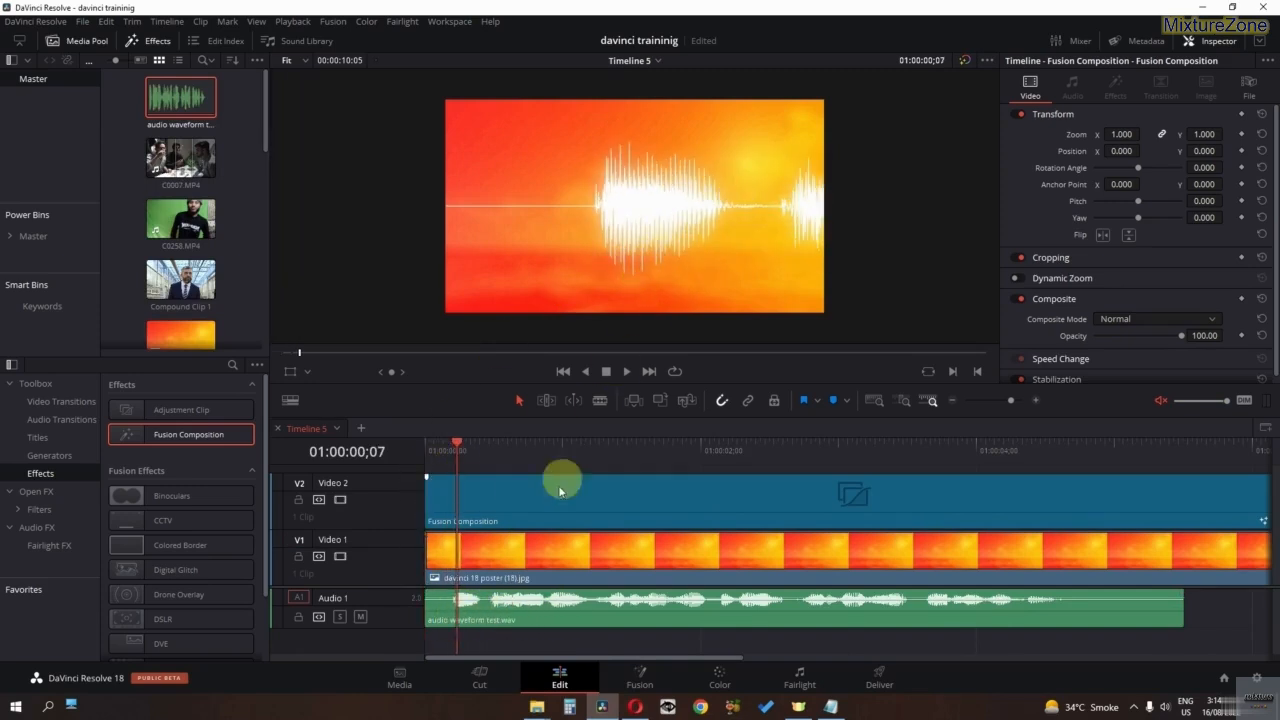
{"action": "key", "text": "space"}
{"action": "key", "text": "space"}
{"action": "key", "text": "space"}
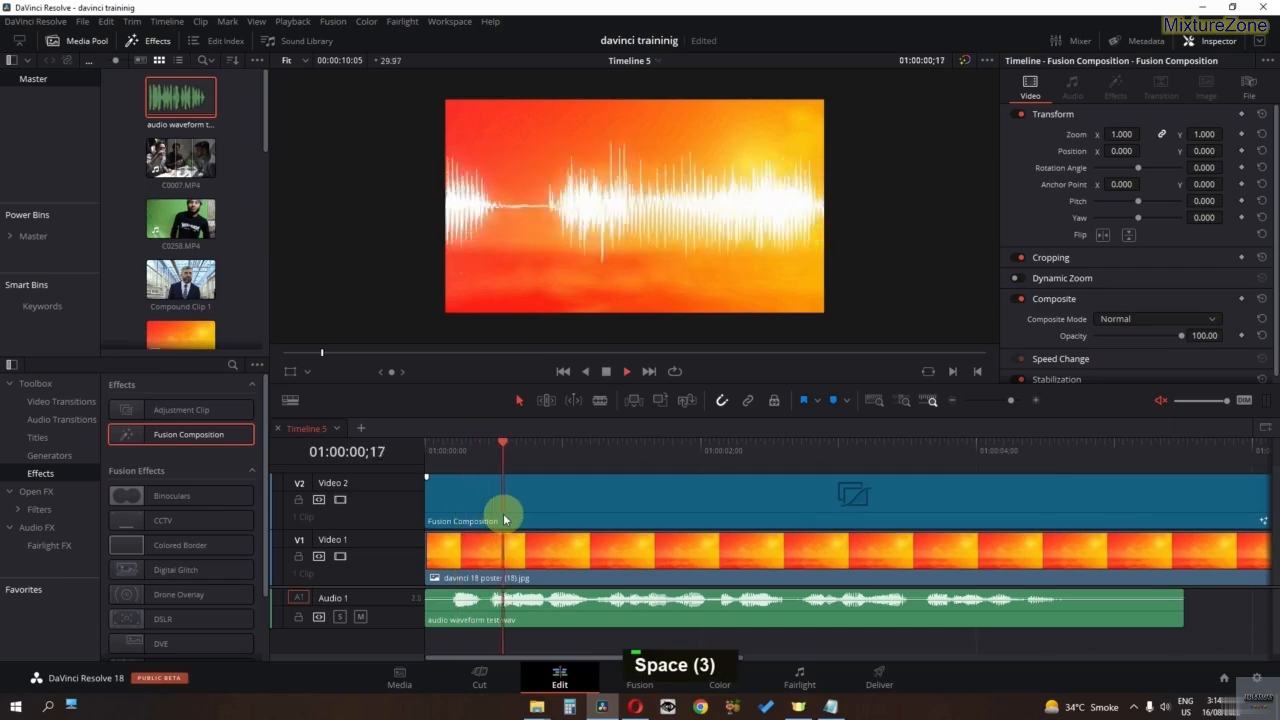